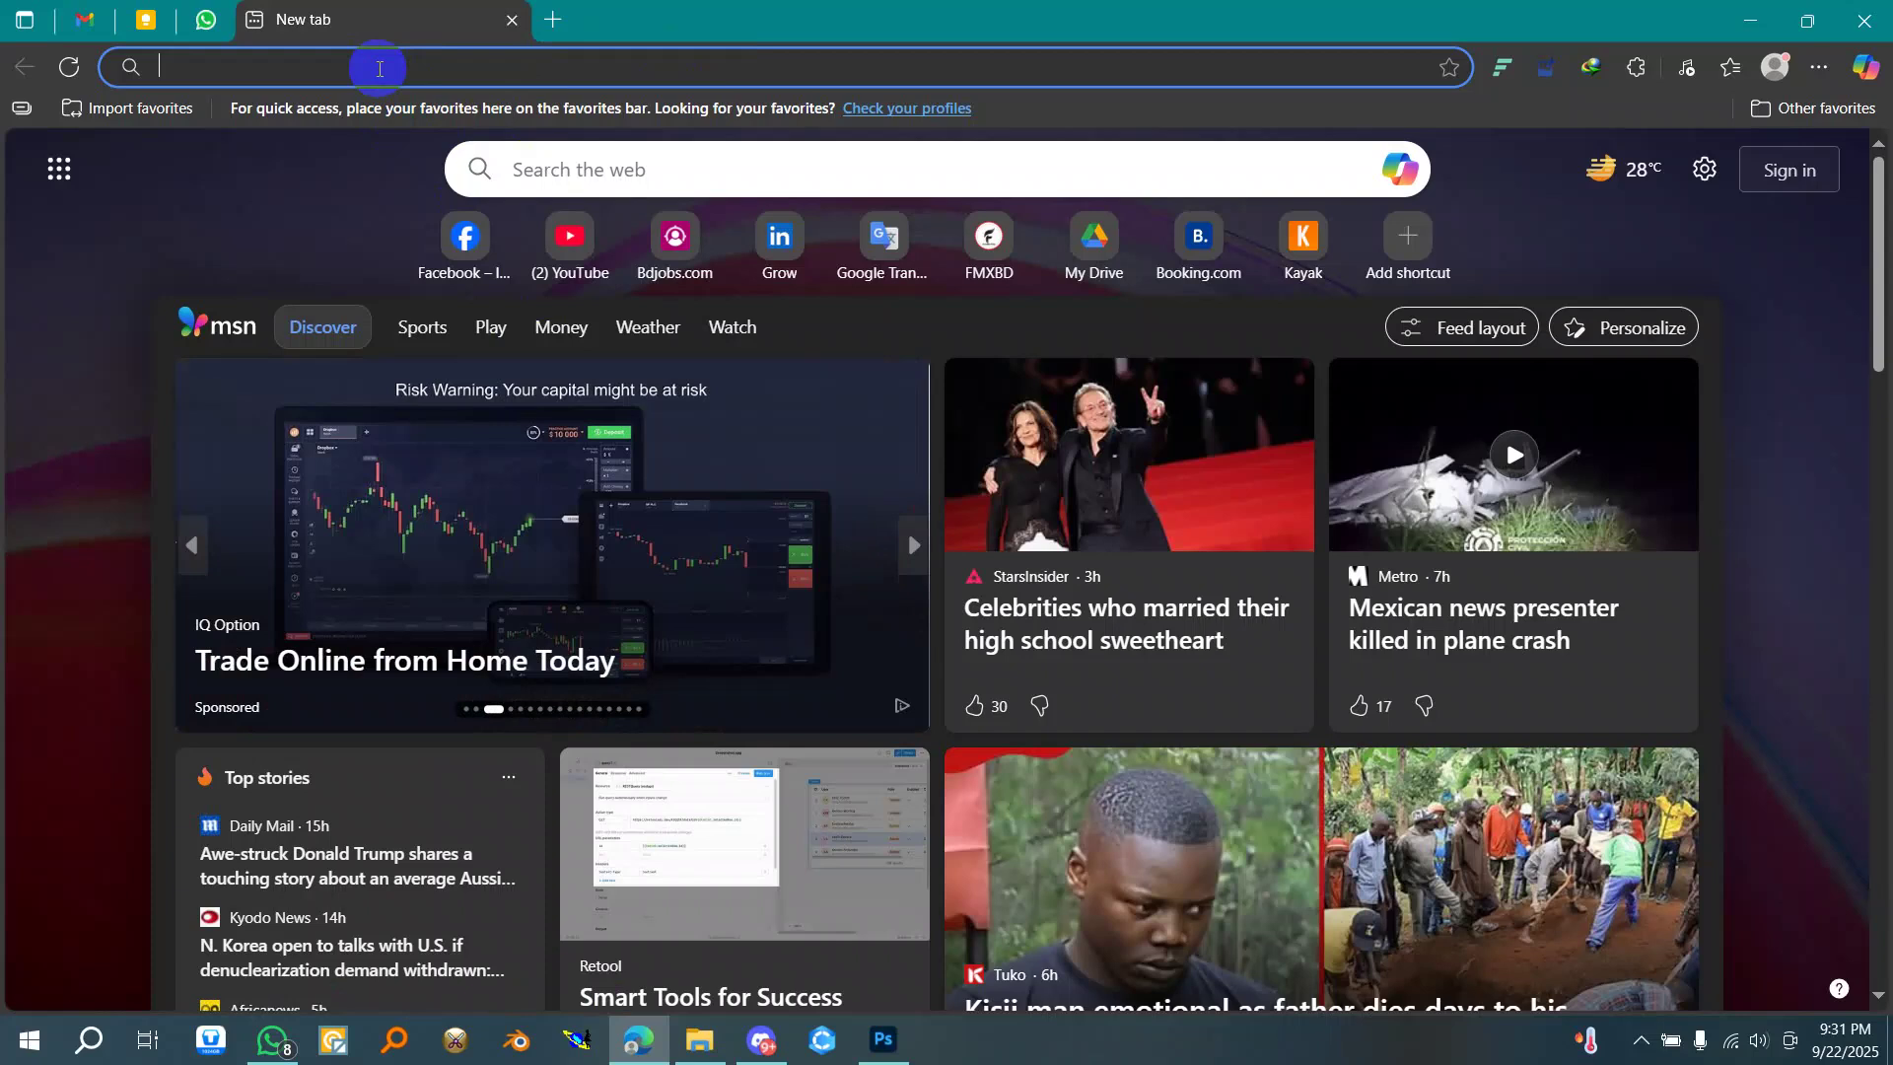
- Search the web for "seamless tartan pattern"
text(sea)
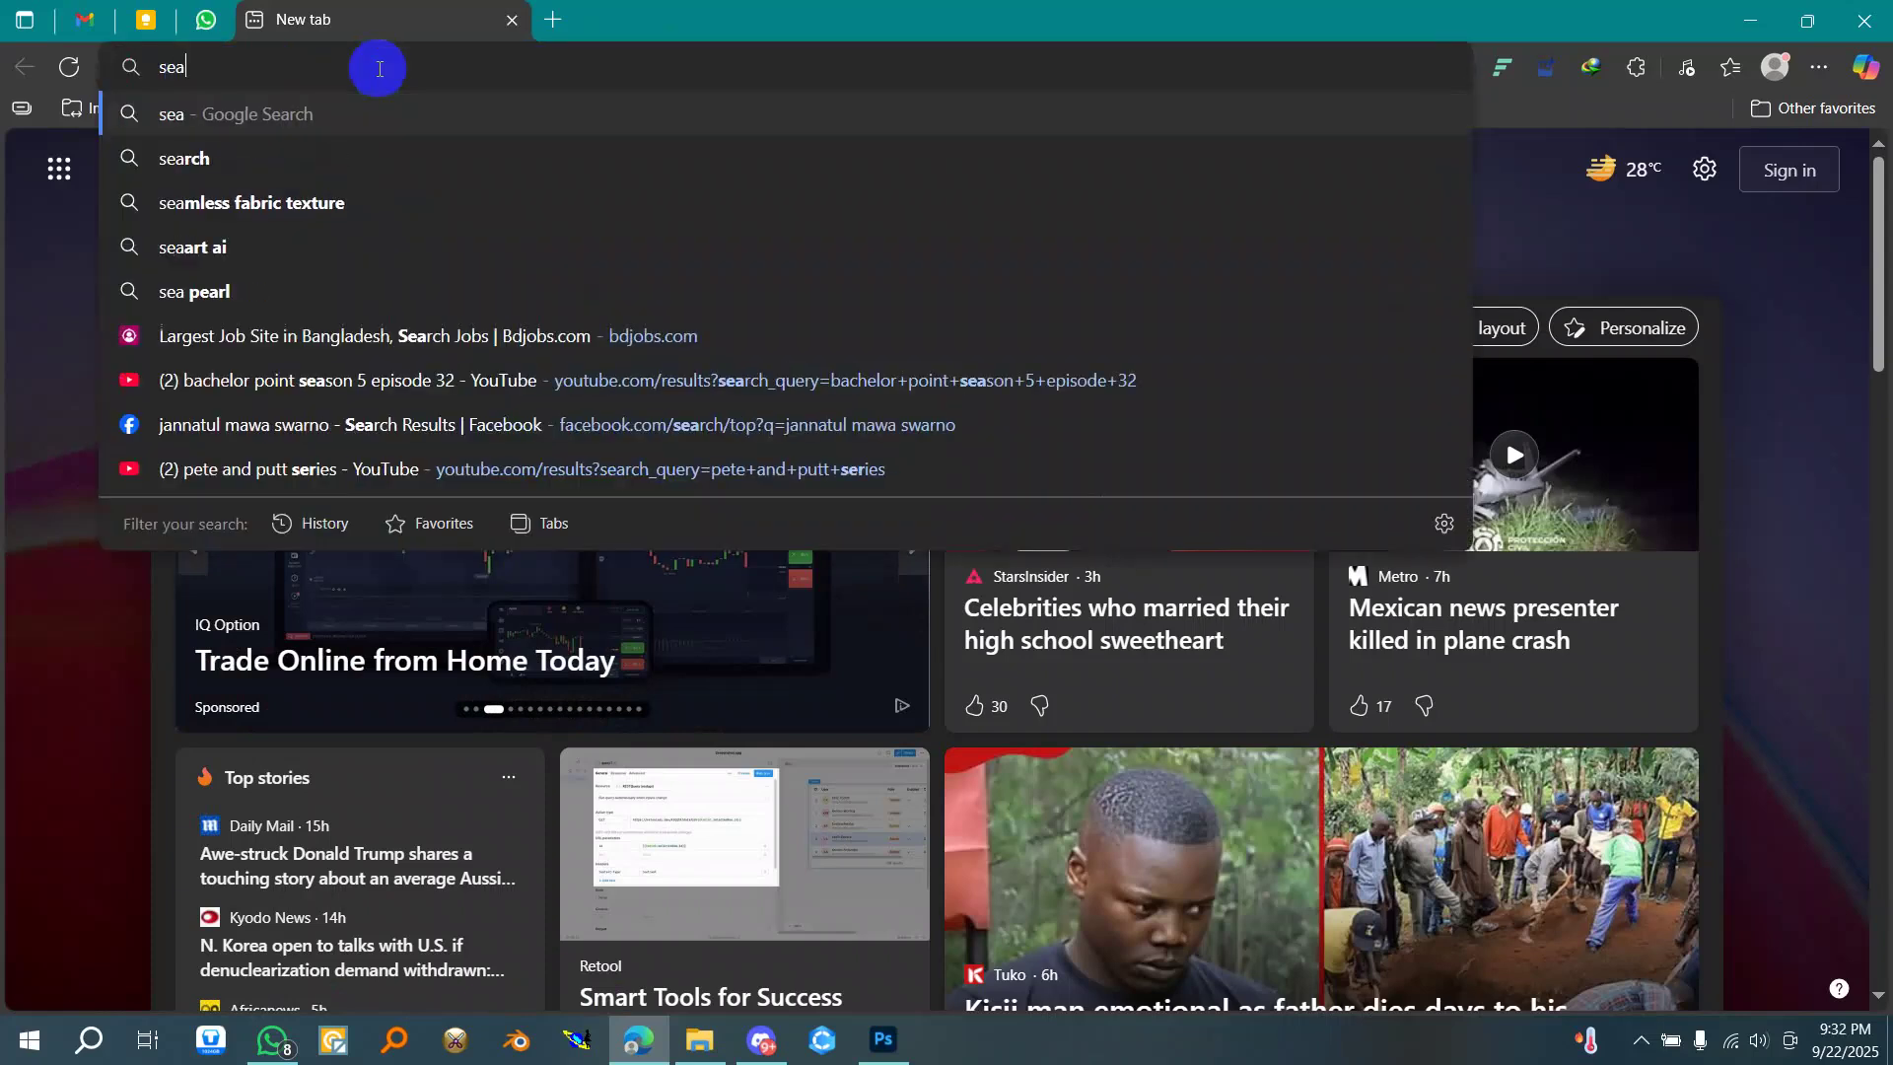
text(mless )
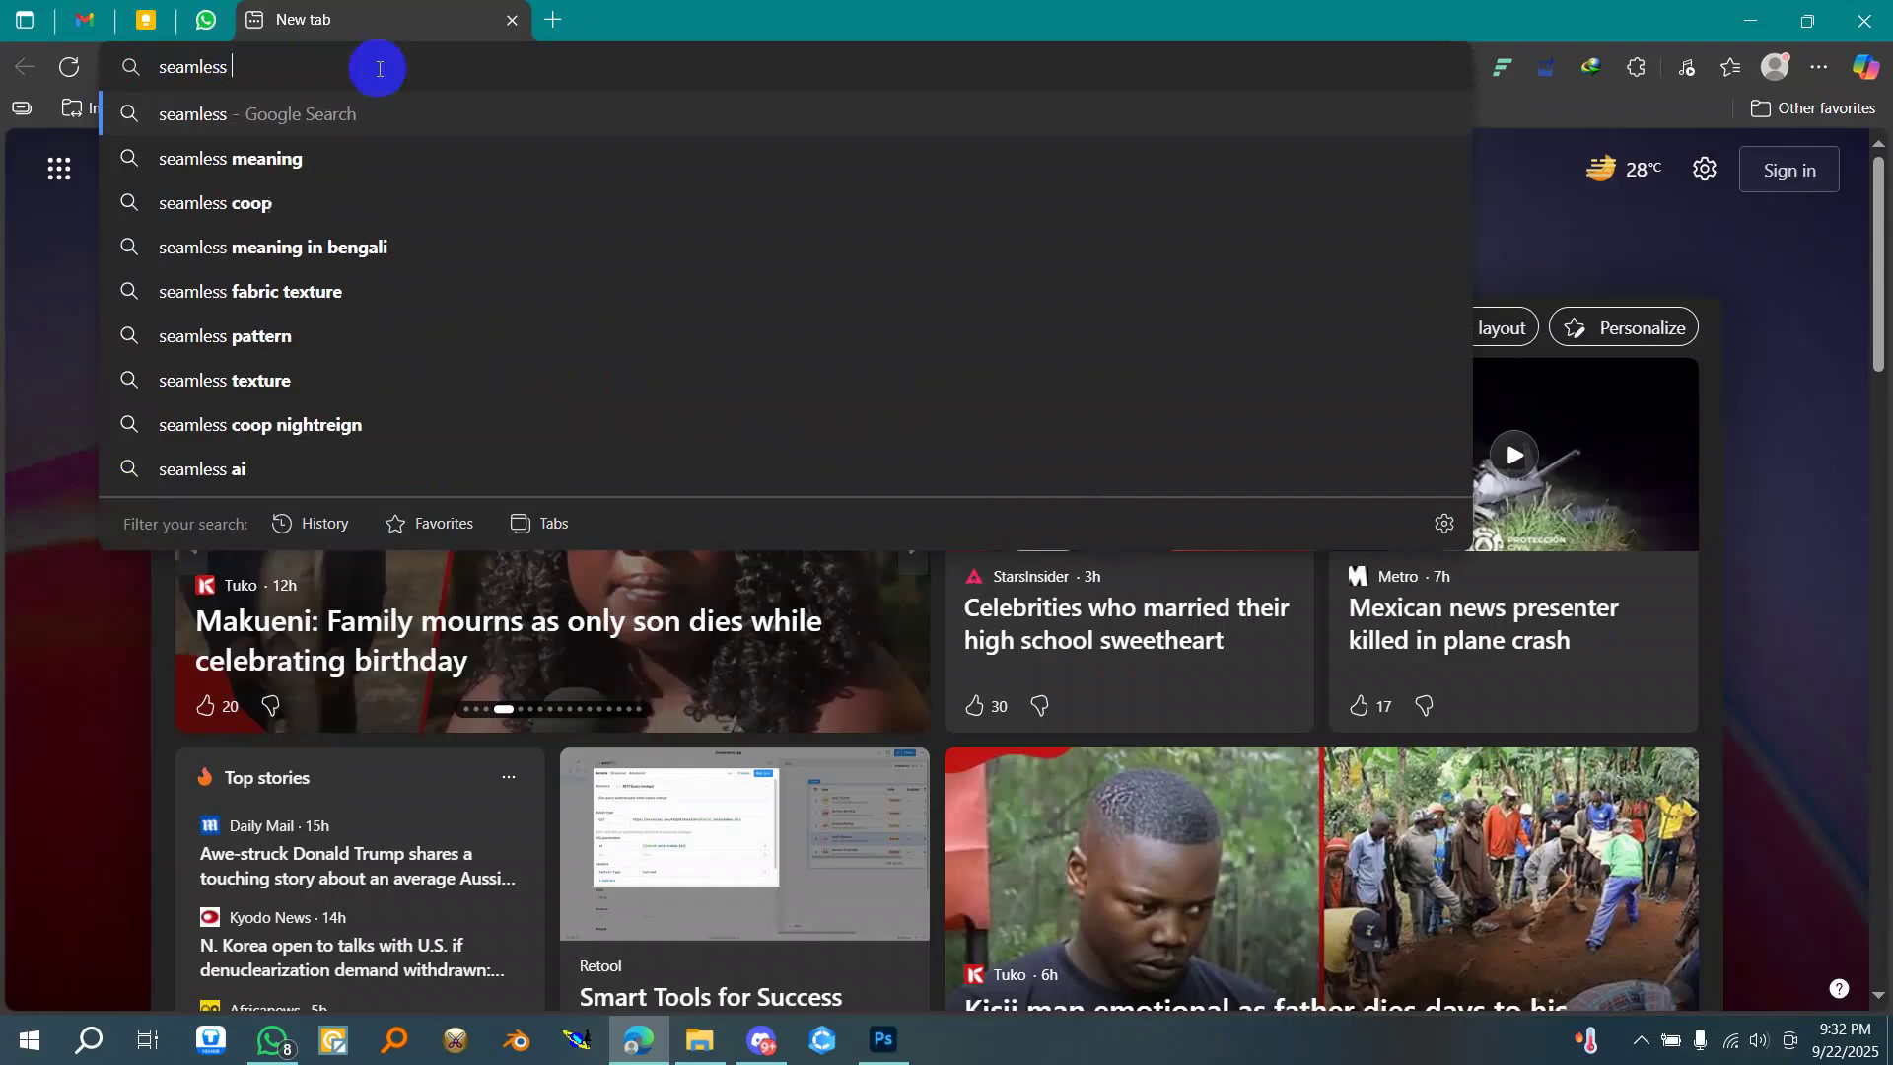
text(tartan pattern)
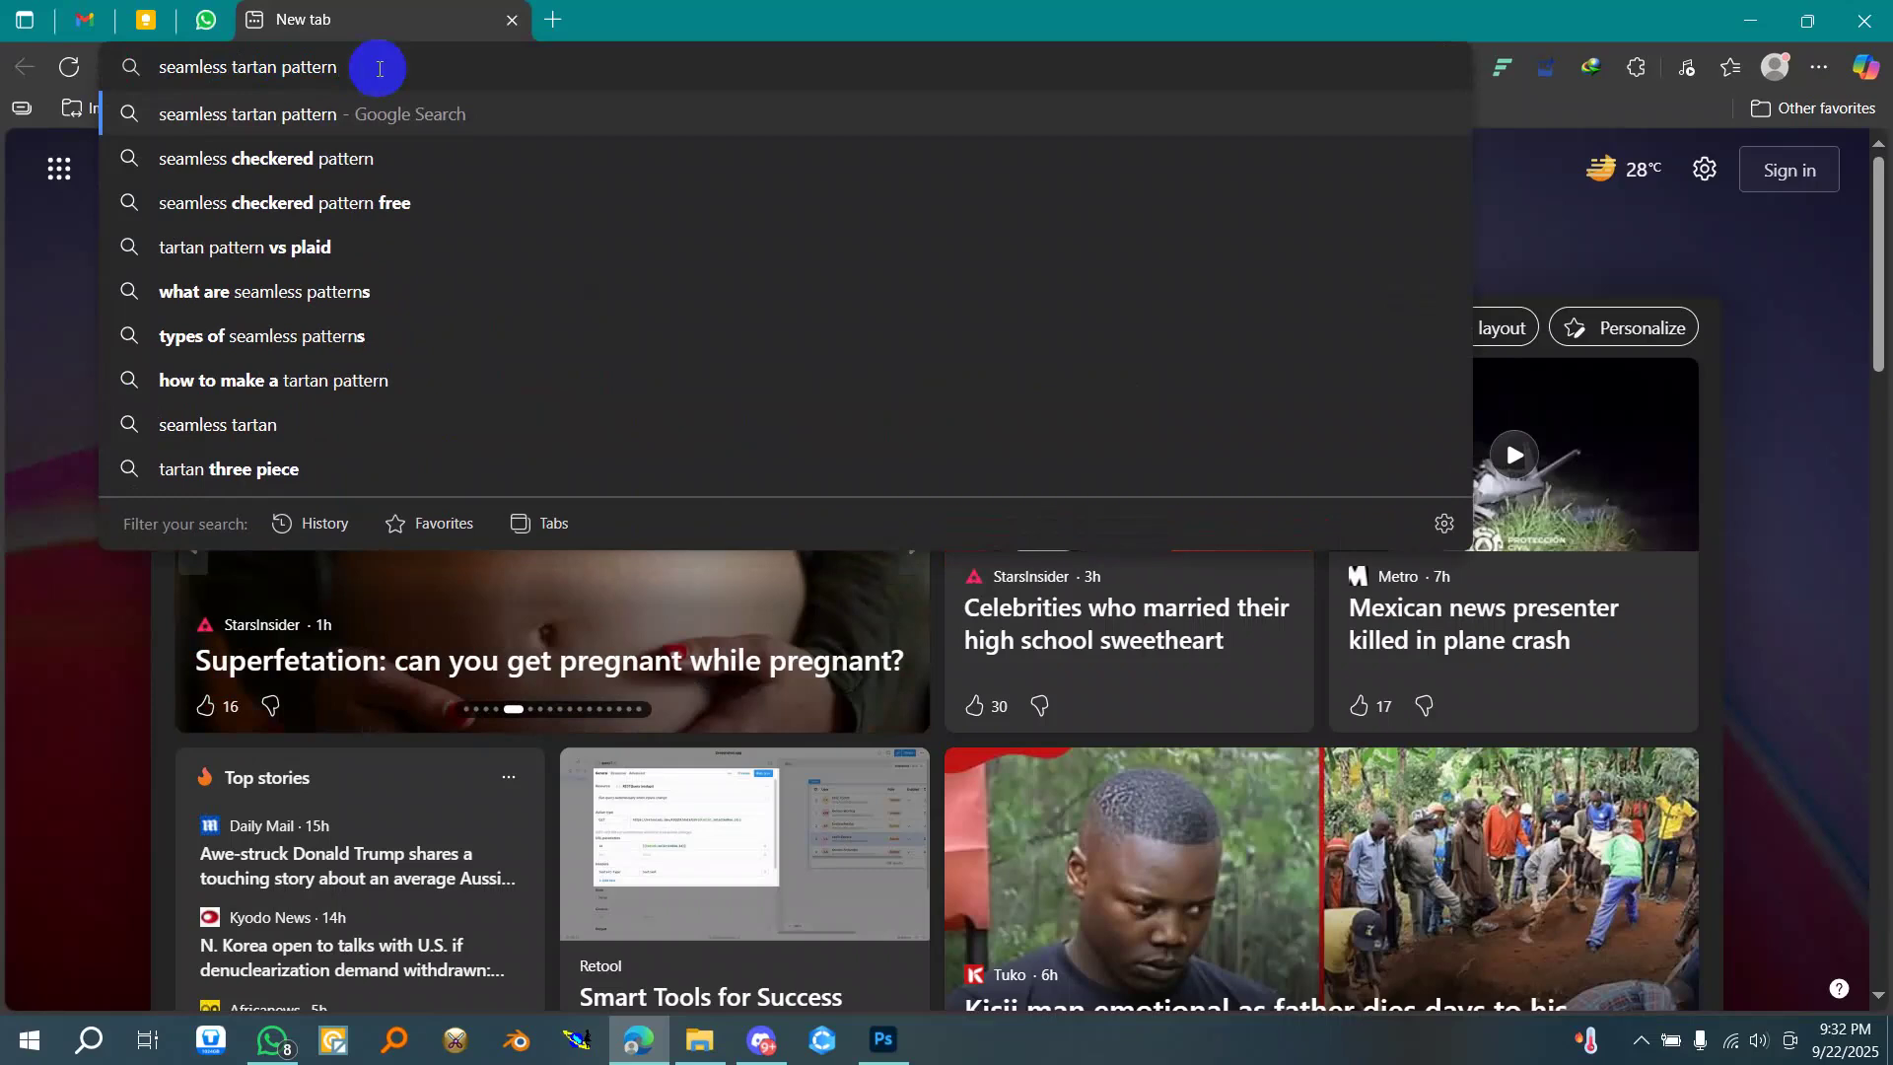
key(Return)
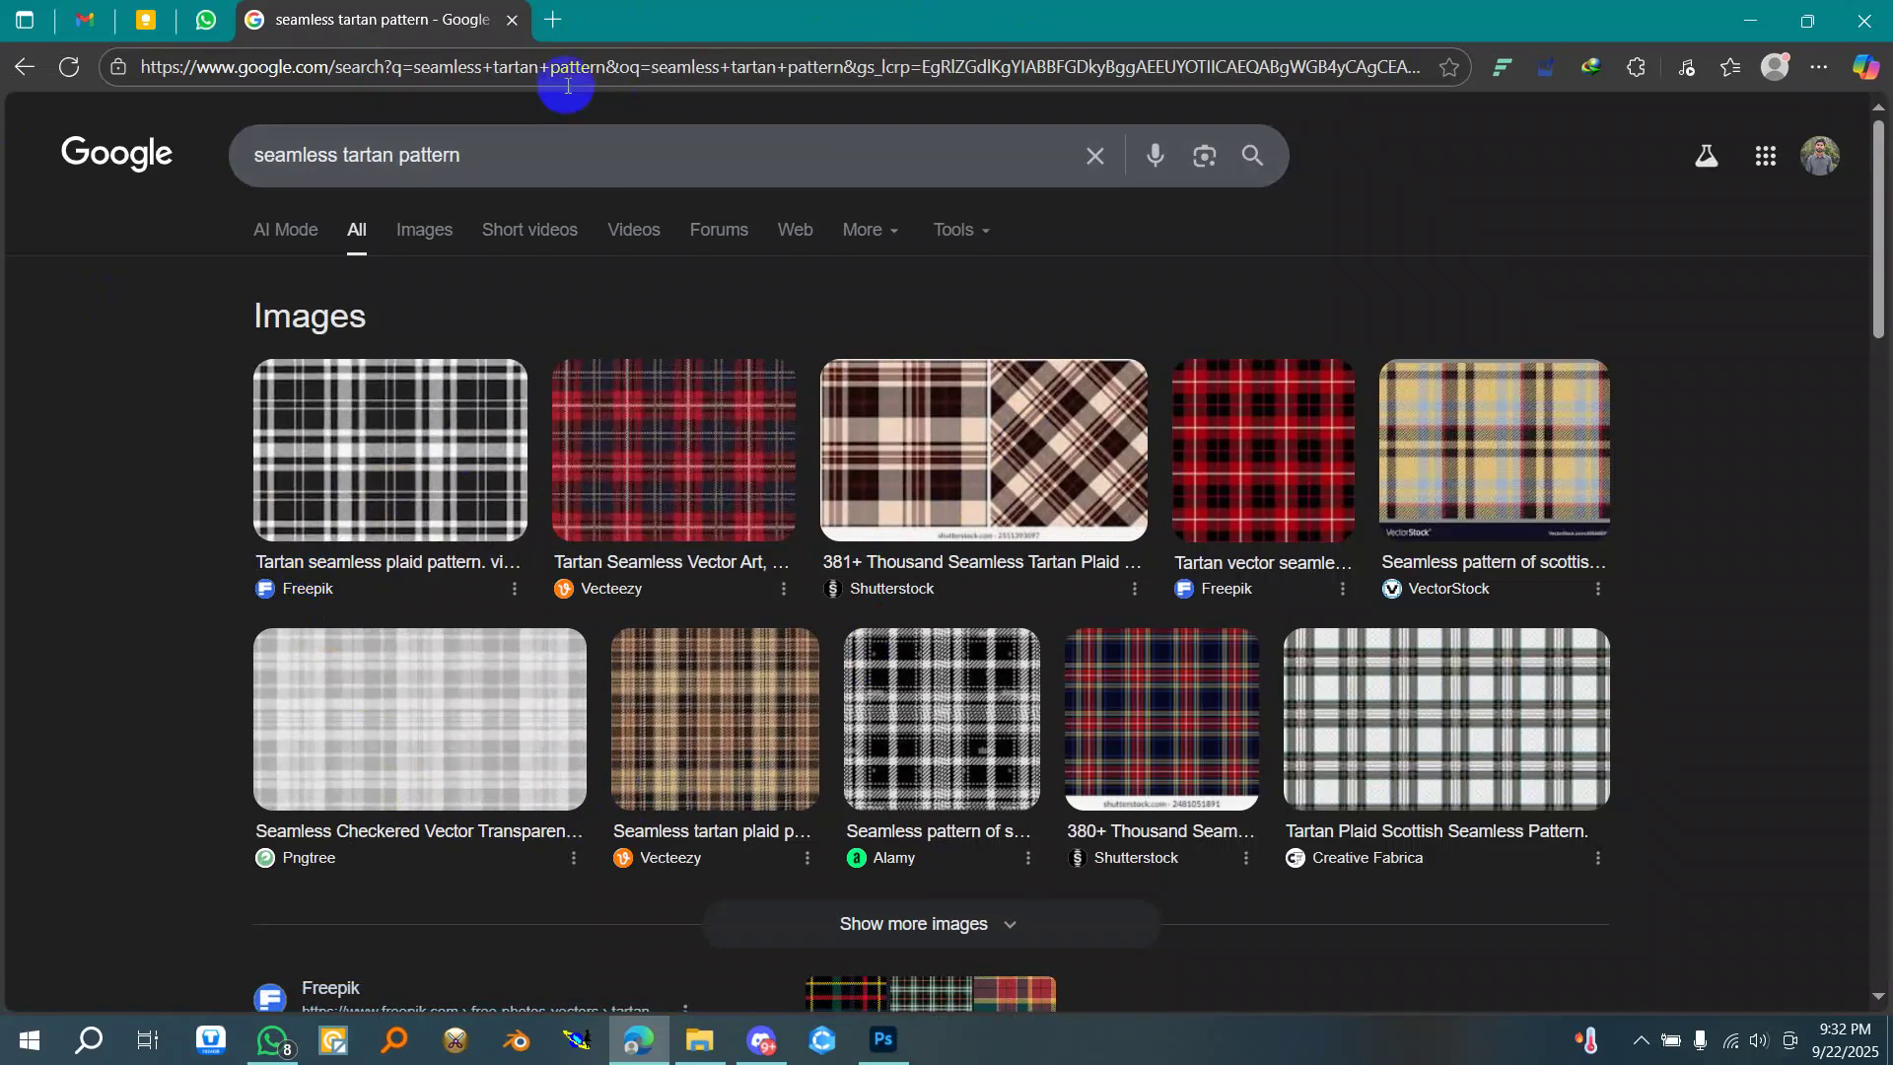
- Search the web for "creative fabrica" in a new browser tab
click(550, 19)
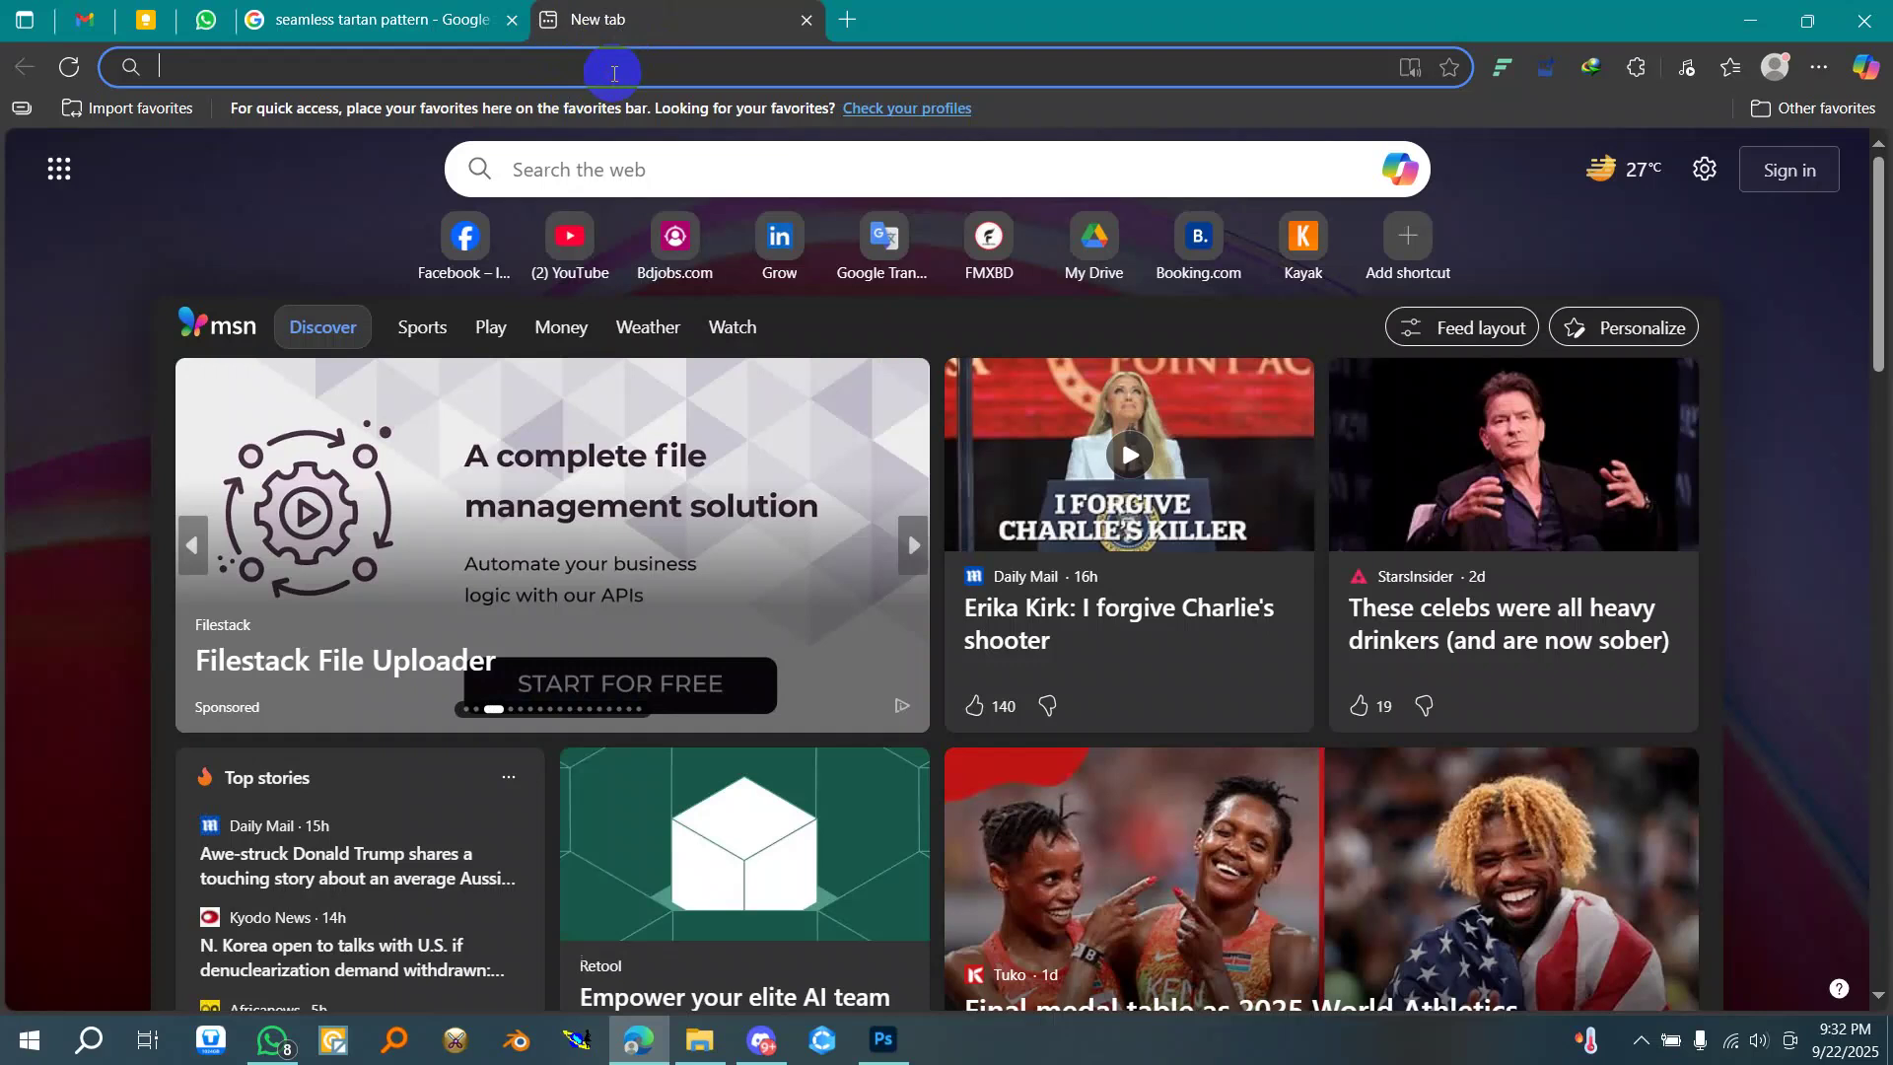
text(creativ)
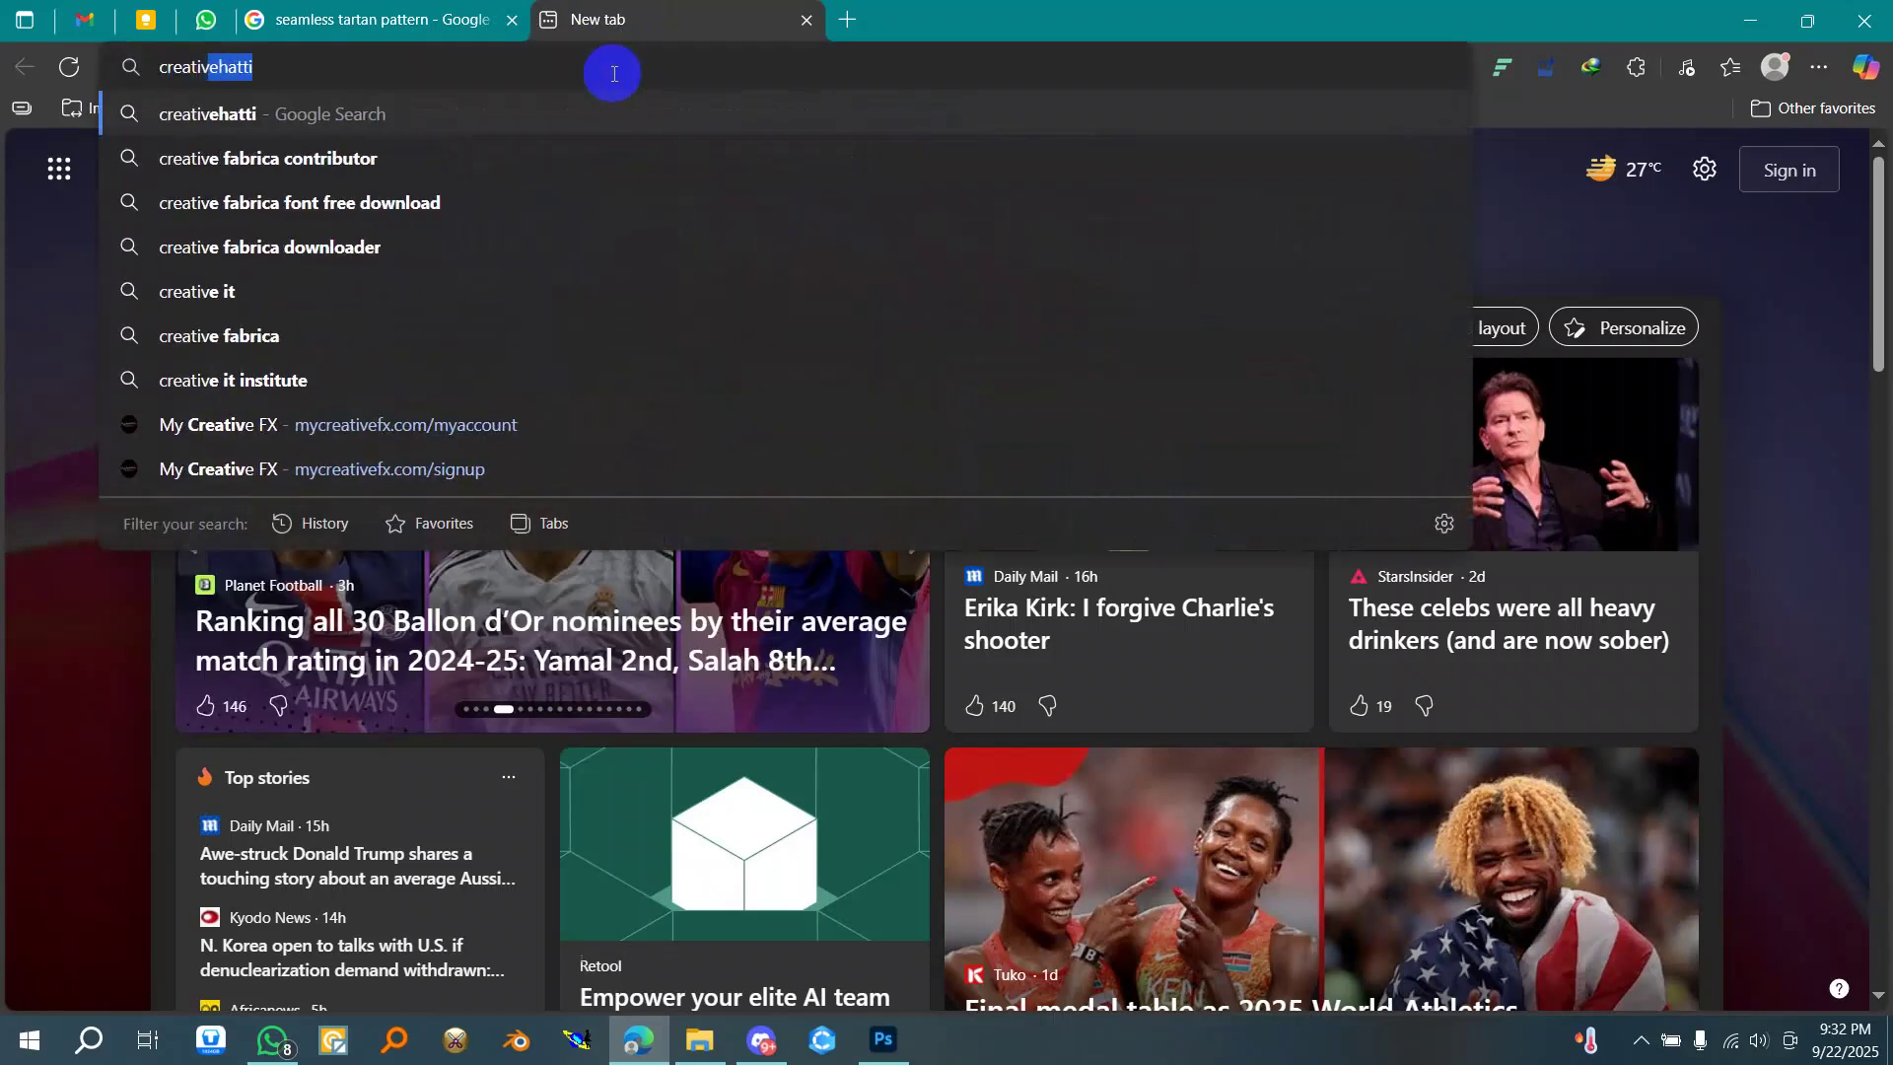
key(BackSpace)
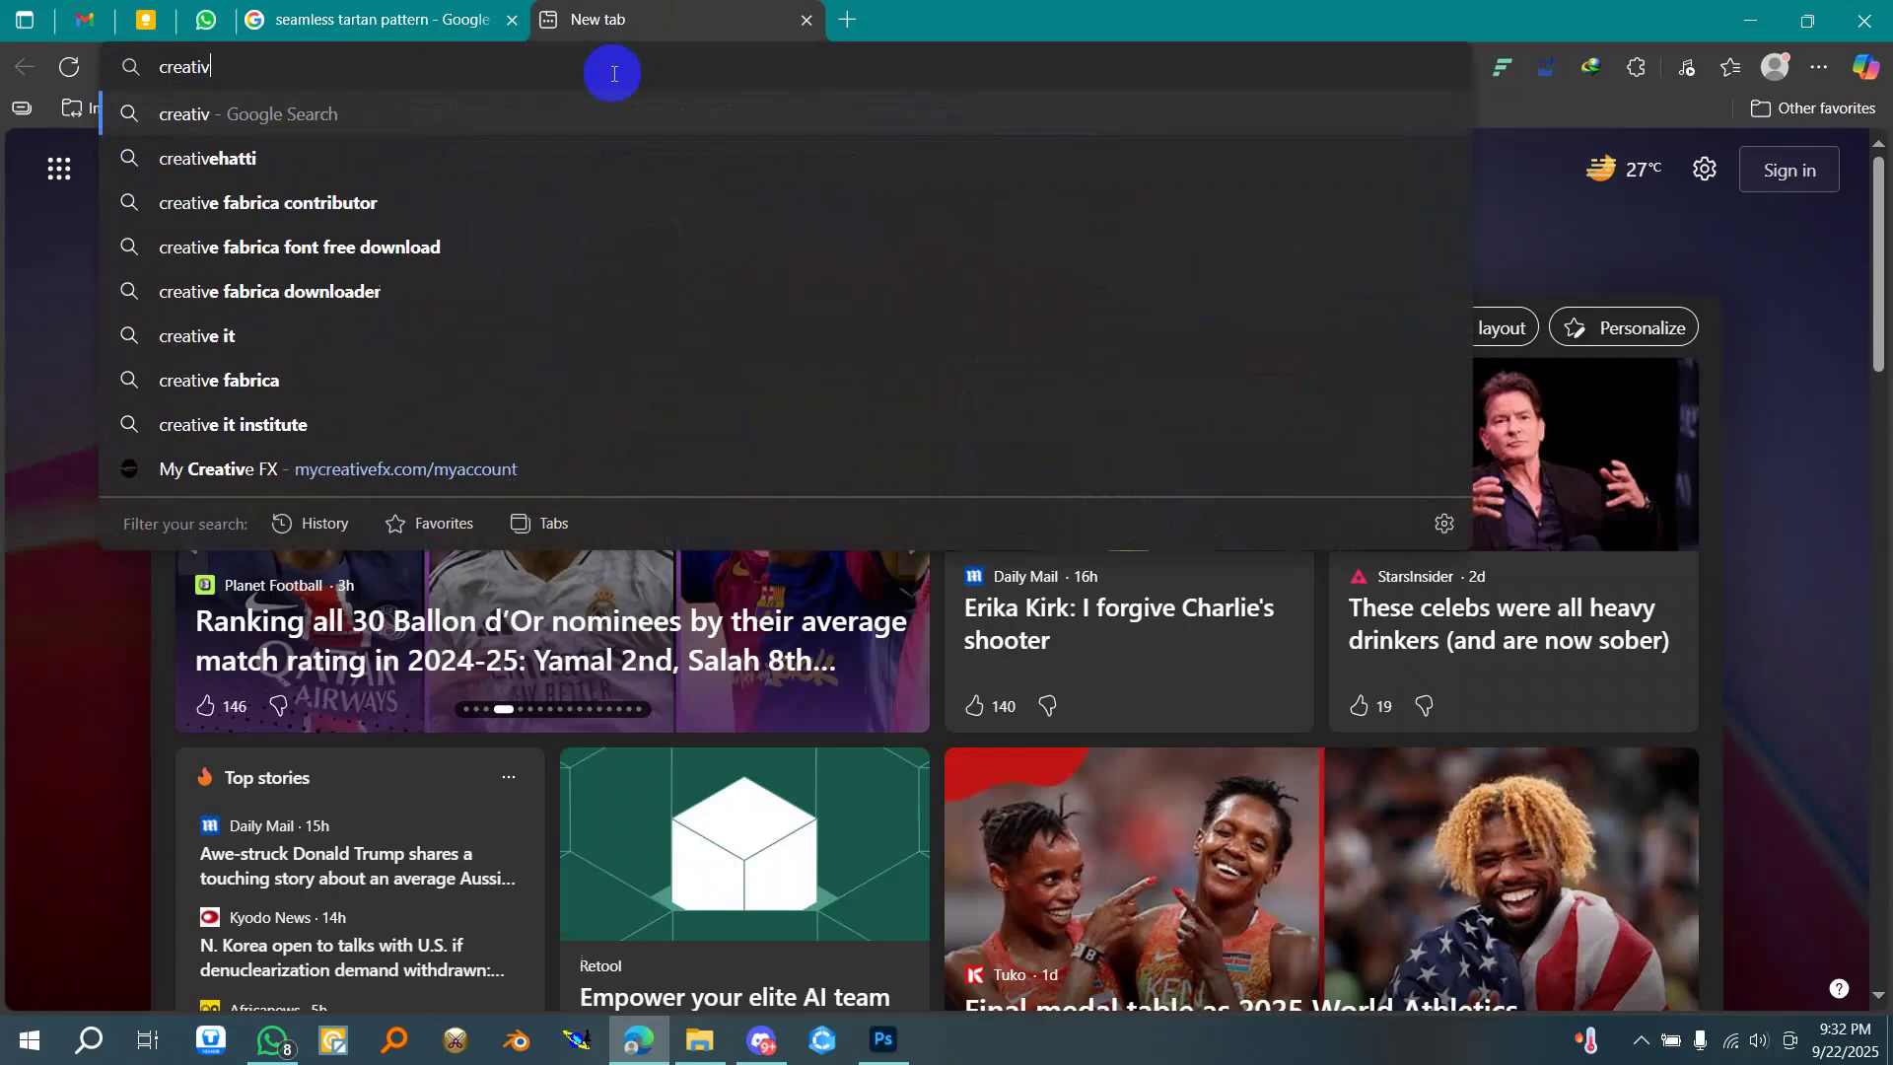
text(e)
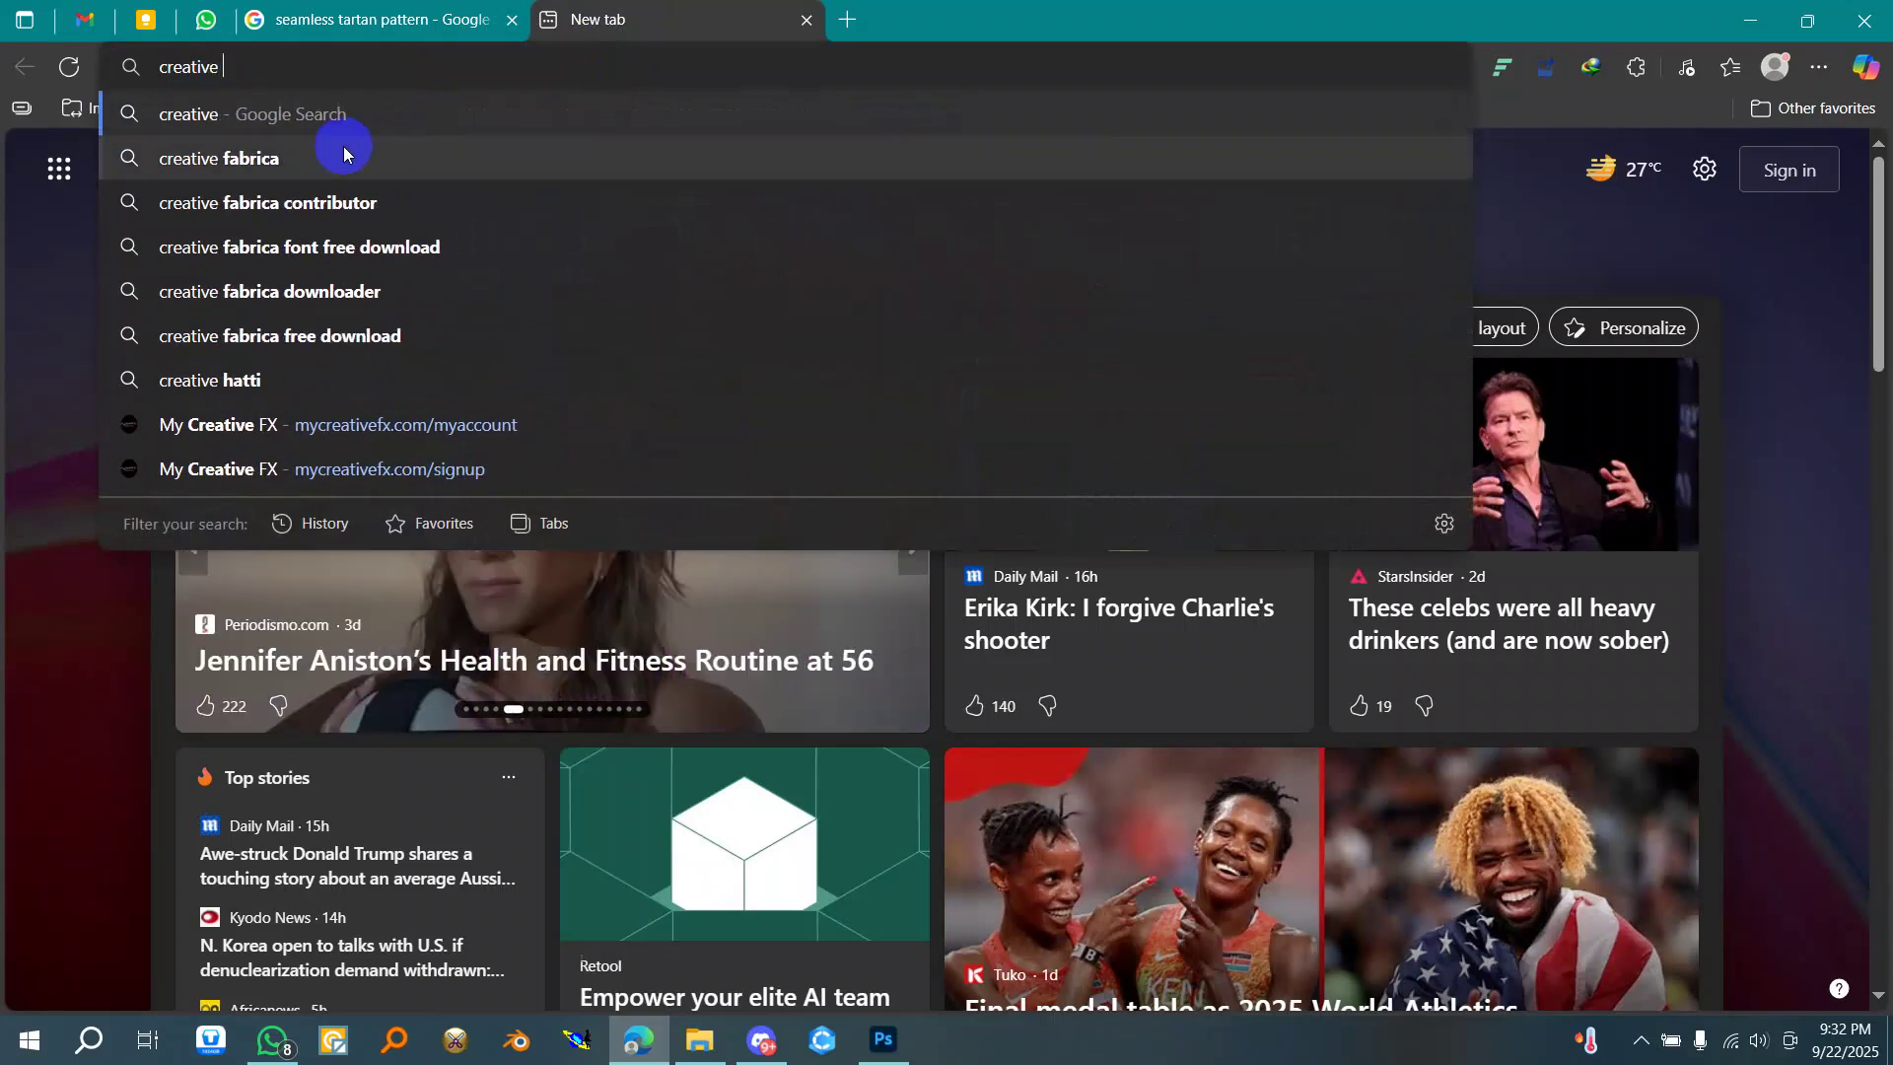
click(280, 141)
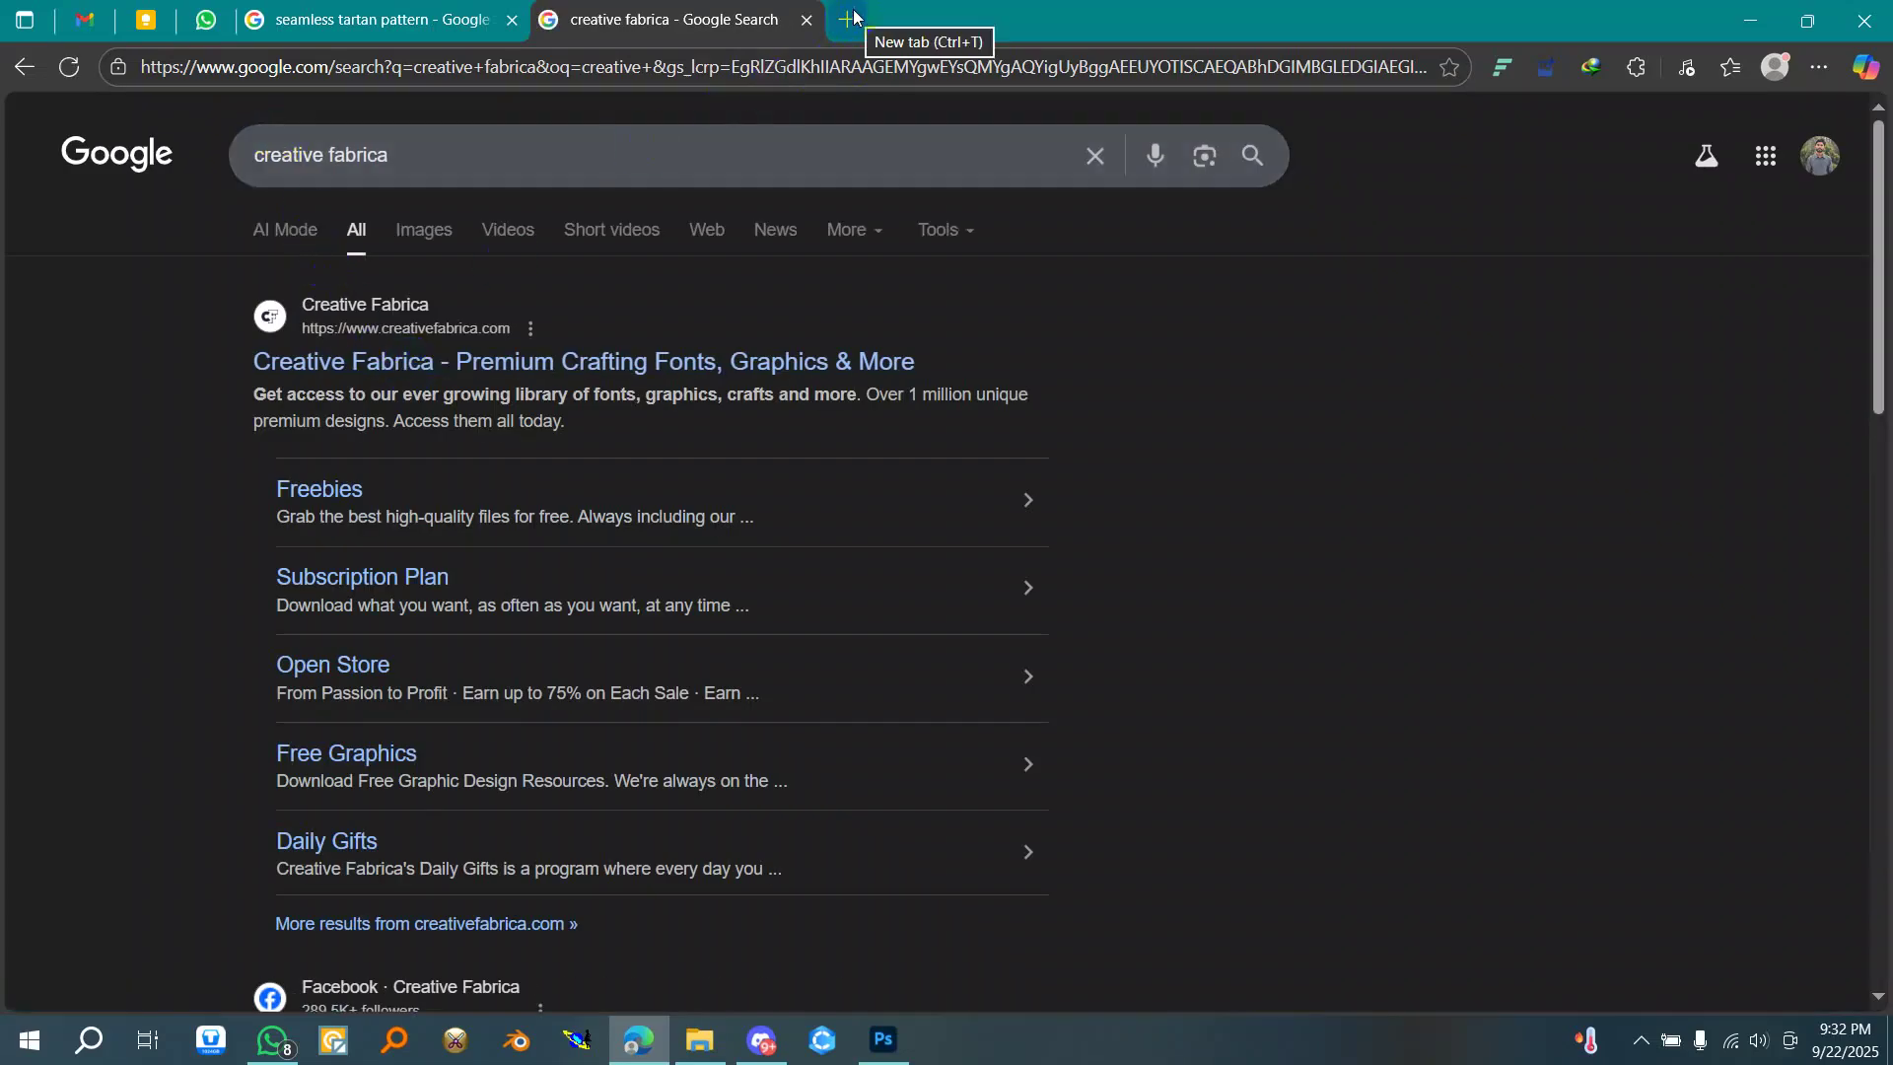
- Replace the current web search with one for "adobe stock"
click(606, 59)
text(ad)
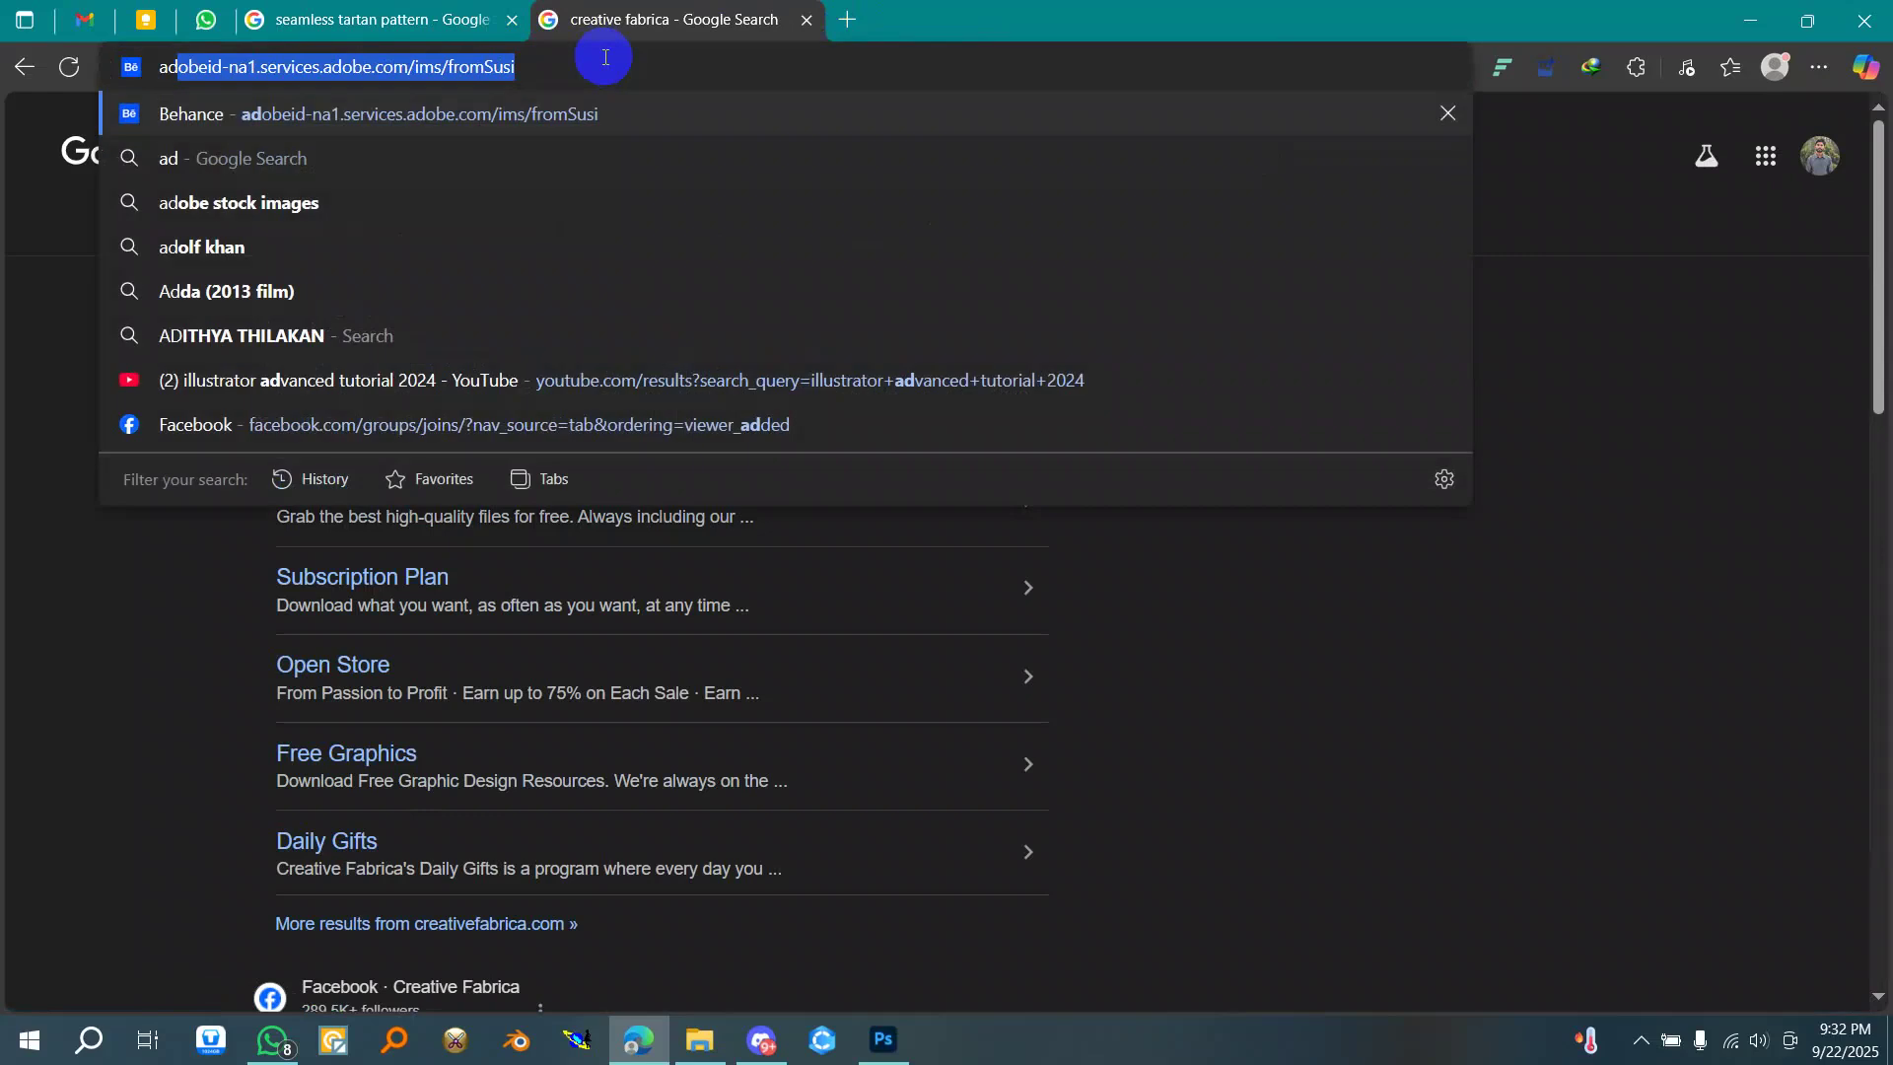
text(obe sto)
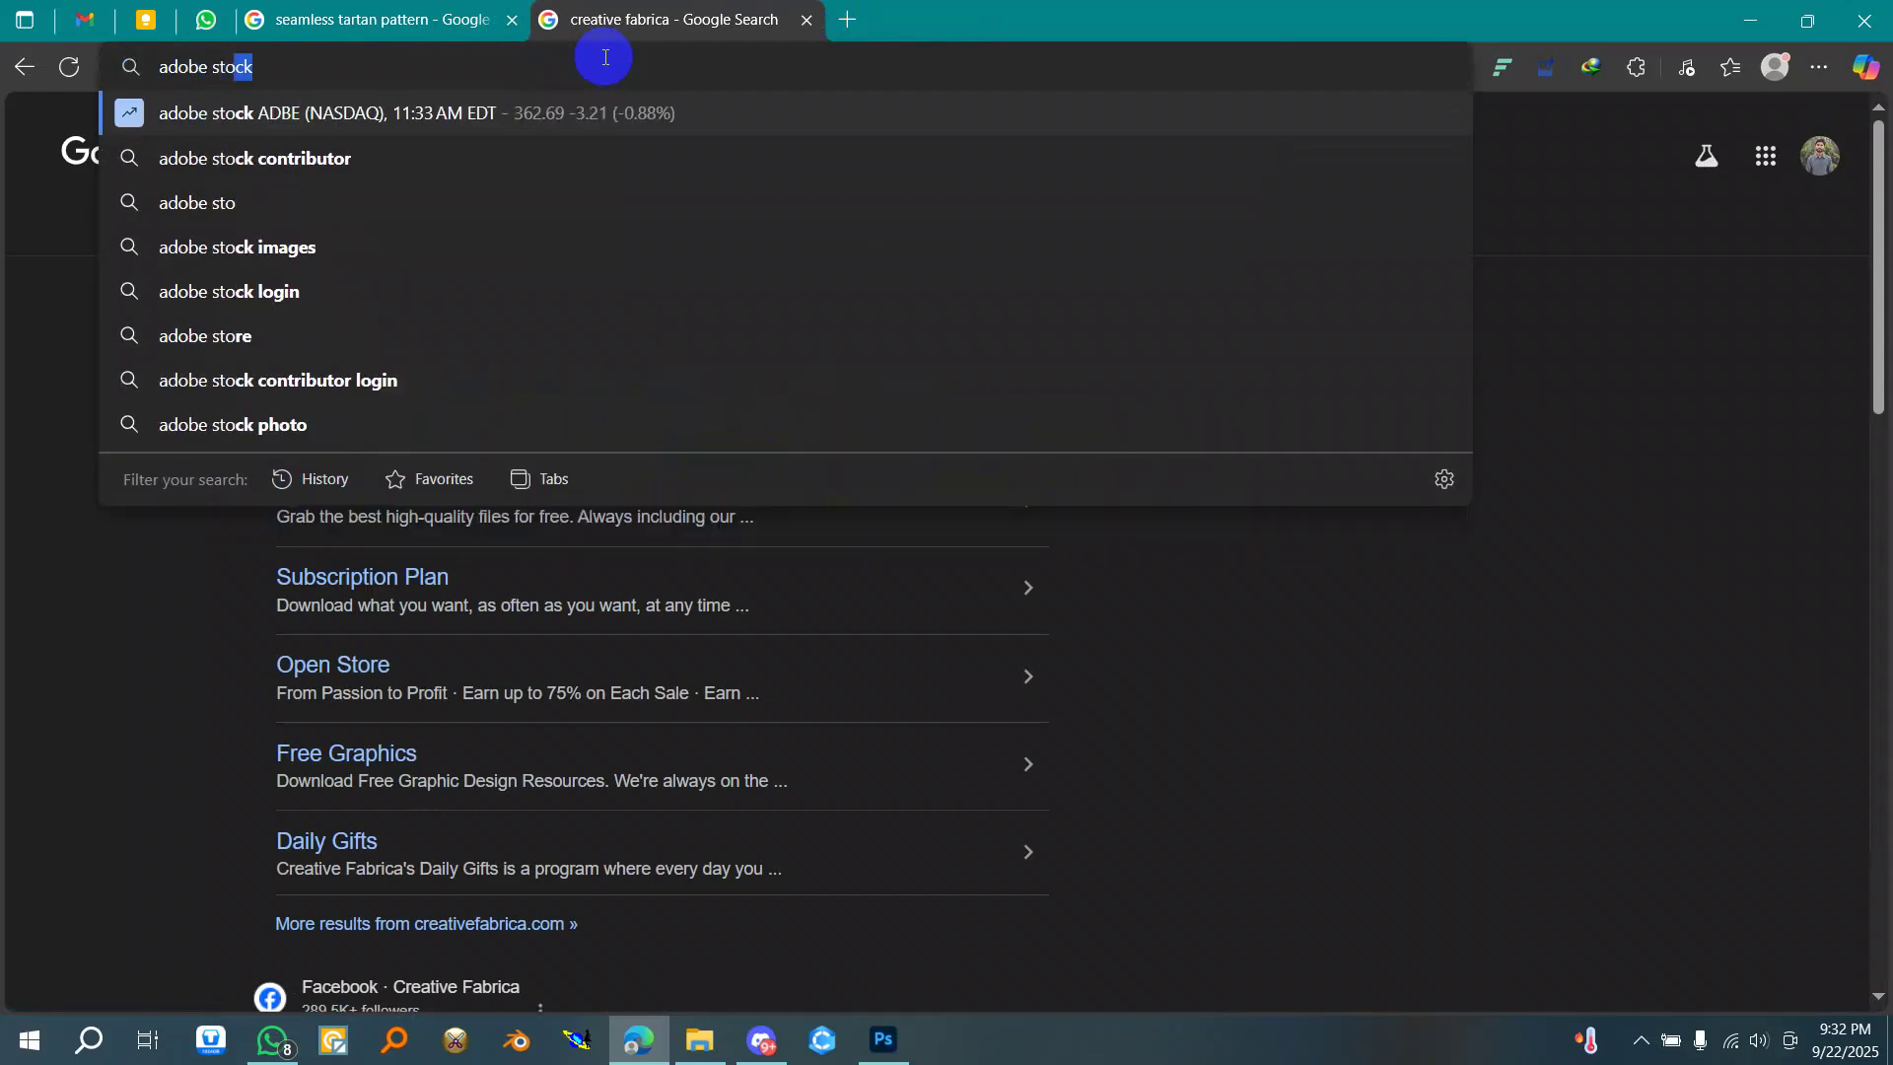
text(ck)
key(Return)
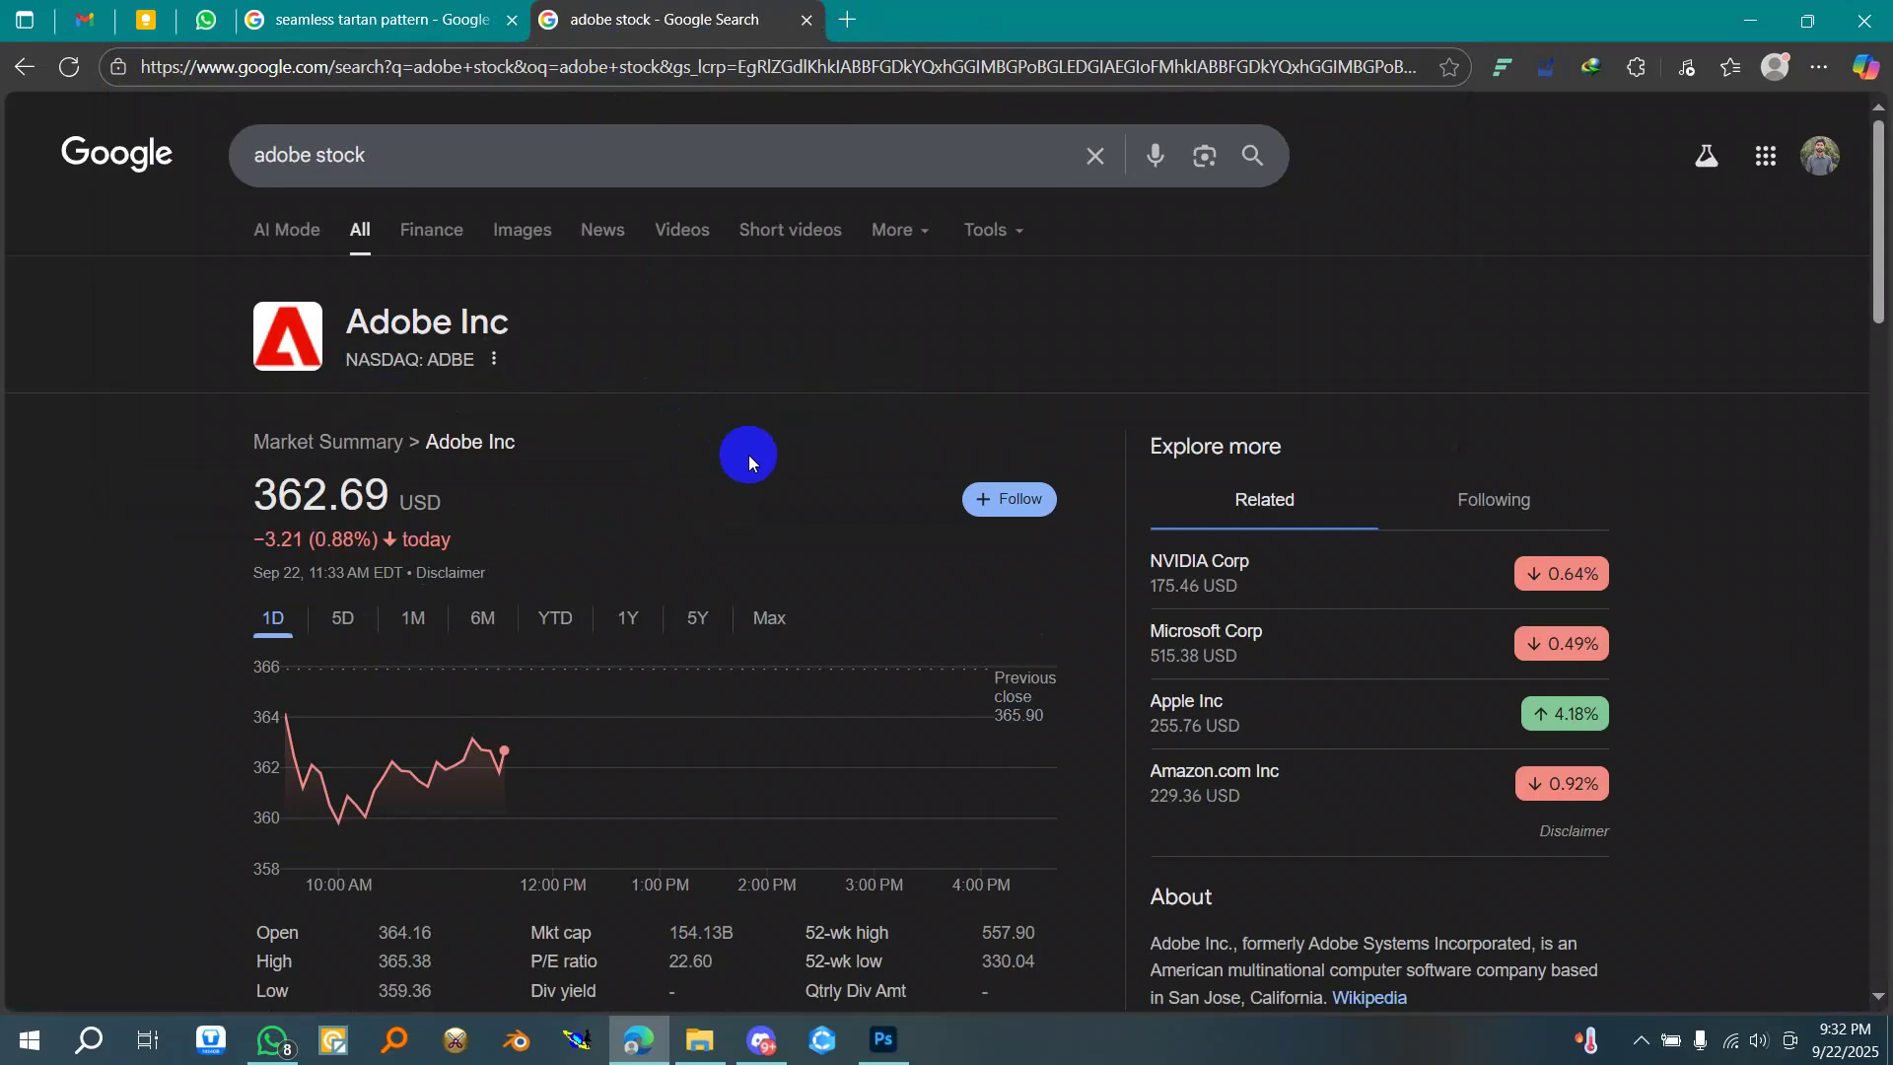
- Find the main Adobe Stock result for stock photos and royalty-free images and open the website
scroll(748, 460, down, 4)
scroll(749, 460, down, 5)
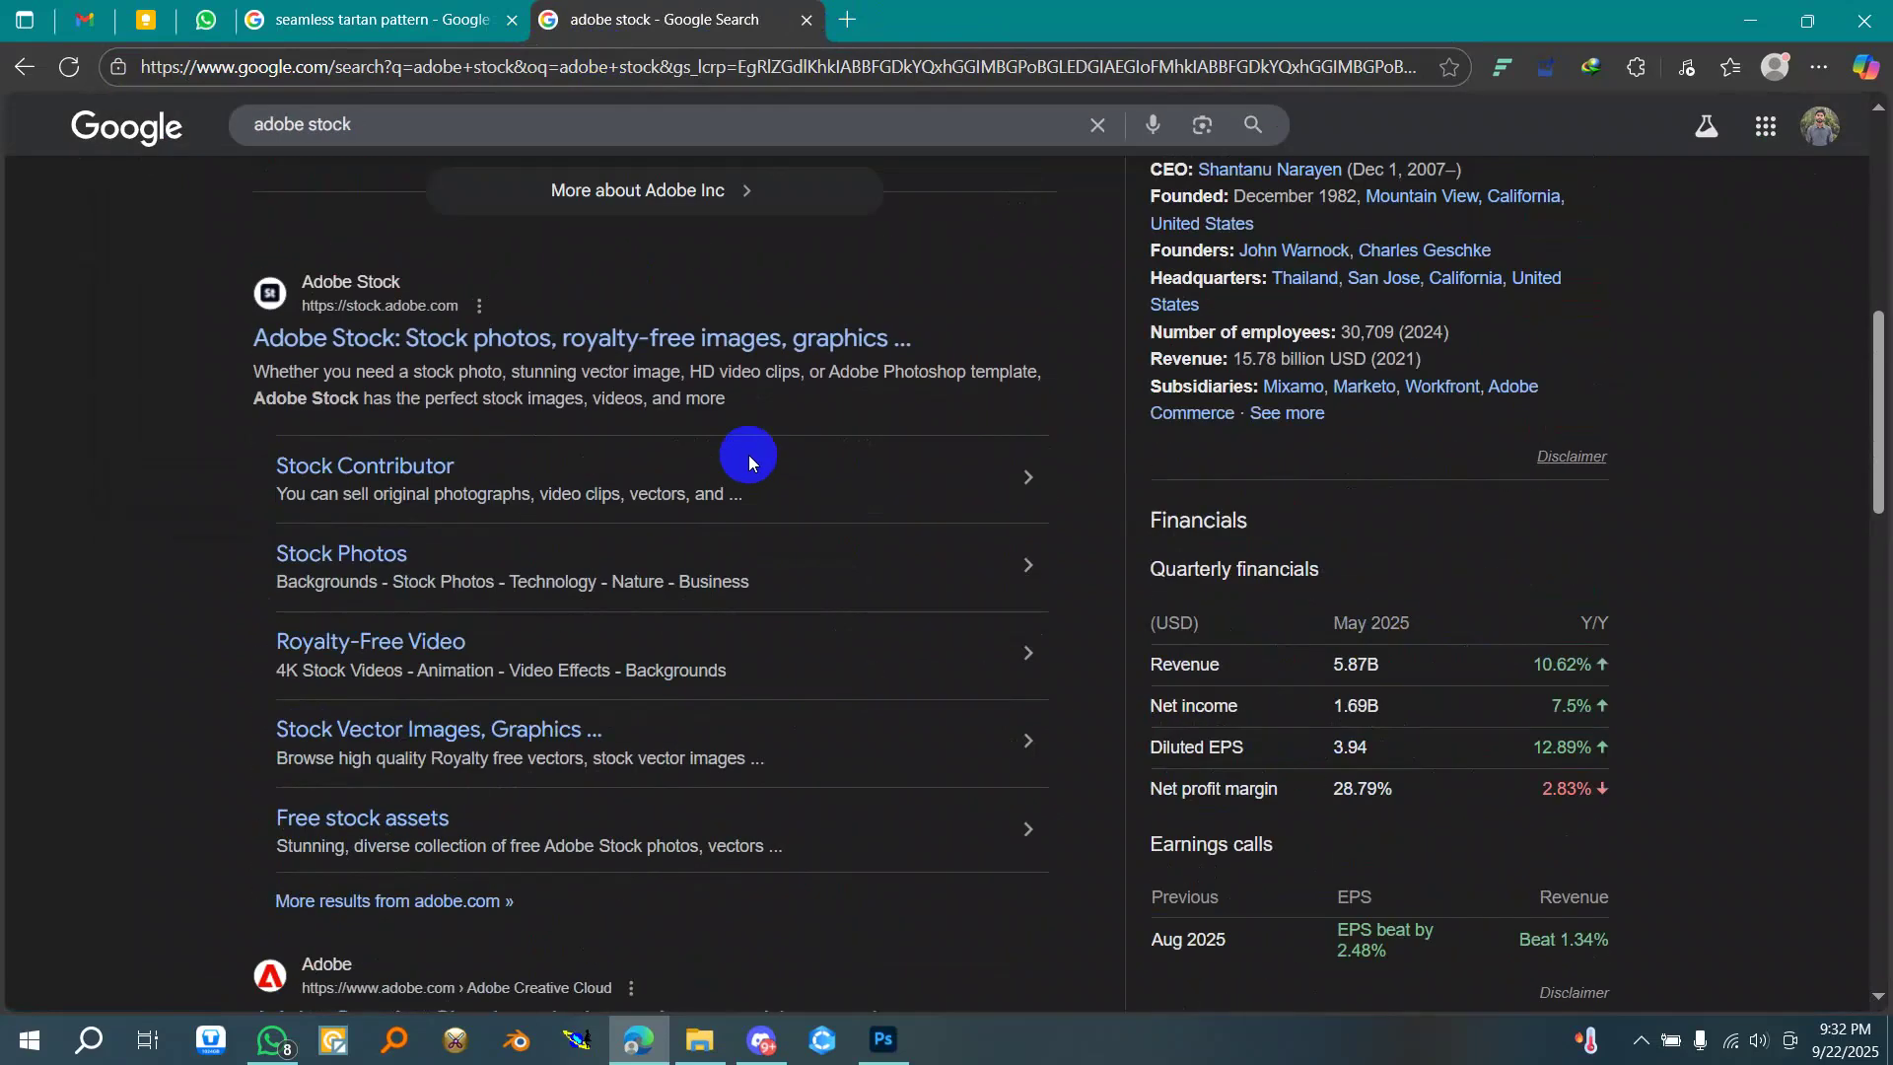
scroll(689, 443, up, 10)
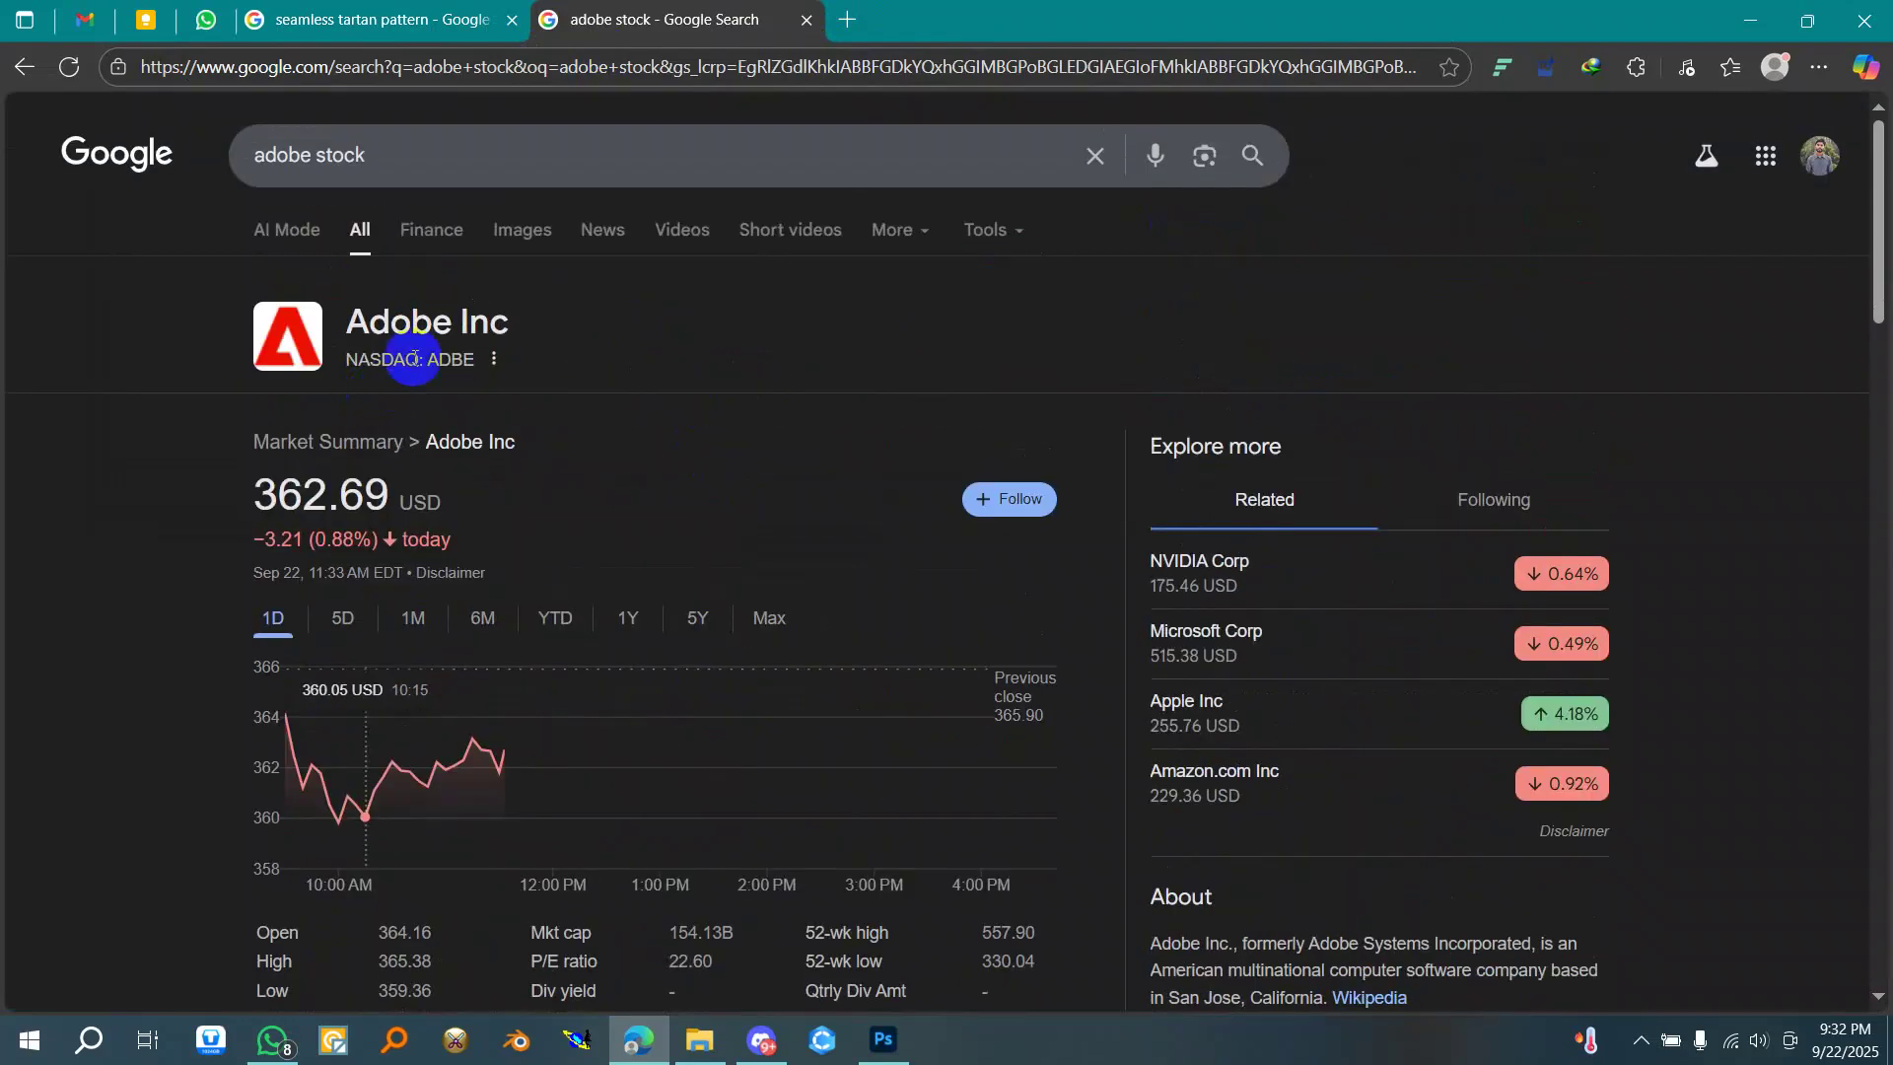
scroll(414, 358, down, 8)
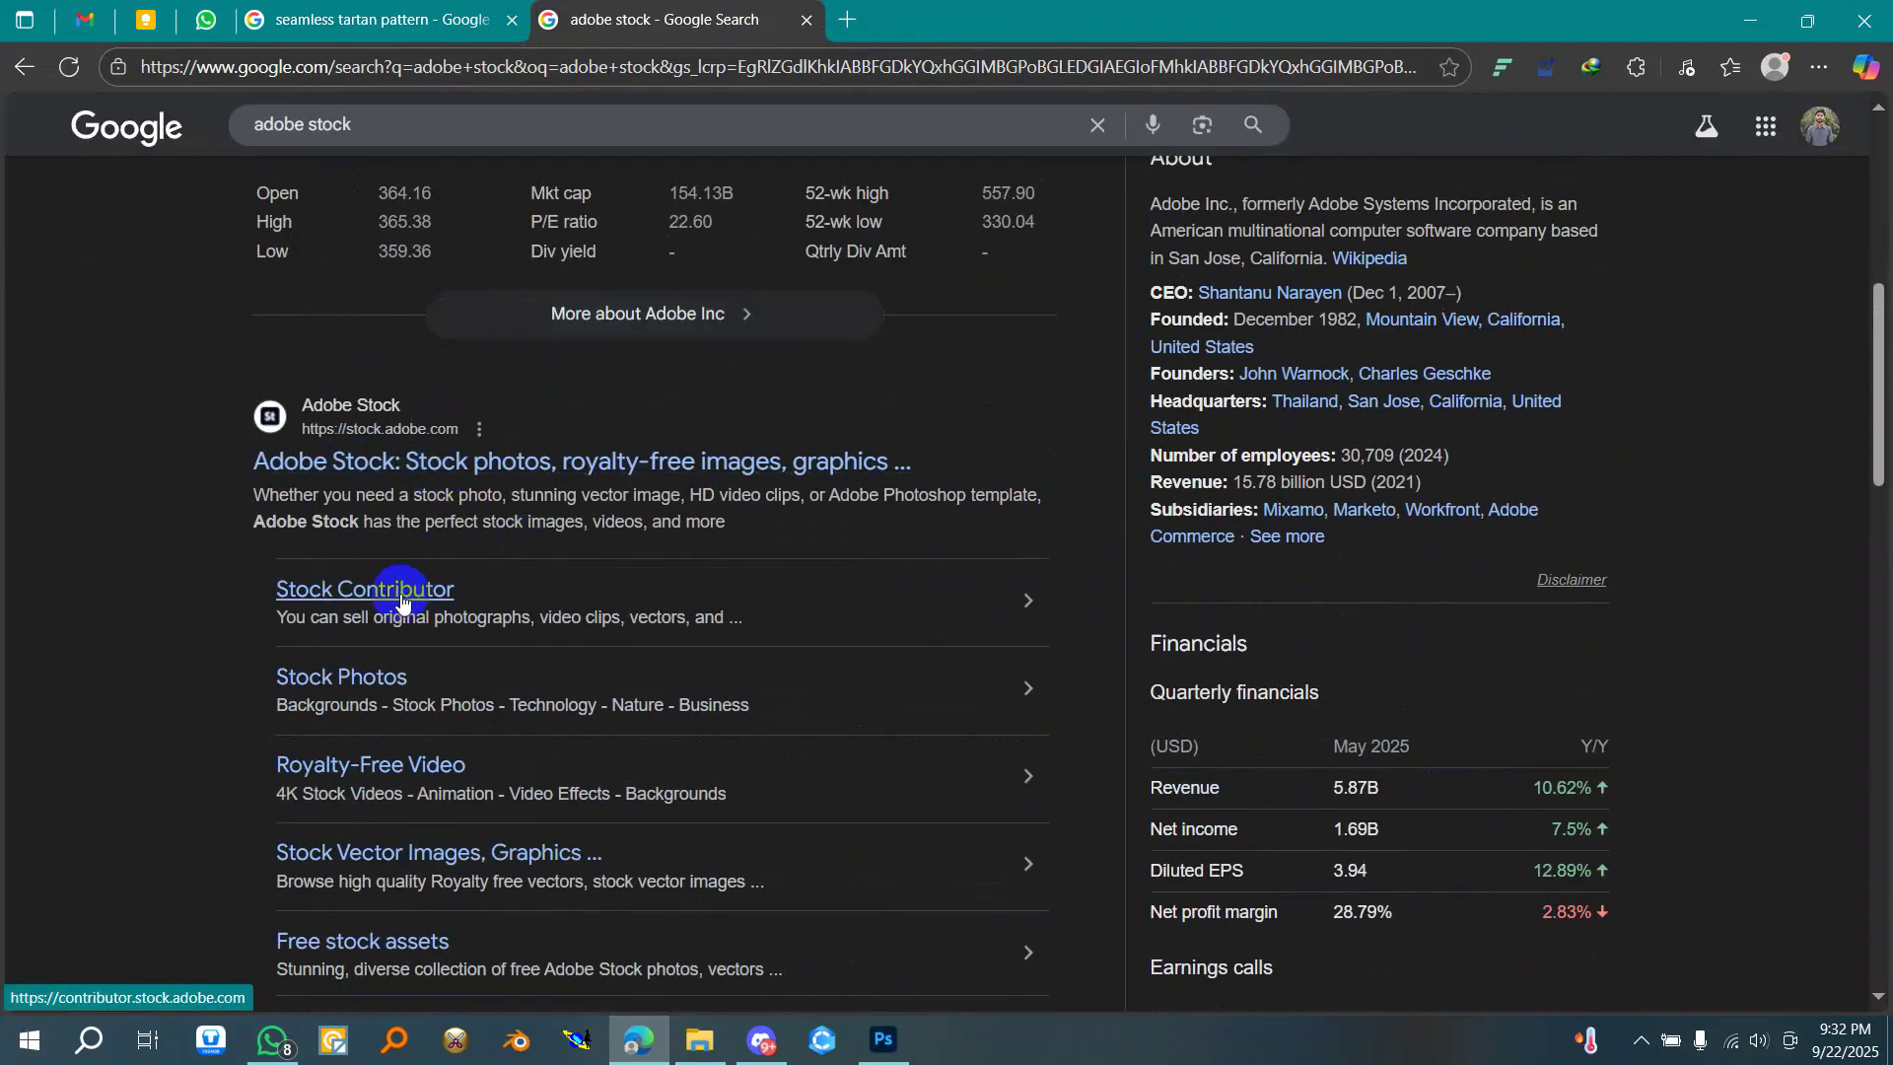
click(437, 463)
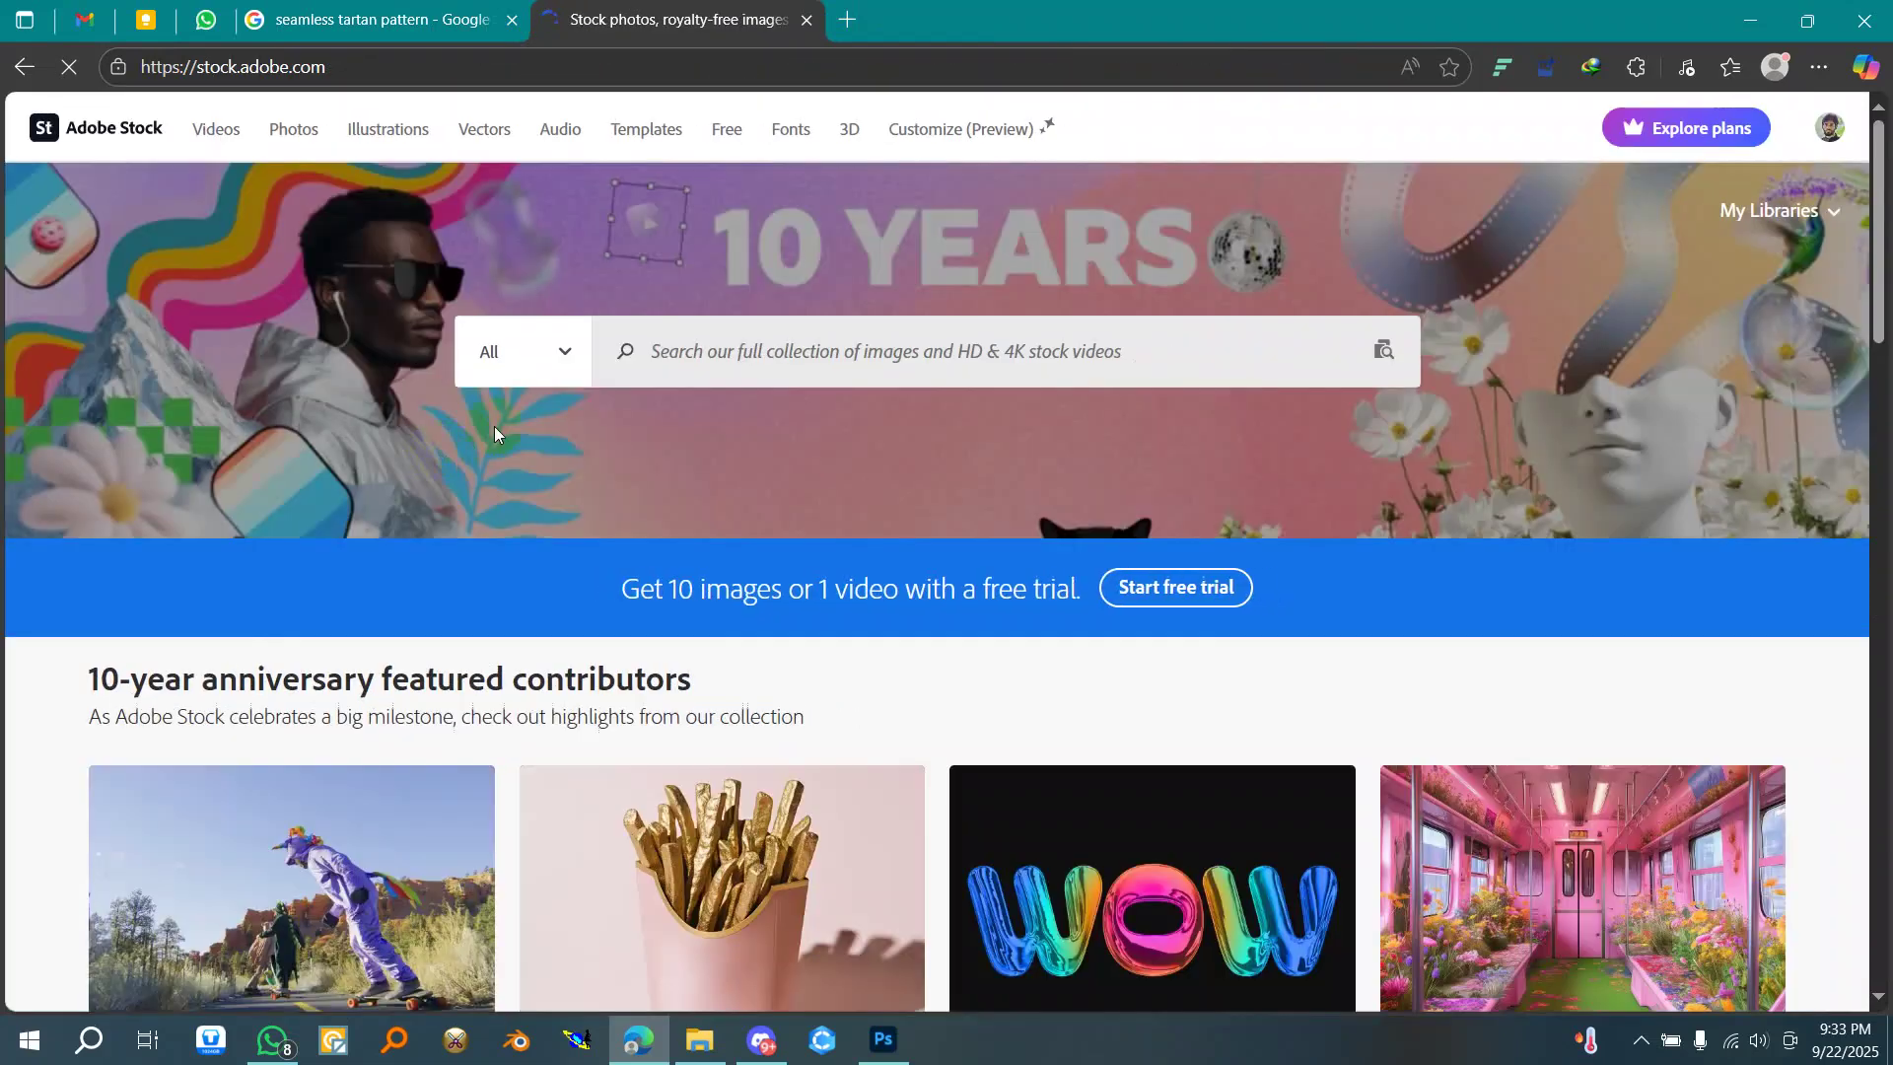
- Search the full Adobe Stock collection for "seamless tartan check"
click(741, 352)
text(sea)
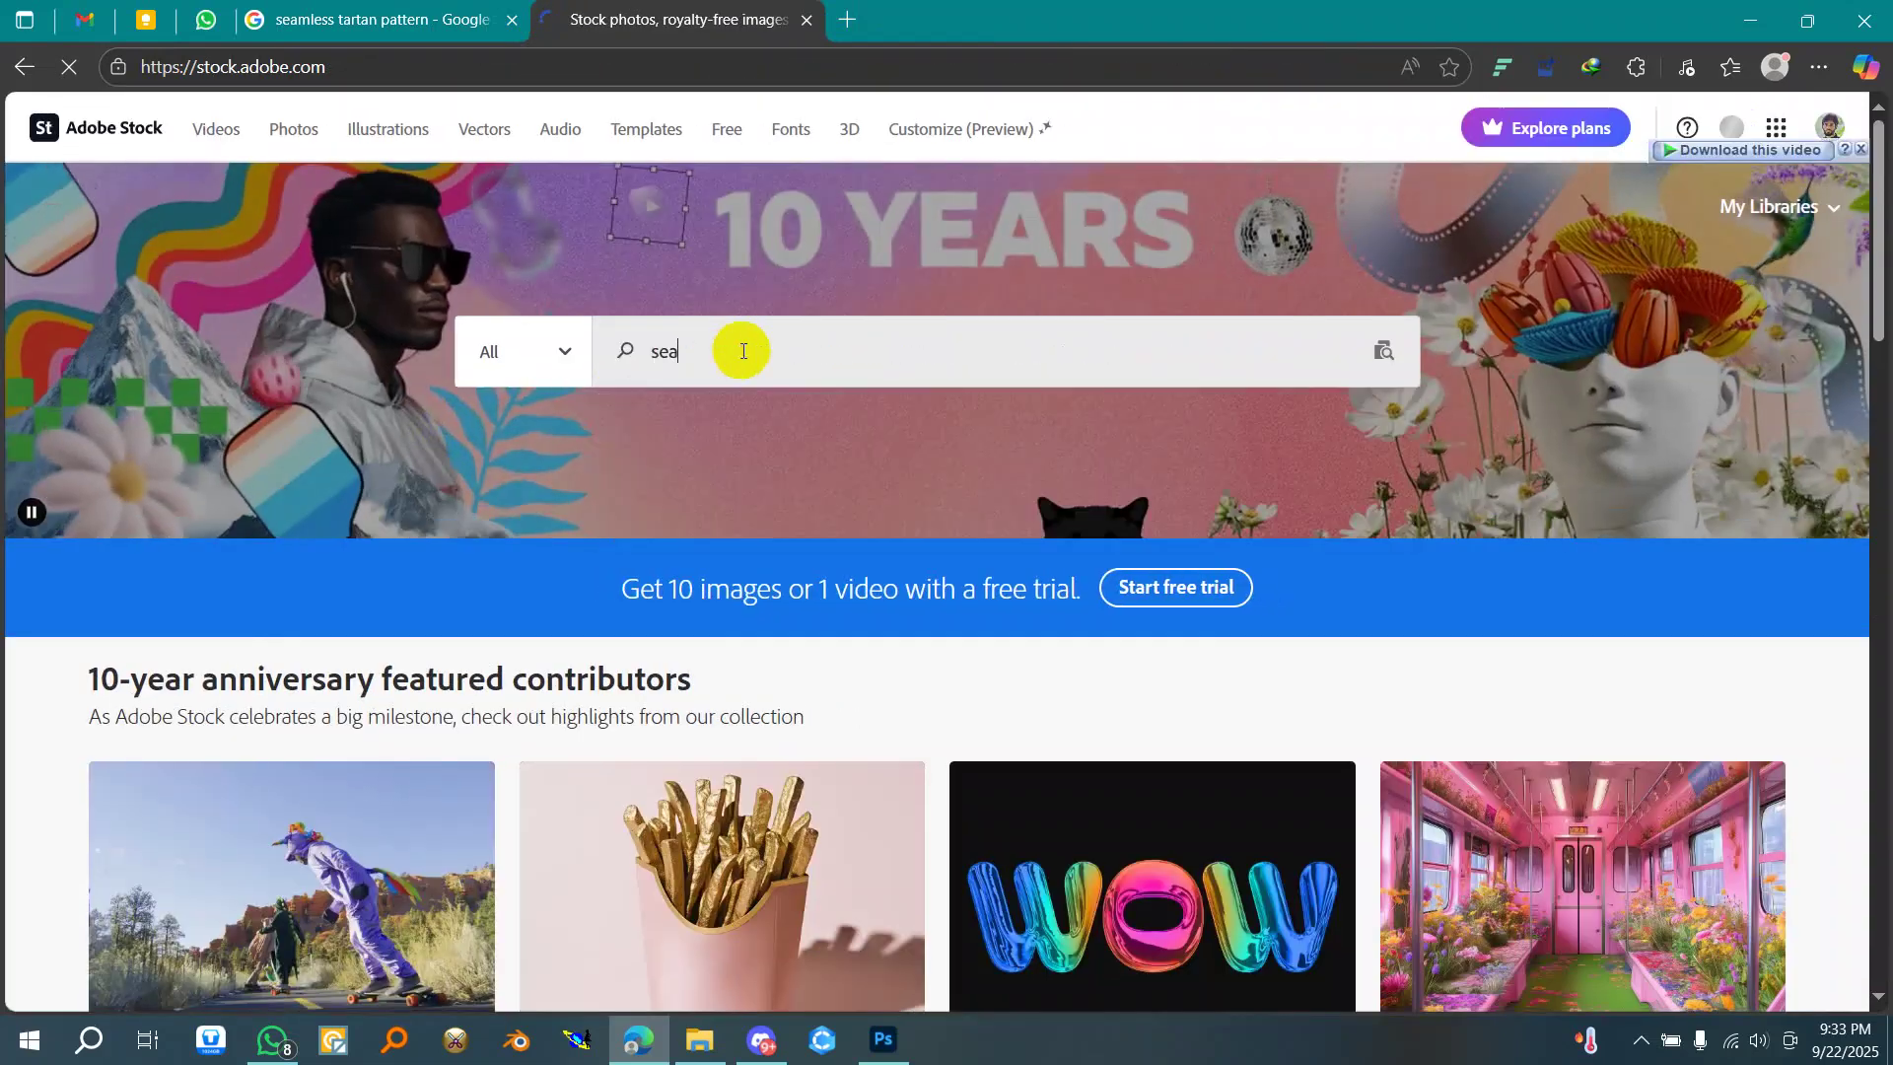
text(mless tarta)
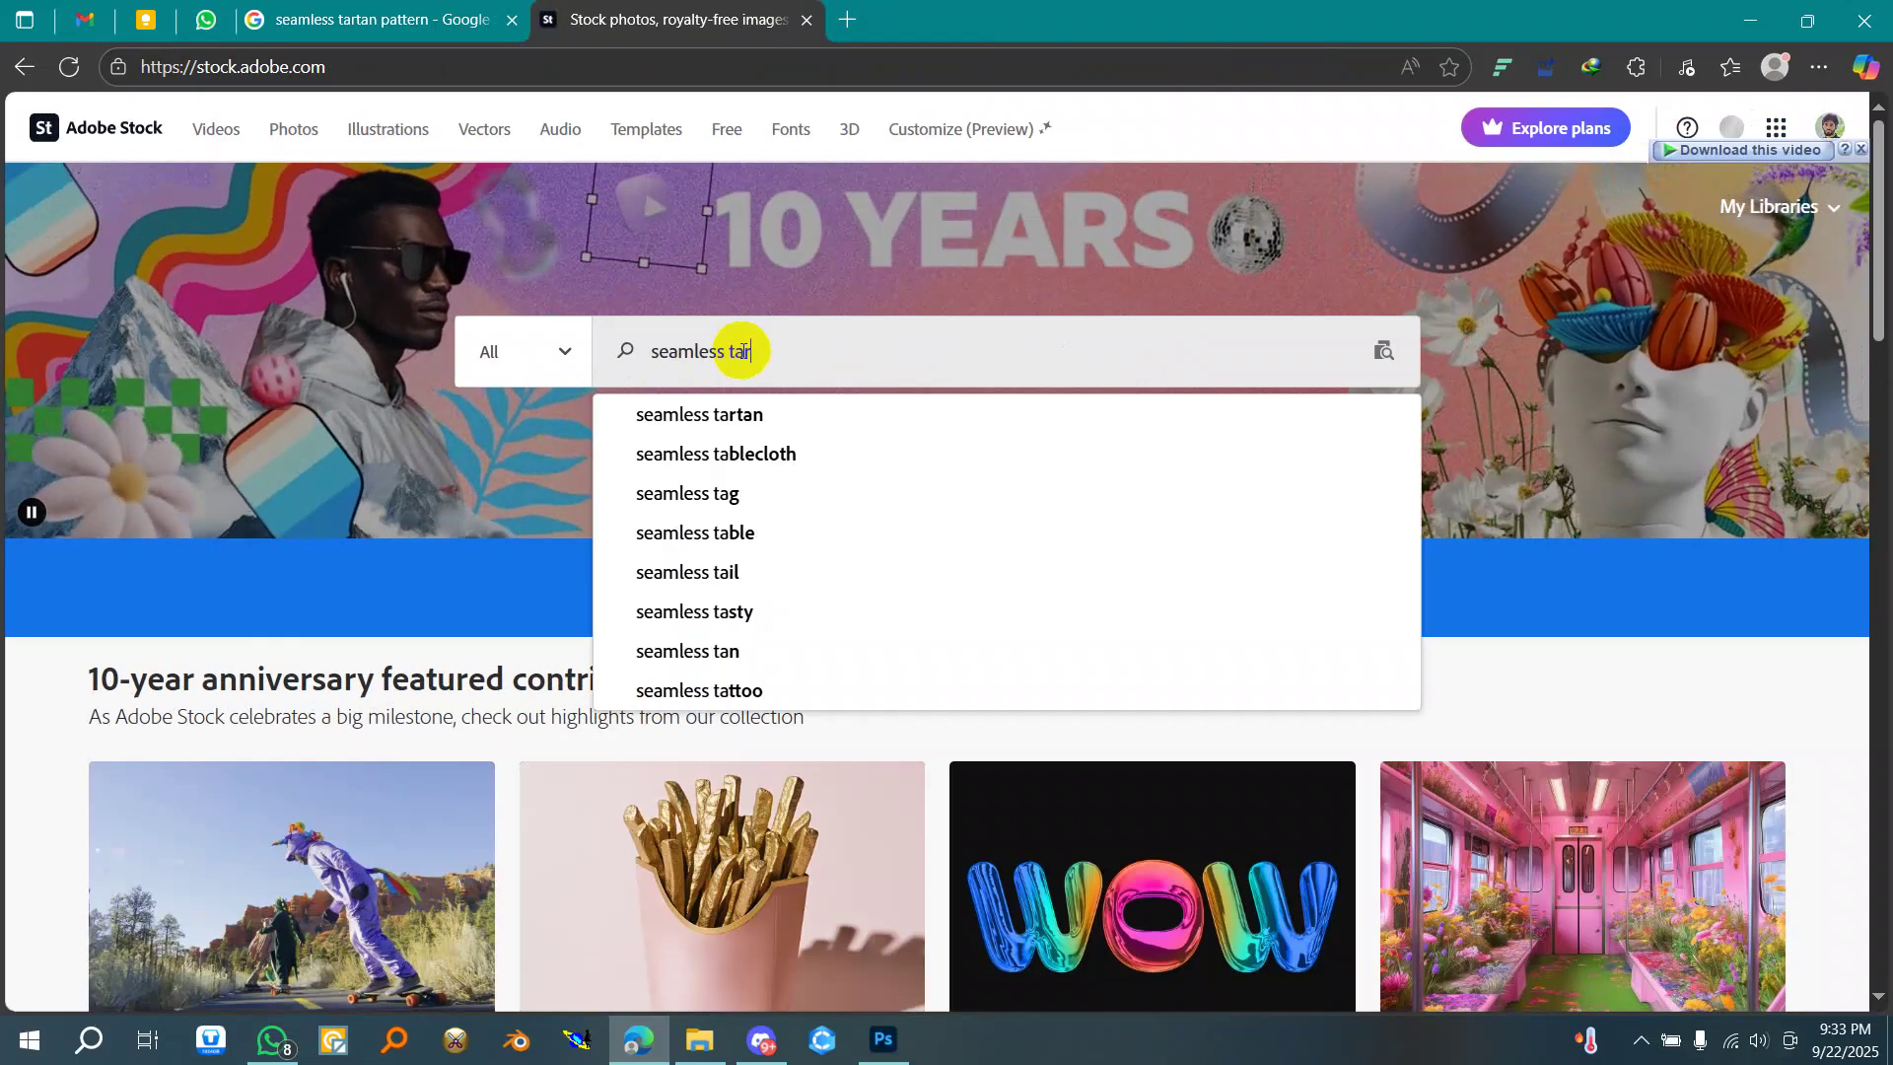
text(n check)
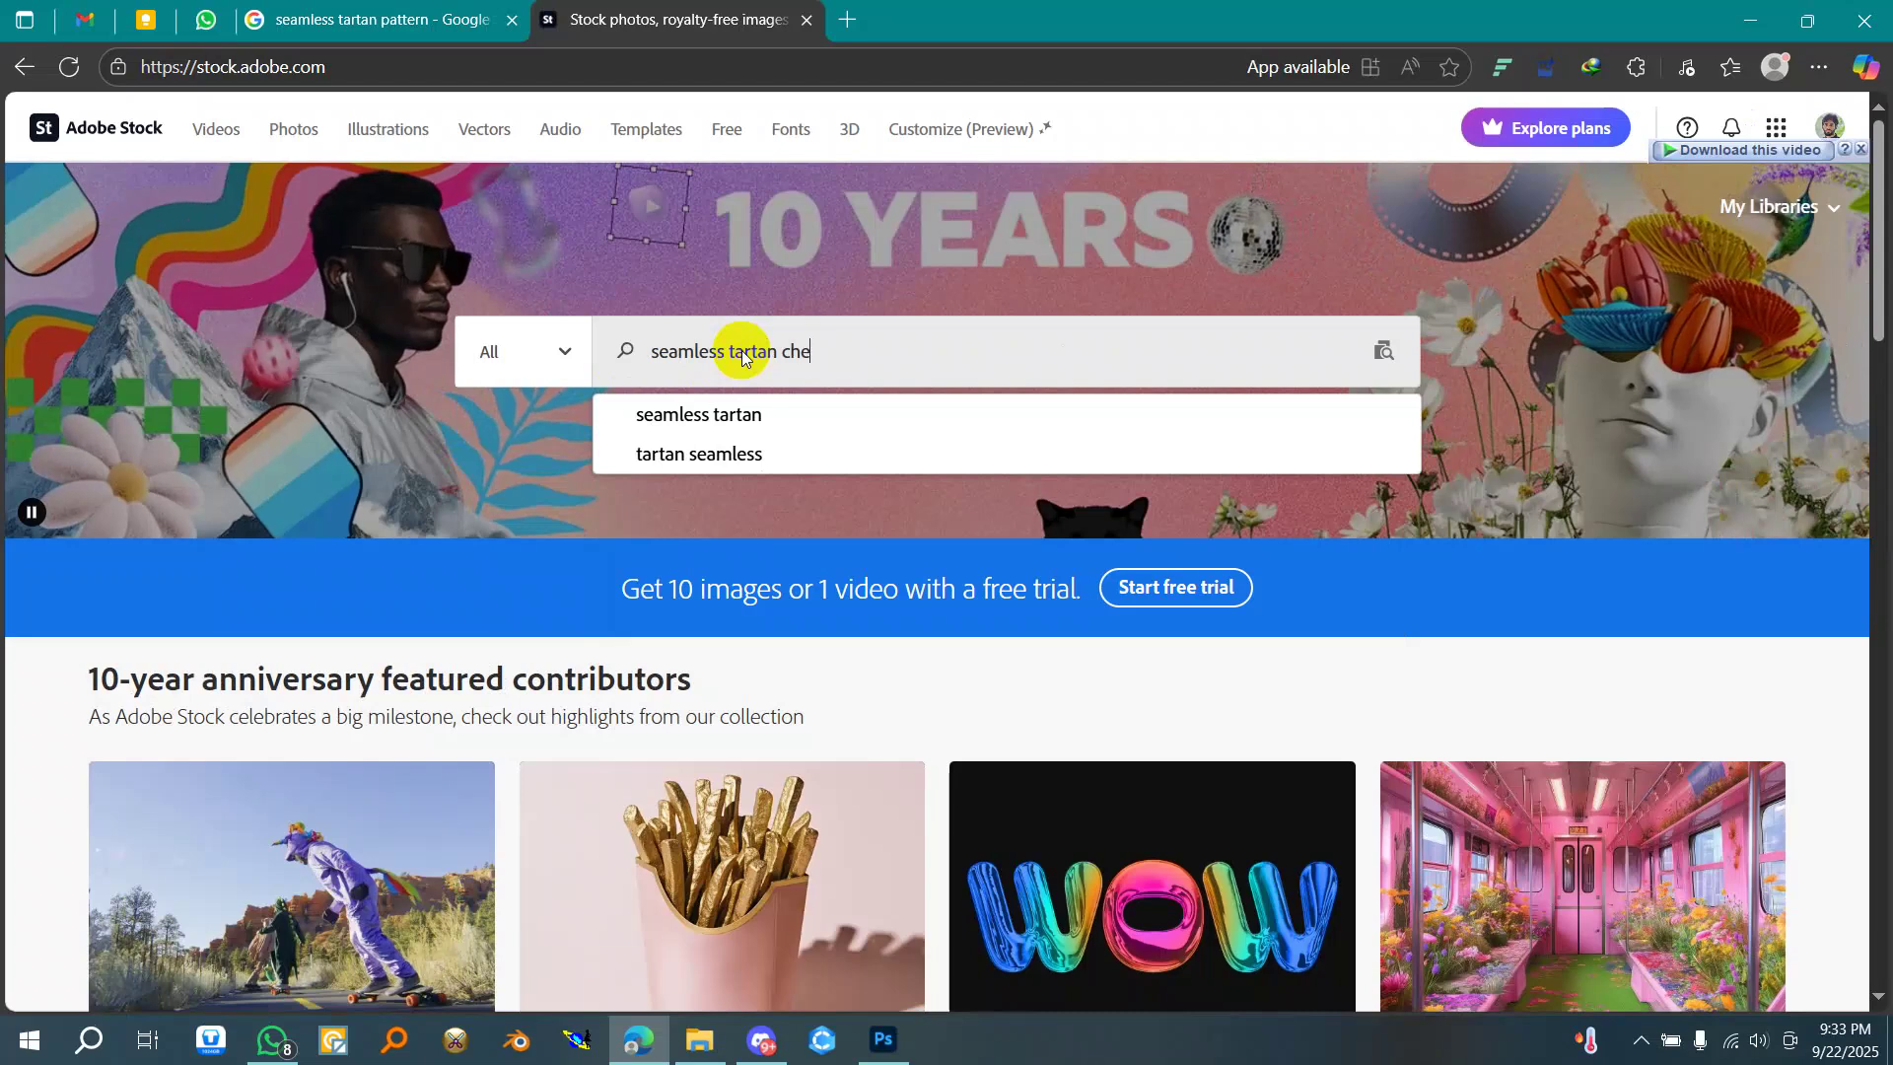
key(Return)
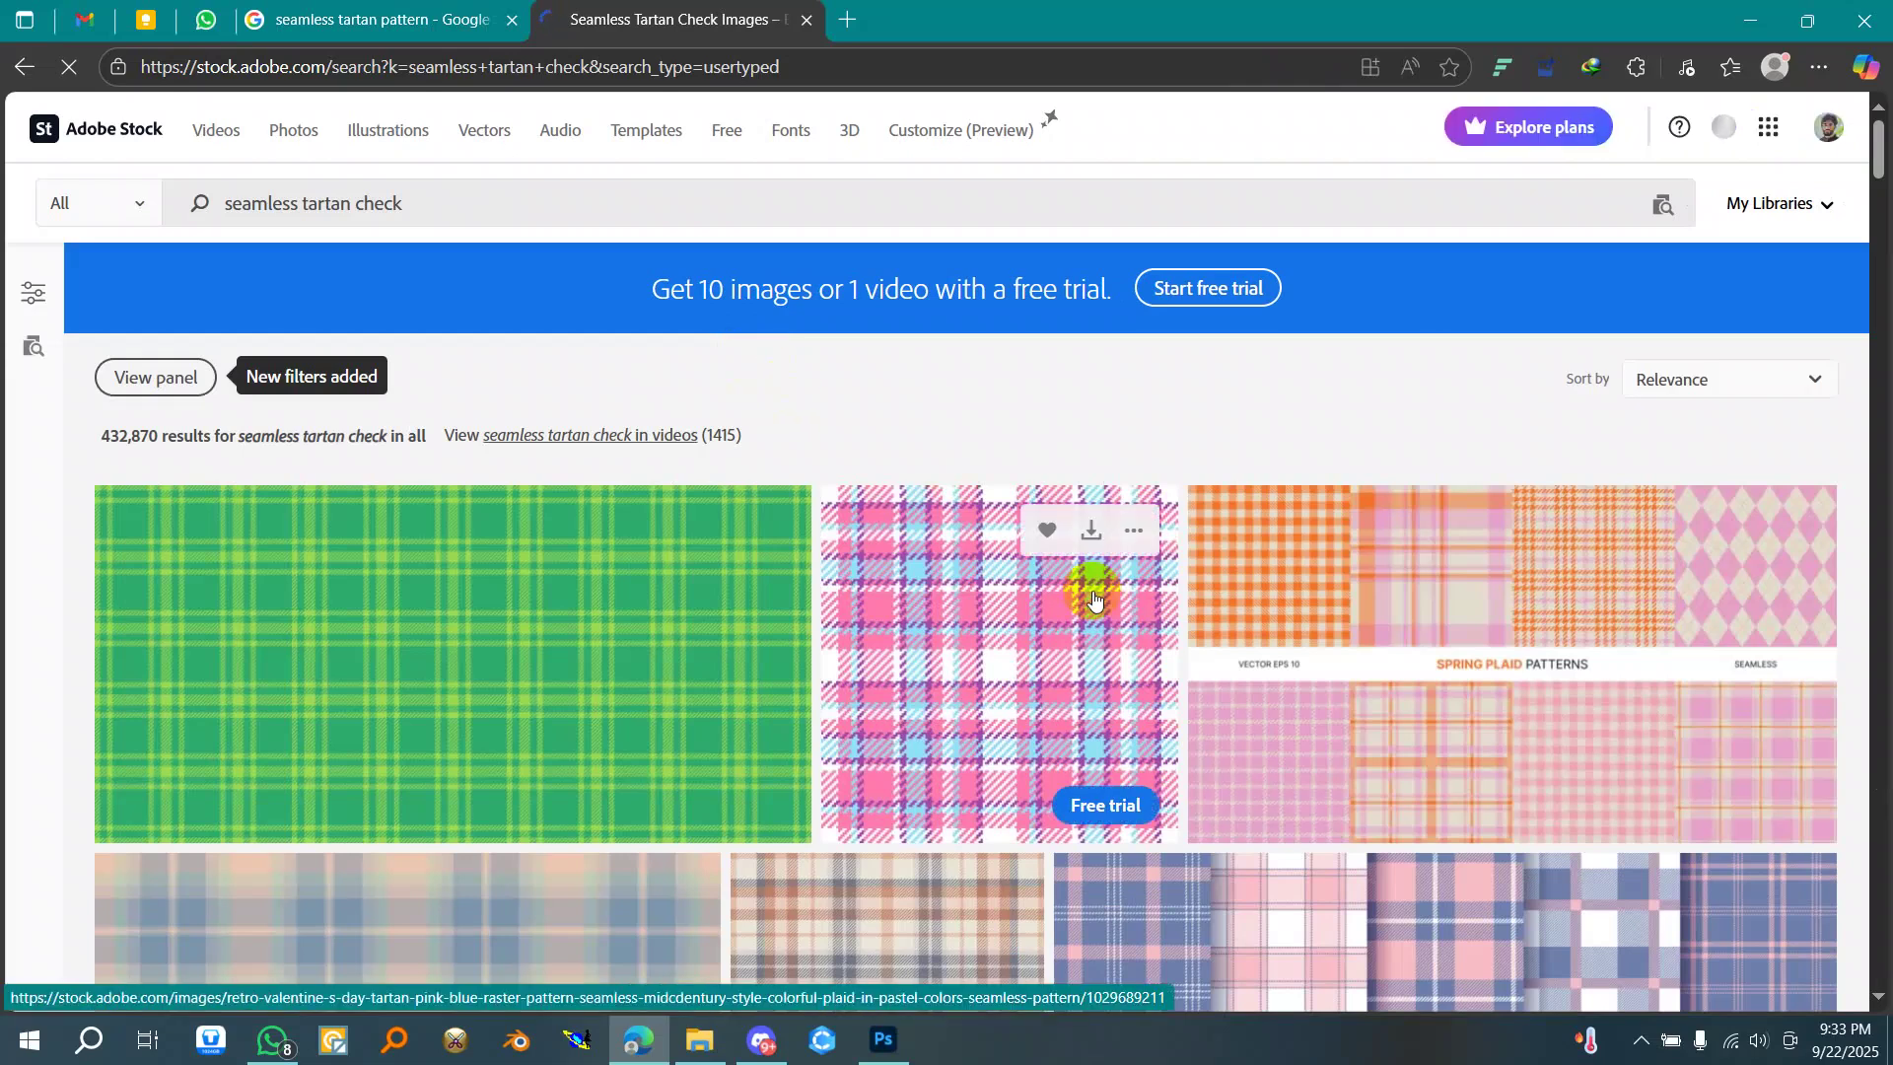
- Look through the seamless tartan check results for suitable fabric patterns, then return to the start of the results
scroll(1092, 598, down, 5)
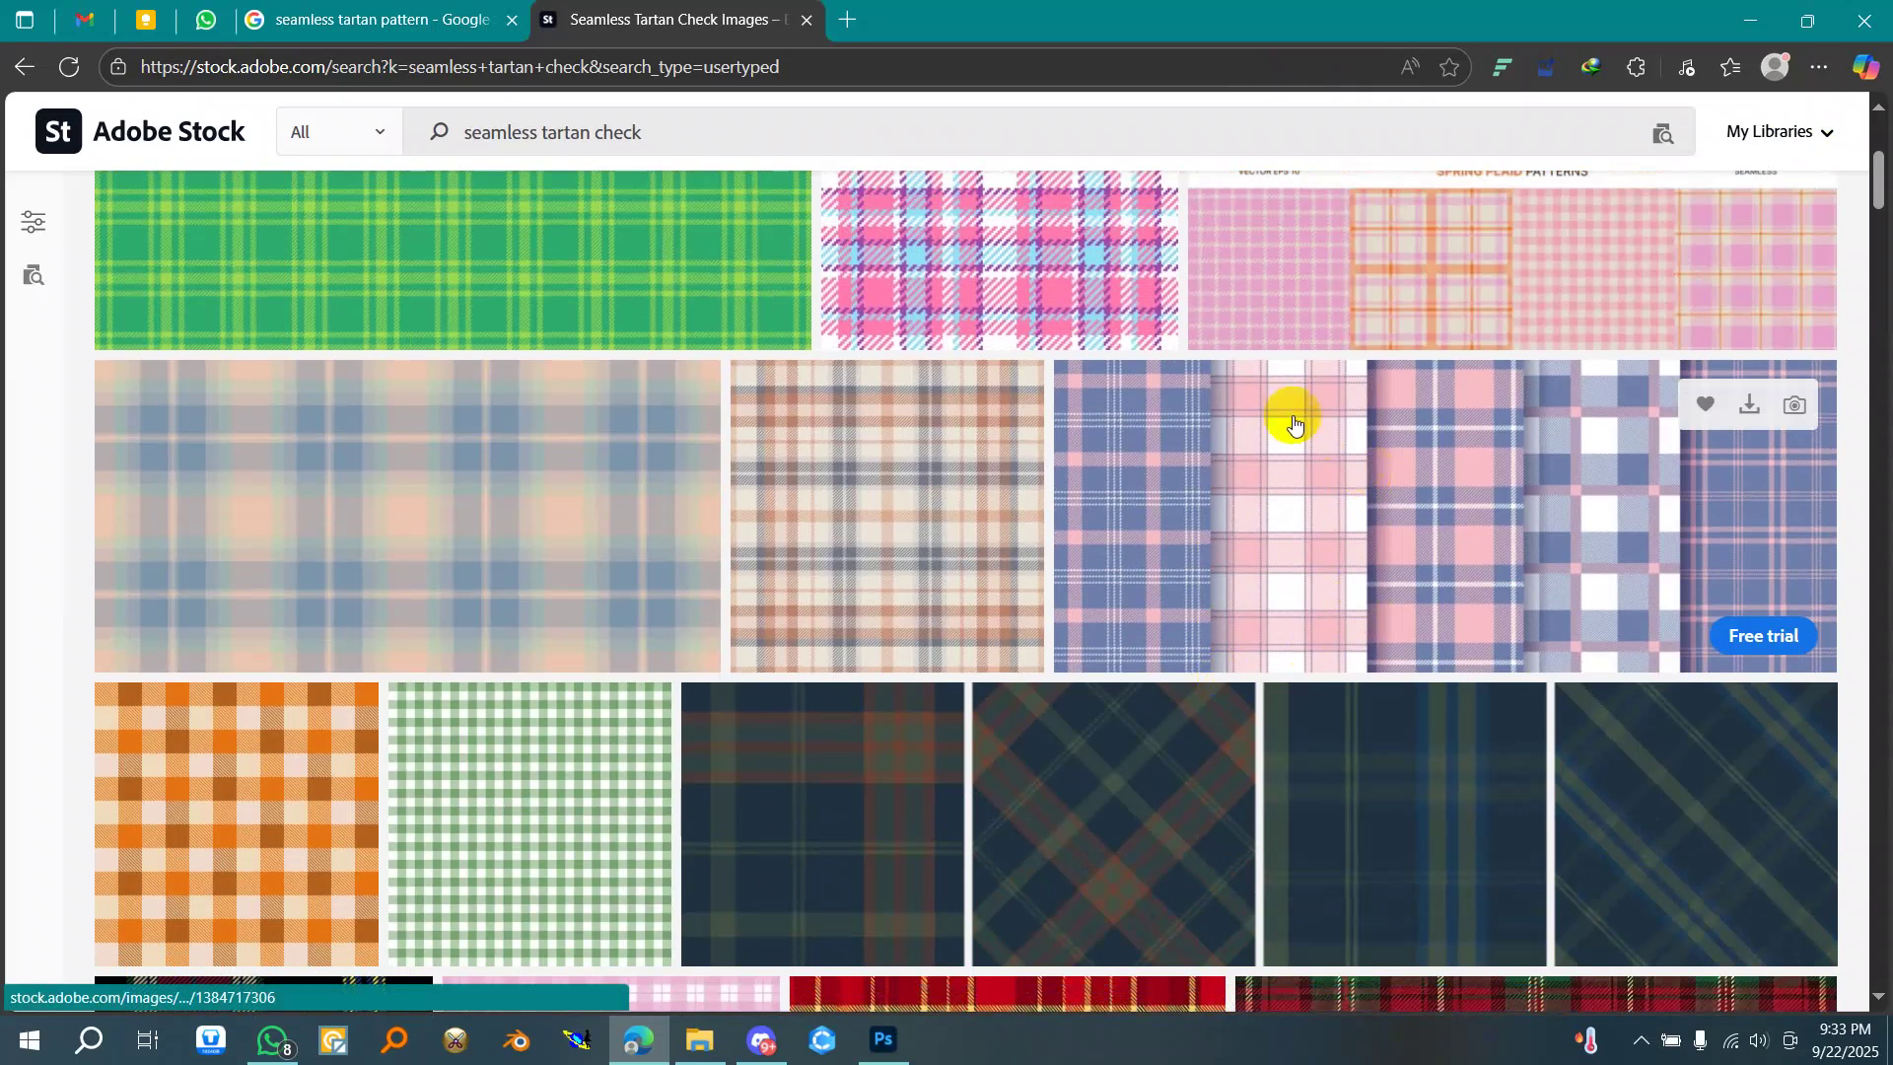
scroll(1285, 421, up, 3)
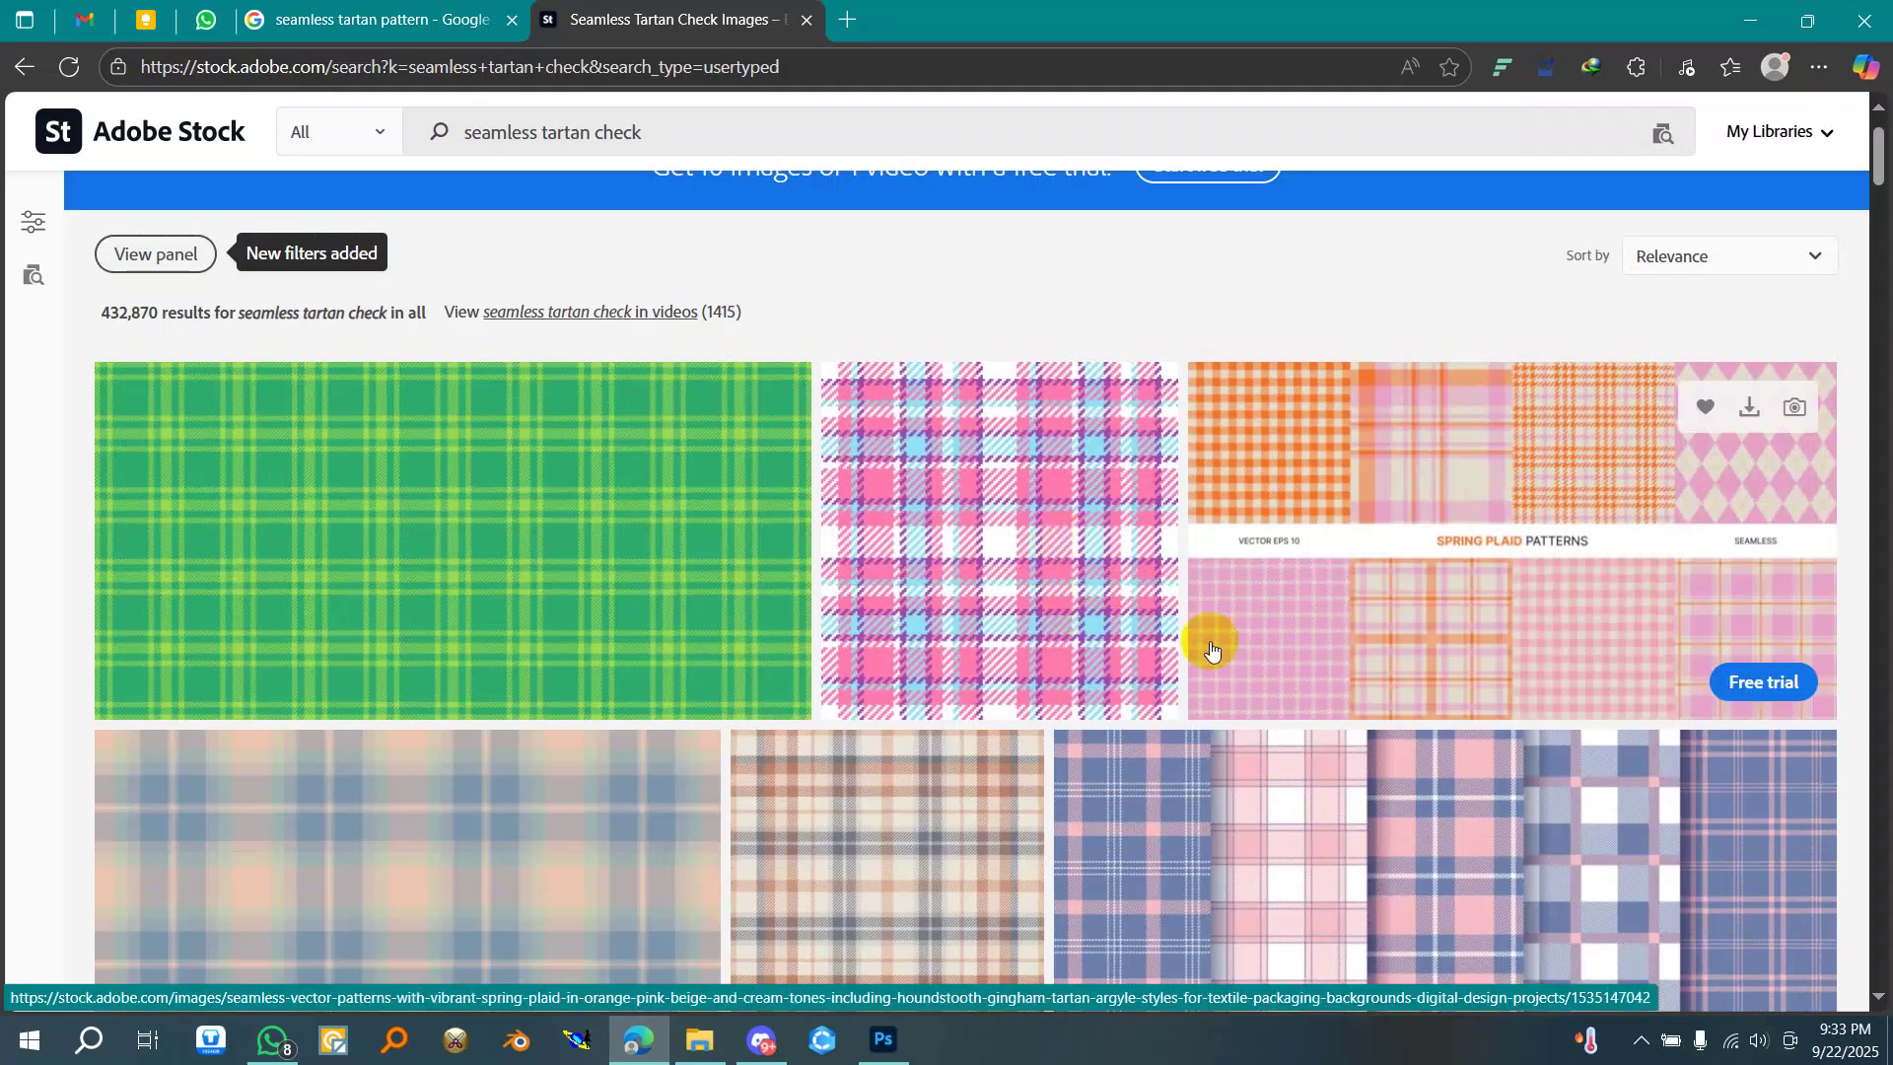
scroll(1203, 641, down, 5)
scroll(1203, 641, down, 7)
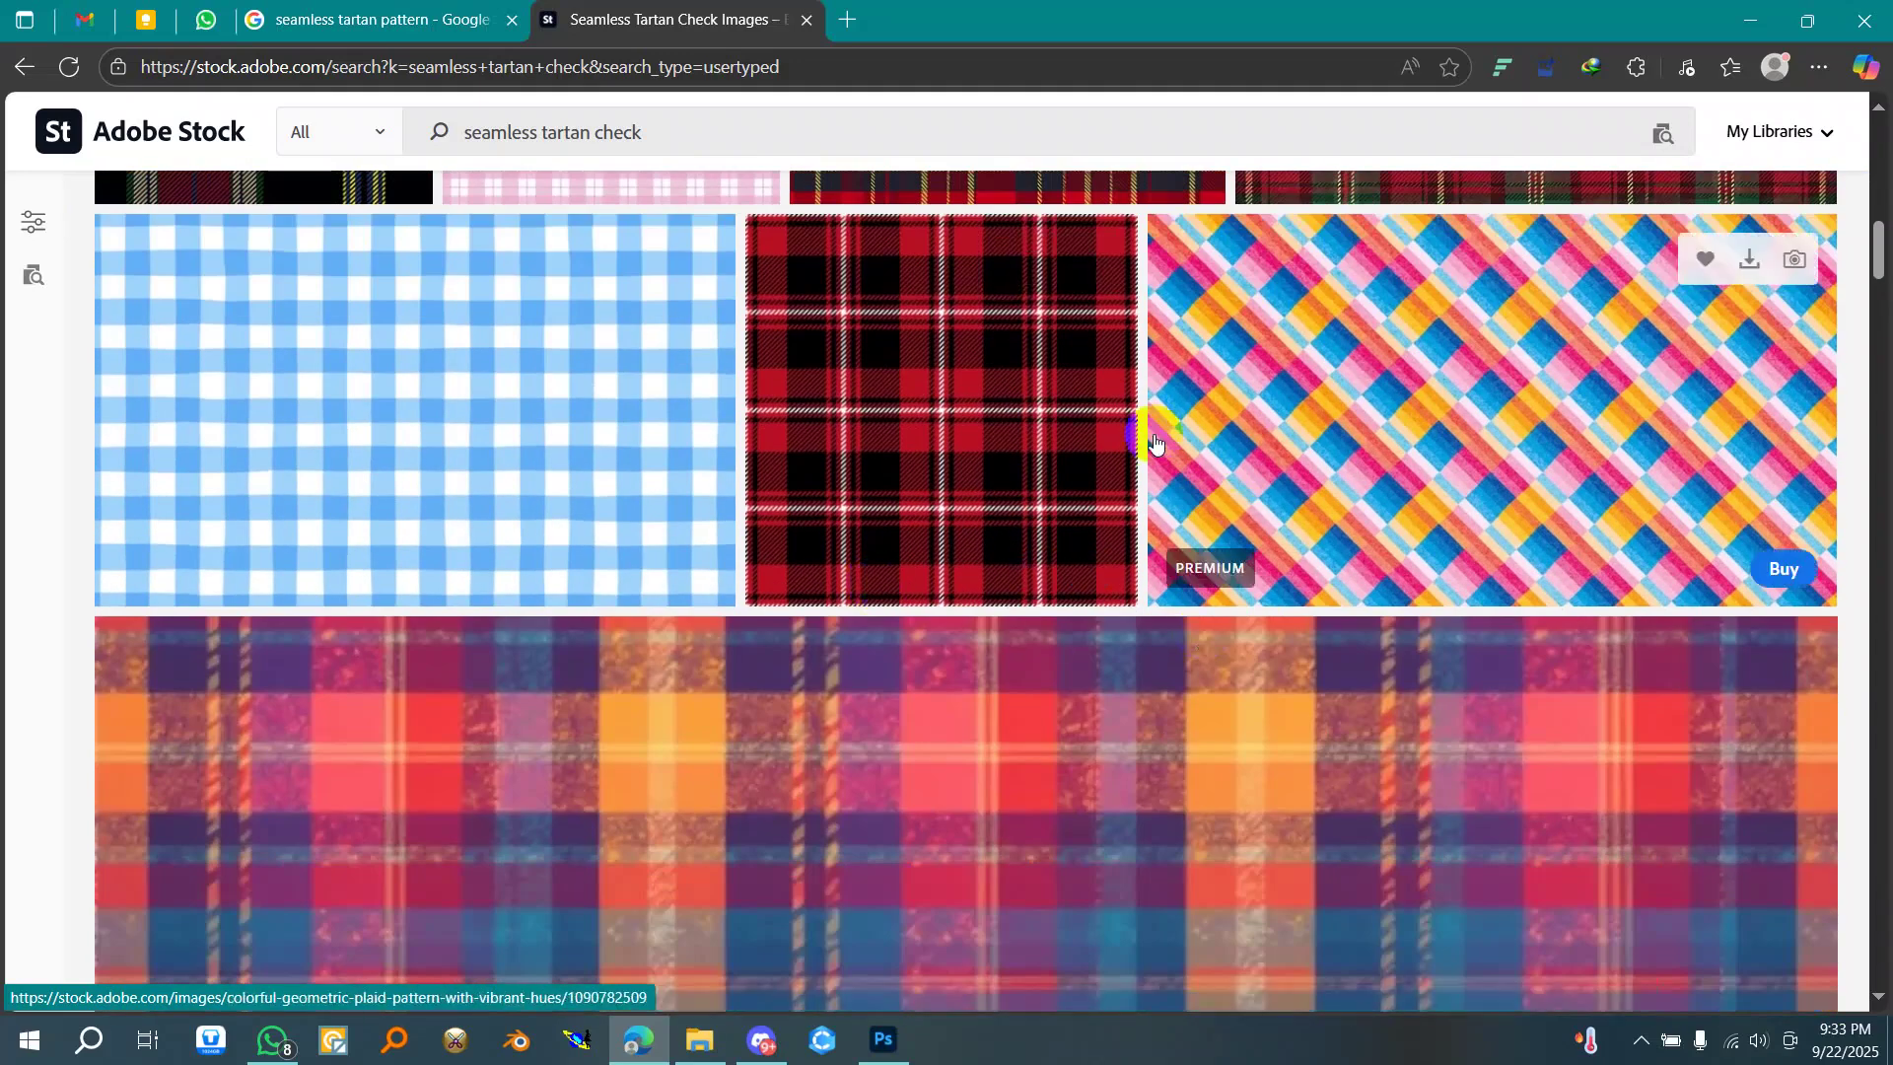
scroll(986, 537, up, 2)
scroll(982, 538, up, 1)
scroll(1310, 529, down, 3)
scroll(1322, 525, up, 5)
scroll(1322, 525, up, 5)
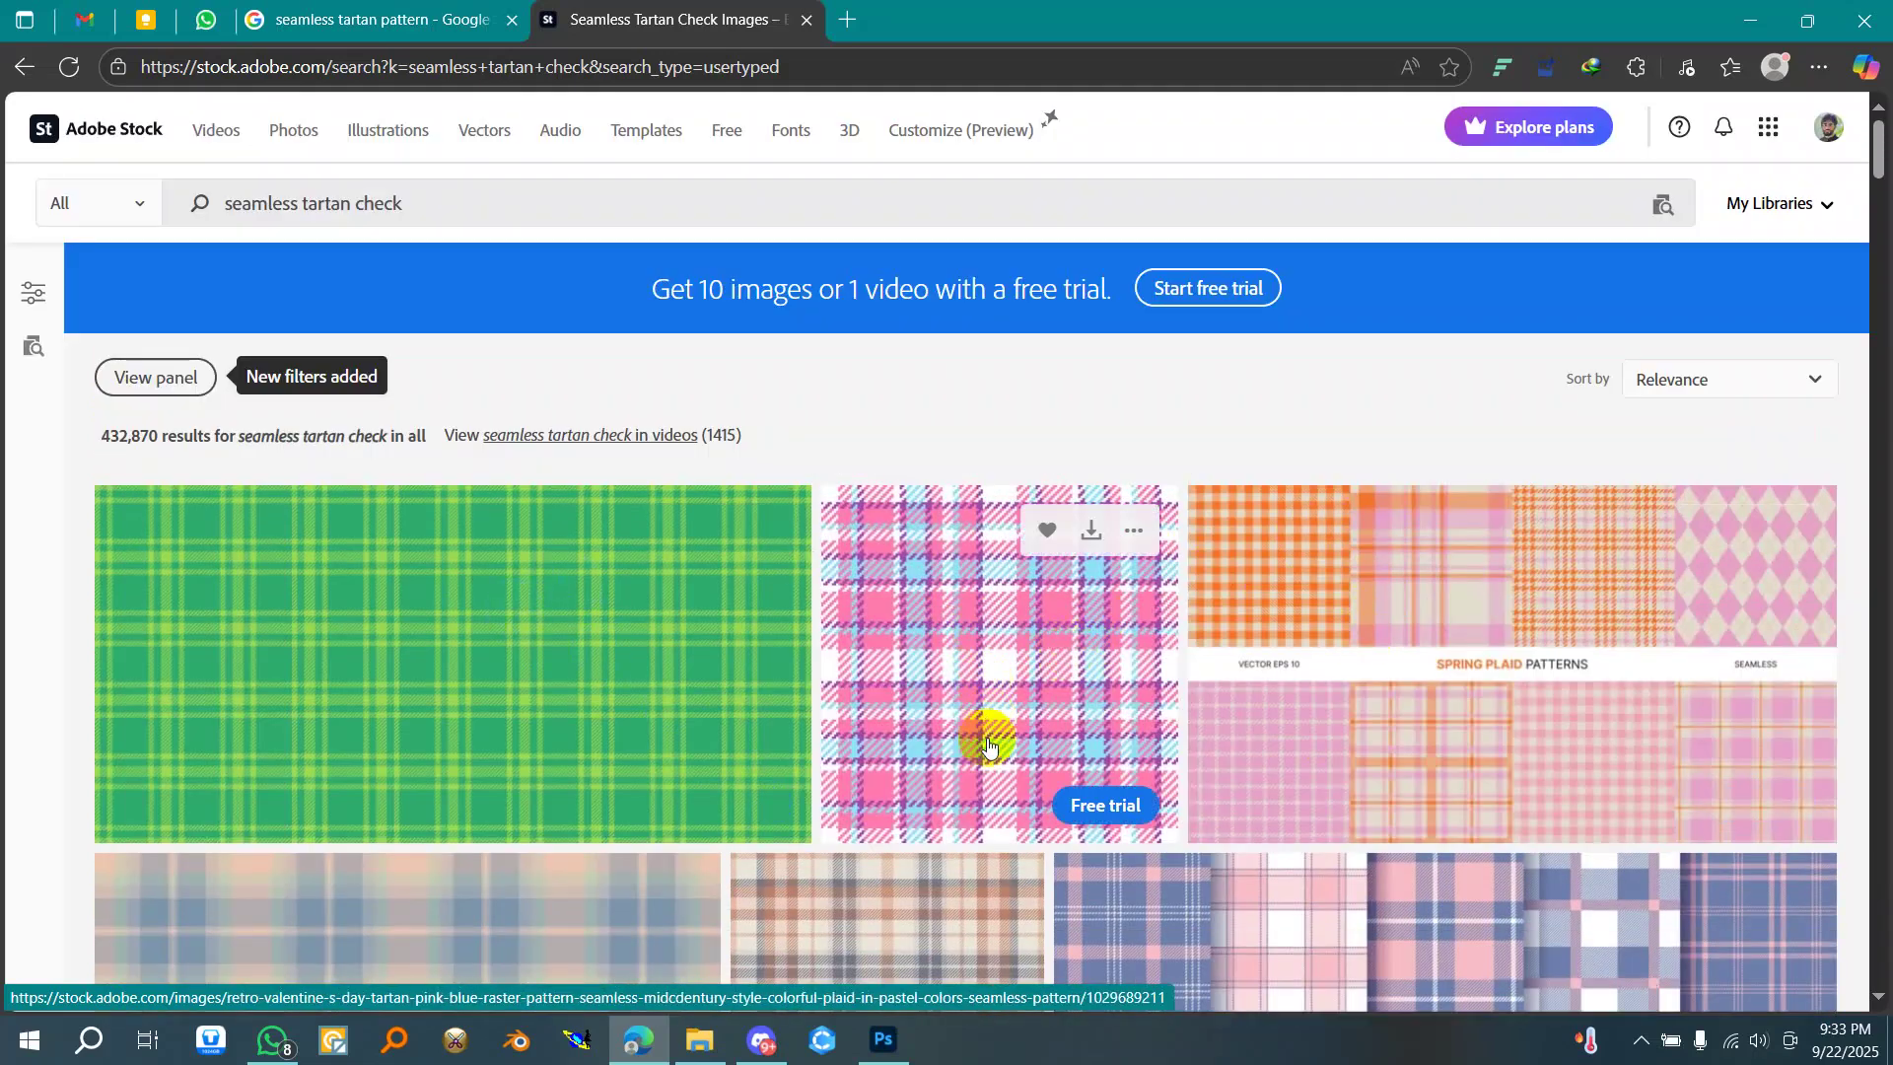
scroll(1281, 592, down, 1)
scroll(1281, 828, down, 1)
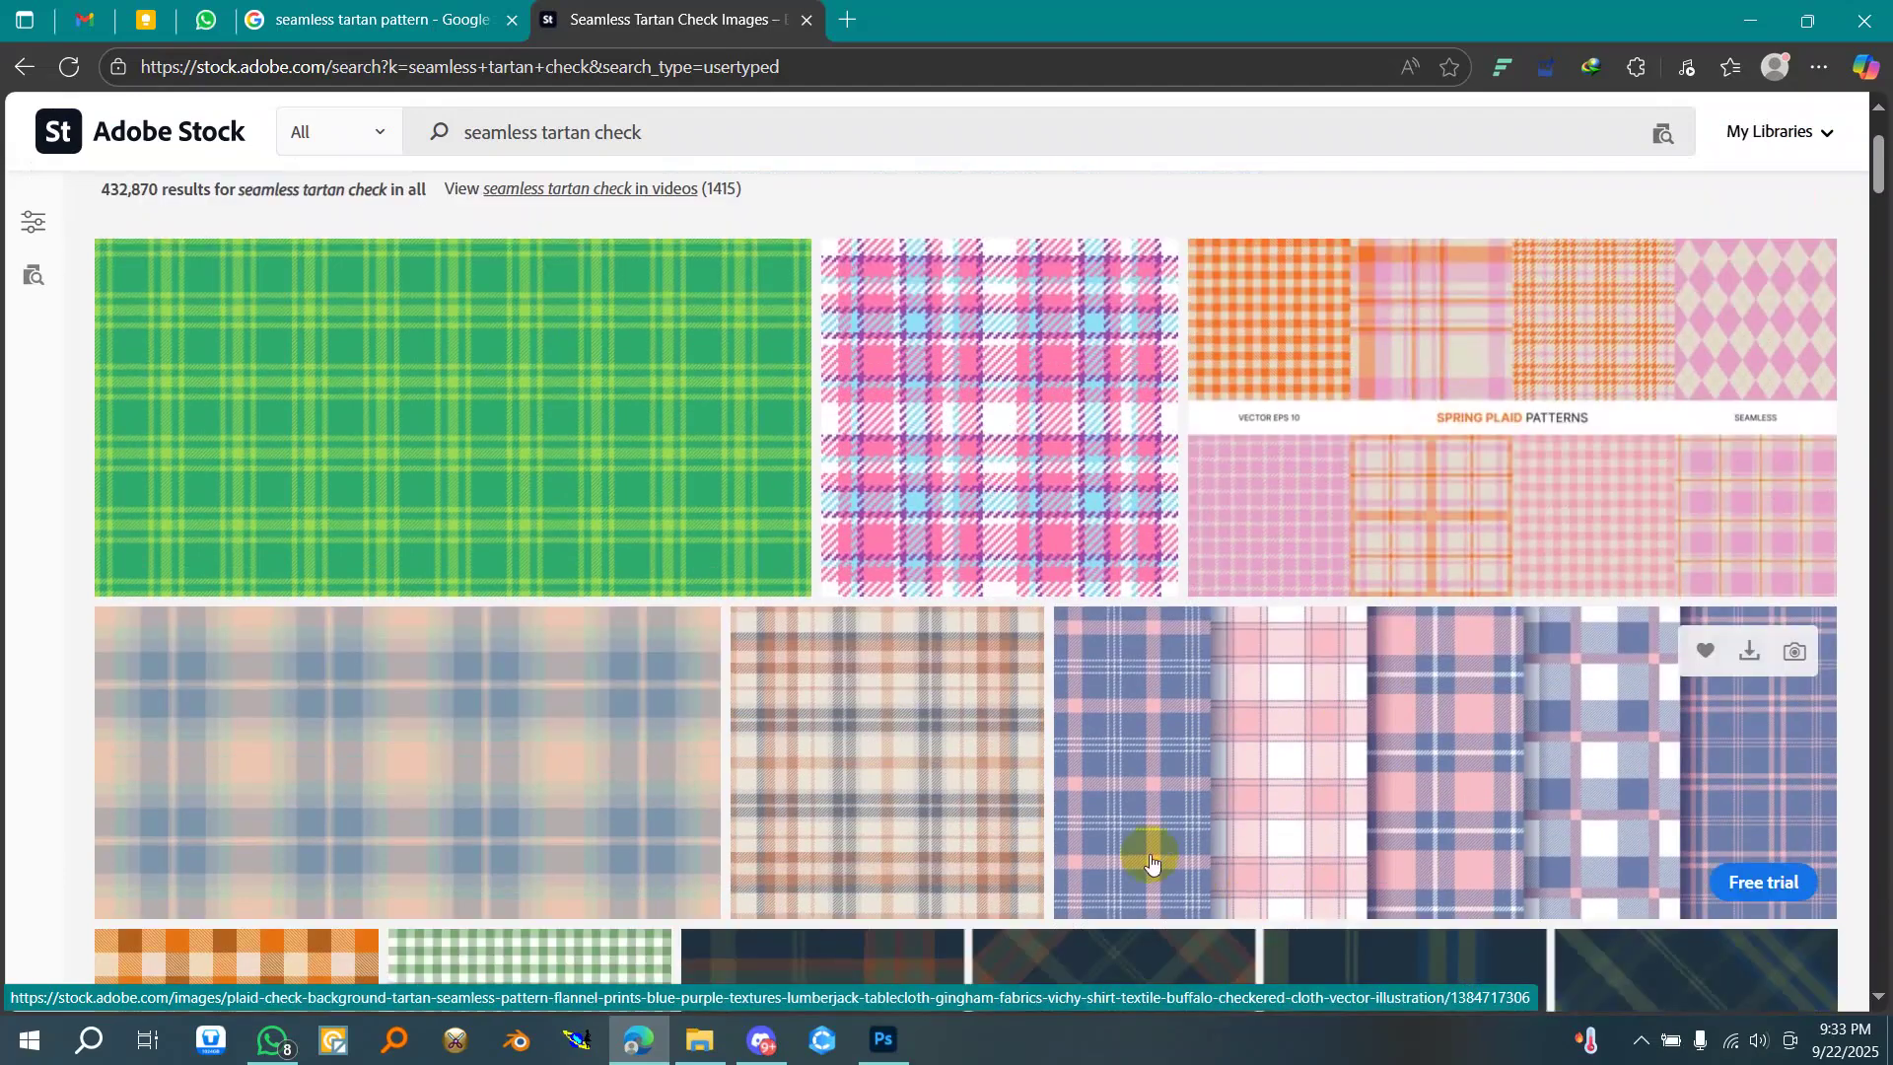
scroll(1310, 654, down, 9)
scroll(1312, 661, down, 6)
scroll(1312, 658, down, 3)
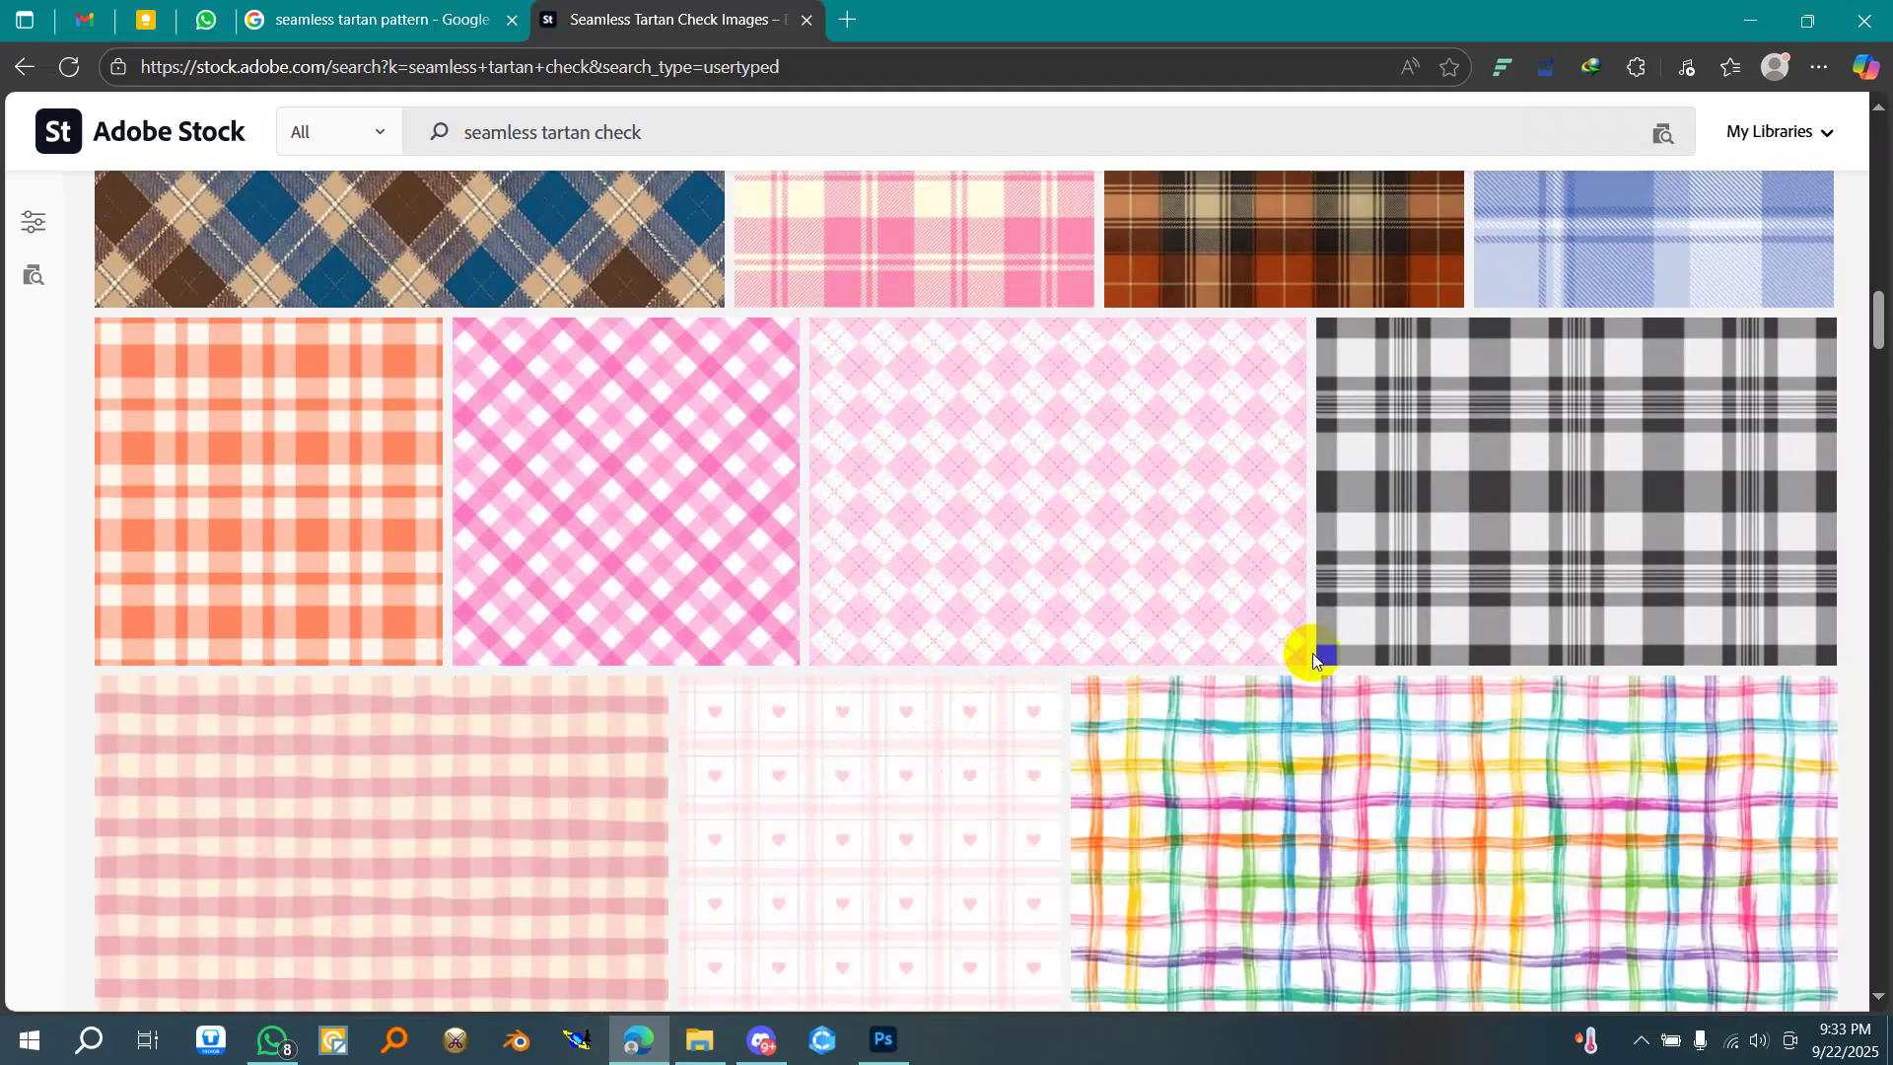
scroll(1312, 659, down, 7)
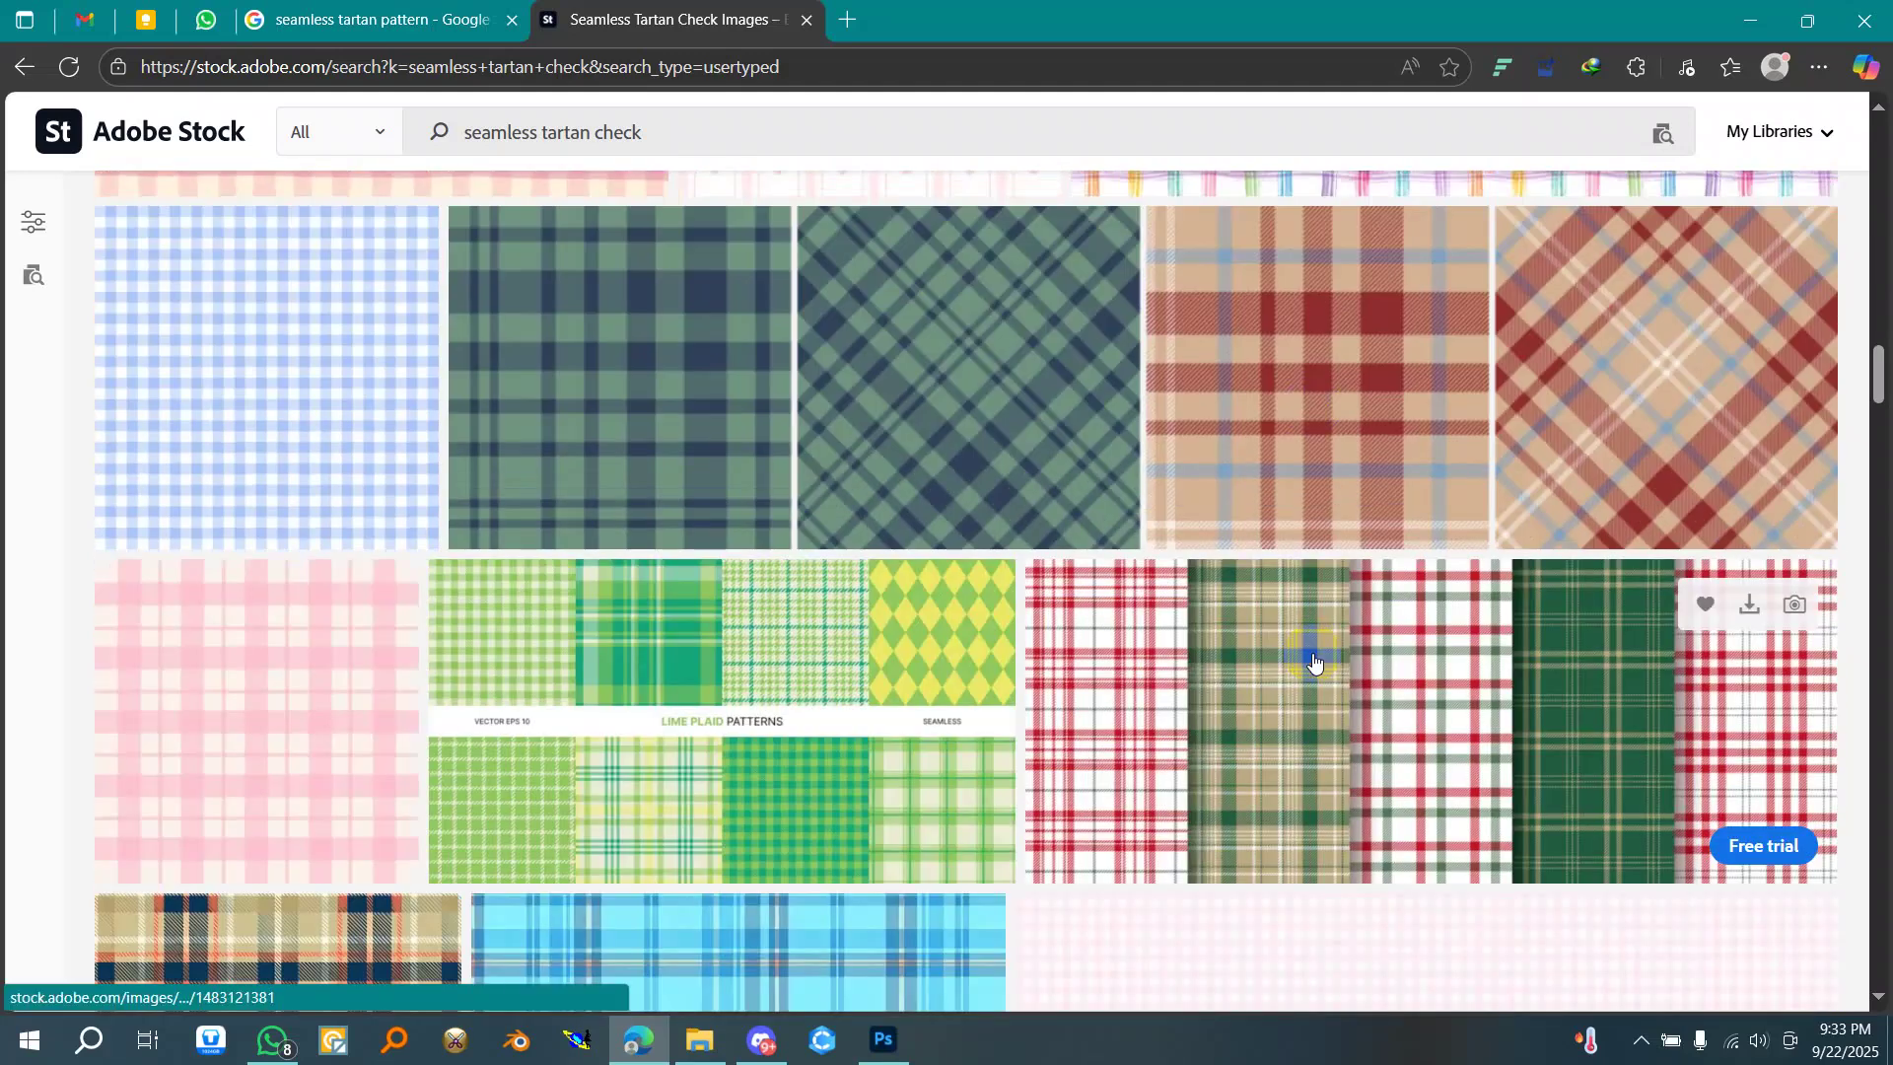
scroll(1370, 614, down, 6)
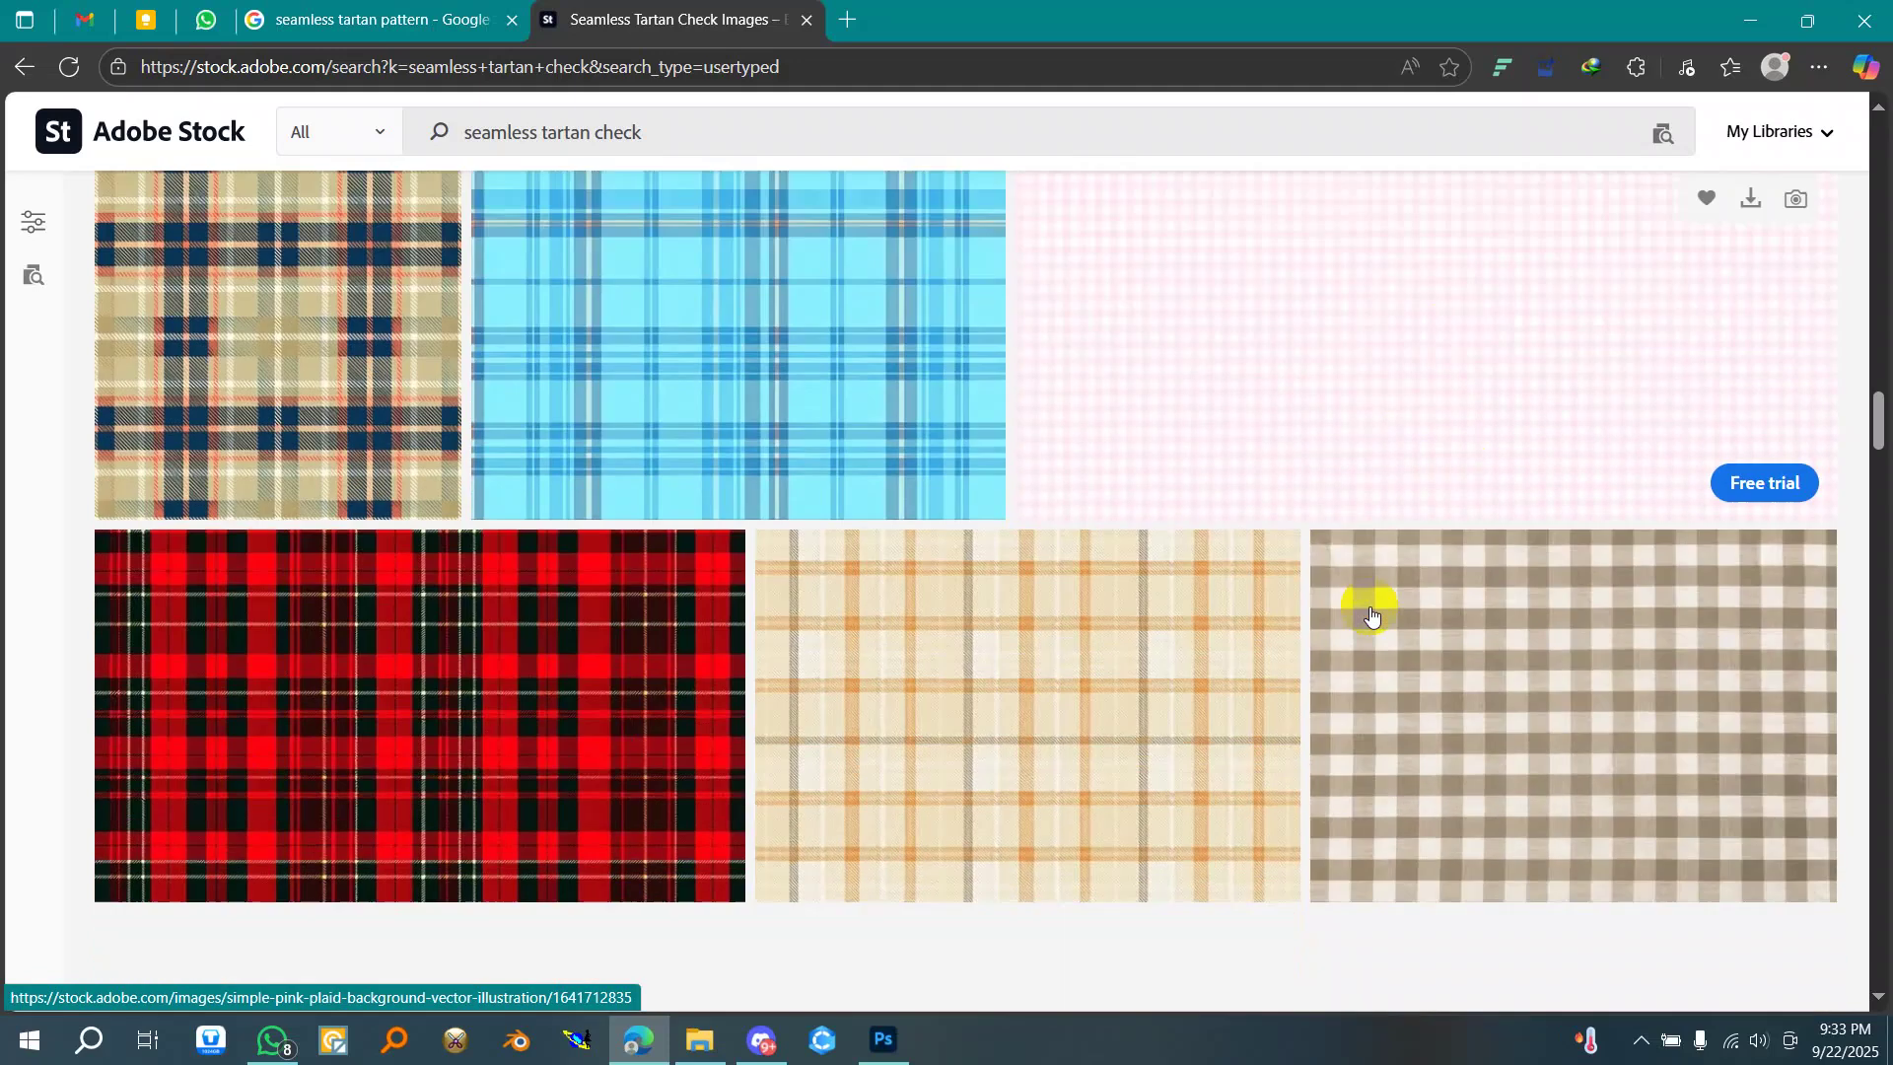
scroll(1370, 614, down, 15)
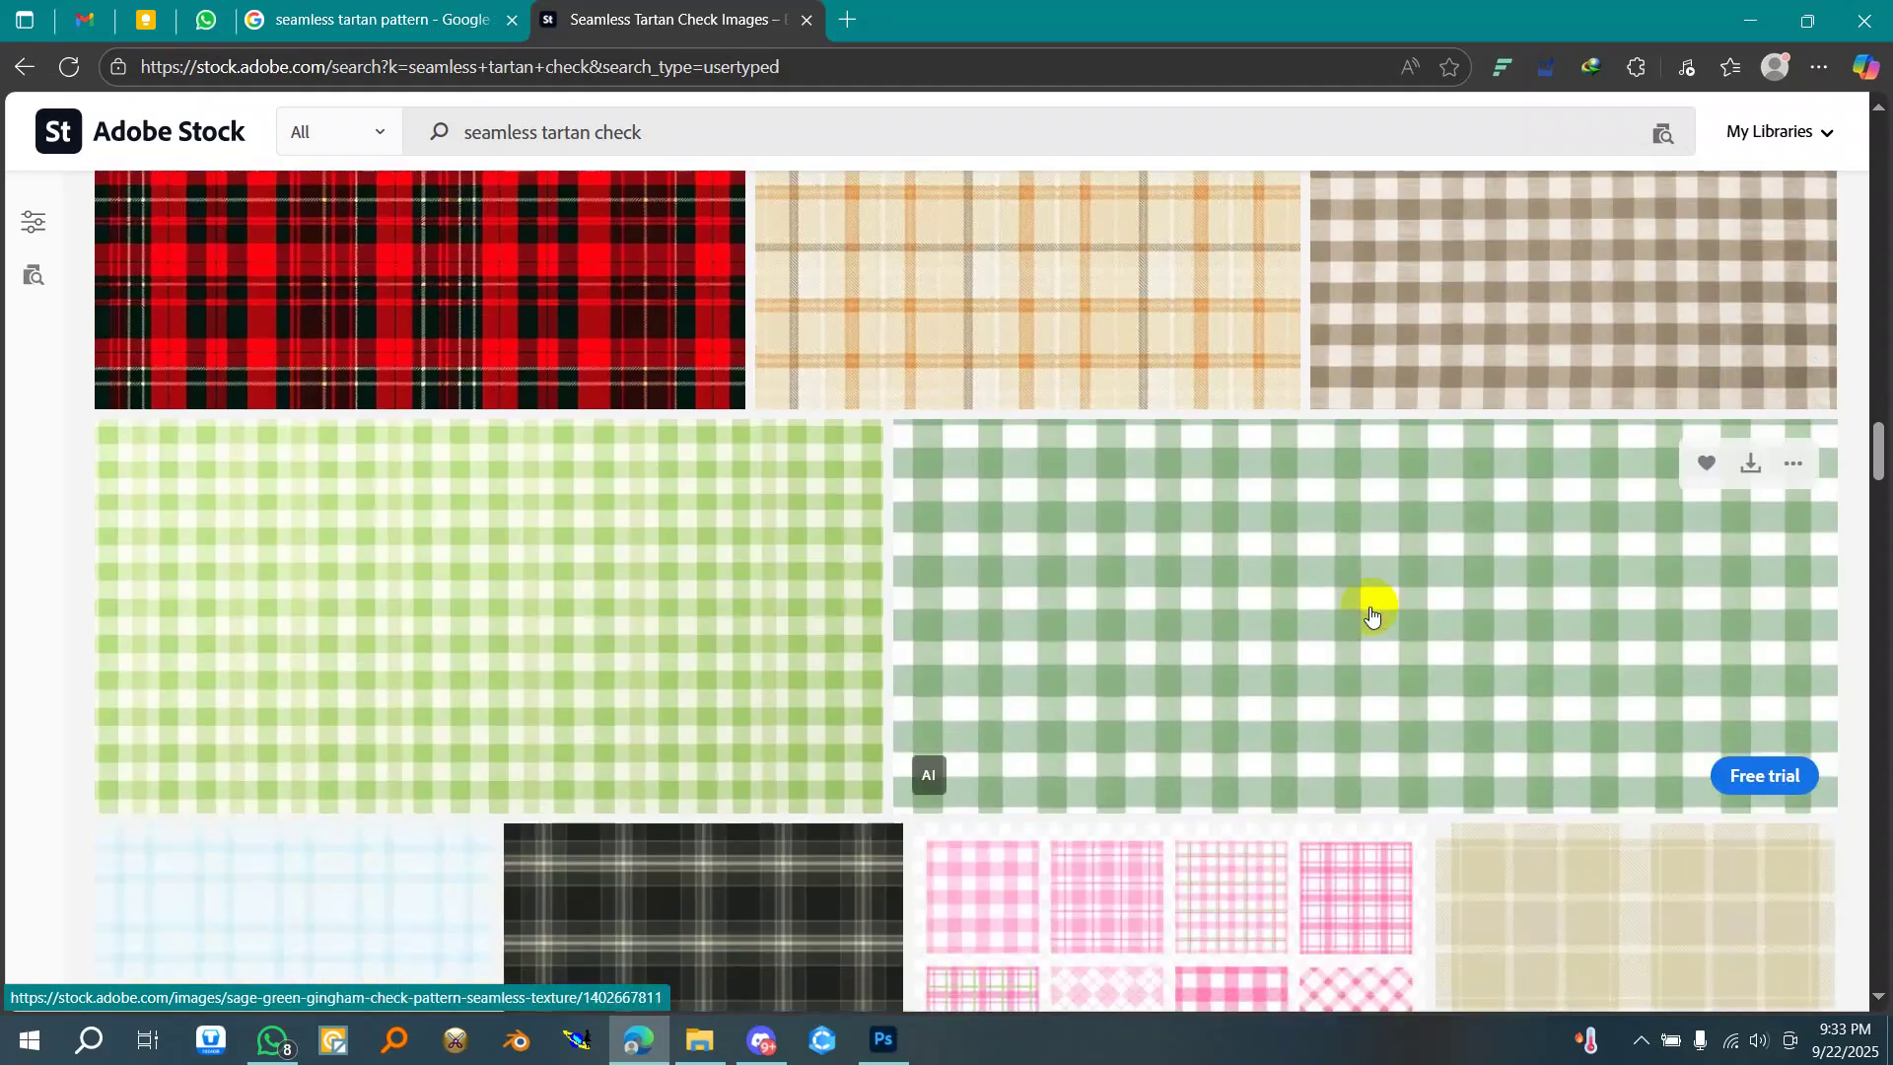
scroll(1370, 615, down, 1)
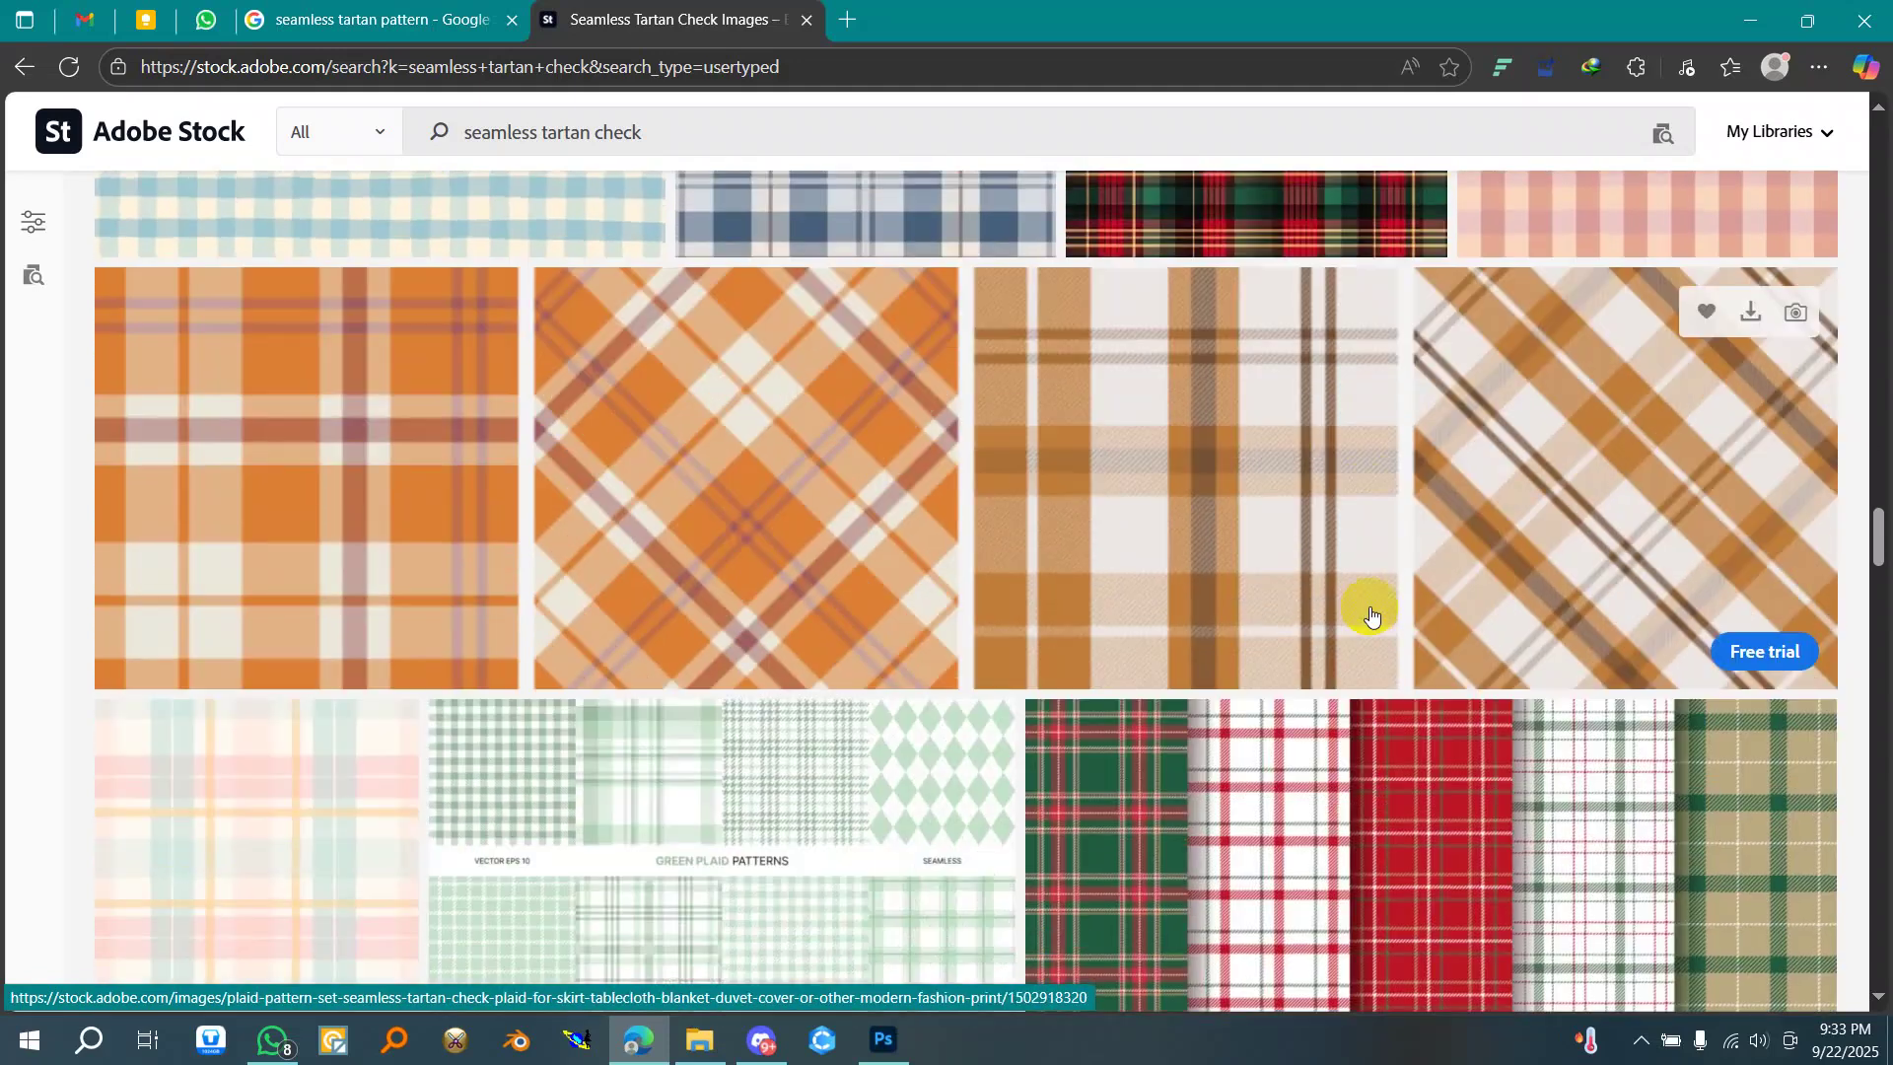
scroll(1371, 614, down, 7)
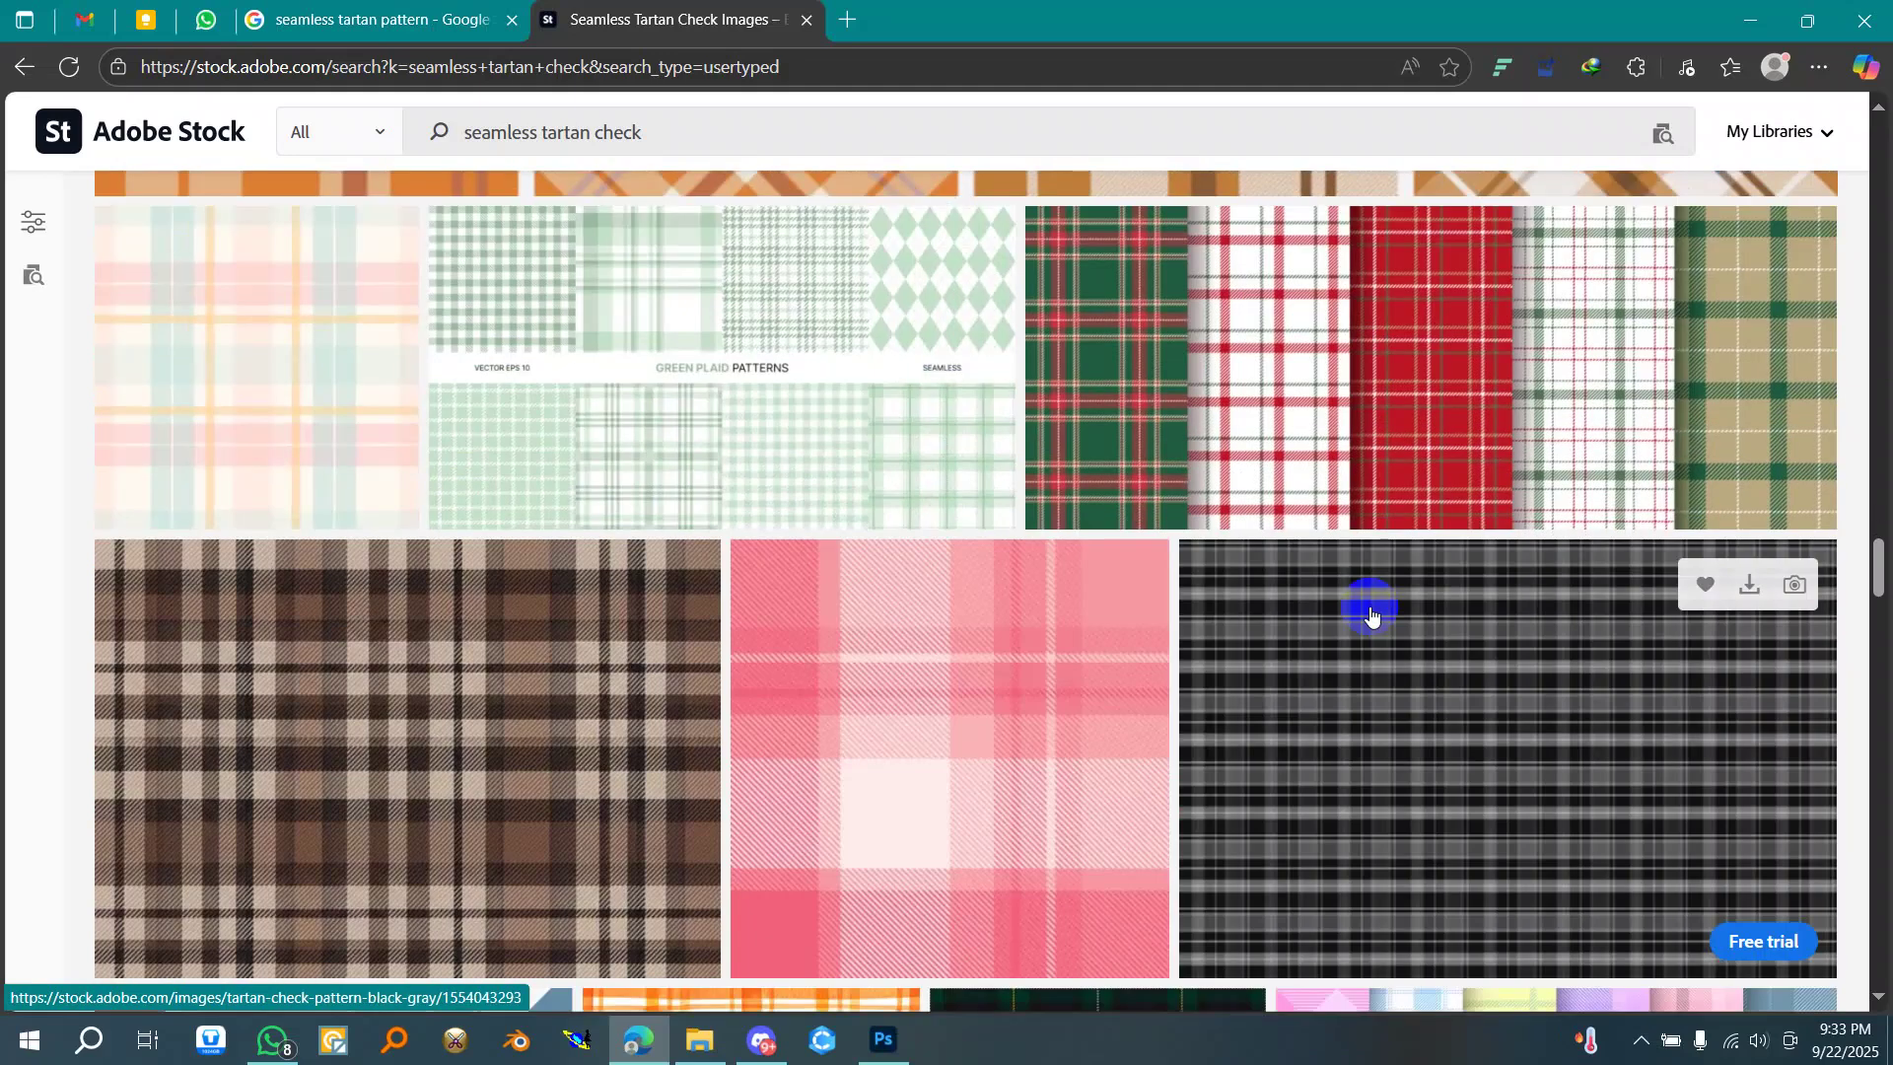
scroll(1370, 614, down, 5)
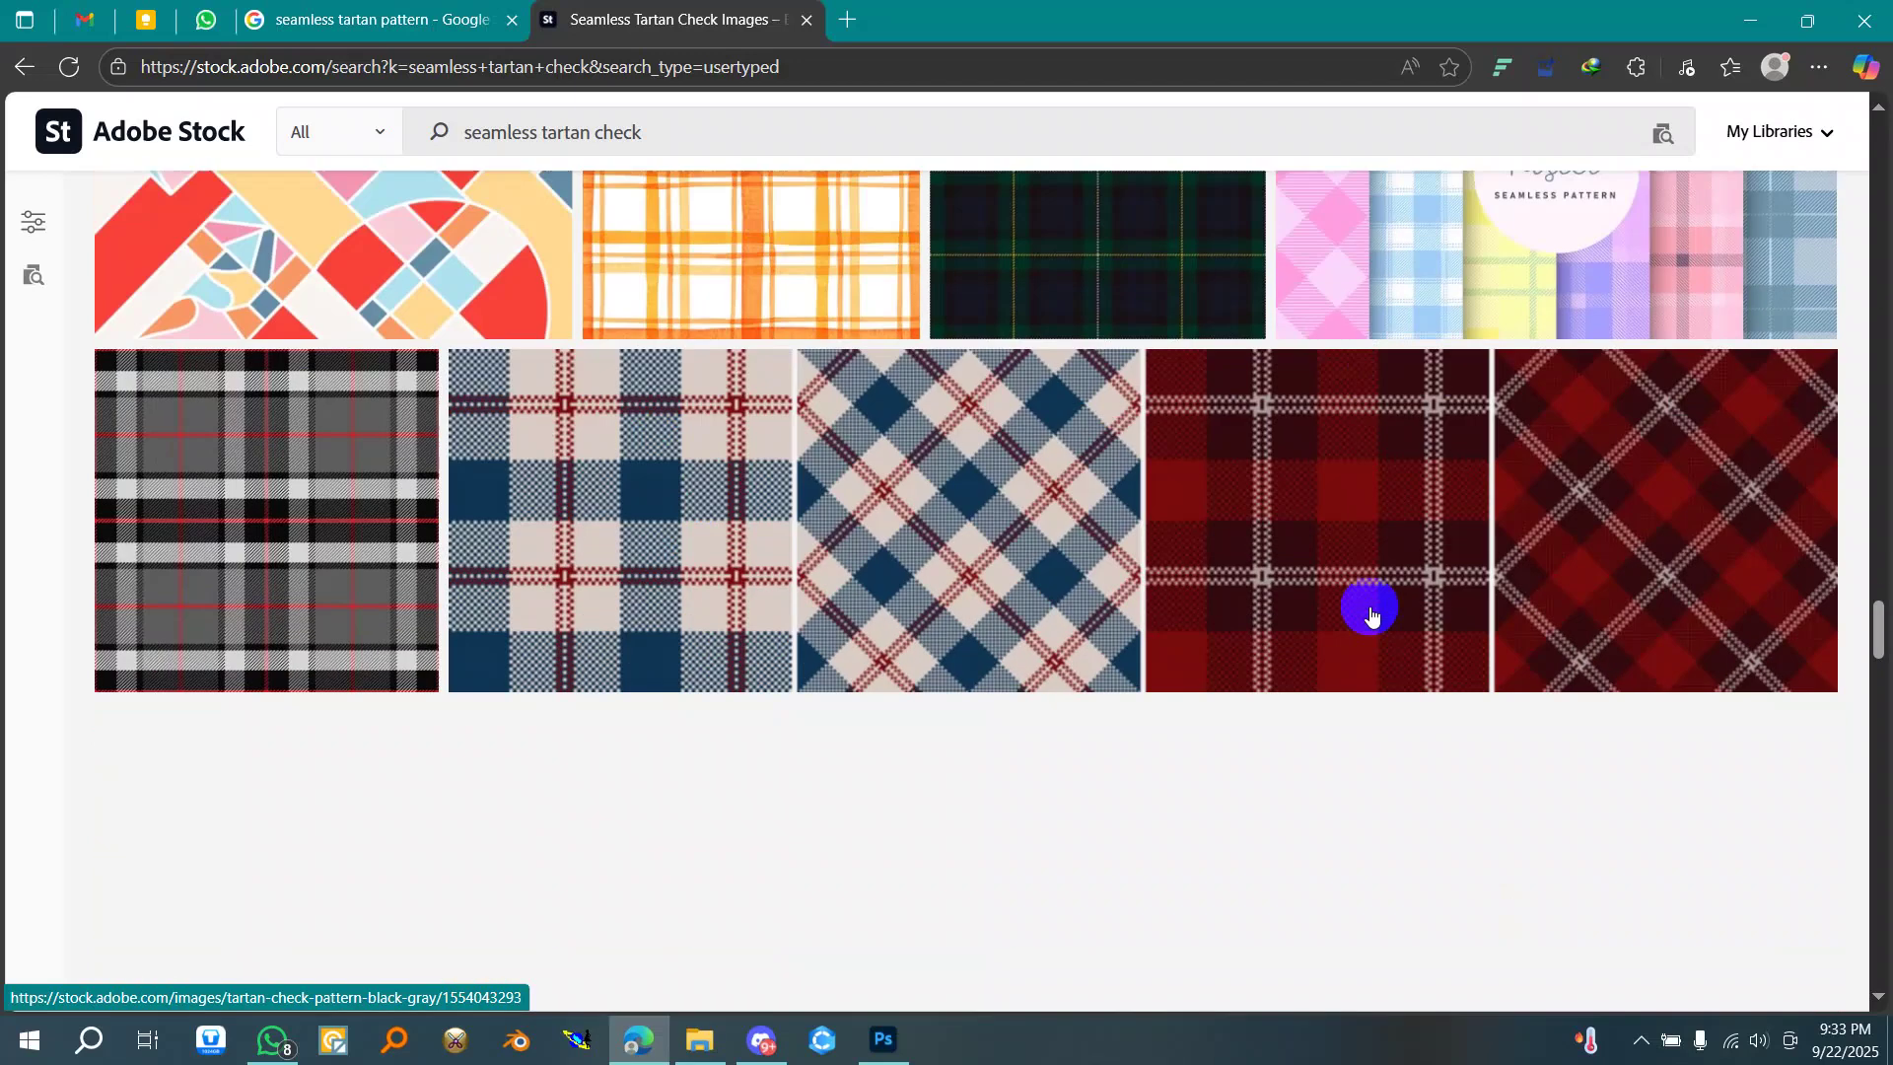
scroll(1380, 615, down, 3)
drag(1878, 645, 1882, 126)
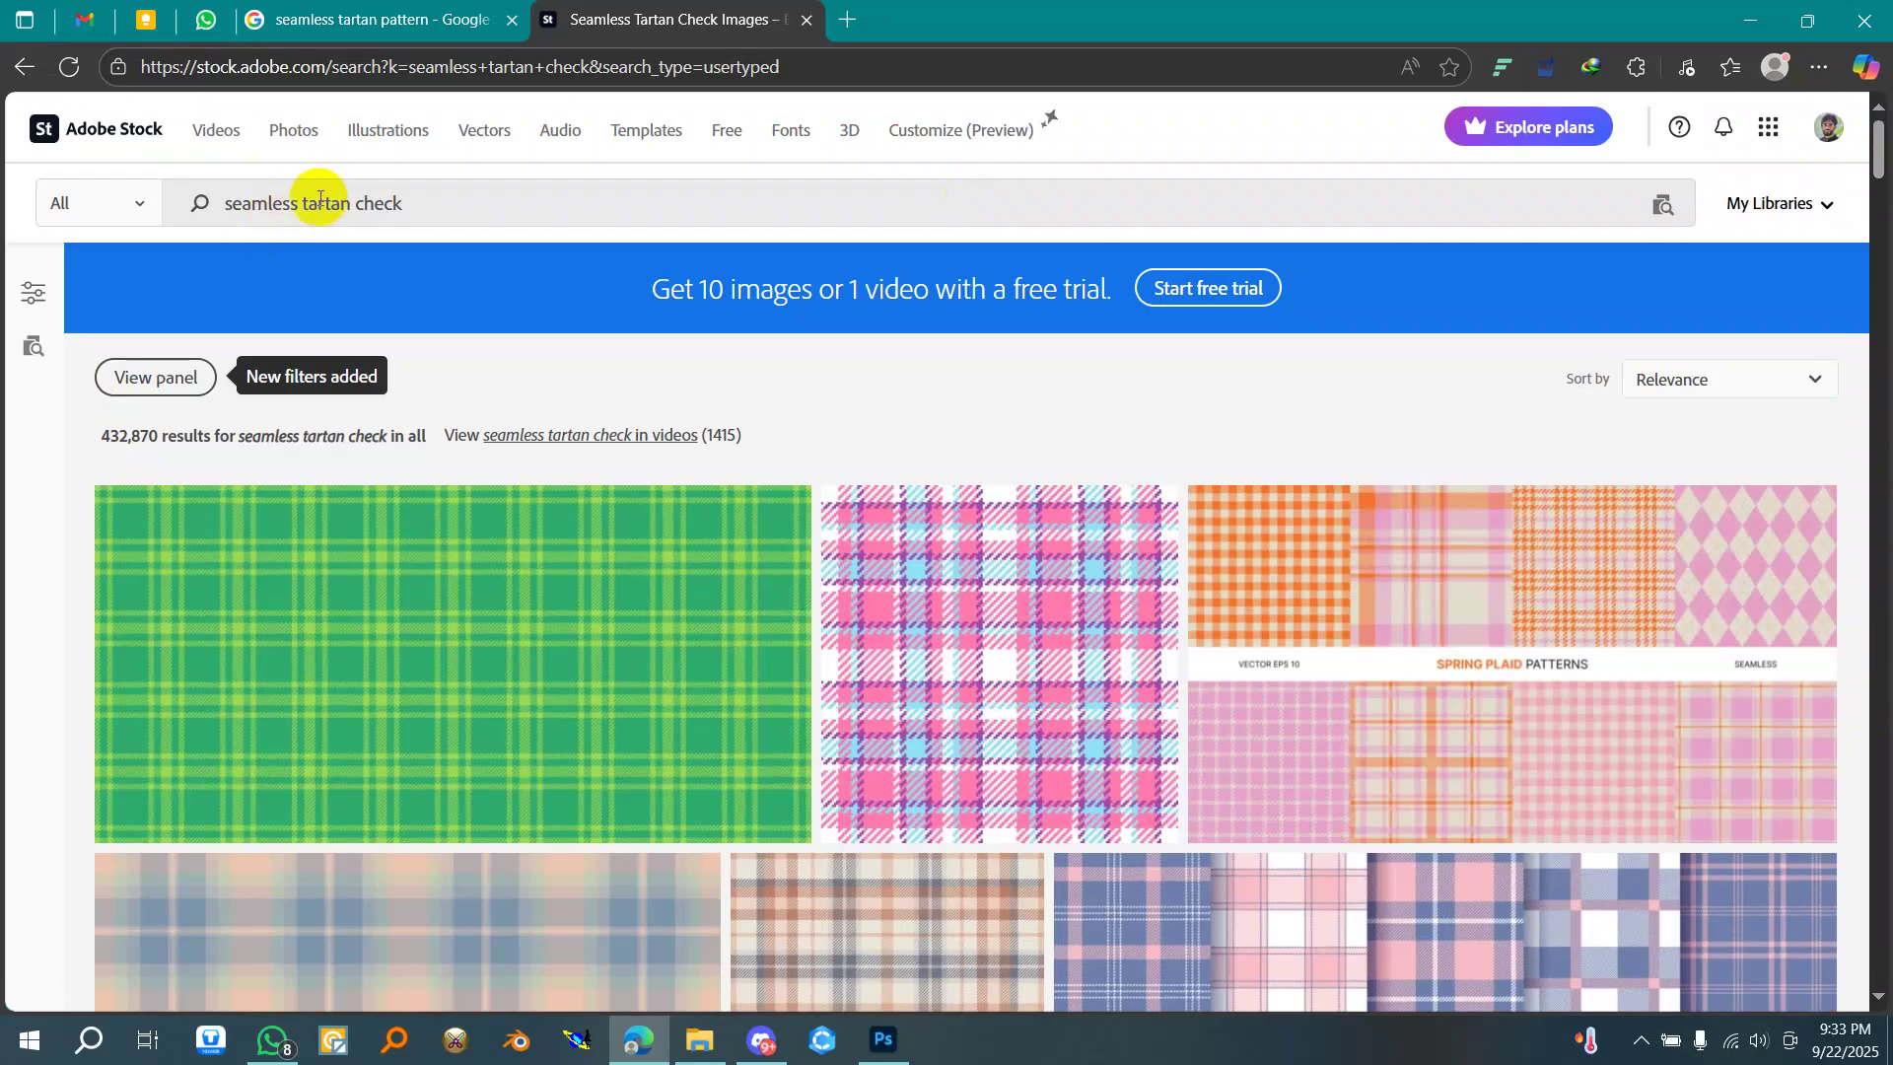
- Refine the stock image search to "realistic seamless tartan check"
click(227, 208)
text(real)
text(istic)
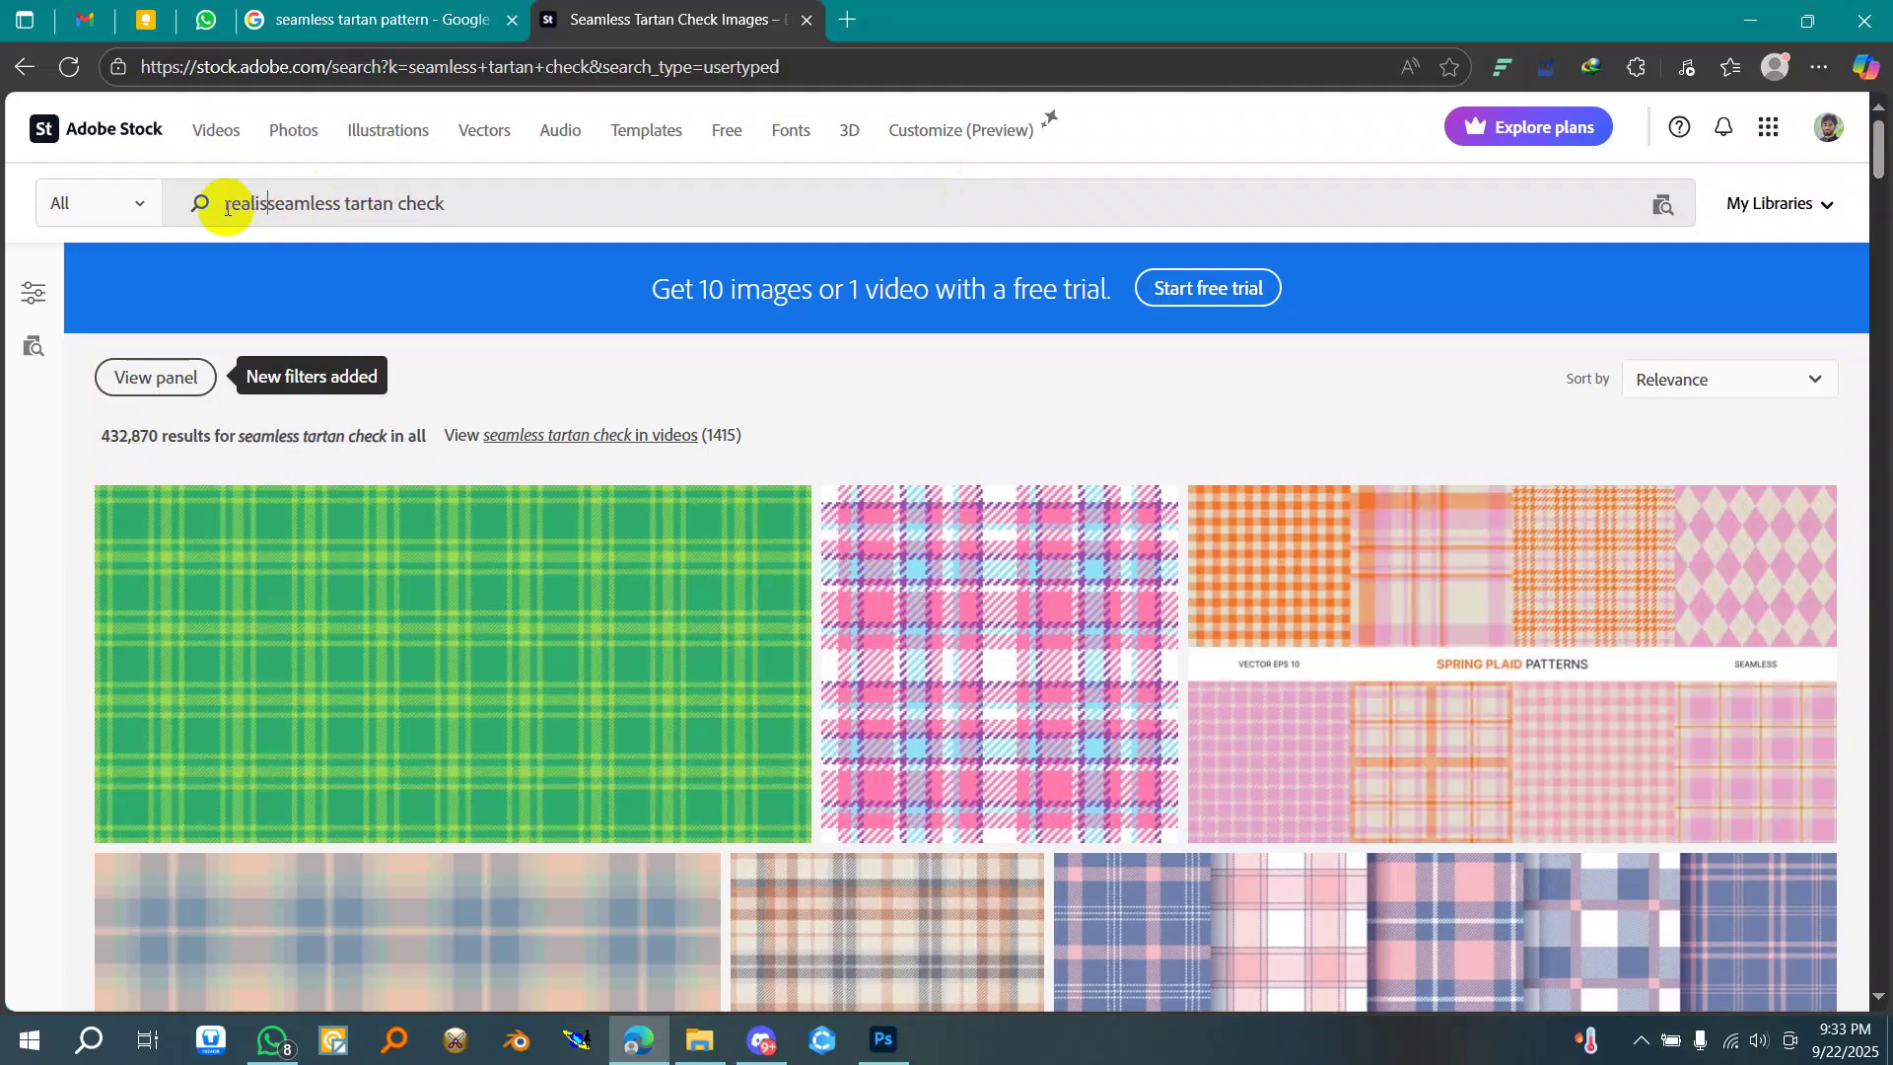
key(Return)
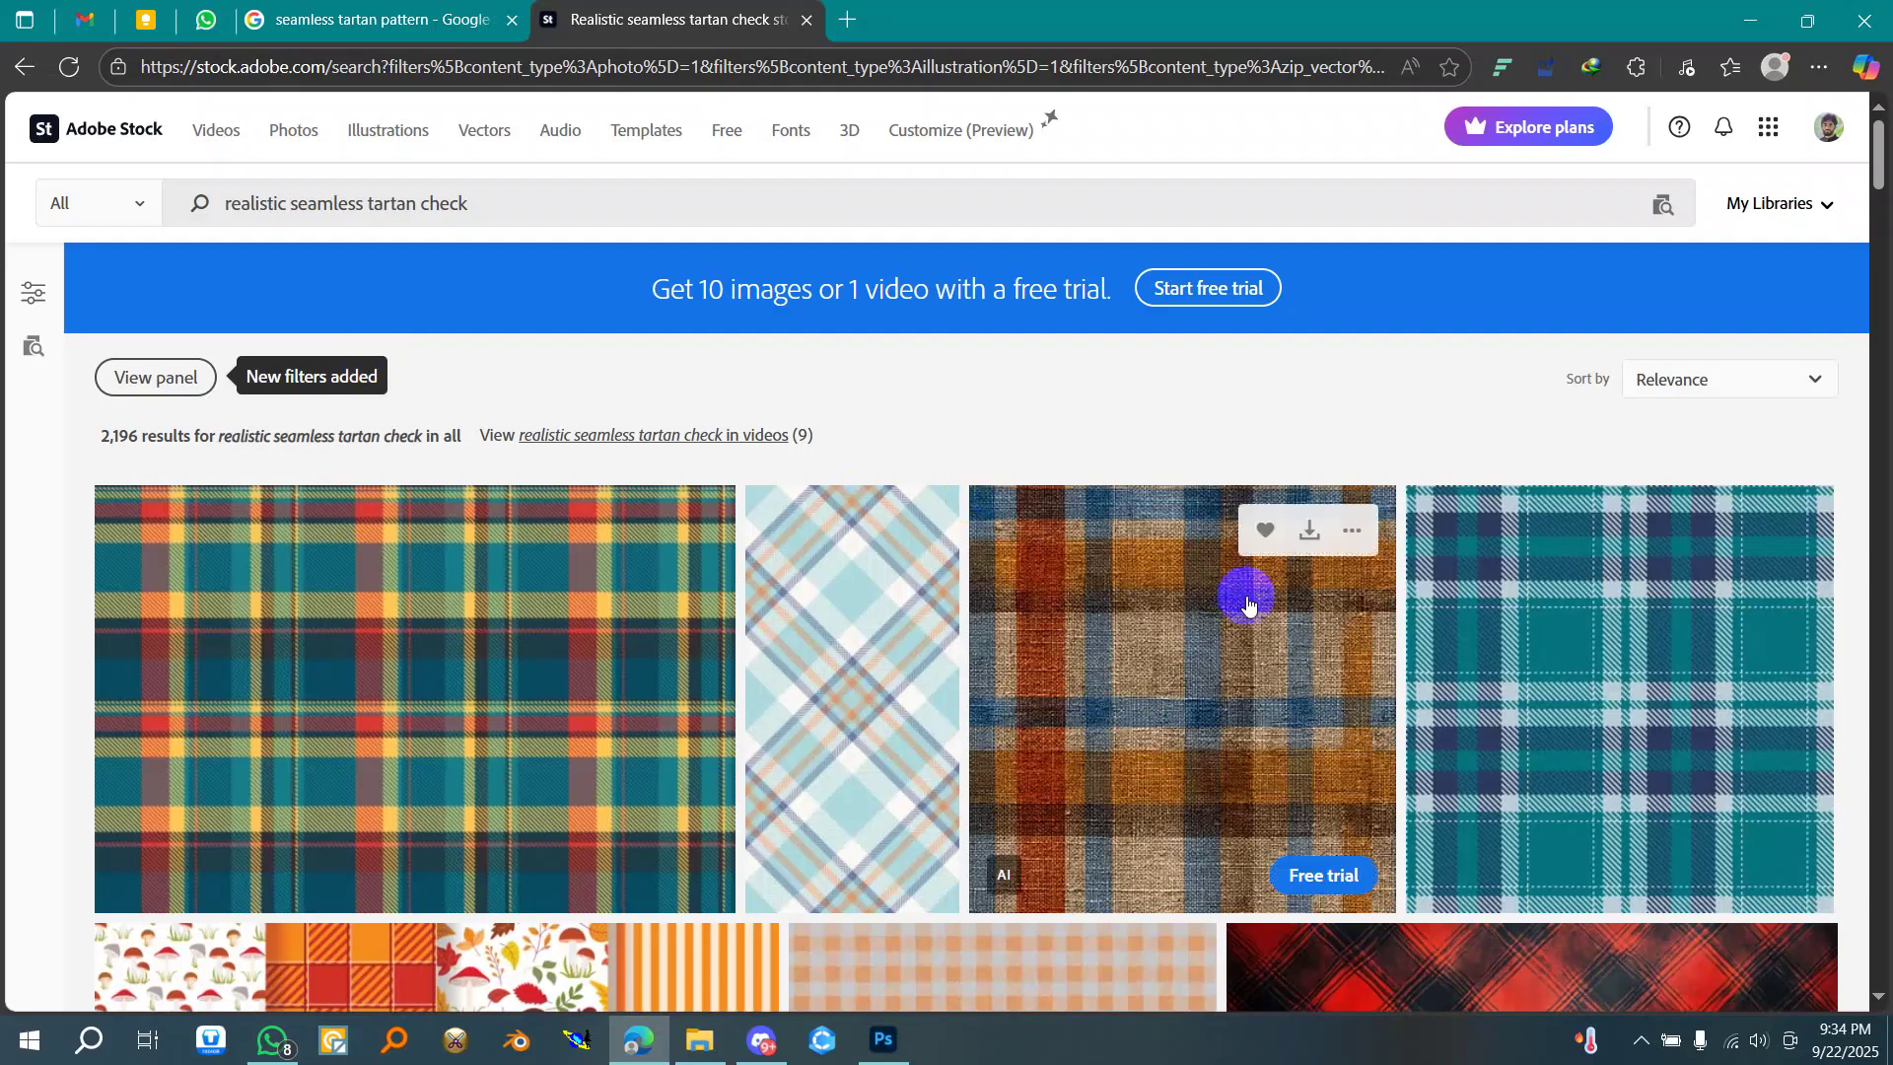
- Open the orange, blue and brown woven plaid image's details and examine its AI-generation note, preview and related patterns
scroll(1245, 621, down, 5)
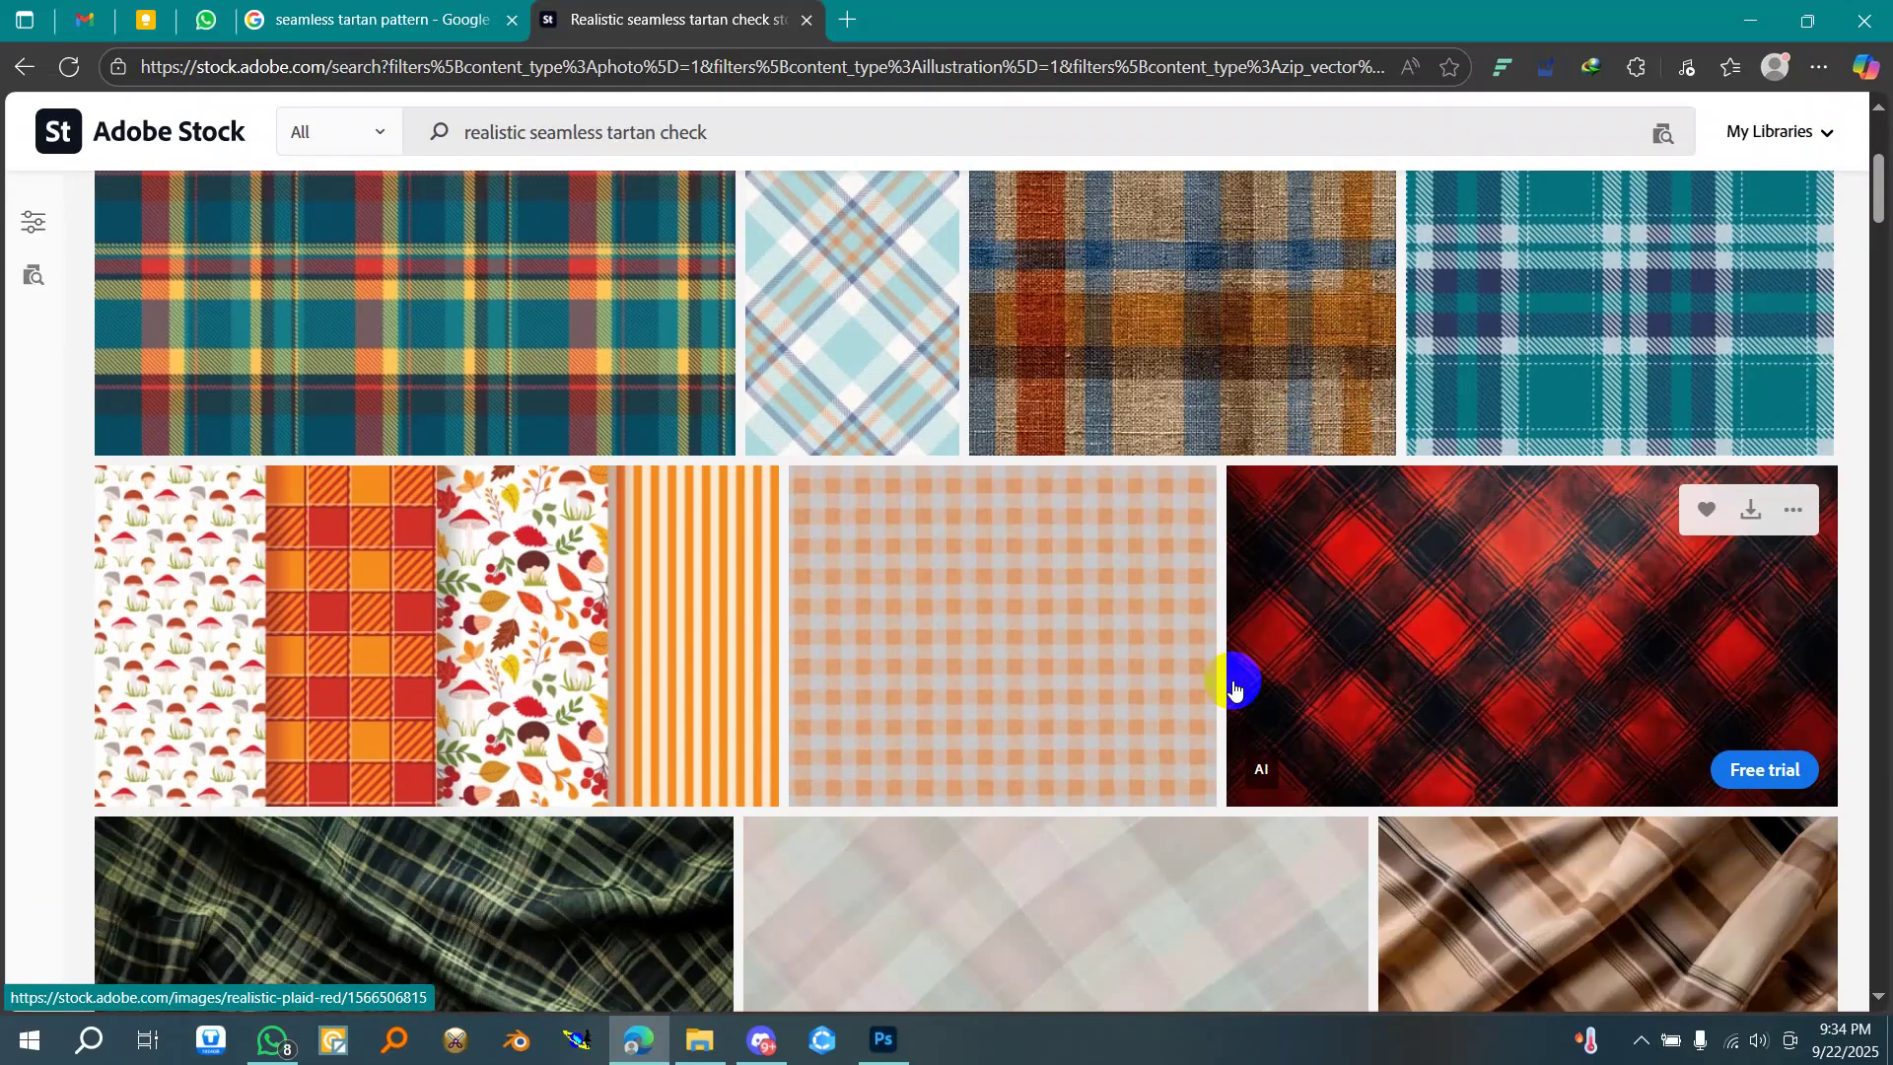
click(1220, 356)
scroll(1104, 469, down, 2)
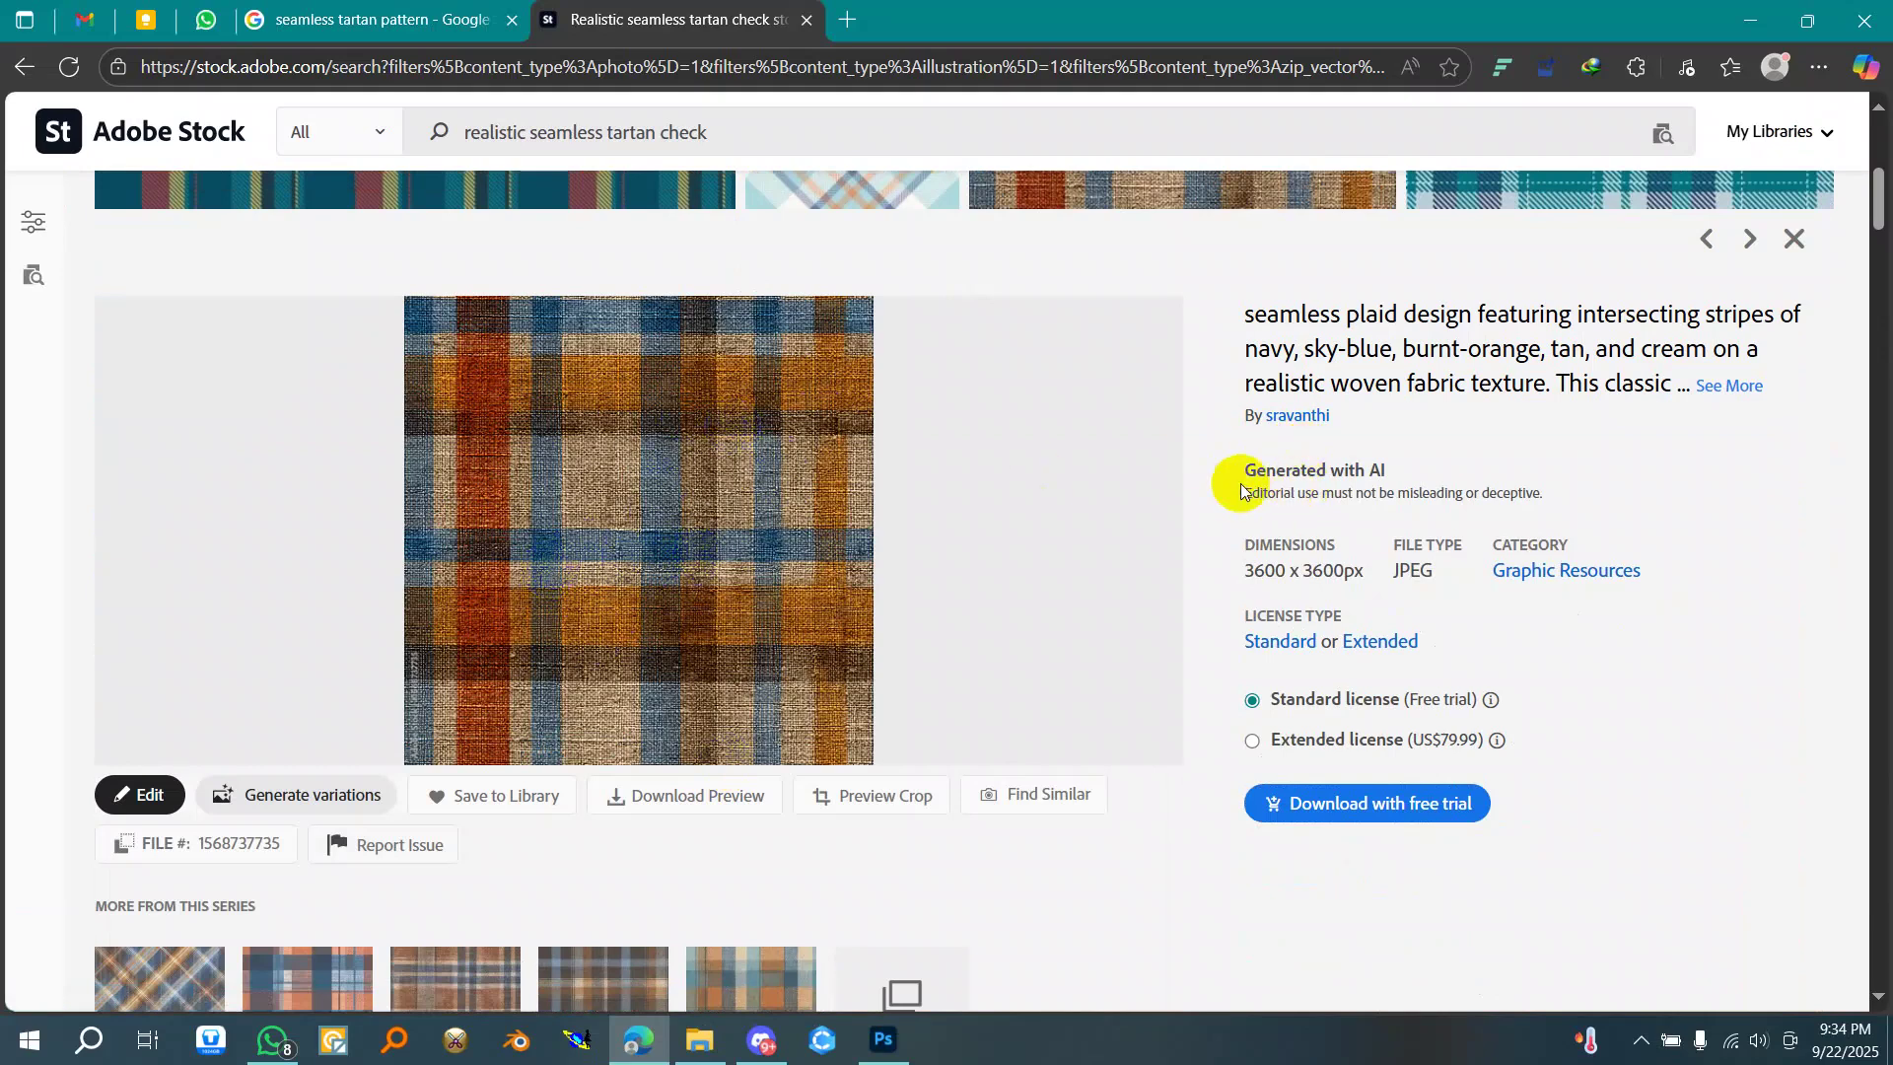
drag(1244, 471, 1392, 480)
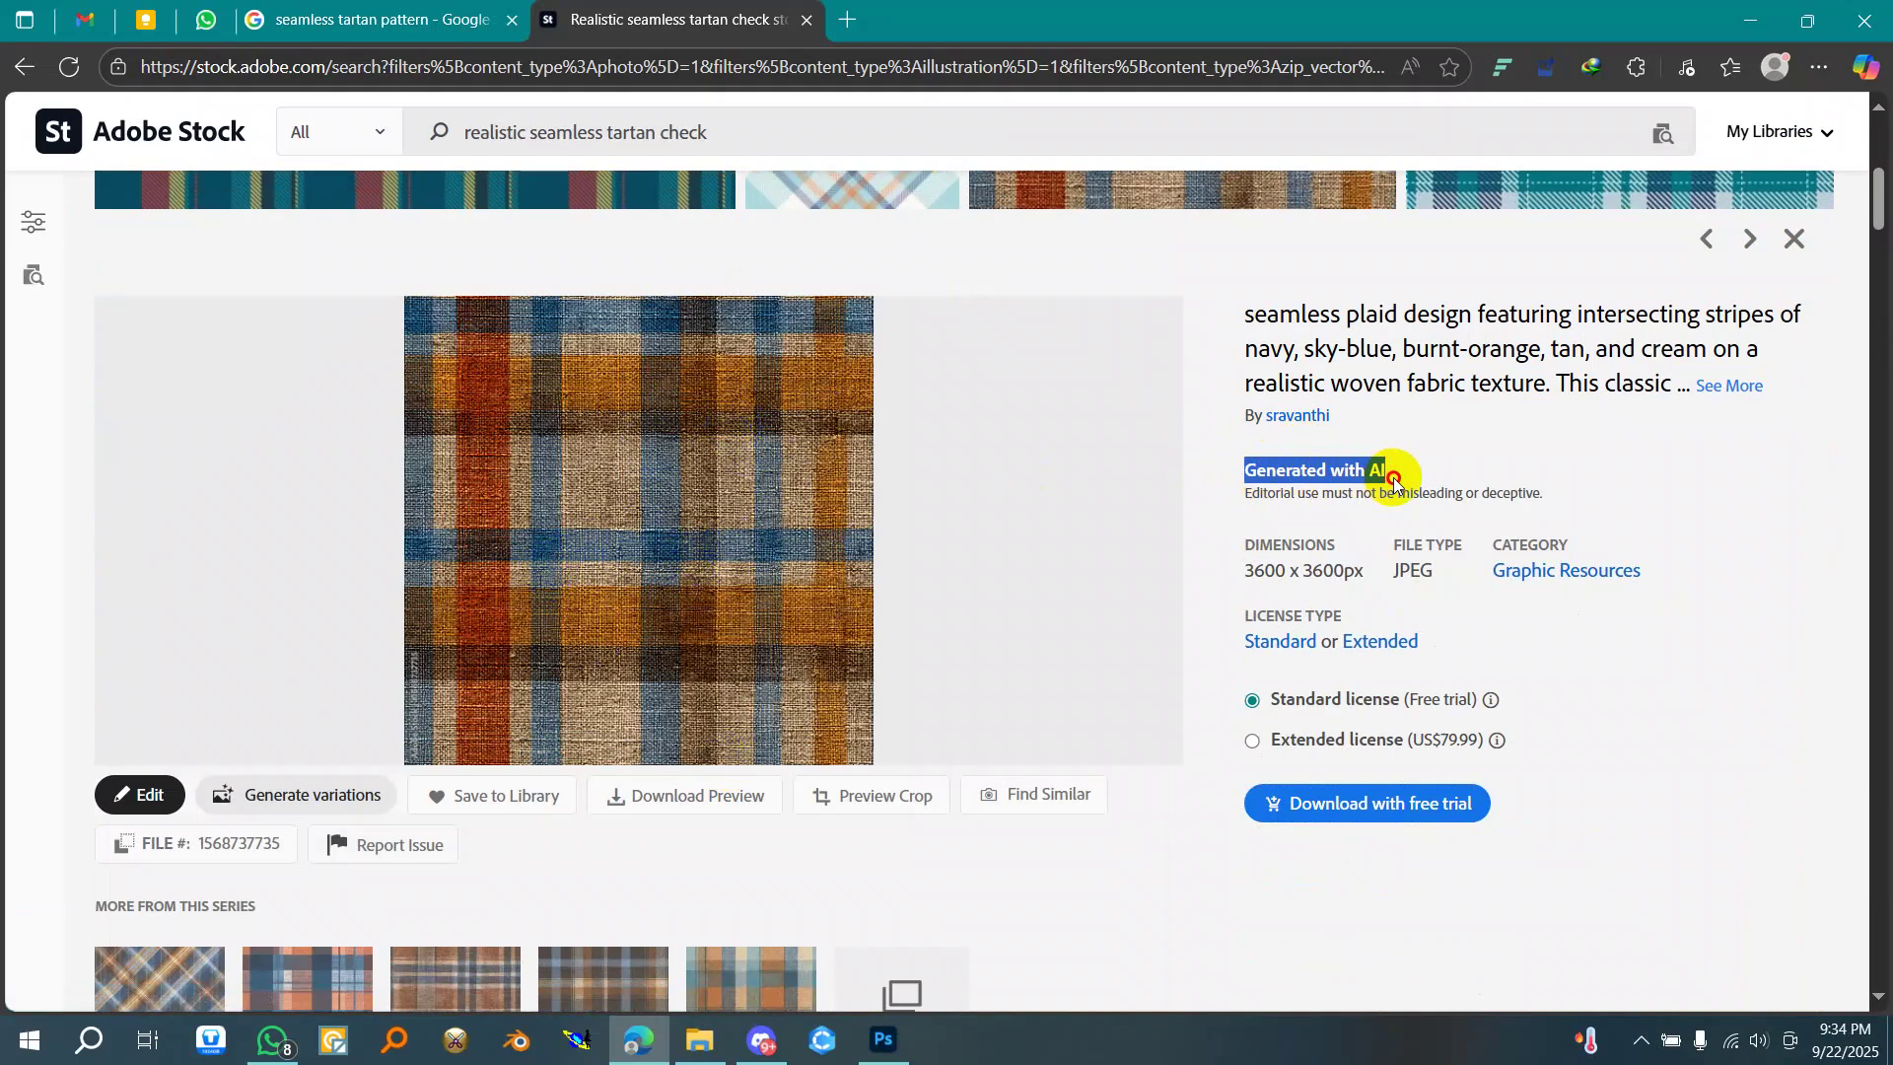
click(1599, 668)
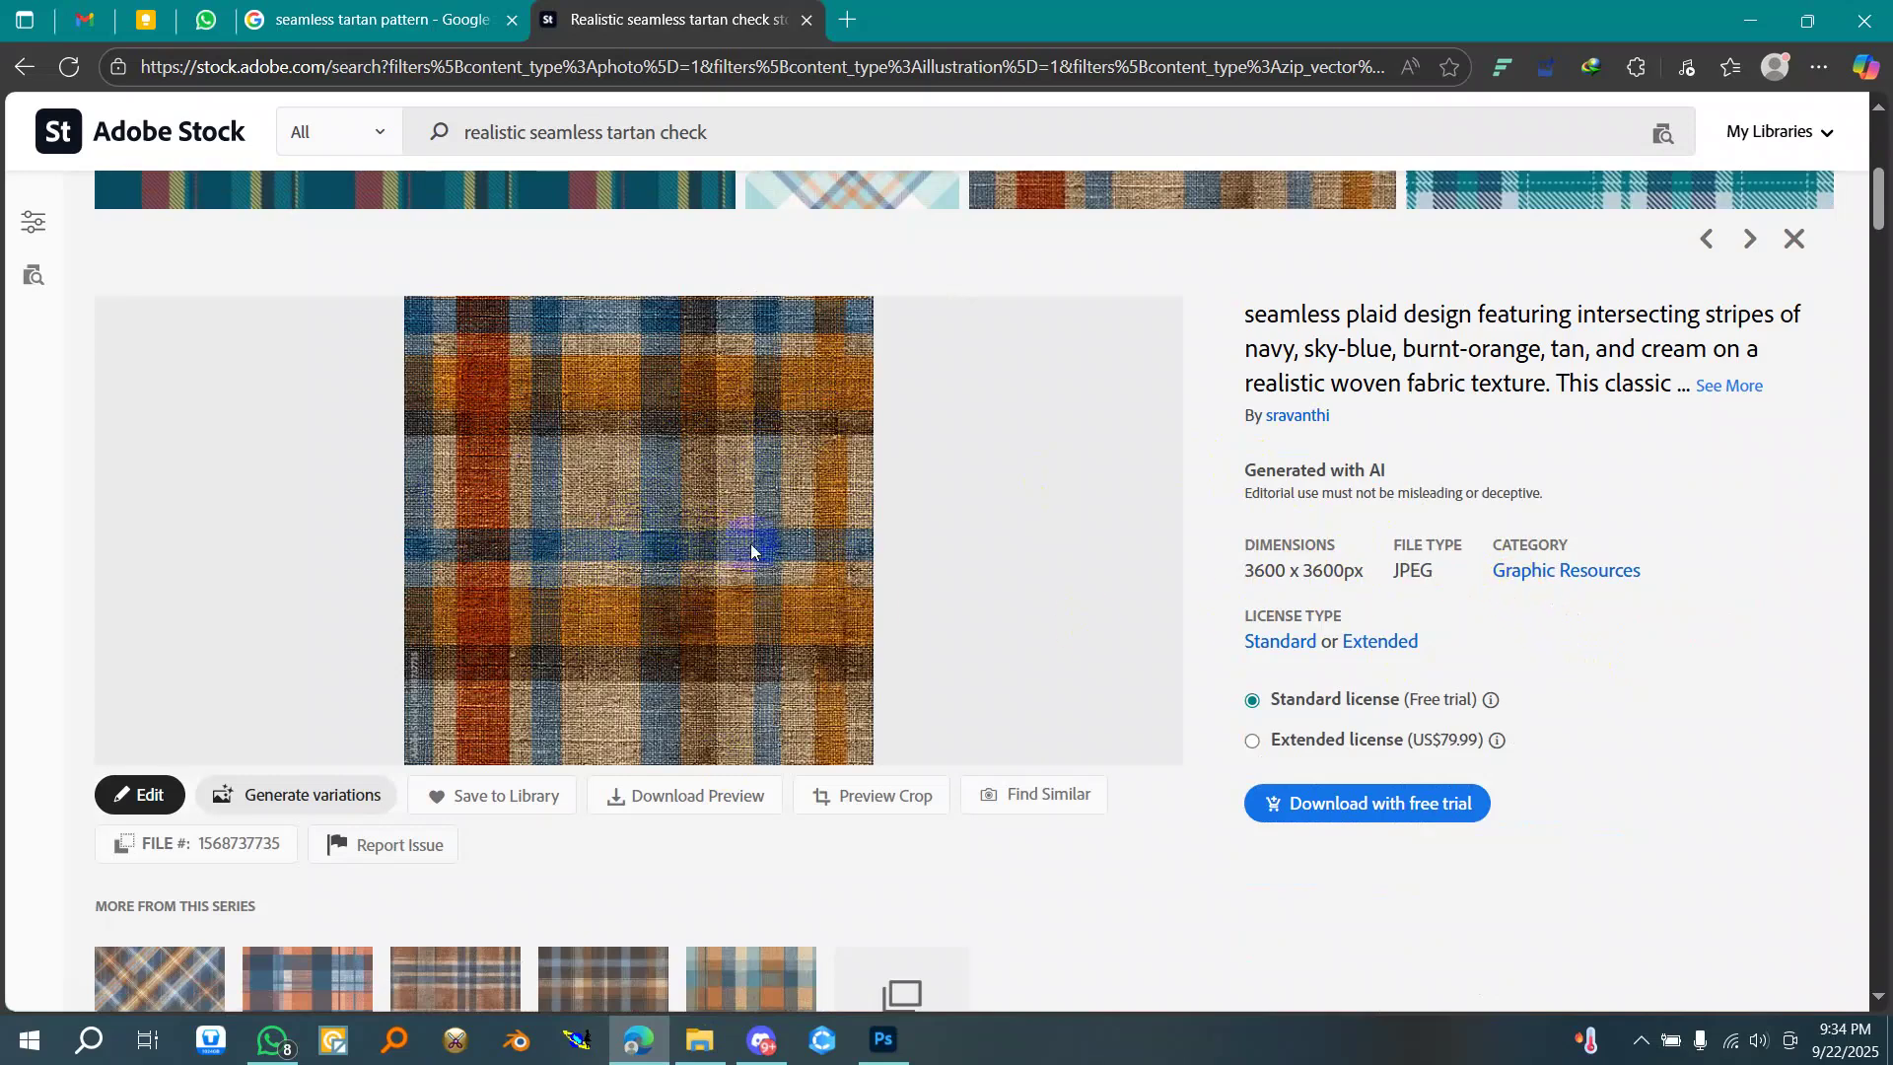
scroll(799, 617, down, 3)
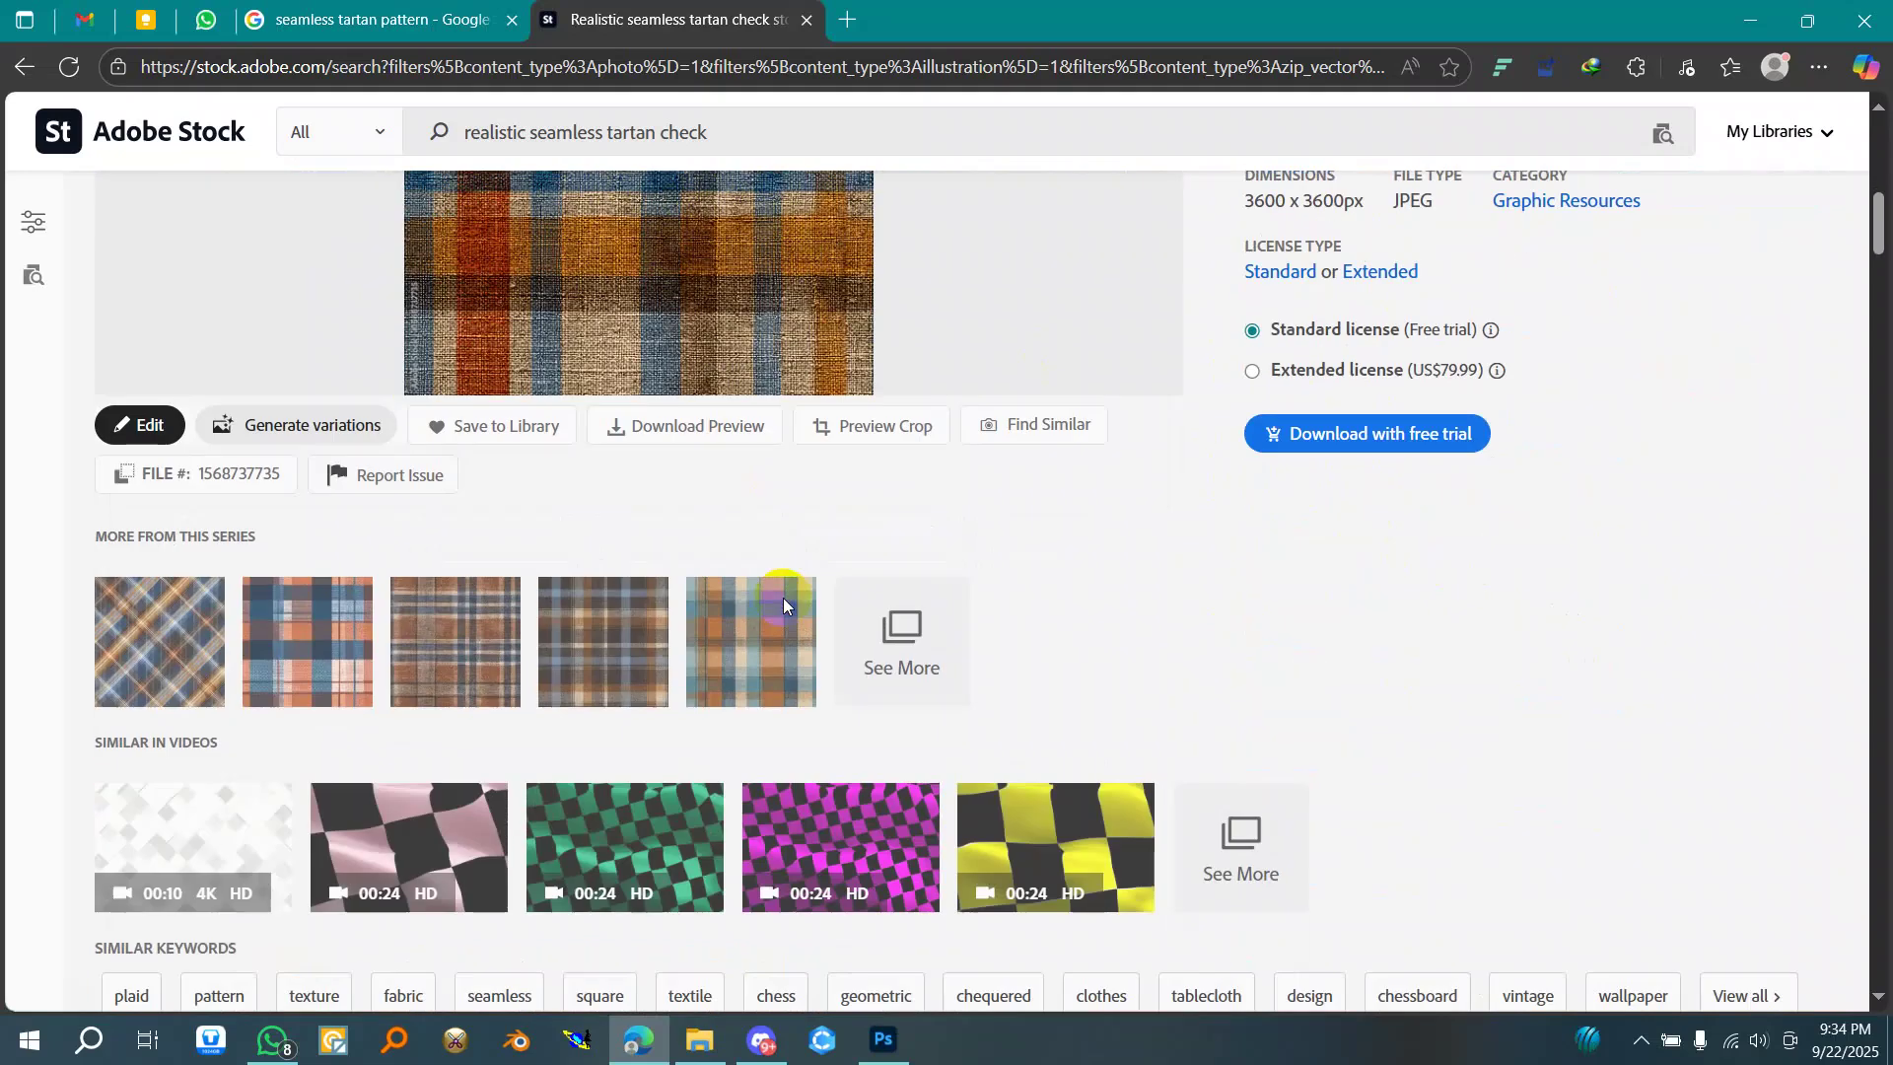
scroll(747, 387, up, 3)
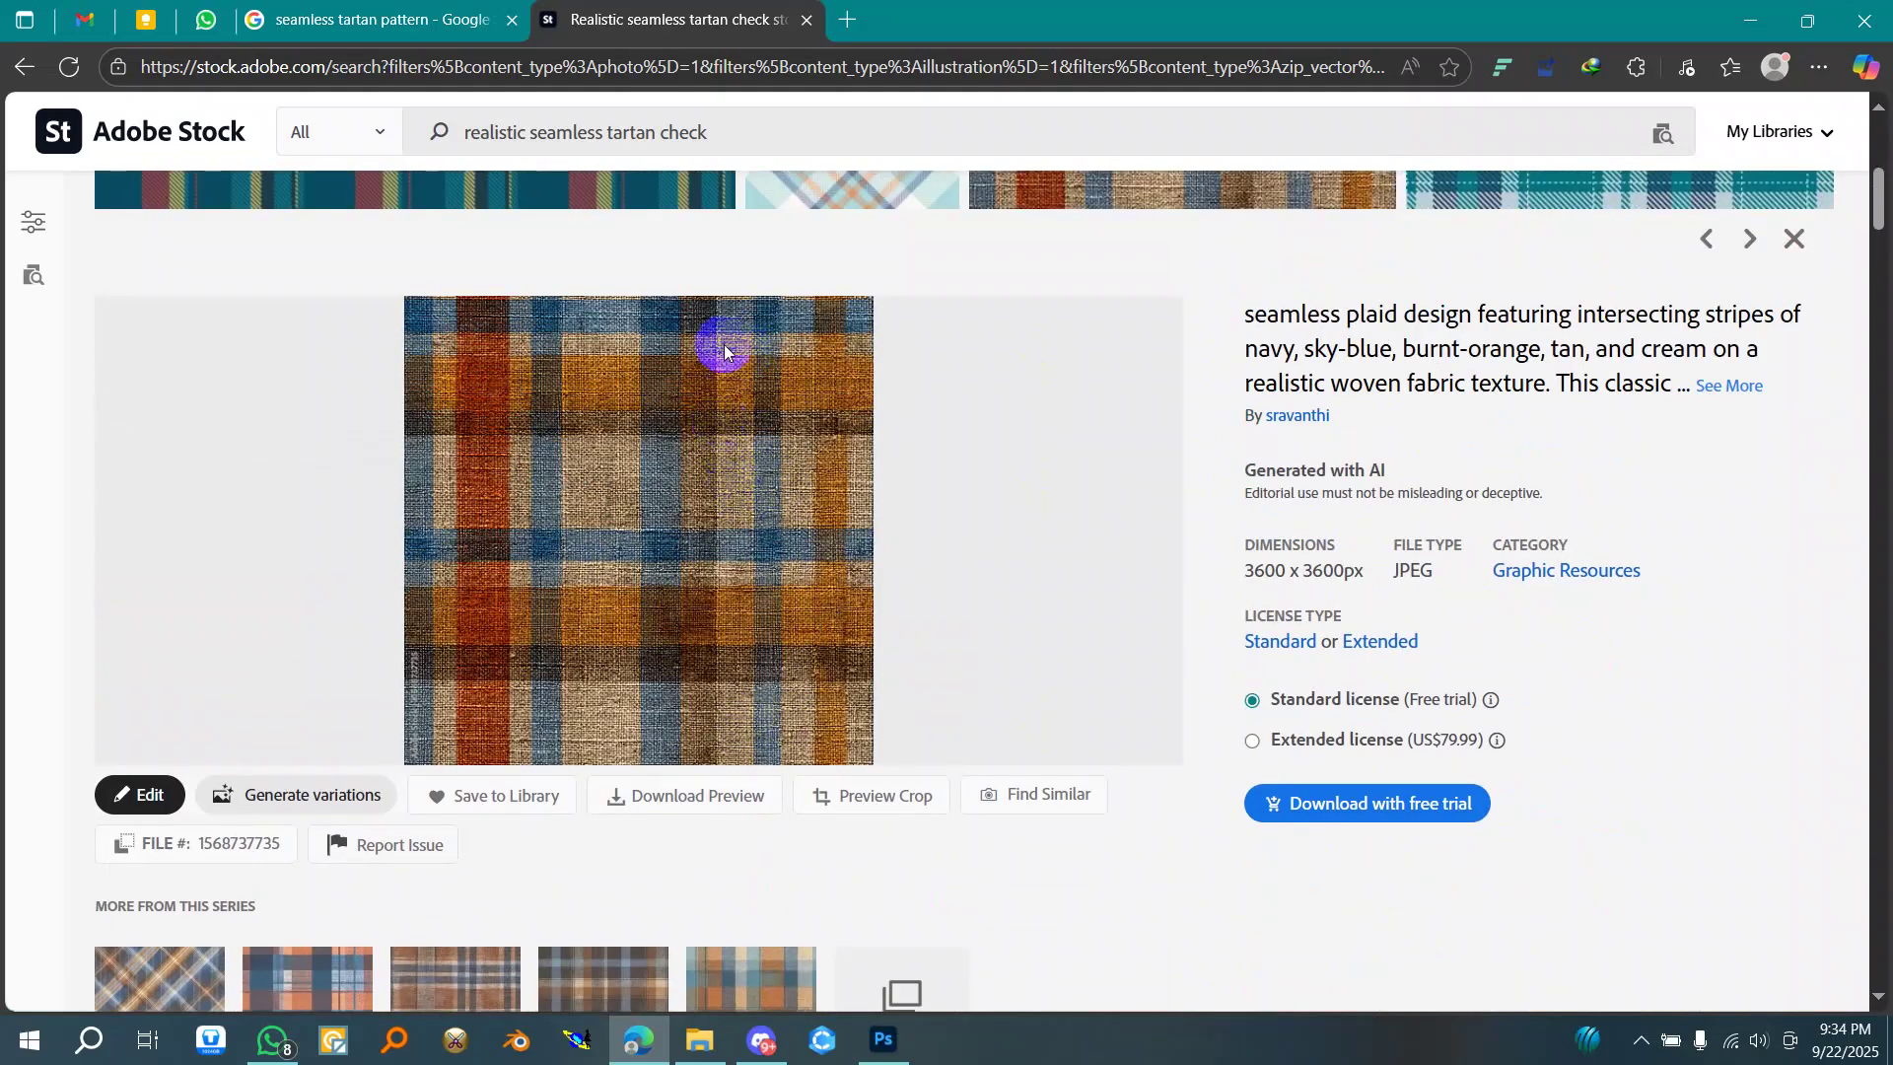
- Return to the Google results and search for images of "checkered fabric"
click(454, 20)
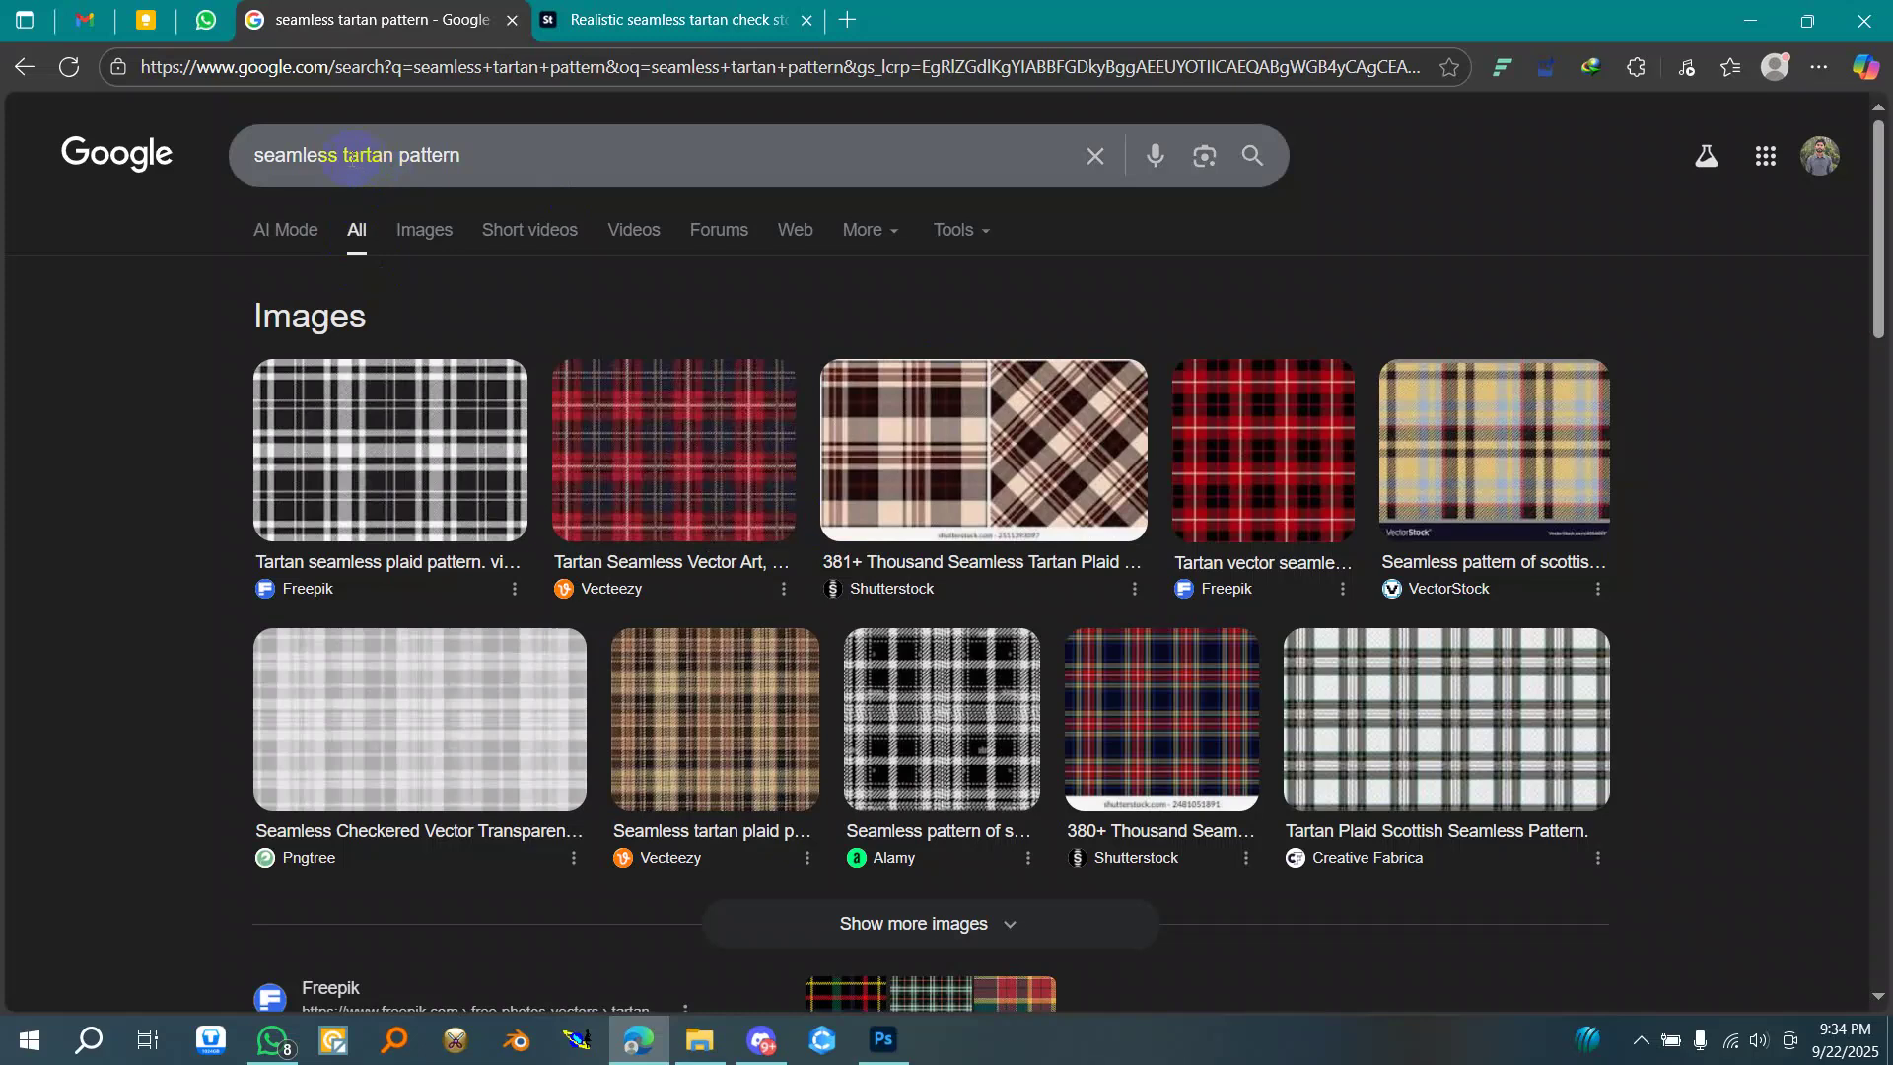
drag(344, 155, 219, 176)
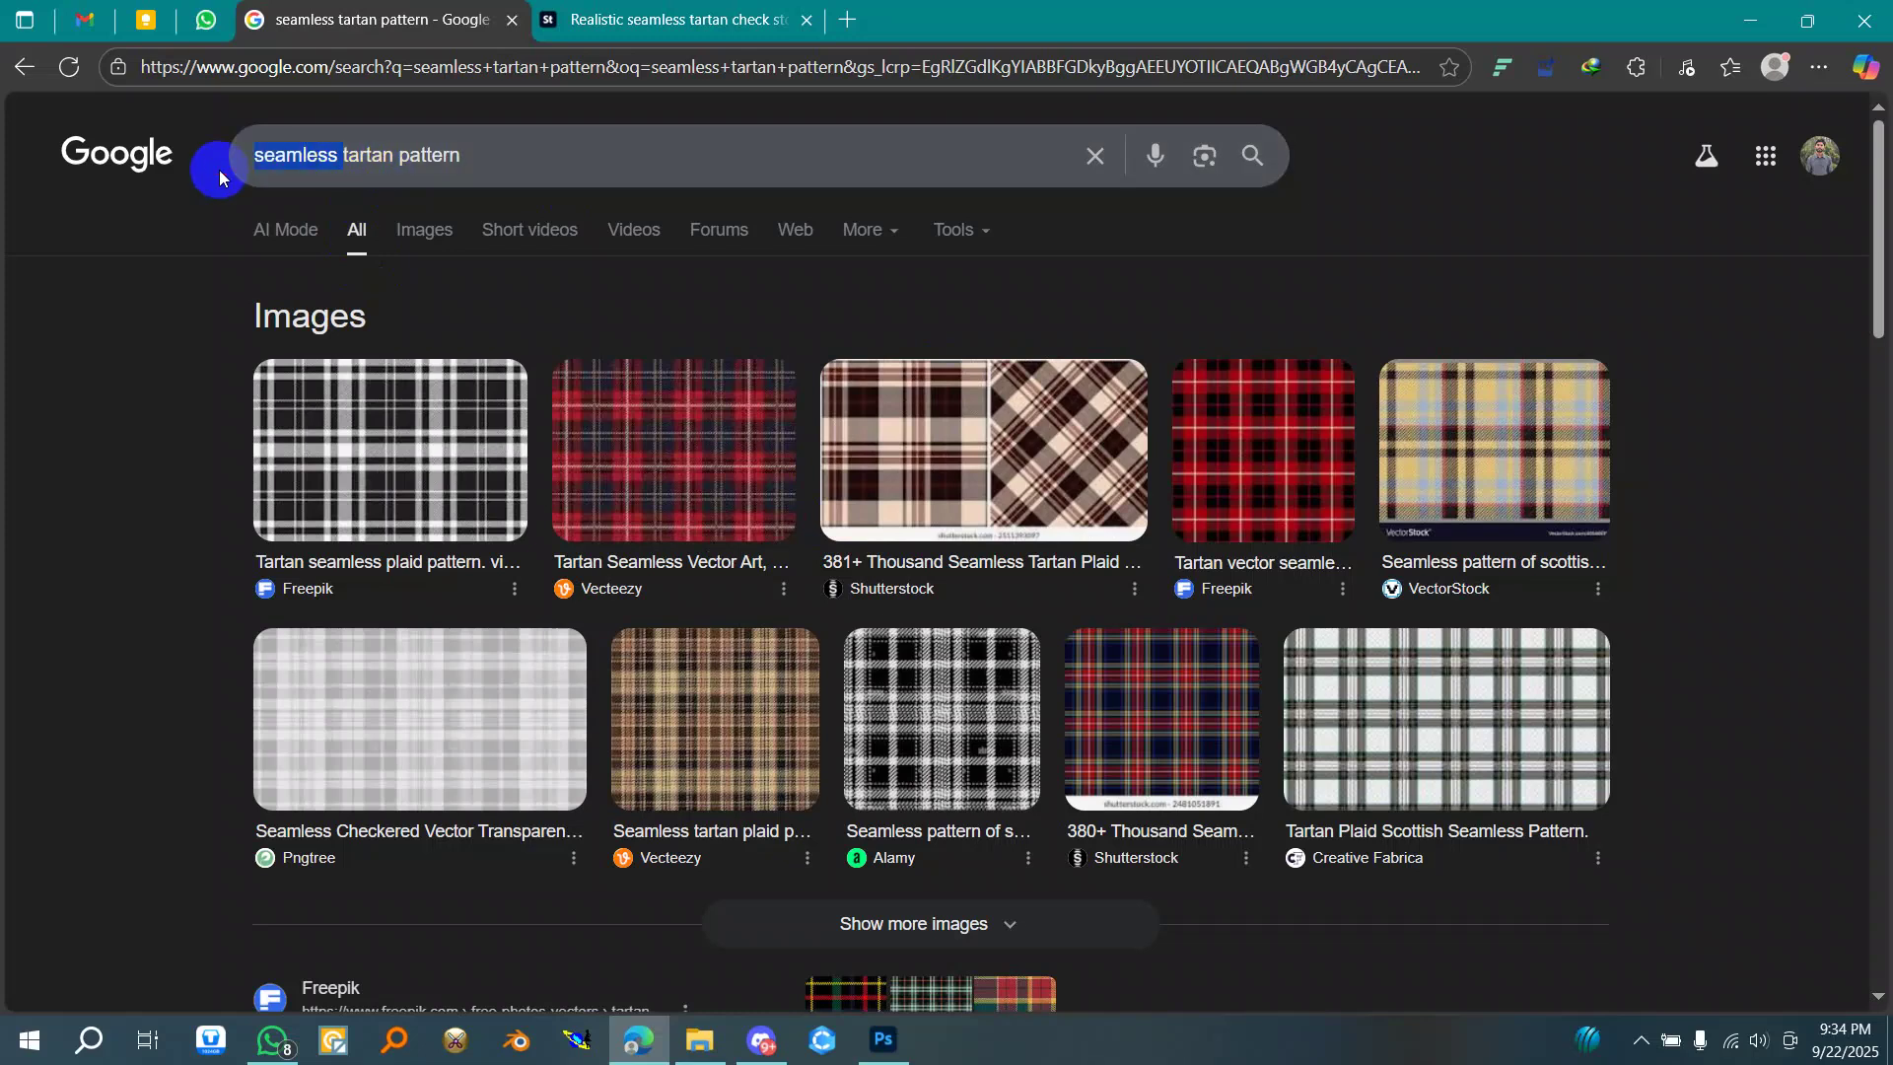
drag(461, 152, 210, 149)
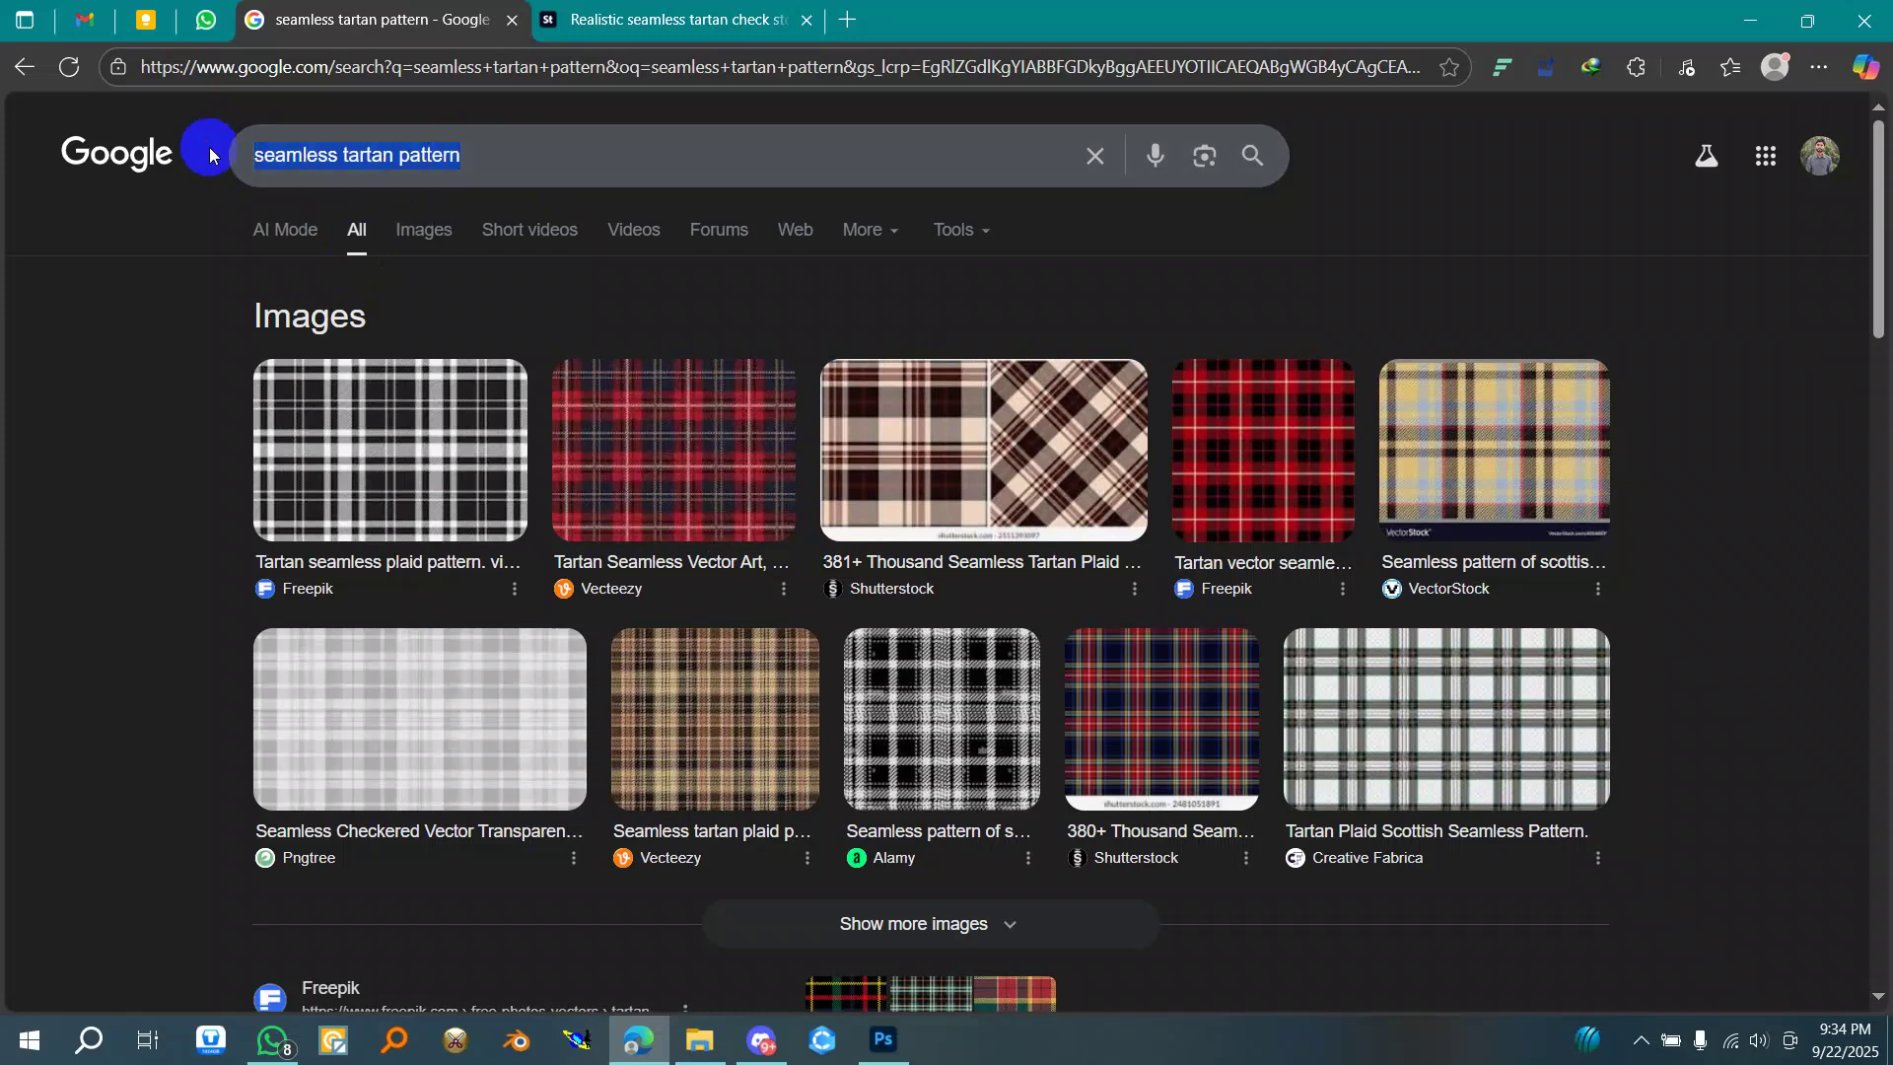
text(checkered)
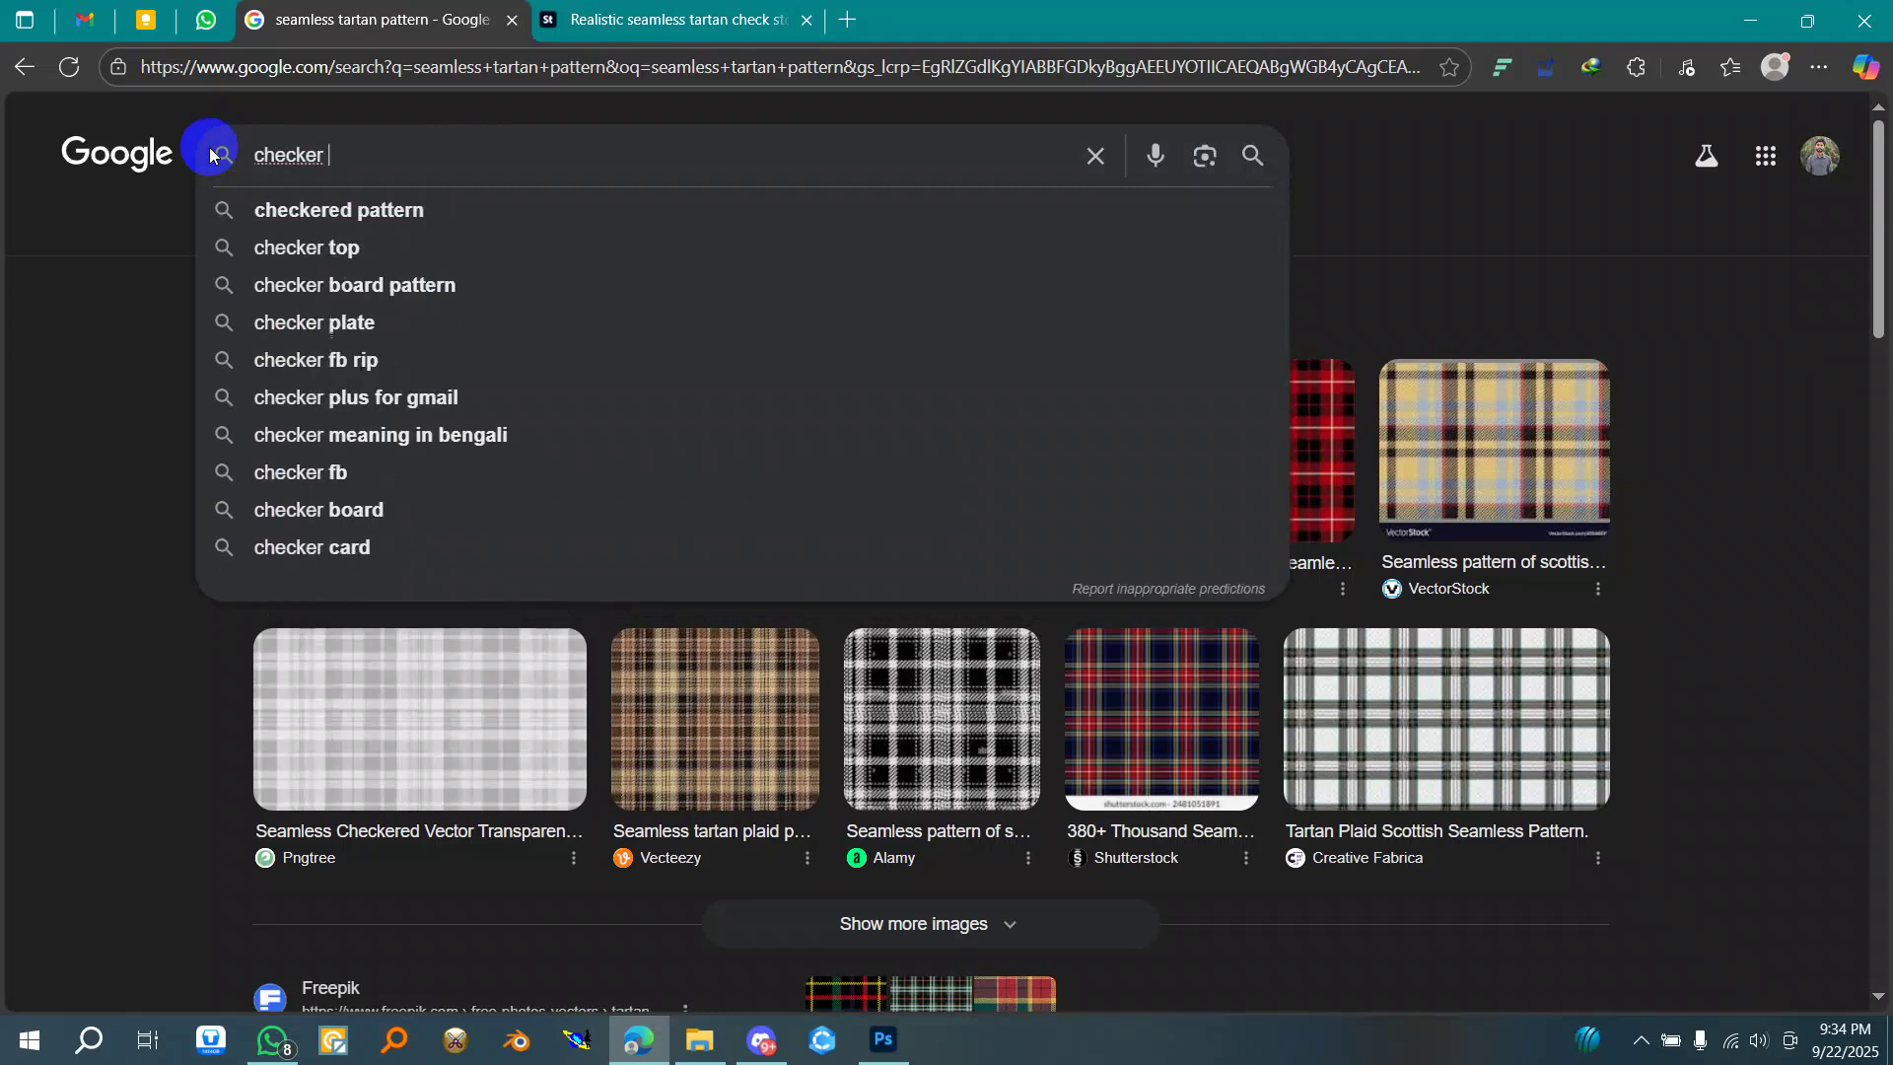
key(BackSpace)
text(ed fabric)
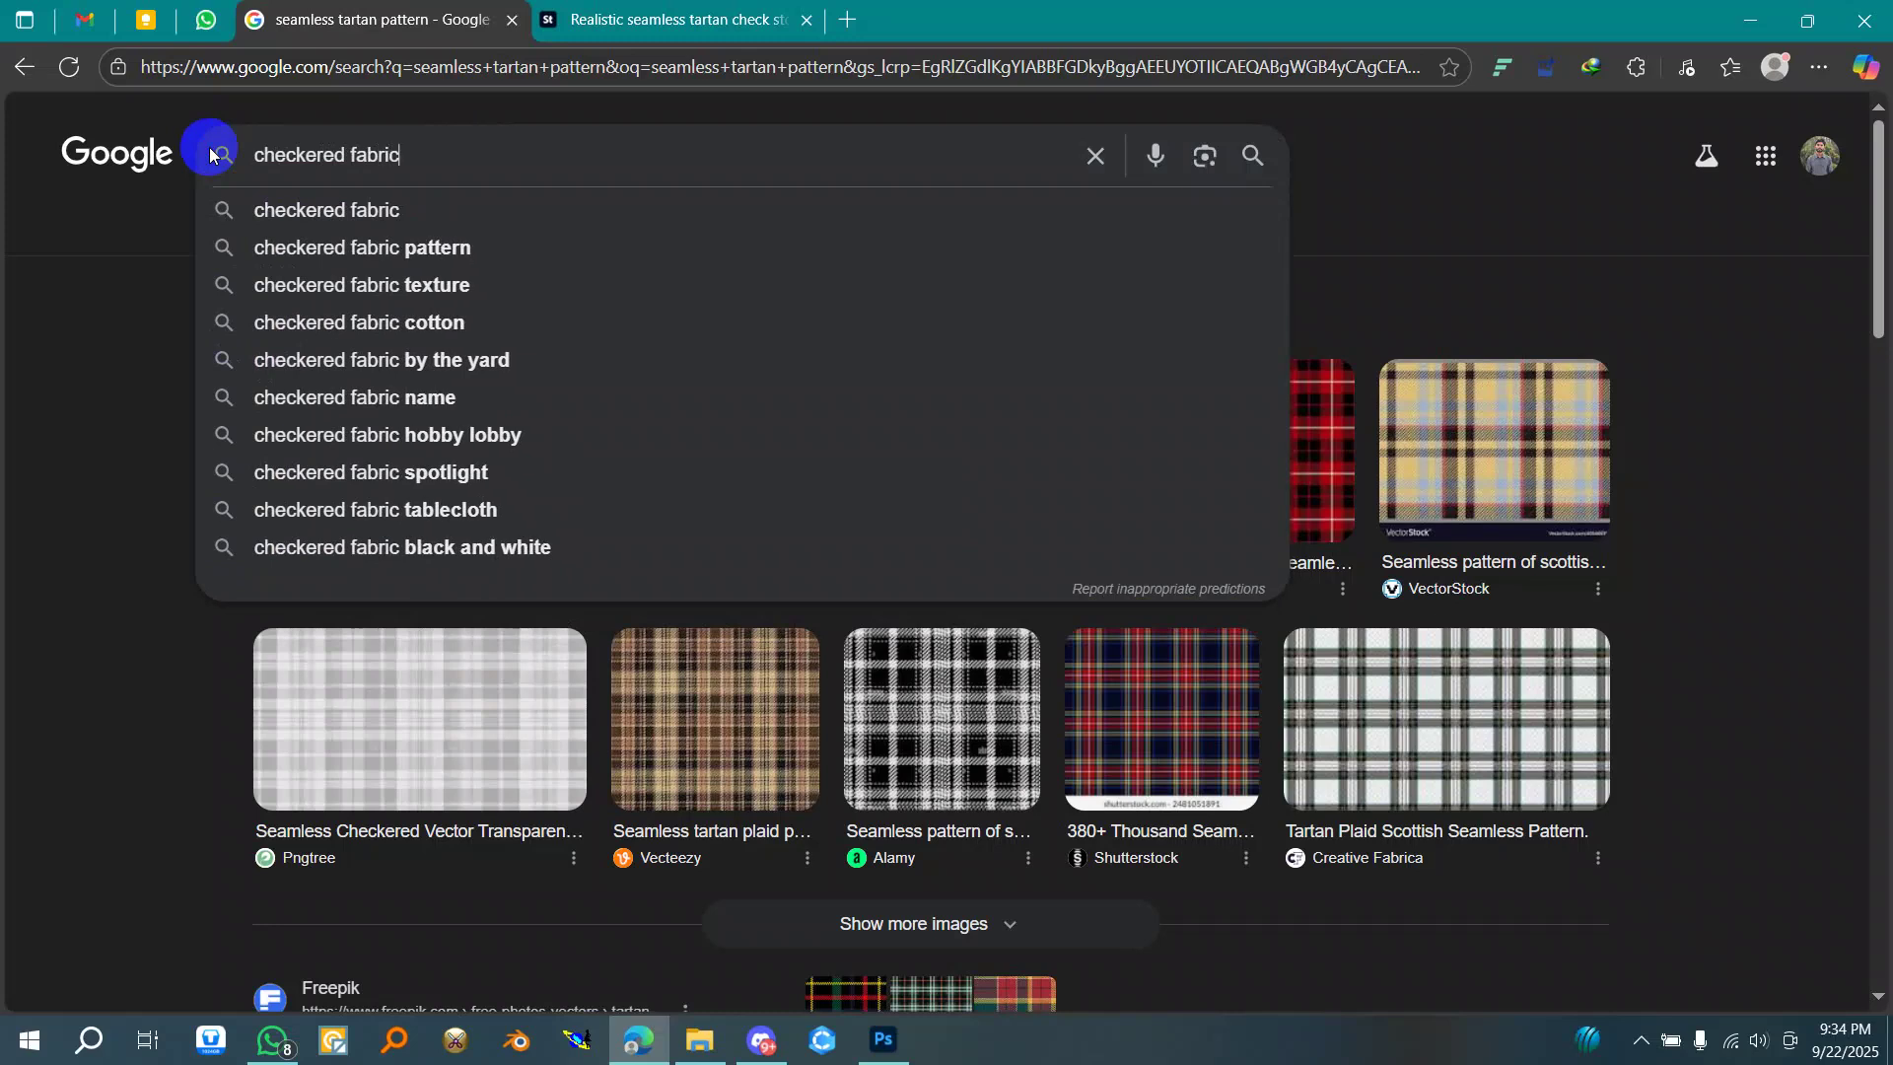
key(Return)
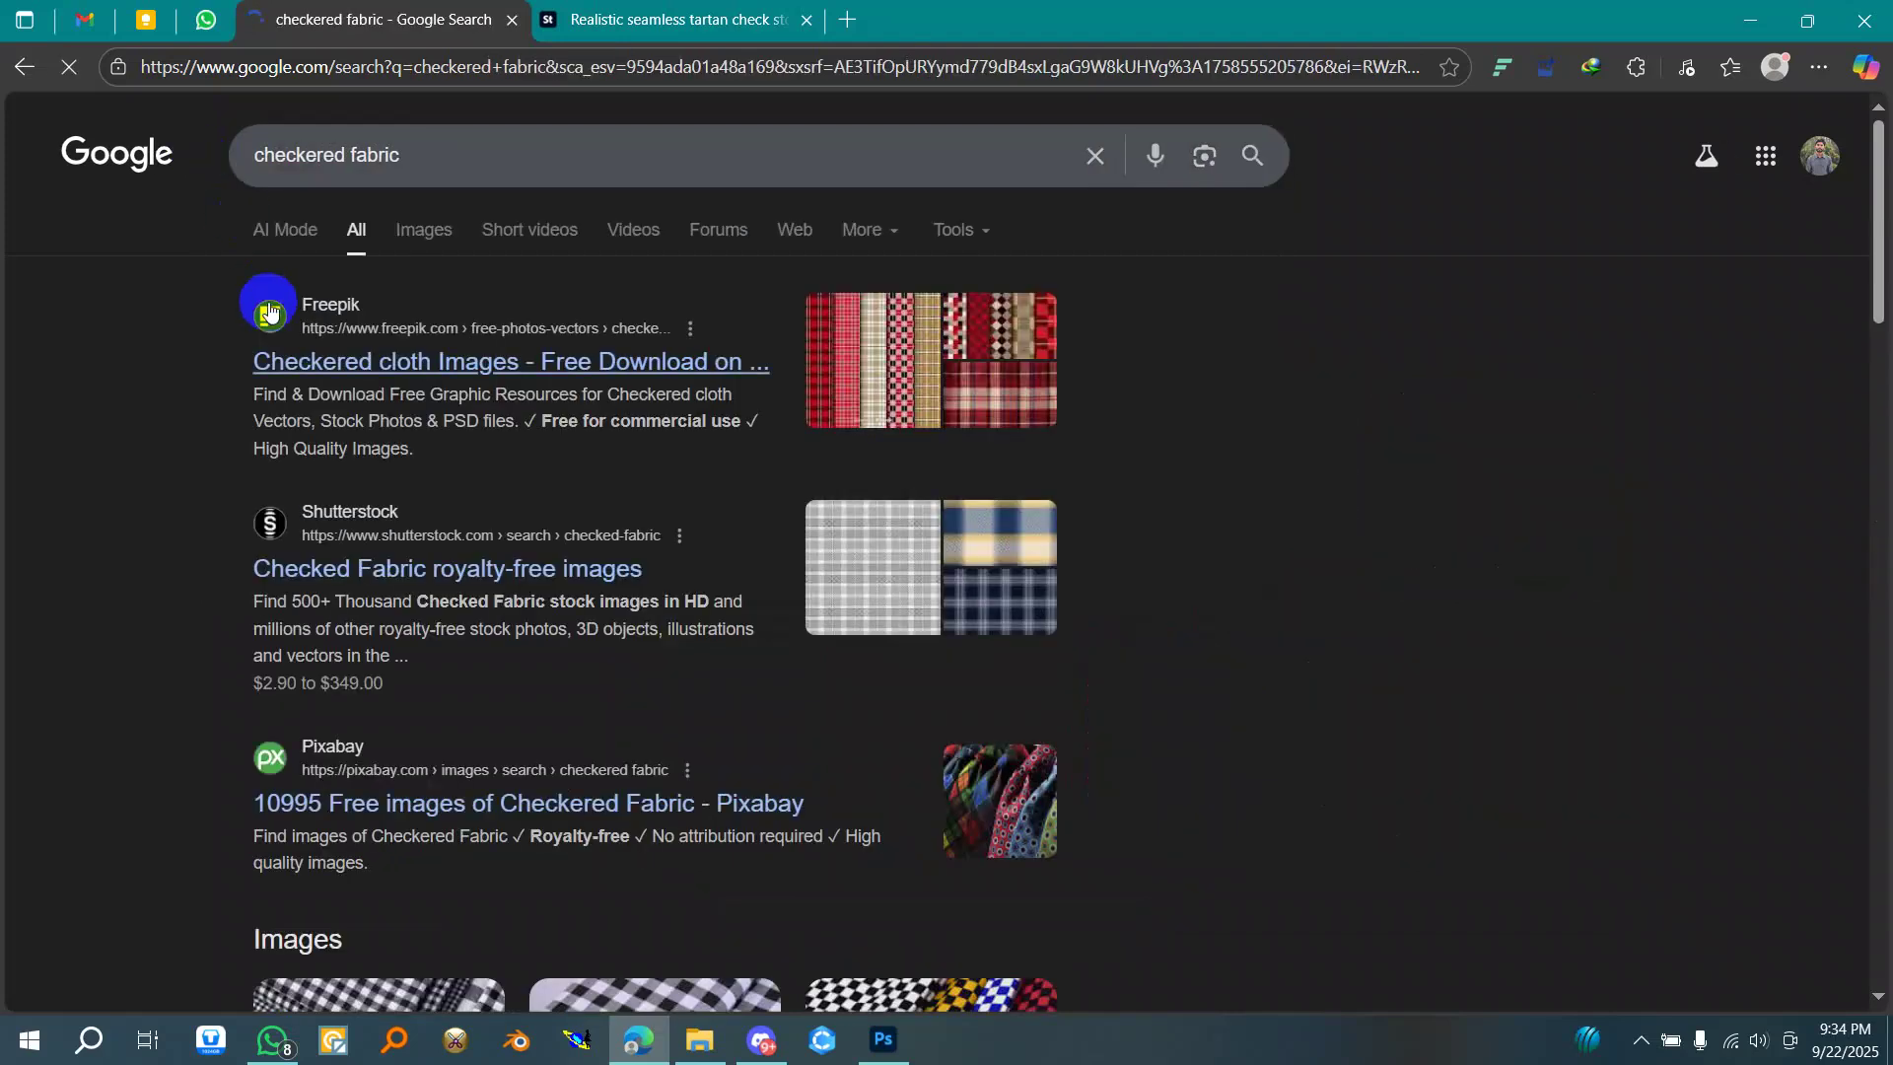
click(418, 232)
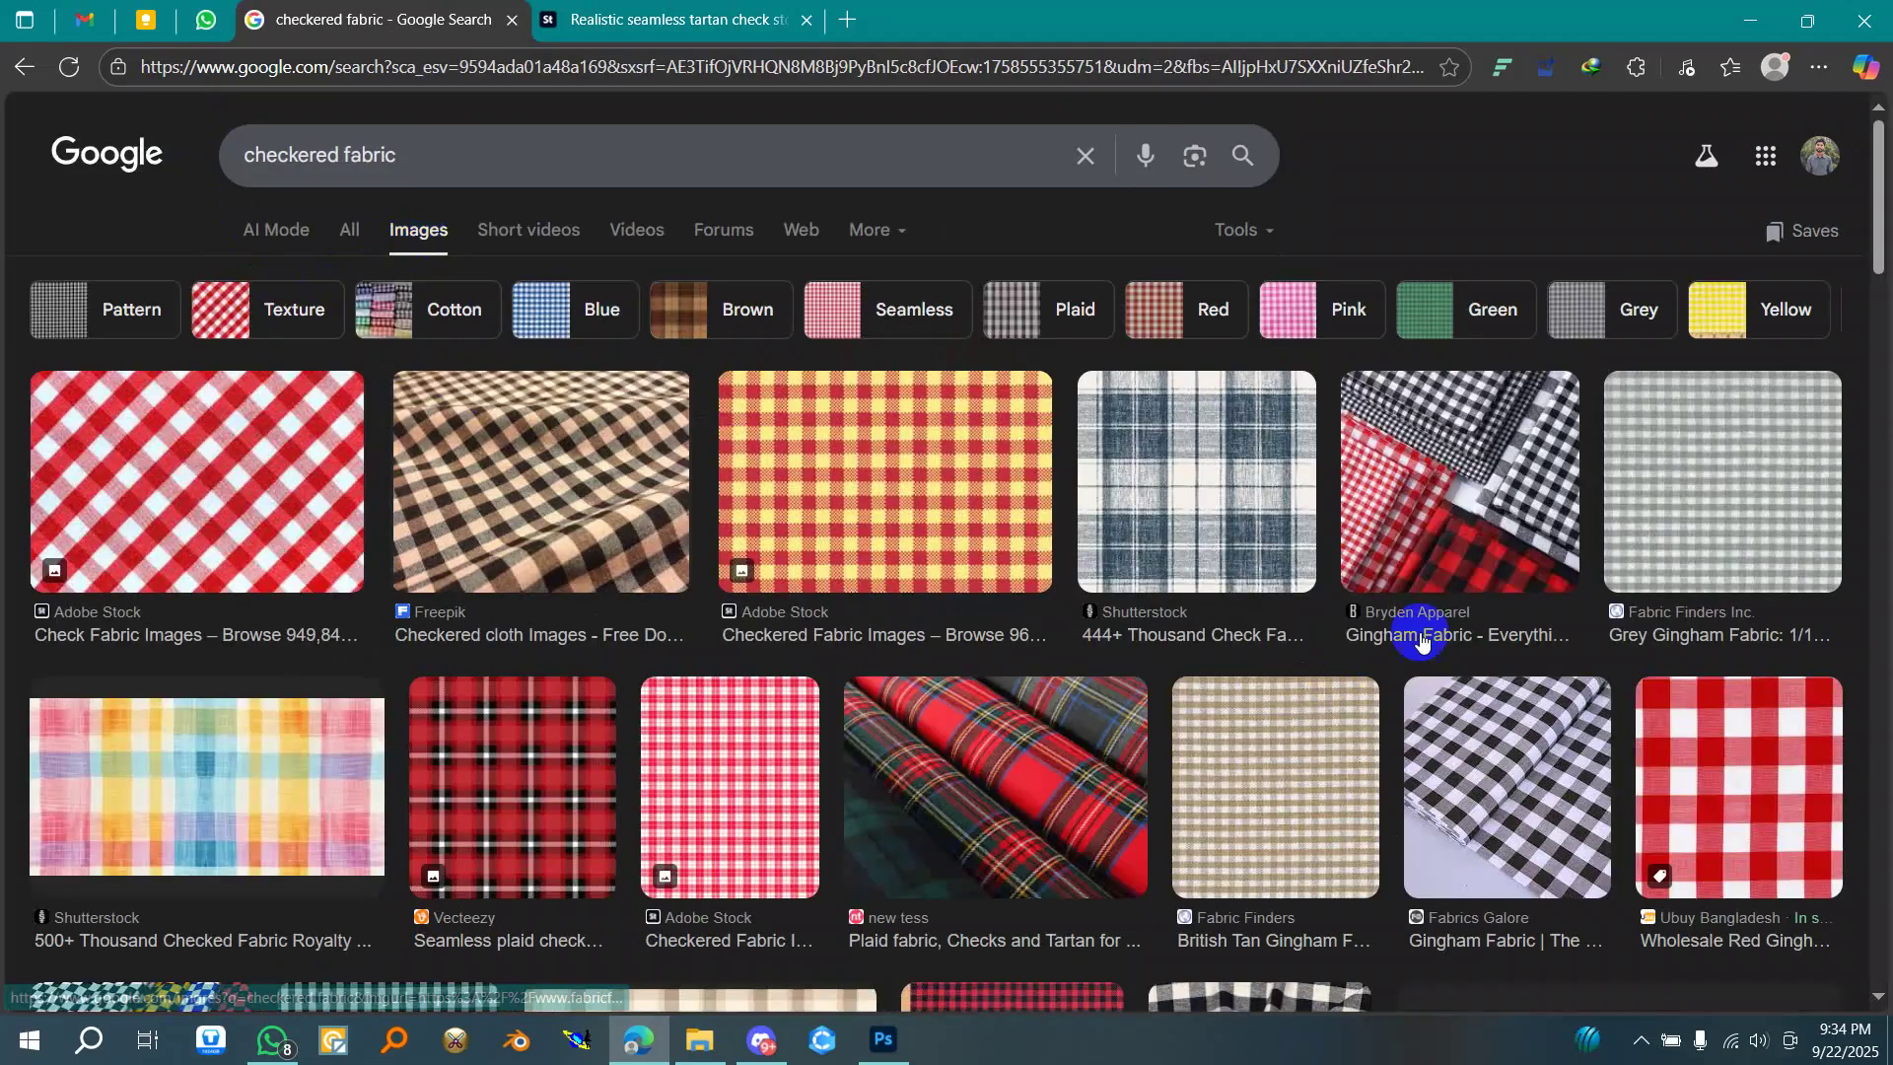
- Browse the checkered fabric images for usable patterns and open Amazon's pink gingham result in a new browser tab
scroll(1778, 513, down, 10)
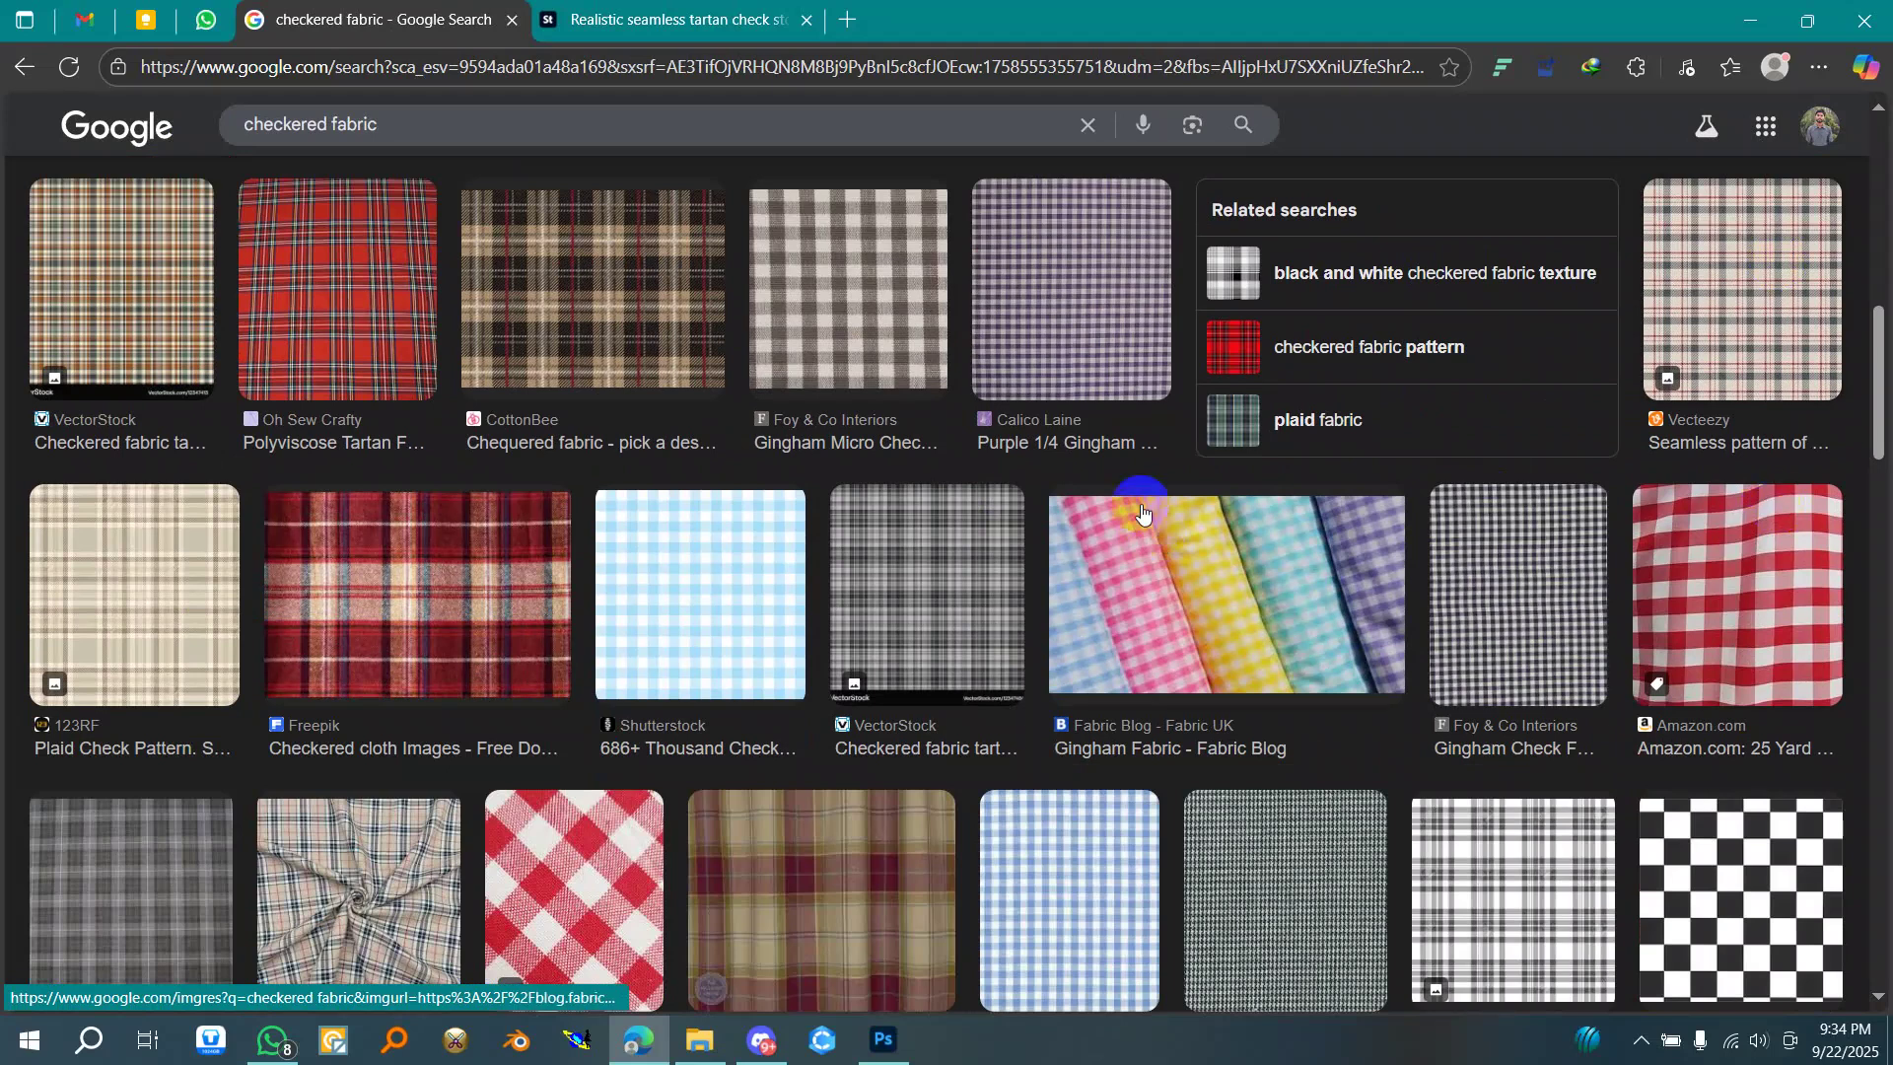
scroll(1141, 512, down, 3)
scroll(1141, 512, up, 6)
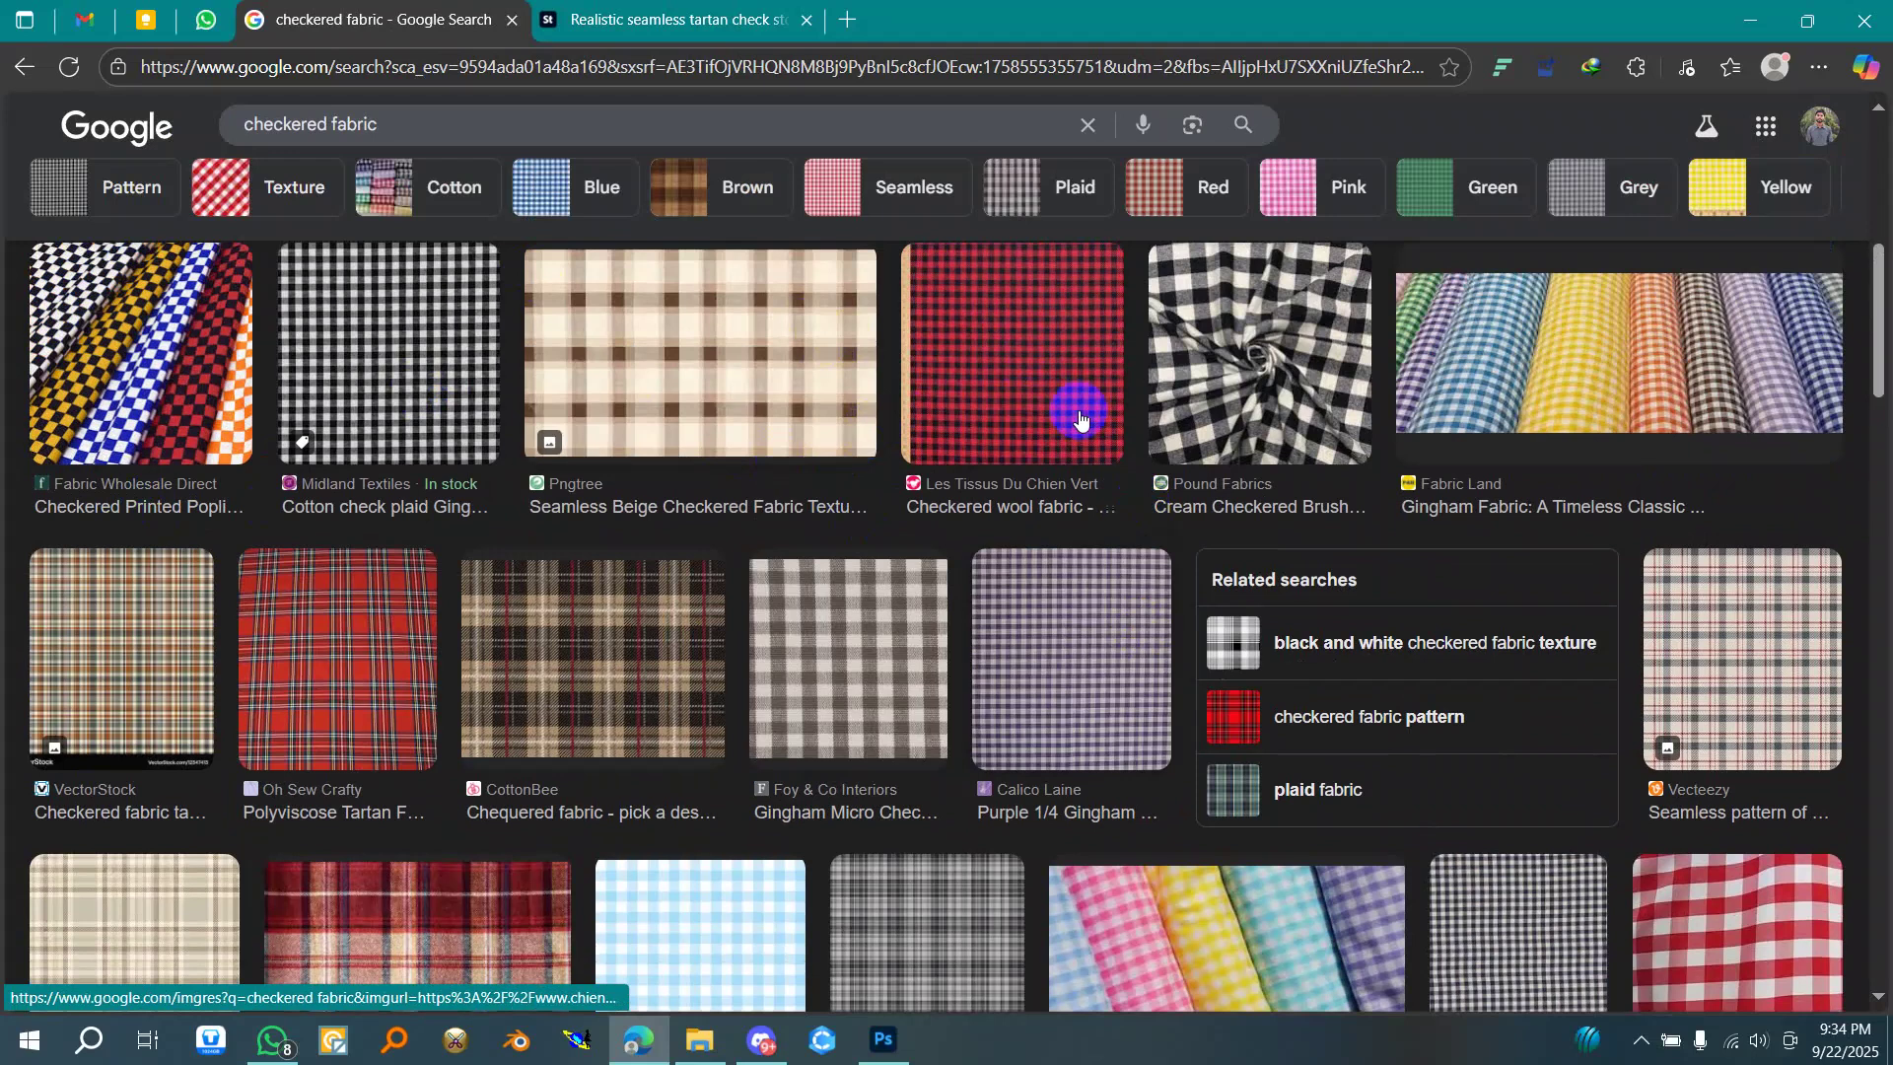
scroll(765, 511, down, 5)
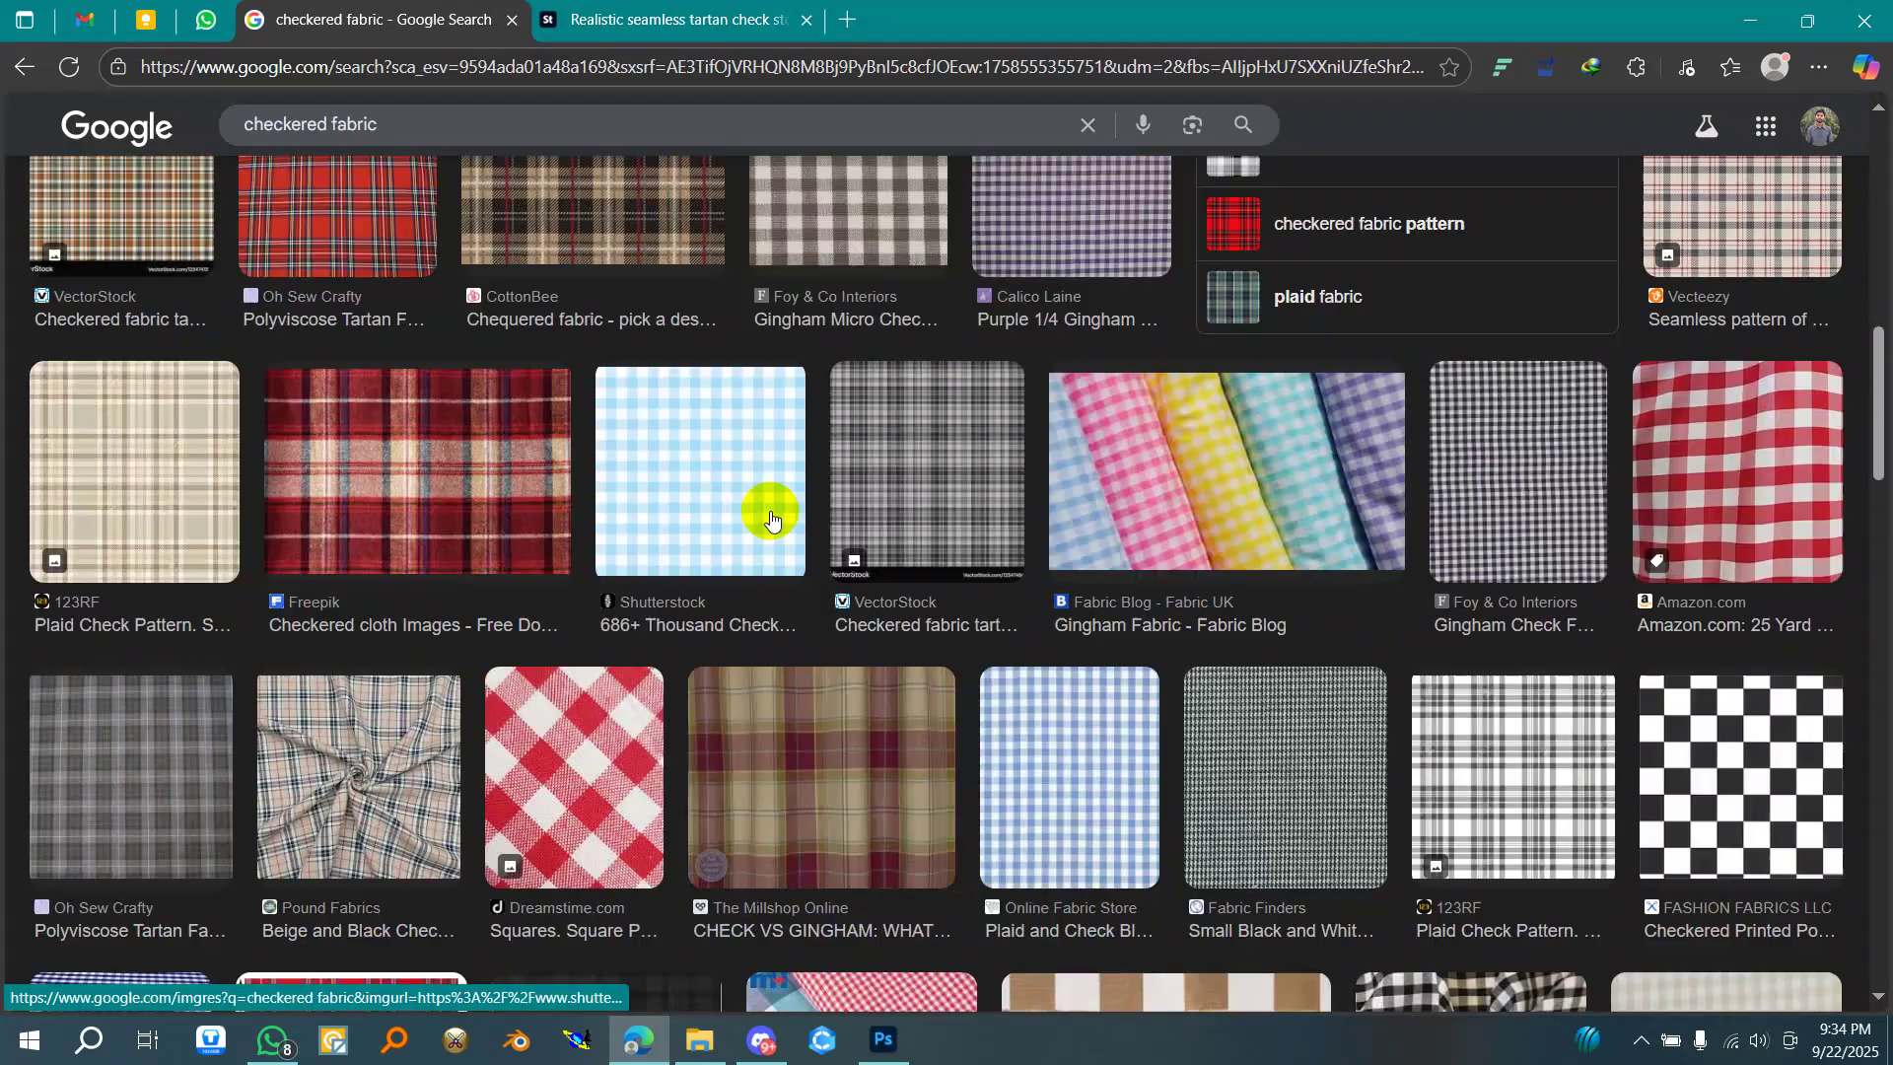
scroll(771, 517, up, 4)
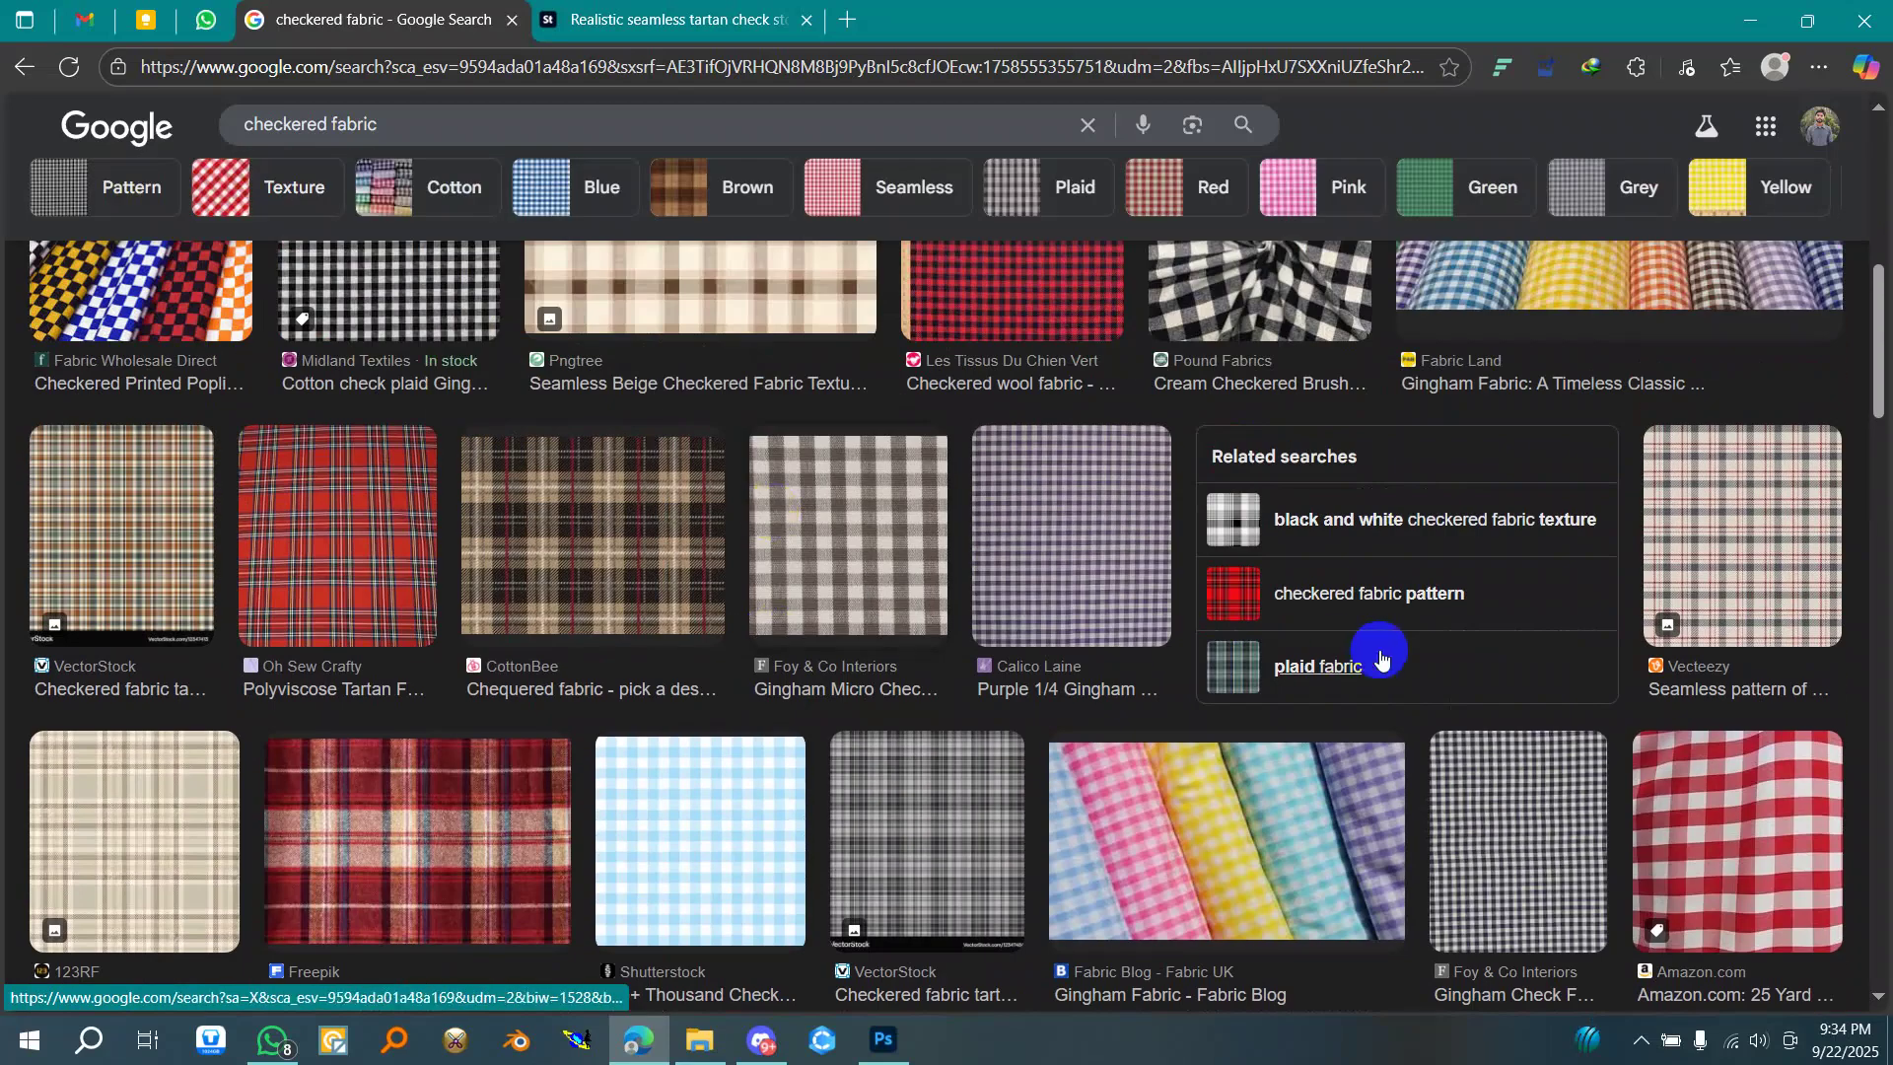
scroll(1316, 646, down, 15)
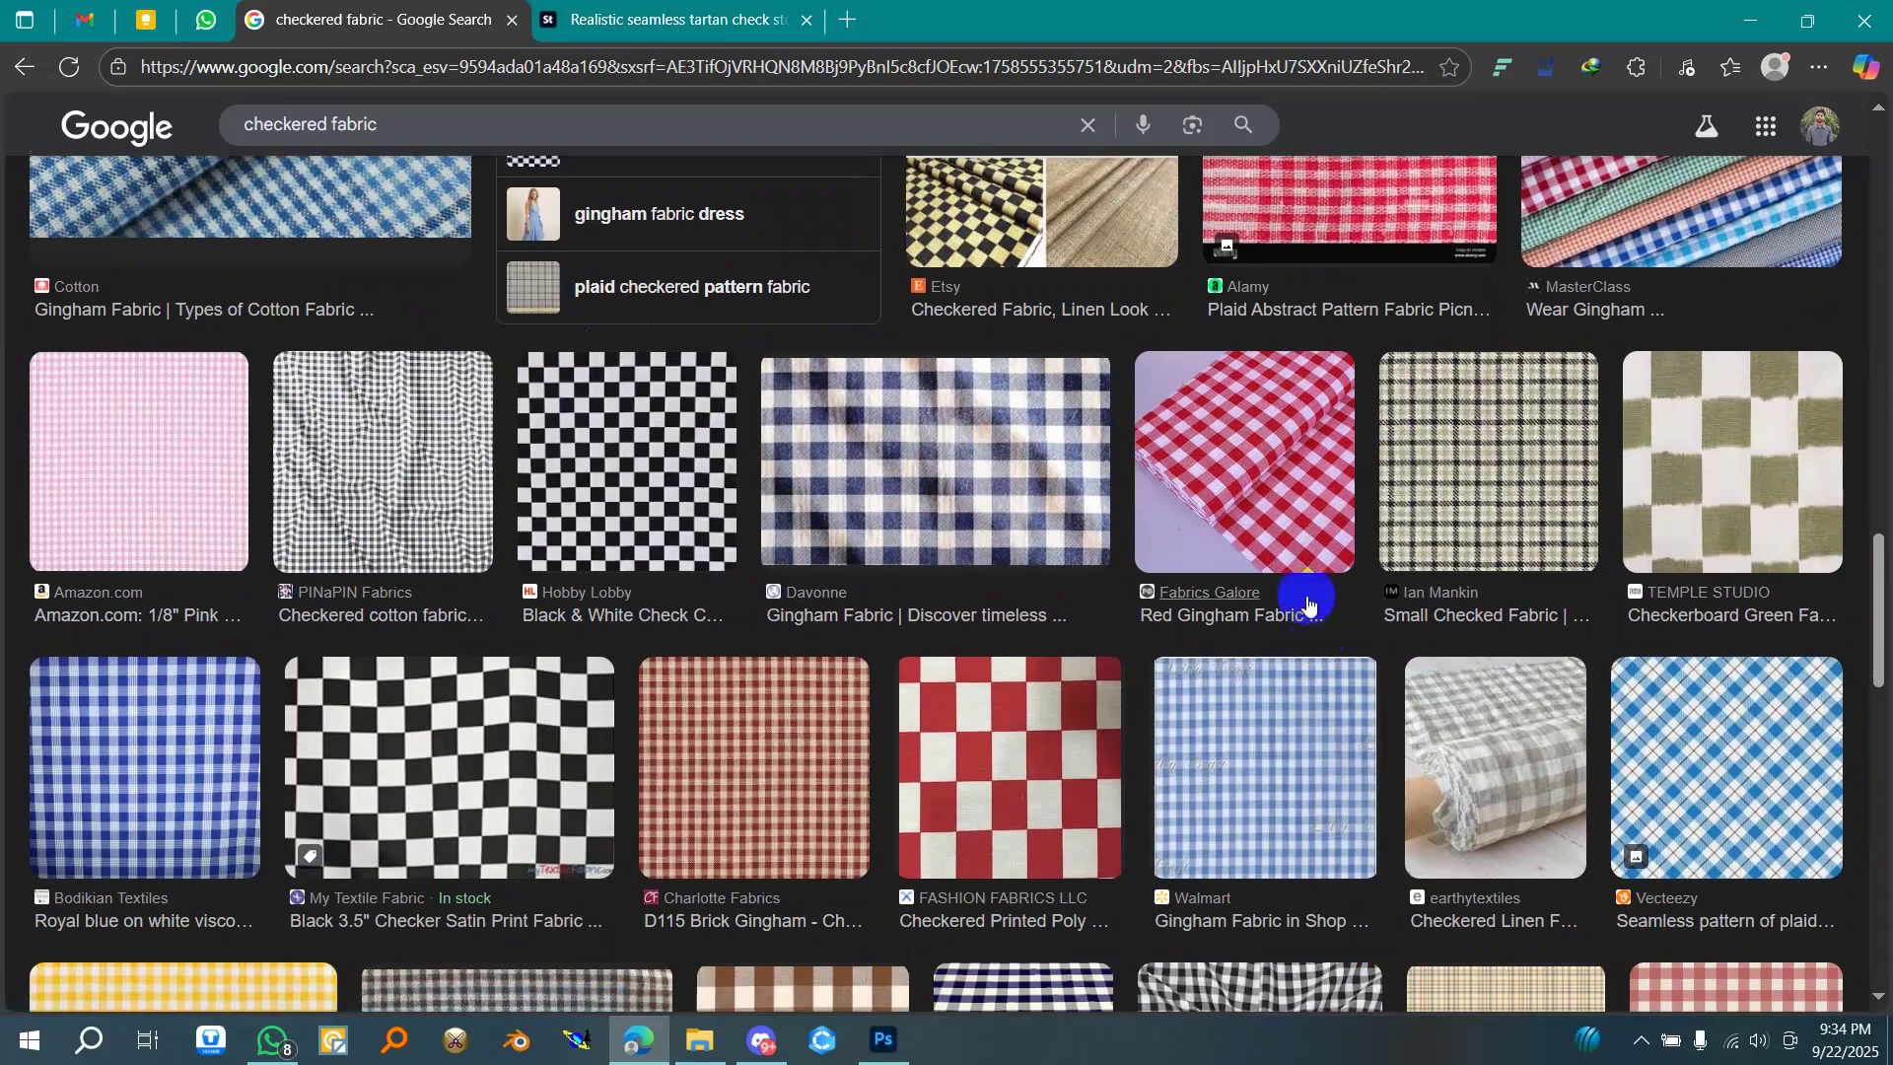
scroll(1306, 571, up, 1)
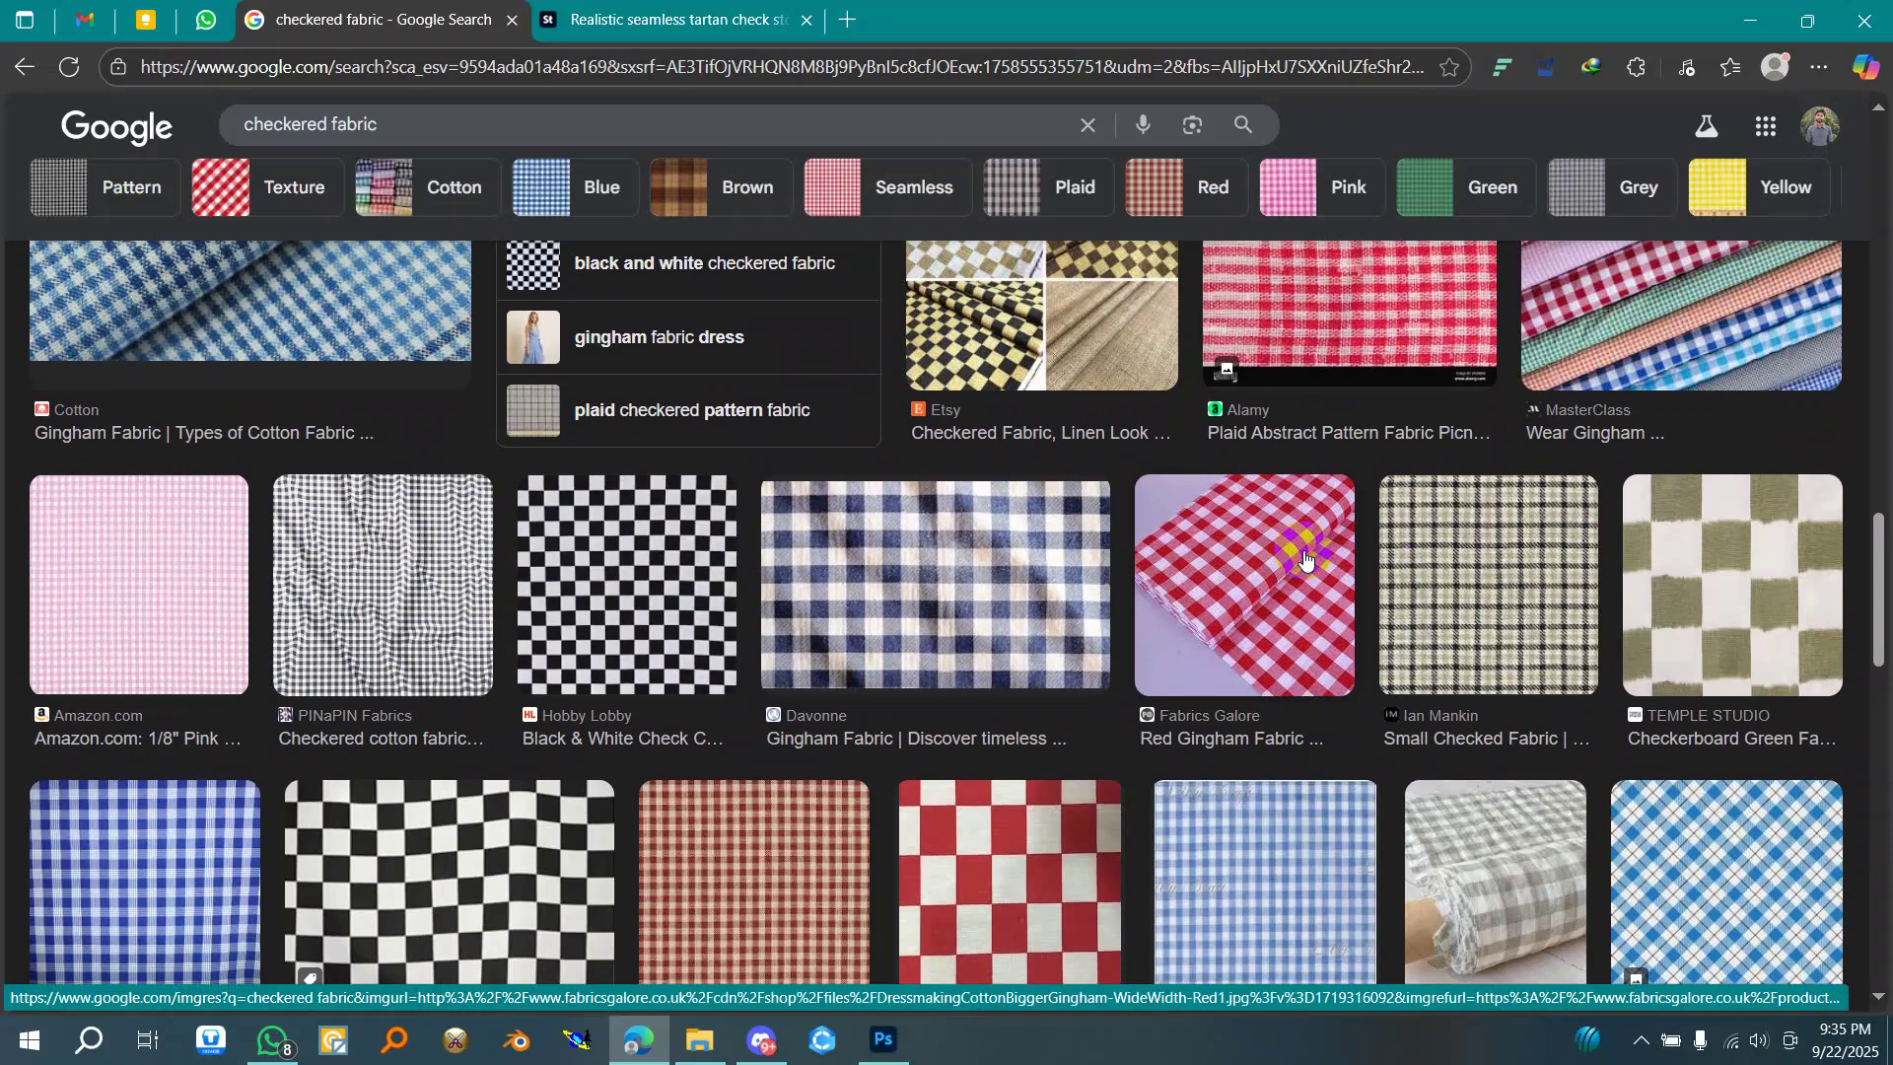
scroll(1307, 560, down, 2)
scroll(1306, 560, up, 2)
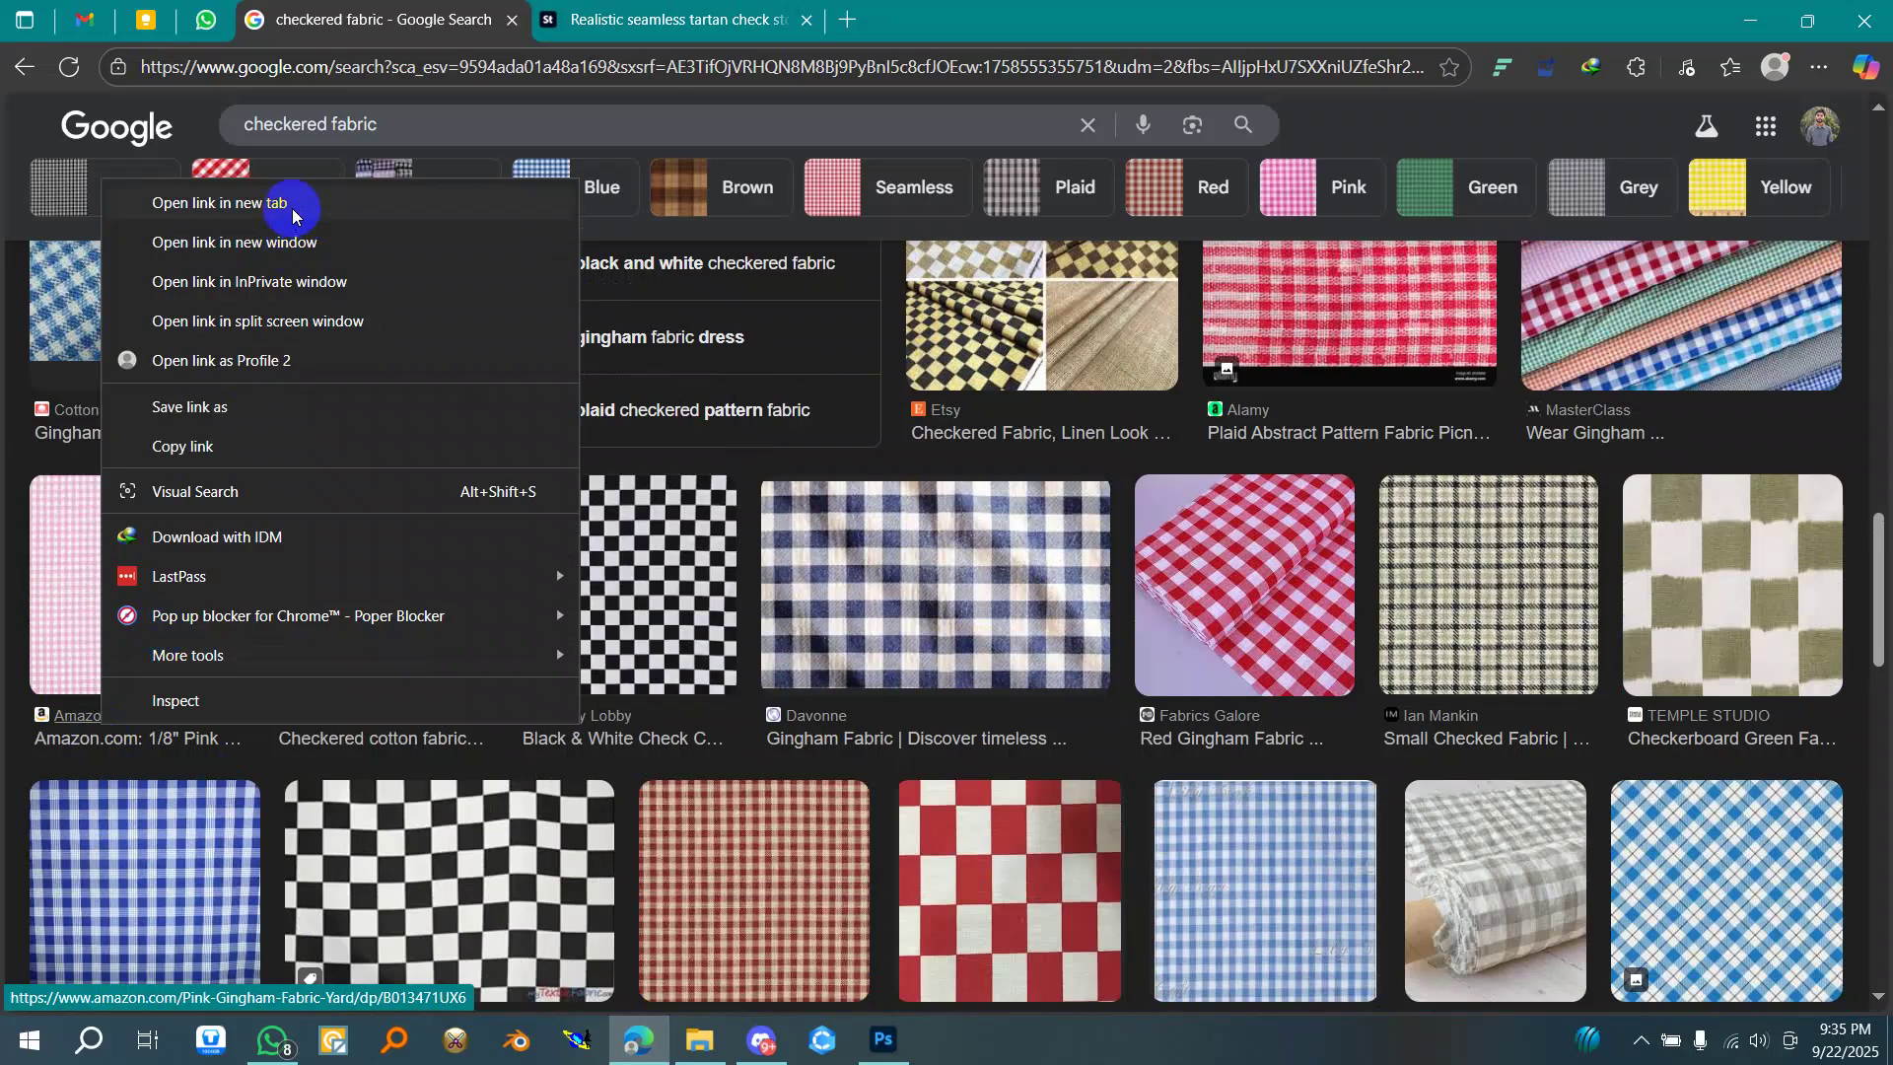
click(222, 202)
- Open Schumacher's brown and cream check image in a new browser tab and visit its source article
scroll(741, 647, down, 1)
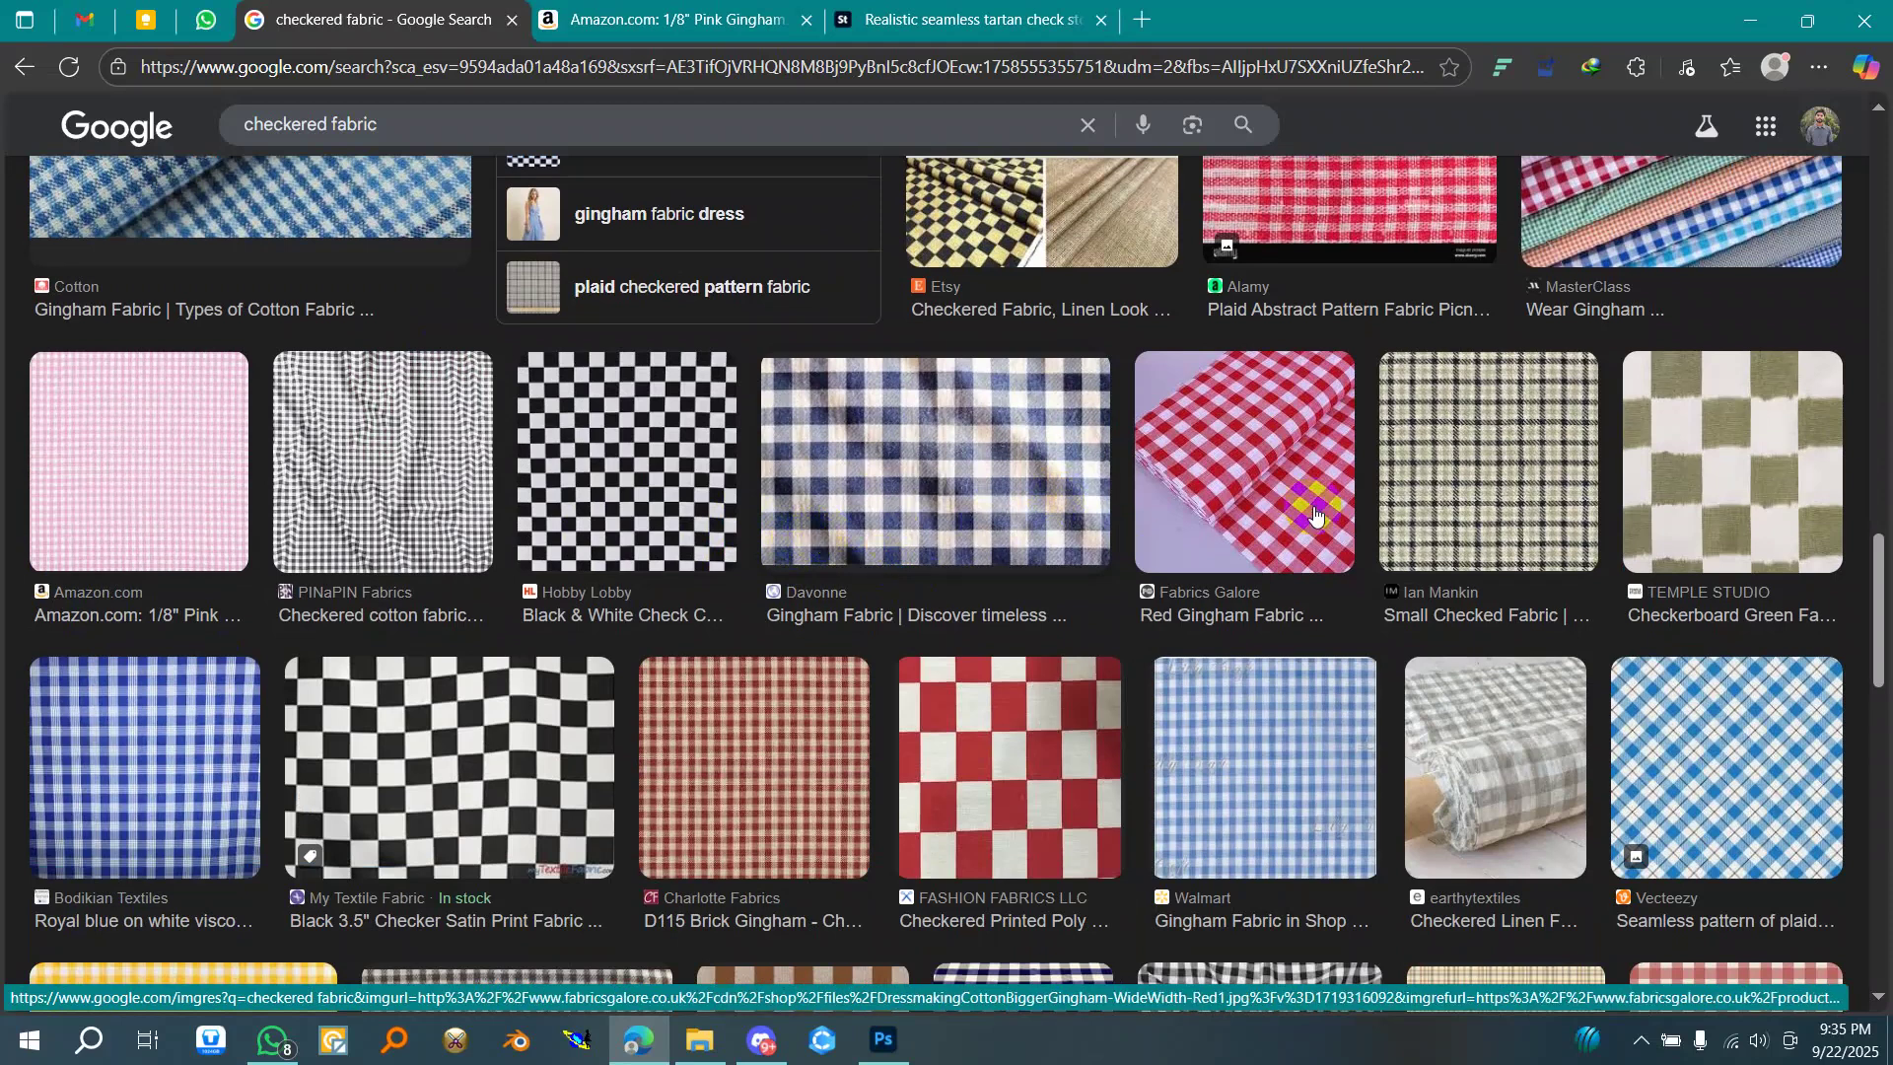
scroll(1420, 498, down, 3)
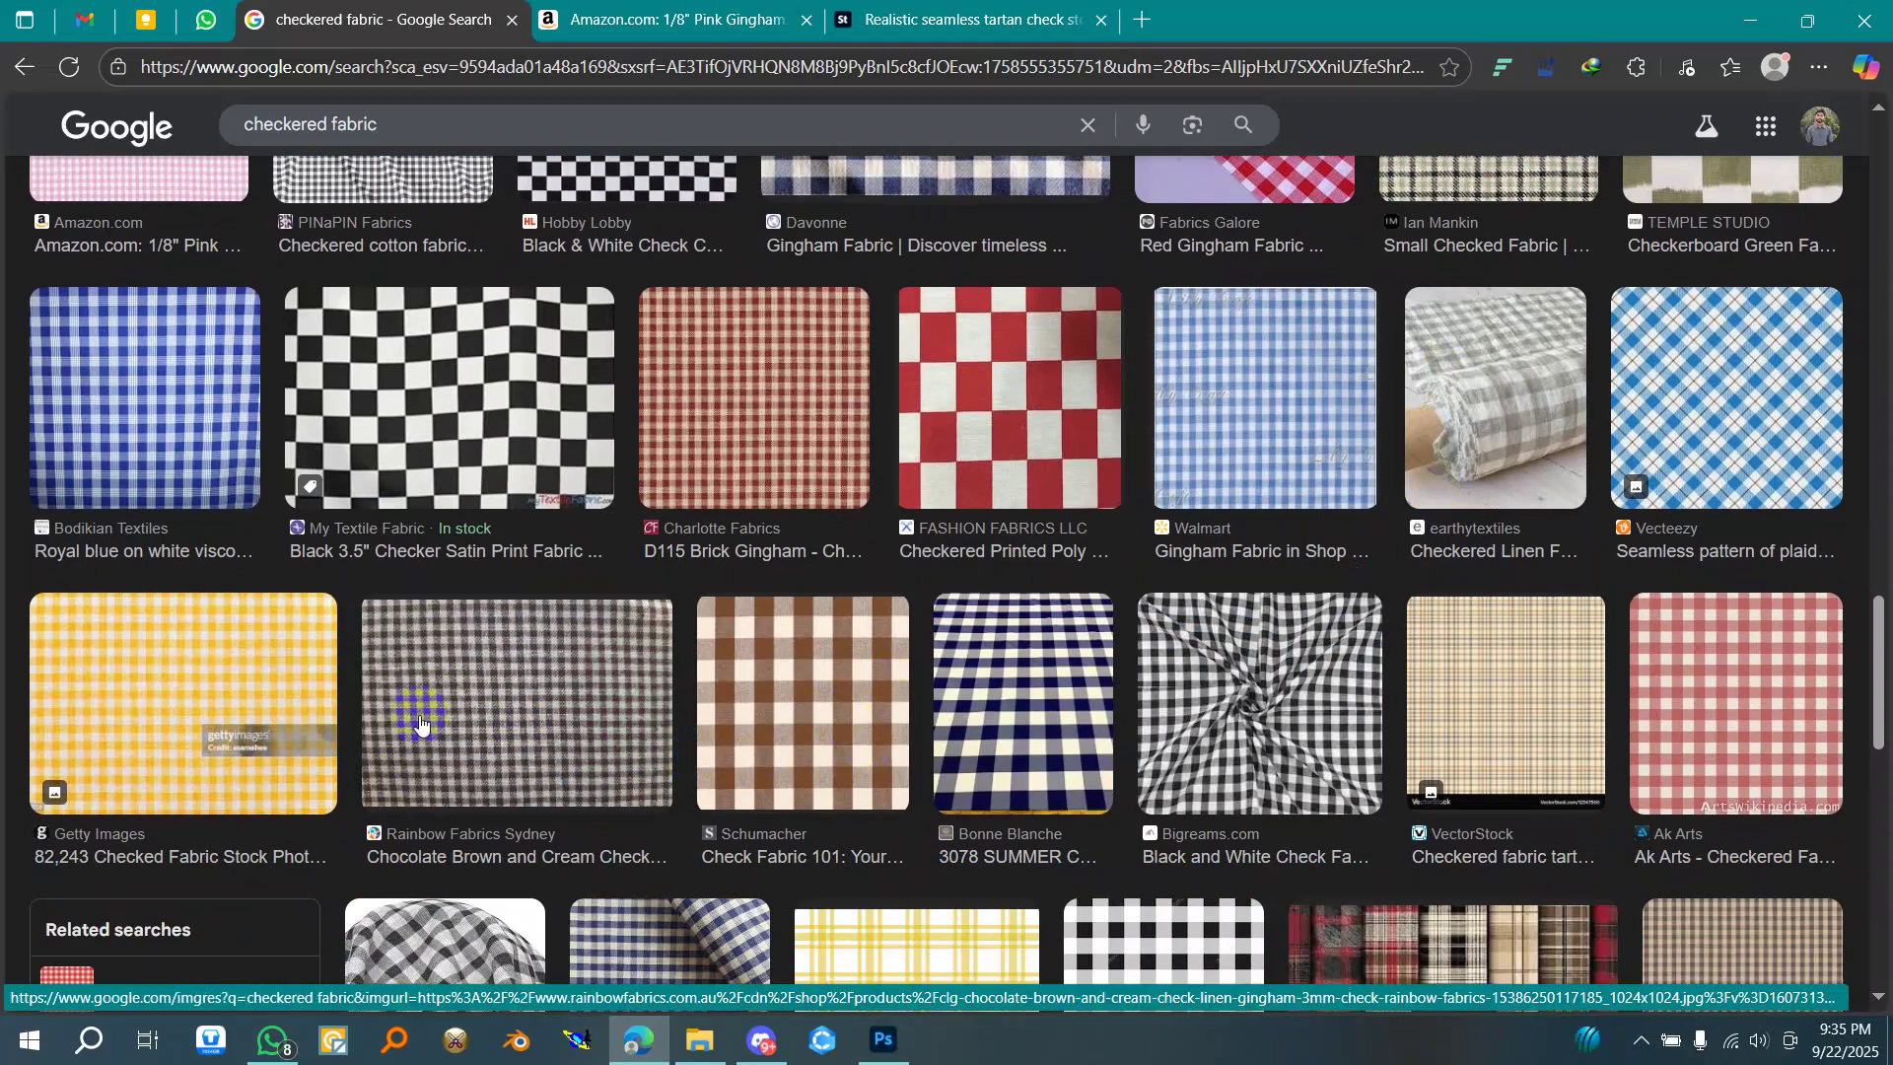
right_click(767, 690)
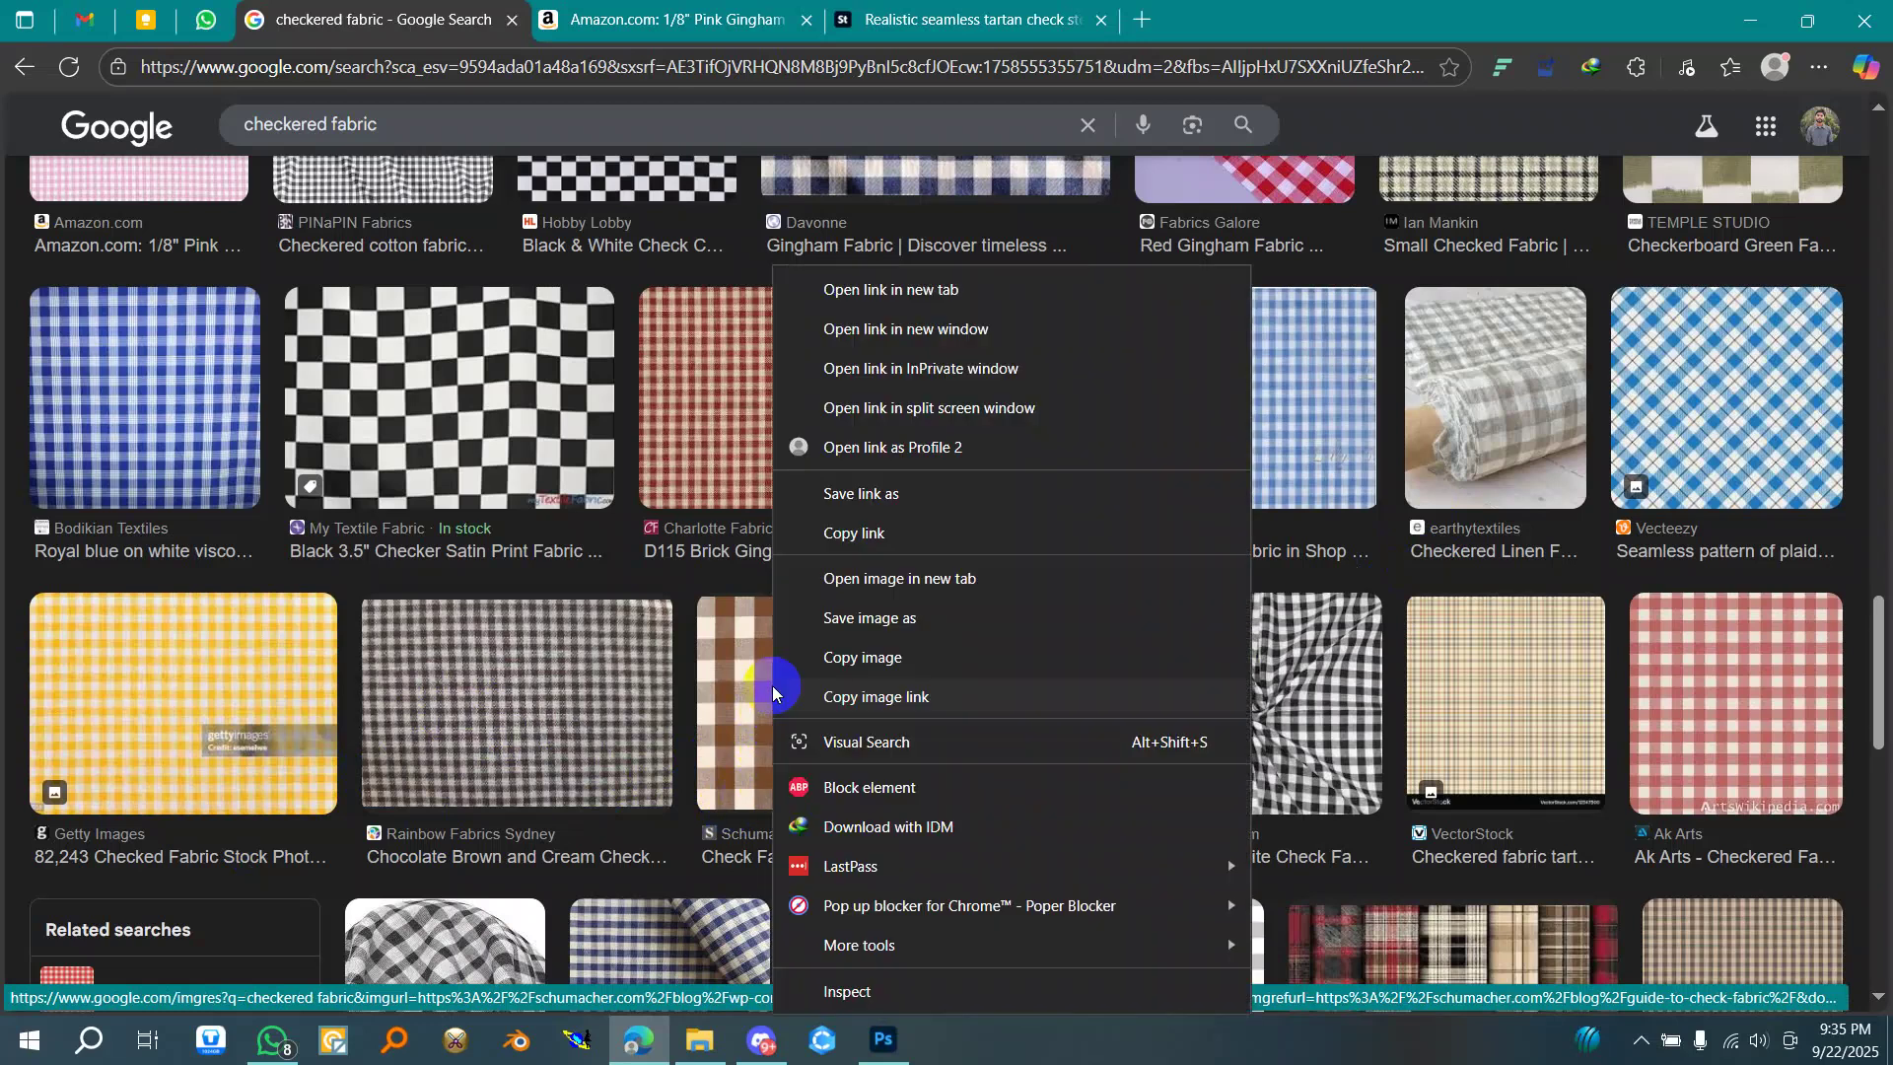
click(891, 290)
click(907, 32)
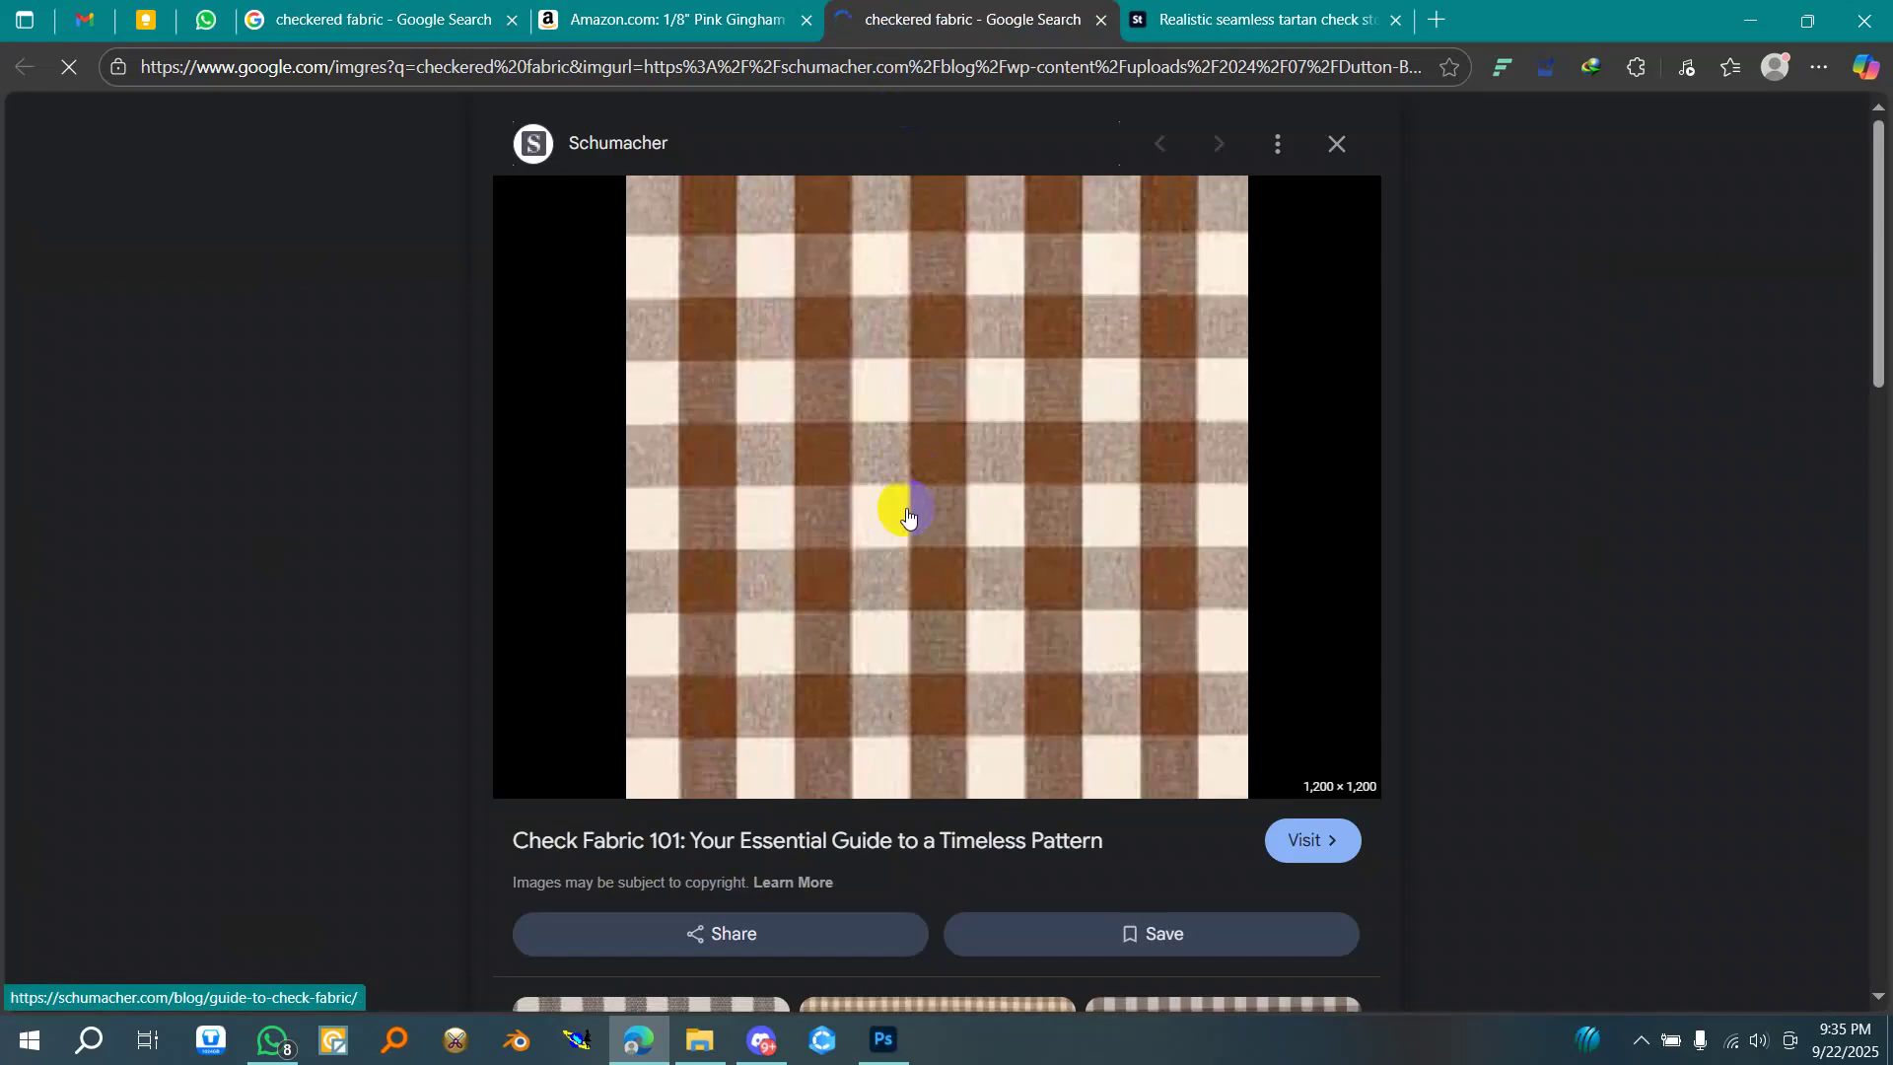
click(1297, 837)
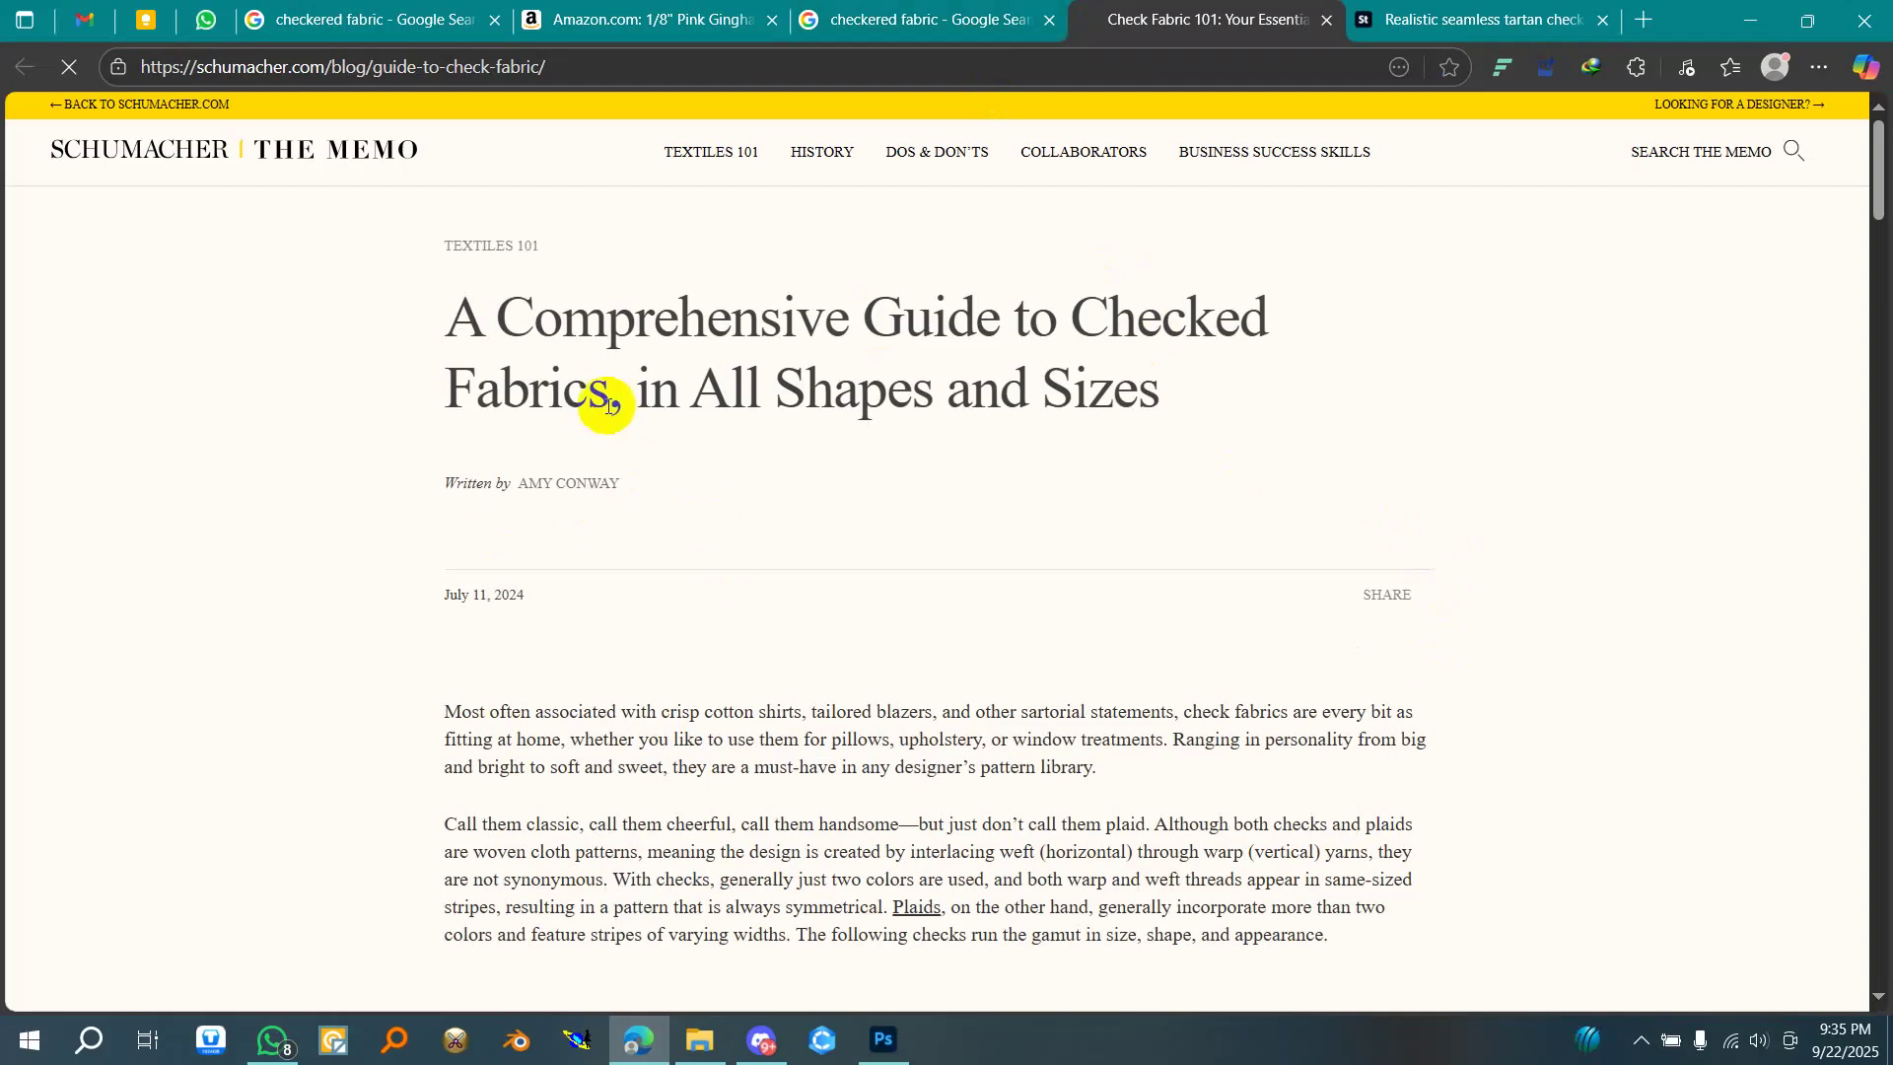
- Look through the Schumacher guide to checked fabrics for suitable swatches, returning to the fabrics in the Buffalo section
scroll(867, 380, down, 3)
scroll(880, 373, down, 12)
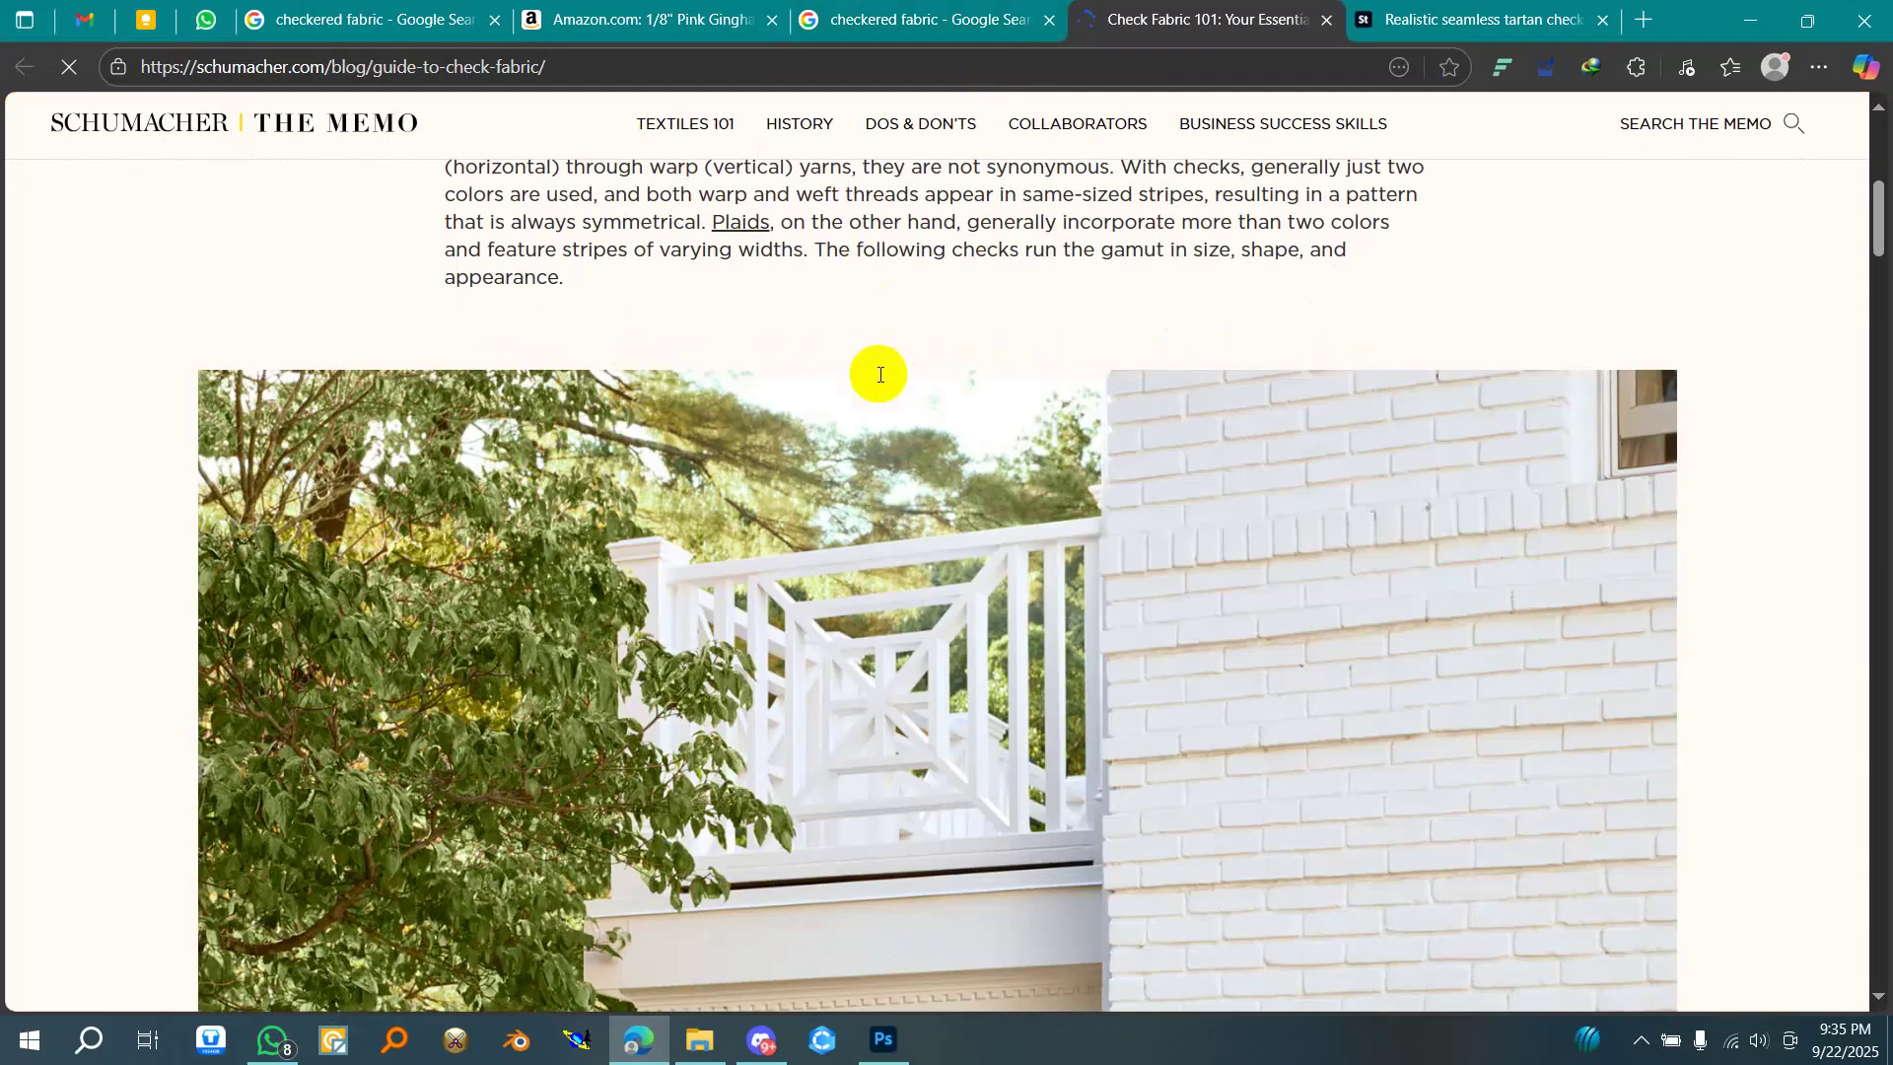
scroll(907, 422, down, 8)
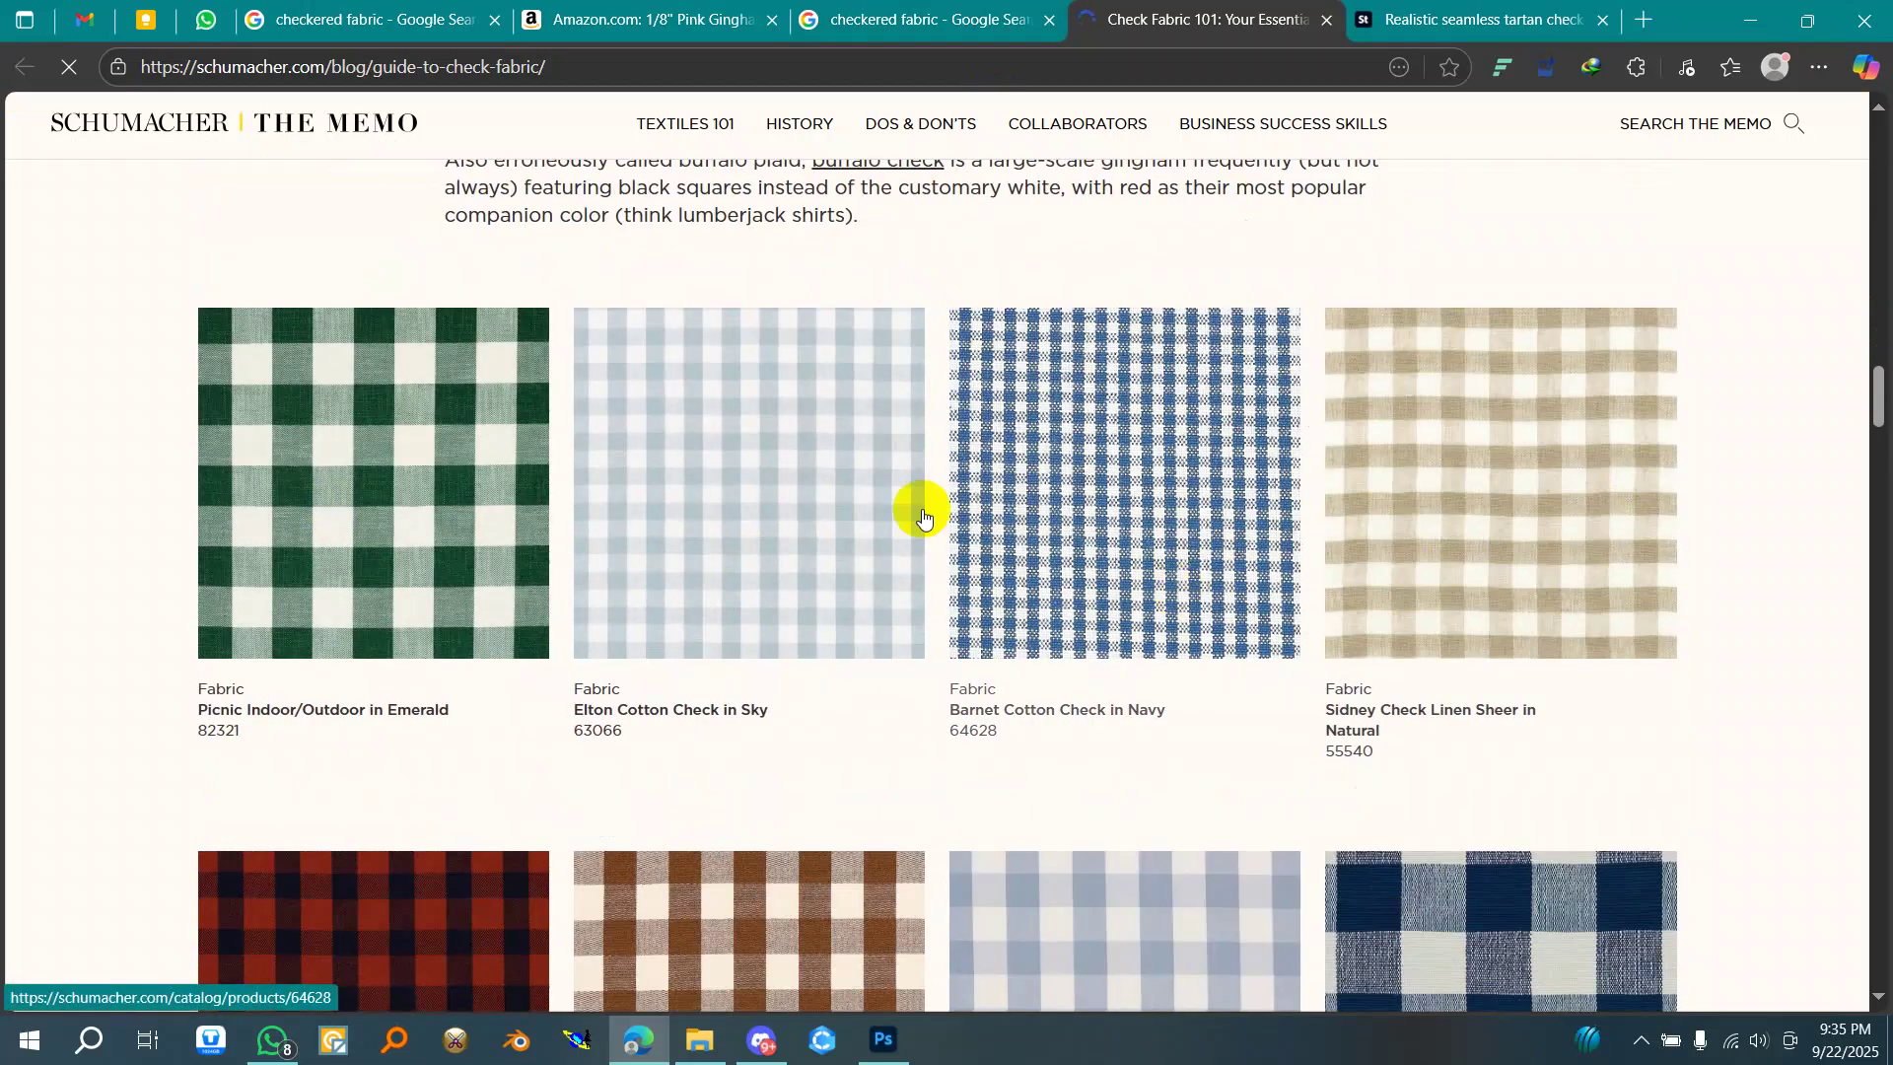
scroll(917, 507, down, 4)
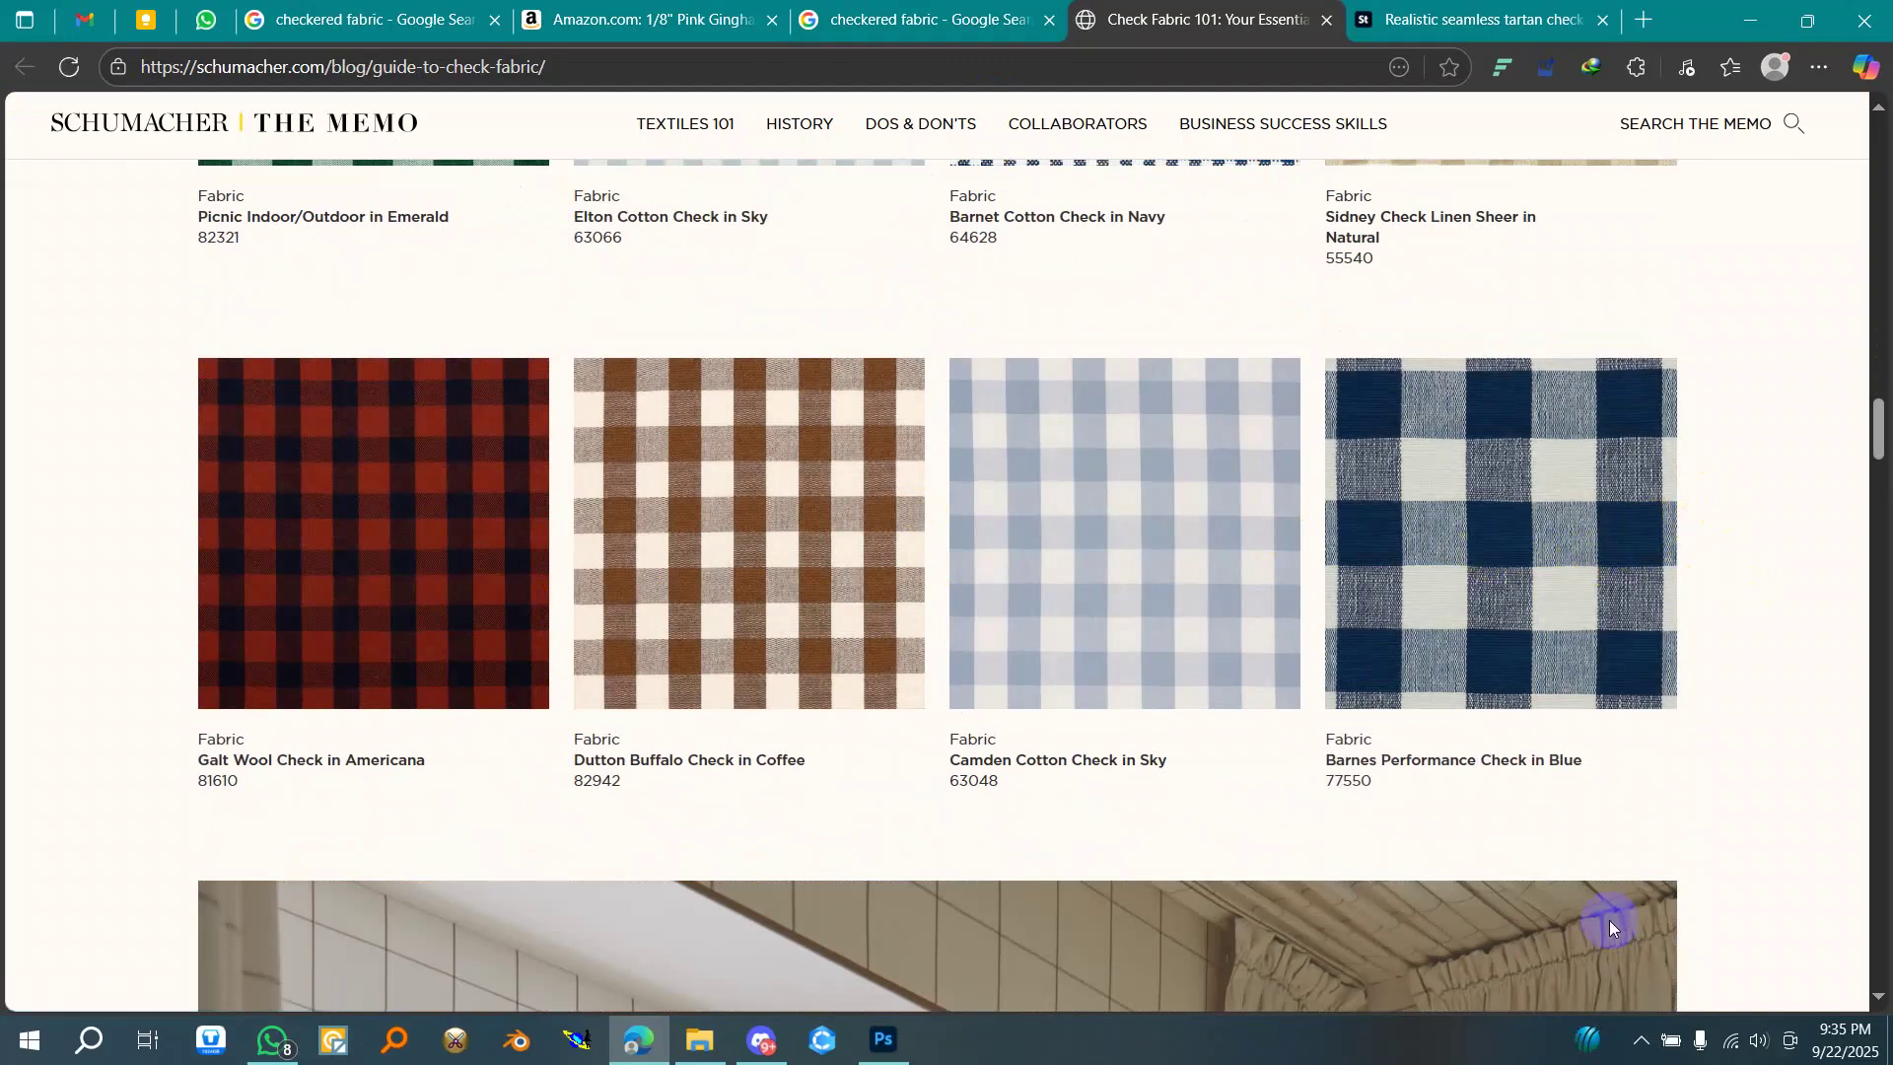
scroll(1609, 920, down, 20)
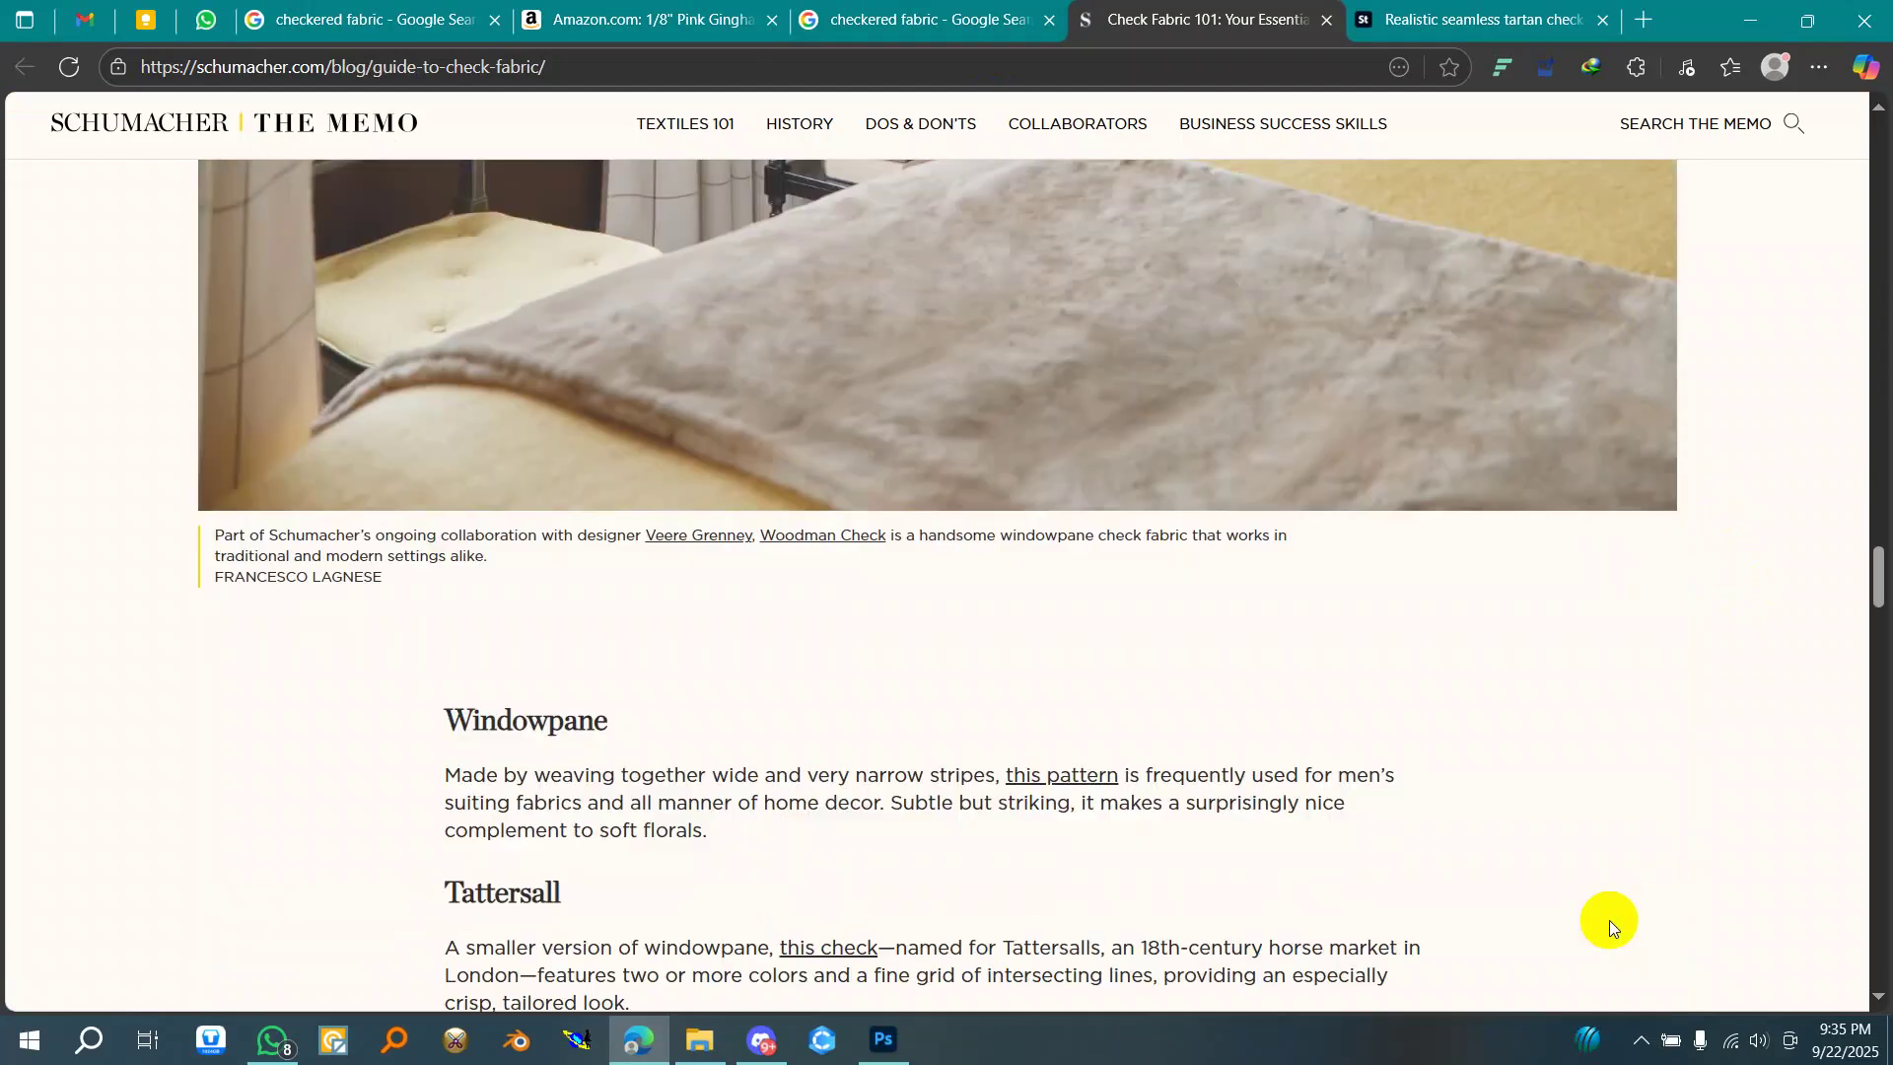
scroll(1609, 920, down, 6)
scroll(1609, 920, up, 20)
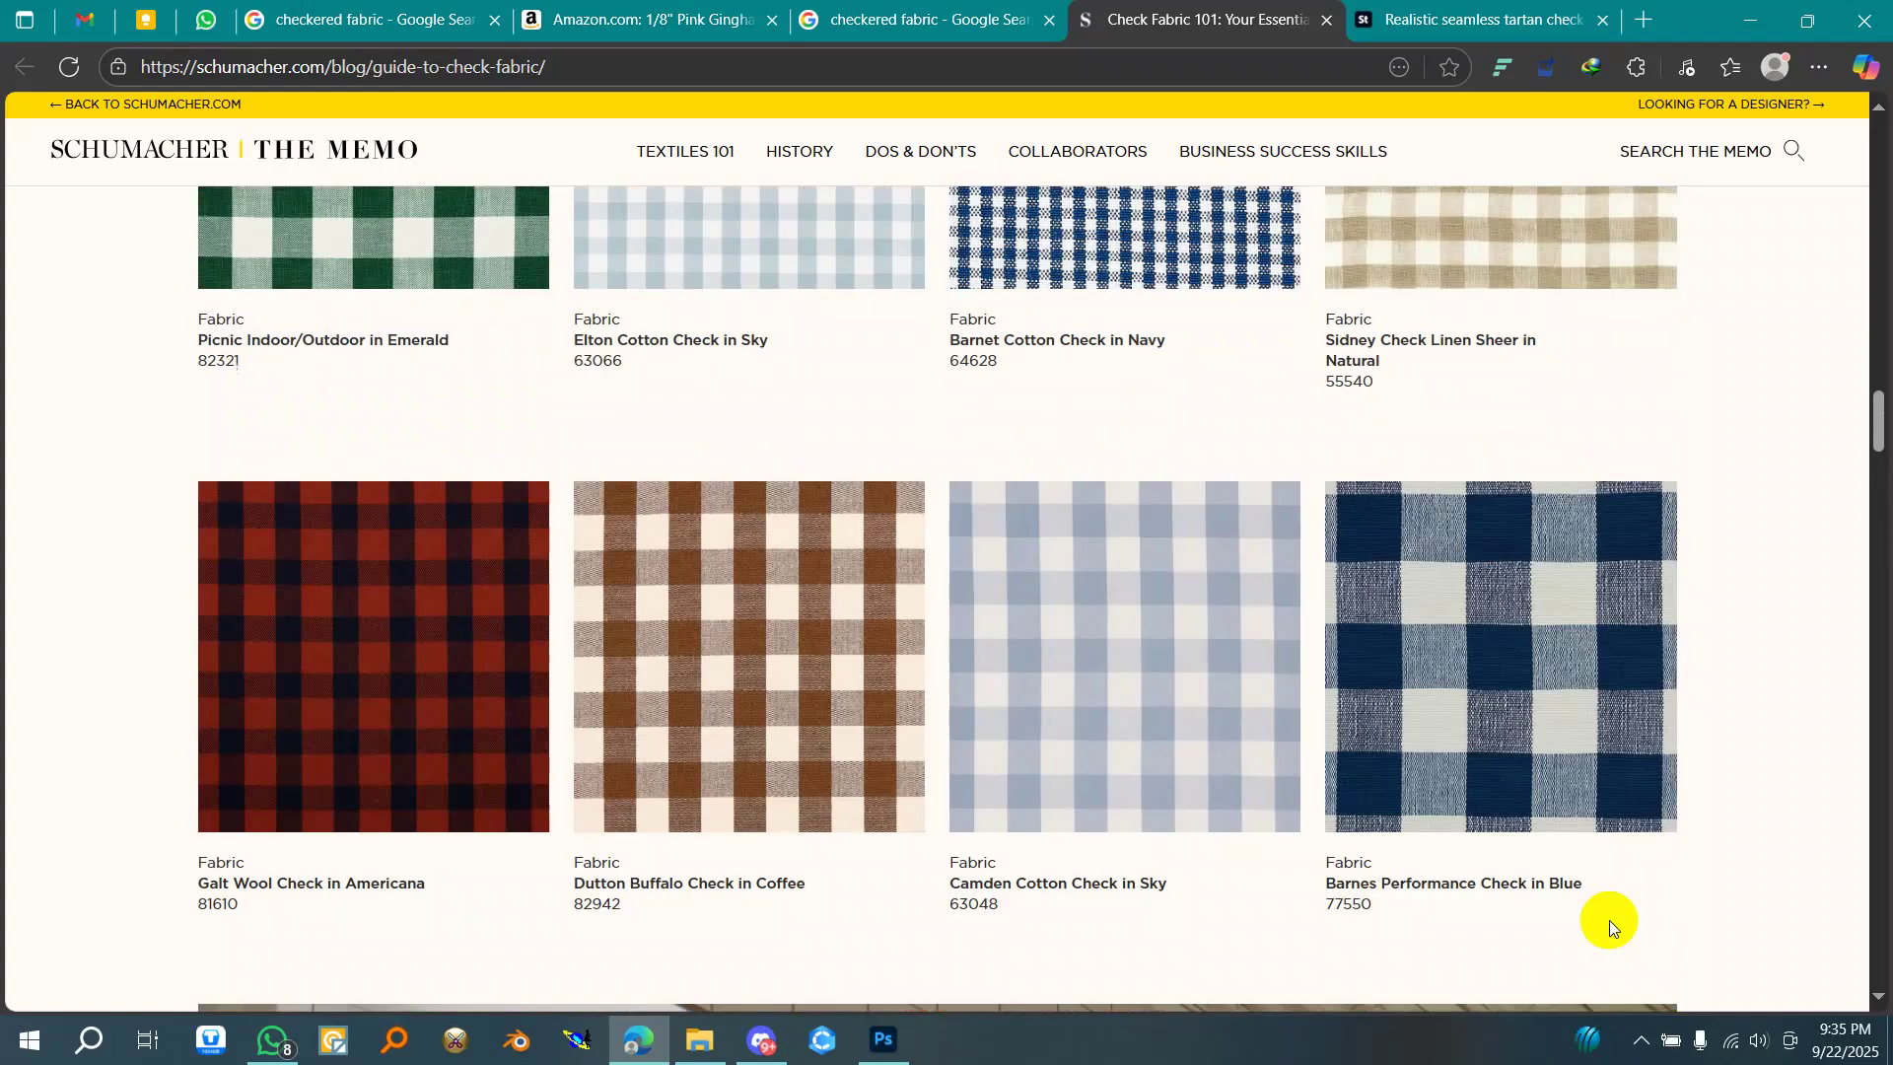
scroll(1609, 925, up, 7)
scroll(1609, 925, down, 9)
scroll(1609, 925, up, 4)
scroll(1609, 929, up, 3)
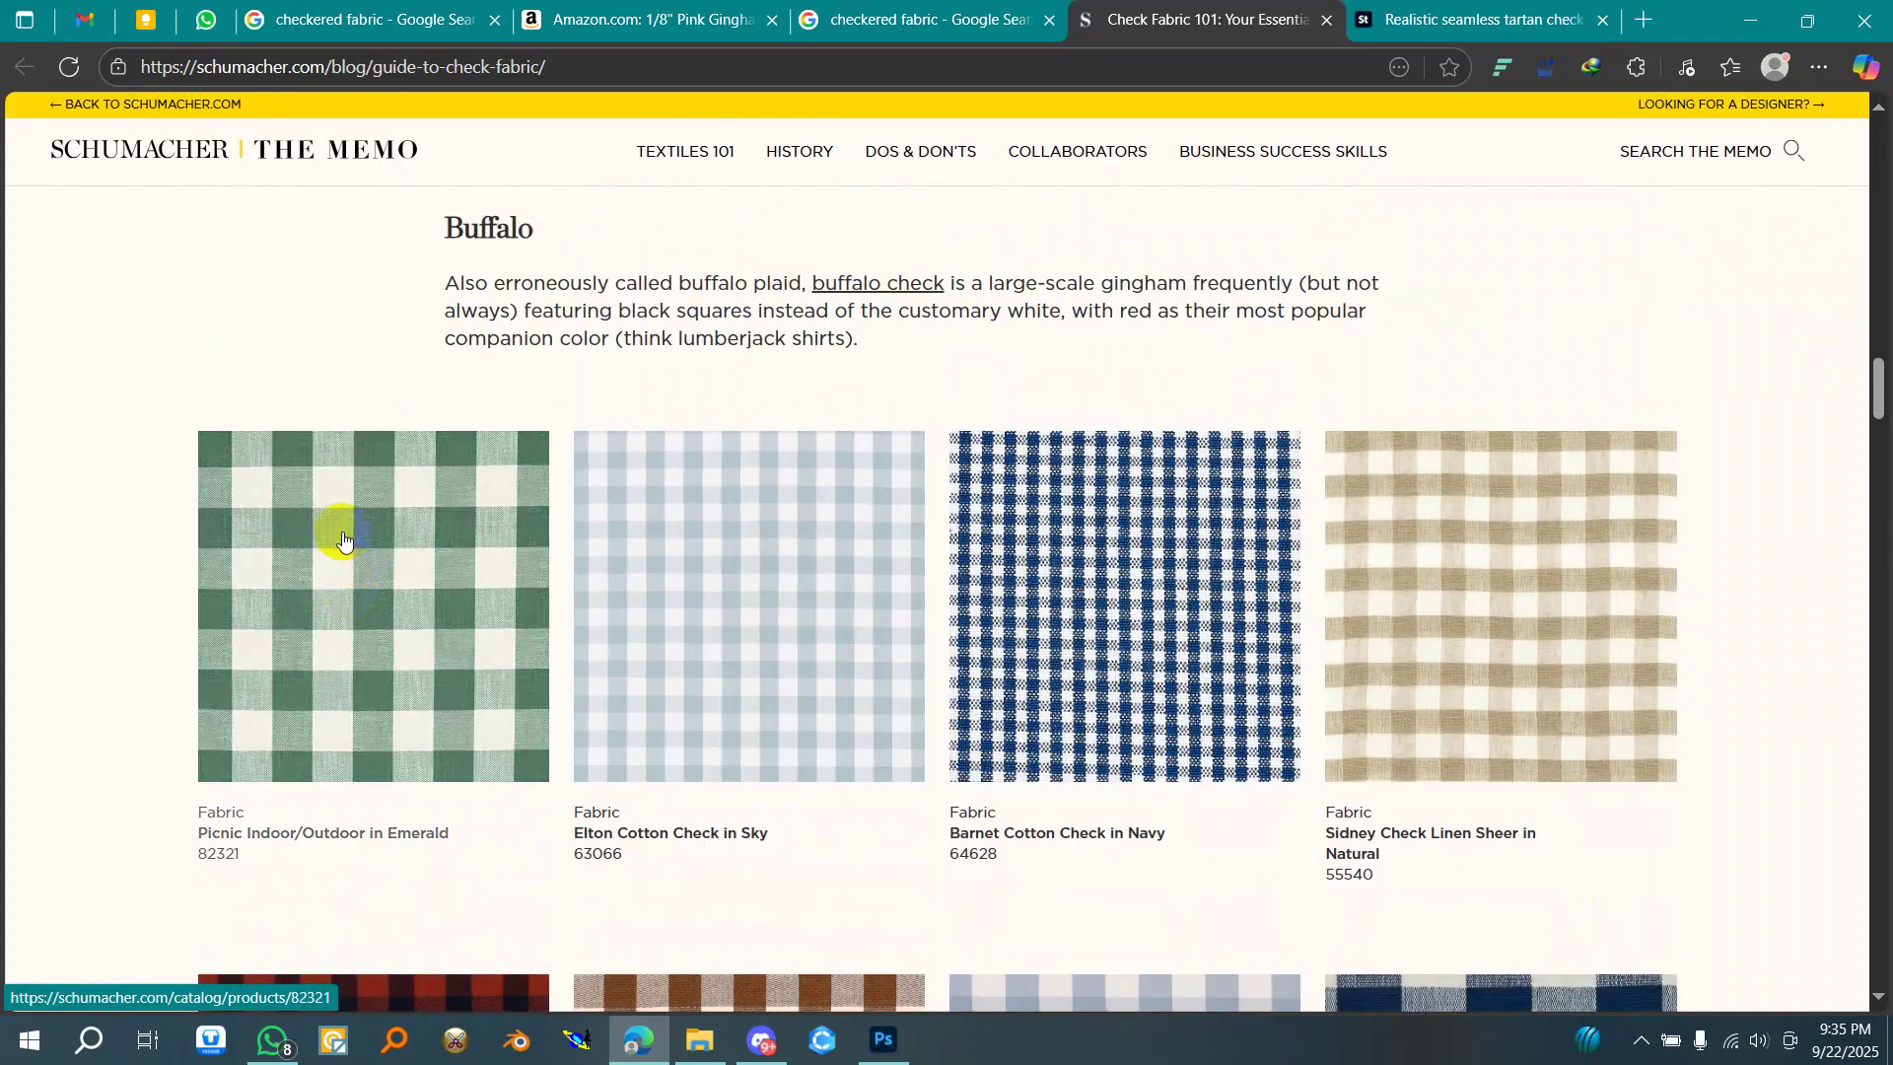
- Open the Picnic Indoor/Outdoor in Emerald product in a new browser tab, accept all tracking, and display its close-up weave image
right_click(343, 540)
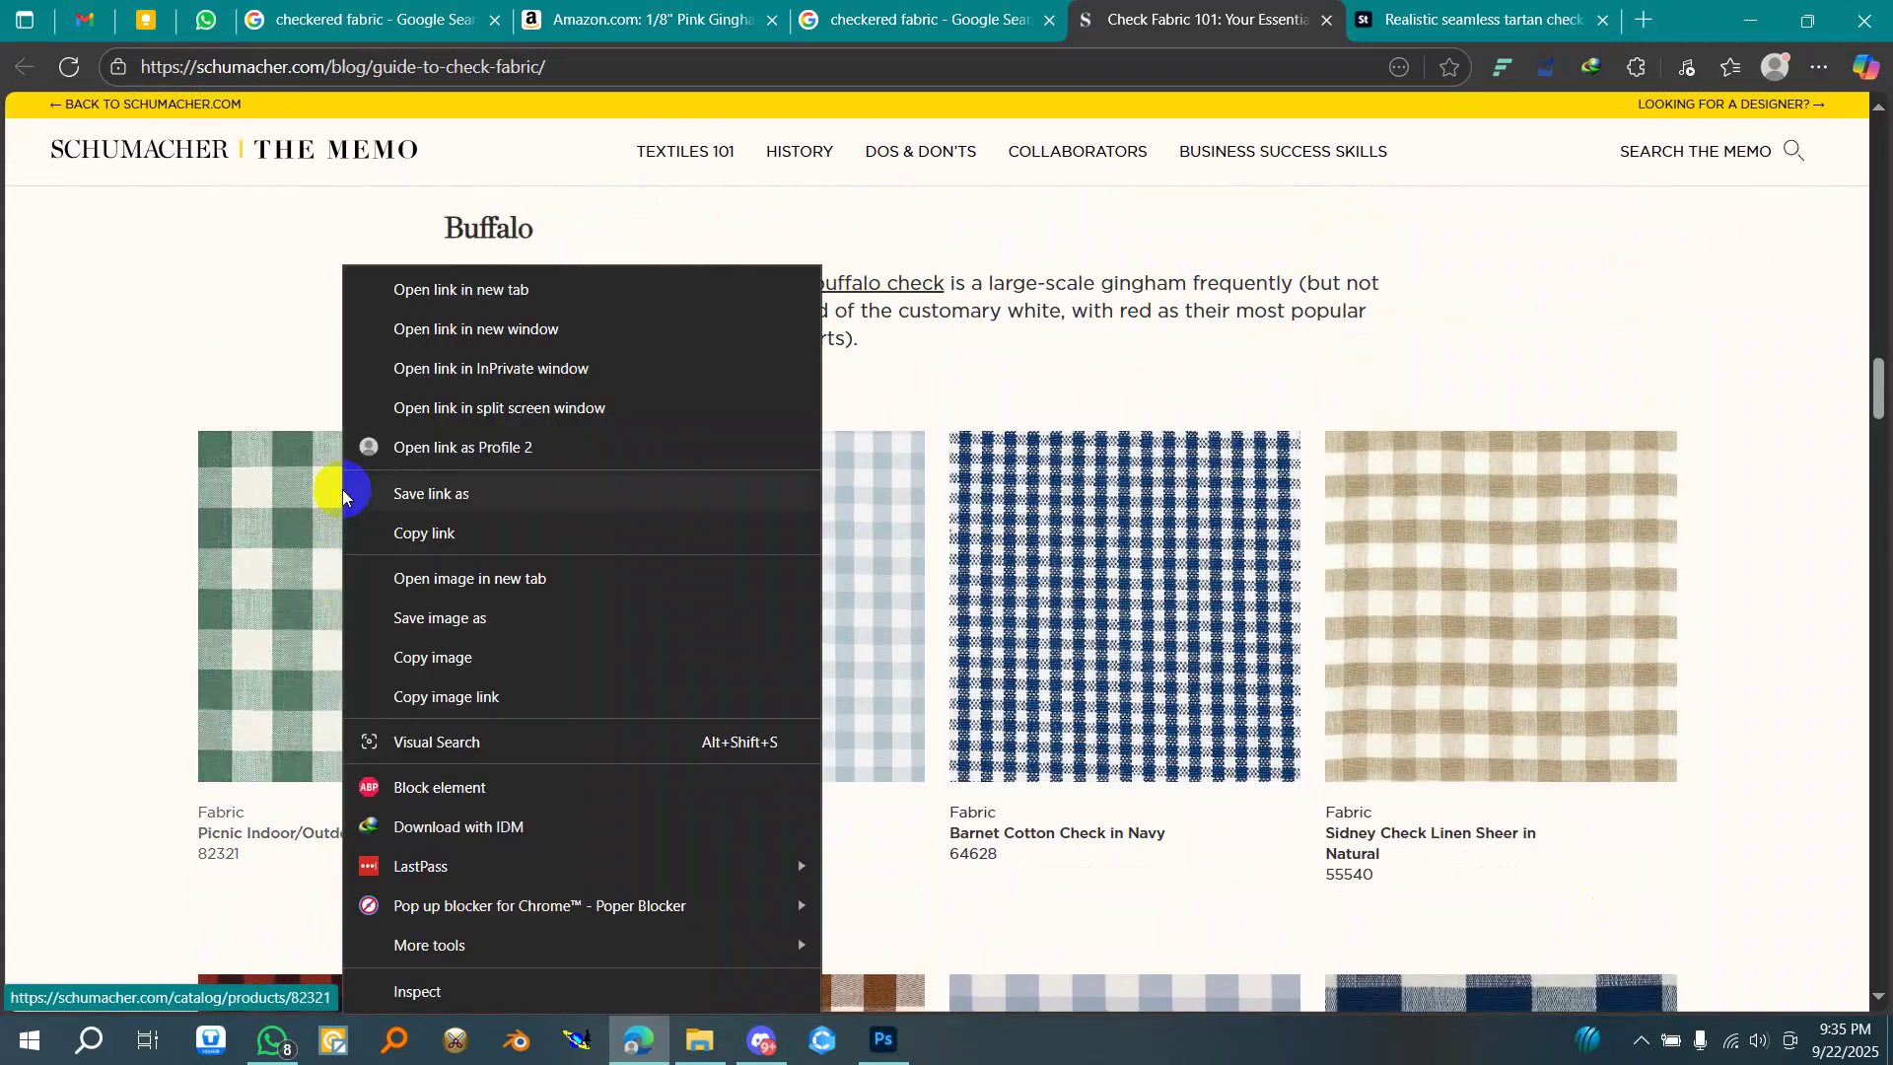
click(492, 295)
click(1246, 39)
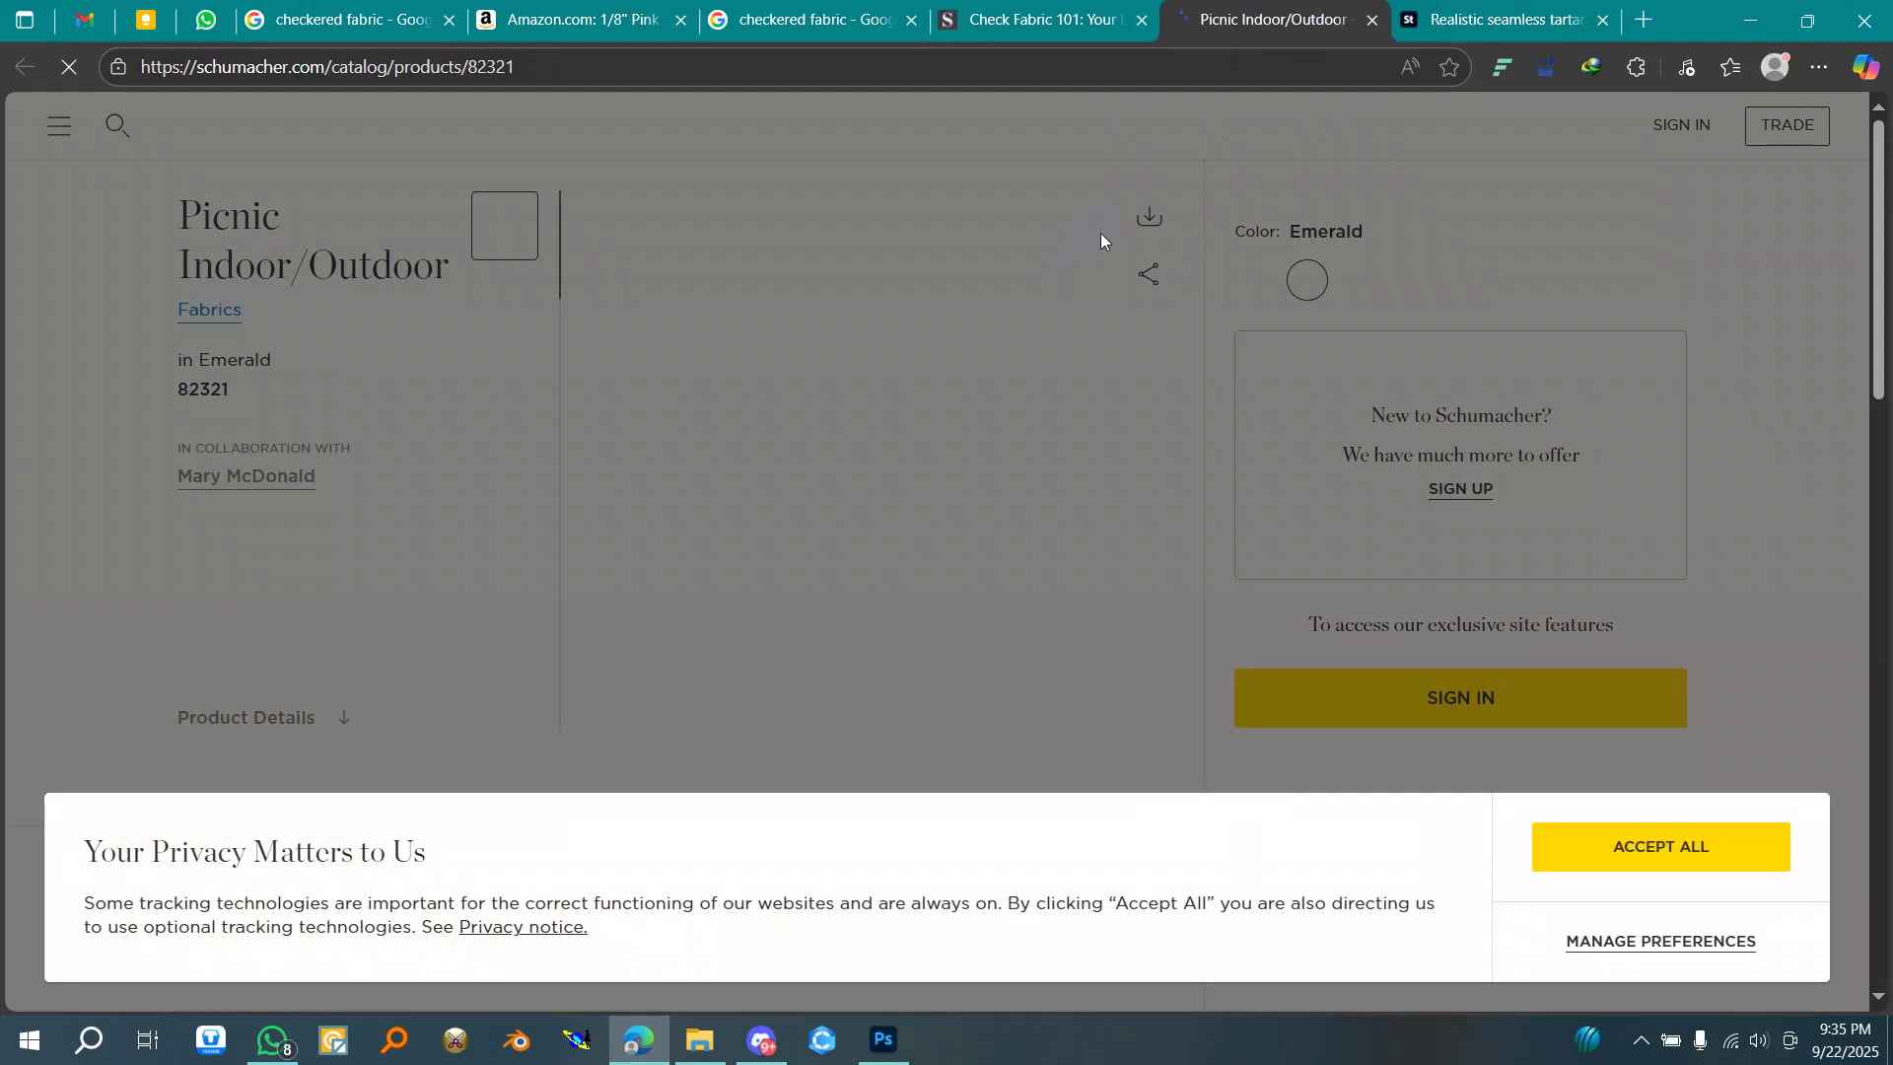
click(1680, 850)
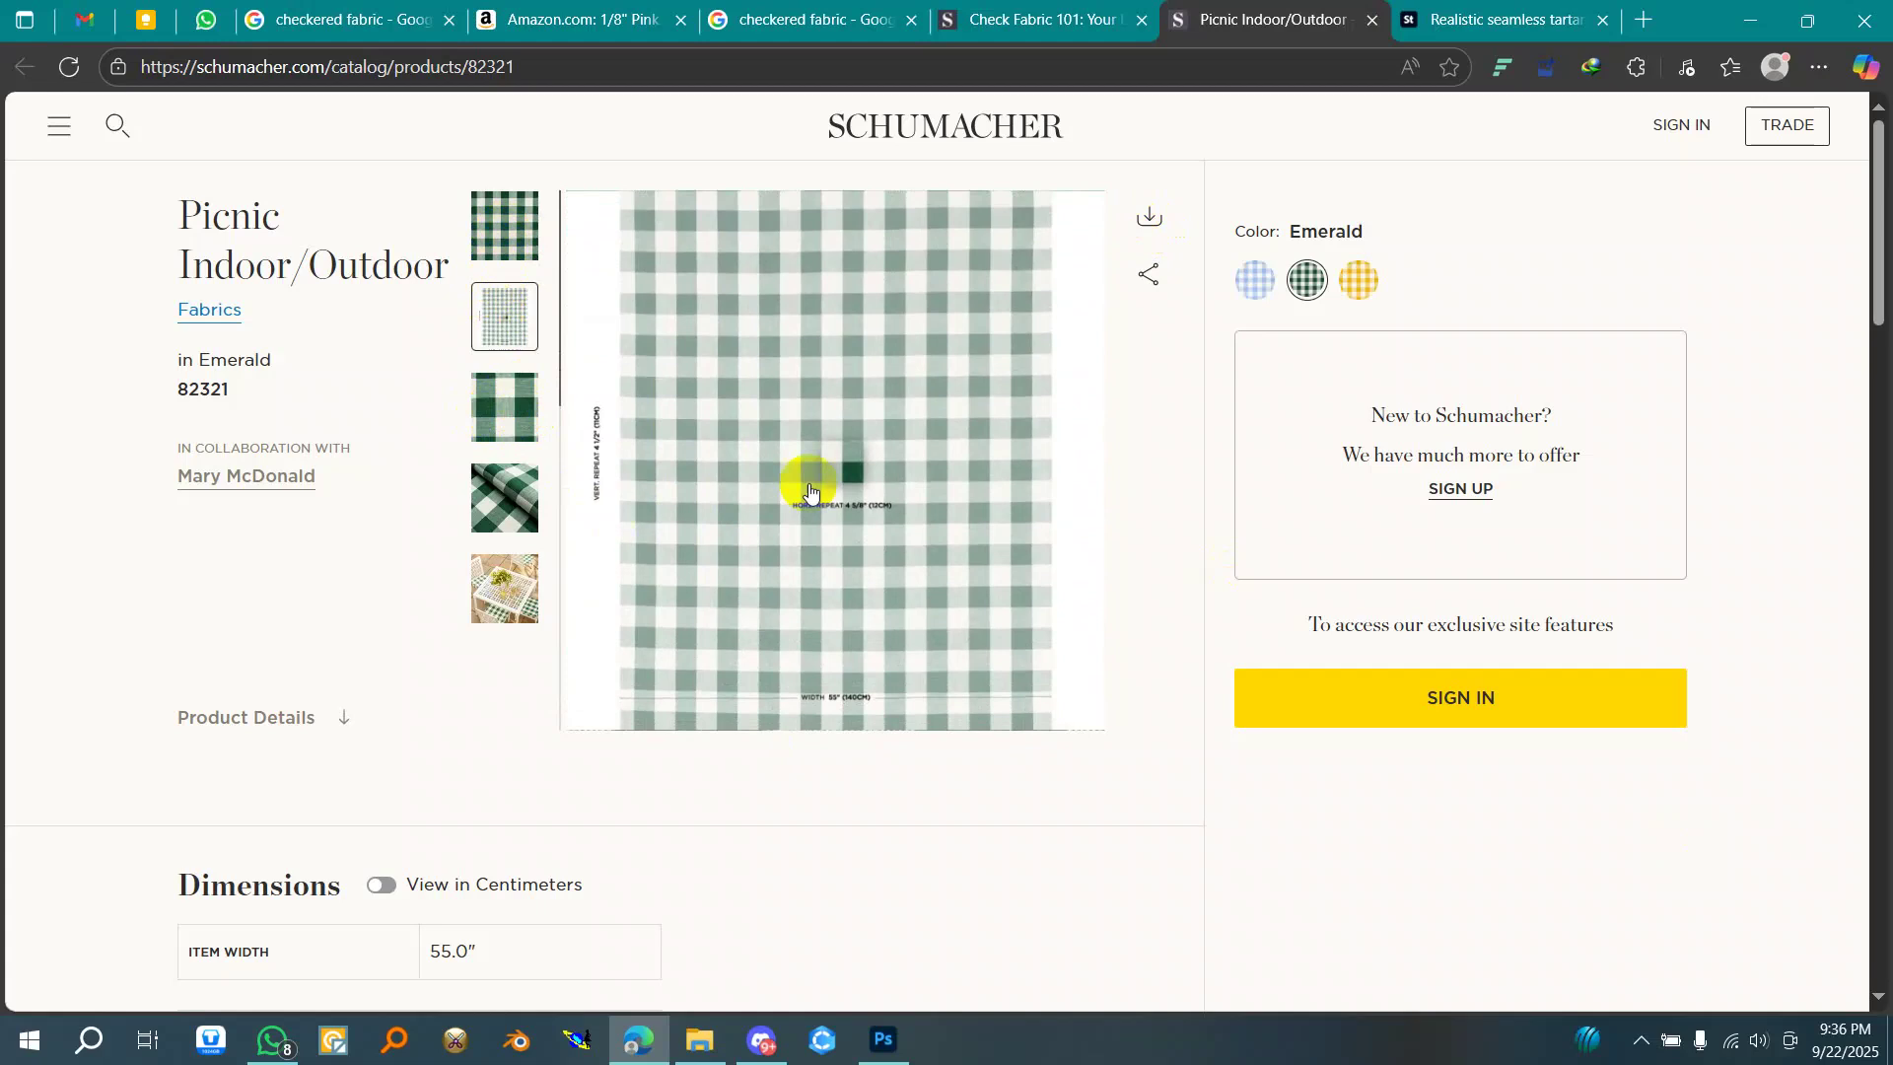
click(514, 405)
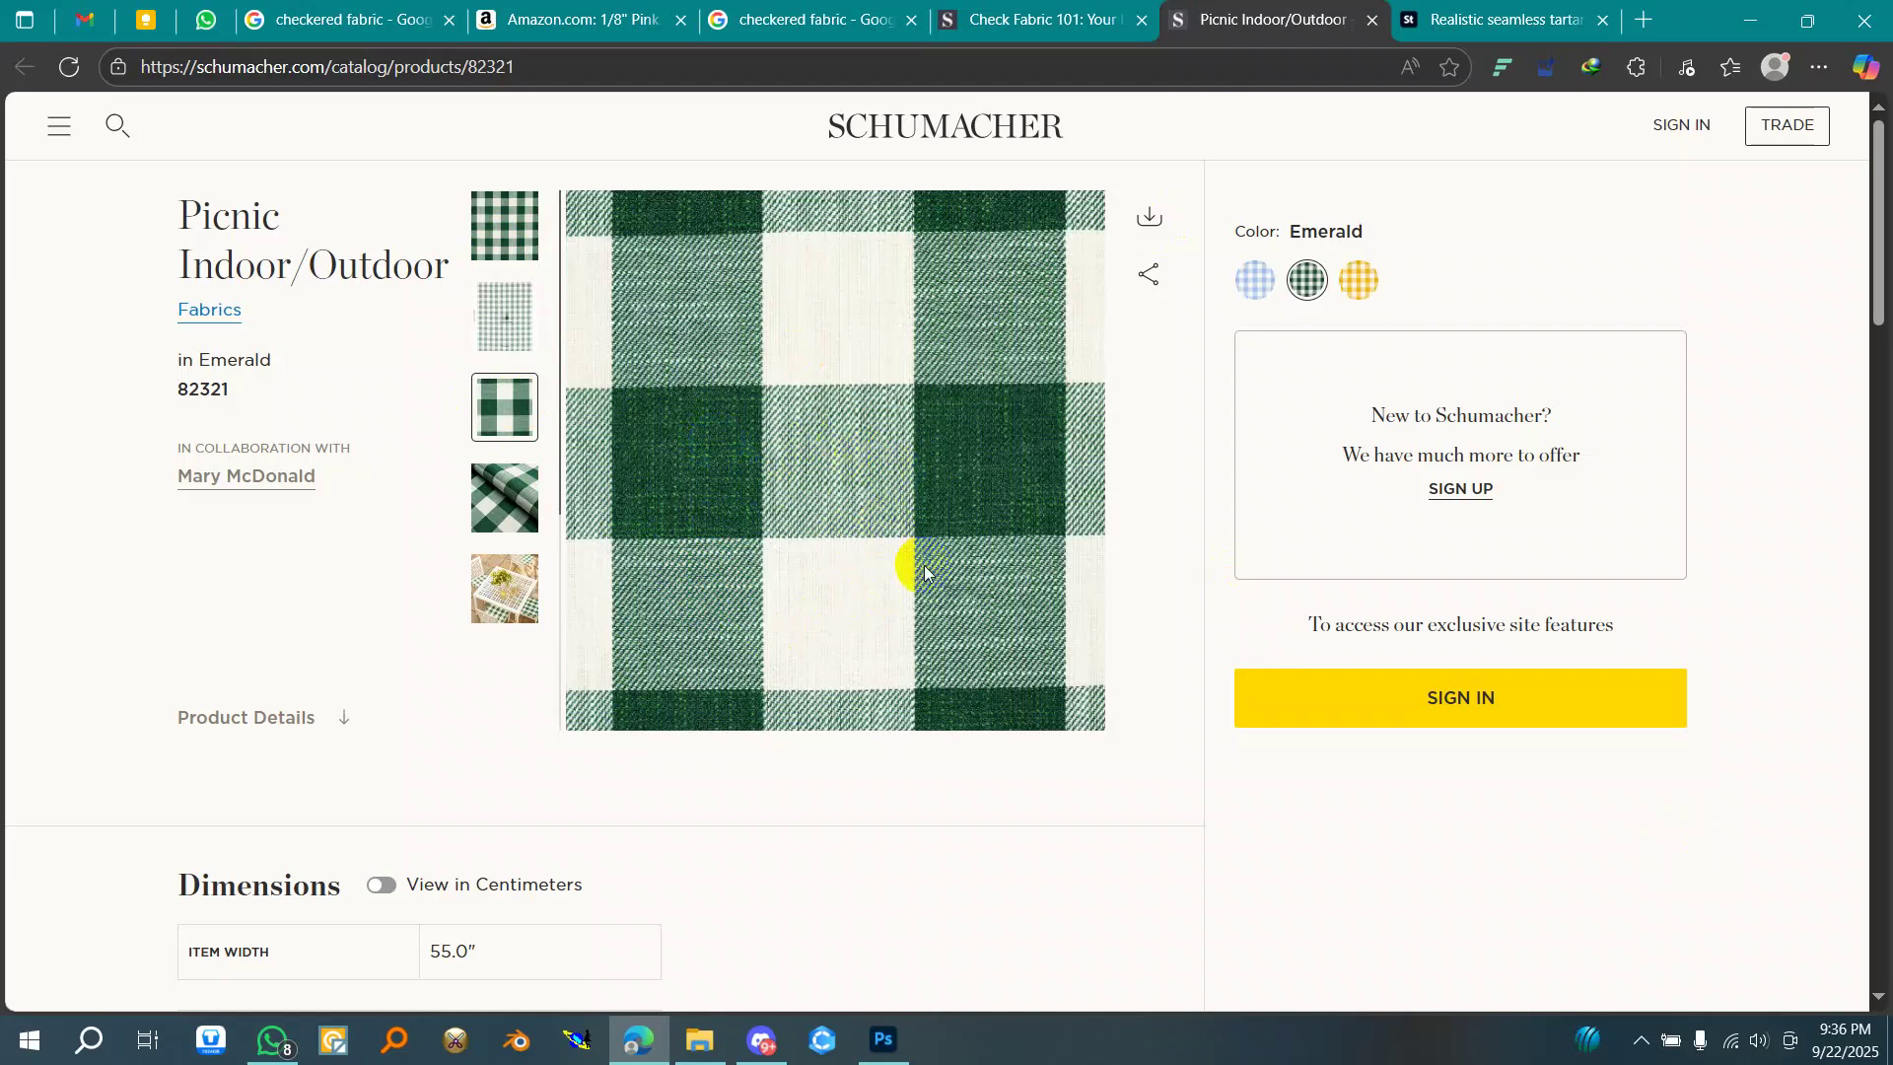
- Compare the full-pattern and close-up images of the Emerald fabric and open the close-up's high-resolution download
click(515, 228)
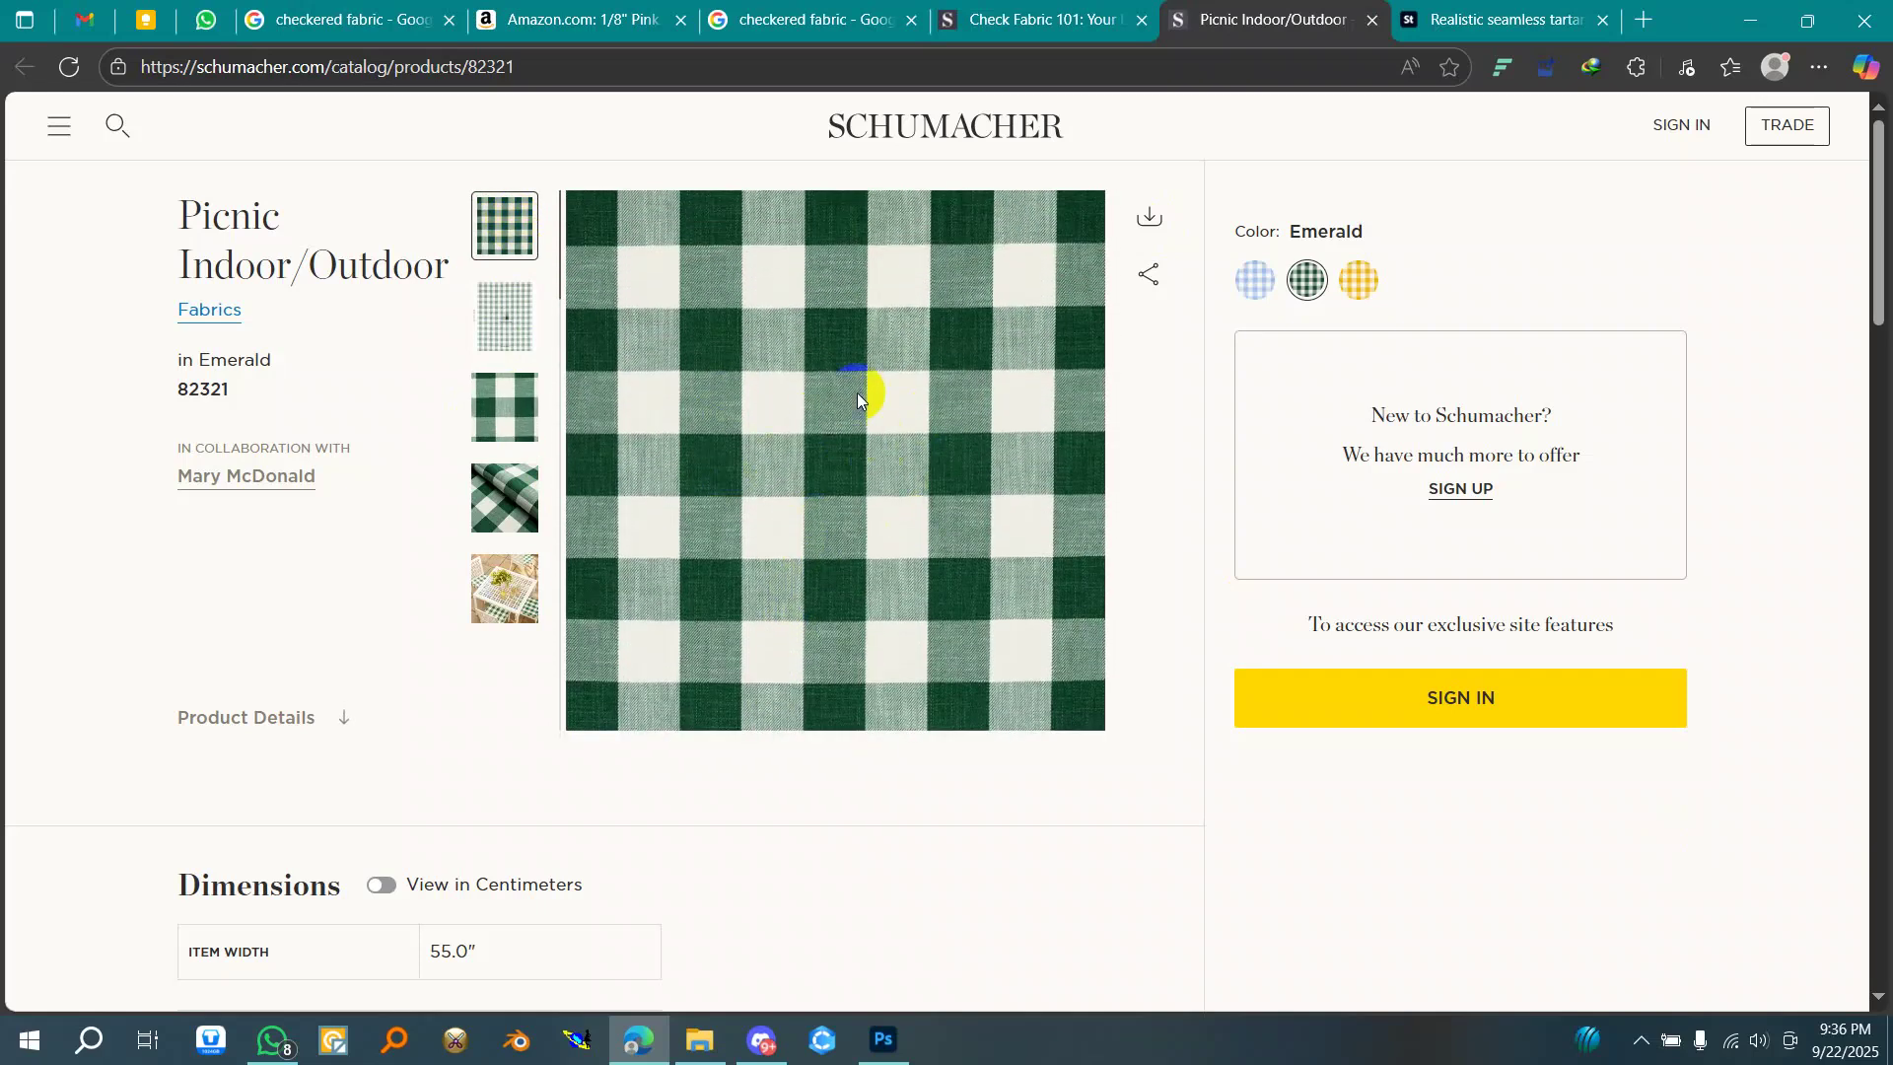
click(494, 415)
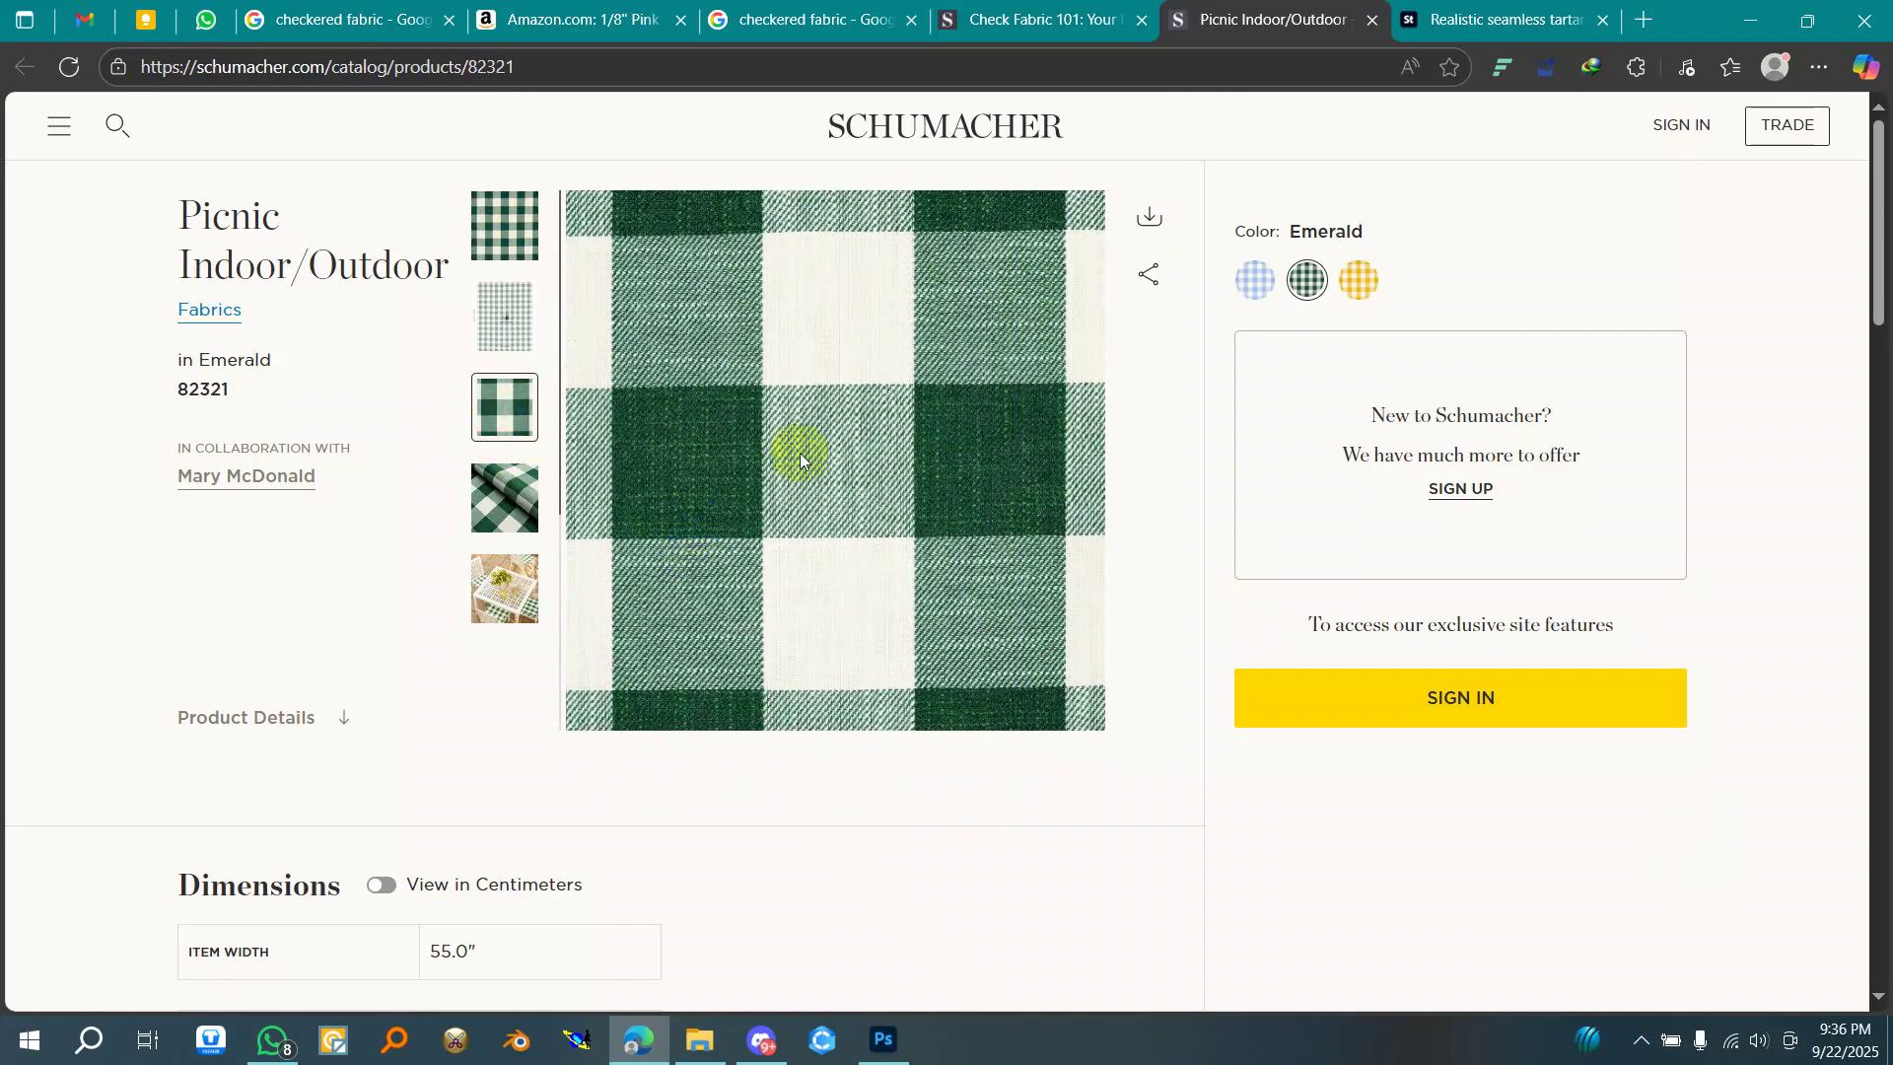
click(1149, 212)
click(1055, 236)
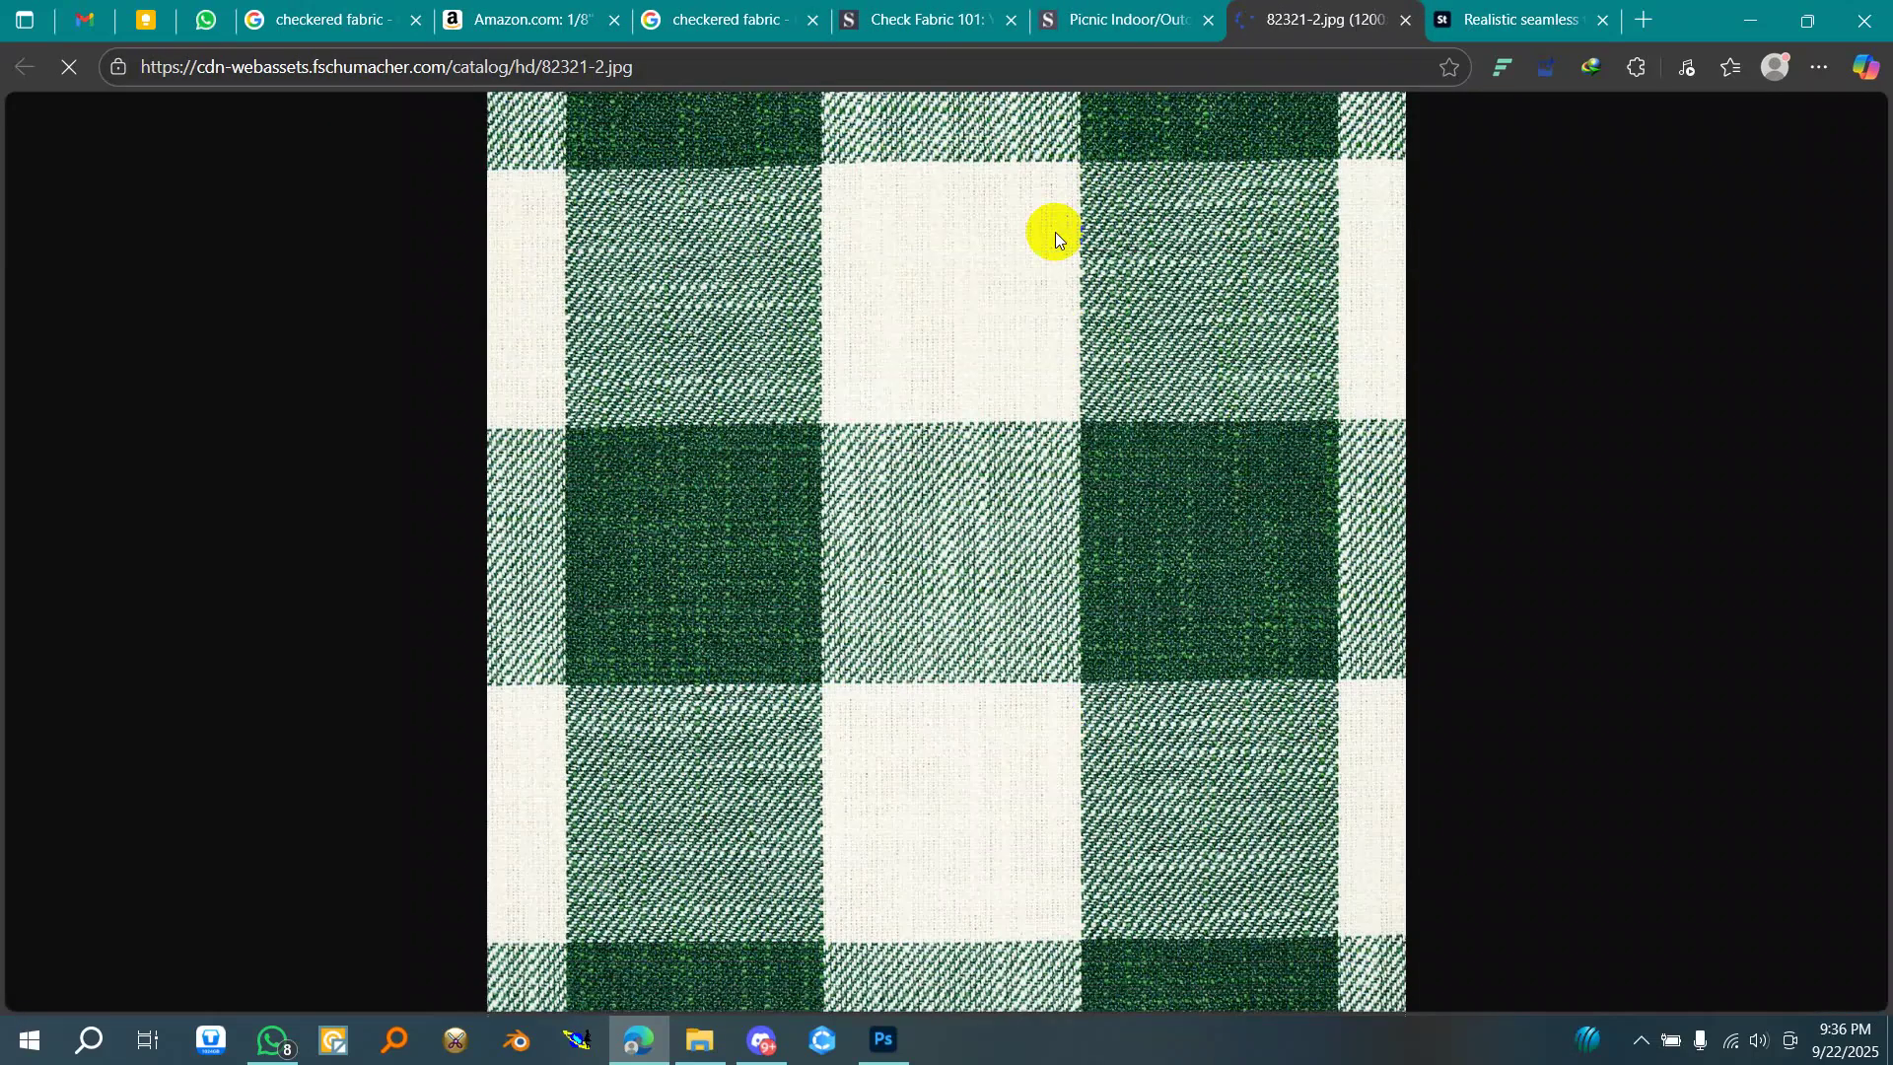
- Save the high-resolution green check image to the Desktop as a JPEG named "tartan check fabric"
click(959, 536)
click(866, 541)
click(863, 541)
click(864, 541)
right_click(866, 372)
click(989, 437)
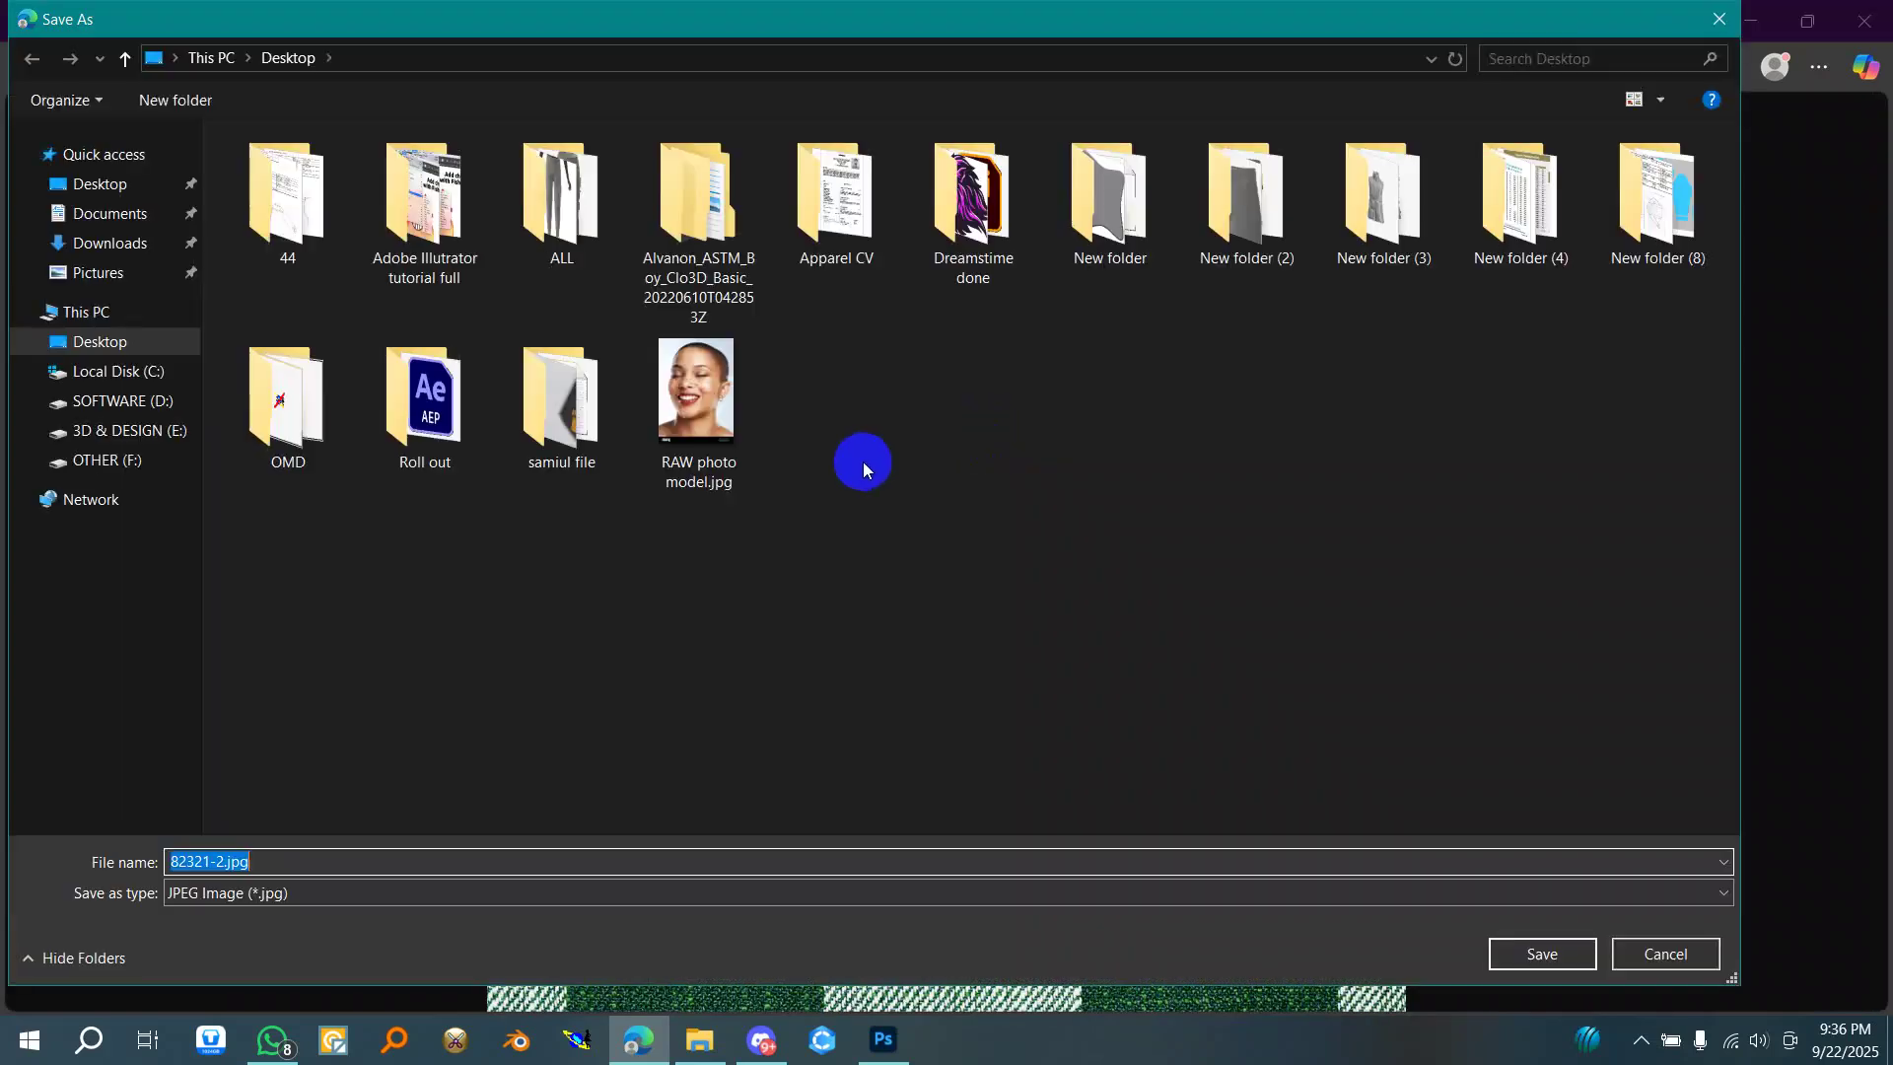
click(107, 348)
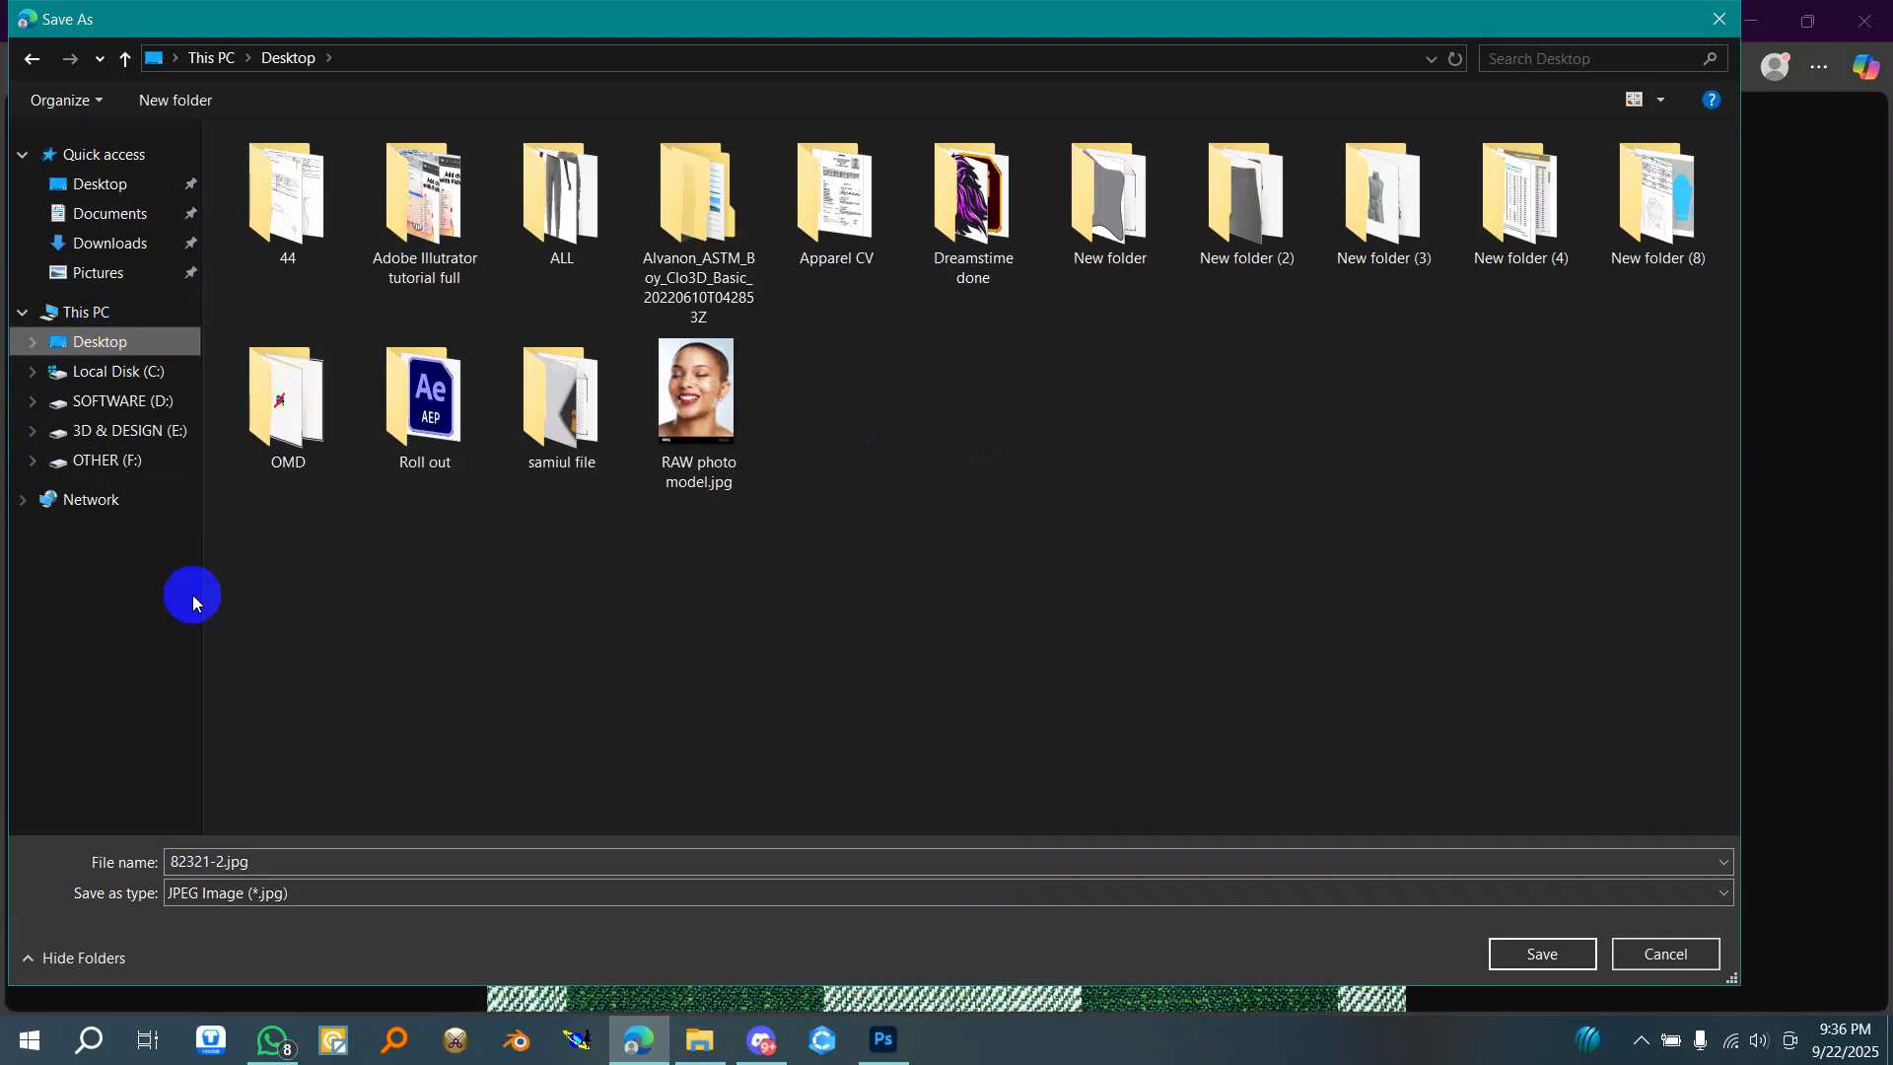
click(283, 865)
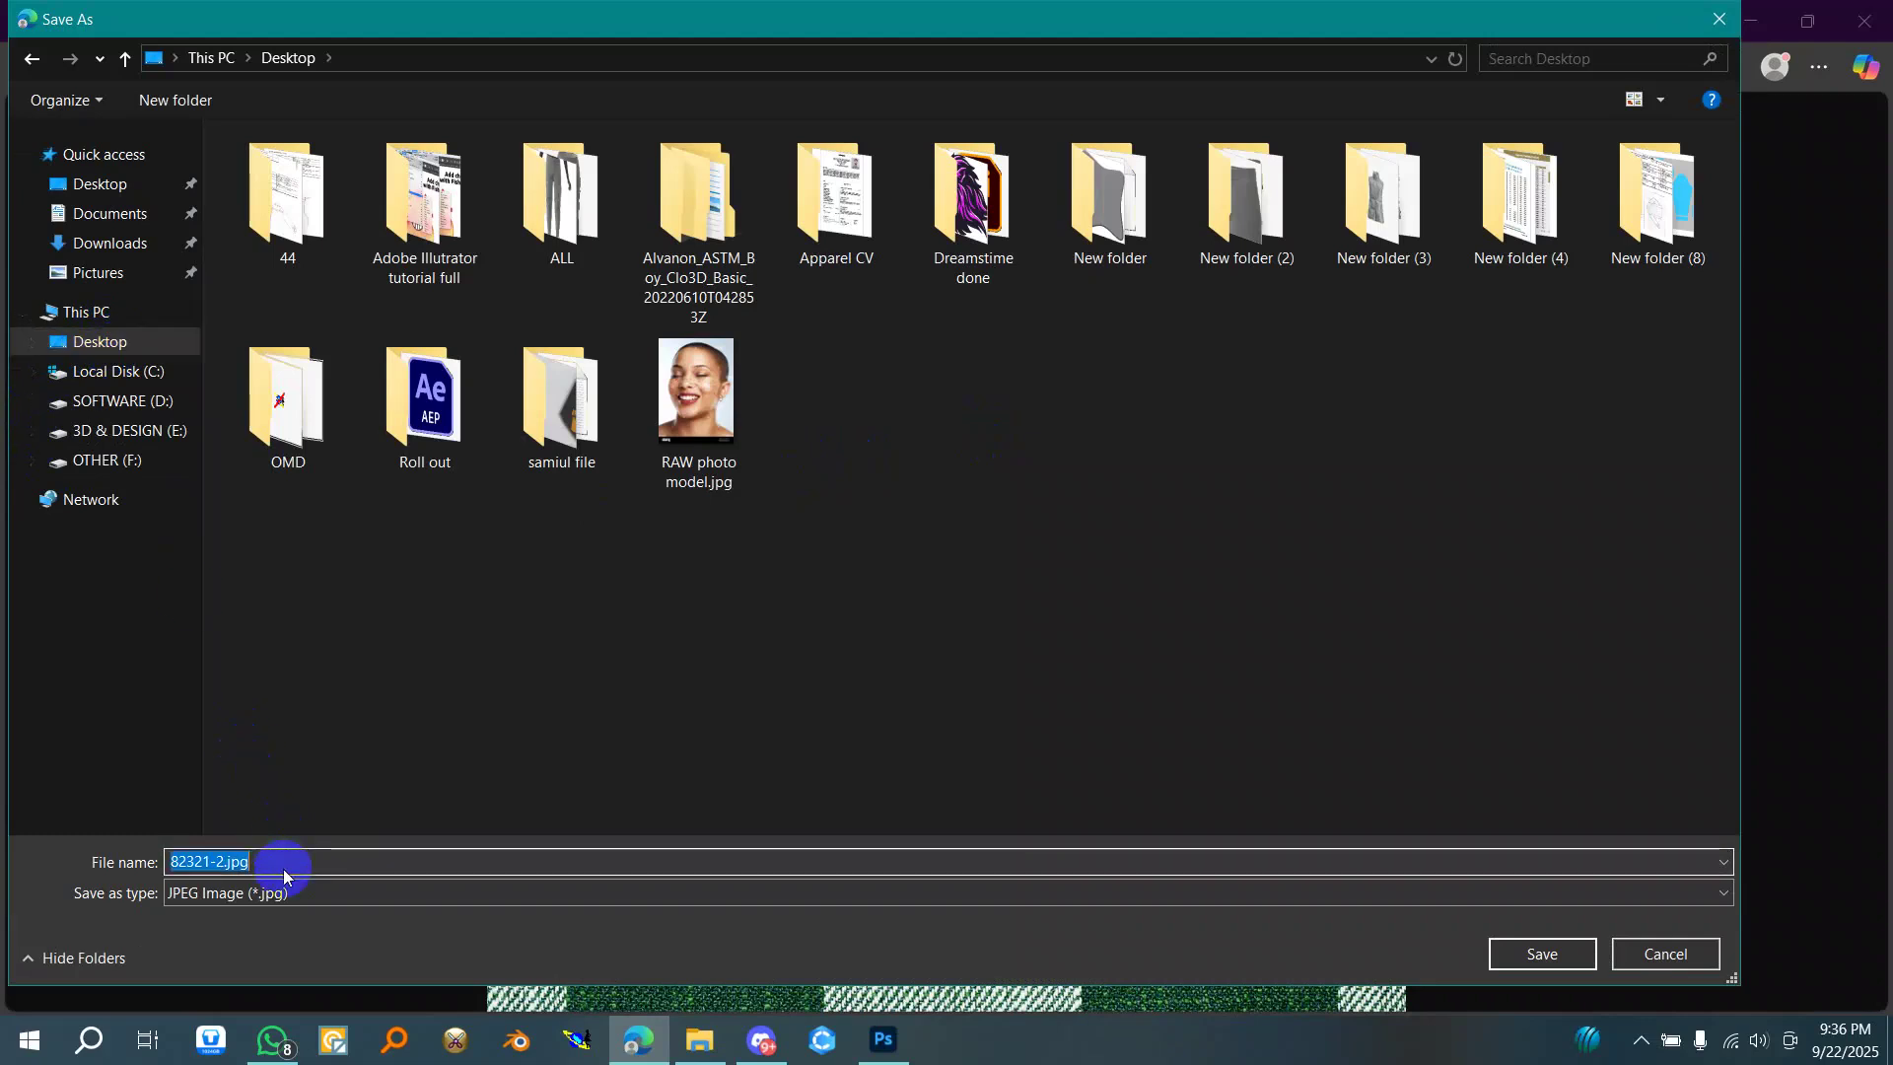
text(tartan check)
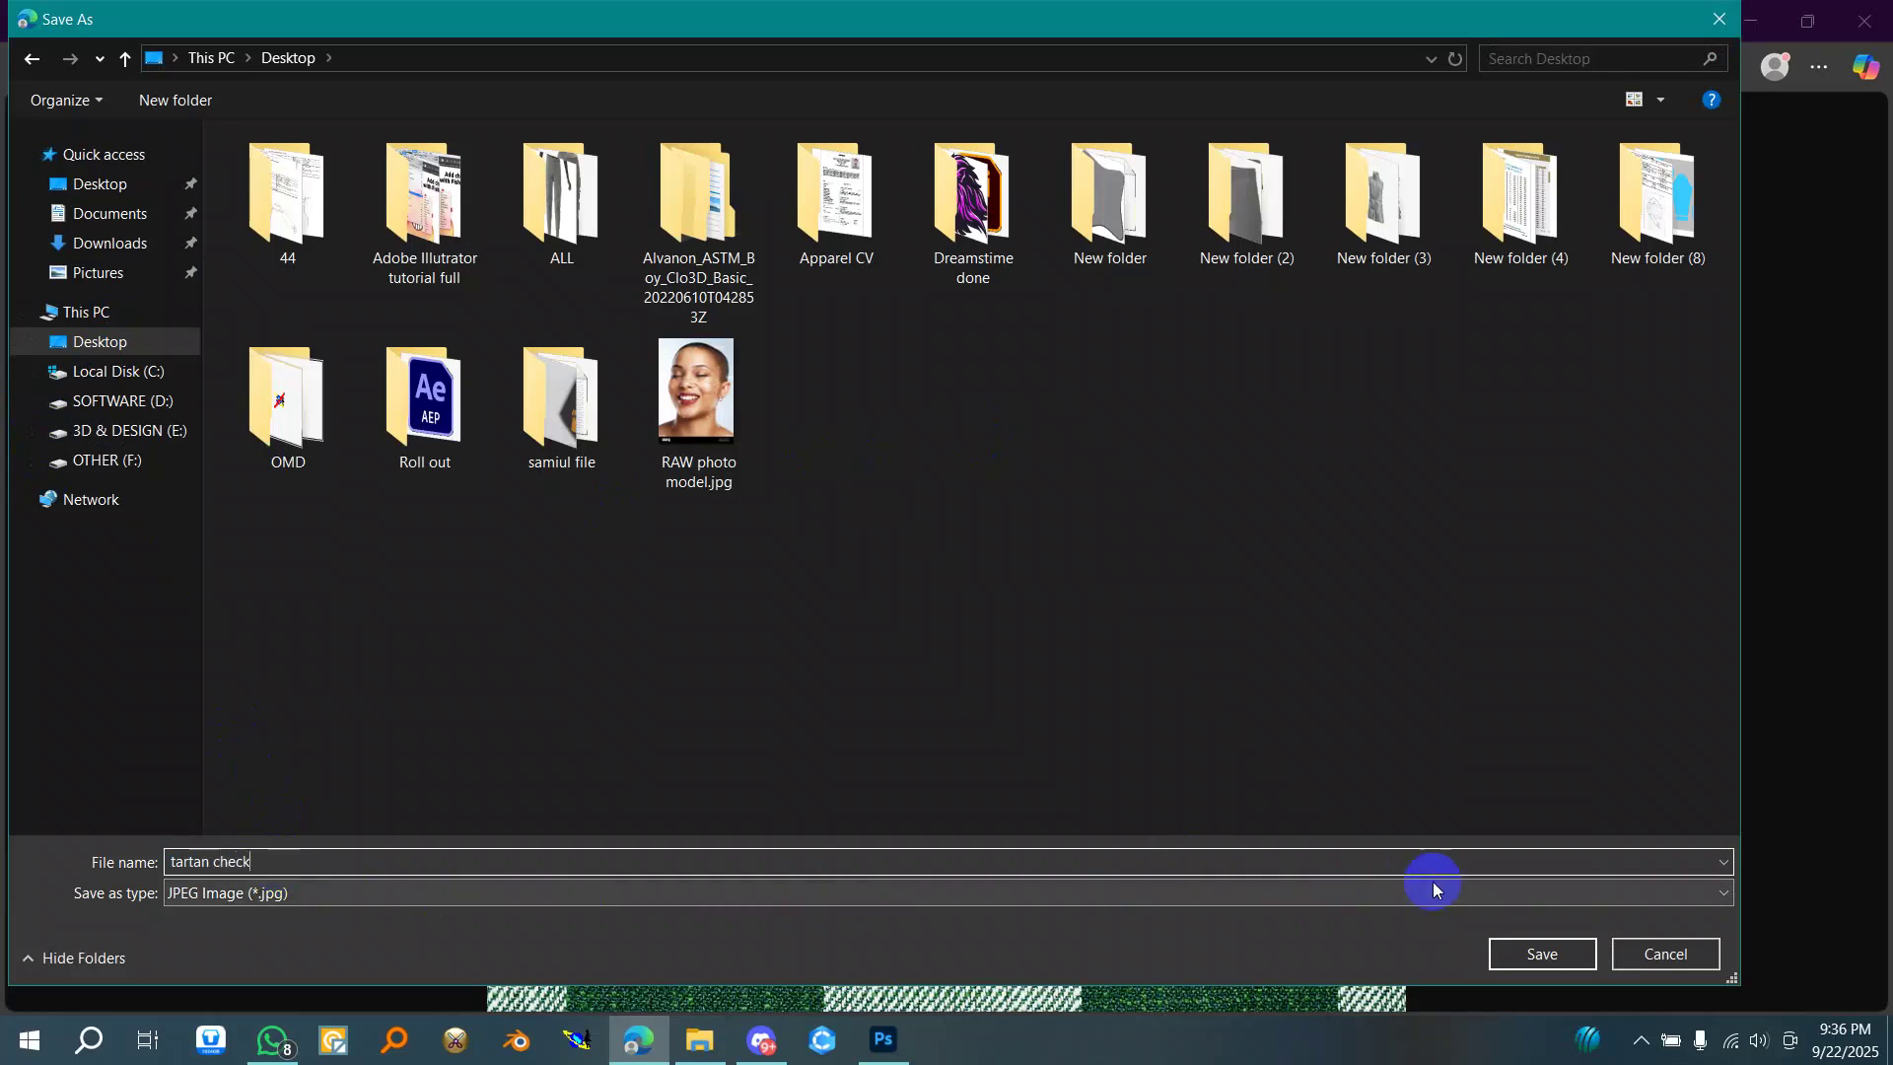
text( fabr)
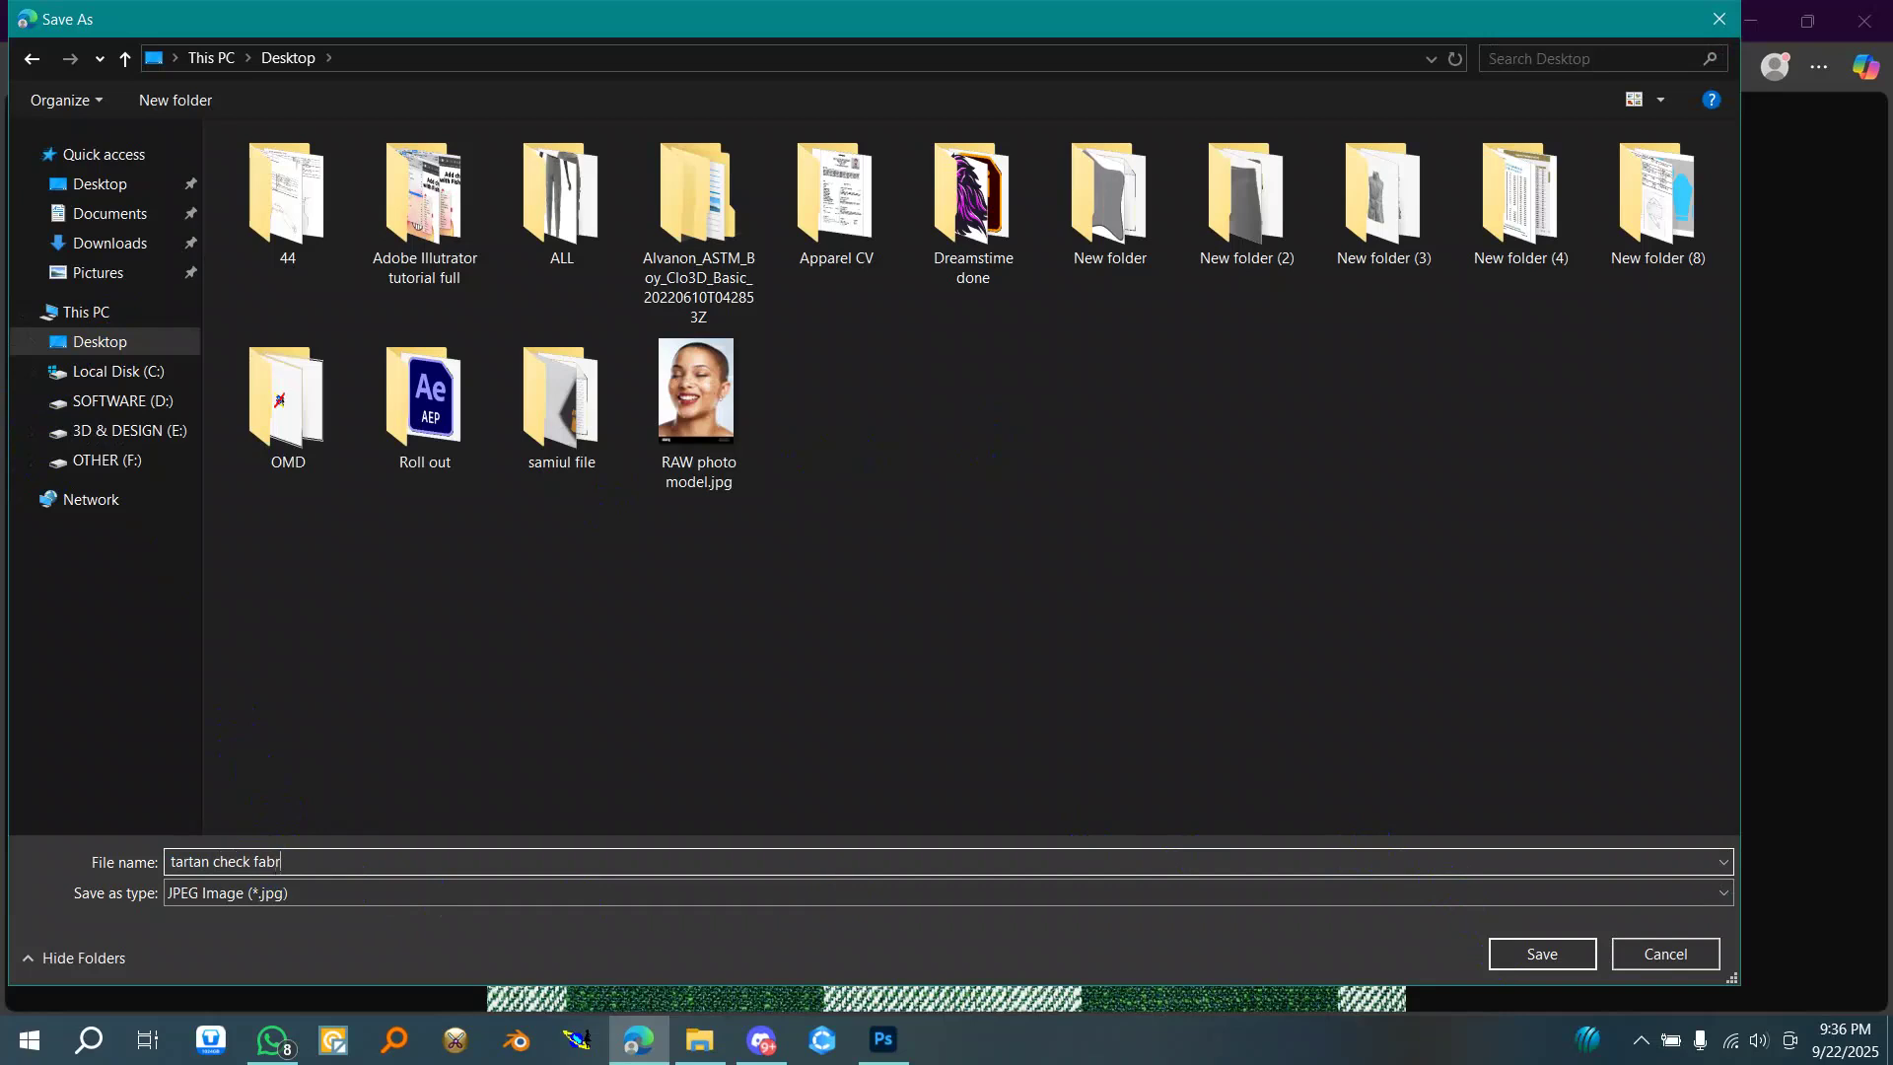
text(ic)
click(1535, 951)
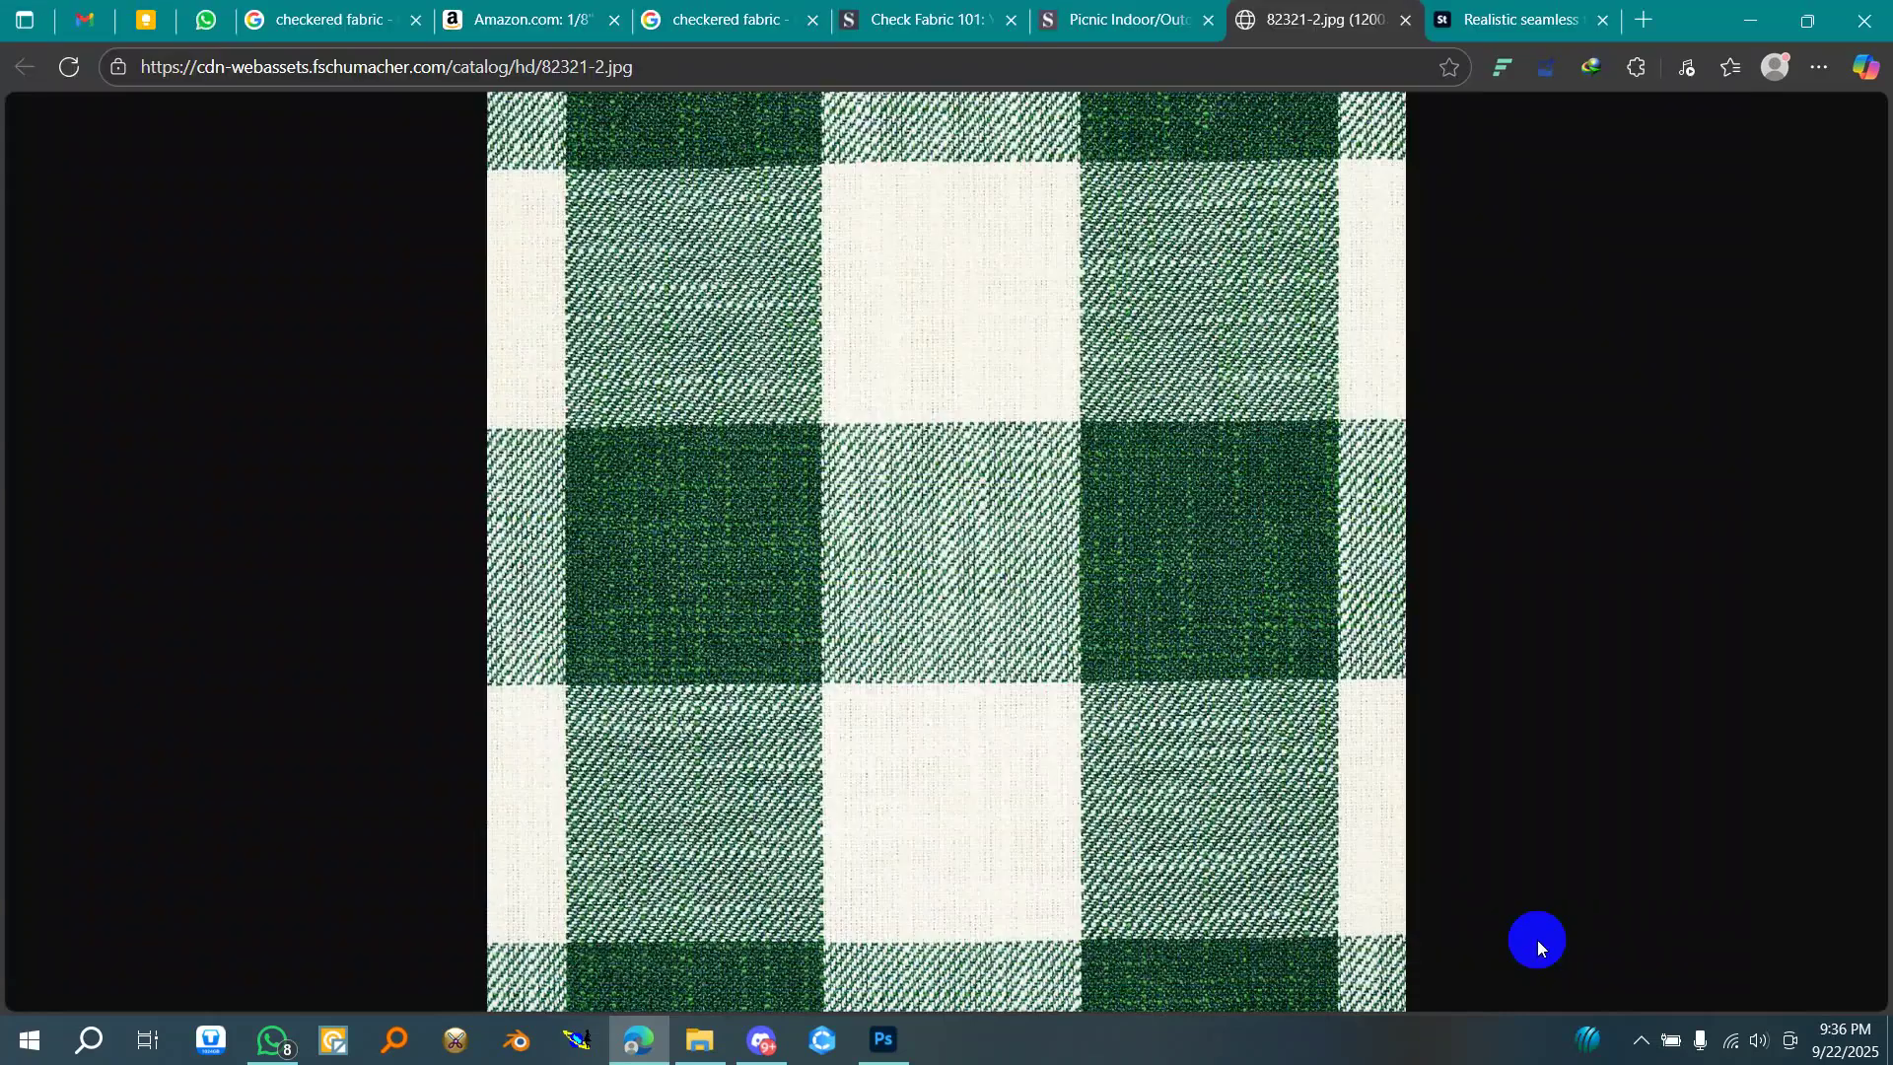
- Switch to Photoshop, open tartan check fabric.jpg from the Desktop, and collapse the expanded Layers panel
click(883, 1039)
click(52, 18)
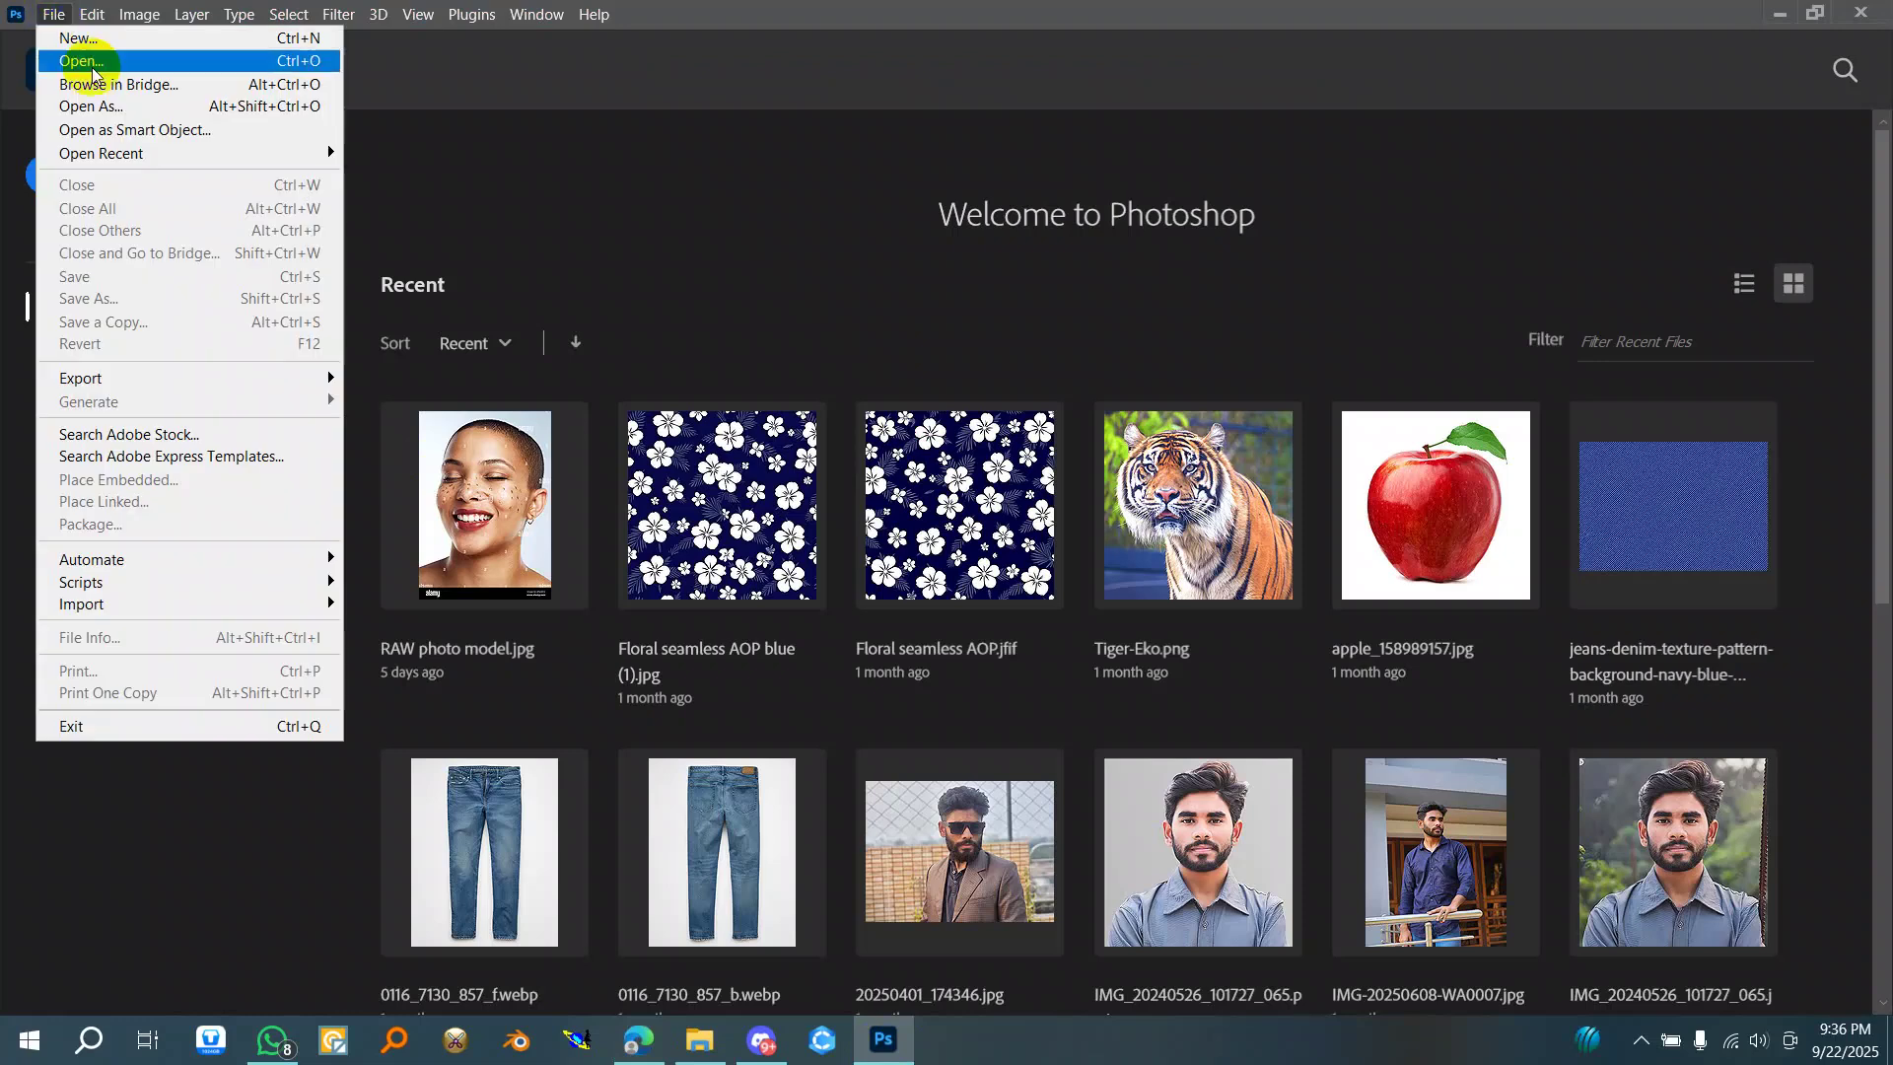
click(123, 57)
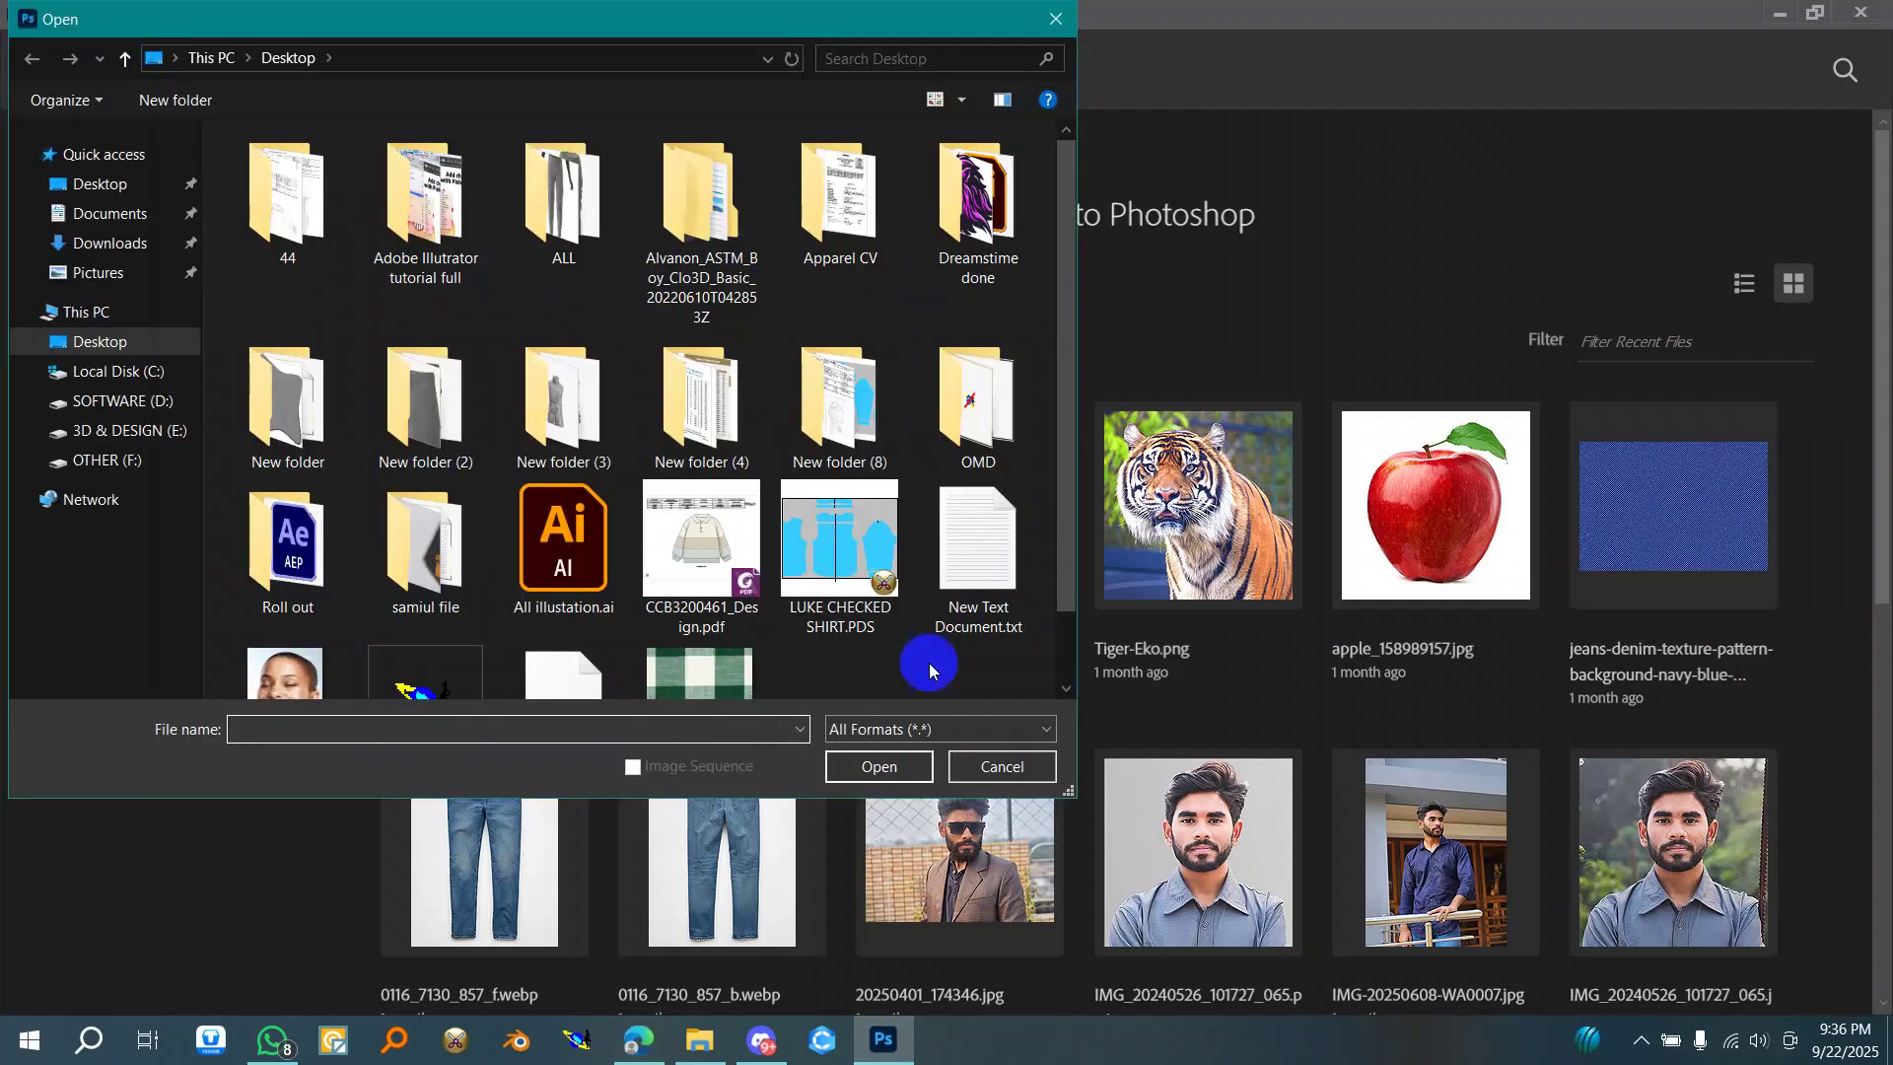
drag(1069, 791, 1183, 877)
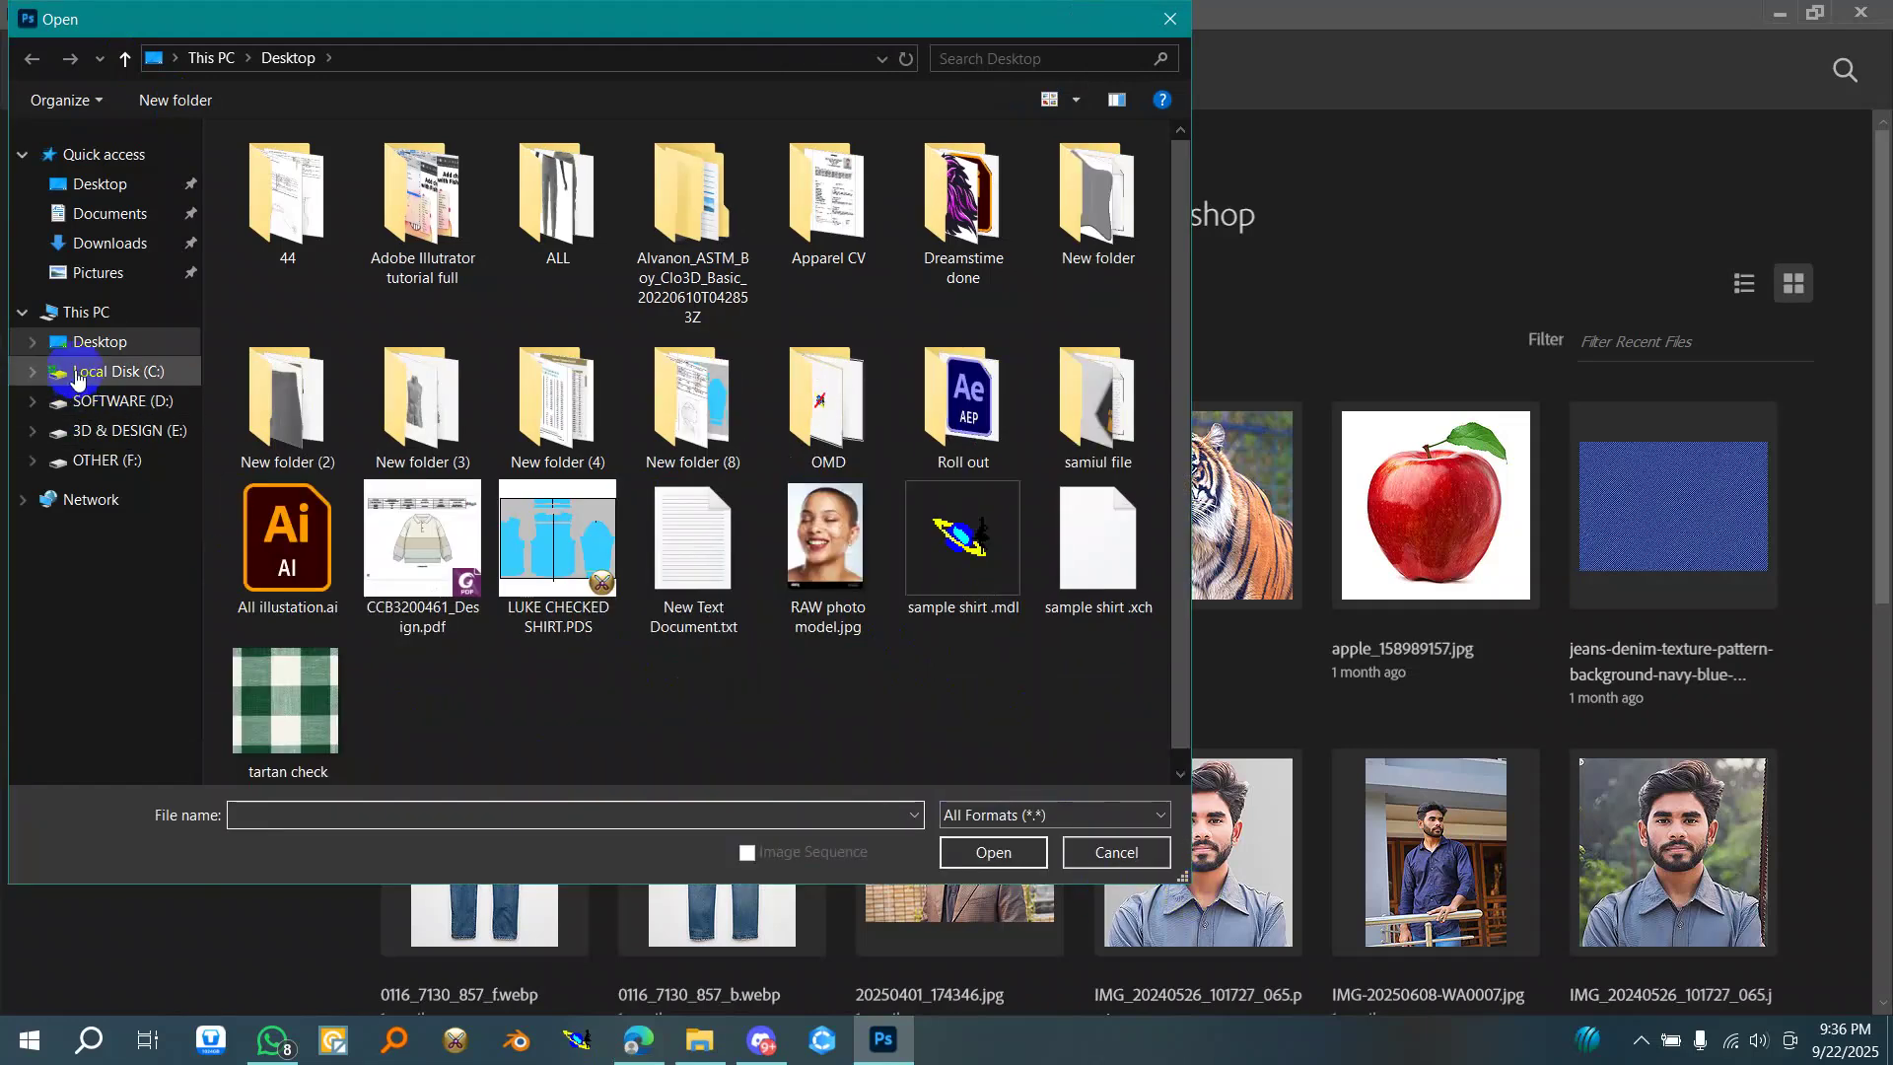
click(298, 710)
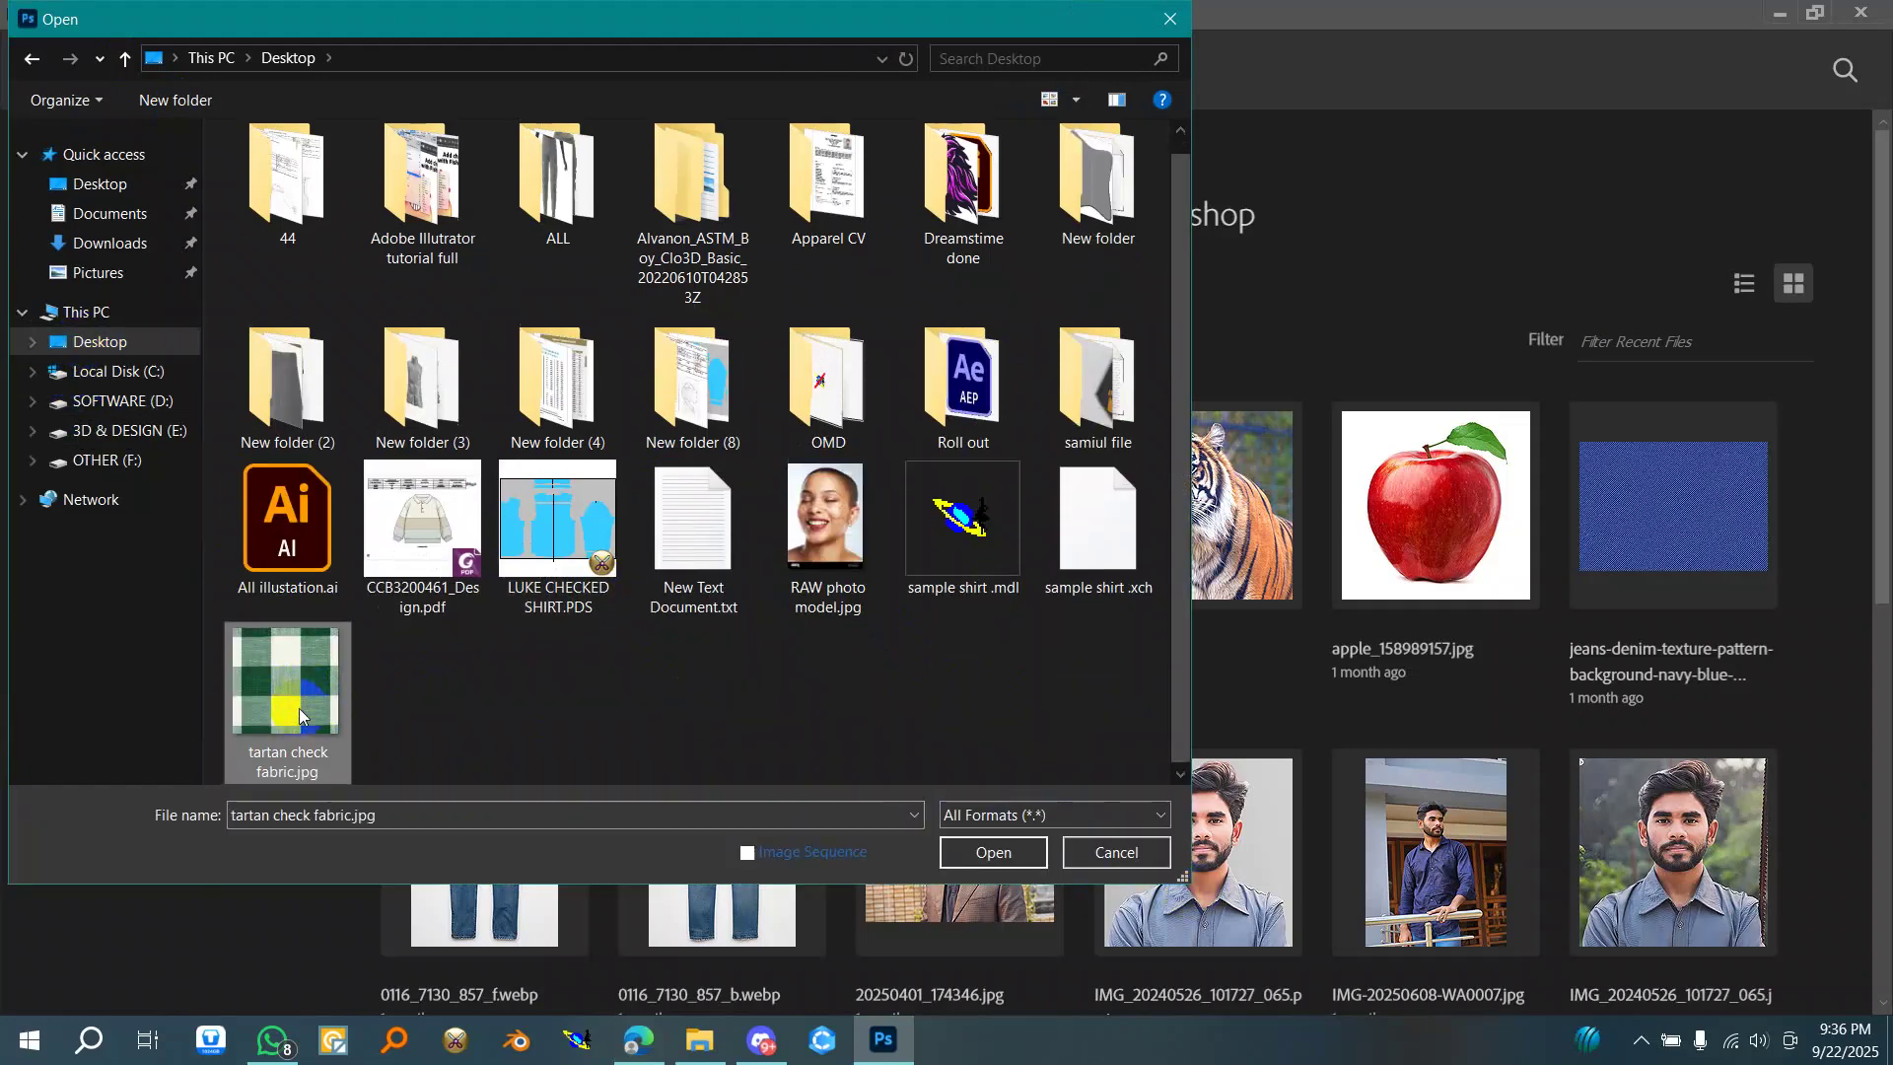
click(994, 852)
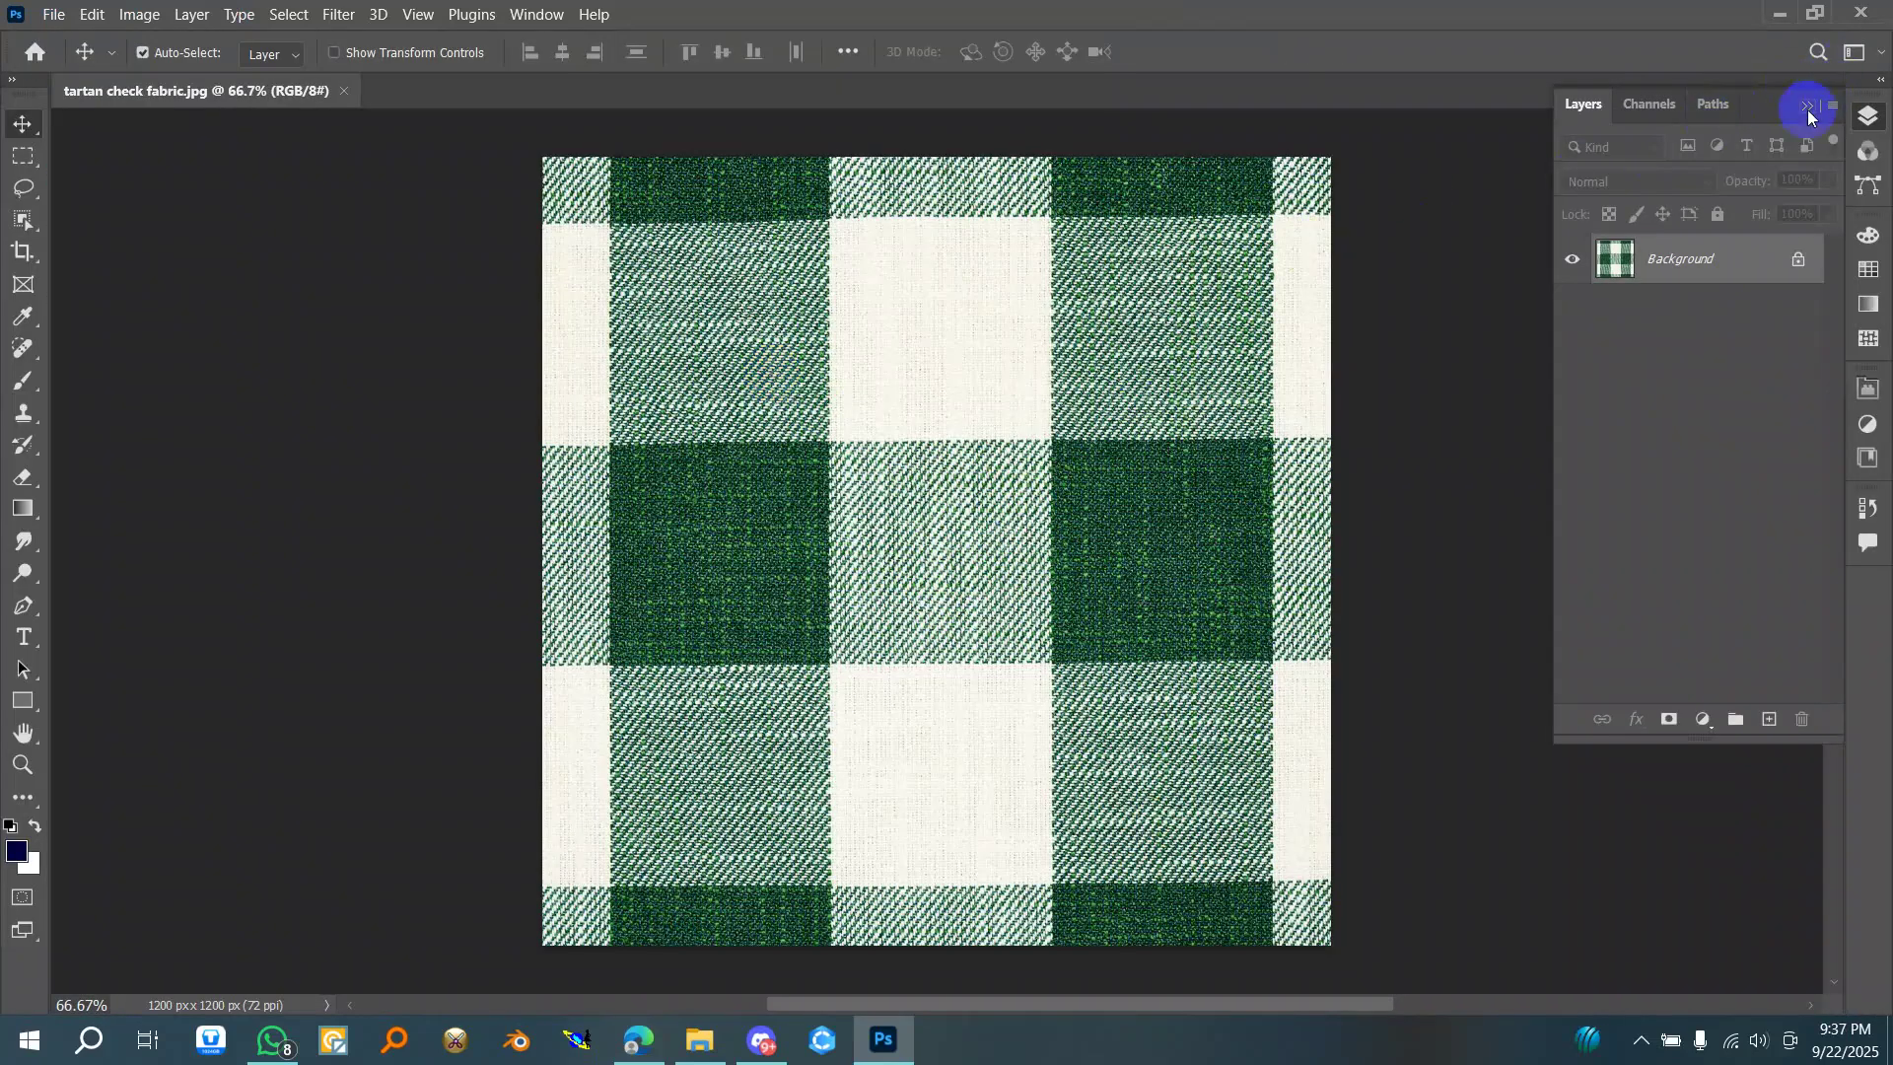
click(1807, 106)
click(141, 16)
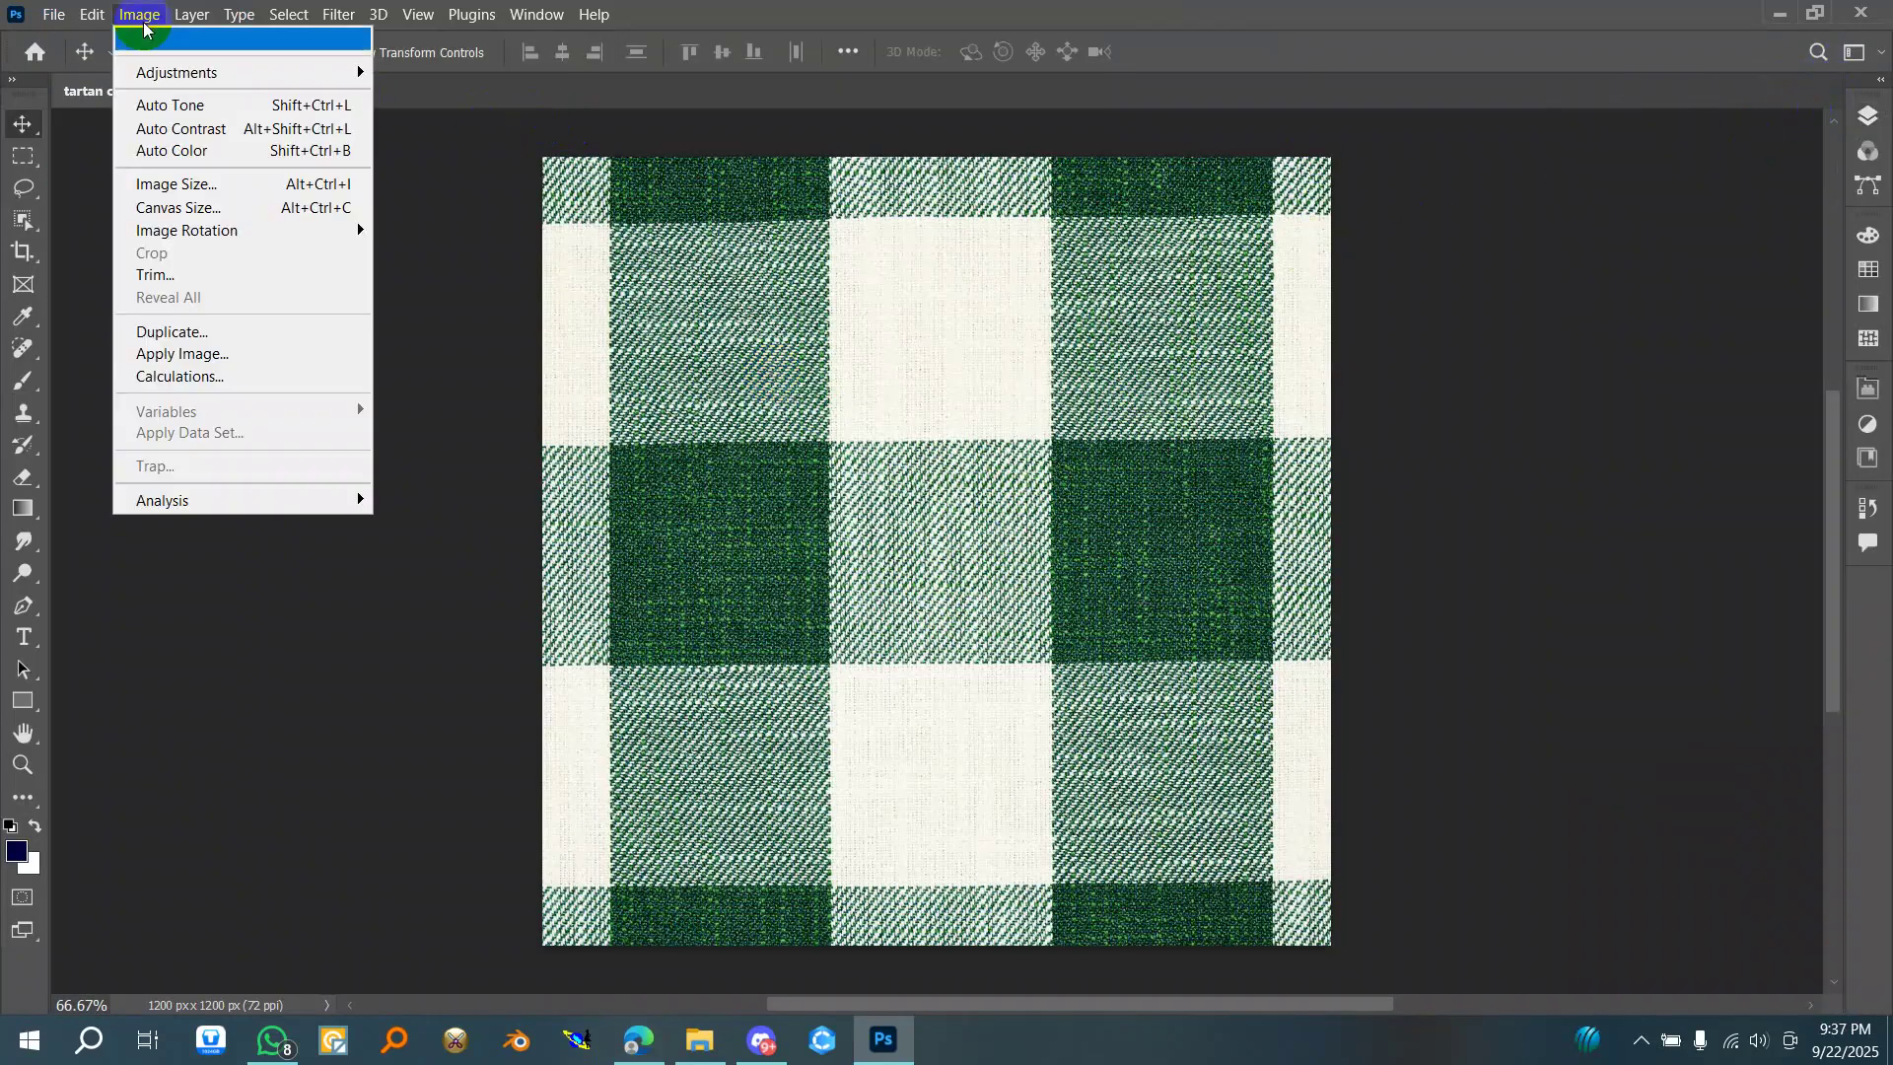
mouse_move(281, 83)
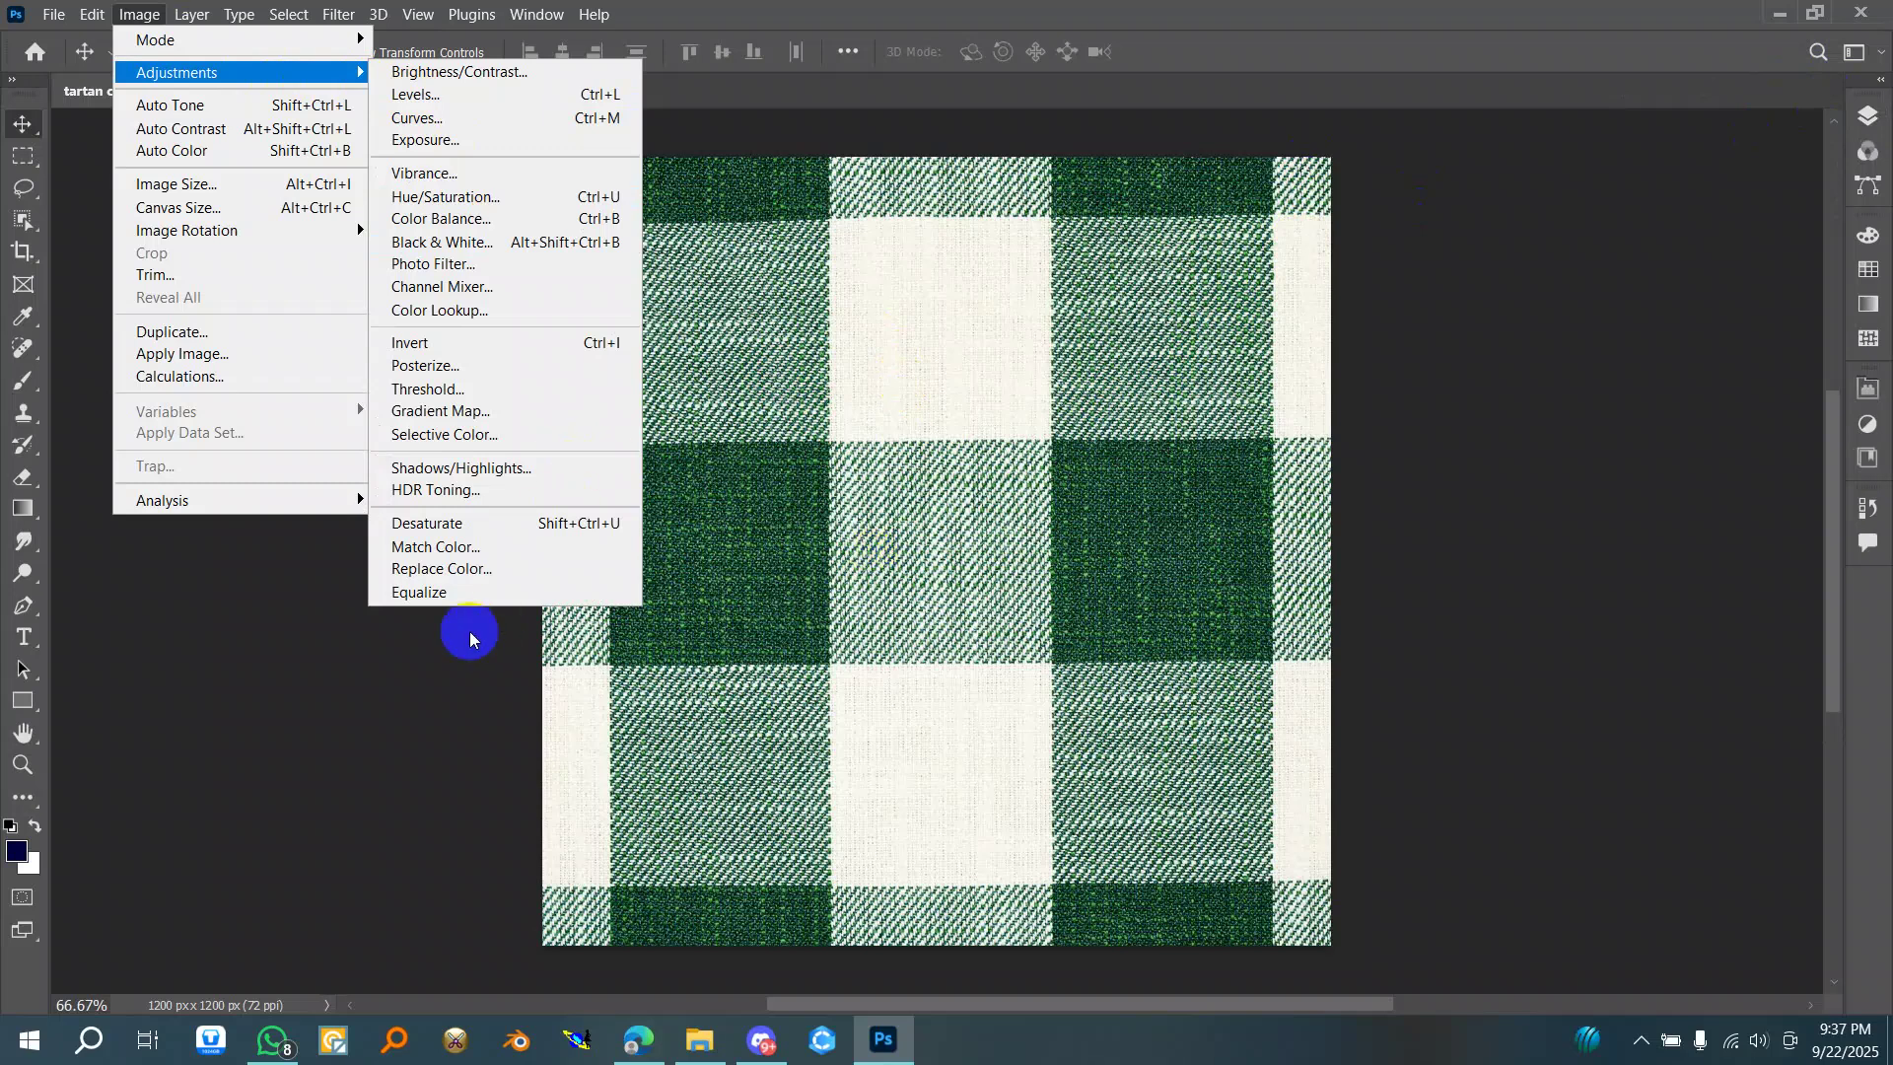
click(1001, 578)
scroll(846, 449, down, 3)
scroll(1038, 441, up, 5)
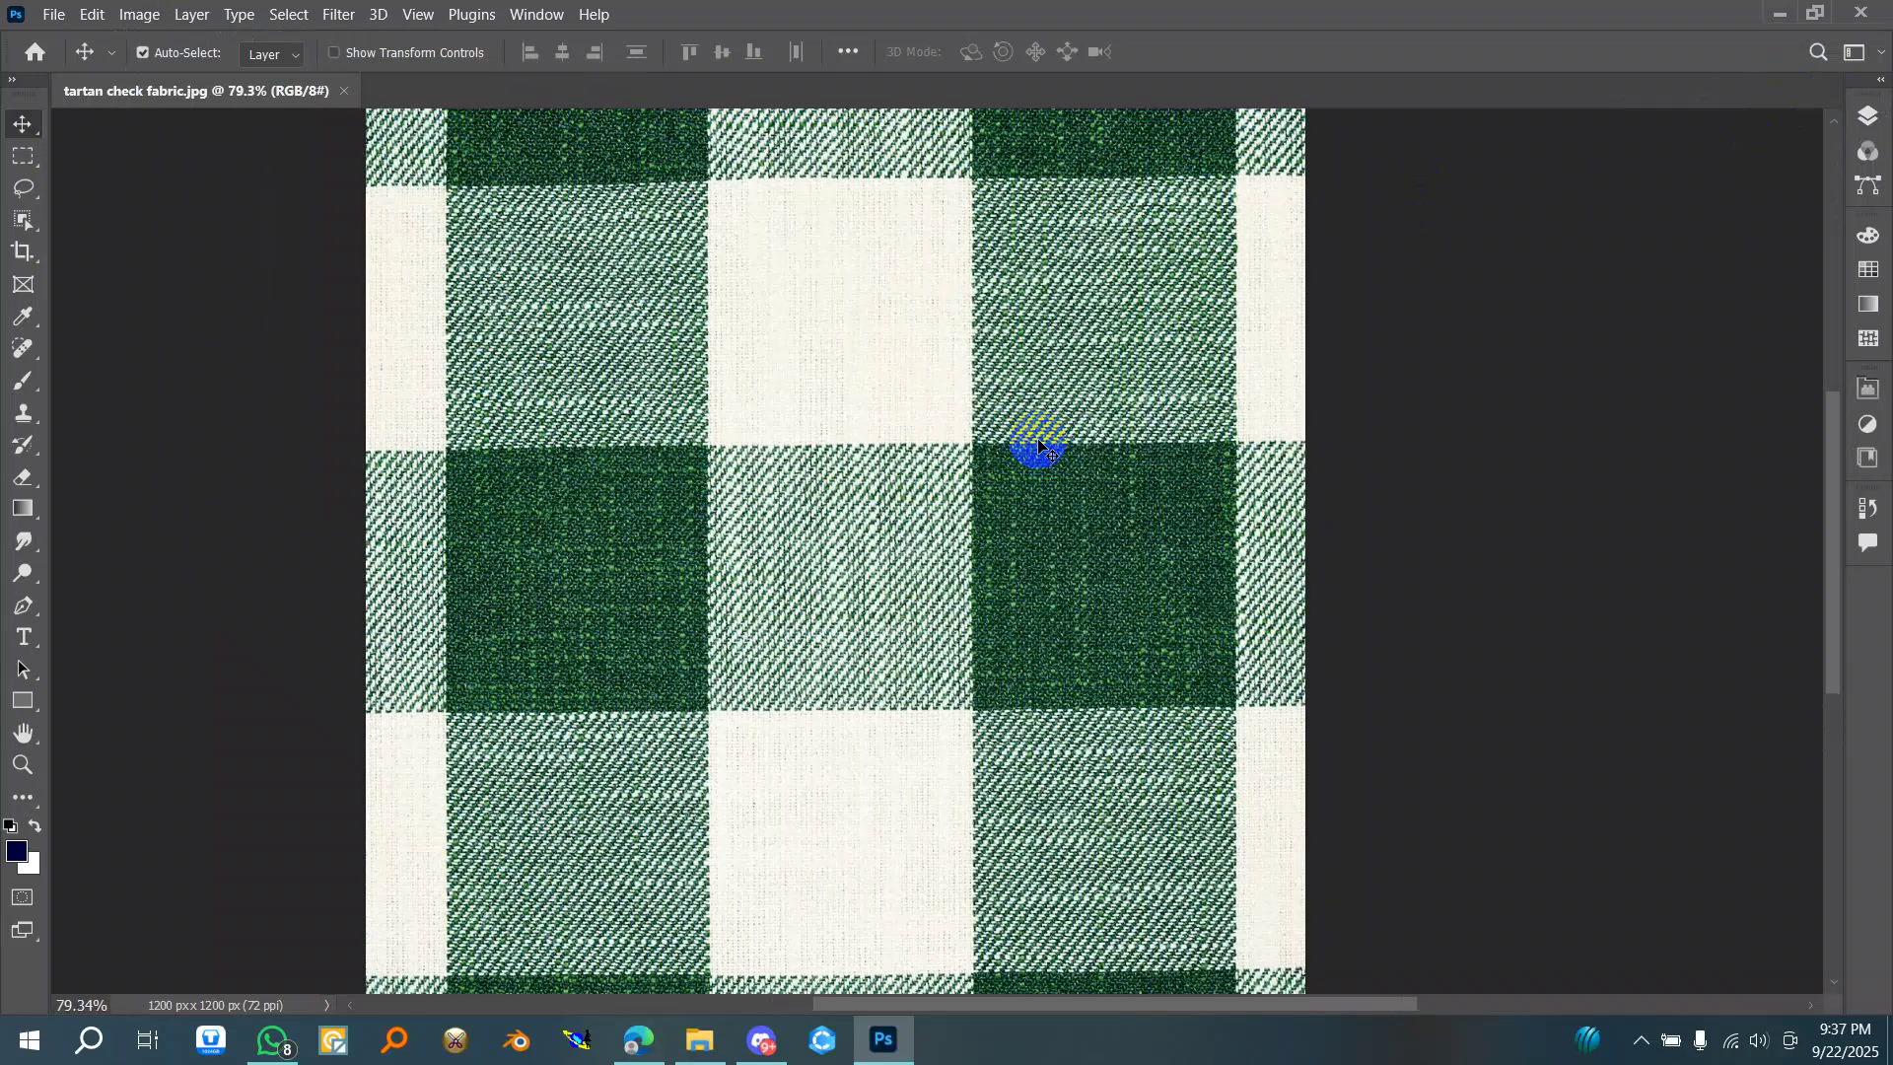
scroll(1026, 455, down, 1)
scroll(1104, 549, up, 2)
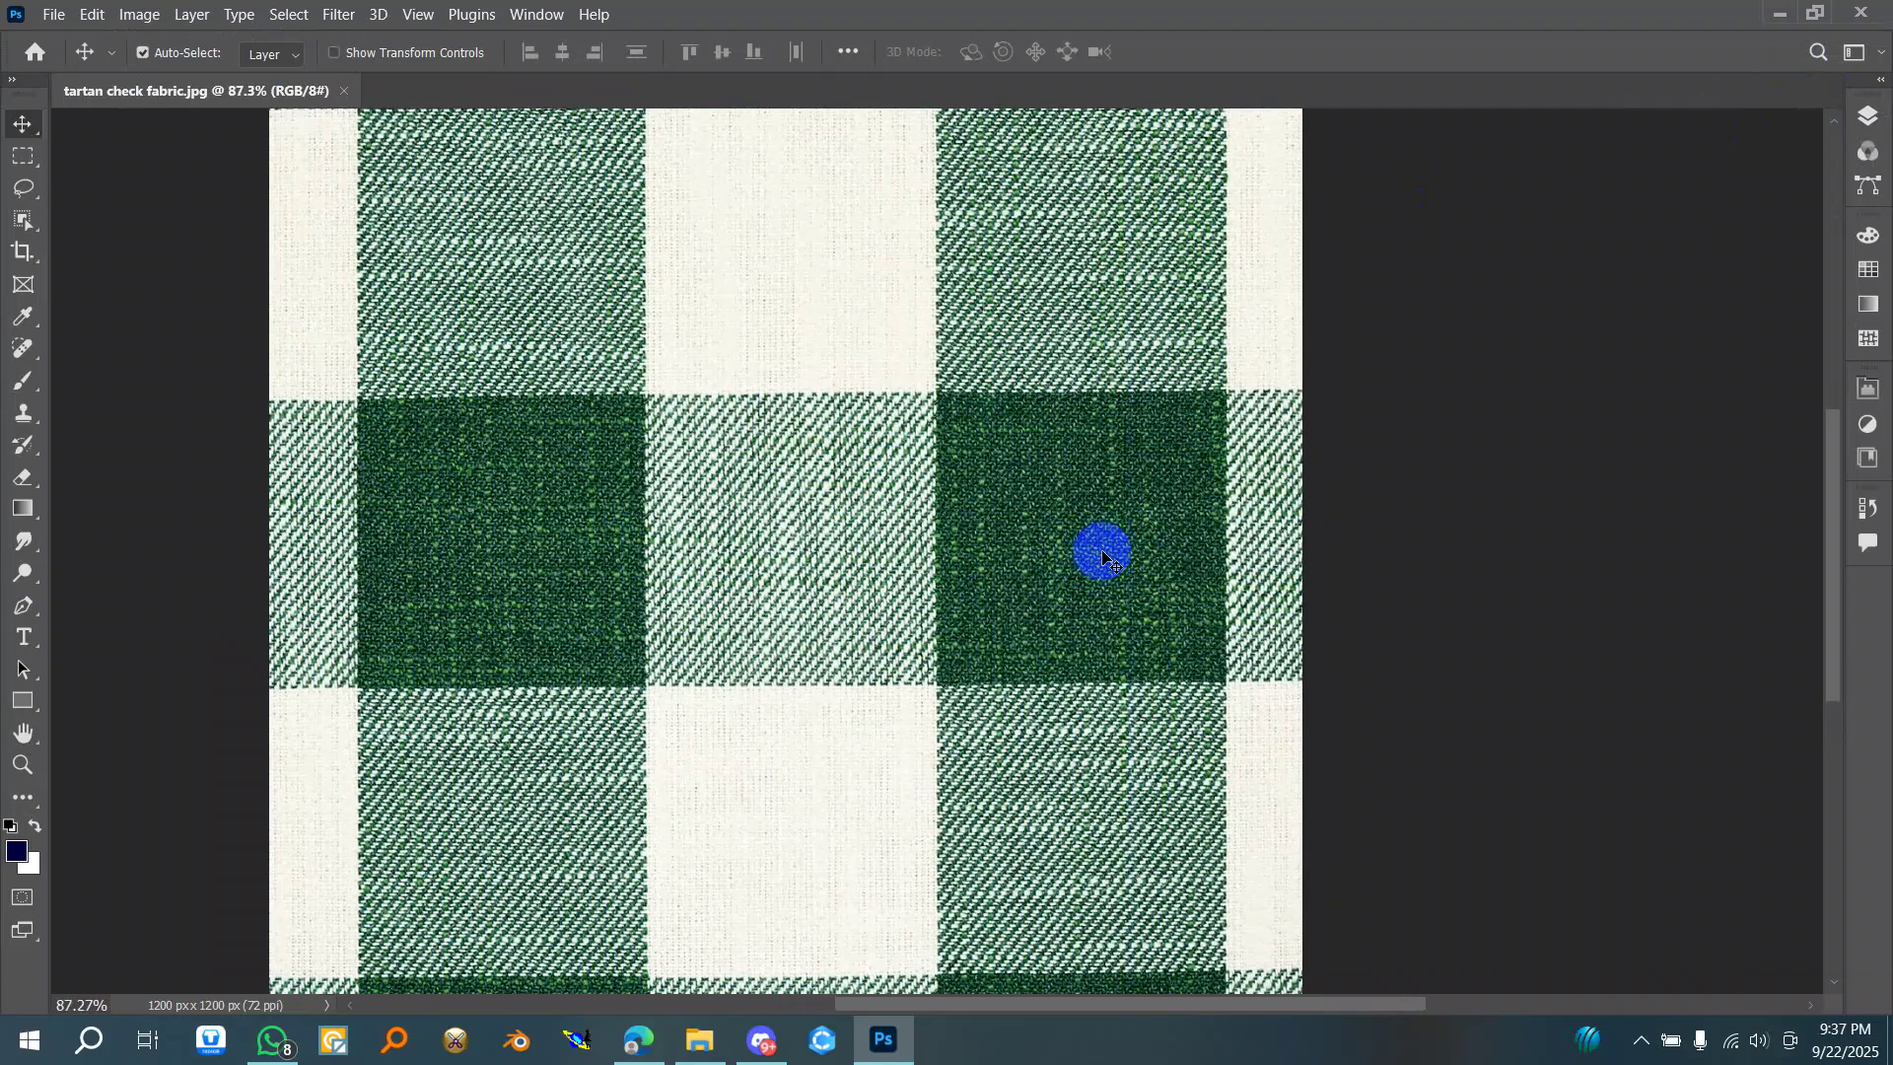
- Recolour the whole fabric image with a Hue/Saturation adjustment, setting Hue to +102 and Saturation to +14
click(139, 14)
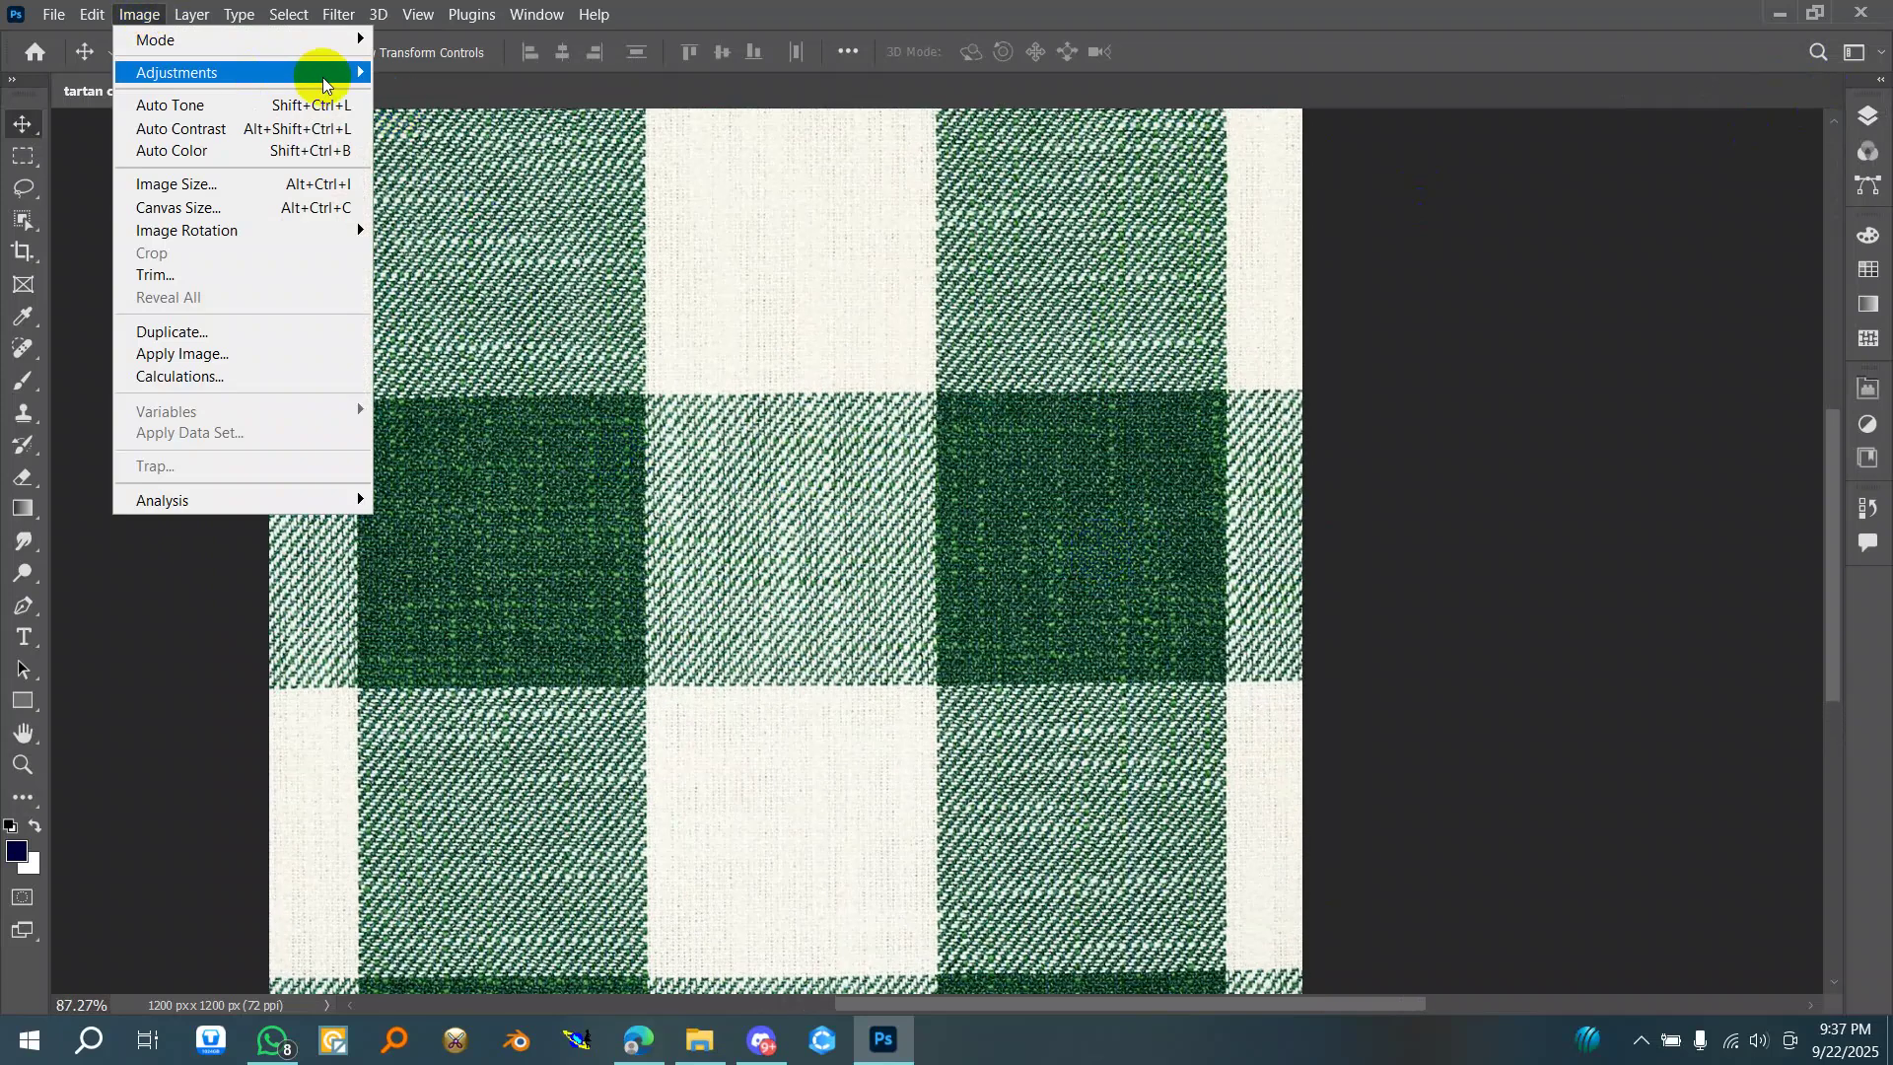
mouse_move(344, 79)
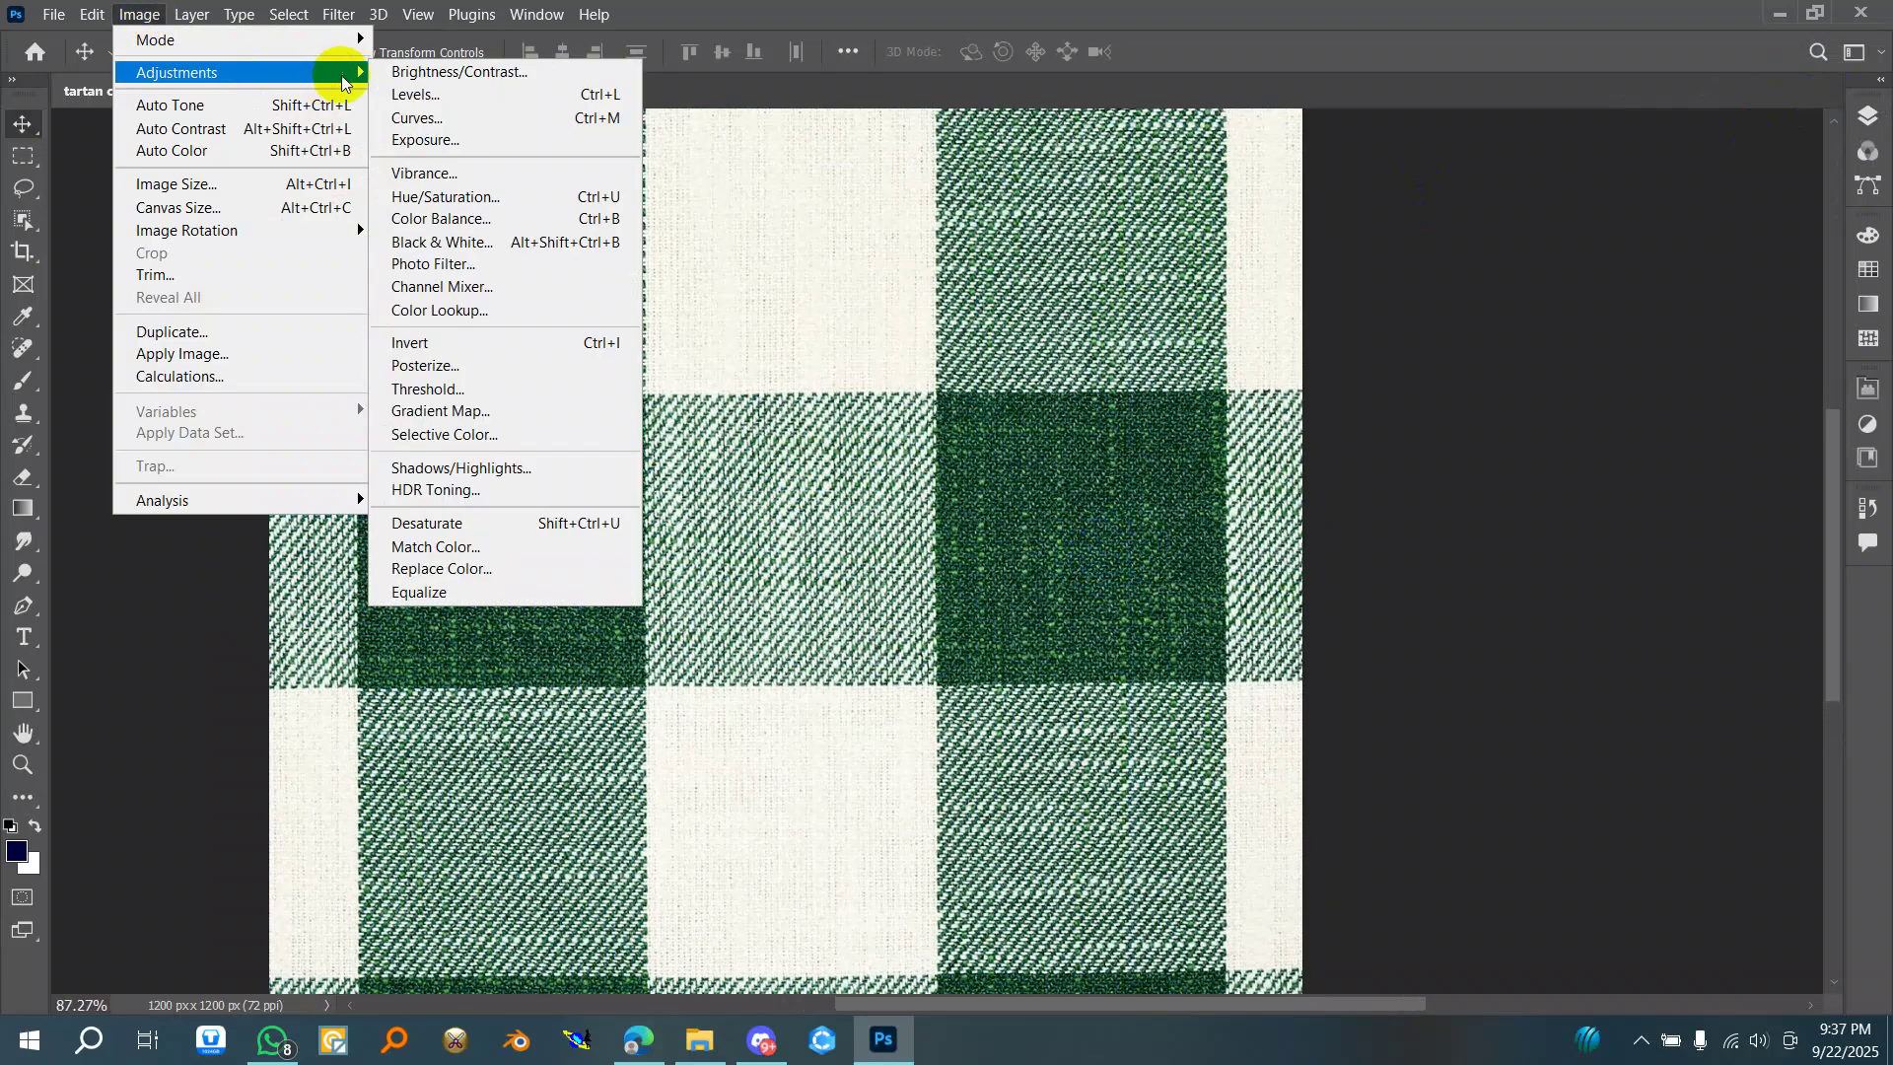
click(452, 199)
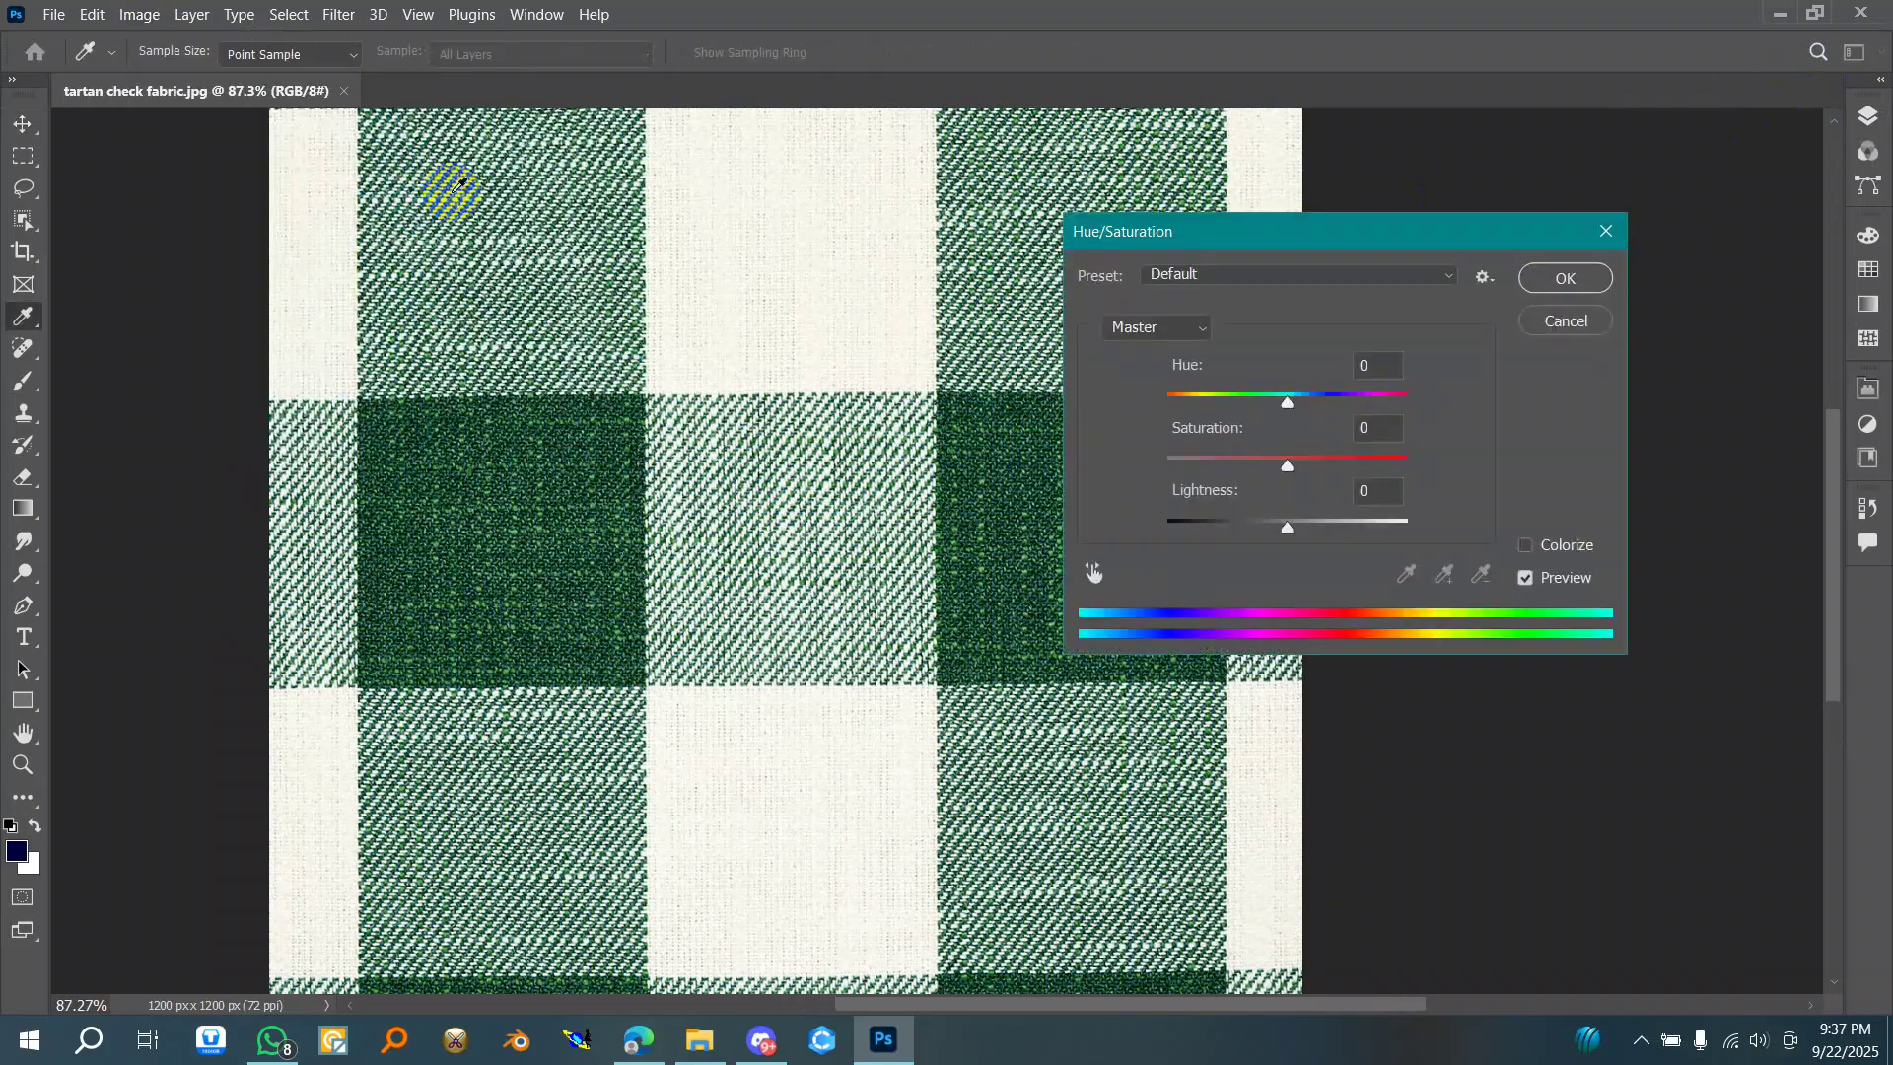
drag(1284, 403, 1369, 424)
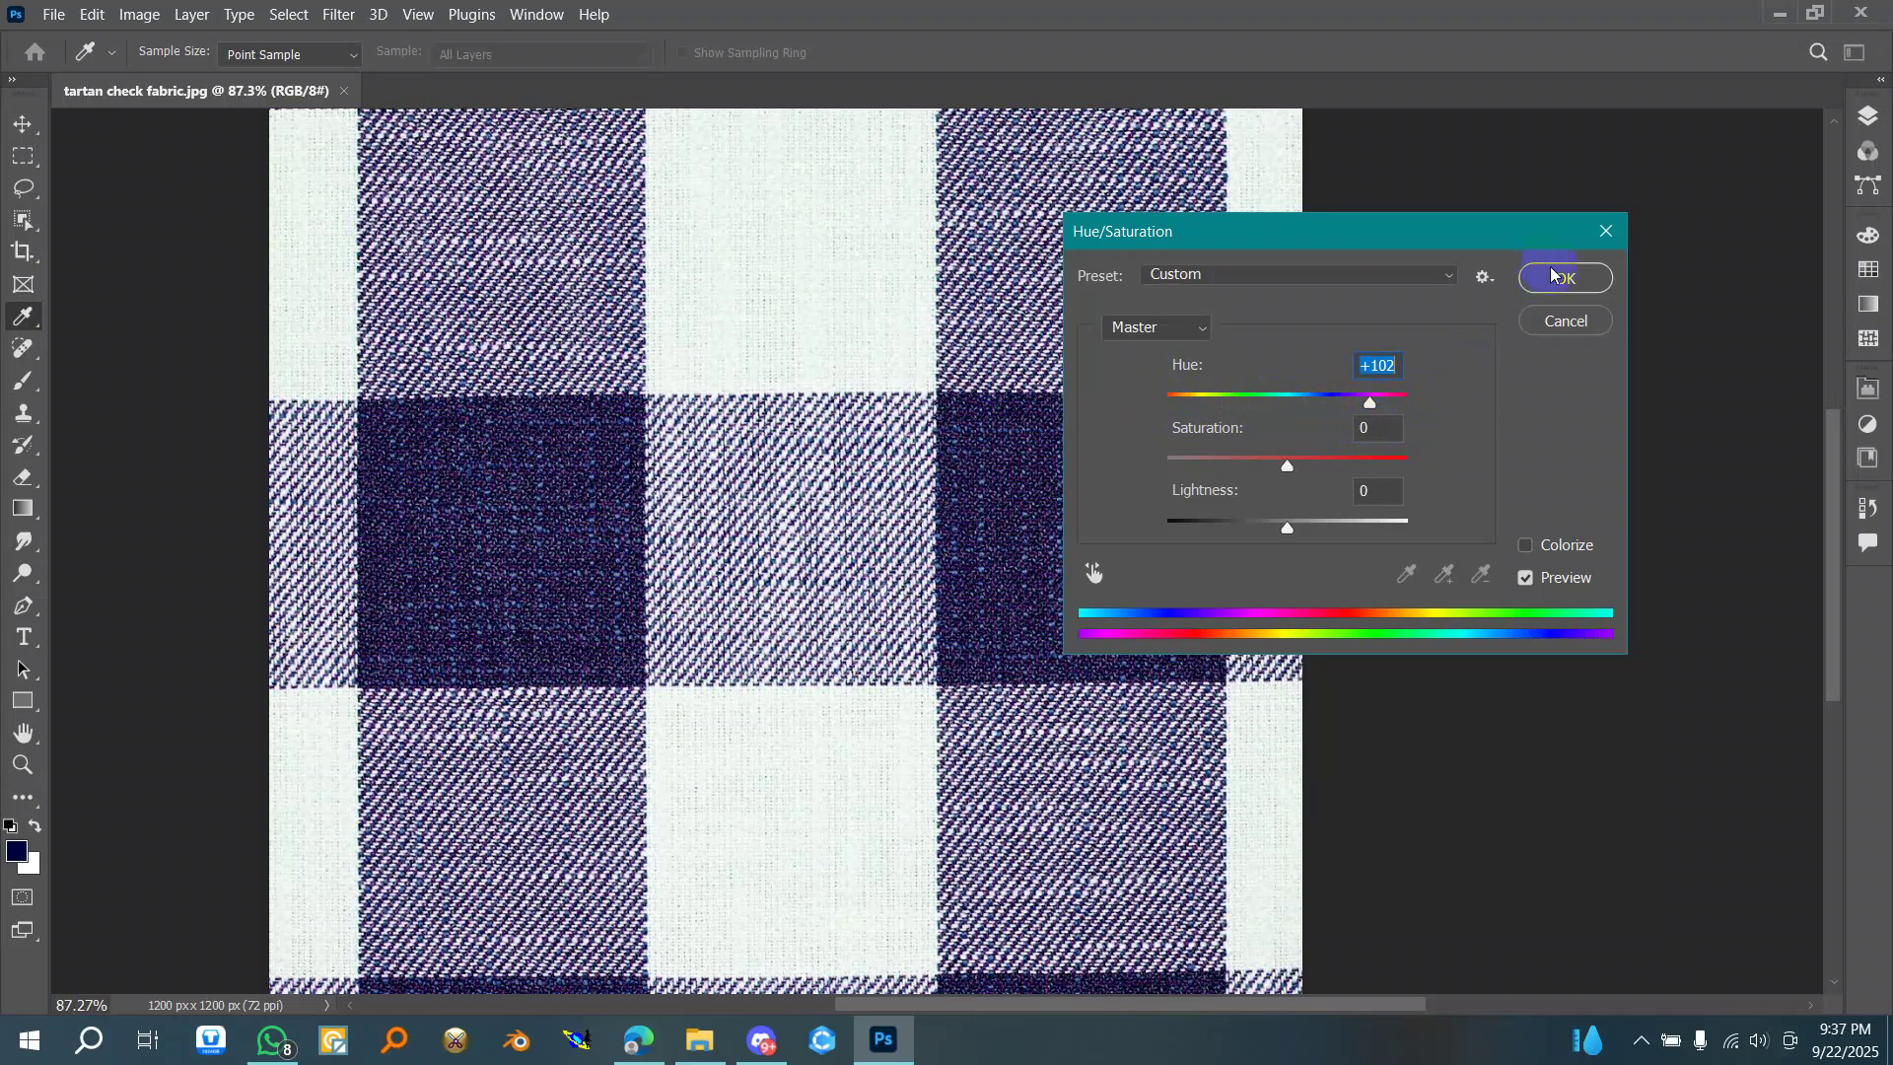
mouse_move(1286, 478)
mouse_down()
mouse_move(1204, 473)
mouse_move(1322, 475)
mouse_up()
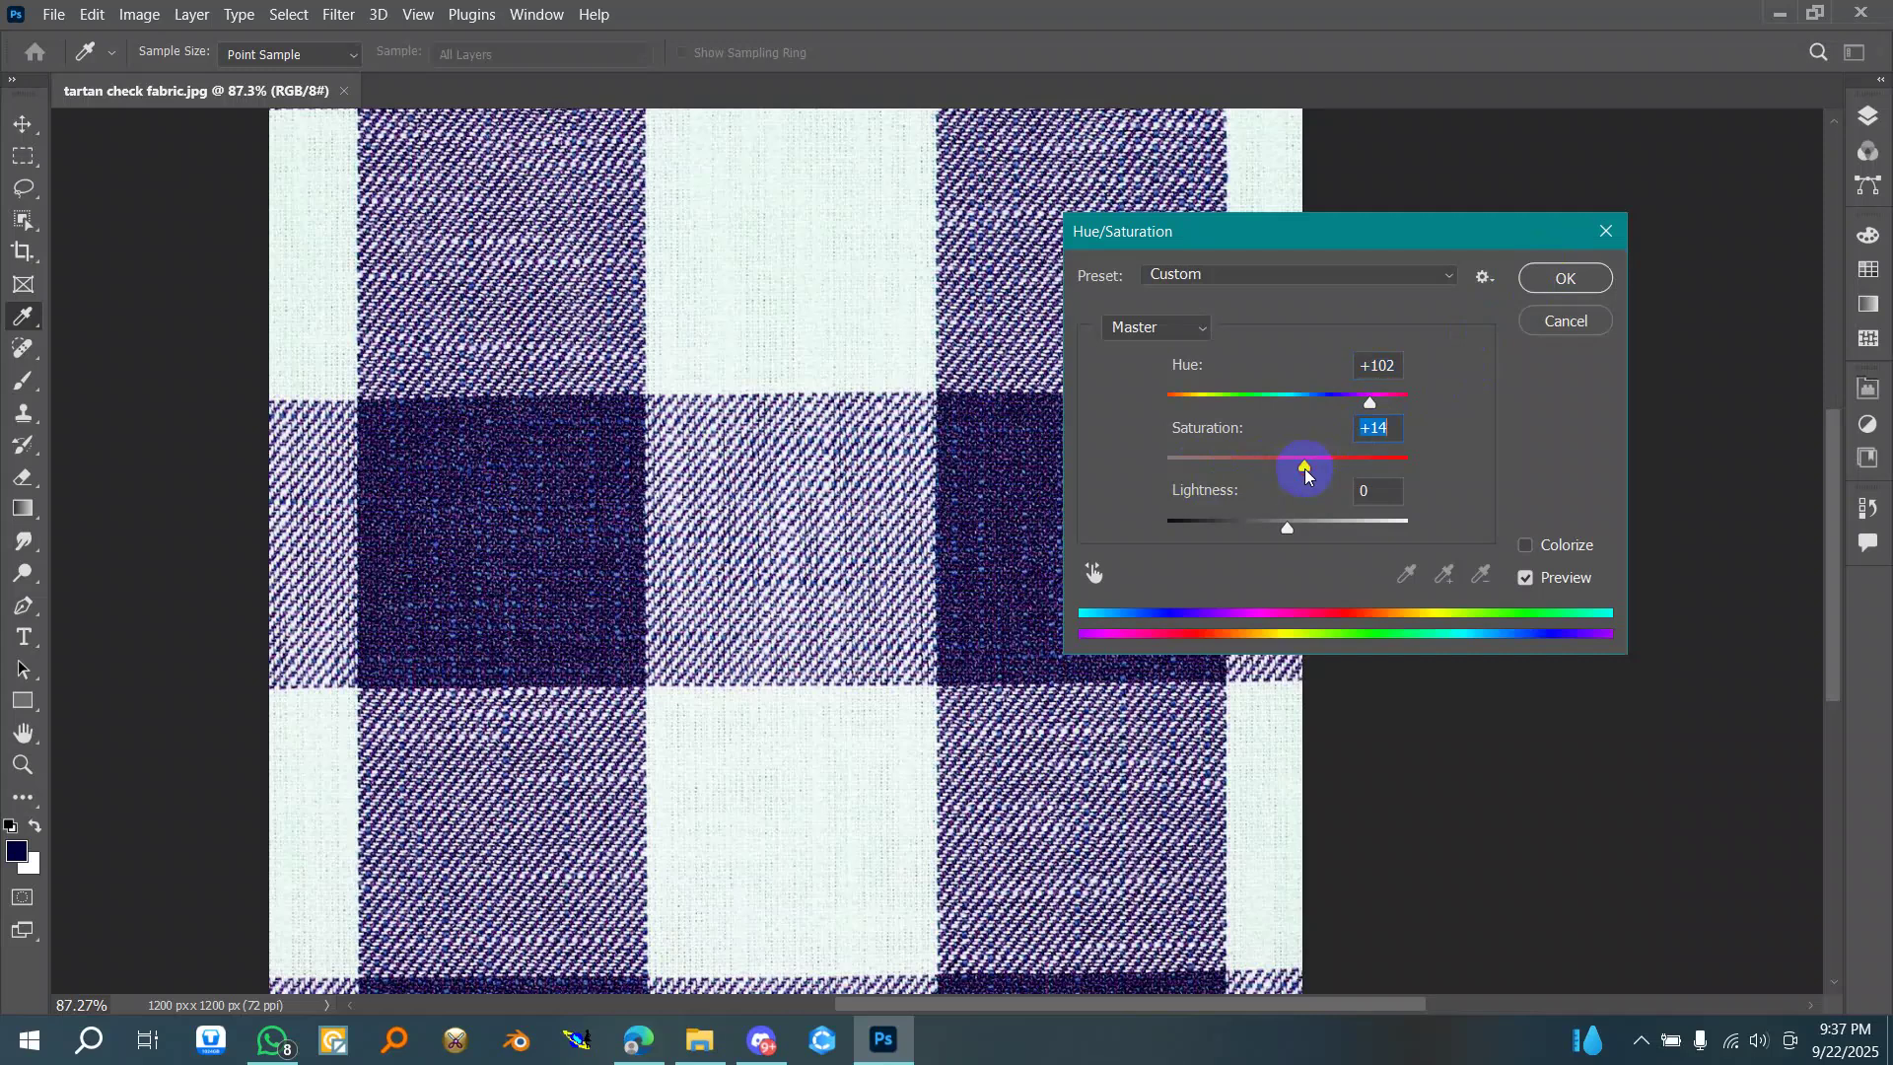
mouse_move(1284, 537)
mouse_down()
mouse_move(1263, 534)
mouse_move(1292, 539)
mouse_up()
click(1394, 490)
key(Down)
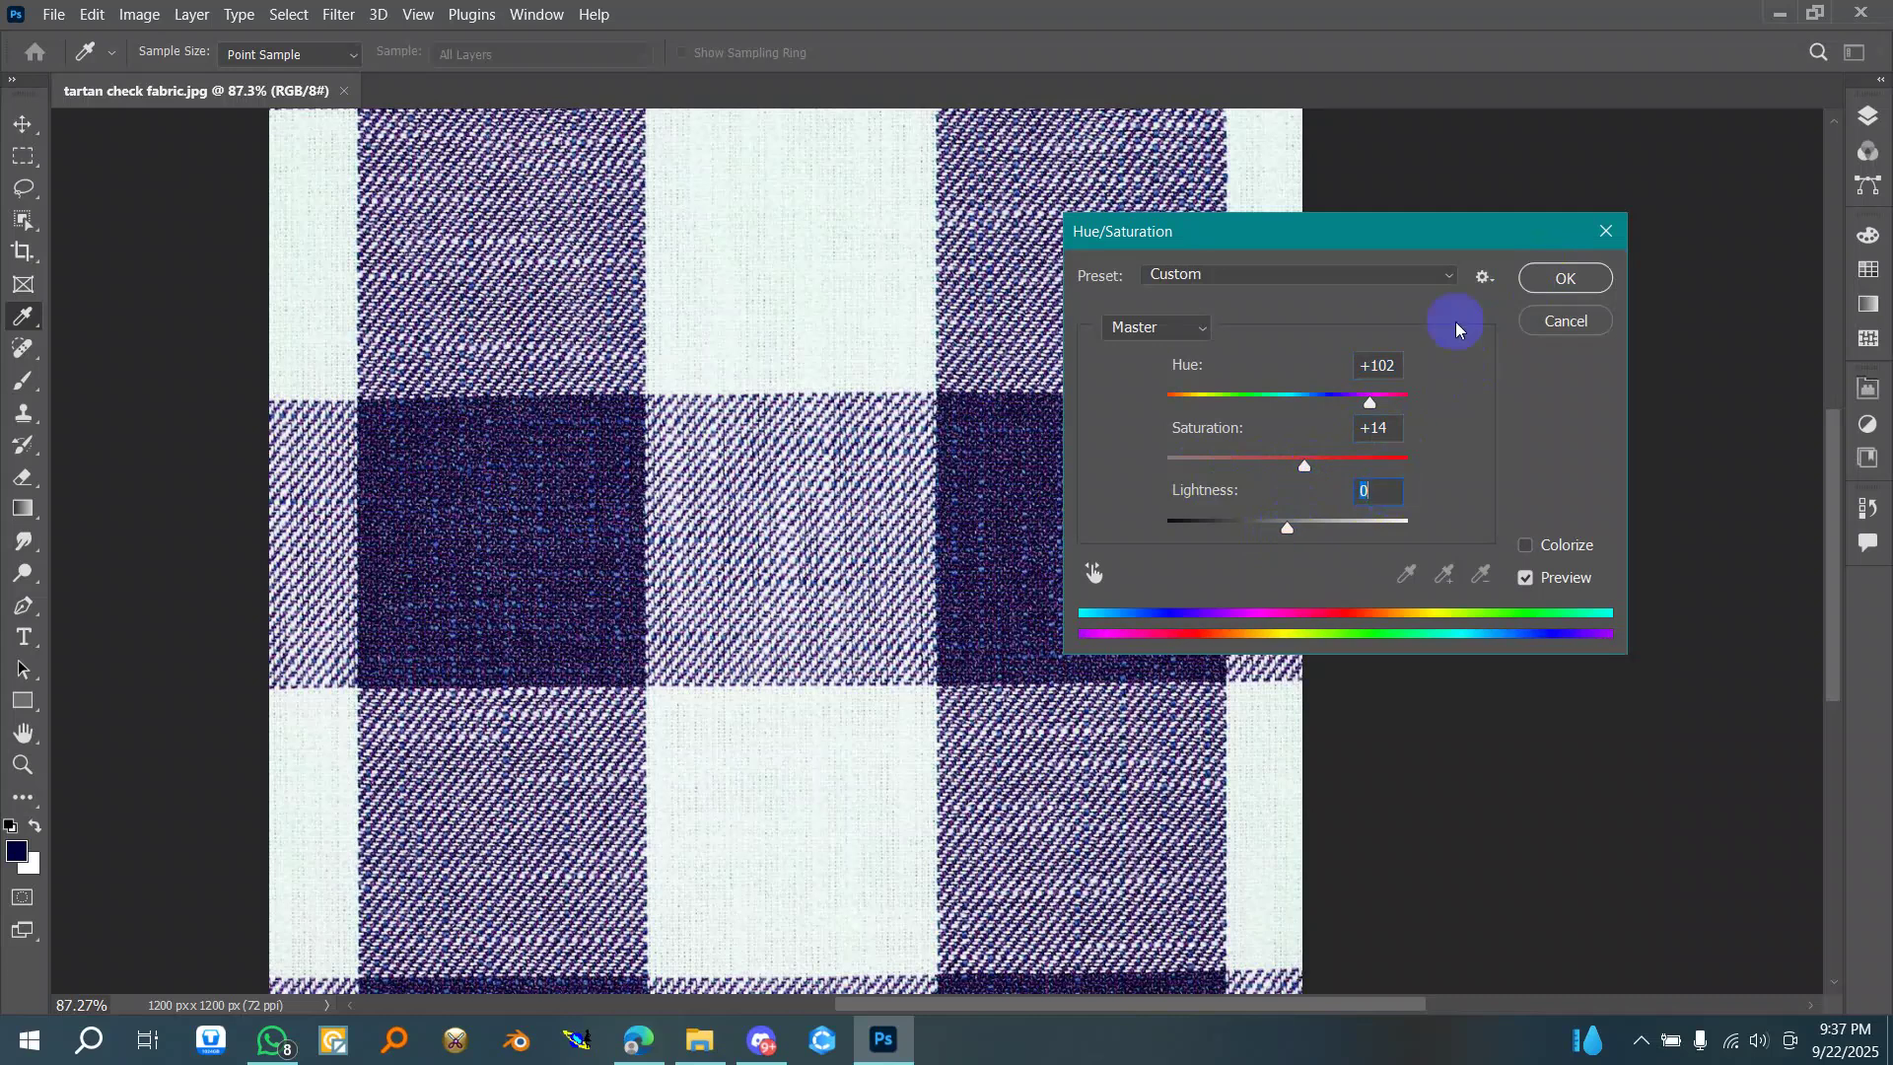
click(1571, 285)
- Examine the recoloured fabric's weave texture close up and its check pattern as a whole
scroll(953, 461, down, 3)
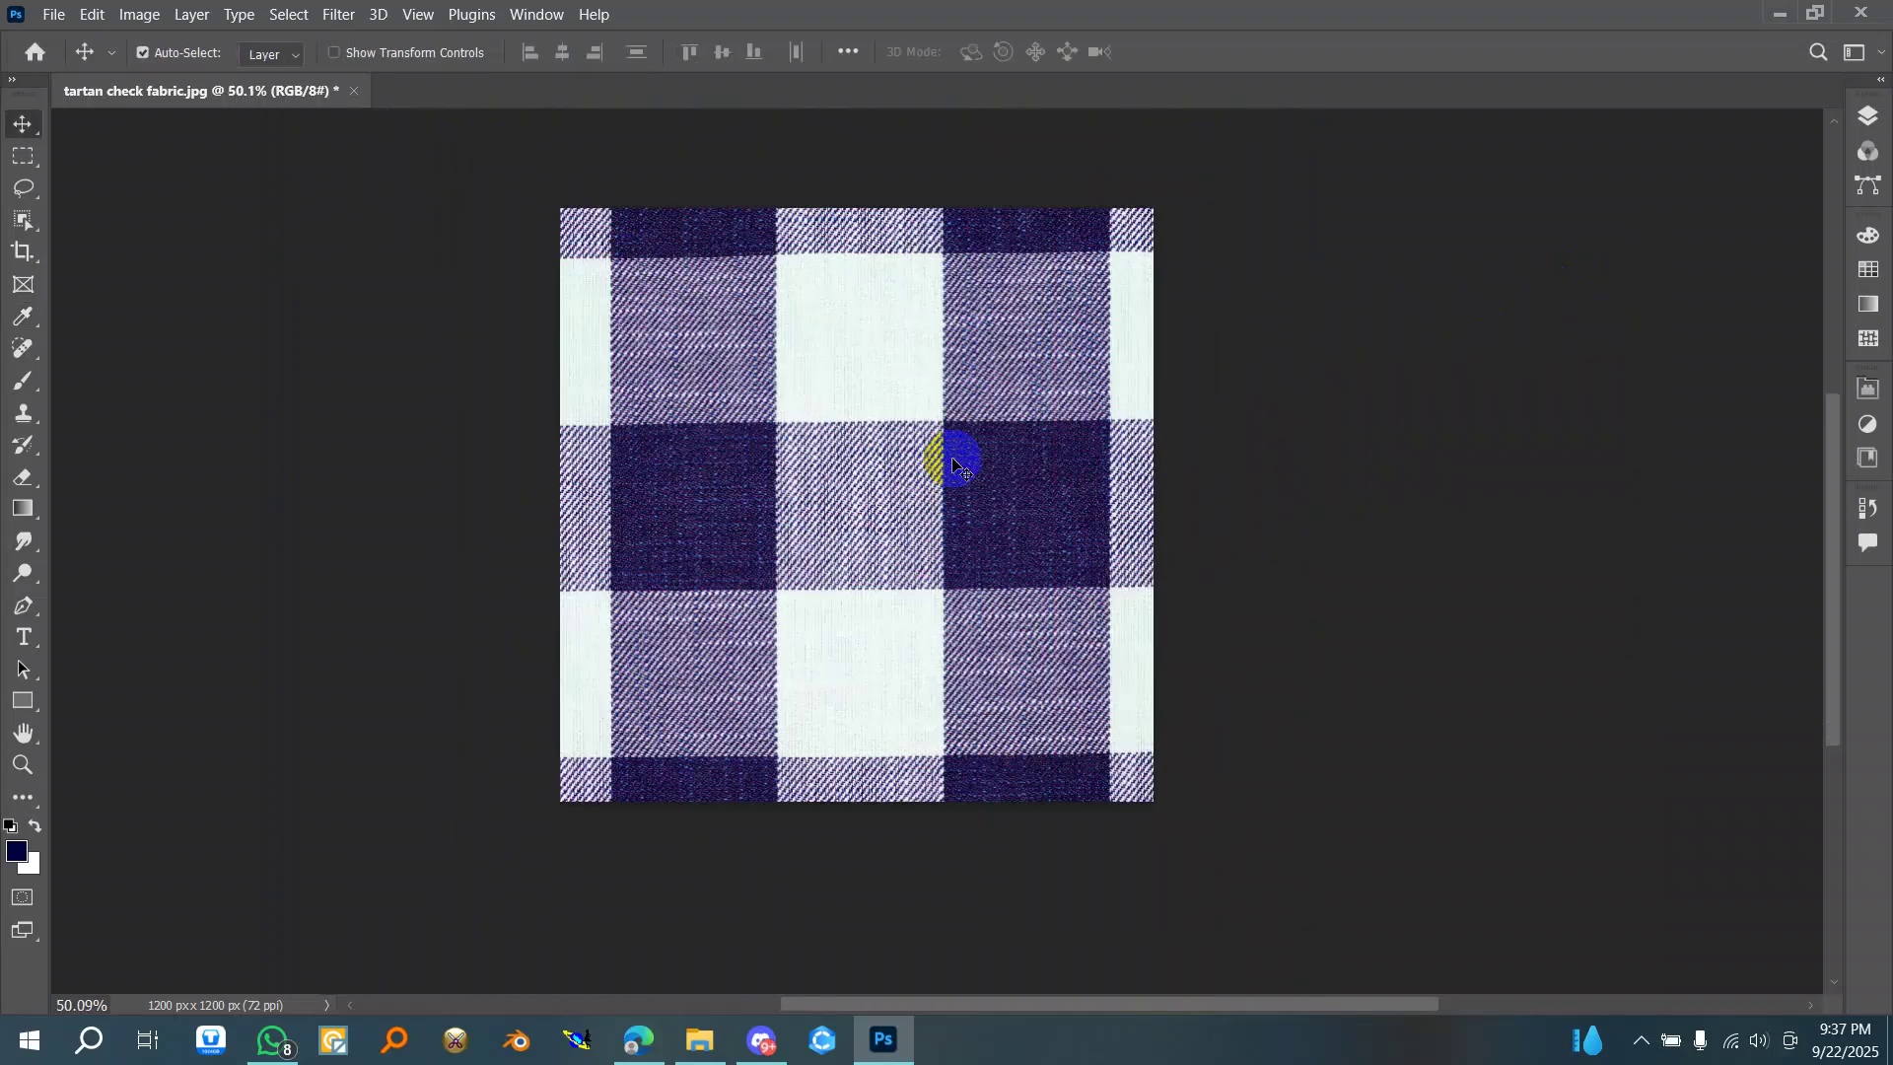
scroll(953, 460, up, 3)
scroll(953, 459, down, 5)
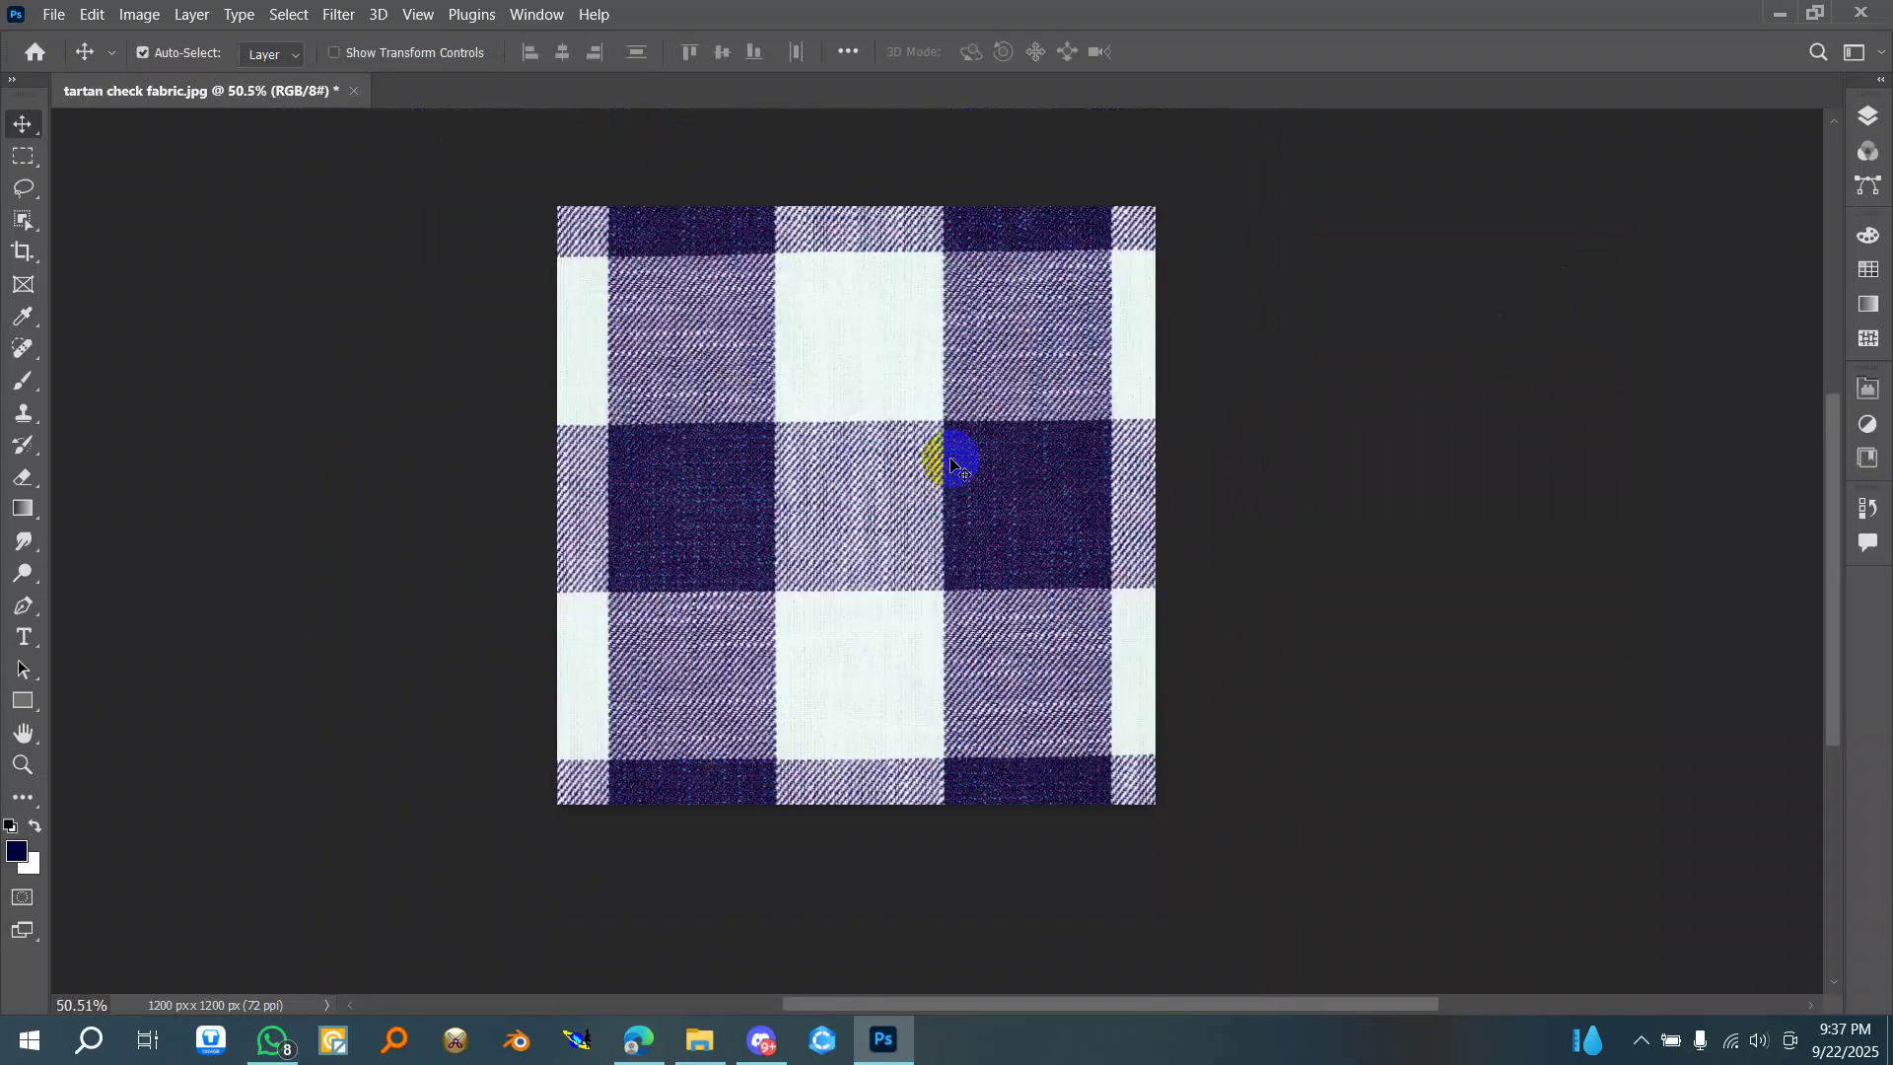
scroll(906, 433, up, 1)
scroll(906, 433, up, 5)
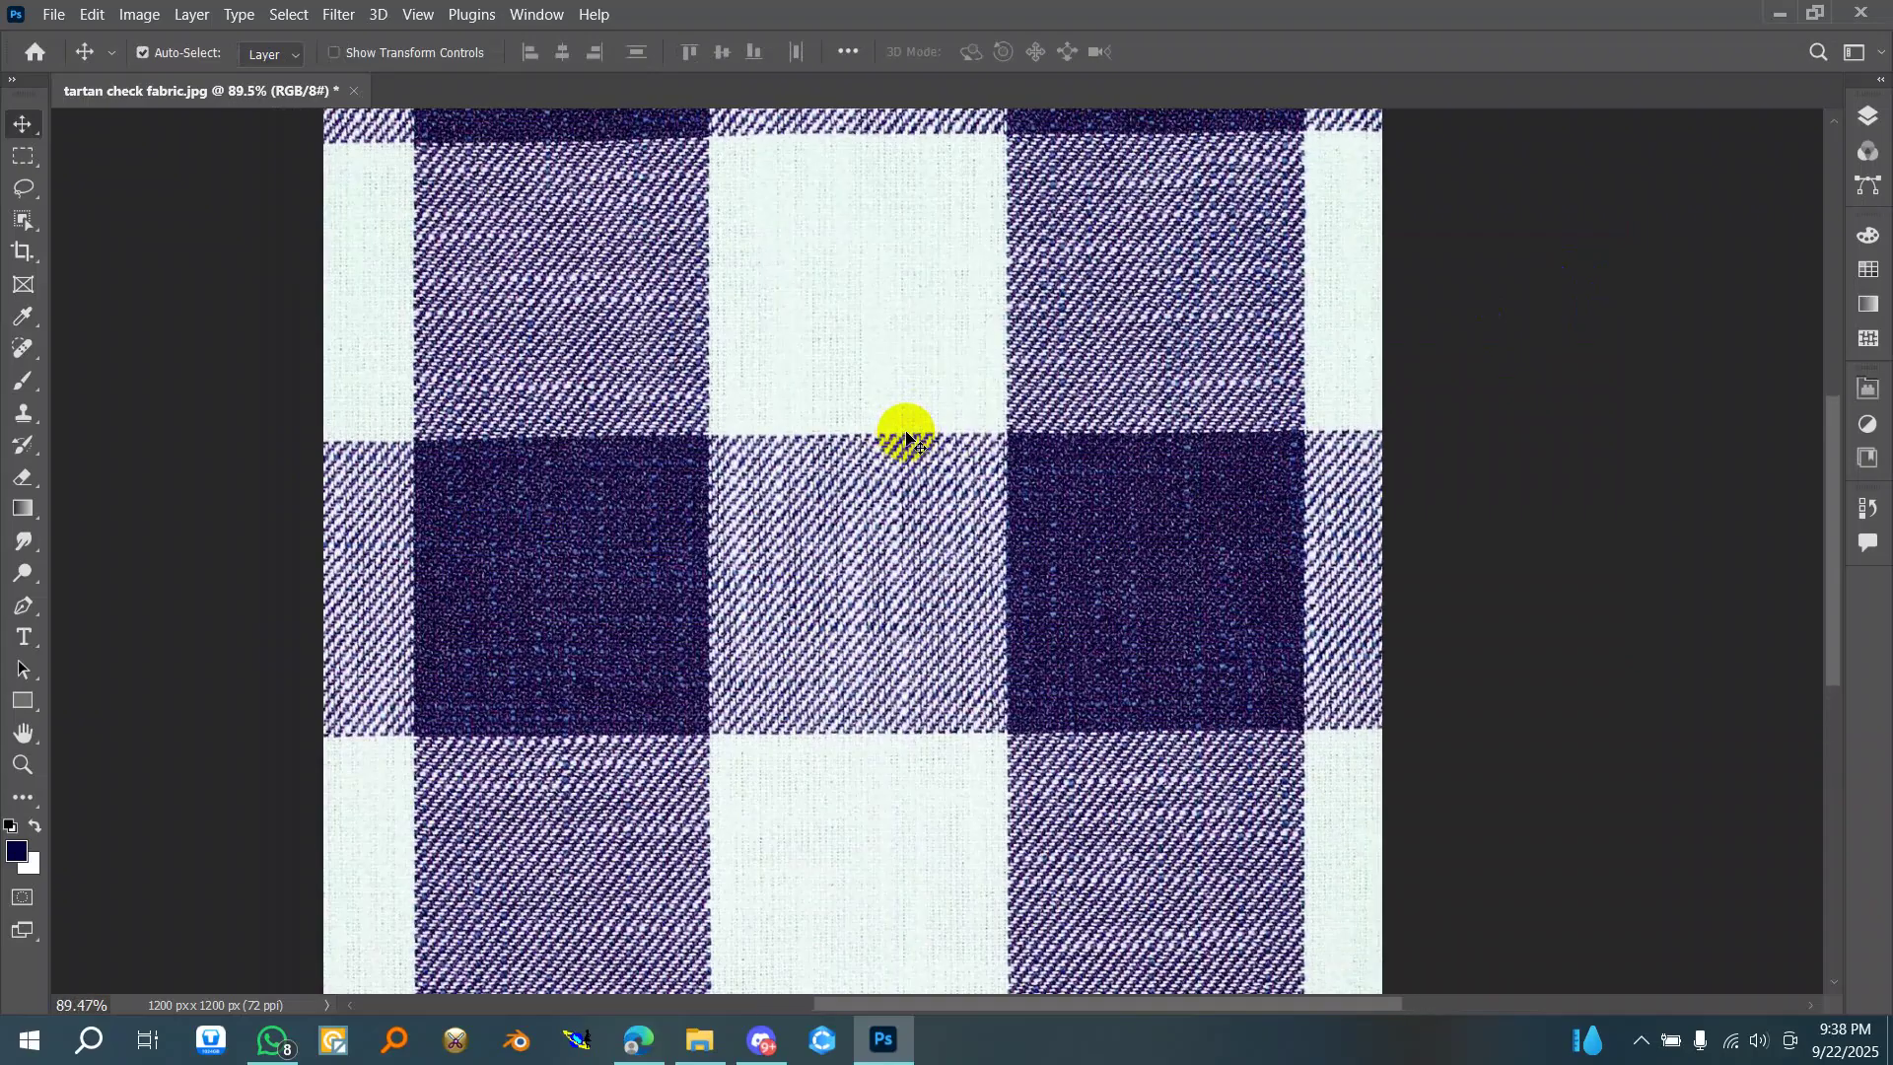
scroll(906, 435, down, 2)
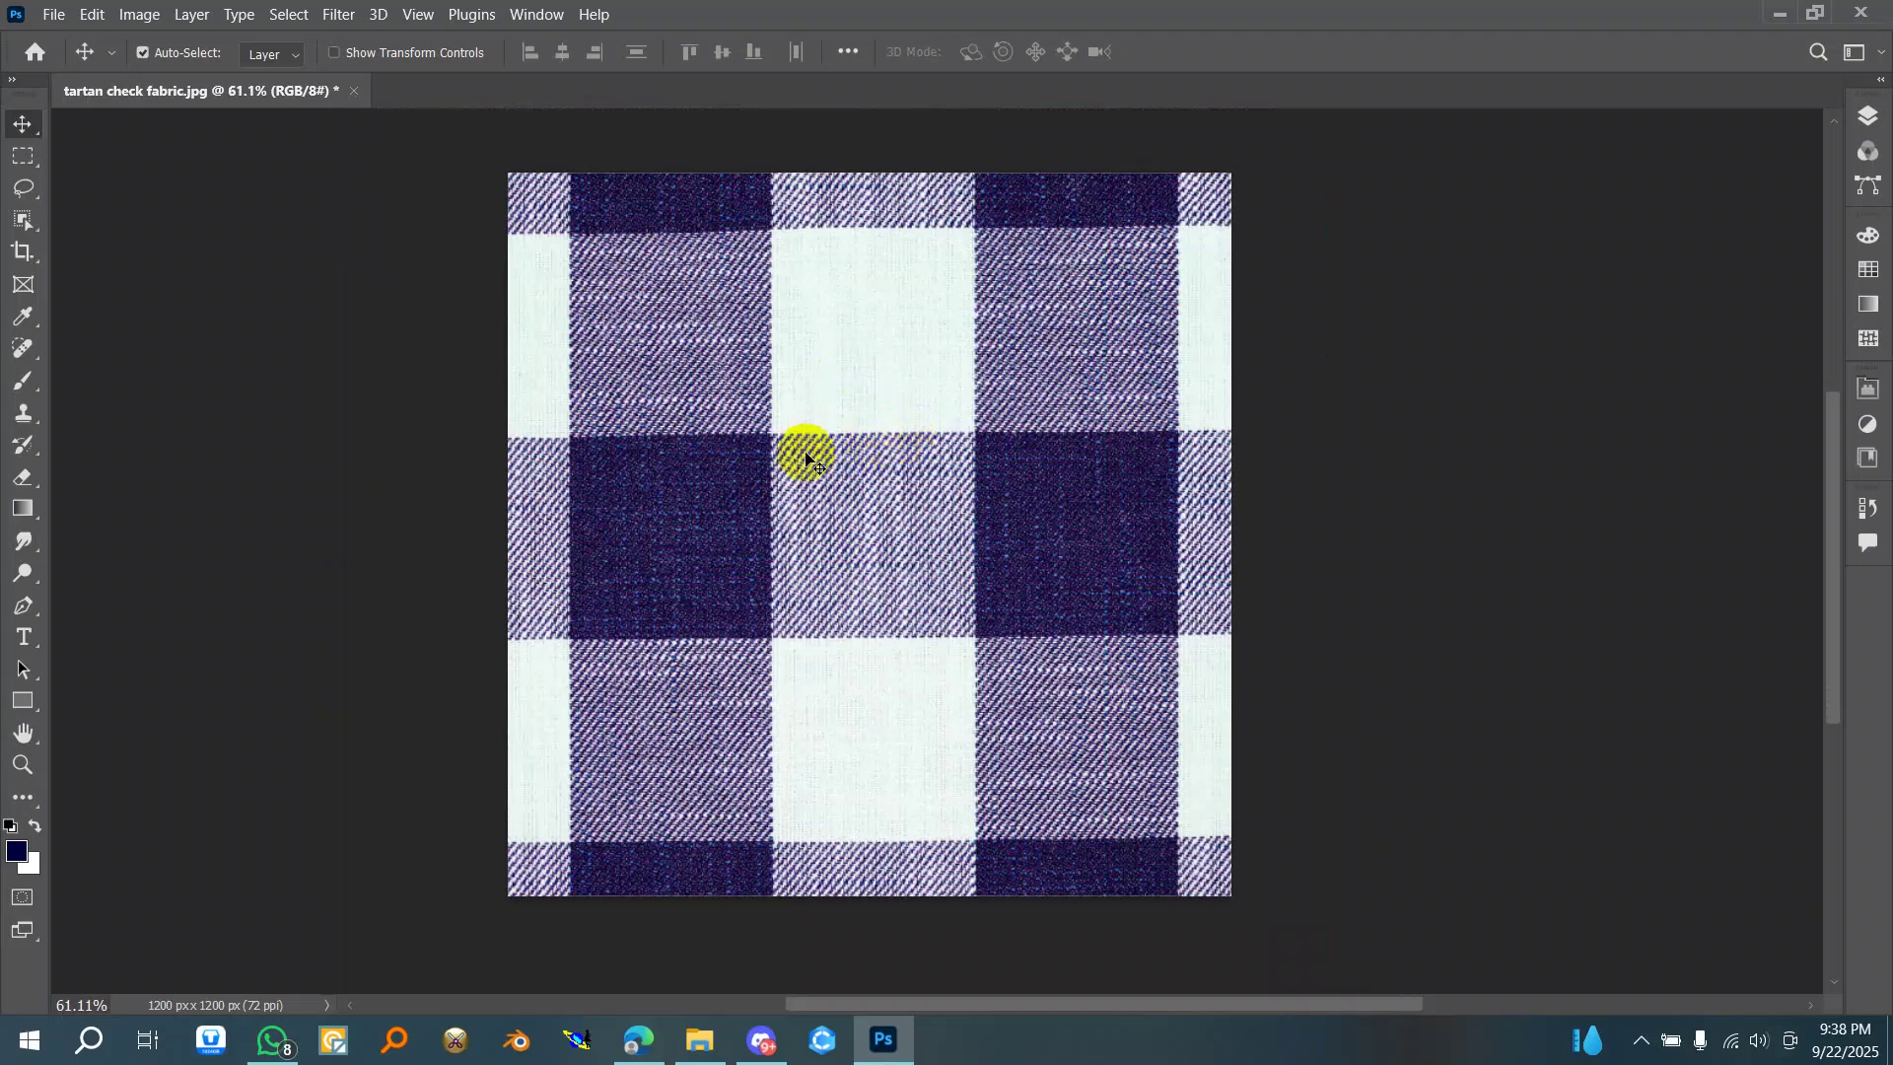
scroll(846, 330, up, 2)
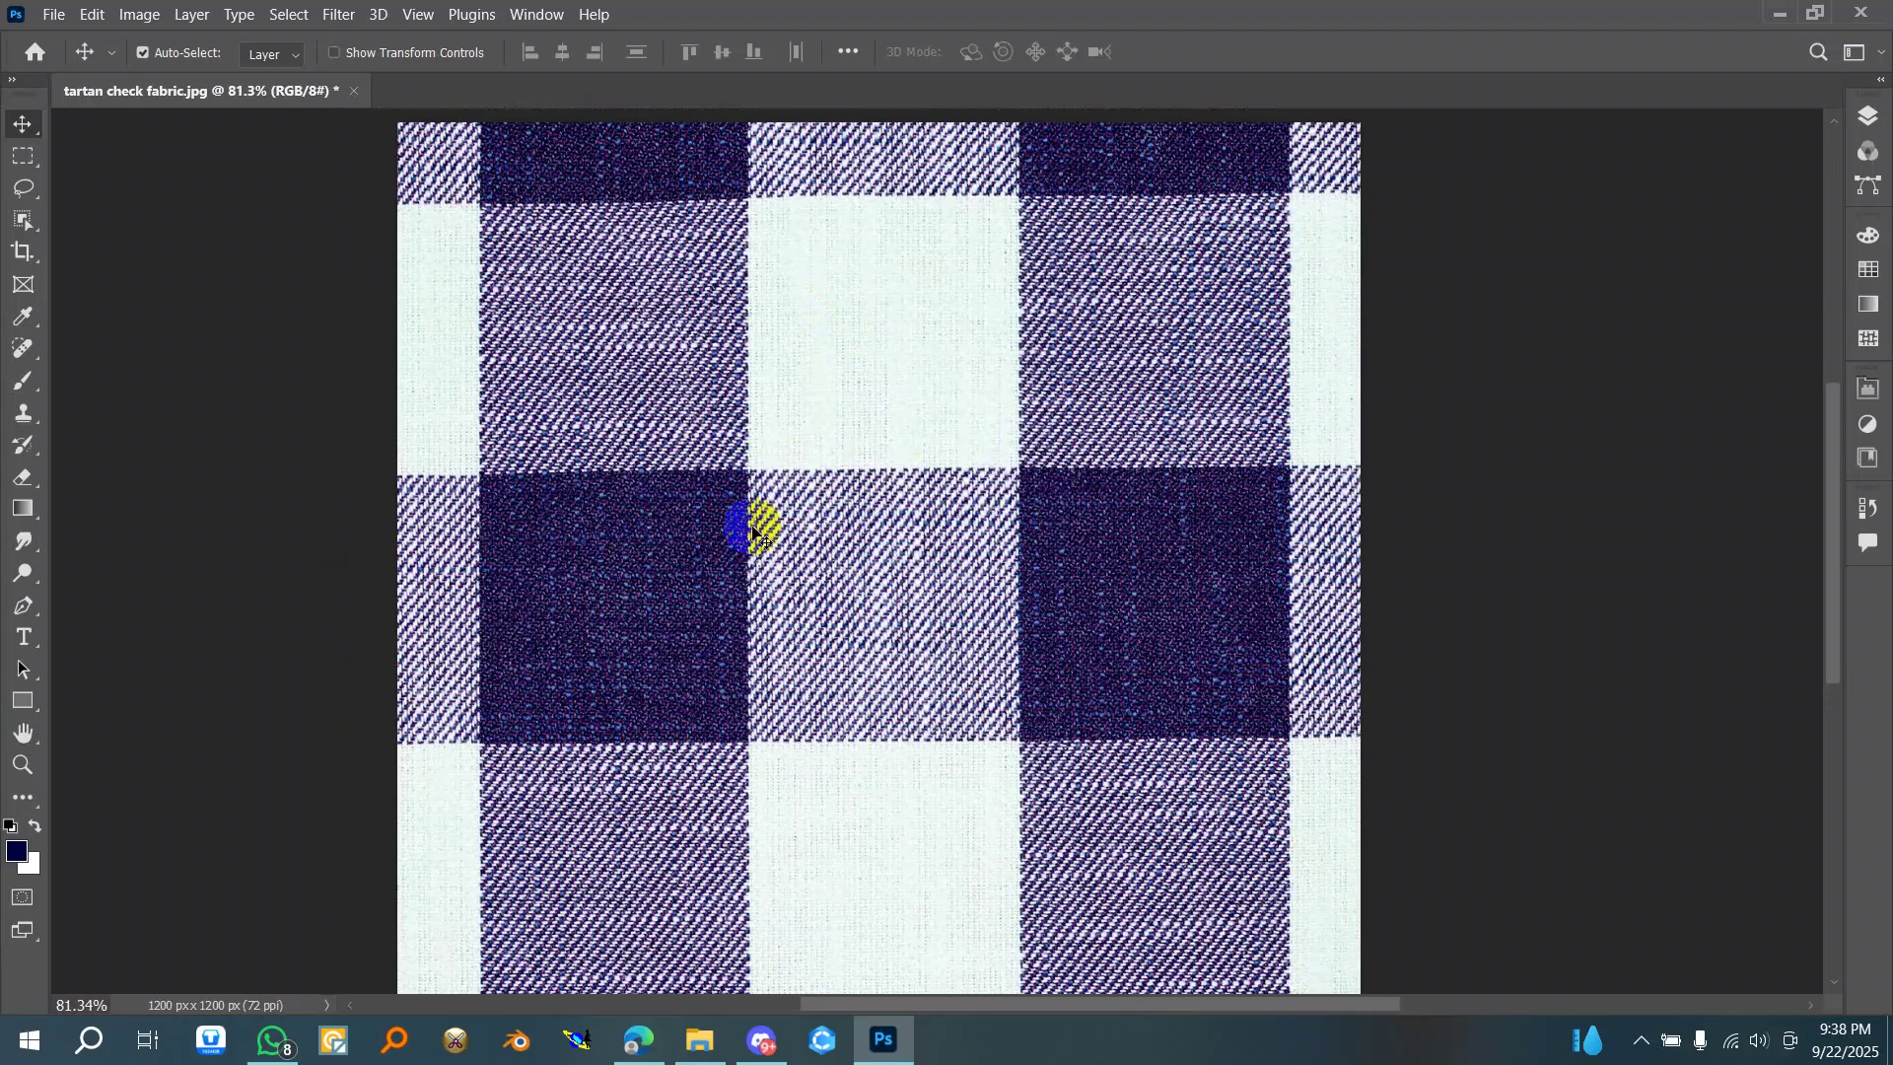
scroll(761, 524, down, 1)
scroll(709, 364, down, 2)
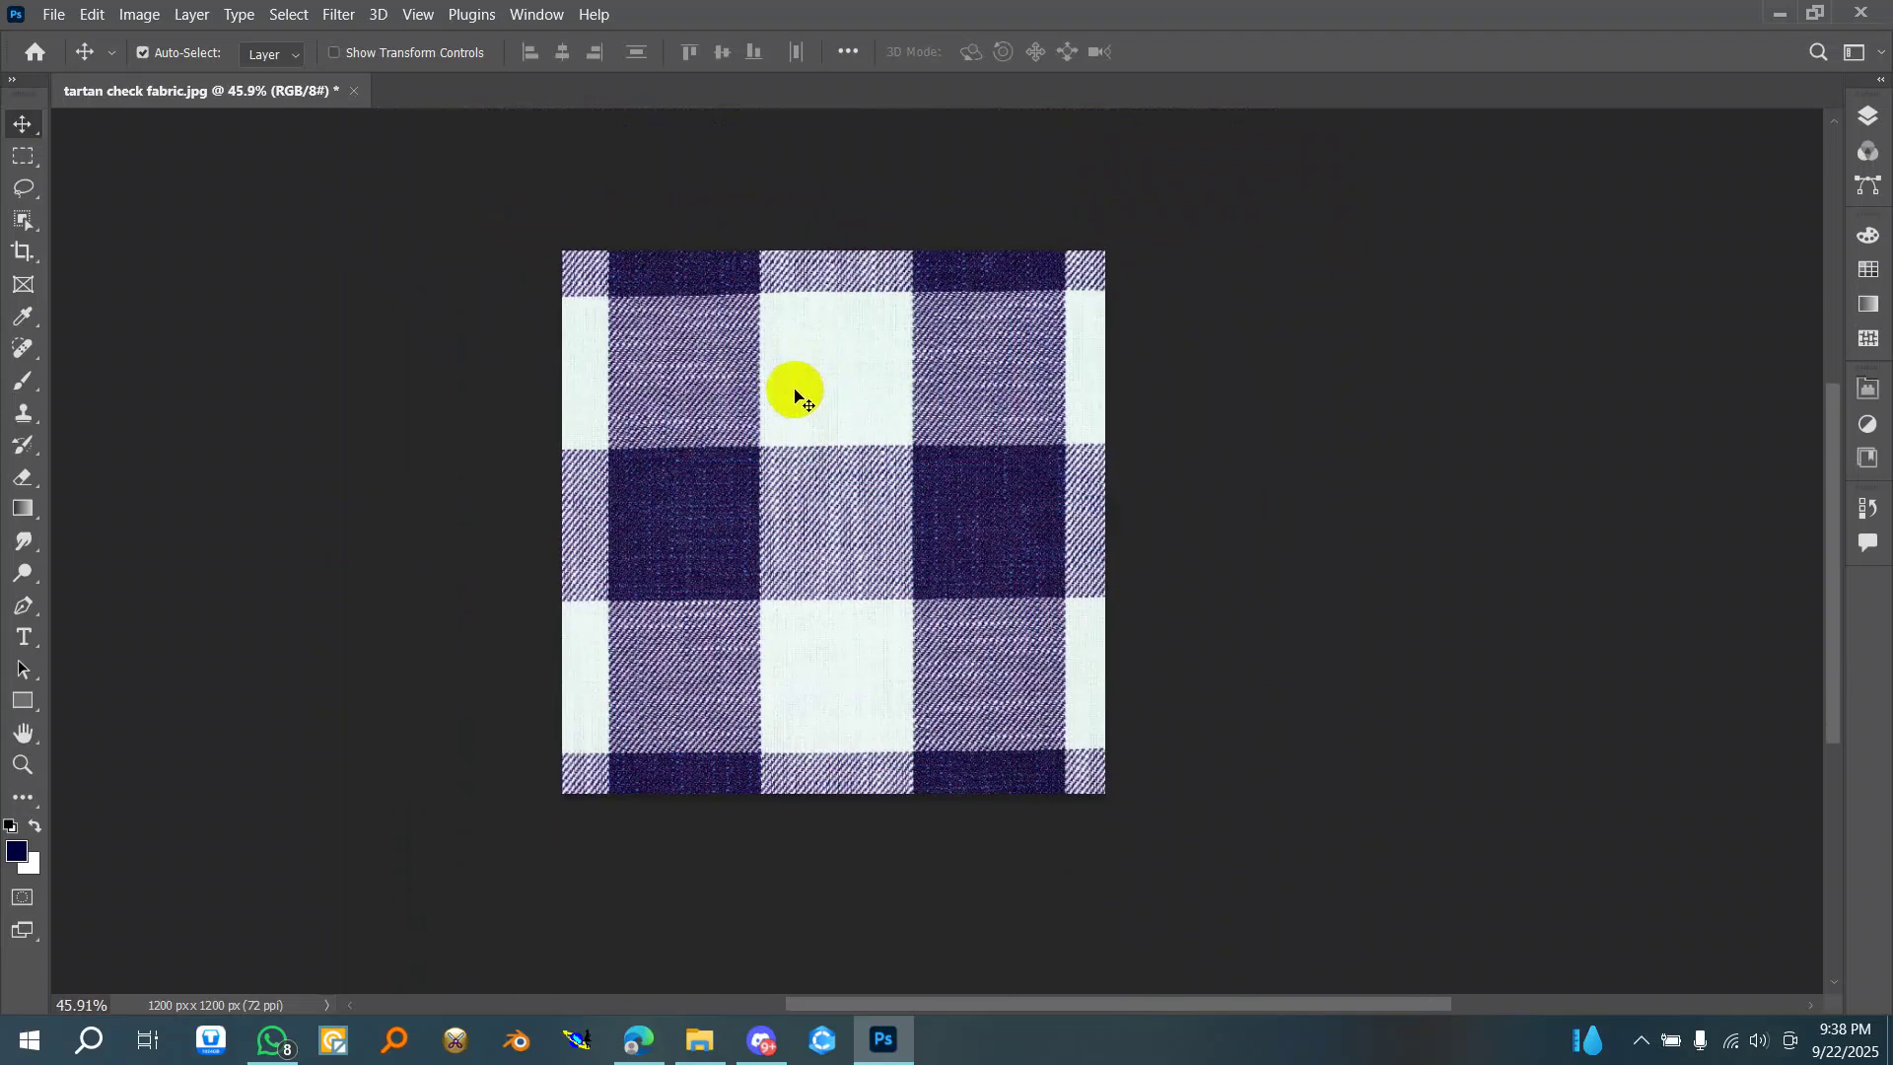
scroll(806, 351, up, 2)
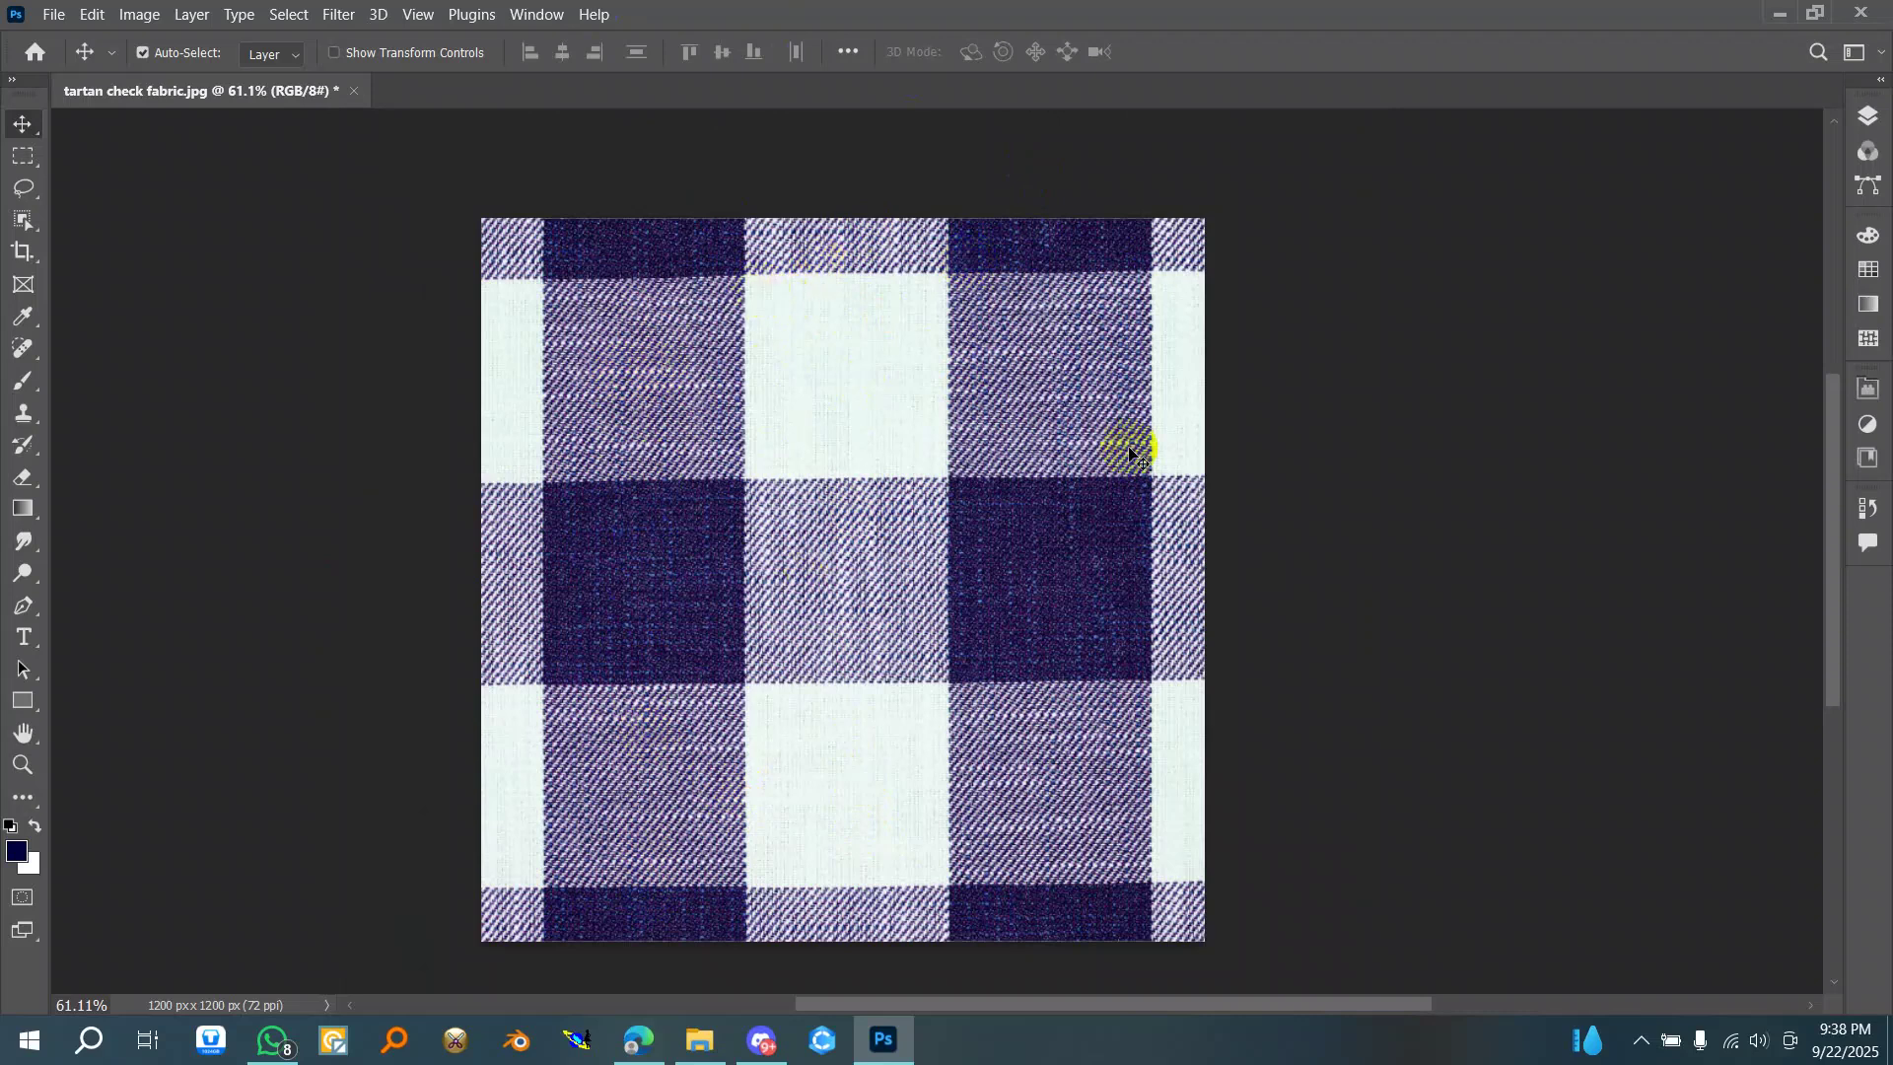
scroll(869, 449, down, 2)
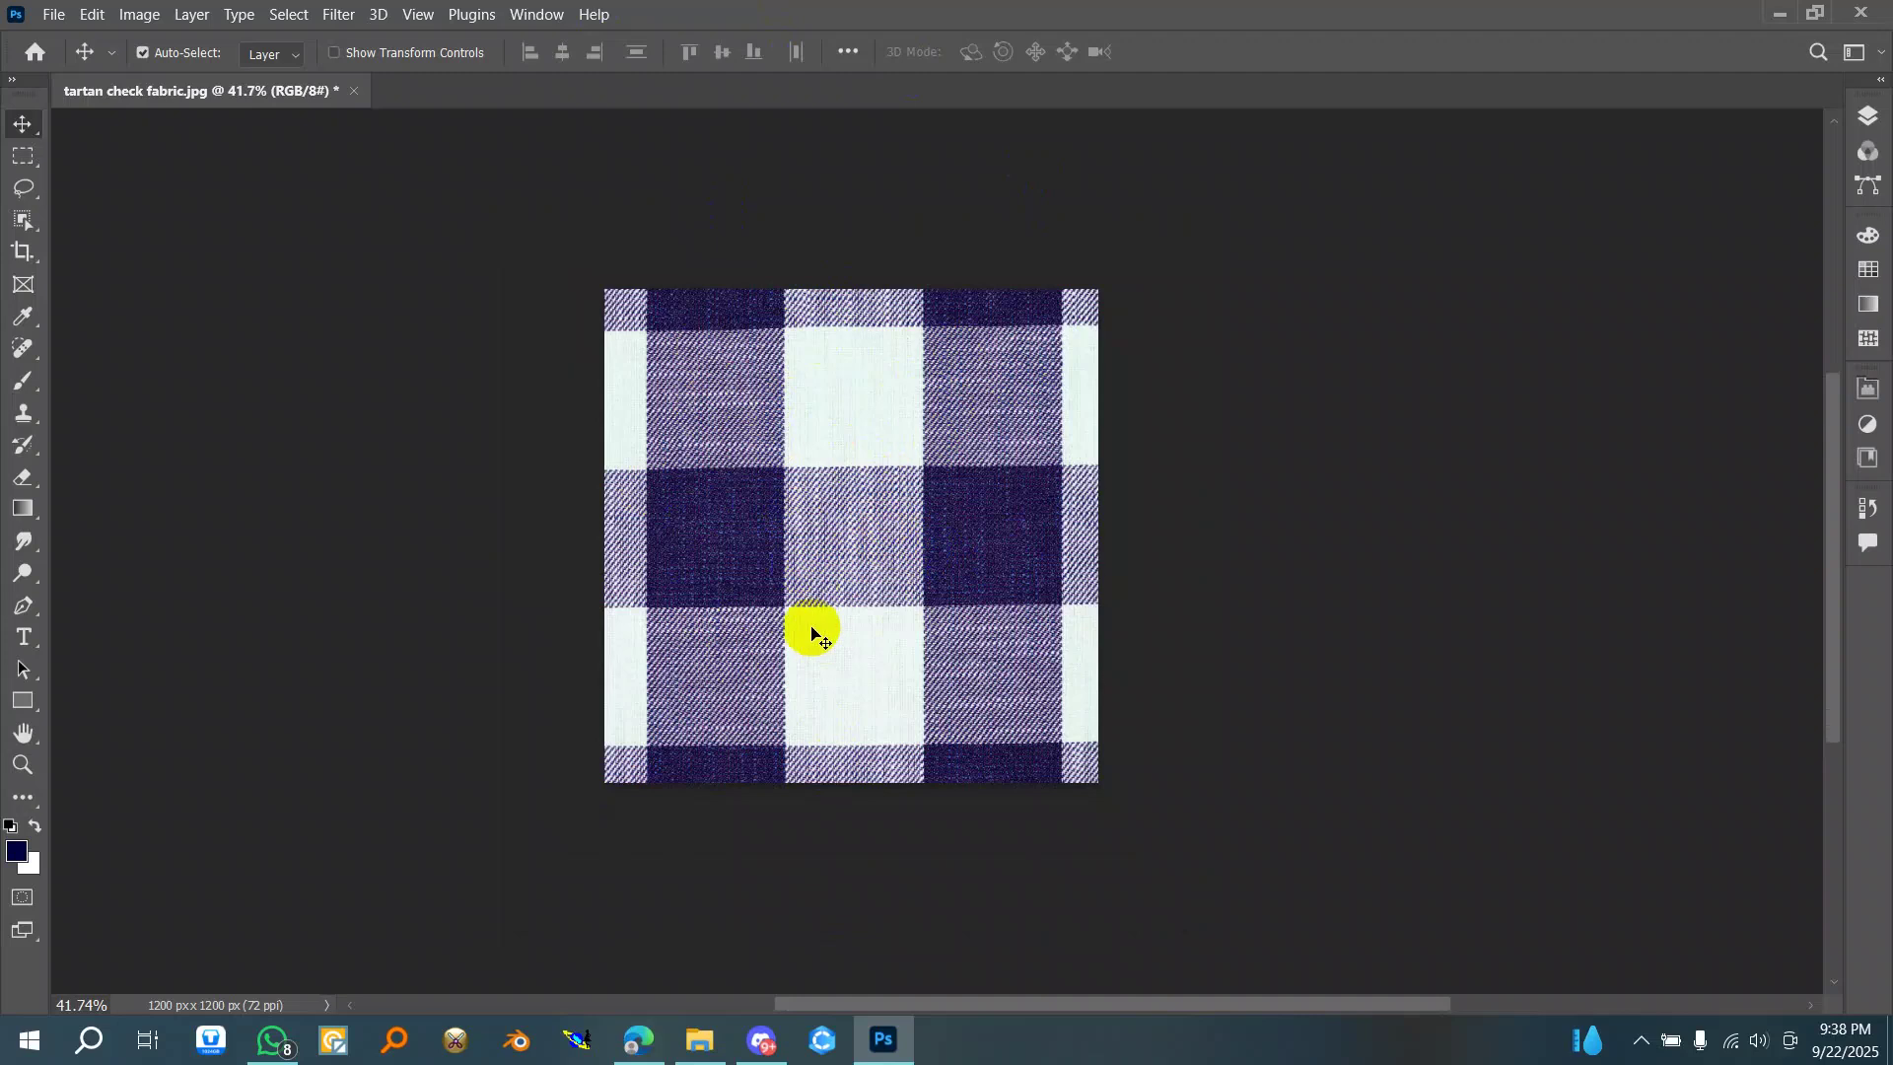
- Enlarge the canvas with the Crop tool to about 2460 x 2473 px, adding white space above and to the right of the fabric
key(c)
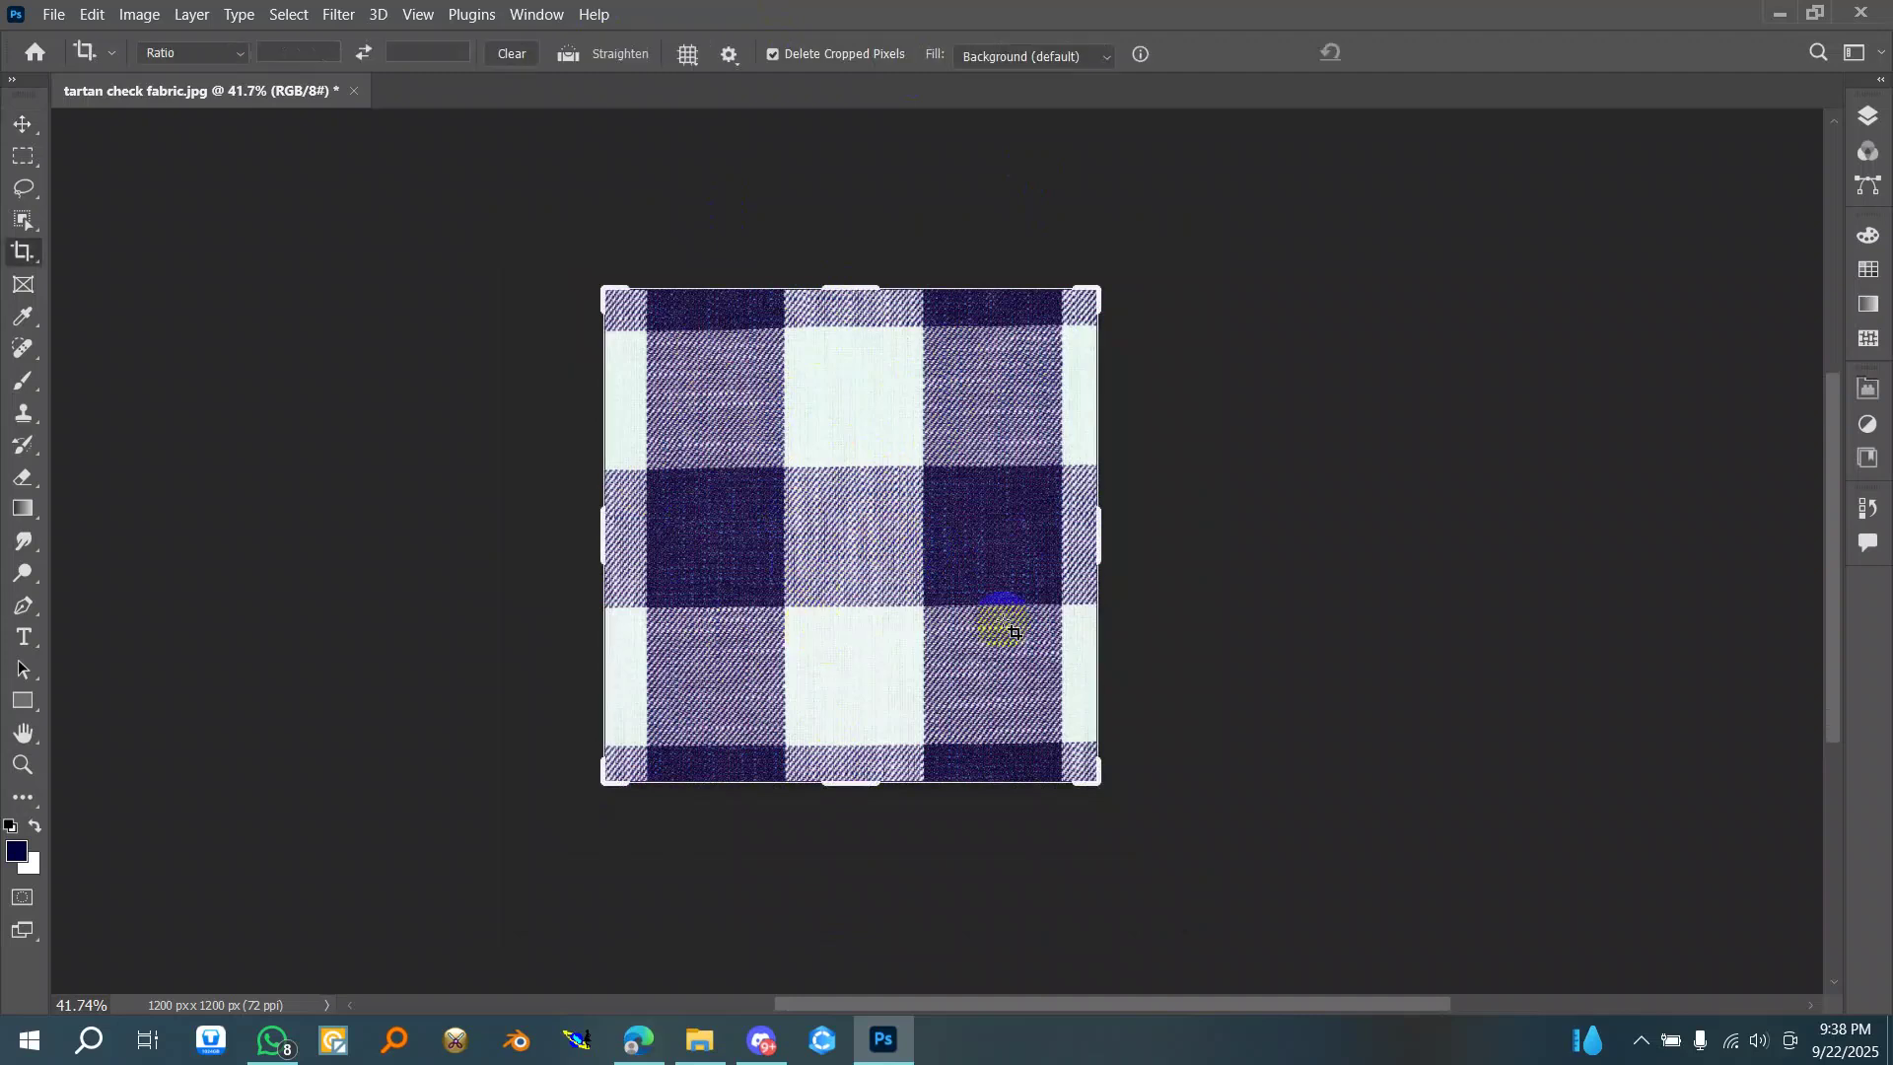
scroll(920, 547, down, 4)
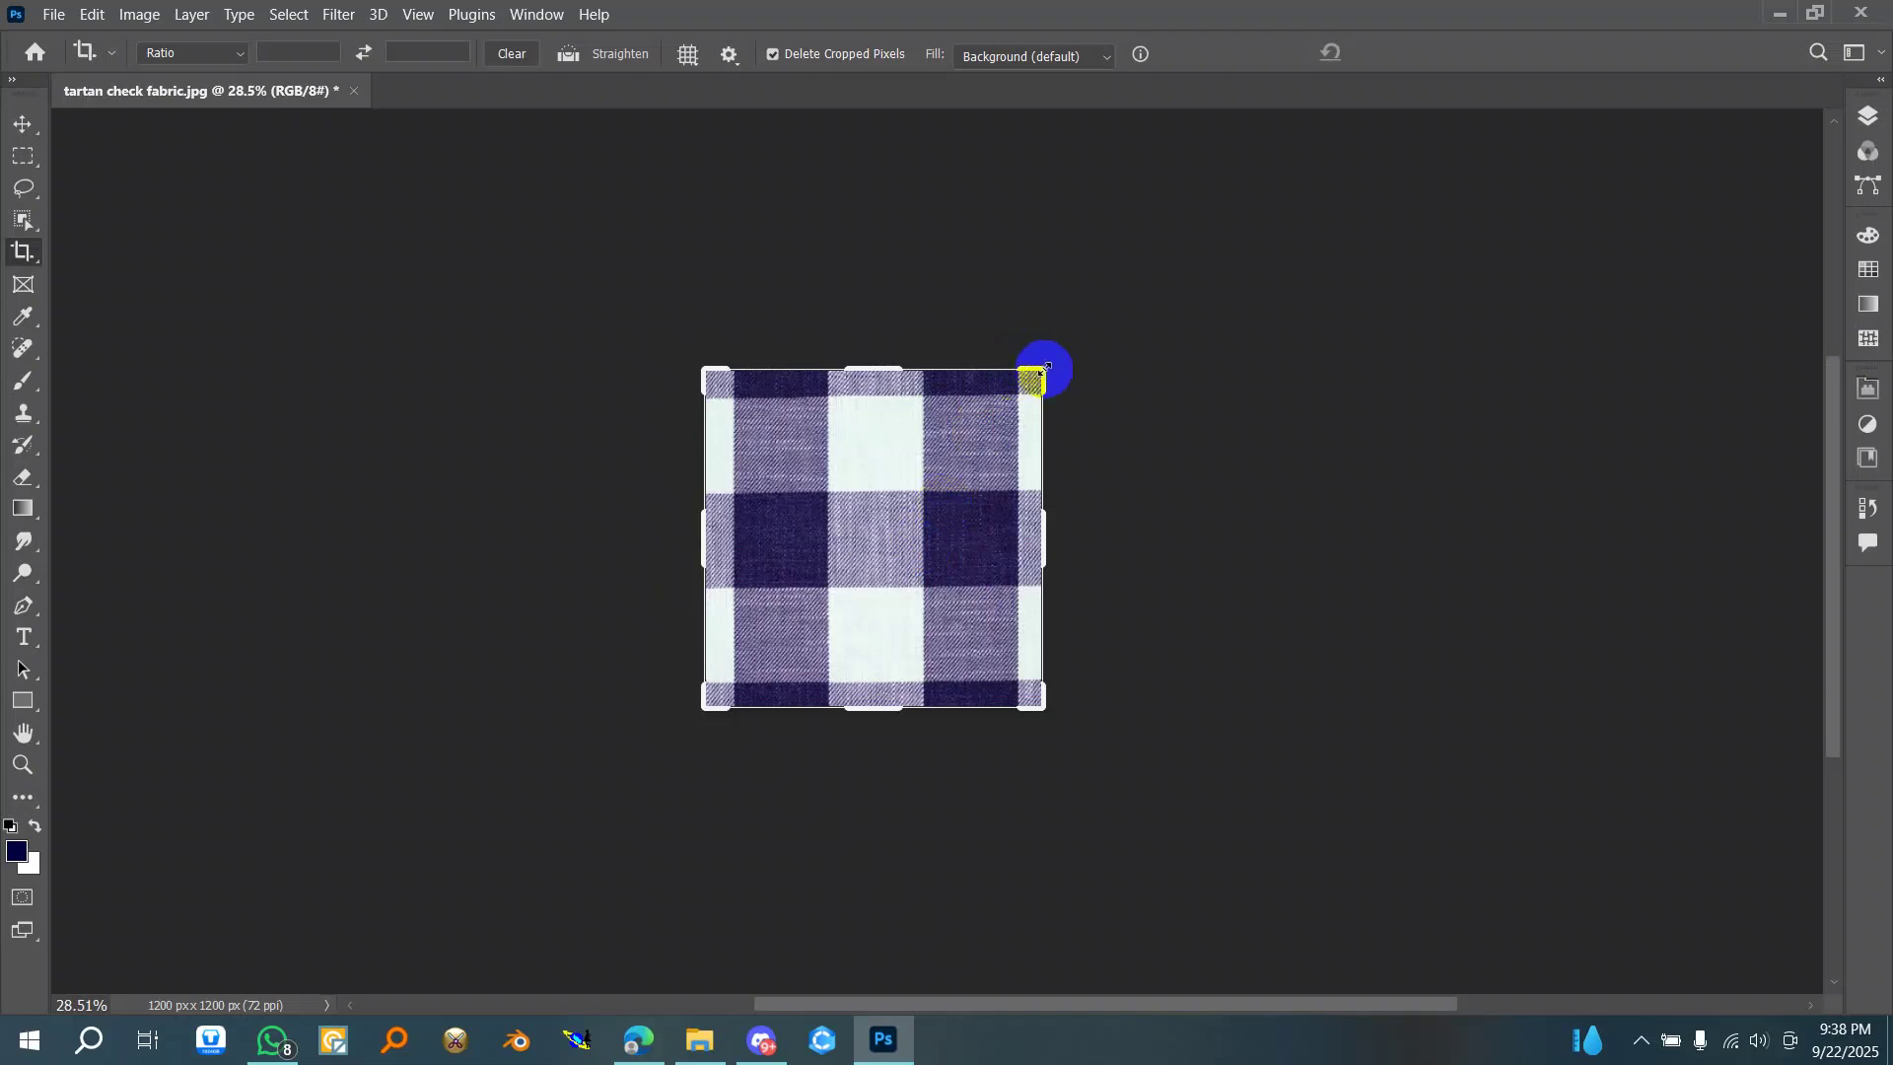
drag(1043, 367, 1203, 195)
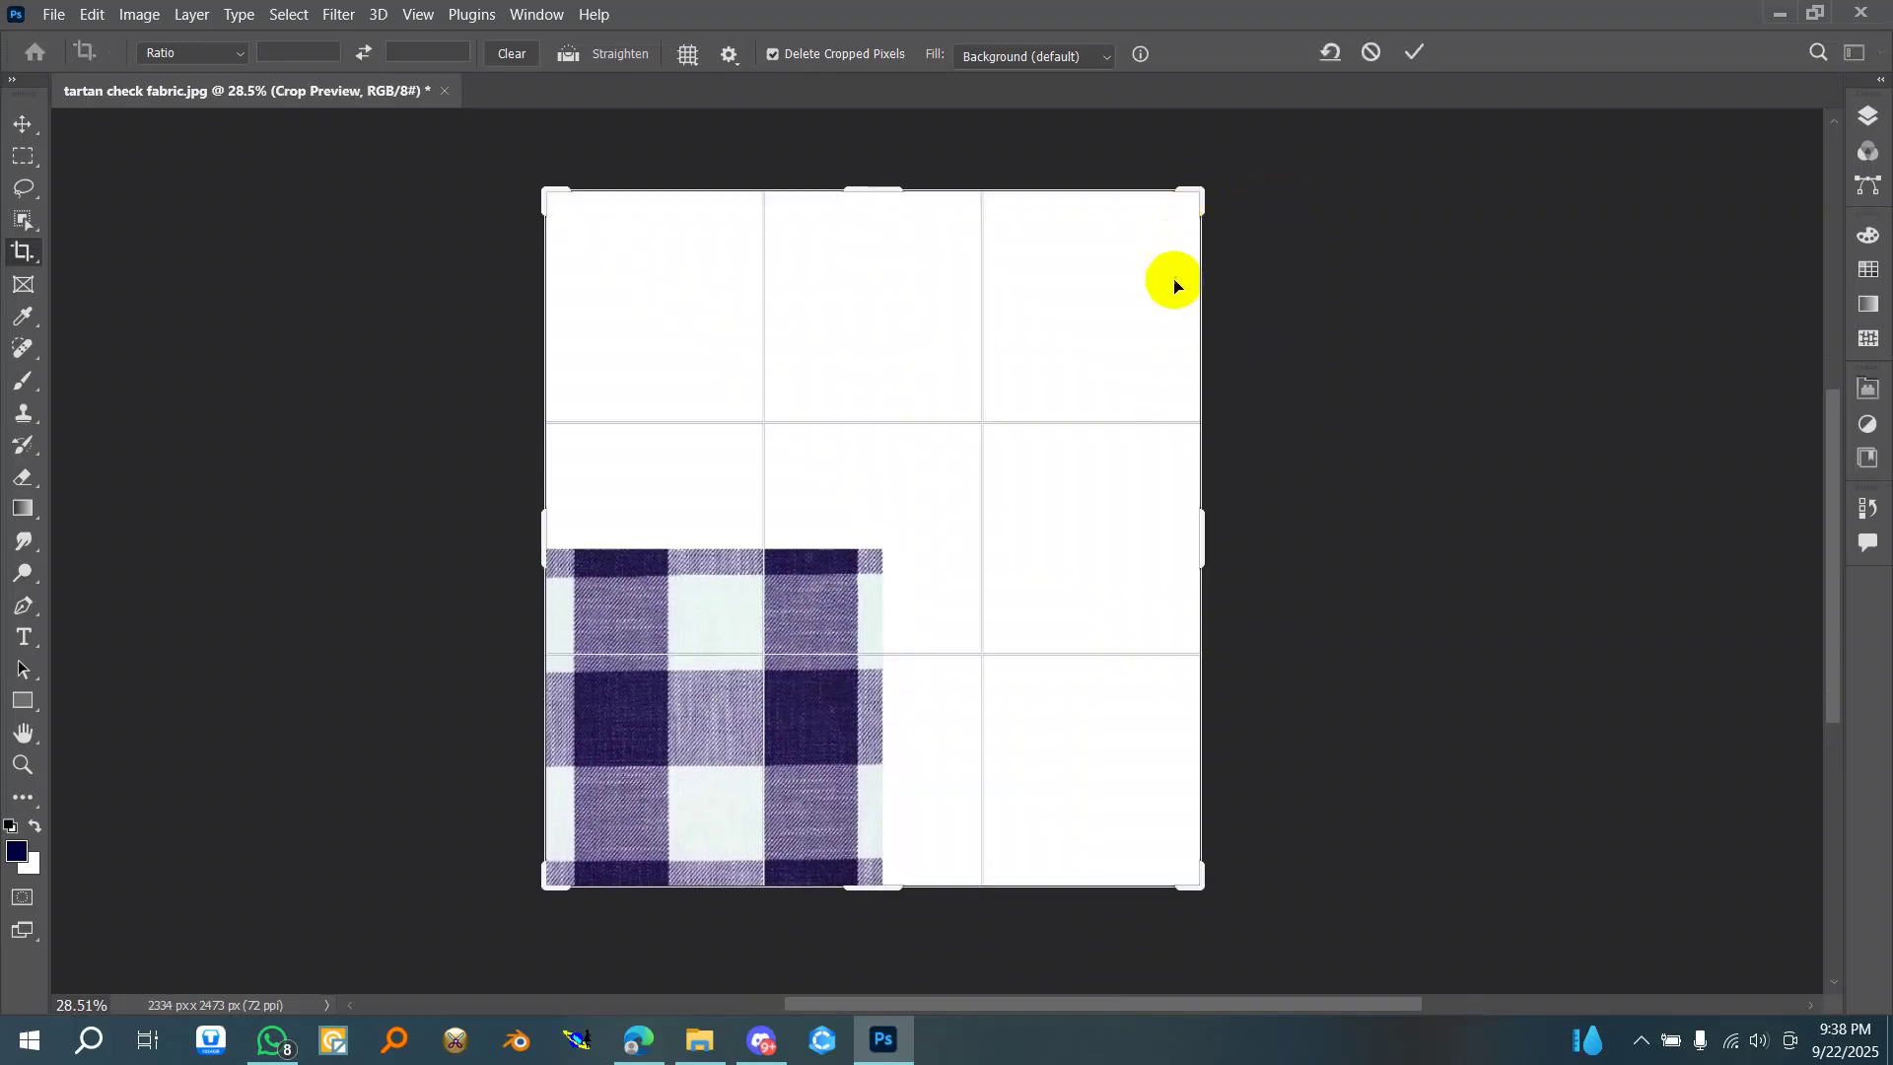
drag(1203, 545, 1223, 547)
key(Return)
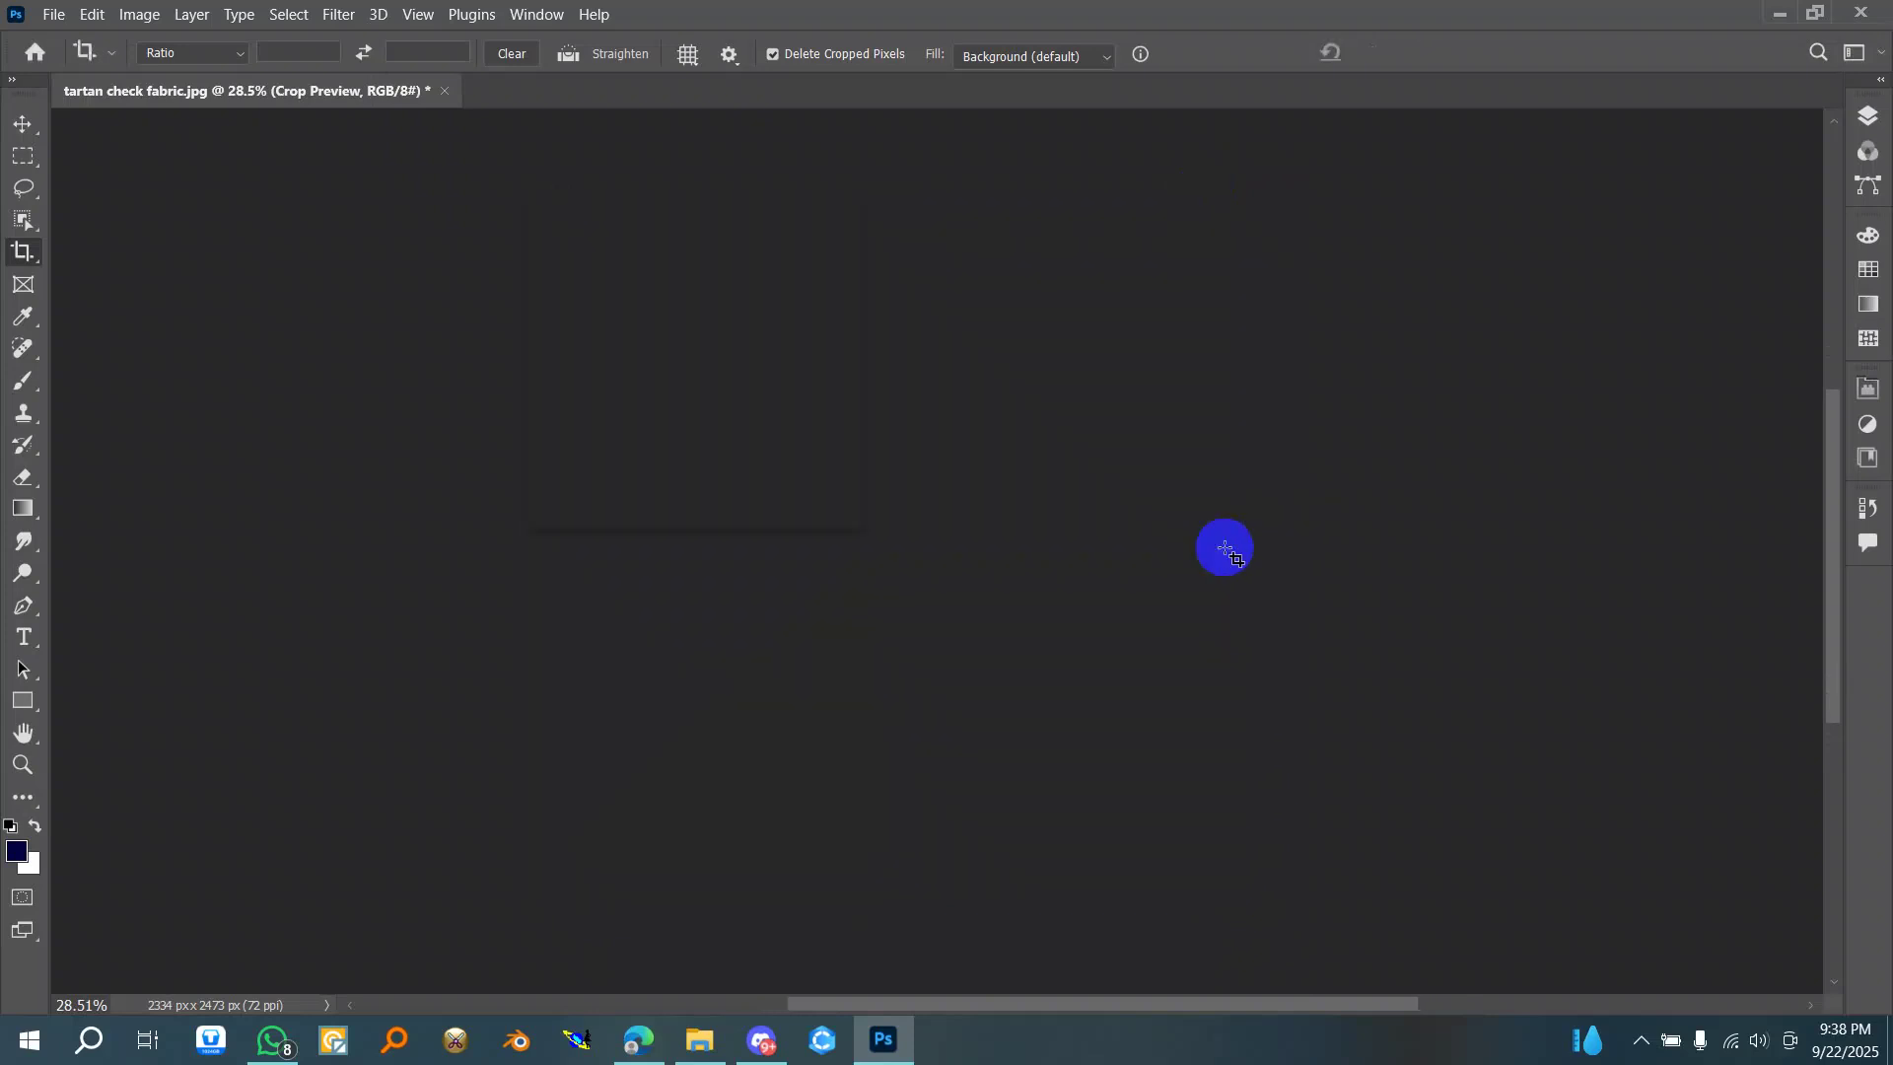
click(23, 124)
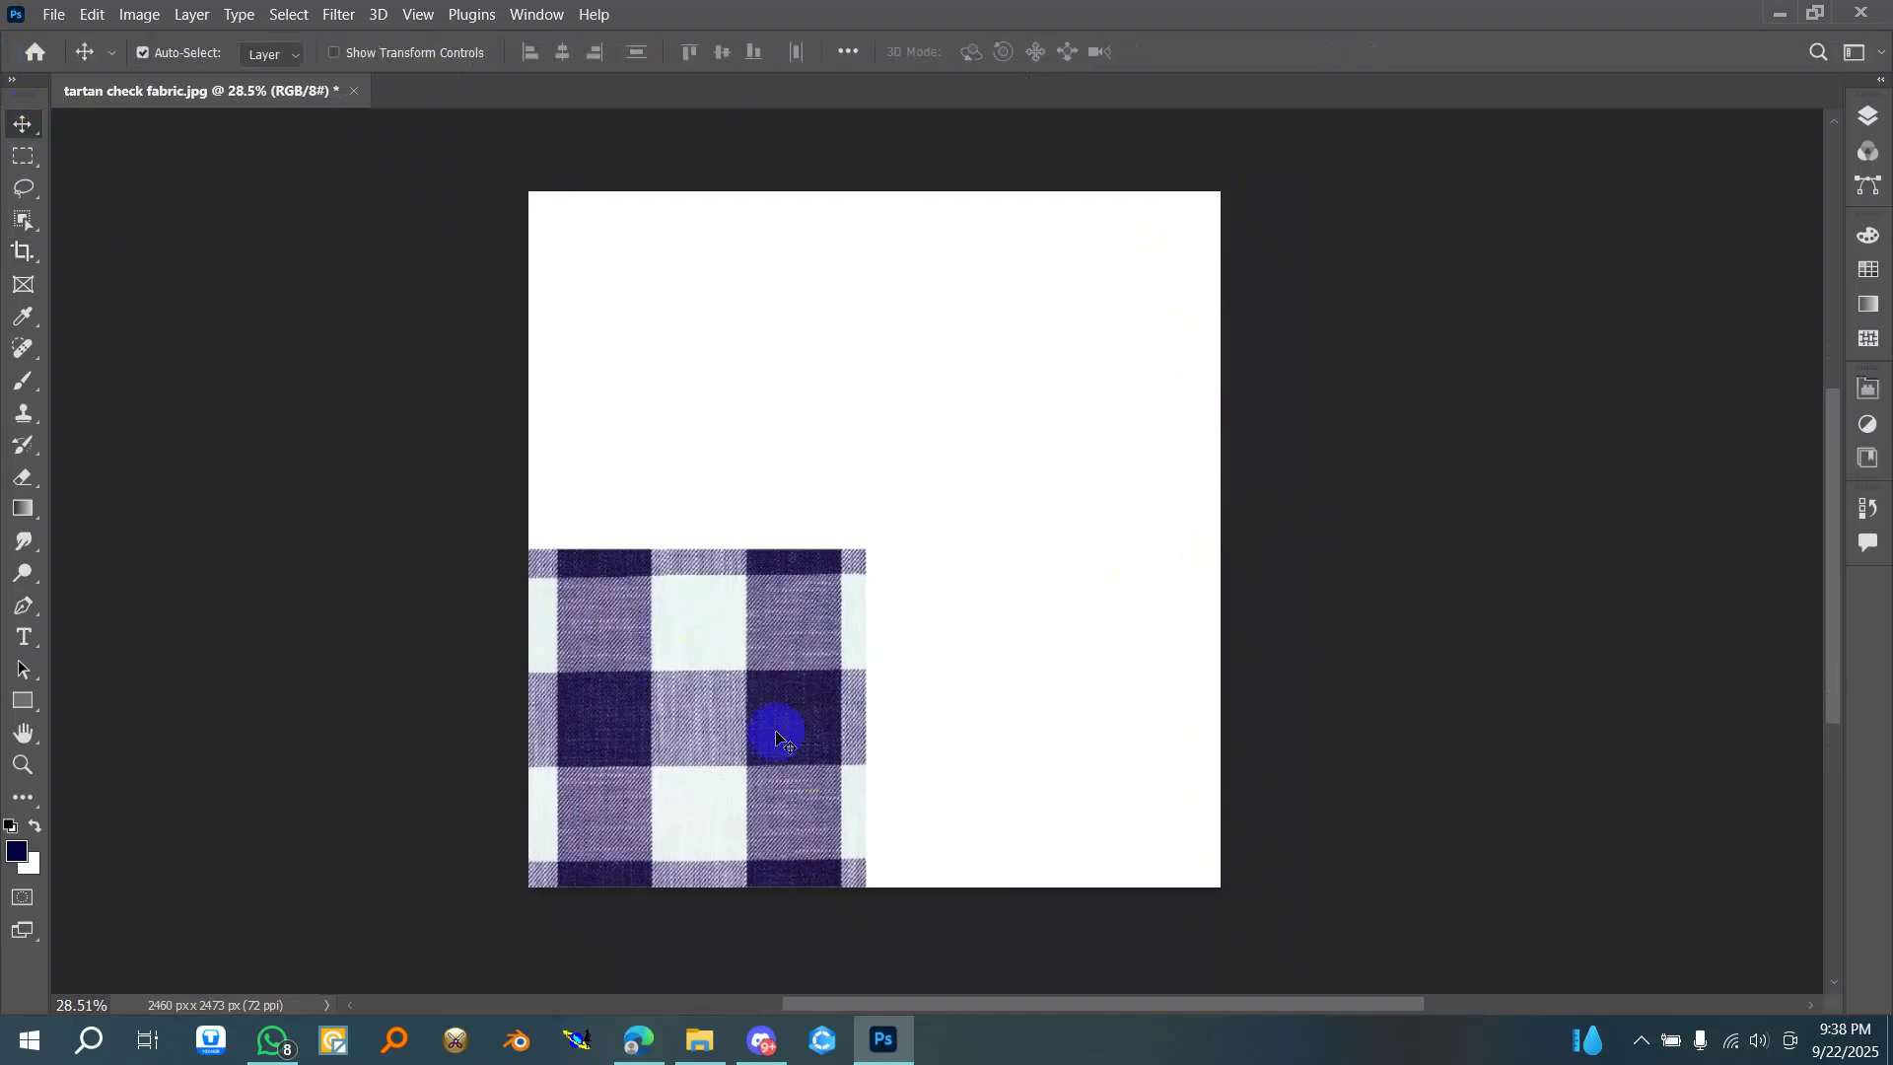
- Unlock the Background layer so that it becomes a regular layer, and collapse the Layers panel again
click(1868, 115)
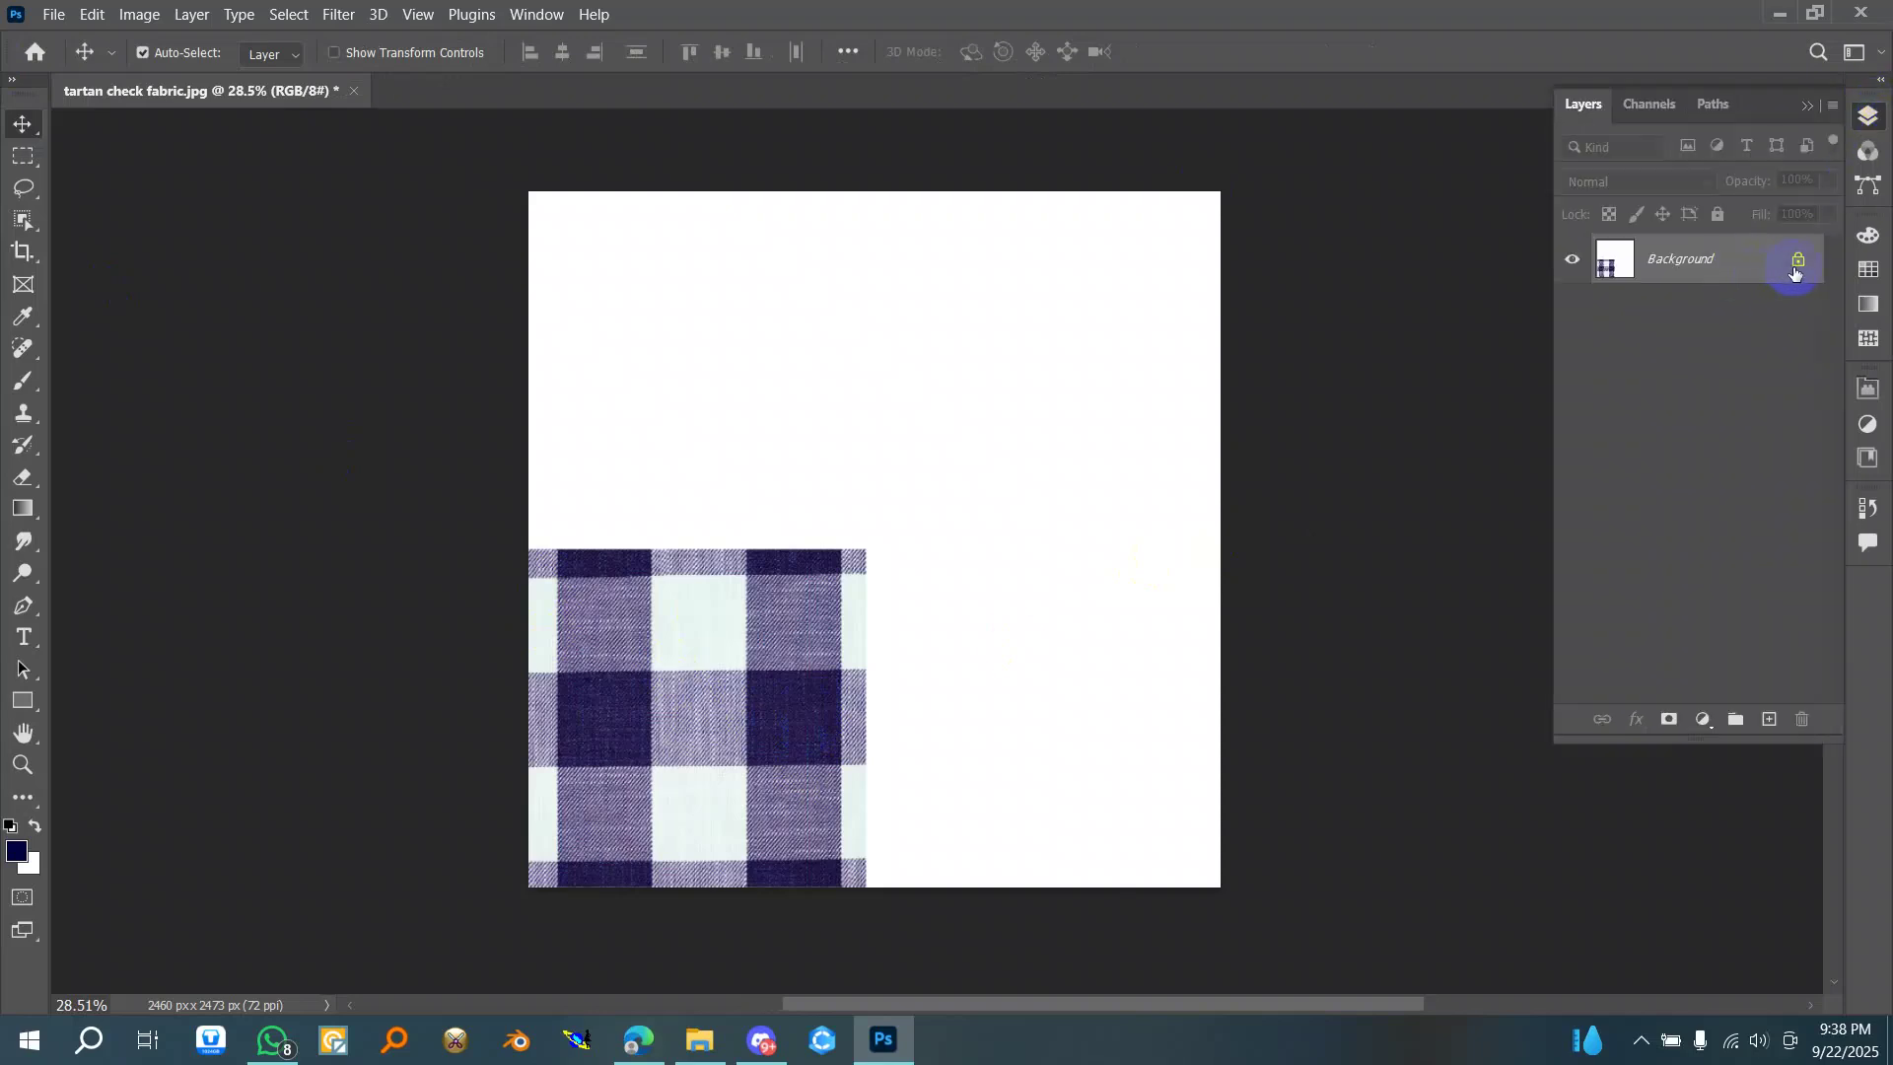
click(1796, 263)
click(1806, 106)
click(1868, 117)
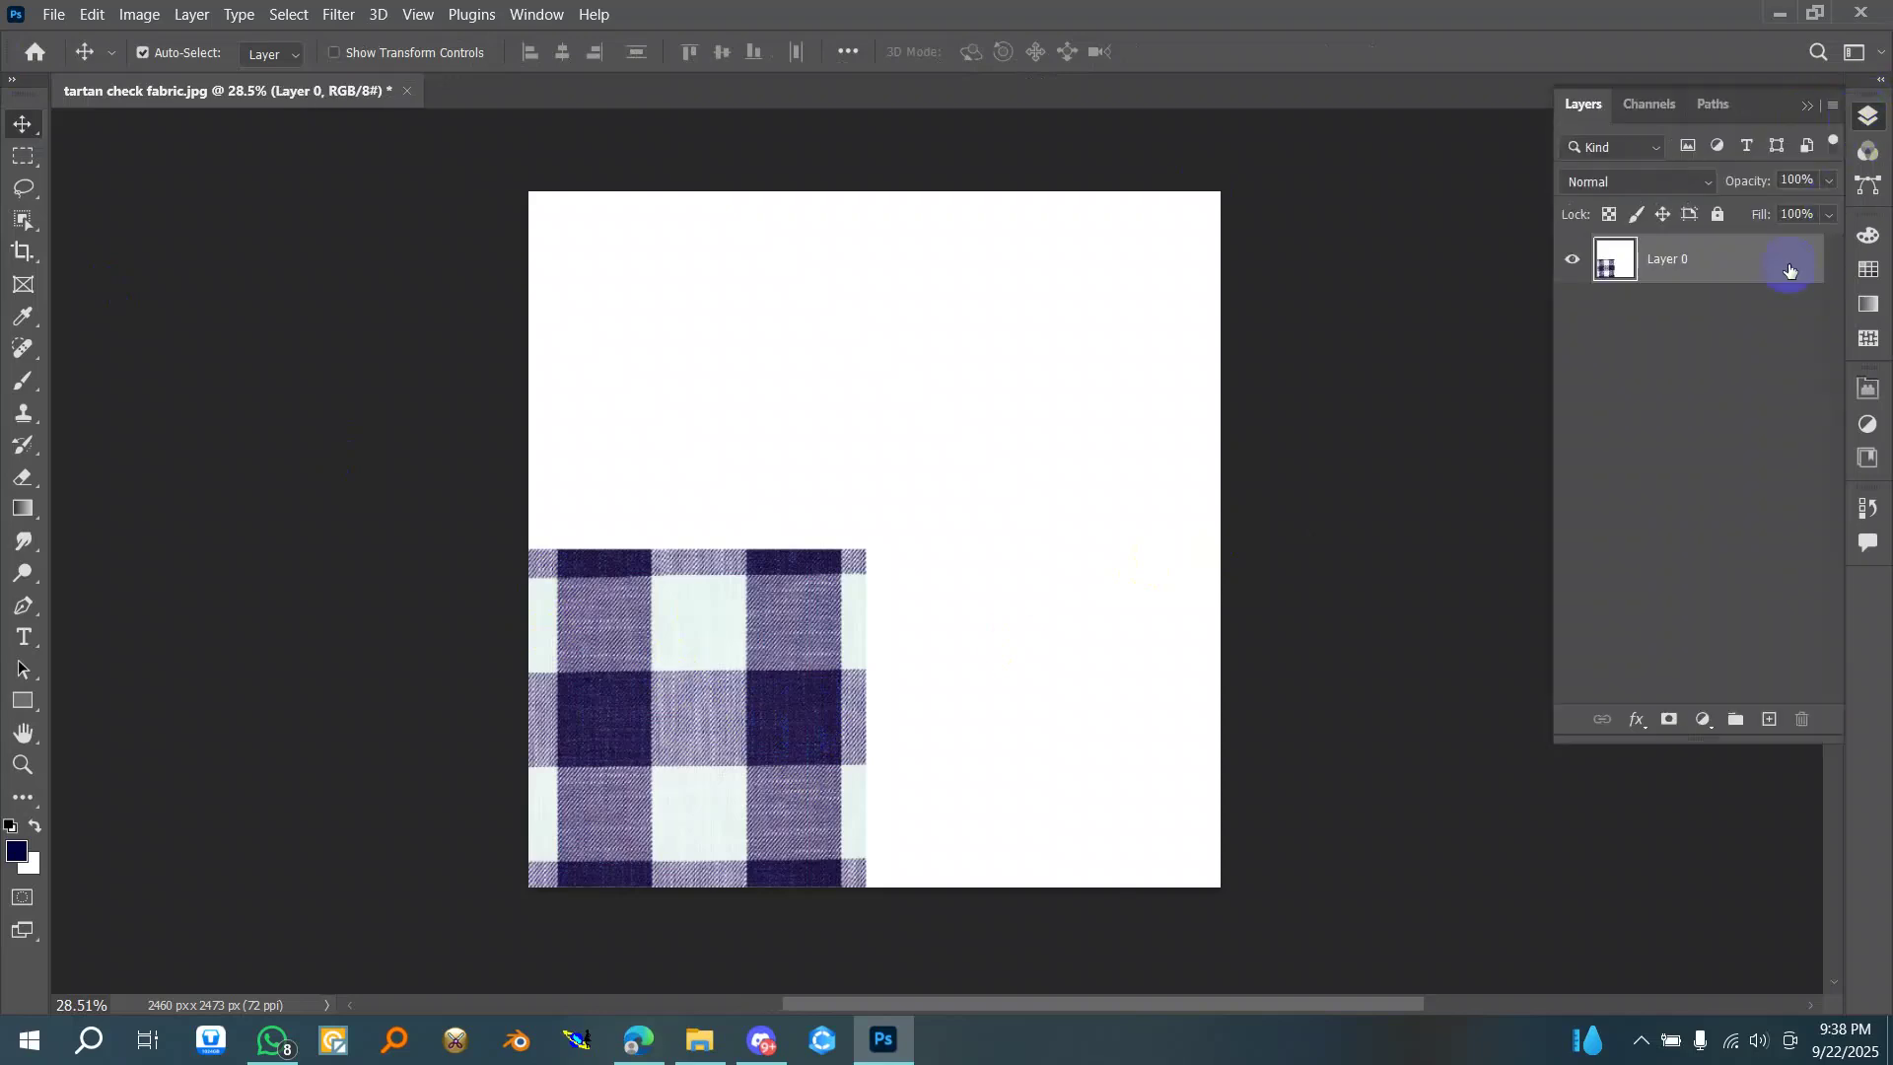
click(1806, 105)
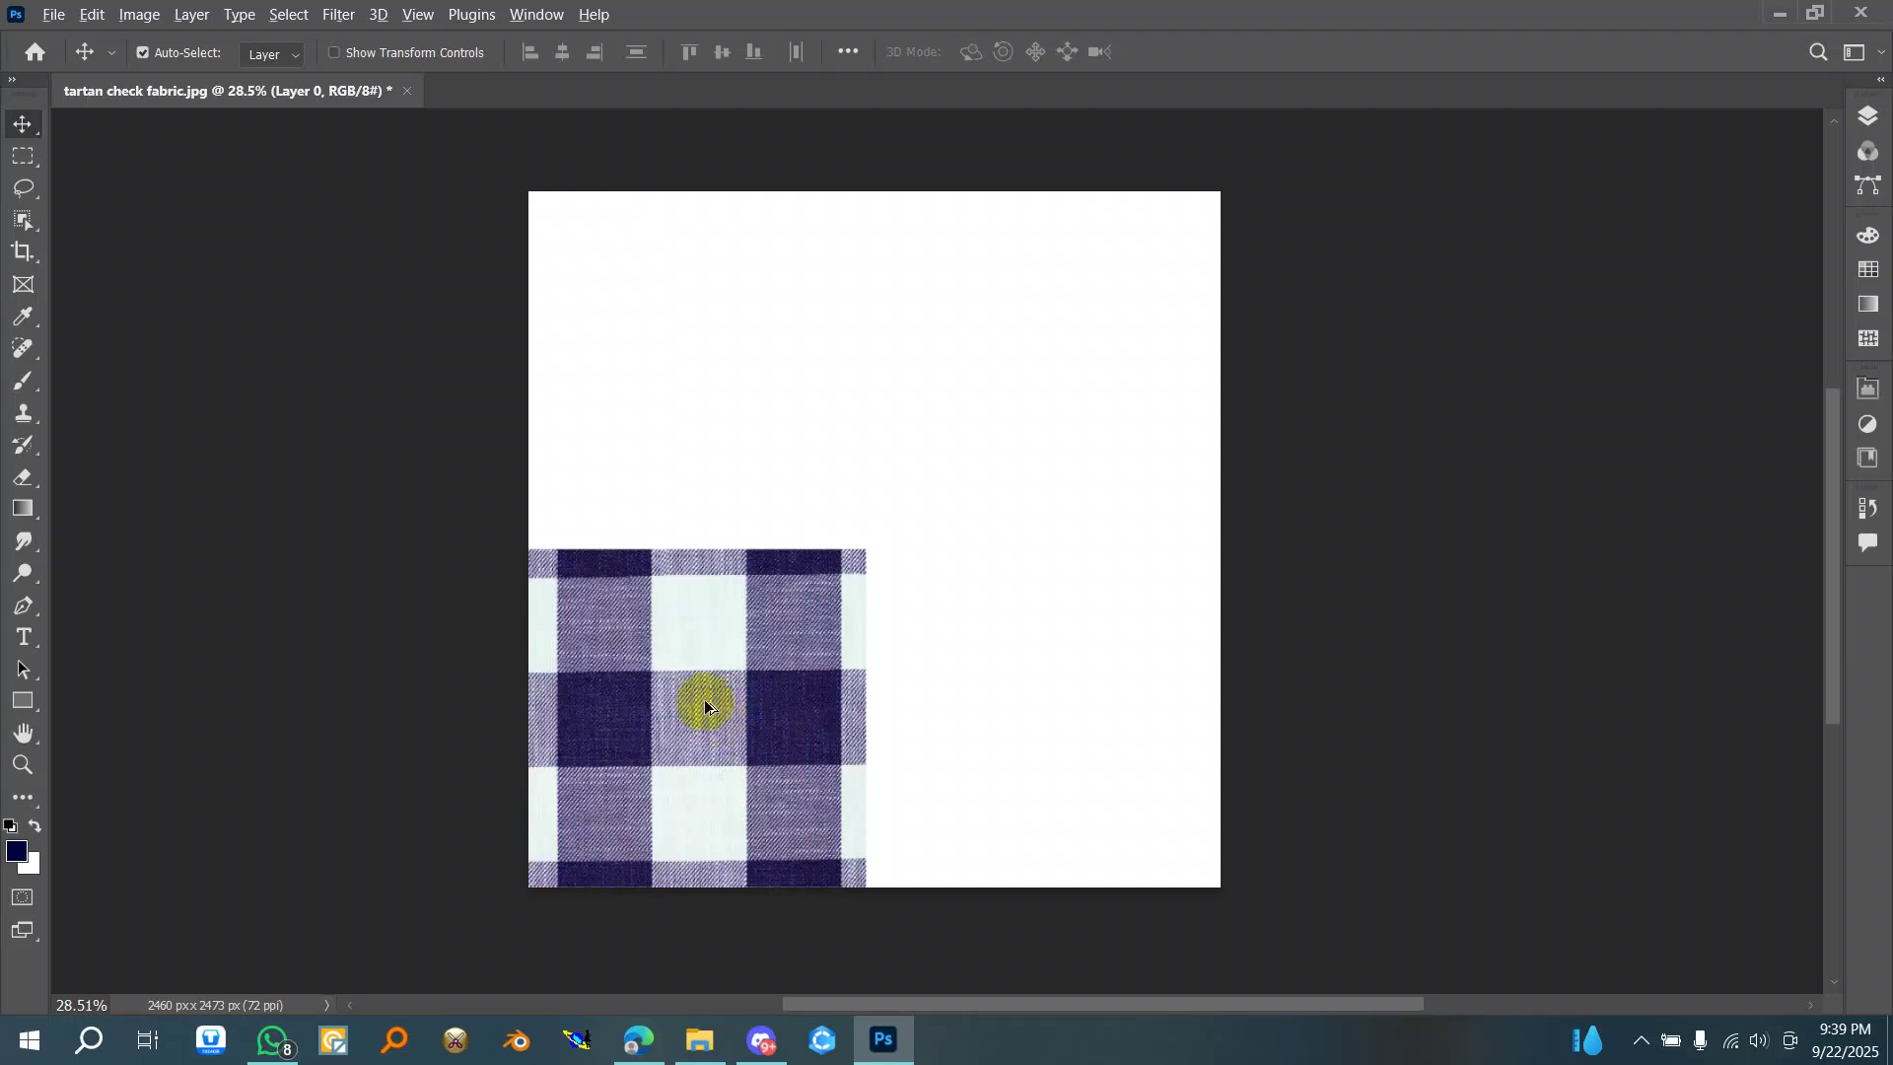
- Duplicate the fabric tile and place the copy against the original's right edge with their checks lined up
drag(706, 694, 1048, 678)
scroll(876, 679, up, 5)
drag(942, 598, 939, 485)
scroll(939, 485, down, 5)
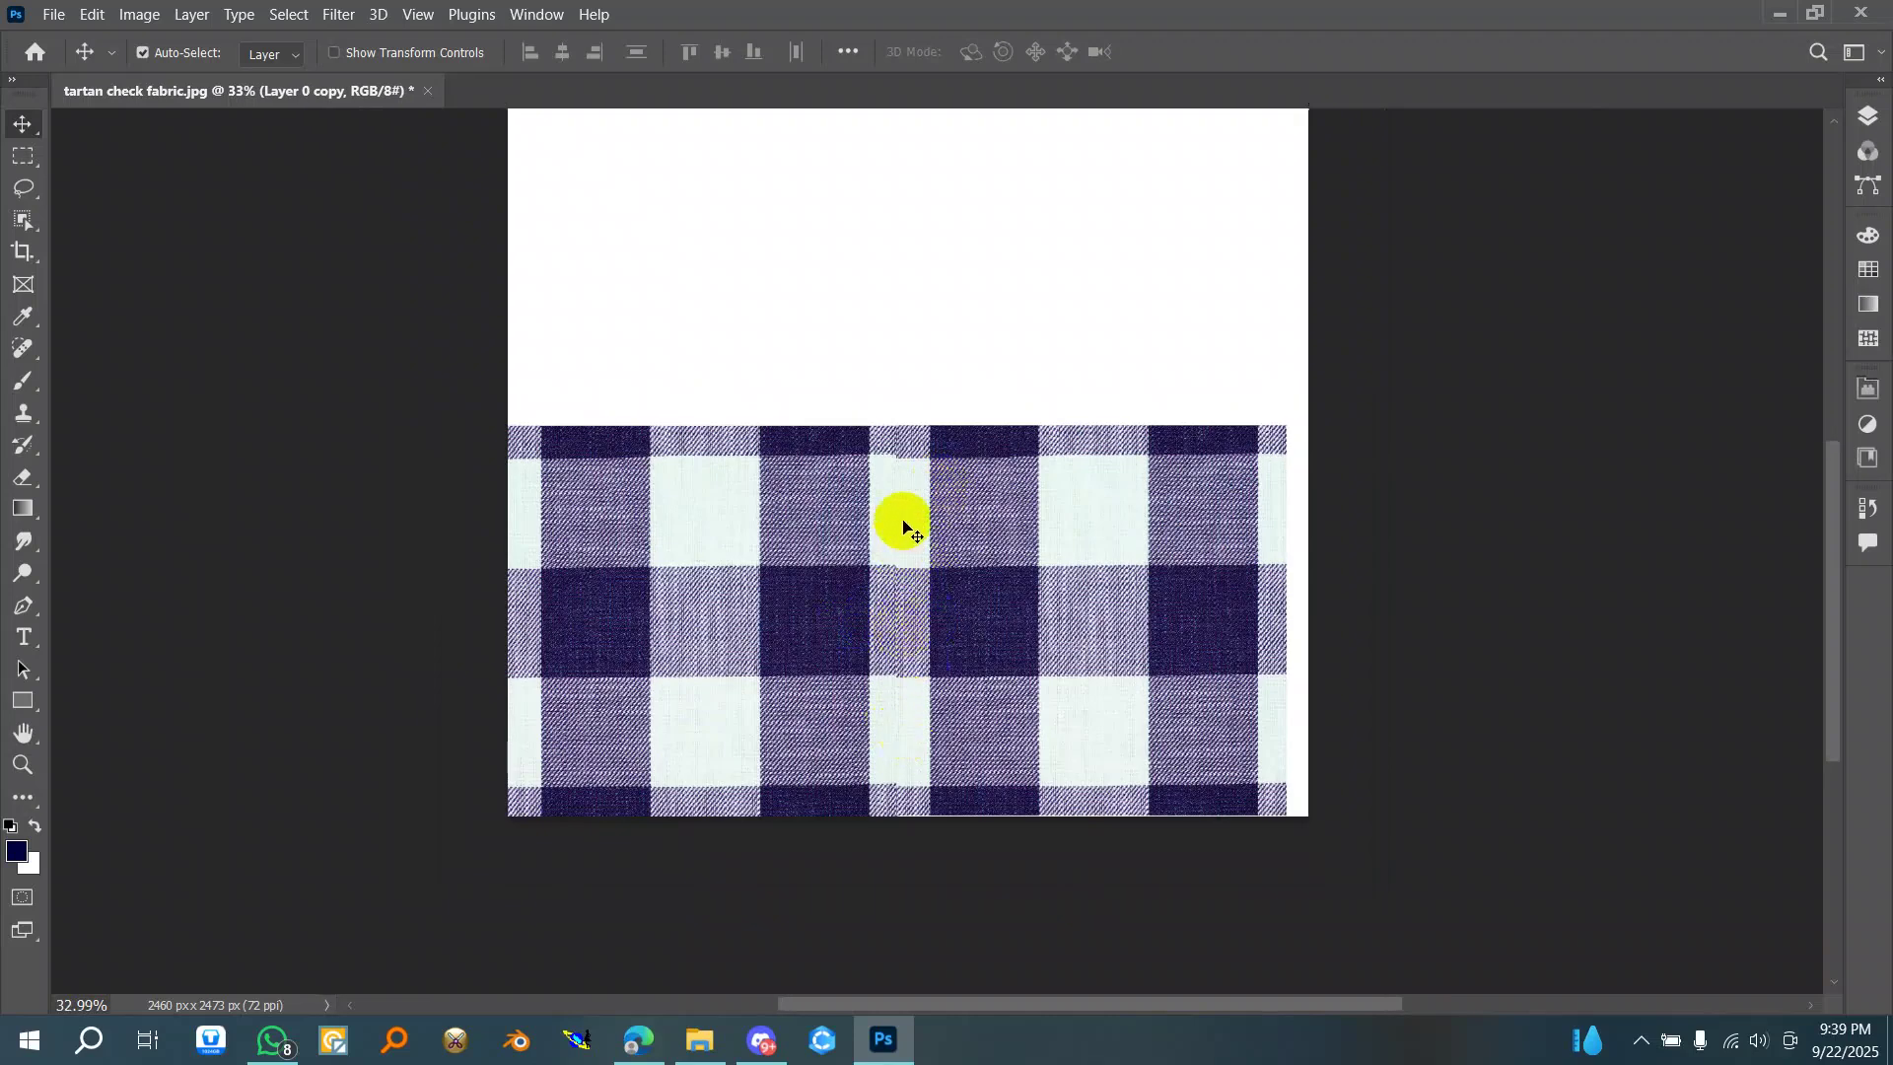
- Select both fabric tiles and duplicate them together into the empty white area just above the originals
scroll(952, 634, down, 2)
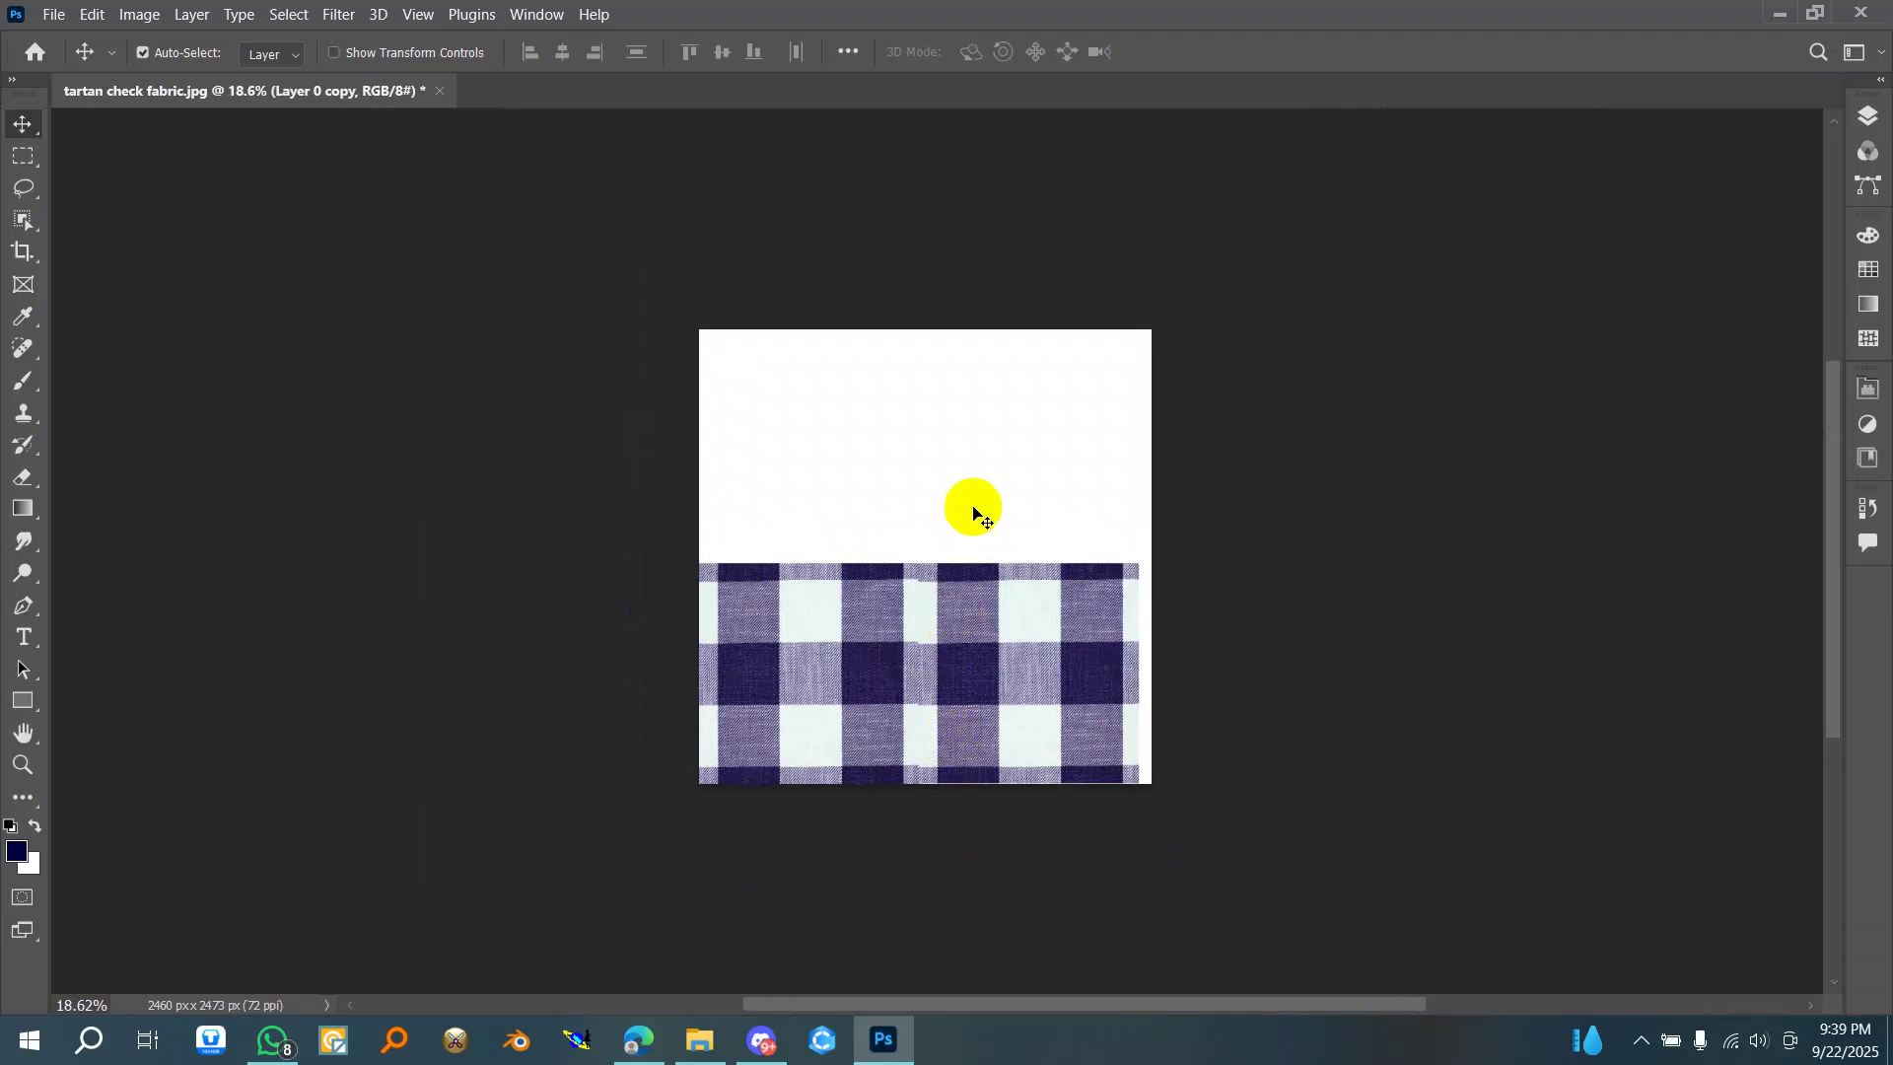
scroll(977, 508, up, 1)
click(772, 754)
shift+click(1058, 696)
drag(1039, 749, 1033, 451)
scroll(850, 658, up, 9)
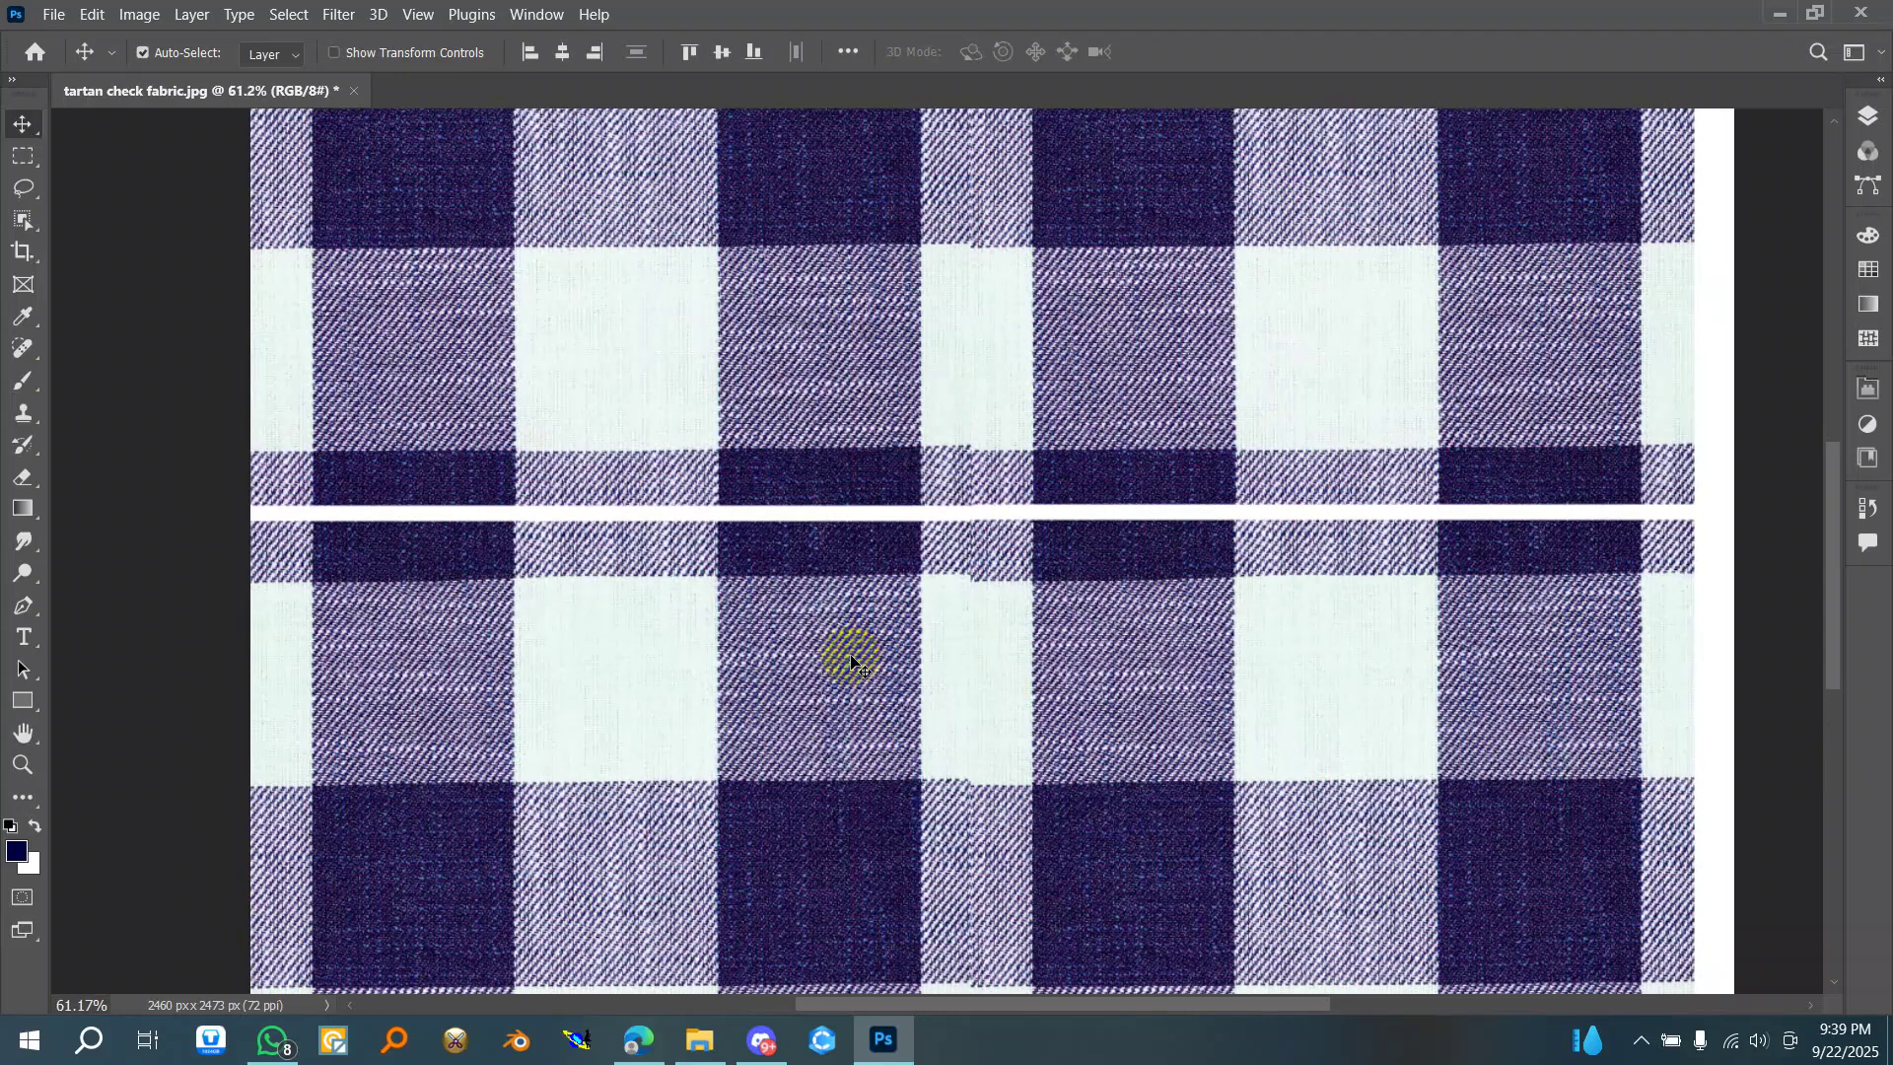
- Nudge the duplicated upper row of fabric tiles down until it nearly meets the lower row
key(Down)
key(Down)
key(Down)
key(Down)
key(Down)
key(Down)
key(Down)
key(Down)
key(Down)
key(Down)
key(Down)
key(Down)
key(Down)
key(Down)
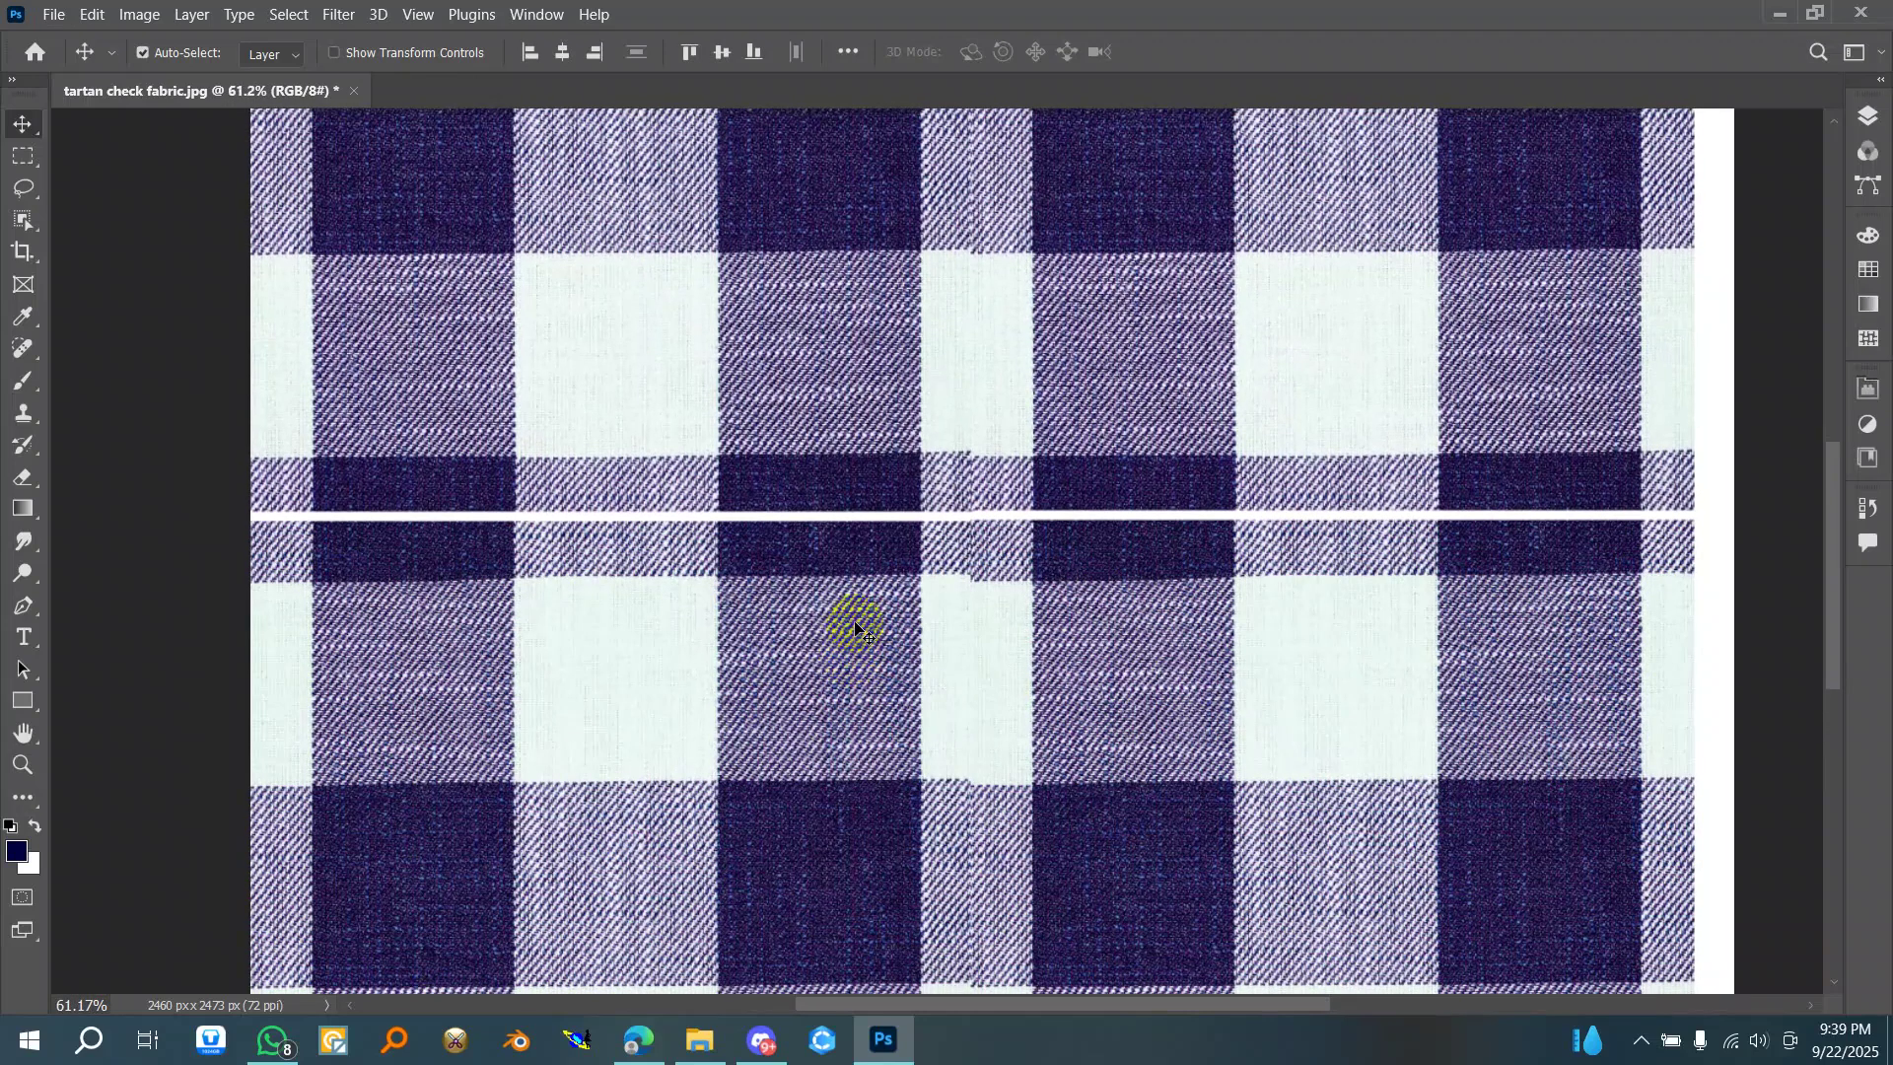
key(Down)
key(Down)
key(Down)
key(Down)
key(Down)
key(Down)
key(Down)
key(Down)
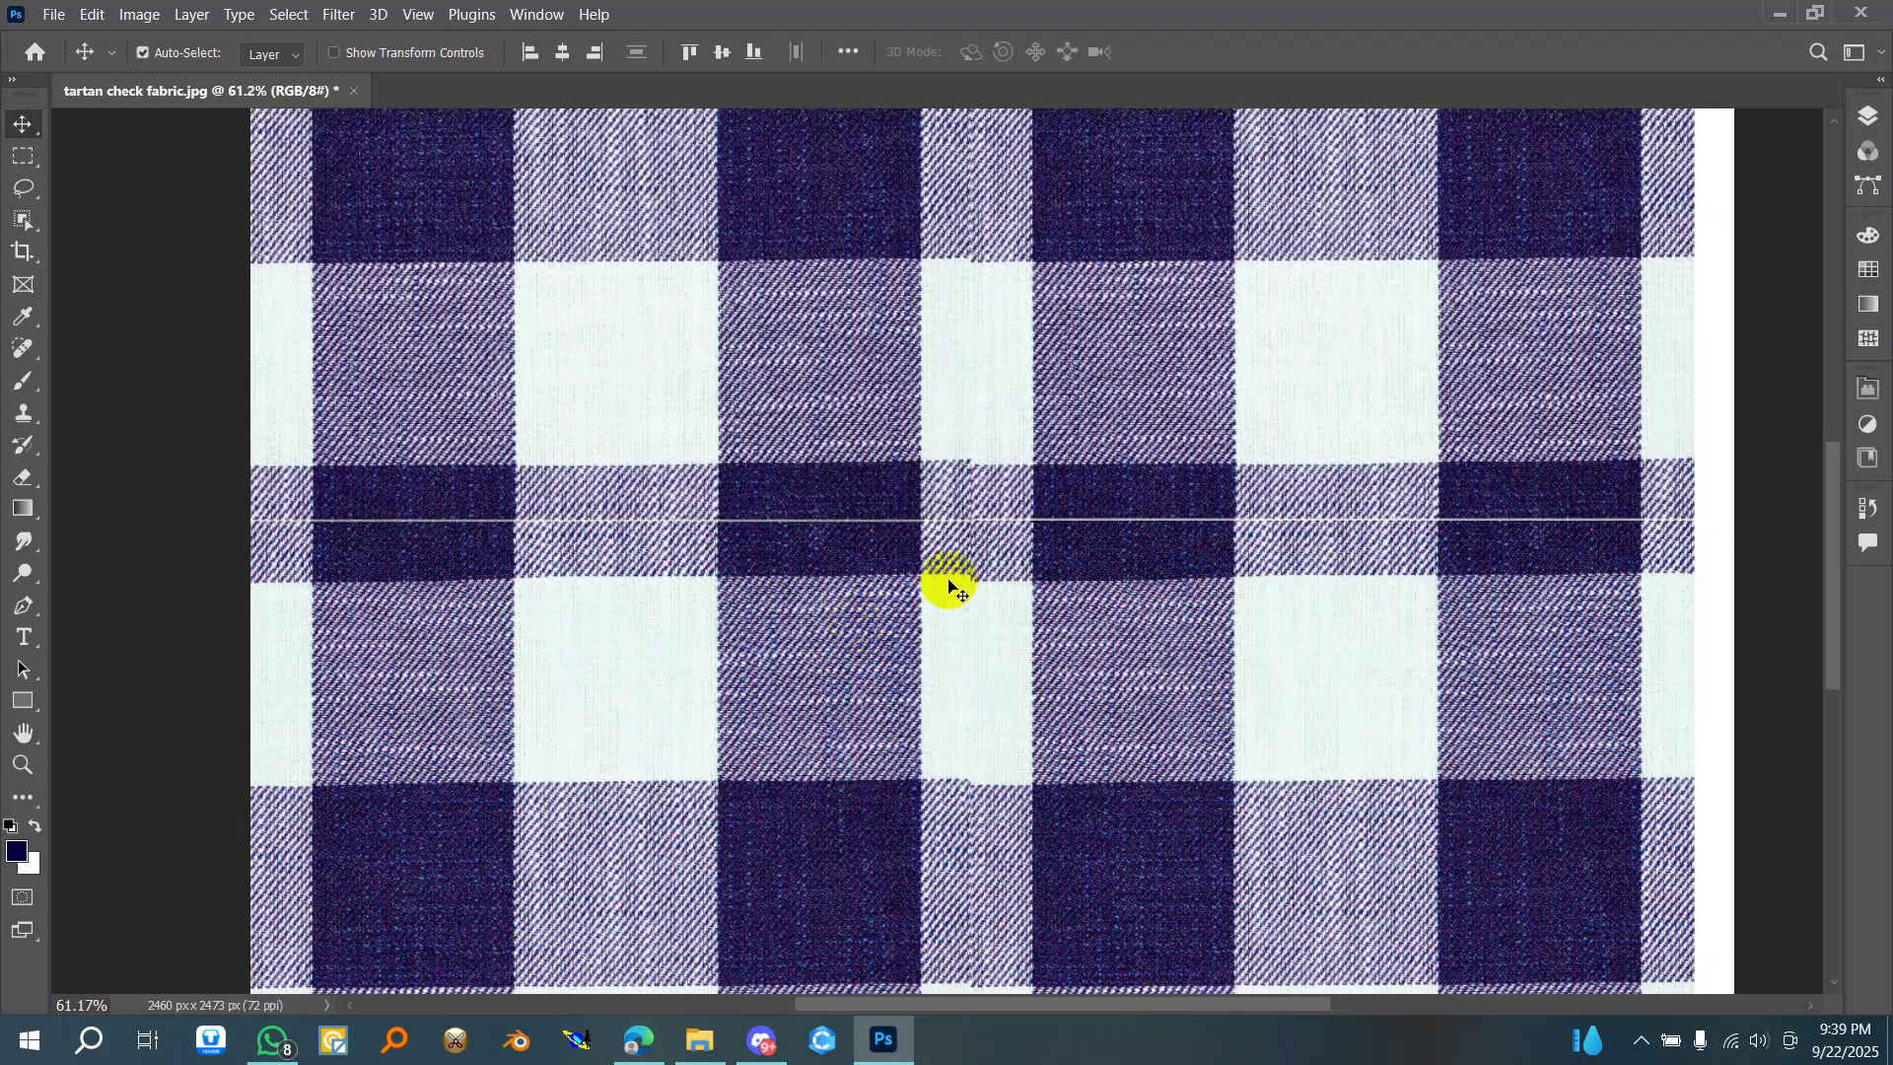
scroll(948, 586, down, 3)
scroll(949, 585, down, 3)
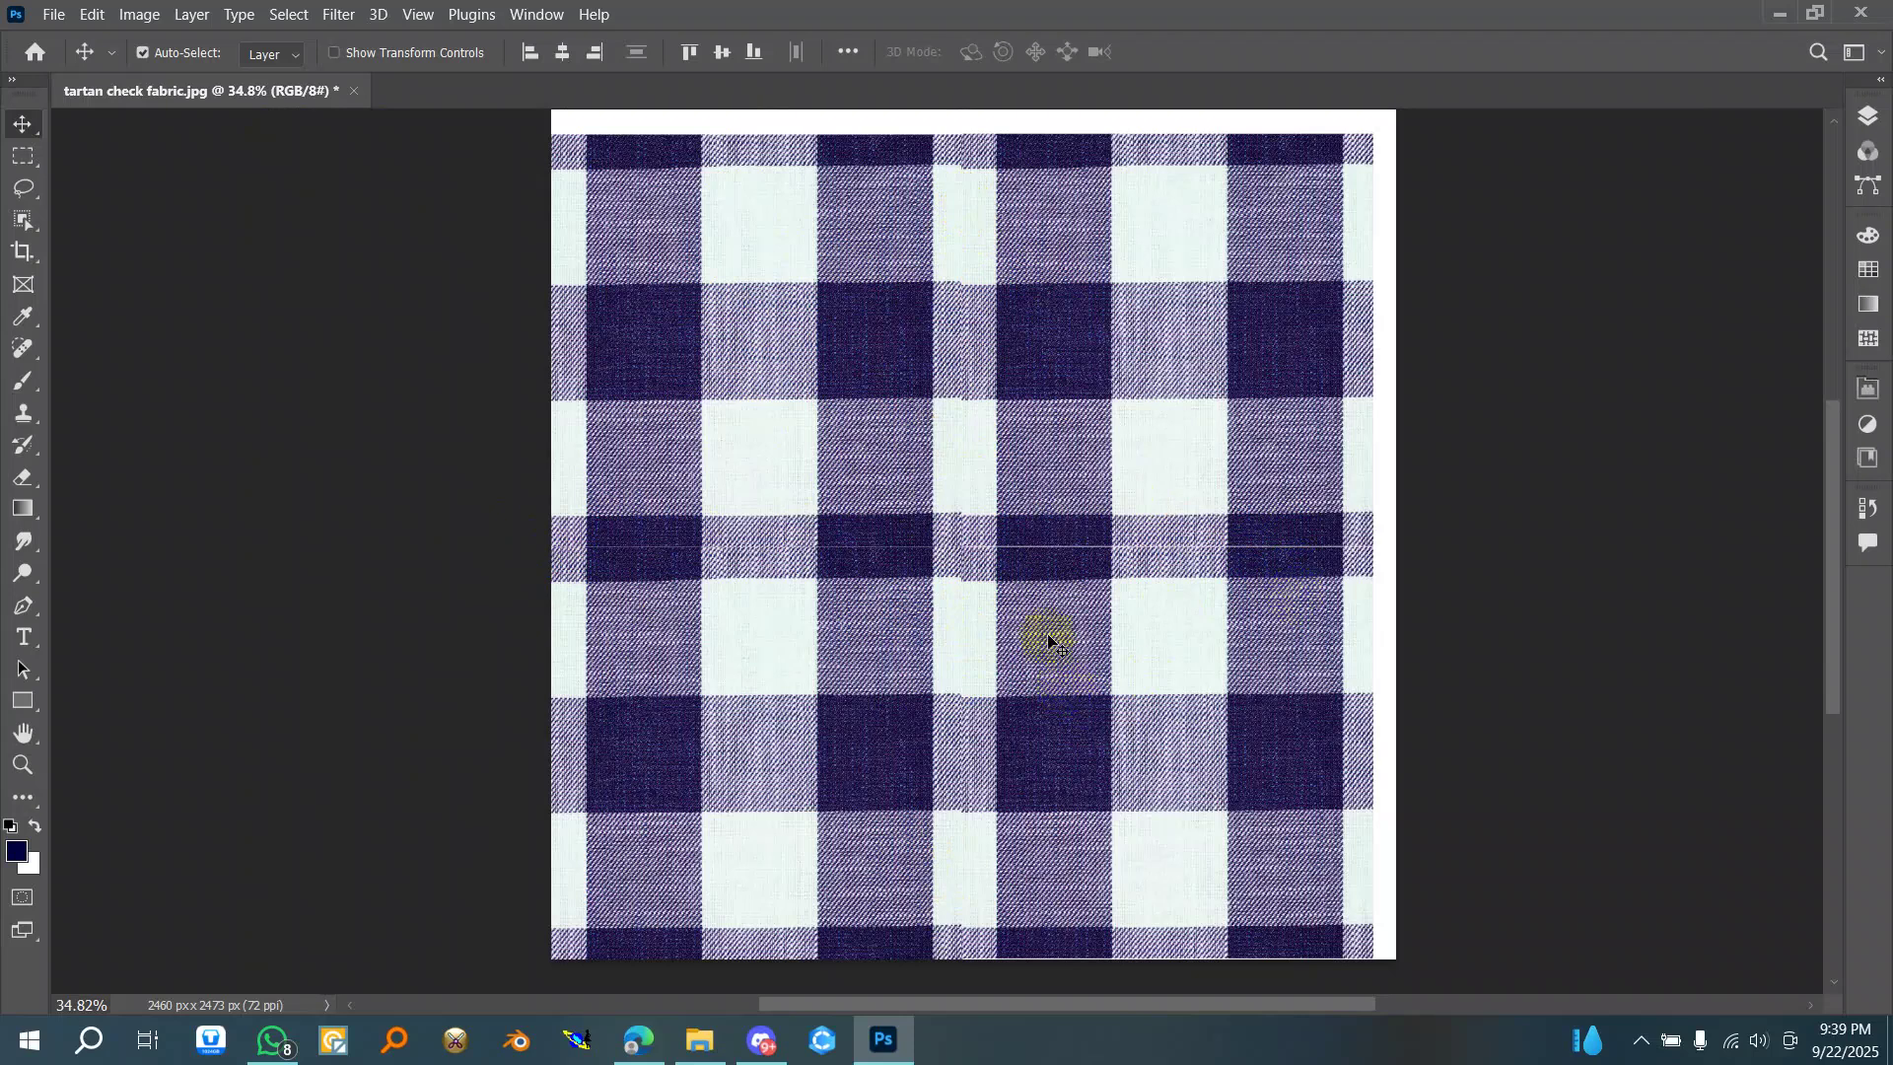
- Undo the tile copies, the layer unlock and the canvas enlargement to return to the single 1200 x 1200 px fabric image
key(ctrl+z)
key(ctrl+z)
key(ctrl+z)
key(ctrl+z)
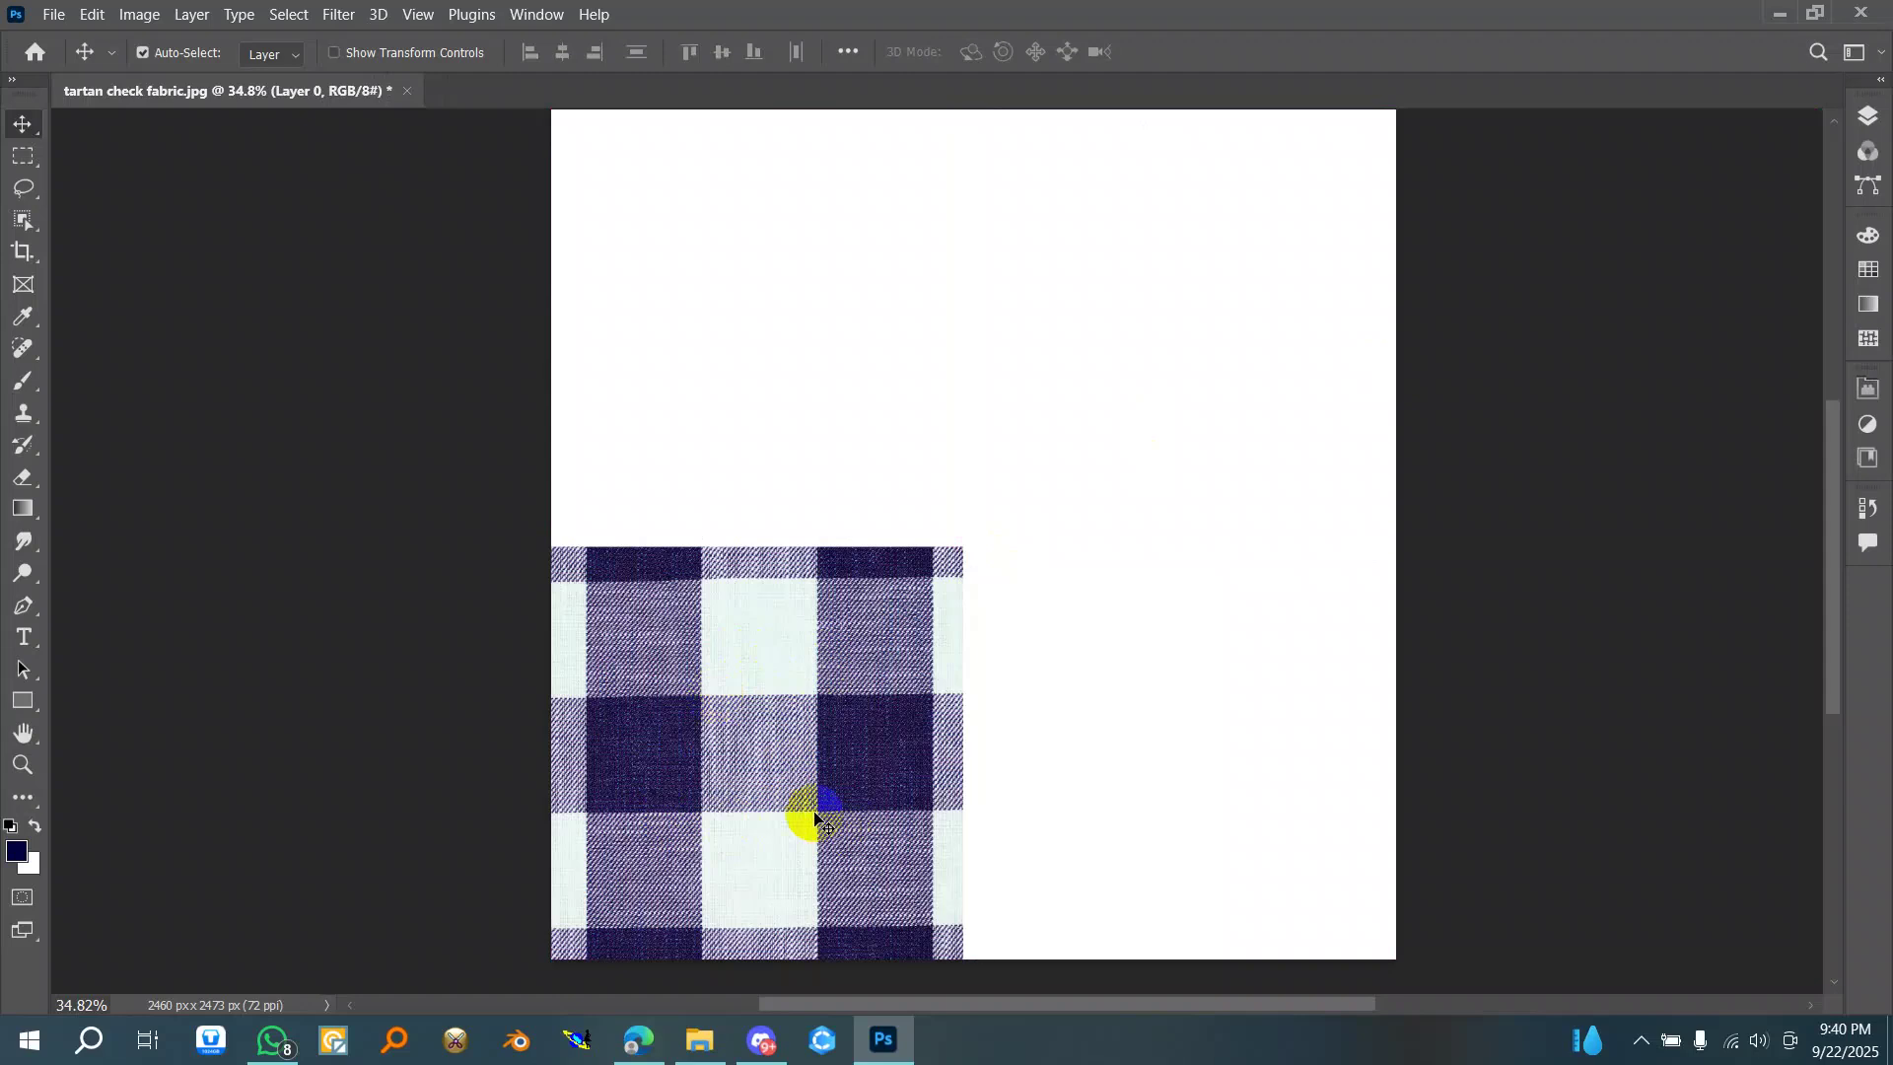
key(ctrl+z)
key(ctrl+z)
- Examine the single fabric tile's check edges close up and as a whole
scroll(826, 633, down, 5)
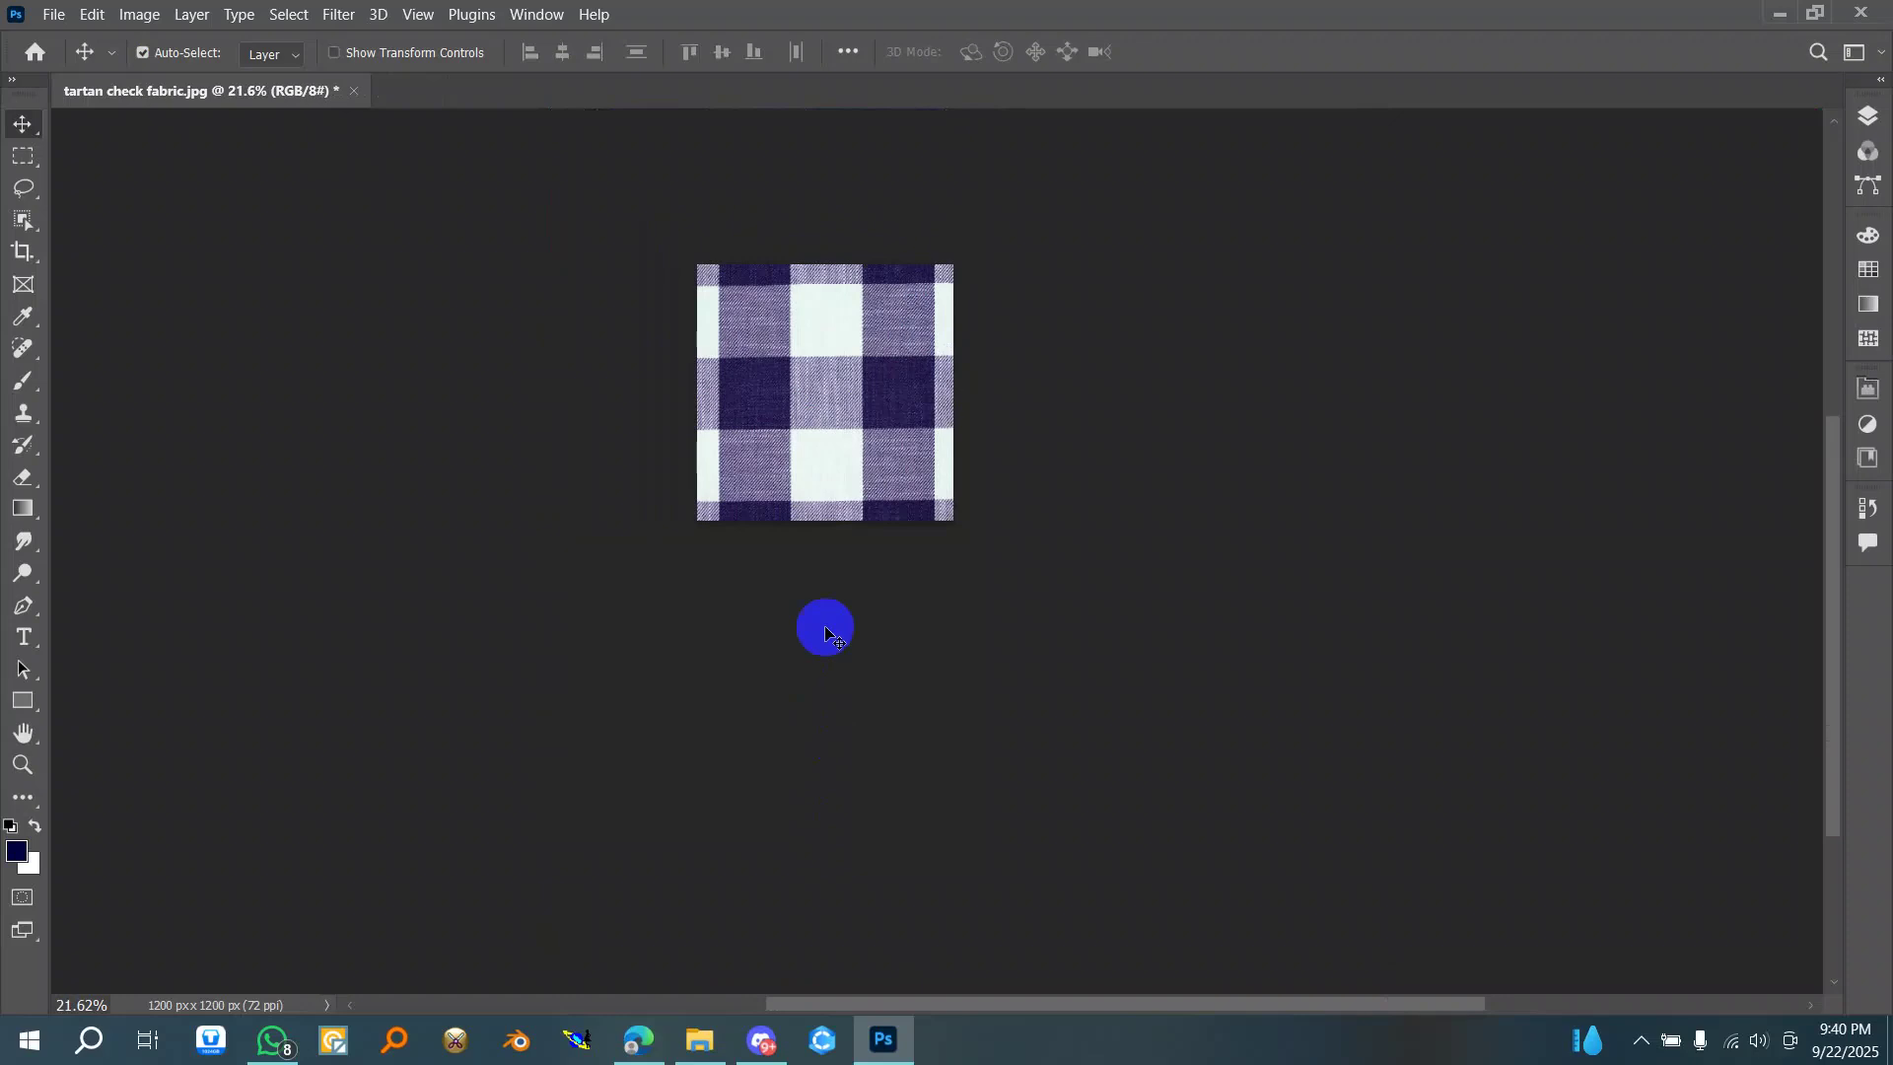
scroll(790, 333, up, 12)
scroll(789, 395, down, 3)
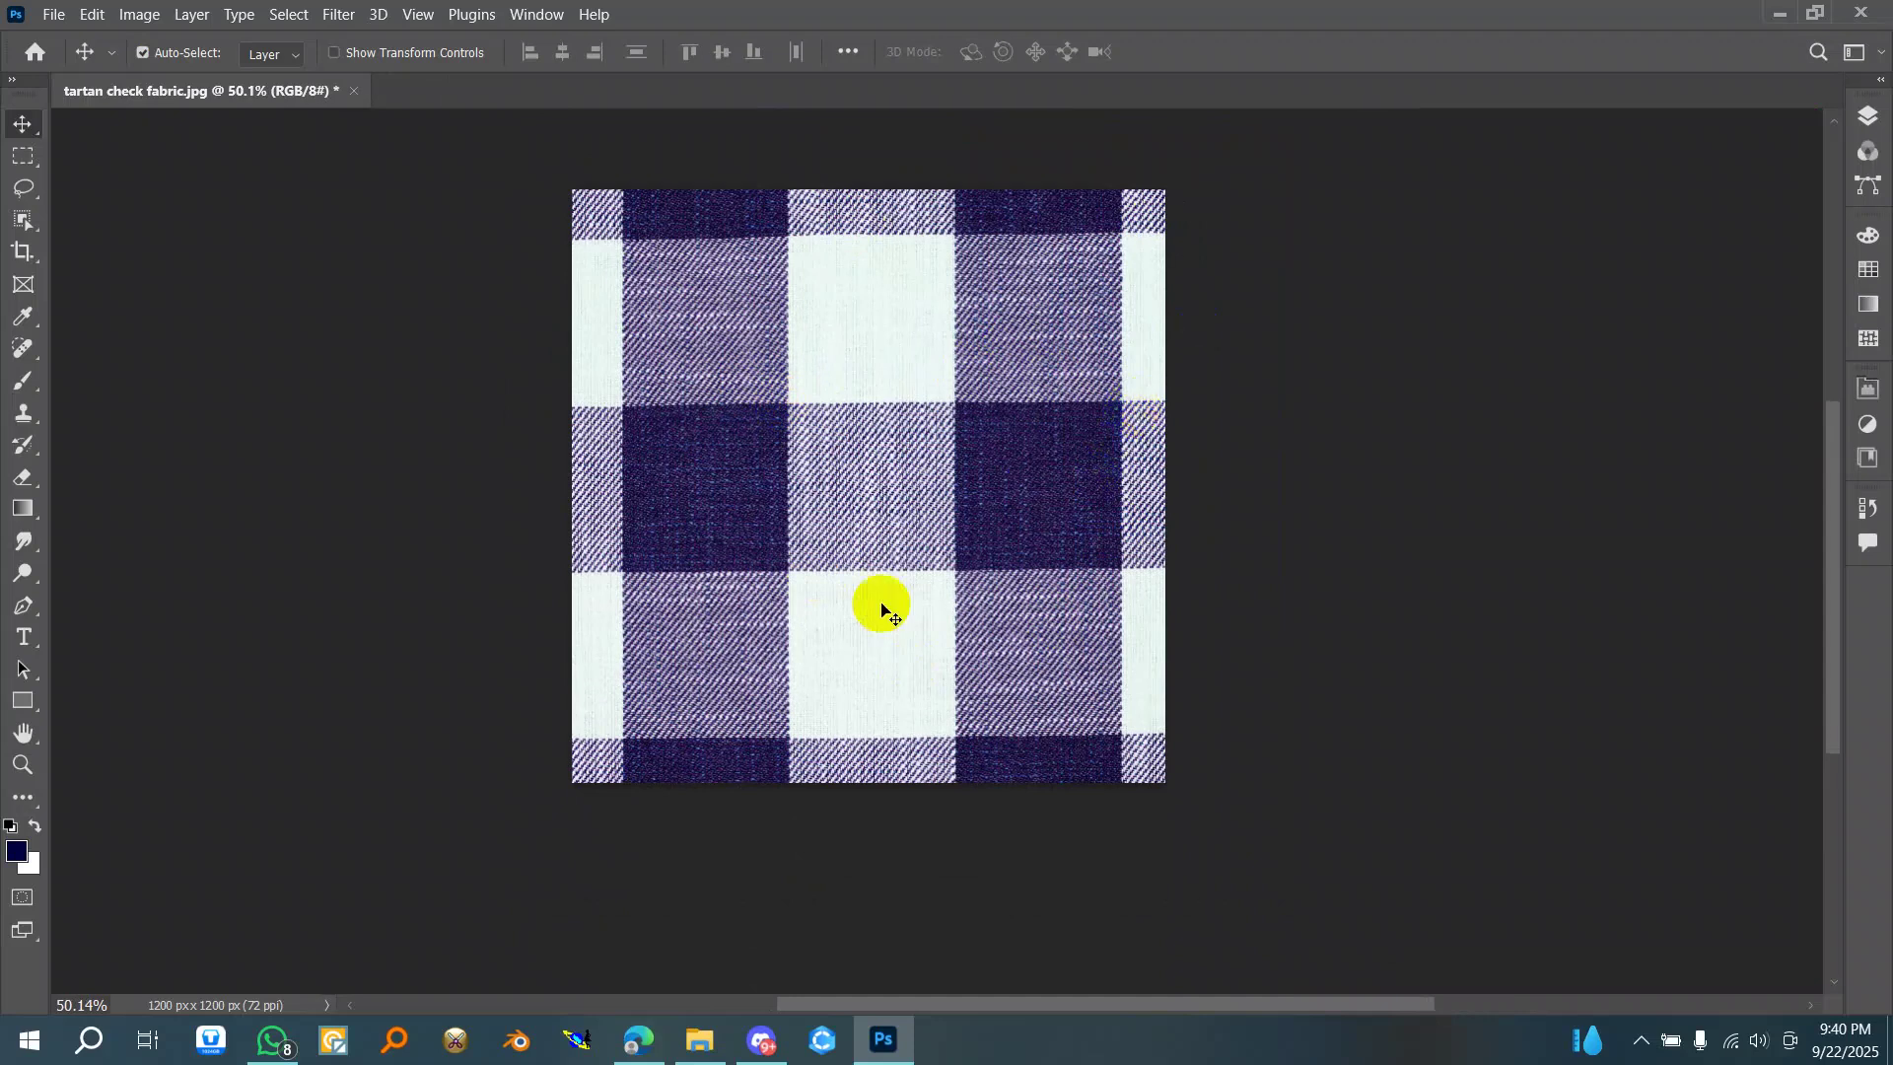
scroll(883, 605, down, 3)
scroll(1033, 470, up, 5)
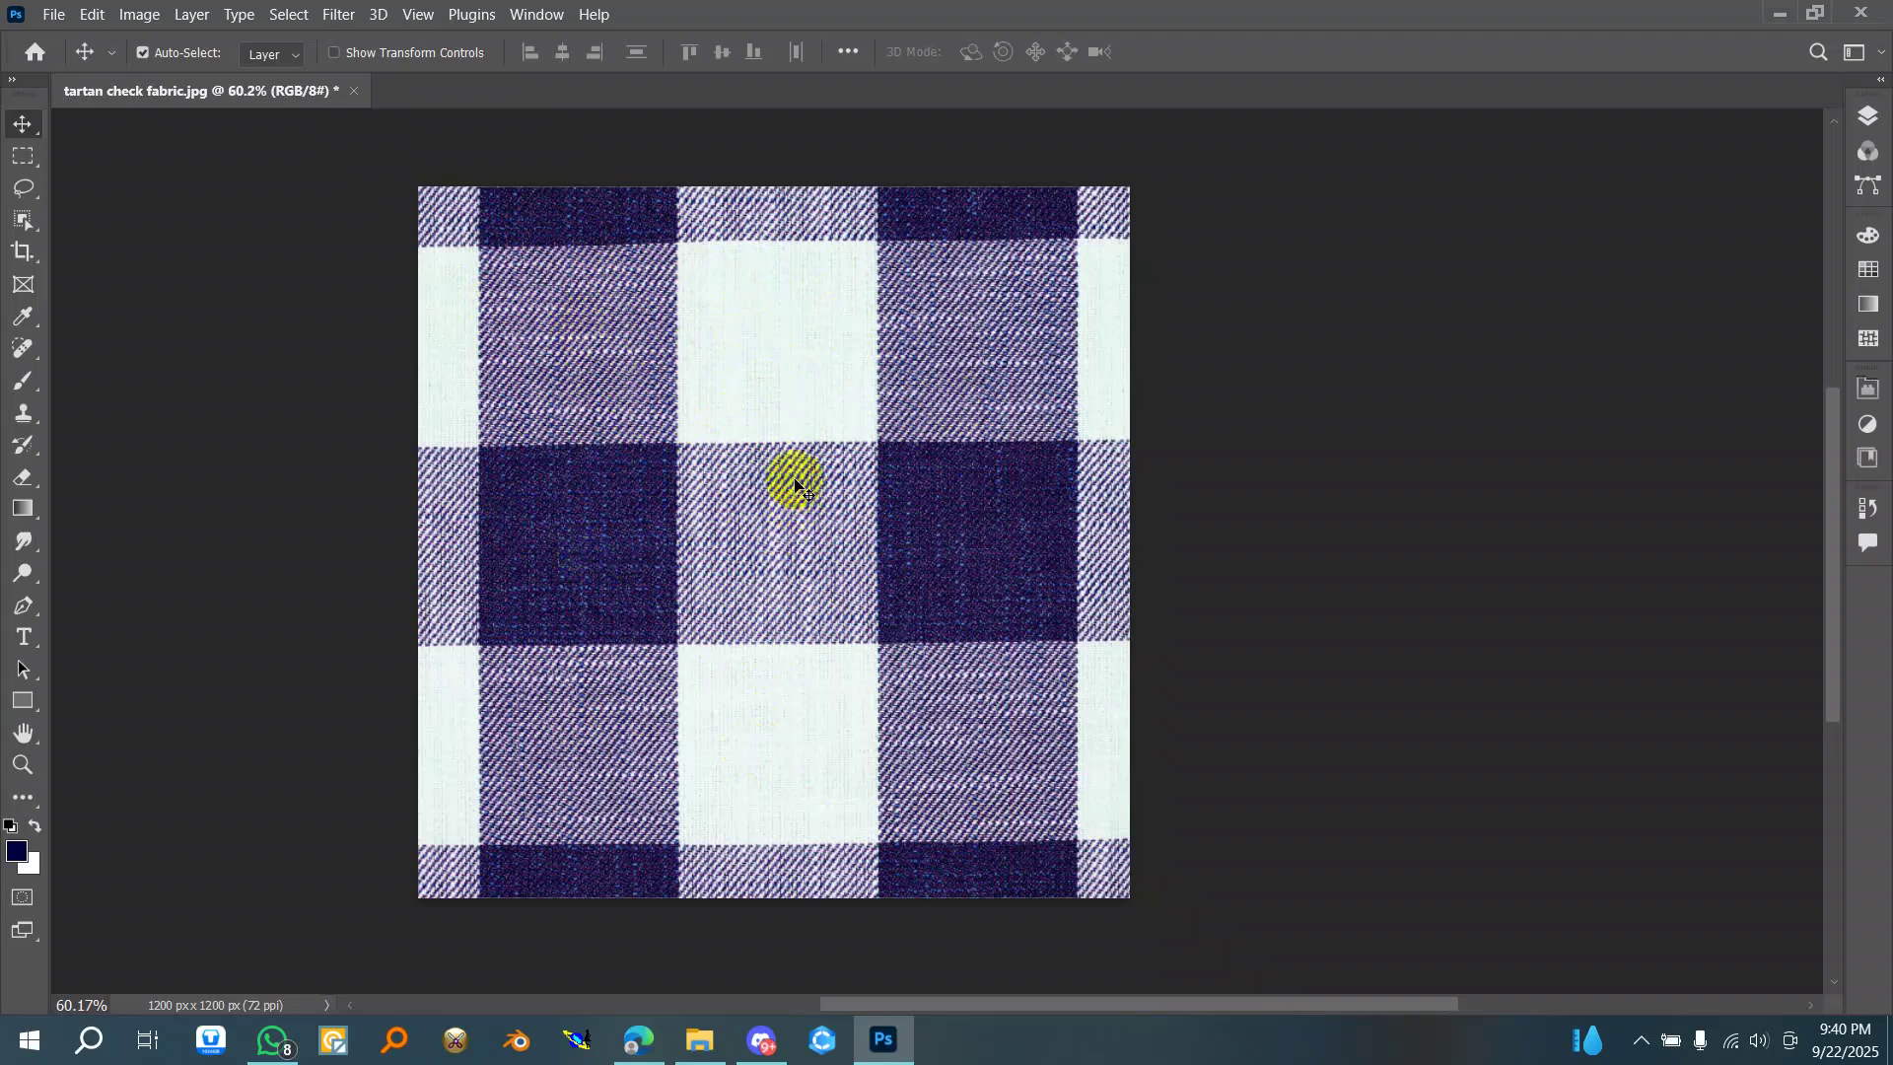
scroll(661, 259, up, 4)
scroll(682, 505, down, 2)
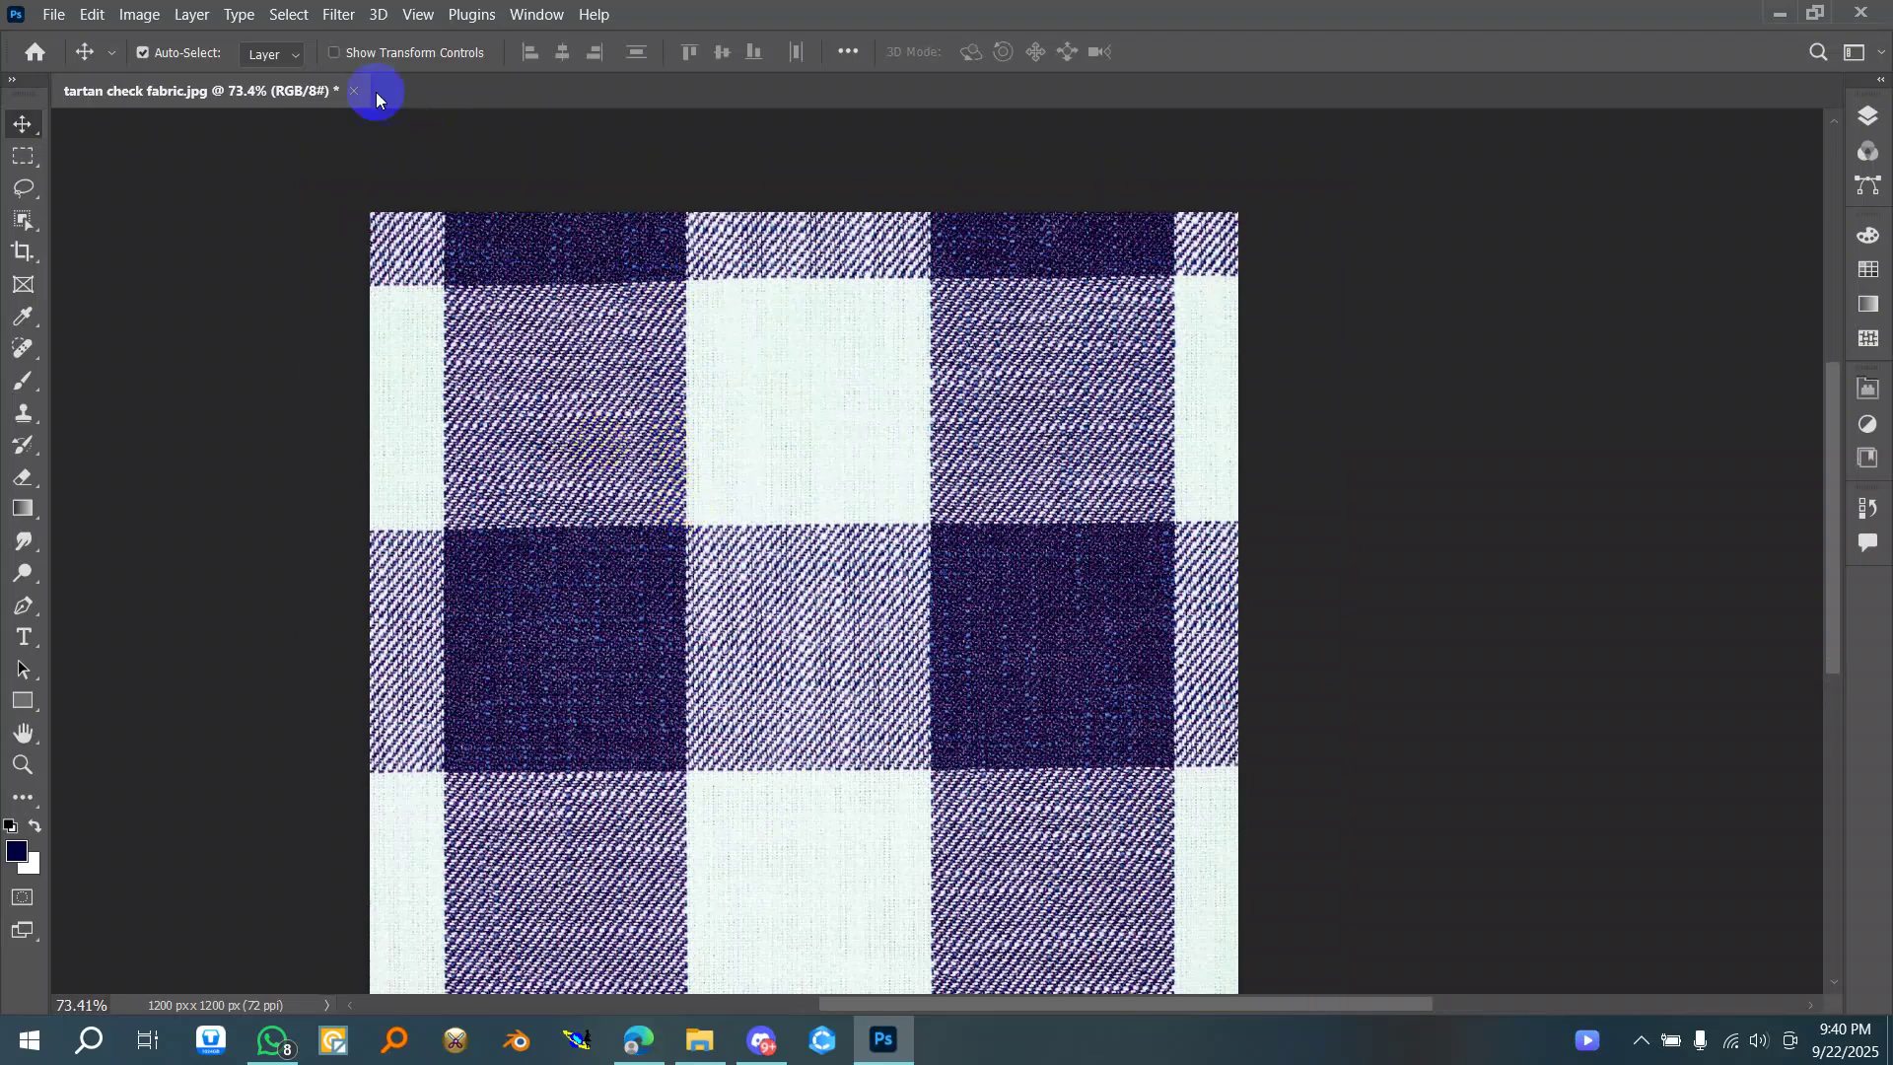
click(338, 15)
click(385, 229)
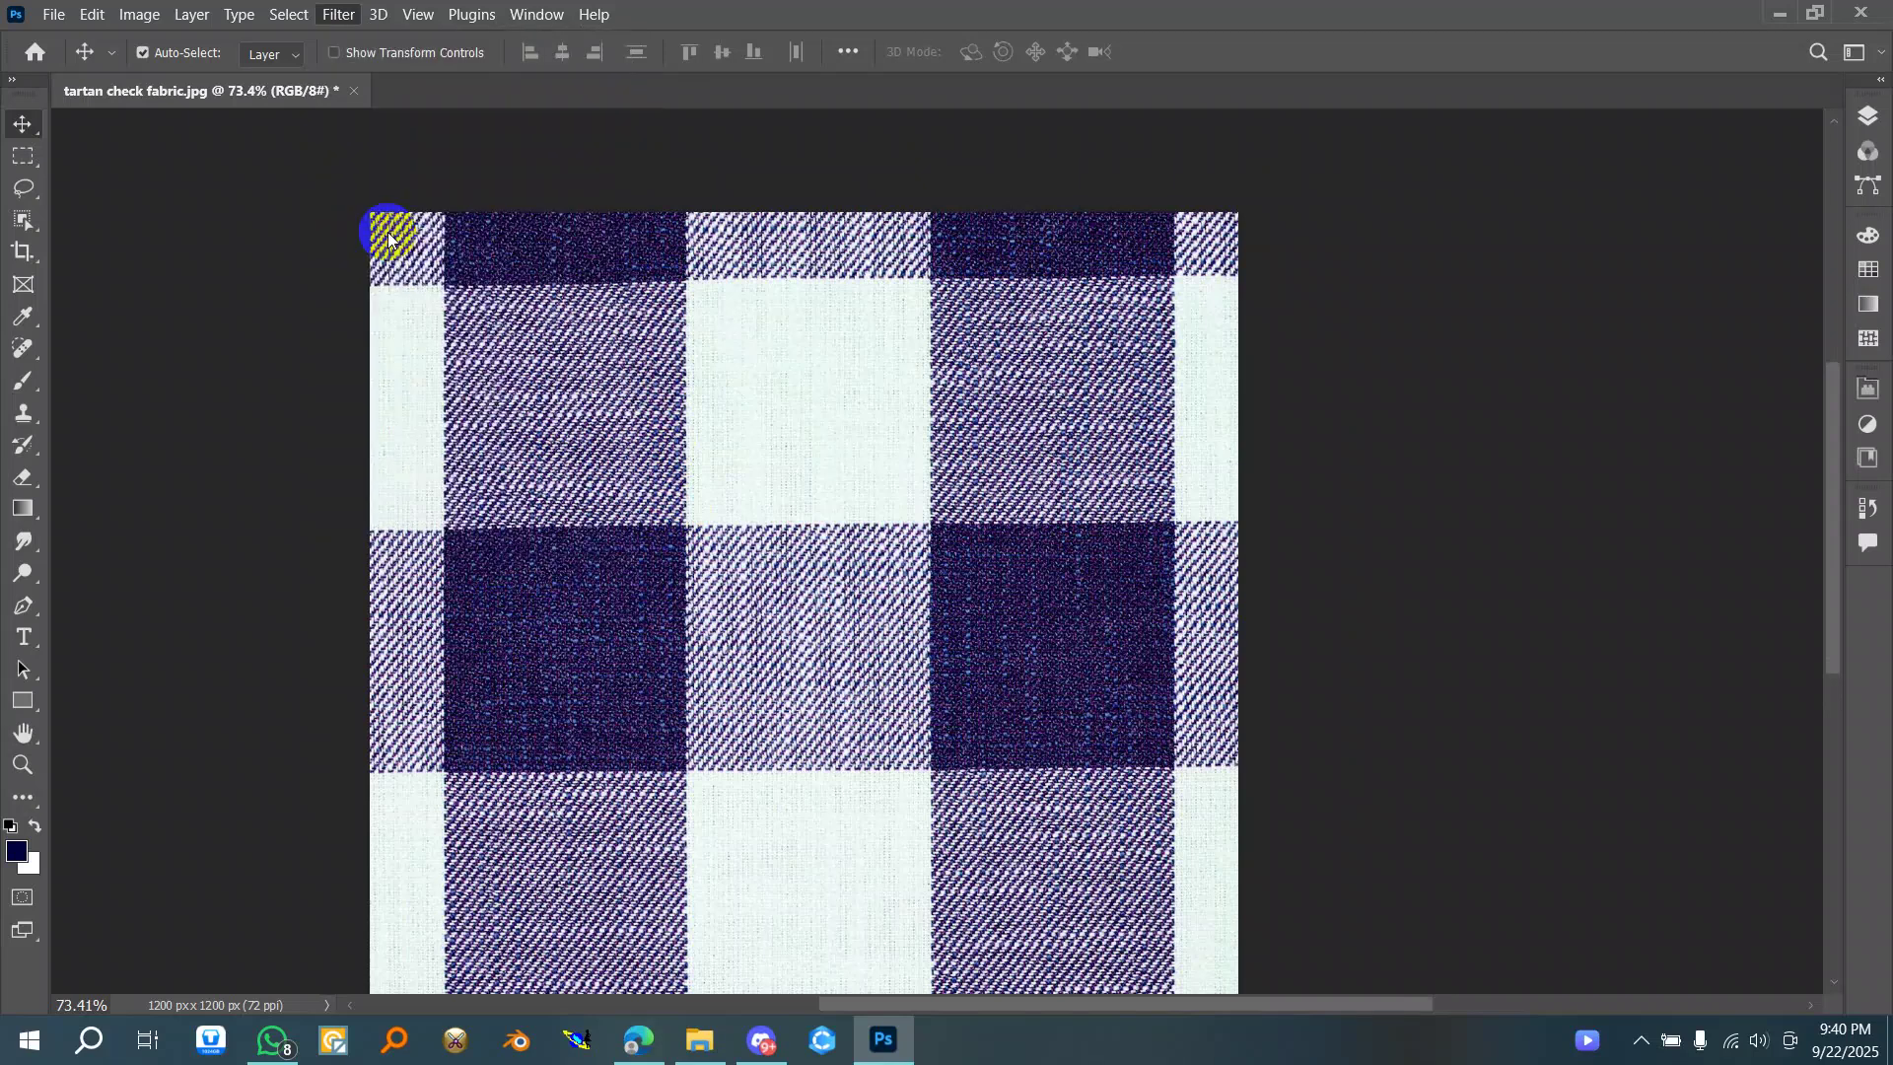
scroll(668, 384, down, 2)
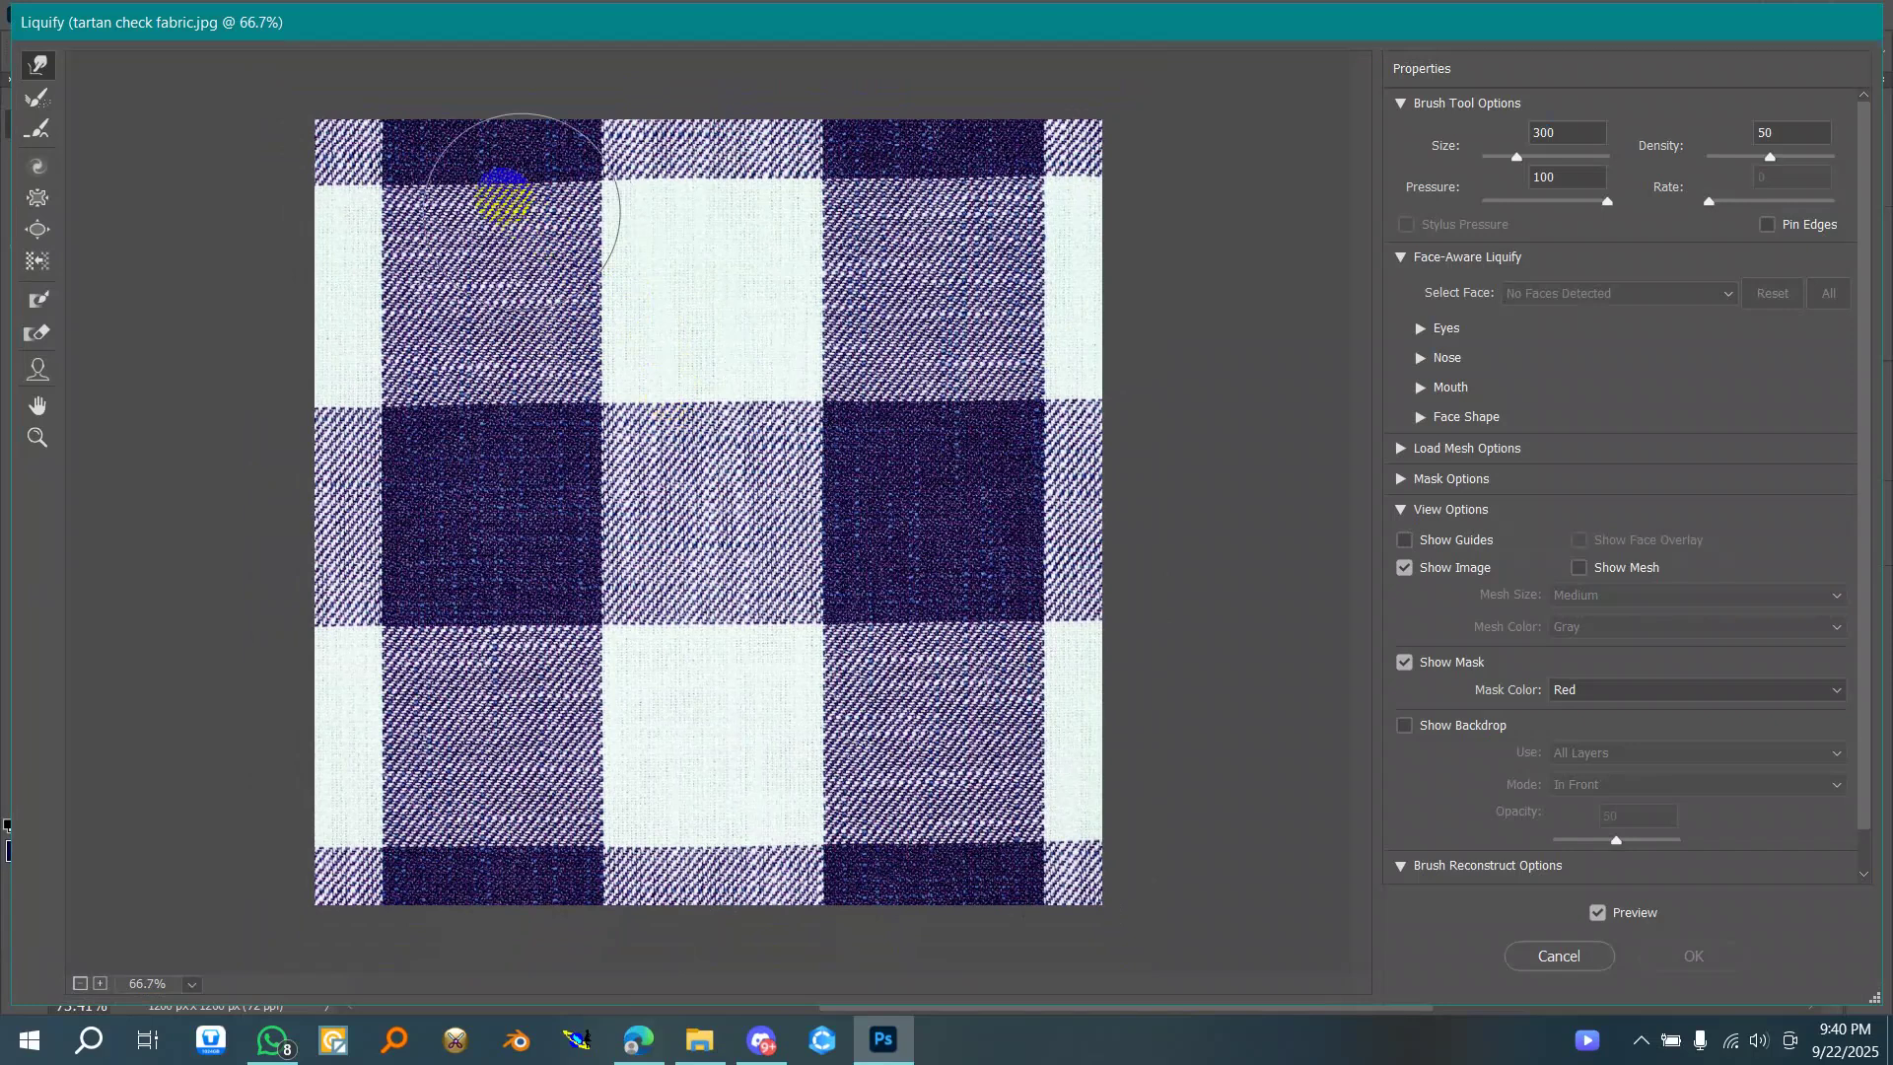
key(bracketright)
key(bracketright)
key(bracketright)
key(bracketleft)
key(bracketleft)
key(bracketleft)
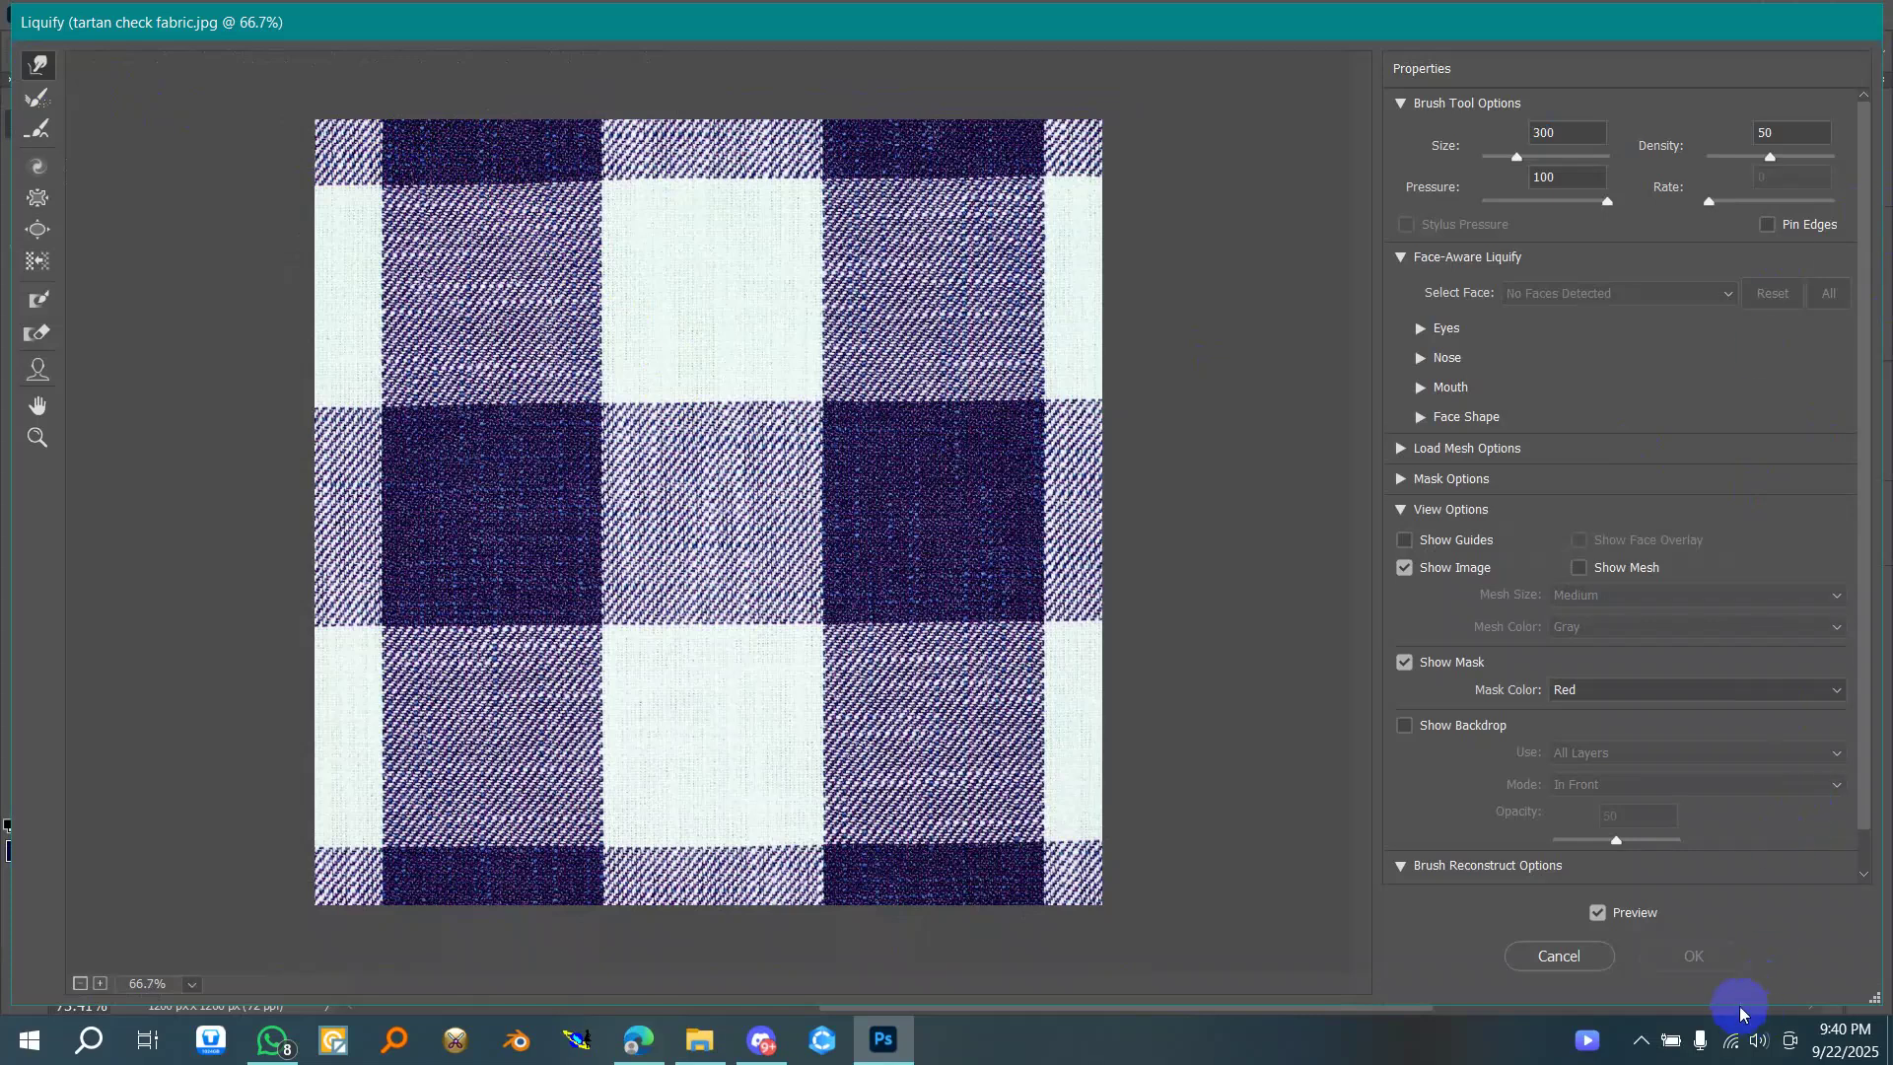
click(1558, 955)
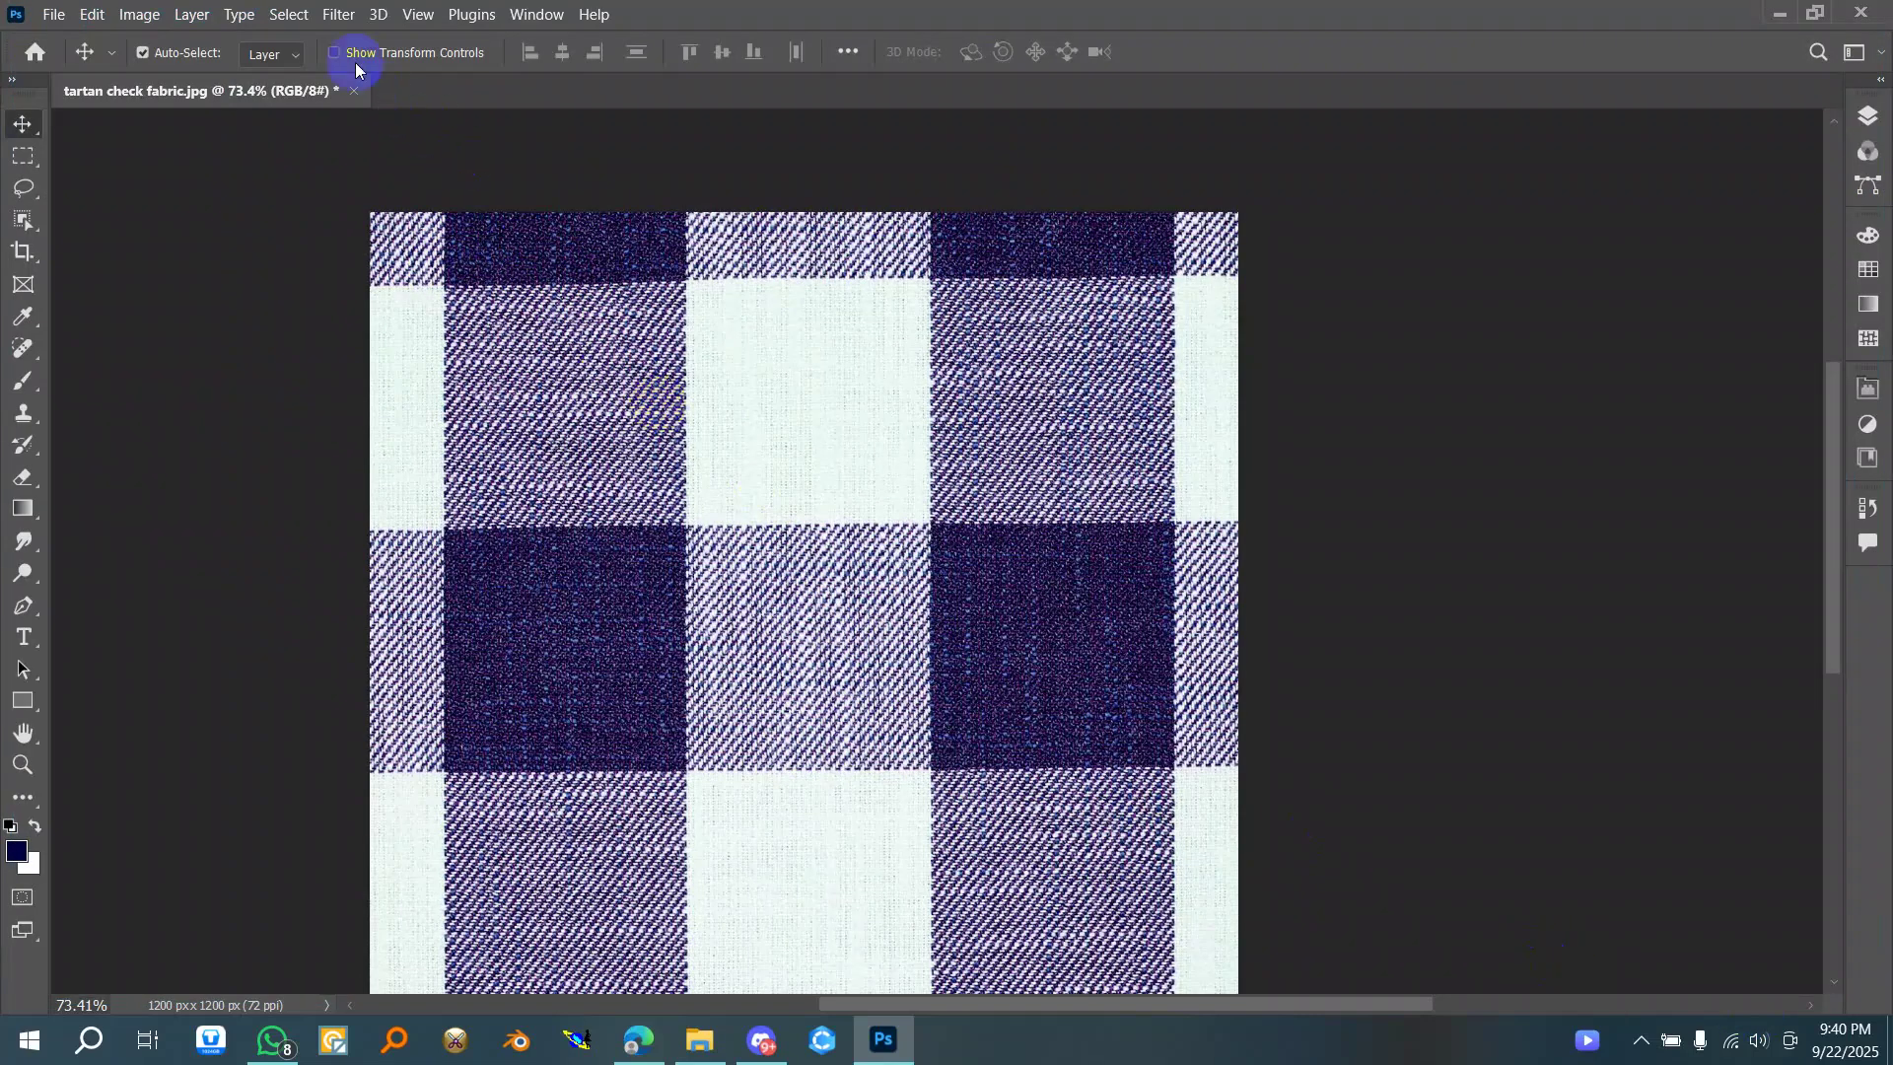
- Open the Liquify filter and level the lower edge of the upper-left dark check using the Forward Warp tool at brush size 400
click(339, 14)
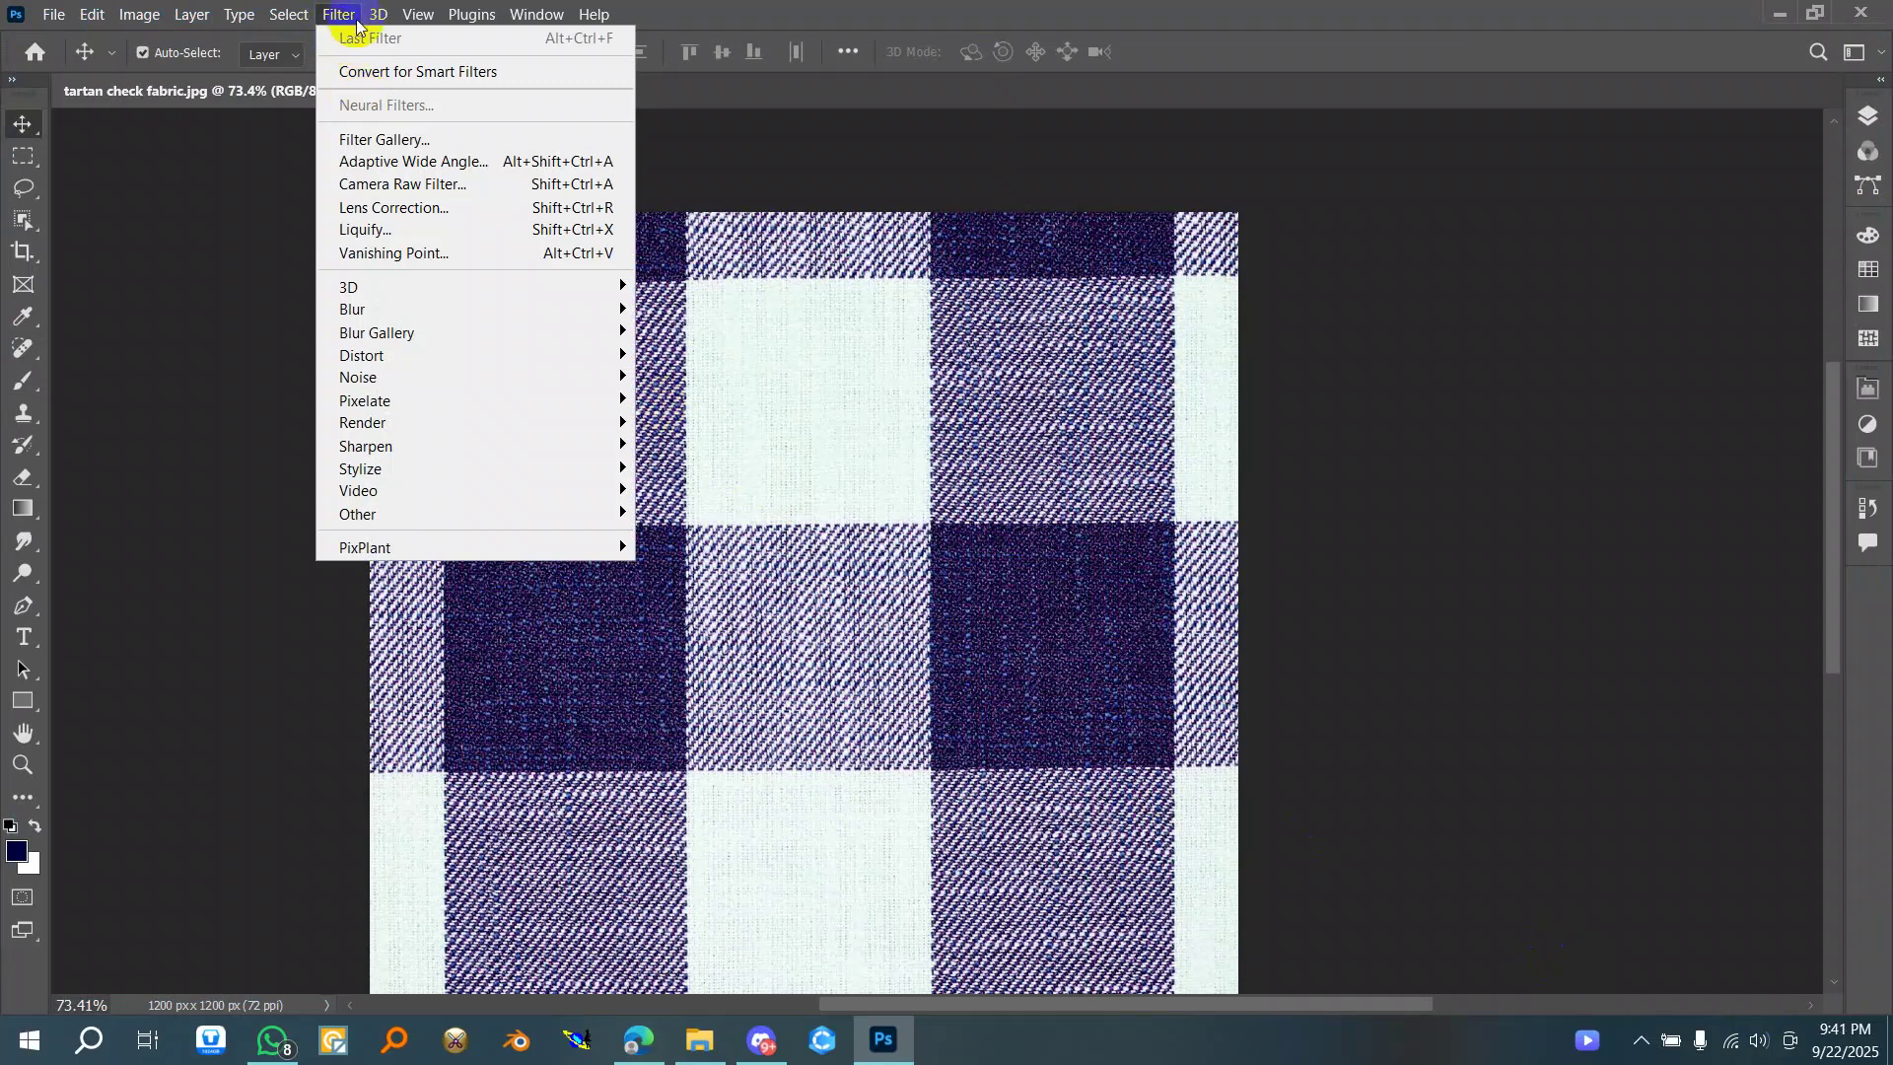
click(383, 230)
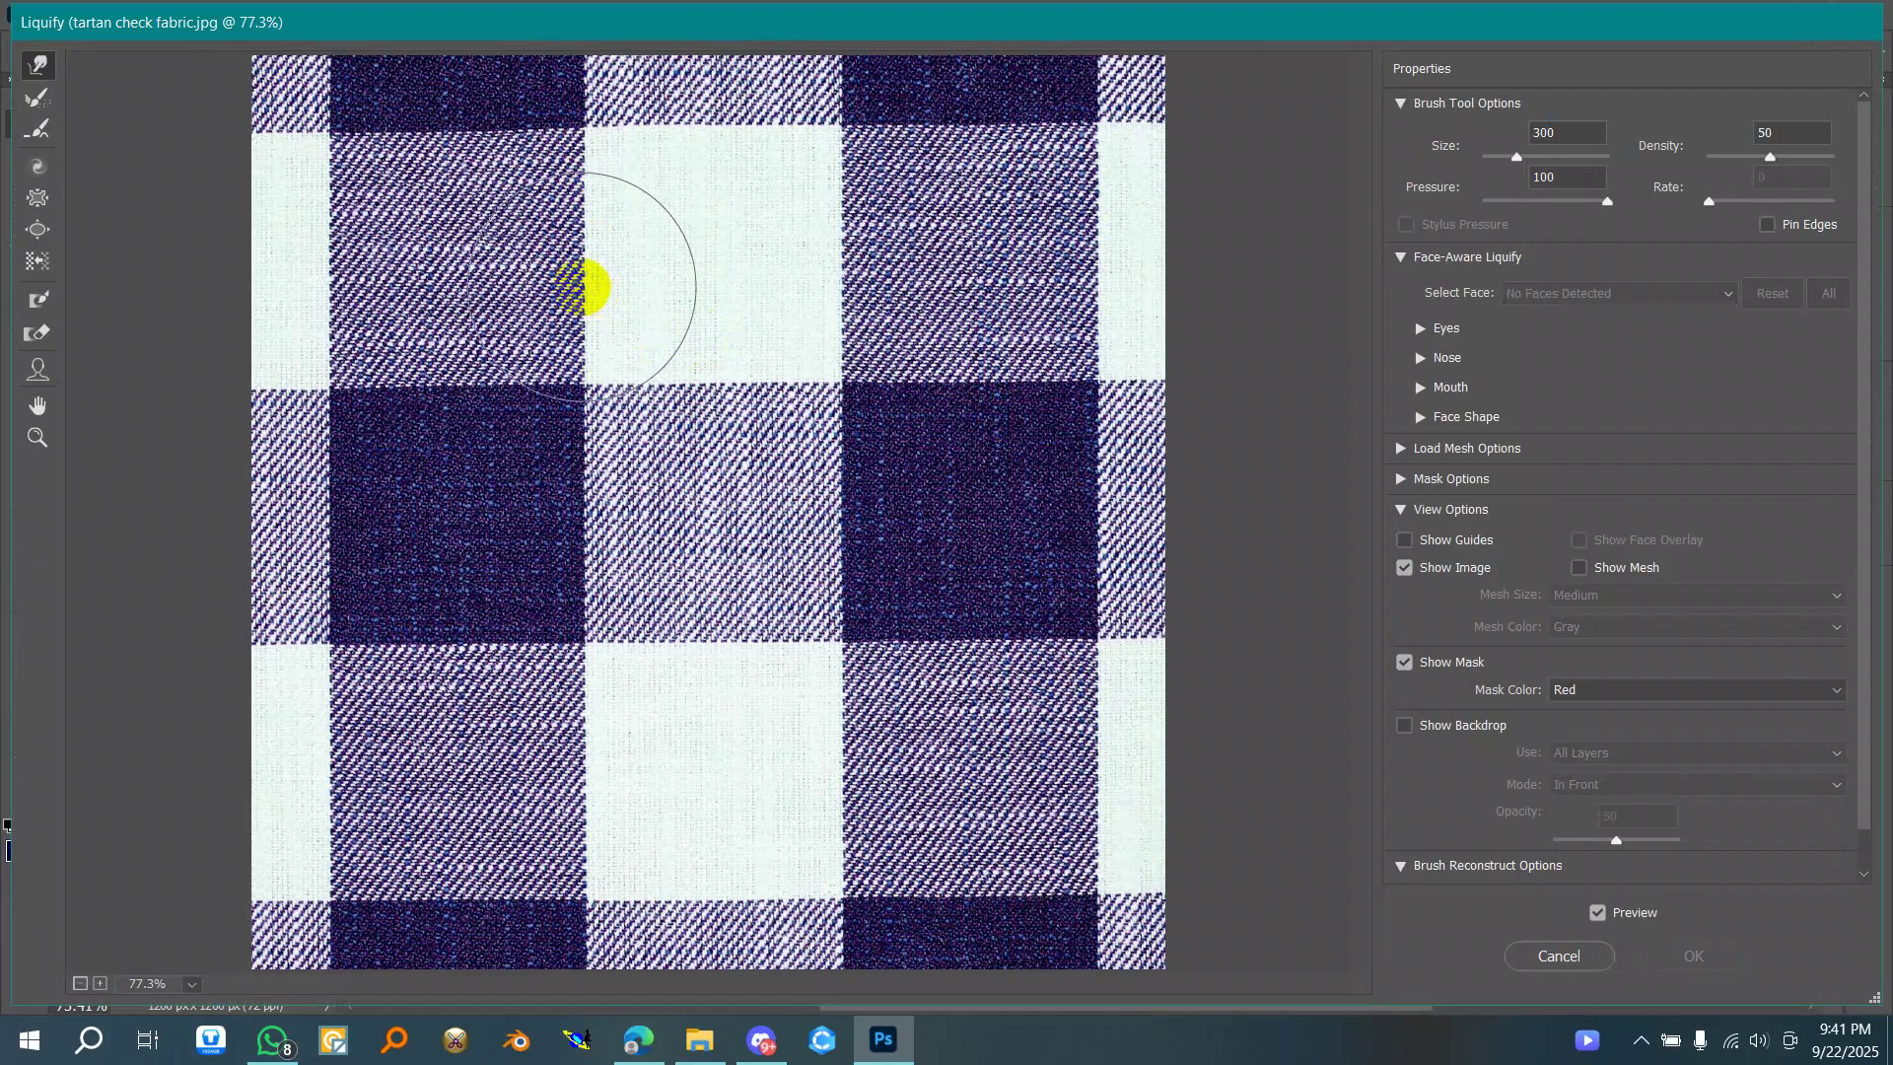
scroll(582, 287, down, 2)
key(bracketright)
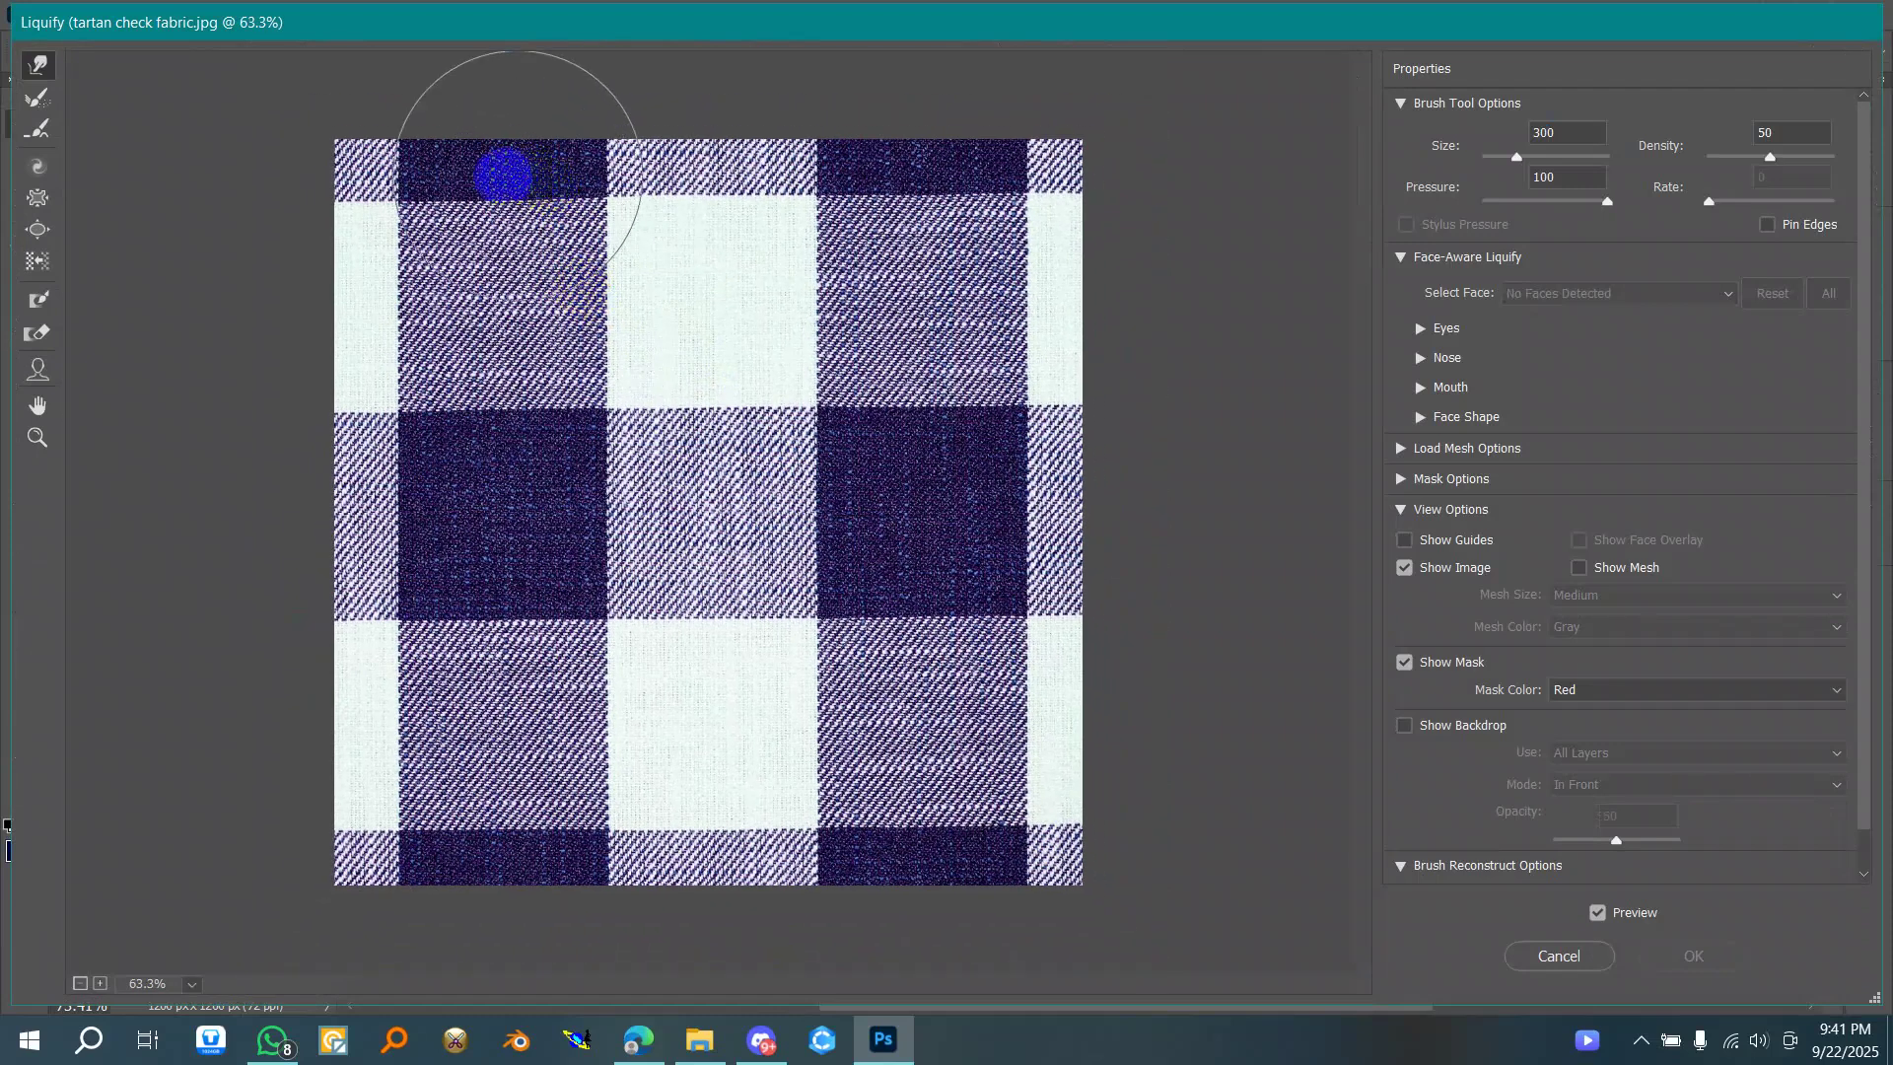
drag(487, 166, 363, 170)
drag(511, 174, 451, 172)
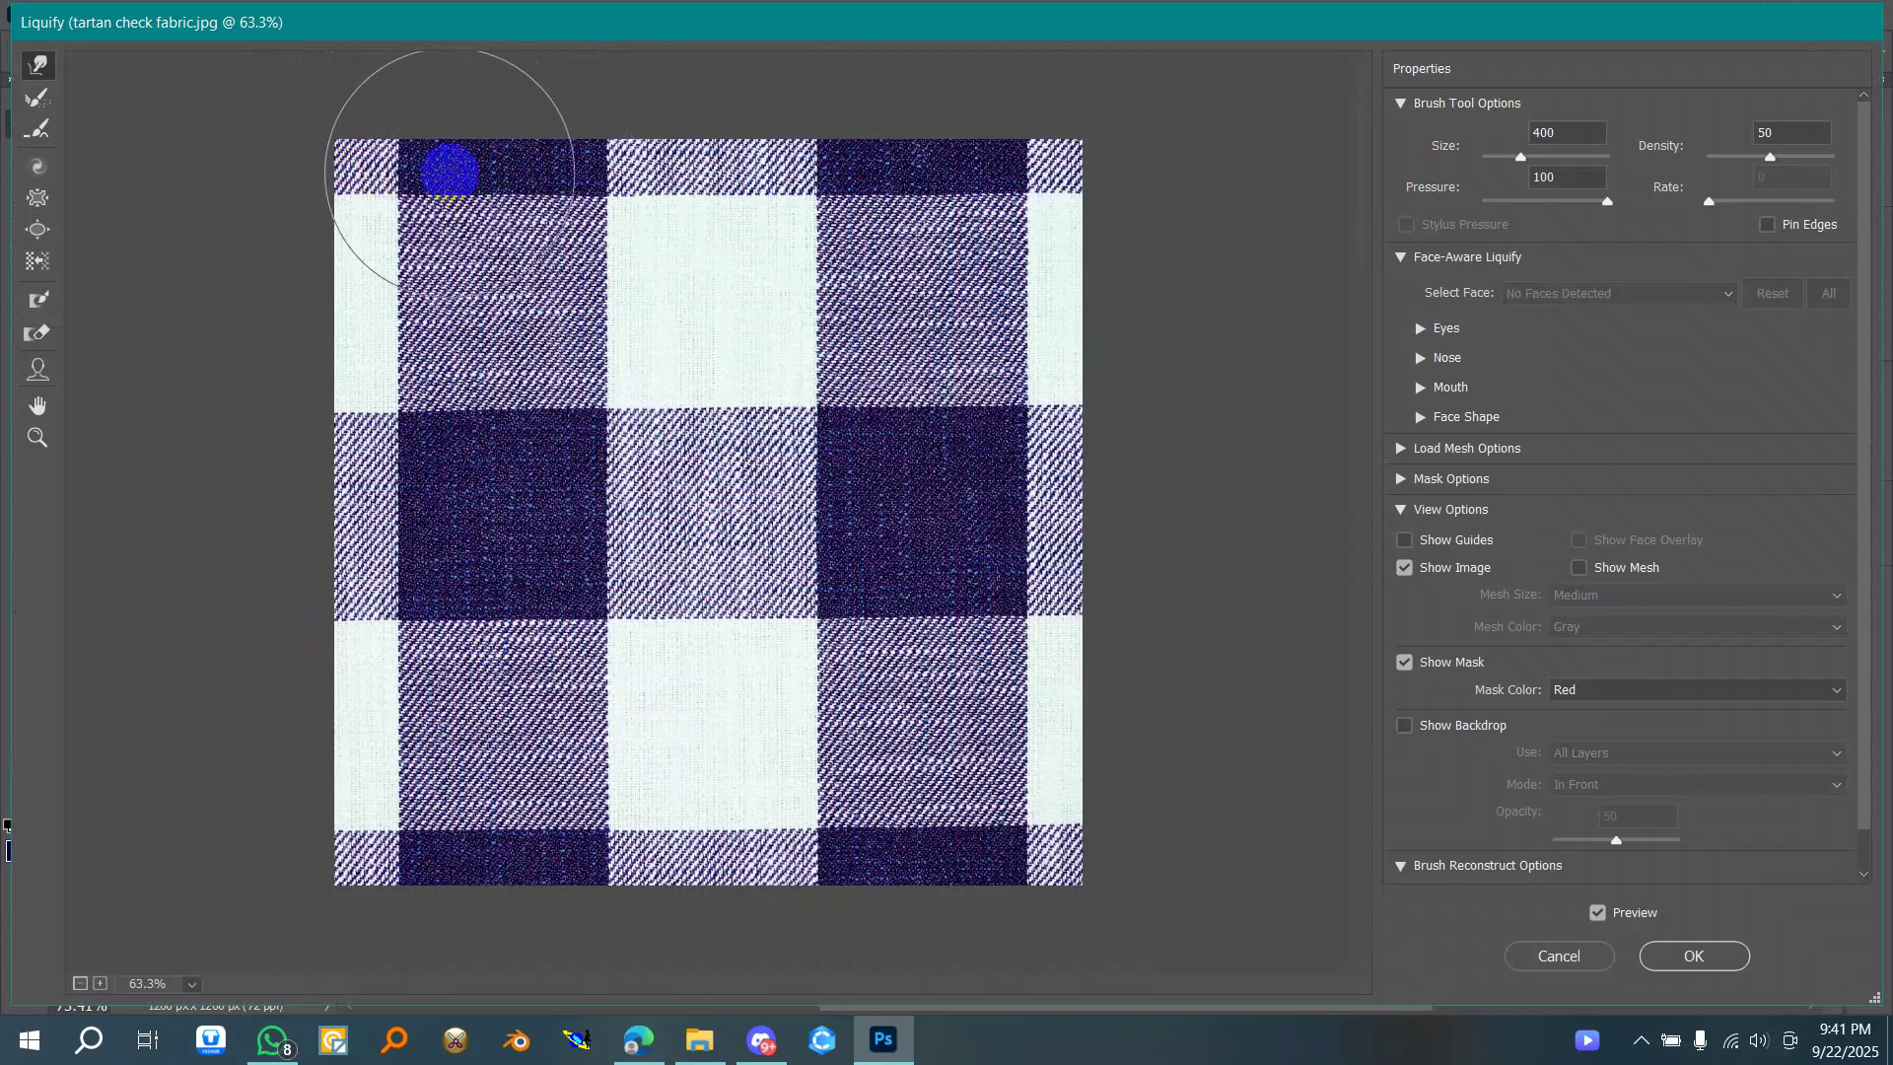
- Straighten the remaining uneven horizontal check edges on the fabric's left side with the Forward Warp tool, and apply the Liquify filter
drag(415, 406, 413, 410)
key(ctrl+z)
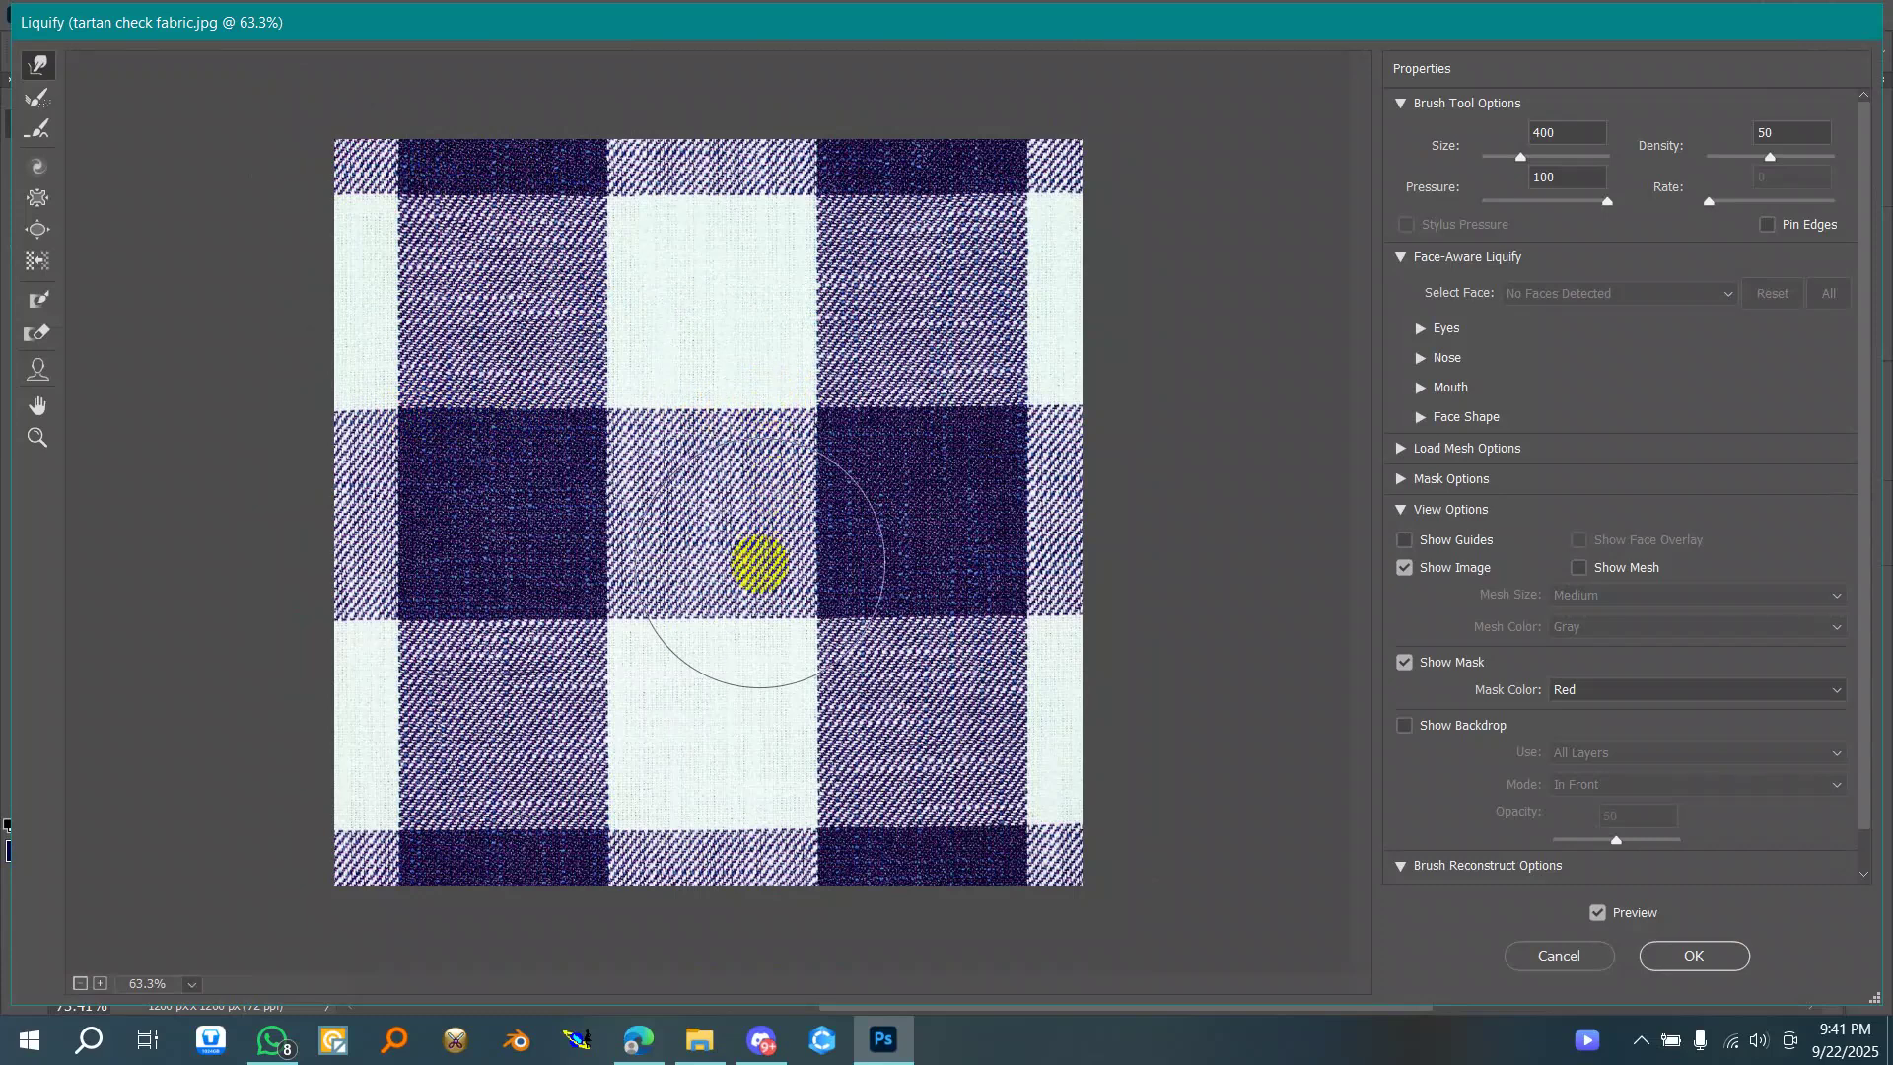
drag(426, 611, 426, 601)
key(ctrl+z)
drag(422, 612, 532, 612)
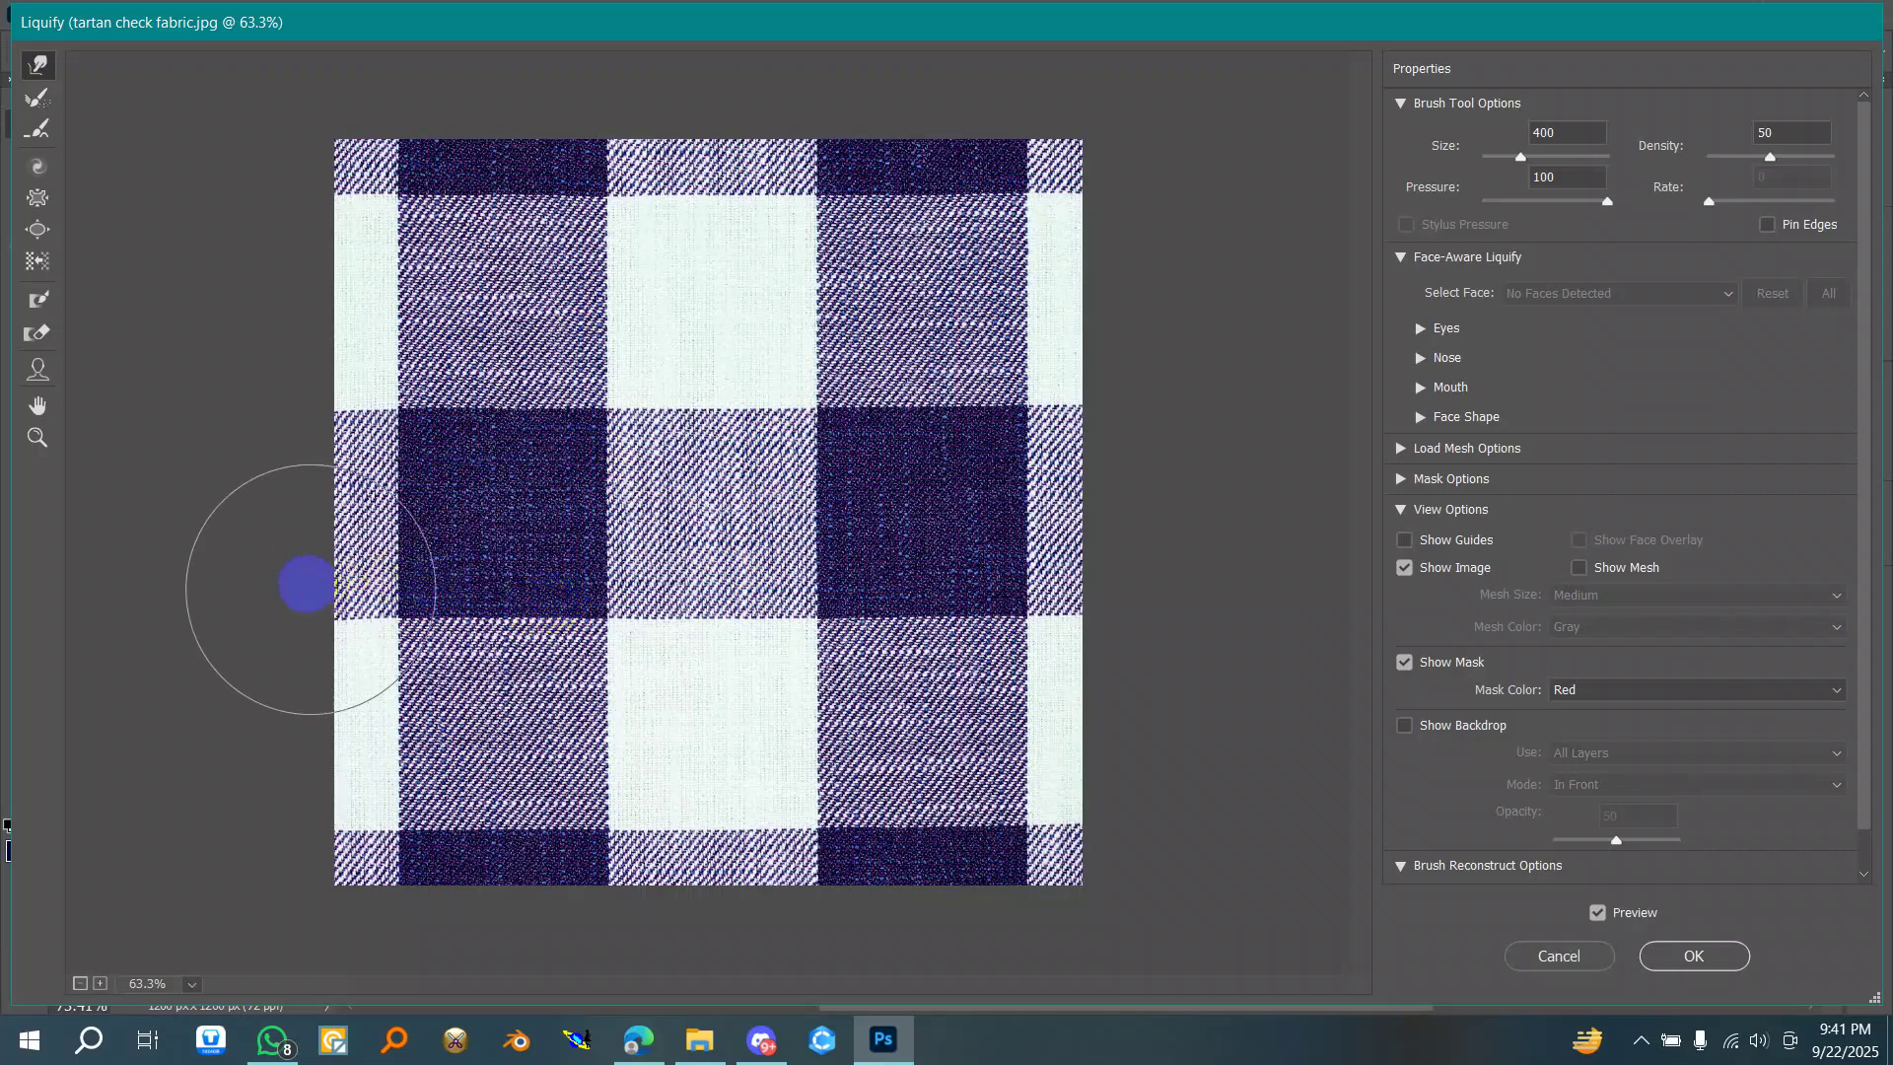
drag(316, 595, 322, 594)
drag(333, 421, 334, 410)
key(ctrl+z)
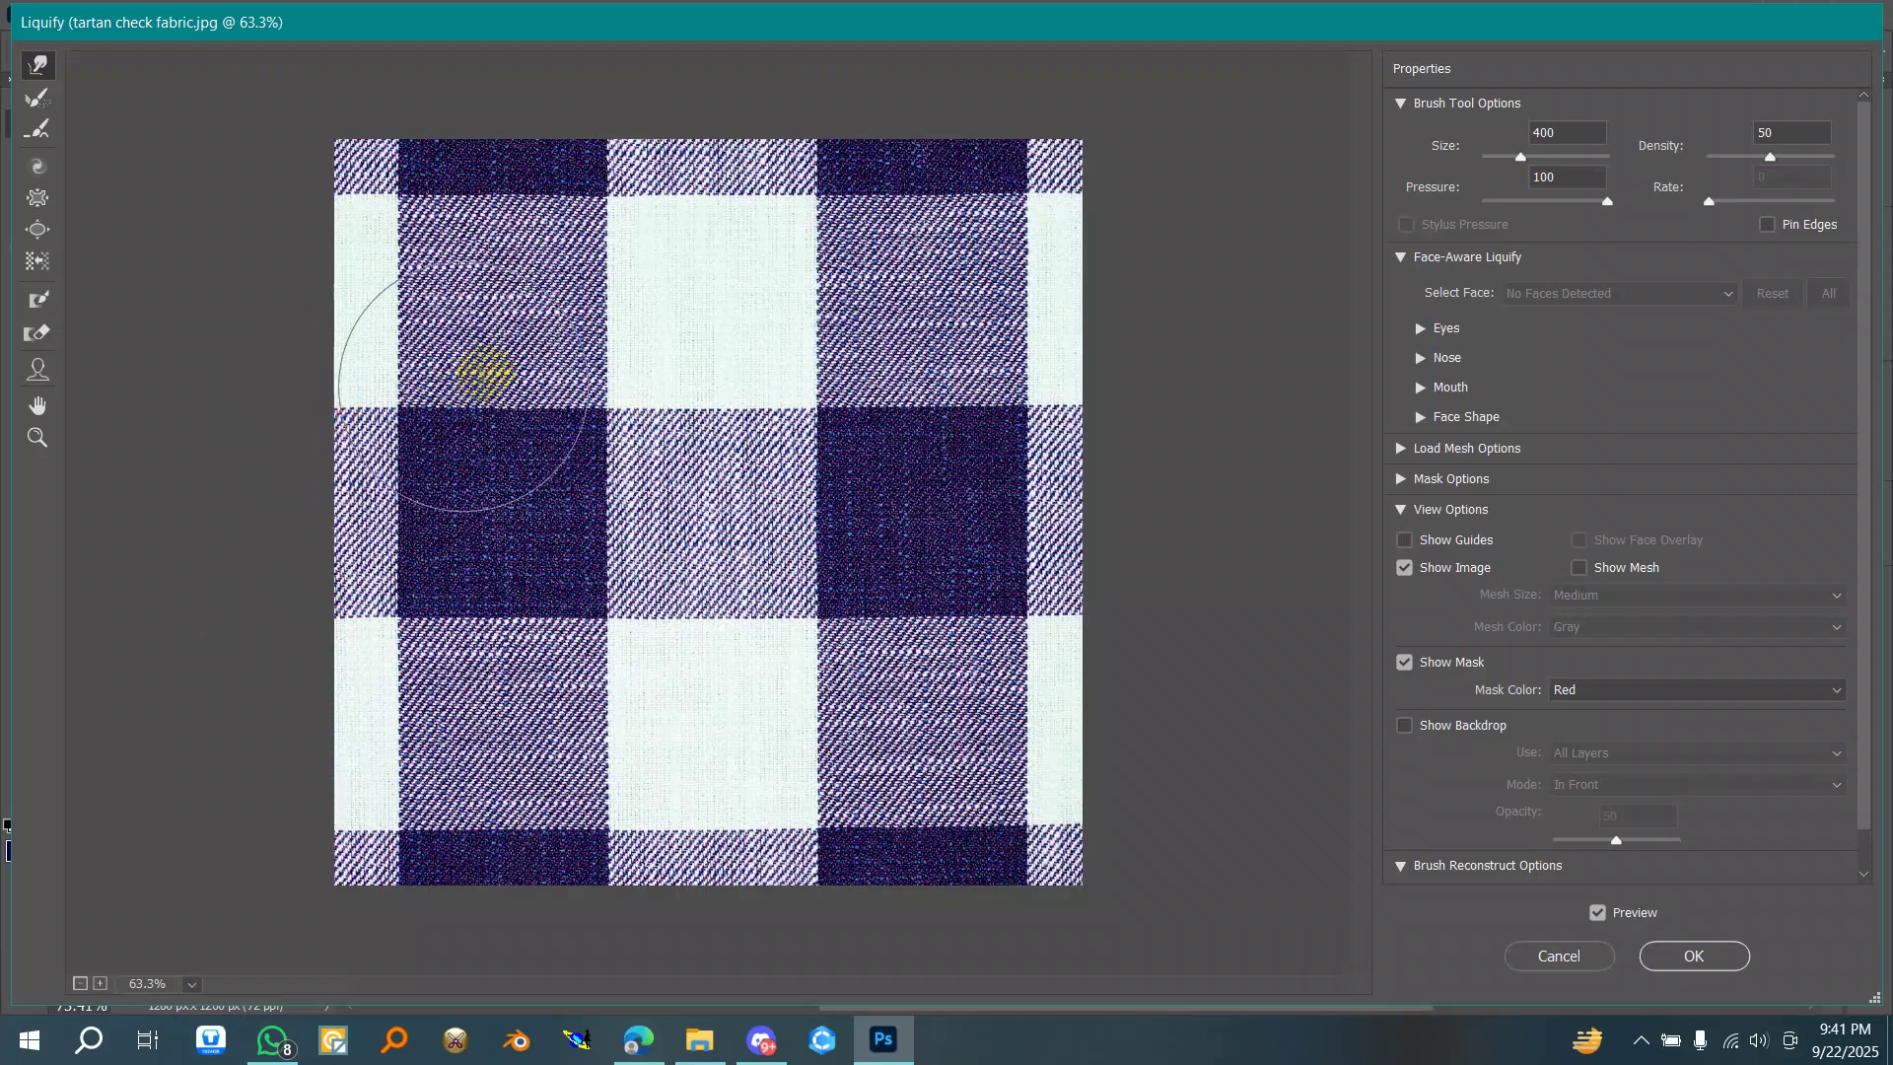
drag(511, 171, 512, 176)
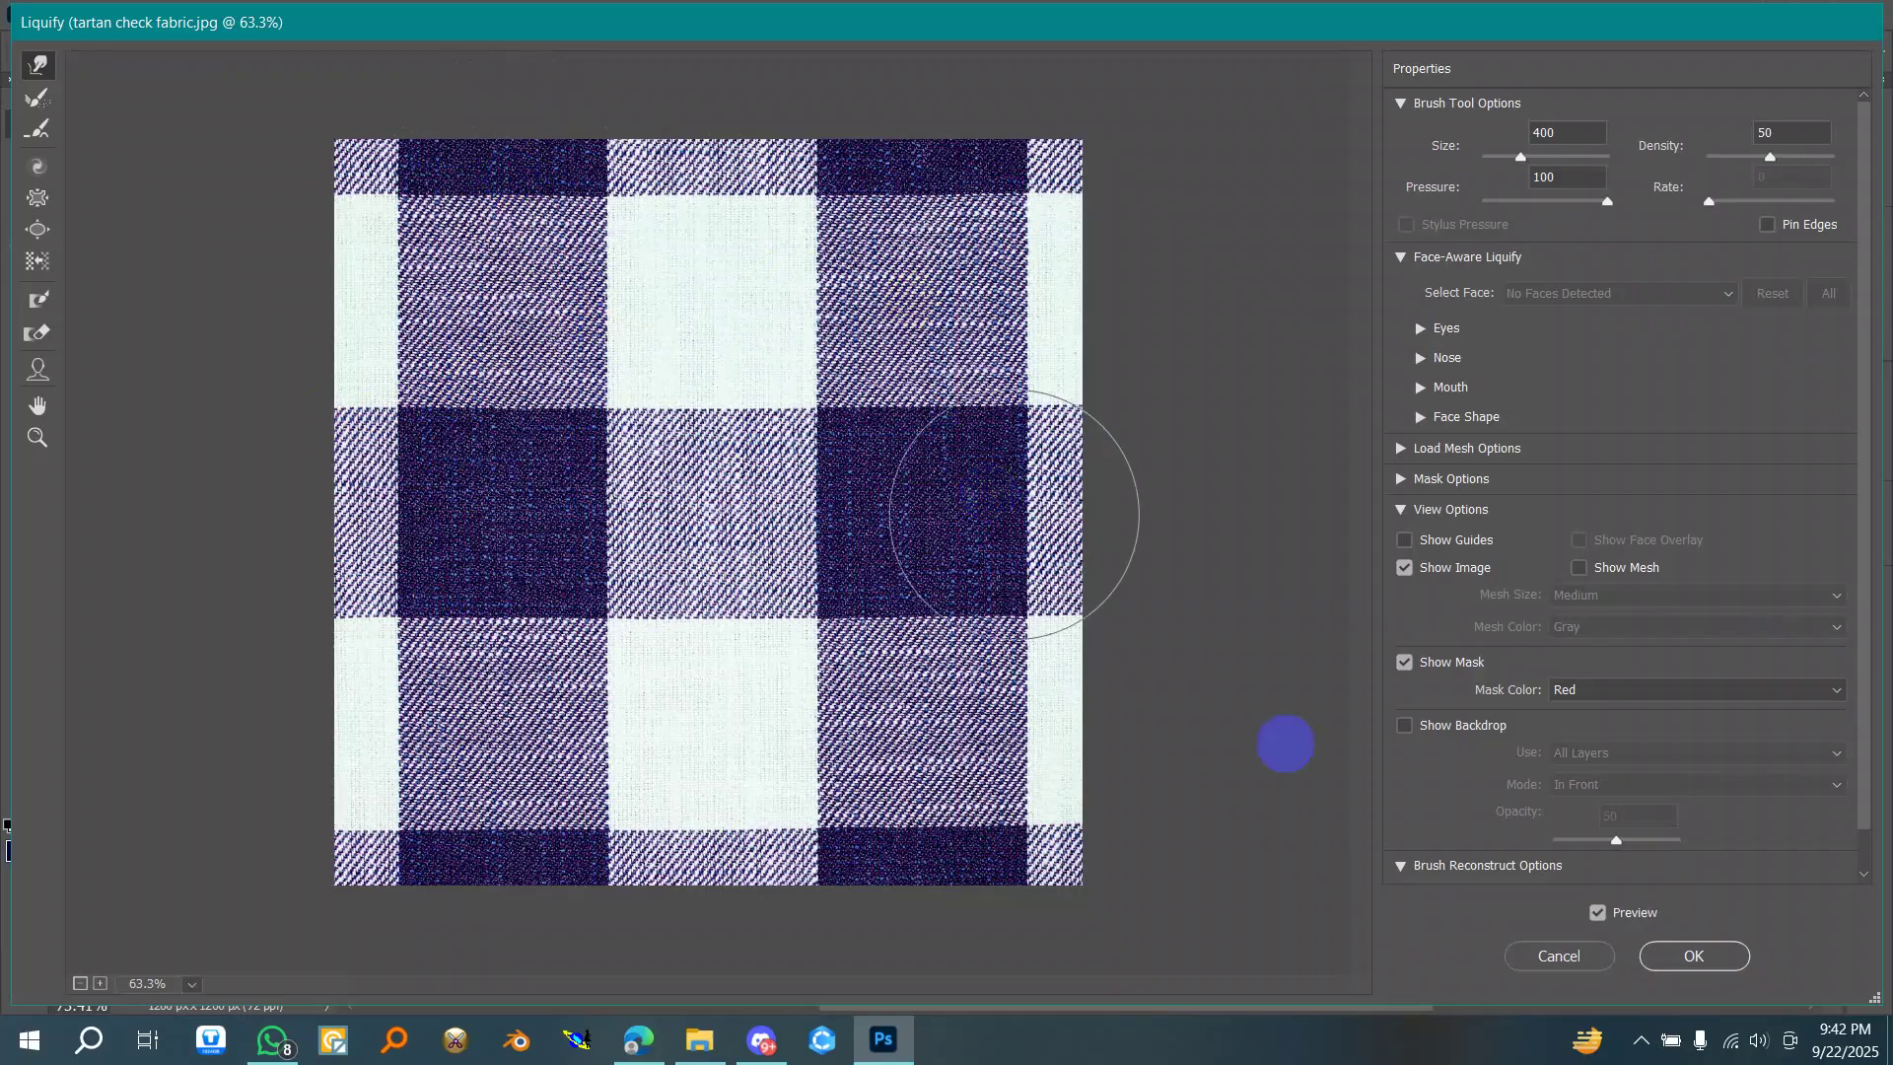
click(1706, 955)
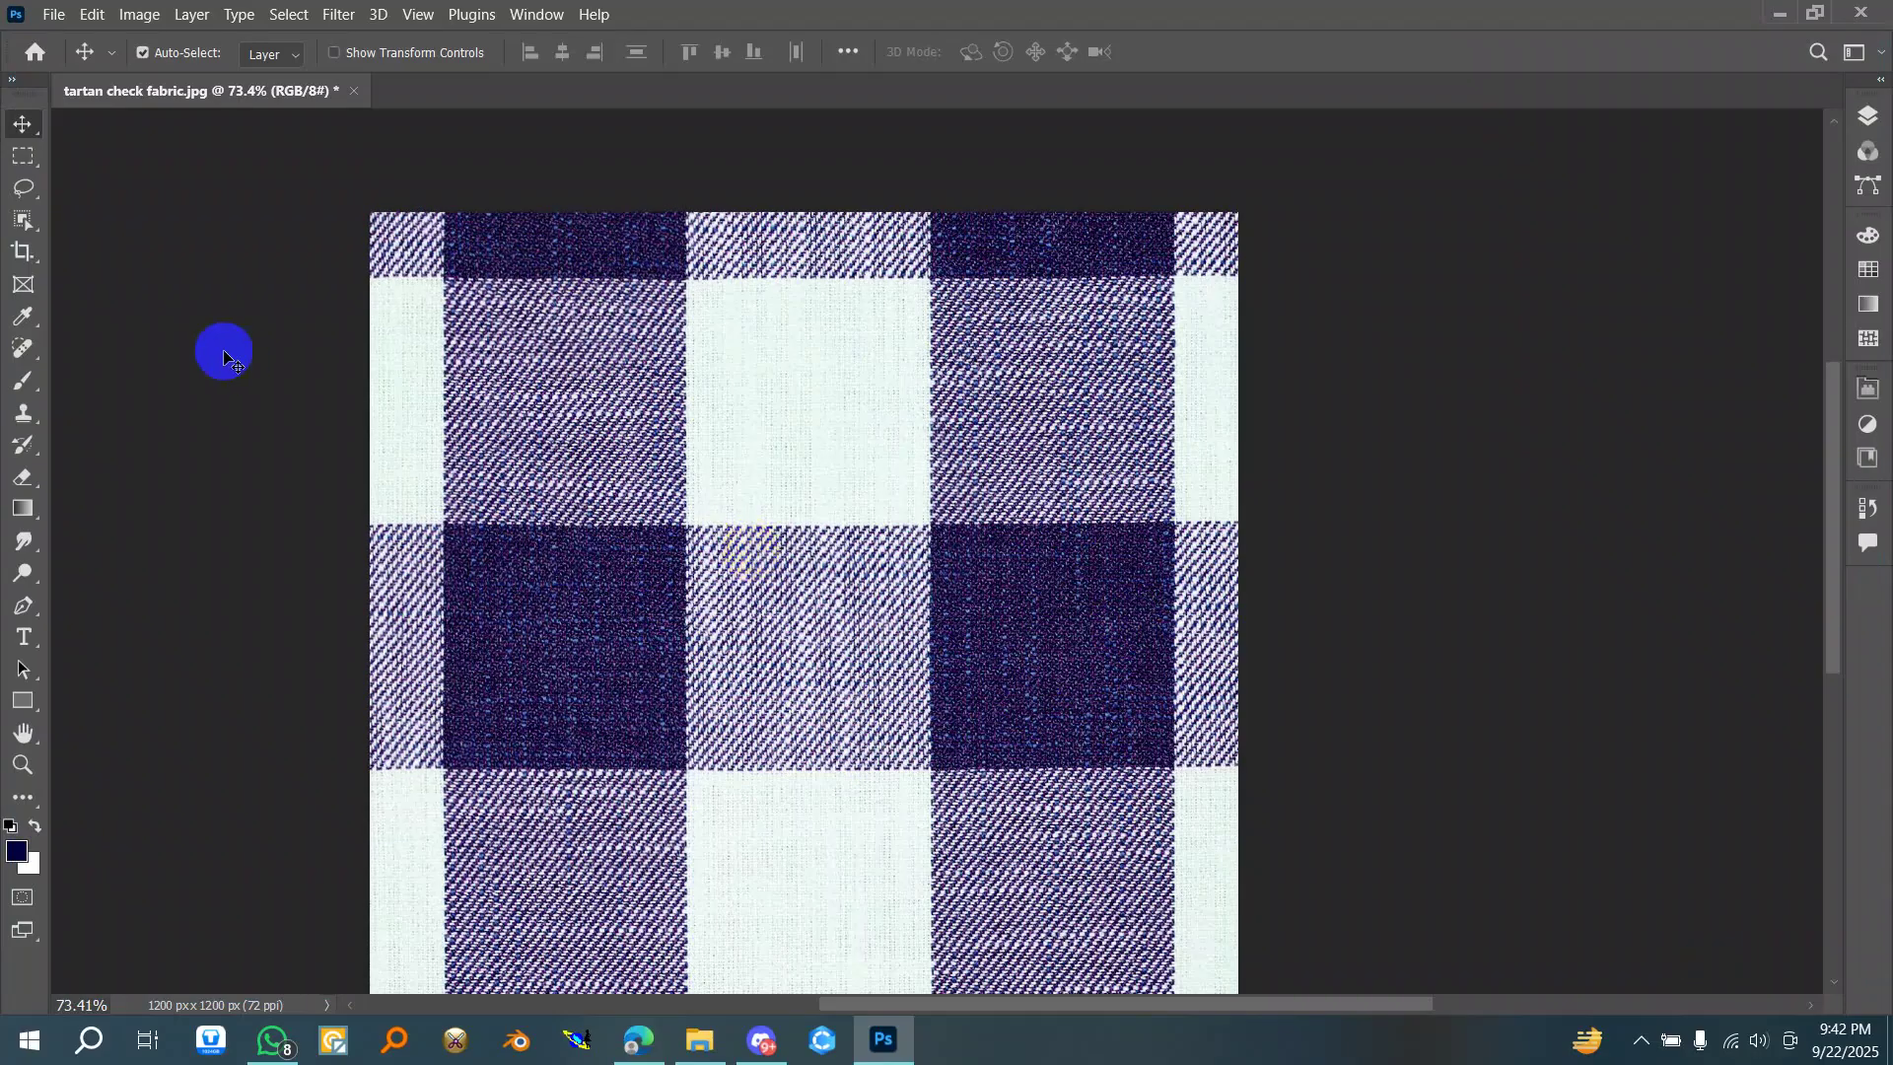
- Select one full pattern repeat of two by two checks, about 677 x 680 px, with the Rectangular Marquee tool
click(22, 157)
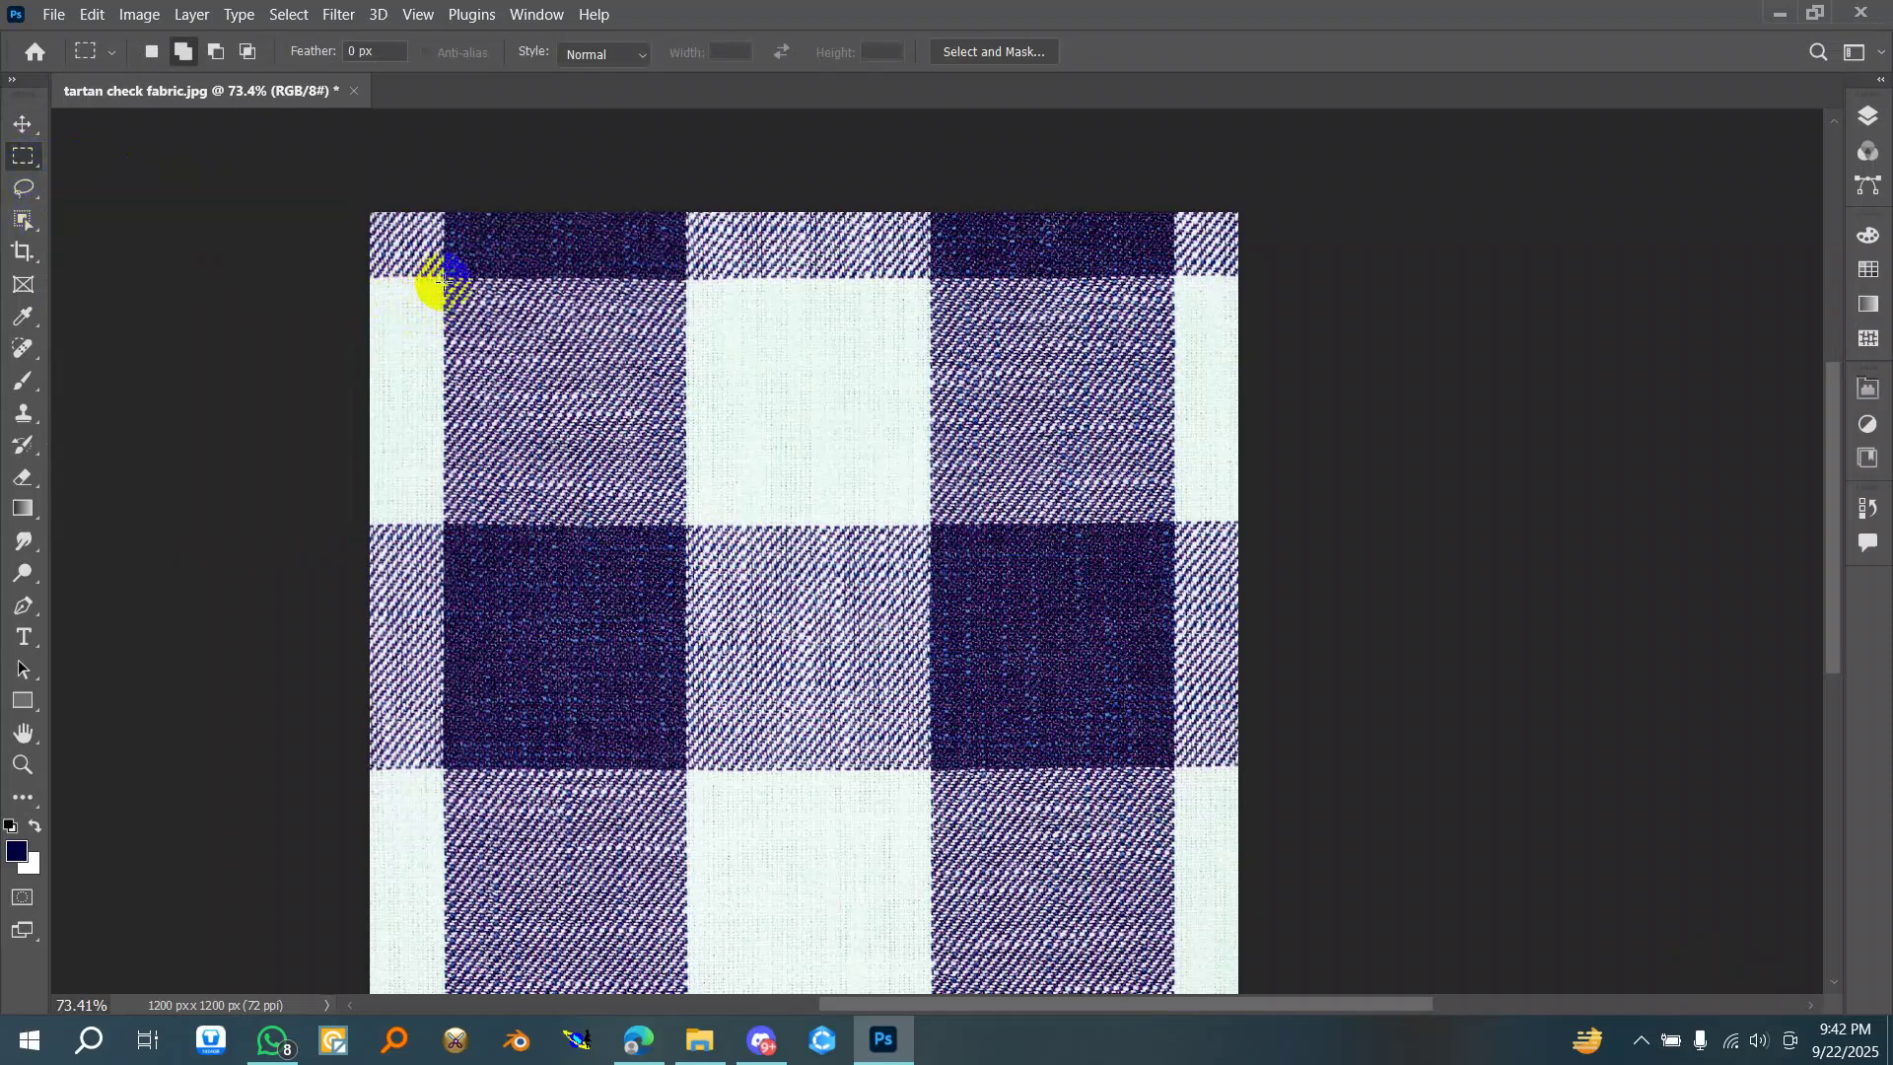
drag(442, 277, 932, 769)
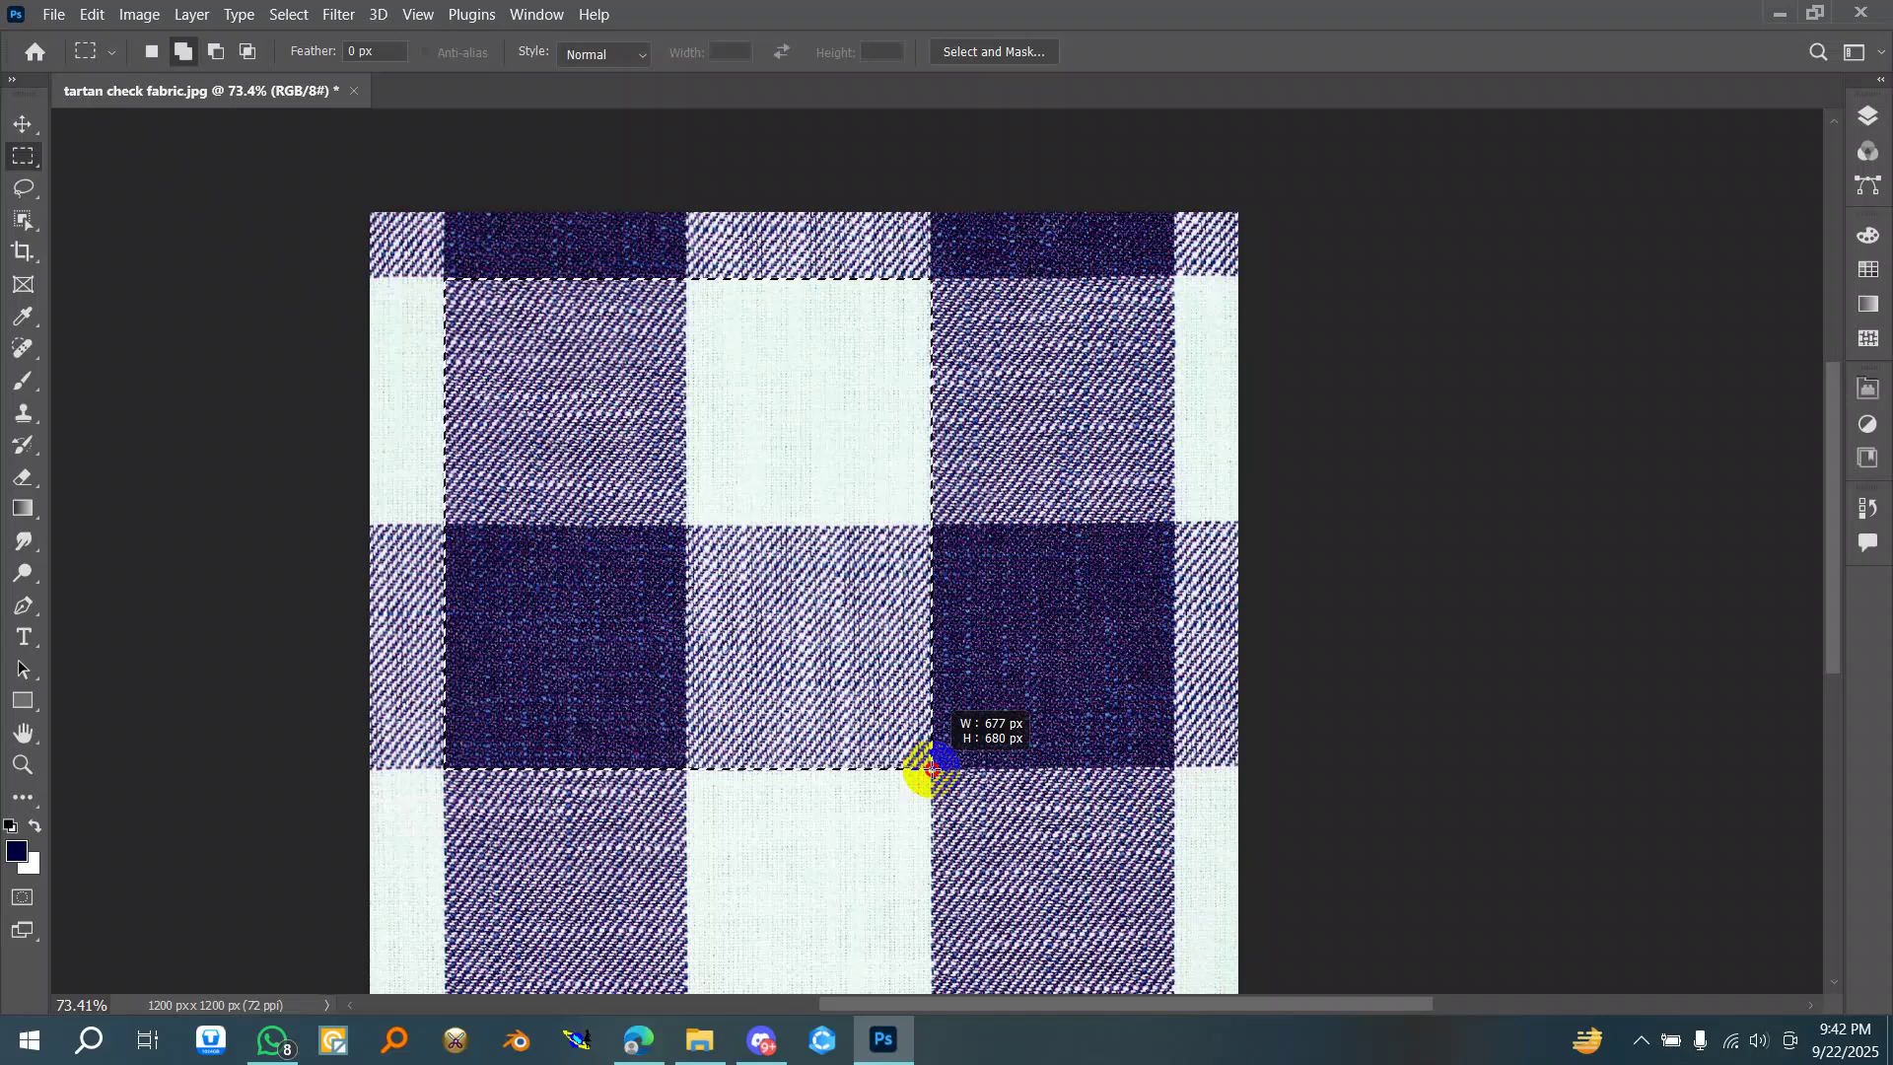
drag(931, 768, 931, 768)
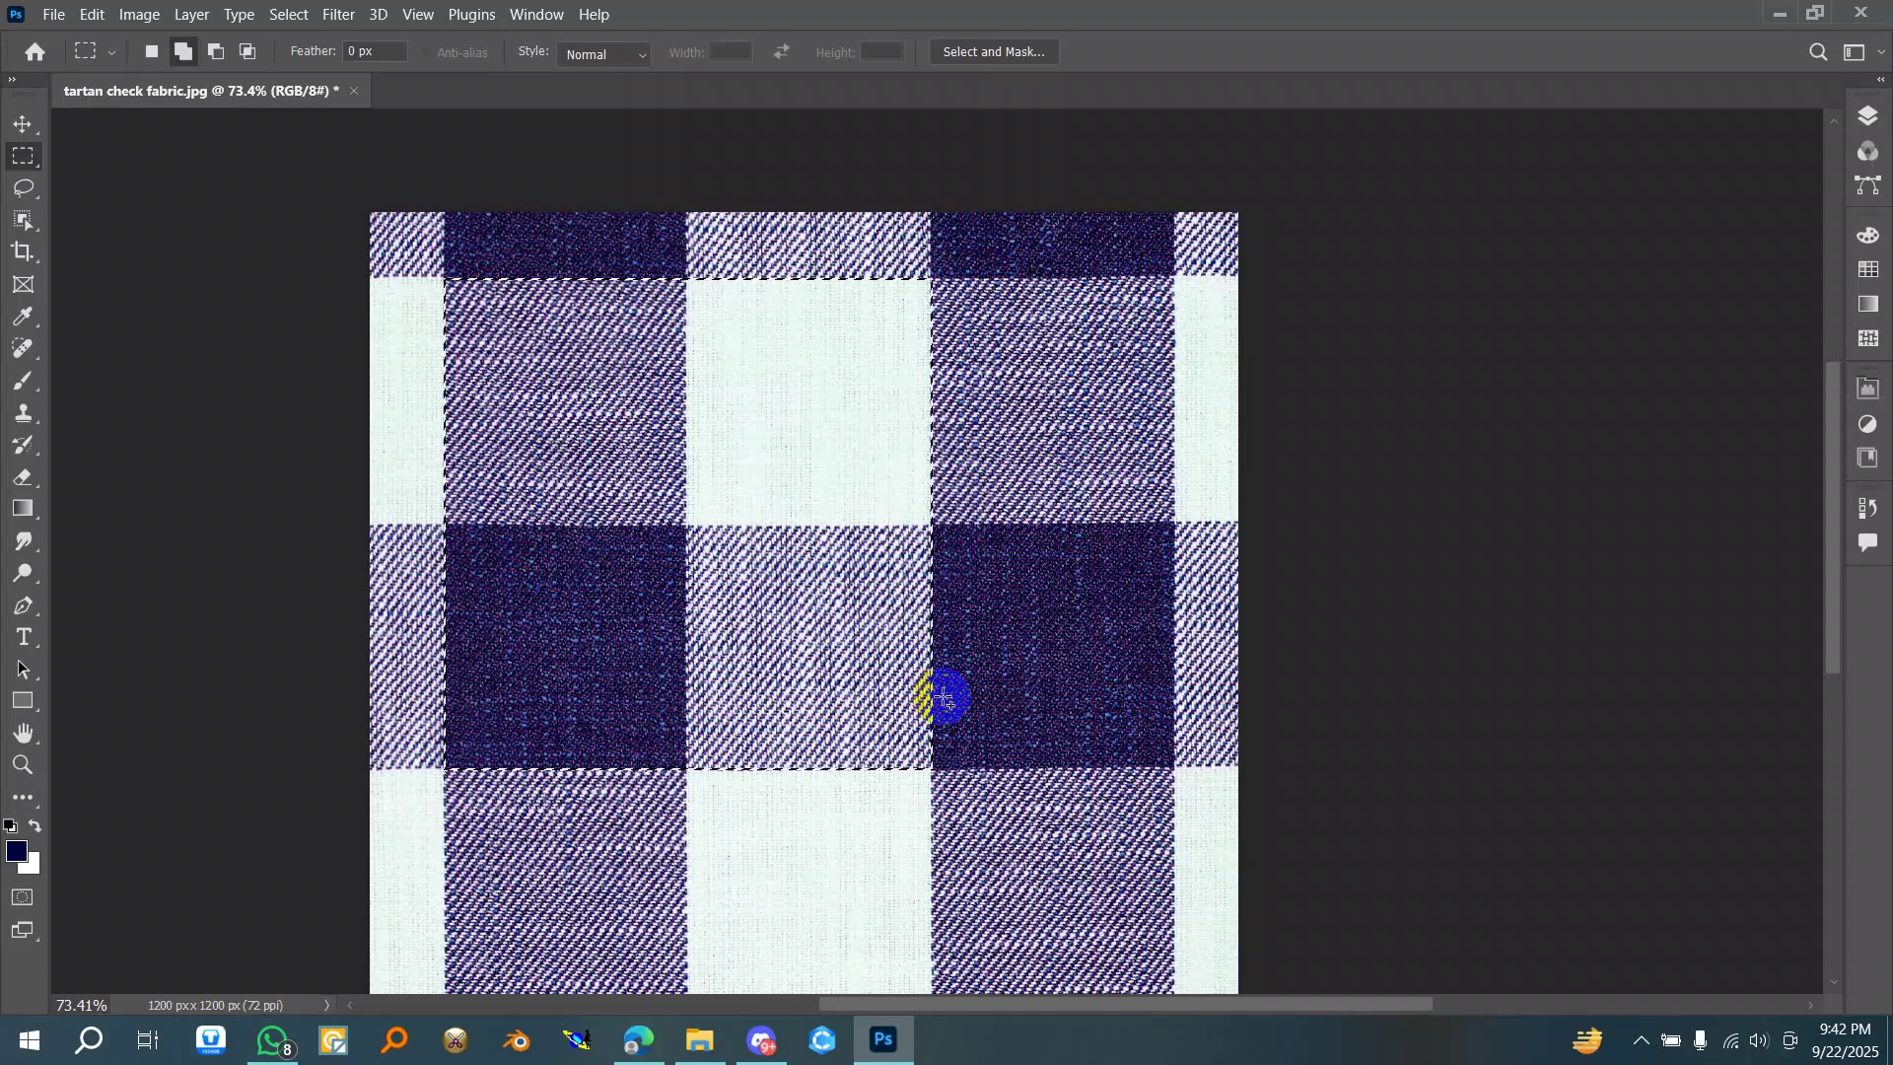
- Crop the fabric image to the selected two-by-two check repeat, 677 x 680 px
key(c)
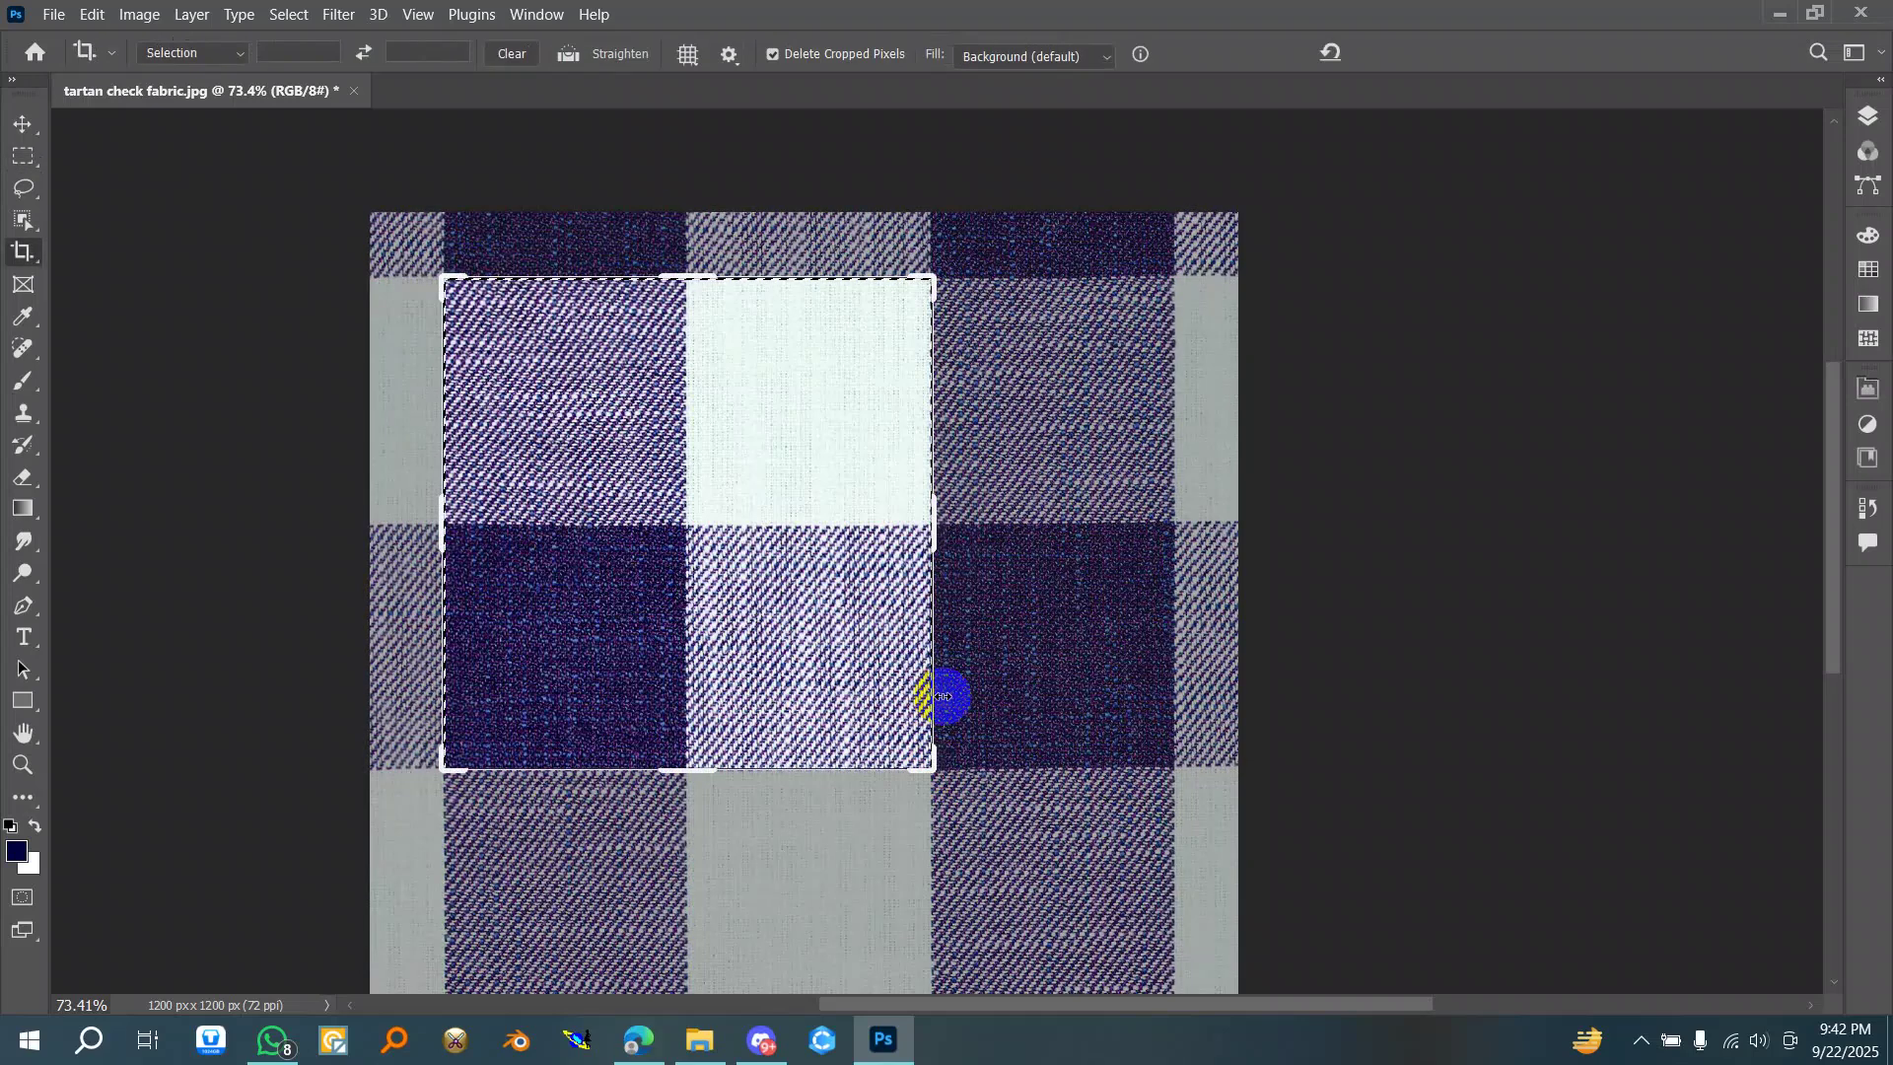
key(Return)
key(Return)
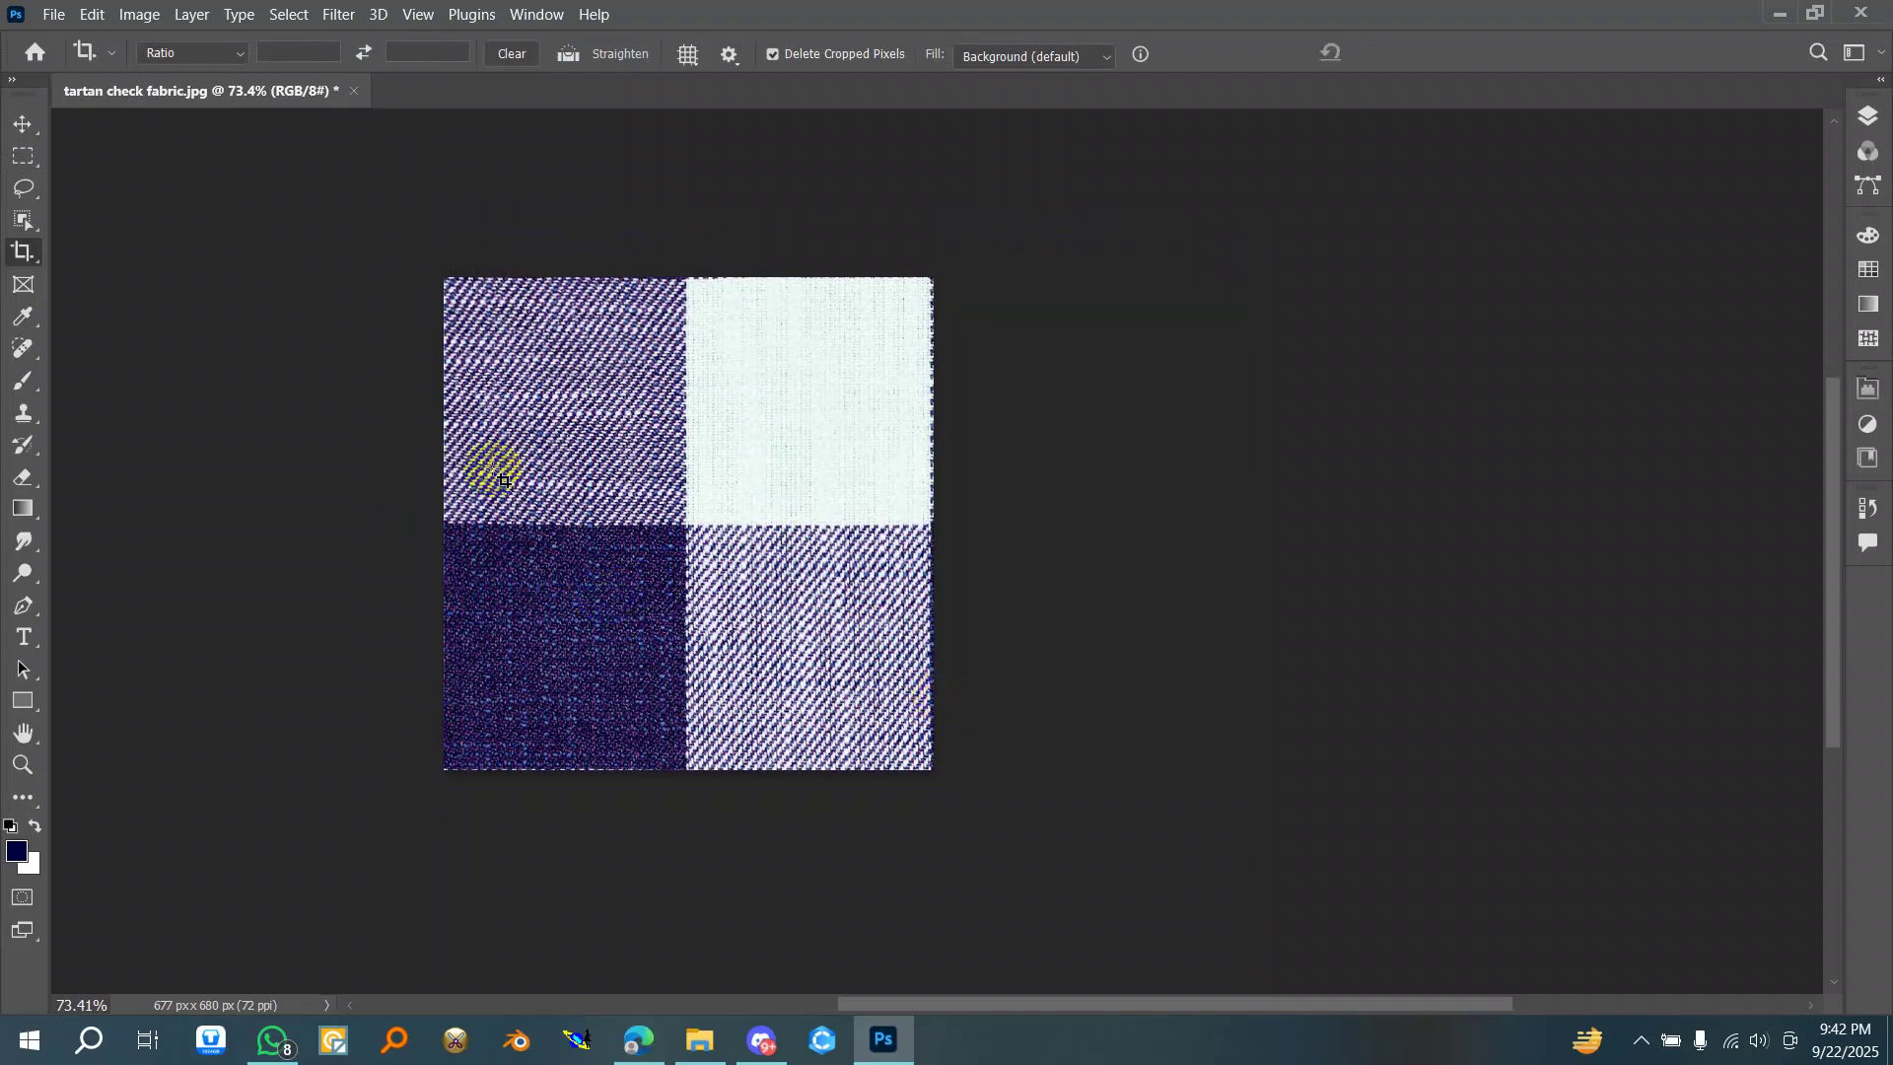
click(23, 124)
- Crop the strip of stray dark threads off the tile's right edge, narrowing the image to 672 px wide
scroll(868, 352, up, 3)
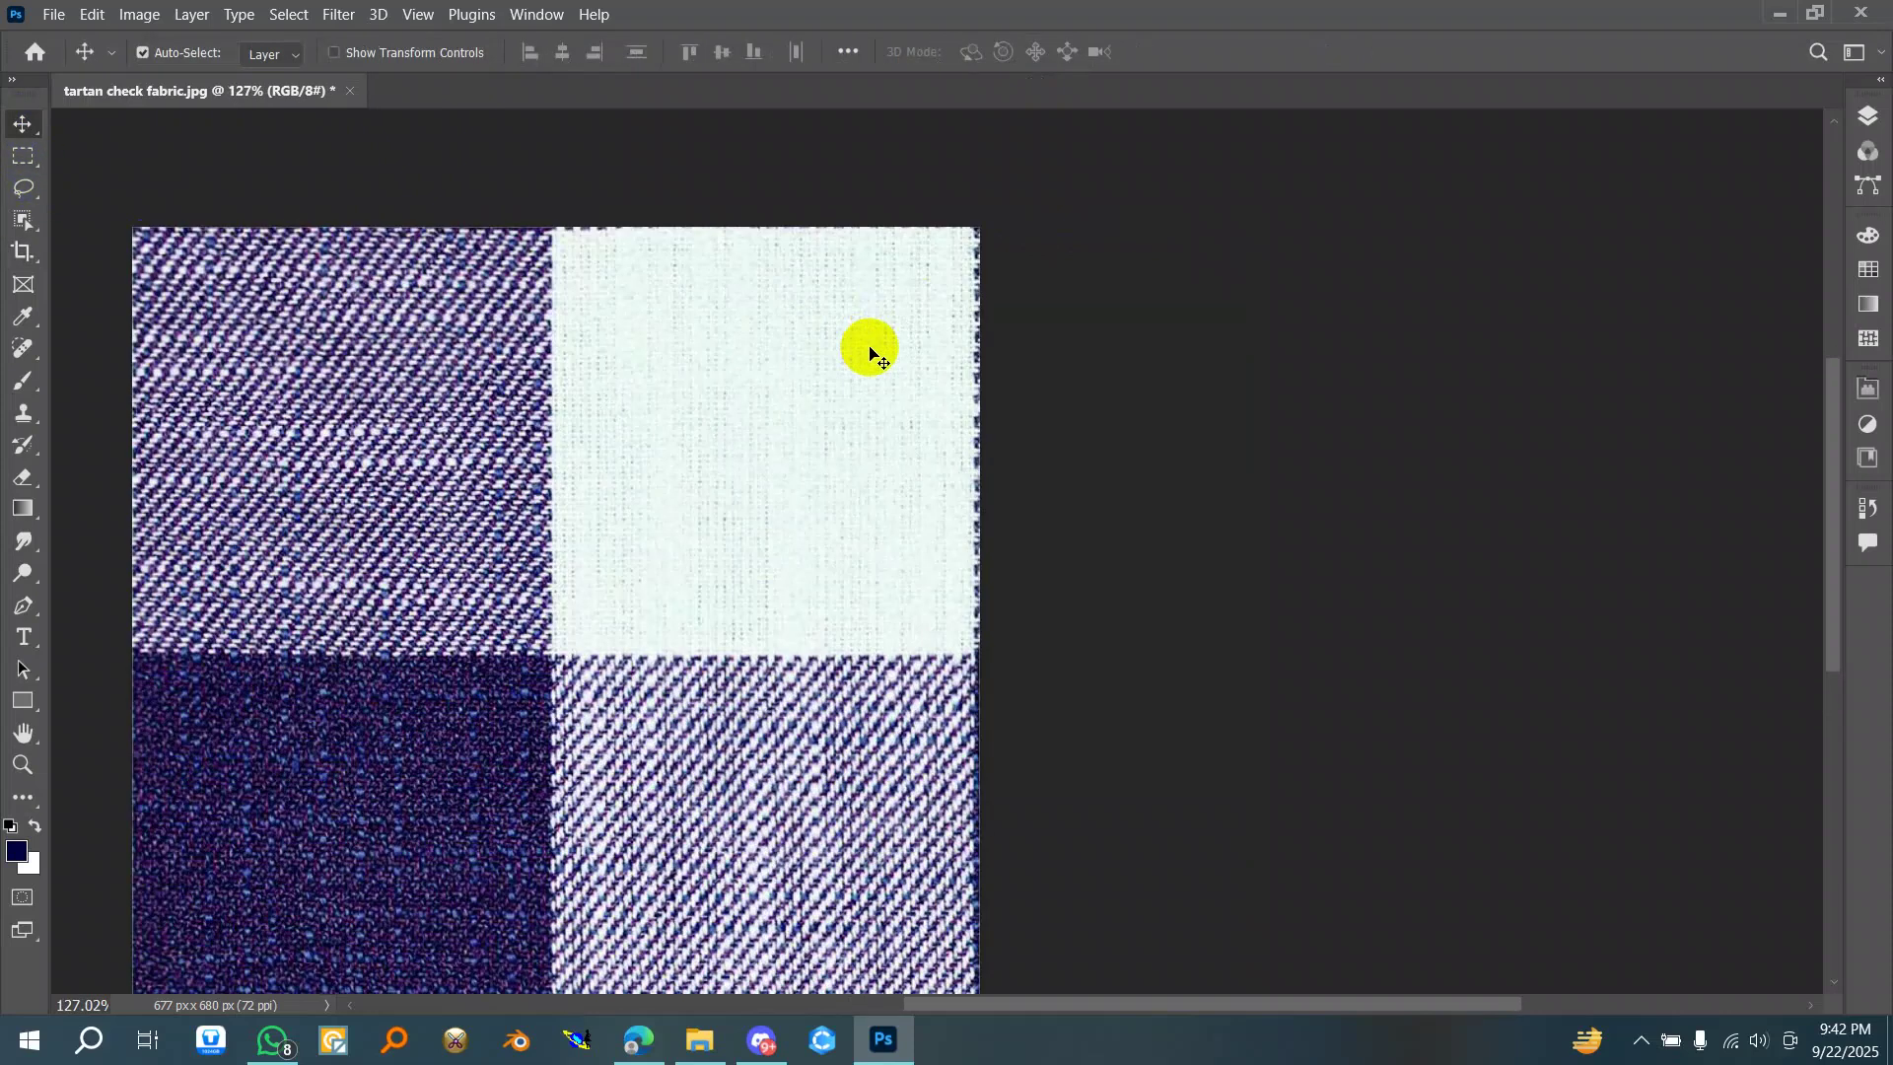
scroll(870, 350, up, 3)
scroll(870, 350, down, 2)
scroll(991, 523, up, 3)
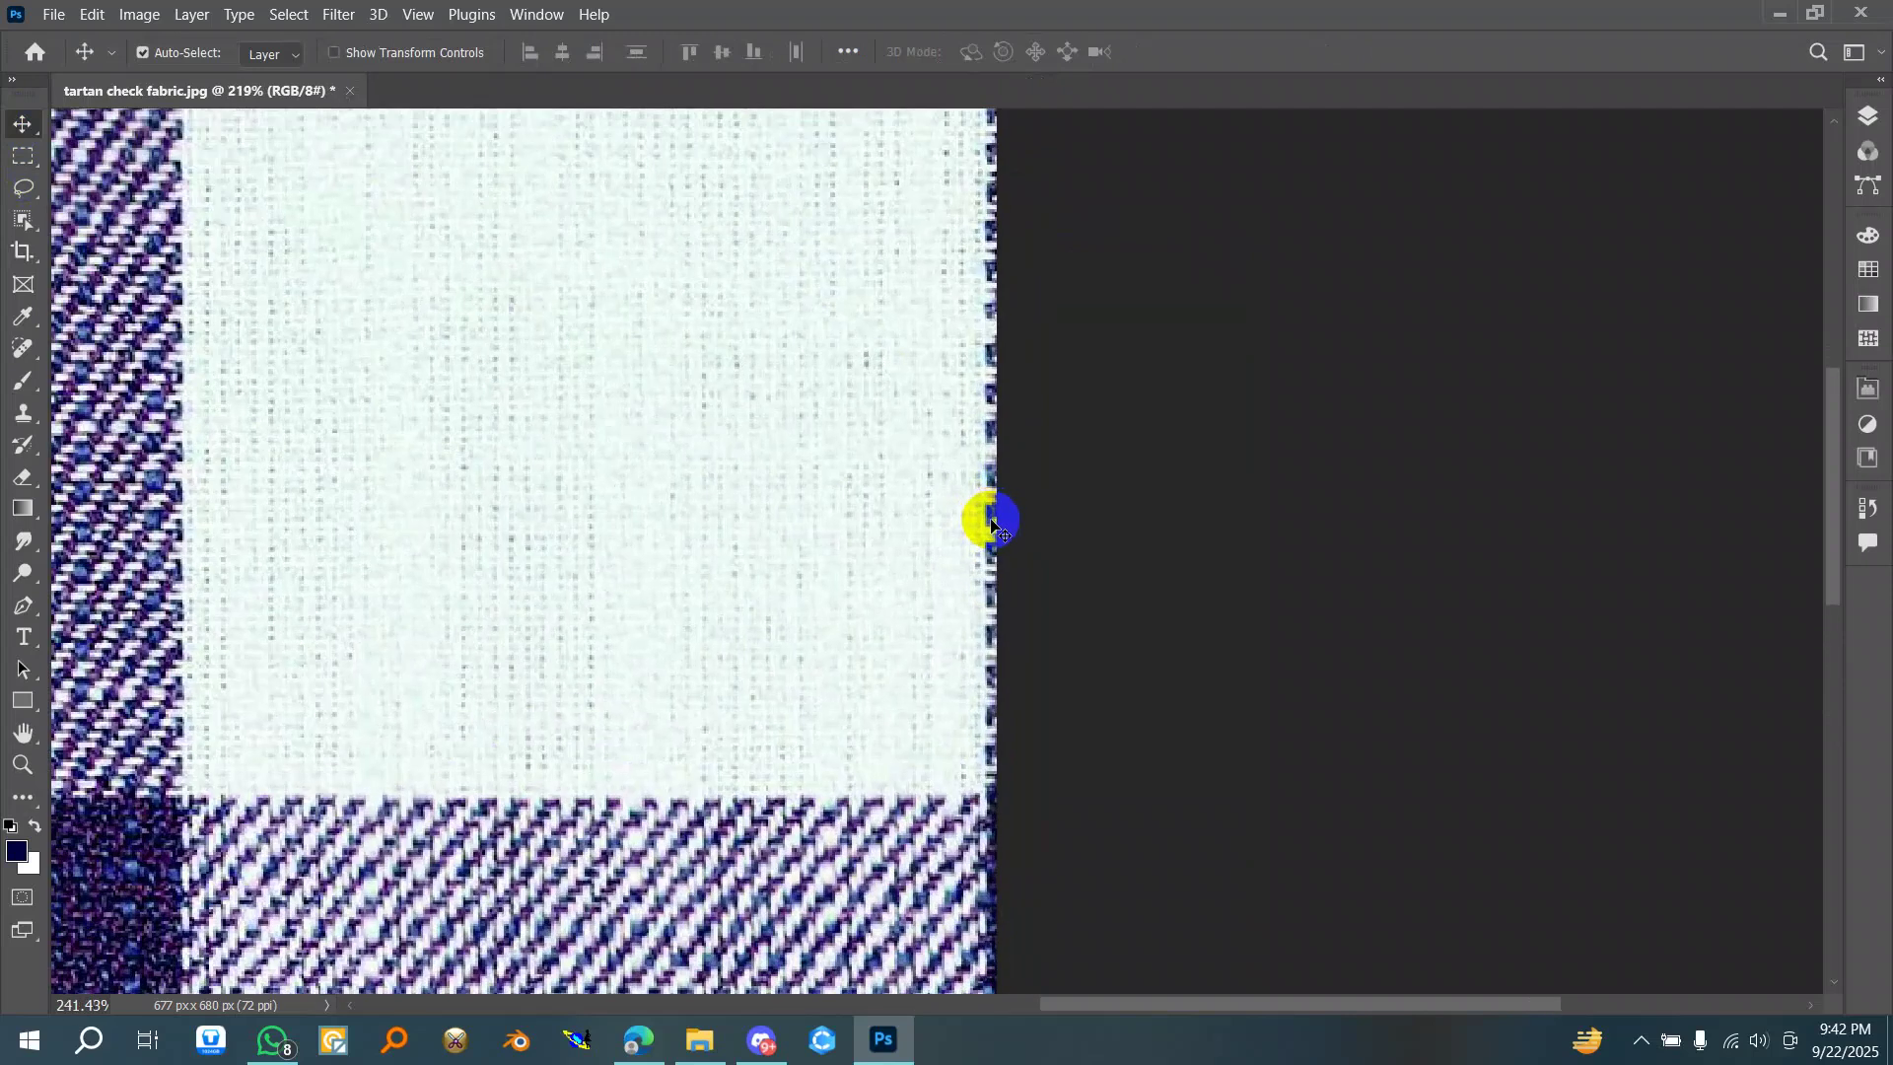
scroll(991, 523, up, 2)
key(c)
scroll(997, 558, up, 2)
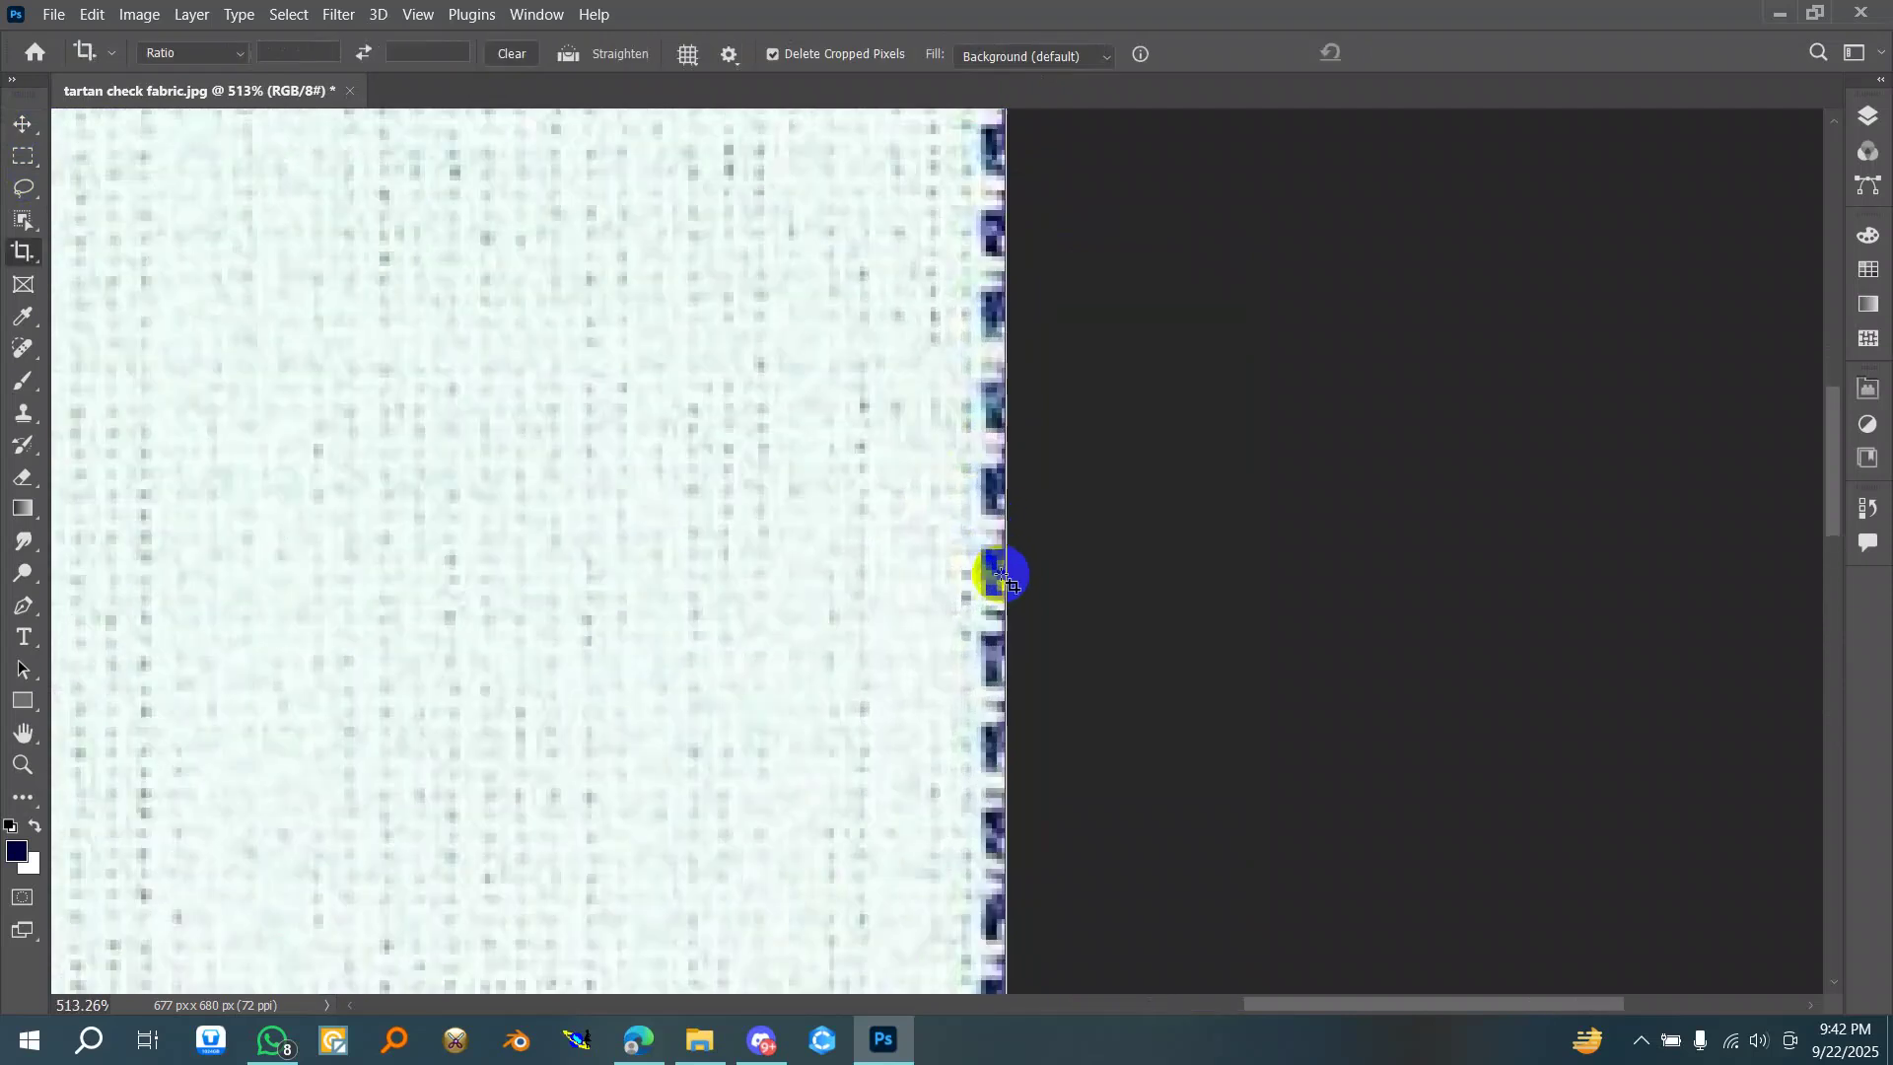
drag(1003, 589, 996, 594)
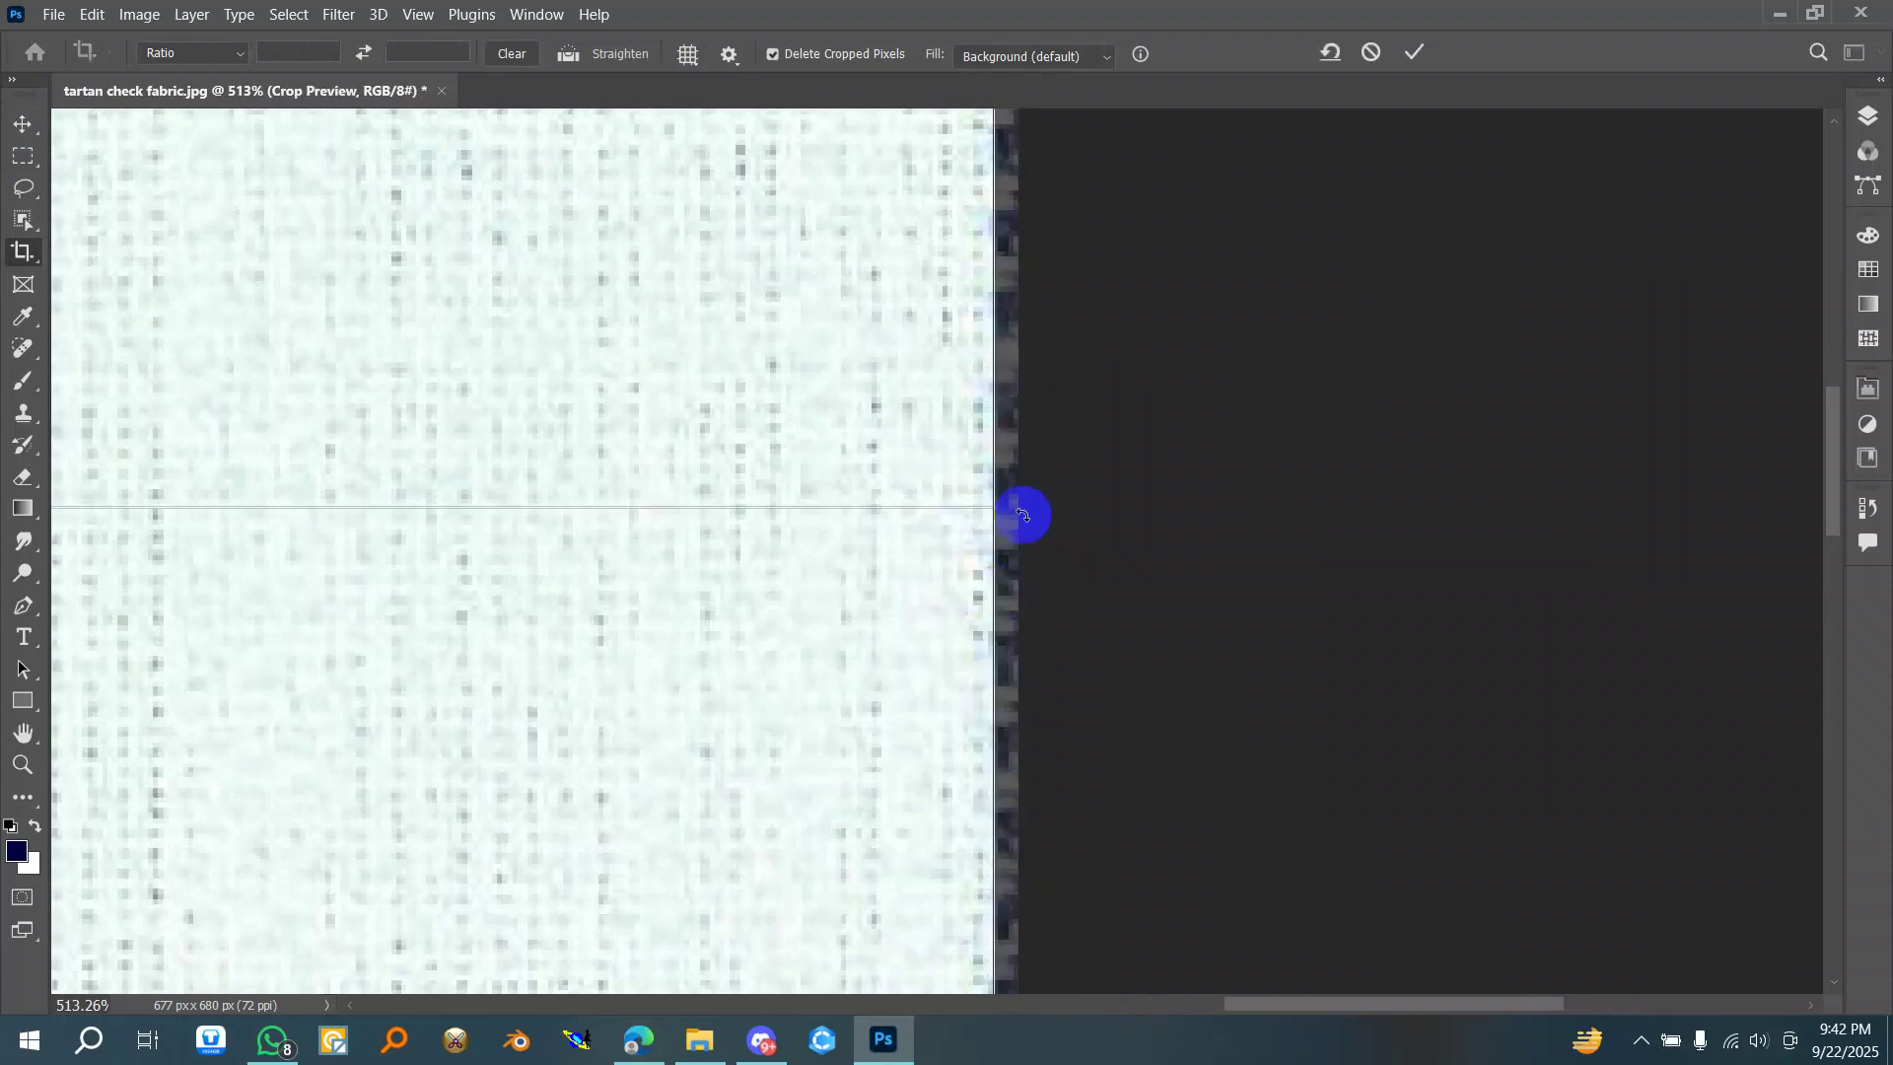
scroll(1029, 483, down, 9)
scroll(1031, 482, down, 1)
key(Return)
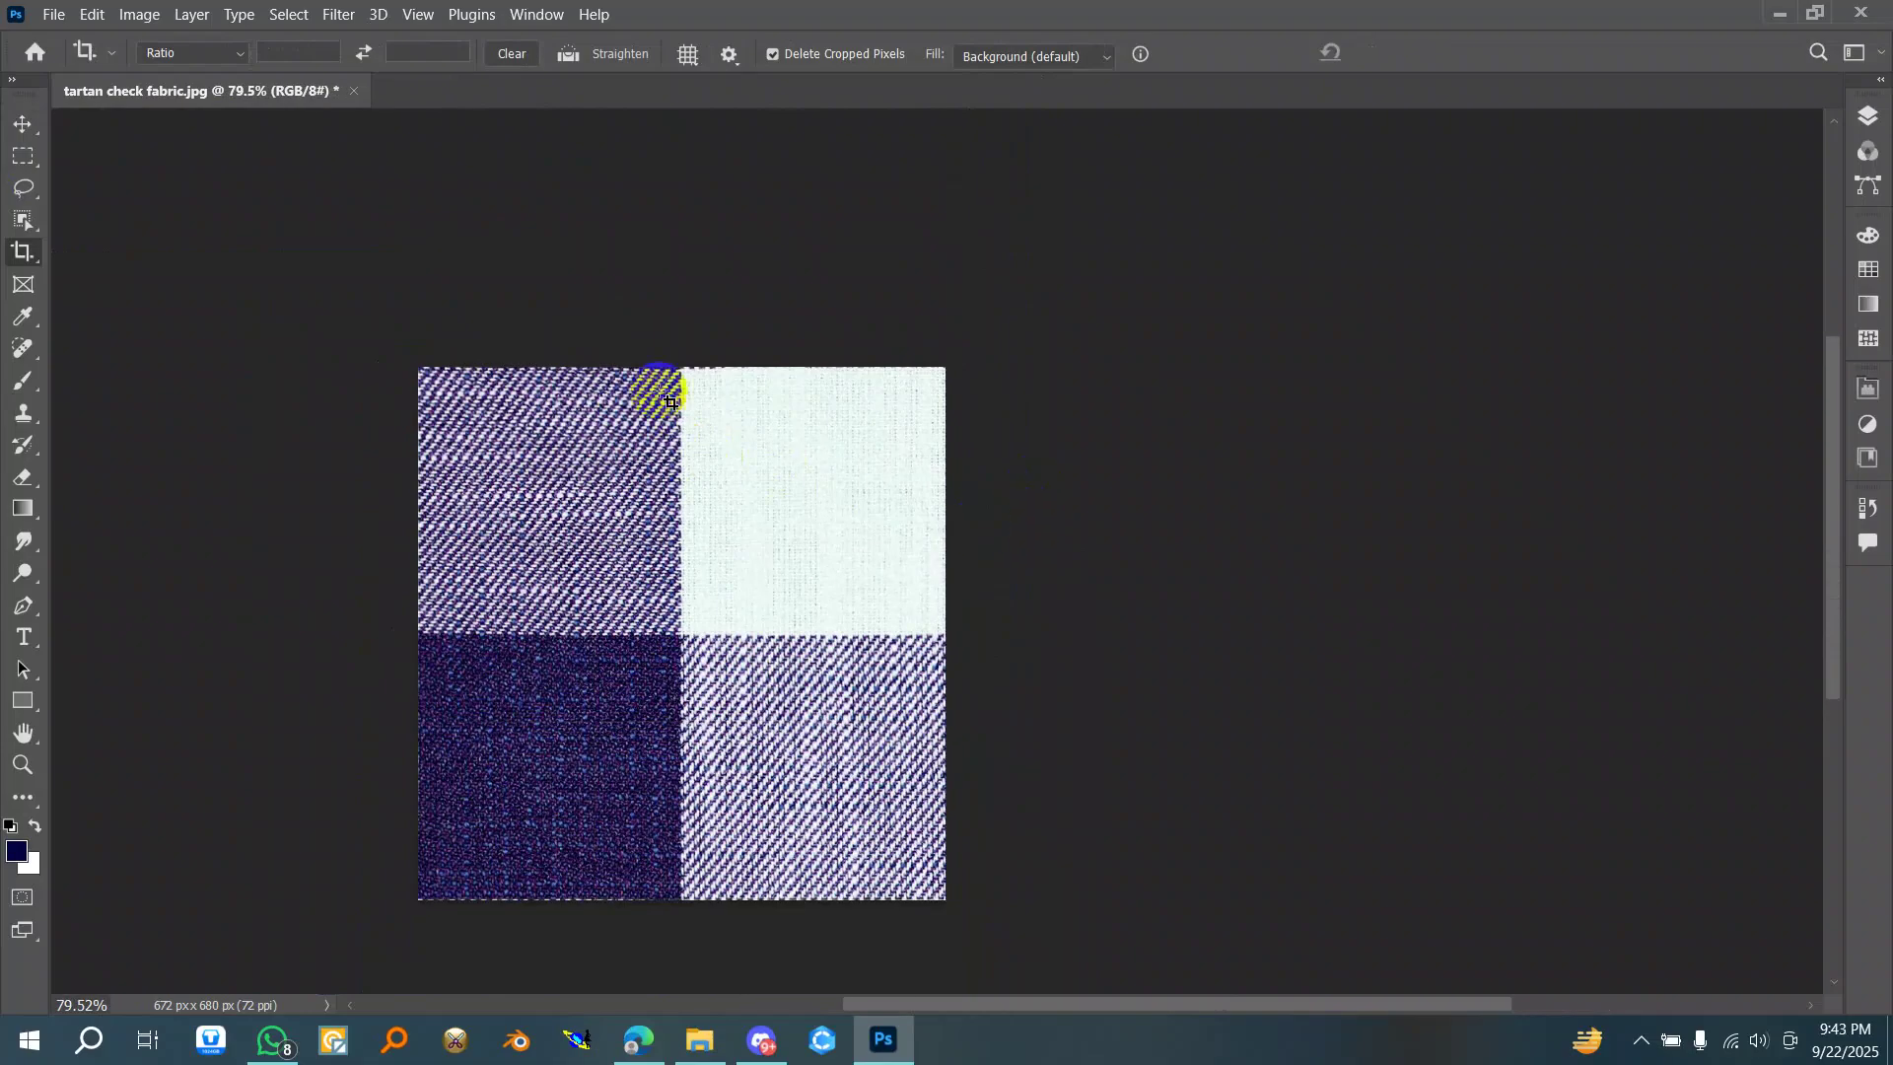
- Examine the cropped tile's upper and lower edges close up for stray threads
scroll(668, 391, up, 9)
scroll(789, 366, down, 6)
scroll(866, 727, down, 3)
scroll(867, 922, up, 8)
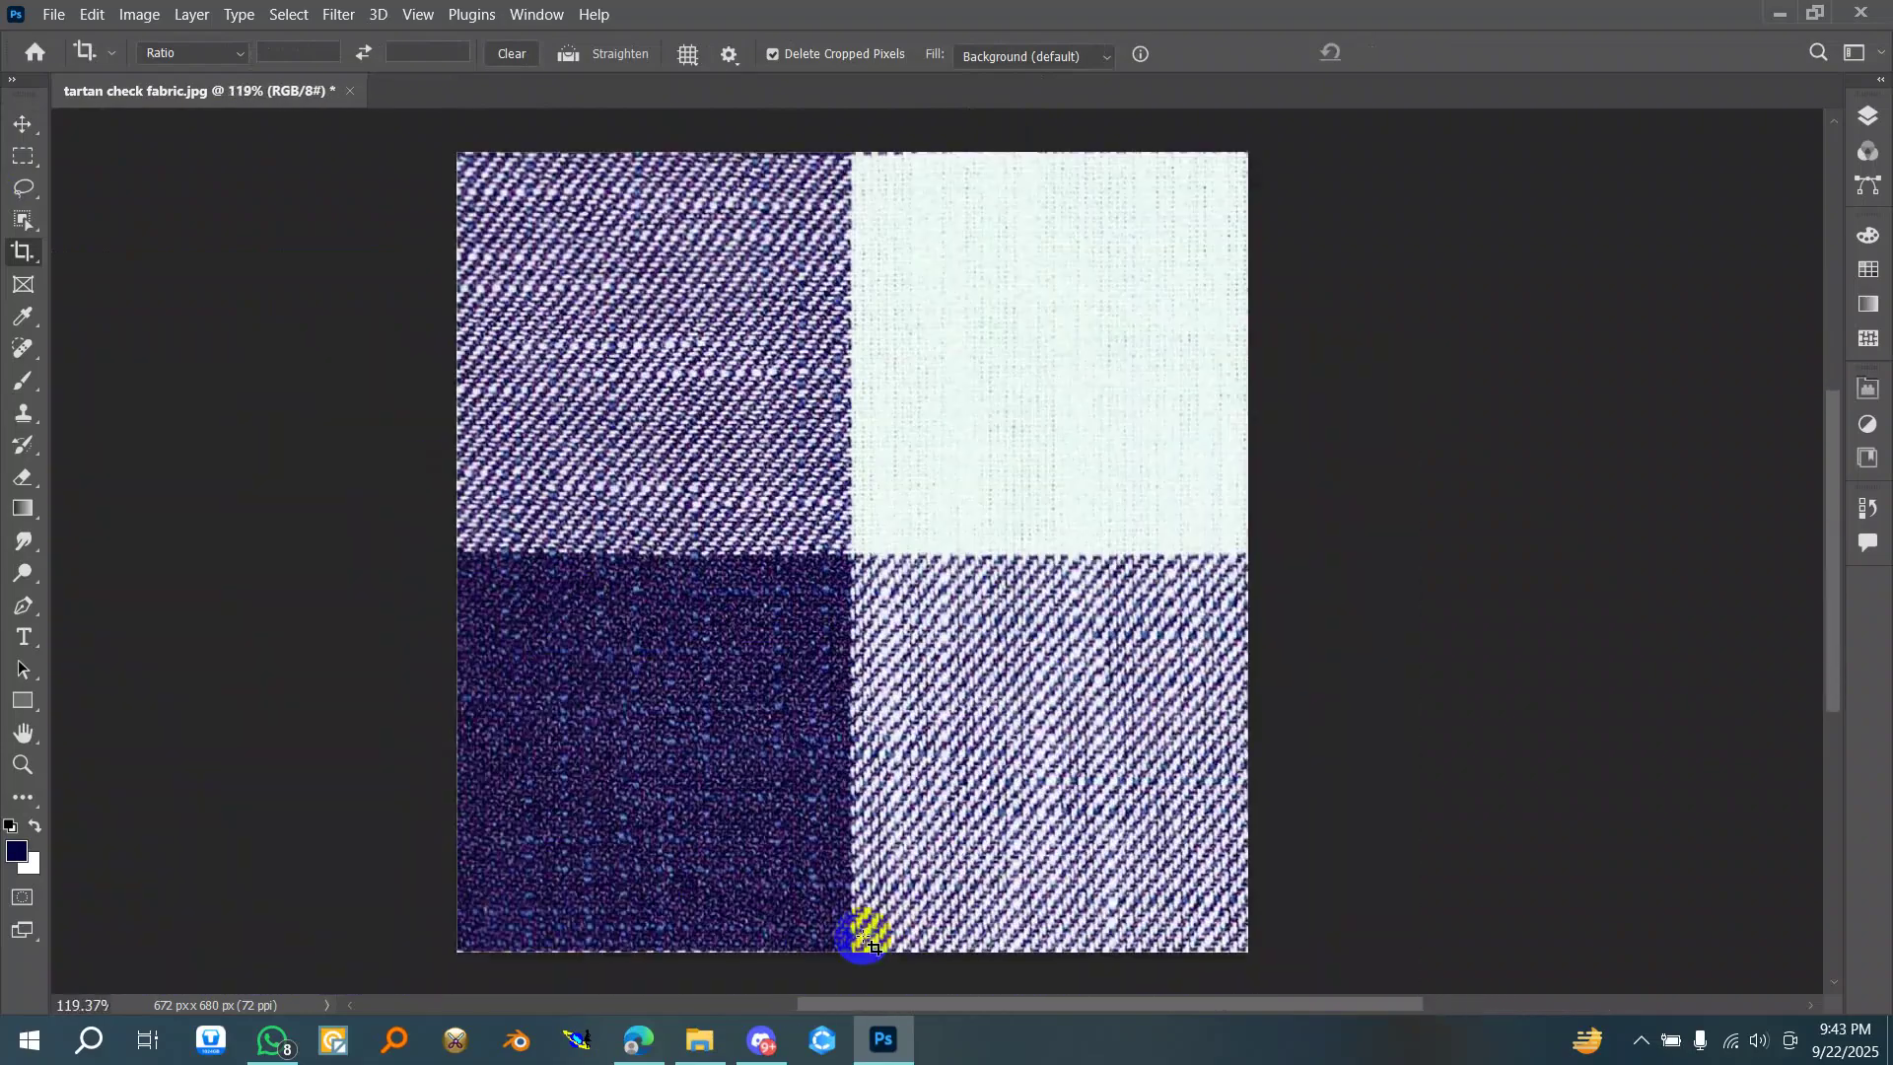
scroll(936, 371, down, 4)
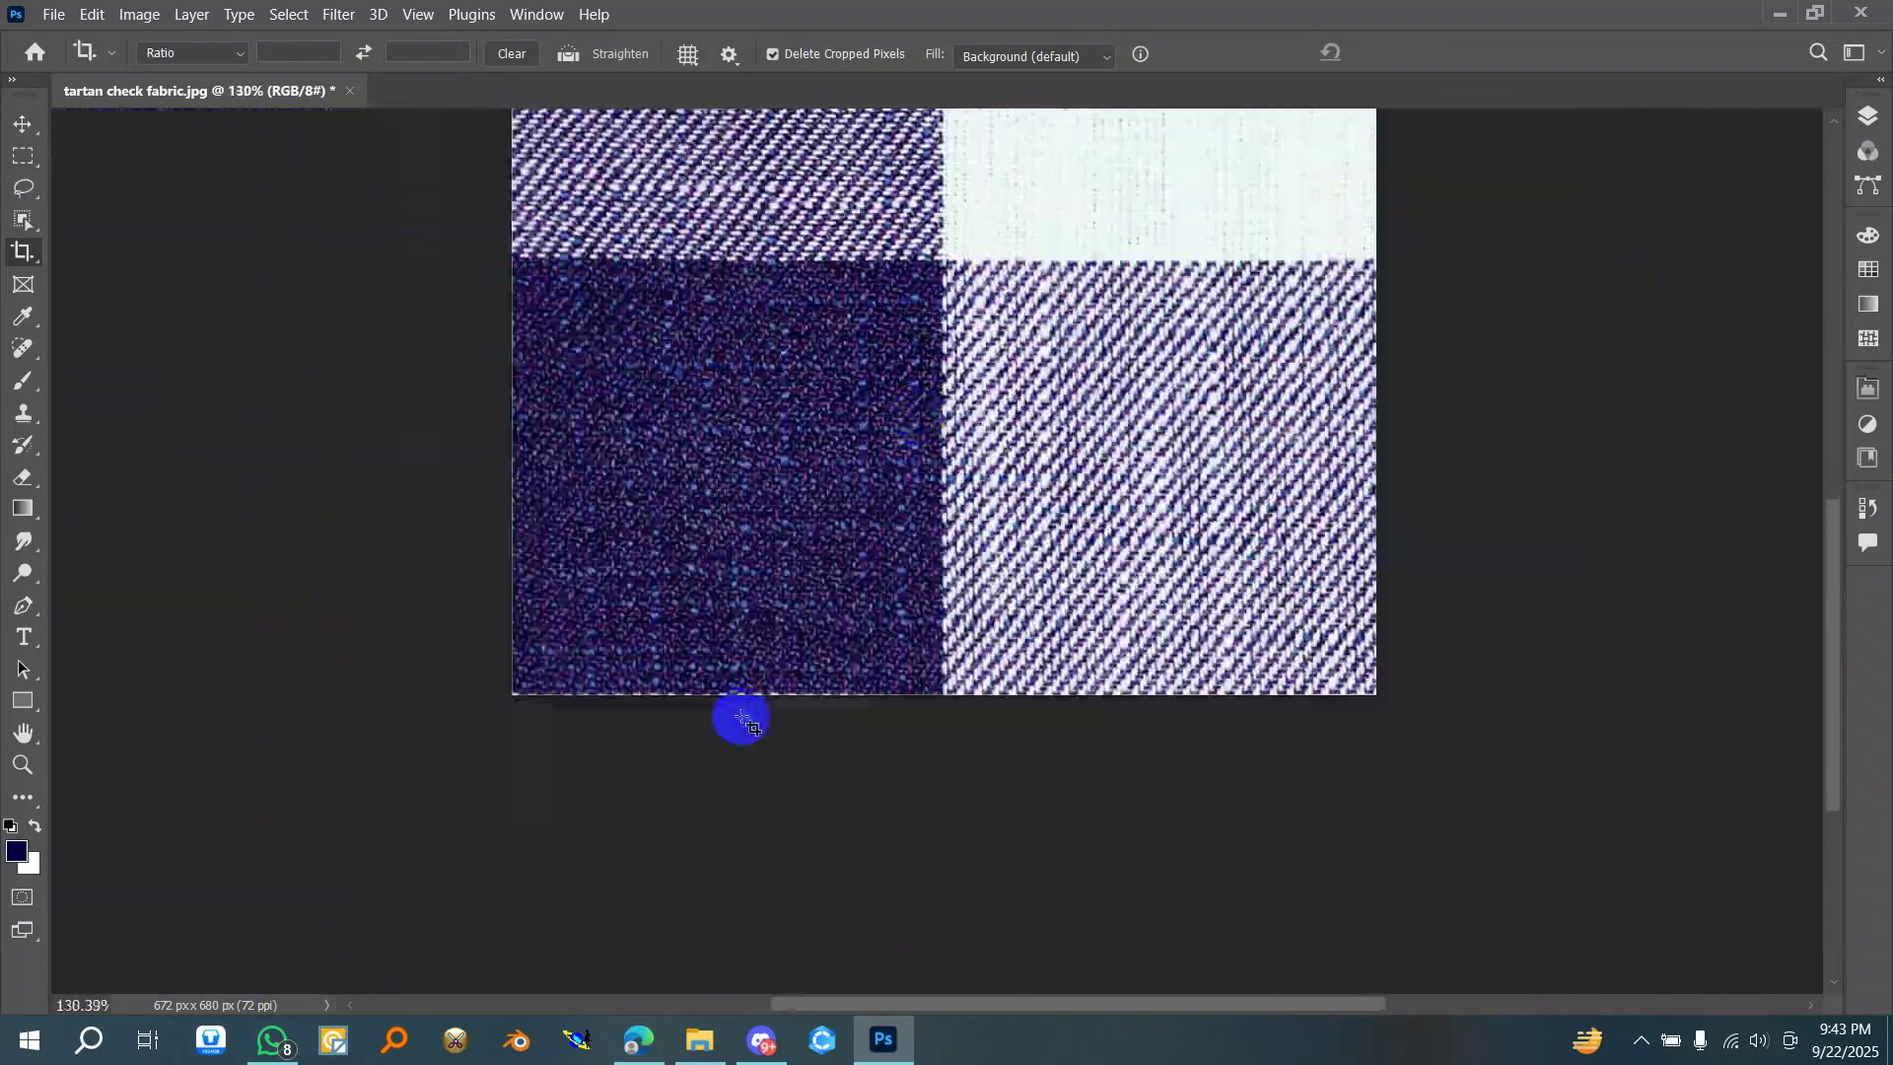
scroll(744, 717, up, 5)
scroll(567, 851, down, 2)
scroll(567, 851, down, 9)
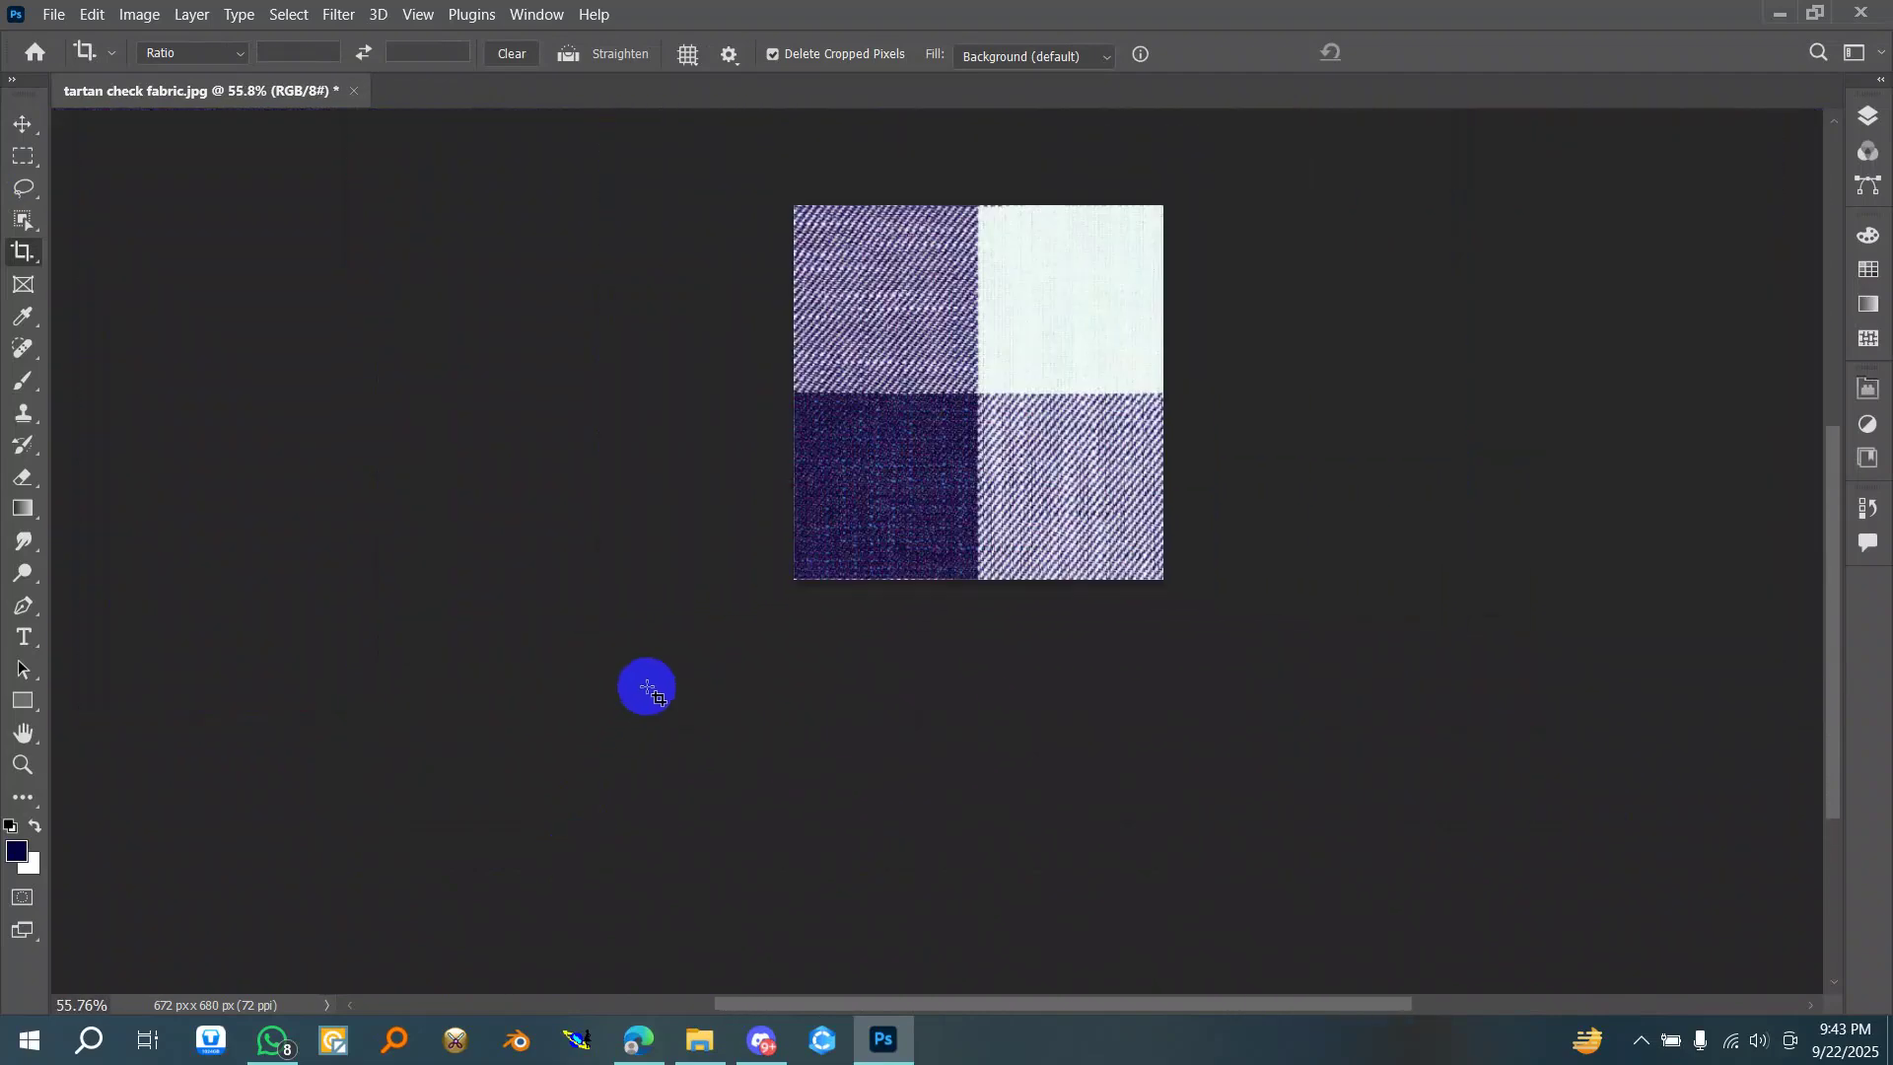
- Crop a thin strip off the tile's lower edge, reducing the image to 672 x 677 px
drag(808, 253, 1140, 594)
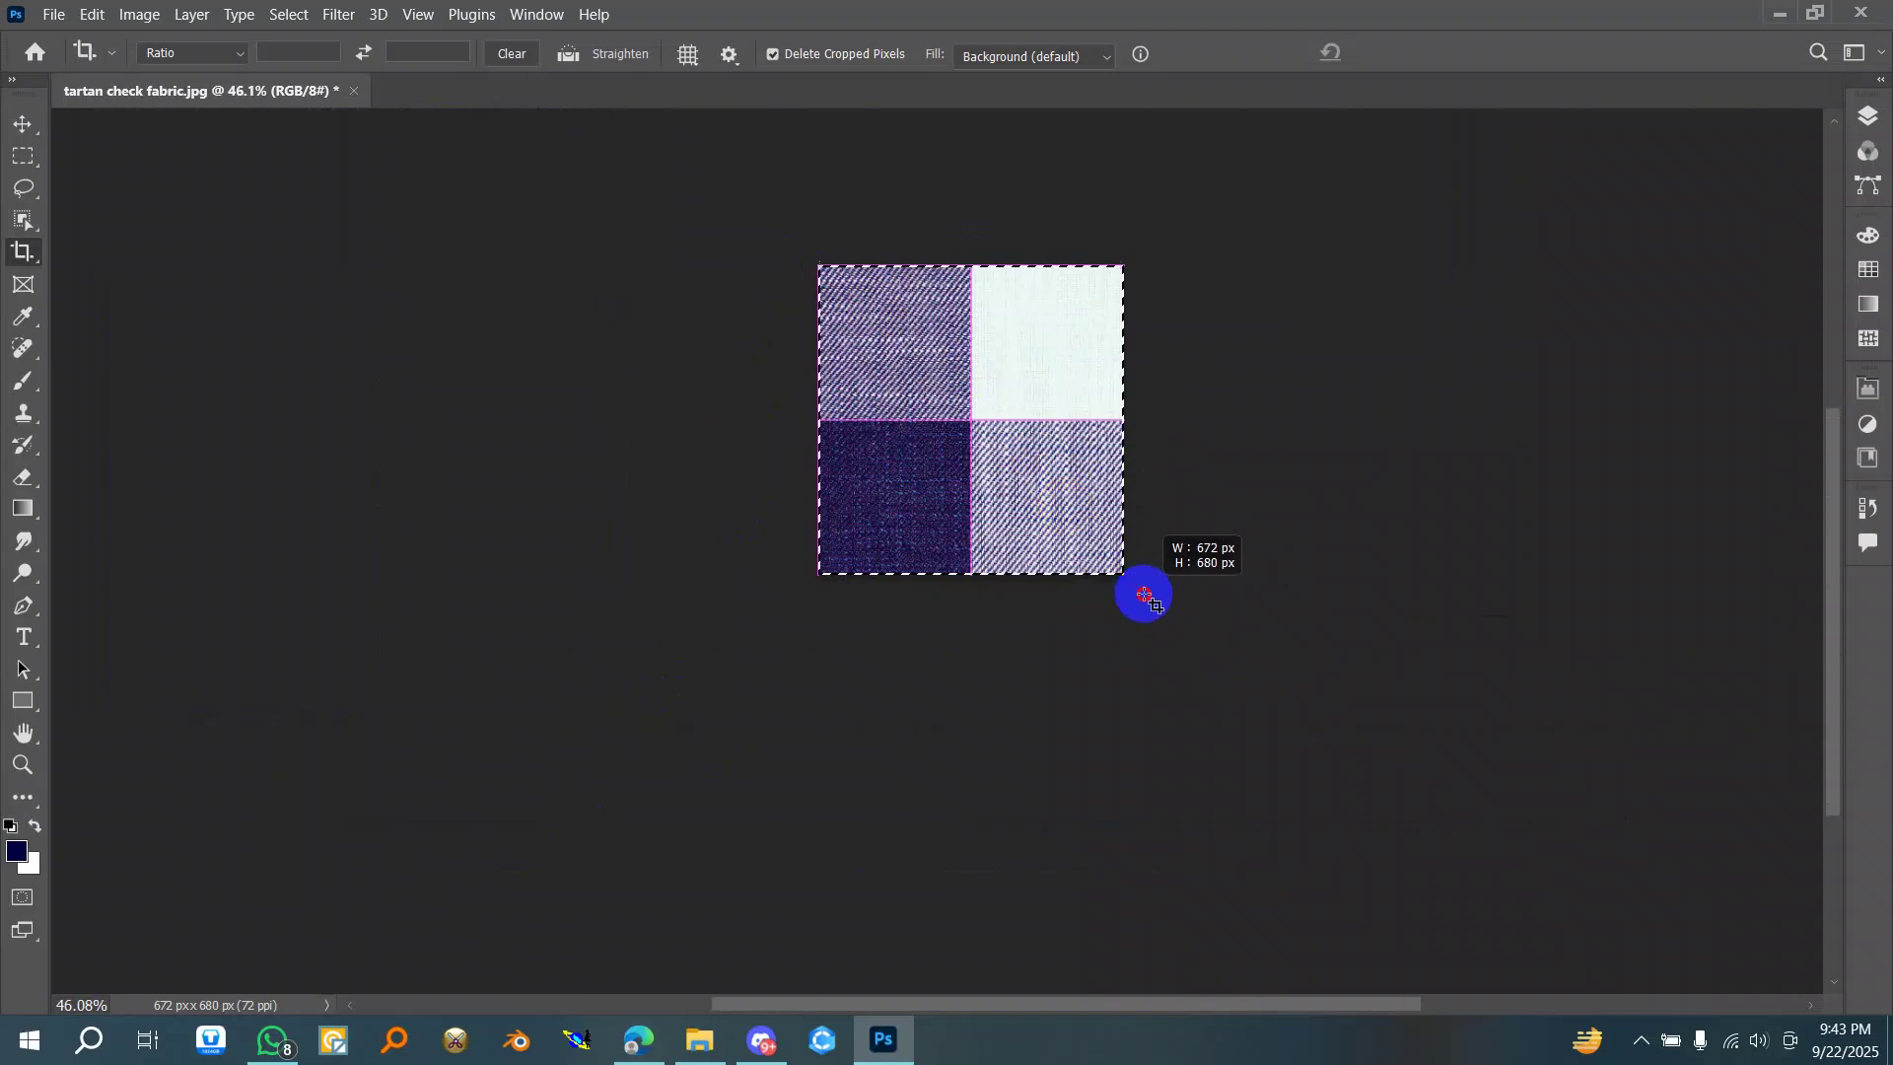
scroll(938, 587, up, 5)
scroll(877, 845, up, 5)
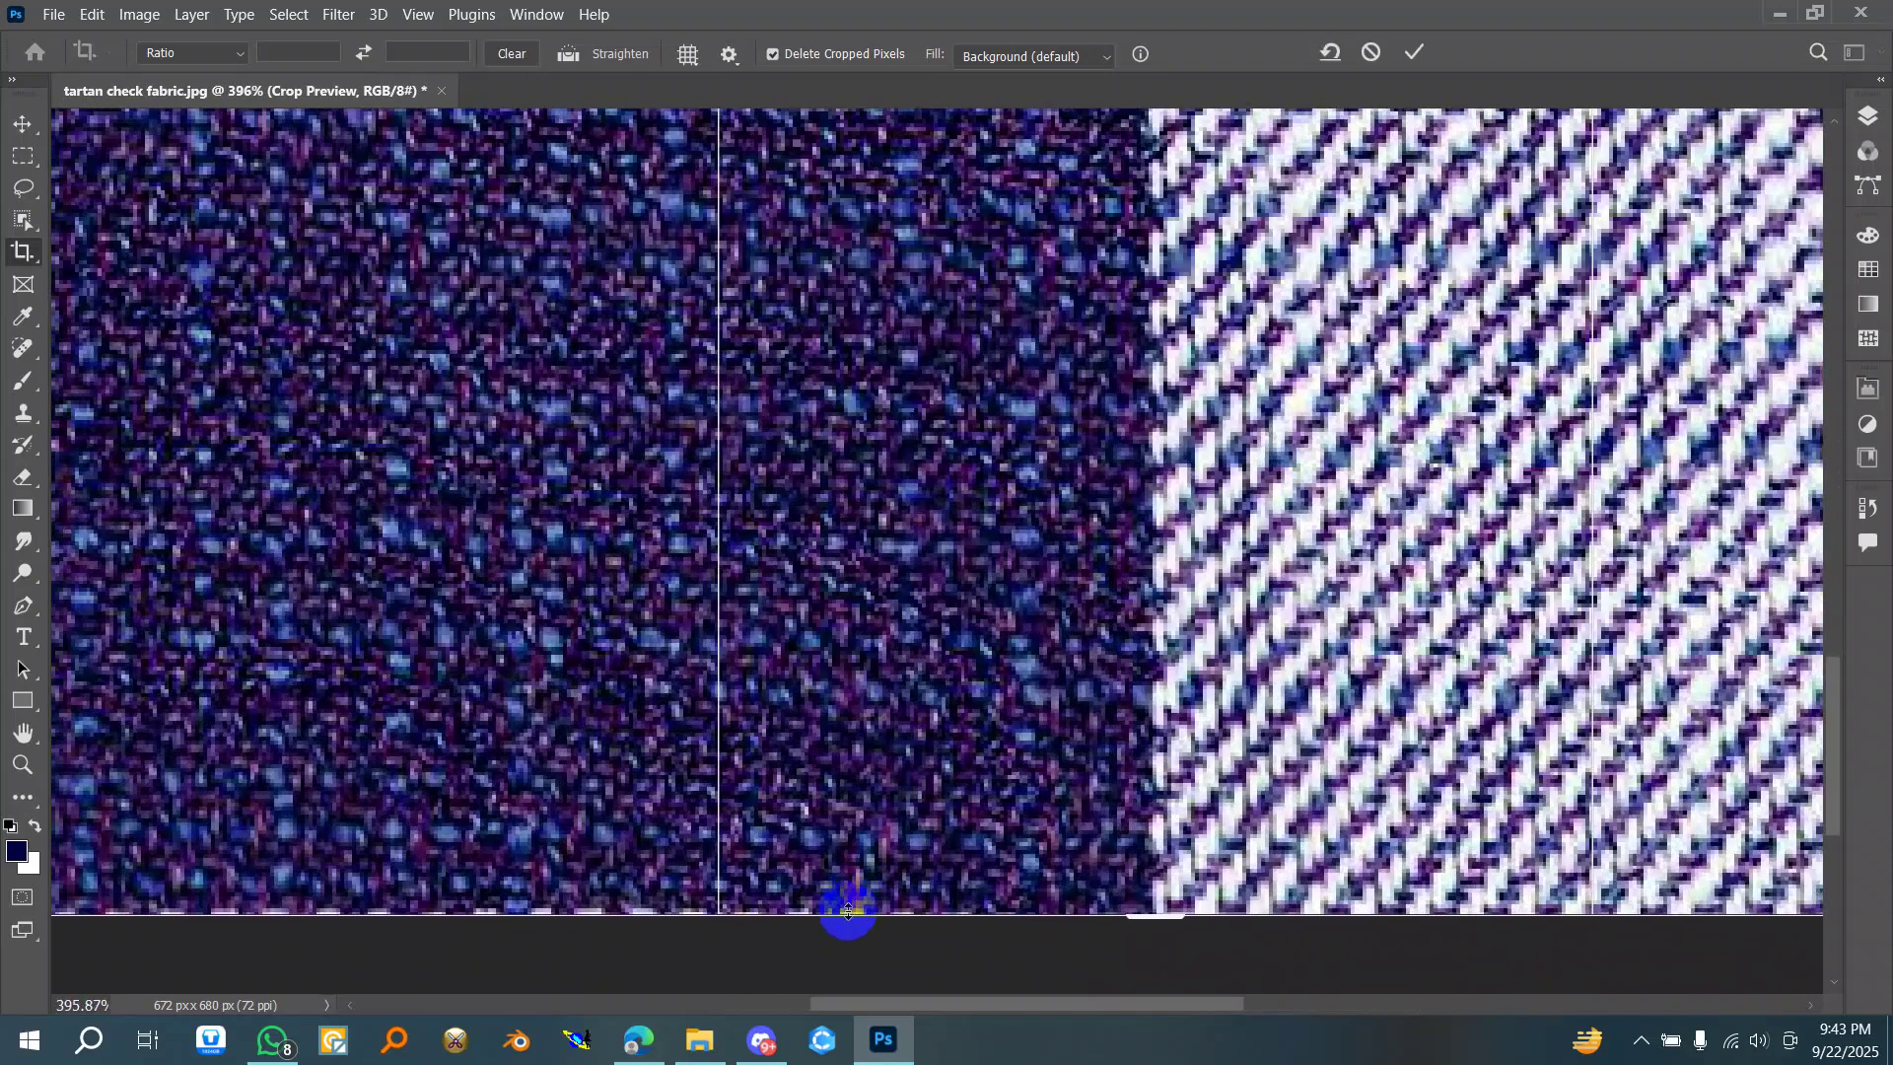
drag(1159, 915, 1132, 910)
scroll(860, 767, down, 8)
key(Return)
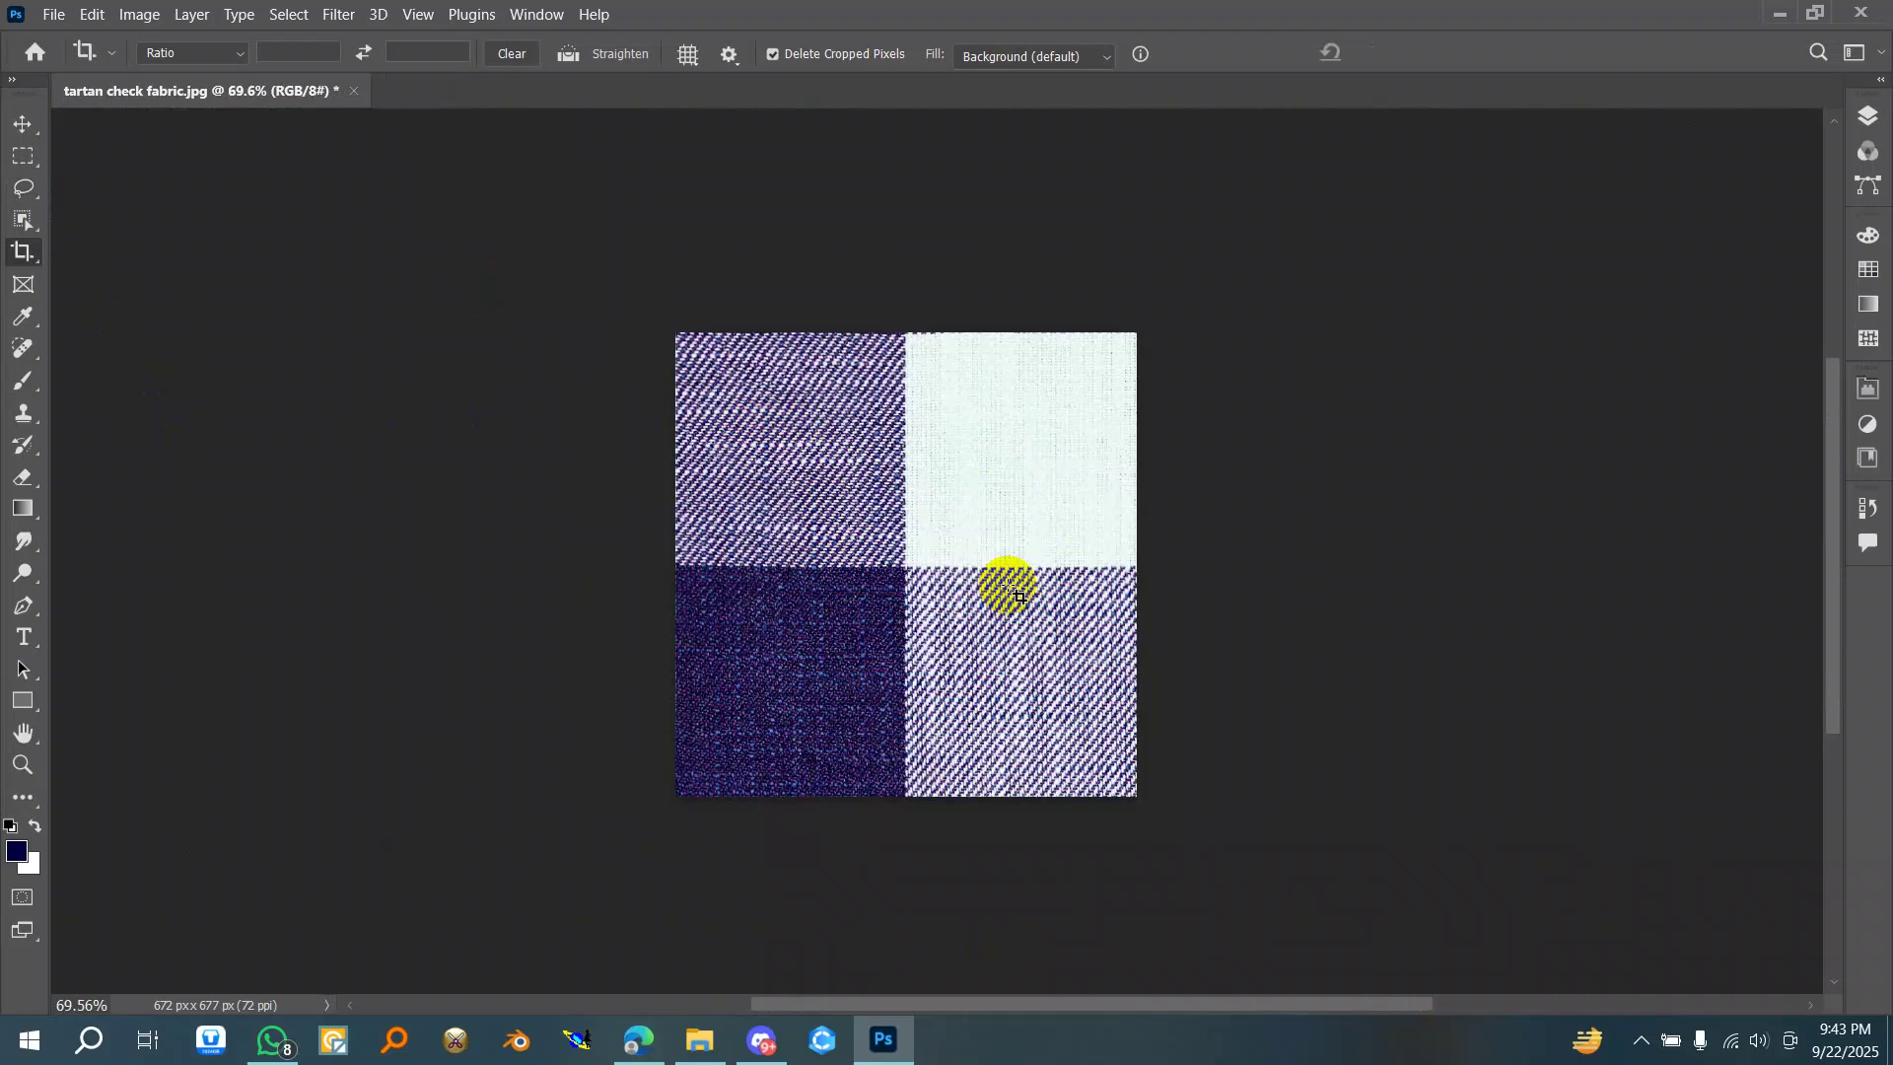
click(24, 127)
scroll(1335, 499, up, 9)
scroll(969, 516, down, 12)
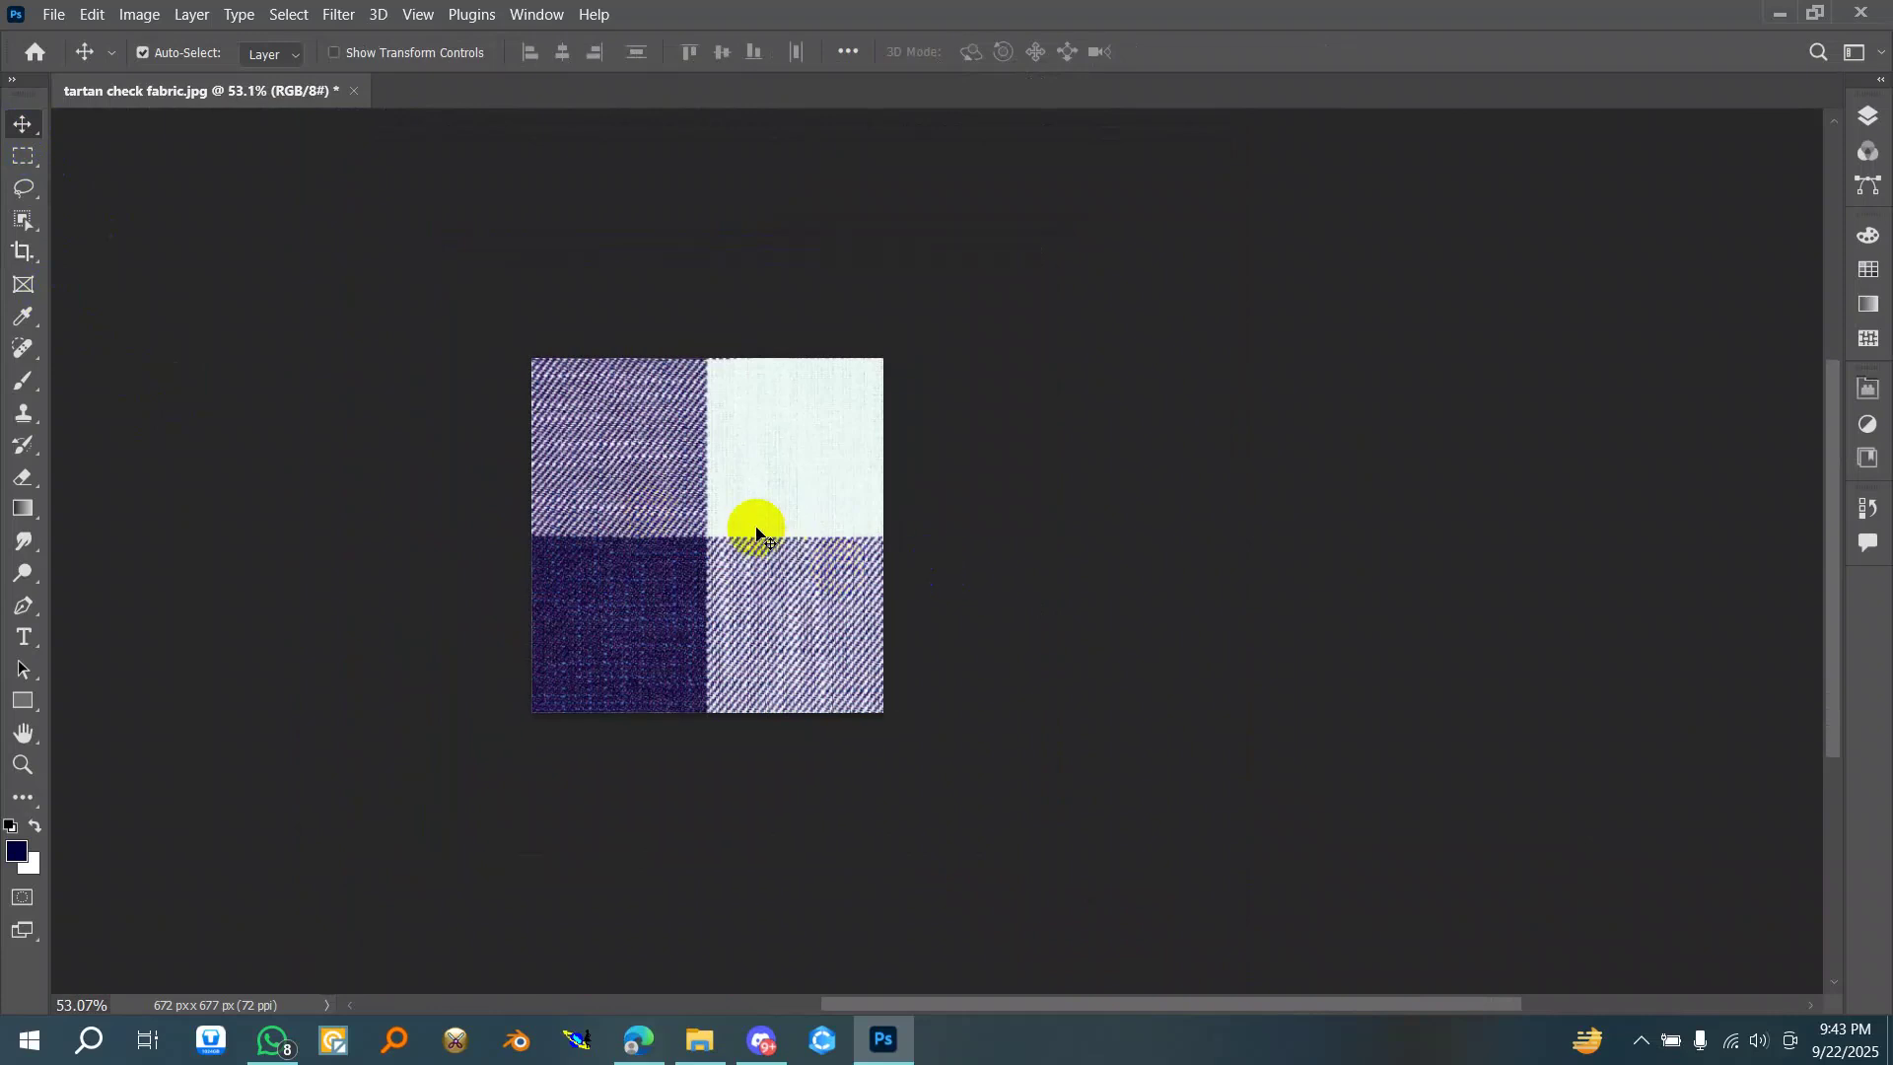
- Switch to the browser and look over the open checkered fabric and seamless tartan reference images
click(96, 23)
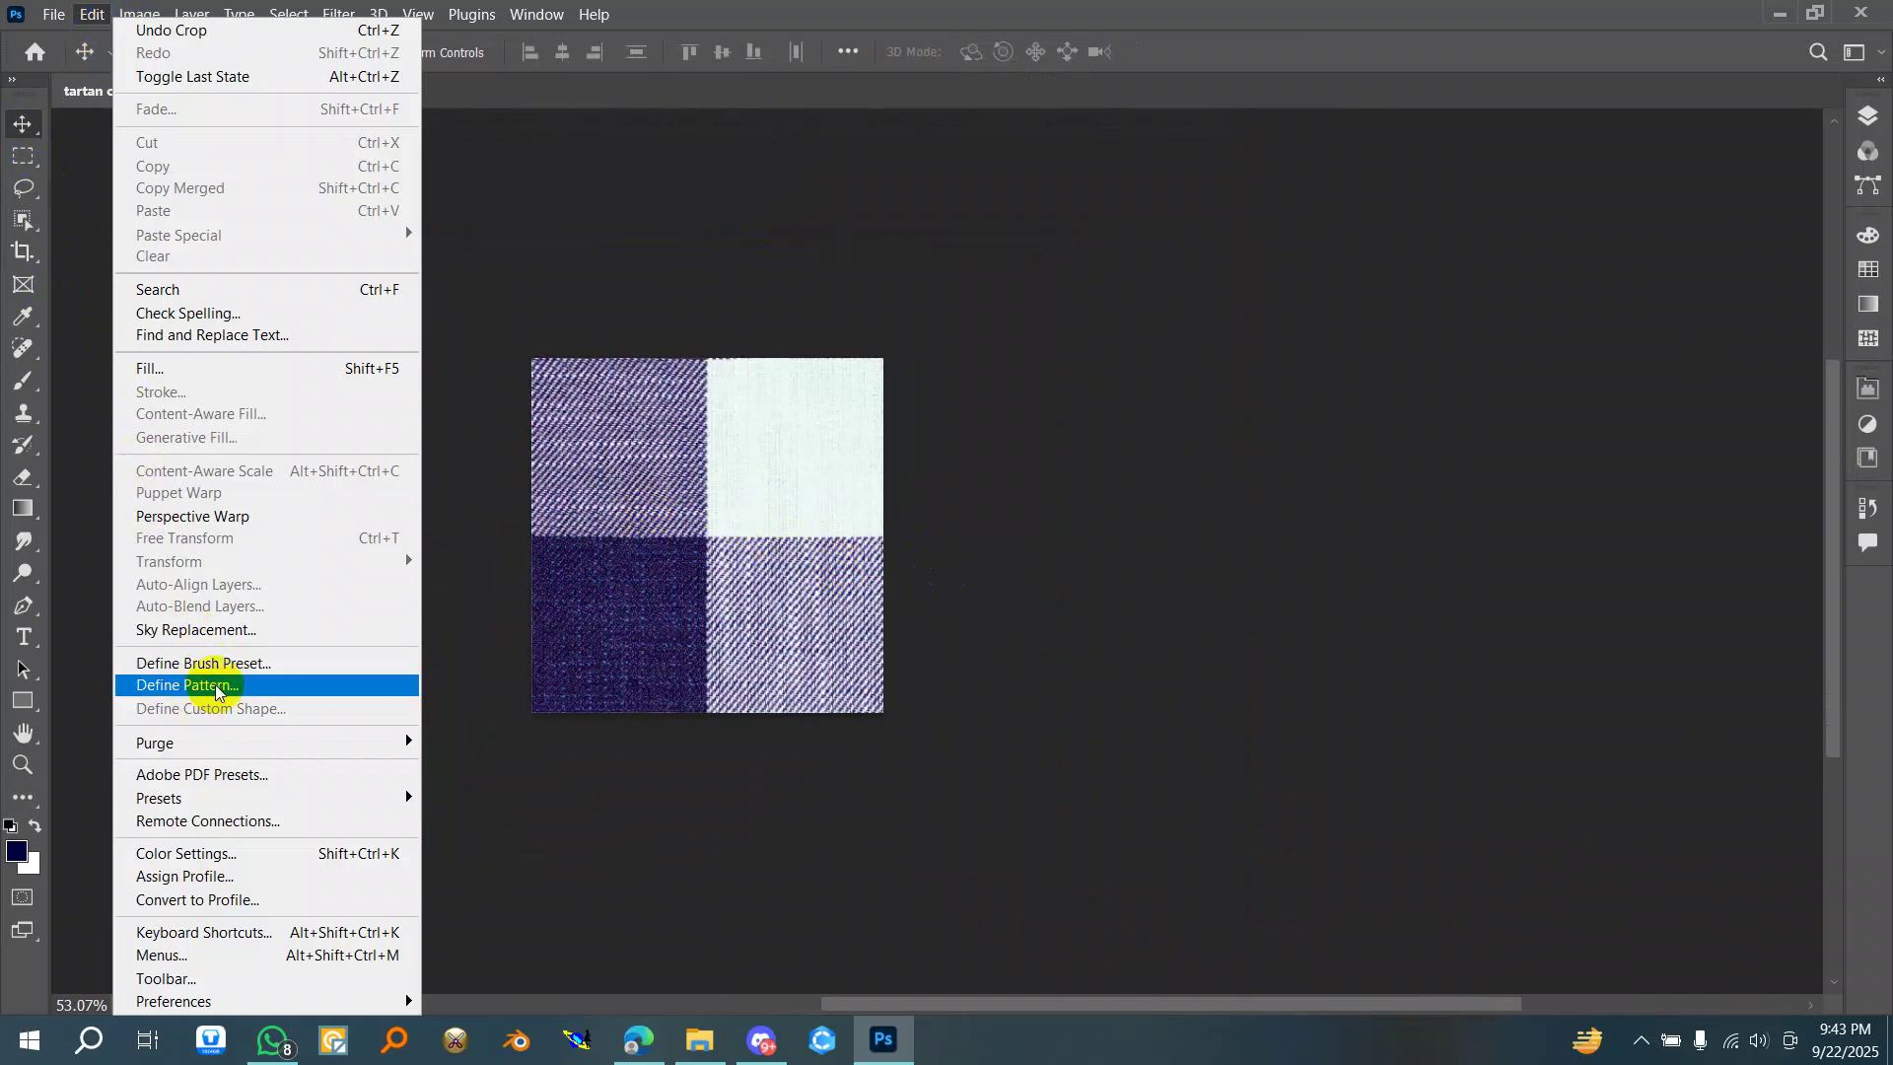
click(625, 540)
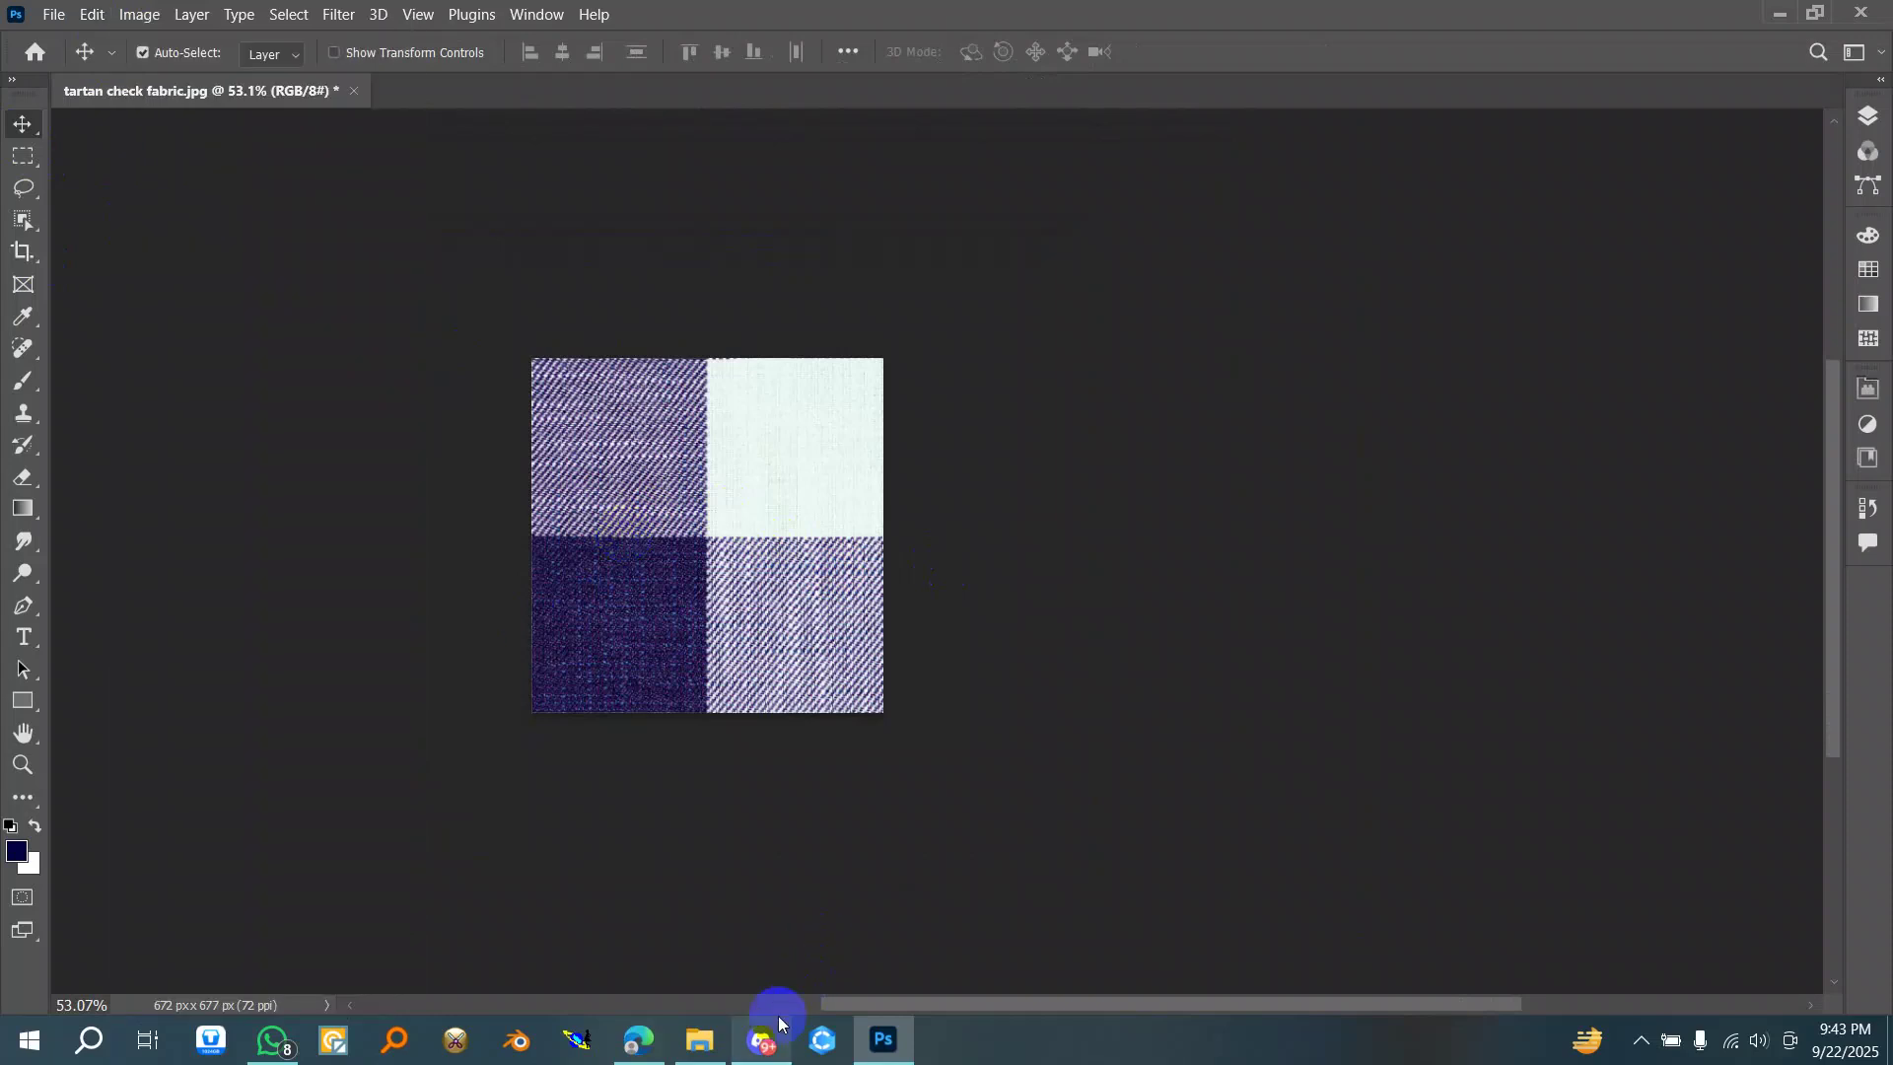
click(641, 1042)
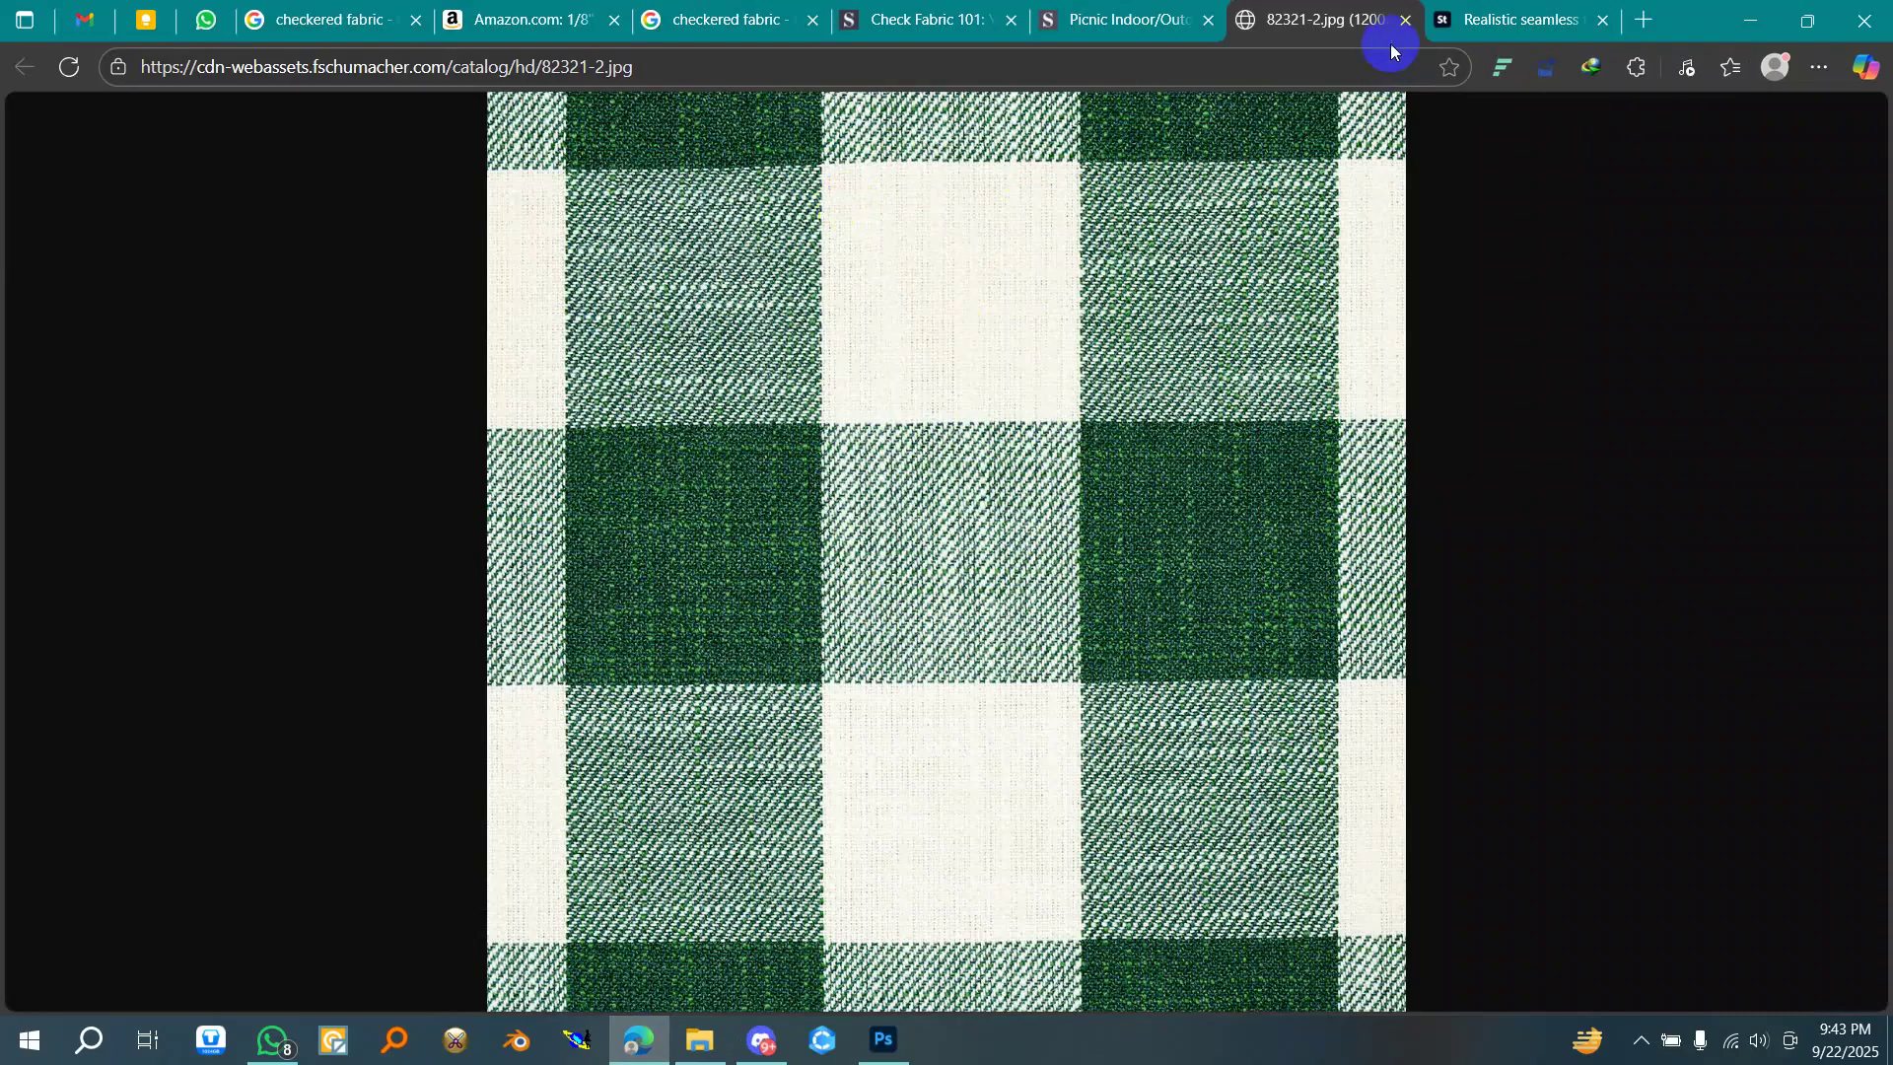
click(1144, 29)
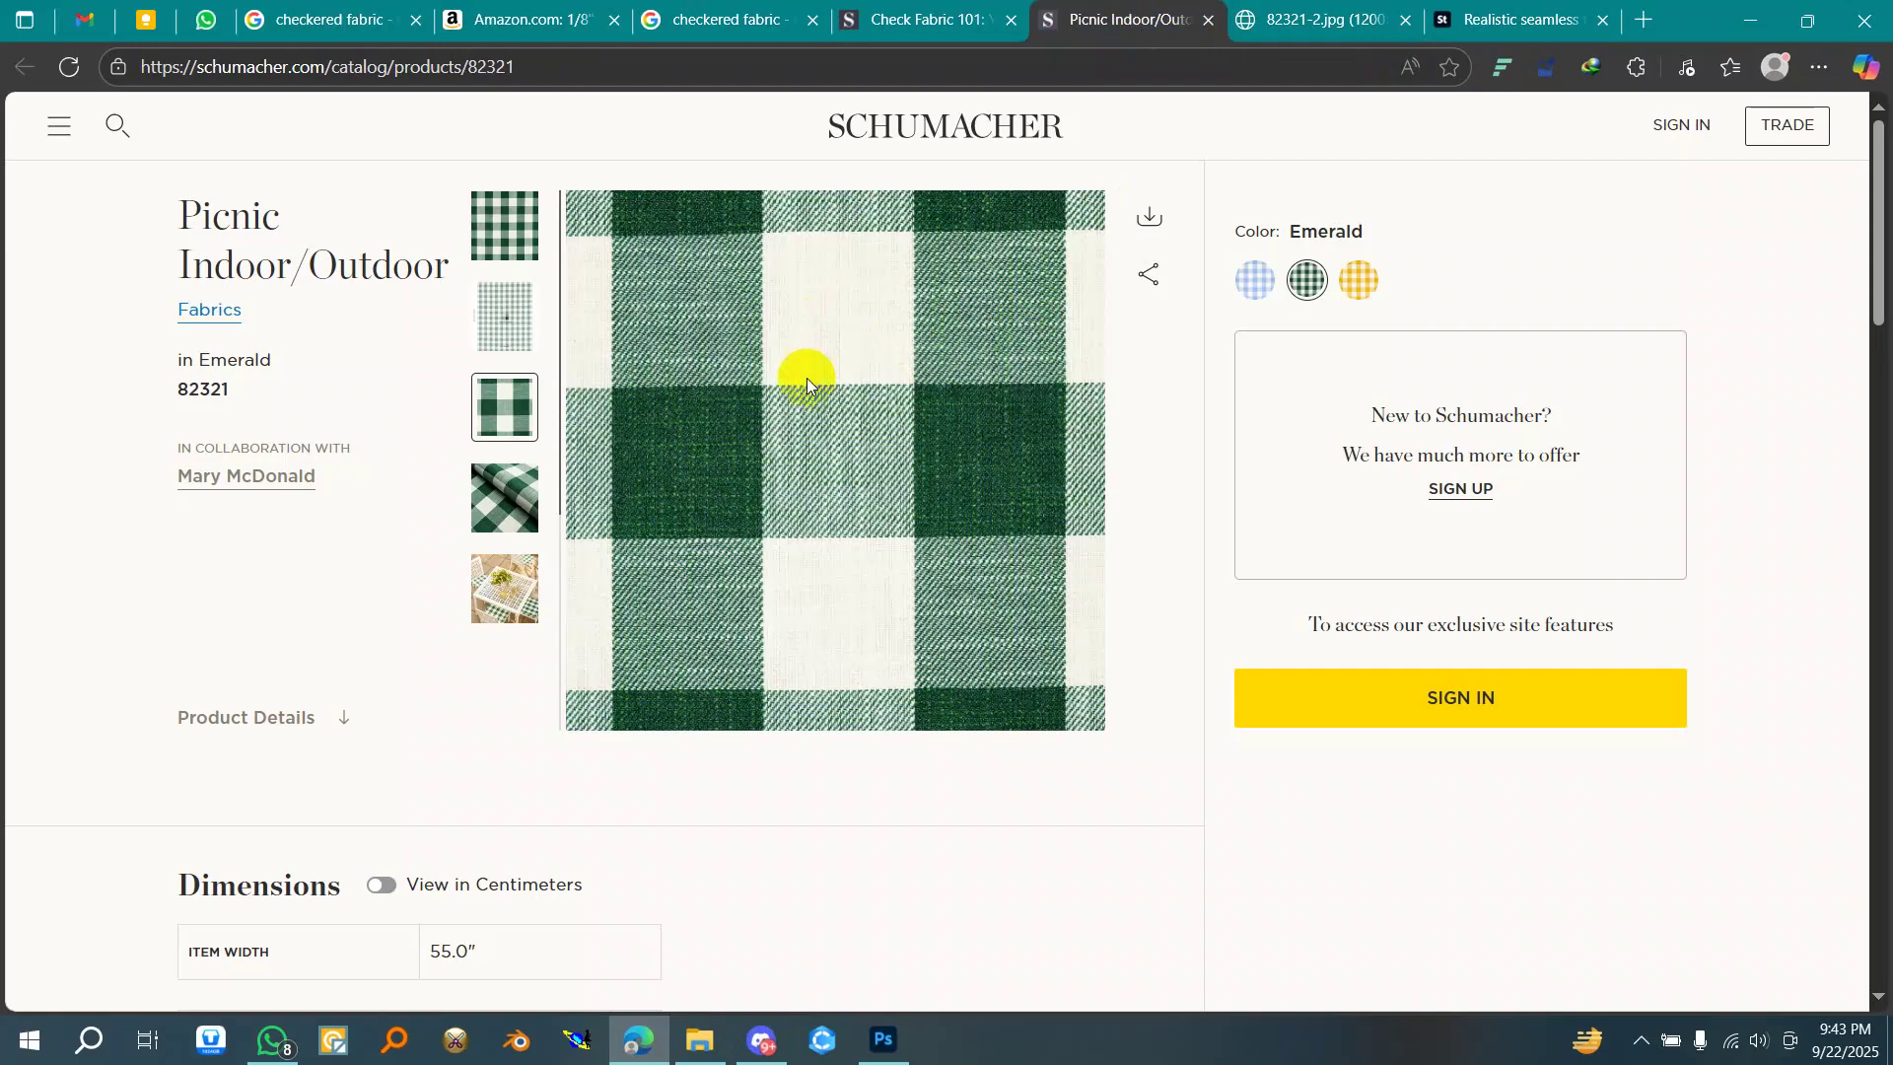
click(719, 20)
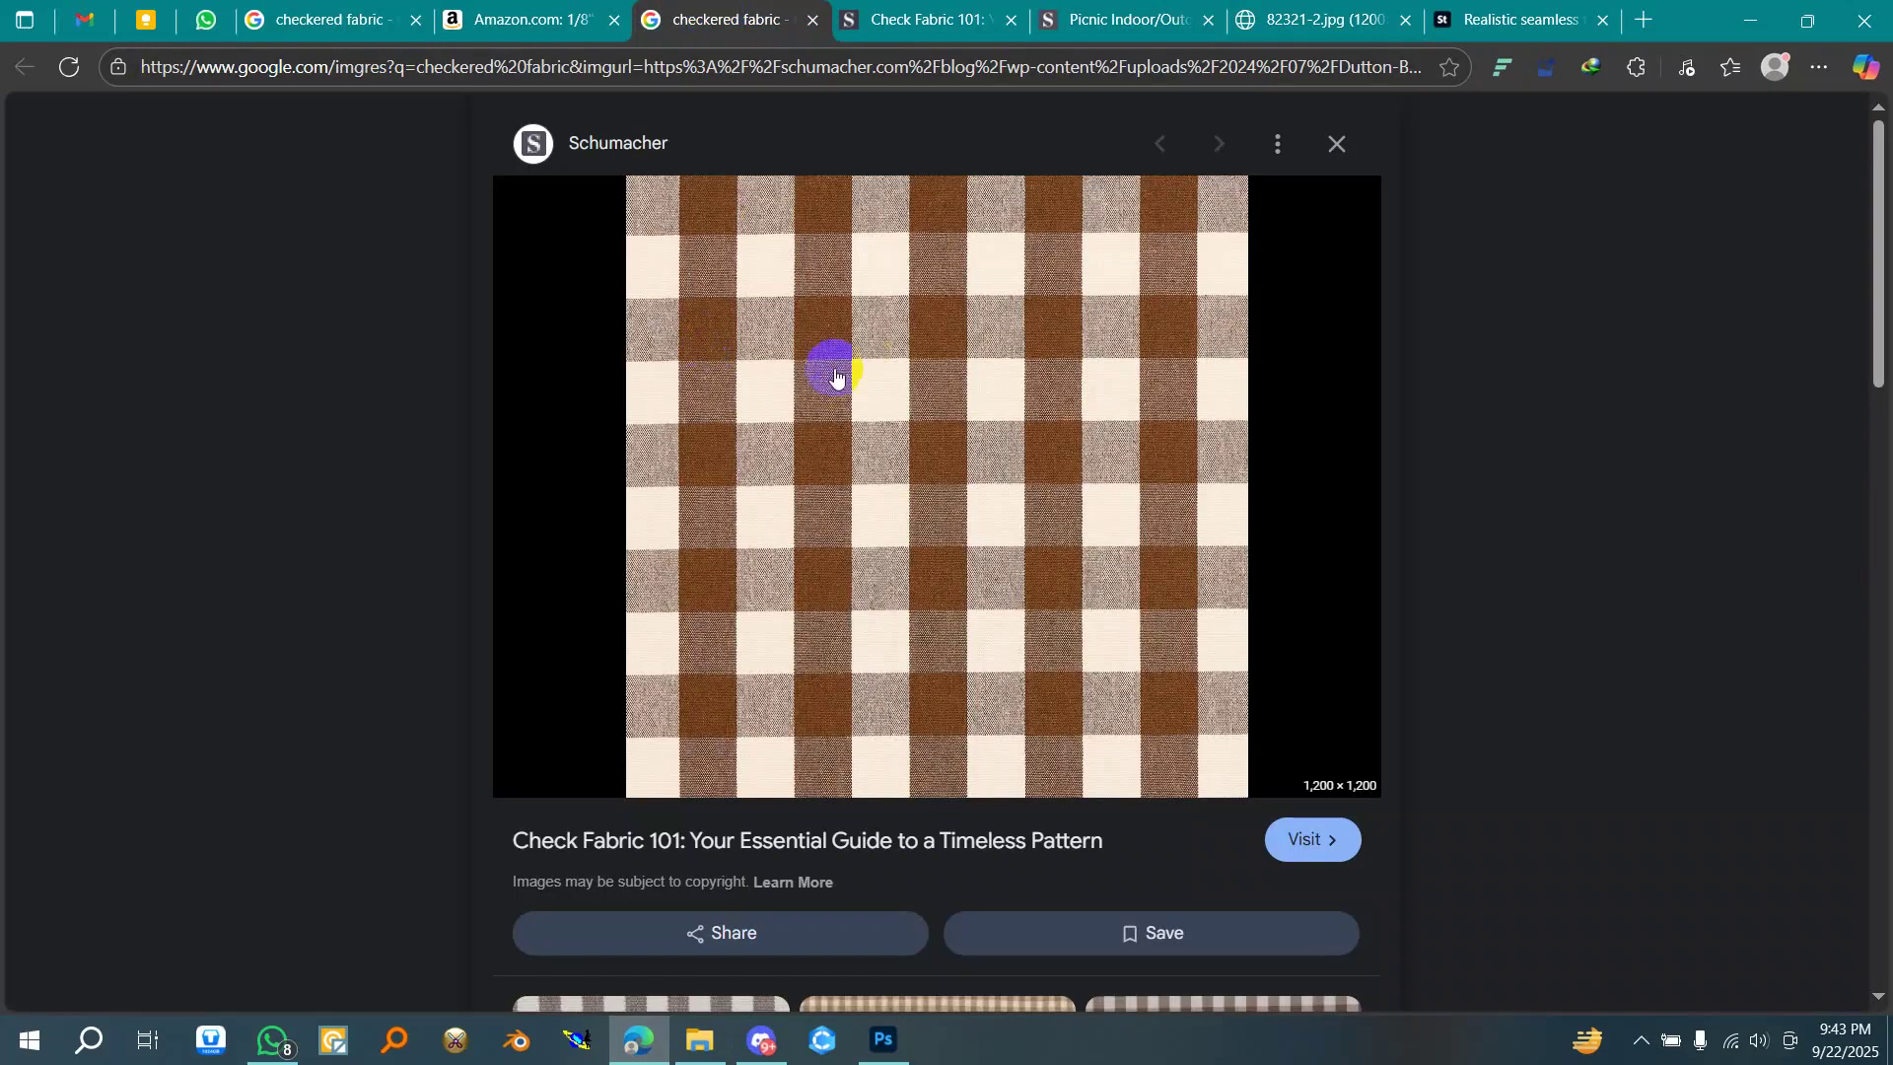
click(1520, 31)
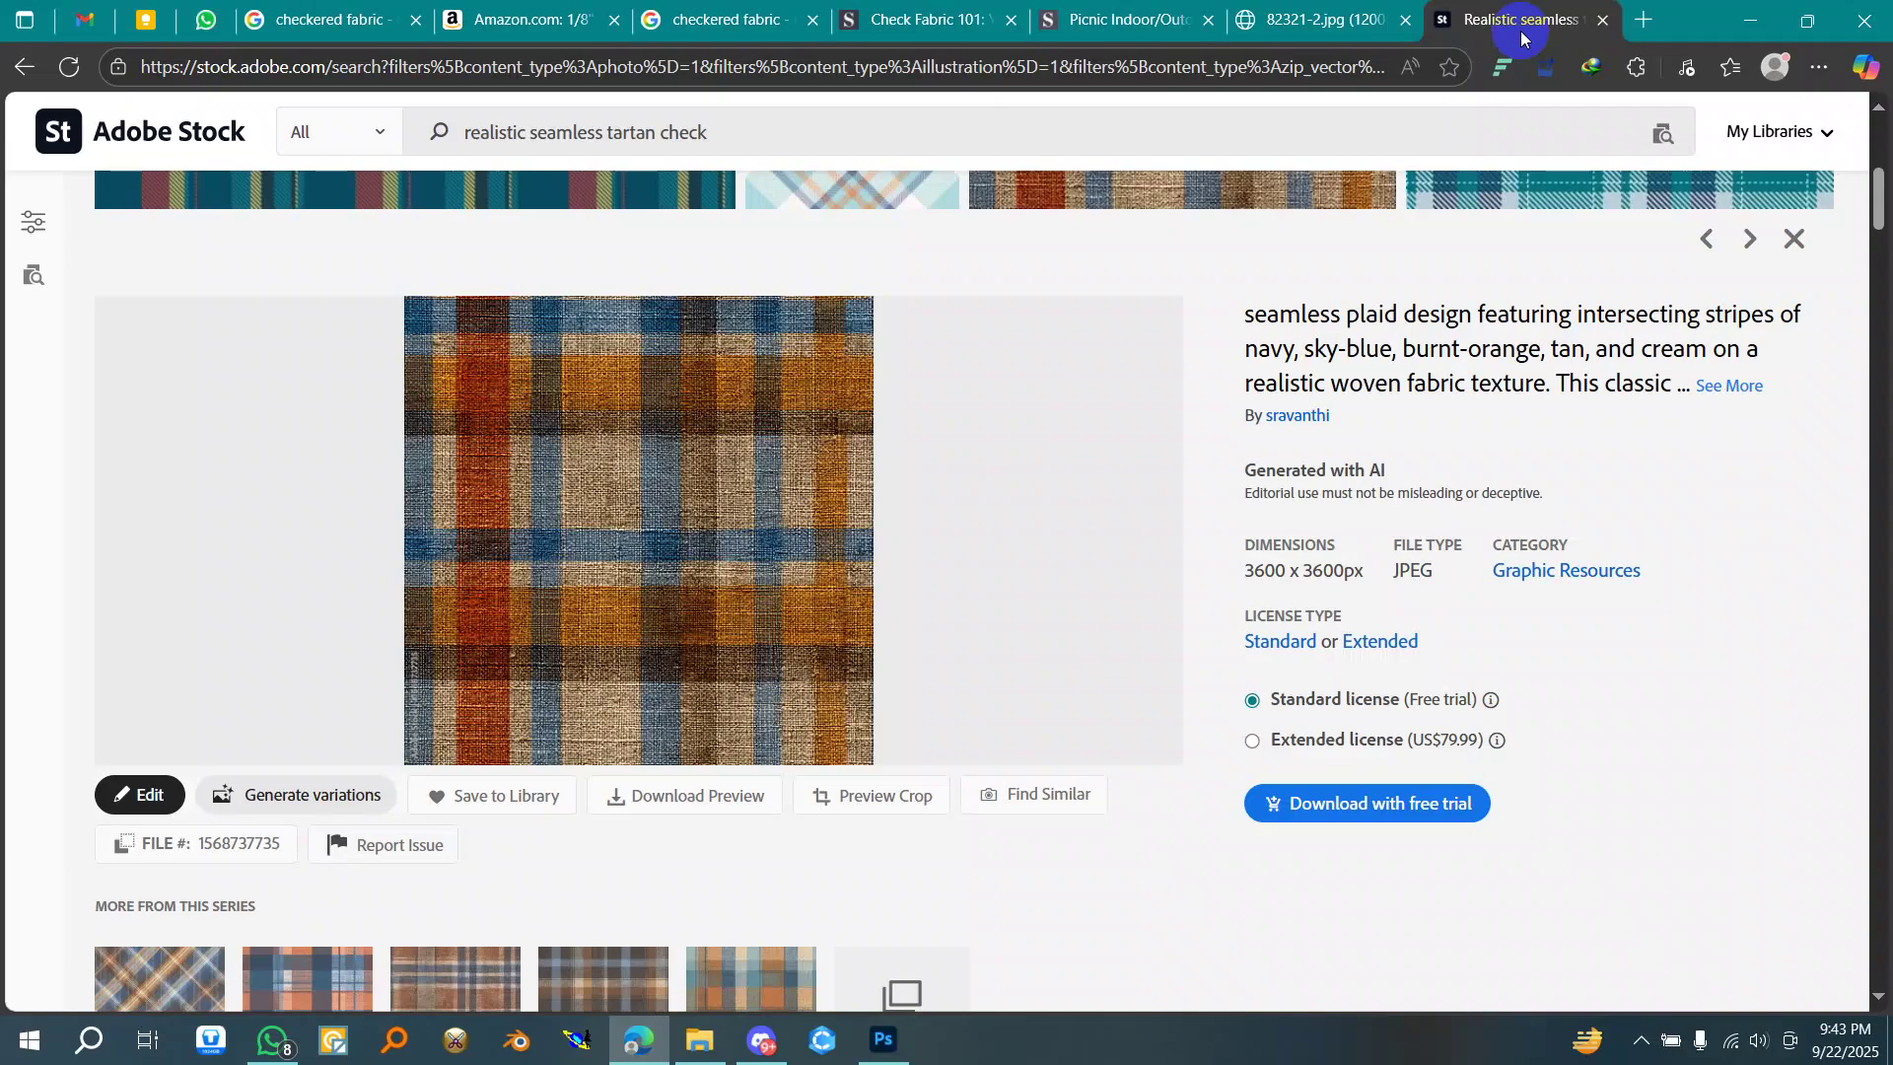
- Return to Photoshop and define the cropped tile as a pattern named "tartan check fabric"
click(883, 1040)
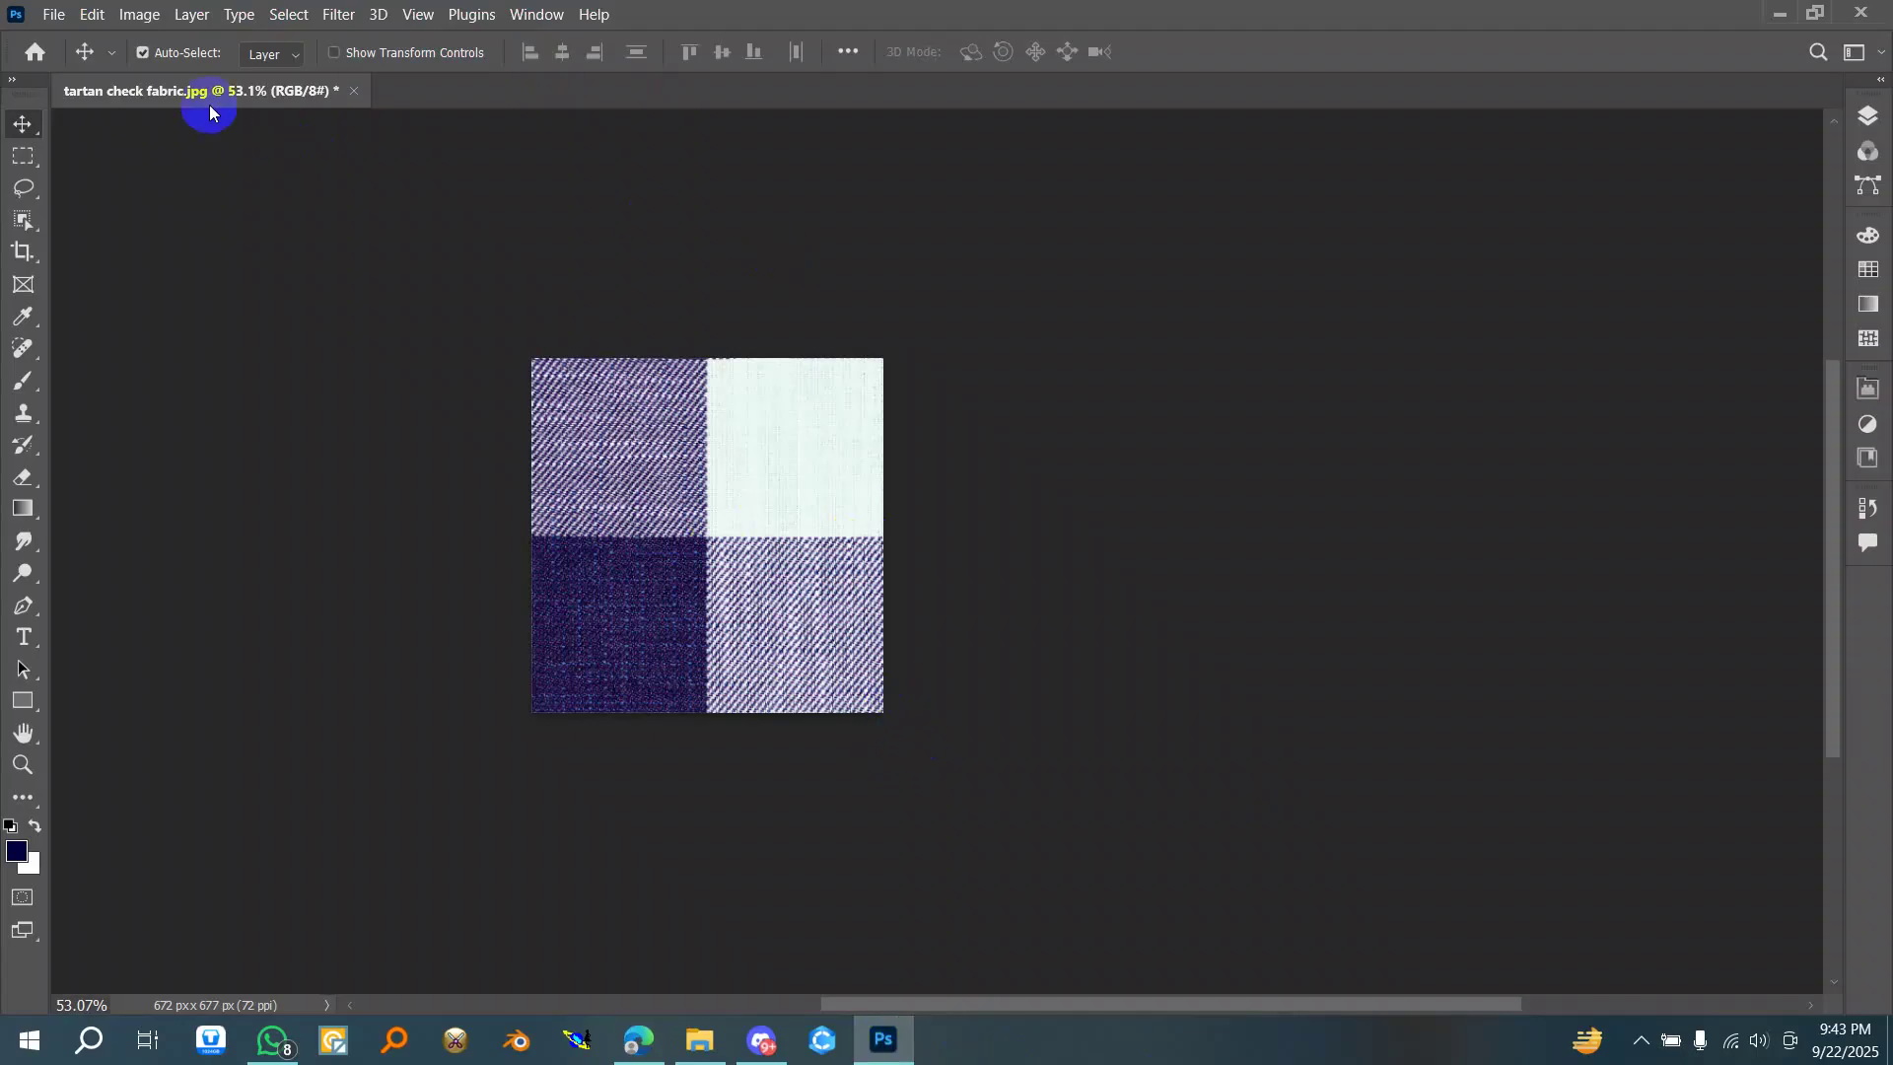
click(96, 17)
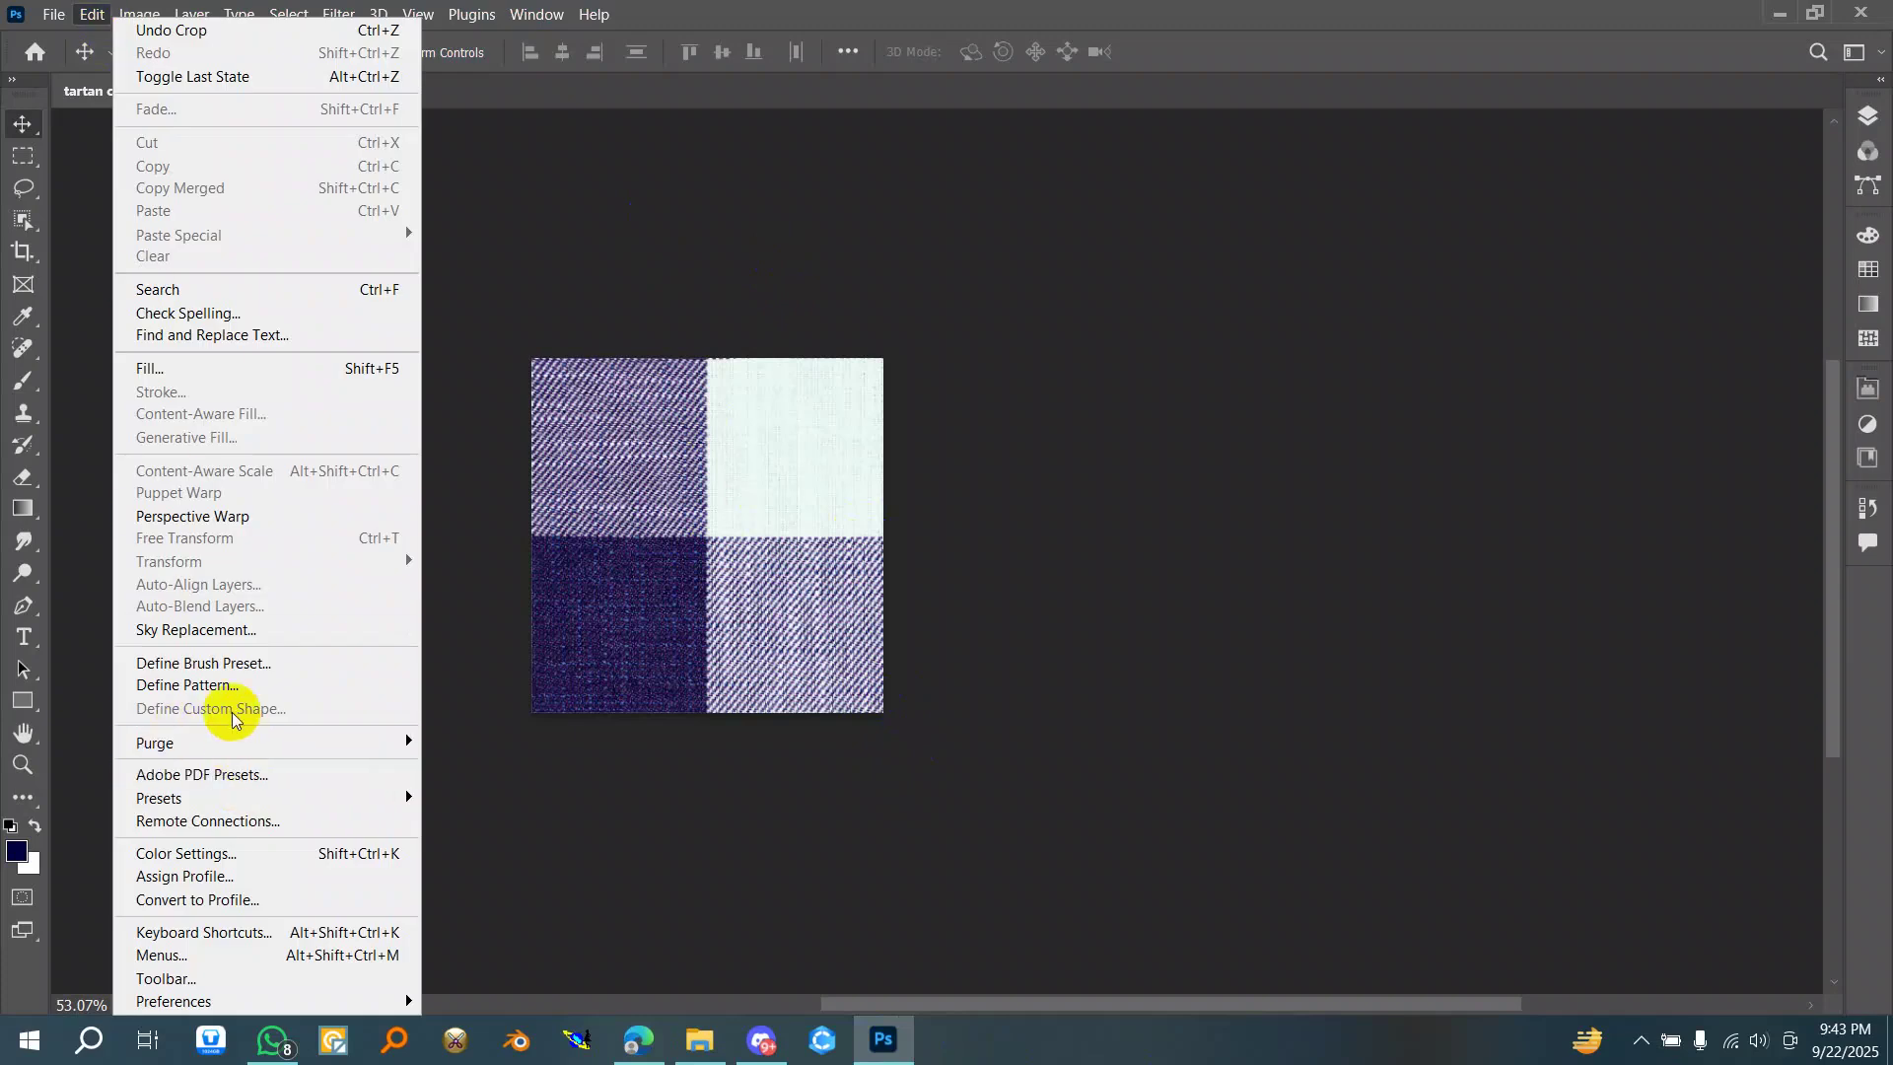
click(225, 687)
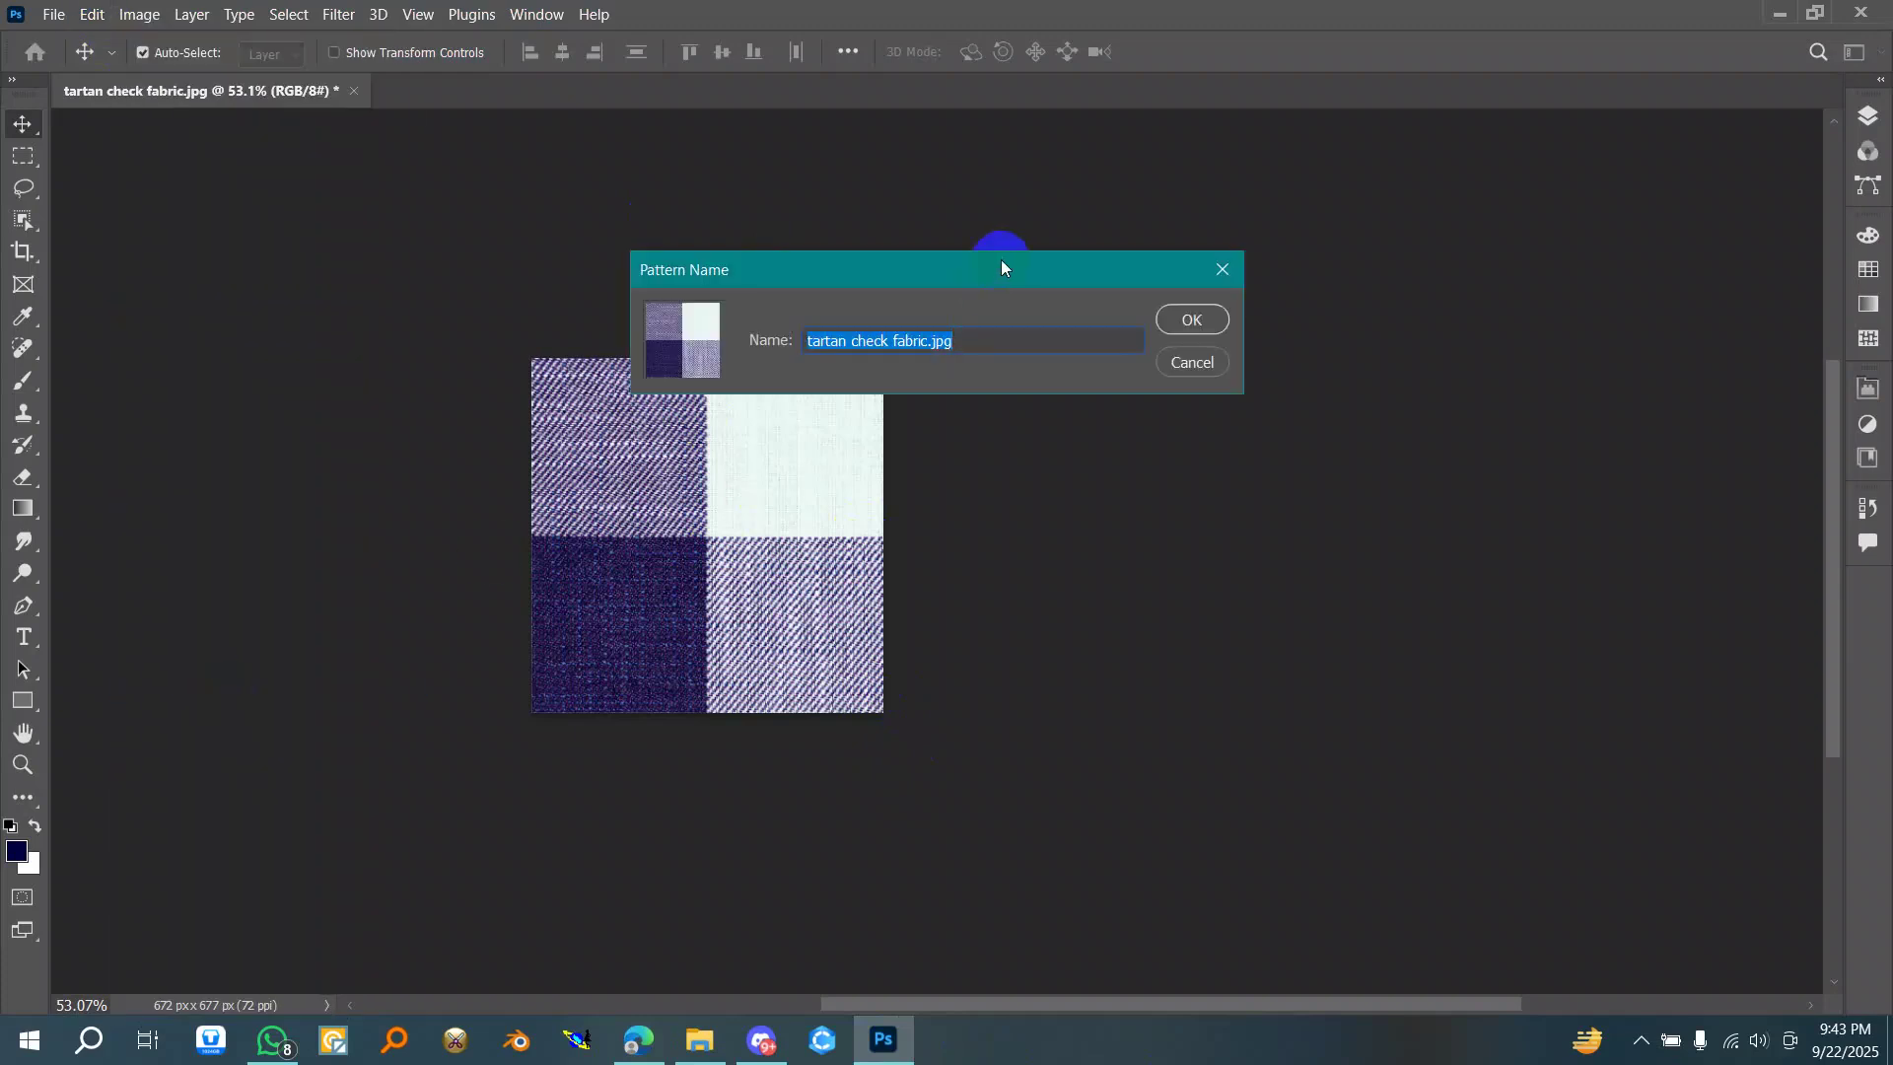
drag(974, 346, 899, 347)
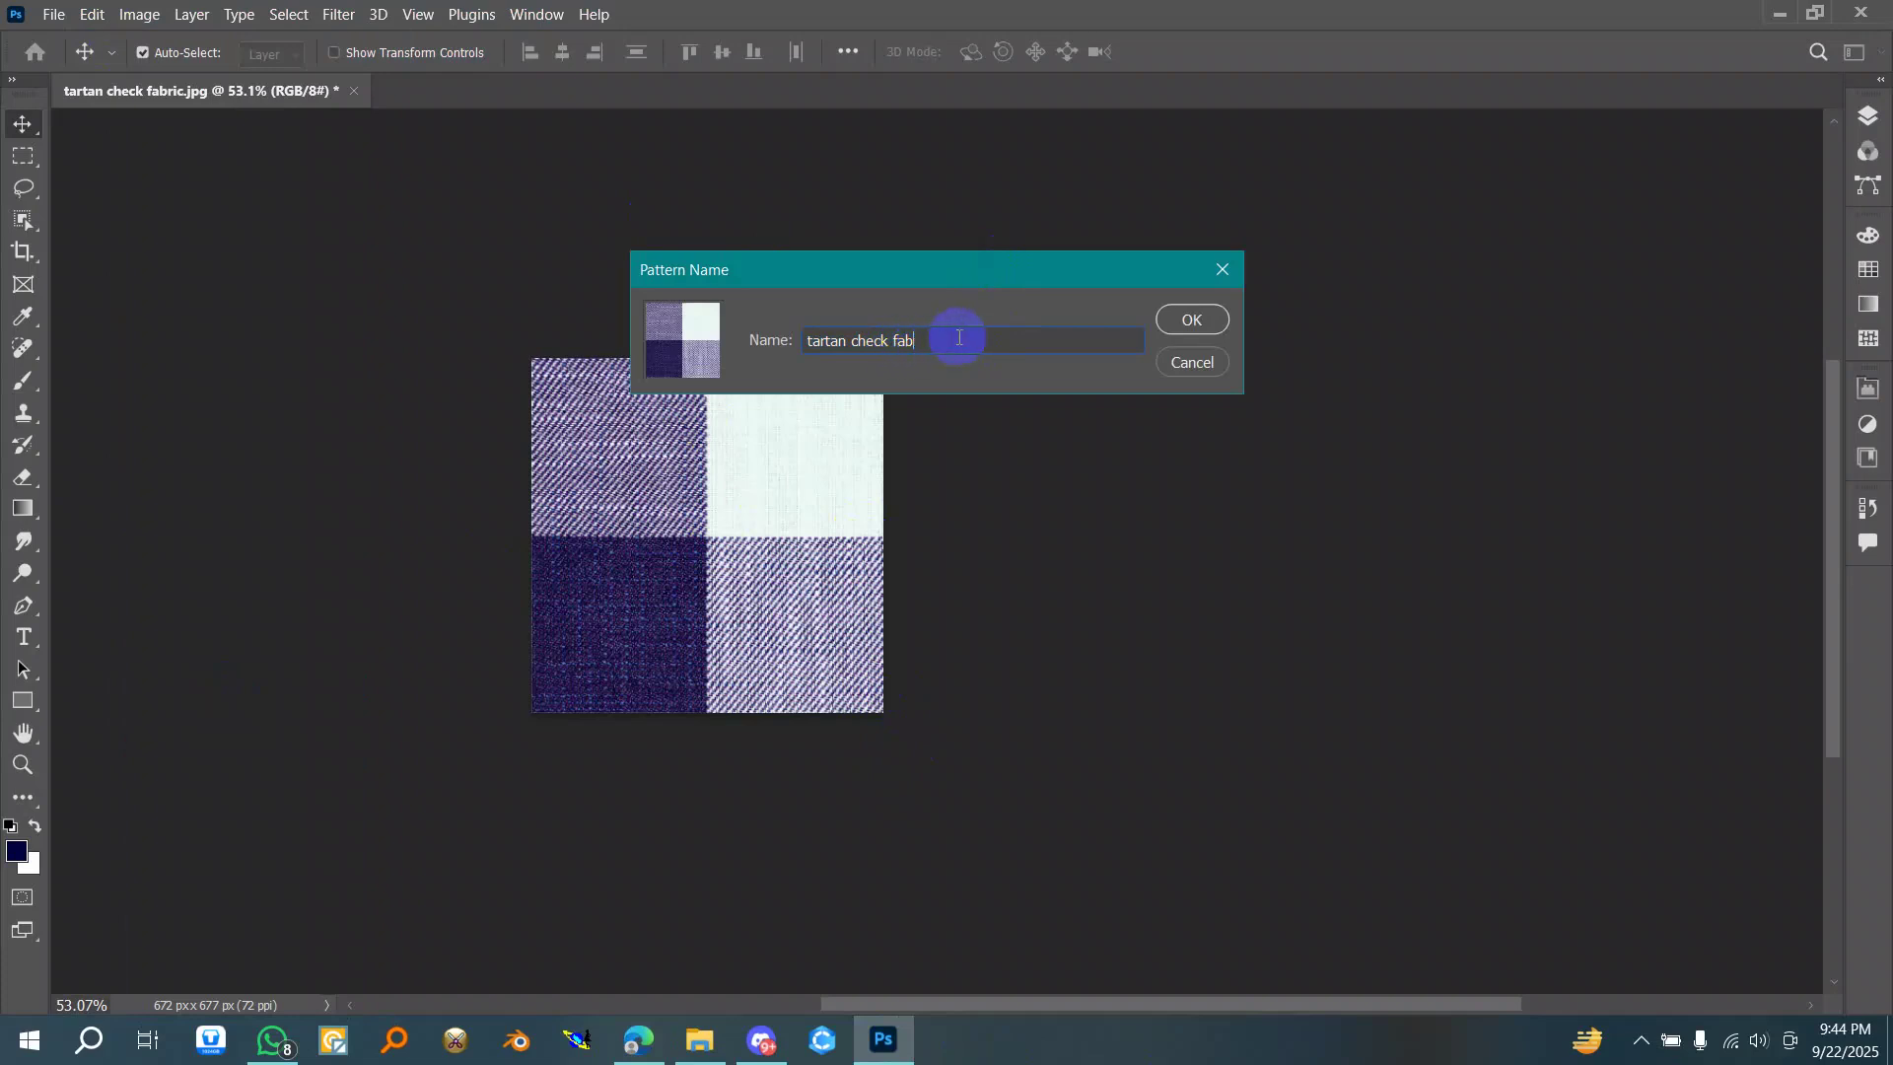
text(ric)
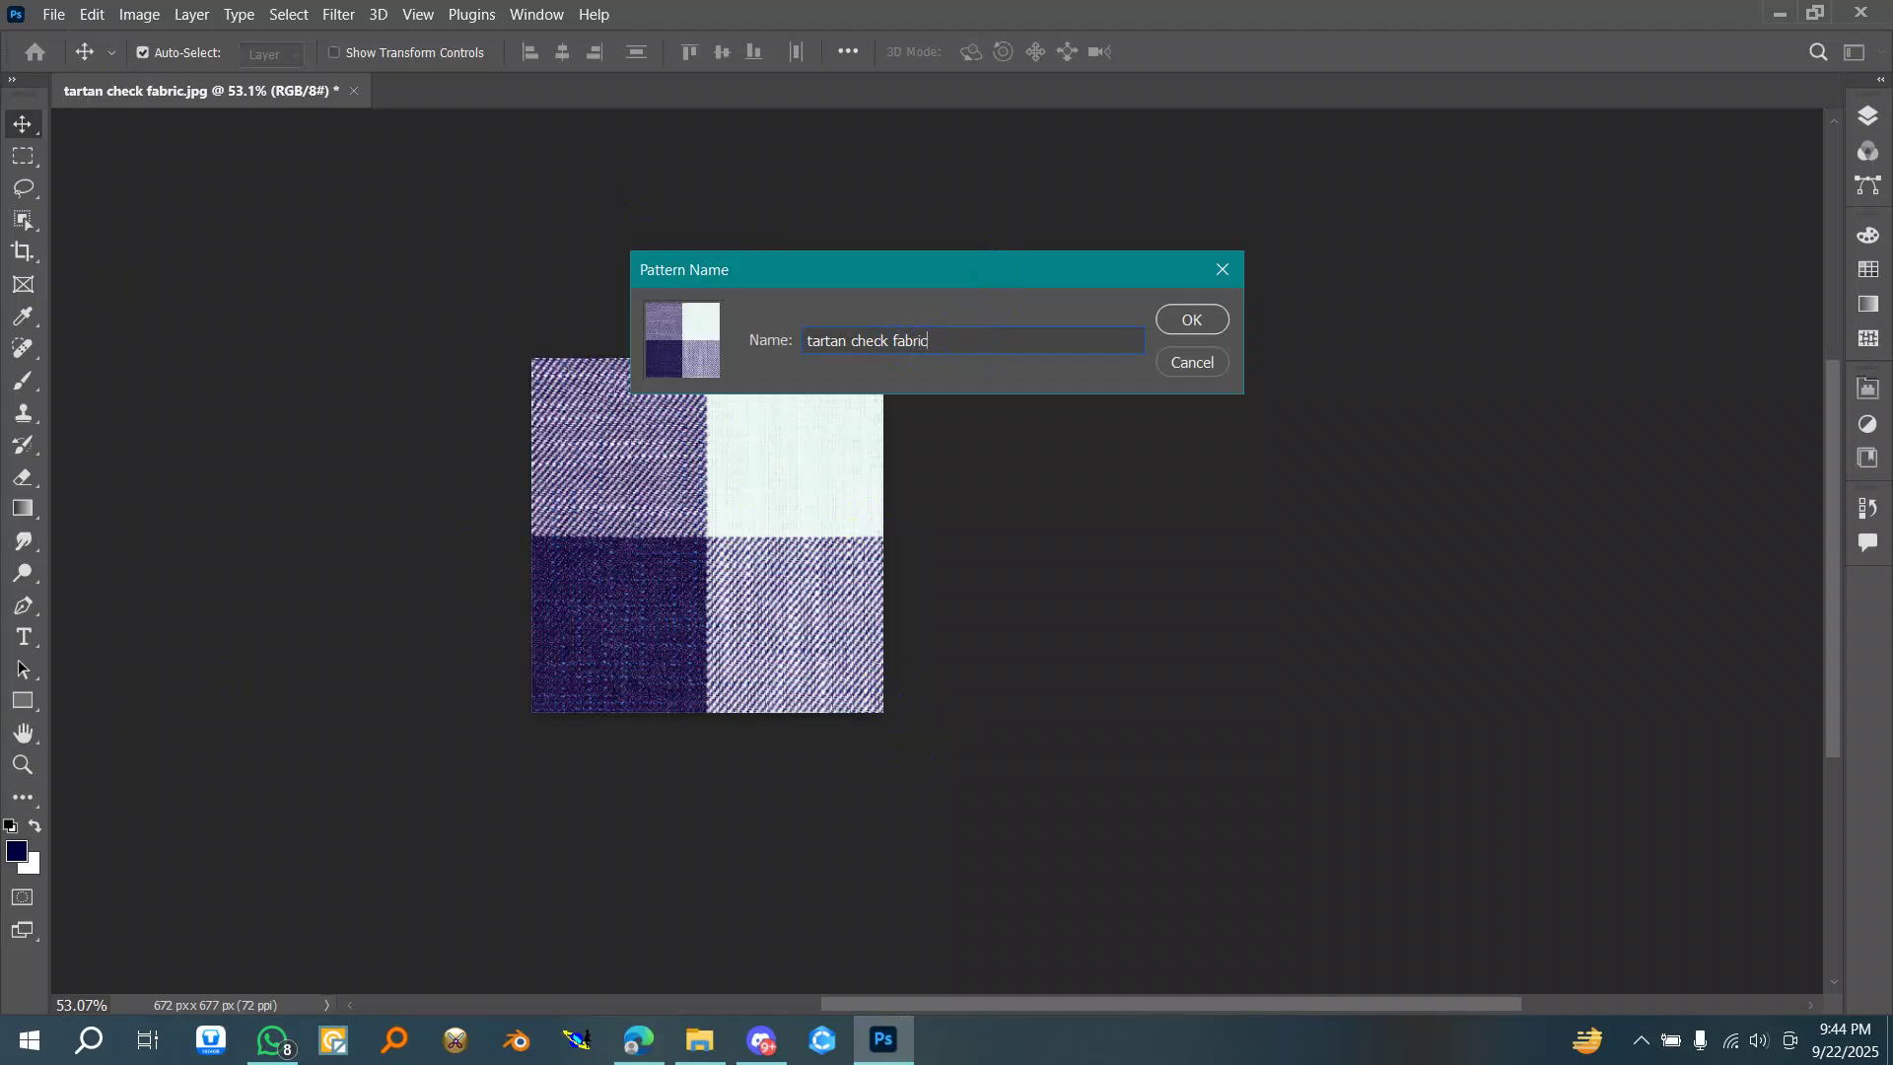
click(1179, 321)
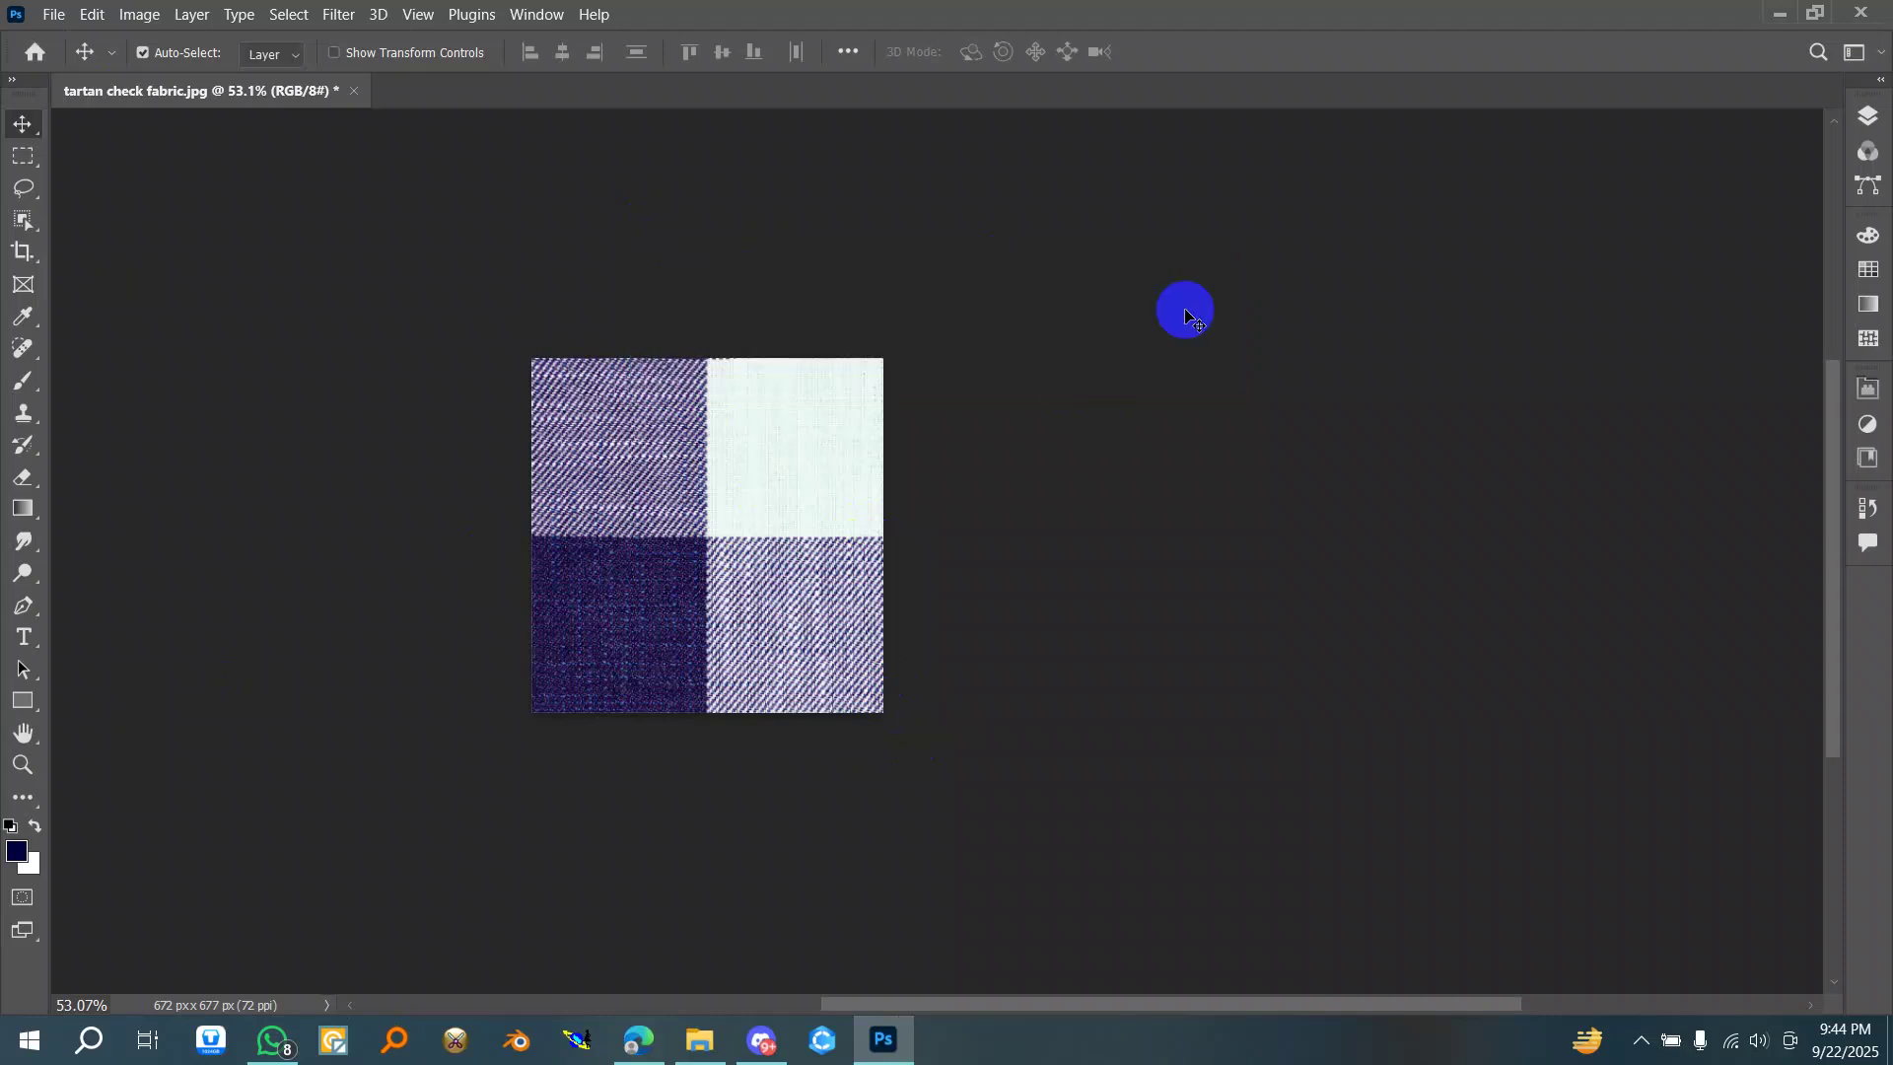
- Create a new blank document from the A4 print preset, 210 x 297 mm at 300 ppi
click(55, 14)
click(74, 39)
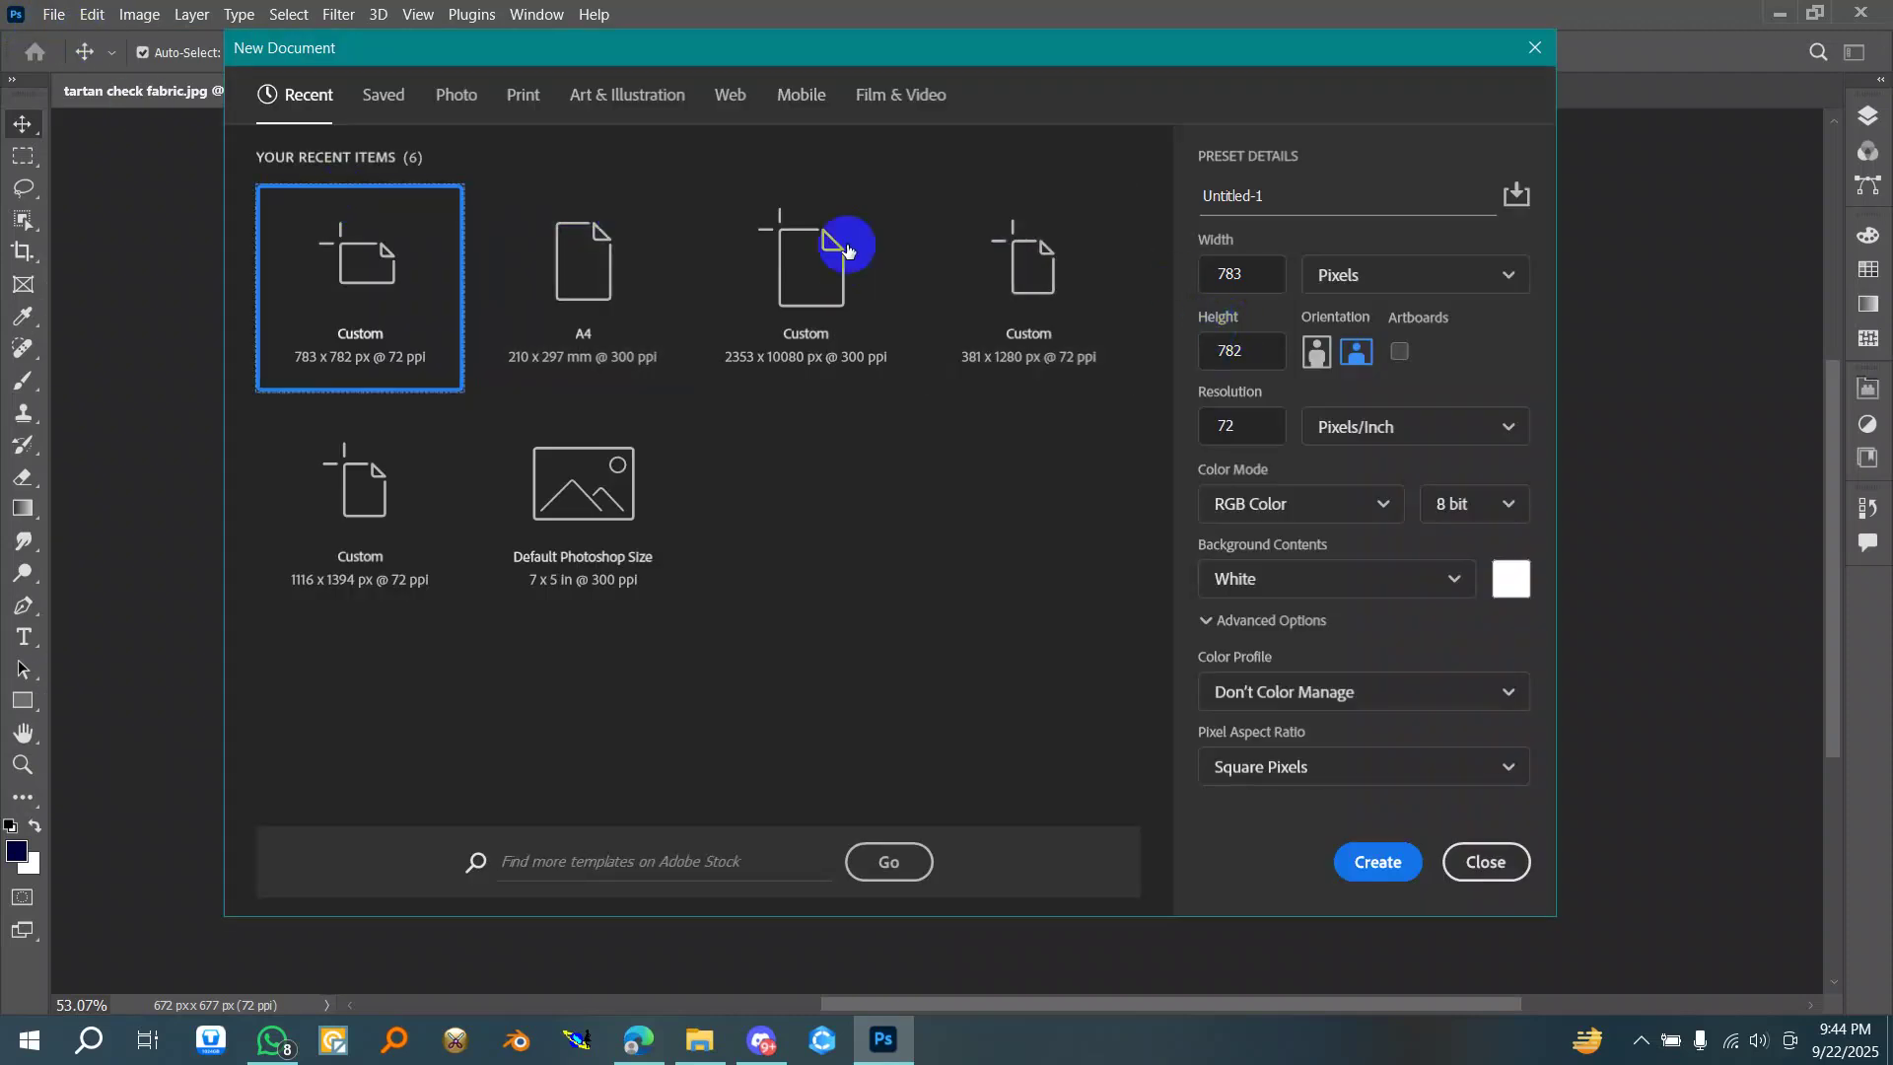
click(526, 104)
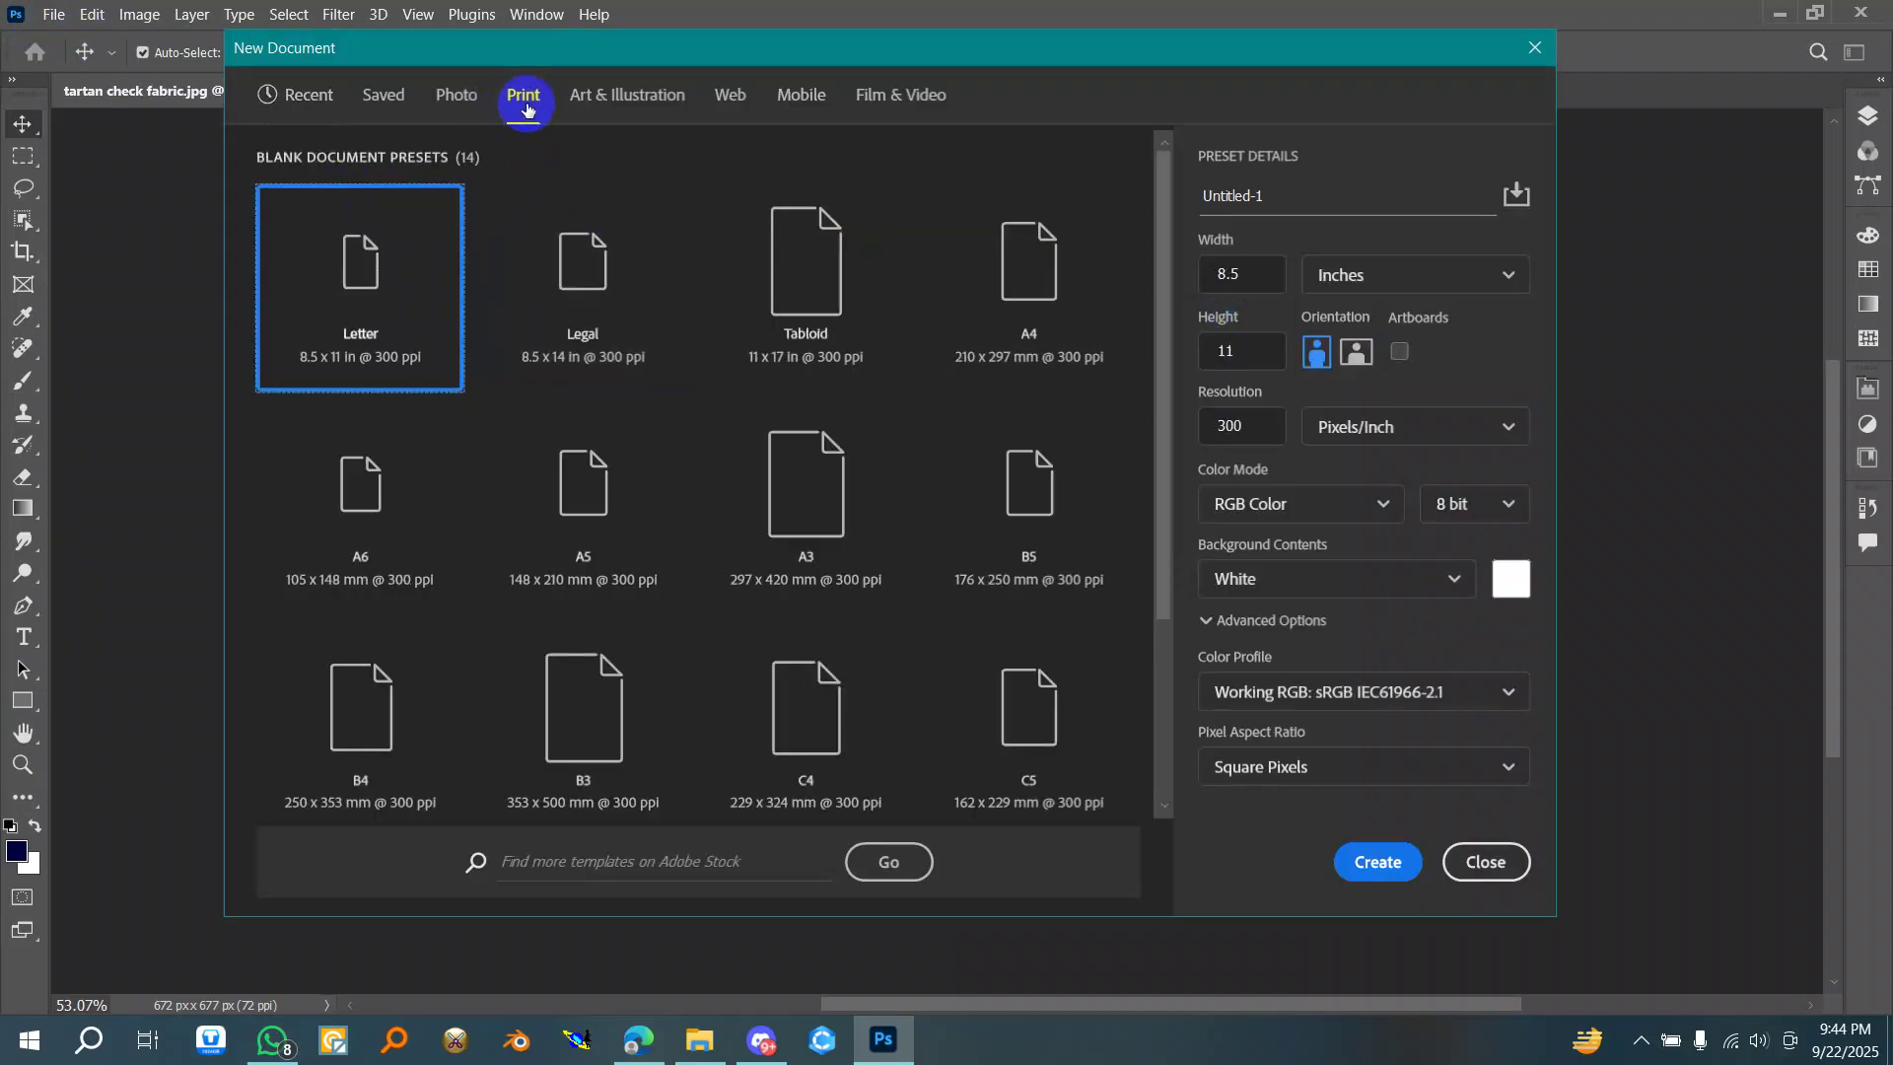
click(1021, 304)
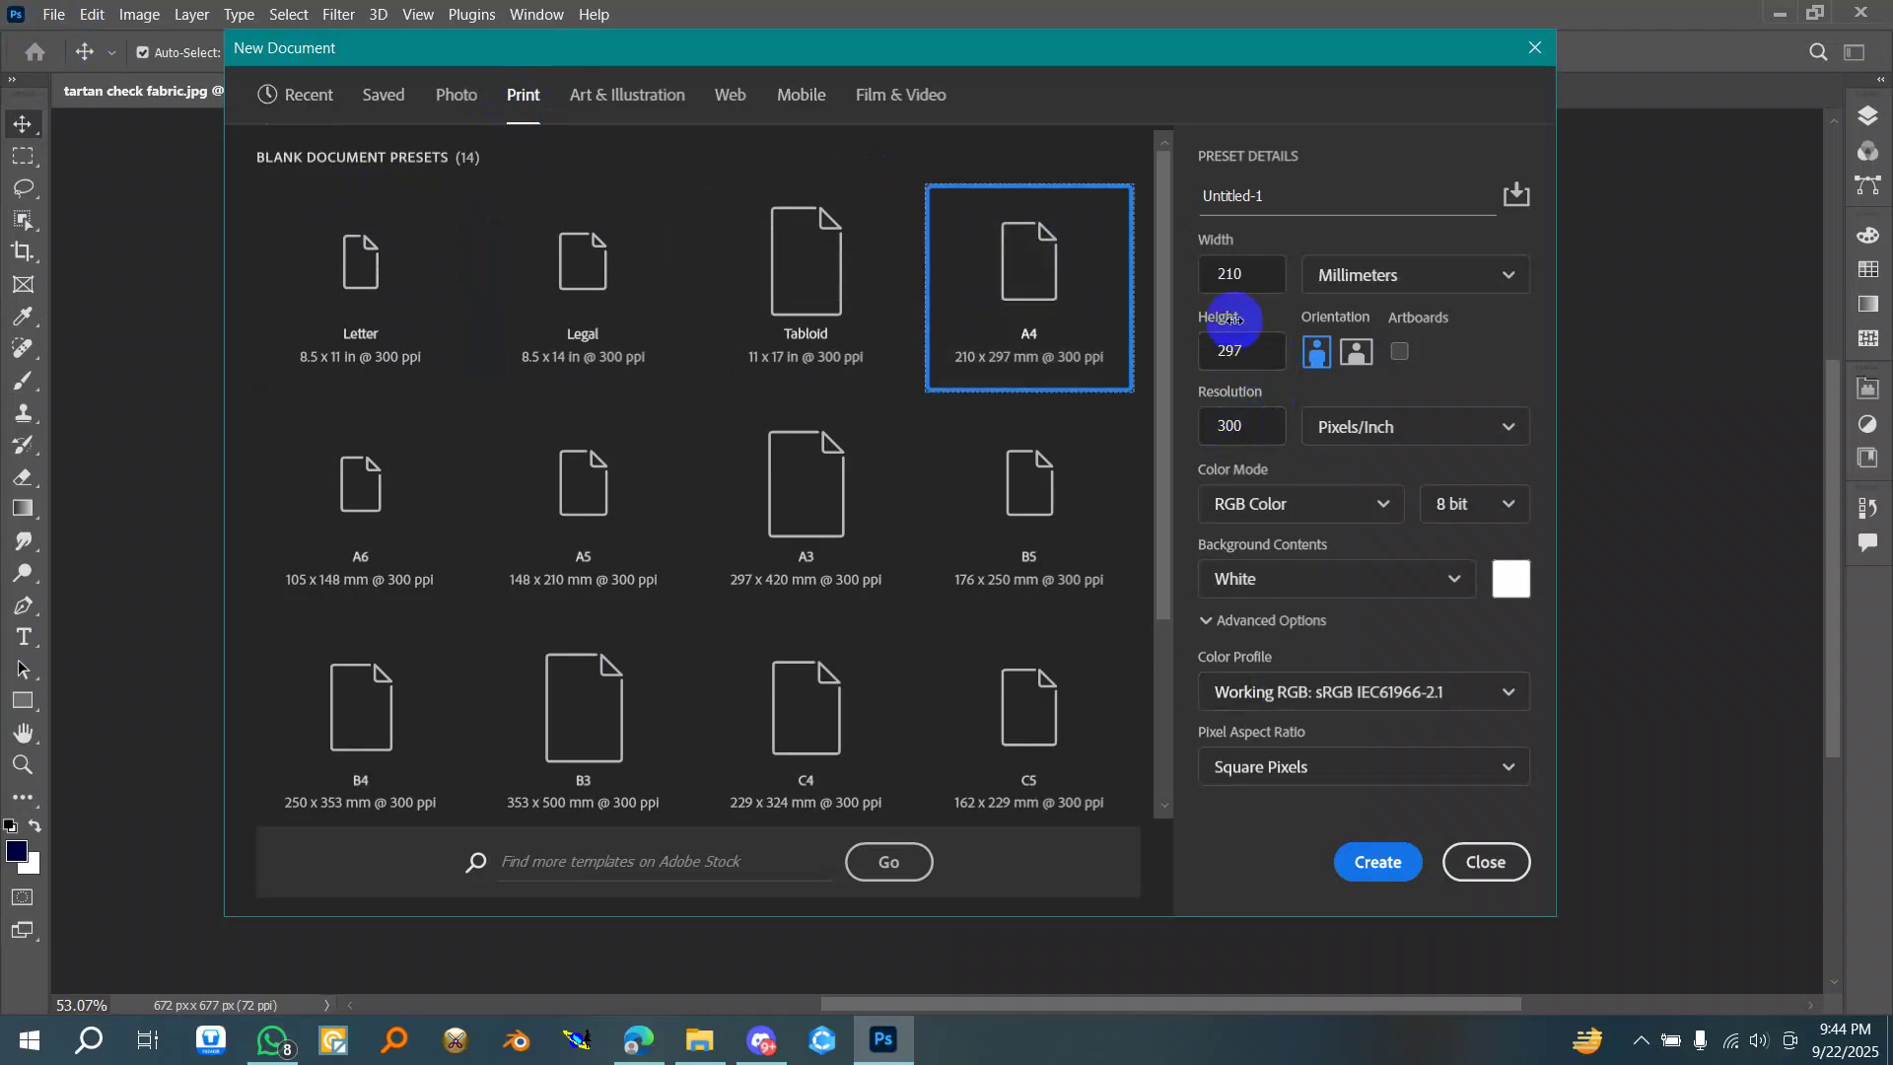
click(1379, 863)
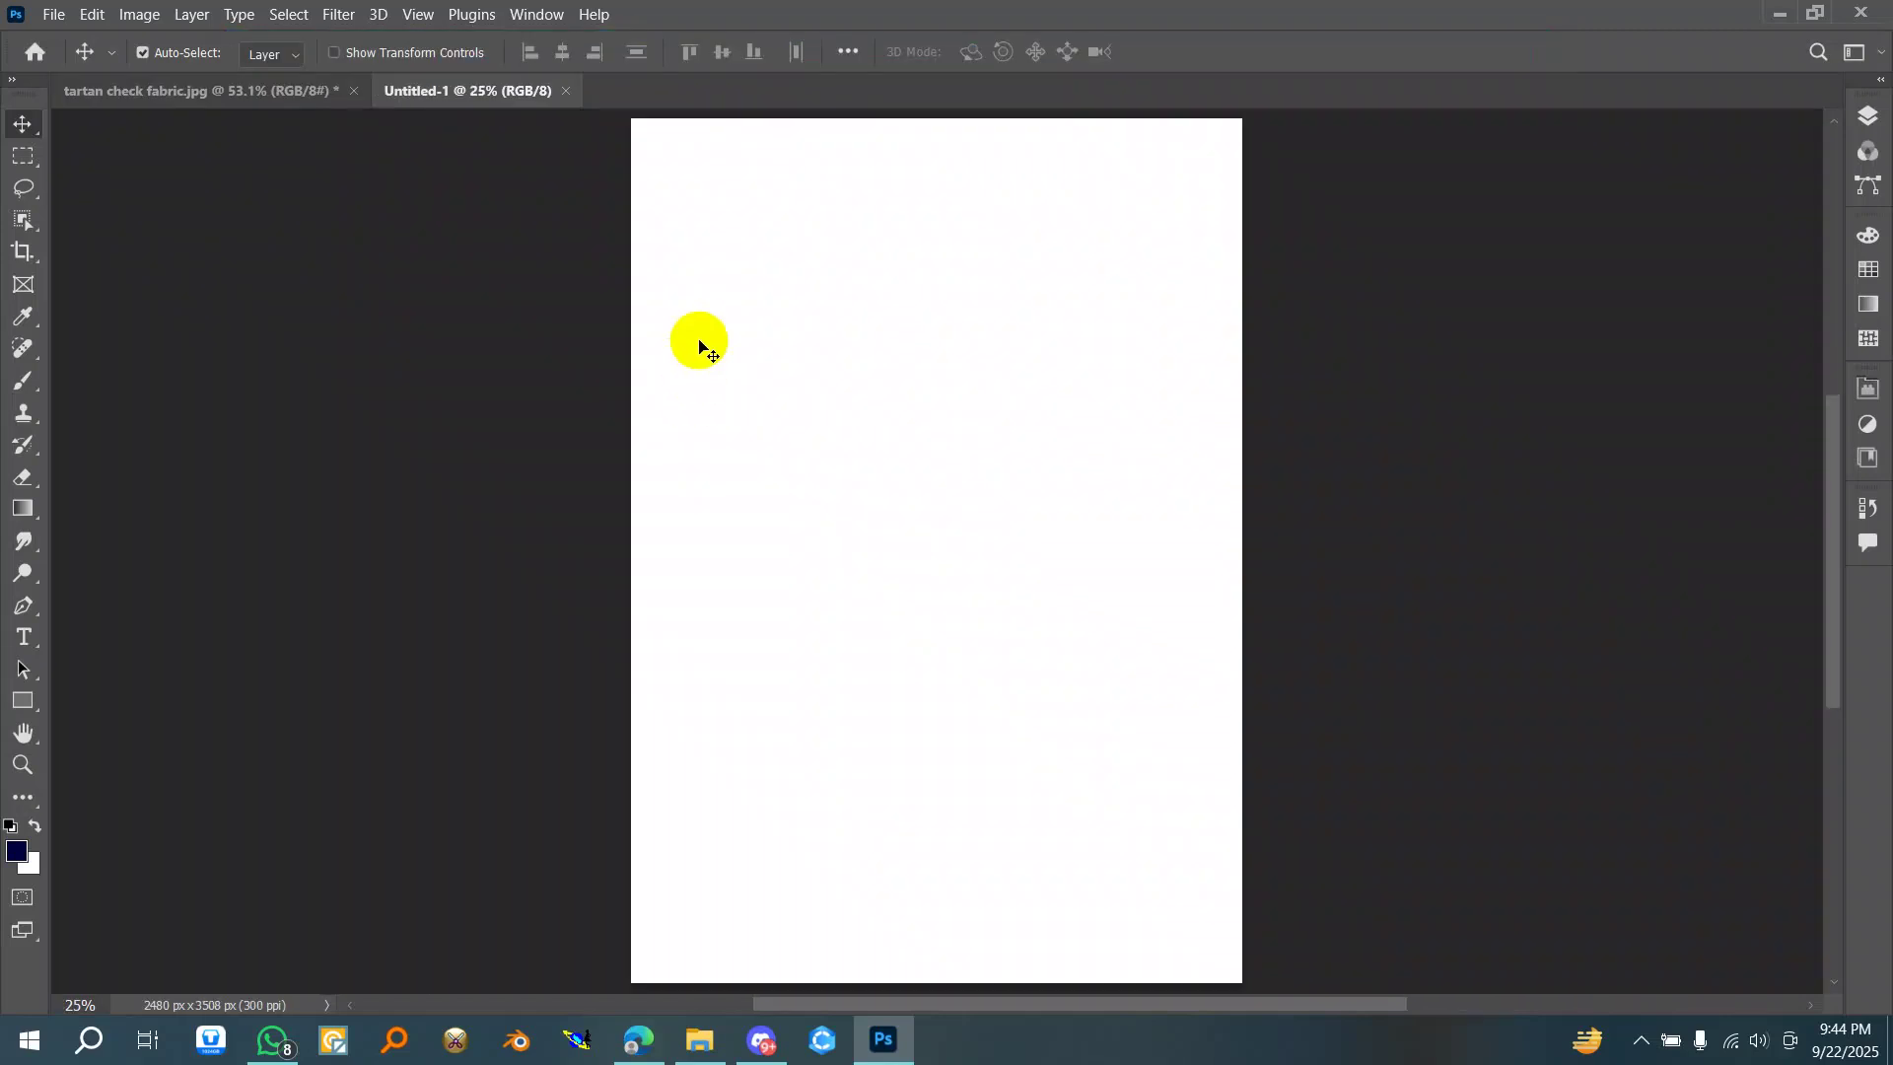
scroll(697, 339, down, 1)
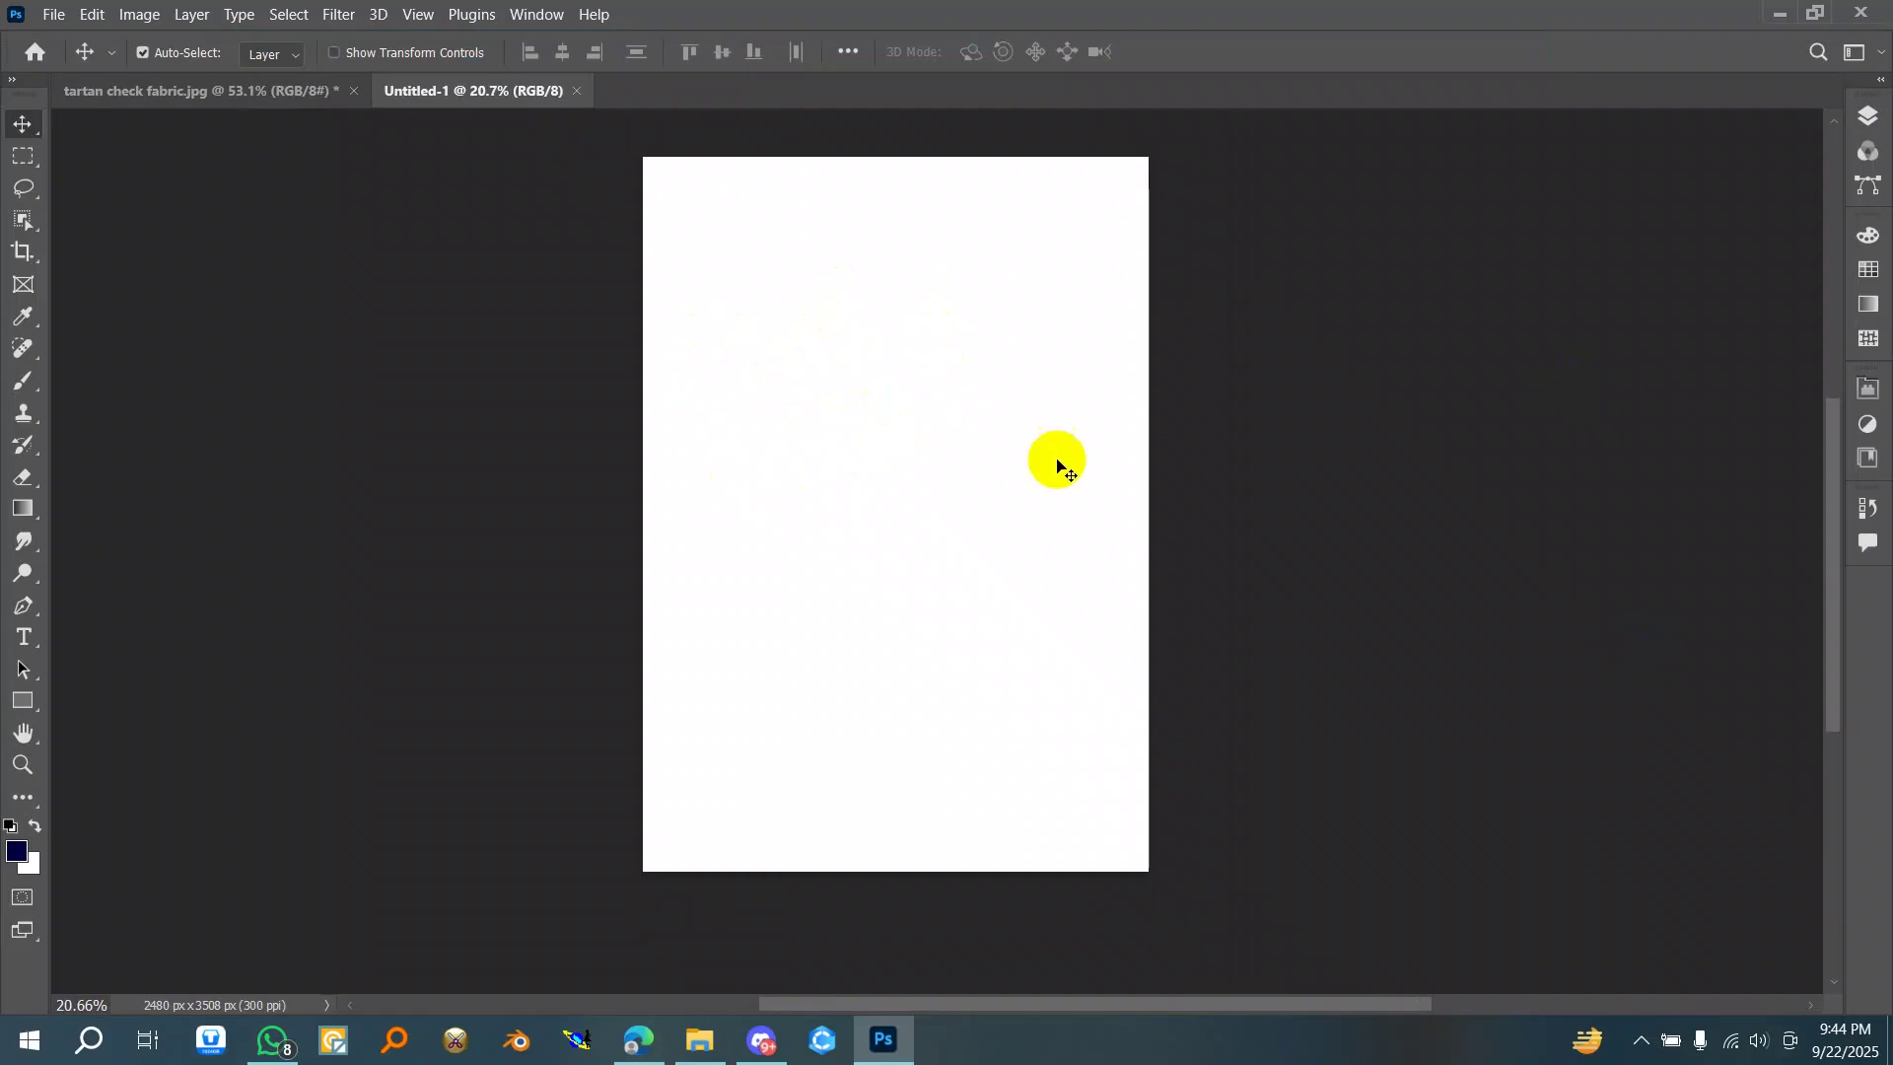
- Compare the fabric tile with the blank A4 document, and show the blank document's layers
click(263, 96)
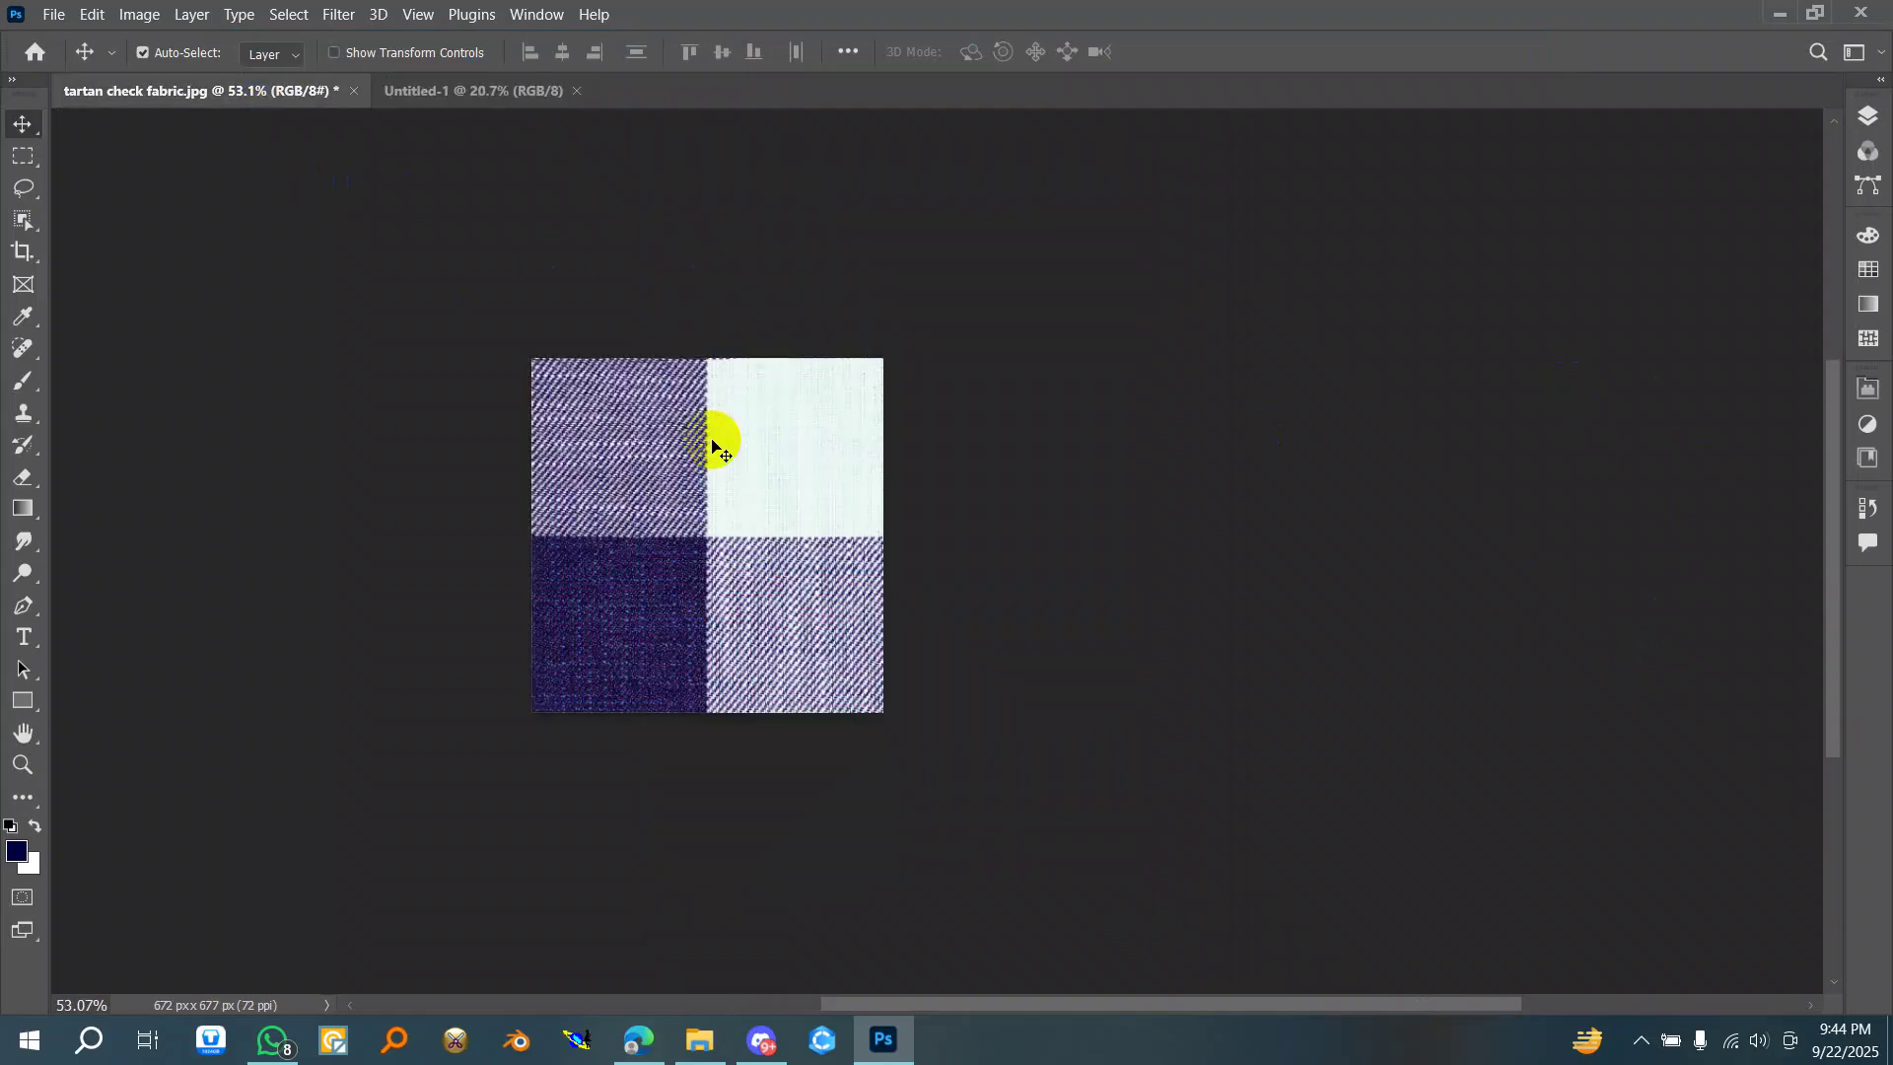
click(453, 90)
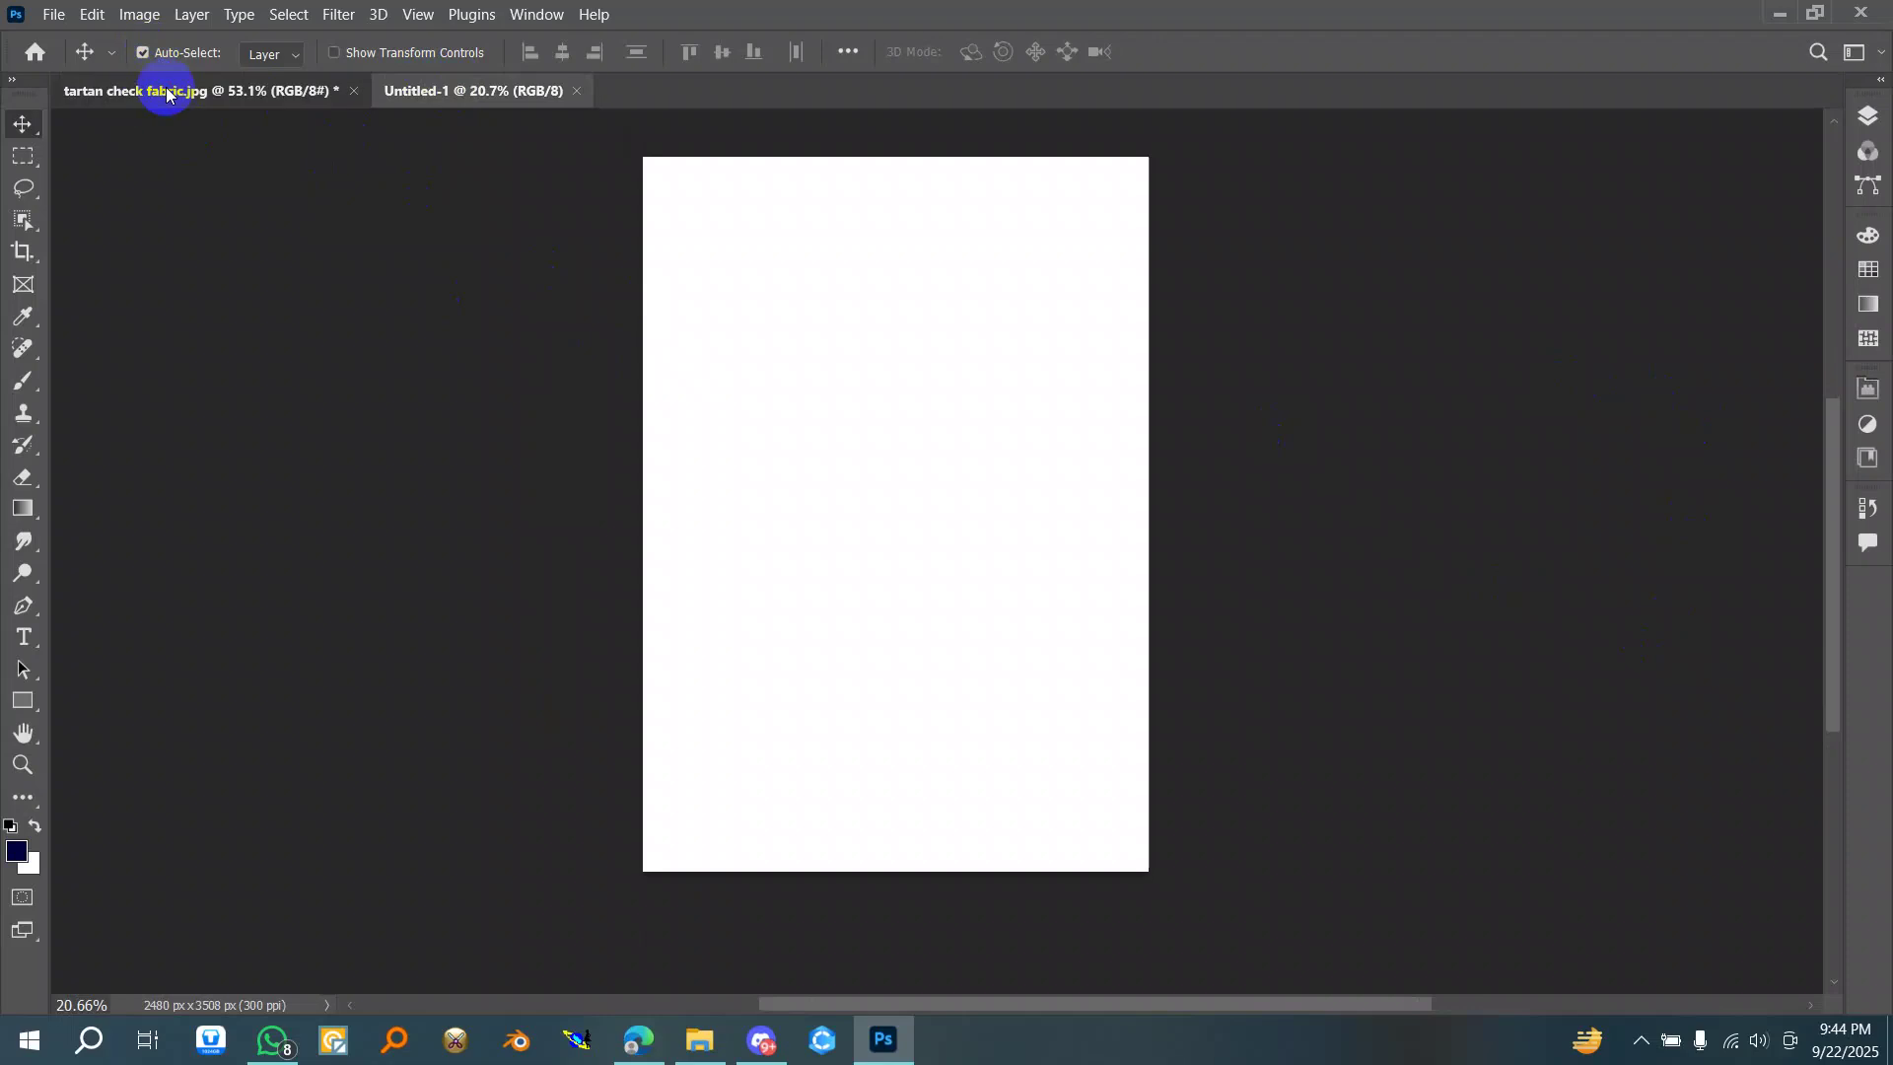
click(162, 88)
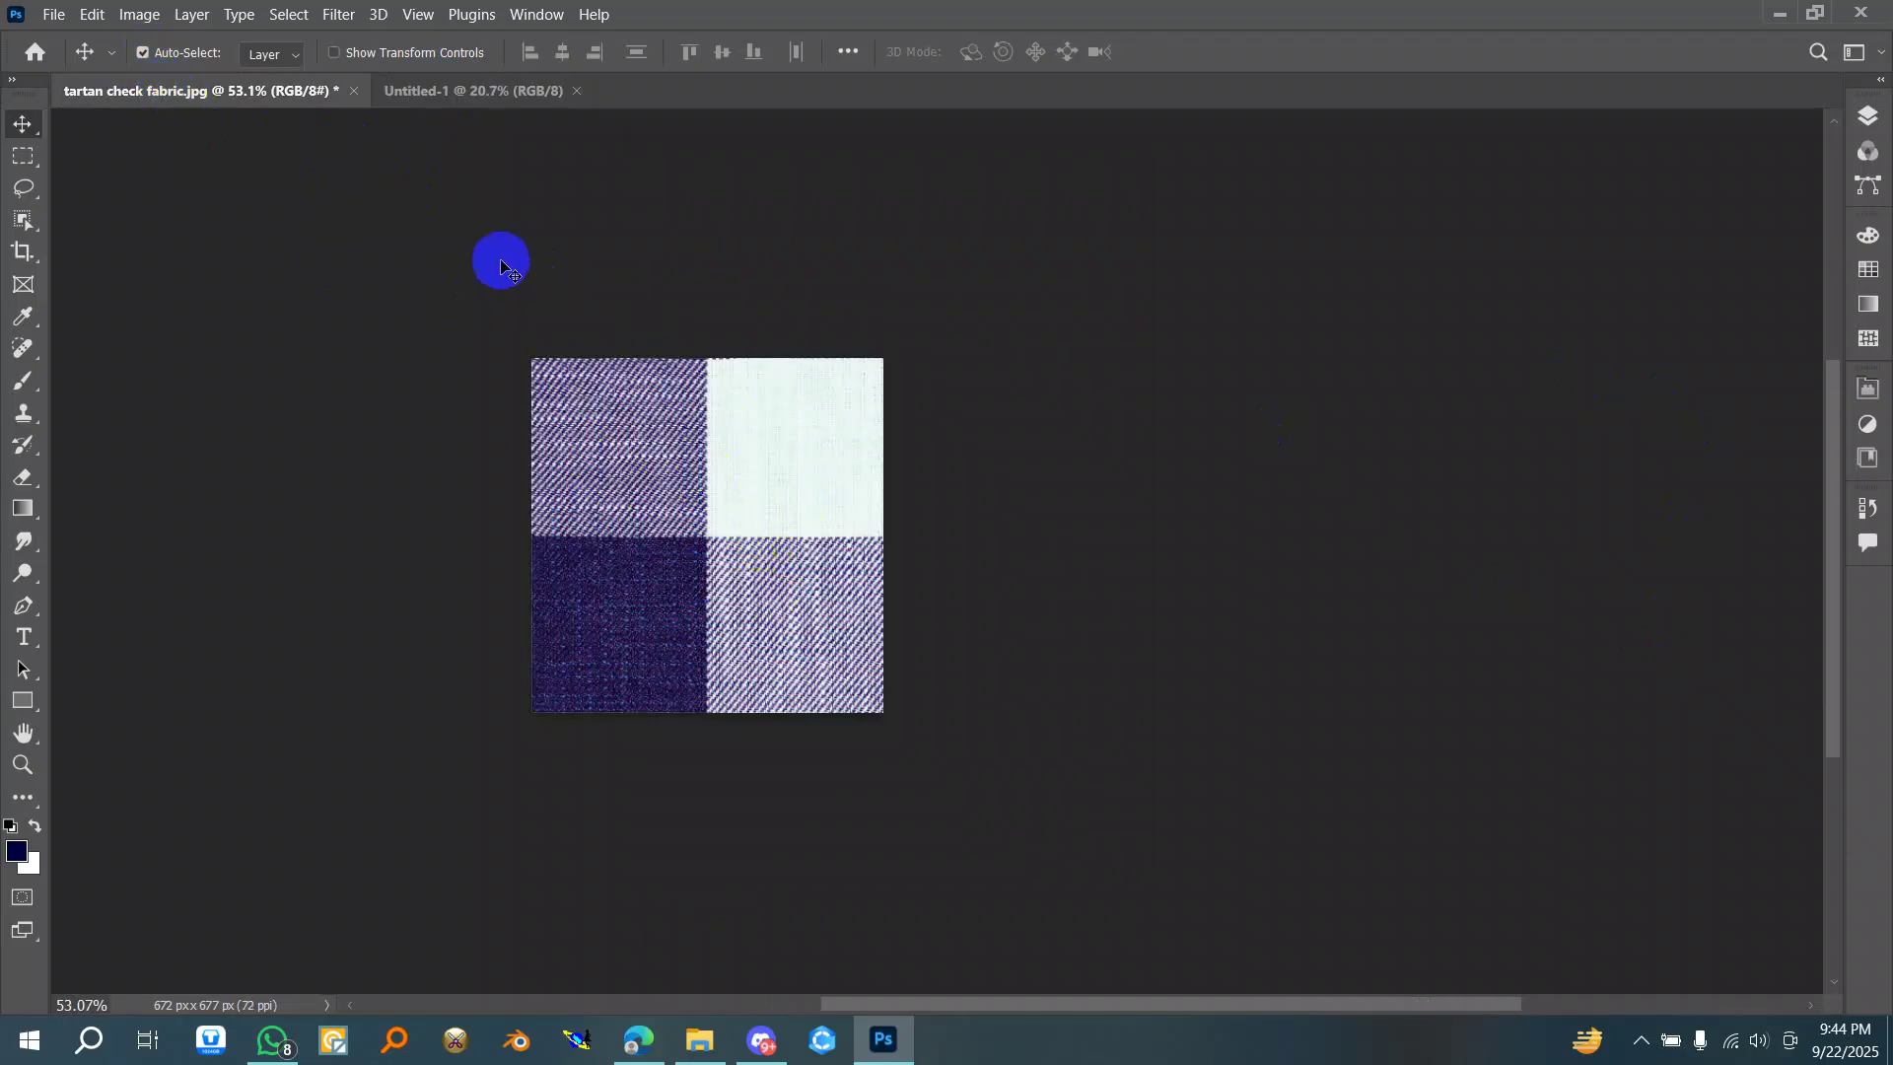
click(496, 98)
click(1866, 116)
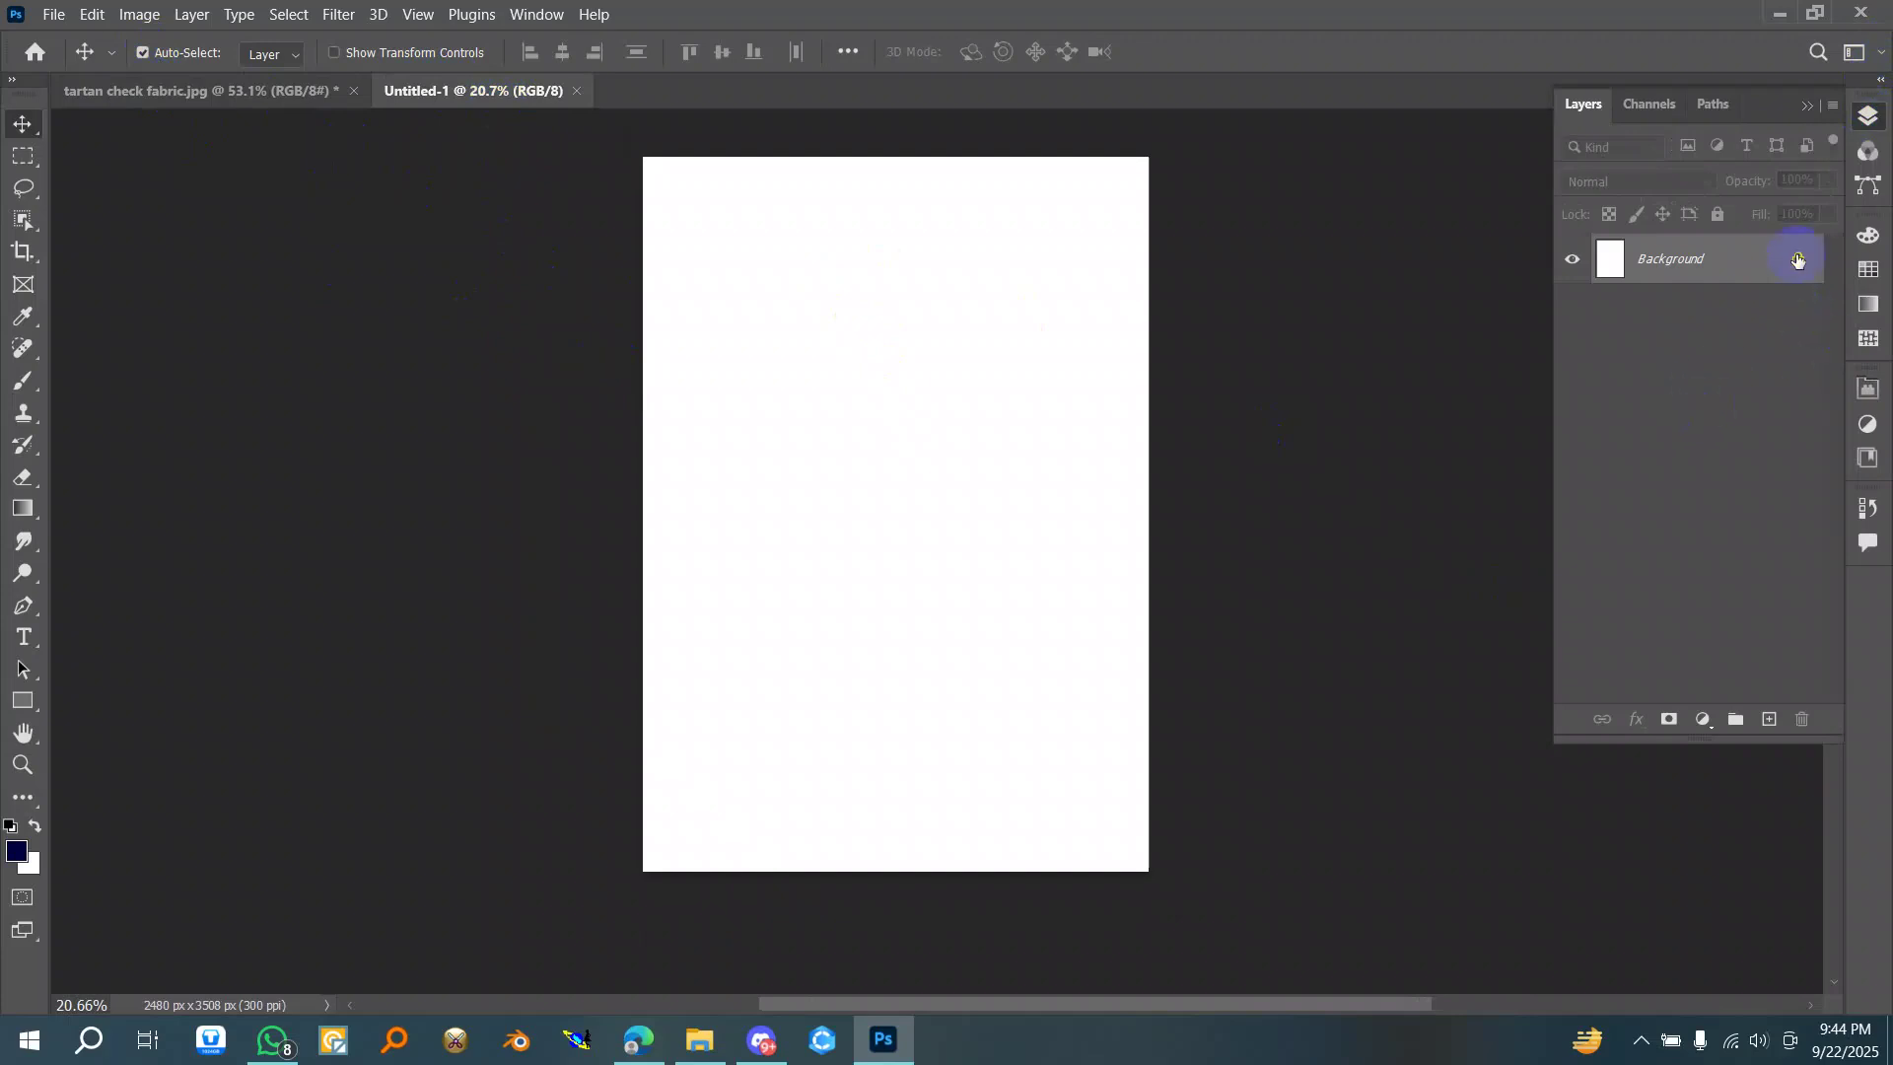
- Unlock the background layer of the blank A4 document
click(1797, 259)
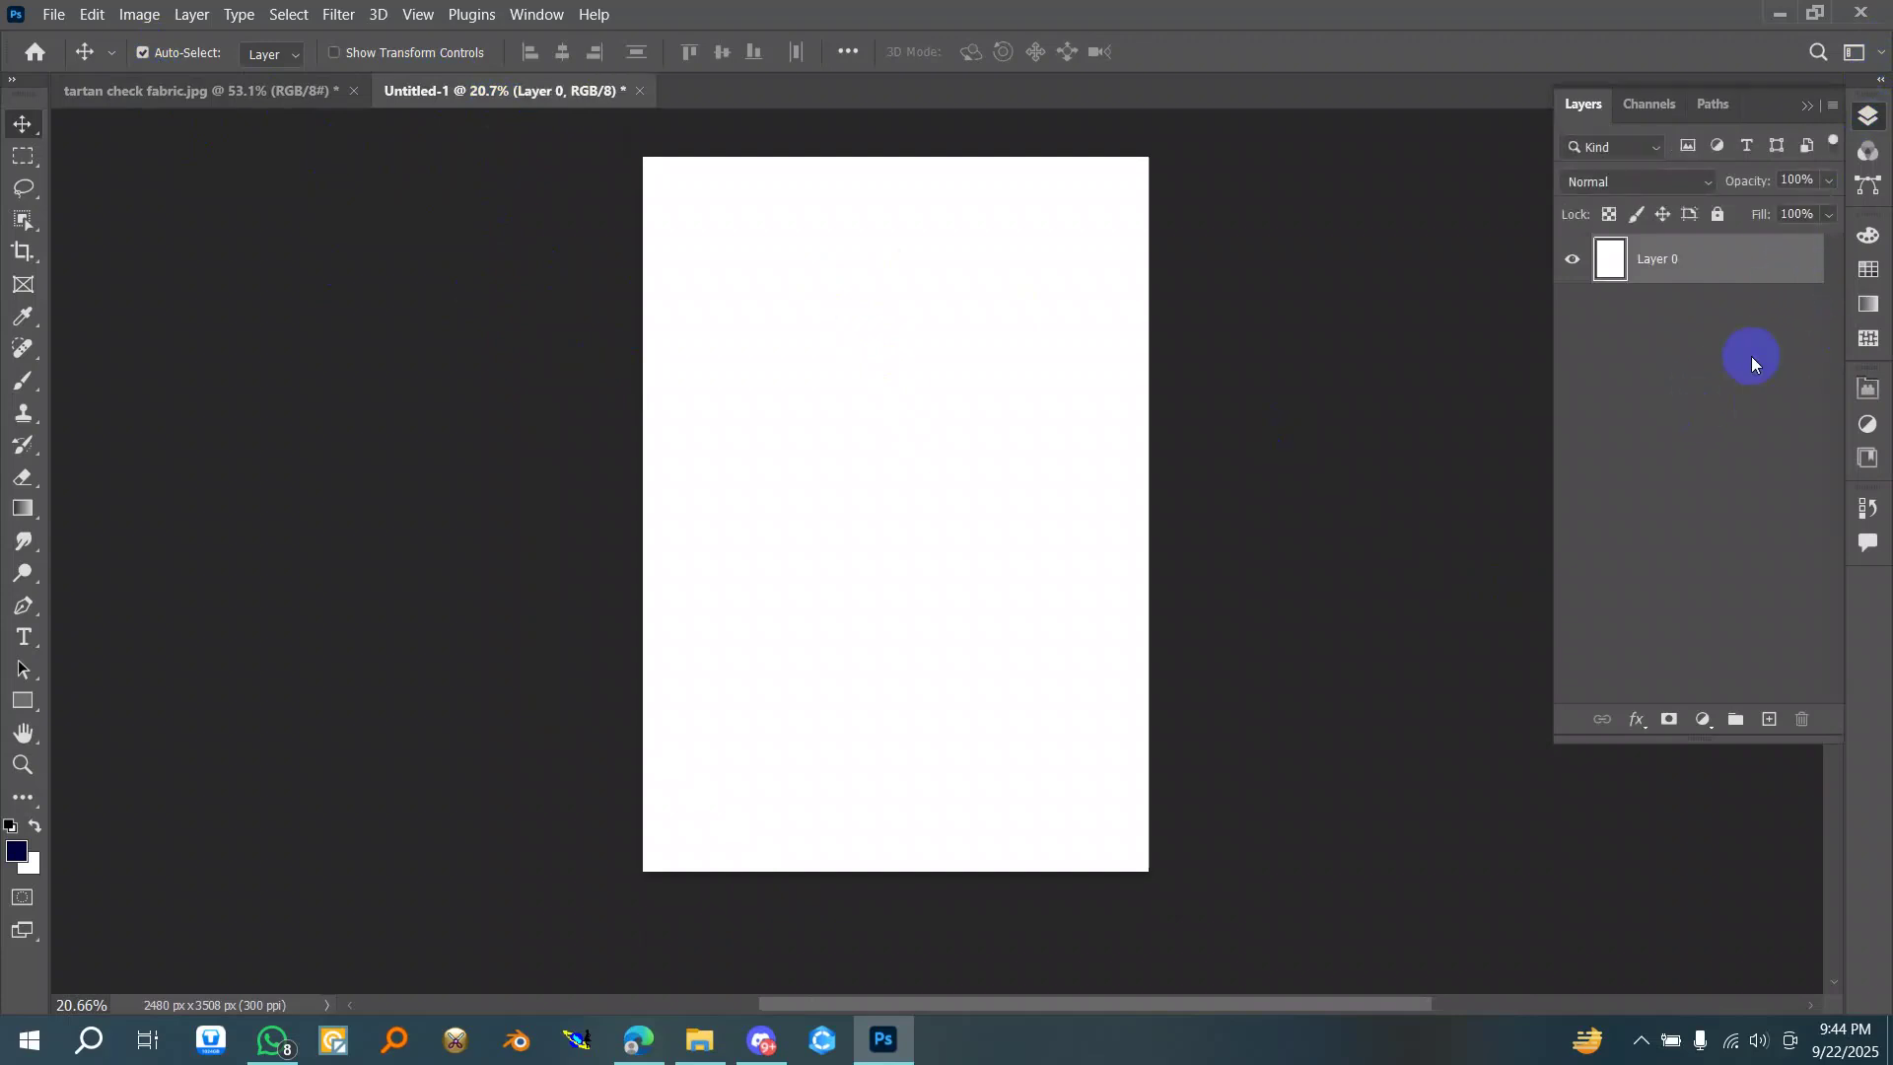
click(1703, 725)
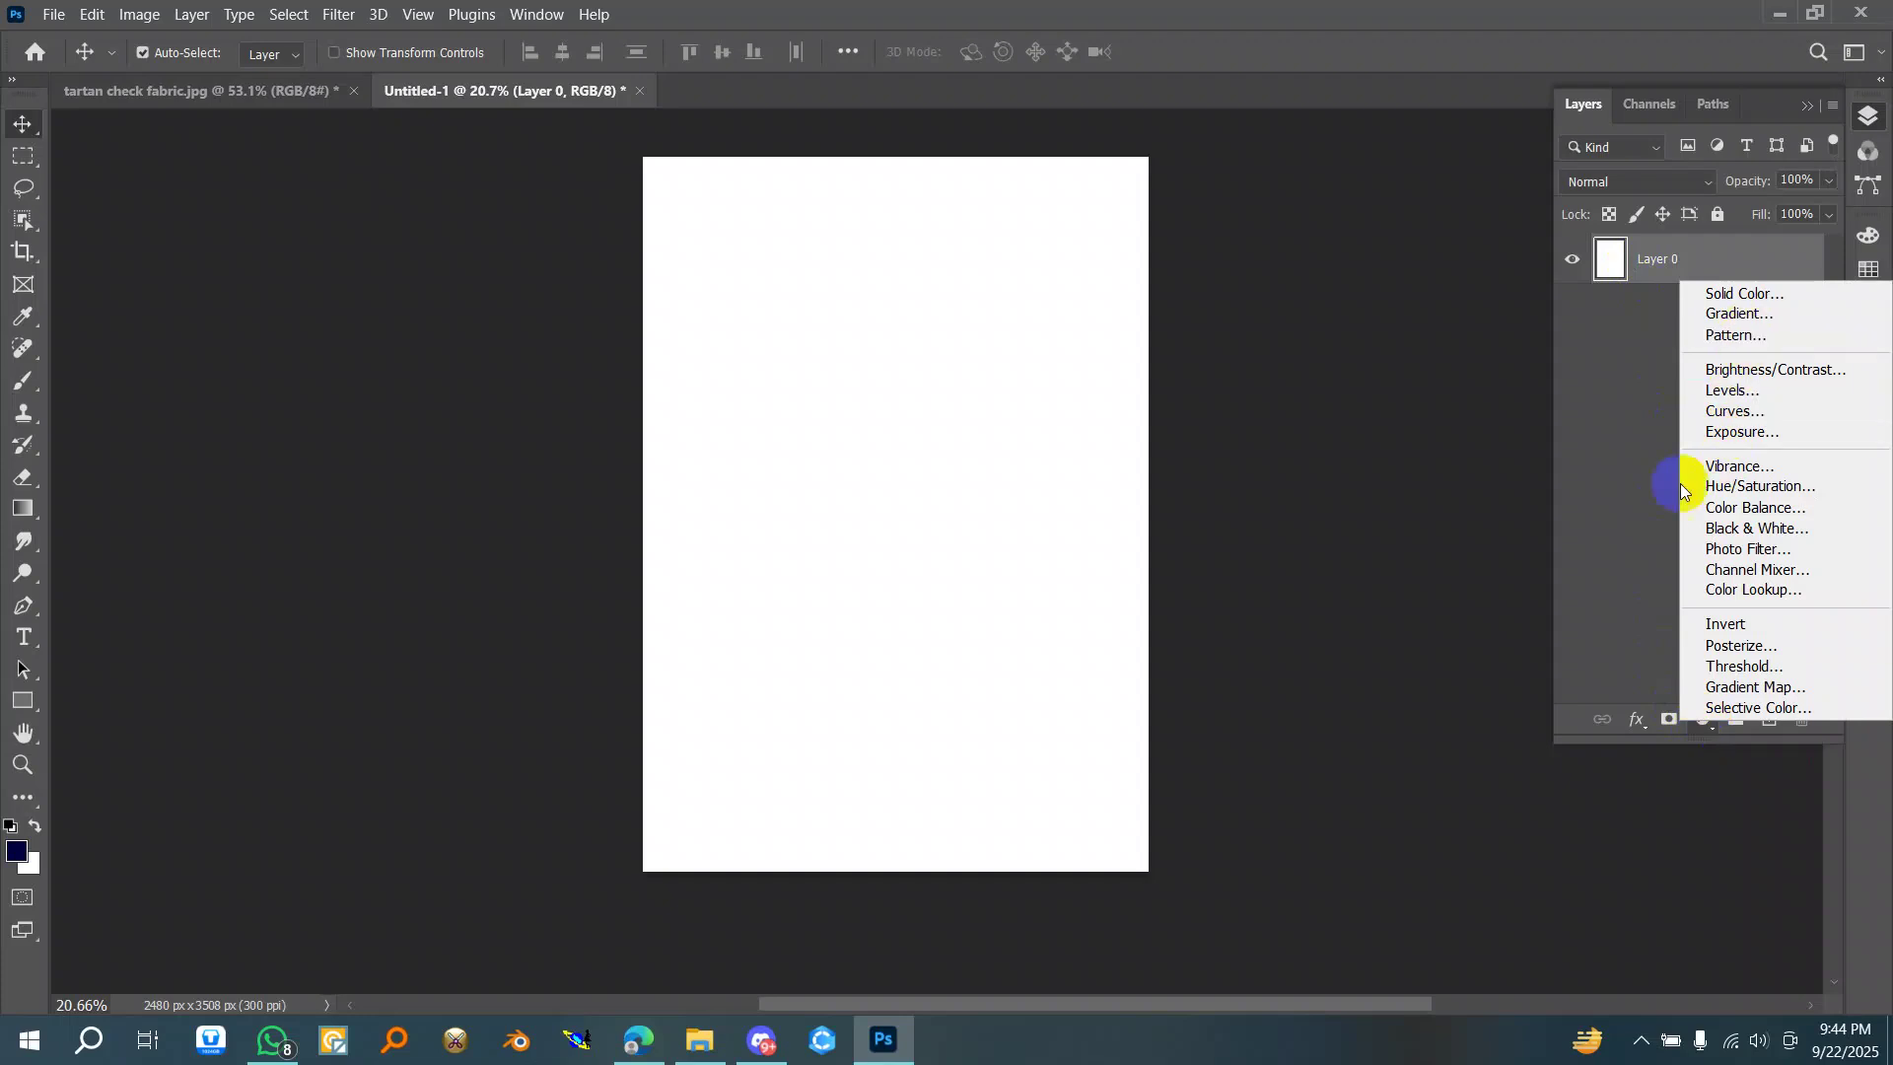
click(1607, 661)
- Try adding a pattern fill layer above the white layer, using the purple checkered fabric pattern
click(1702, 720)
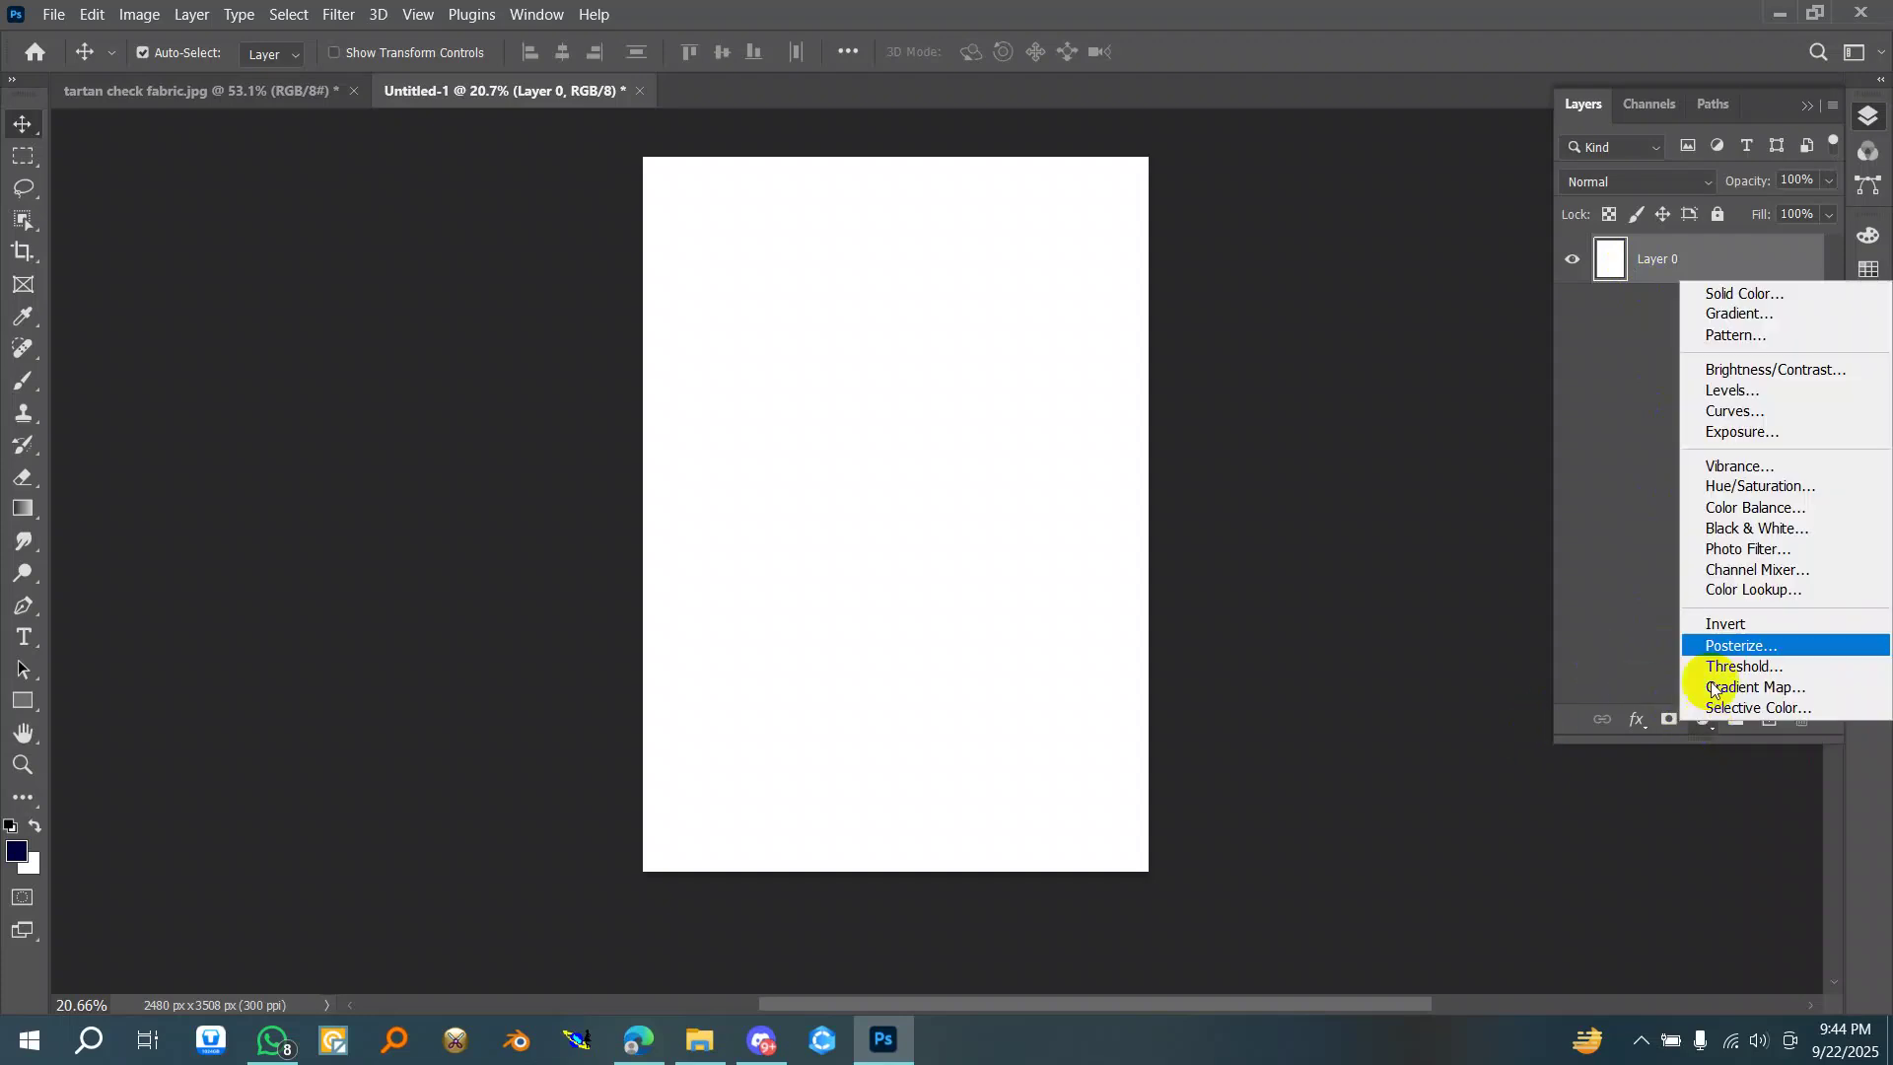
click(1738, 336)
drag(967, 252, 1560, 399)
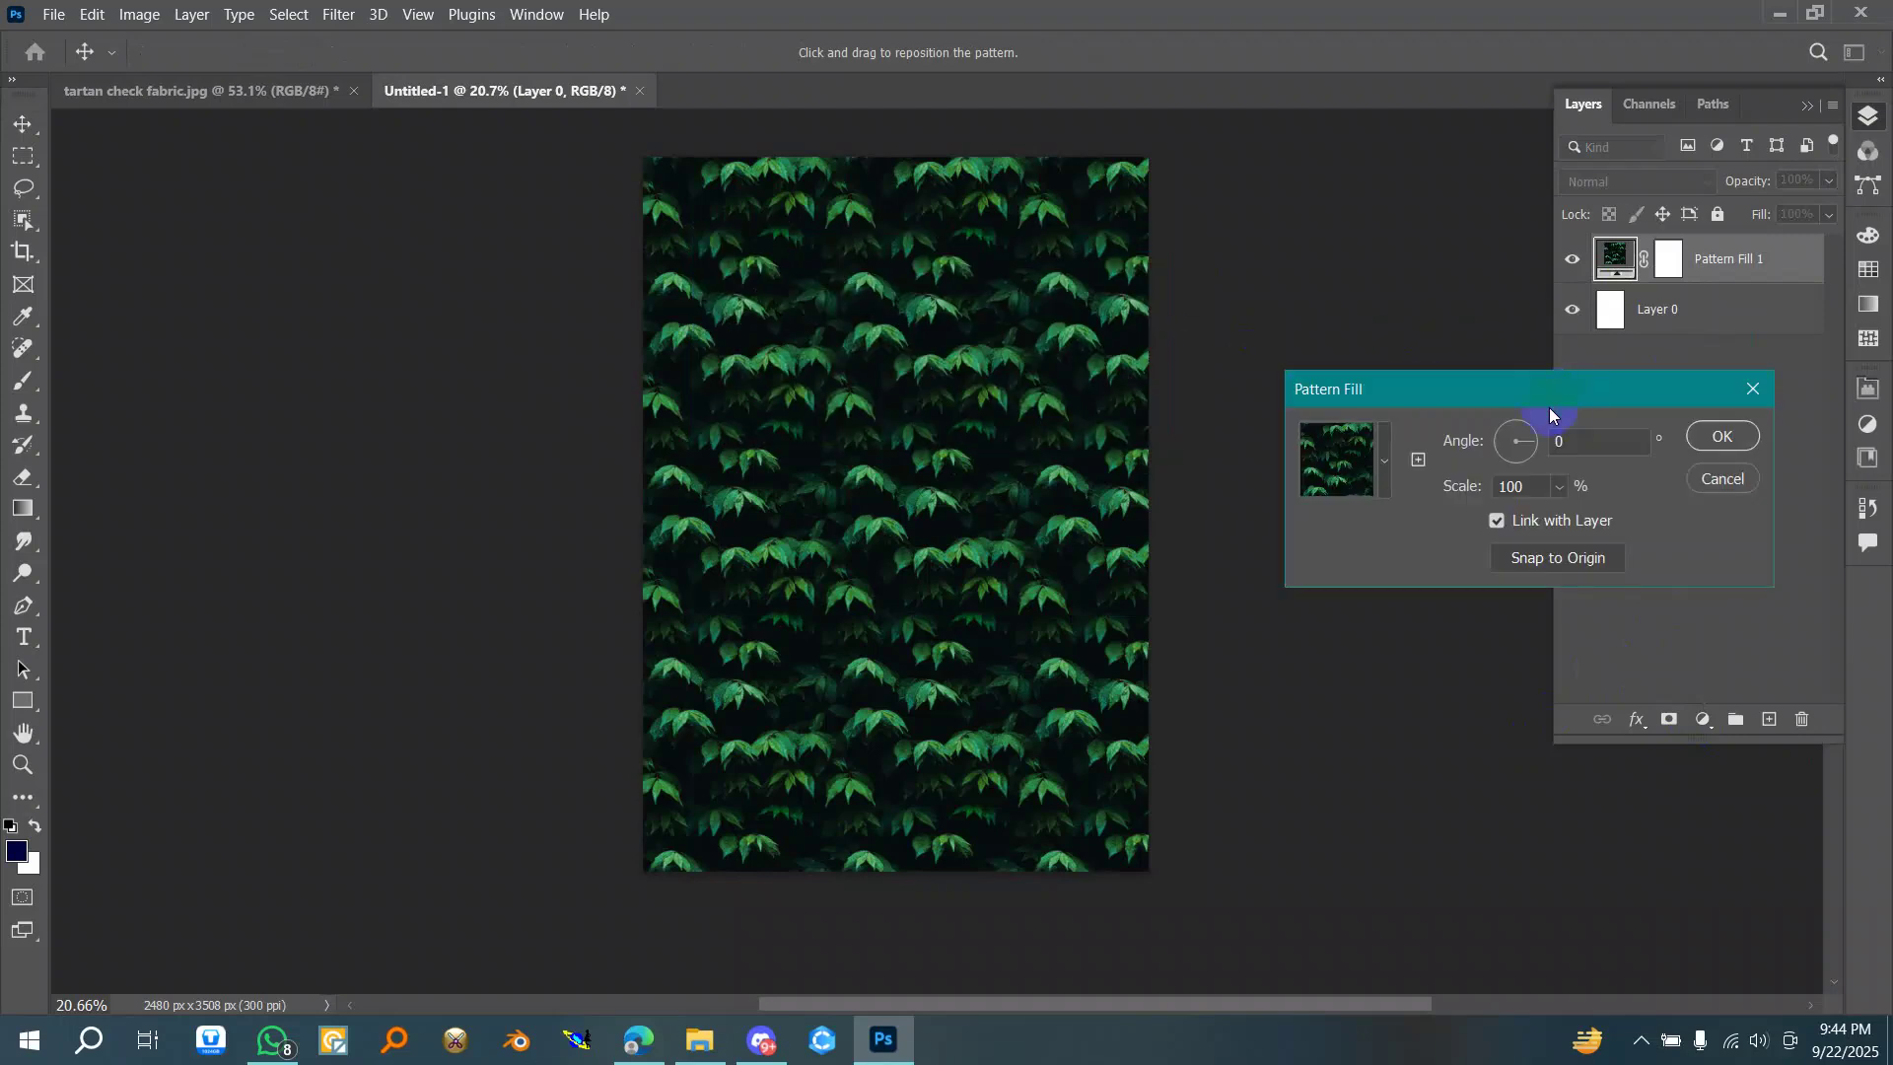
click(1382, 463)
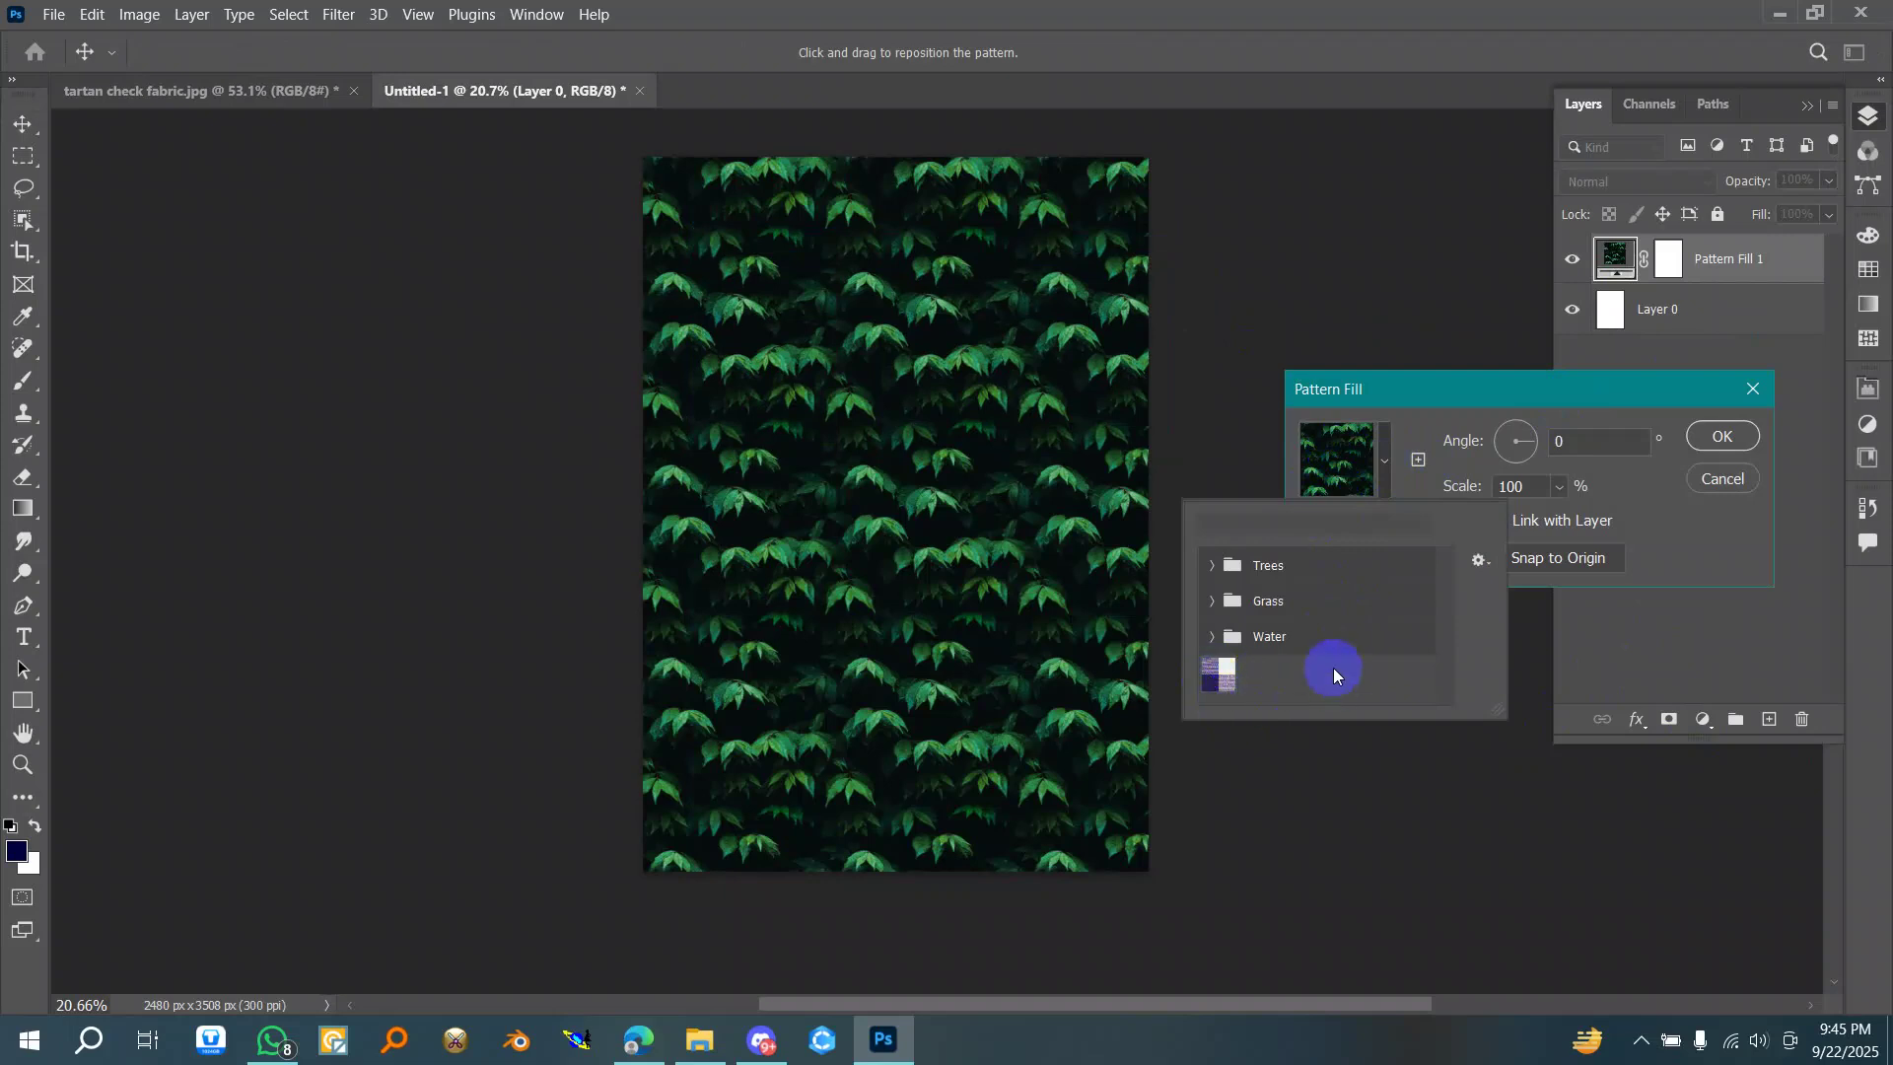
click(1214, 686)
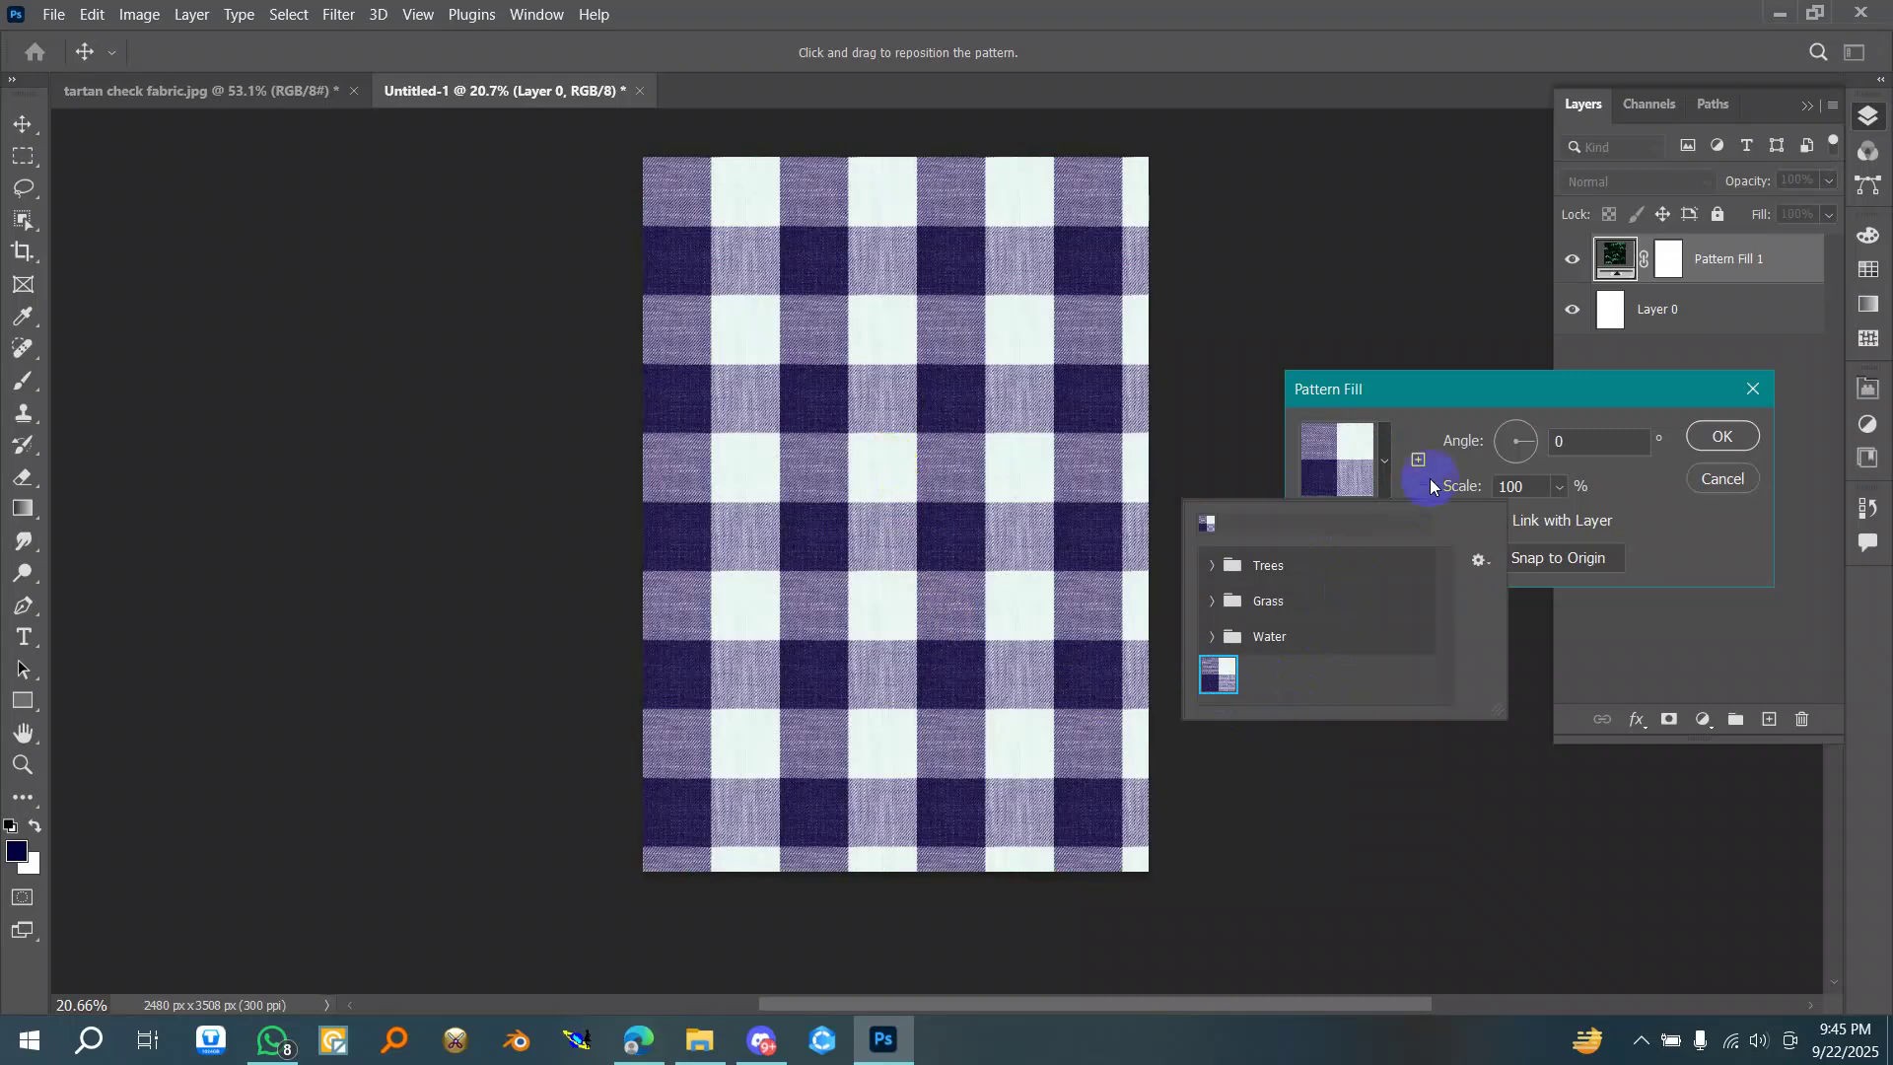
click(1637, 507)
- Inspect the weave of the pattern fill close up, and try enlarging its scale to 210%
scroll(953, 518, up, 13)
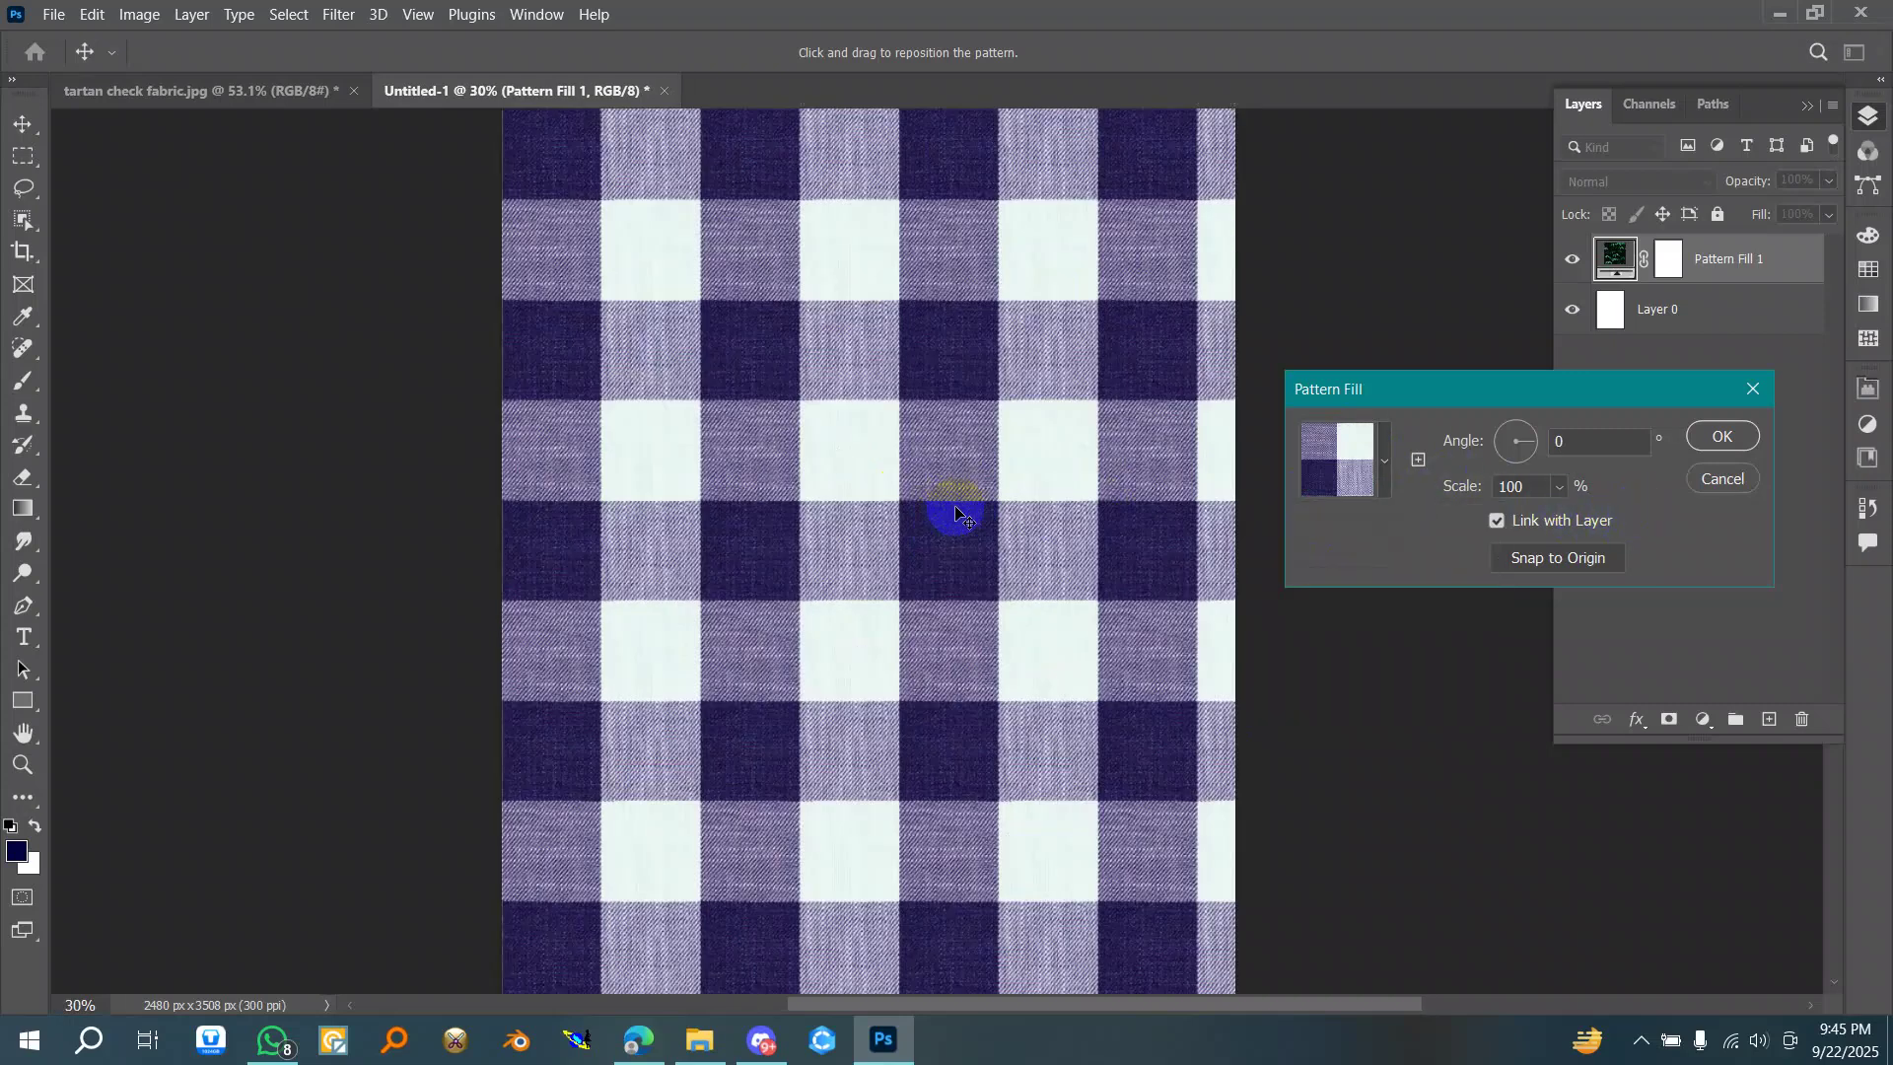
scroll(649, 568, down, 5)
scroll(718, 540, up, 3)
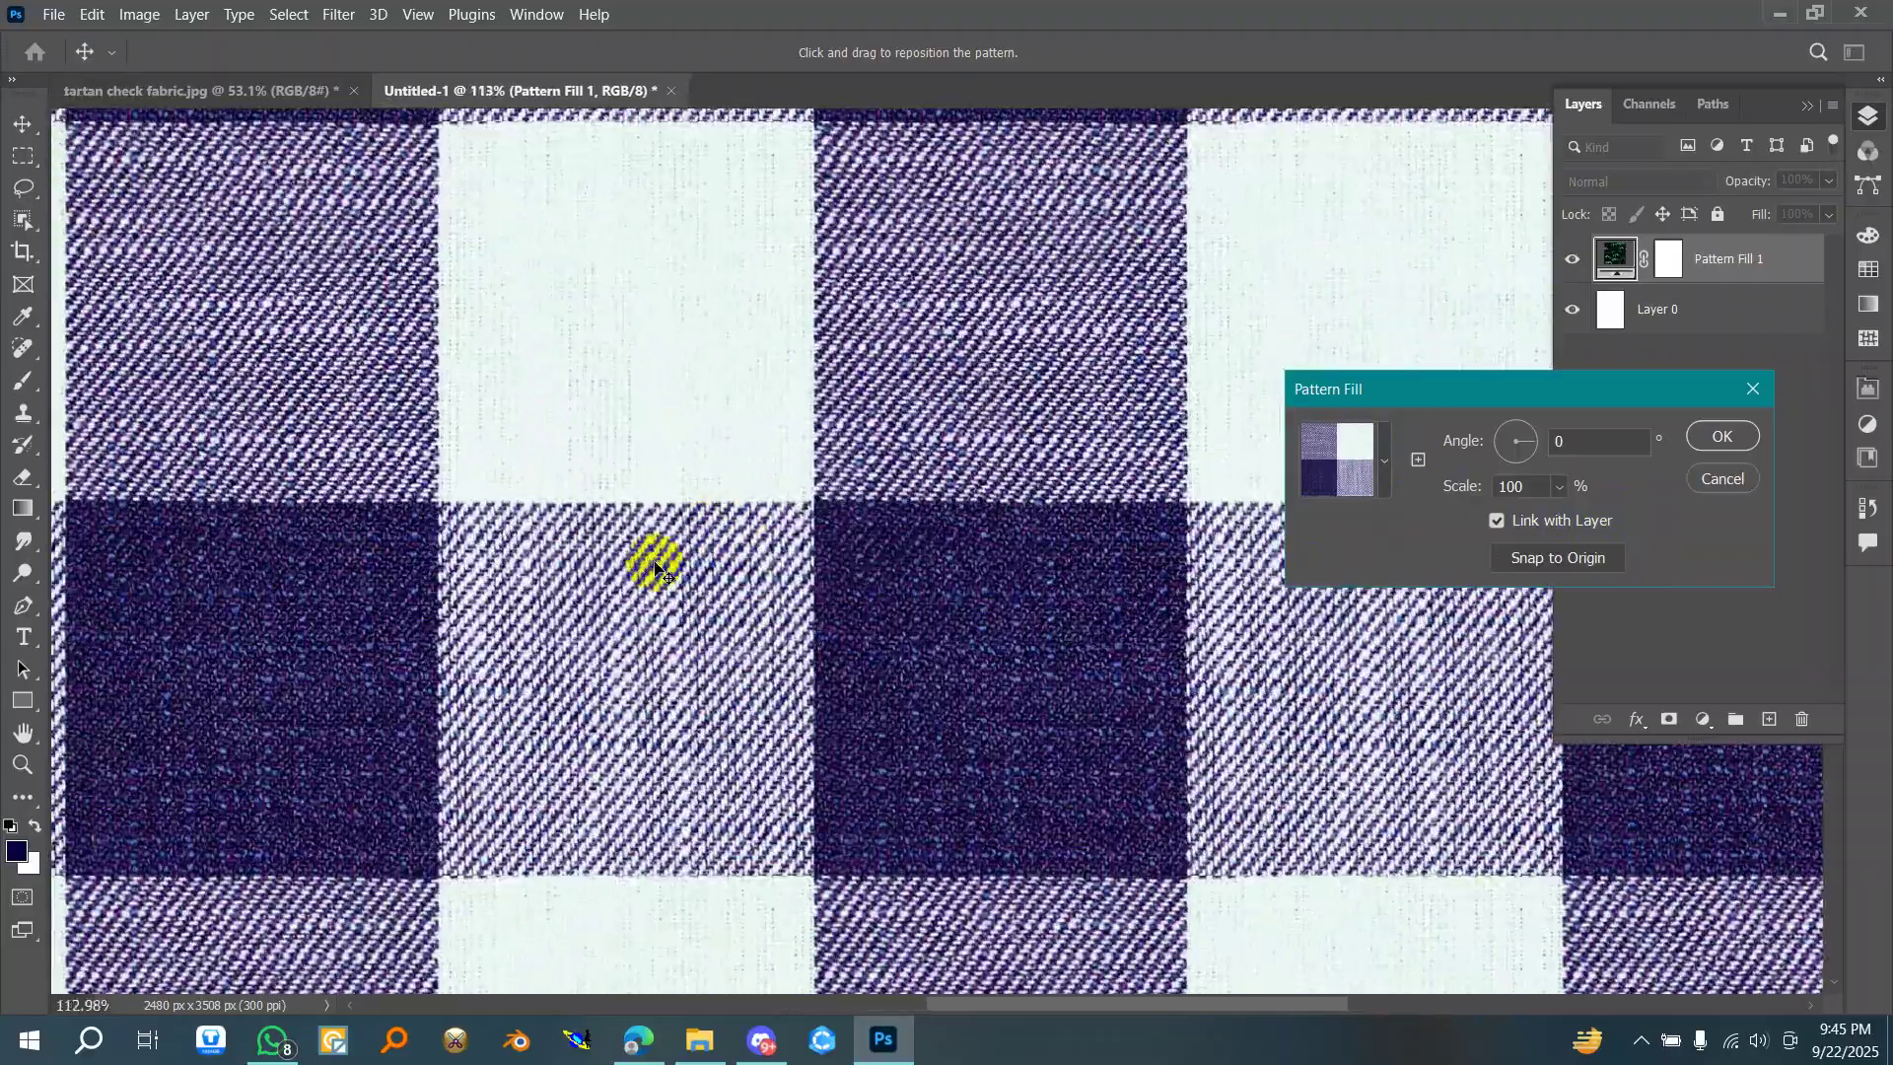
scroll(655, 562, down, 7)
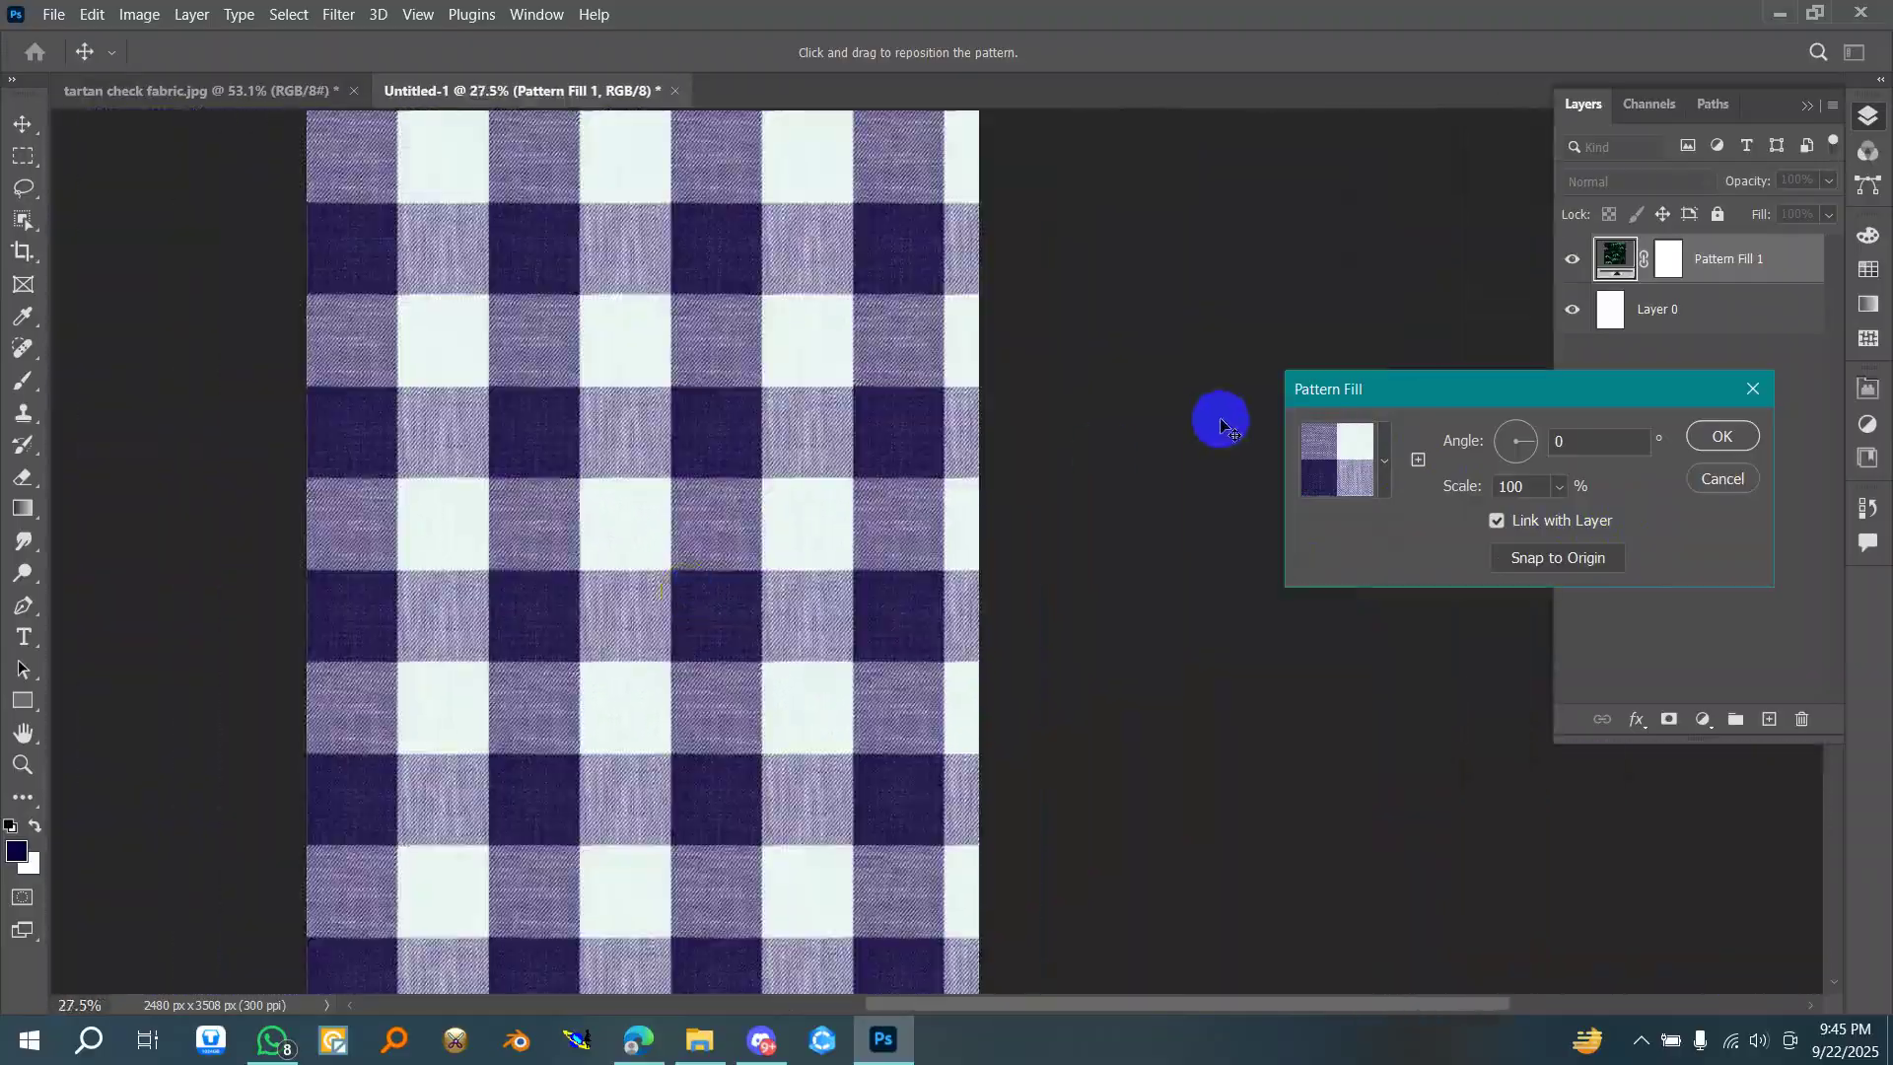
click(1558, 487)
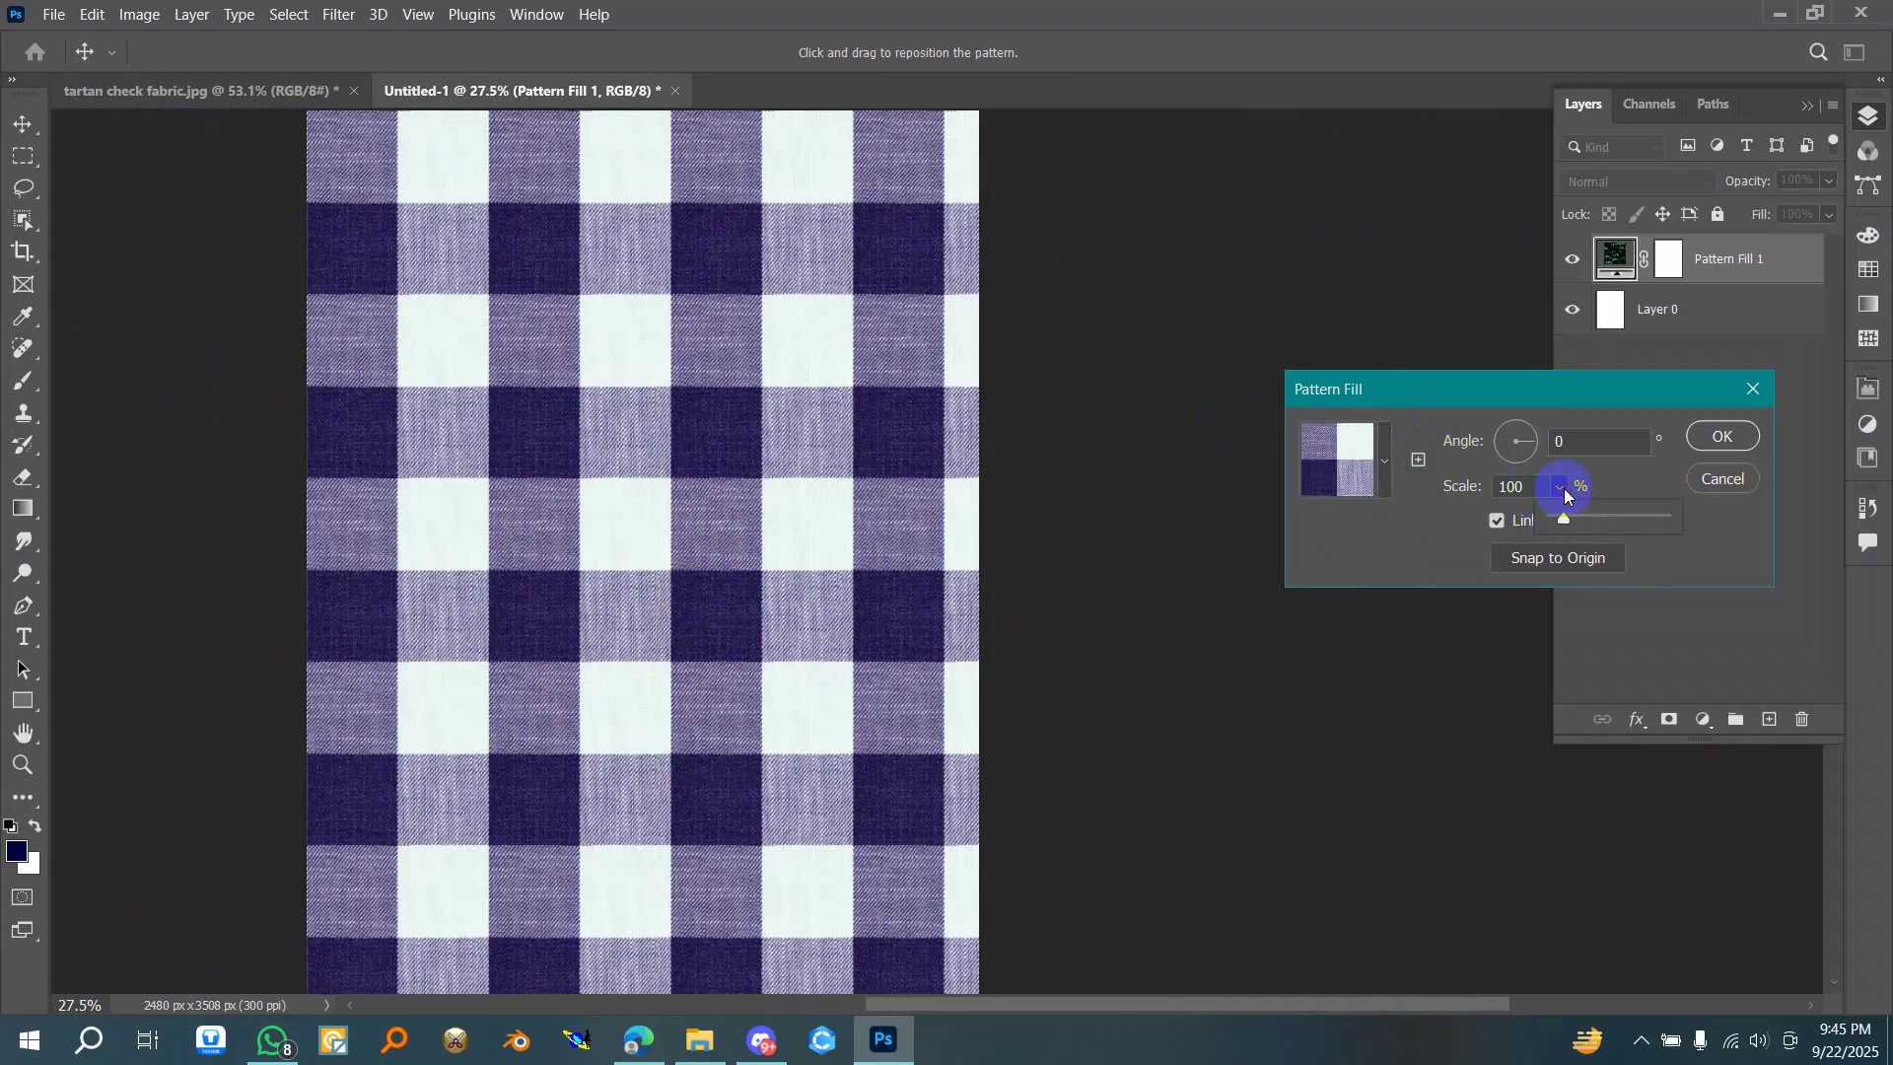
mouse_move(1562, 528)
mouse_down()
mouse_move(1597, 520)
mouse_move(1576, 525)
mouse_up()
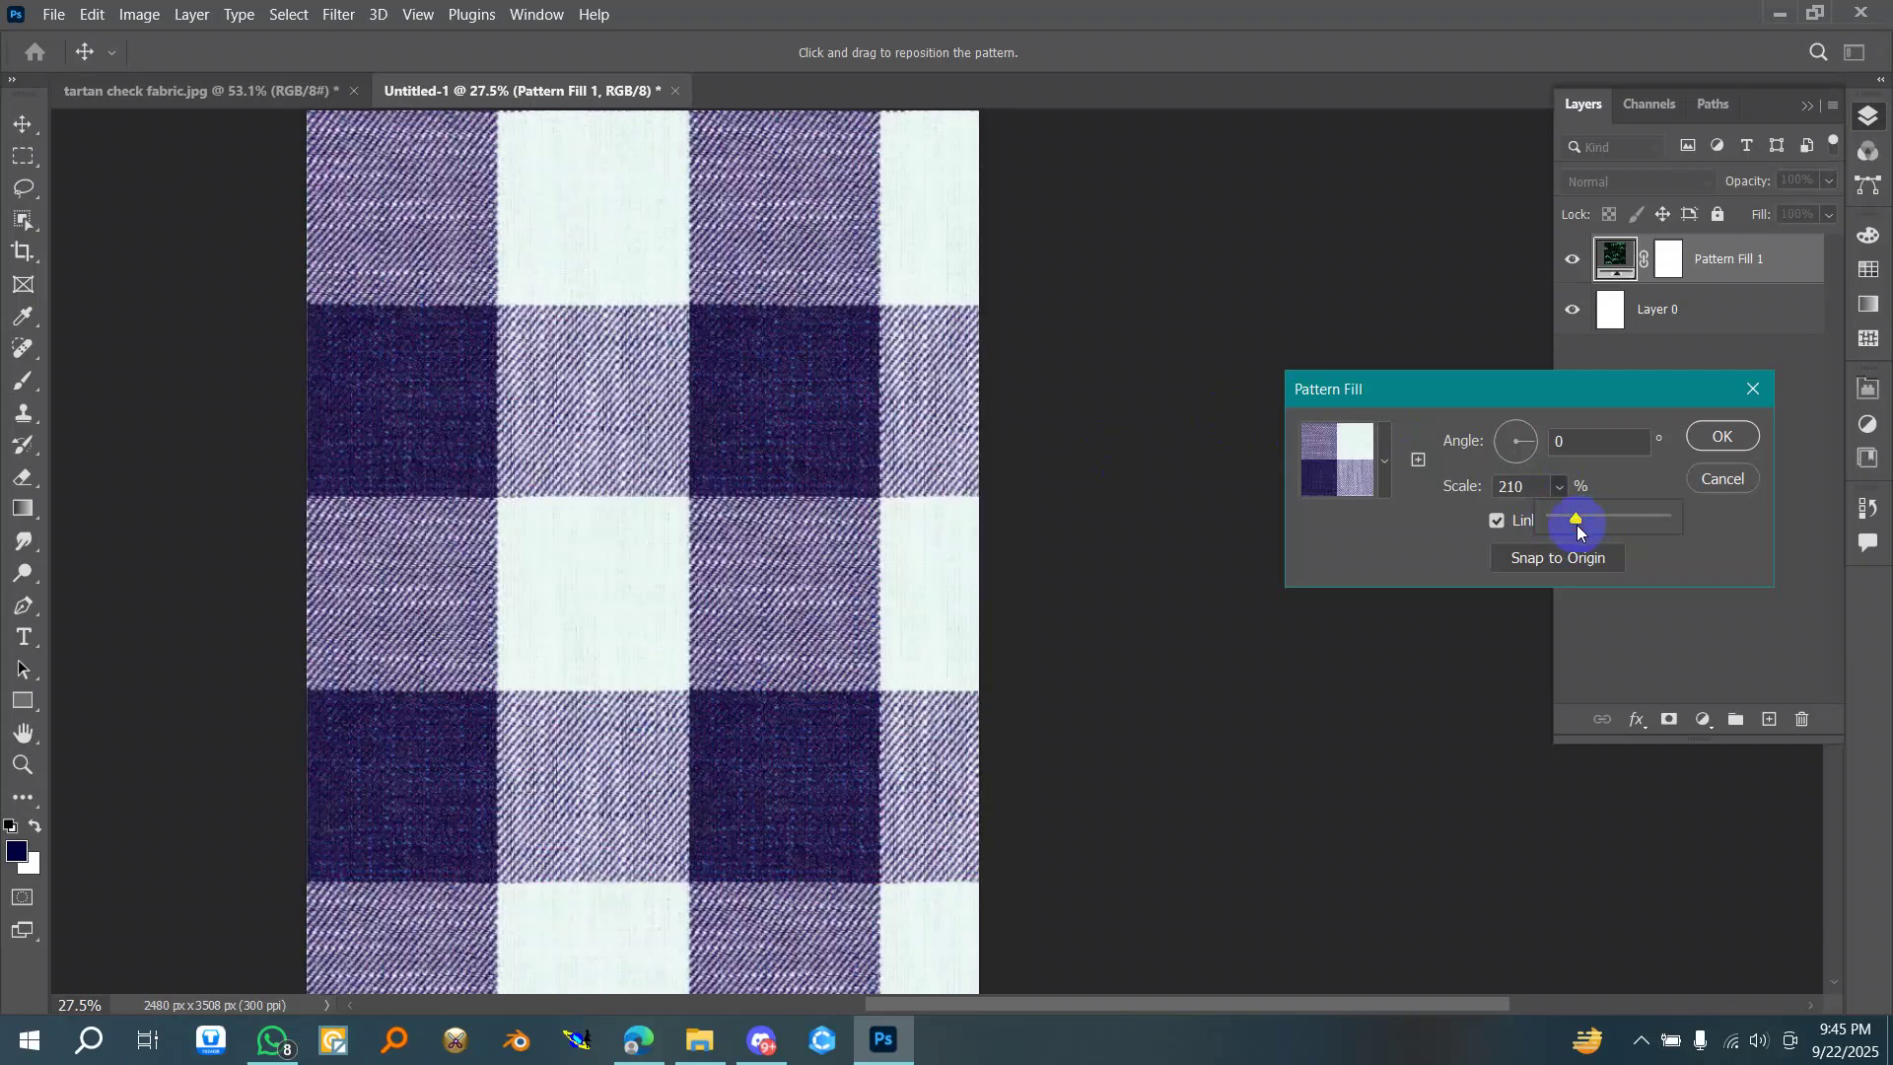
- Try shifting the enlarged checks across the page, and cancel the pattern fill
drag(765, 634, 687, 422)
scroll(776, 427, down, 5)
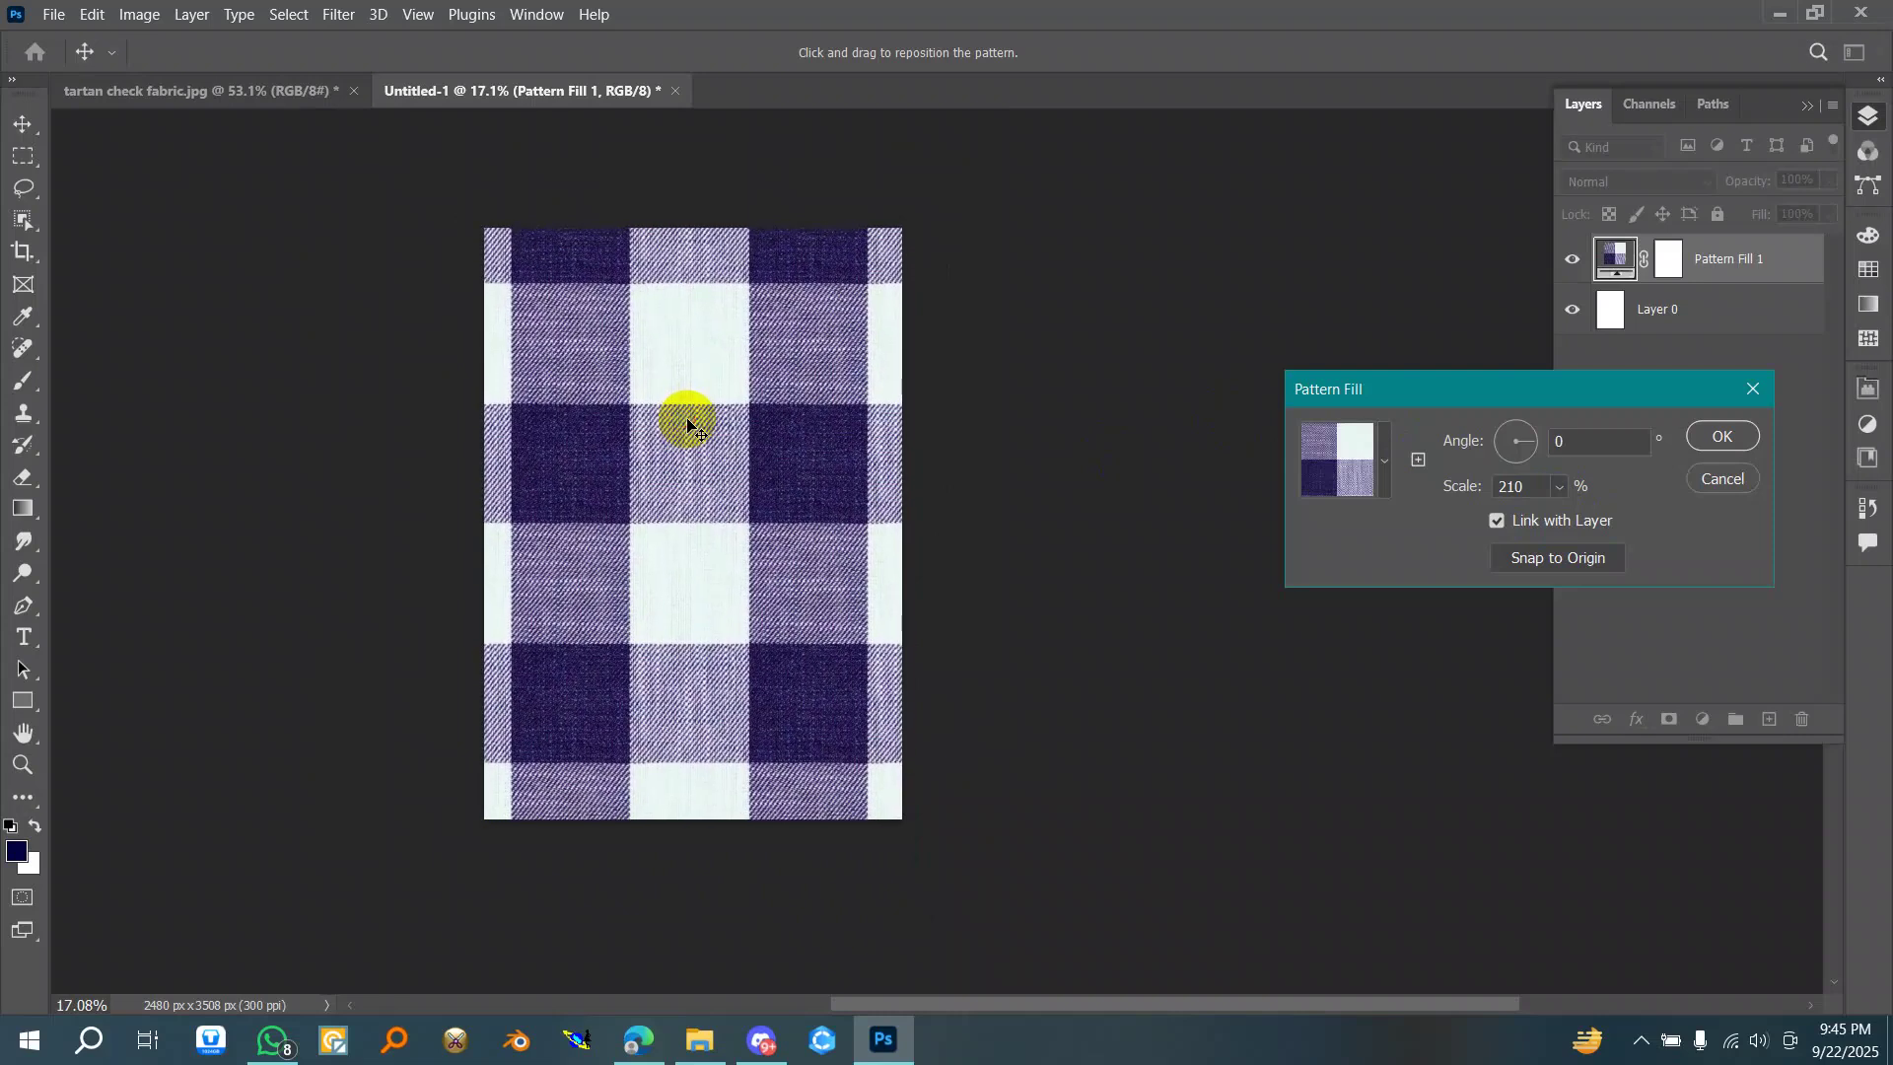
drag(687, 422, 689, 434)
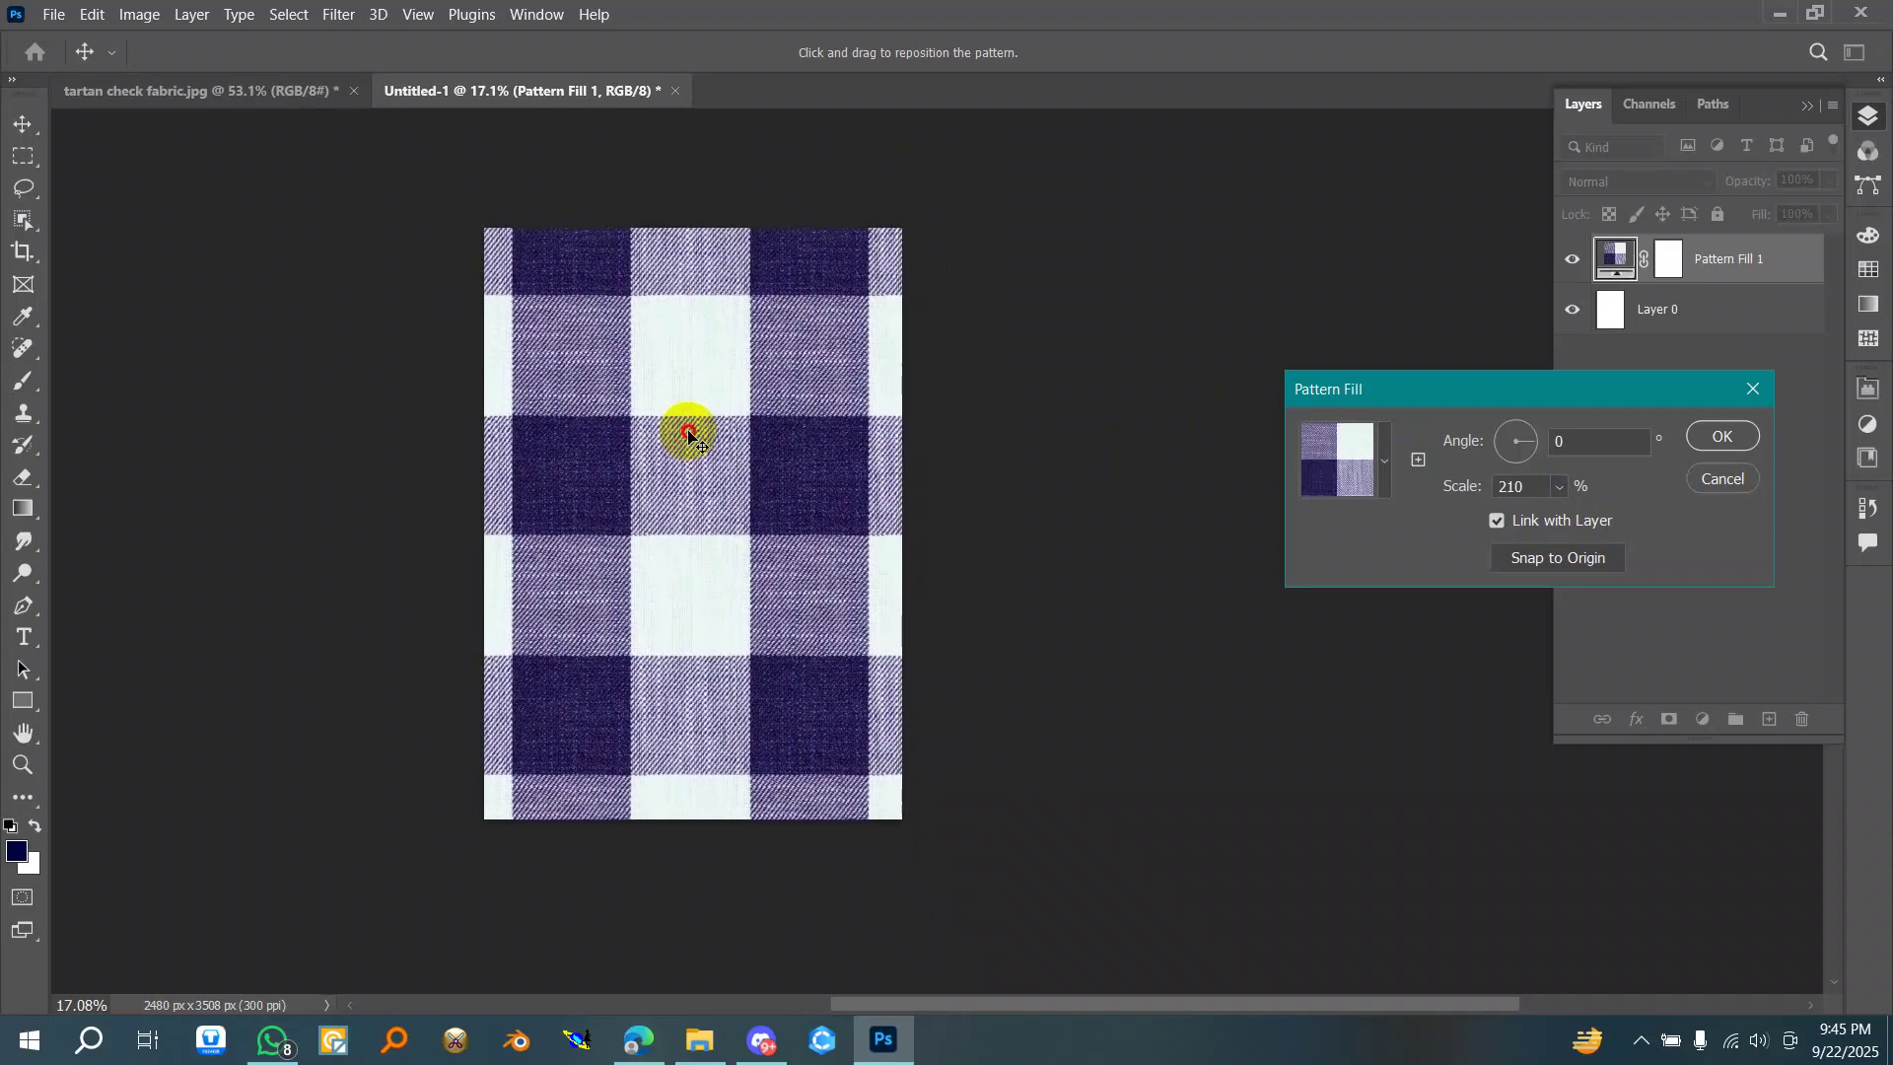
click(1734, 480)
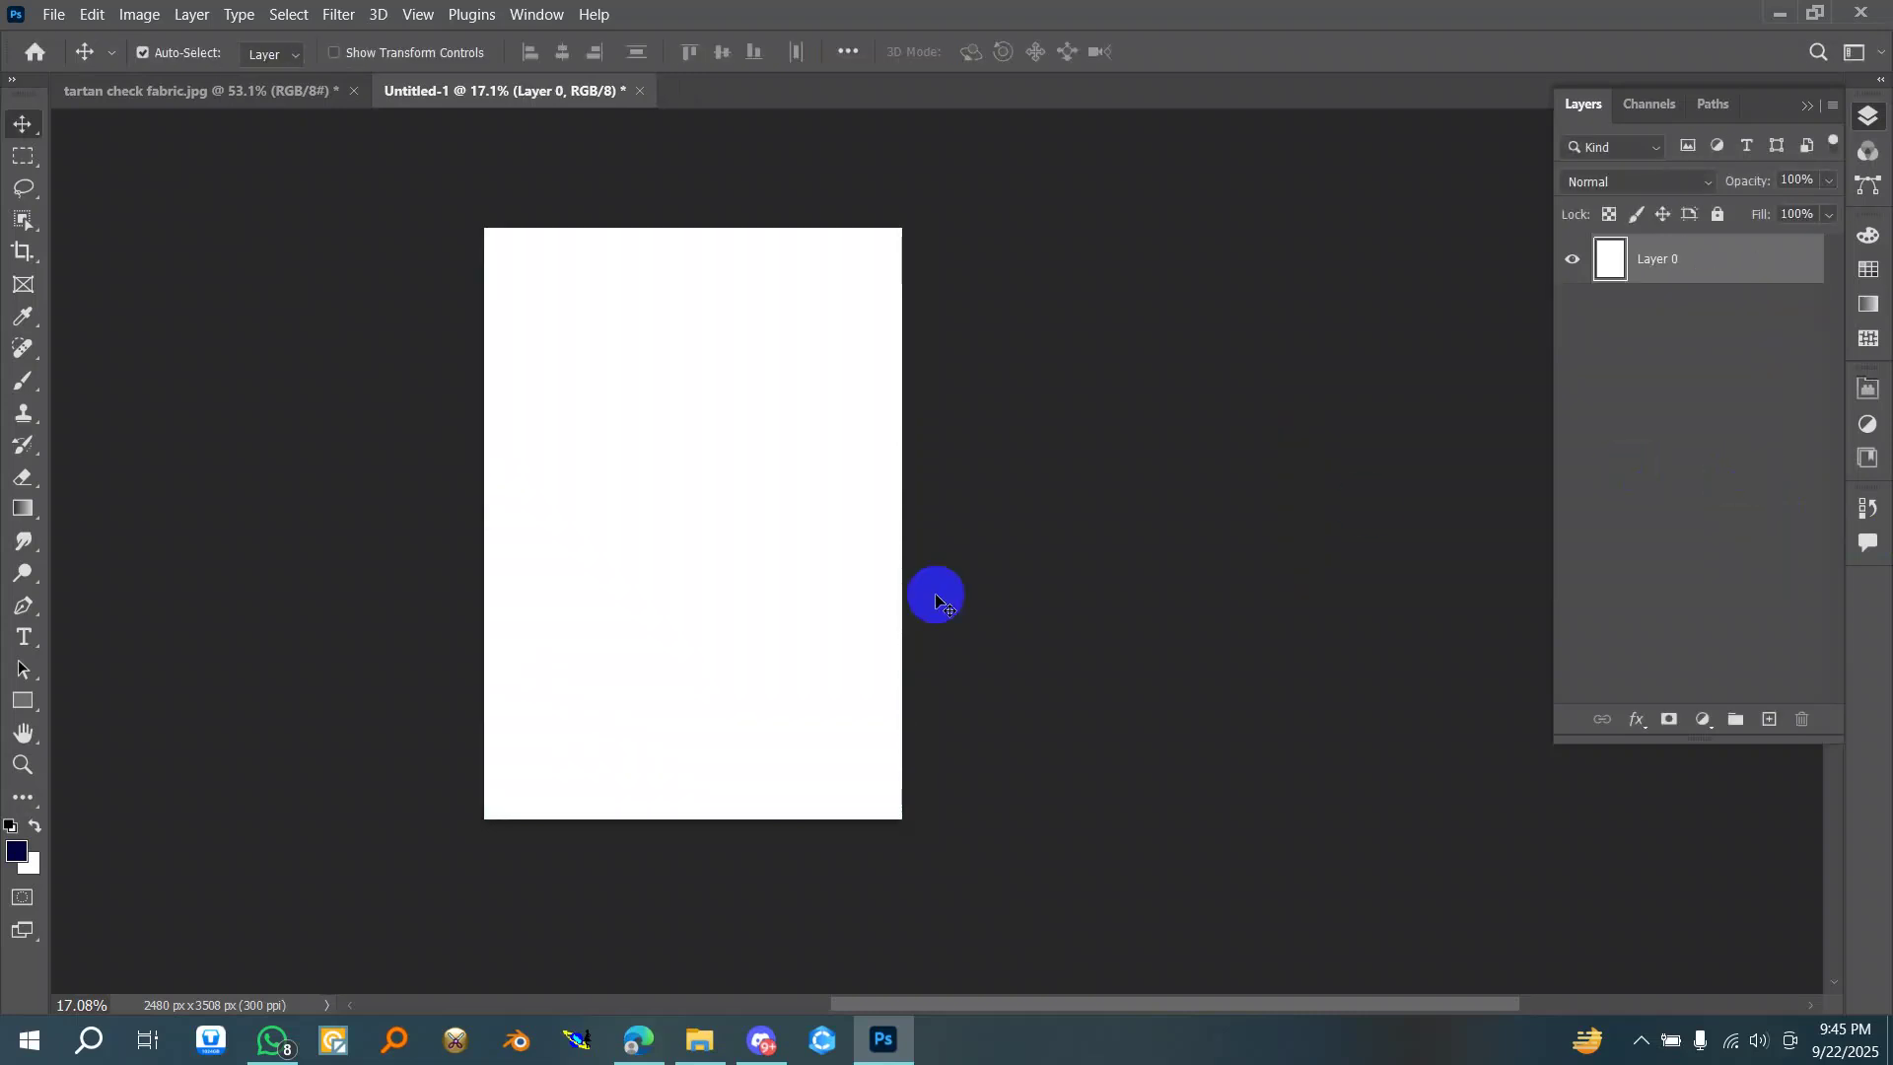
- Extend the canvas horizontally with the Crop tool to about 3229 x 3508 px
key(c)
drag(902, 524, 966, 525)
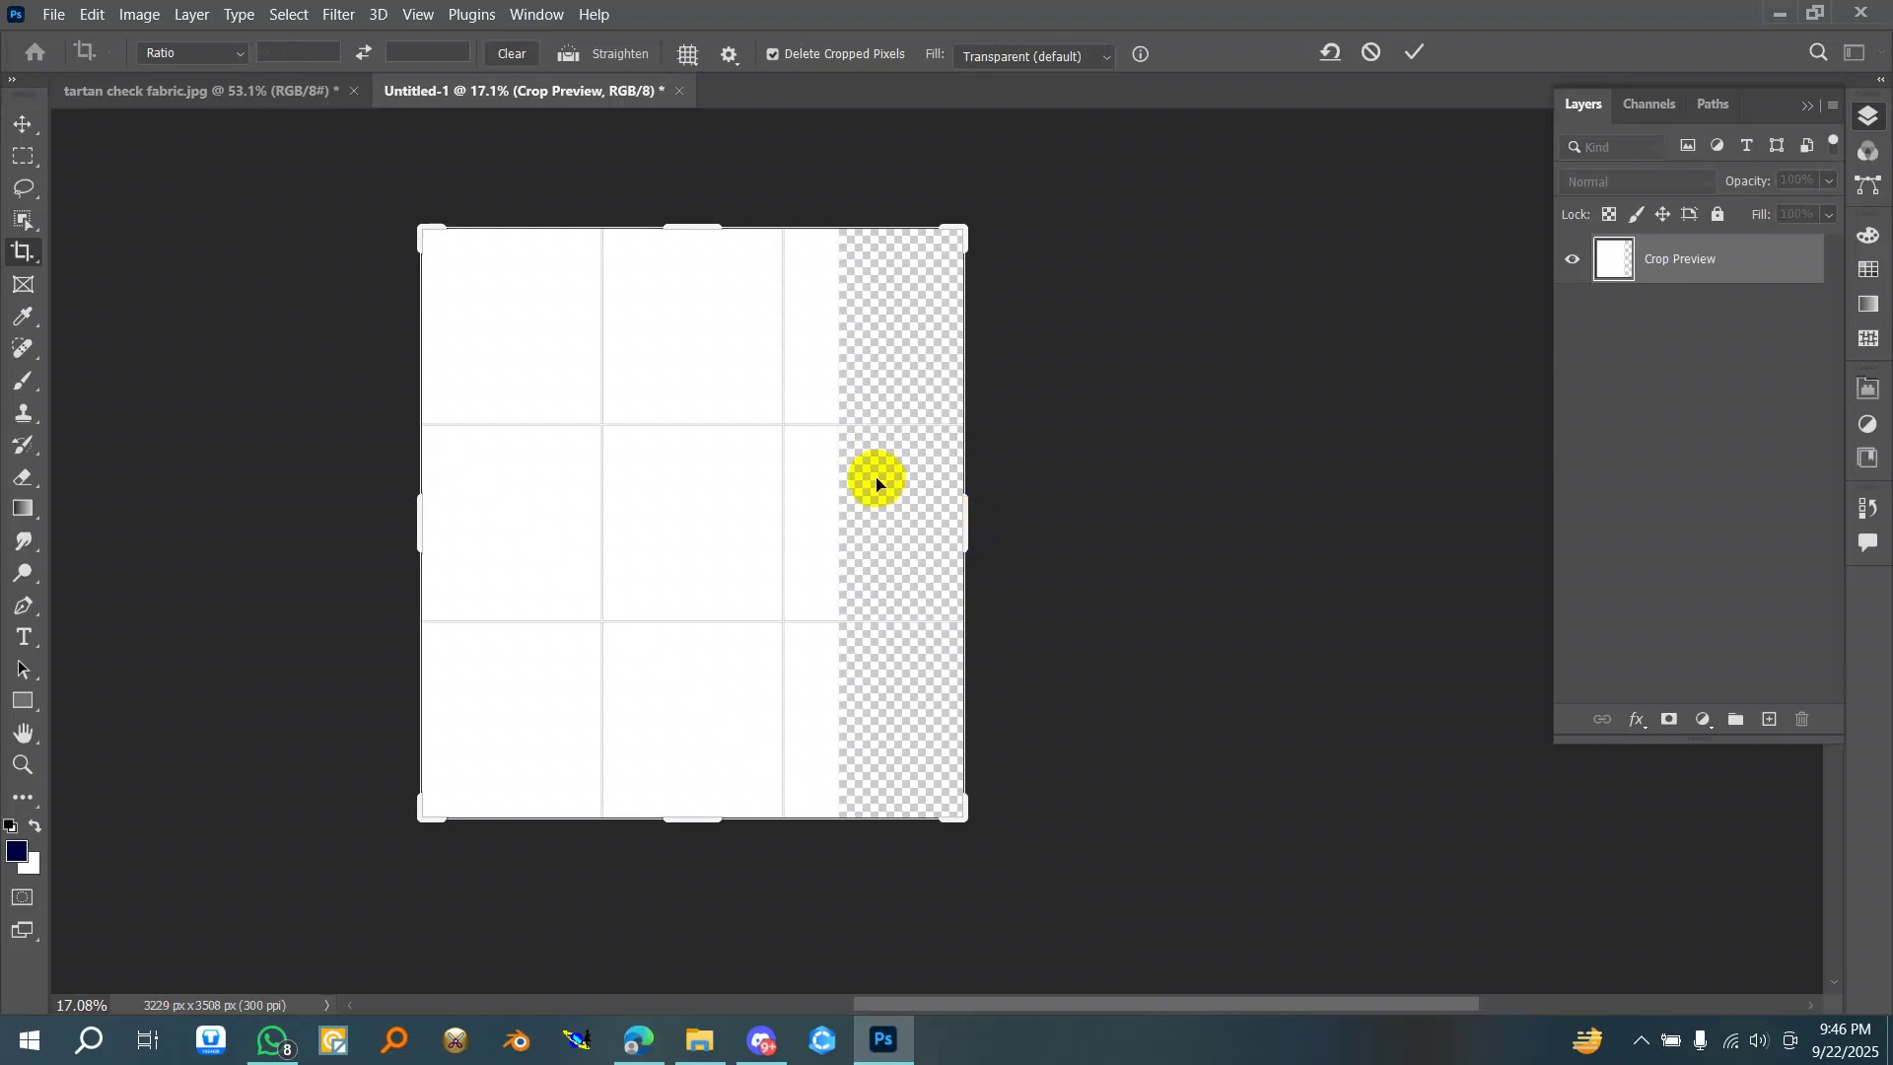
double_click(875, 478)
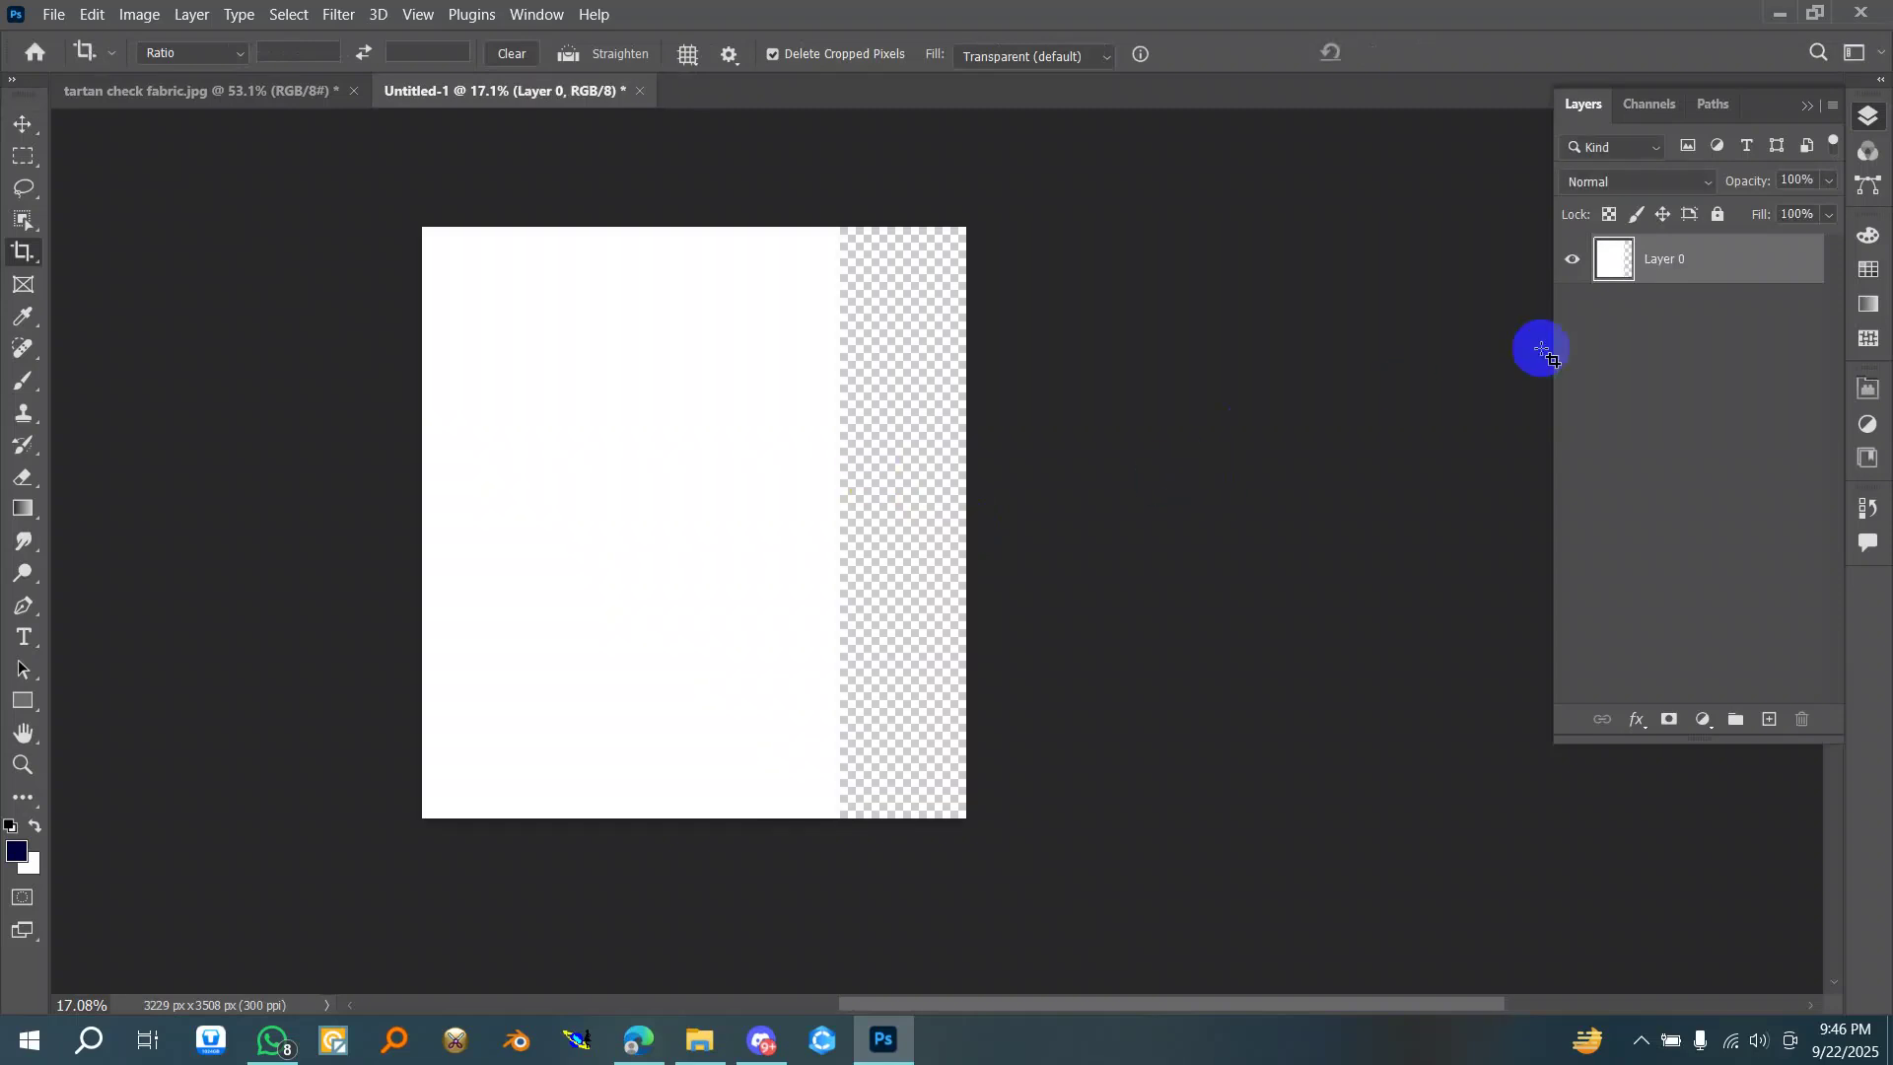
- Fill the transparent strip of the widened canvas with white using the Paint Bucket tool
click(24, 414)
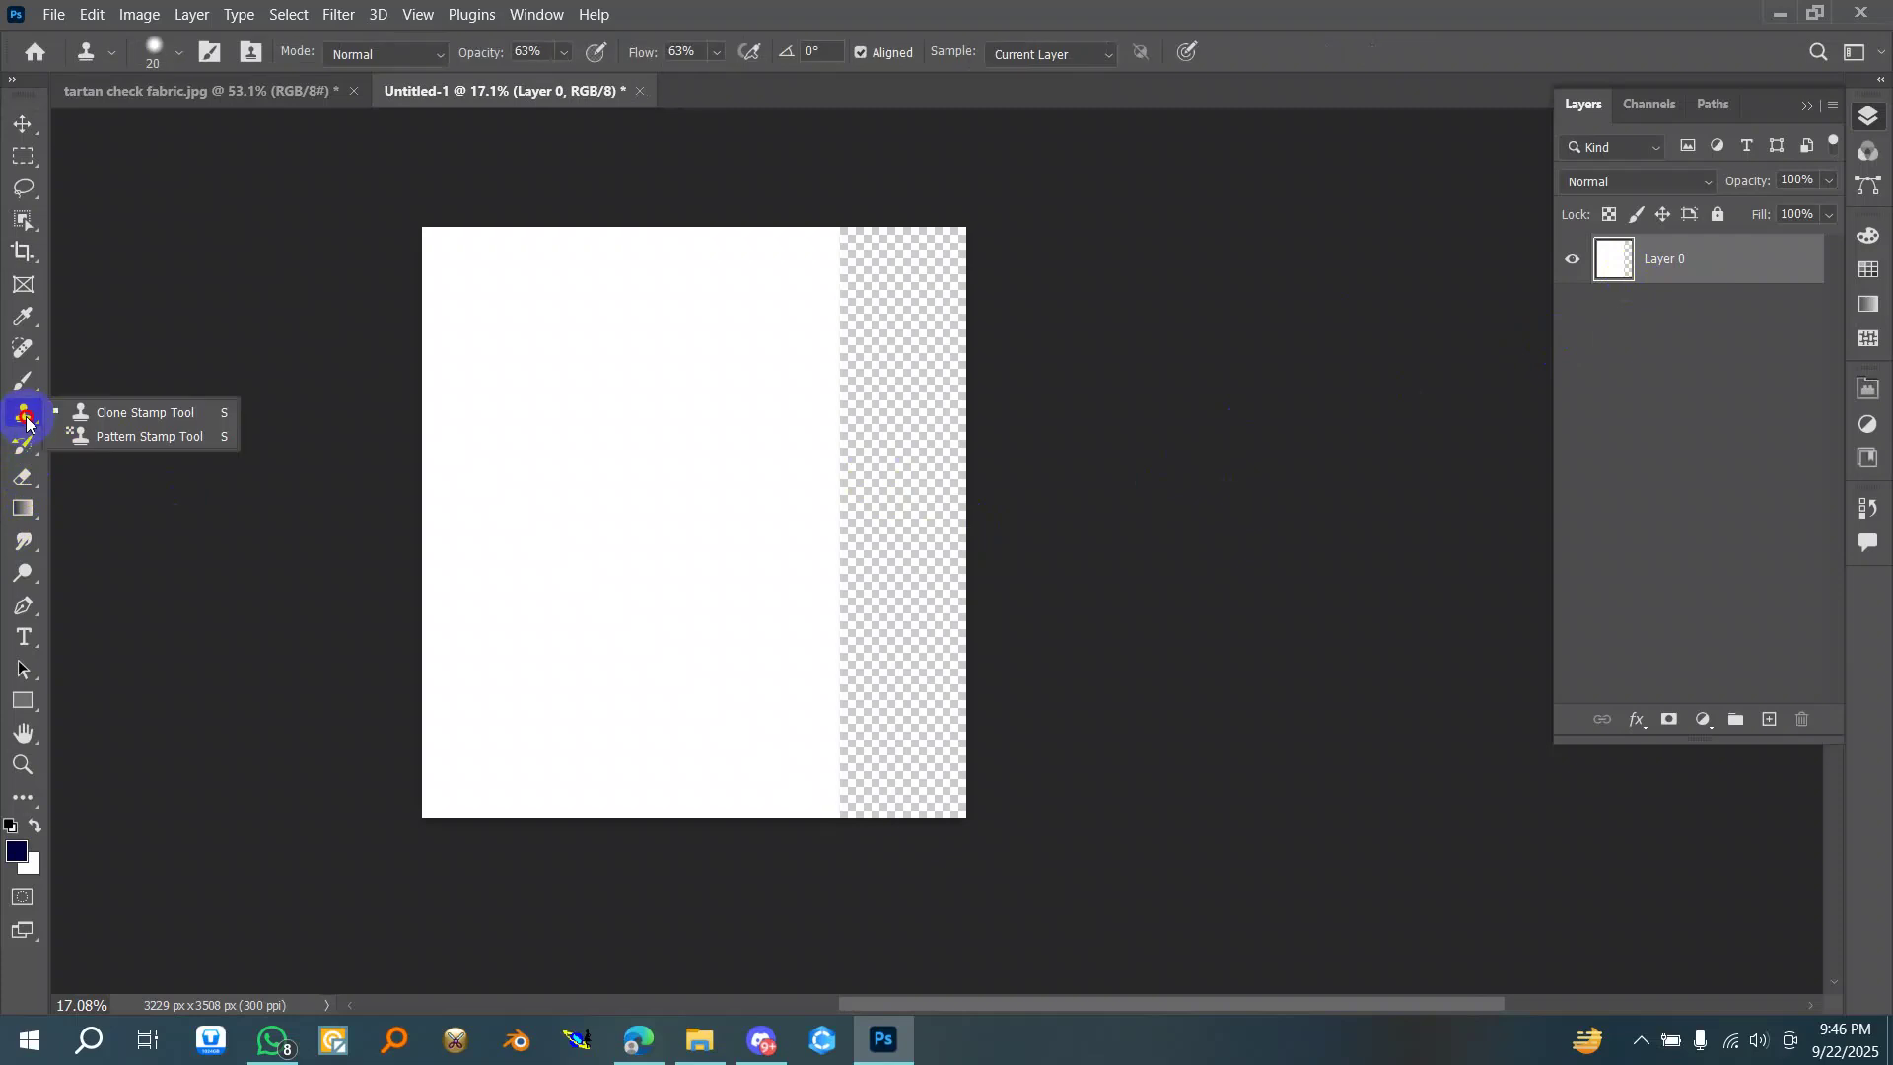
click(23, 508)
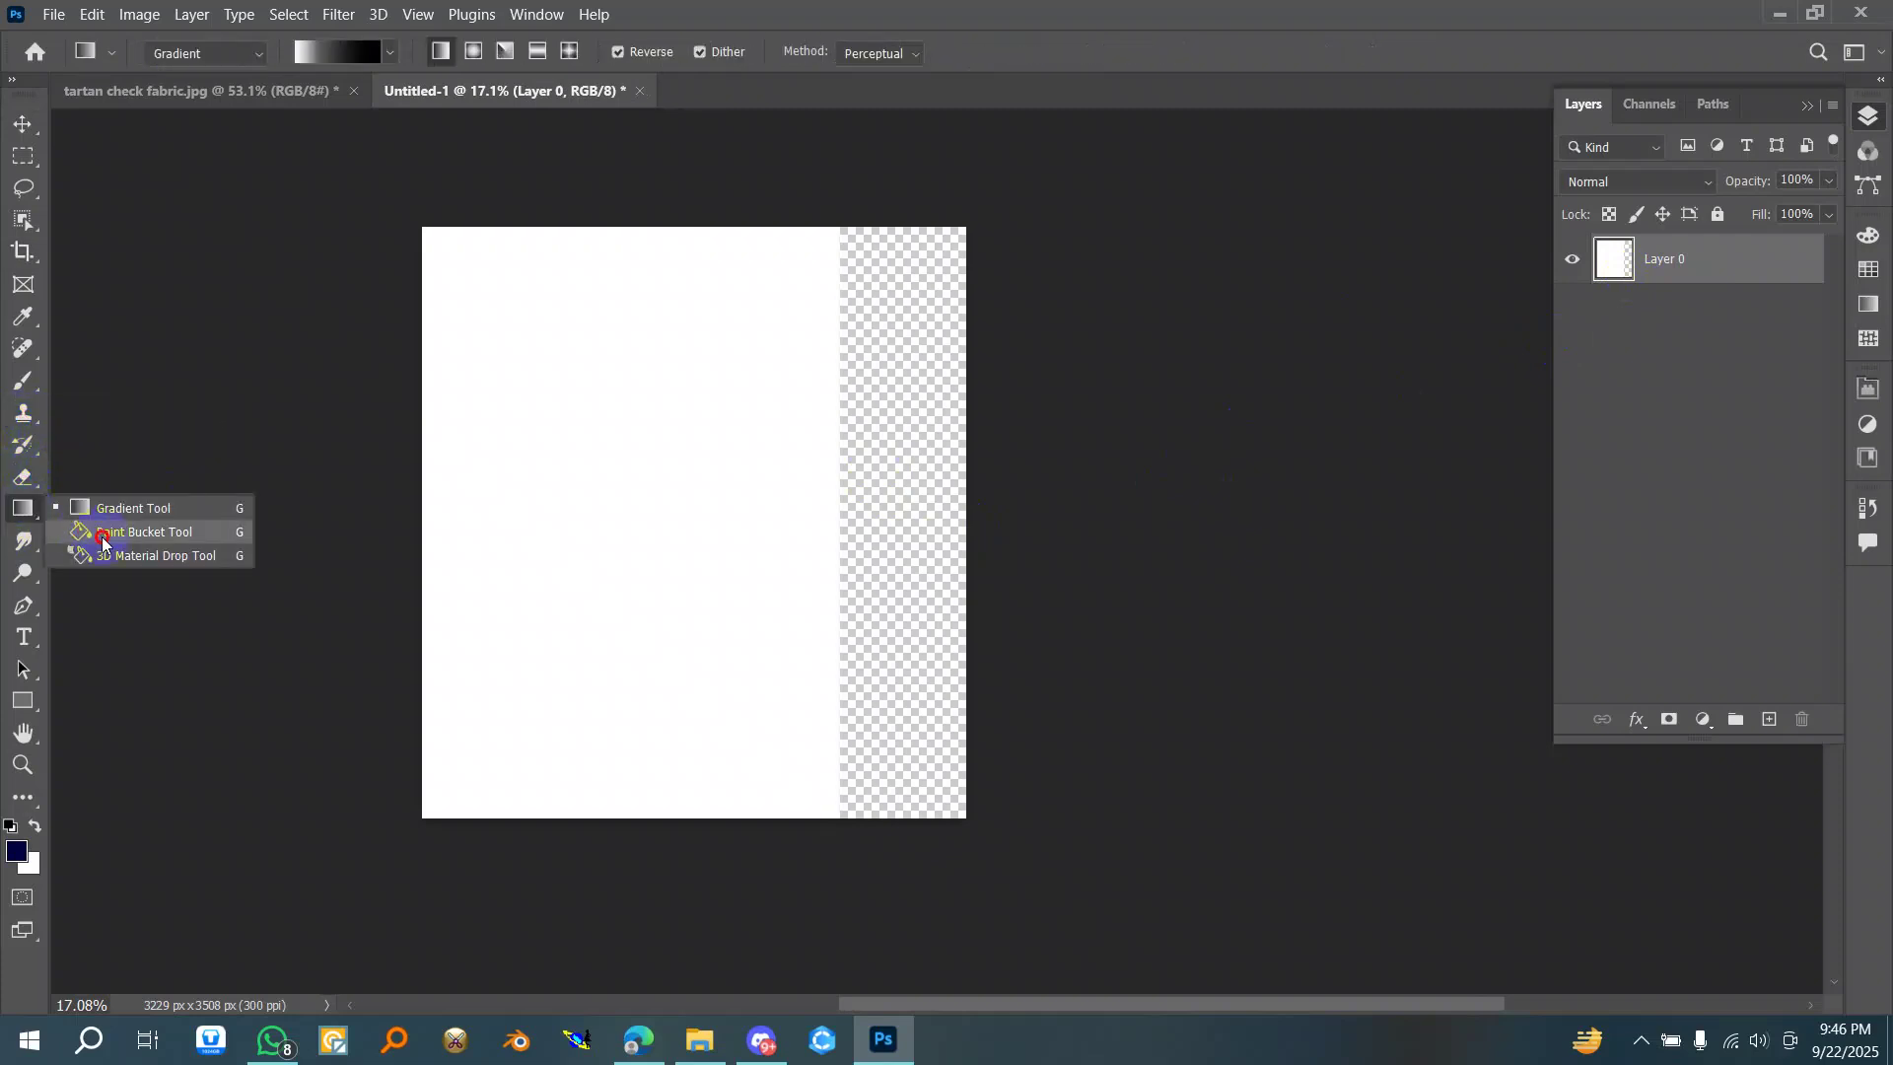
click(163, 531)
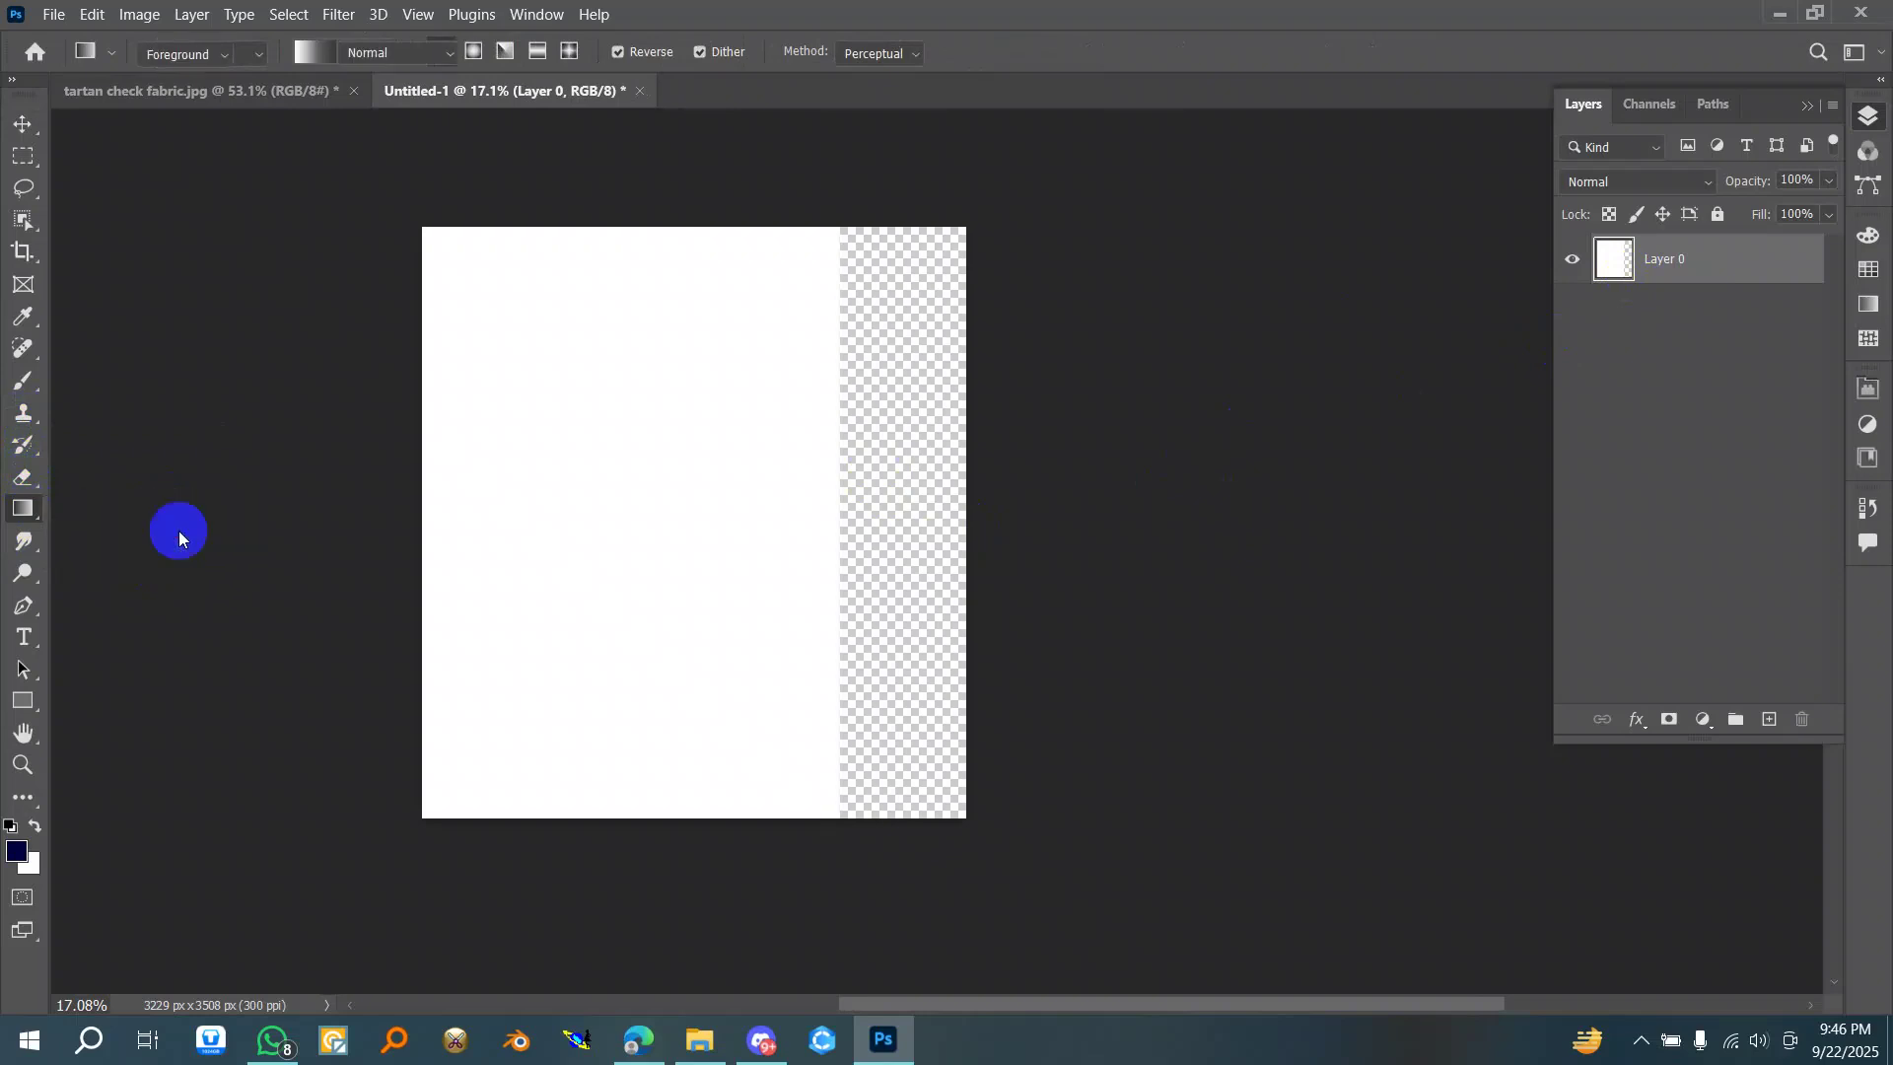
click(24, 855)
drag(1207, 467, 1100, 358)
click(1671, 399)
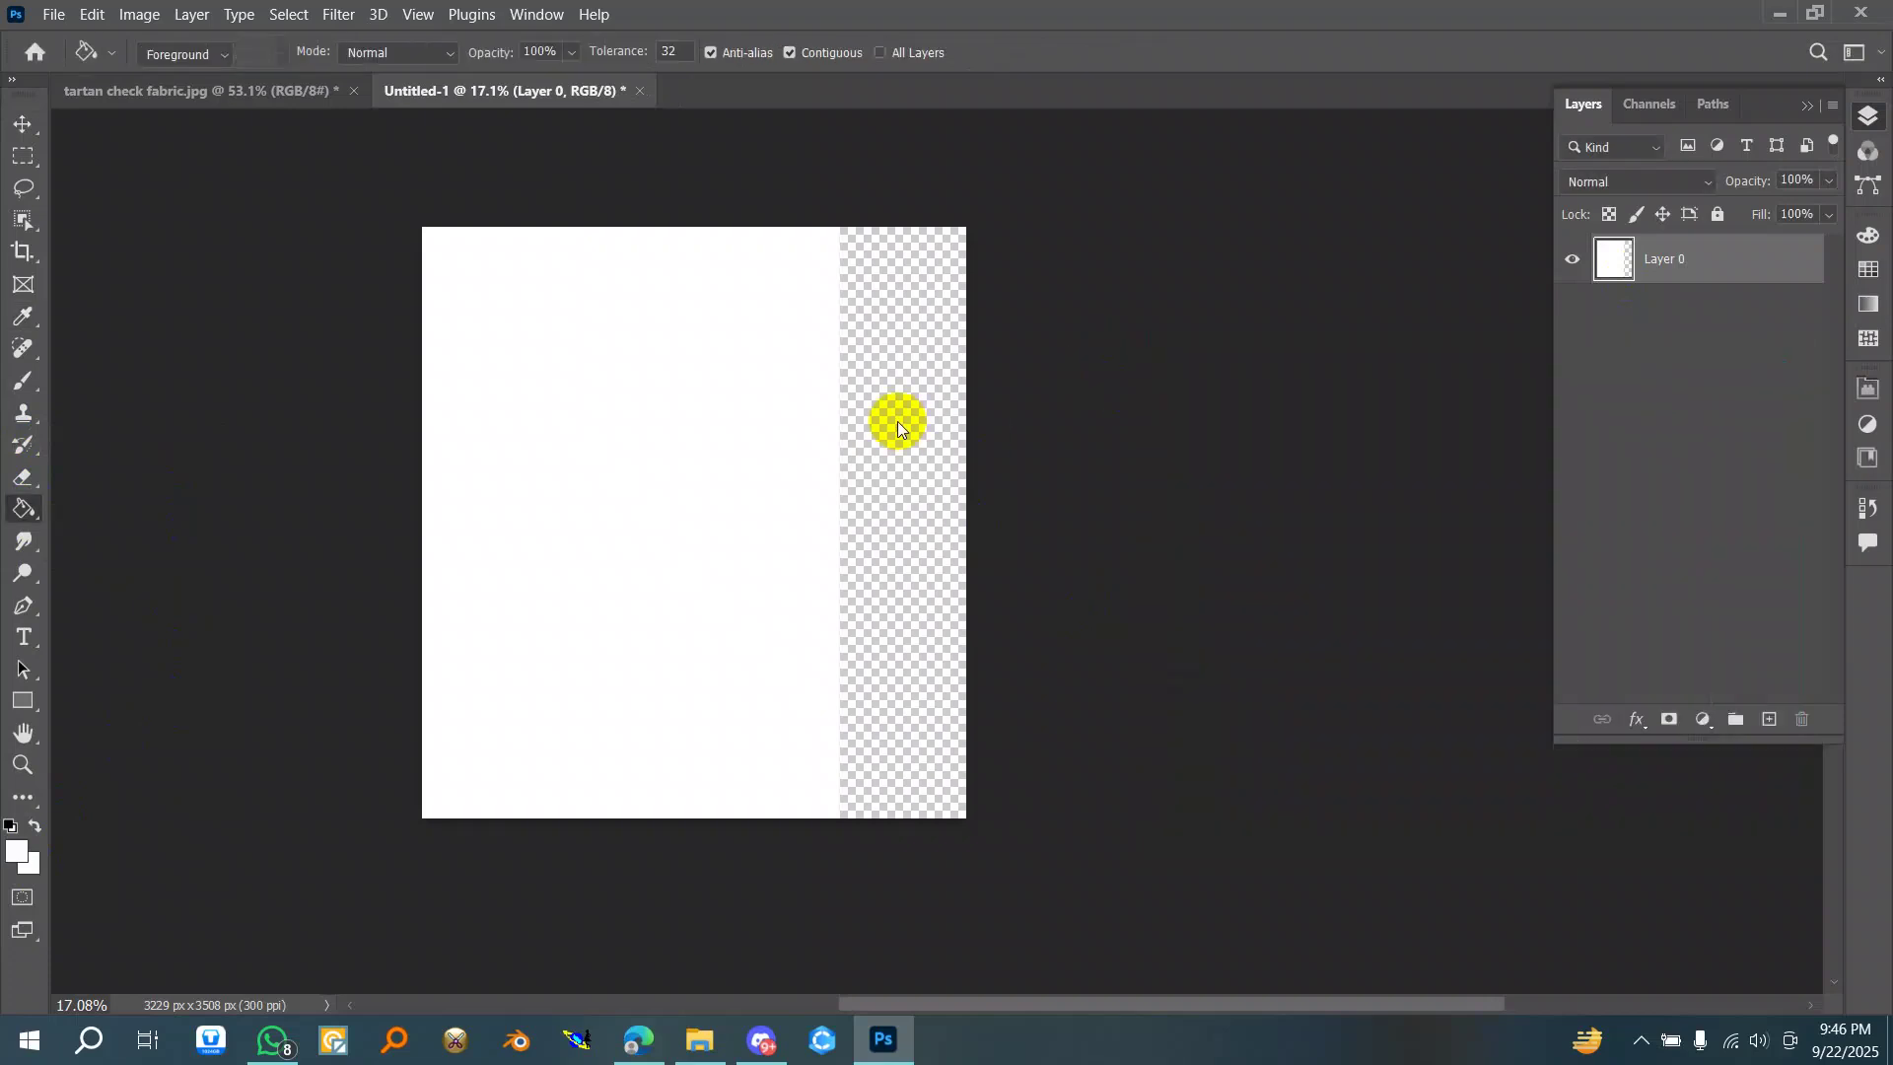
click(897, 422)
- Add a pattern fill layer over the widened canvas using the purple checkered fabric pattern
click(23, 123)
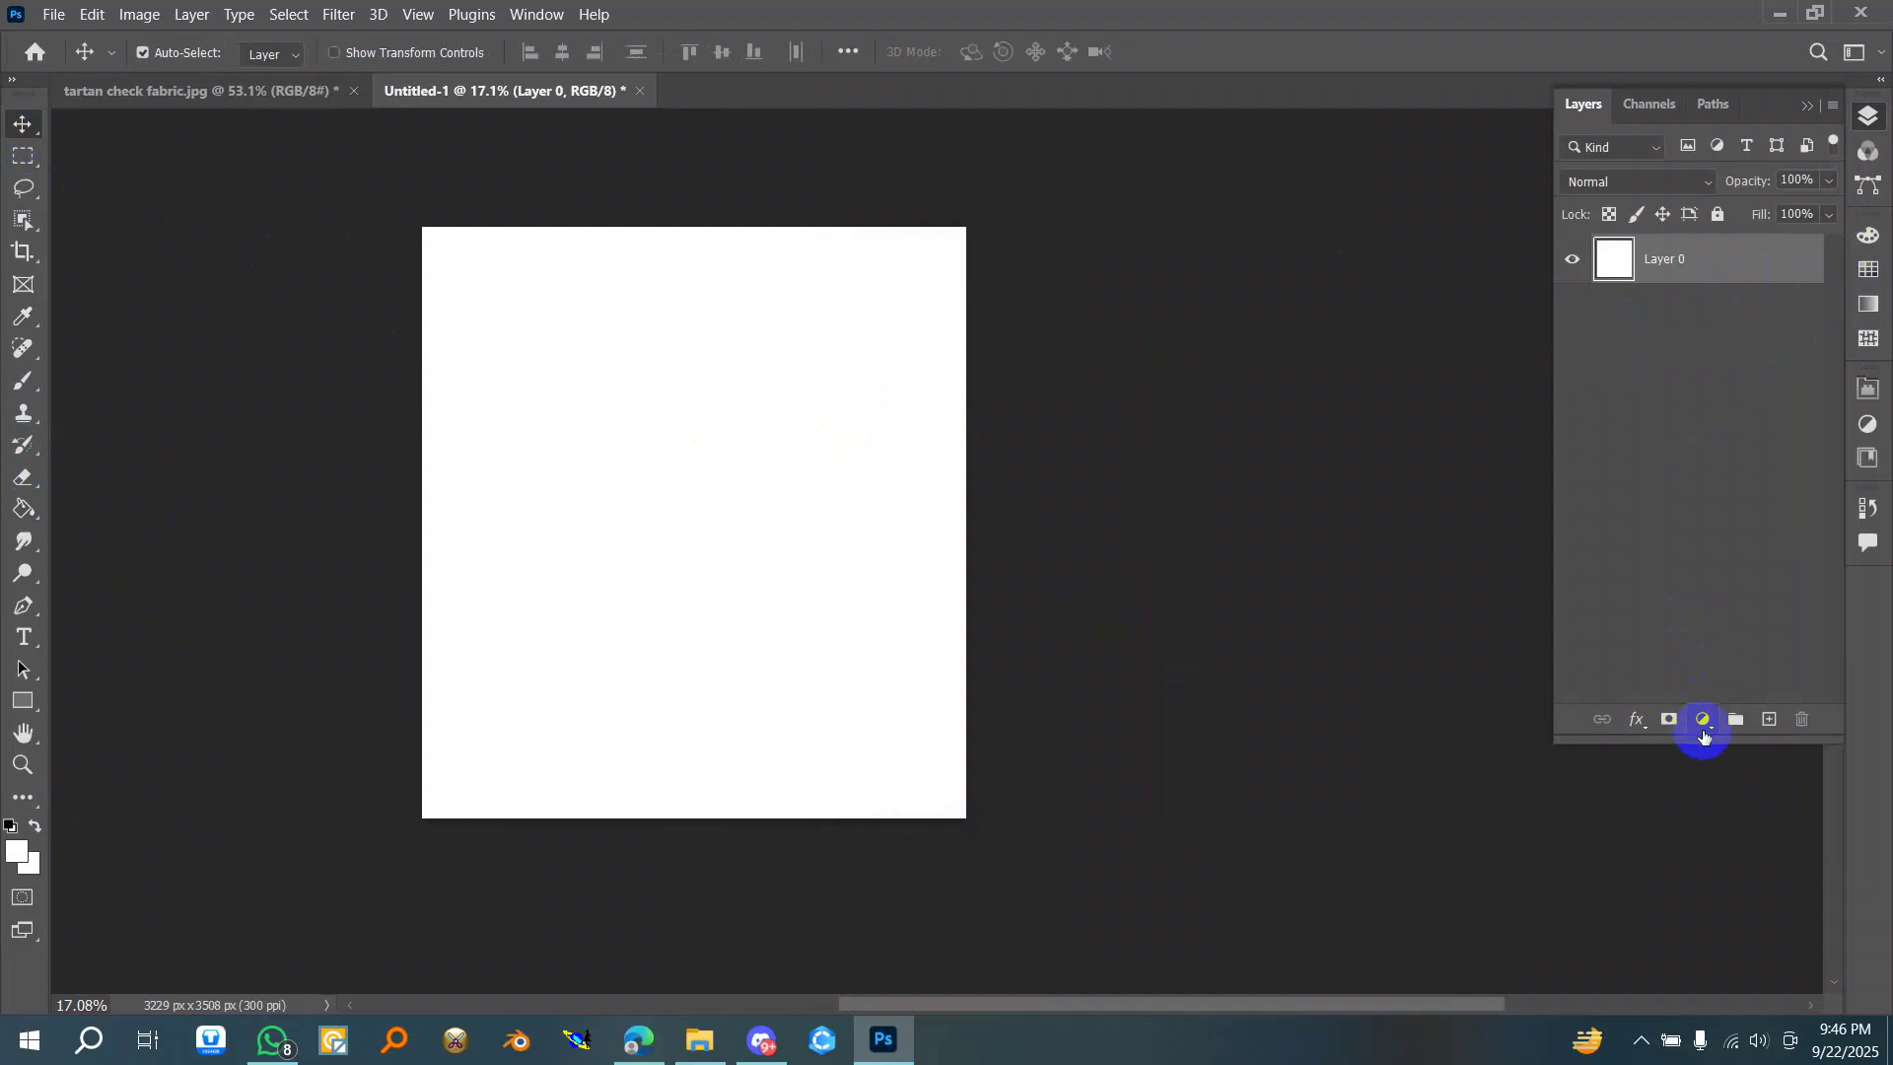
click(1692, 720)
click(1738, 347)
click(1385, 472)
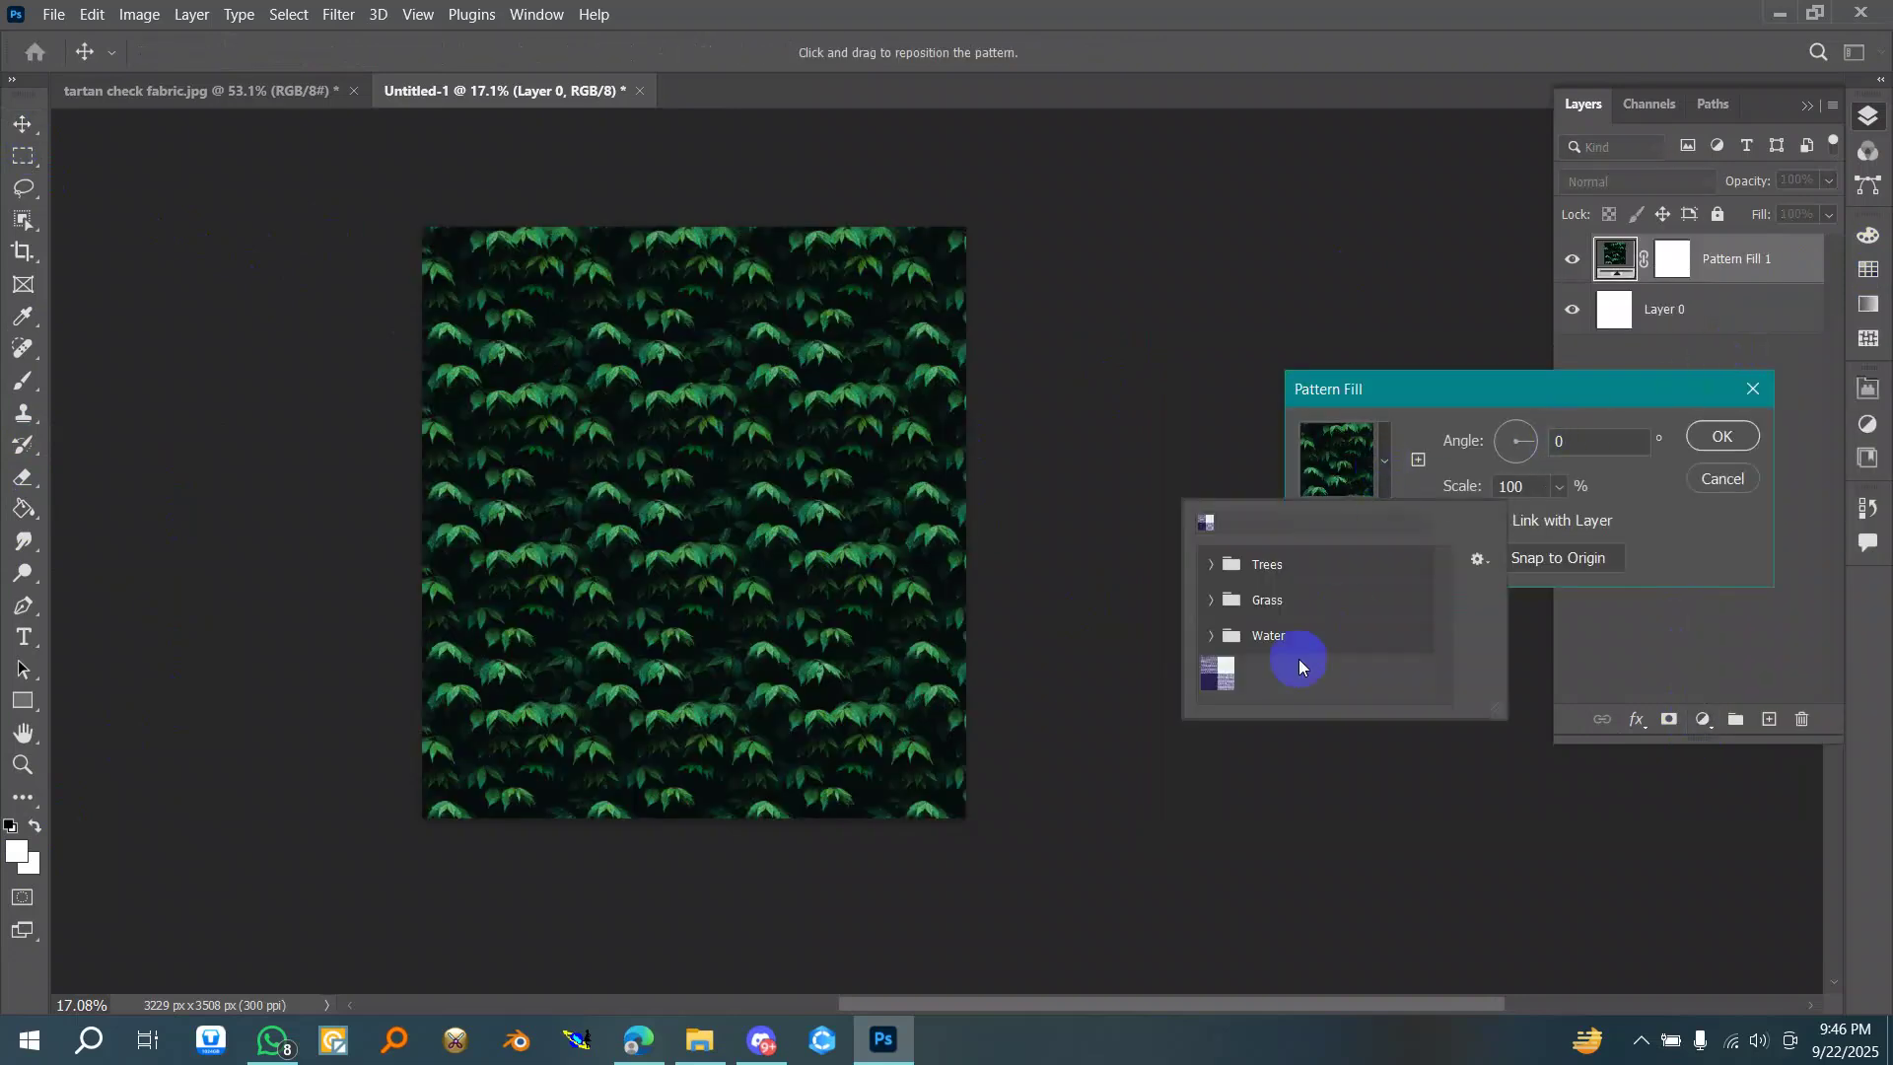
click(1217, 673)
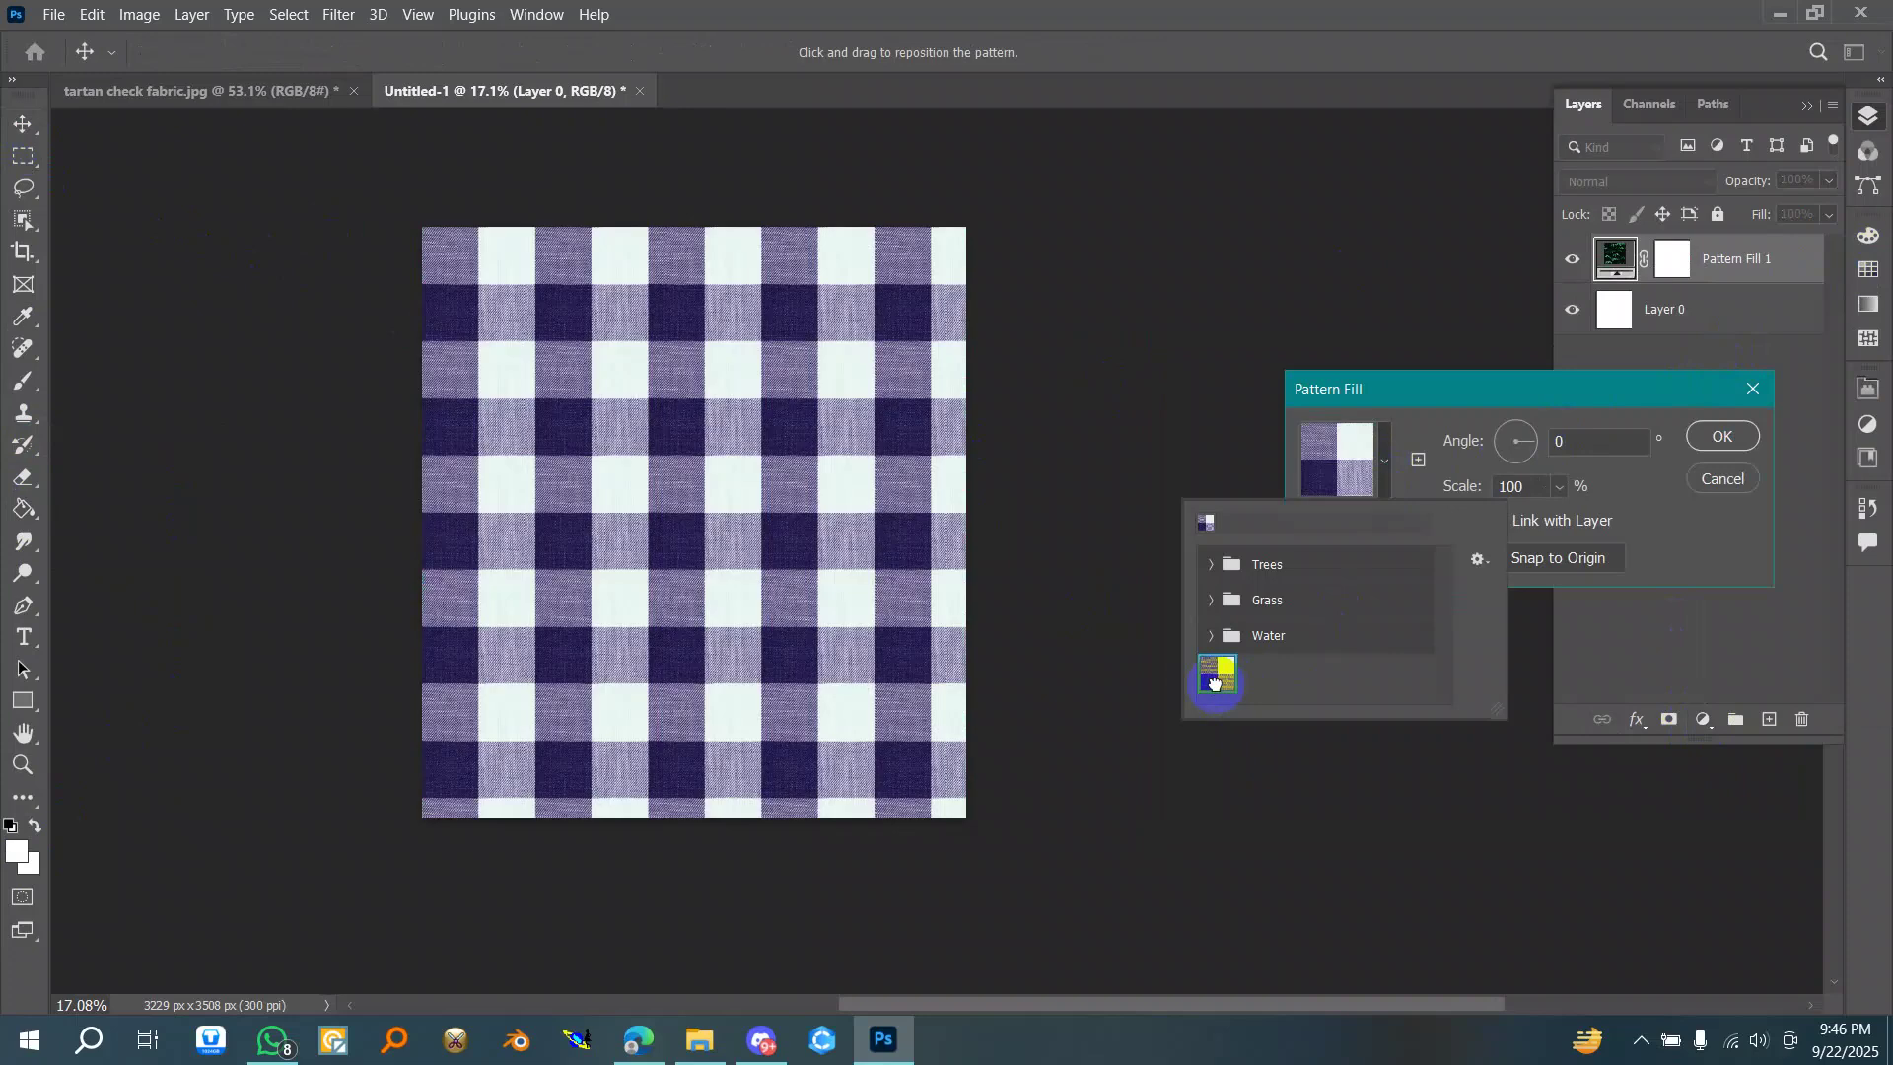
click(1641, 473)
- Try different pattern fill scales between 98% and 184%, ending at 180%
scroll(1526, 487, up, 5)
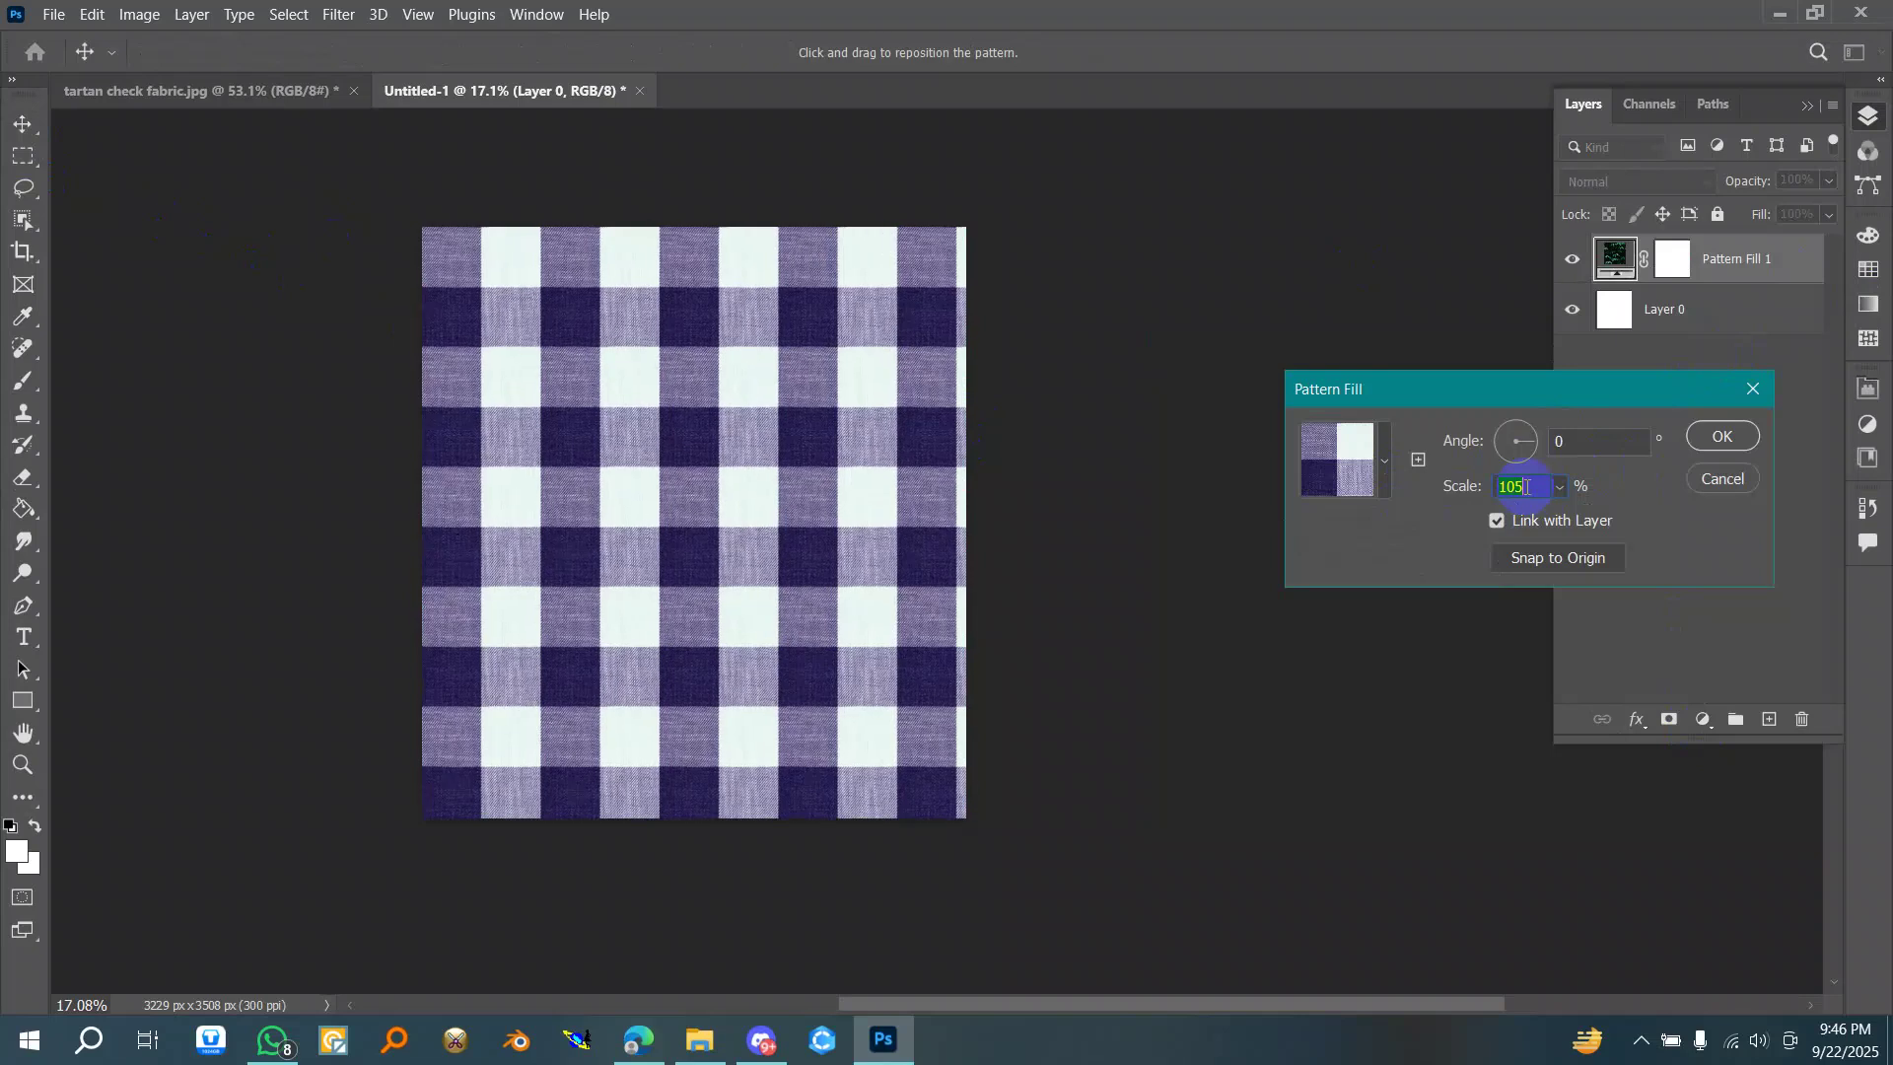
scroll(1526, 487, down, 4)
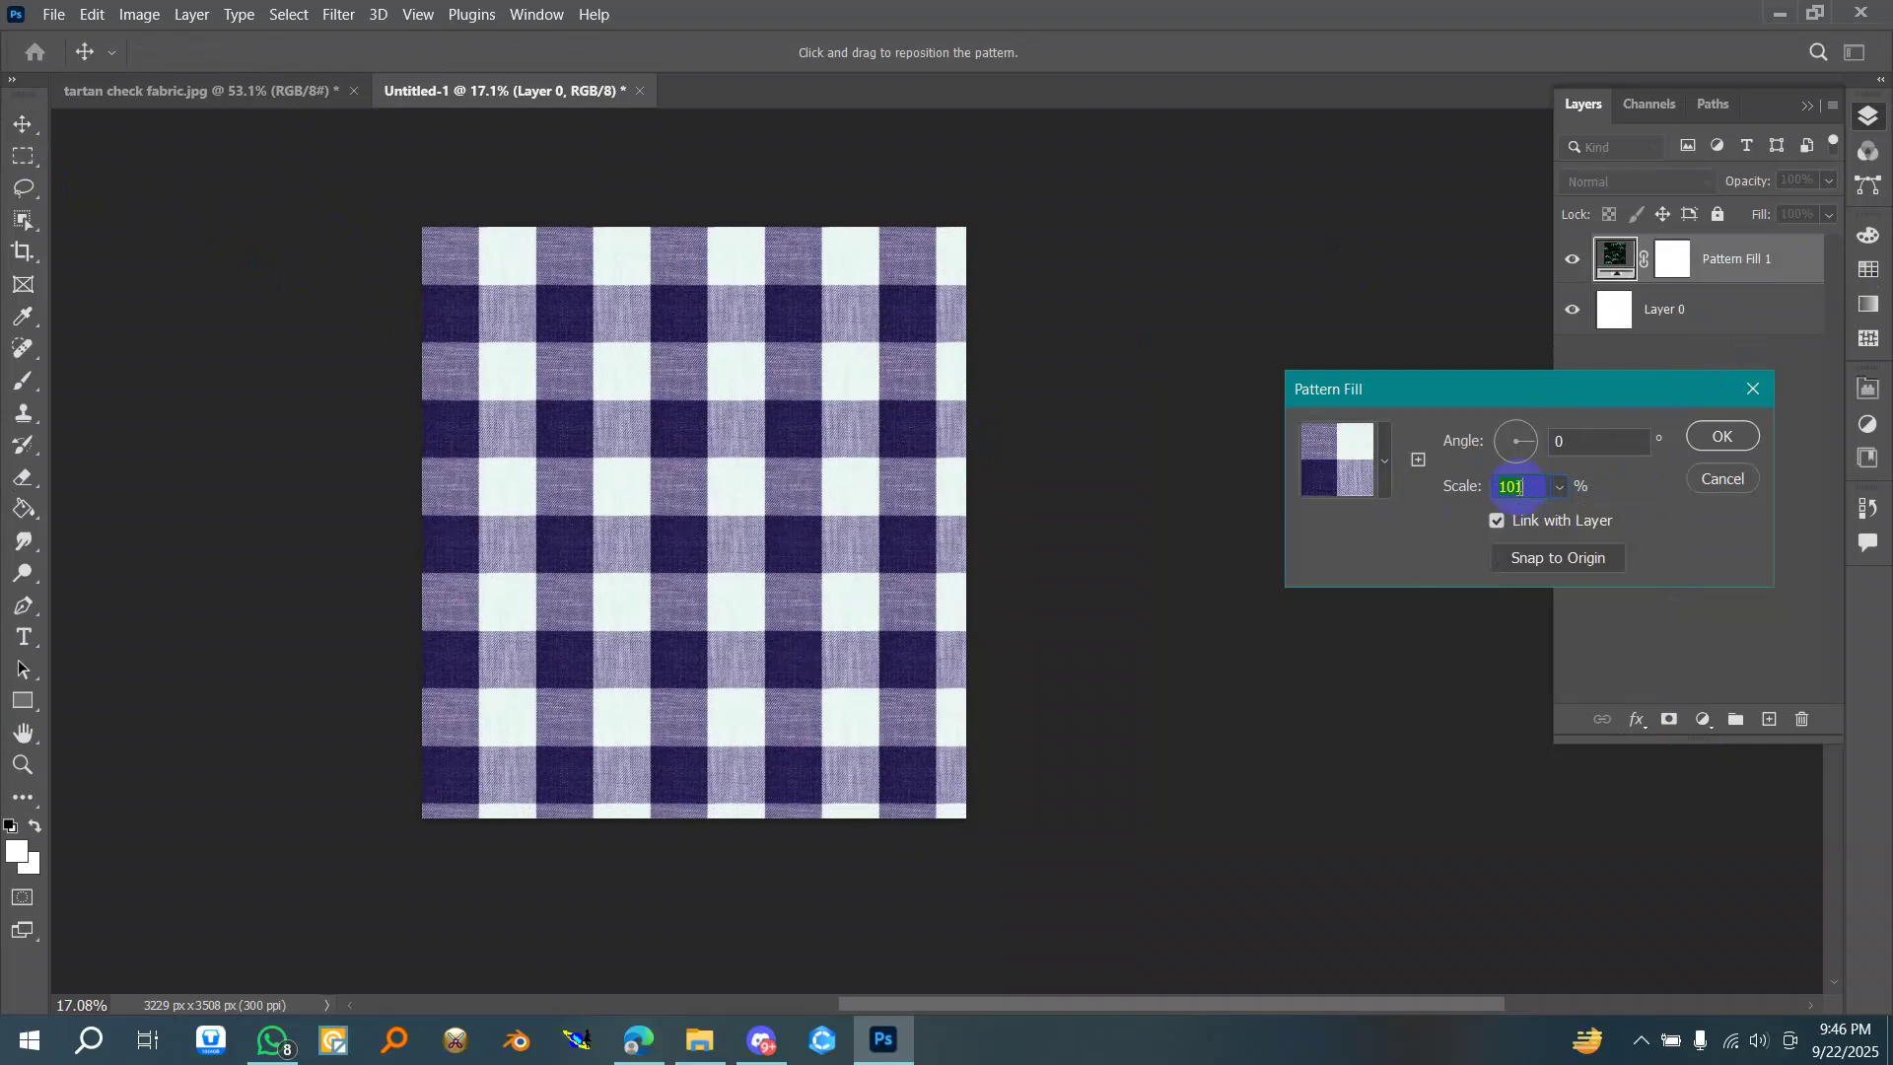
scroll(1519, 487, up, 10)
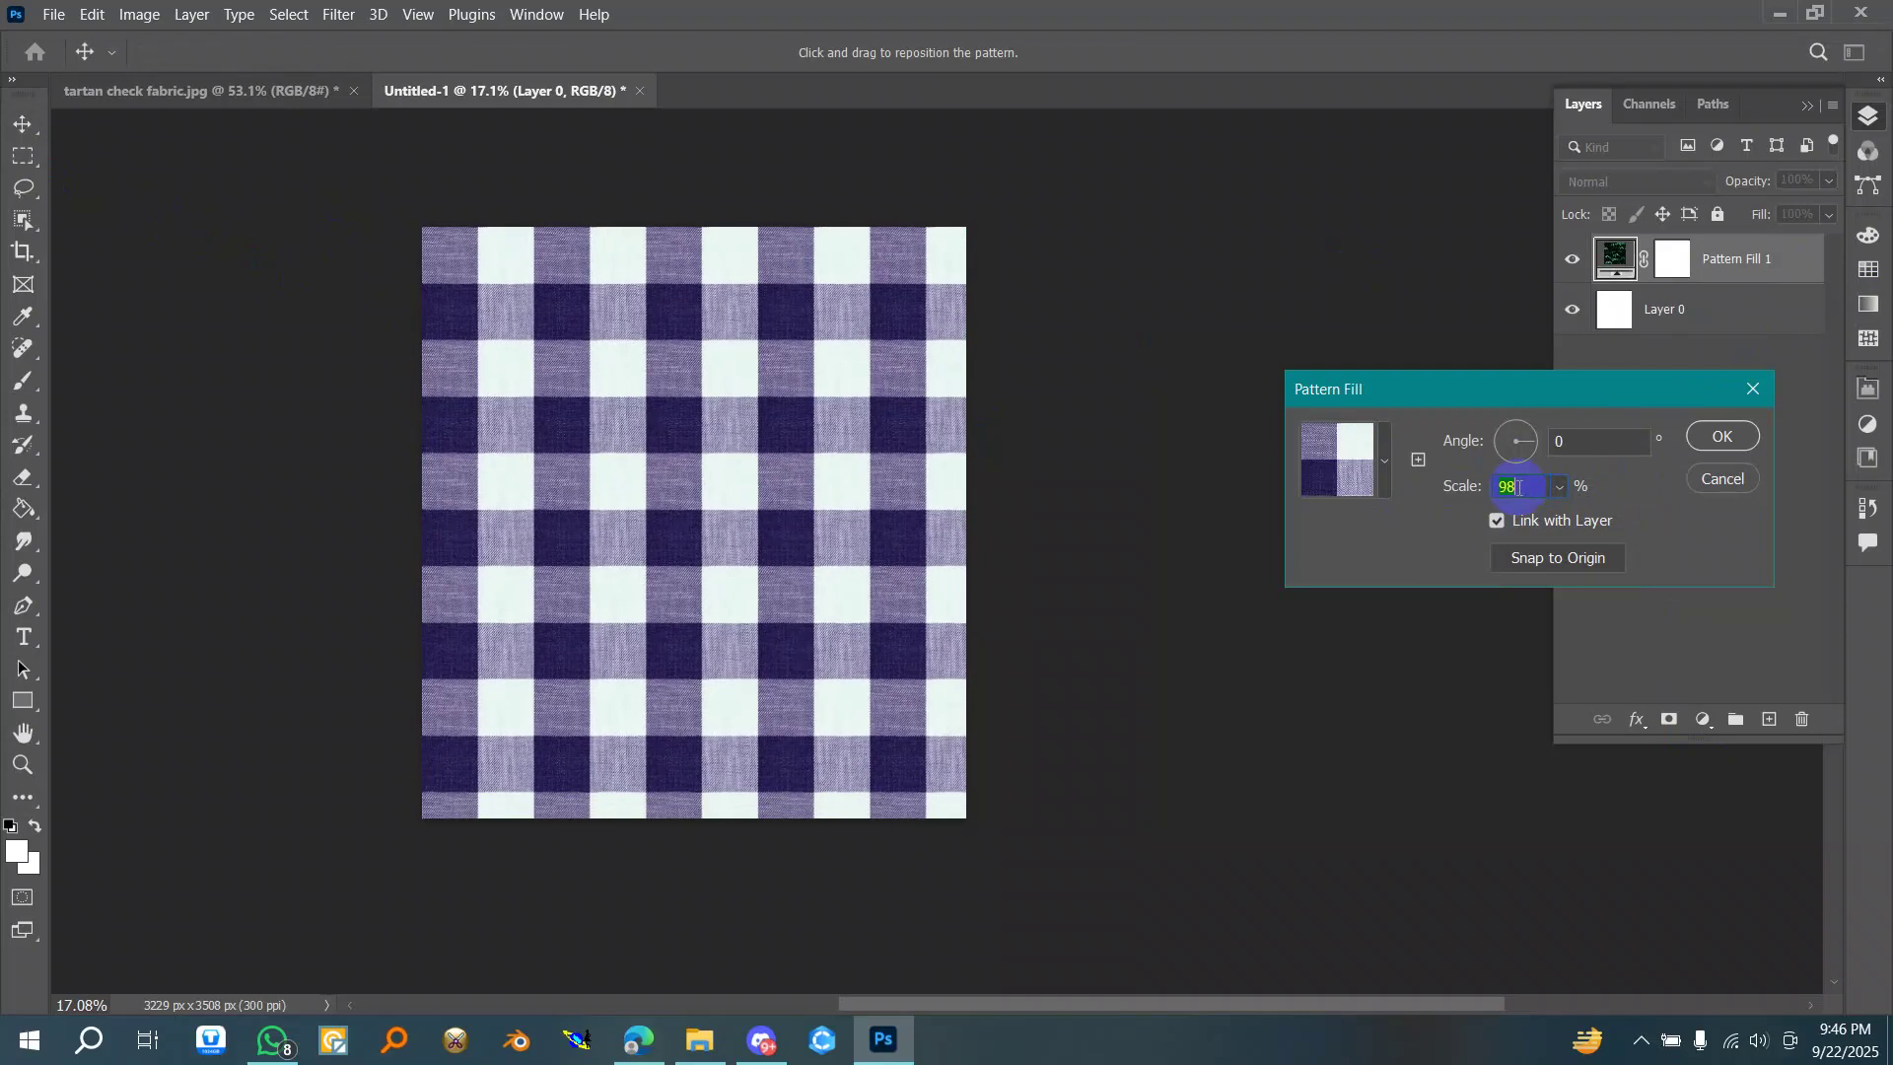
scroll(1519, 487, up, 20)
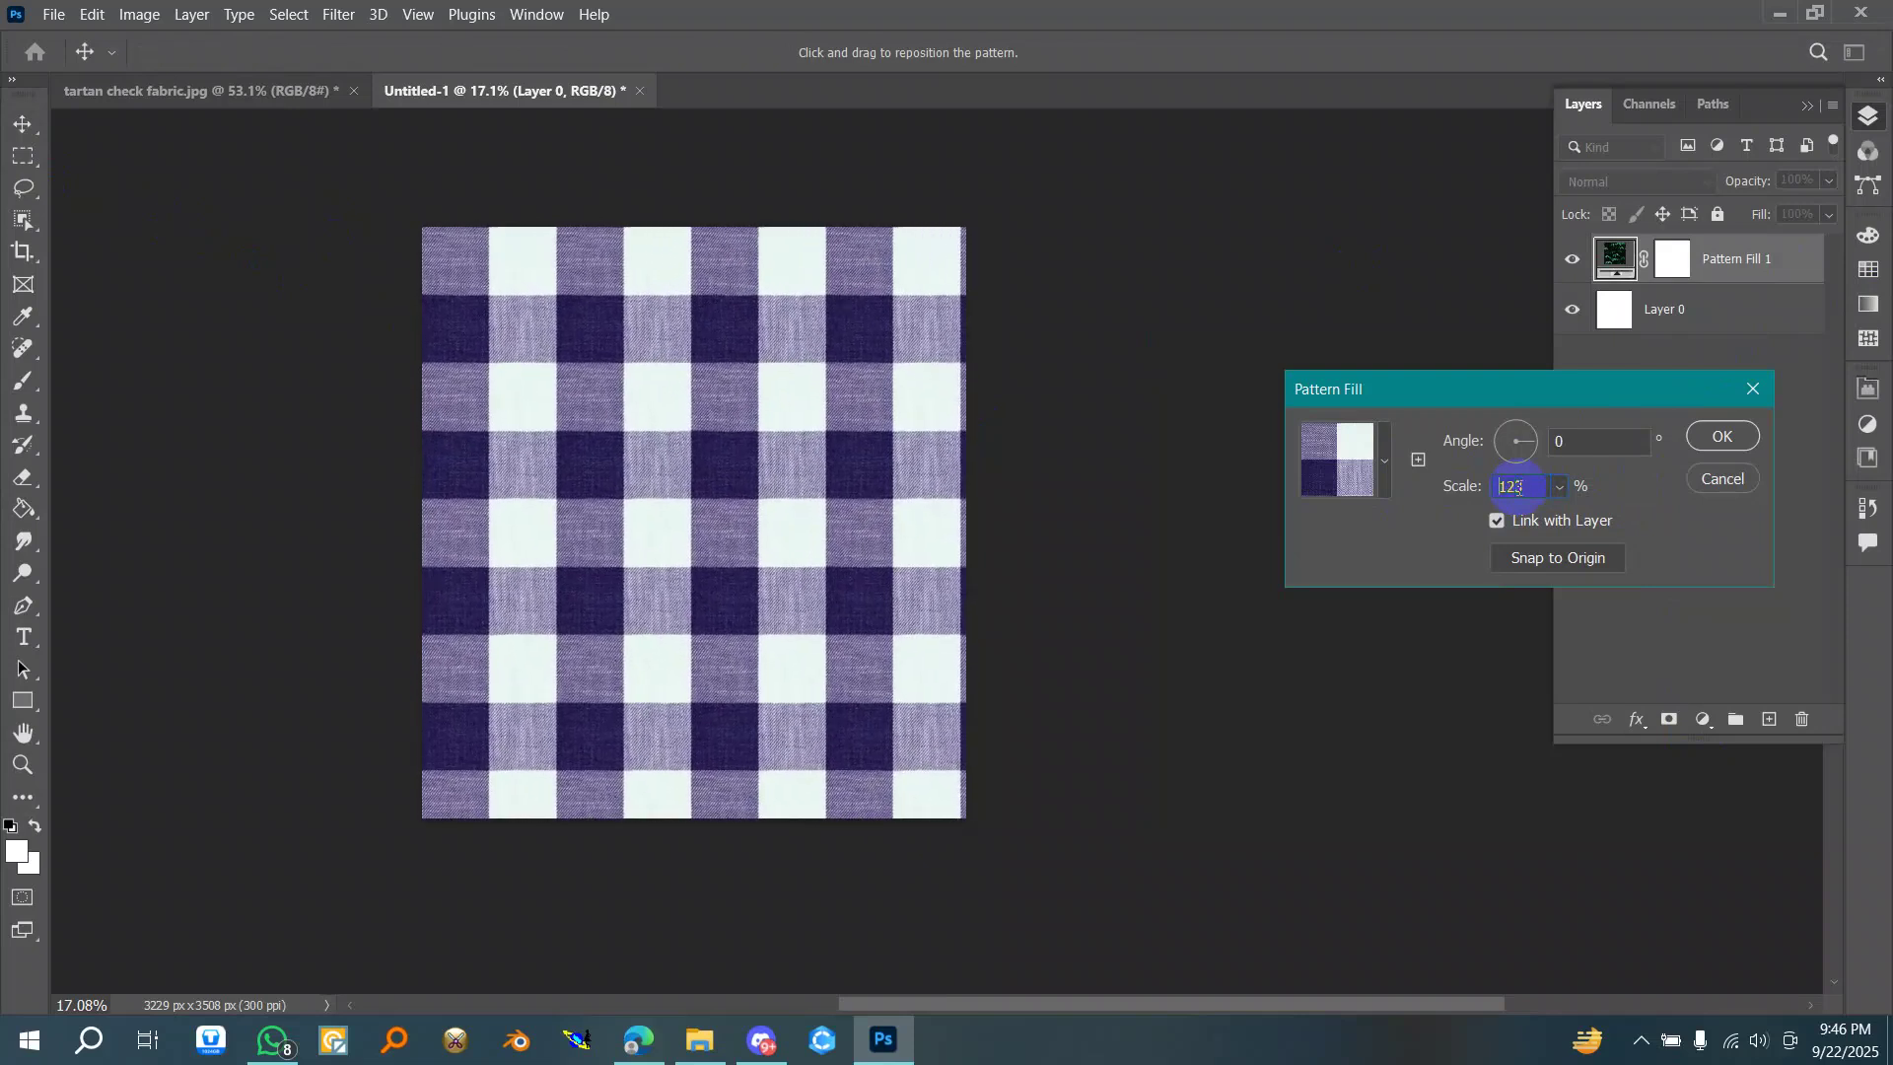
scroll(1519, 487, down, 20)
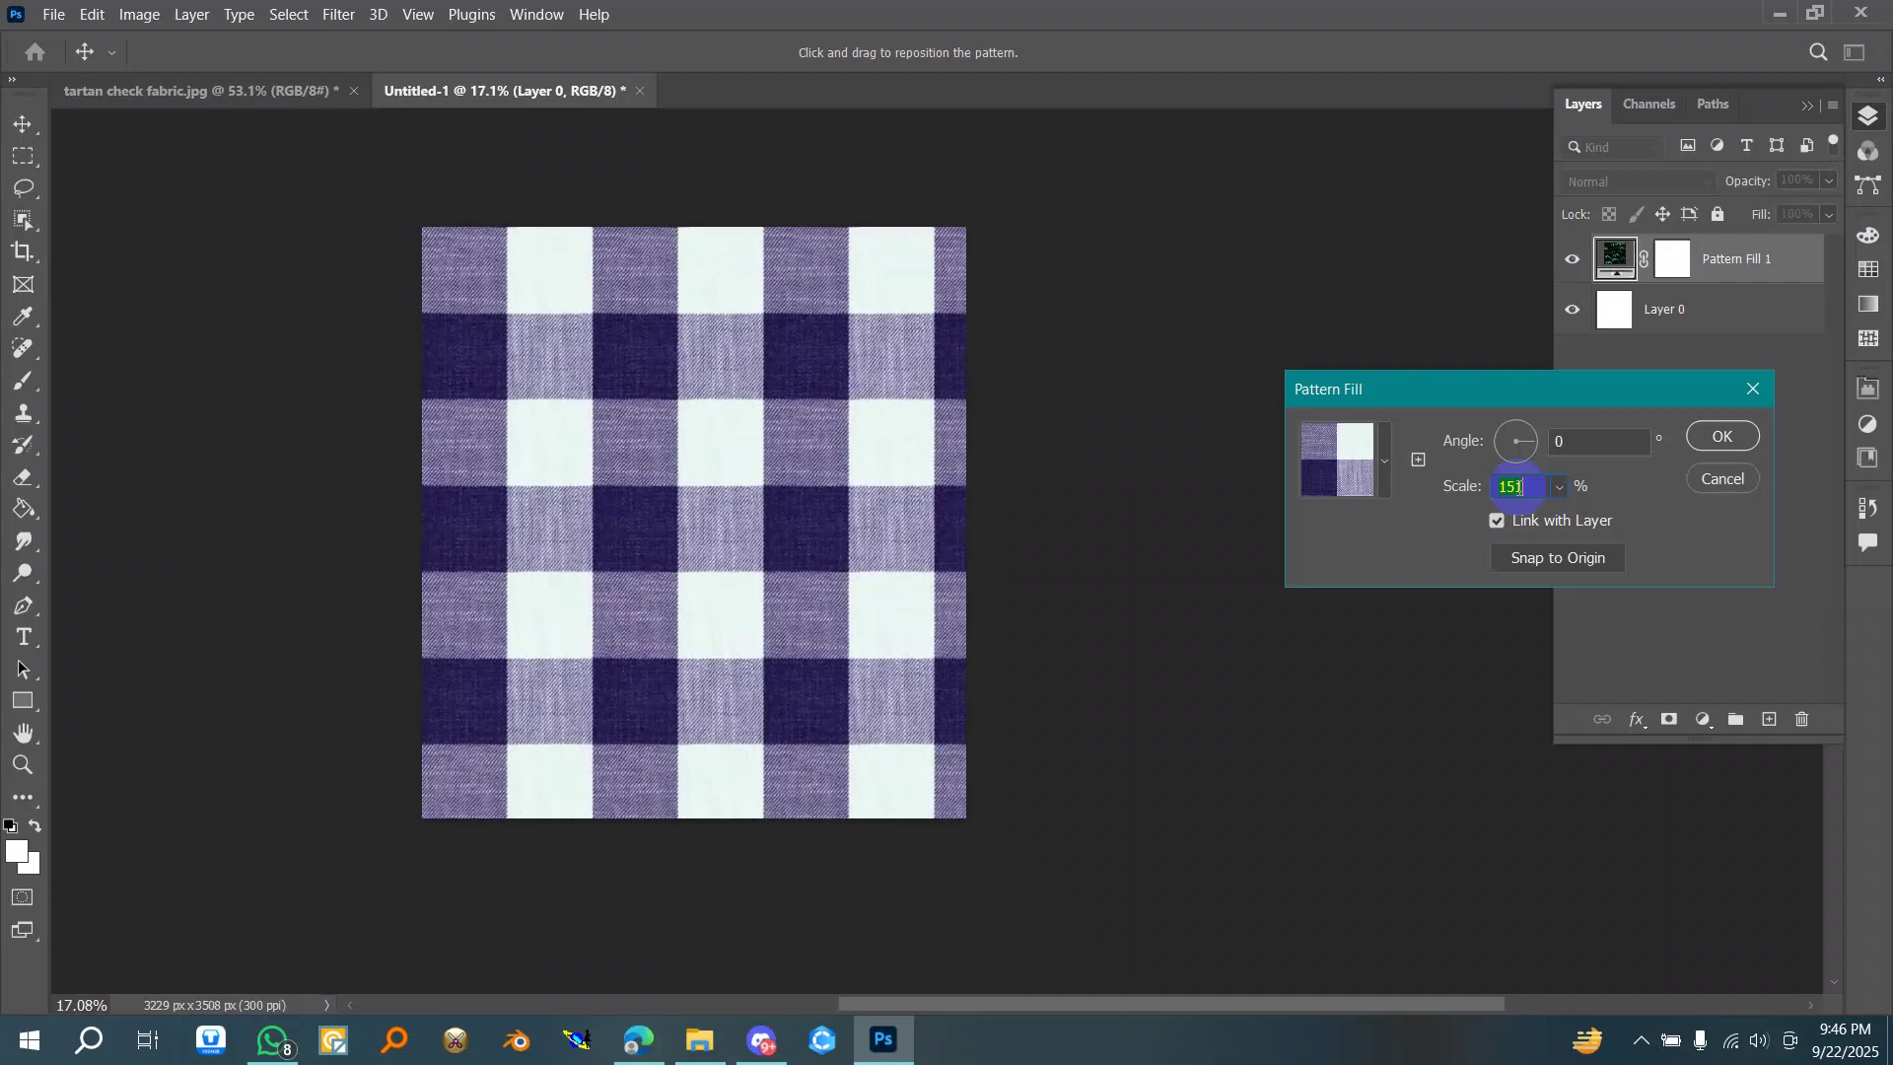
scroll(1519, 487, up, 14)
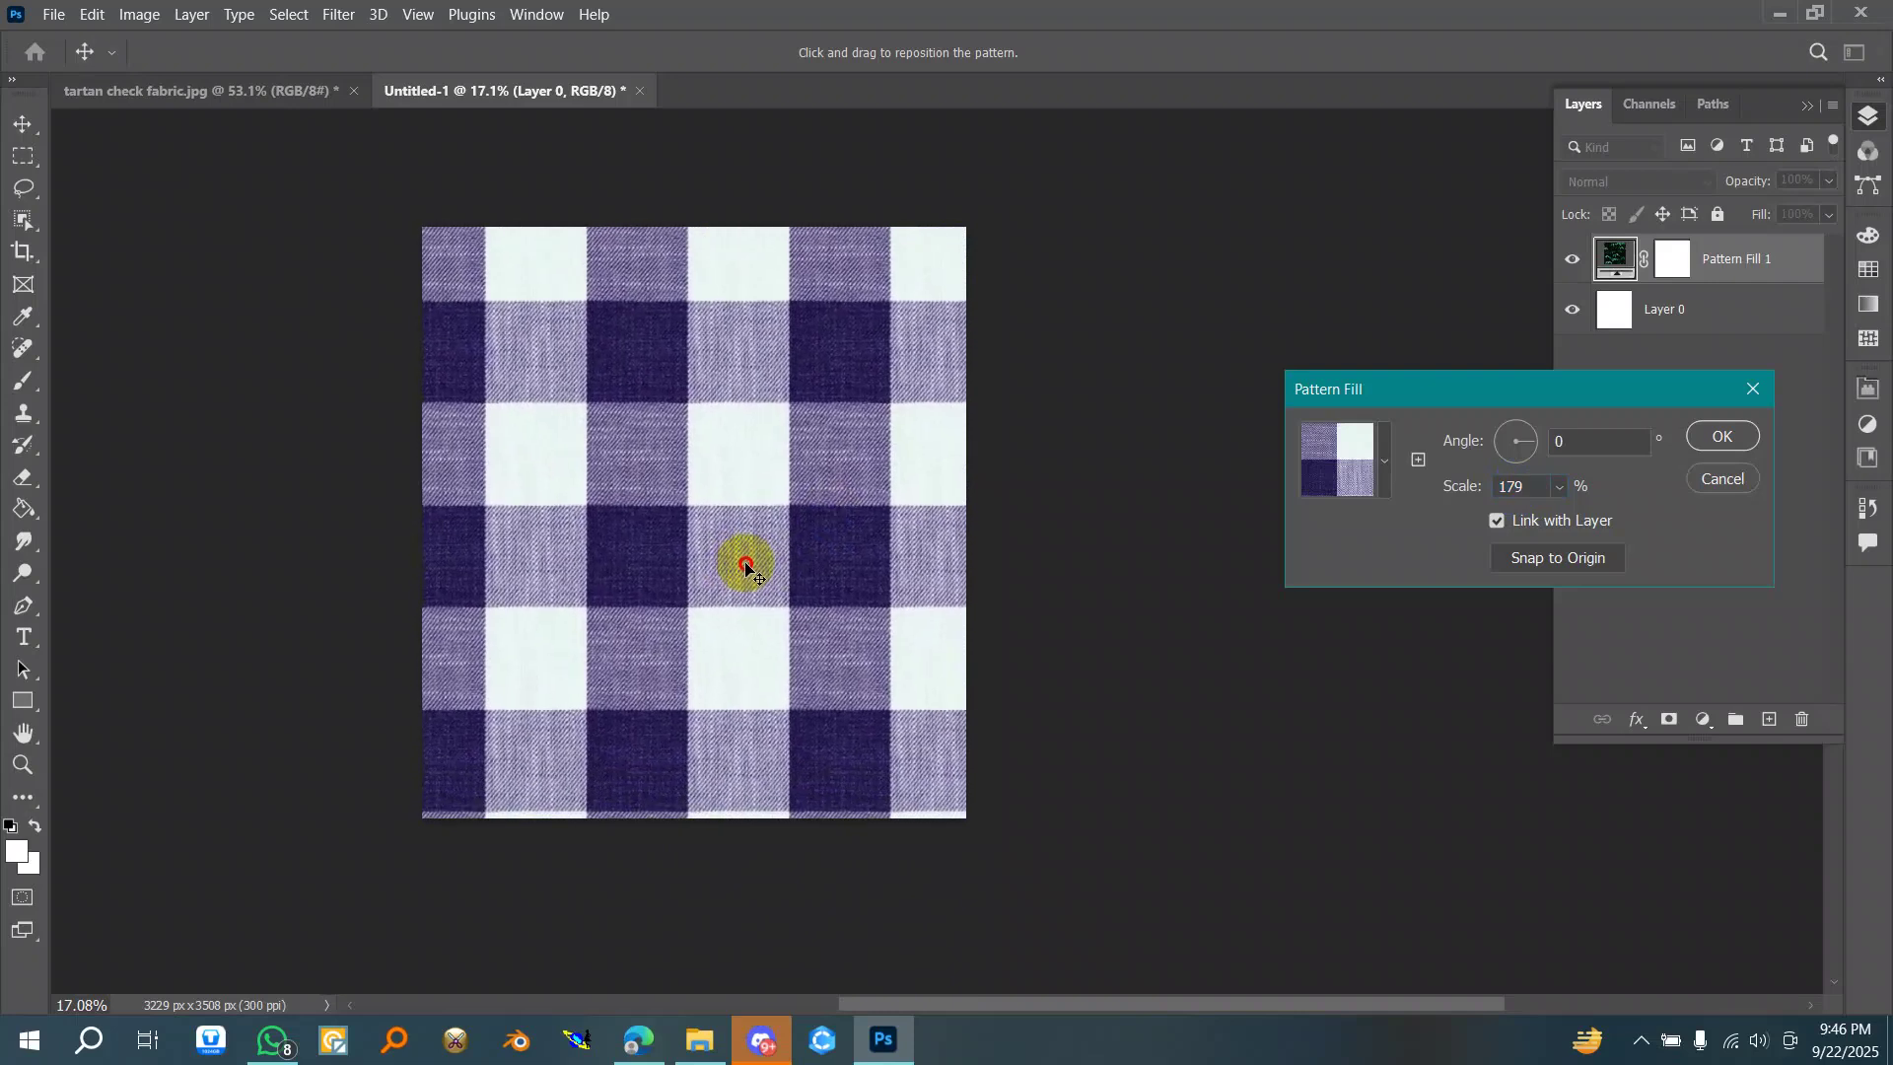
click(1532, 484)
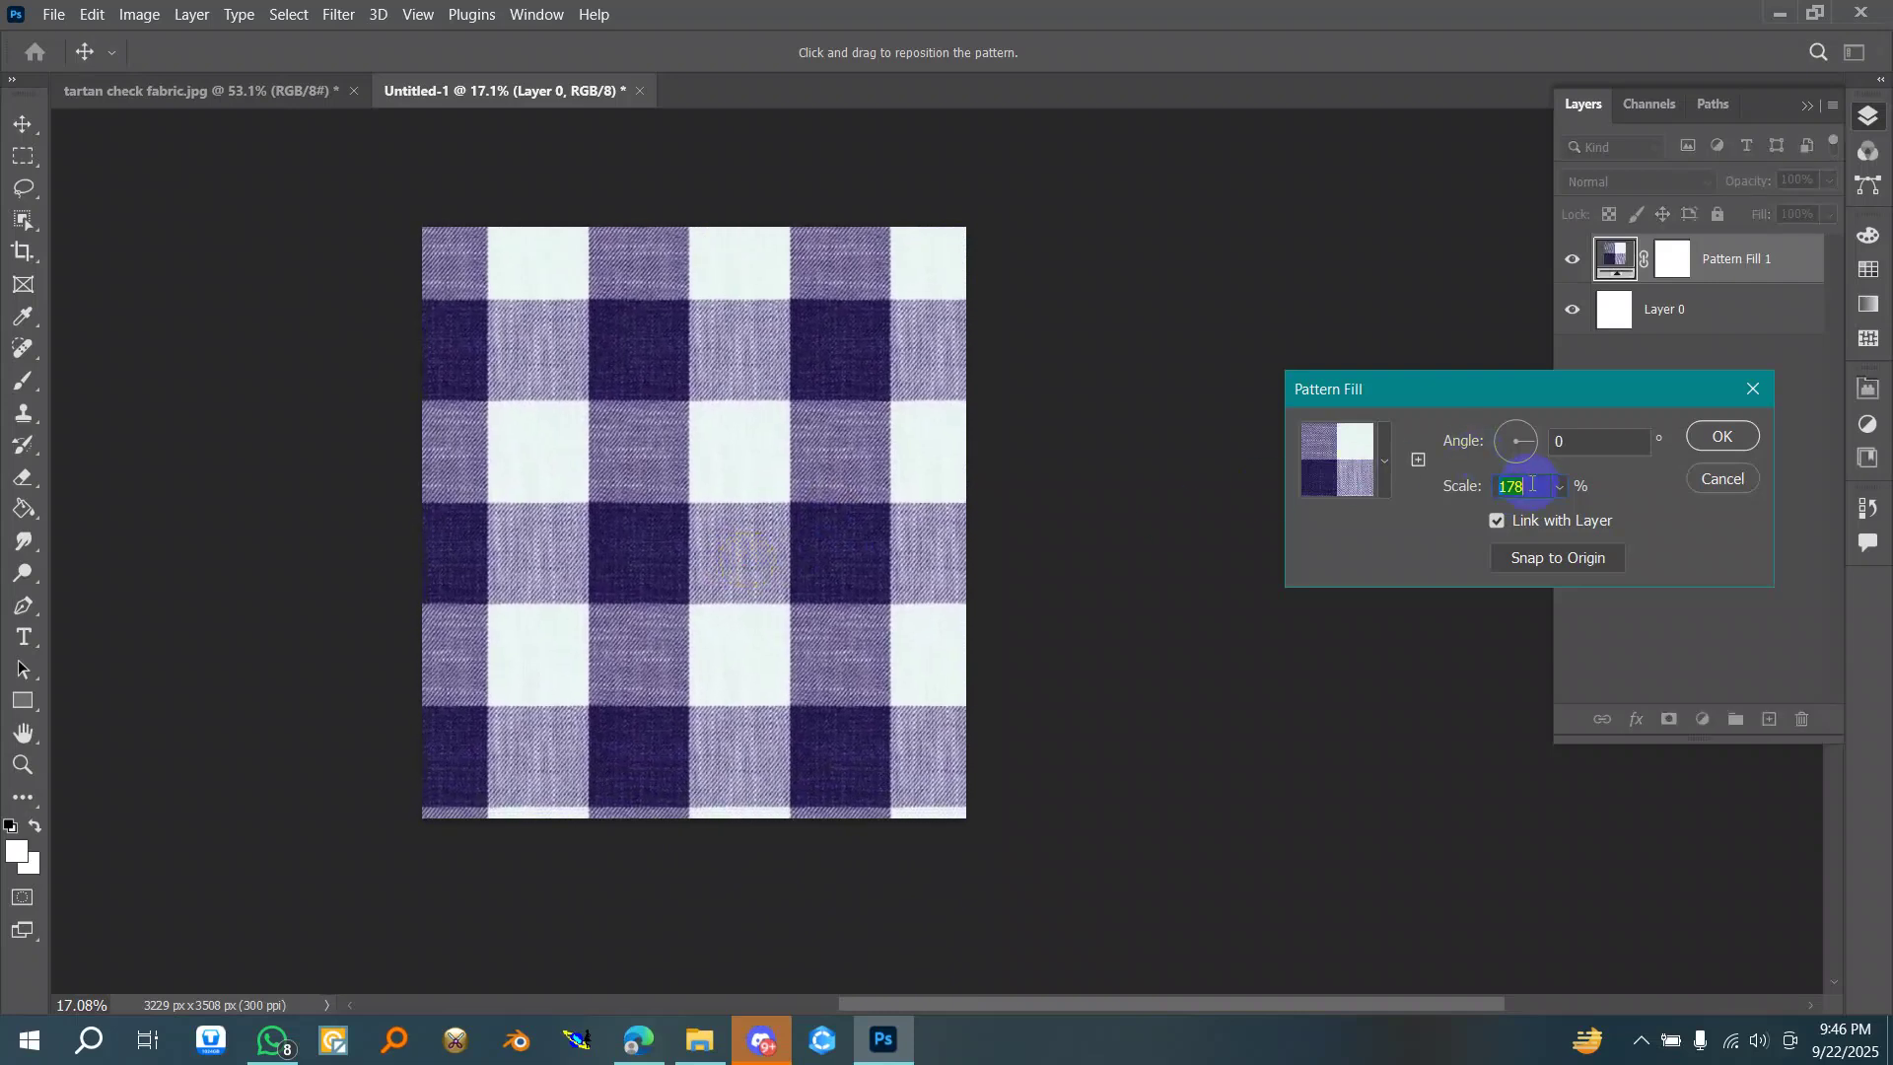
key(Down)
key(Down)
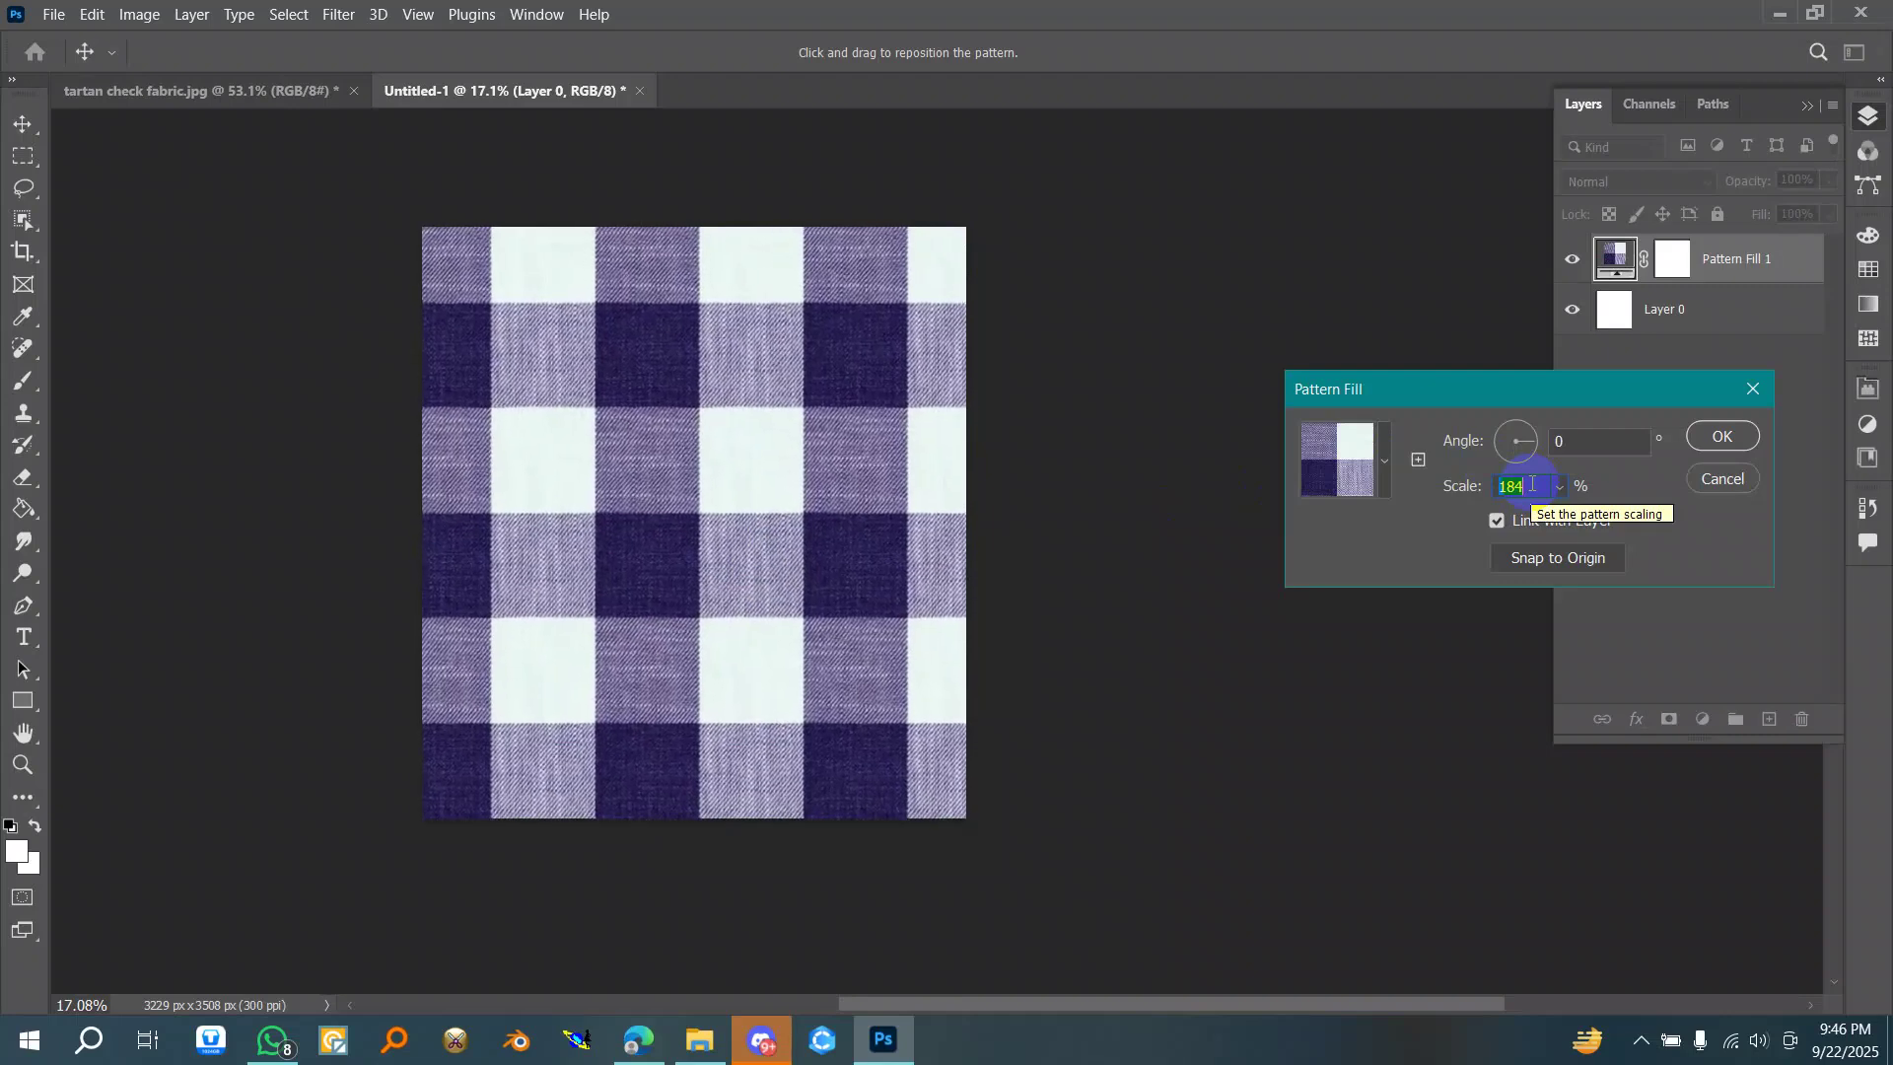
click(559, 624)
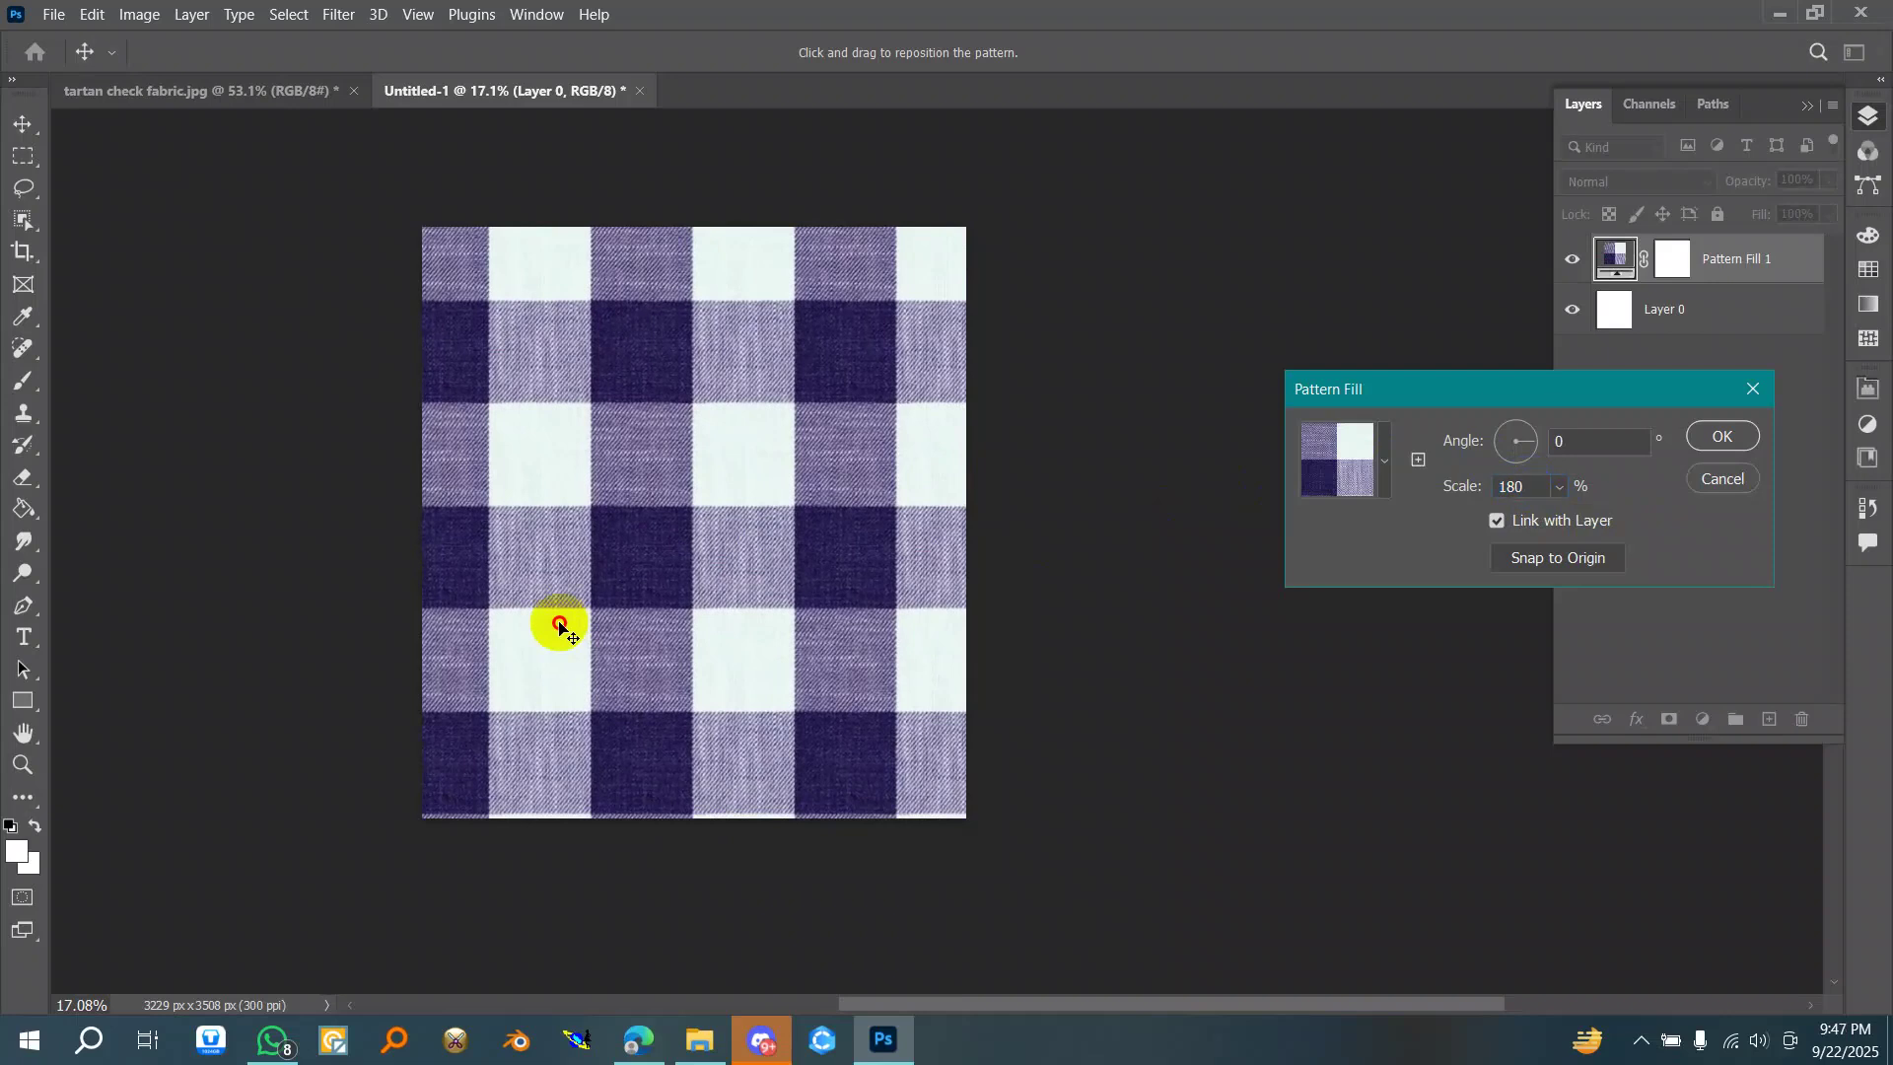
- Reposition the checkered pattern on the canvas and try different pattern fill scales between 162% and 193%
drag(559, 609, 516, 492)
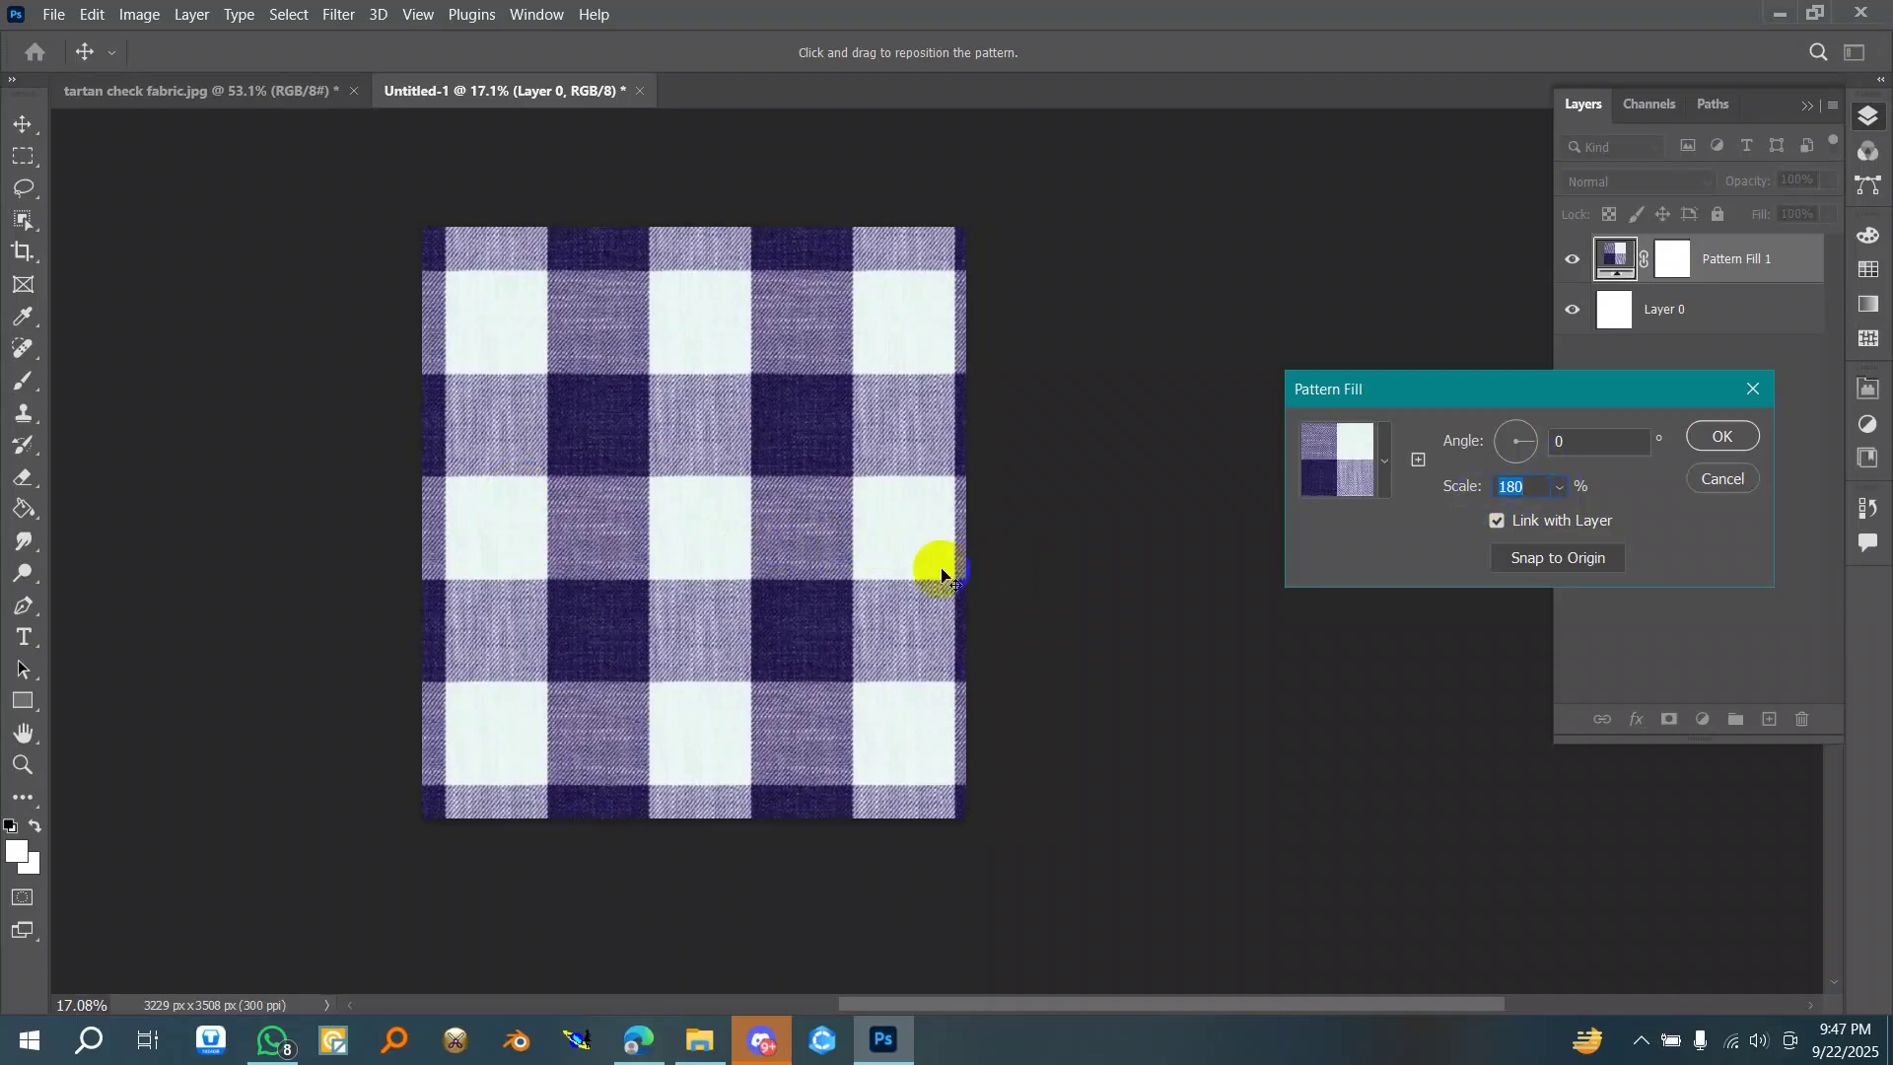
drag(761, 604, 757, 605)
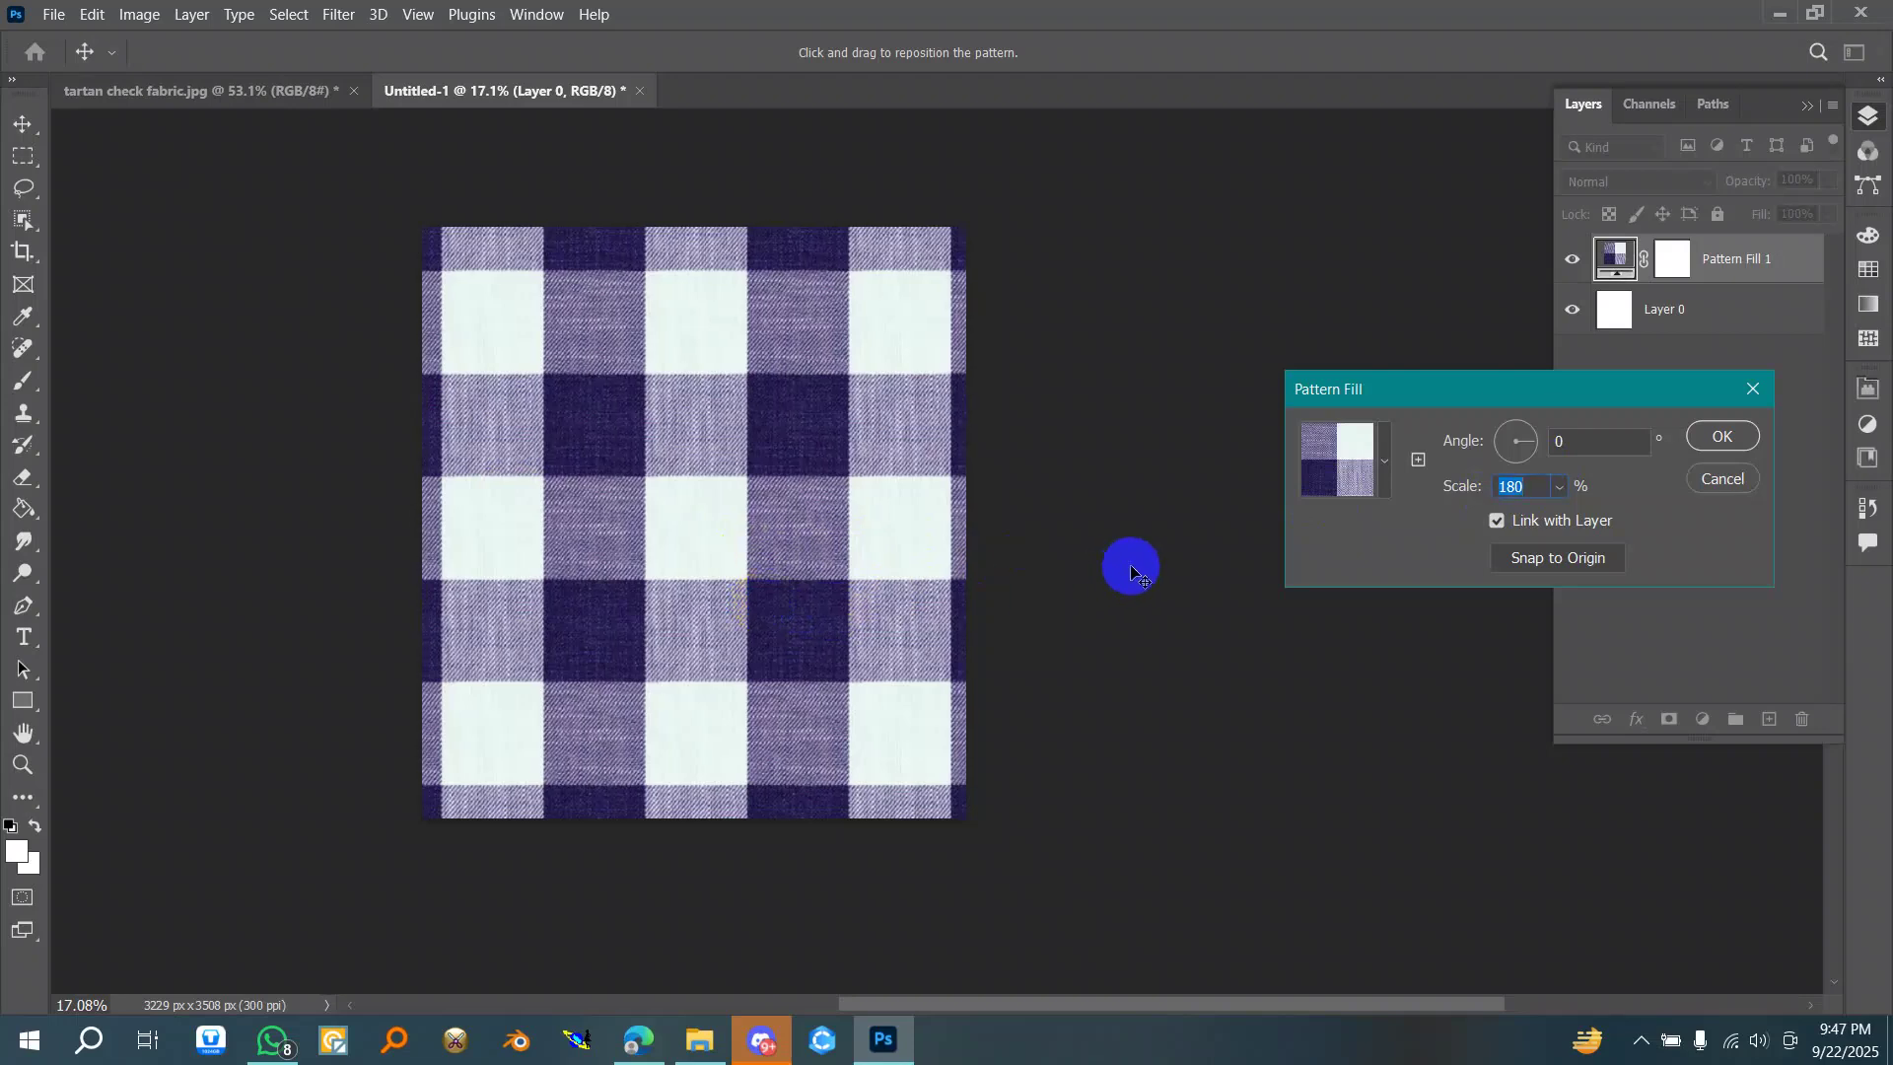
scroll(1533, 479, down, 5)
scroll(1533, 479, down, 10)
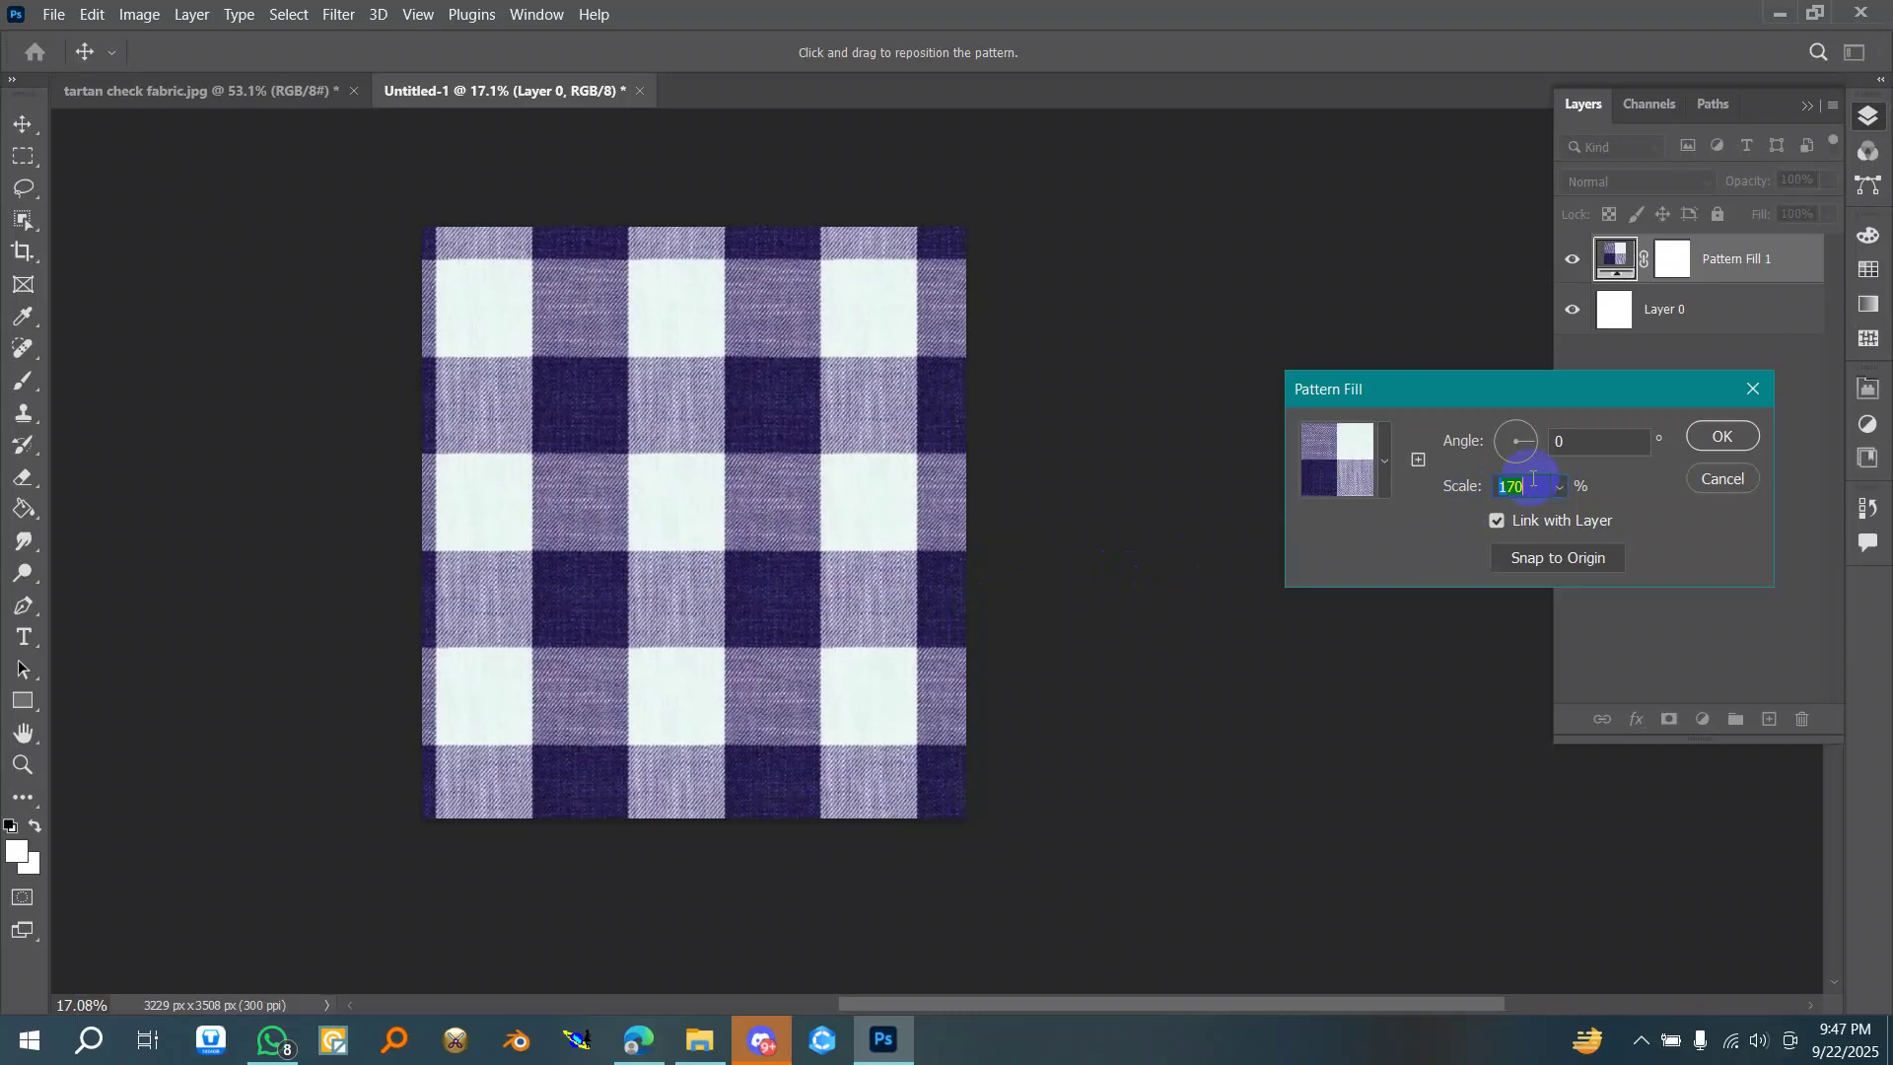
scroll(1533, 479, down, 2)
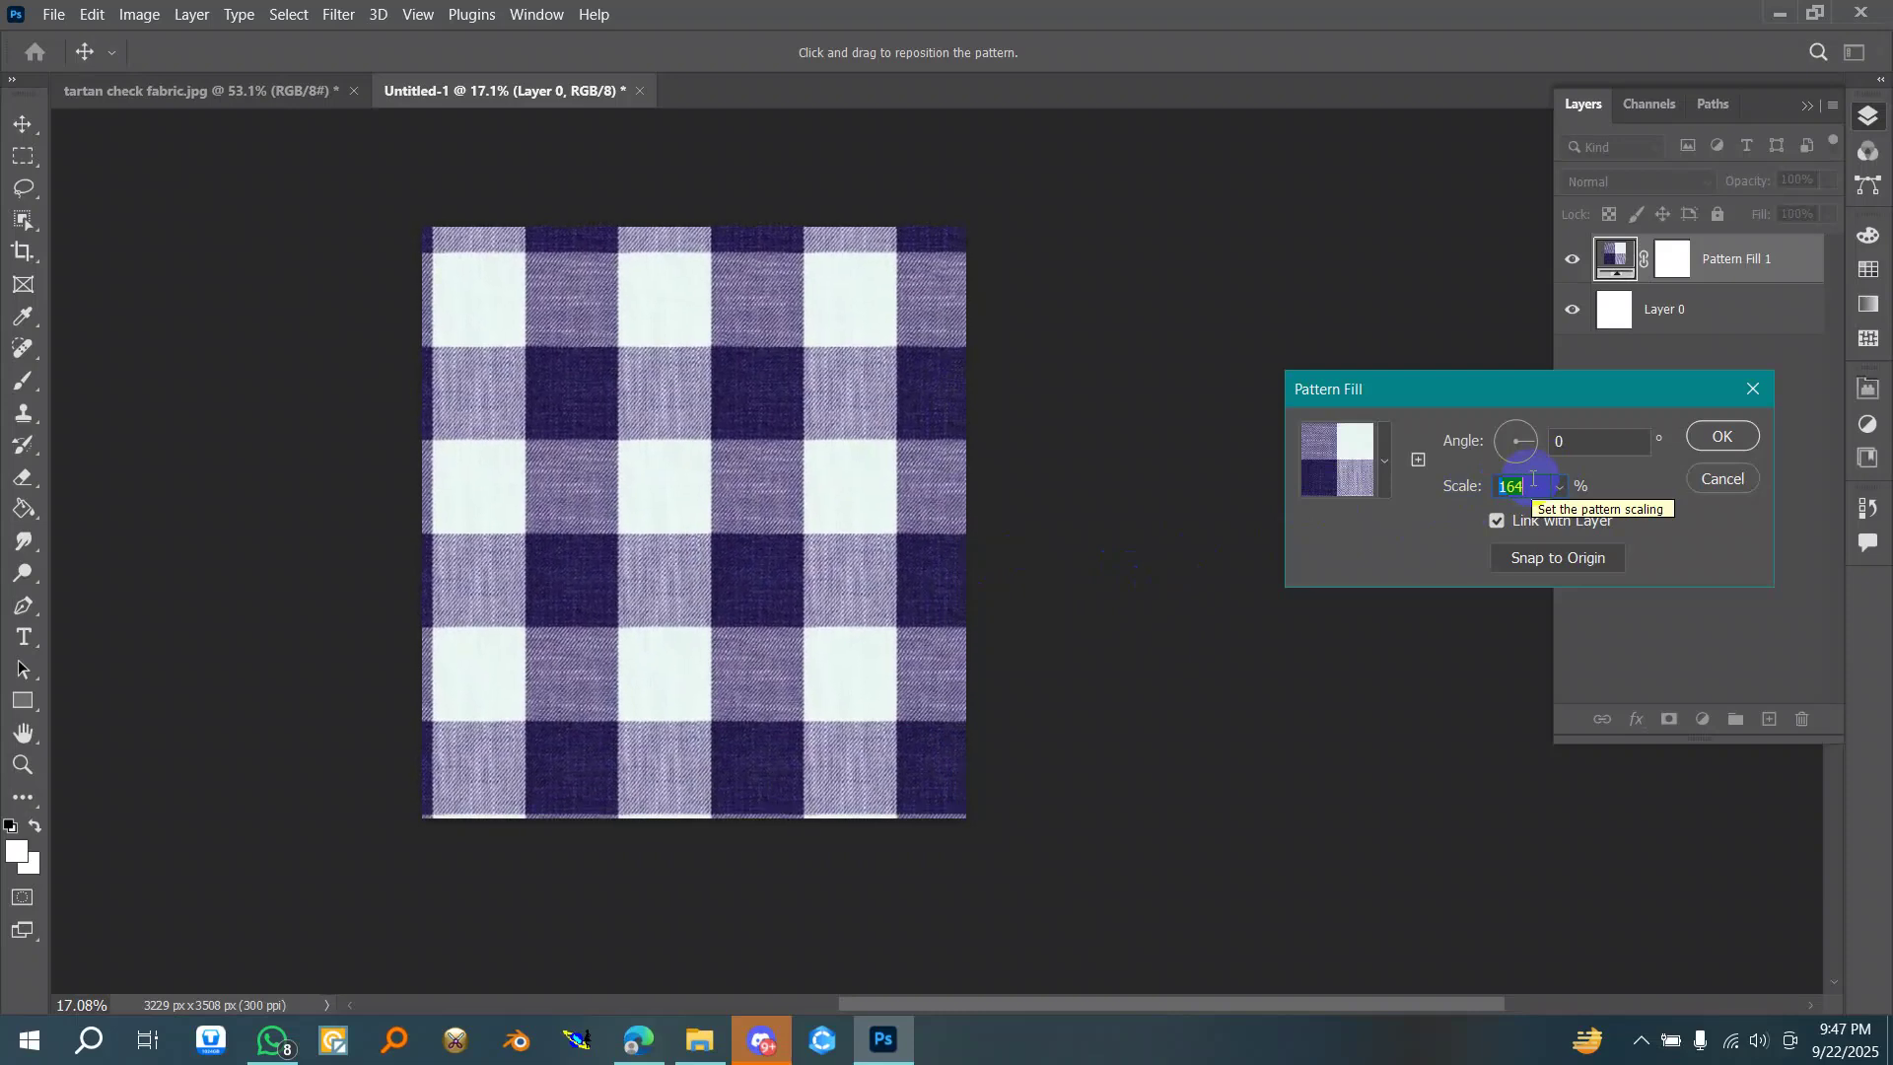
scroll(1533, 479, down, 1)
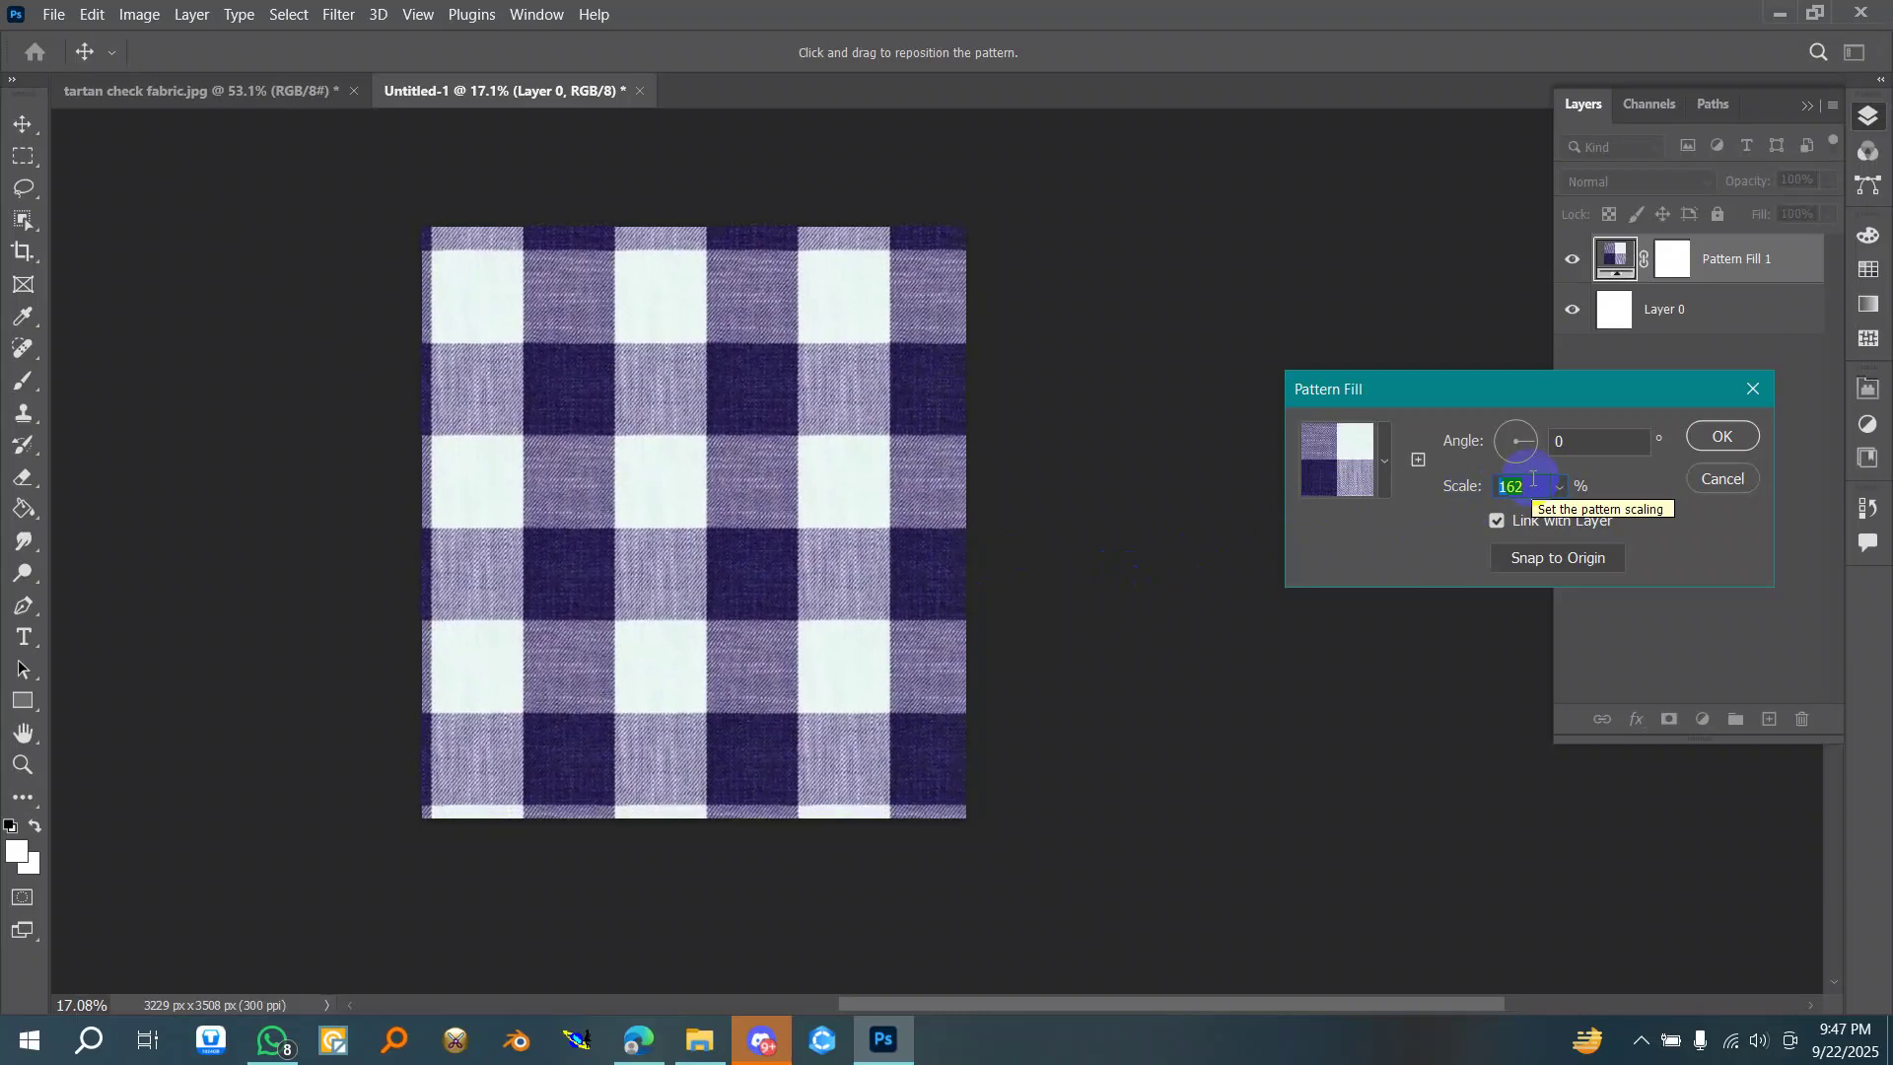
scroll(1534, 479, up, 20)
scroll(1533, 479, up, 4)
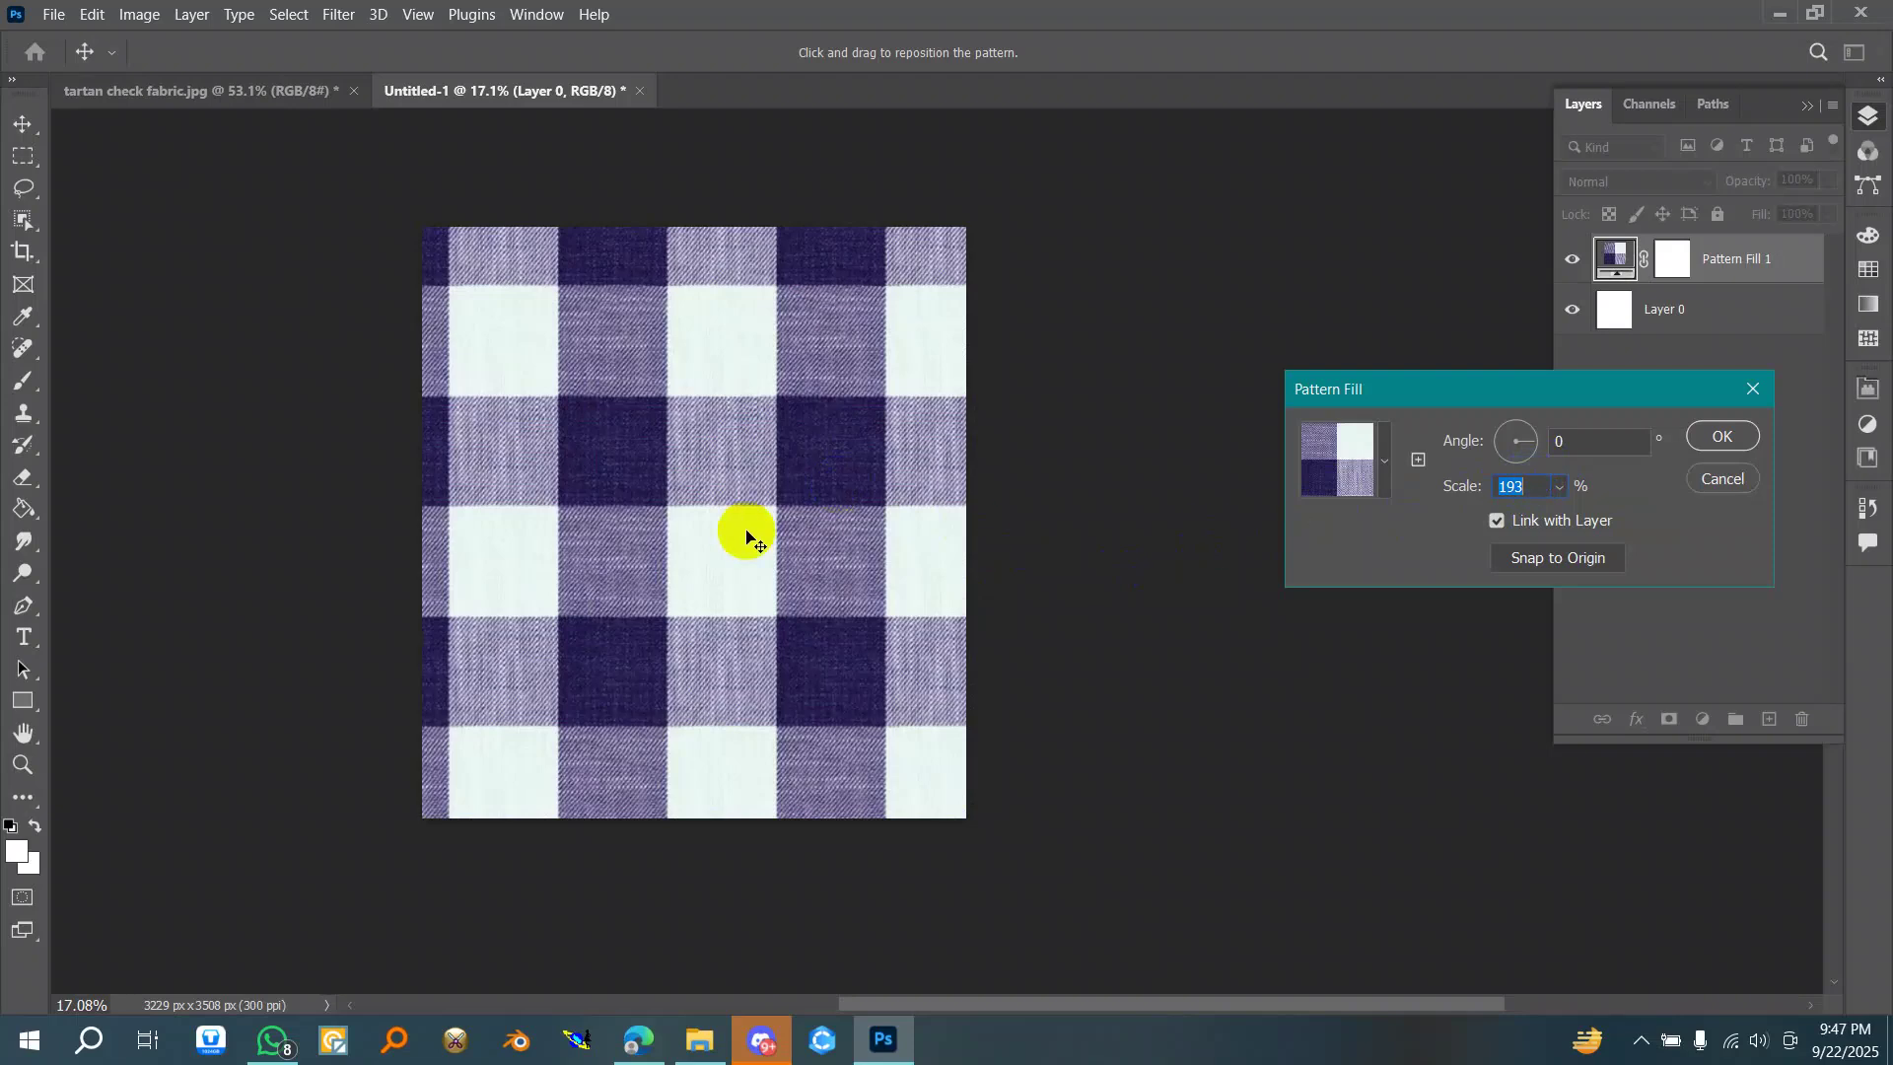
- Shift the pattern slightly downward, set its scale to 190% and apply the pattern fill
mouse_move(730, 549)
mouse_down()
mouse_move(814, 575)
mouse_move(726, 545)
mouse_move(748, 550)
mouse_move(735, 575)
mouse_up()
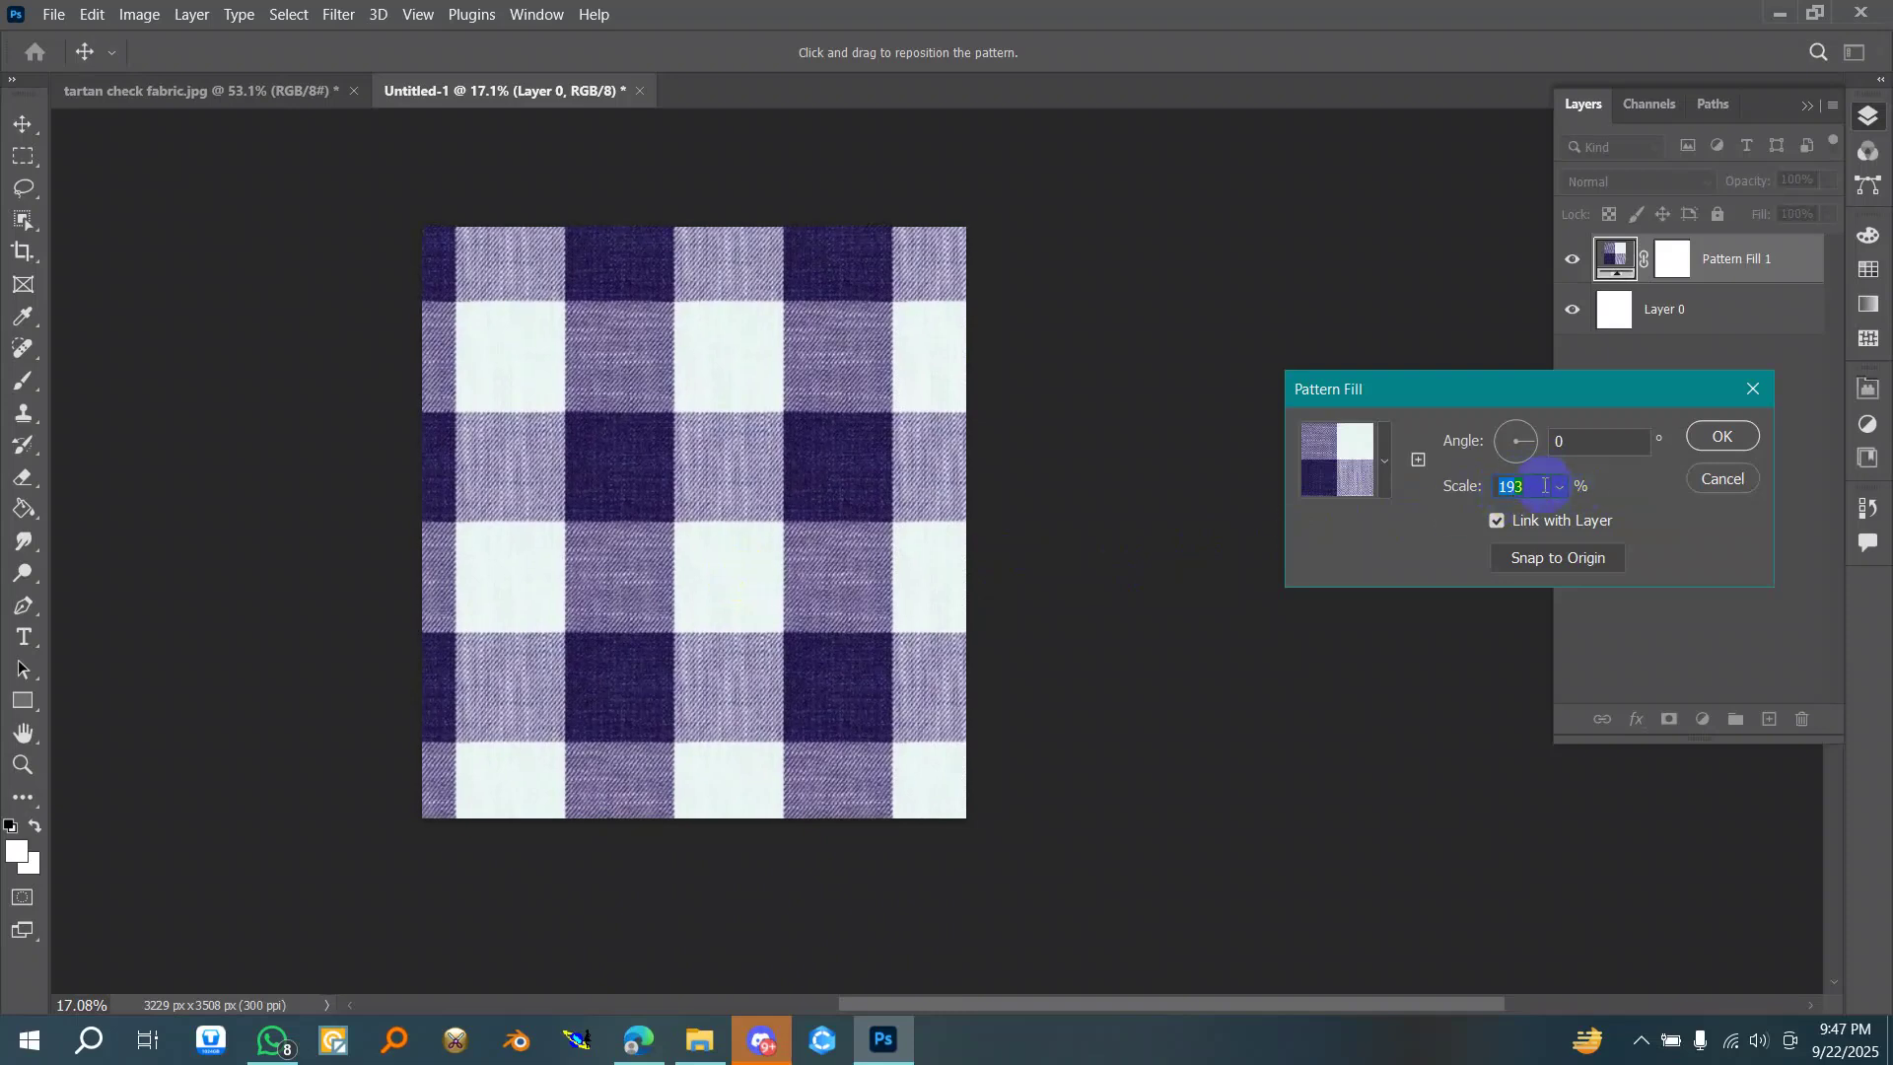
scroll(1540, 485, up, 1)
scroll(1540, 485, down, 3)
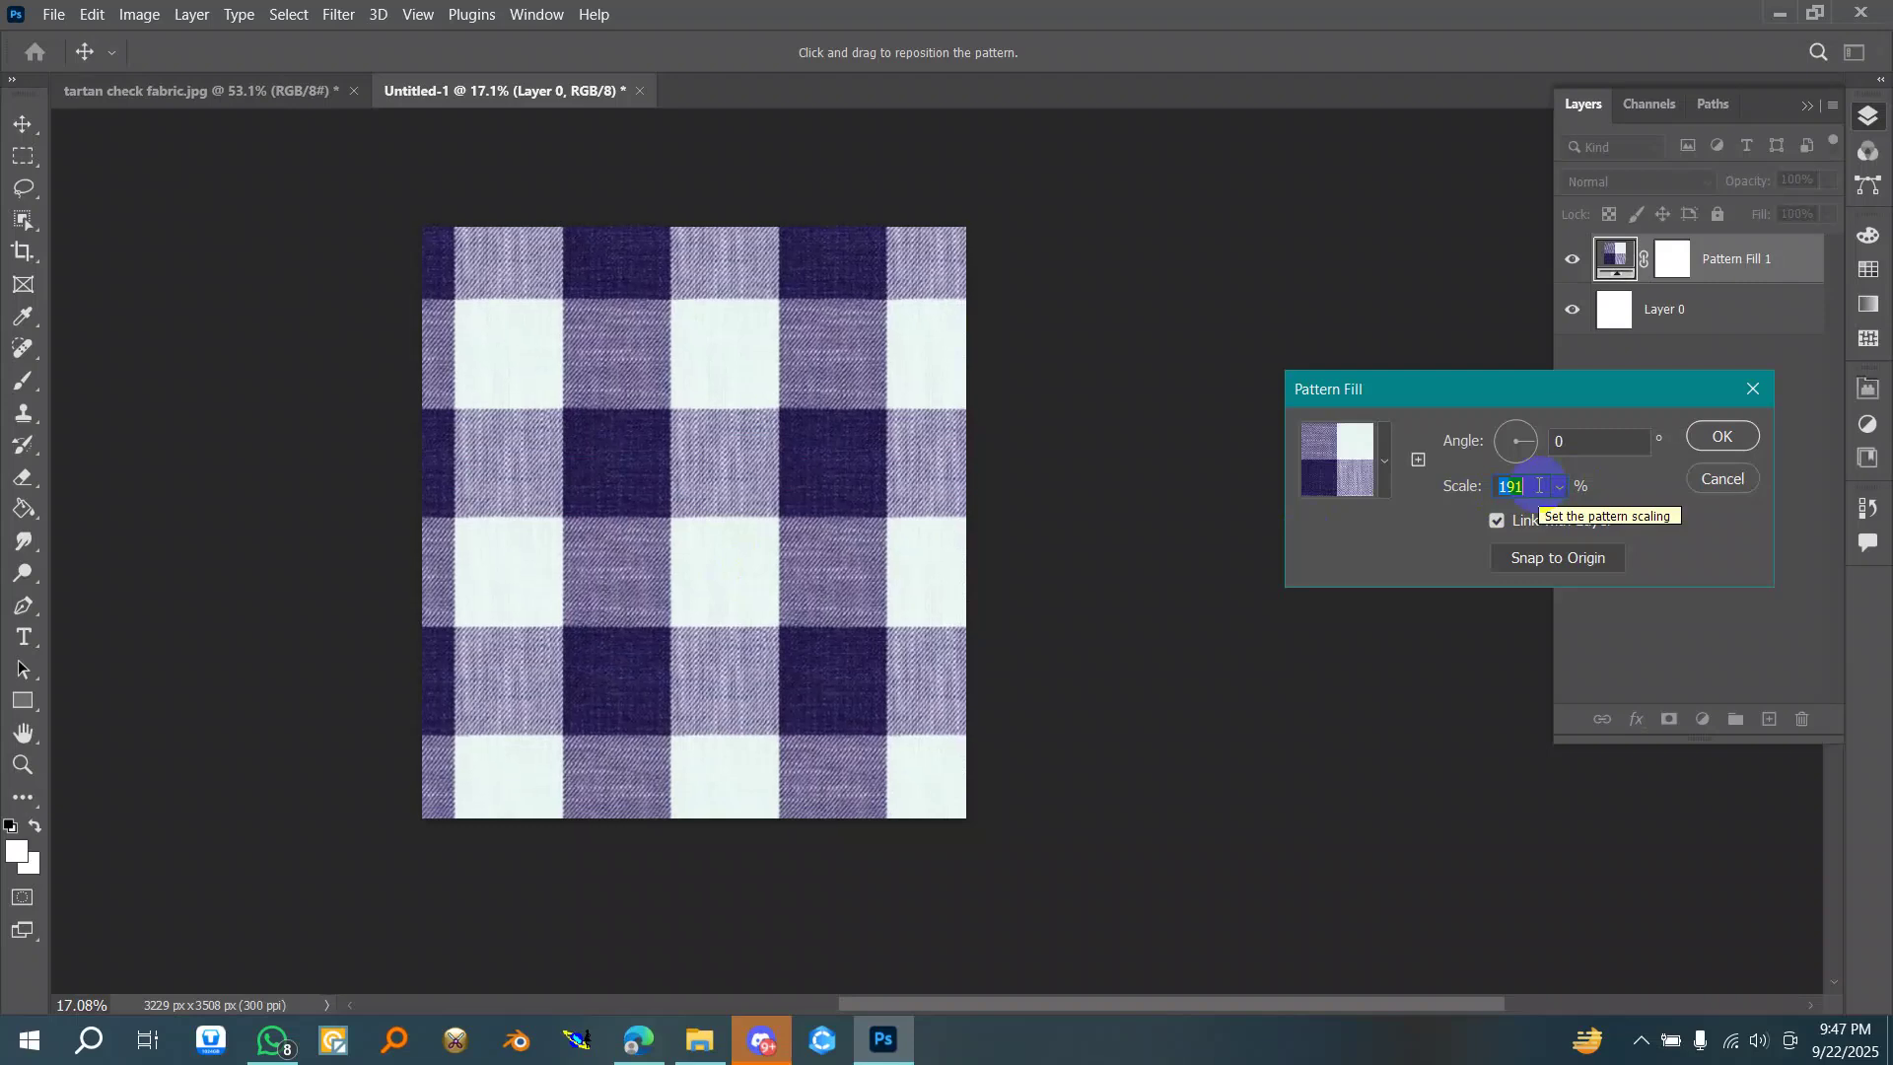
scroll(1540, 485, down, 1)
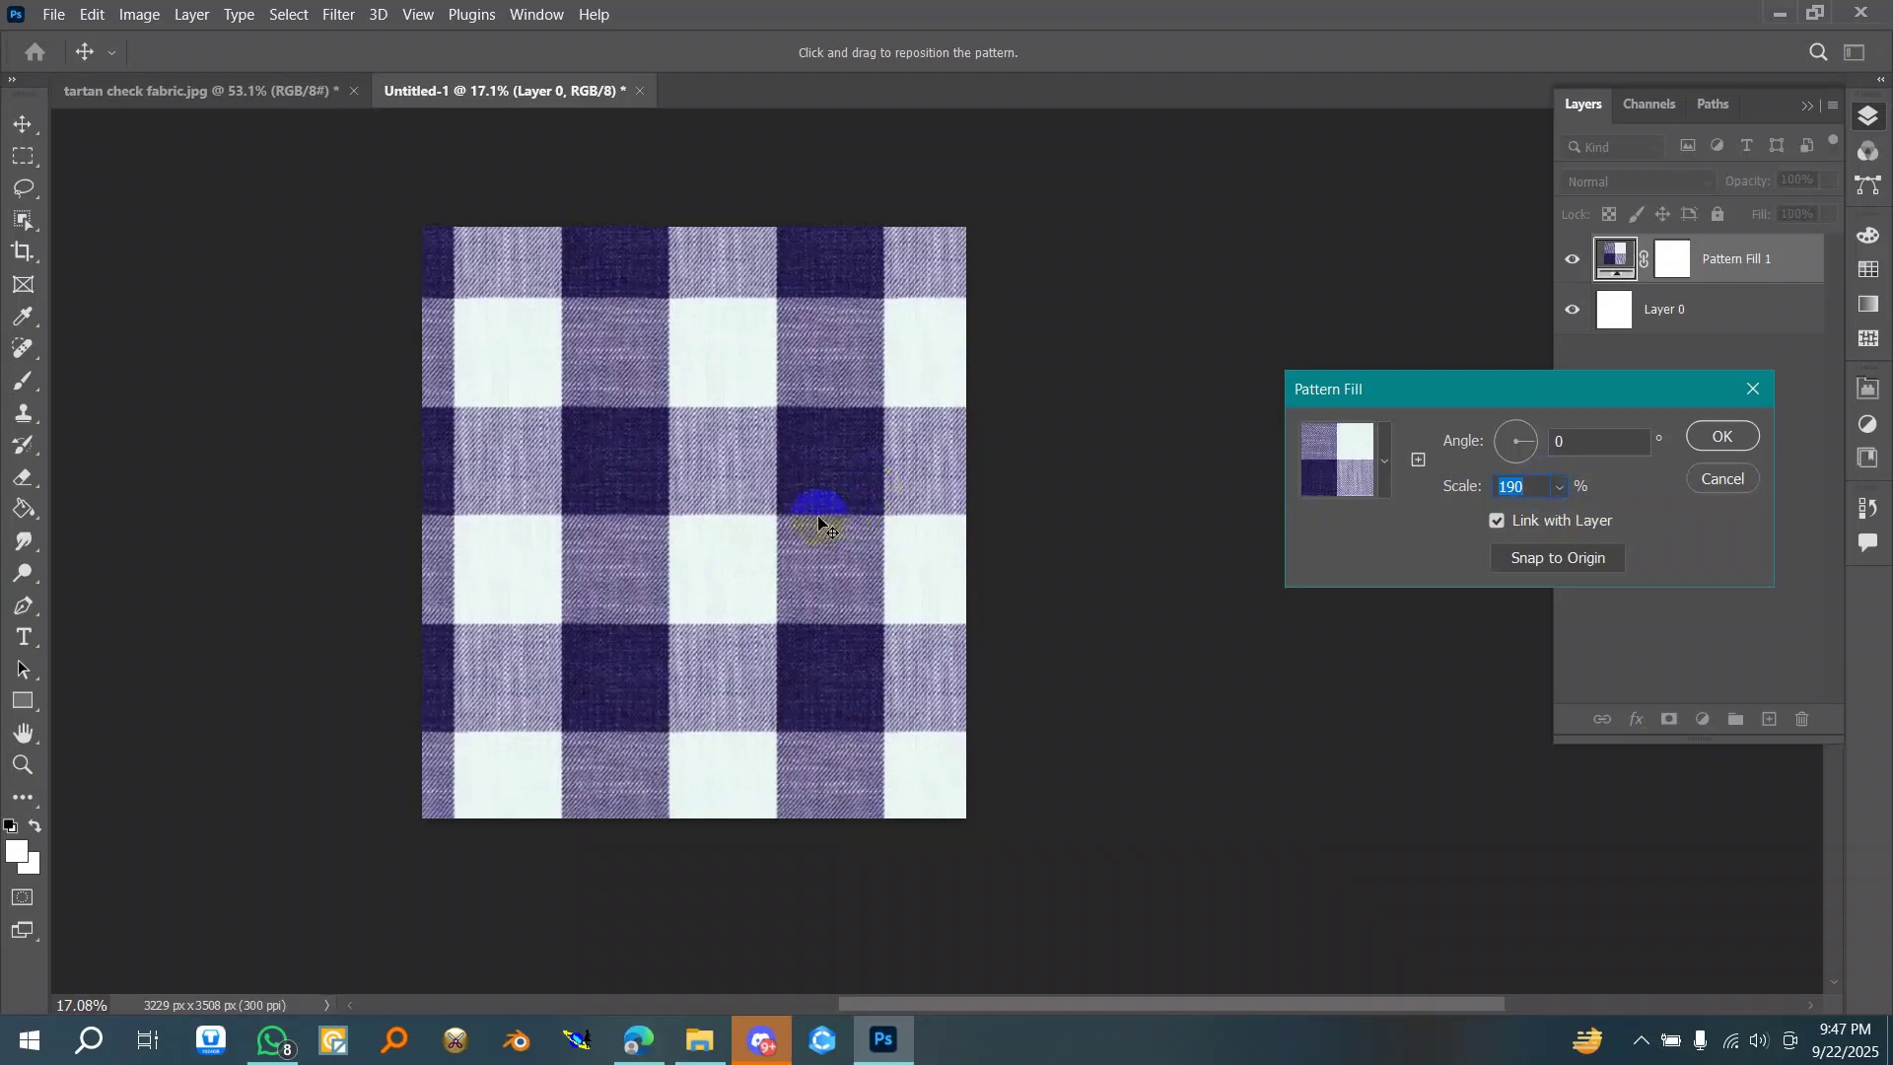
click(1724, 438)
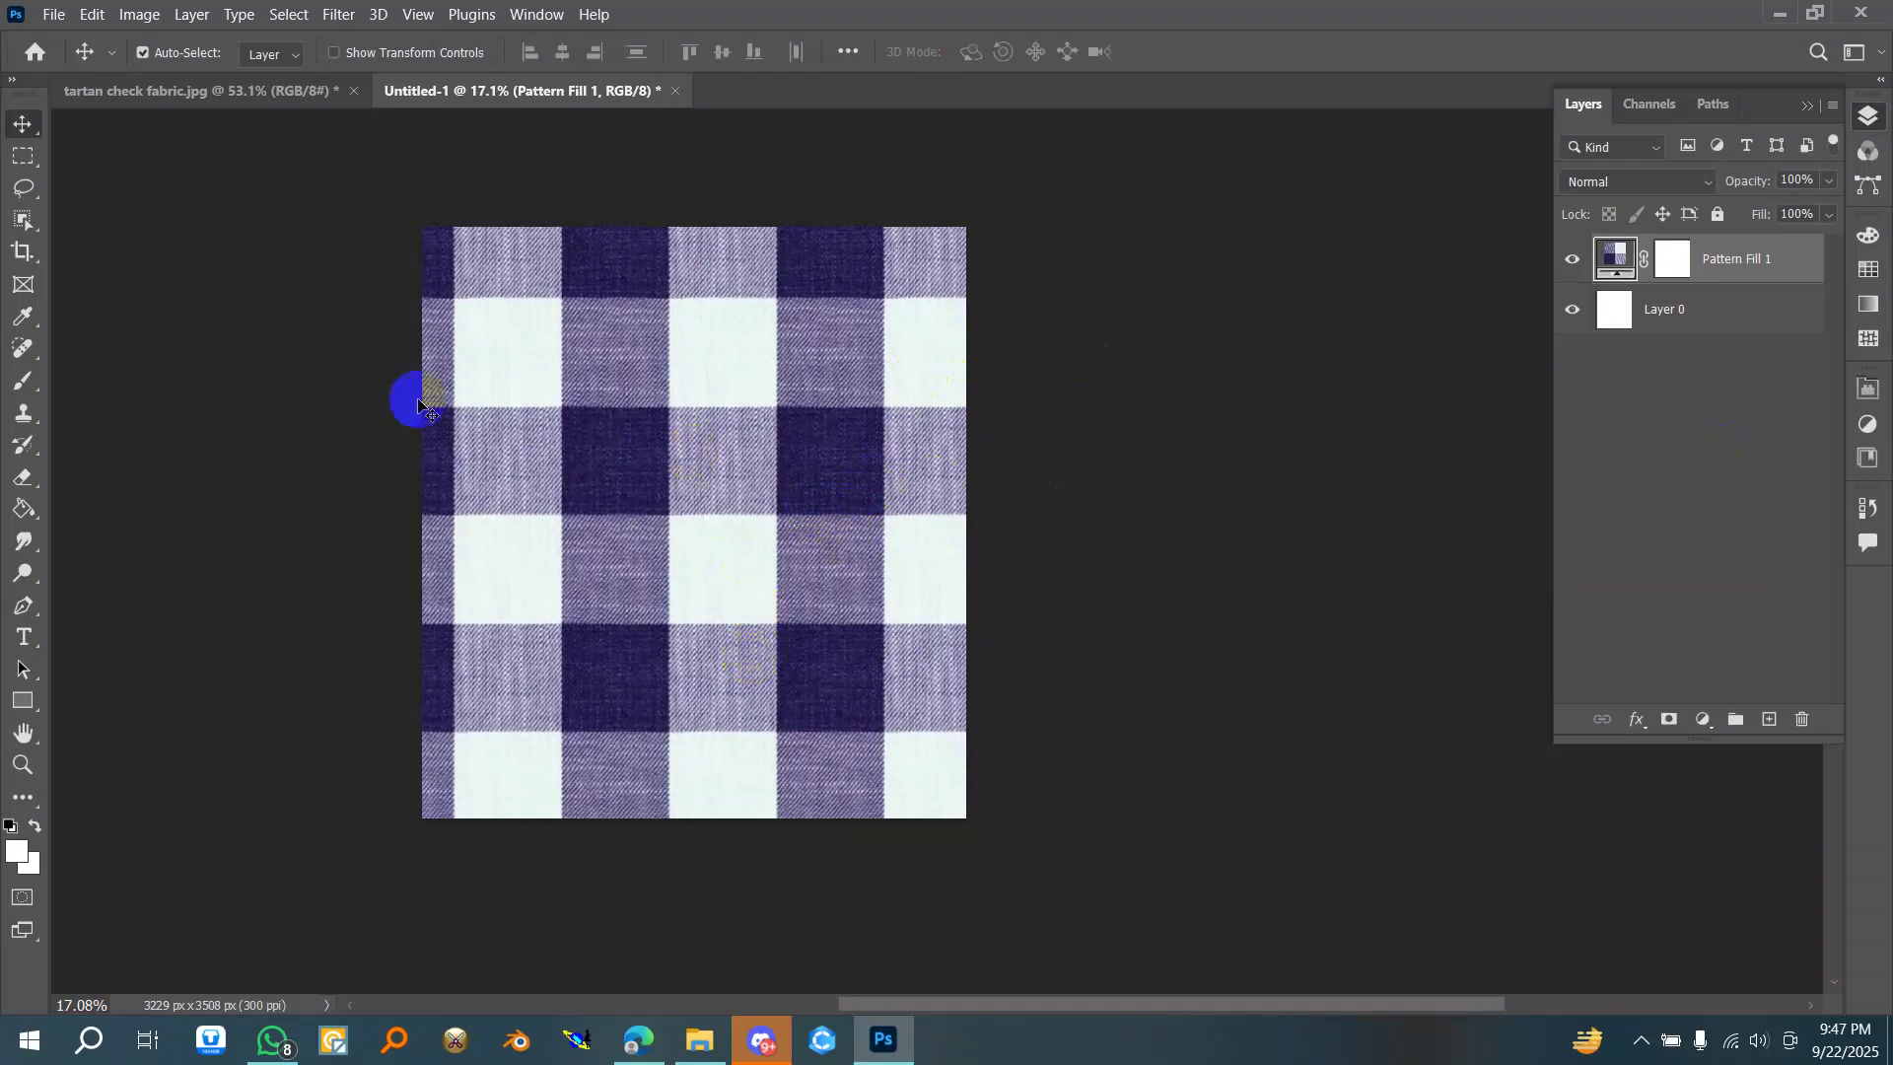
- Start saving a copy of the document to the Desktop in JPEG format
click(54, 17)
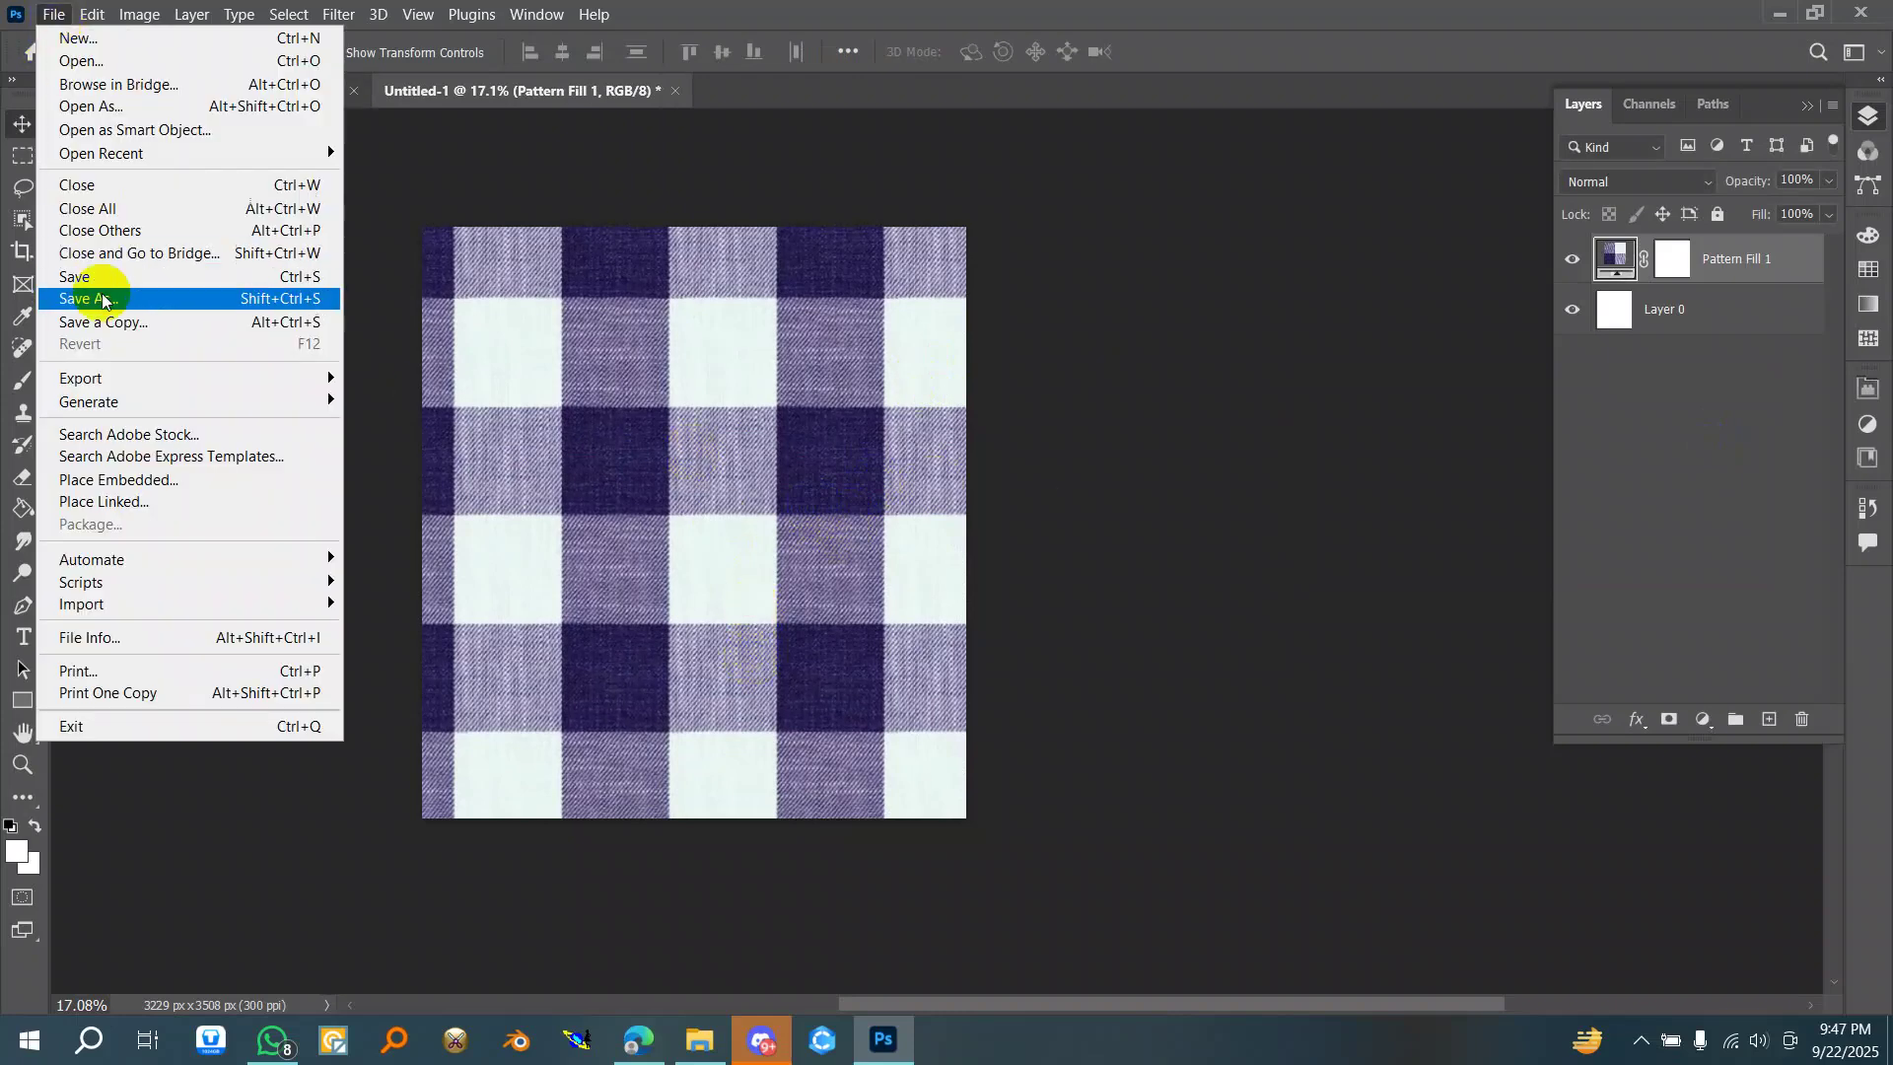
click(134, 299)
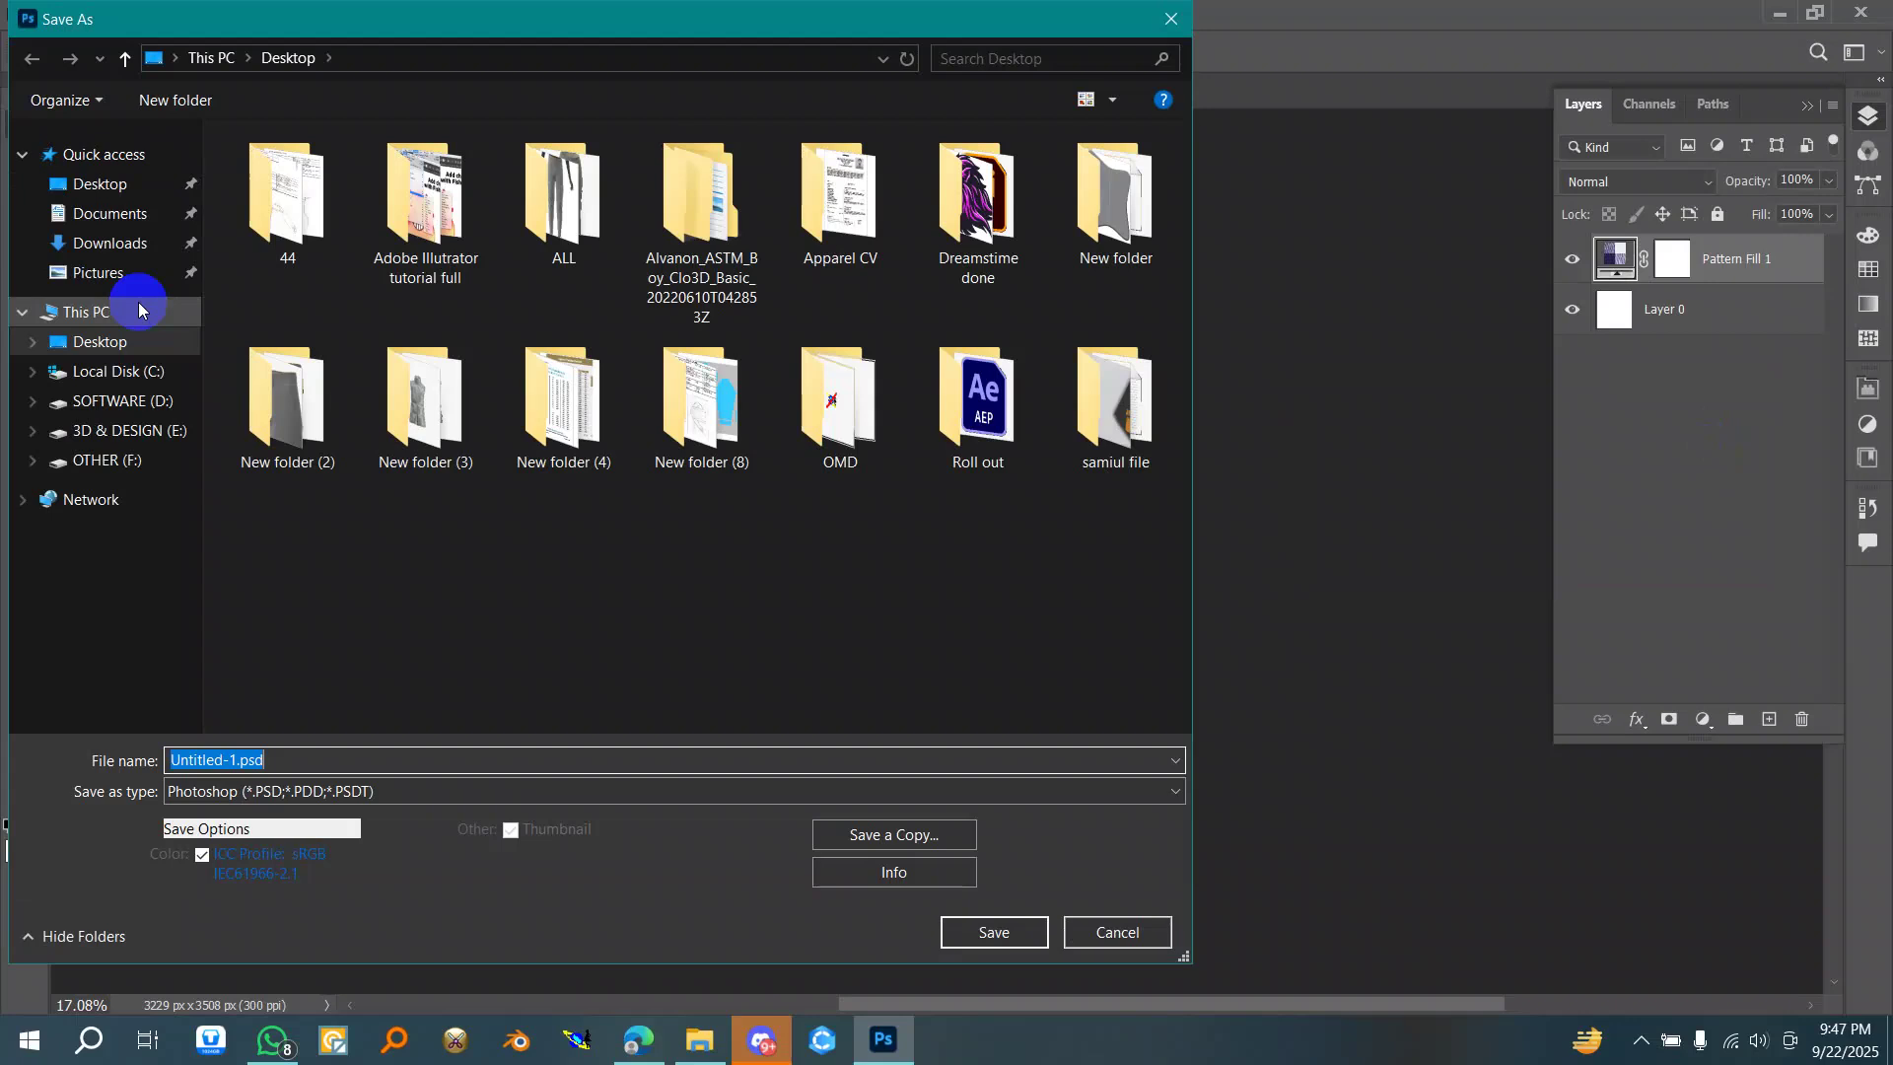
click(309, 787)
click(388, 688)
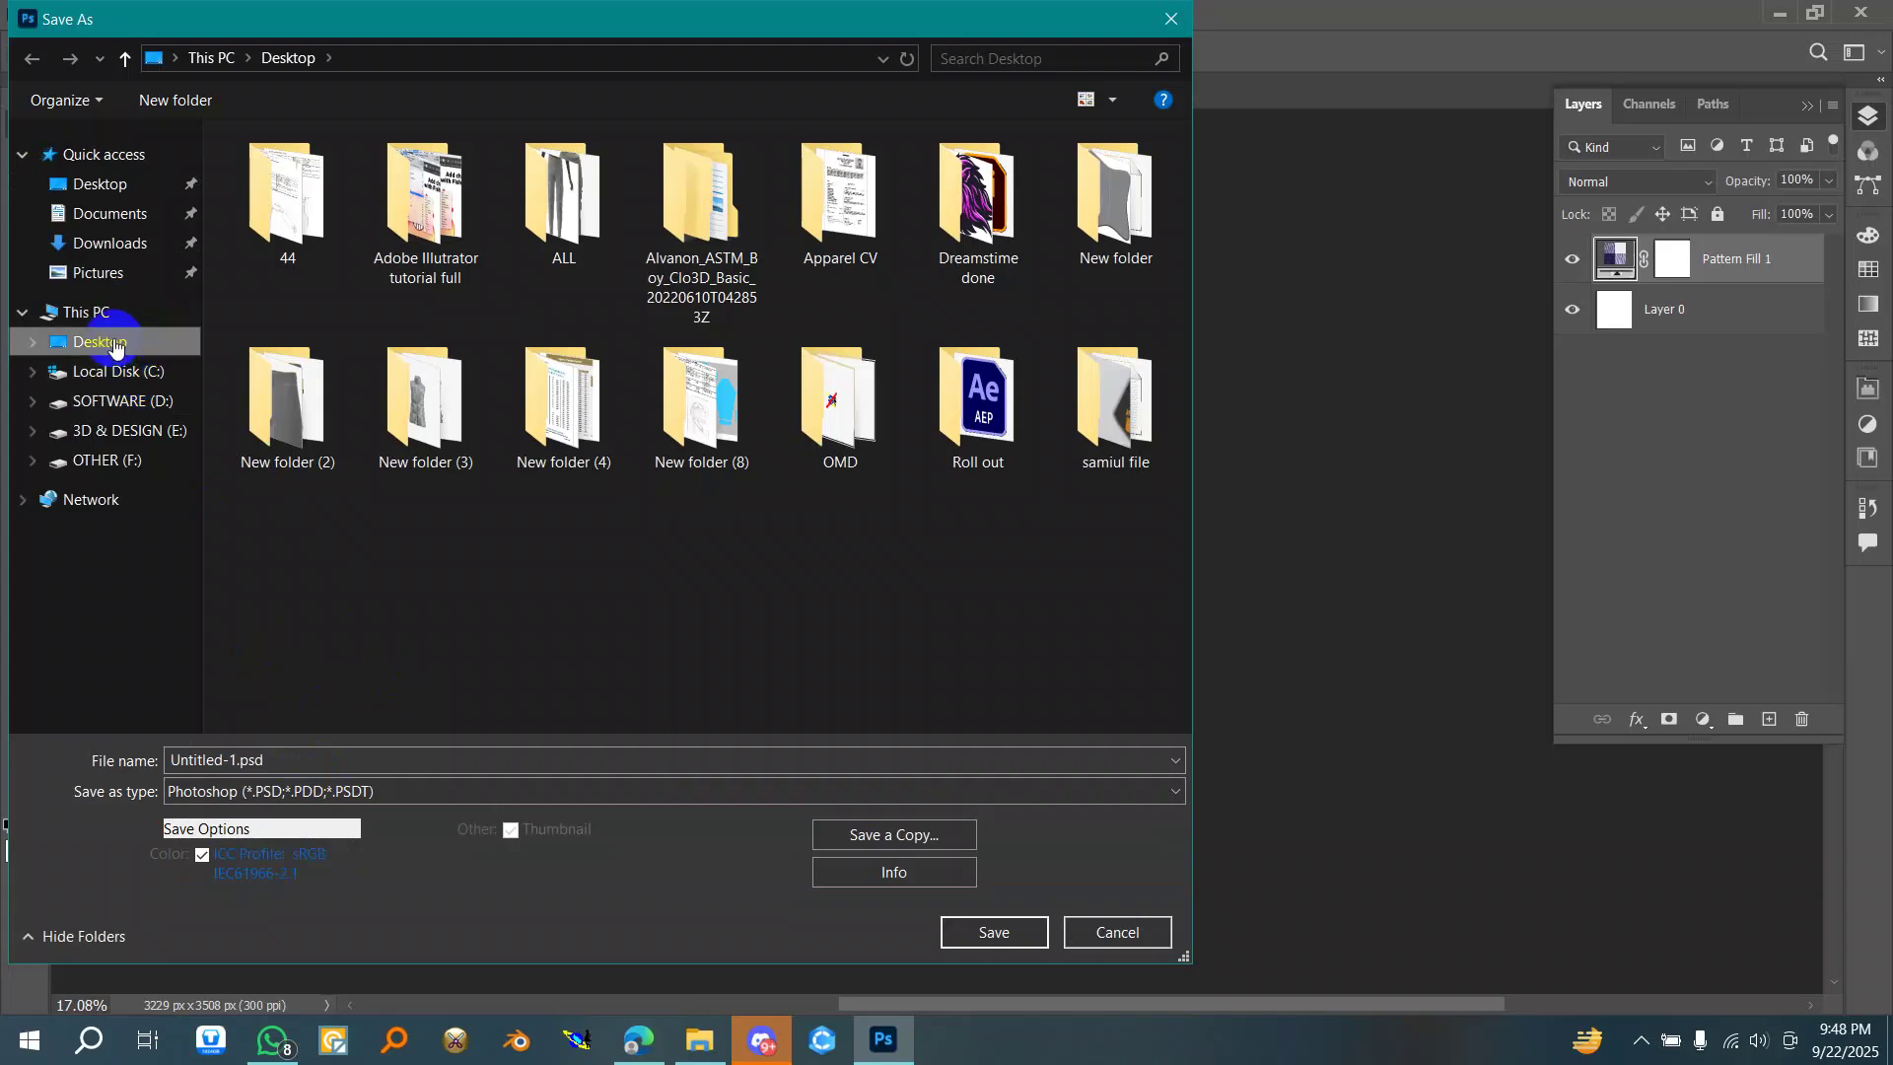
click(378, 791)
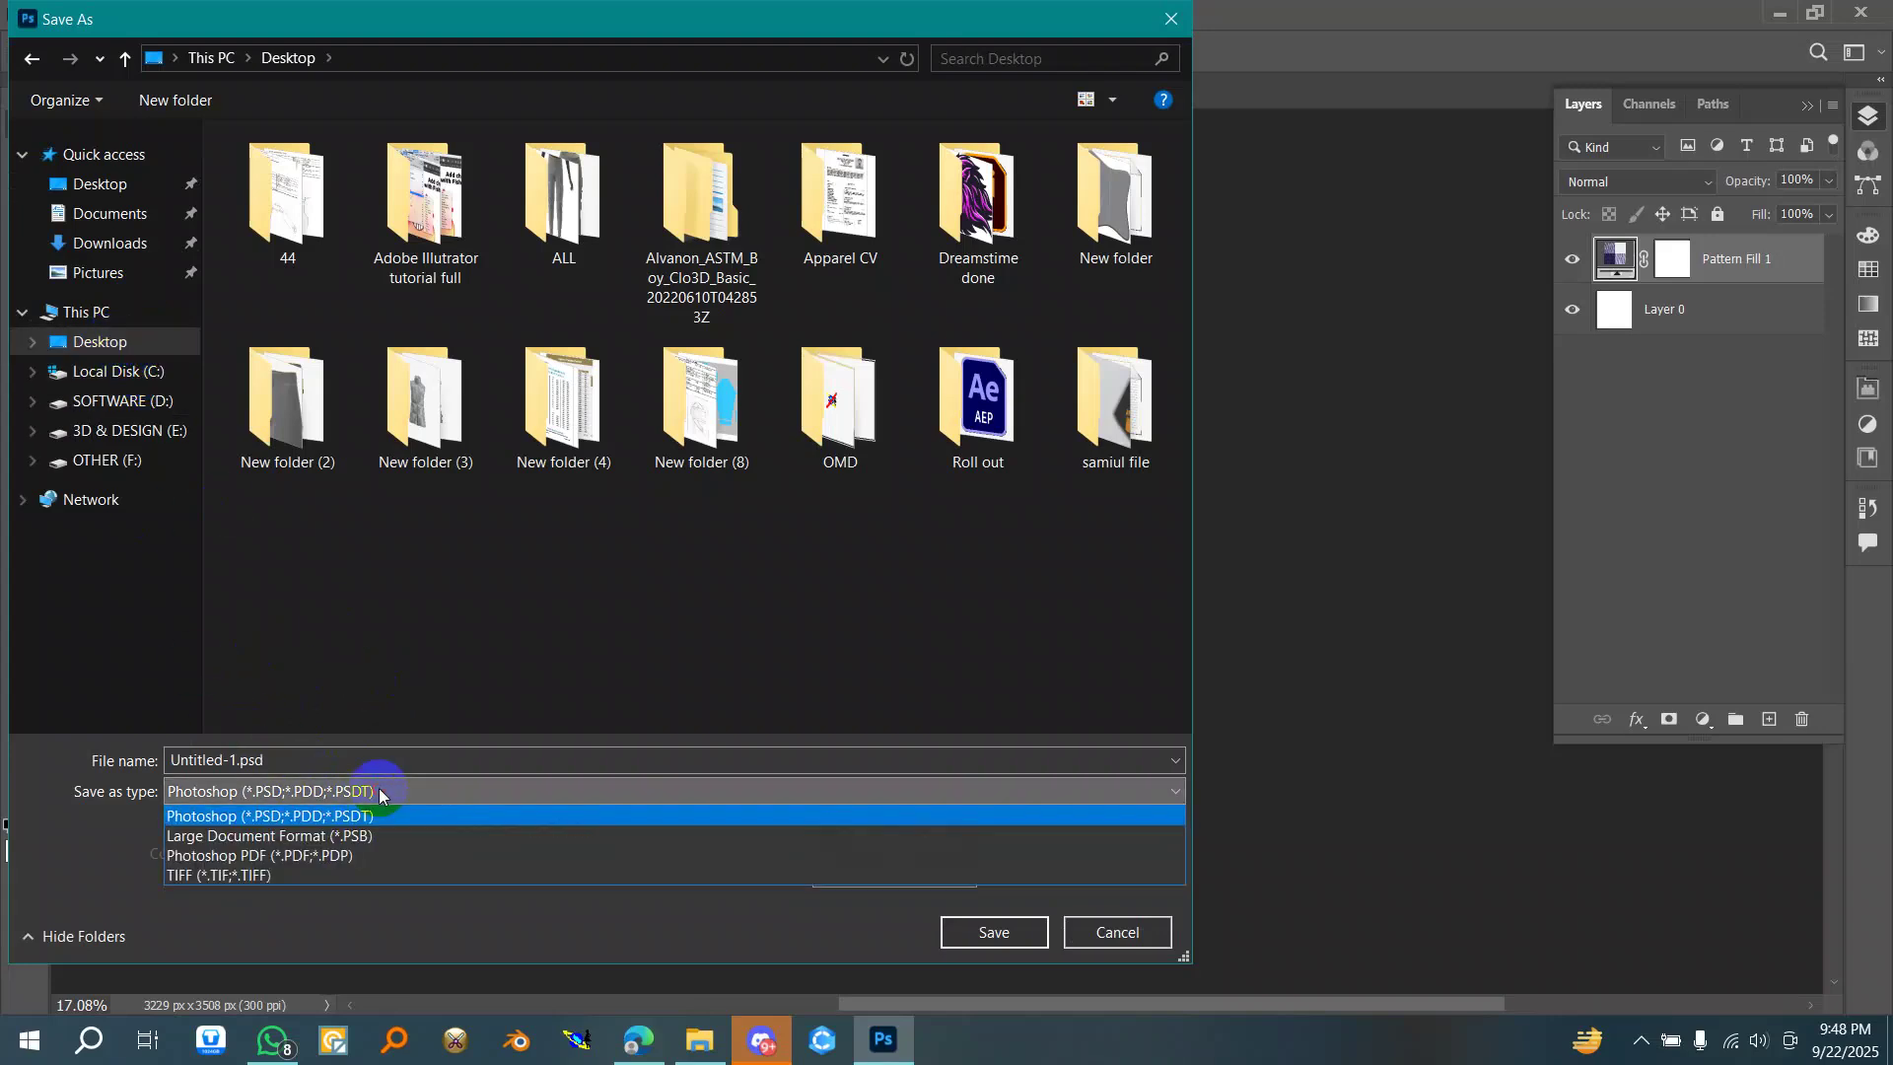
click(489, 789)
click(857, 836)
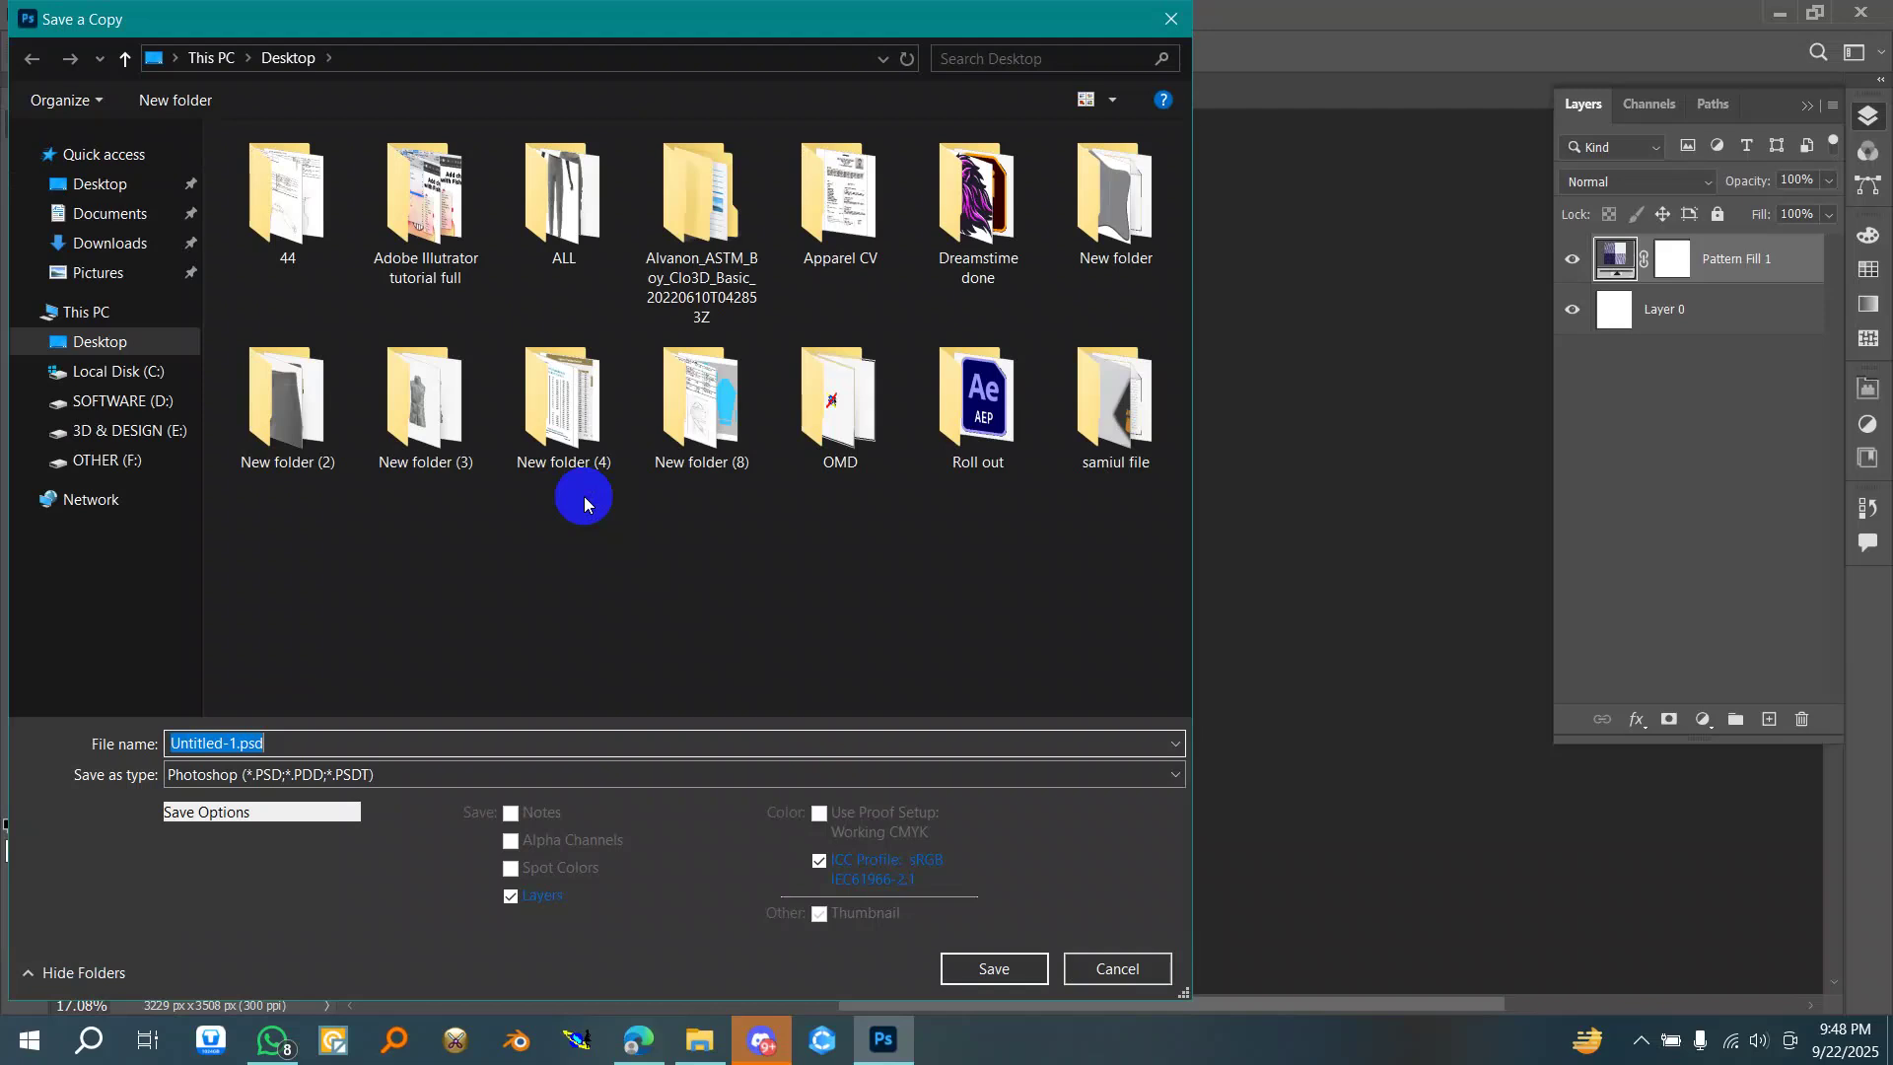
click(296, 777)
click(325, 496)
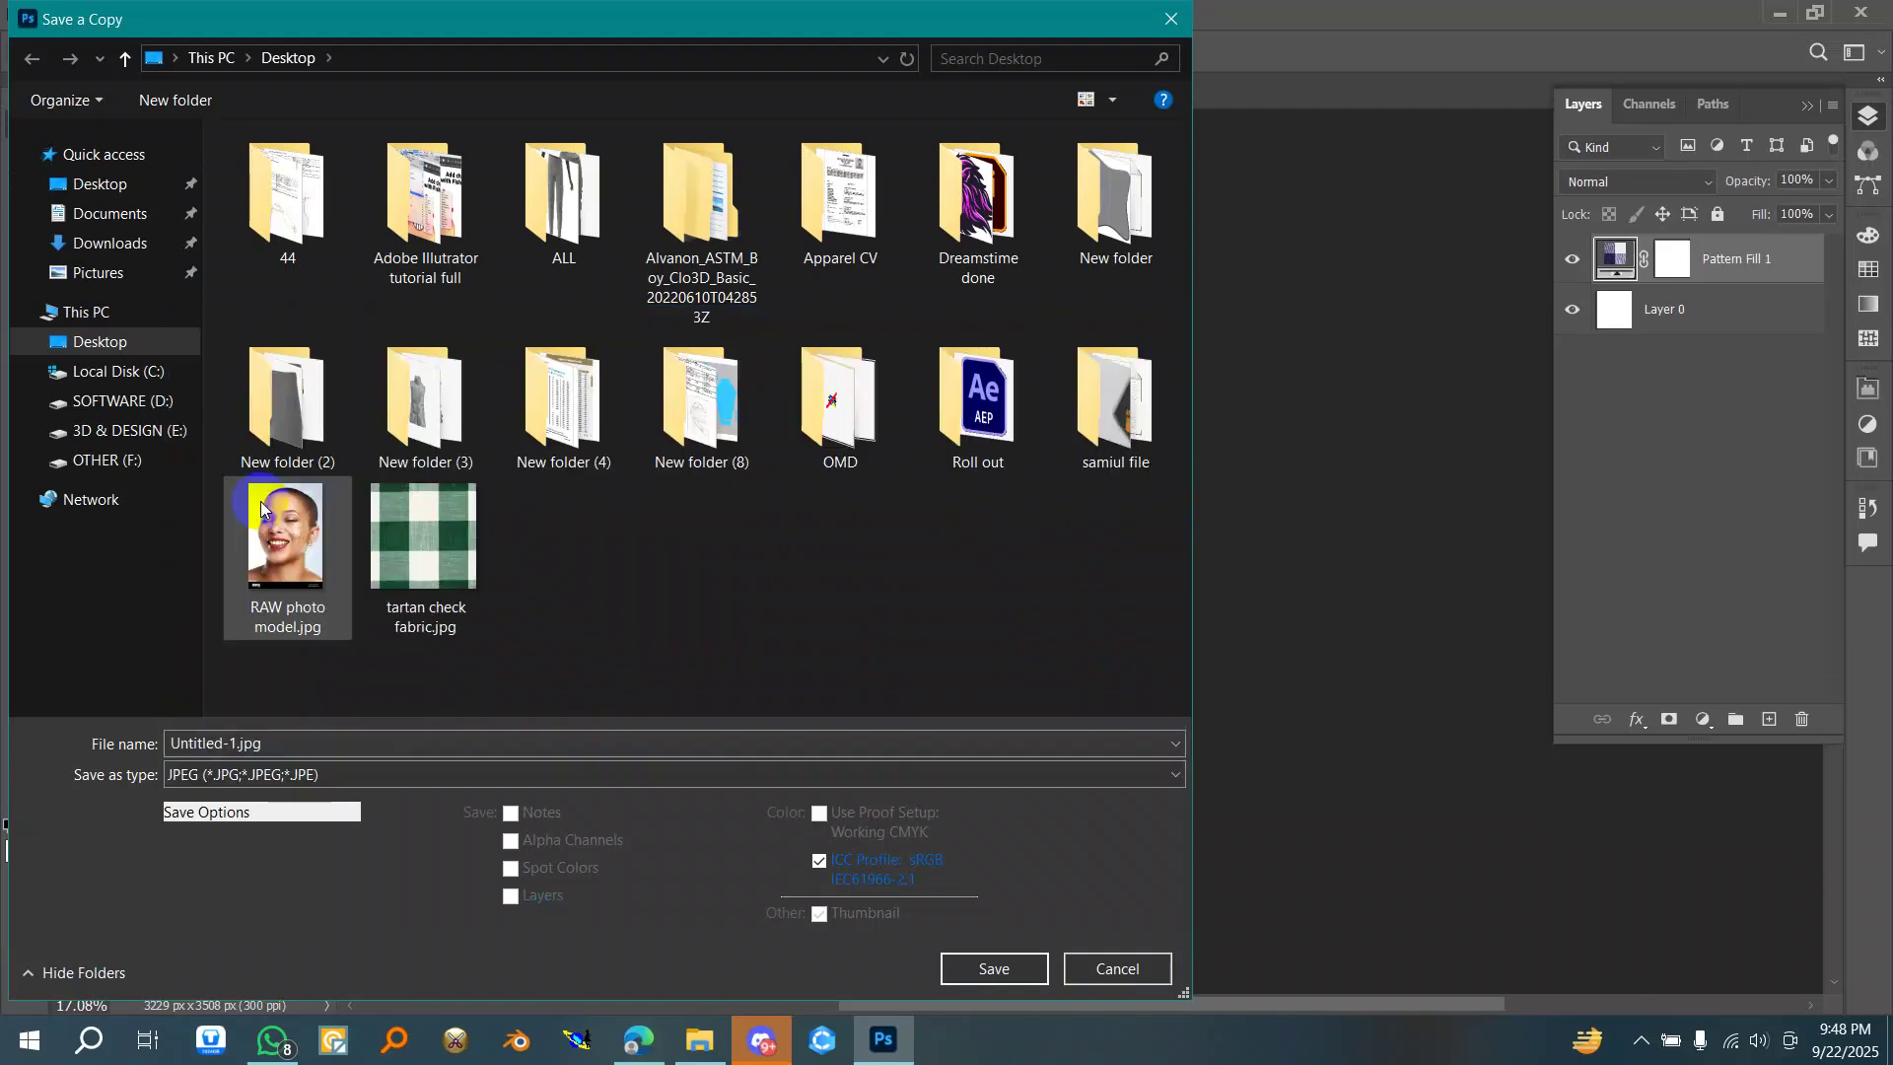
- Name the copy "Realistic Seamless tartan check fabric" and save it with Maximum JPEG quality
click(285, 738)
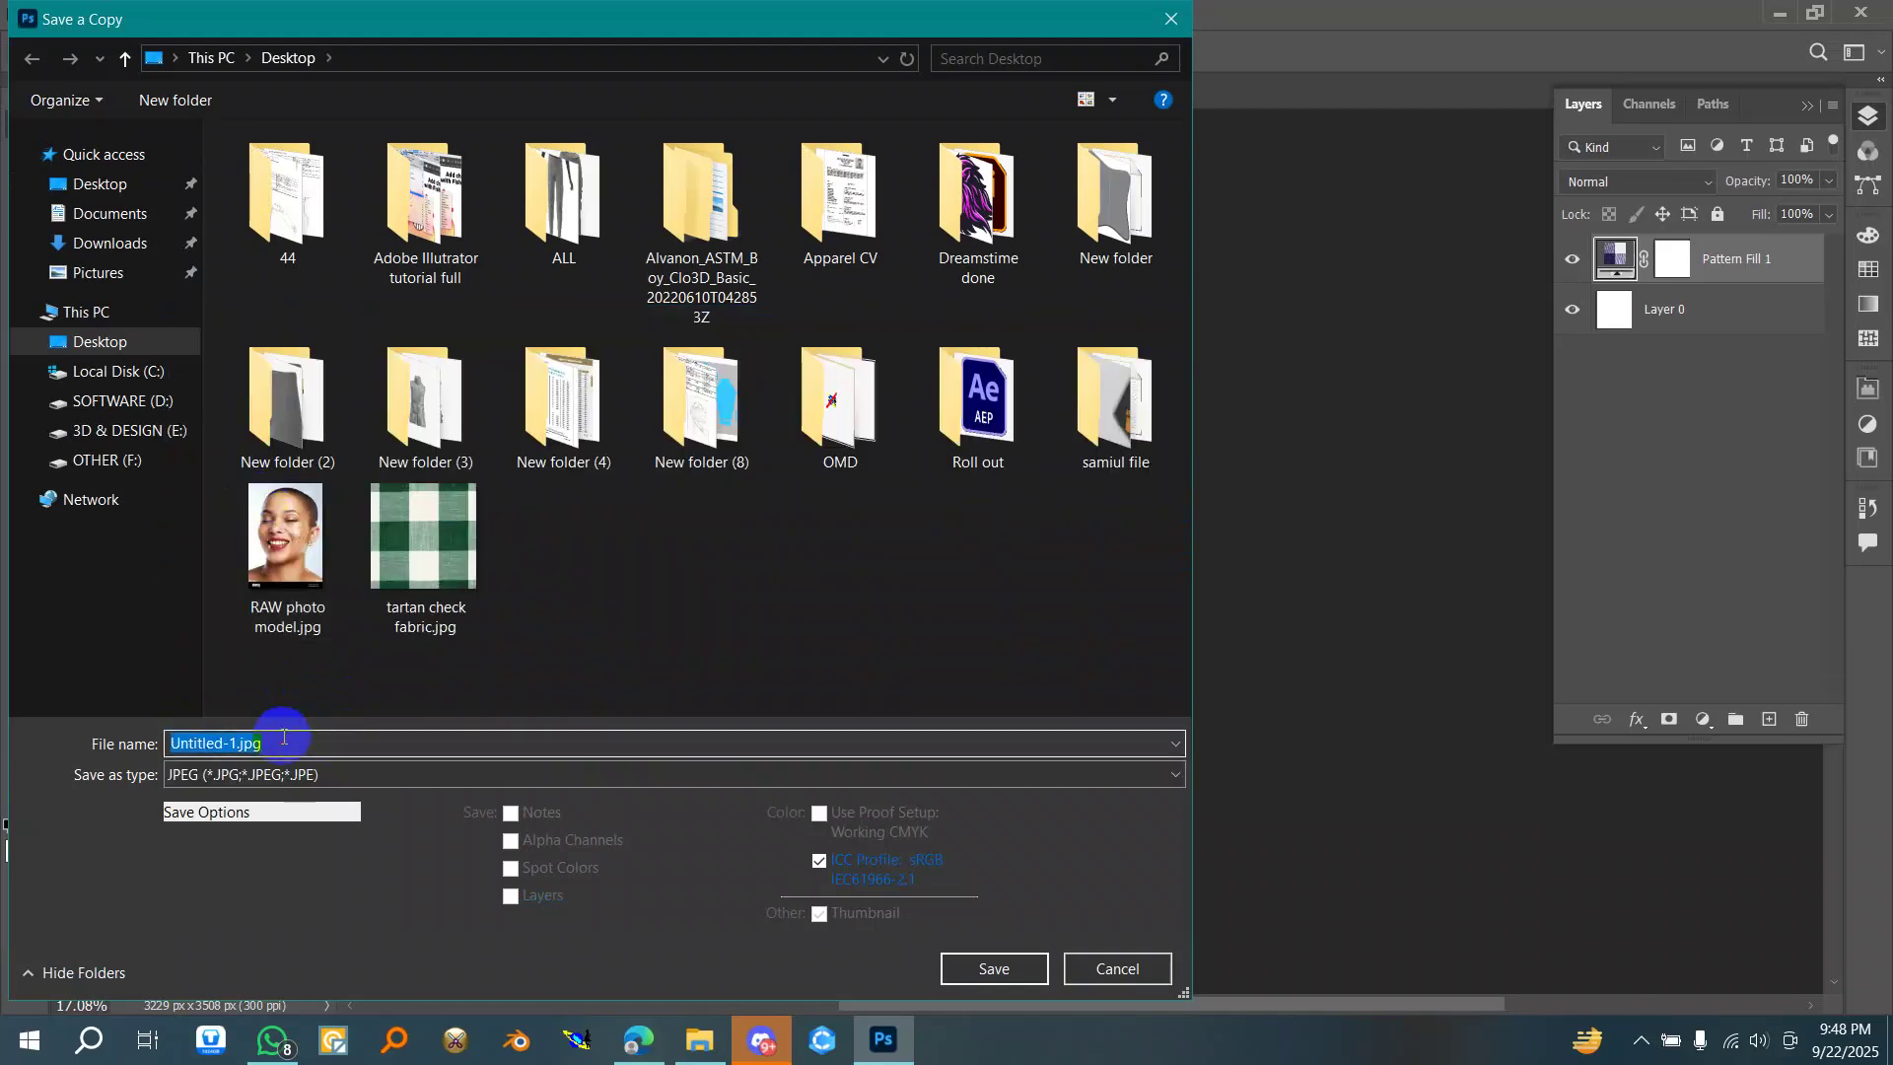
text(Seam)
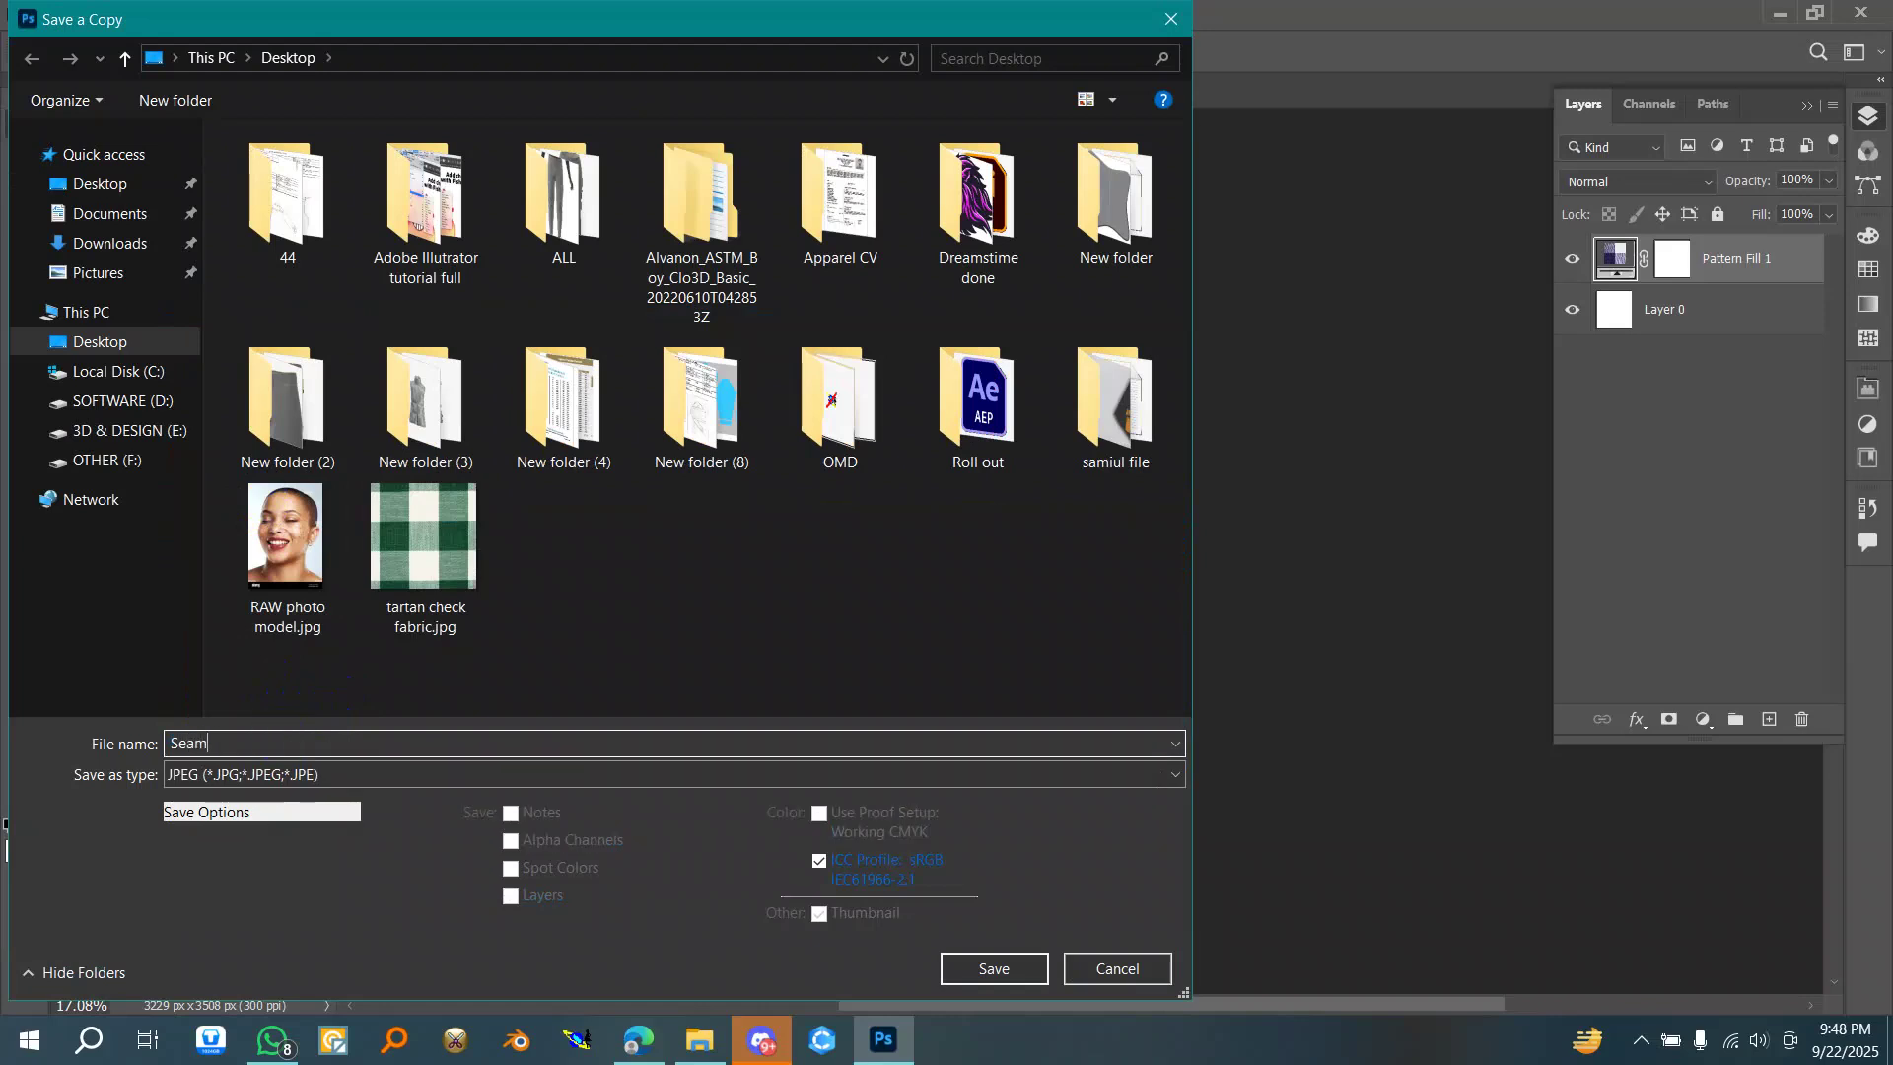
text(less tartan check fabric)
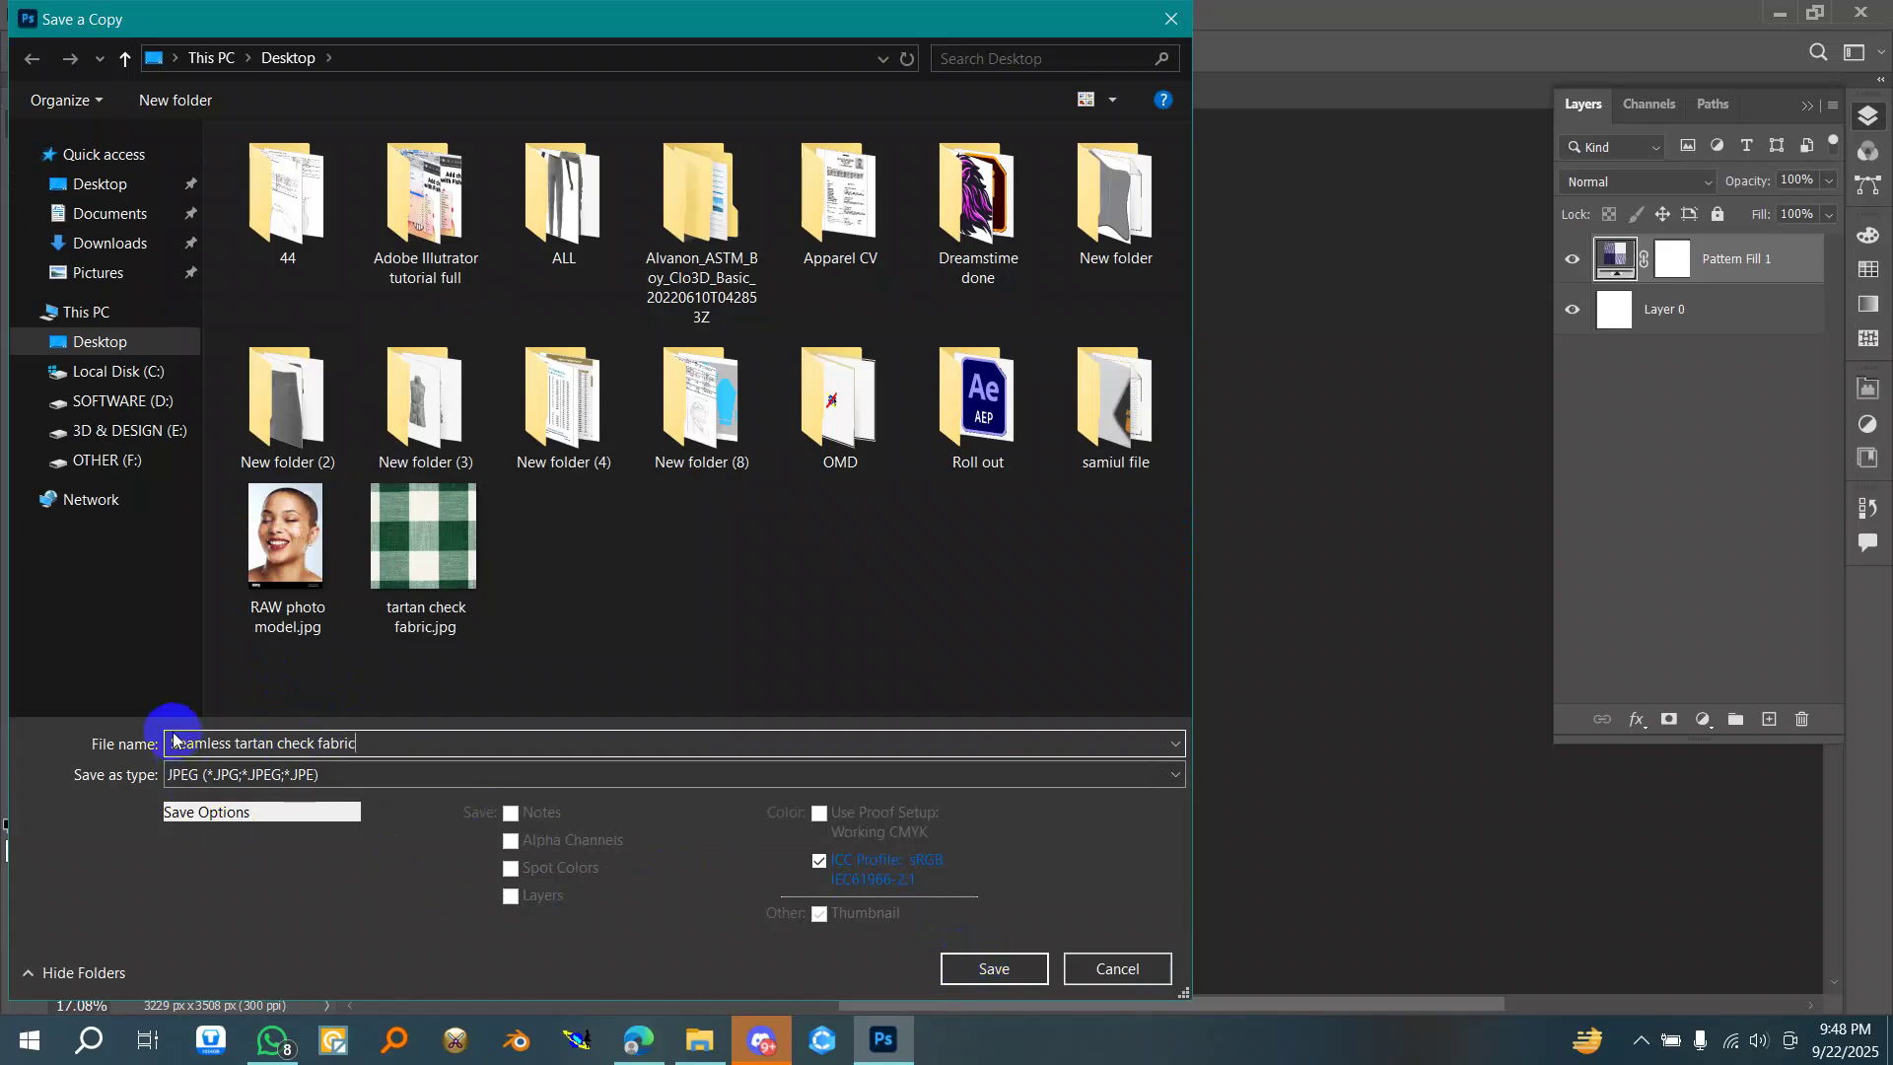
text(Re)
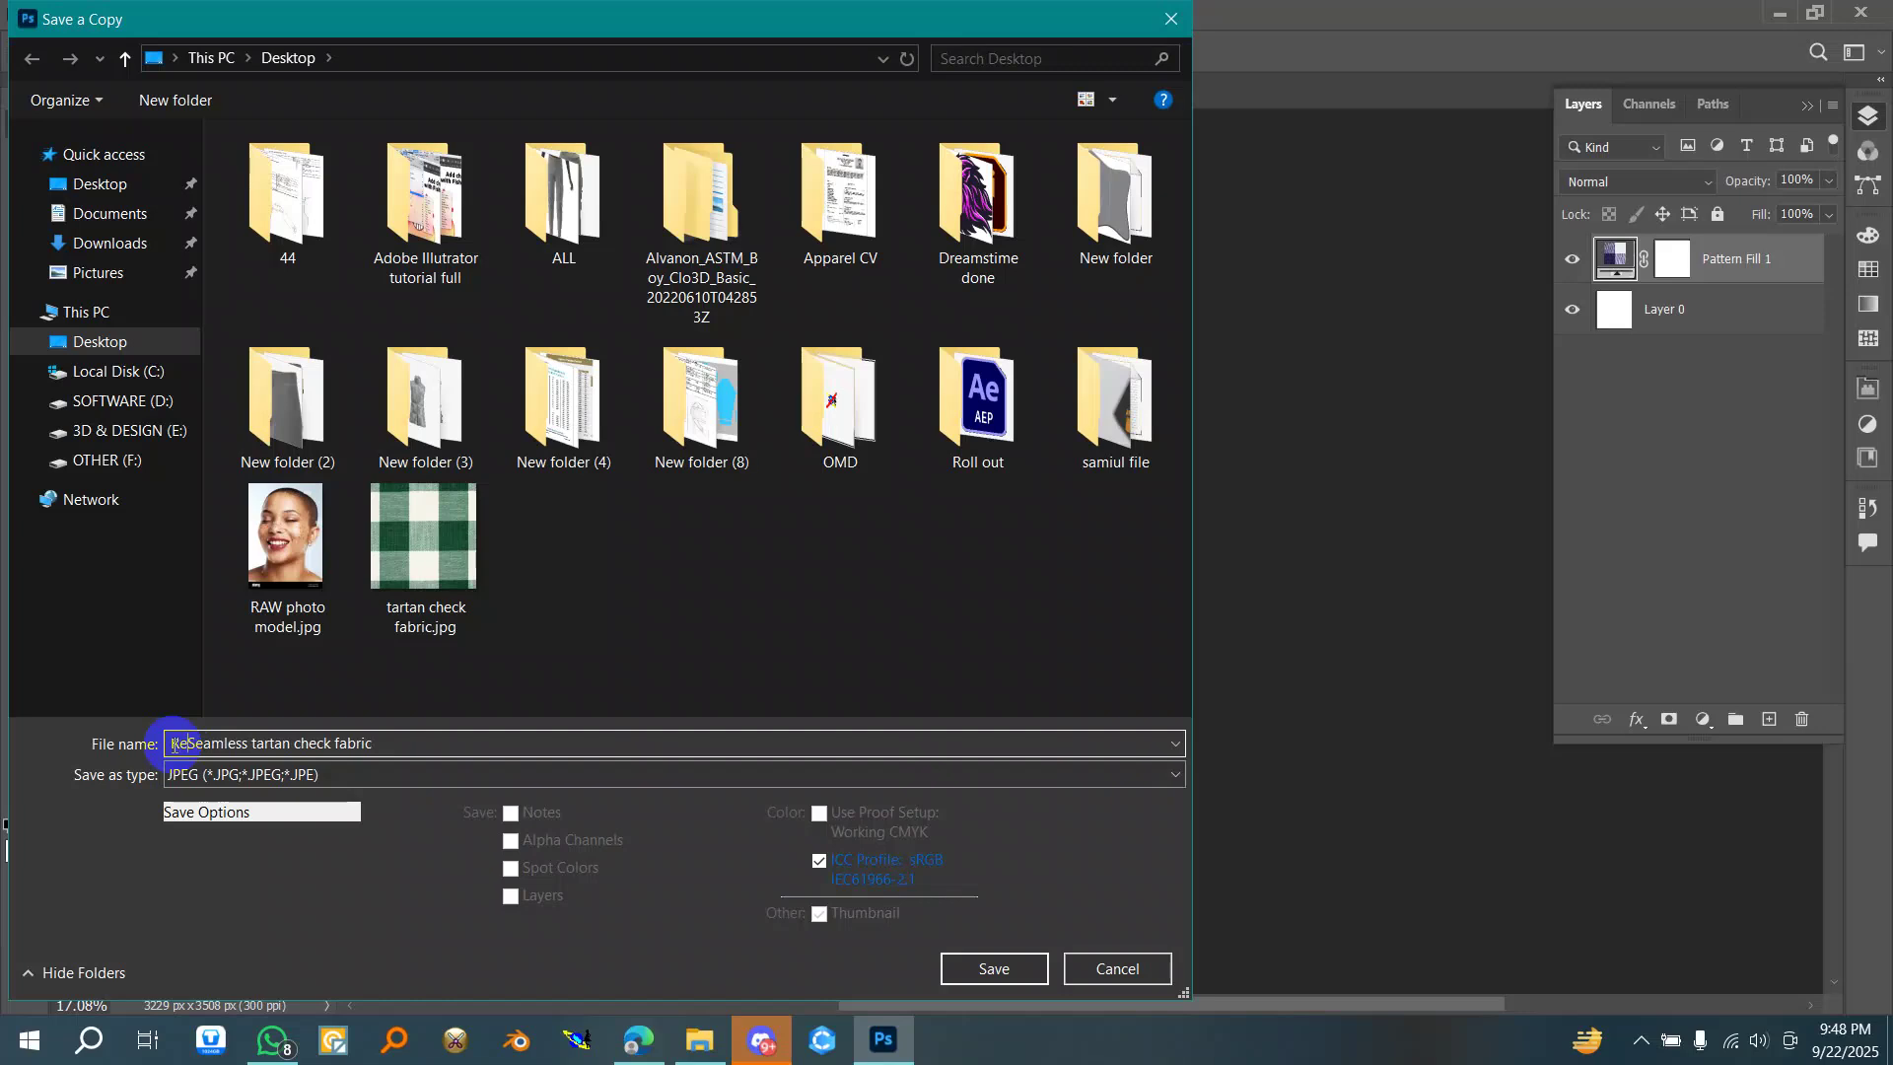
text(alistic)
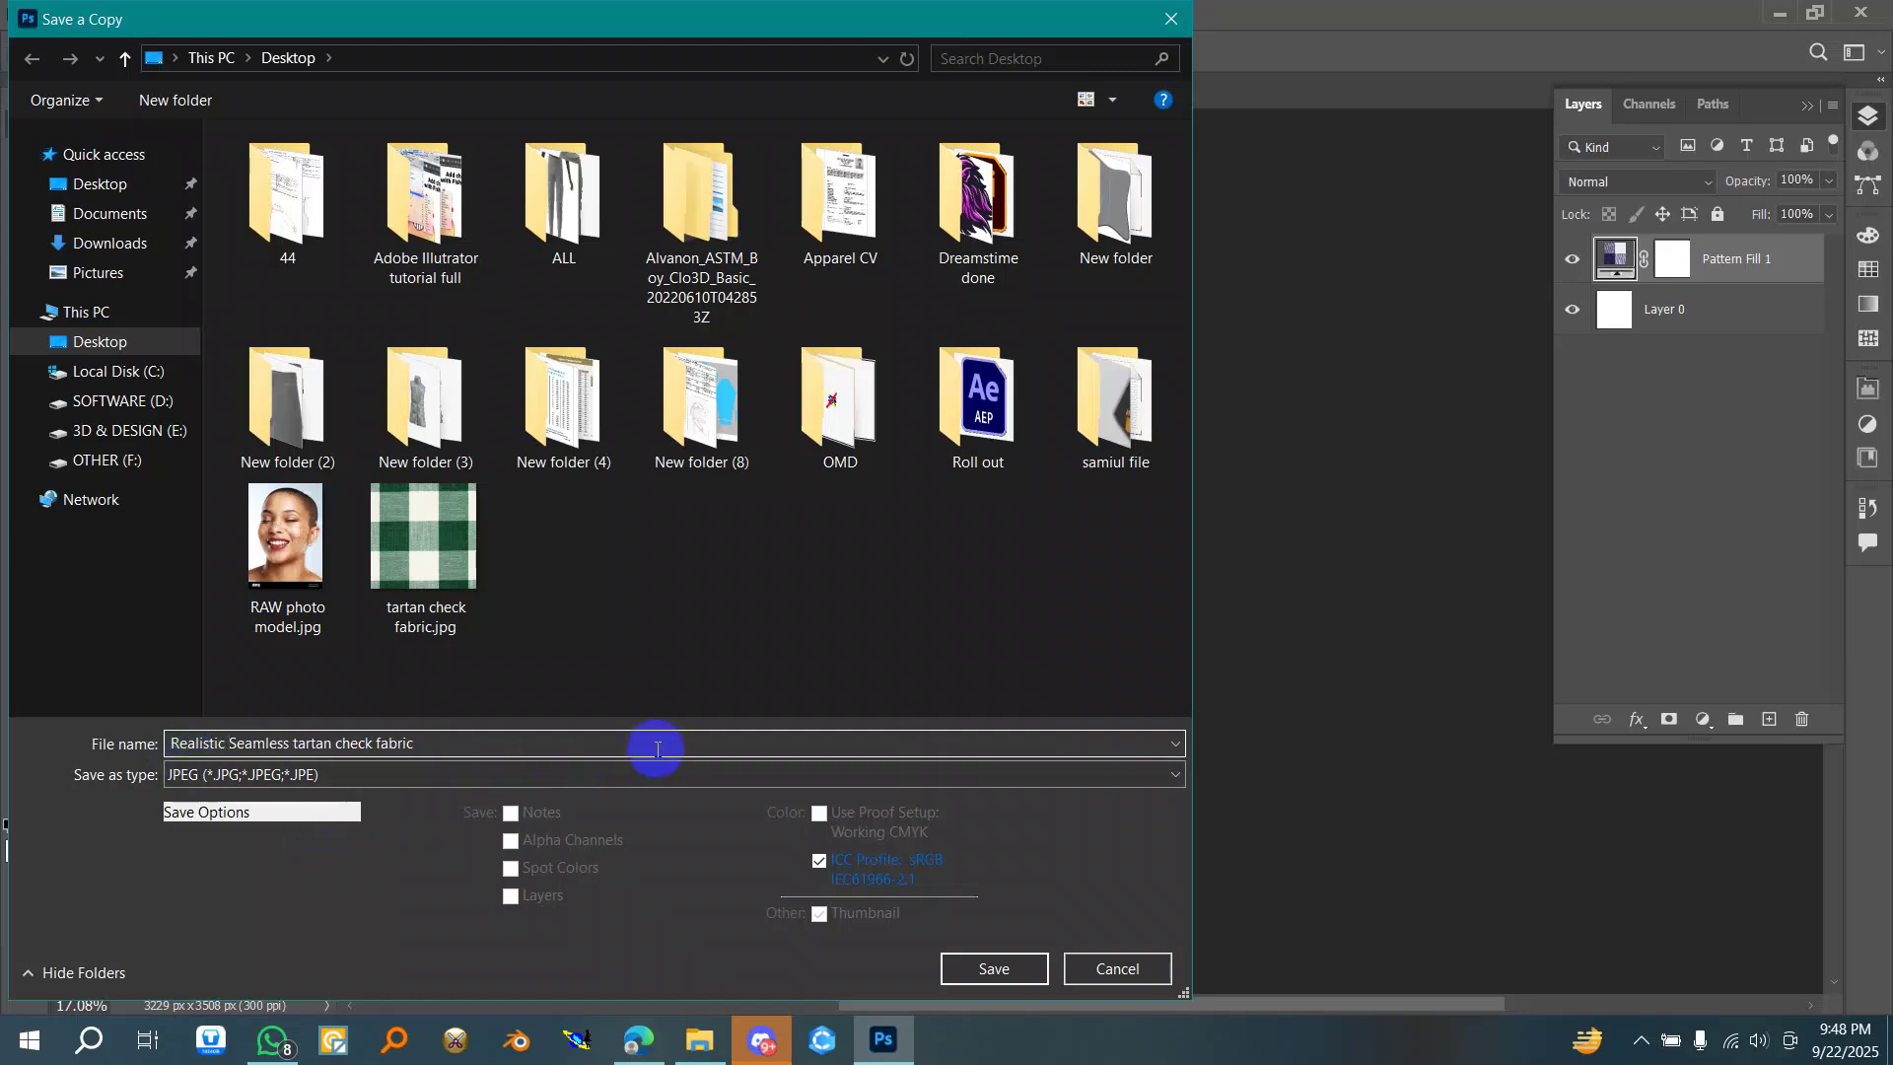
click(993, 969)
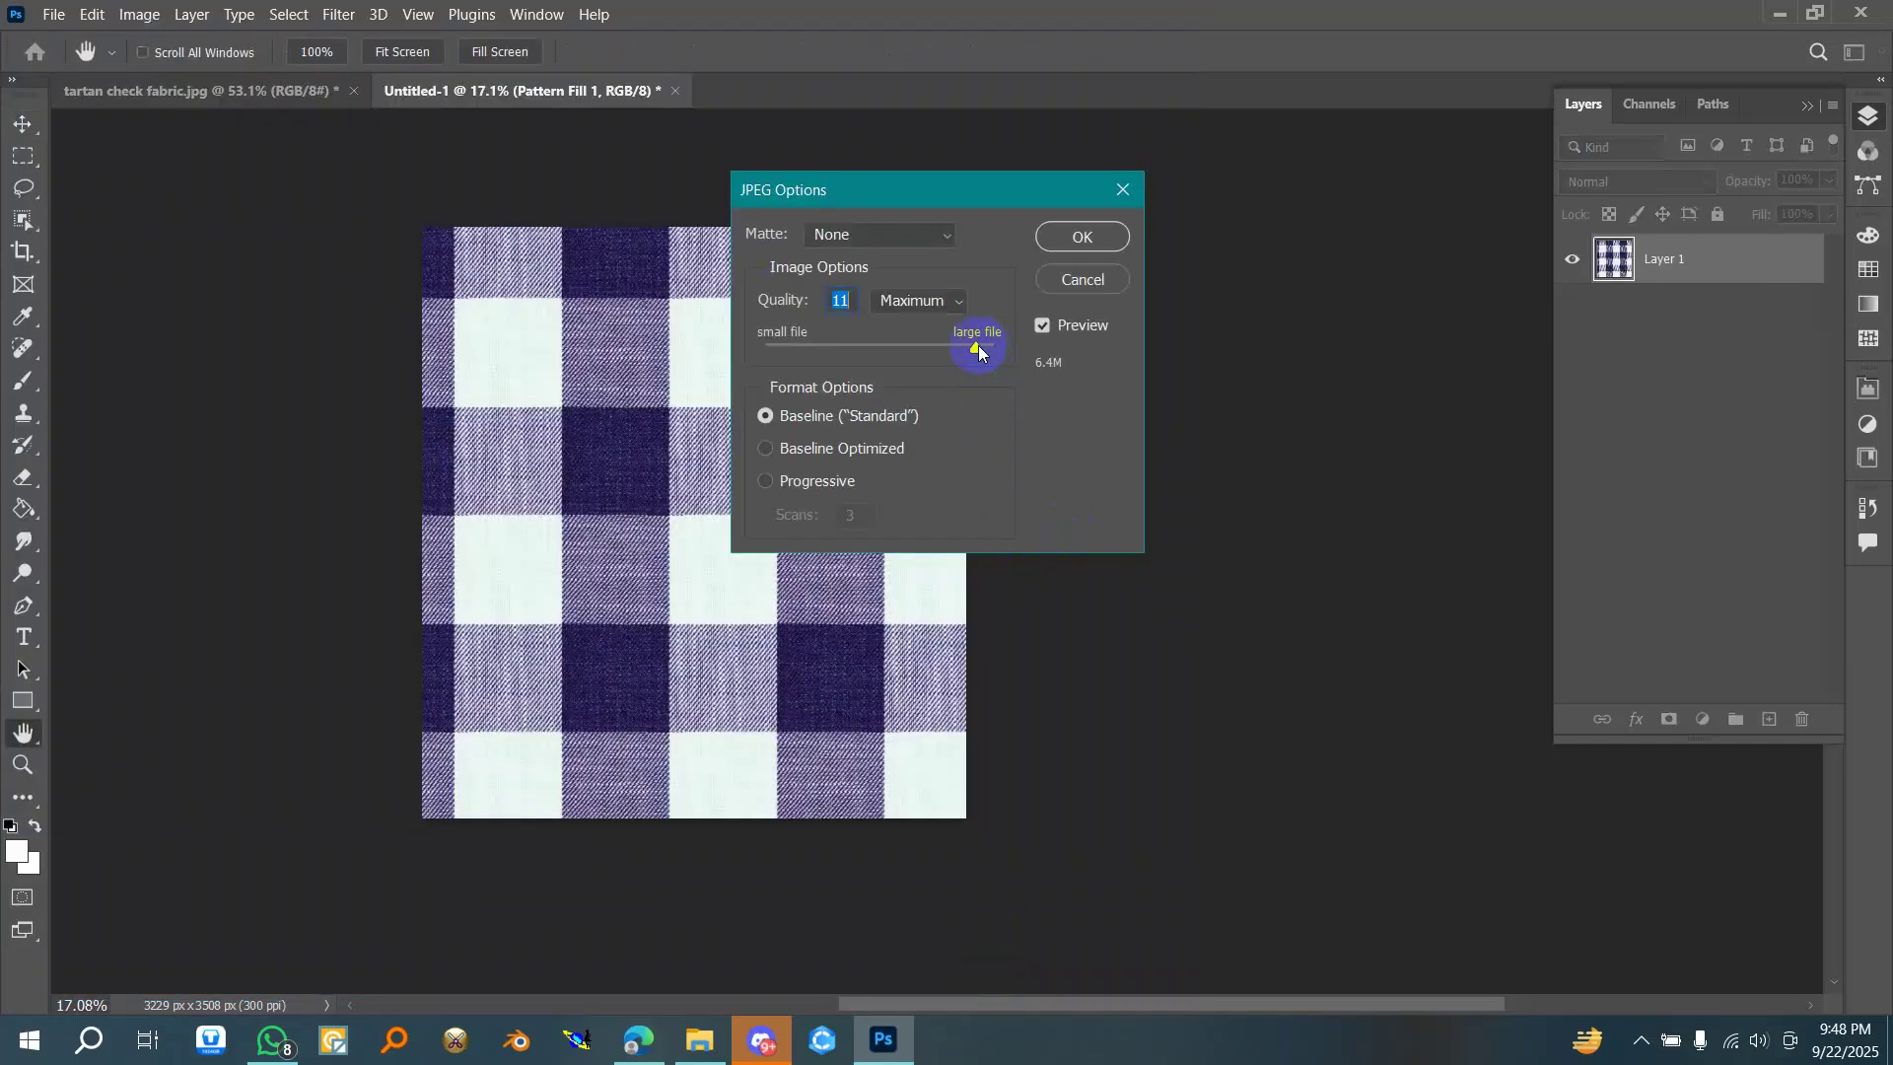
click(1082, 236)
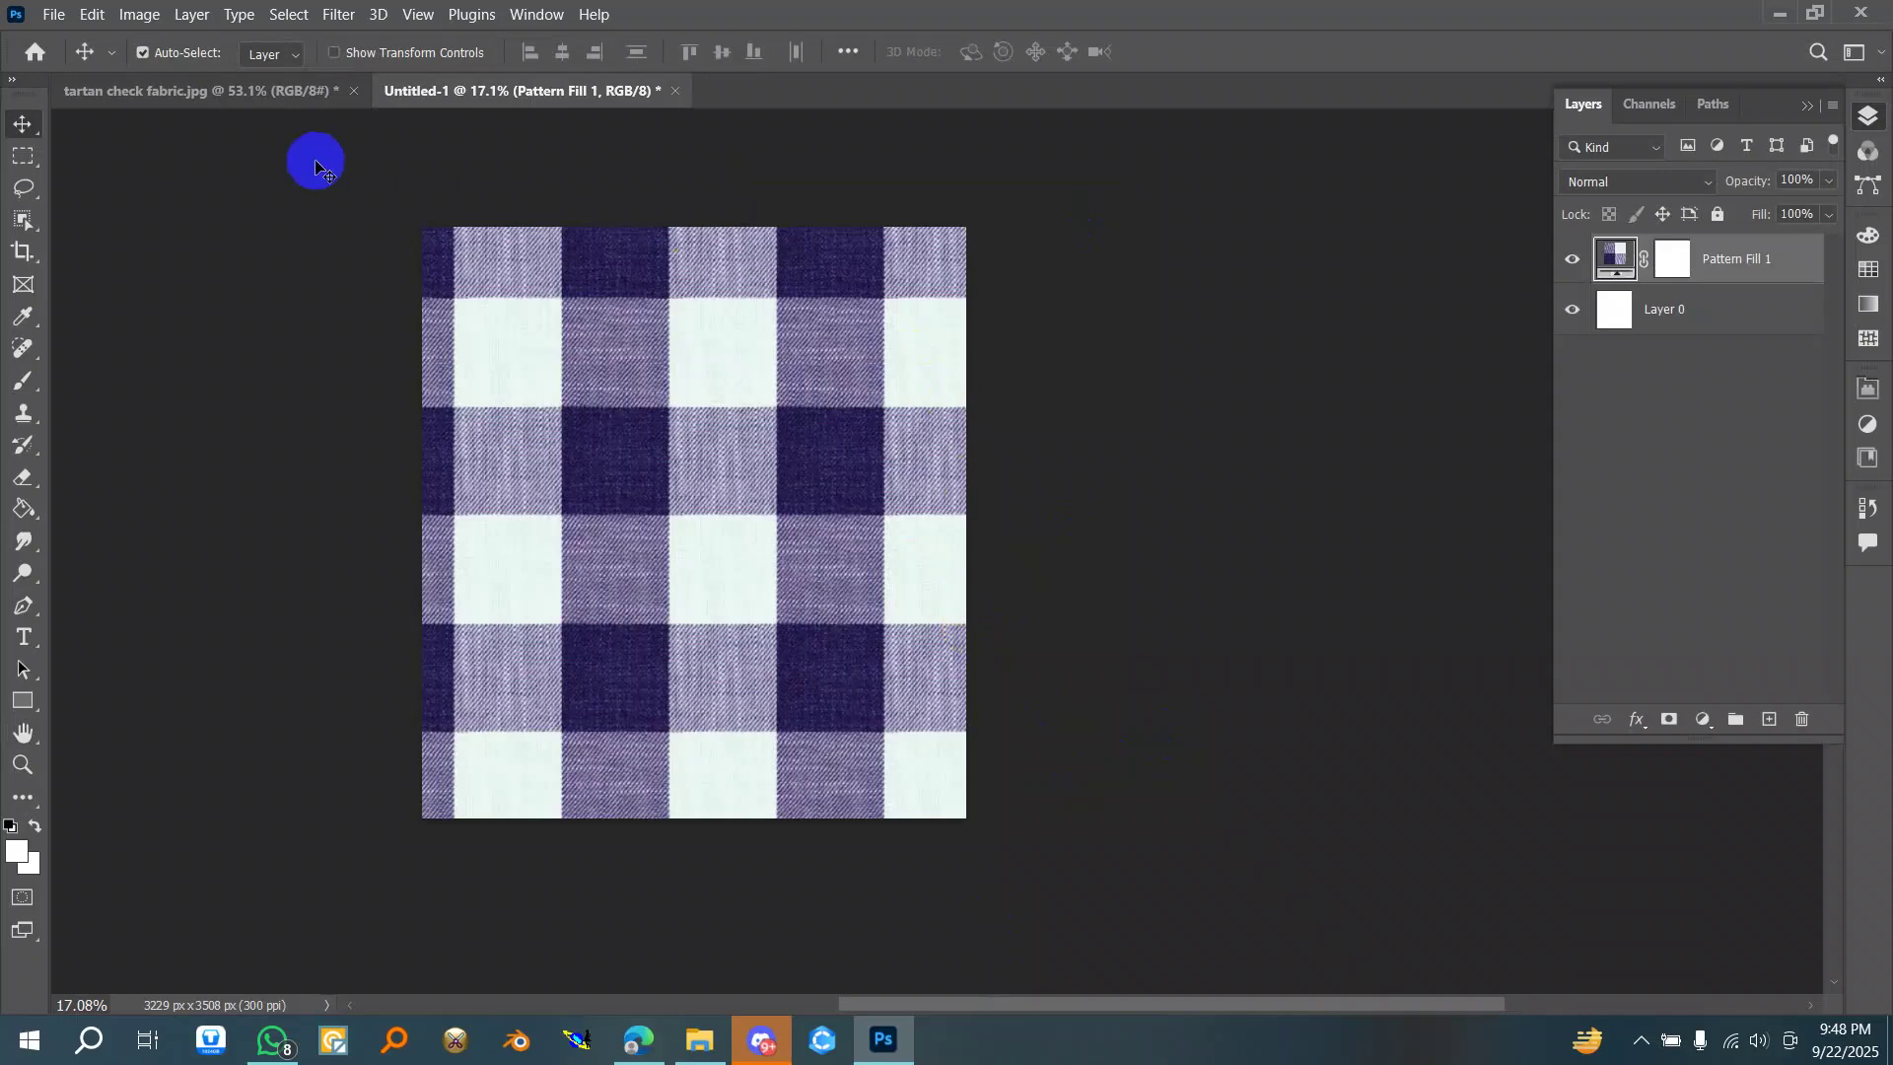
click(54, 13)
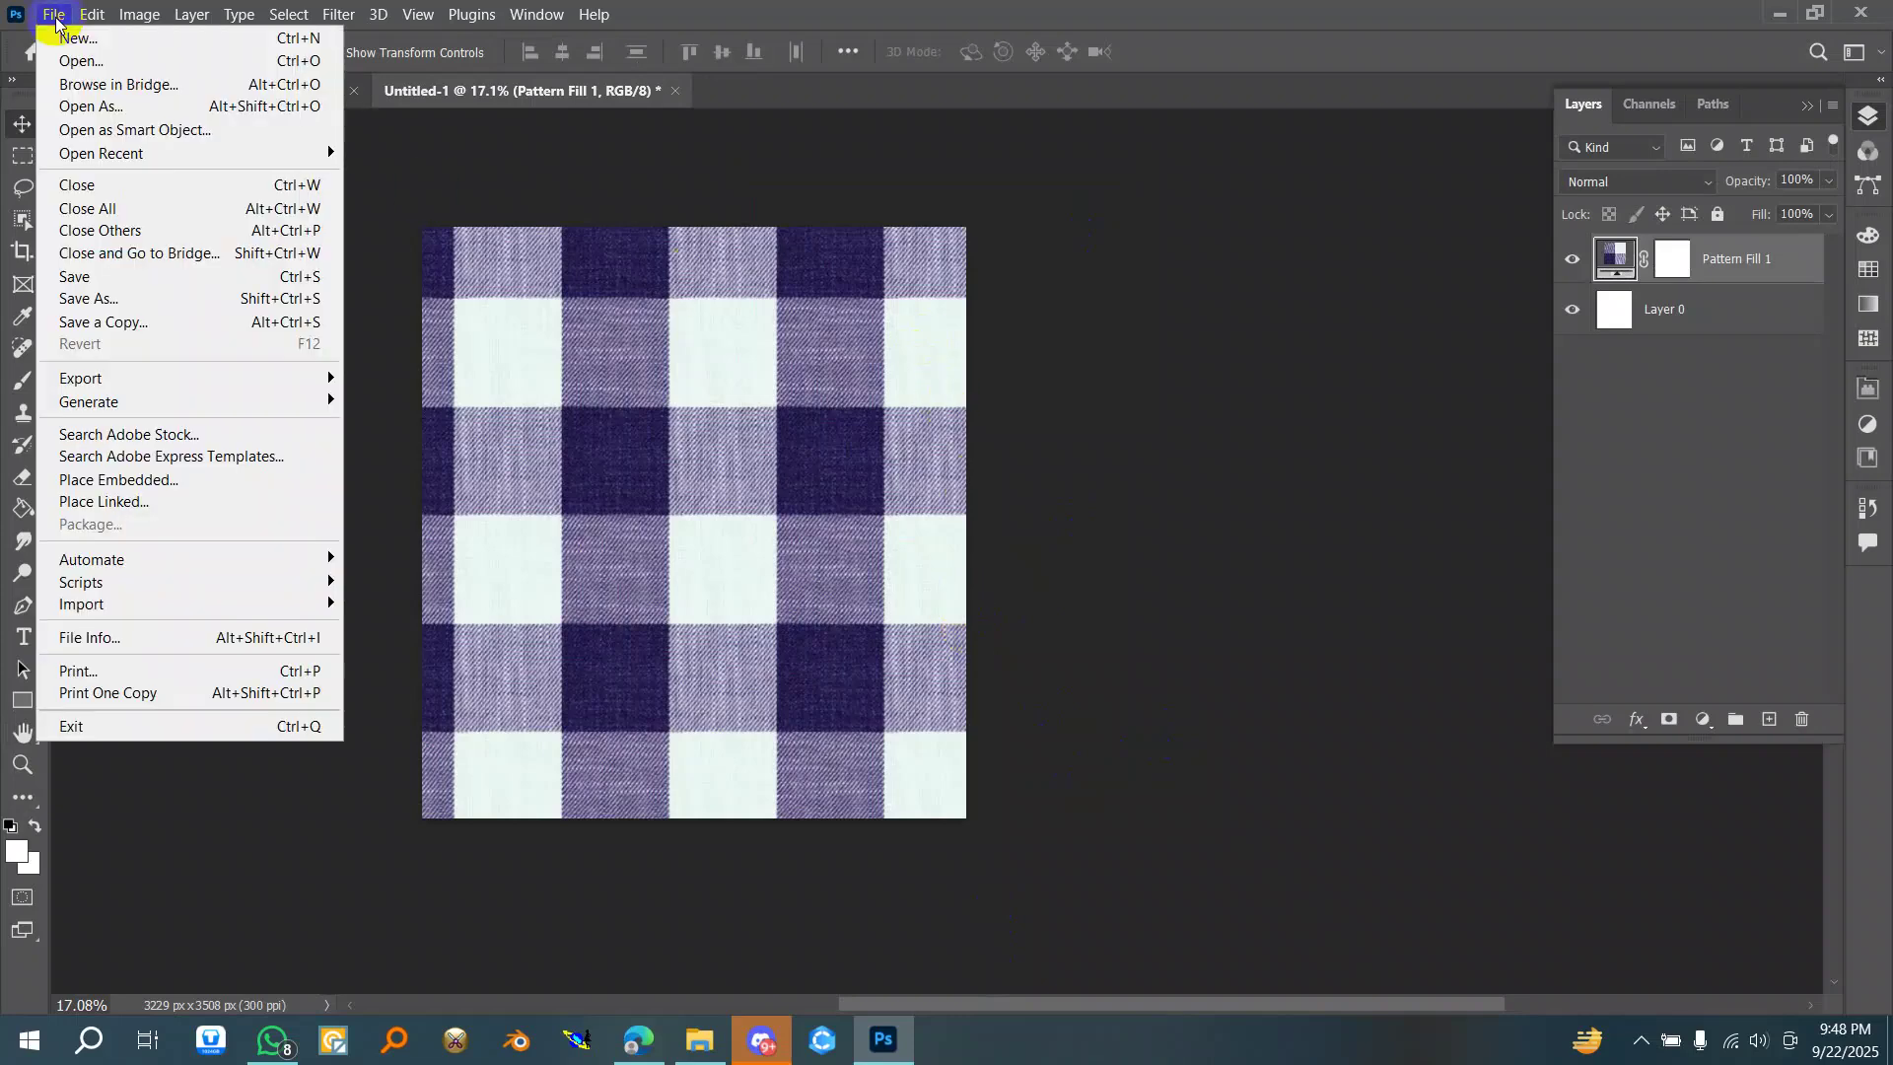
click(103, 66)
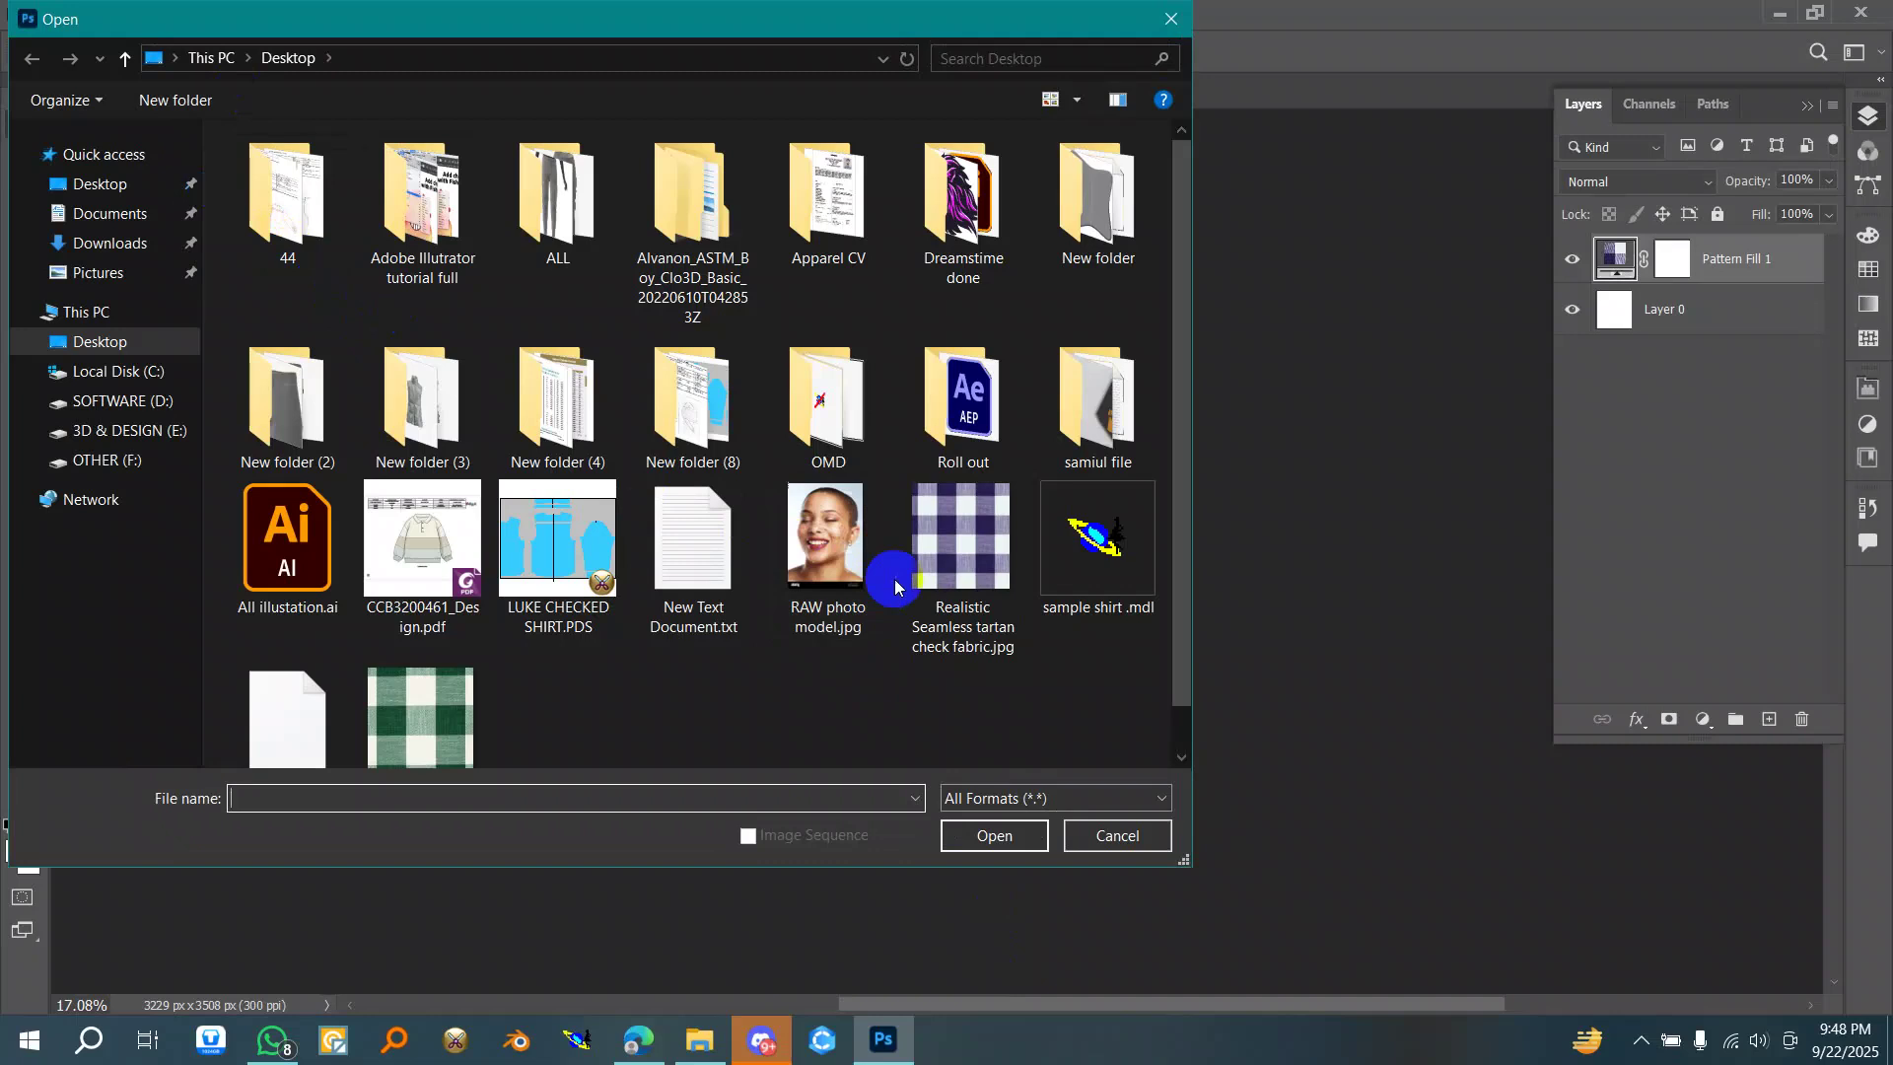
click(971, 540)
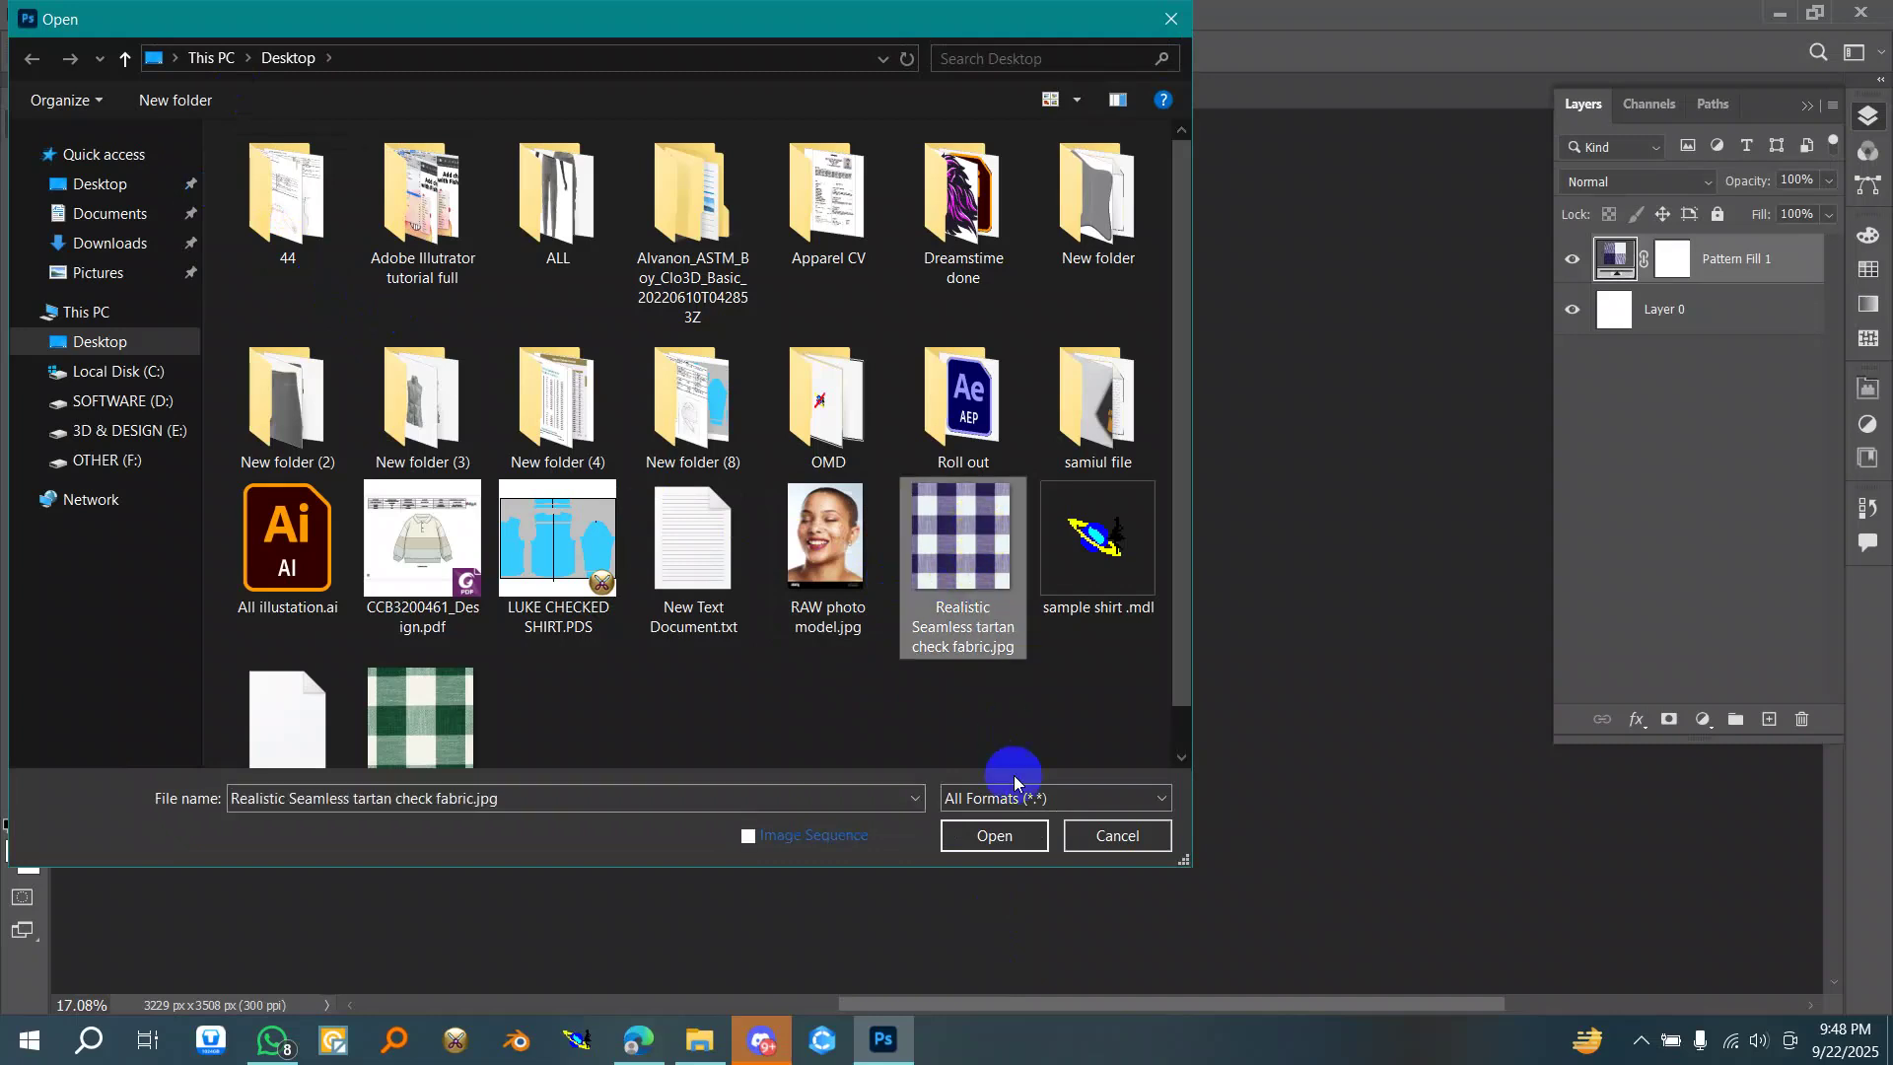
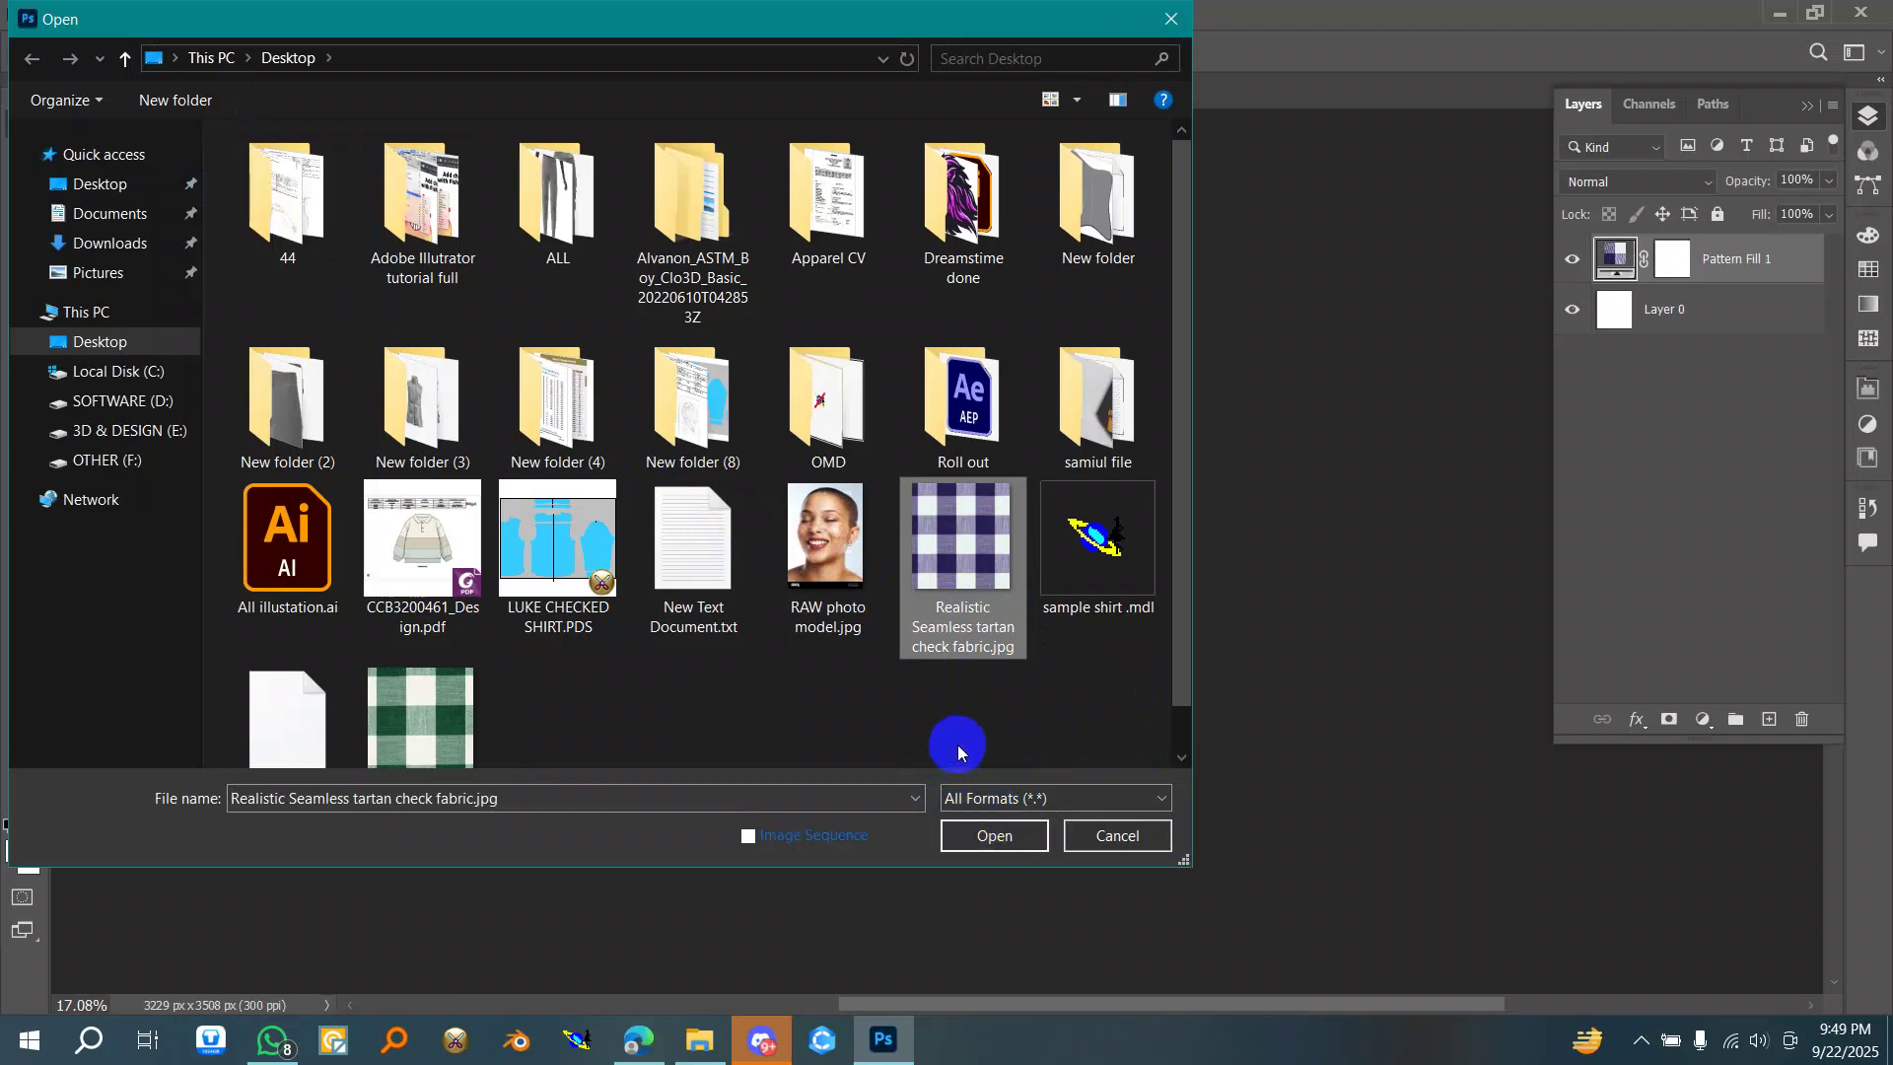
click(1101, 838)
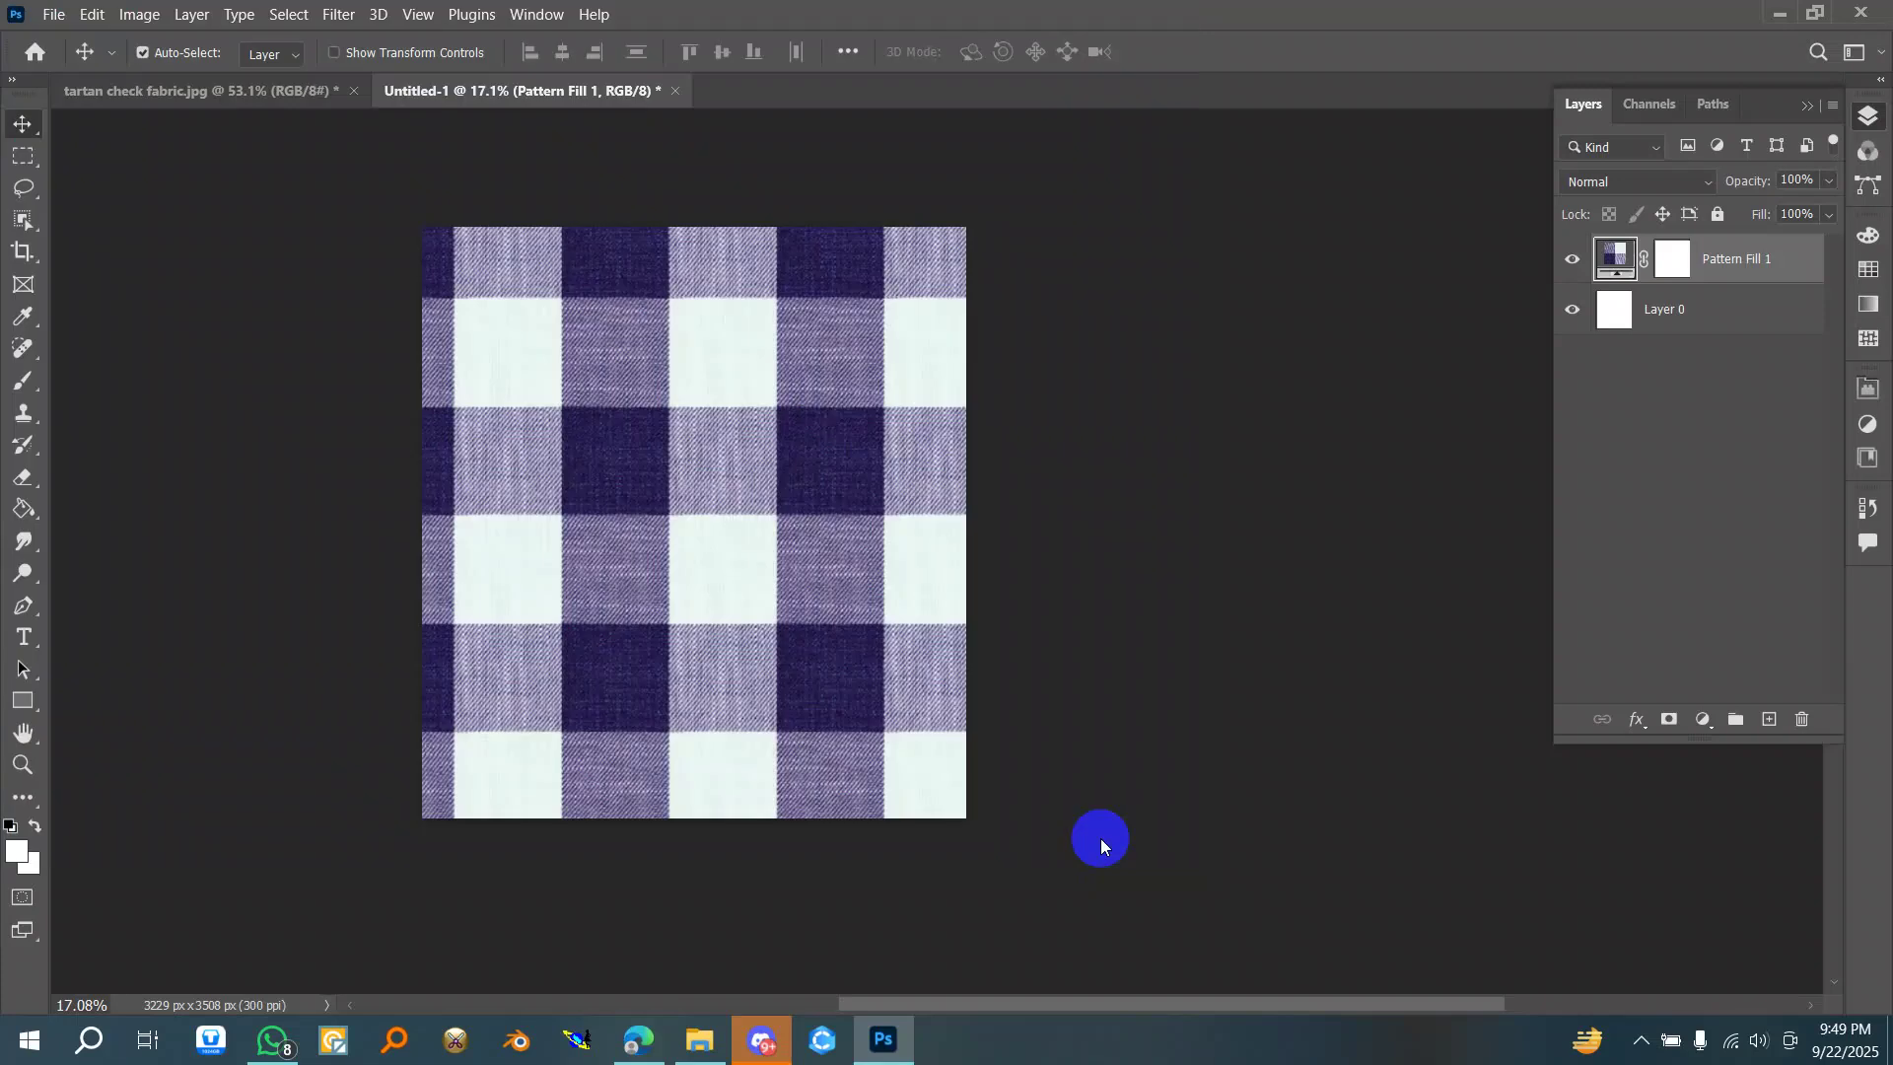
- Open the file Realistic Seamless tartan check fabric.jpg from the Desktop
click(56, 14)
click(74, 55)
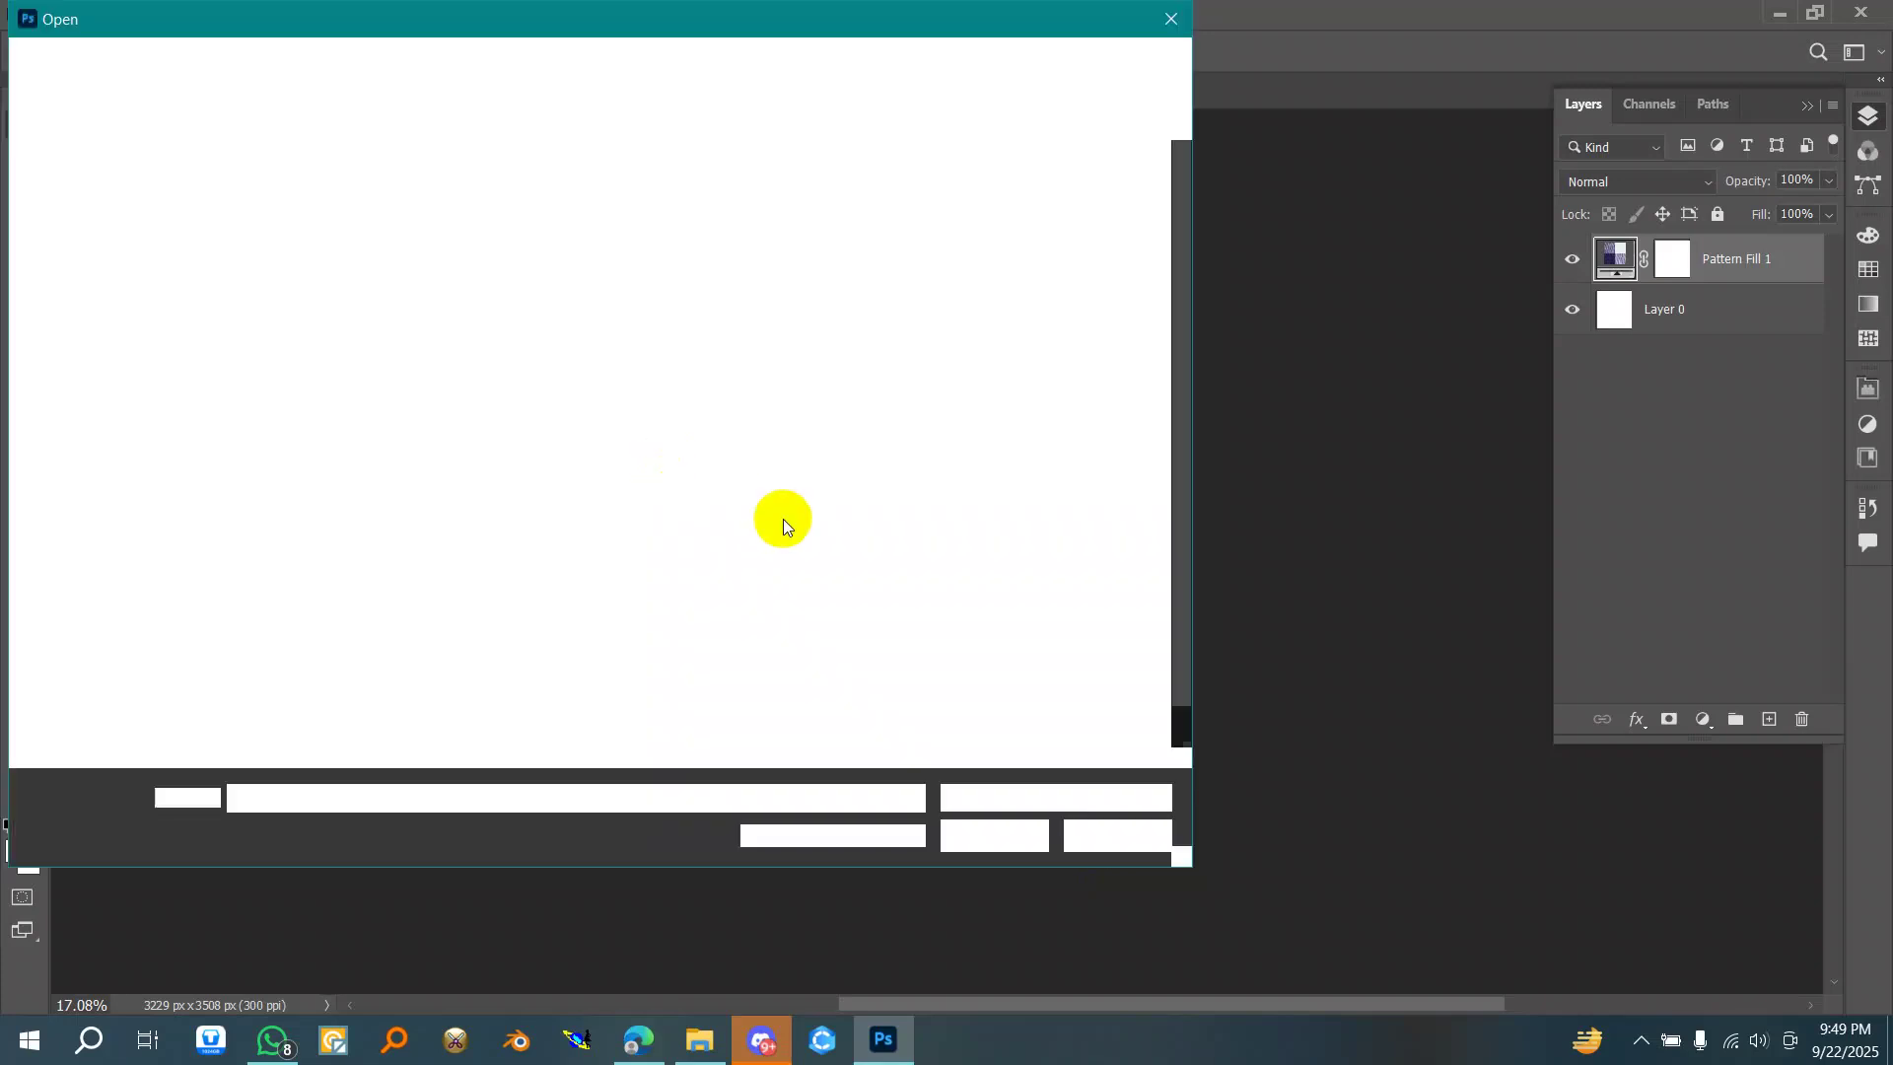
click(961, 547)
click(993, 835)
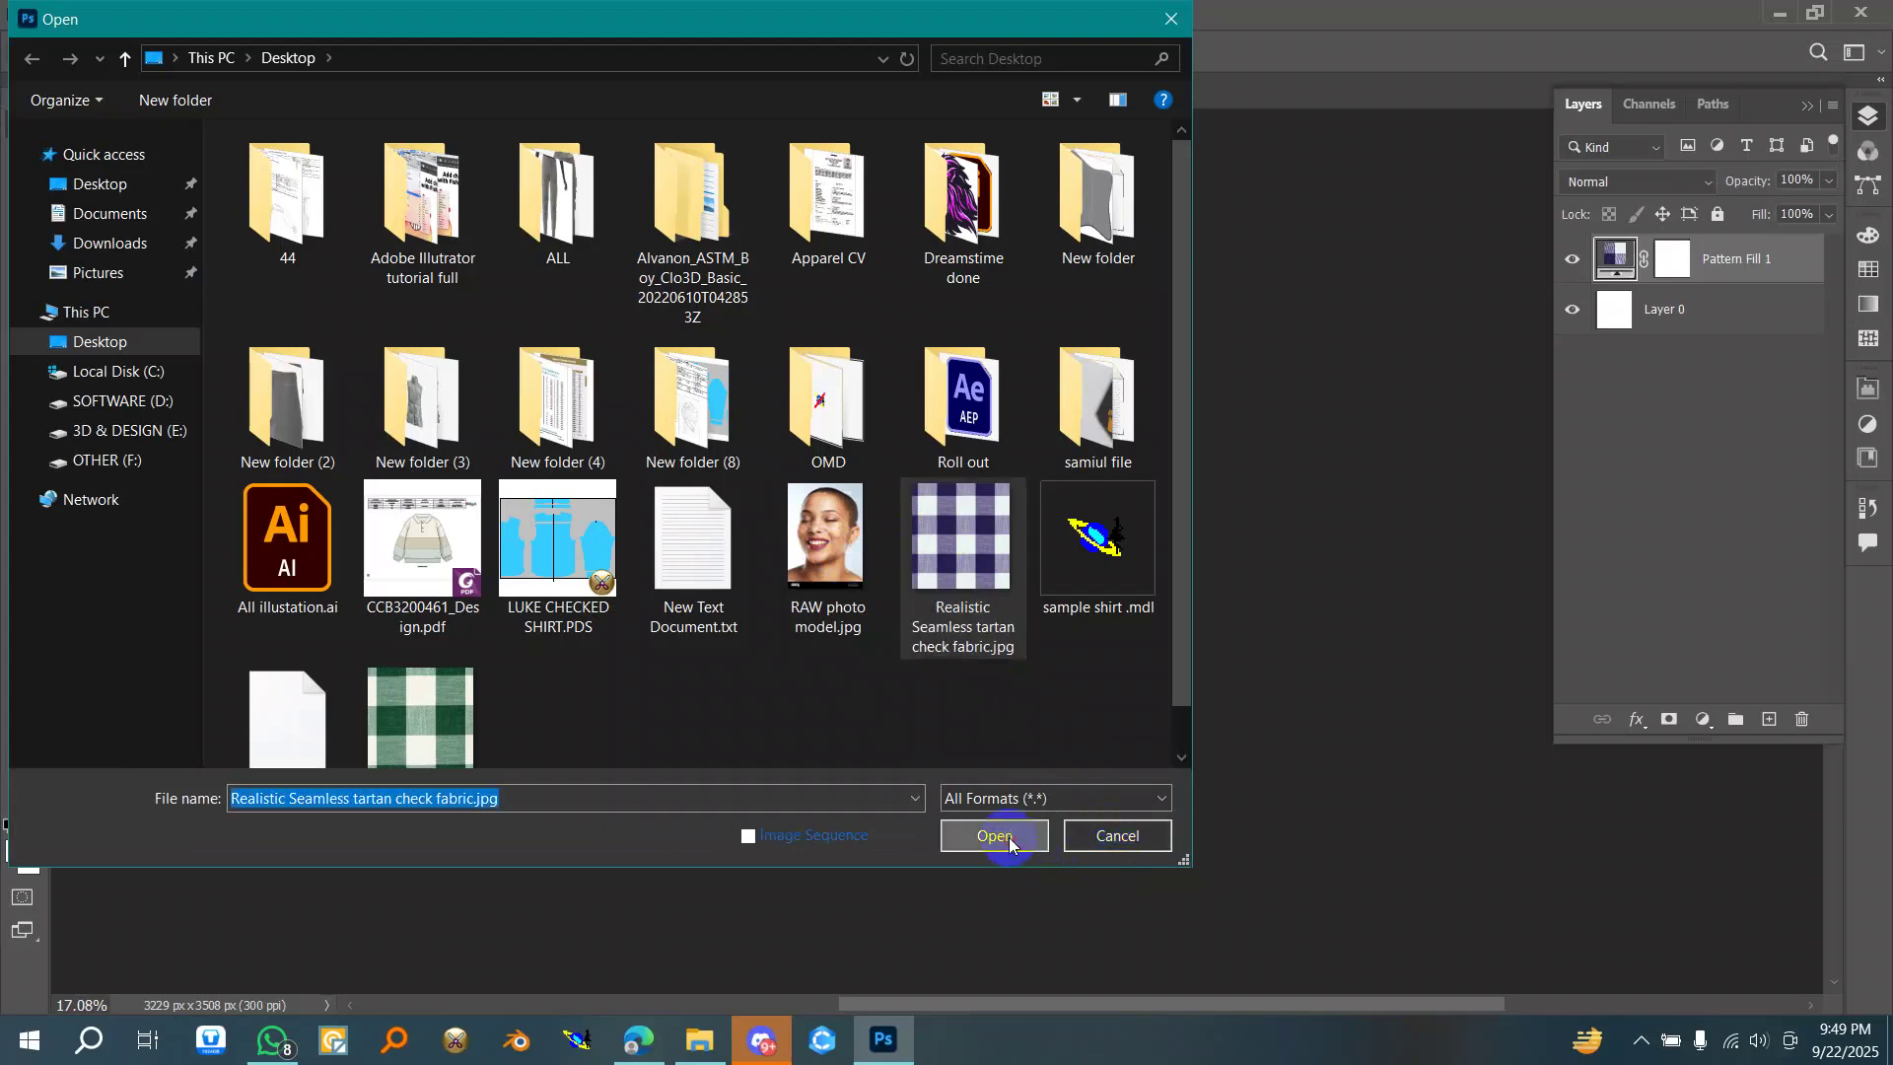
scroll(712, 548, down, 2)
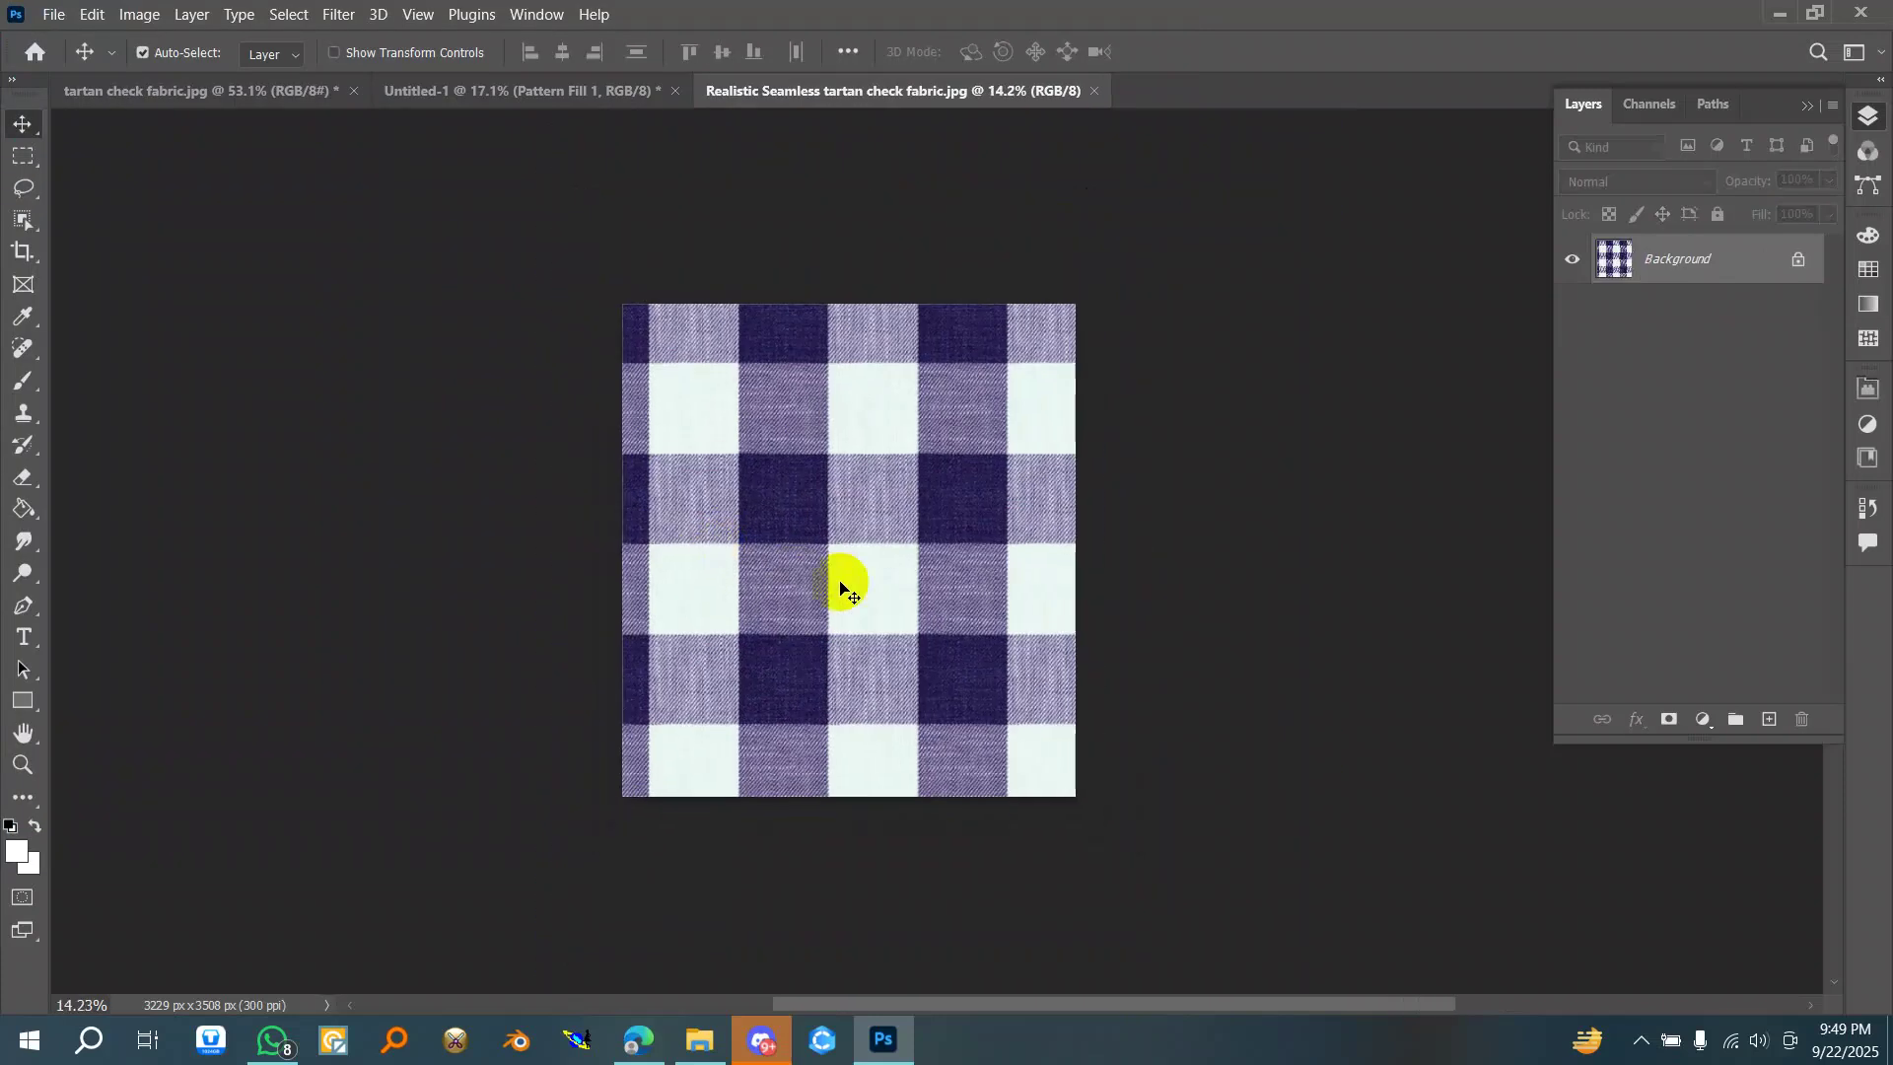
scroll(942, 559, down, 1)
scroll(1126, 469, up, 1)
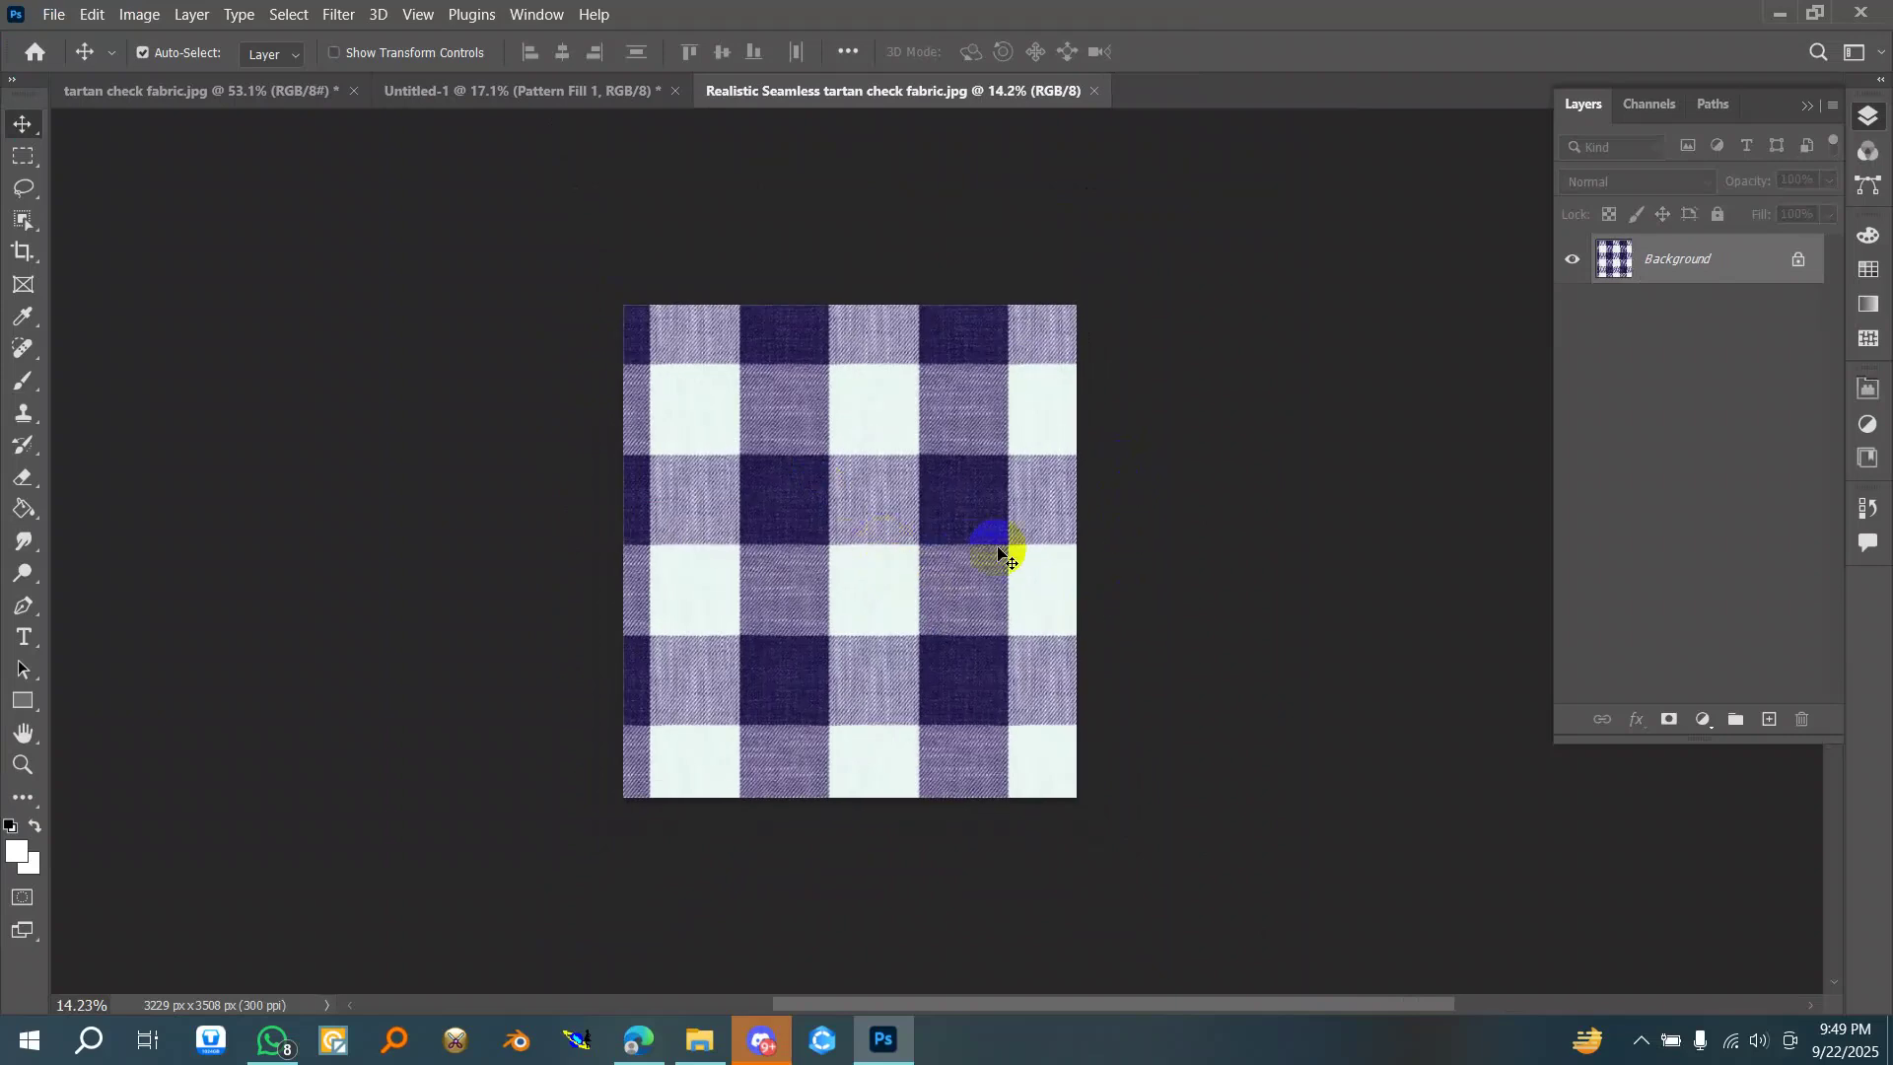
- Unlock the background layer and extend the canvas upward and sideways with the Crop tool to about 7462 × 8037 px
click(1802, 258)
scroll(963, 493, down, 4)
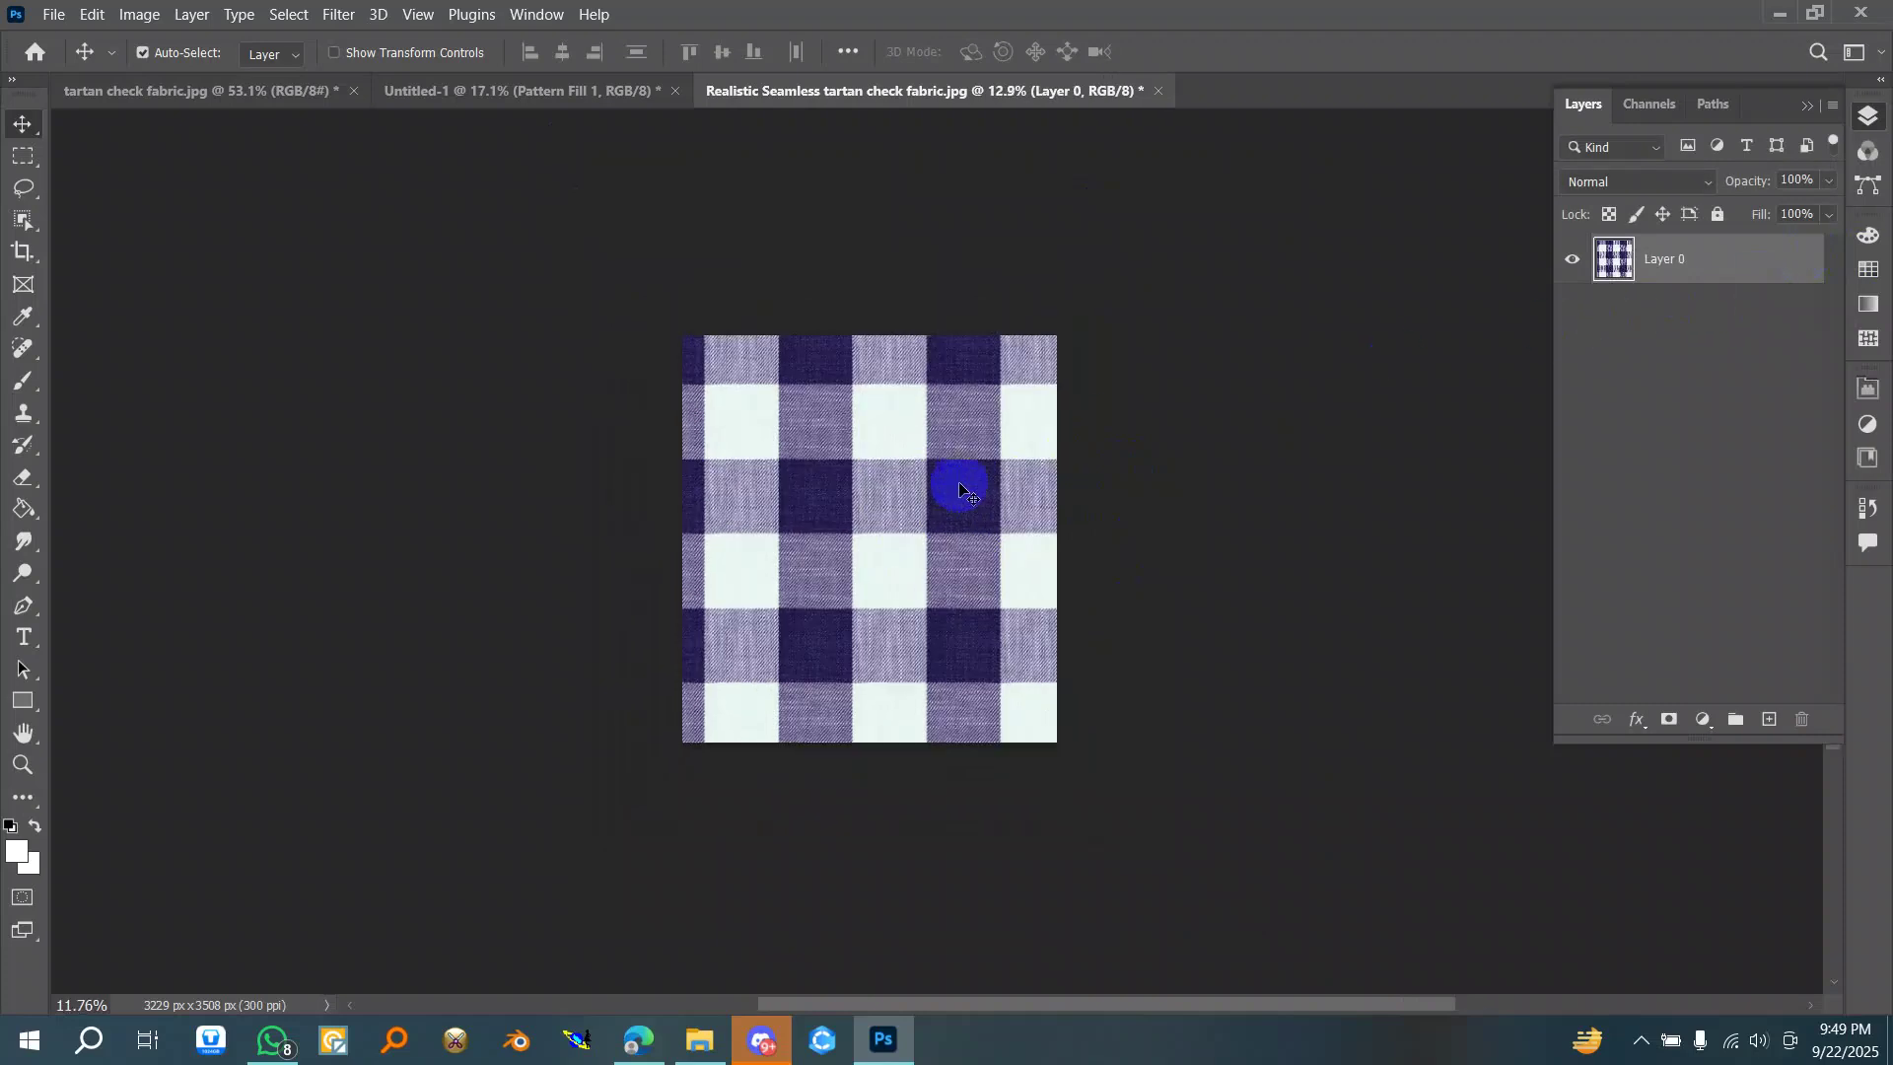
key(c)
scroll(963, 500, down, 2)
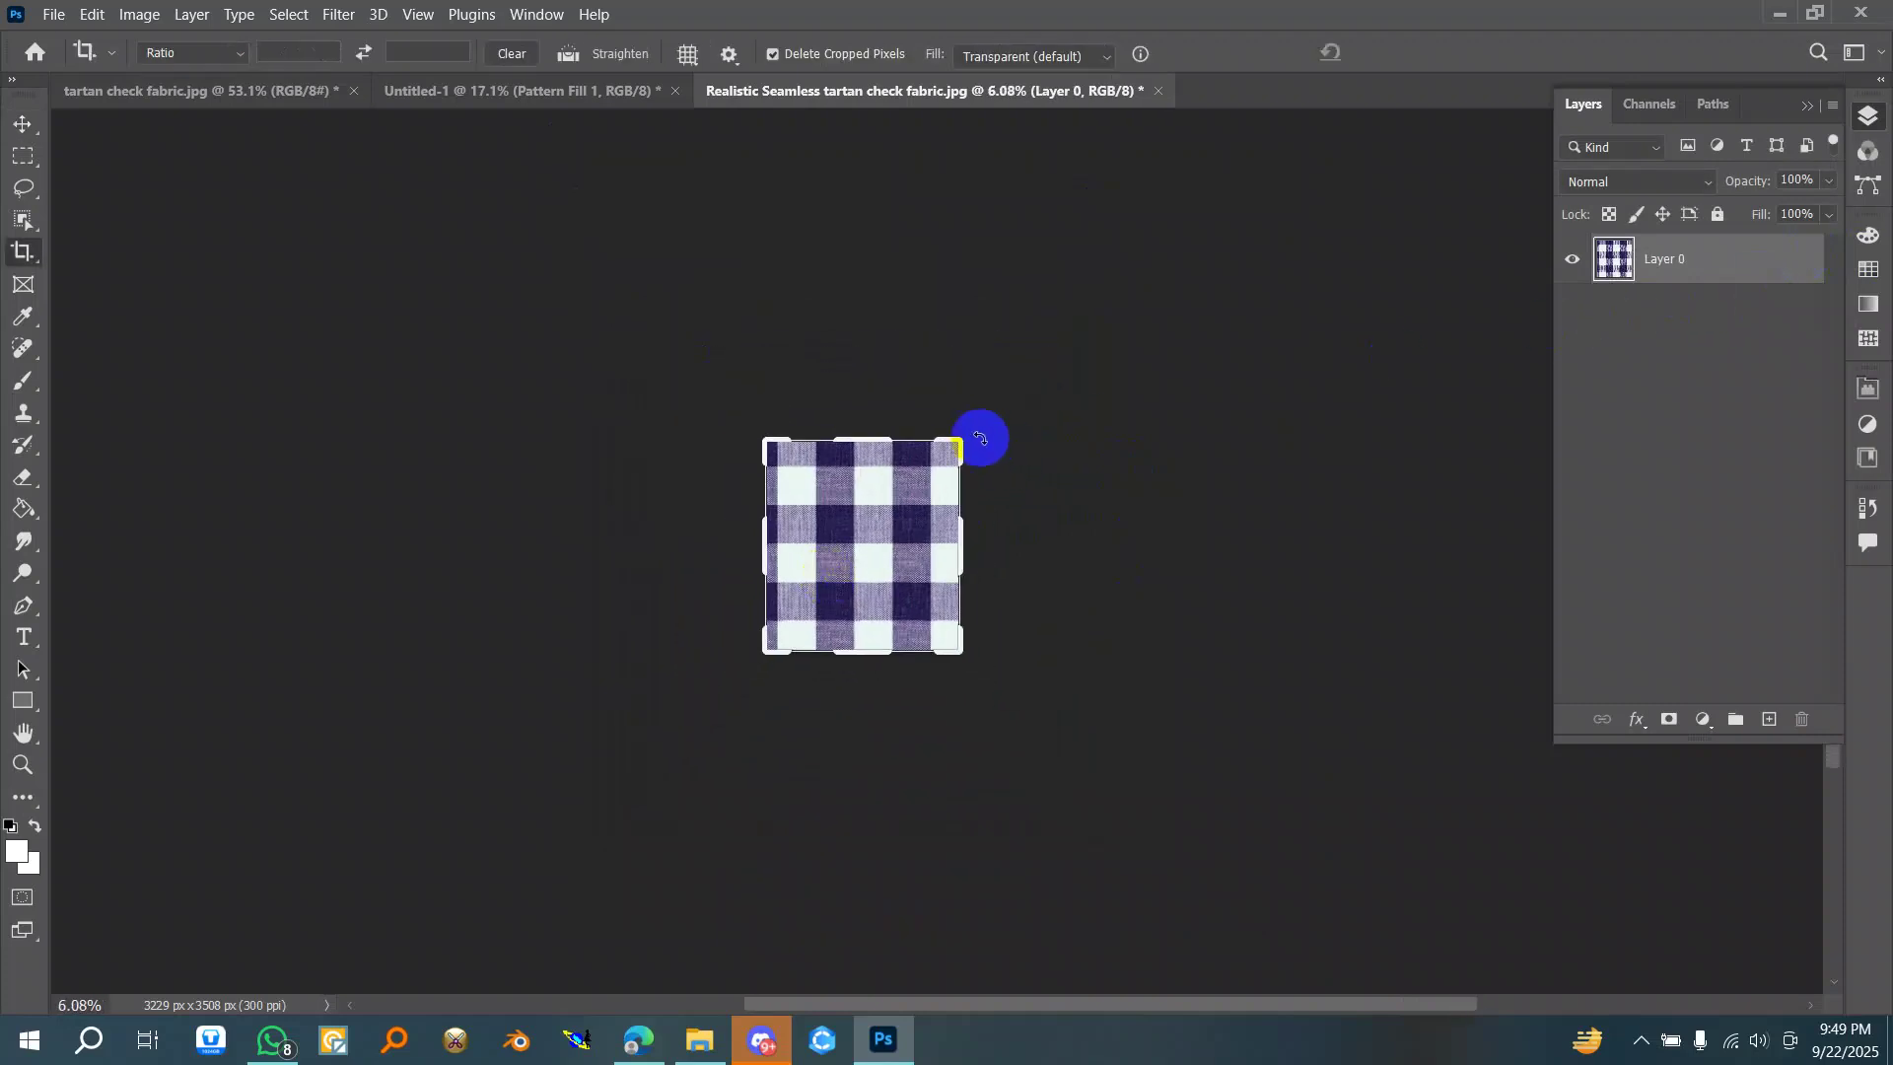
drag(968, 443, 1090, 297)
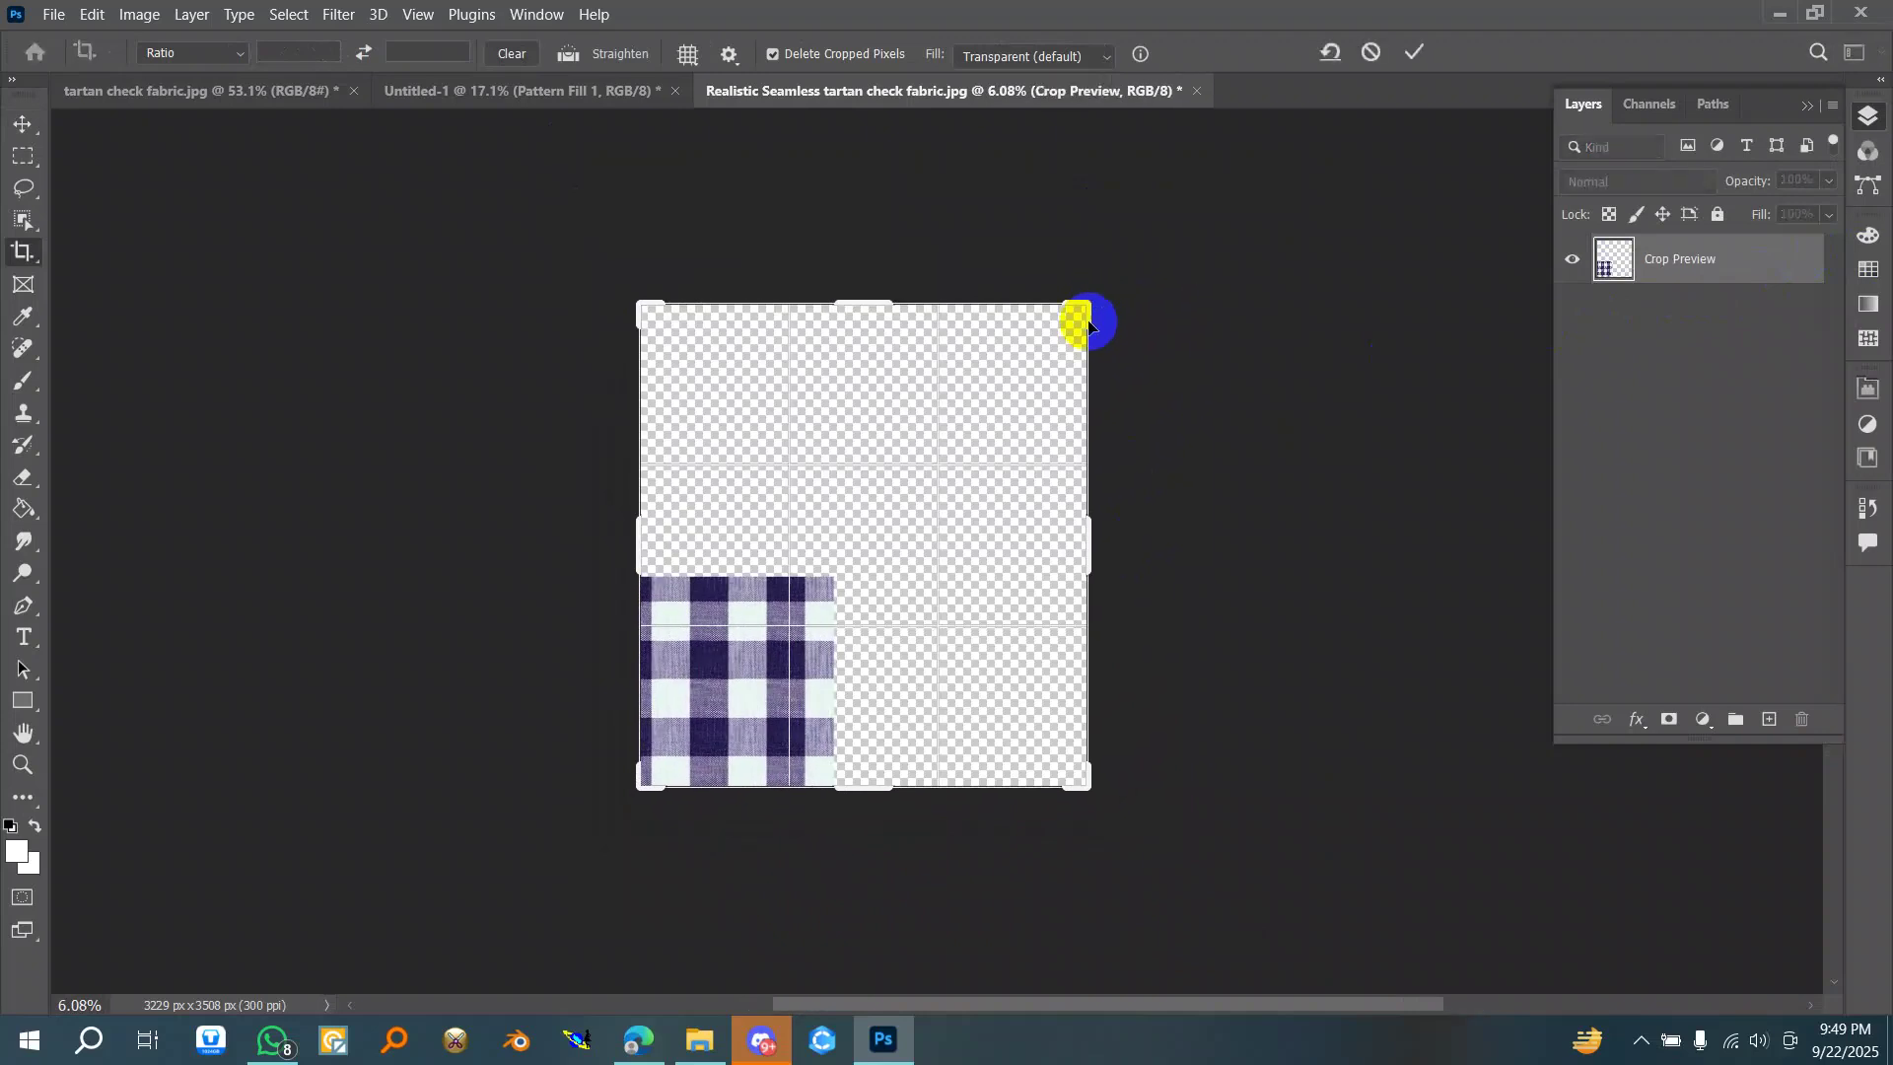
key(Return)
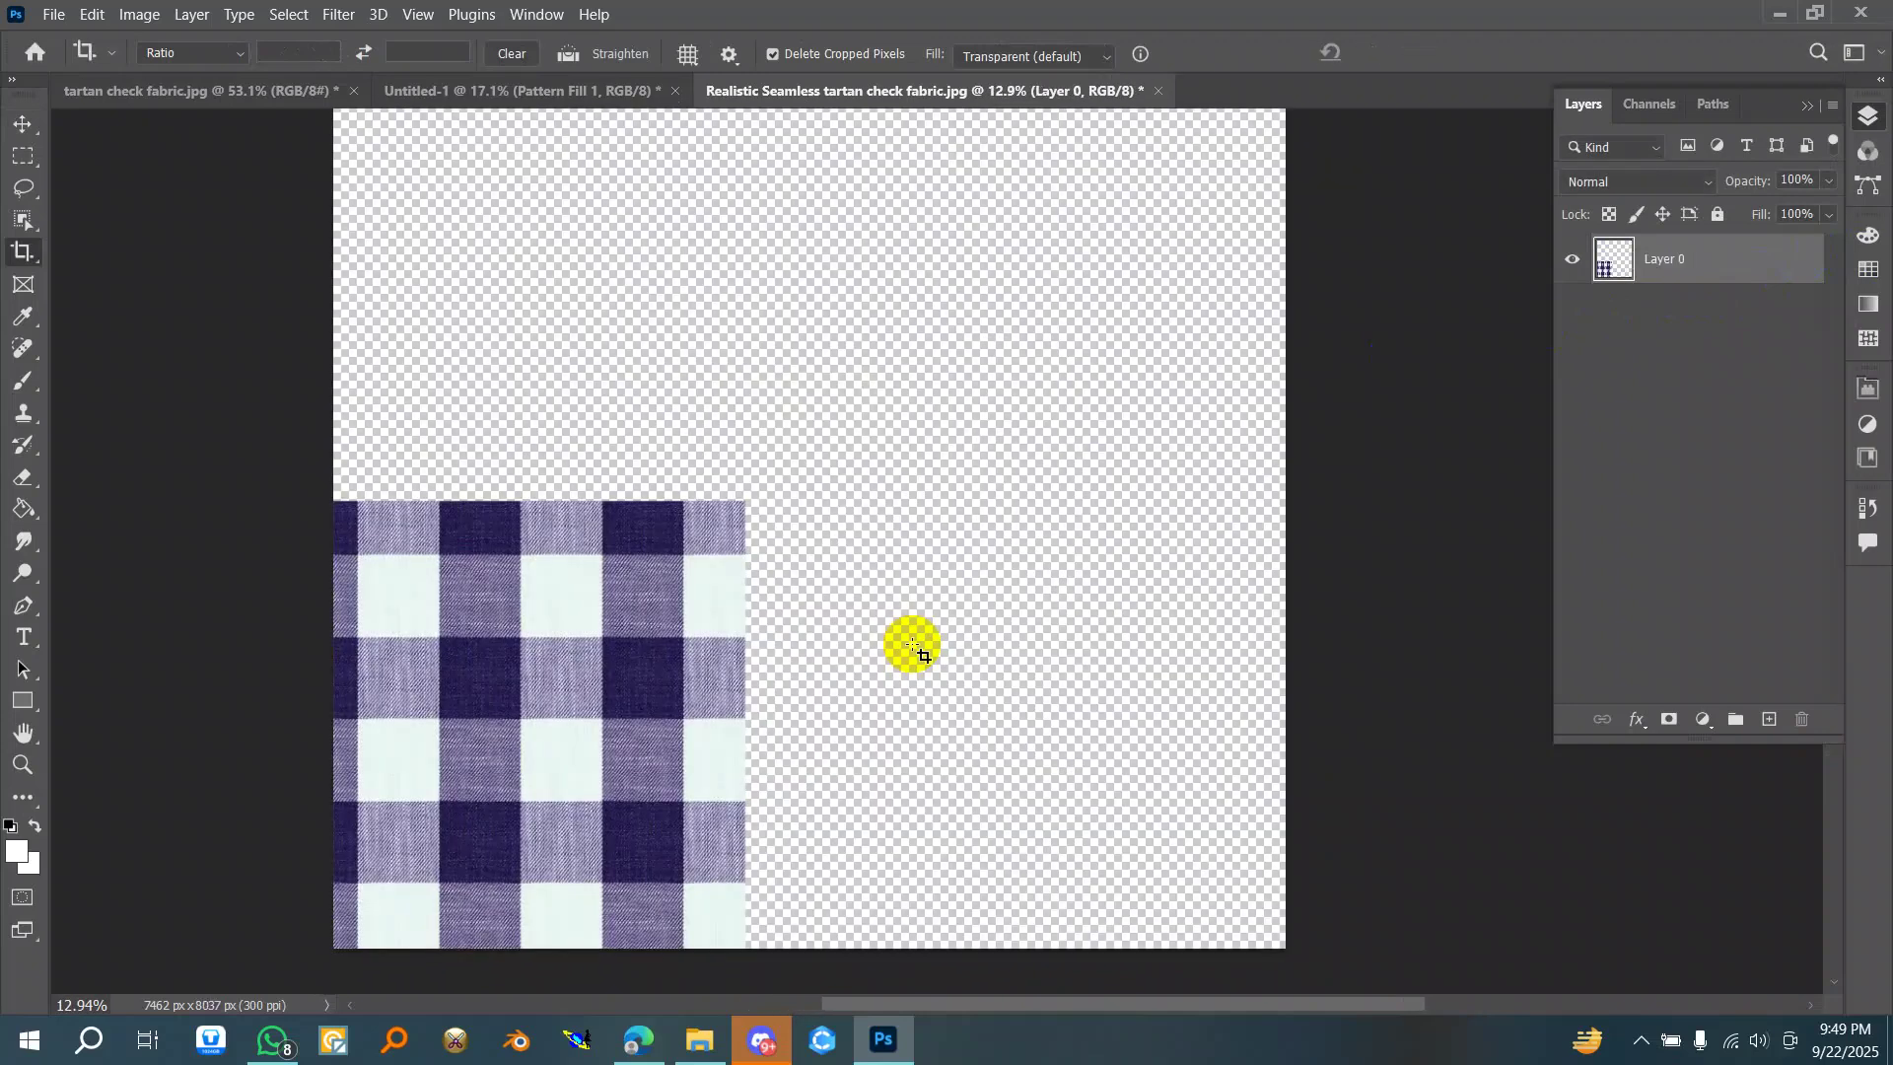
- Duplicate the fabric layer, place the copy edge to edge beside the original, and examine the seam between them
click(22, 124)
scroll(374, 491, down, 3)
scroll(514, 690, up, 3)
scroll(518, 705, down, 2)
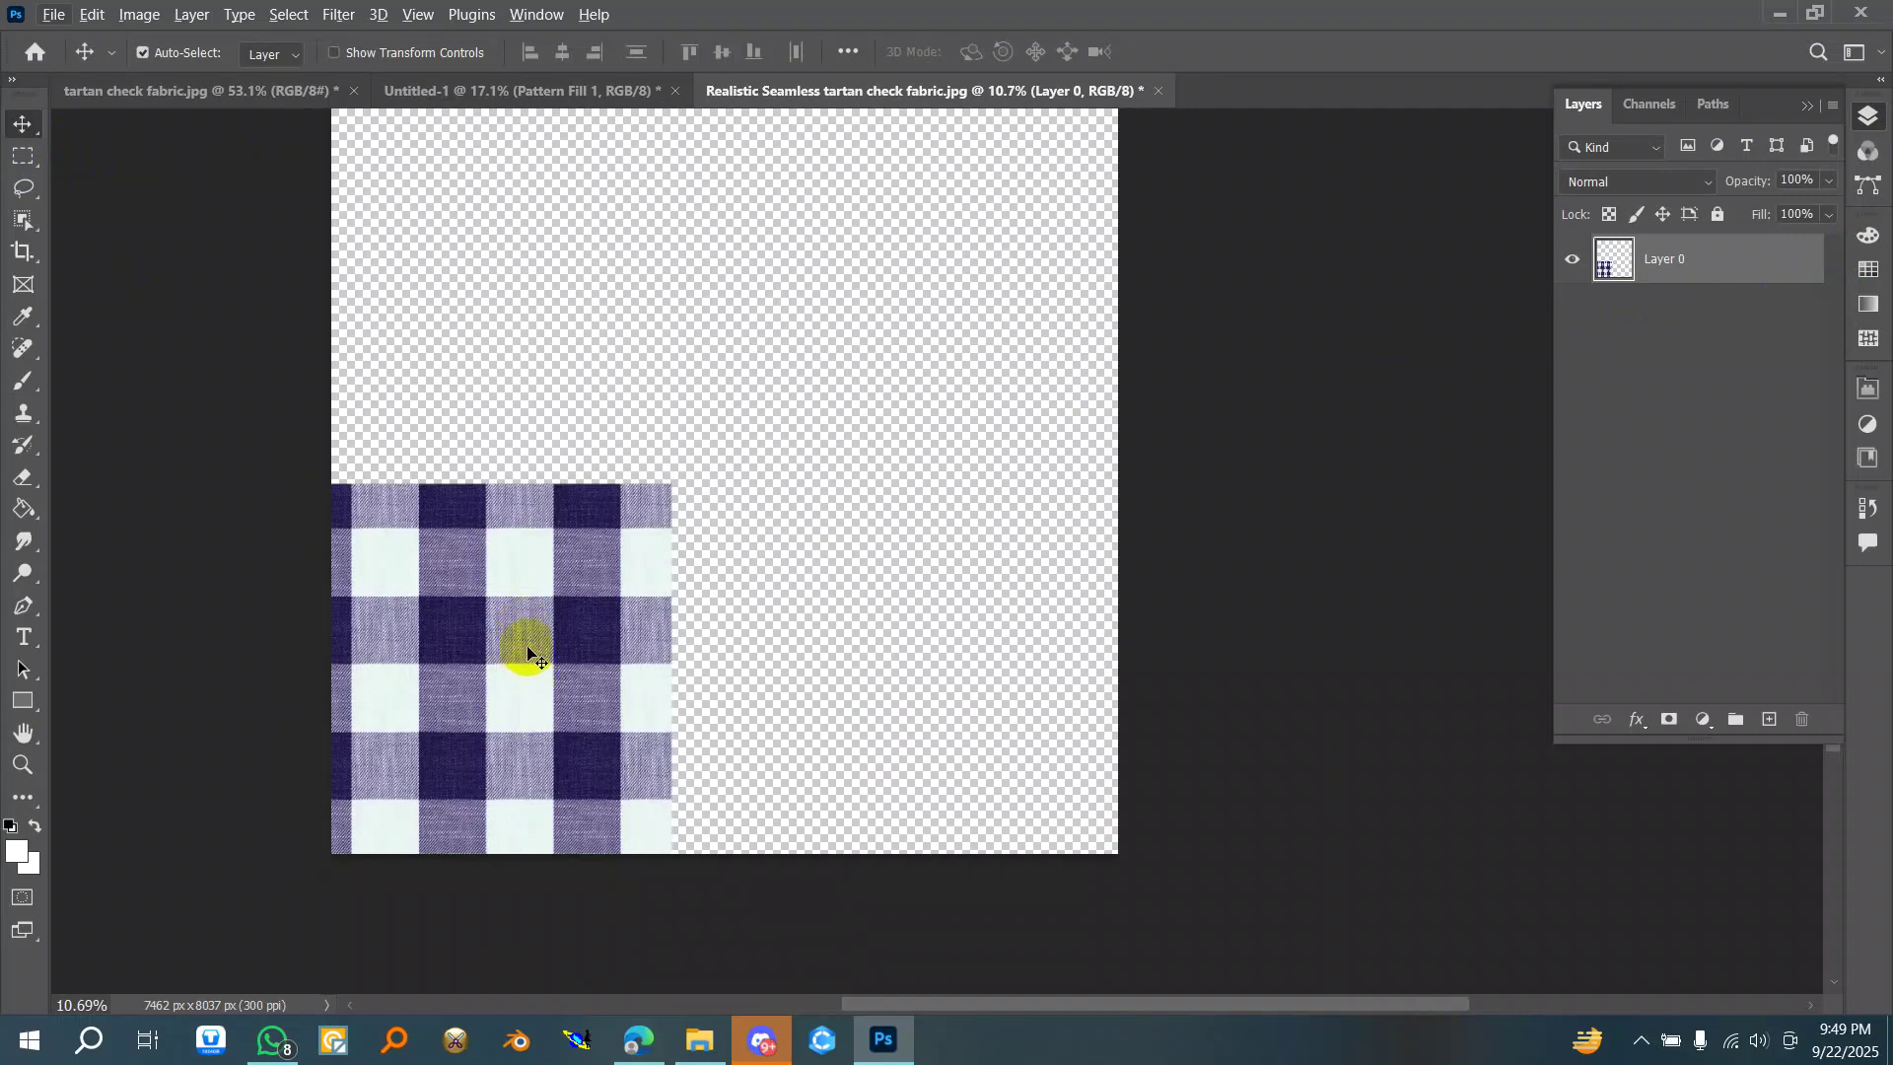
drag(509, 639, 856, 645)
scroll(621, 705, up, 7)
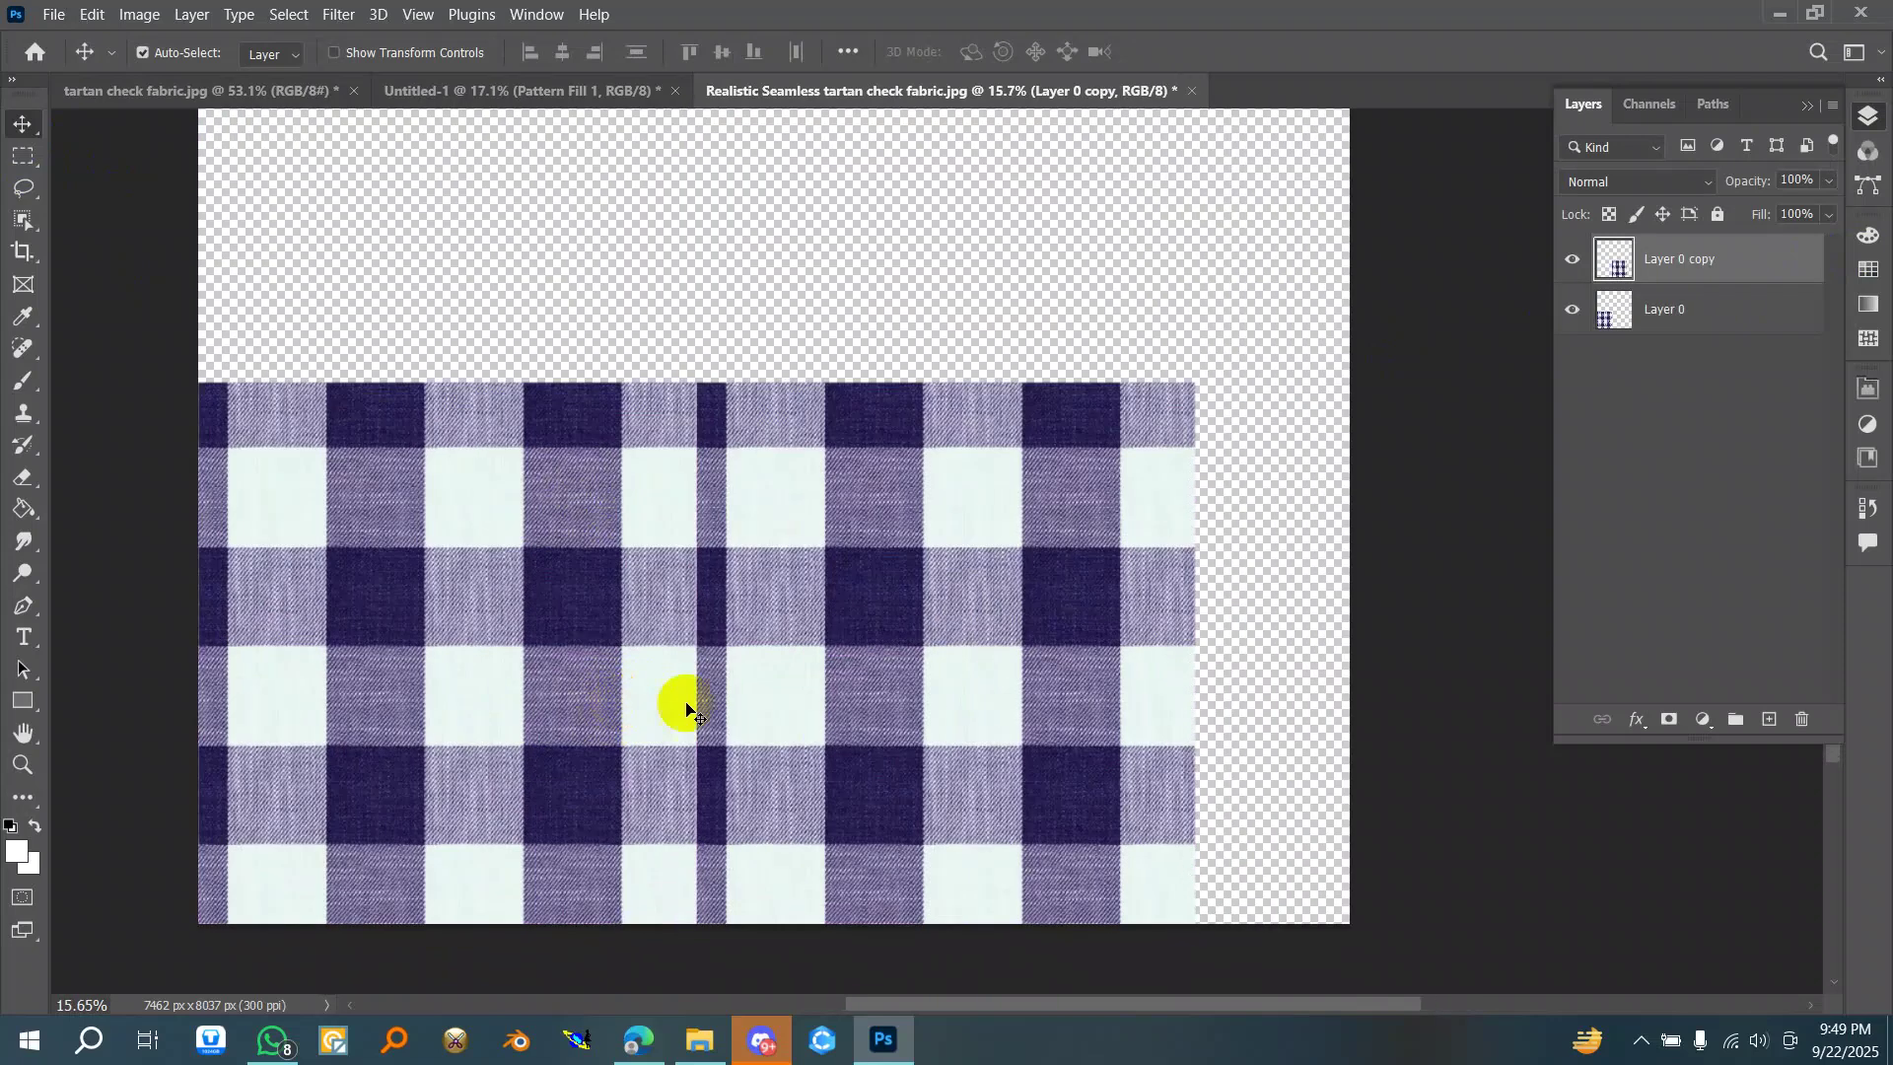
scroll(838, 639, down, 5)
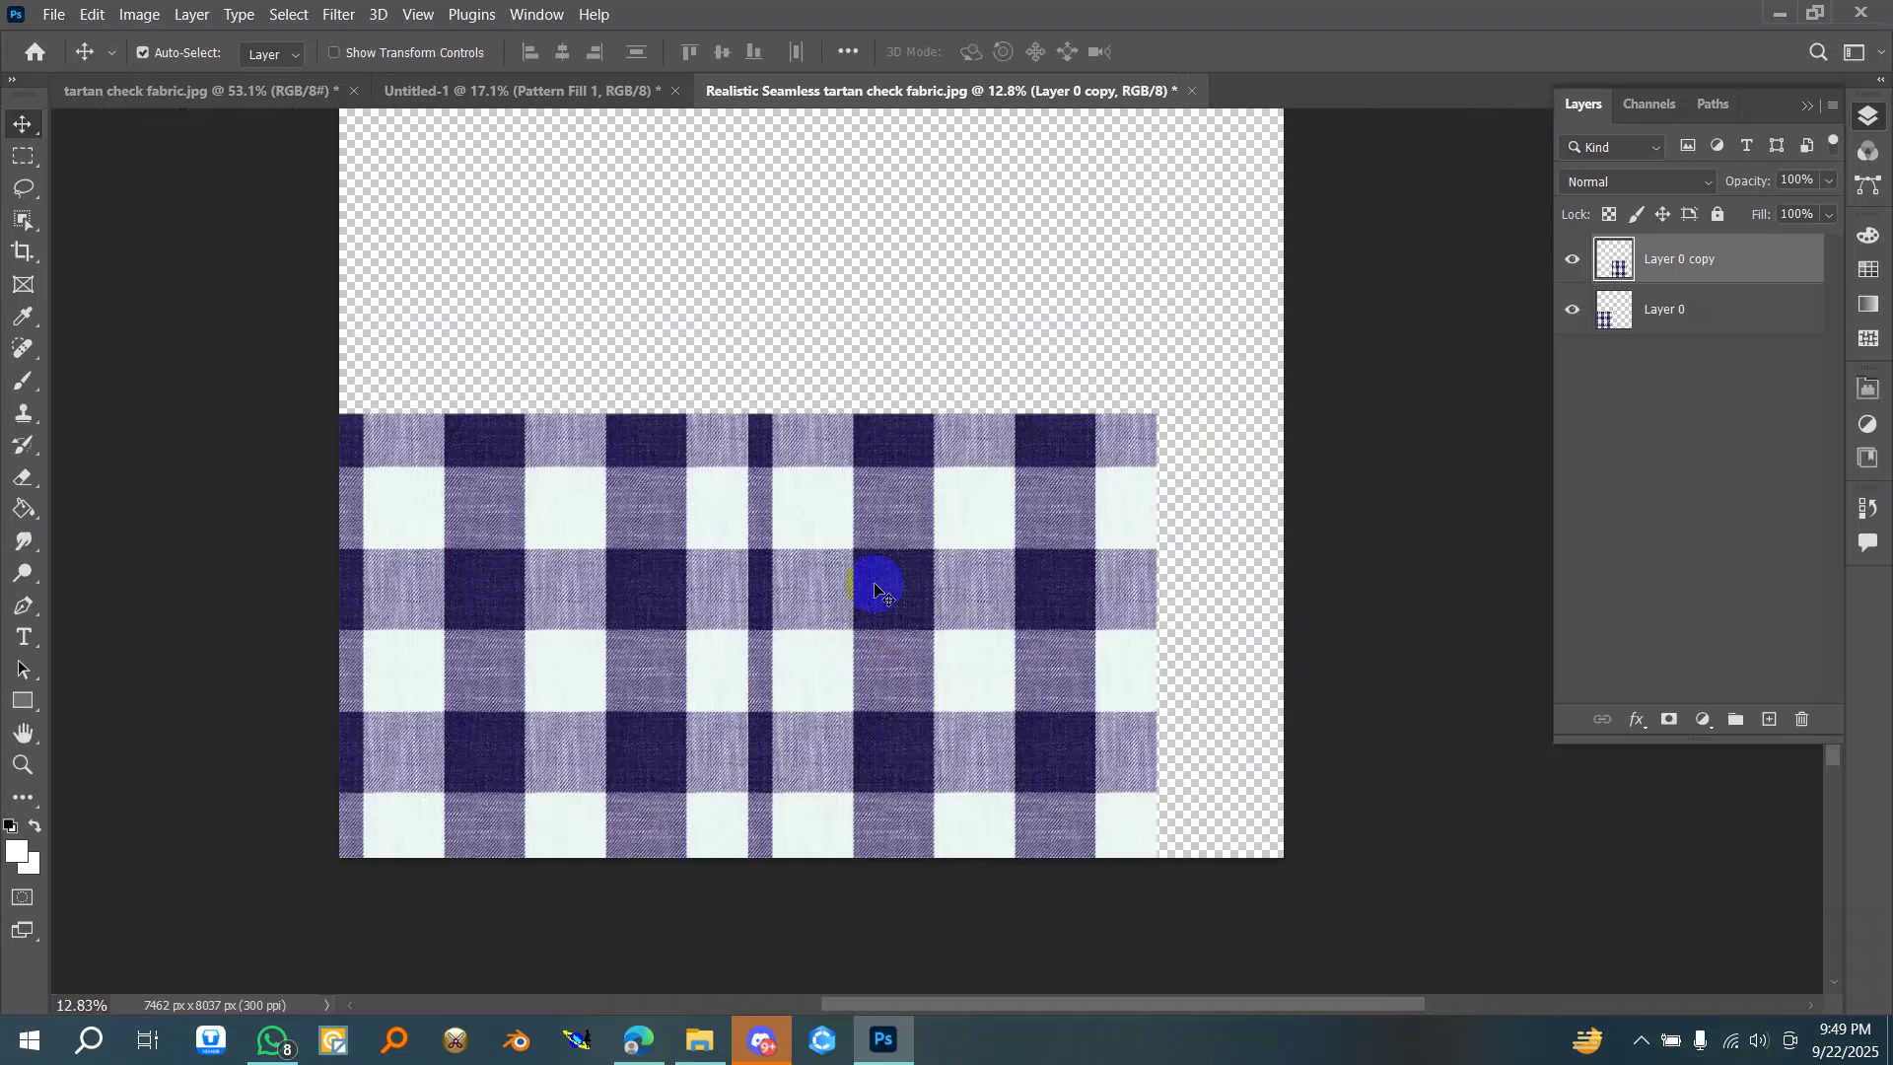
- Delete the duplicated fabric layer and undo the canvas extension
key(ctrl)
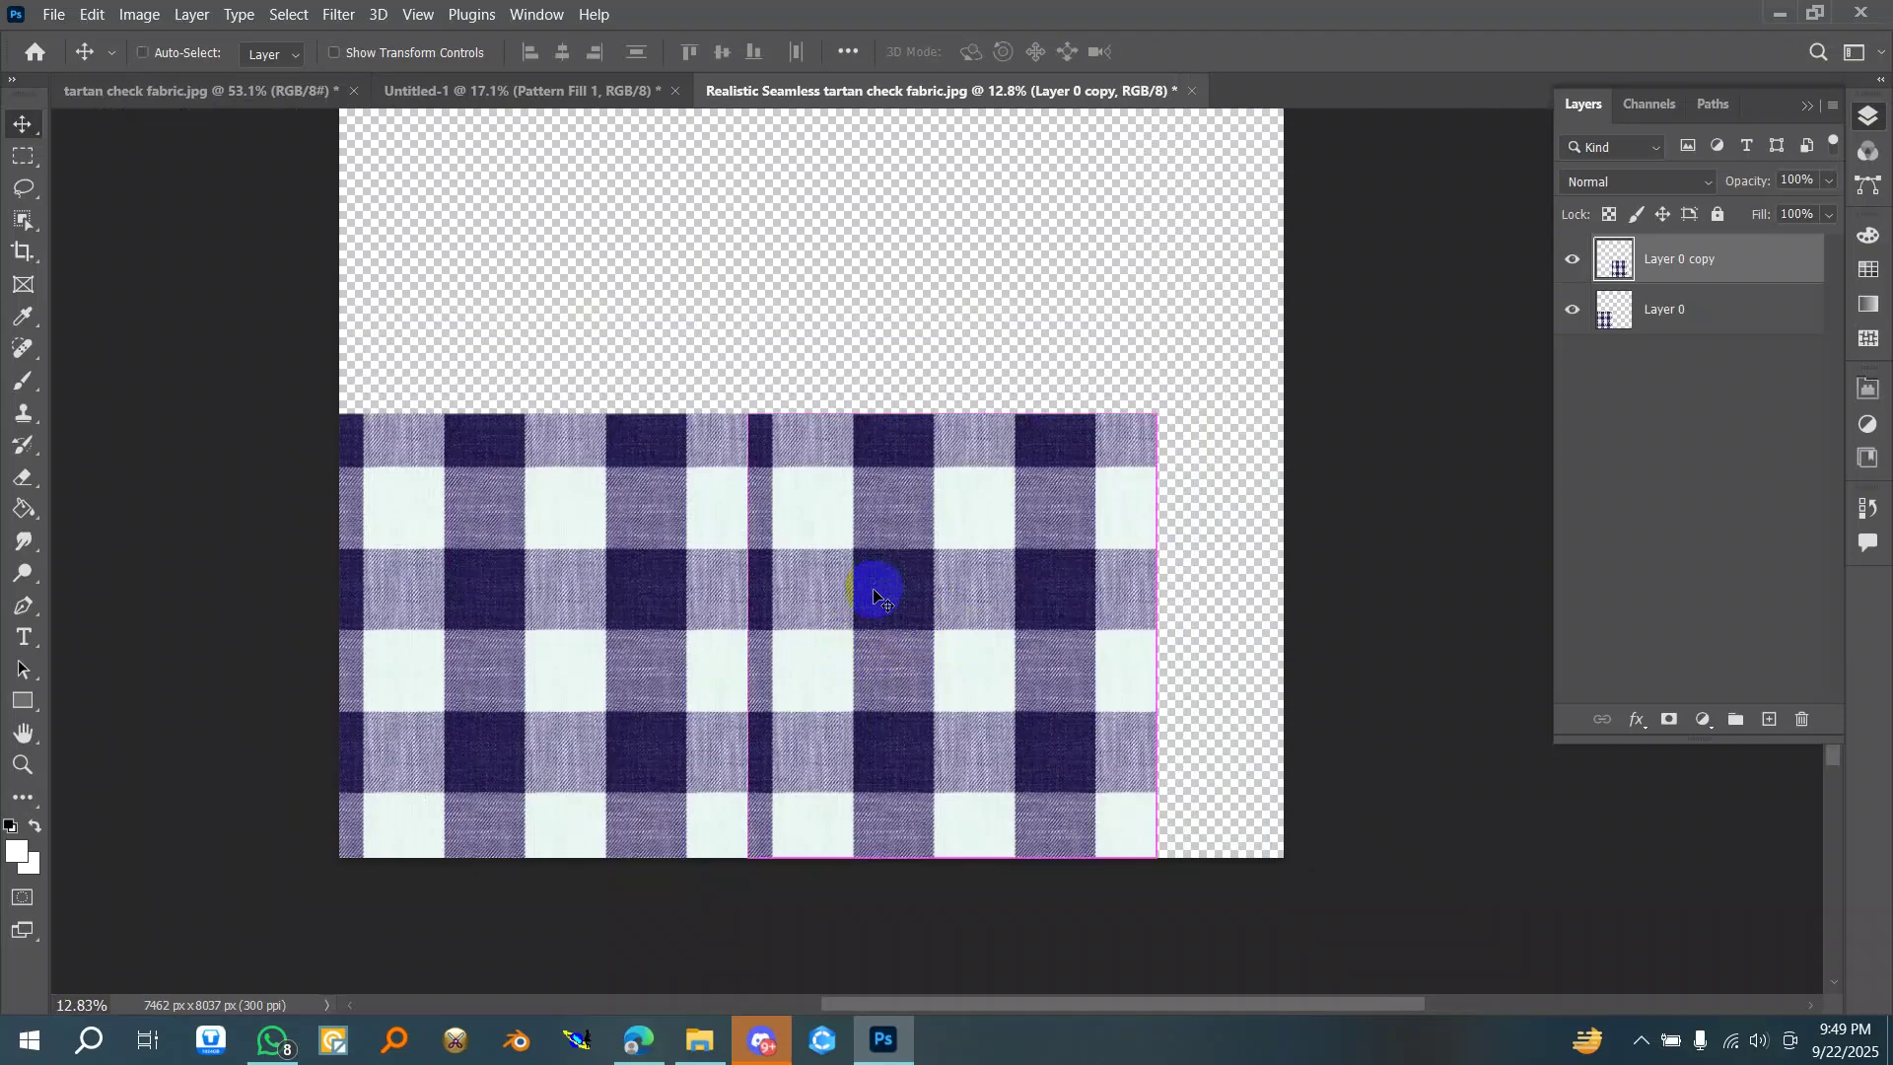
key(Delete)
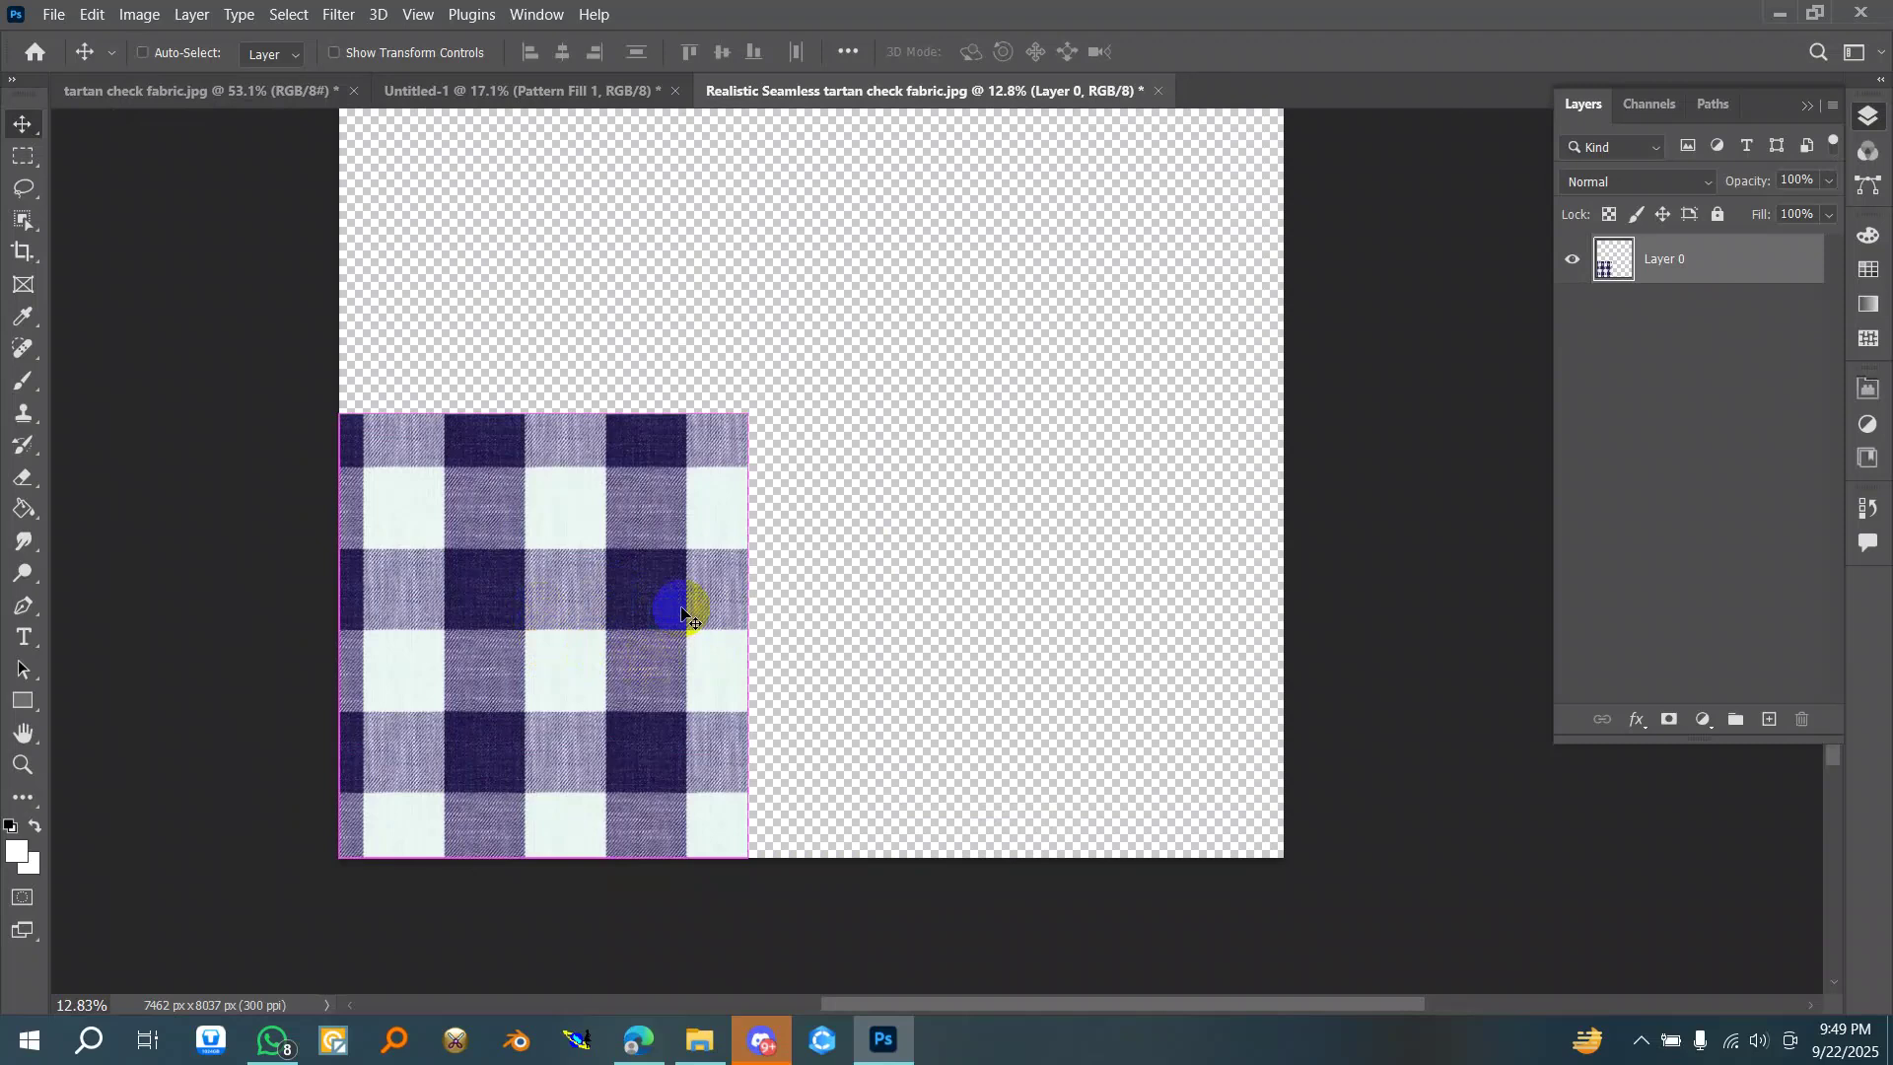
key(ctrl+z)
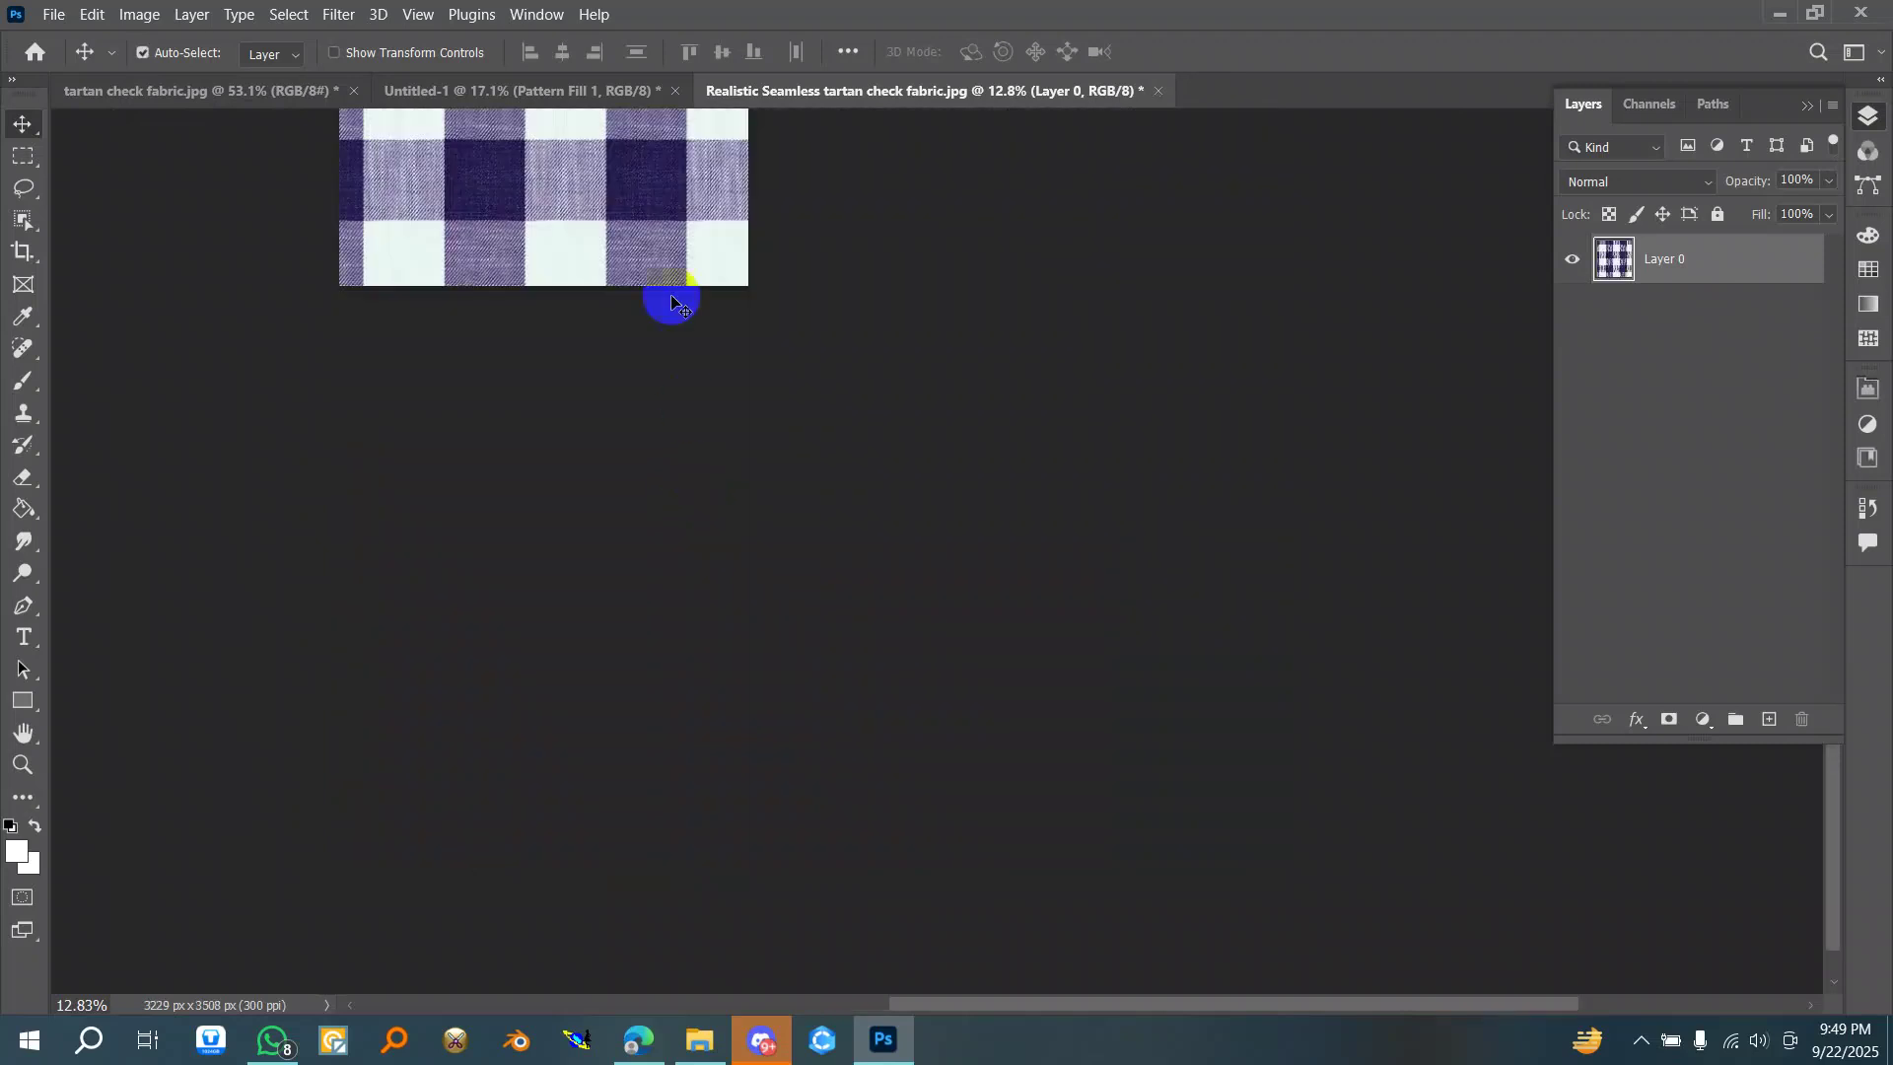
- Switch to the Untitled-1 document and open the pattern settings of the Pattern Fill 1 layer
click(608, 95)
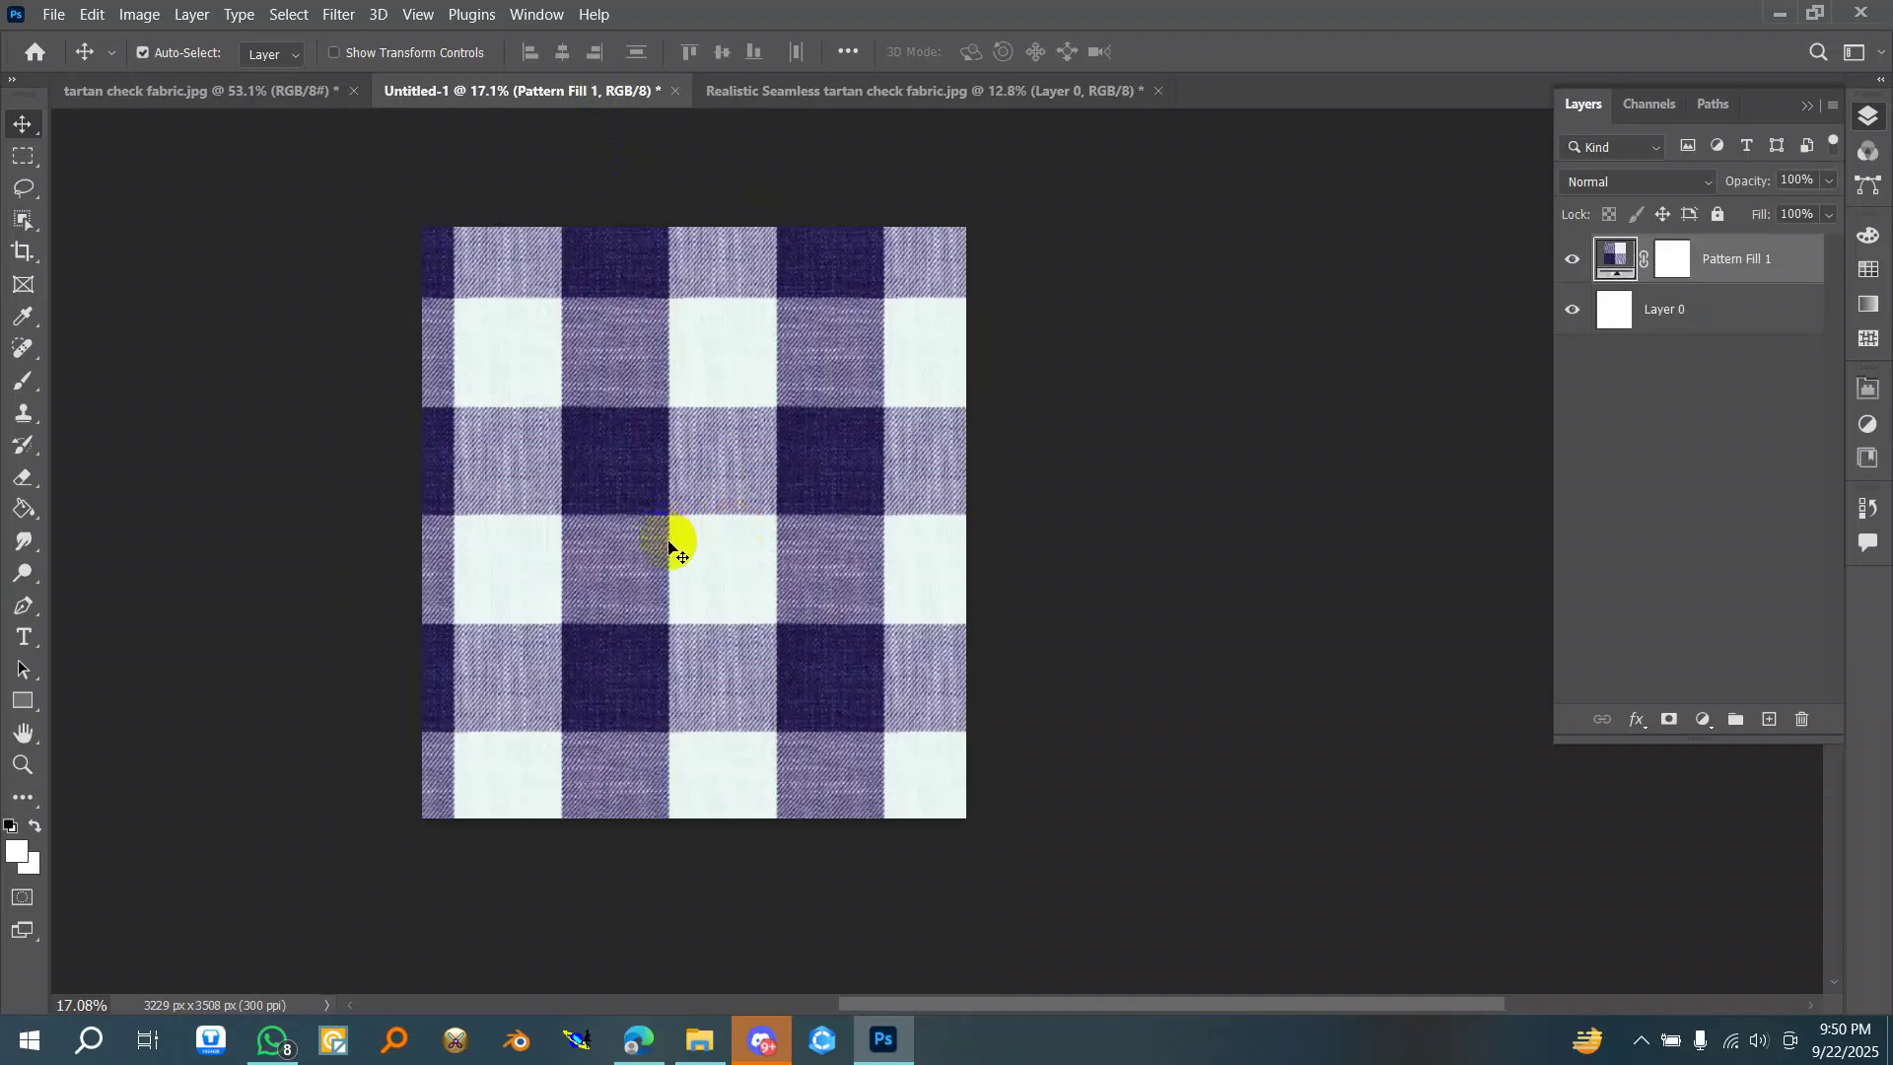
double_click(1615, 259)
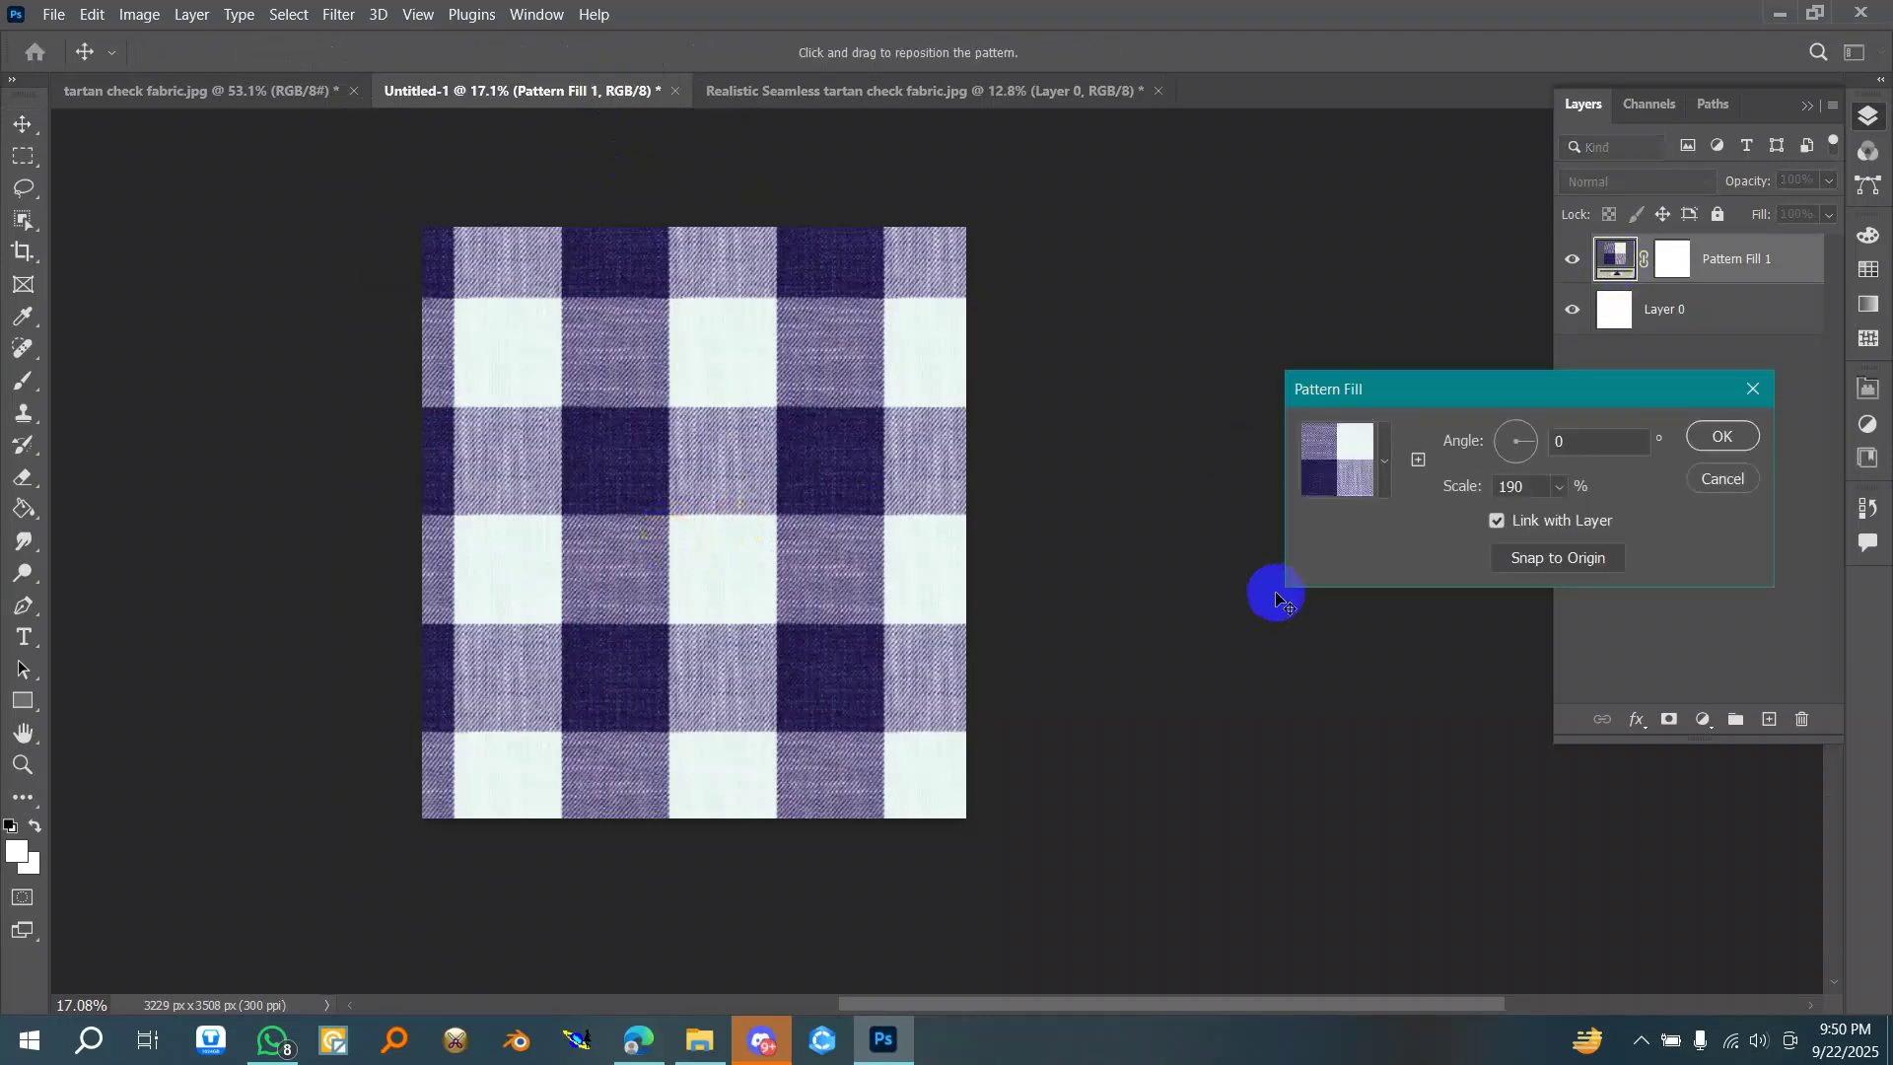
- Scale the pattern fill to 258% and reposition the checks on the canvas, applying the change
scroll(1522, 487, down, 14)
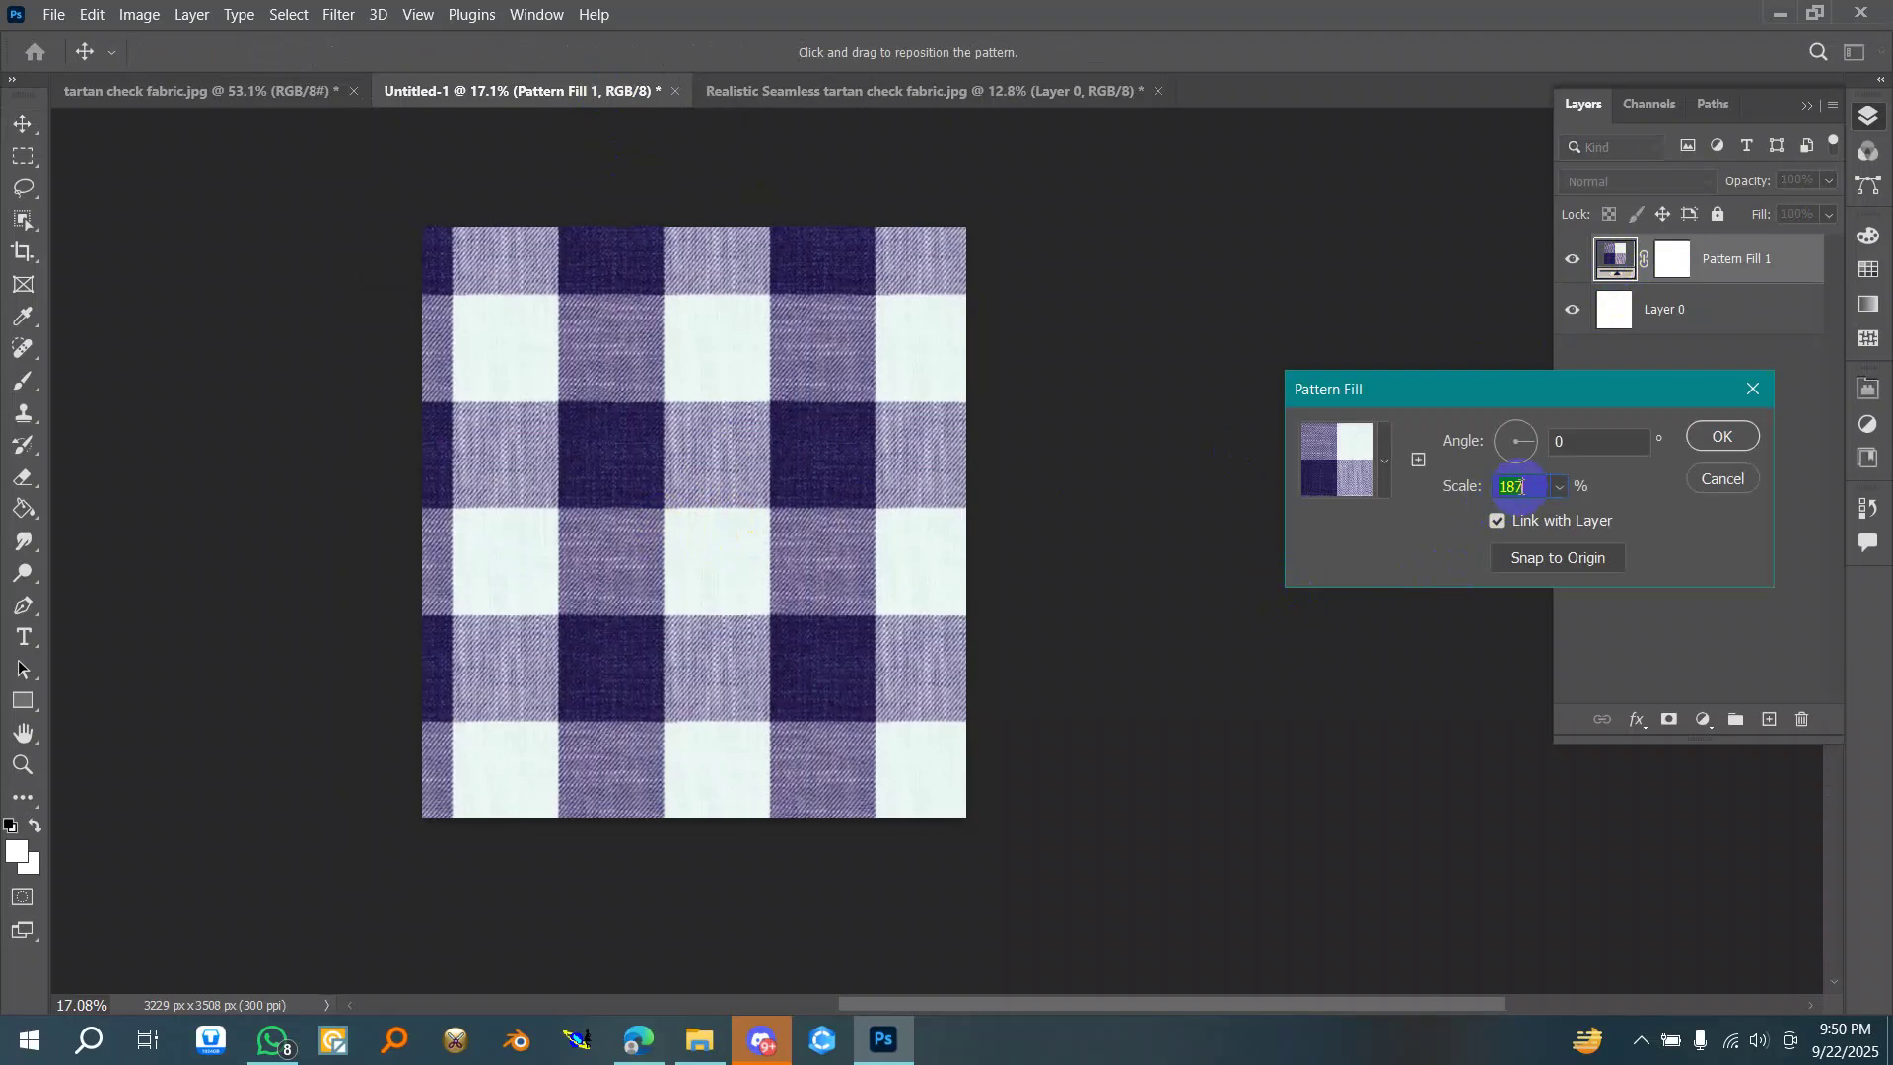
scroll(1522, 487, down, 2)
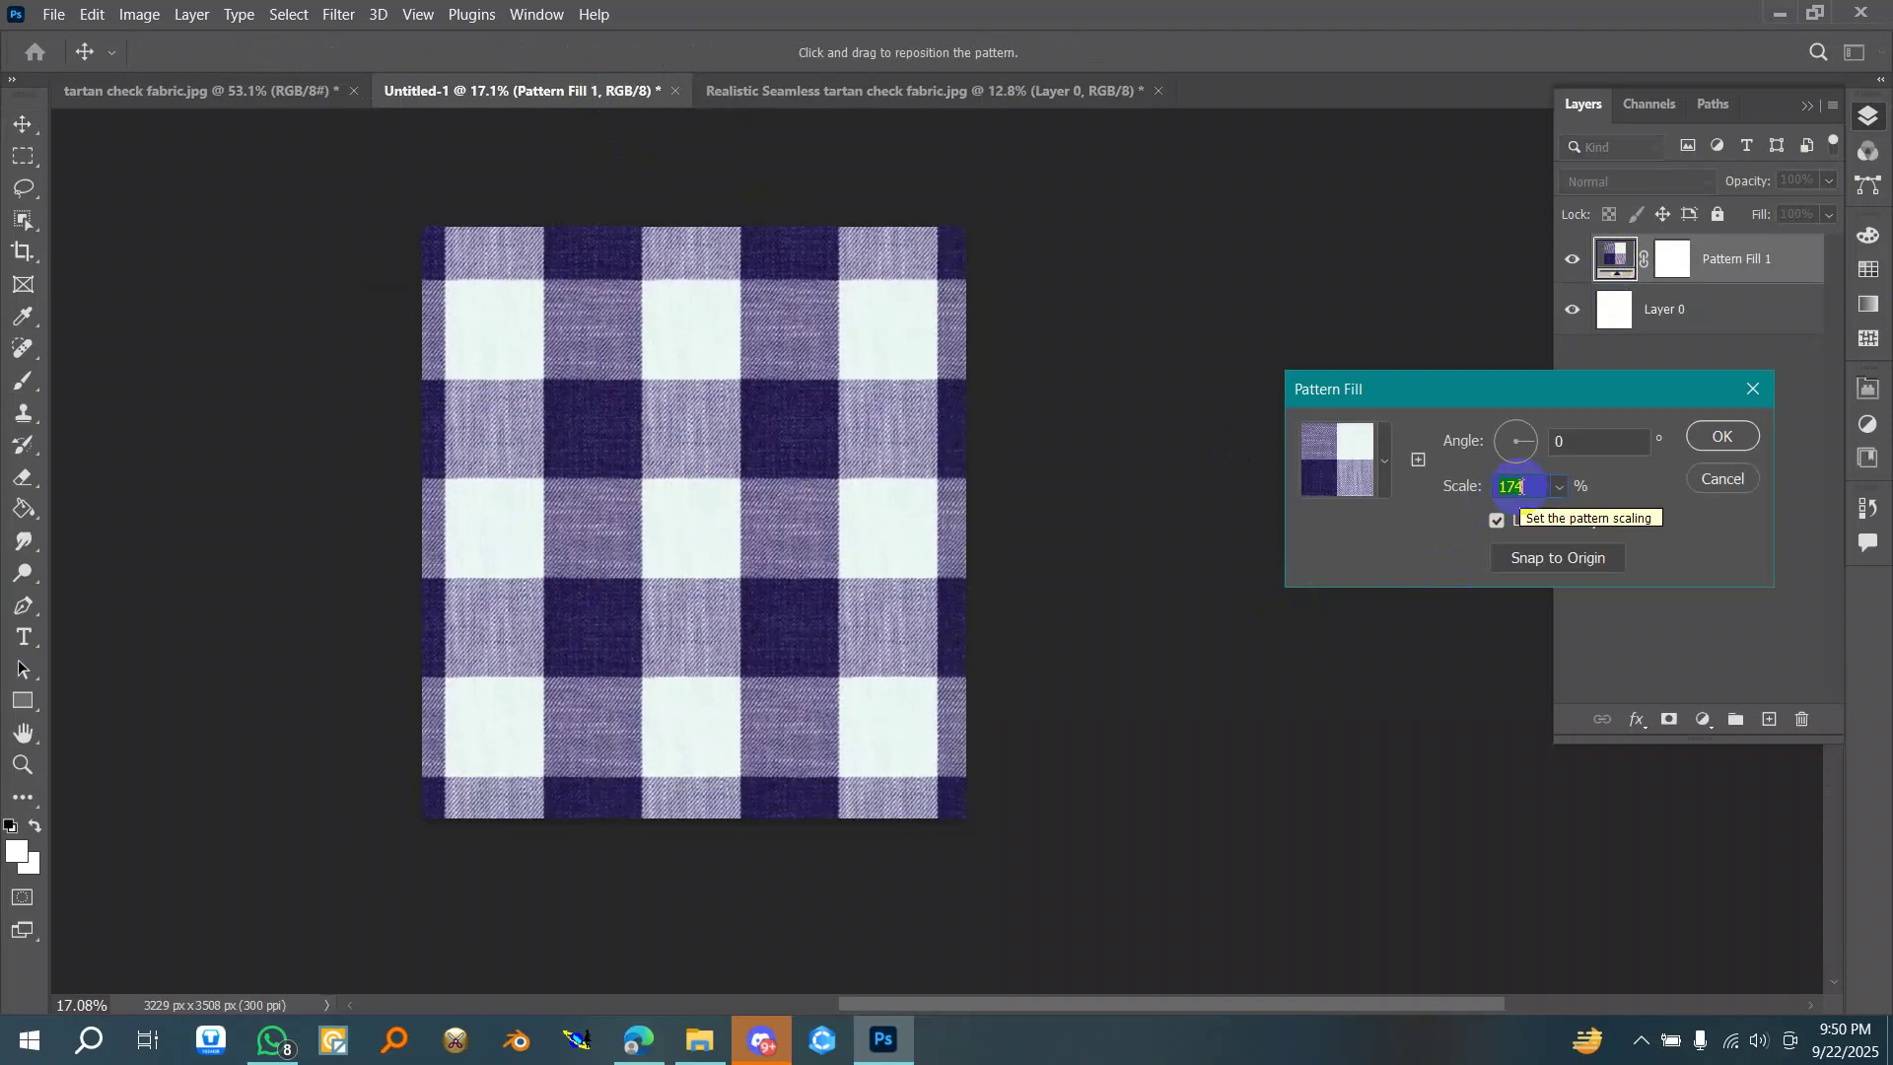
scroll(1523, 487, up, 20)
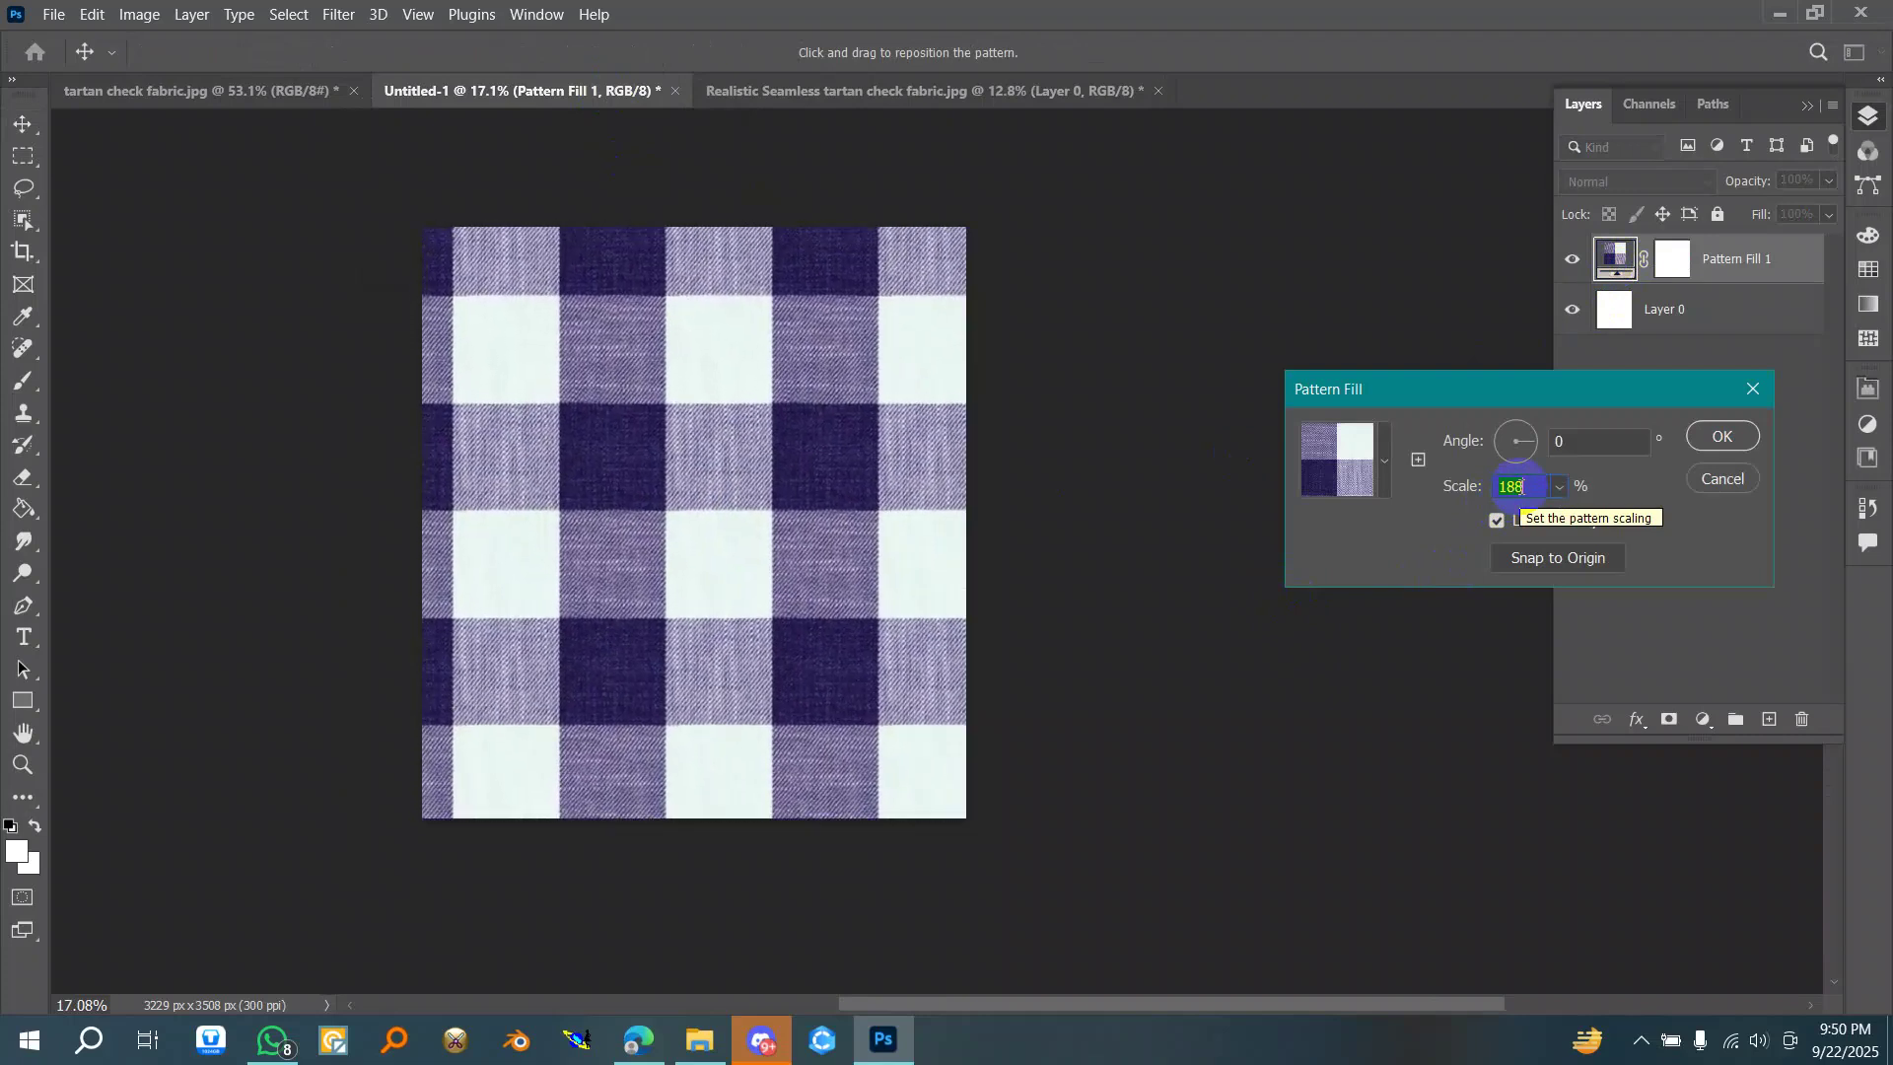
scroll(1519, 487, up, 20)
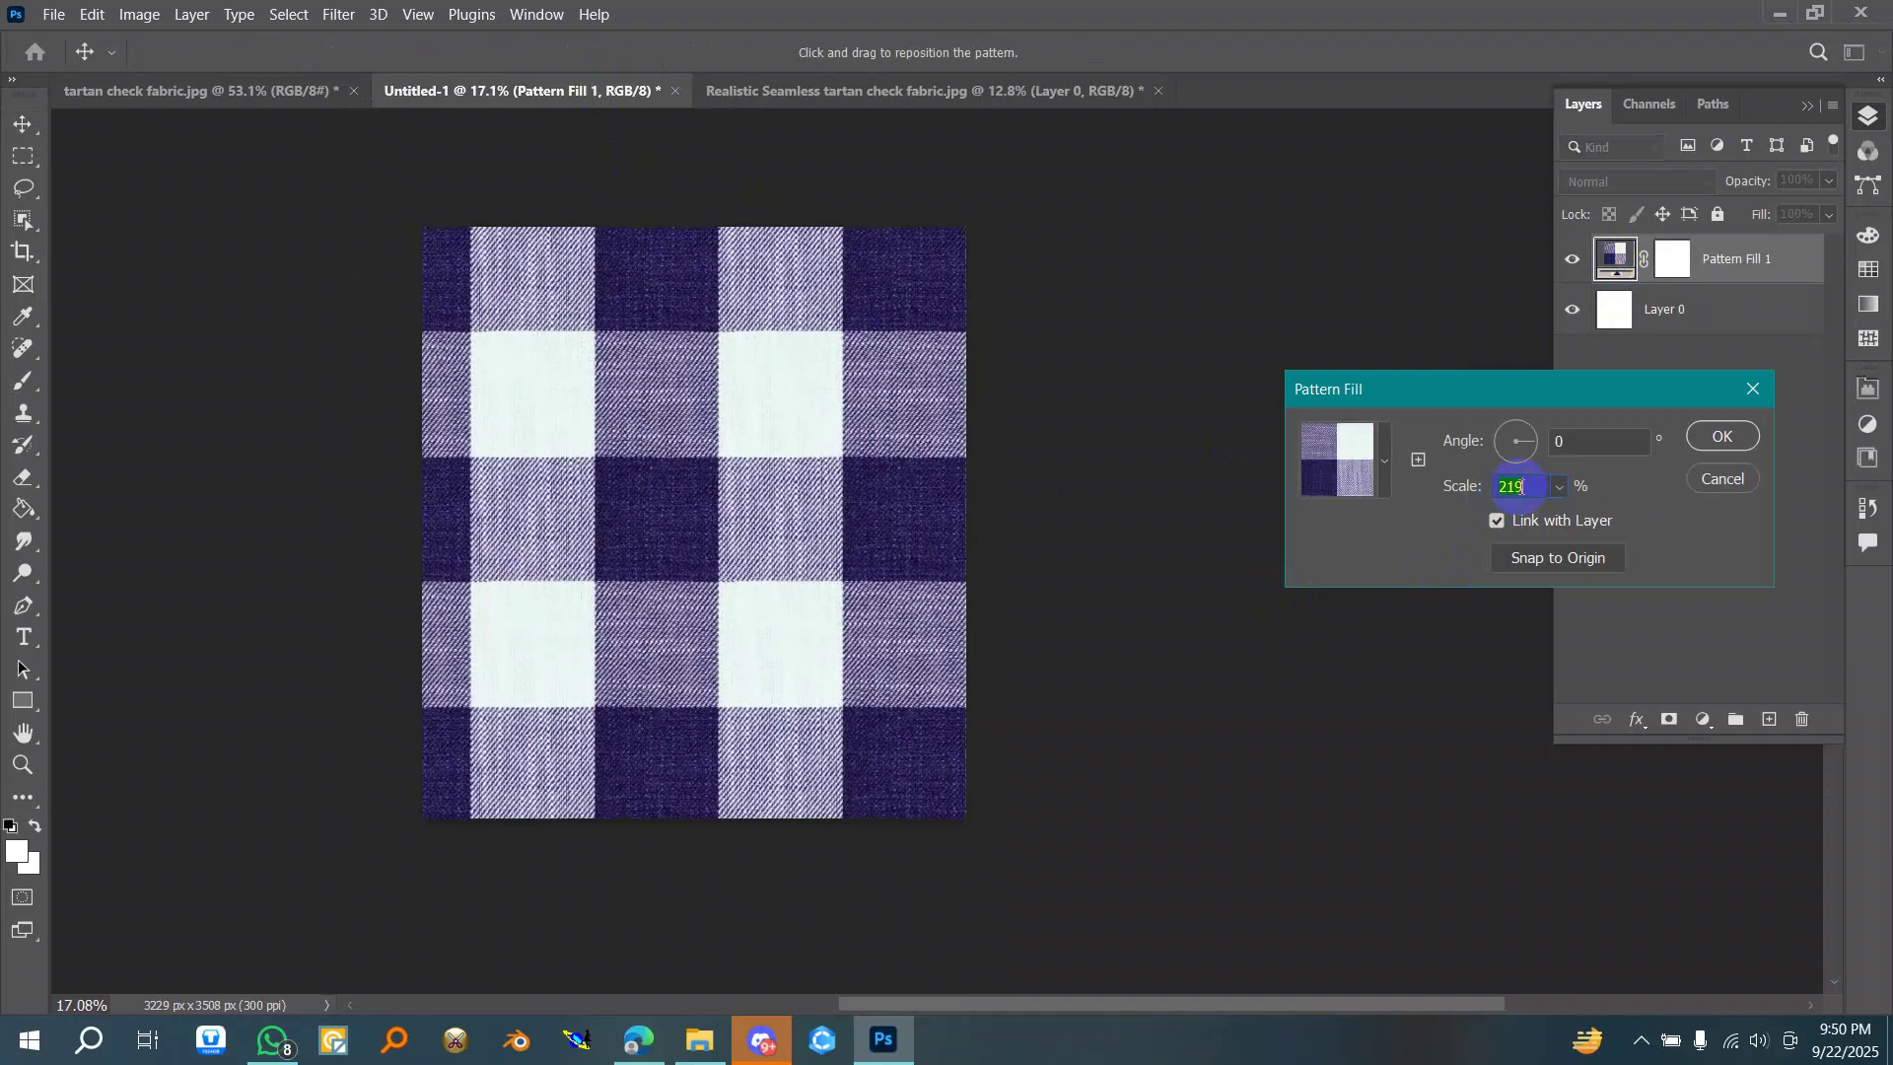
scroll(1519, 487, up, 14)
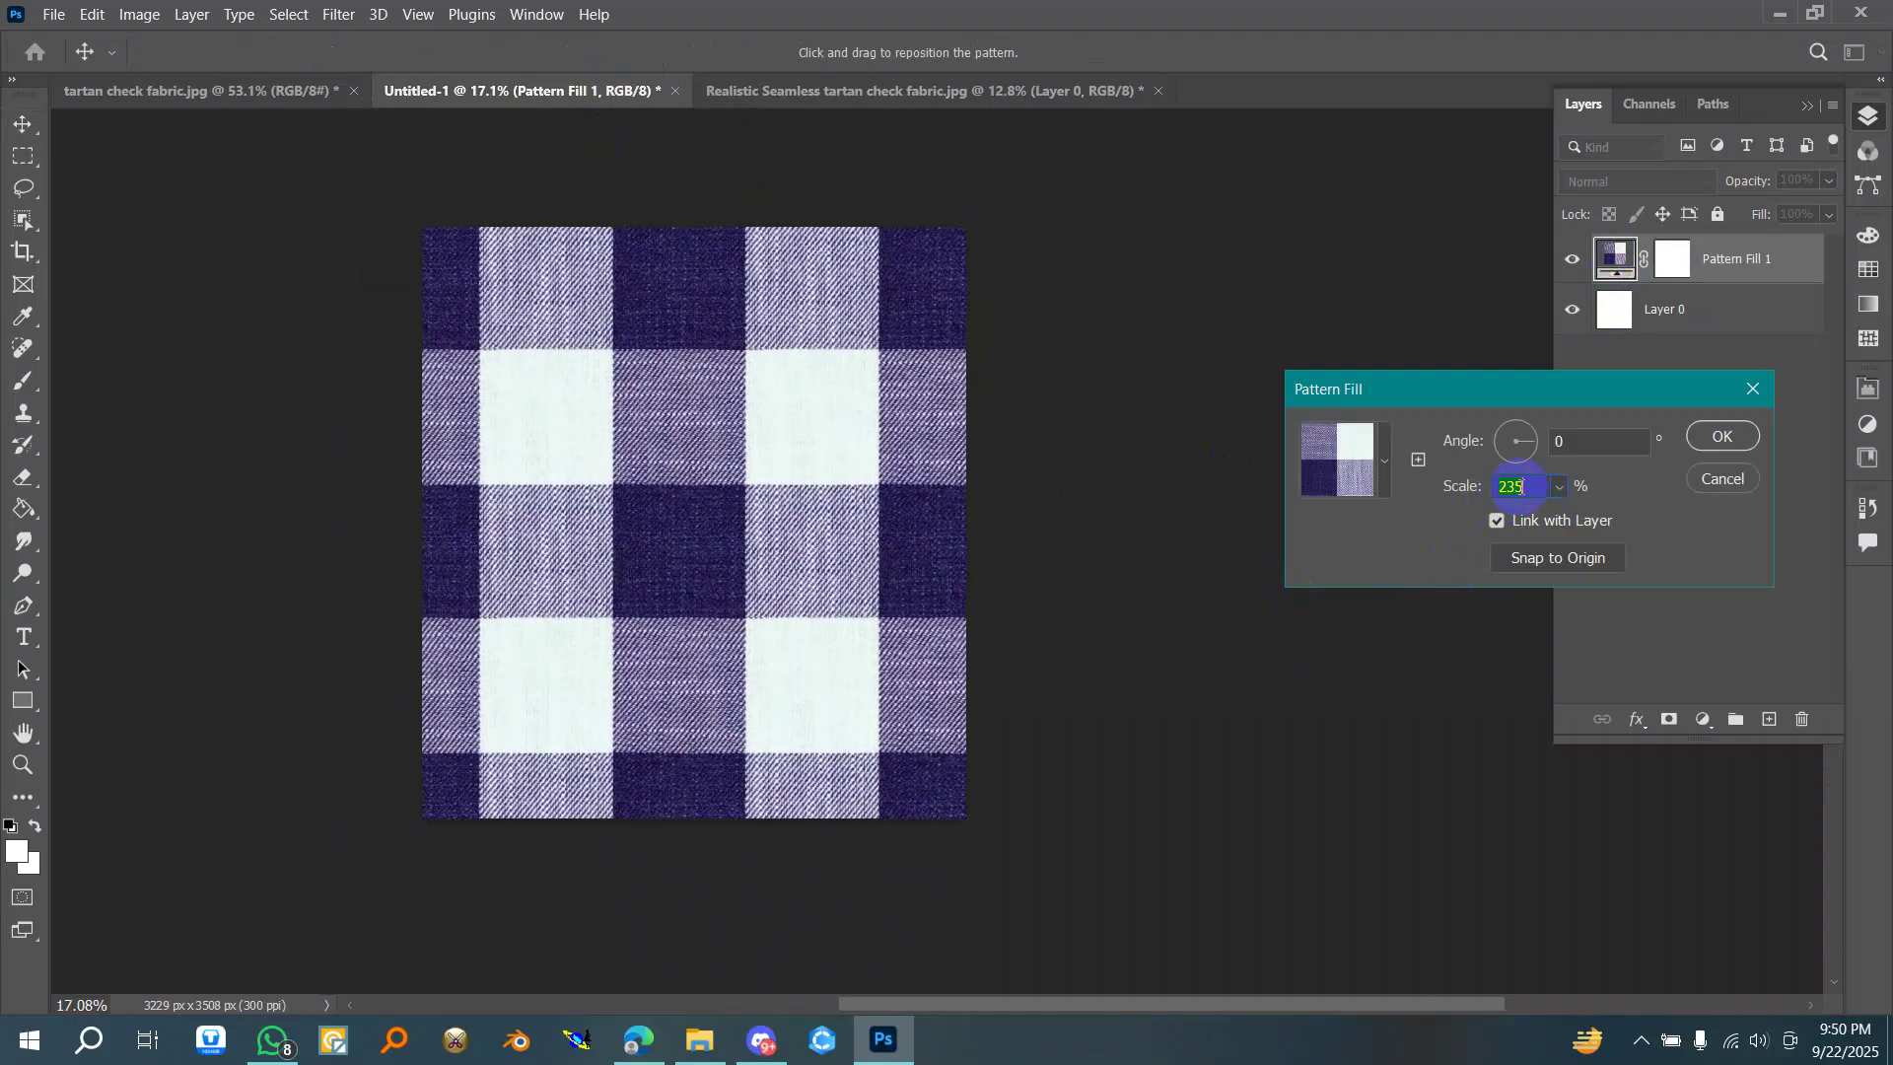
scroll(1520, 487, up, 1)
drag(656, 663, 671, 581)
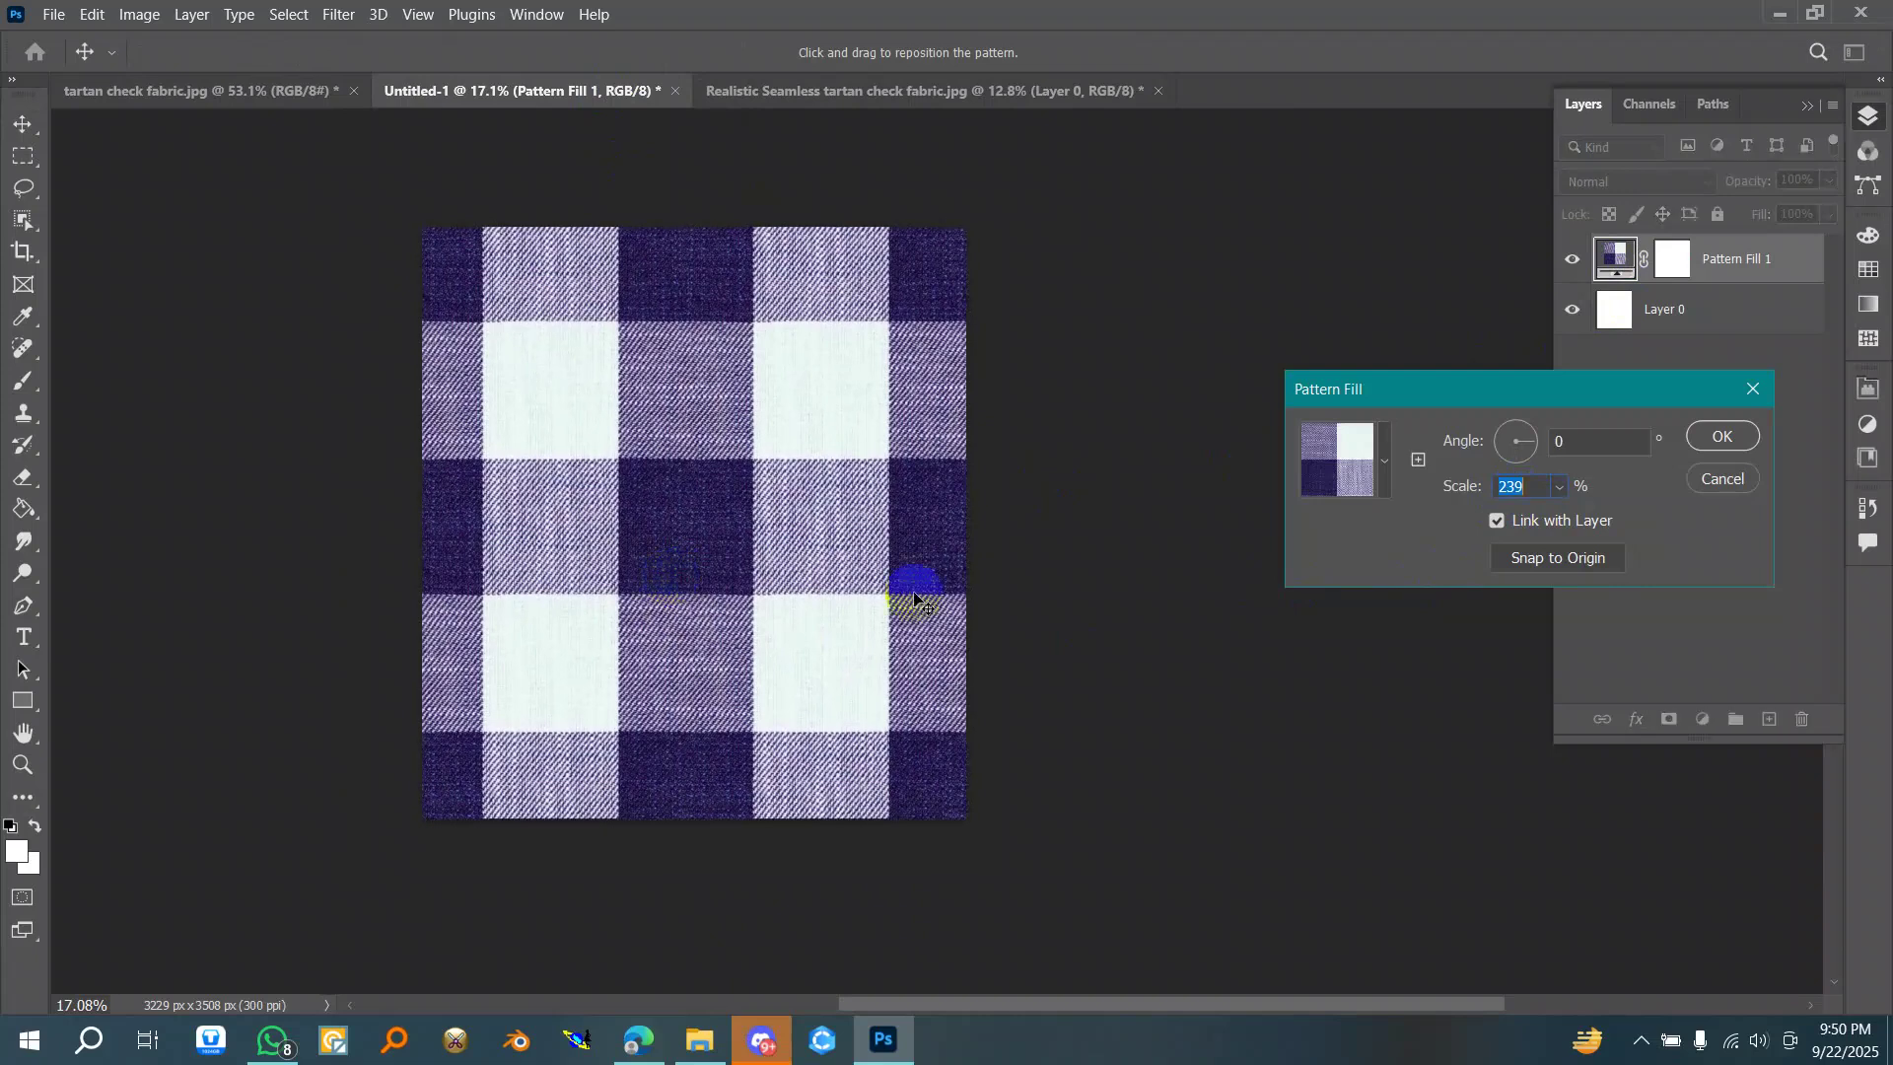
scroll(1541, 485, down, 2)
scroll(1541, 485, up, 15)
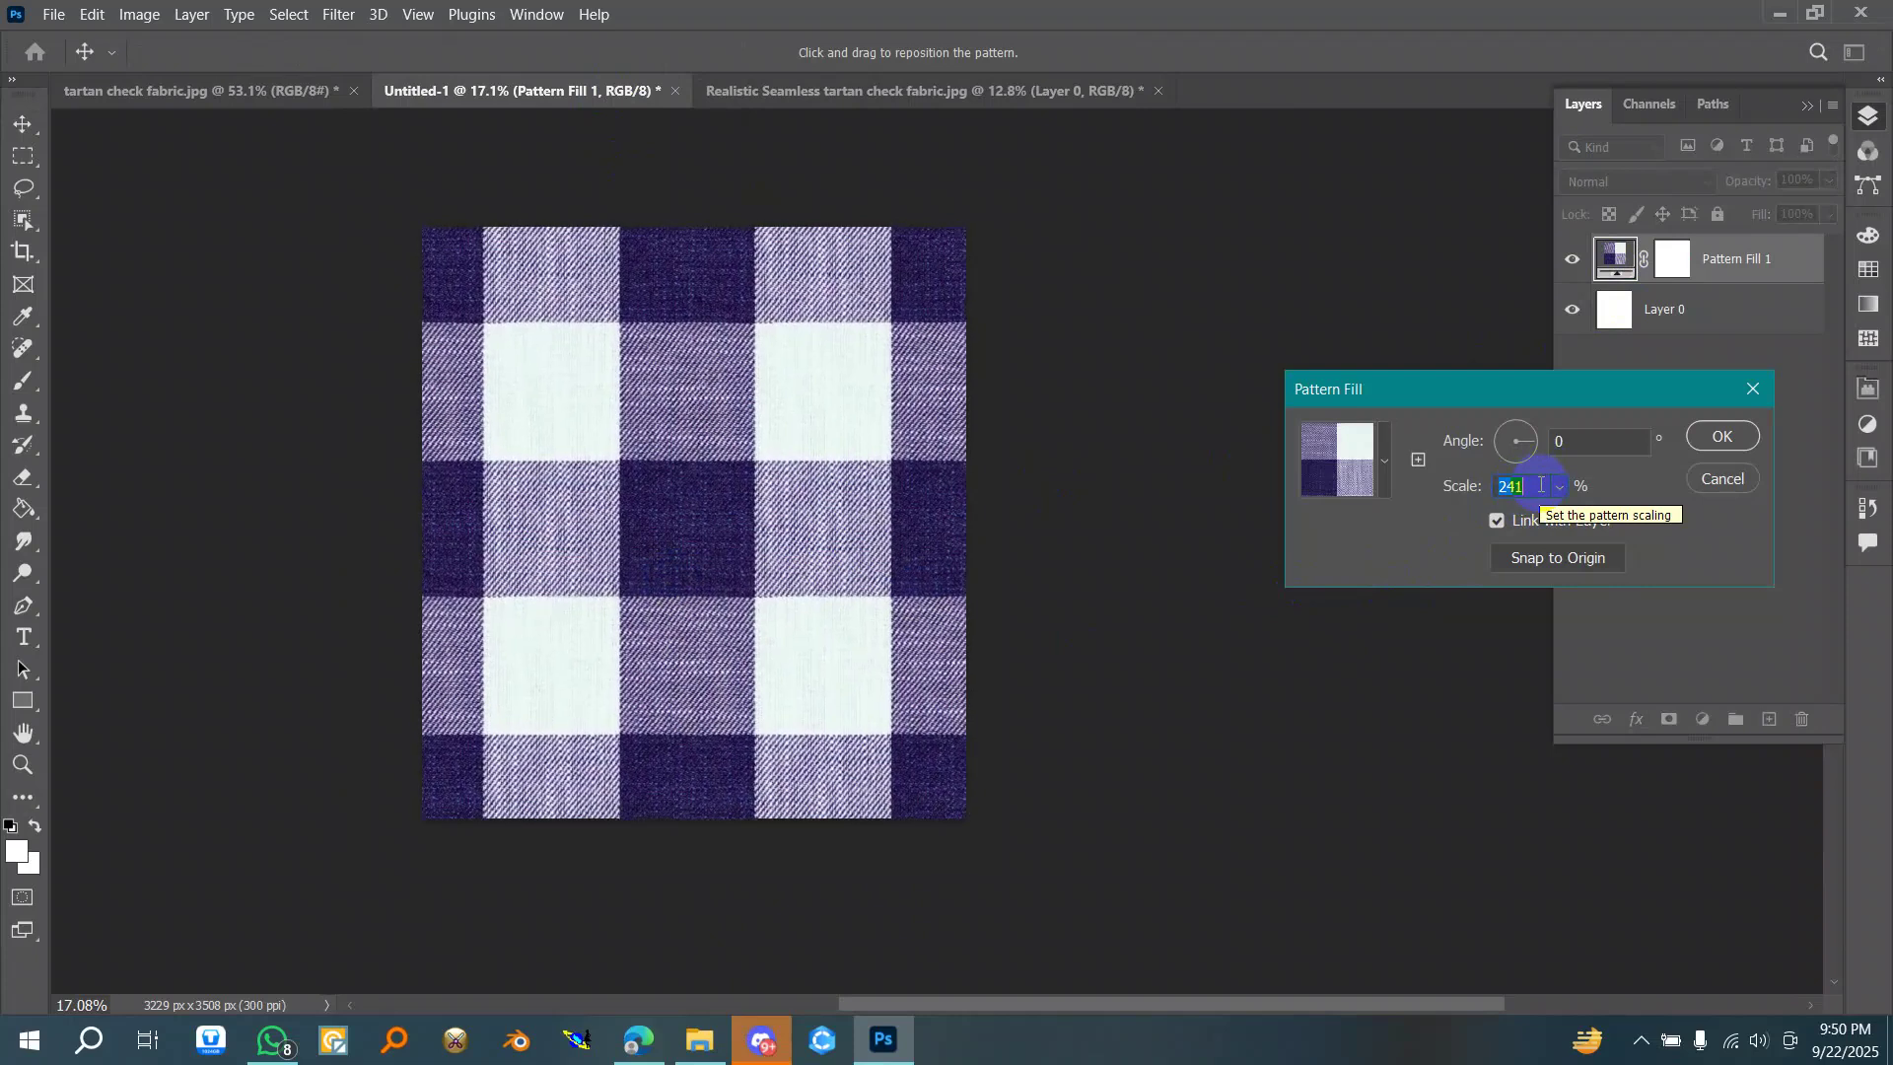
scroll(1541, 485, up, 4)
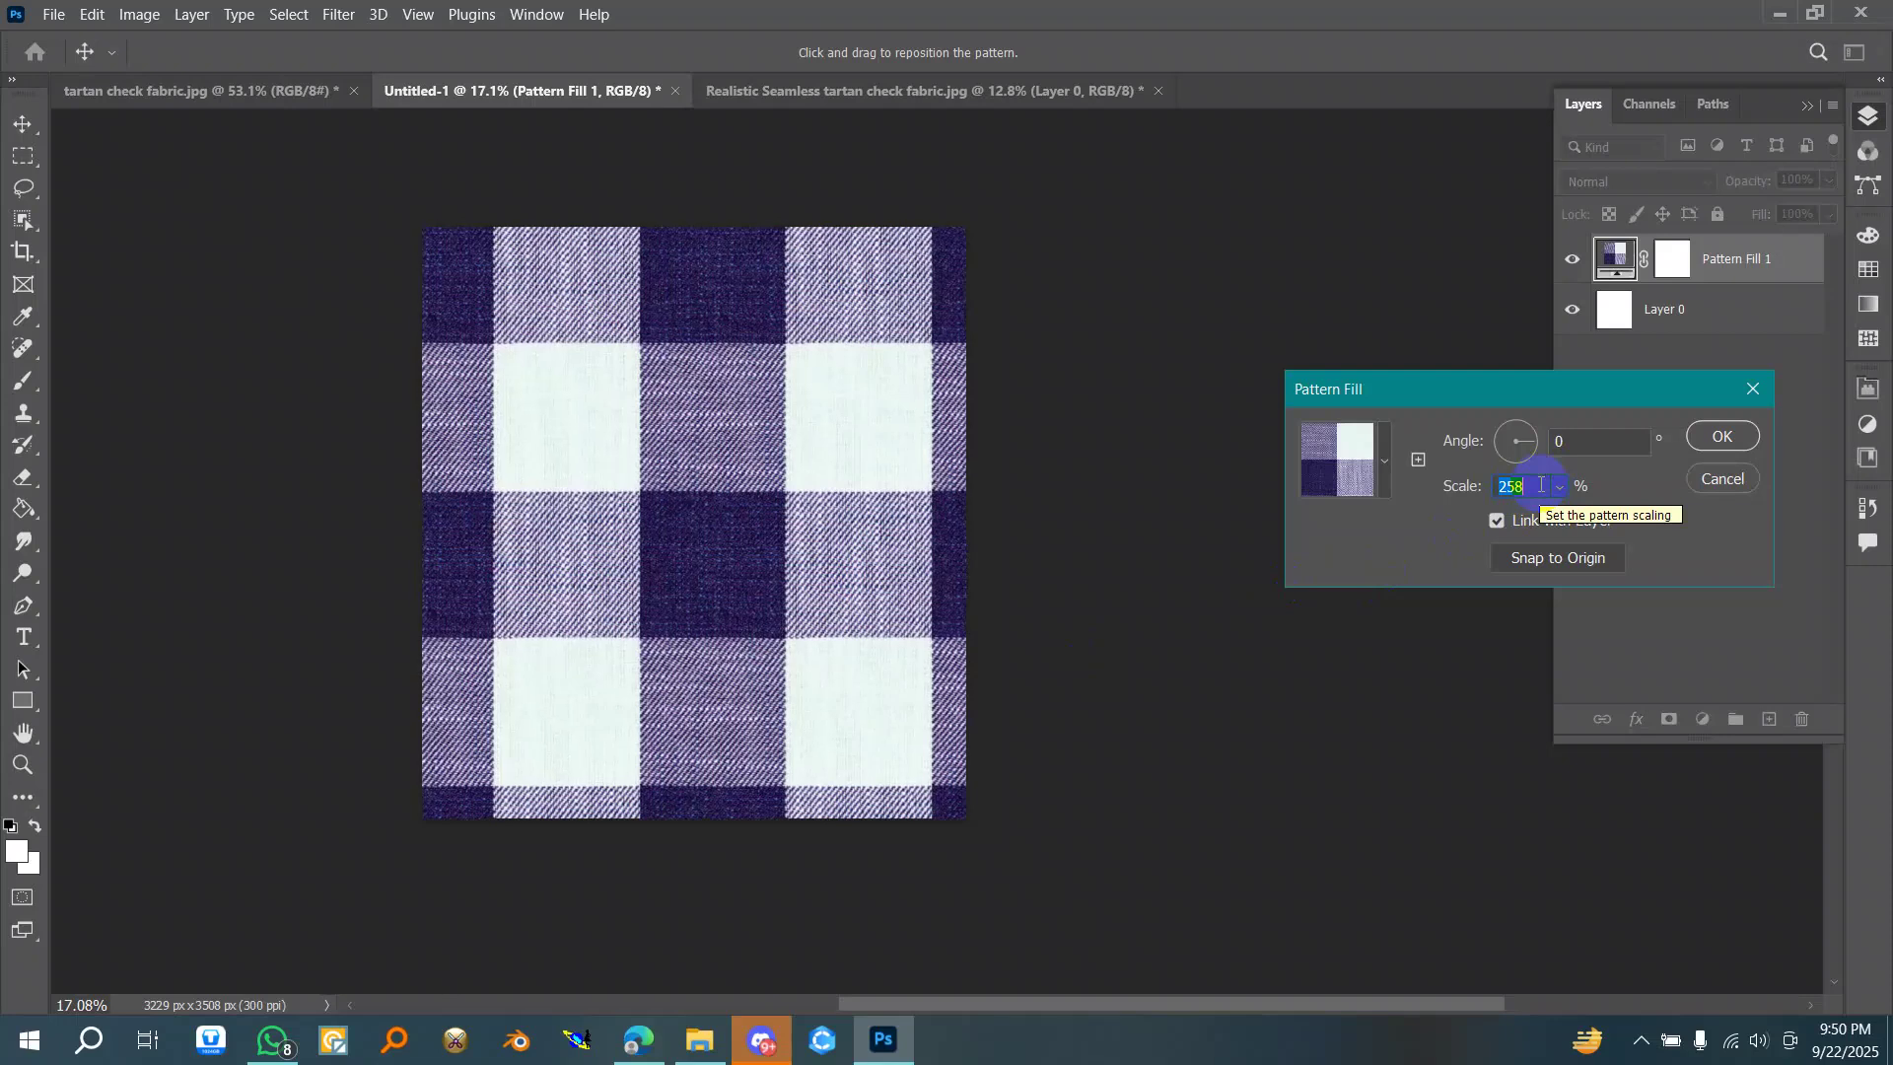
drag(806, 642, 784, 602)
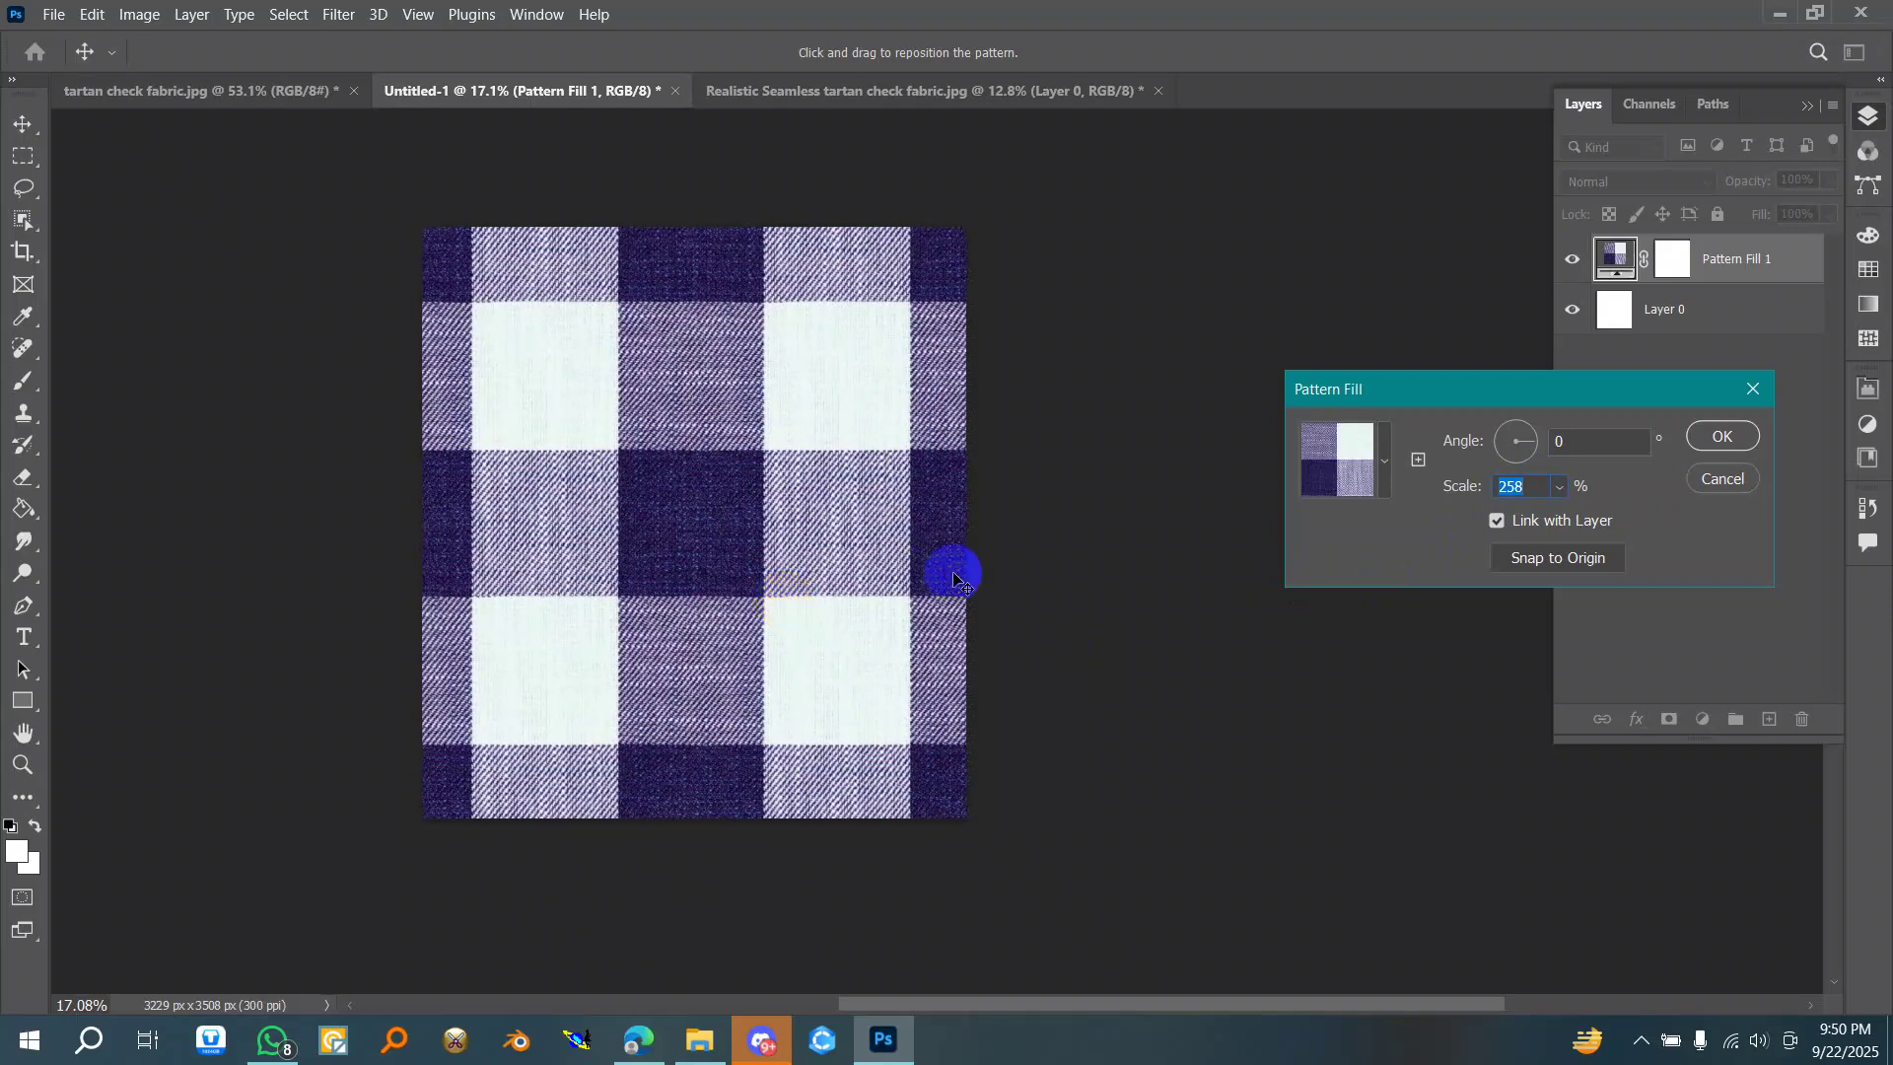
click(1721, 436)
- Try to save a JPEG copy of the document over Realistic Seamless tartan check fabric.jpg on the Desktop
click(51, 14)
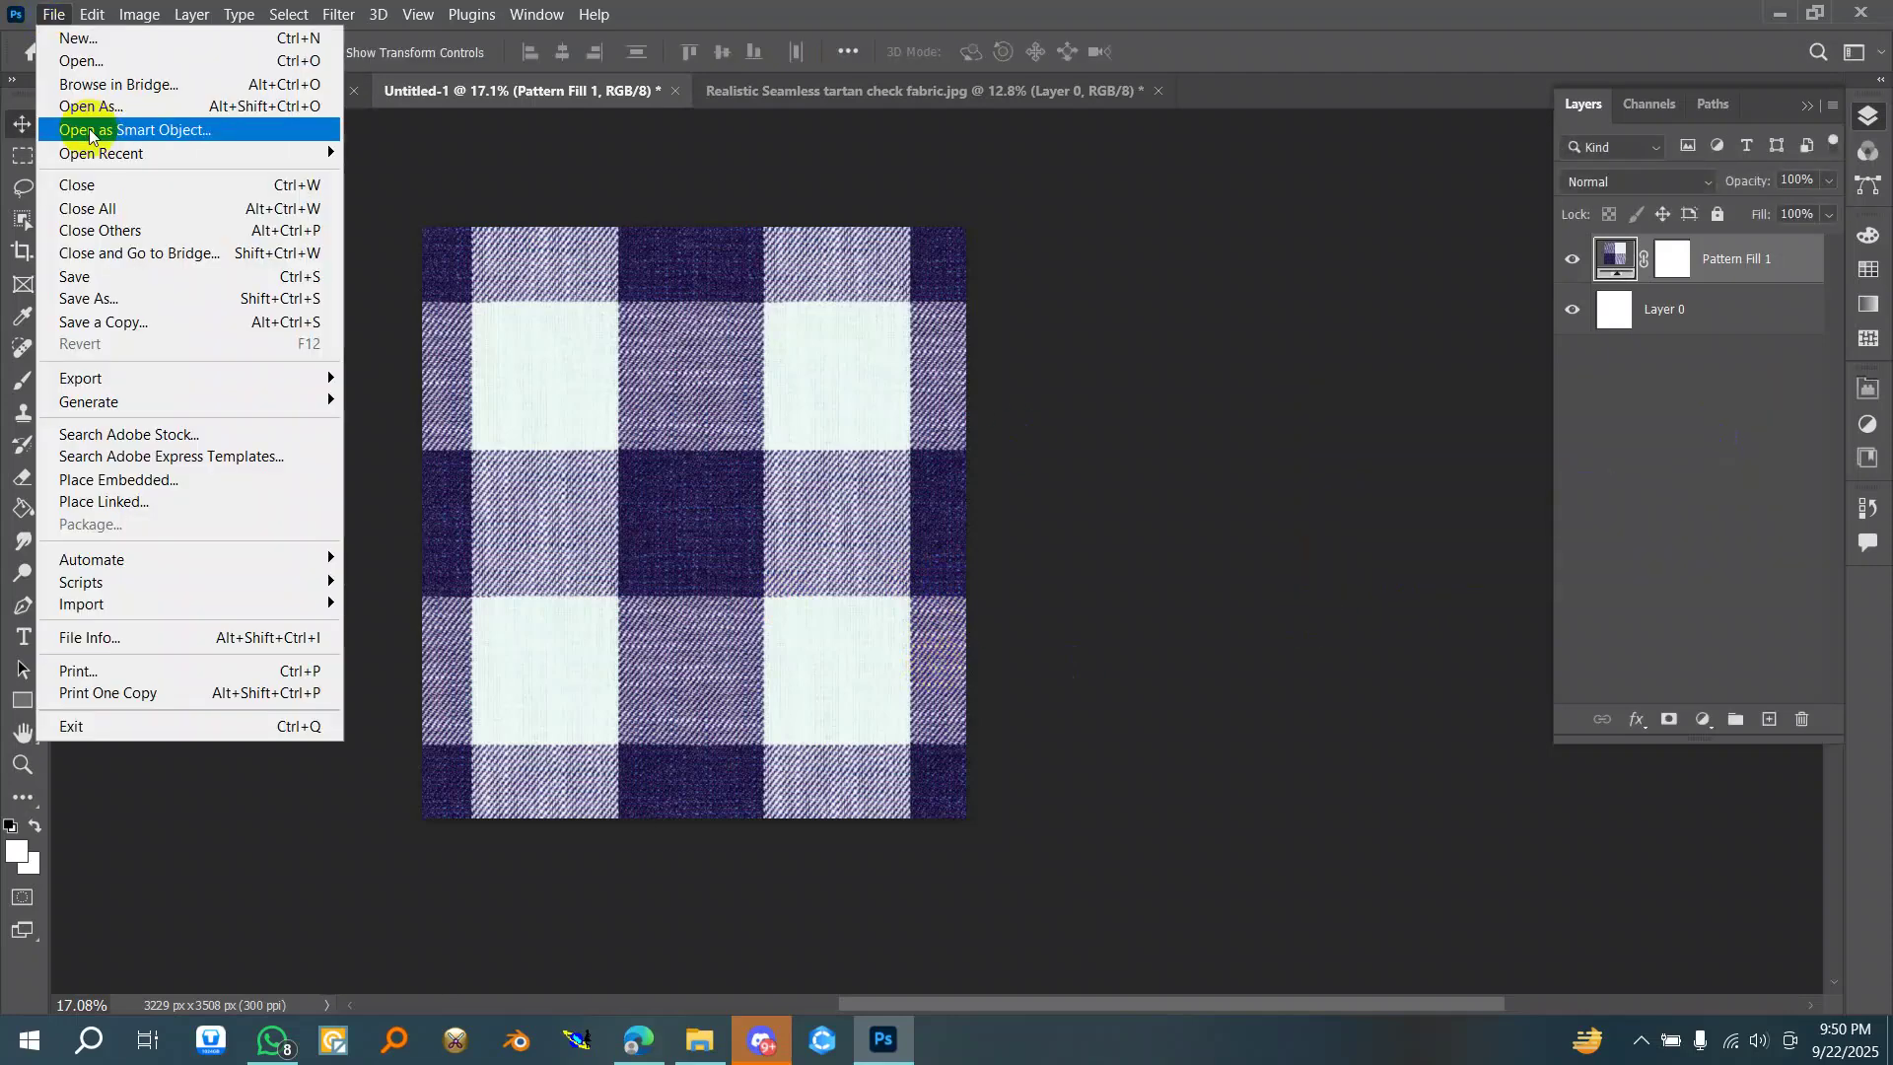
click(72, 274)
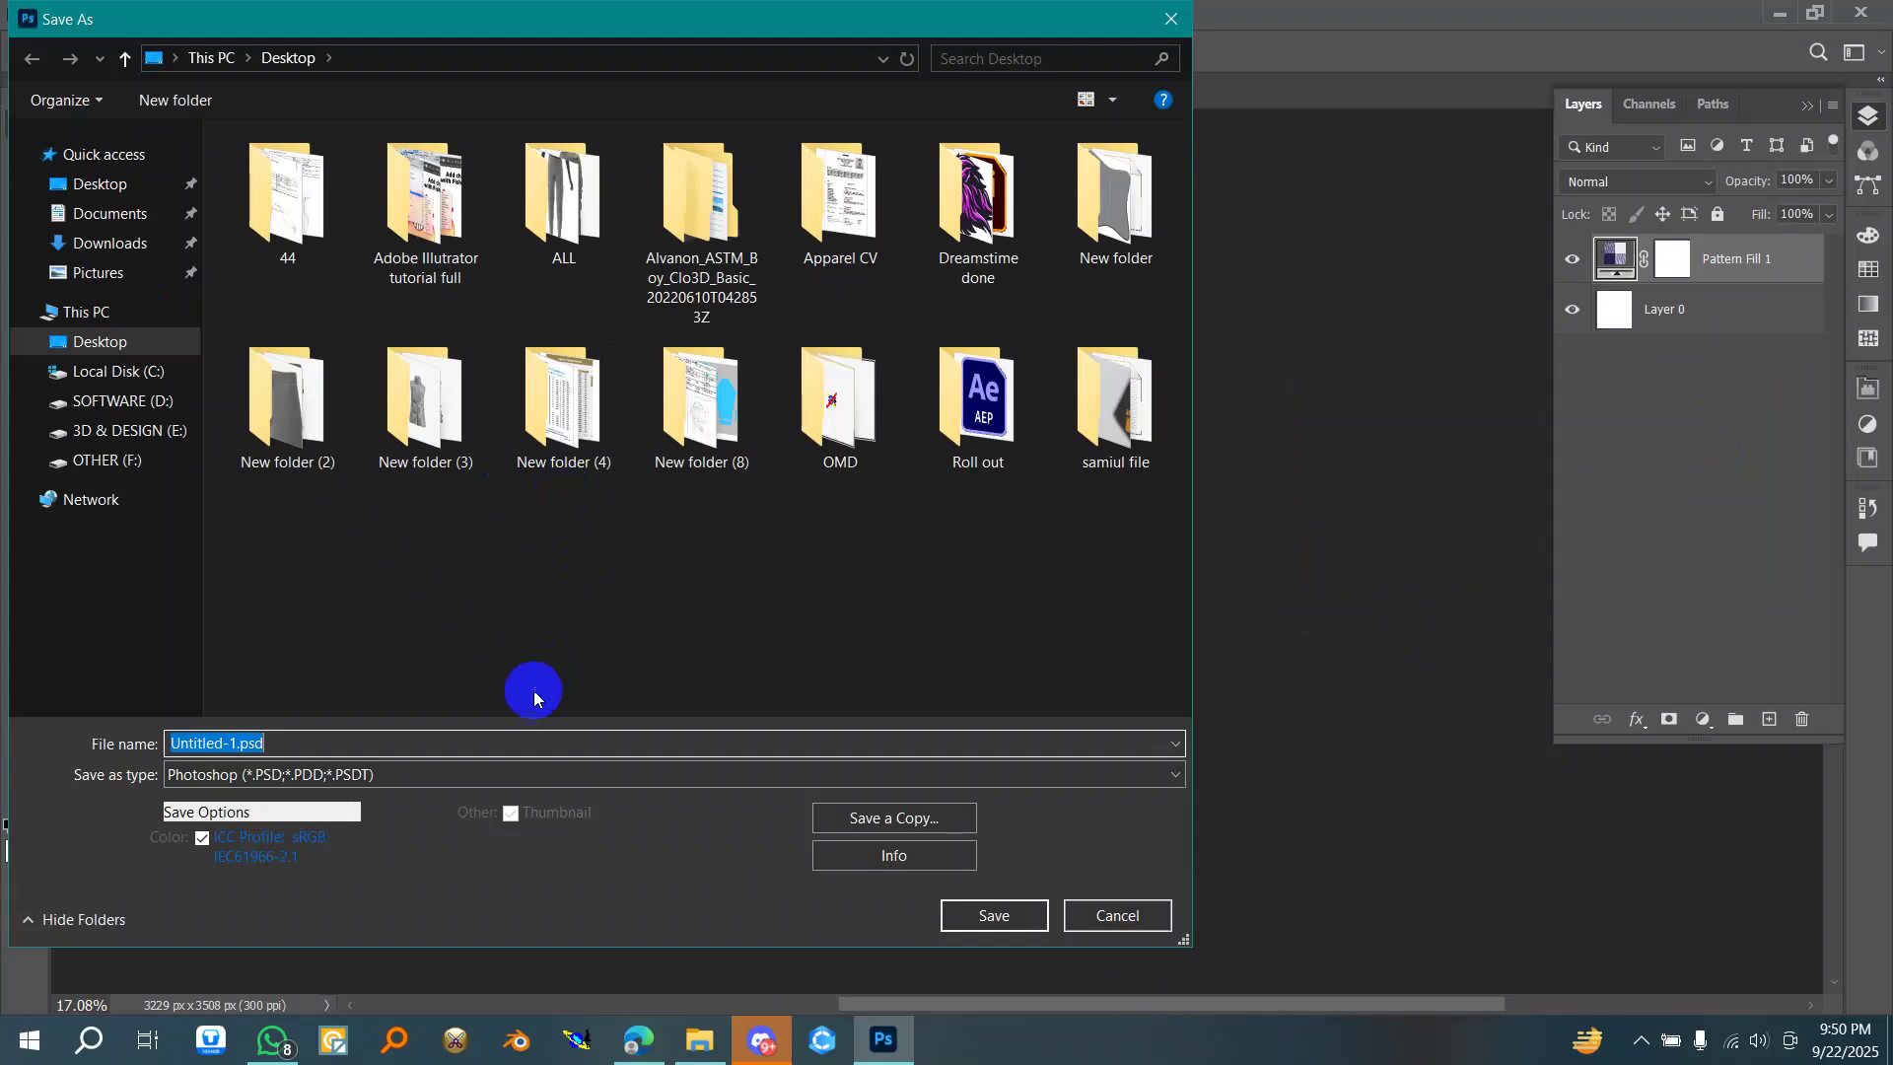
click(426, 777)
click(538, 774)
click(893, 819)
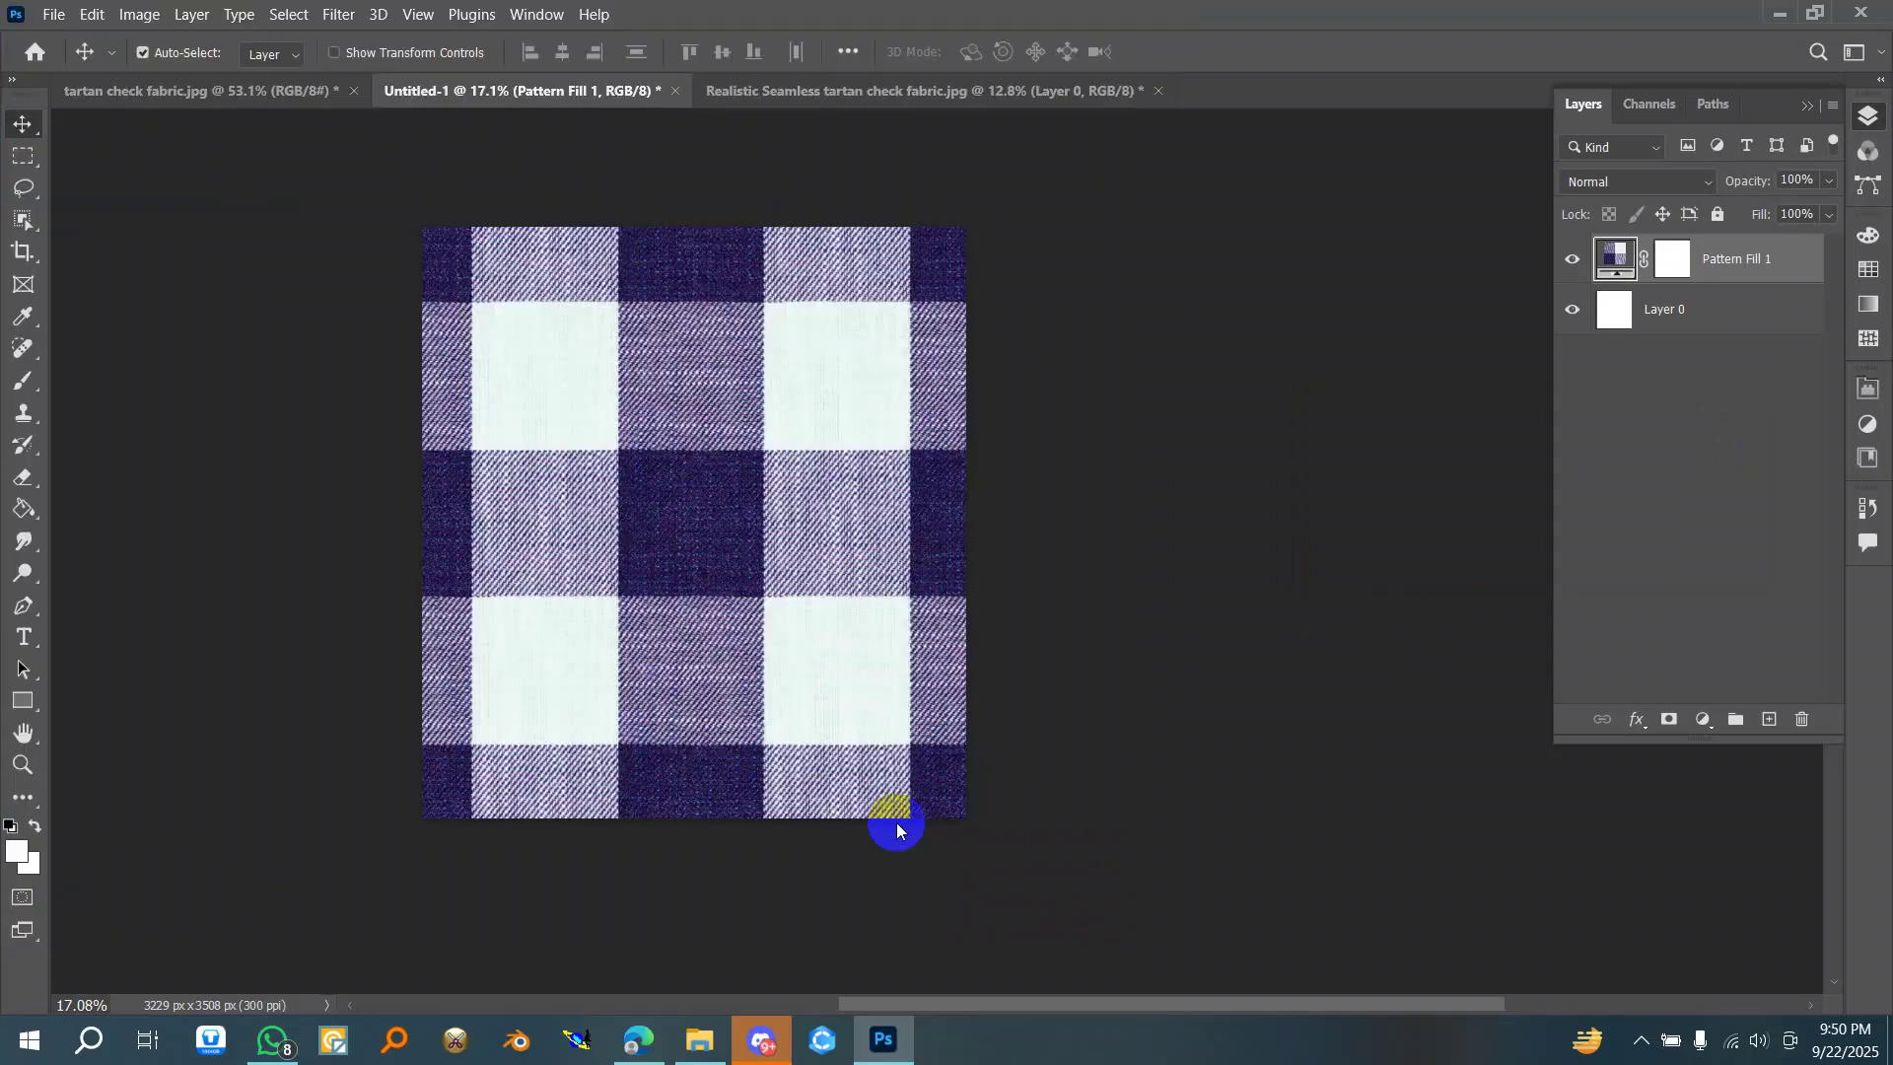
click(296, 775)
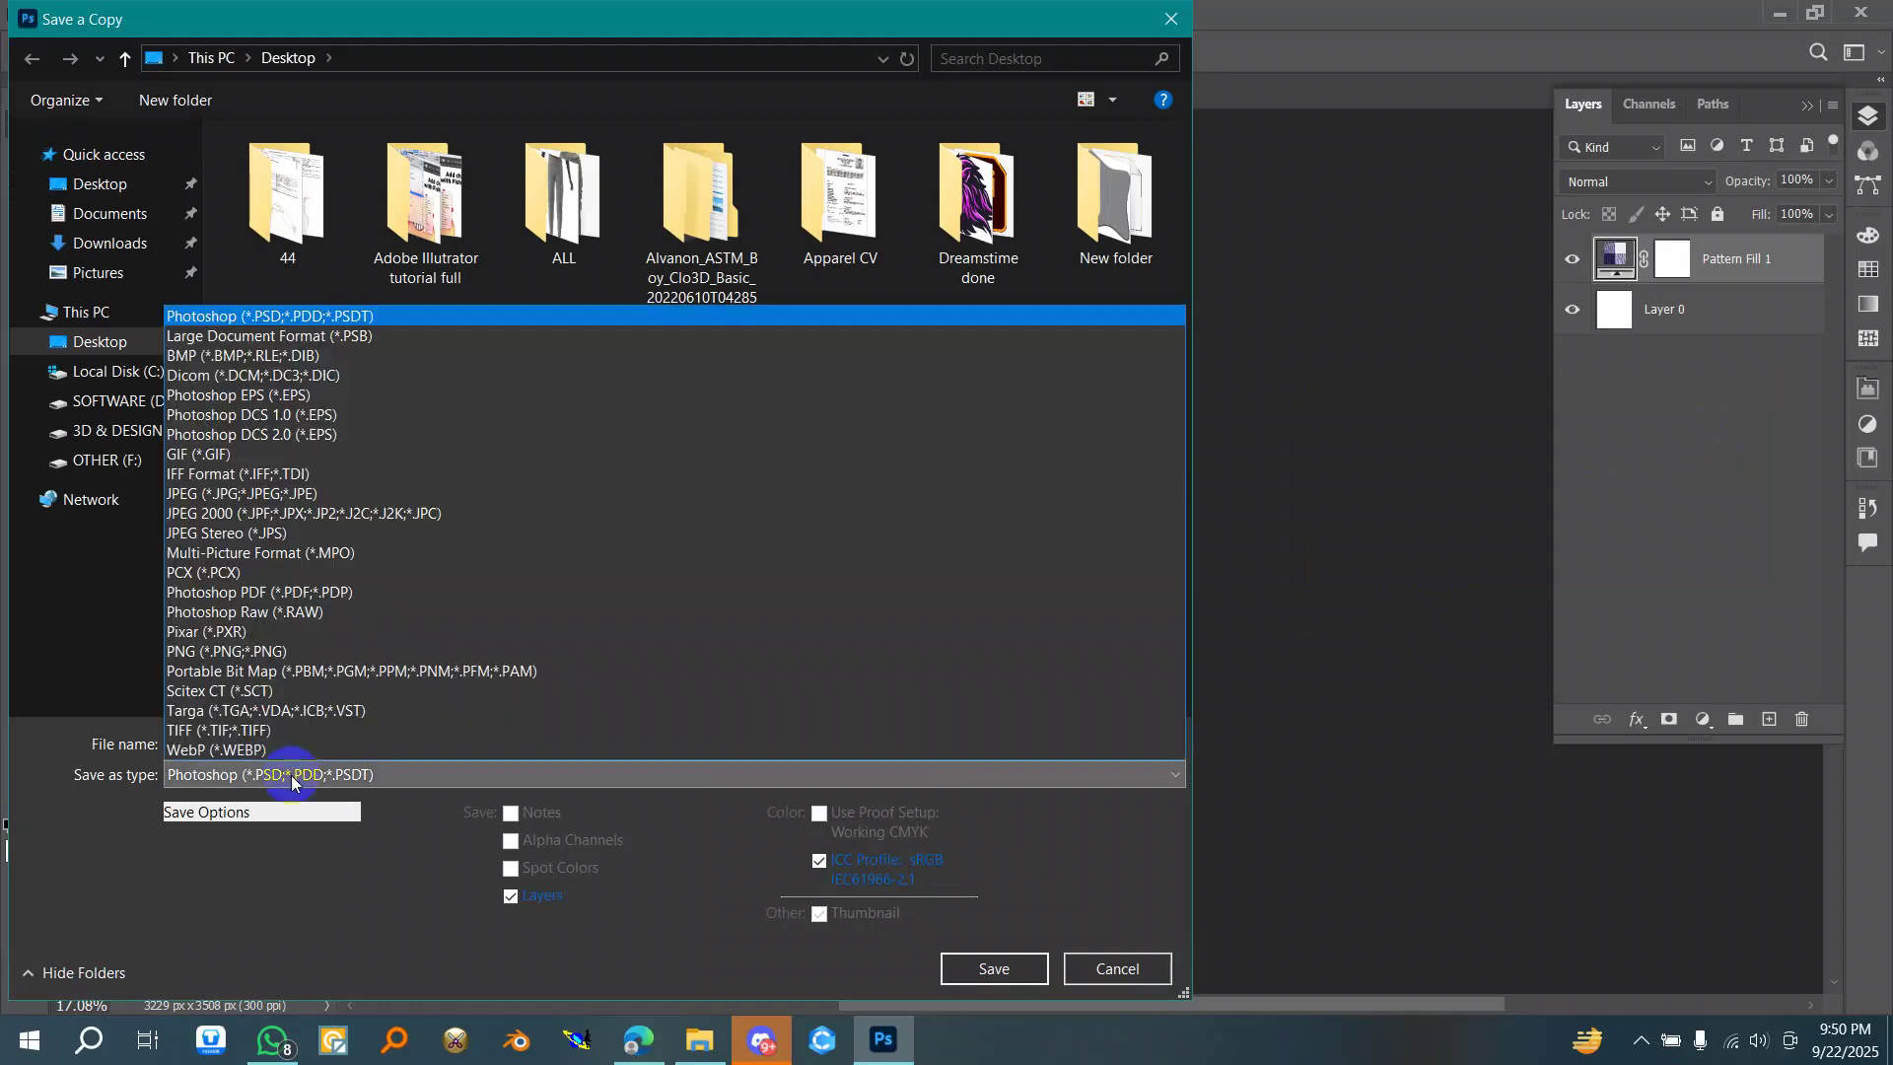
click(253, 505)
click(454, 562)
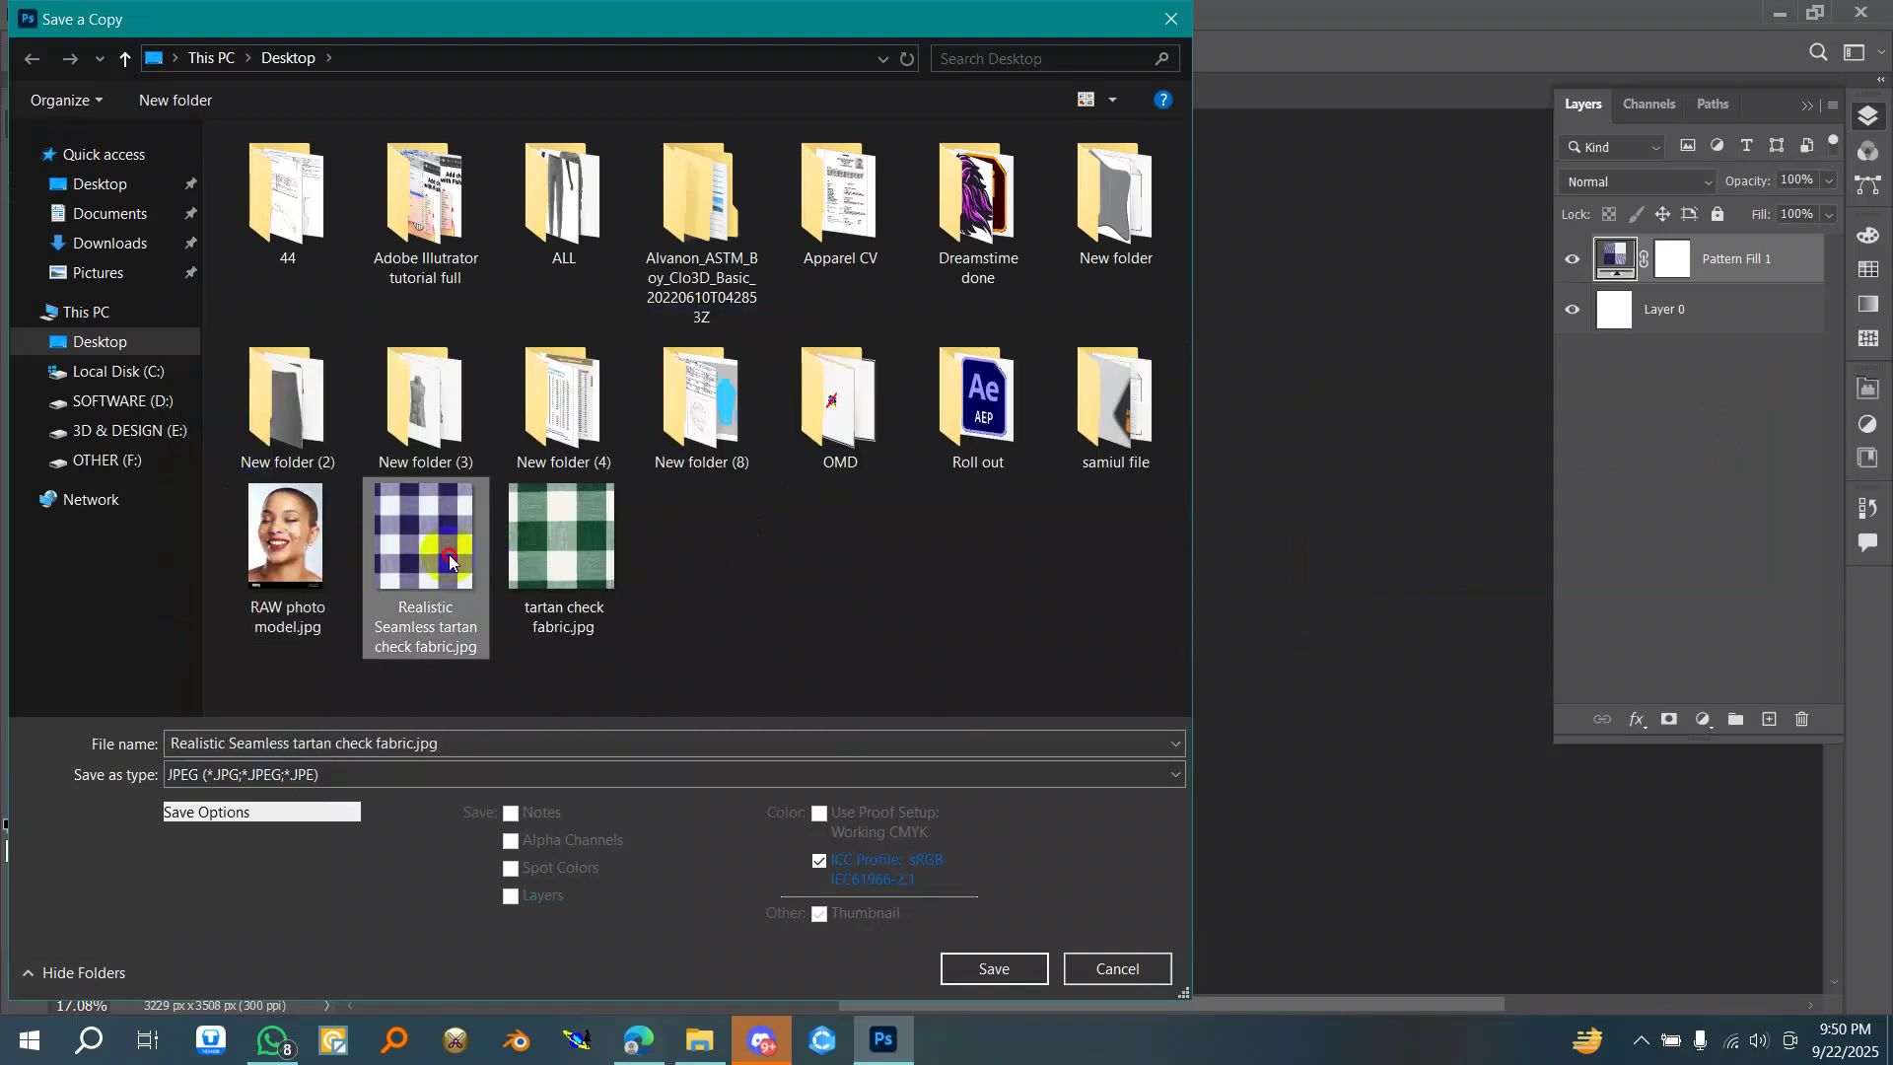
click(987, 974)
click(989, 523)
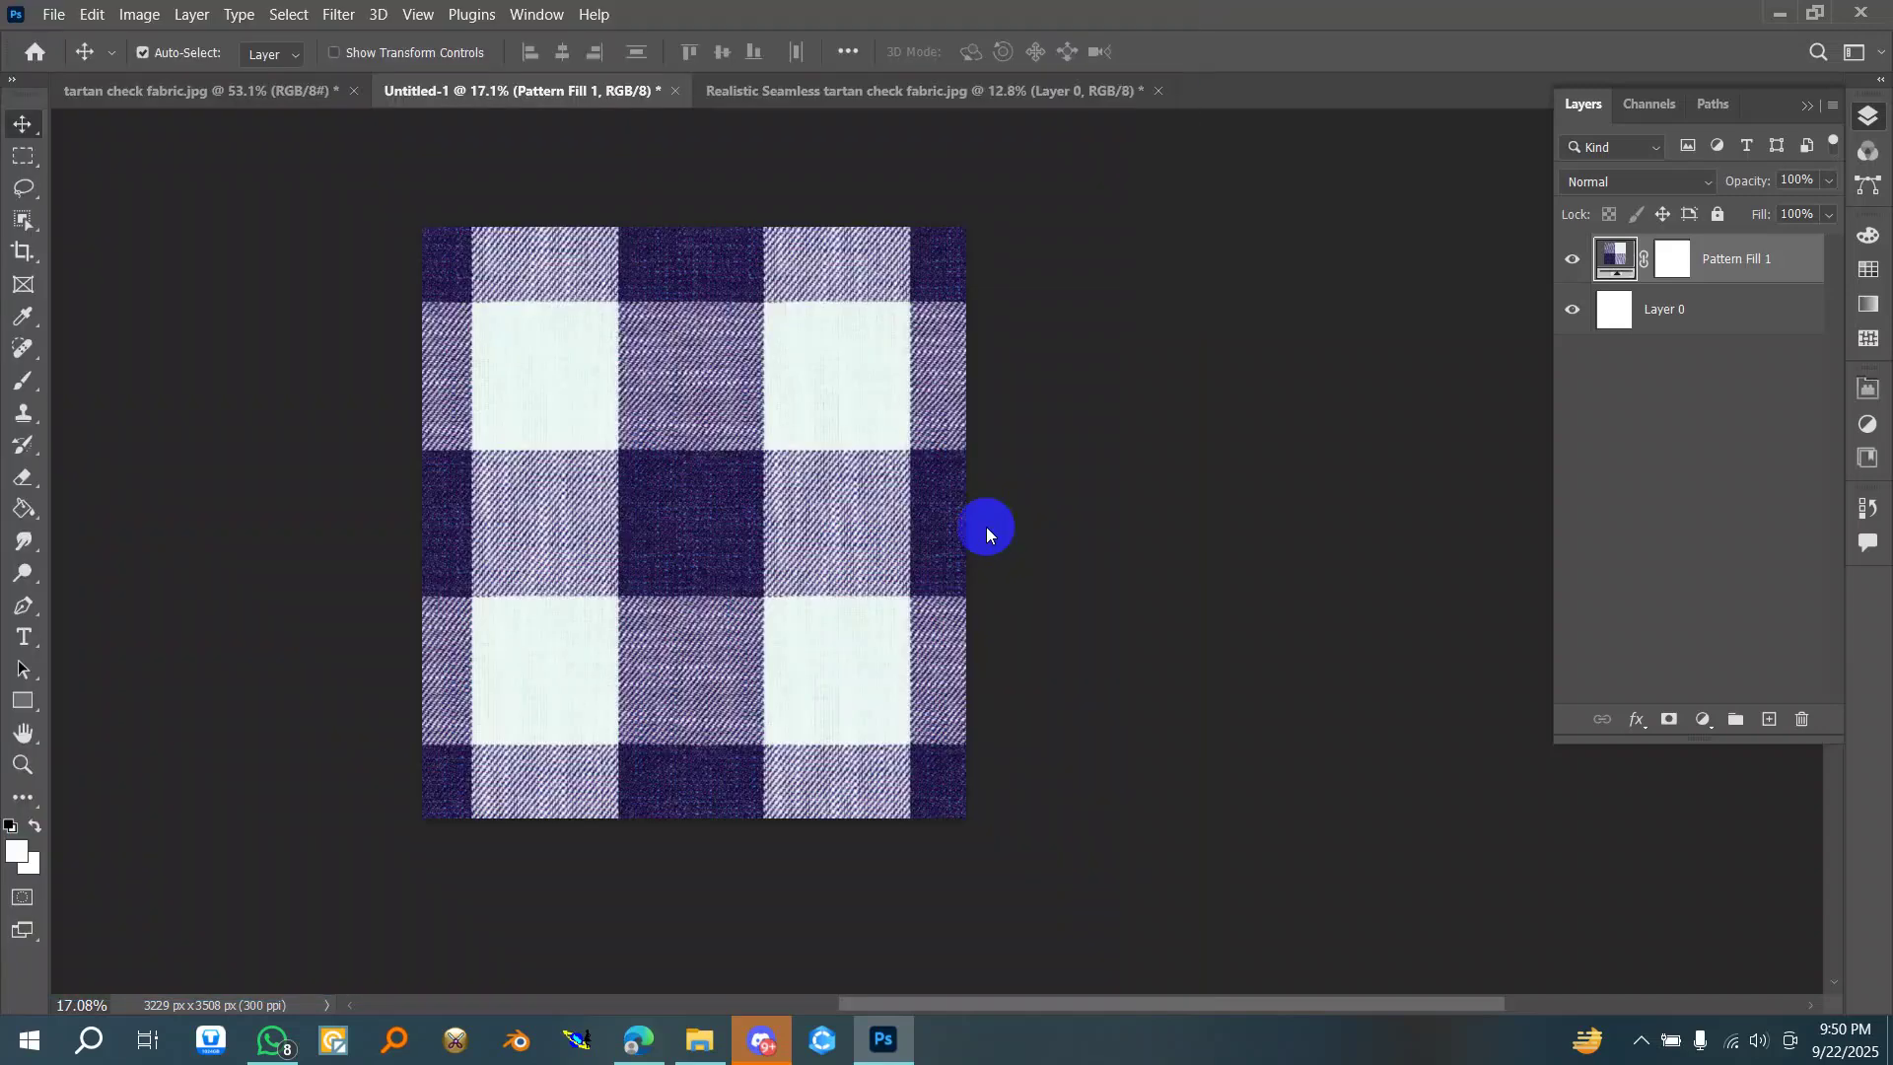
click(976, 408)
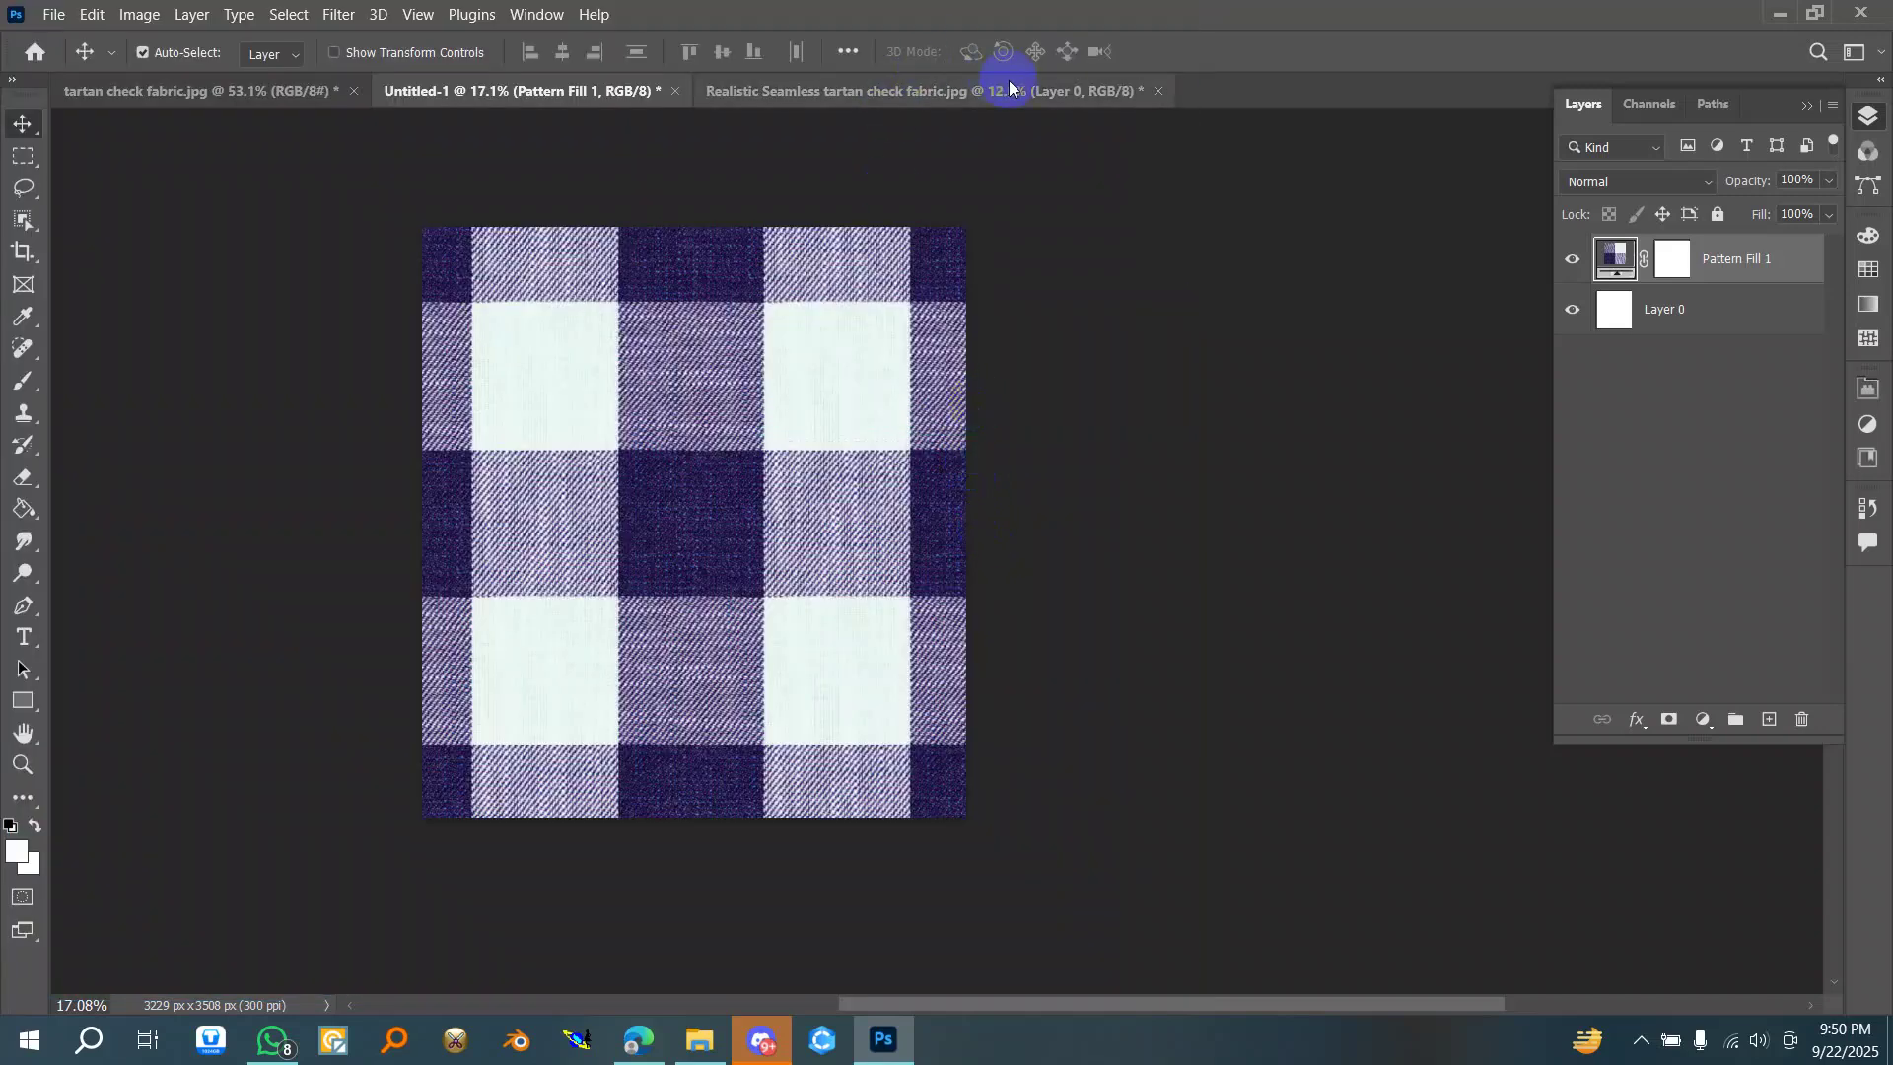
- Close the Realistic Seamless tartan check fabric.jpg document without saving its changes
click(1128, 99)
click(1159, 91)
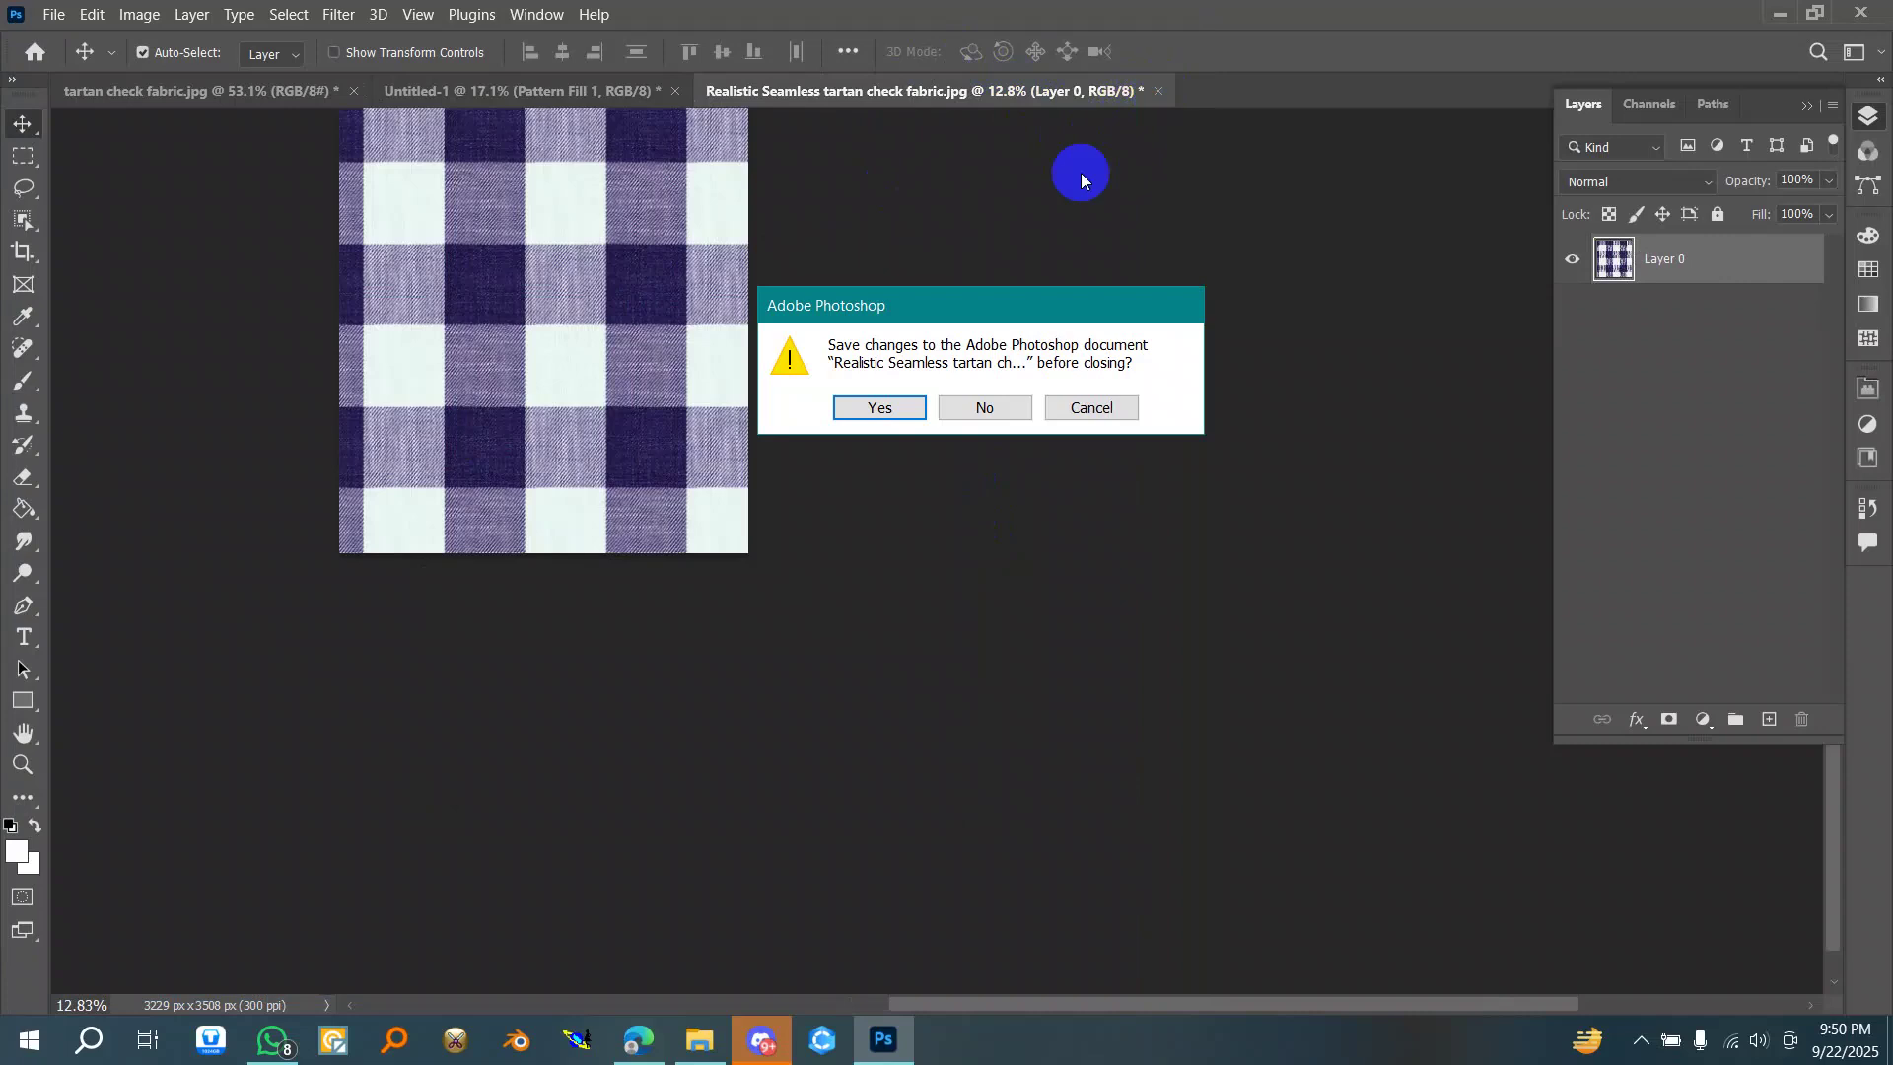
click(980, 412)
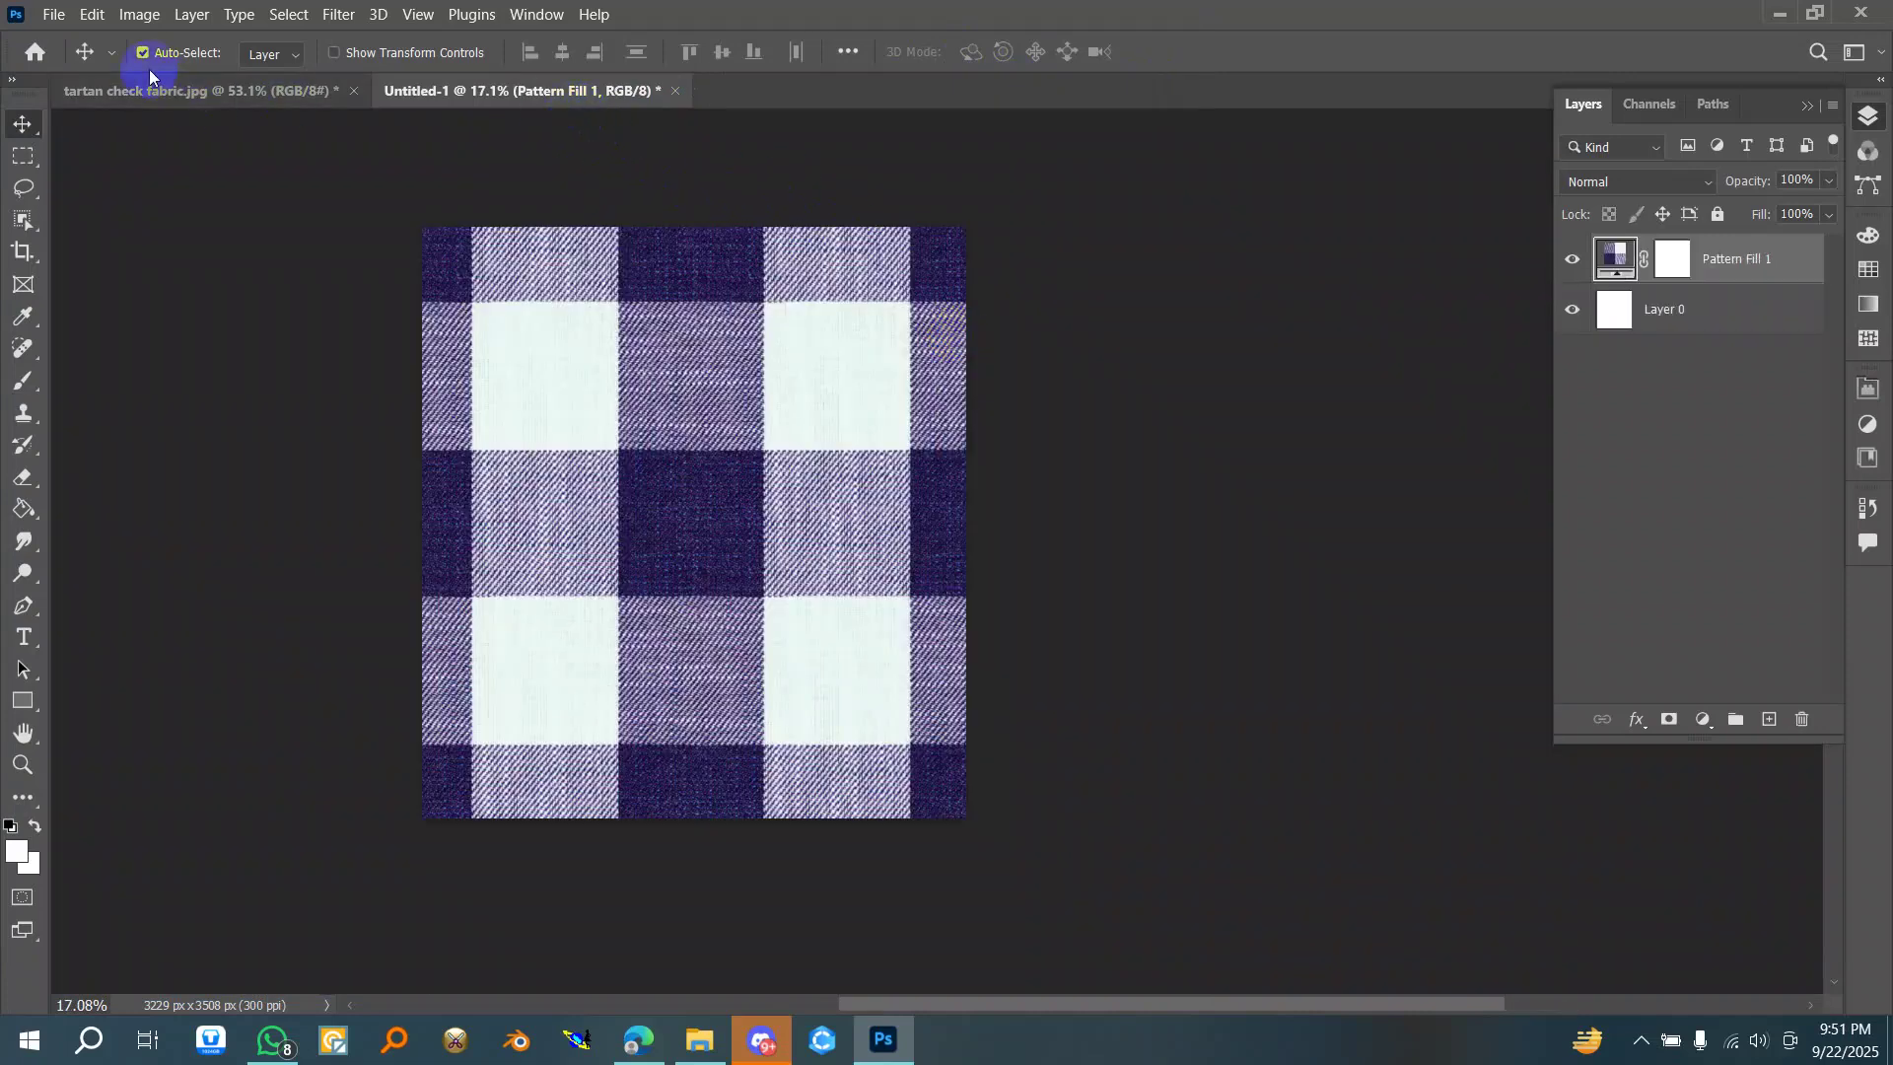
- Save a JPEG copy of Untitled-1 to the Desktop, replacing Realistic Seamless tartan check fabric.jpg
click(54, 14)
click(116, 325)
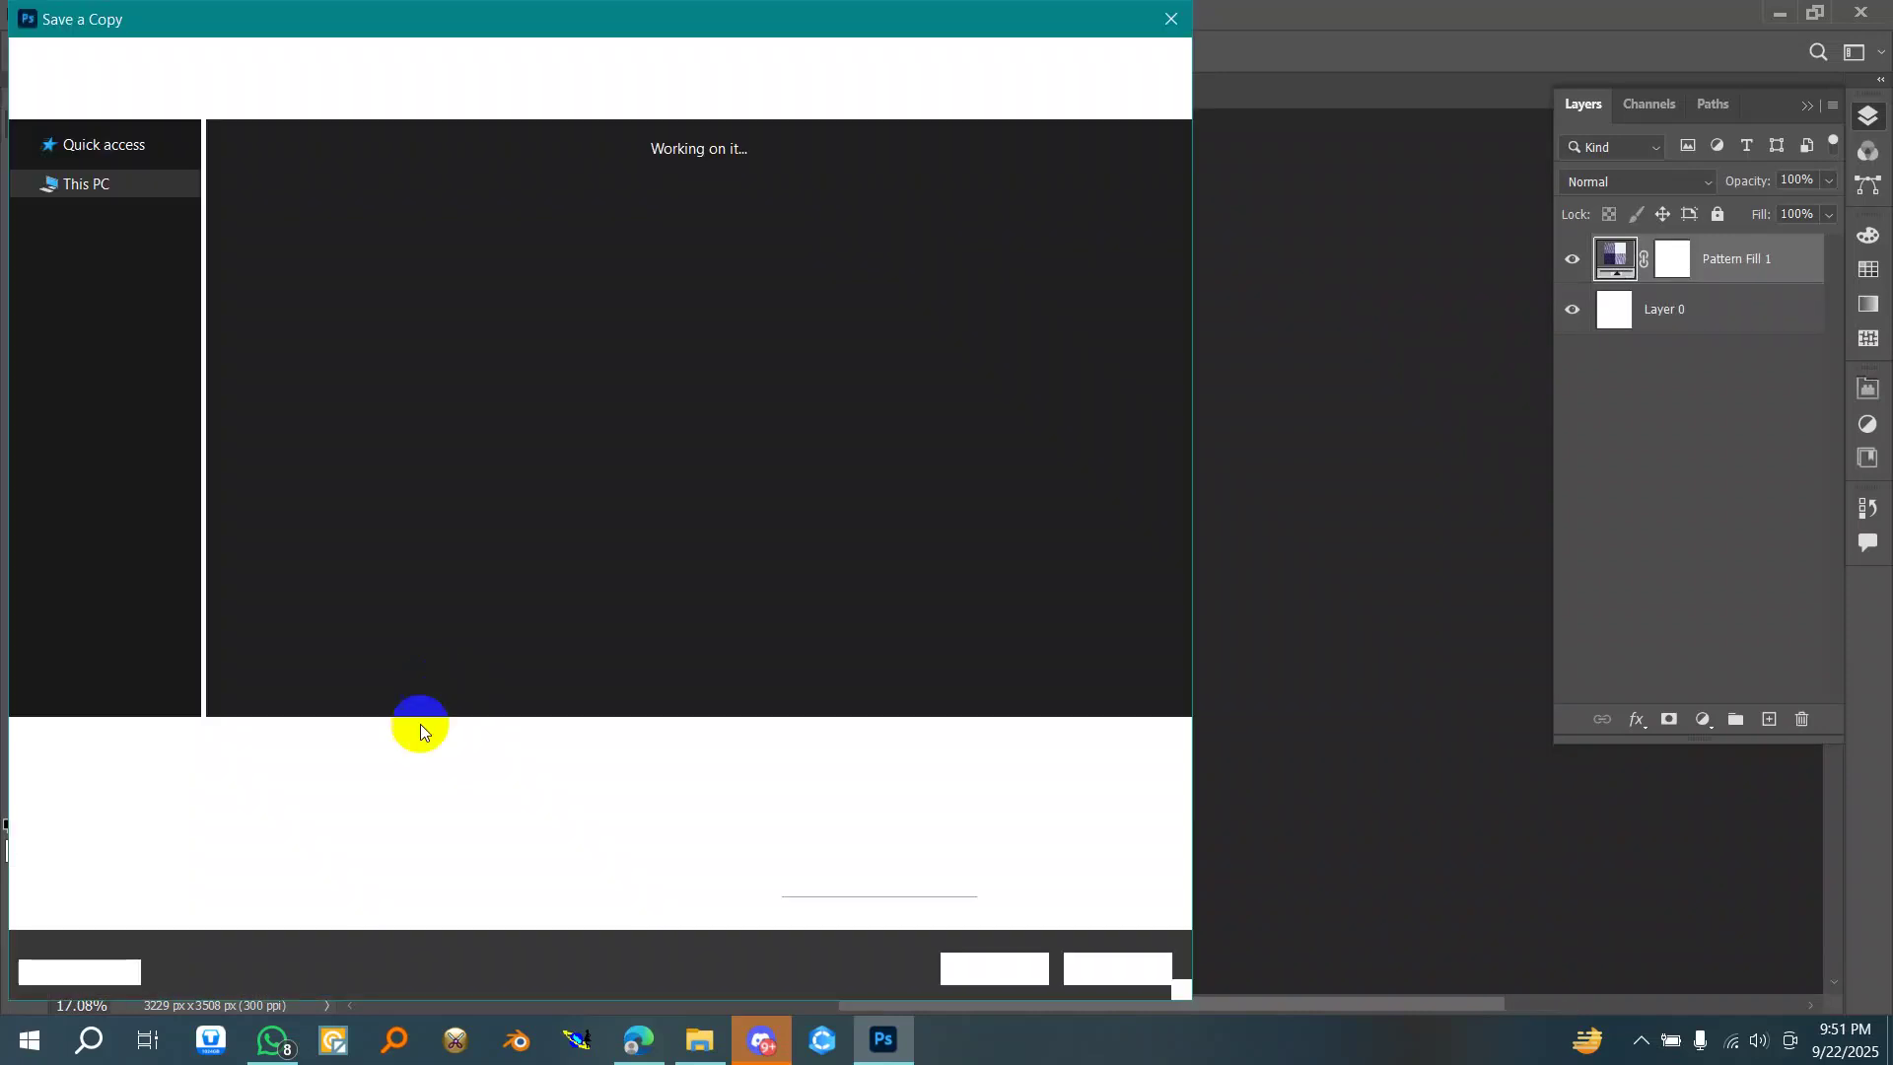
click(312, 779)
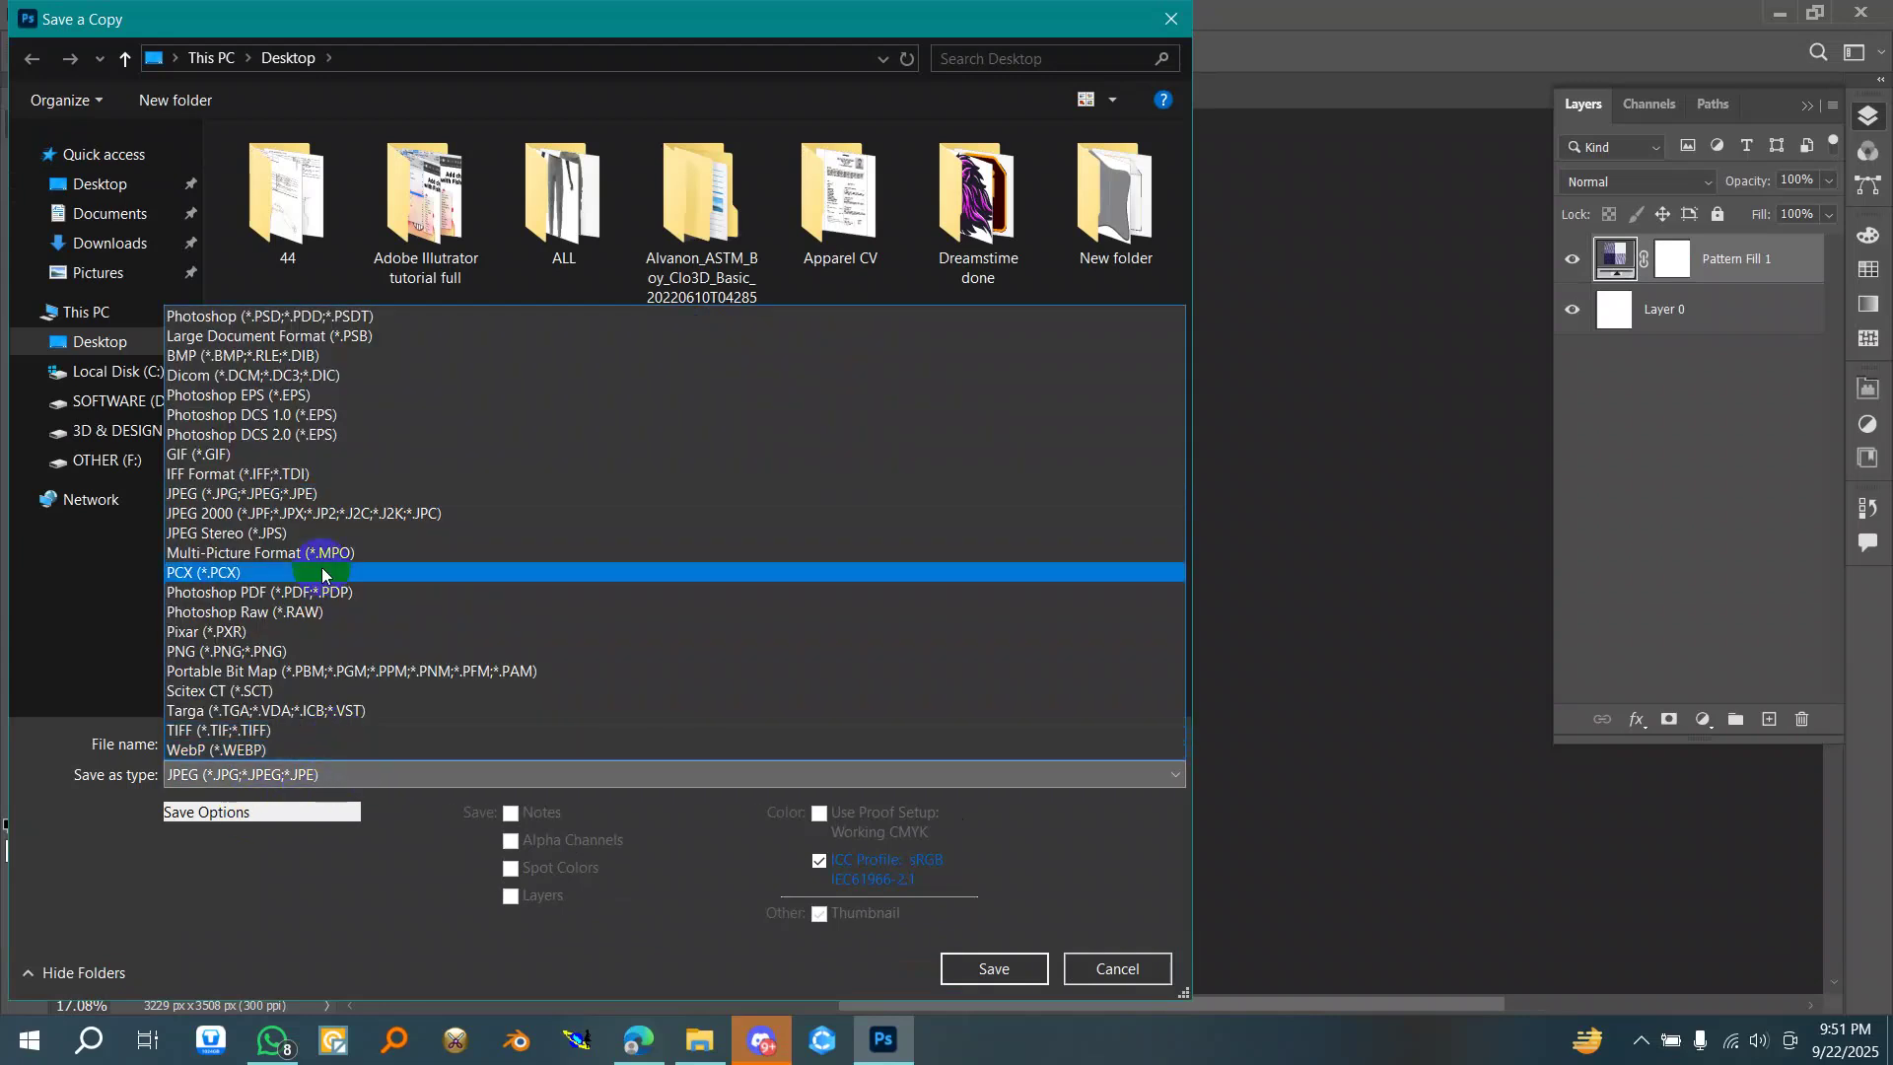
click(404, 494)
click(459, 545)
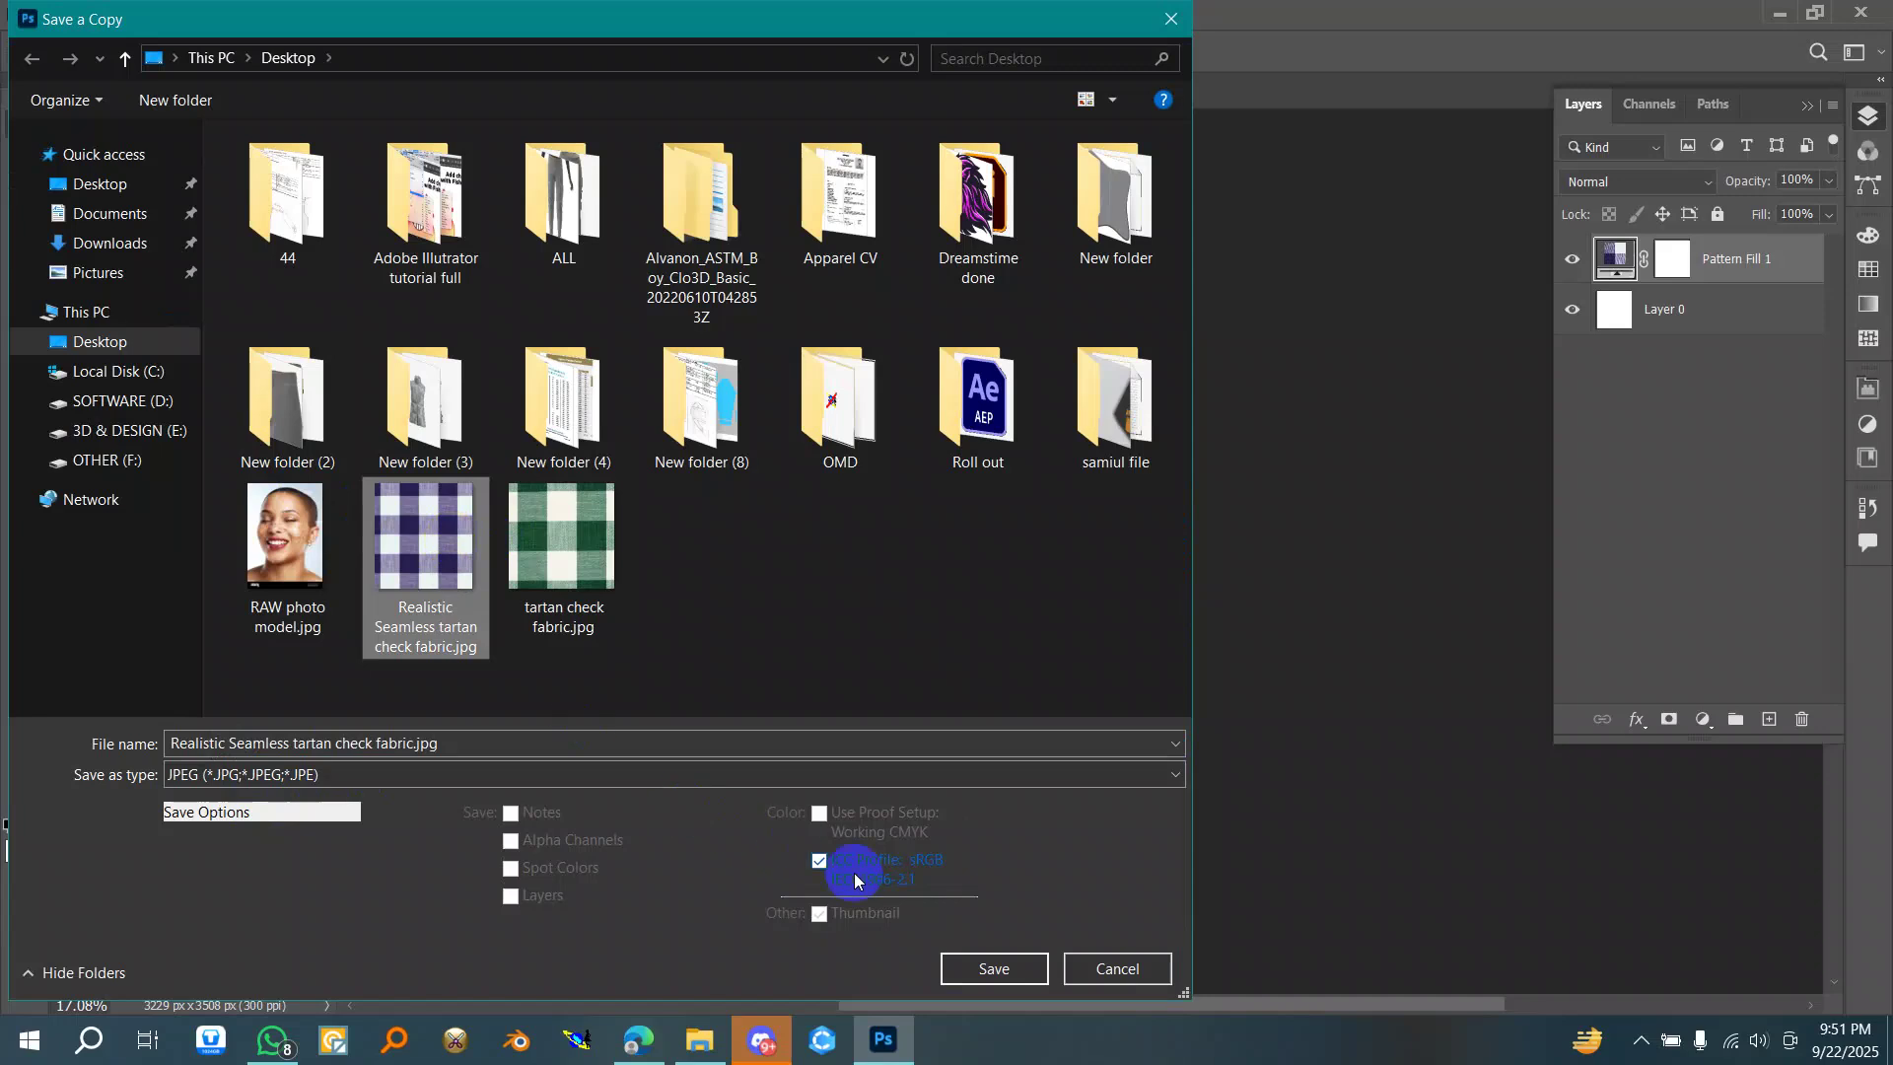
click(994, 968)
click(1003, 522)
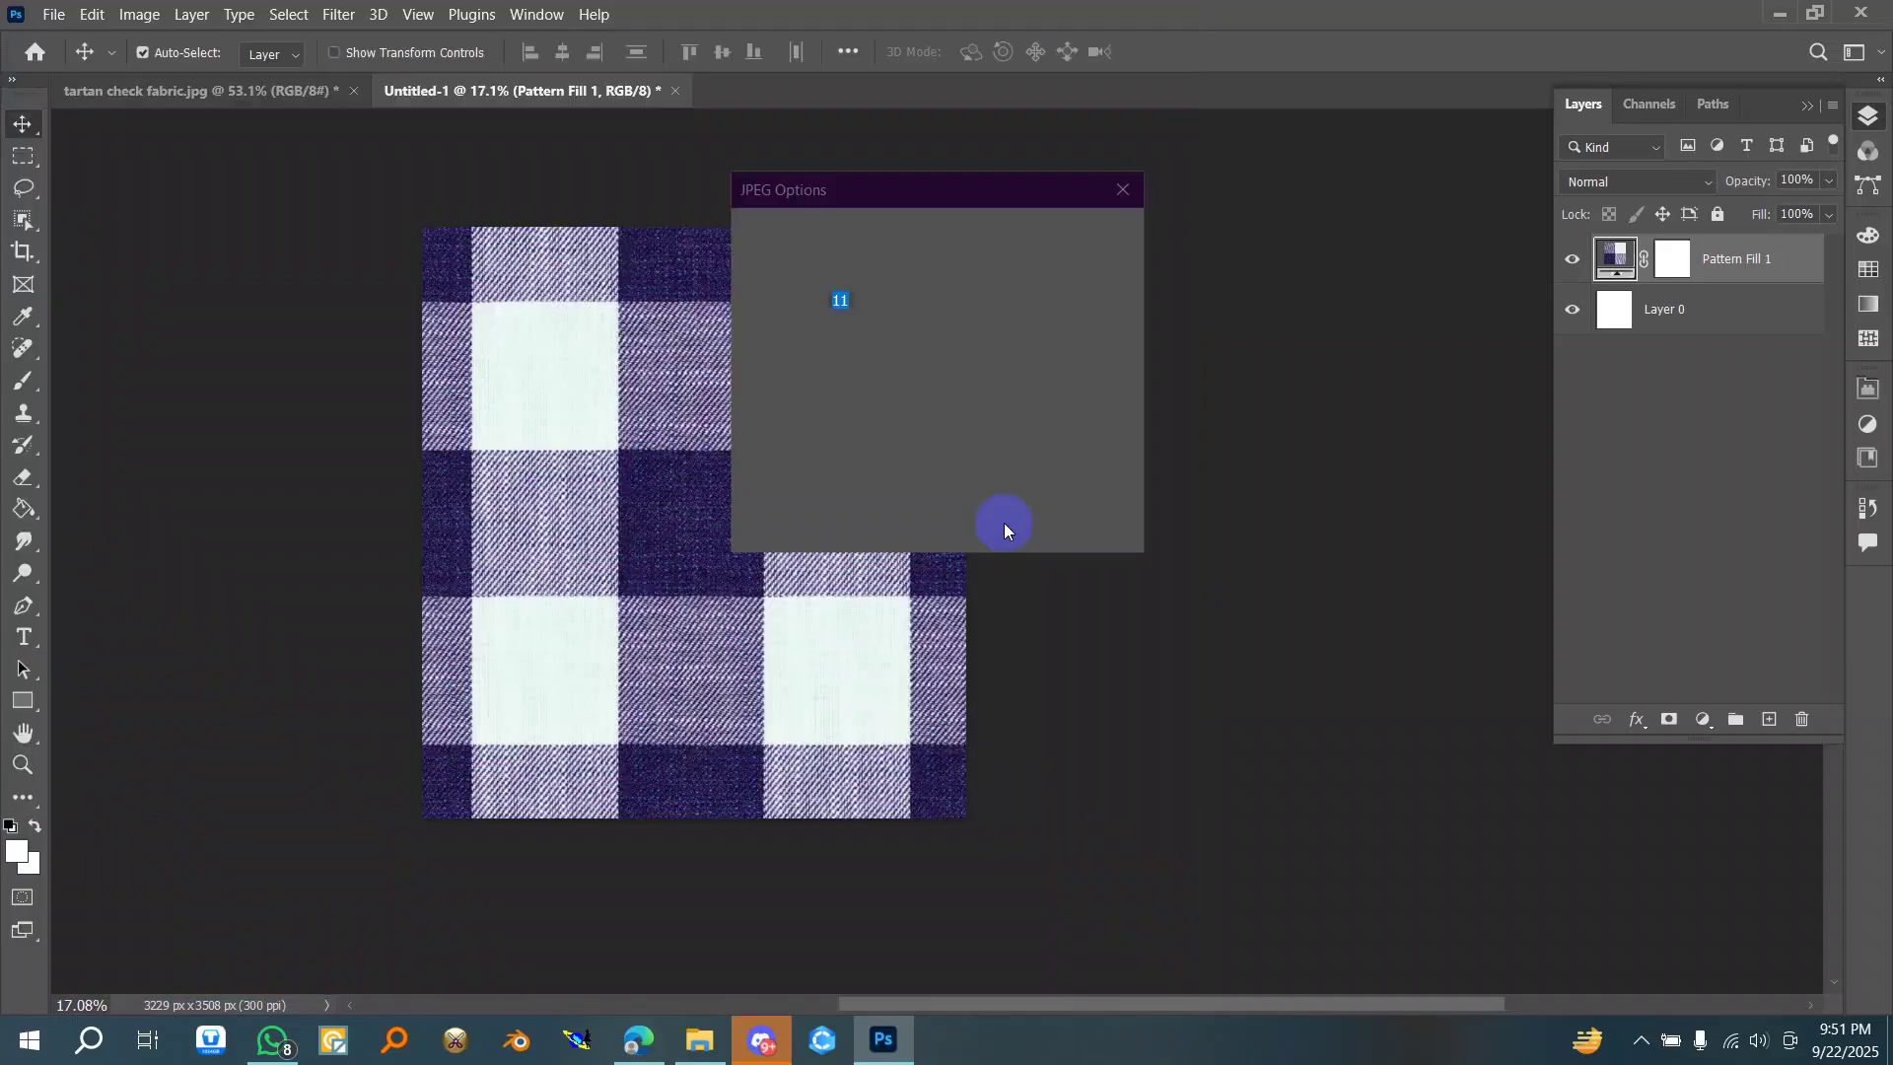
click(1082, 238)
key(v)
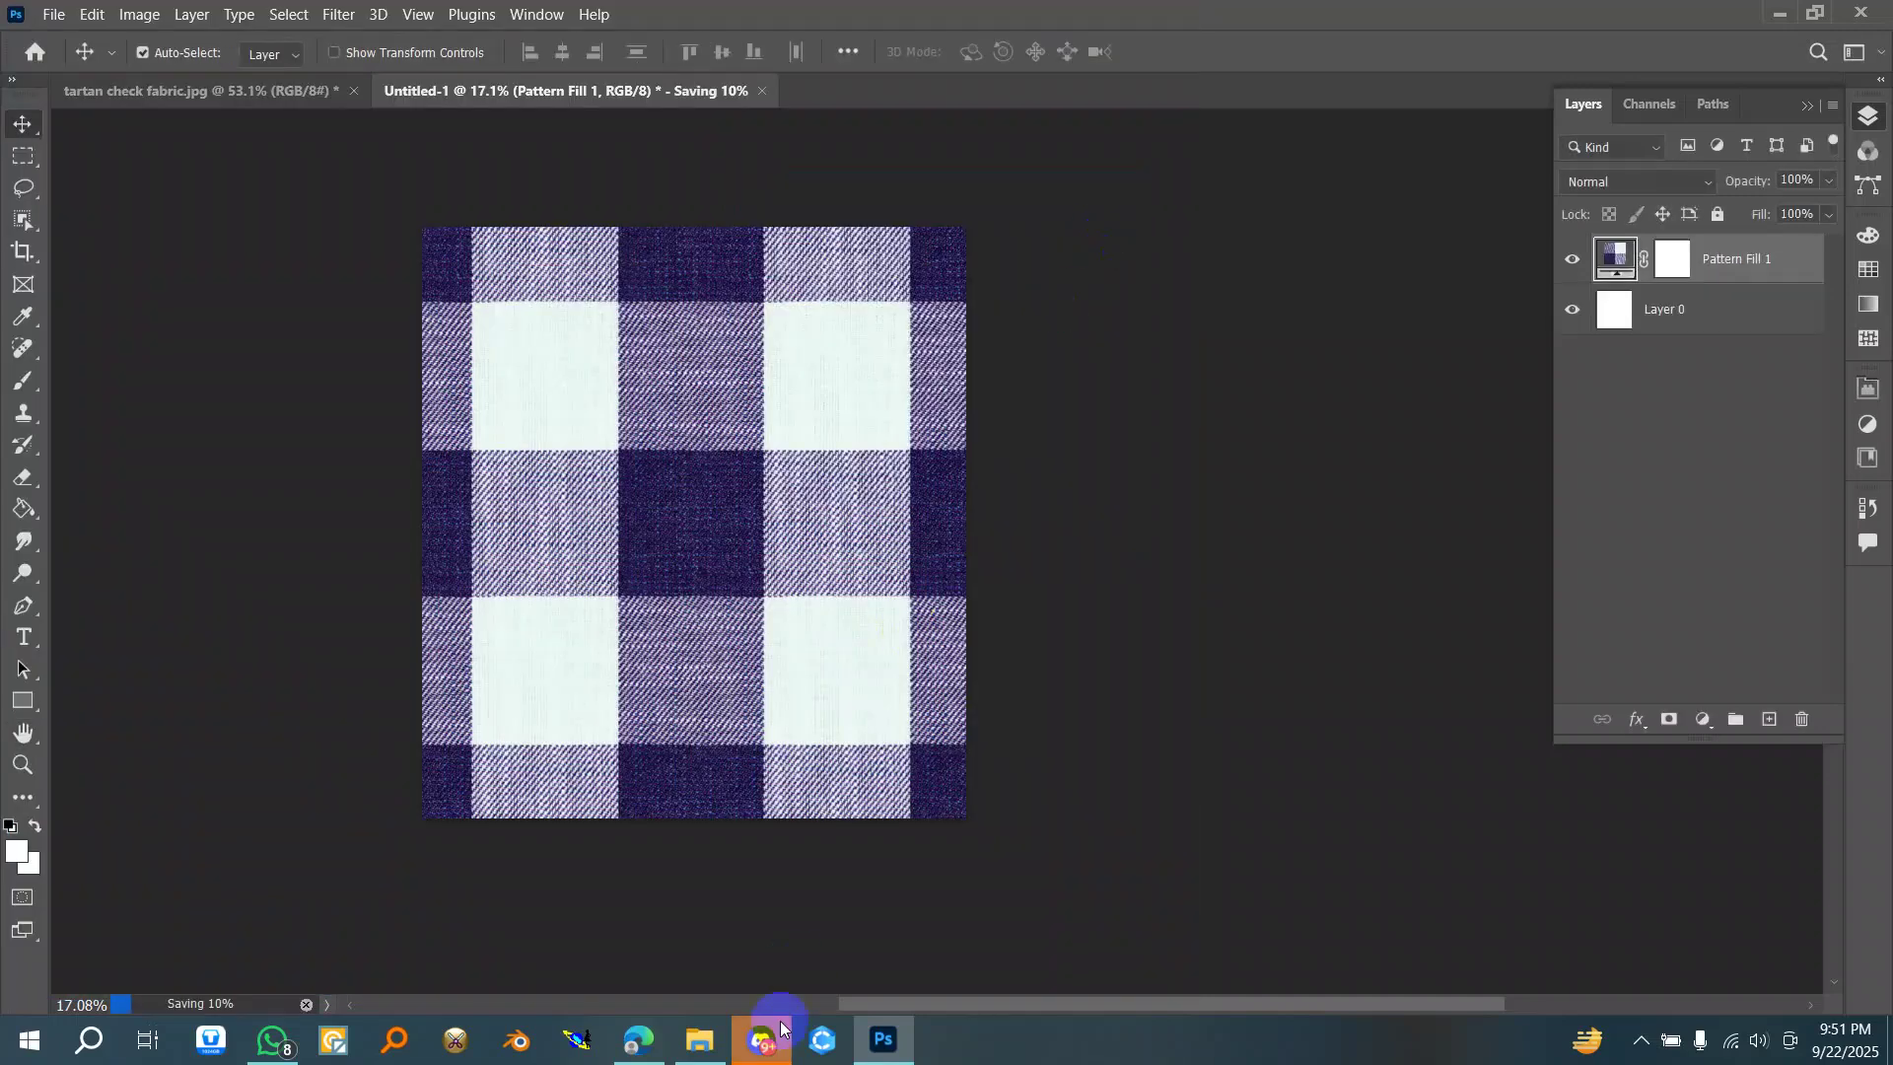
- Open the recent file Realistic Seamless tartan check fabric.jpg and unlock its background layer
click(52, 15)
mouse_move(253, 153)
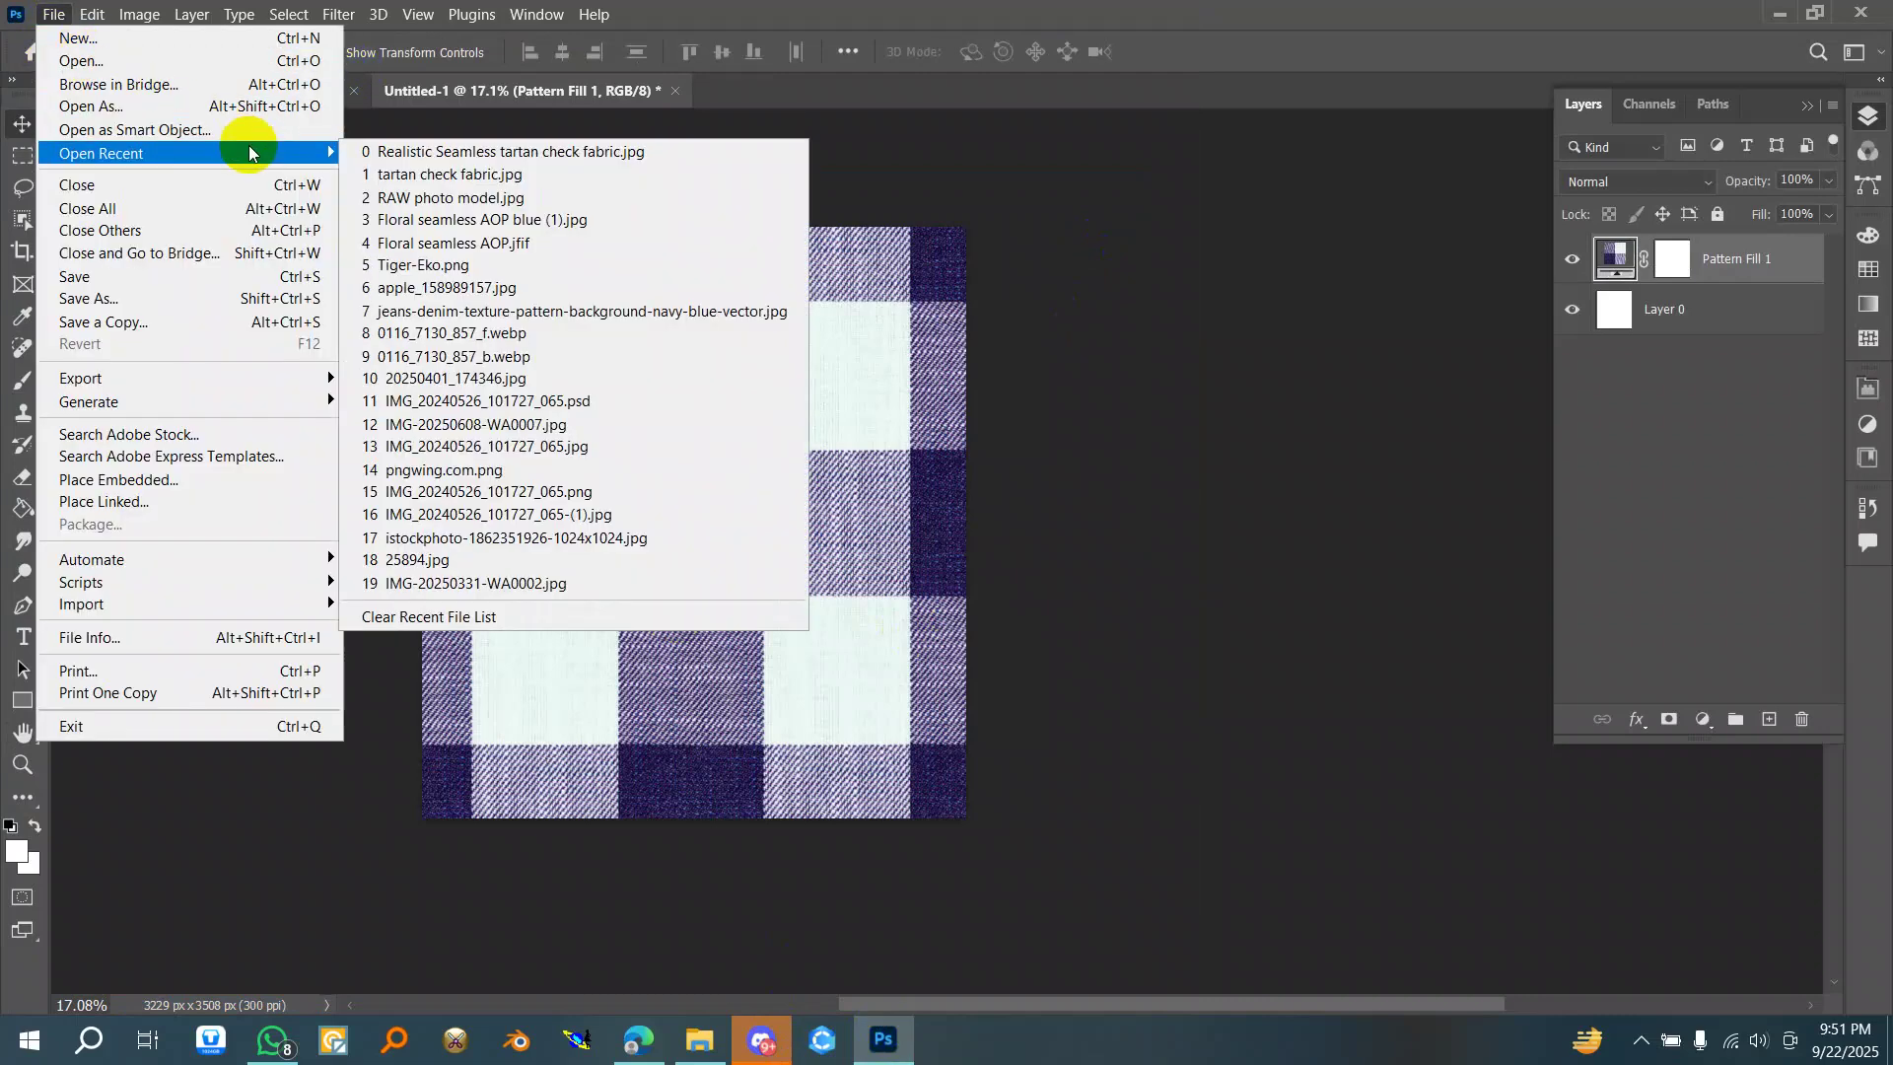
click(529, 151)
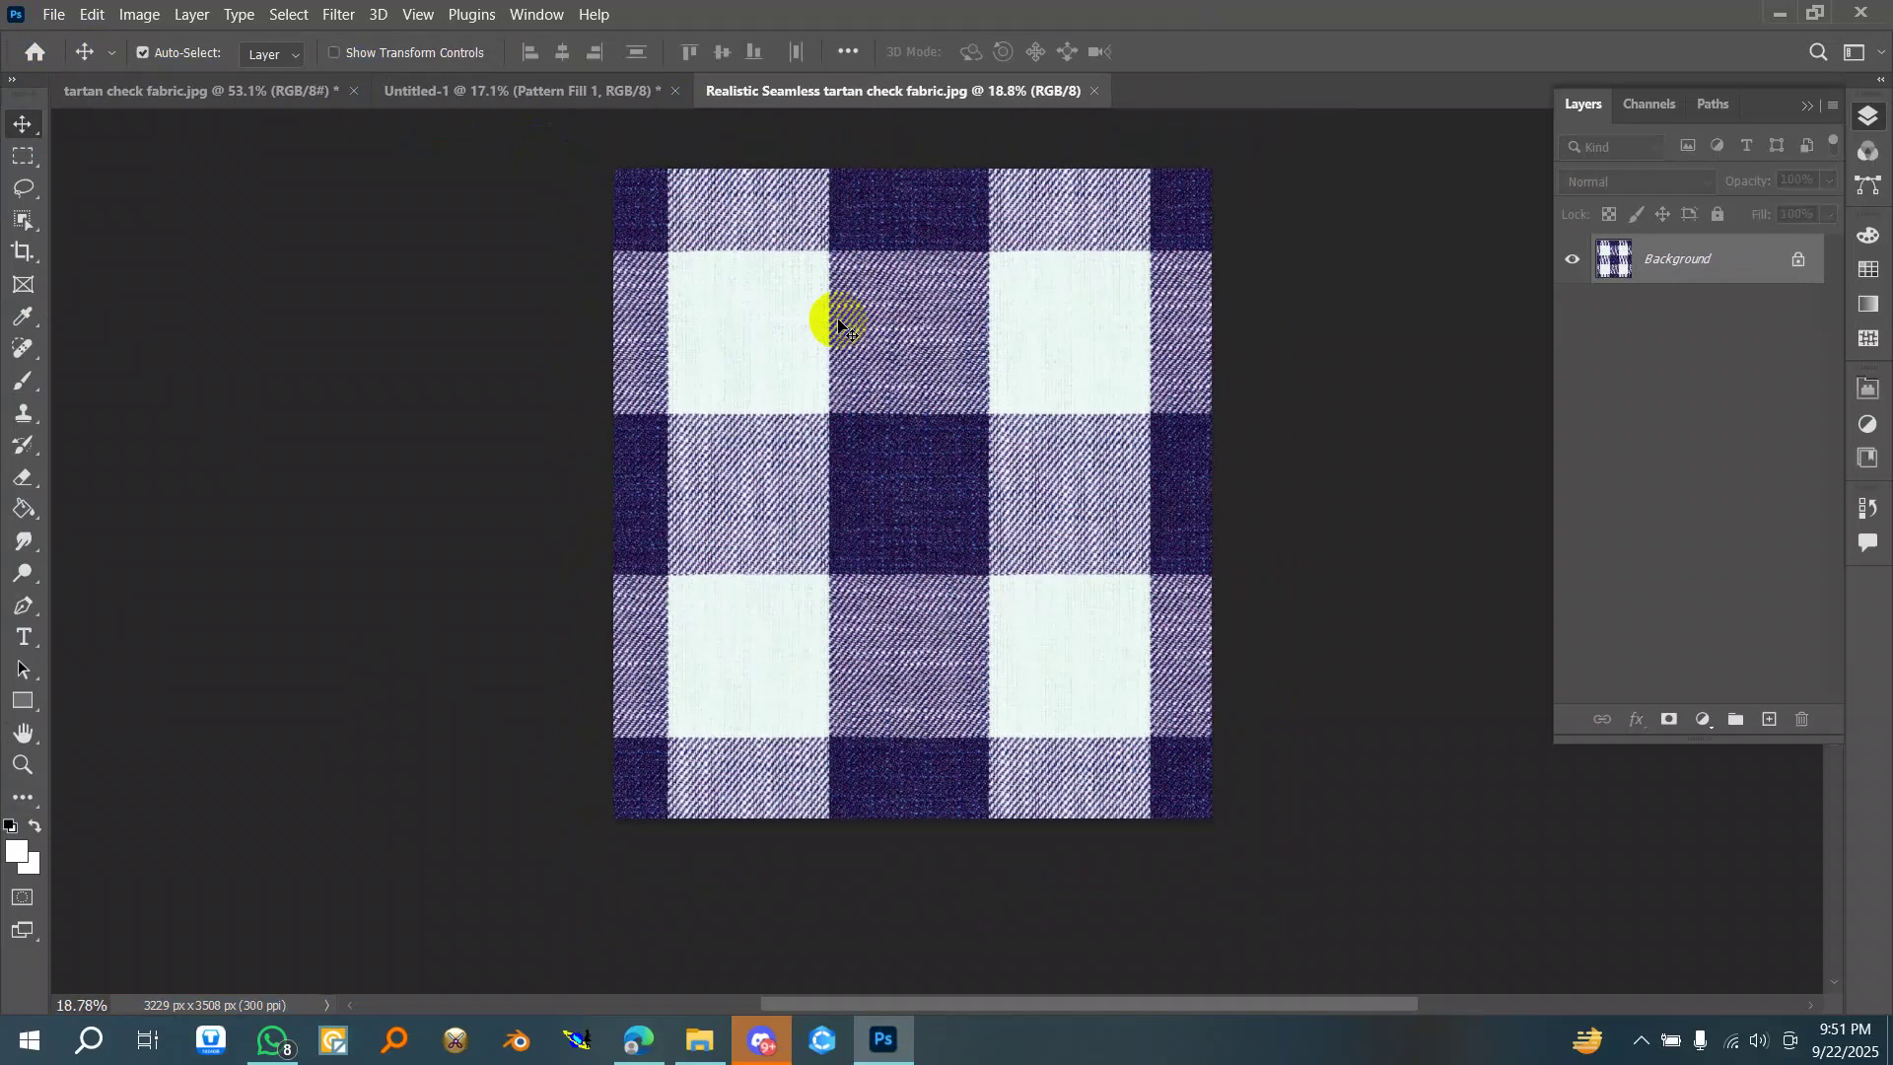
click(1799, 260)
- Extend the canvas upward and to the right of the fabric swatch with the Crop tool, to about 7157 x 7737 px
scroll(775, 558, down, 5)
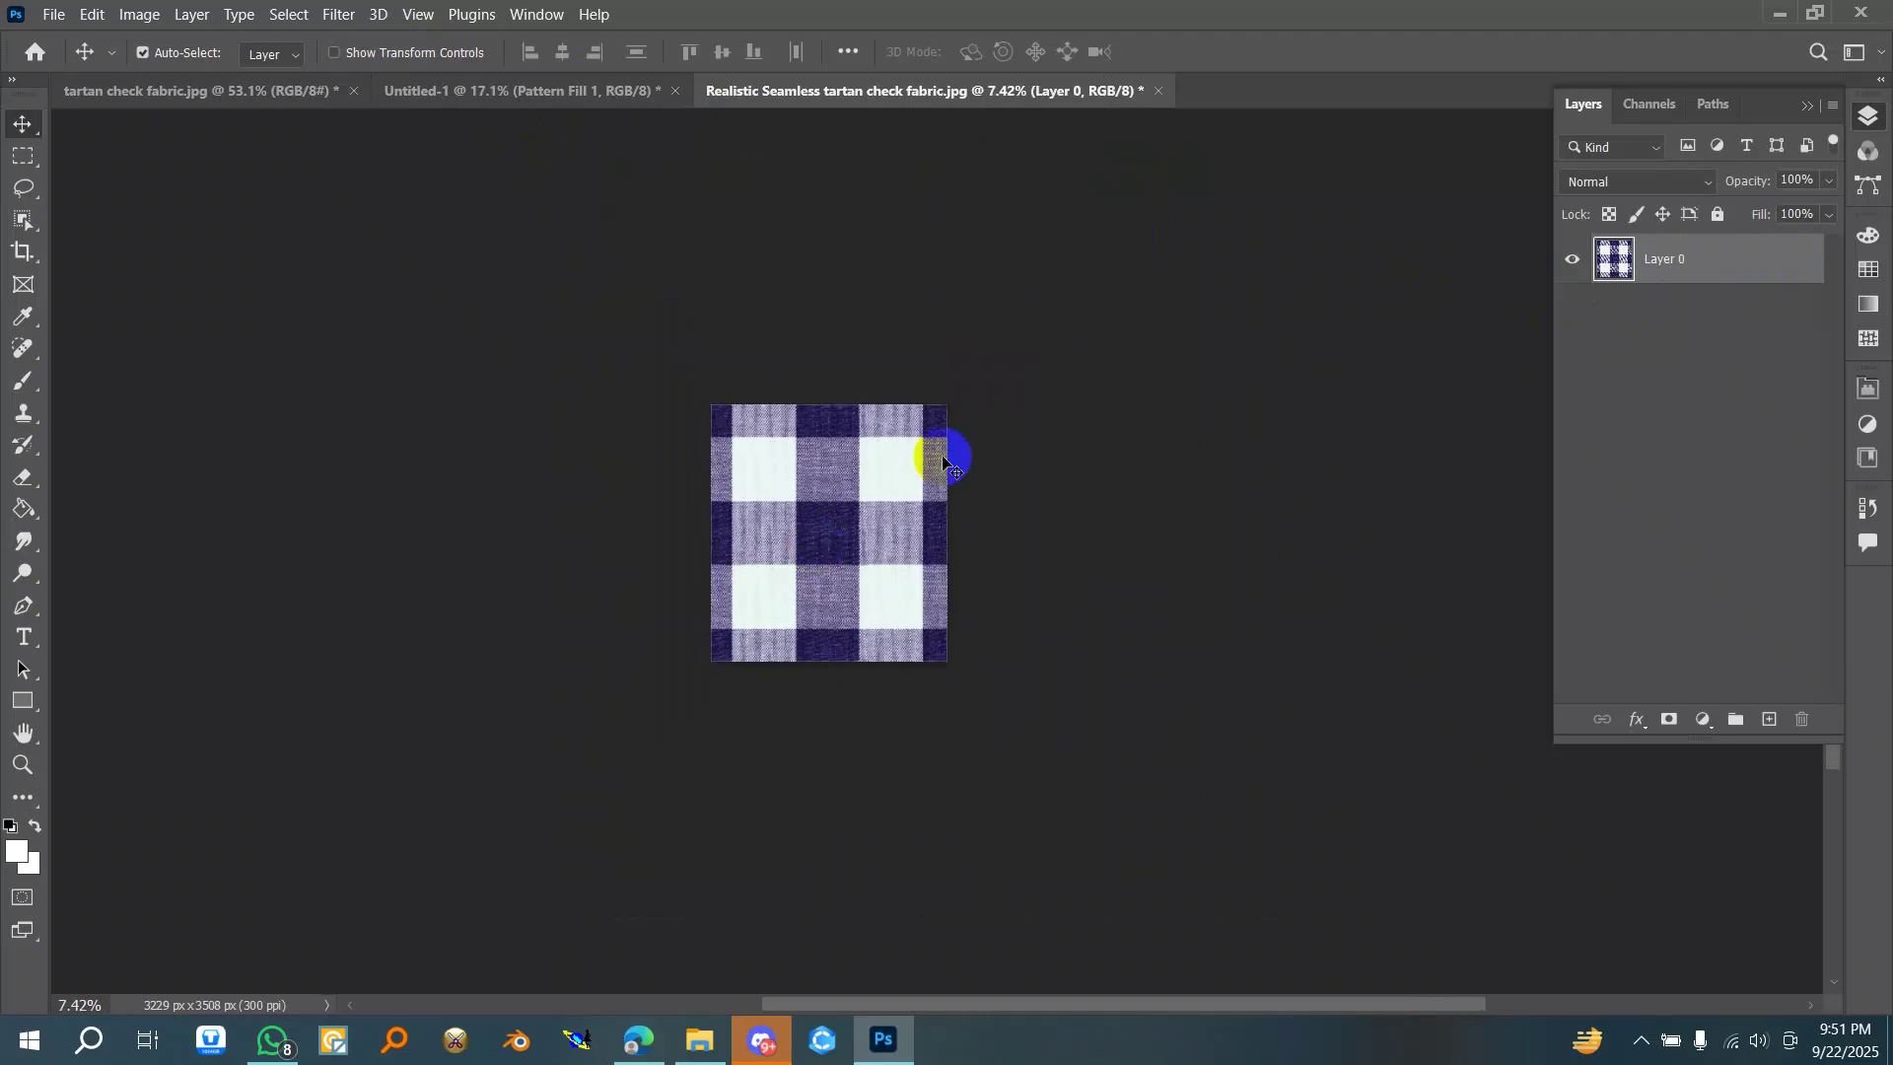
key(c)
scroll(932, 419, down, 2)
drag(947, 406, 1047, 292)
scroll(789, 483, up, 4)
key(Return)
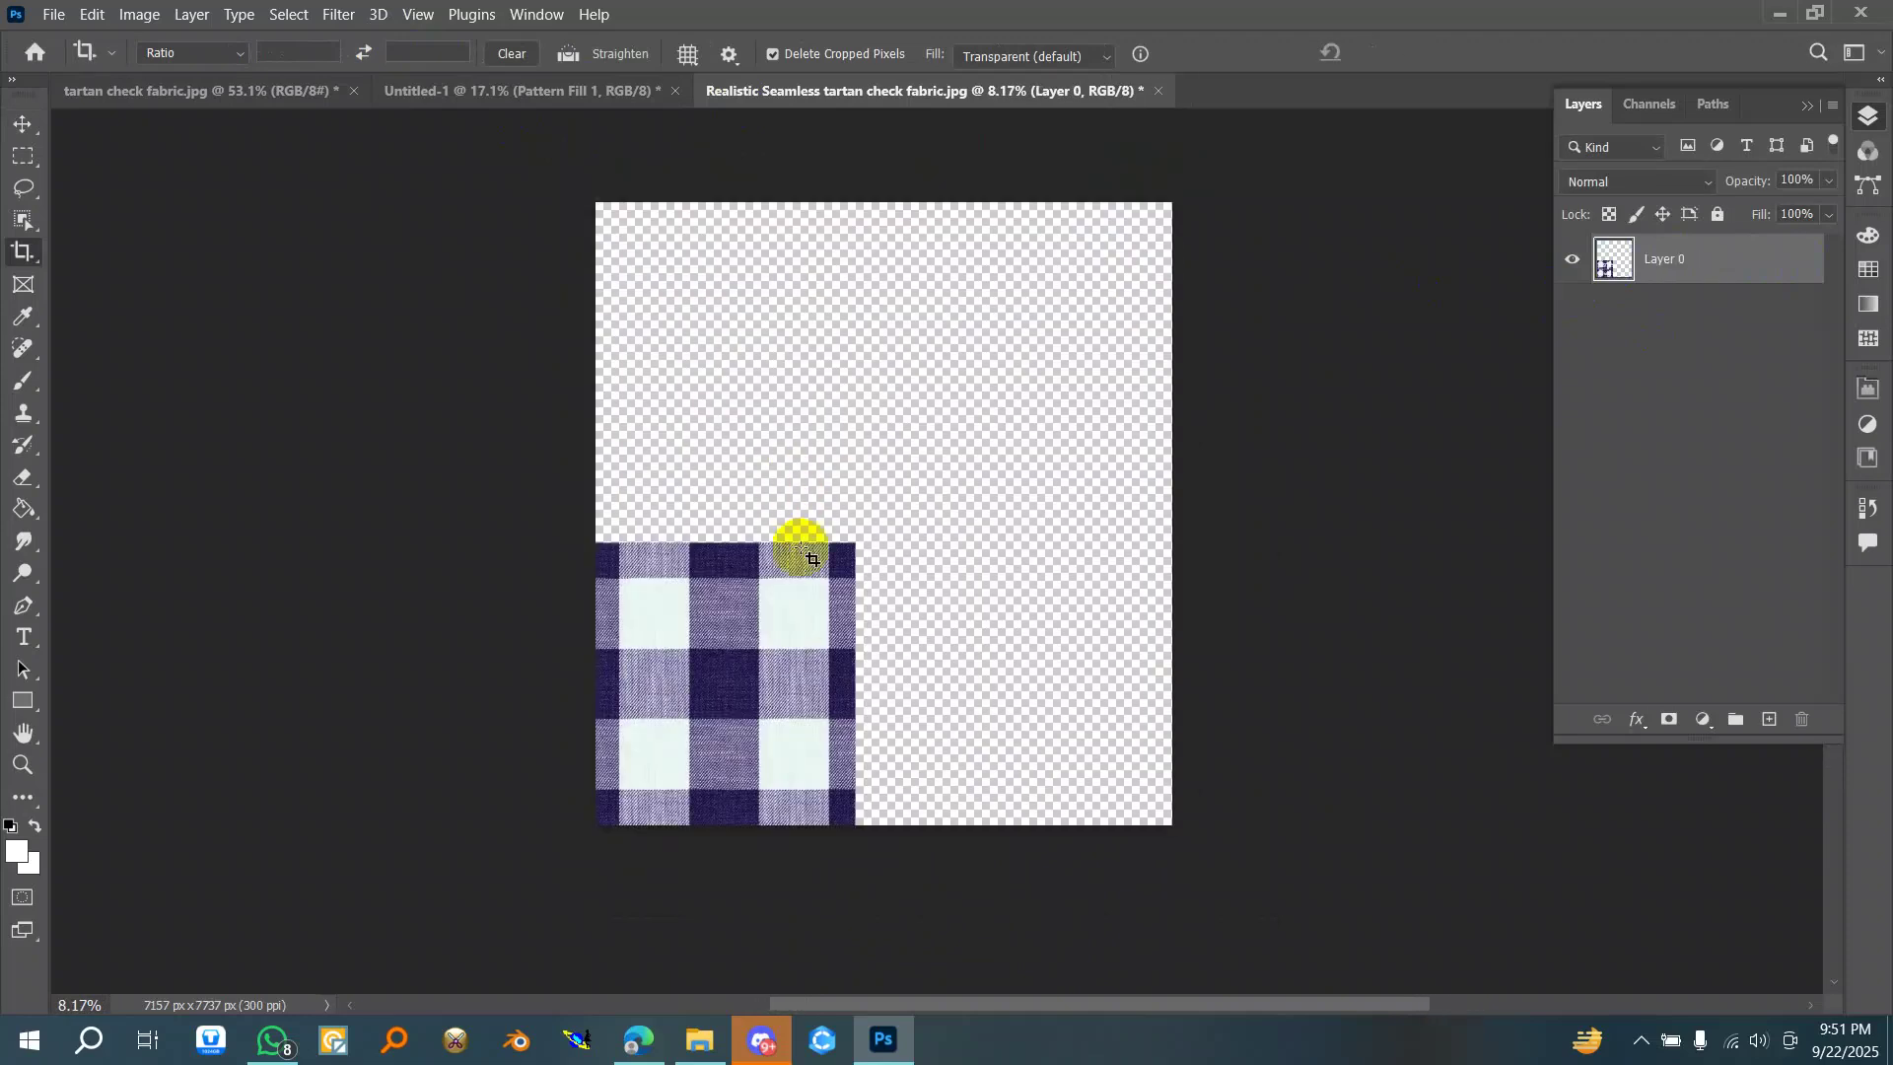
- Place a duplicate of the fabric swatch against its right edge to test the repeat, and delete the duplicate
click(24, 124)
scroll(874, 685, up, 2)
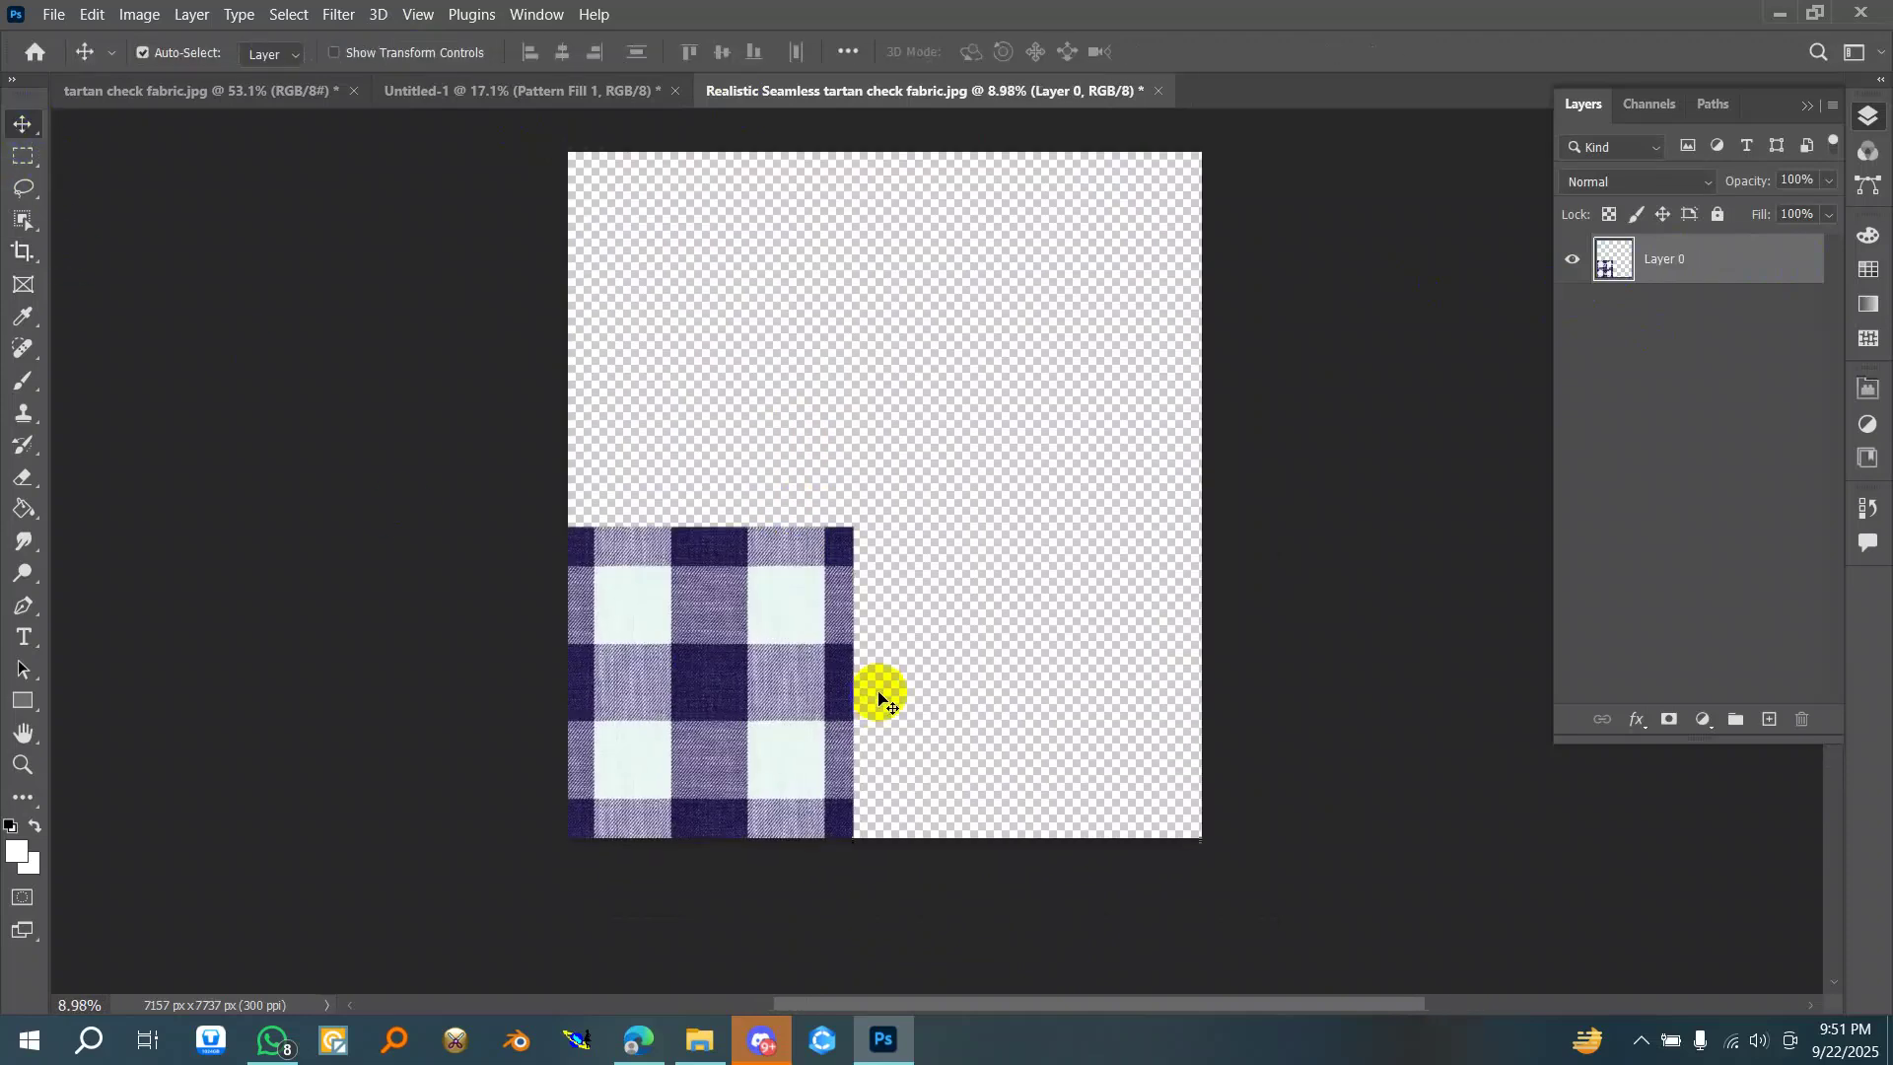
drag(620, 658, 931, 655)
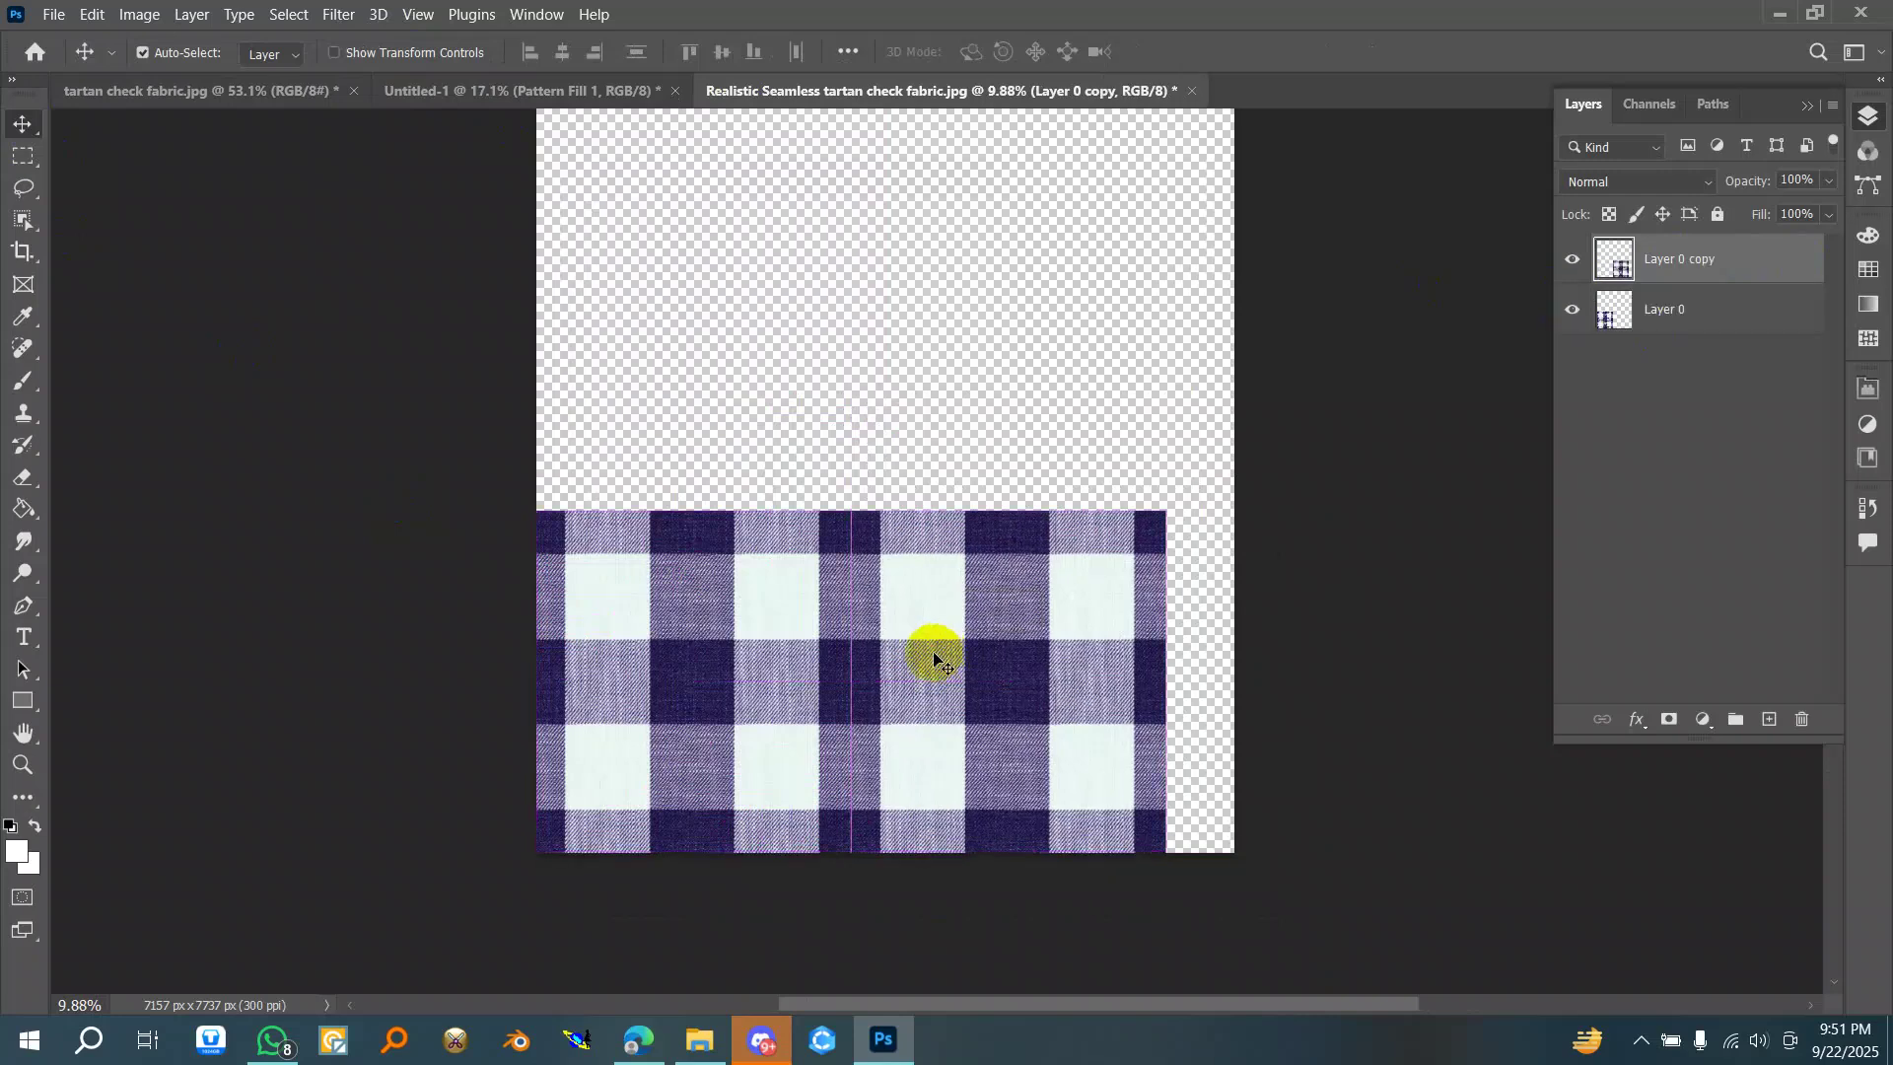
scroll(837, 769, up, 4)
scroll(885, 668, down, 4)
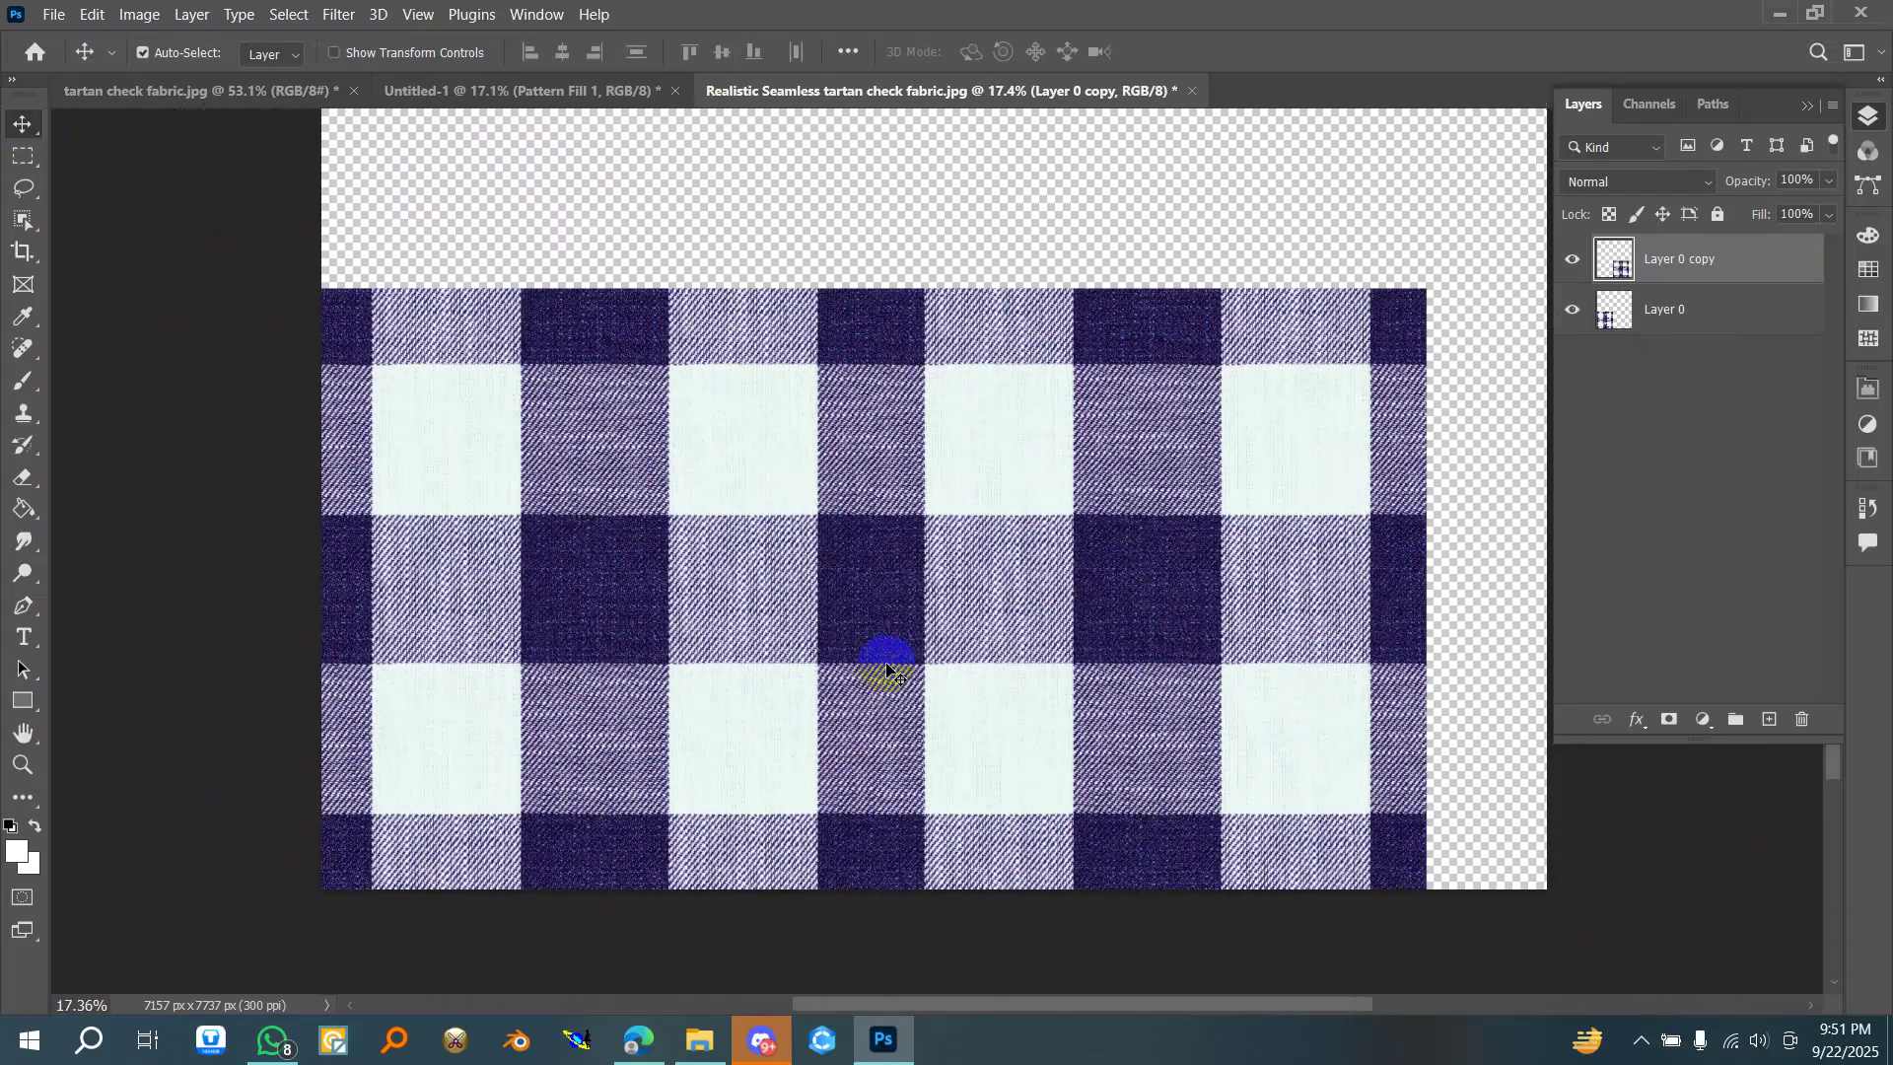
key(Left)
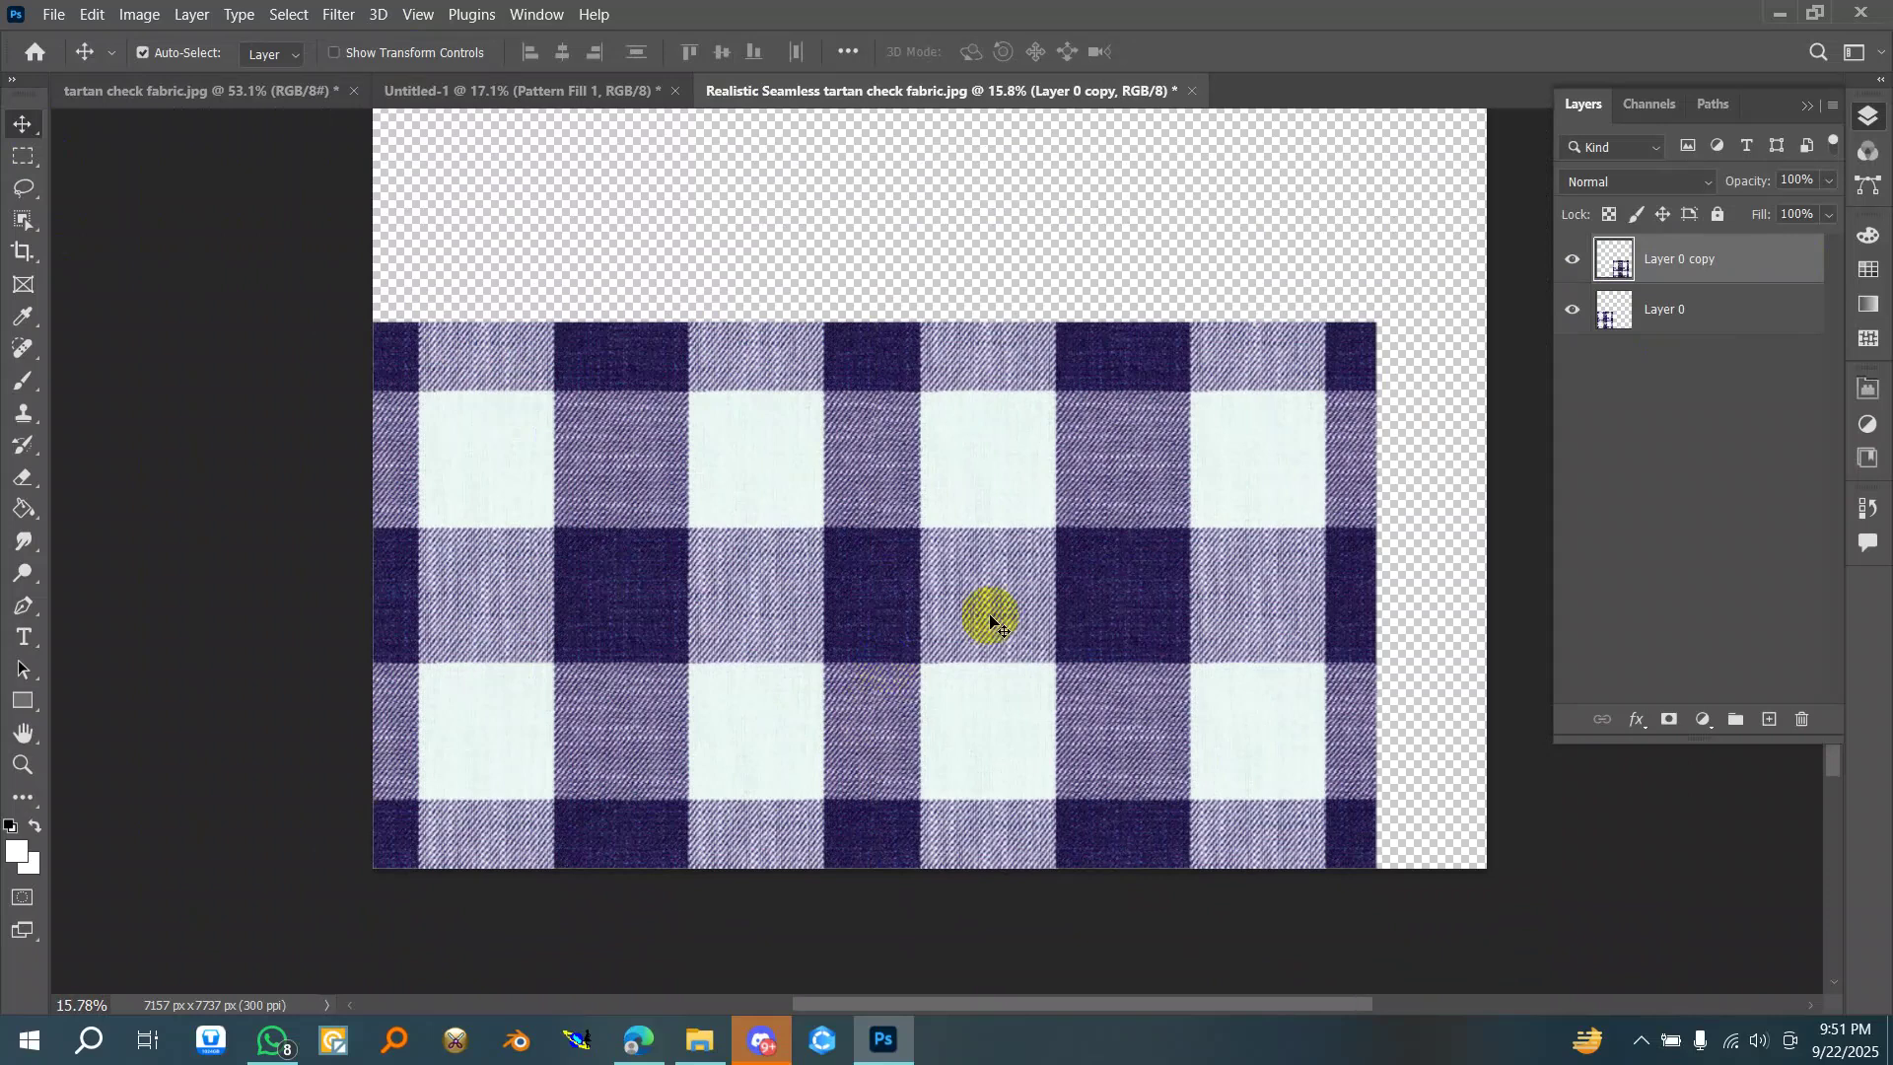
click(1094, 575)
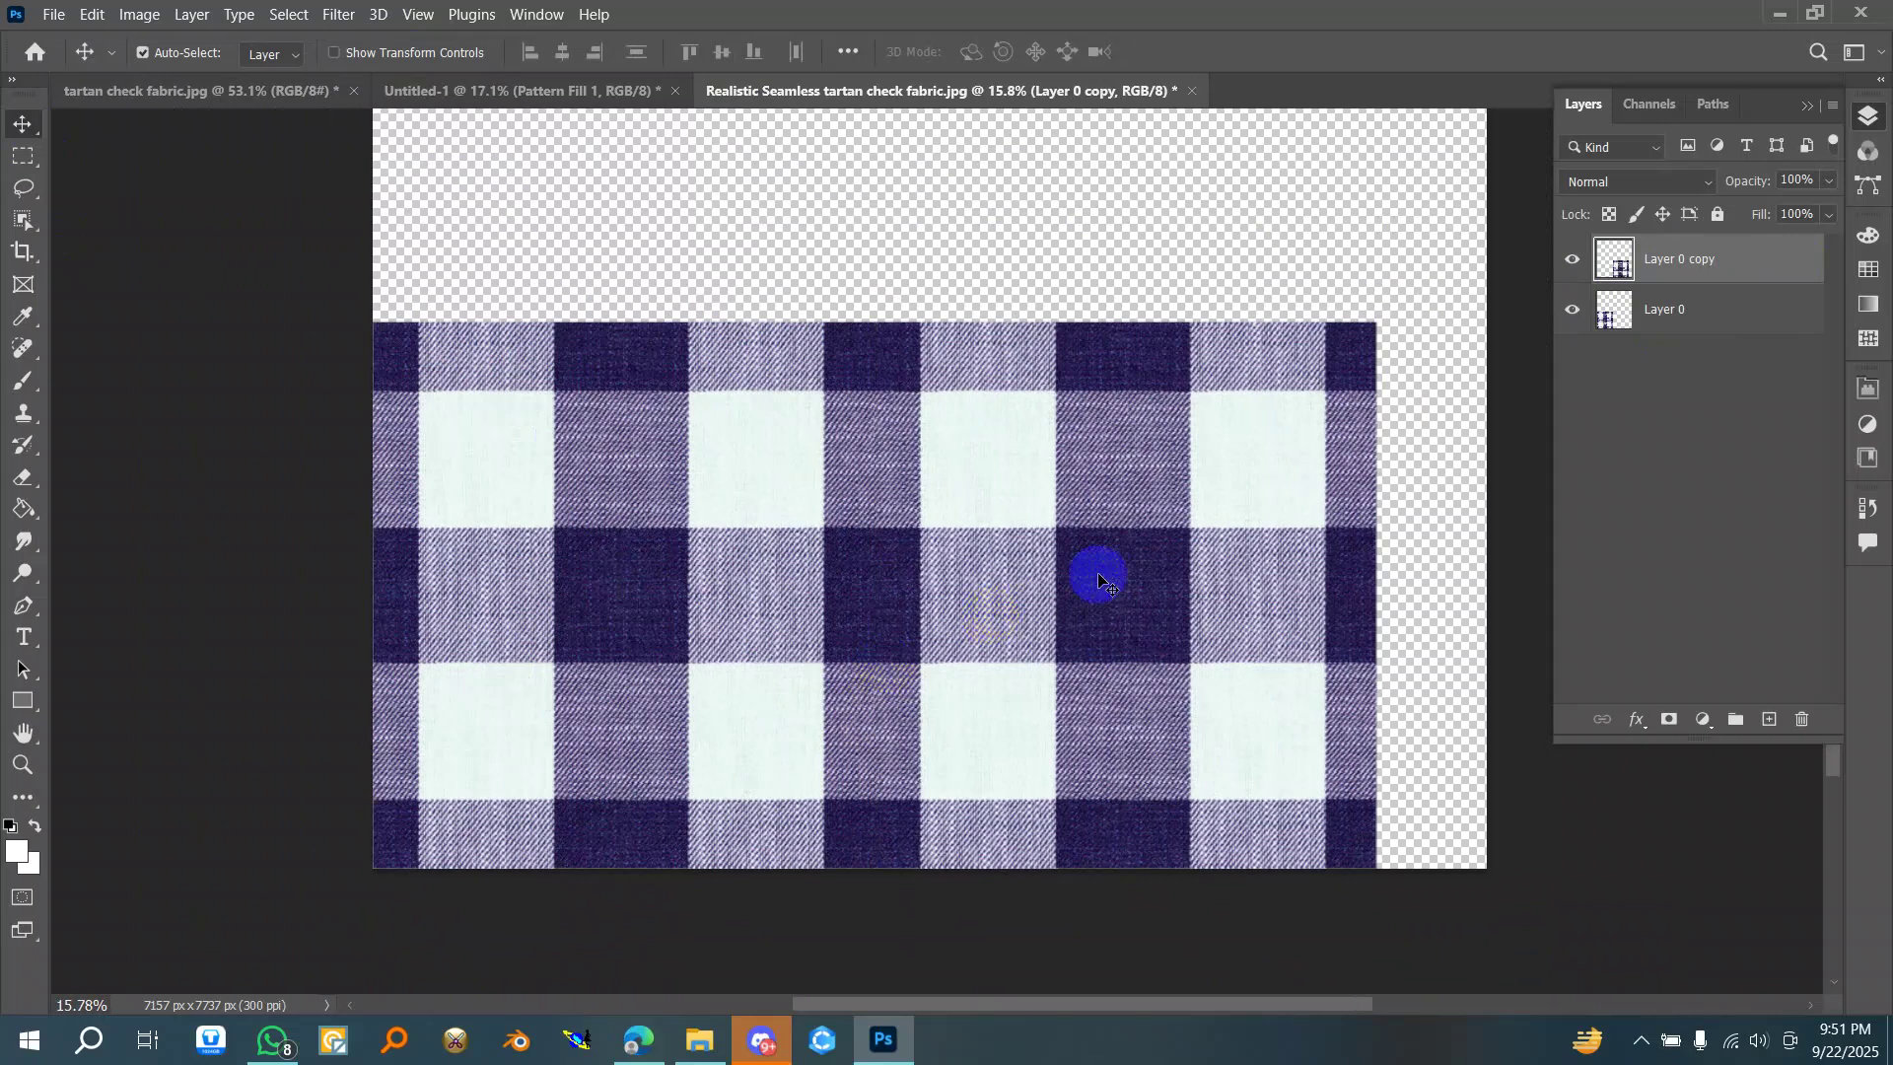
key(Delete)
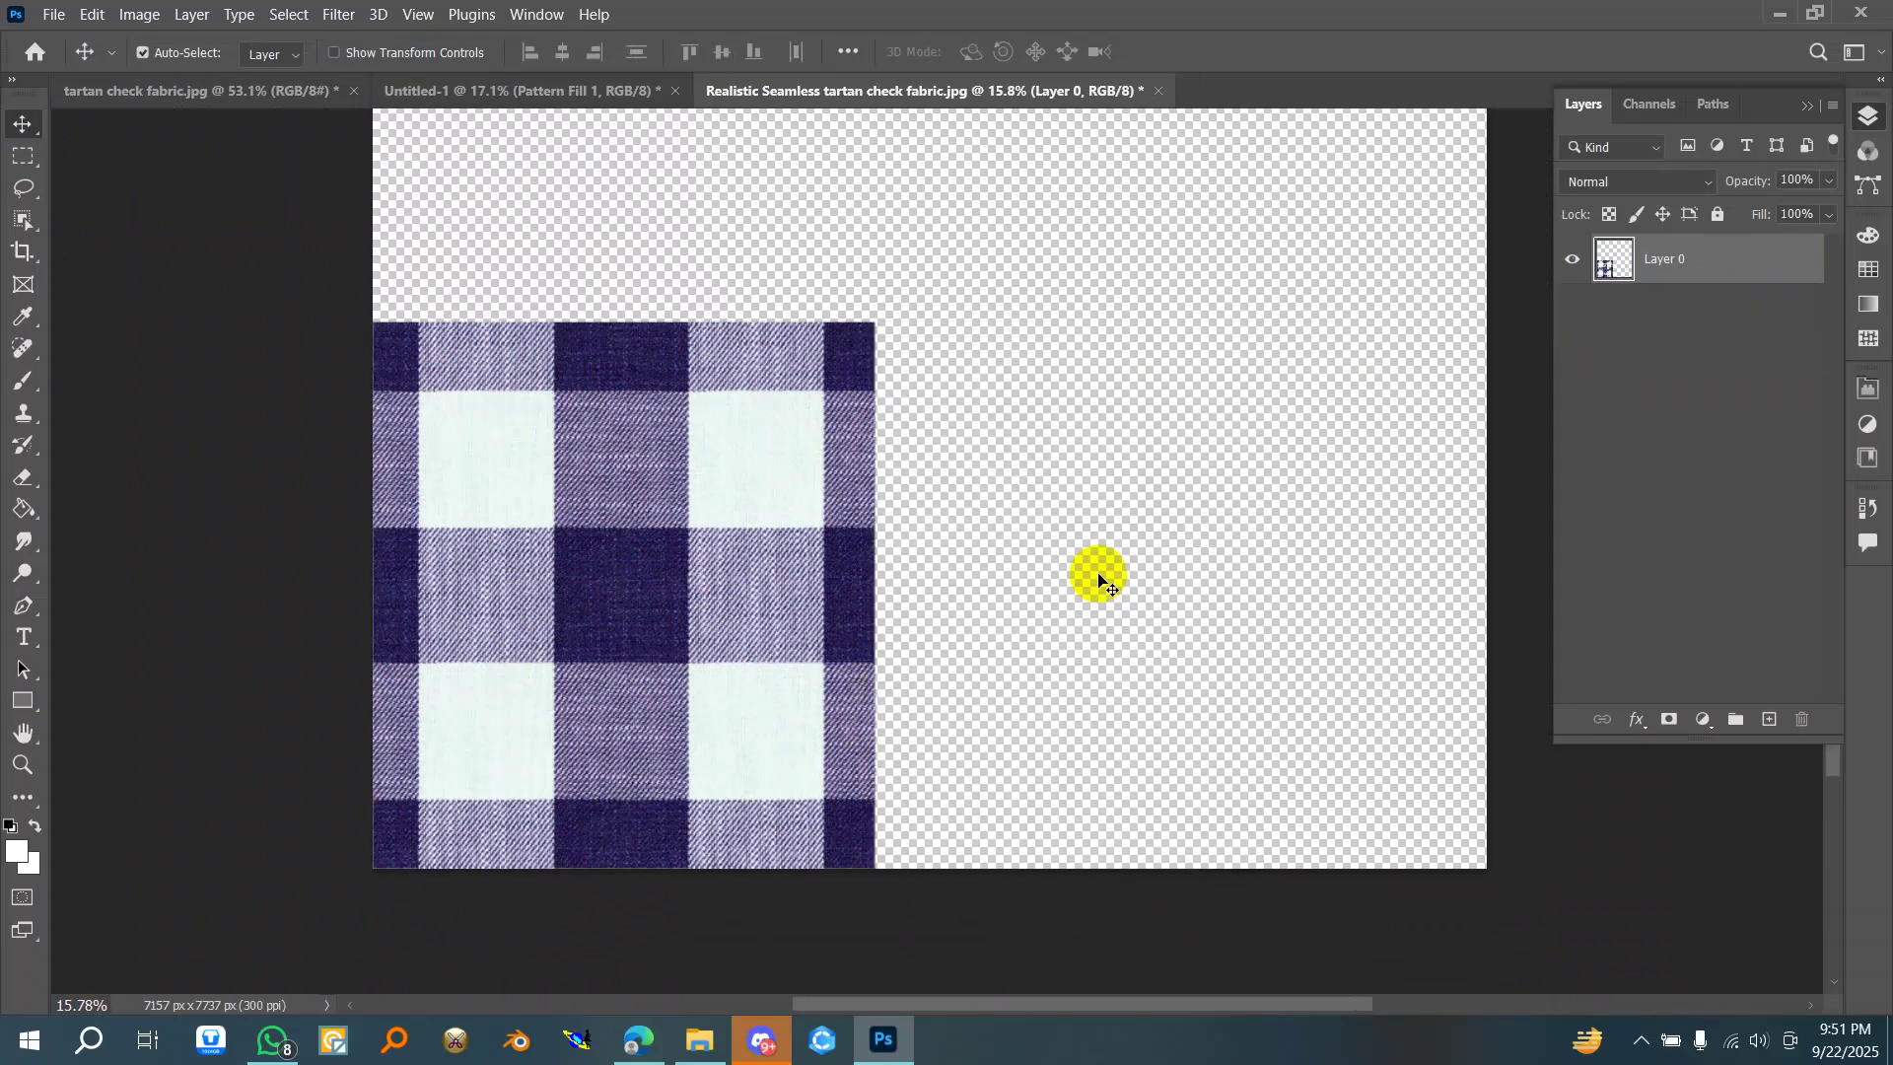
- Switch to Untitled-1 and reduce the Pattern Fill 1 scale to 244%
click(586, 91)
scroll(655, 464, up, 2)
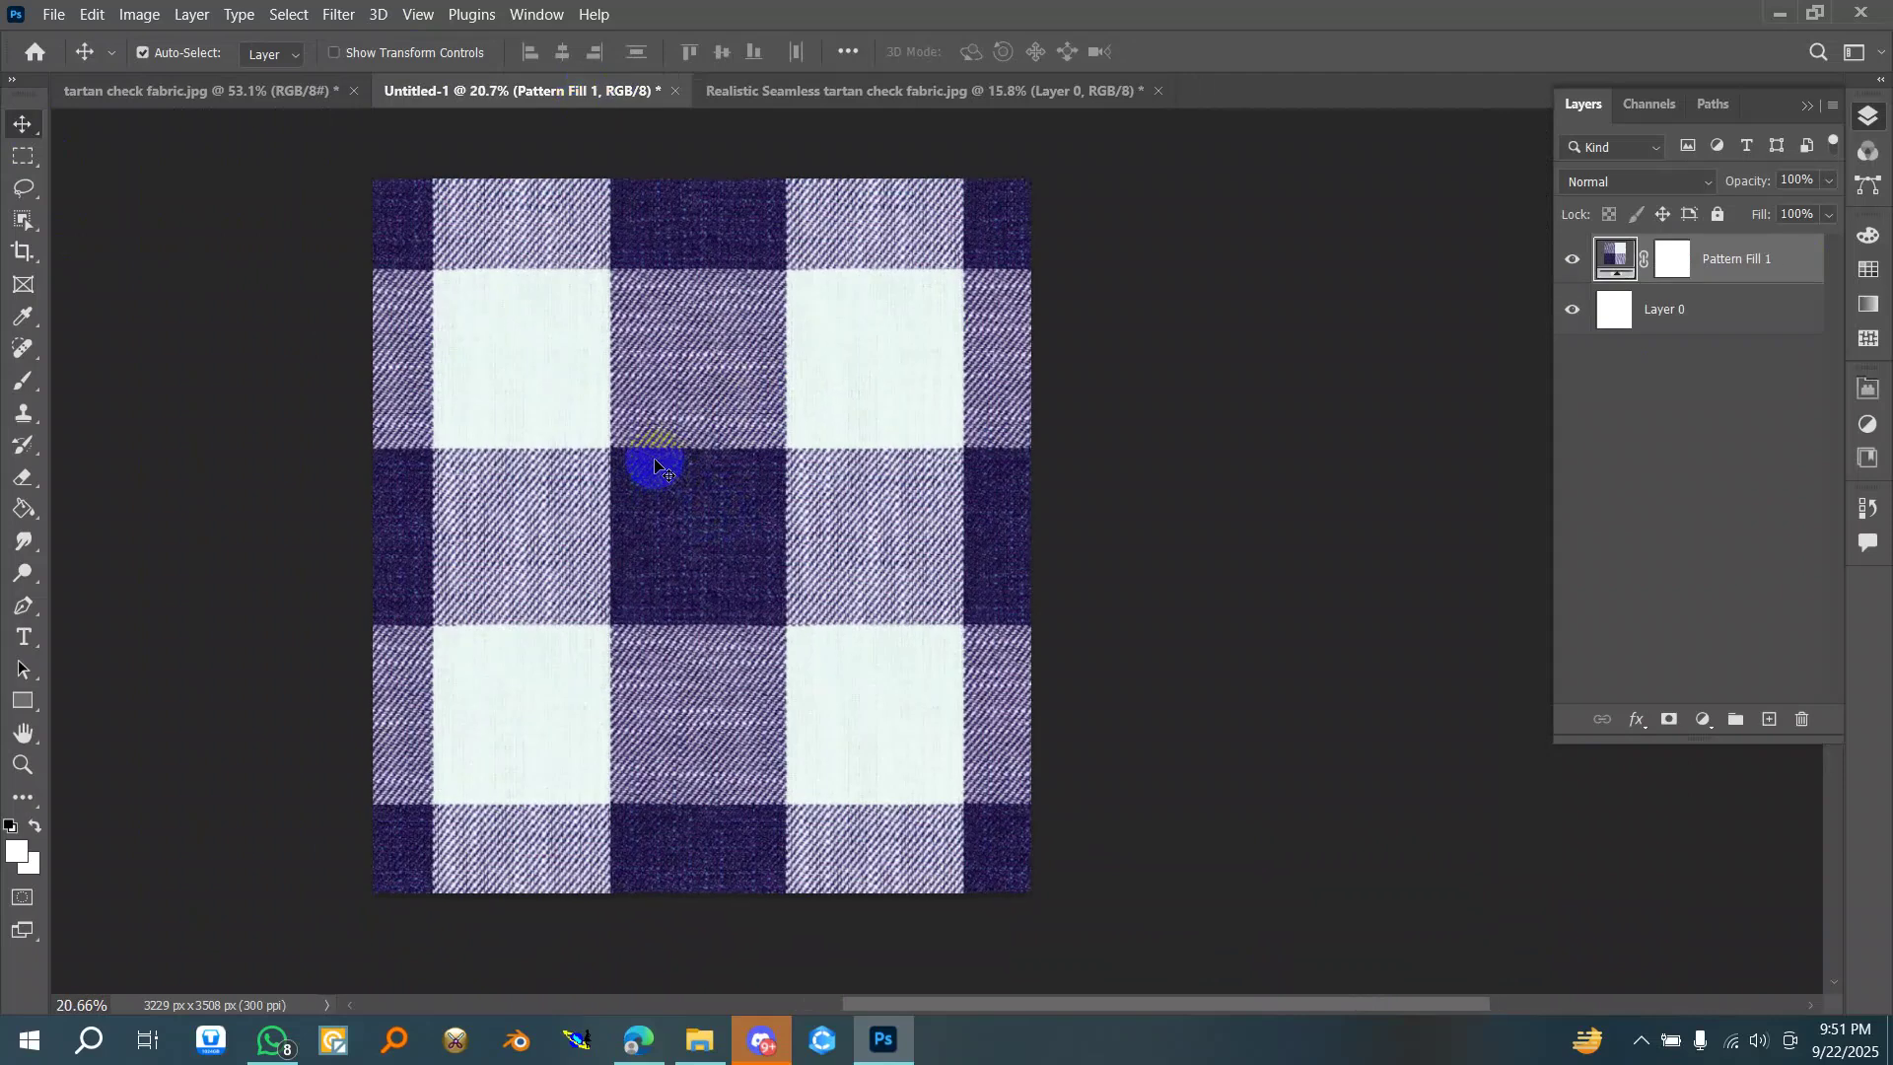
double_click(1604, 263)
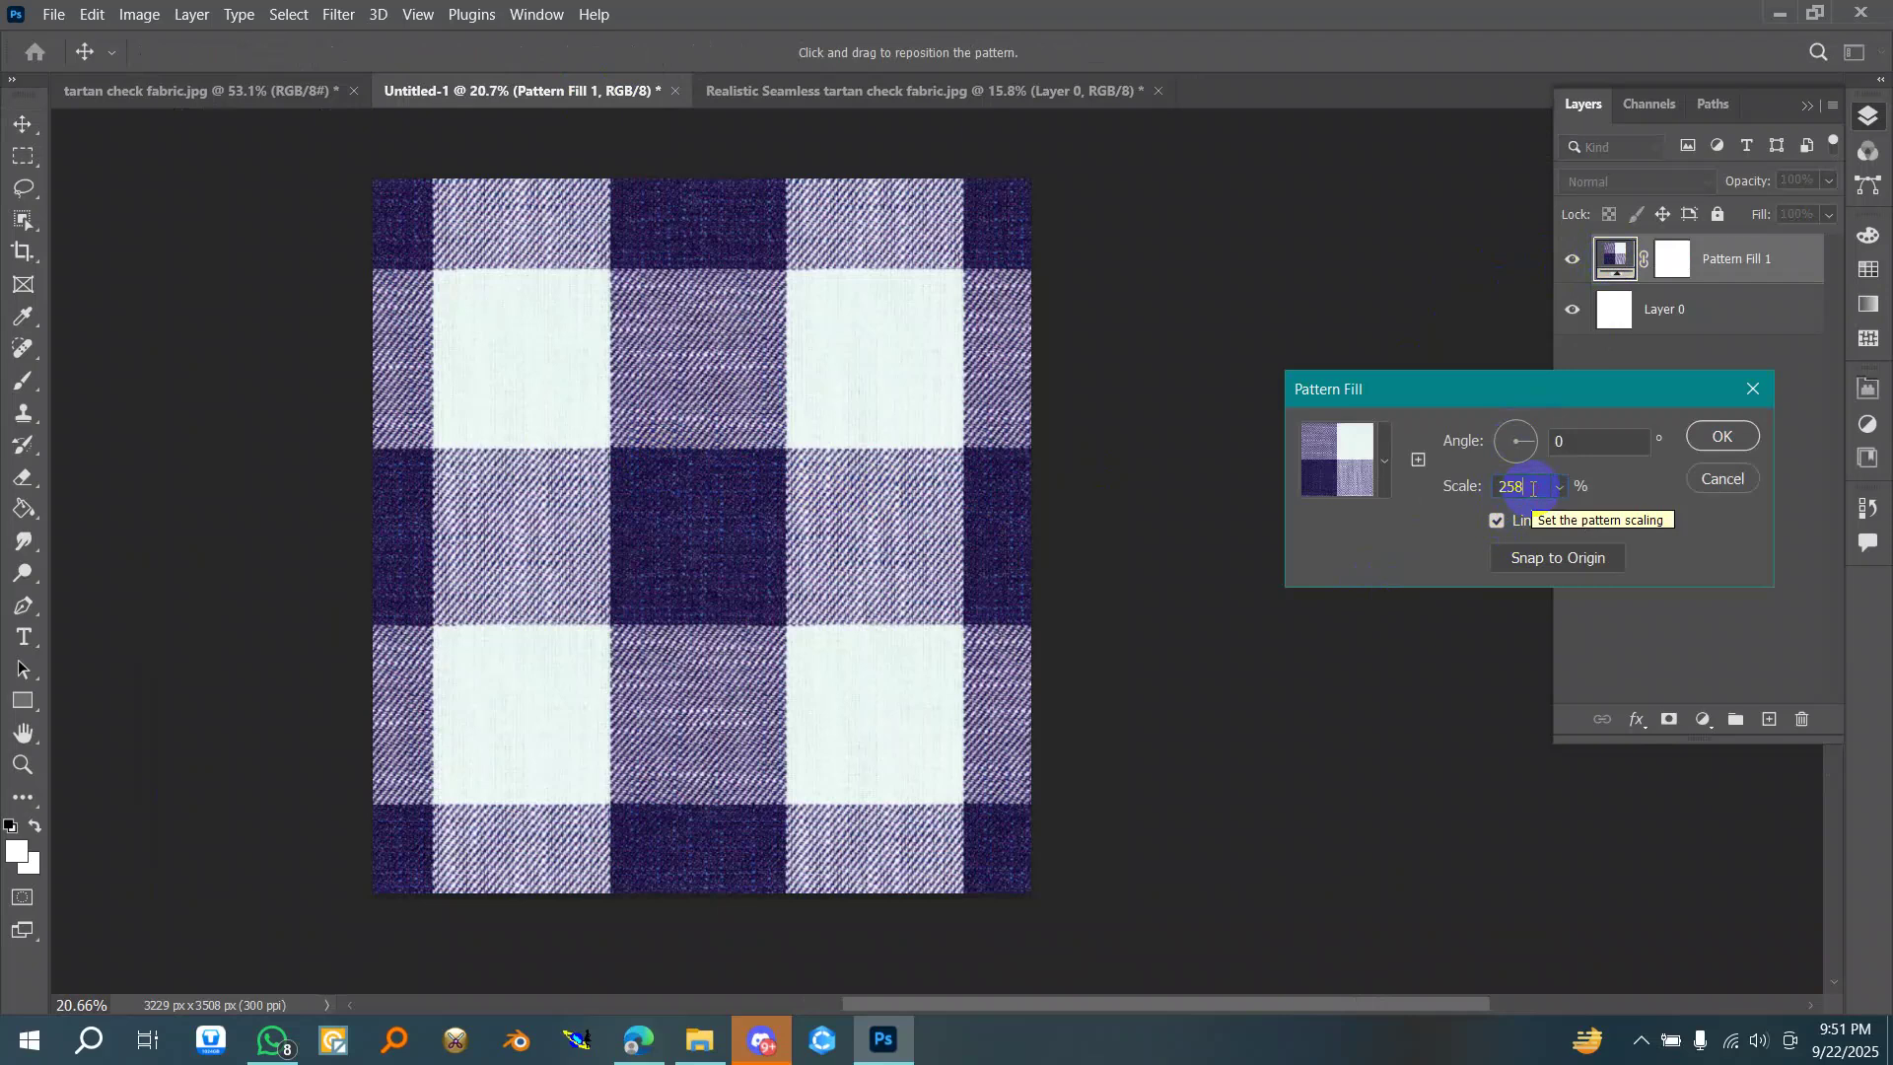
key(Up)
key(Up)
key(Up)
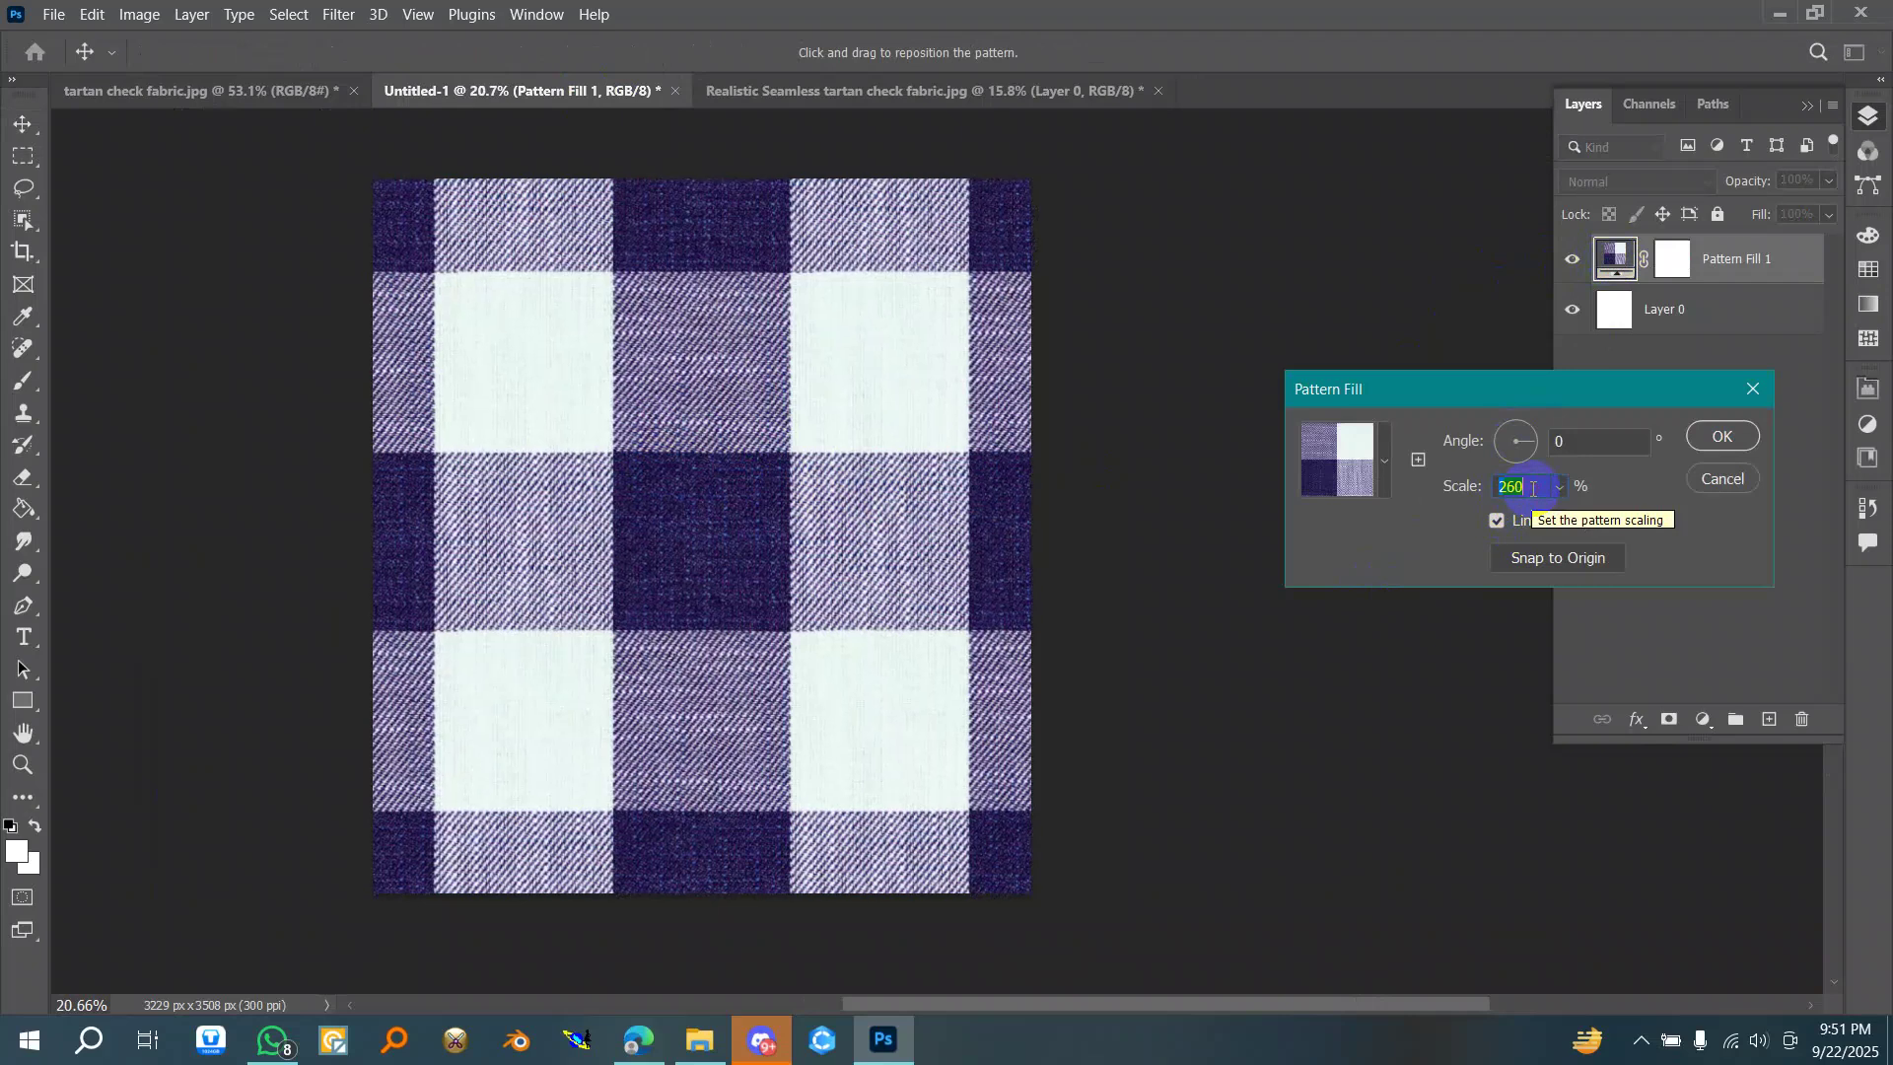
key(Down)
key(Down)
key(Down)
key(Down)
key(Down)
key(Down)
key(Down)
key(Down)
key(Down)
key(Down)
key(Down)
key(Down)
key(Down)
key(Down)
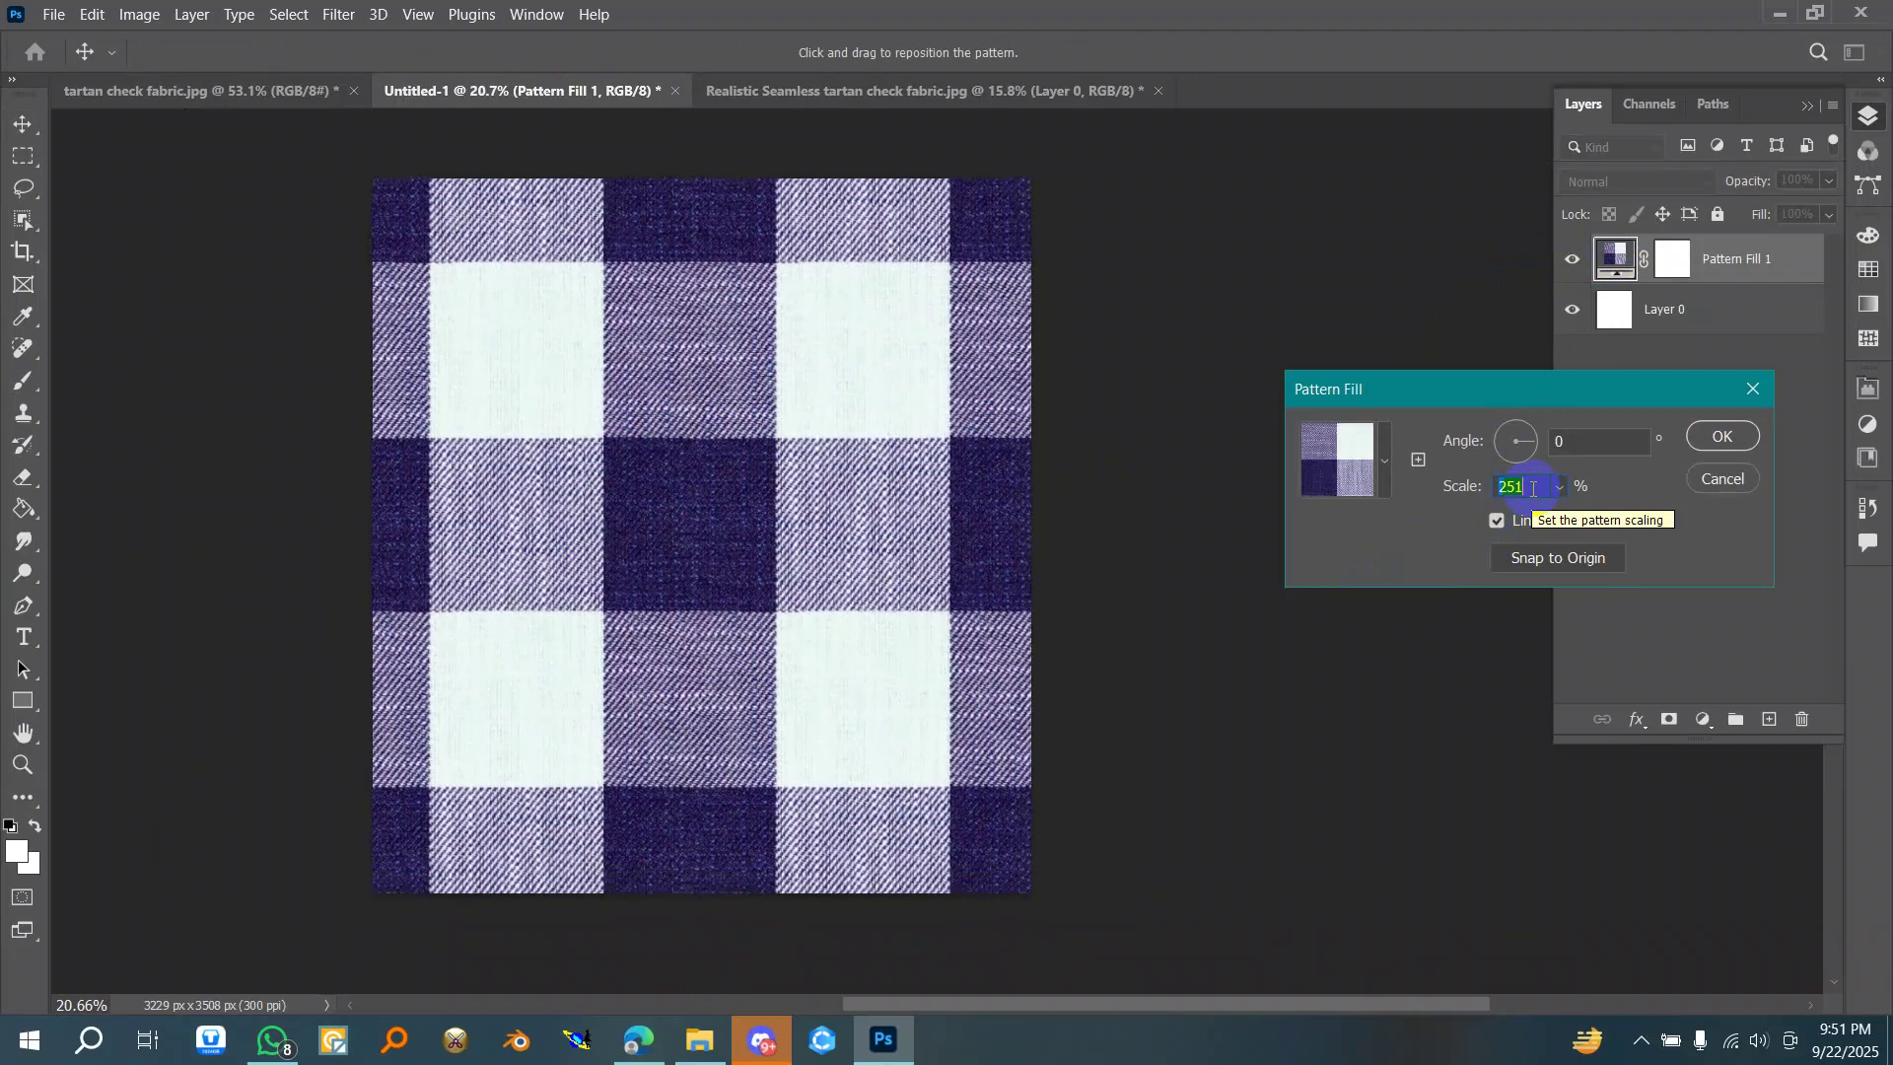
key(Down)
key(Down)
key(Down)
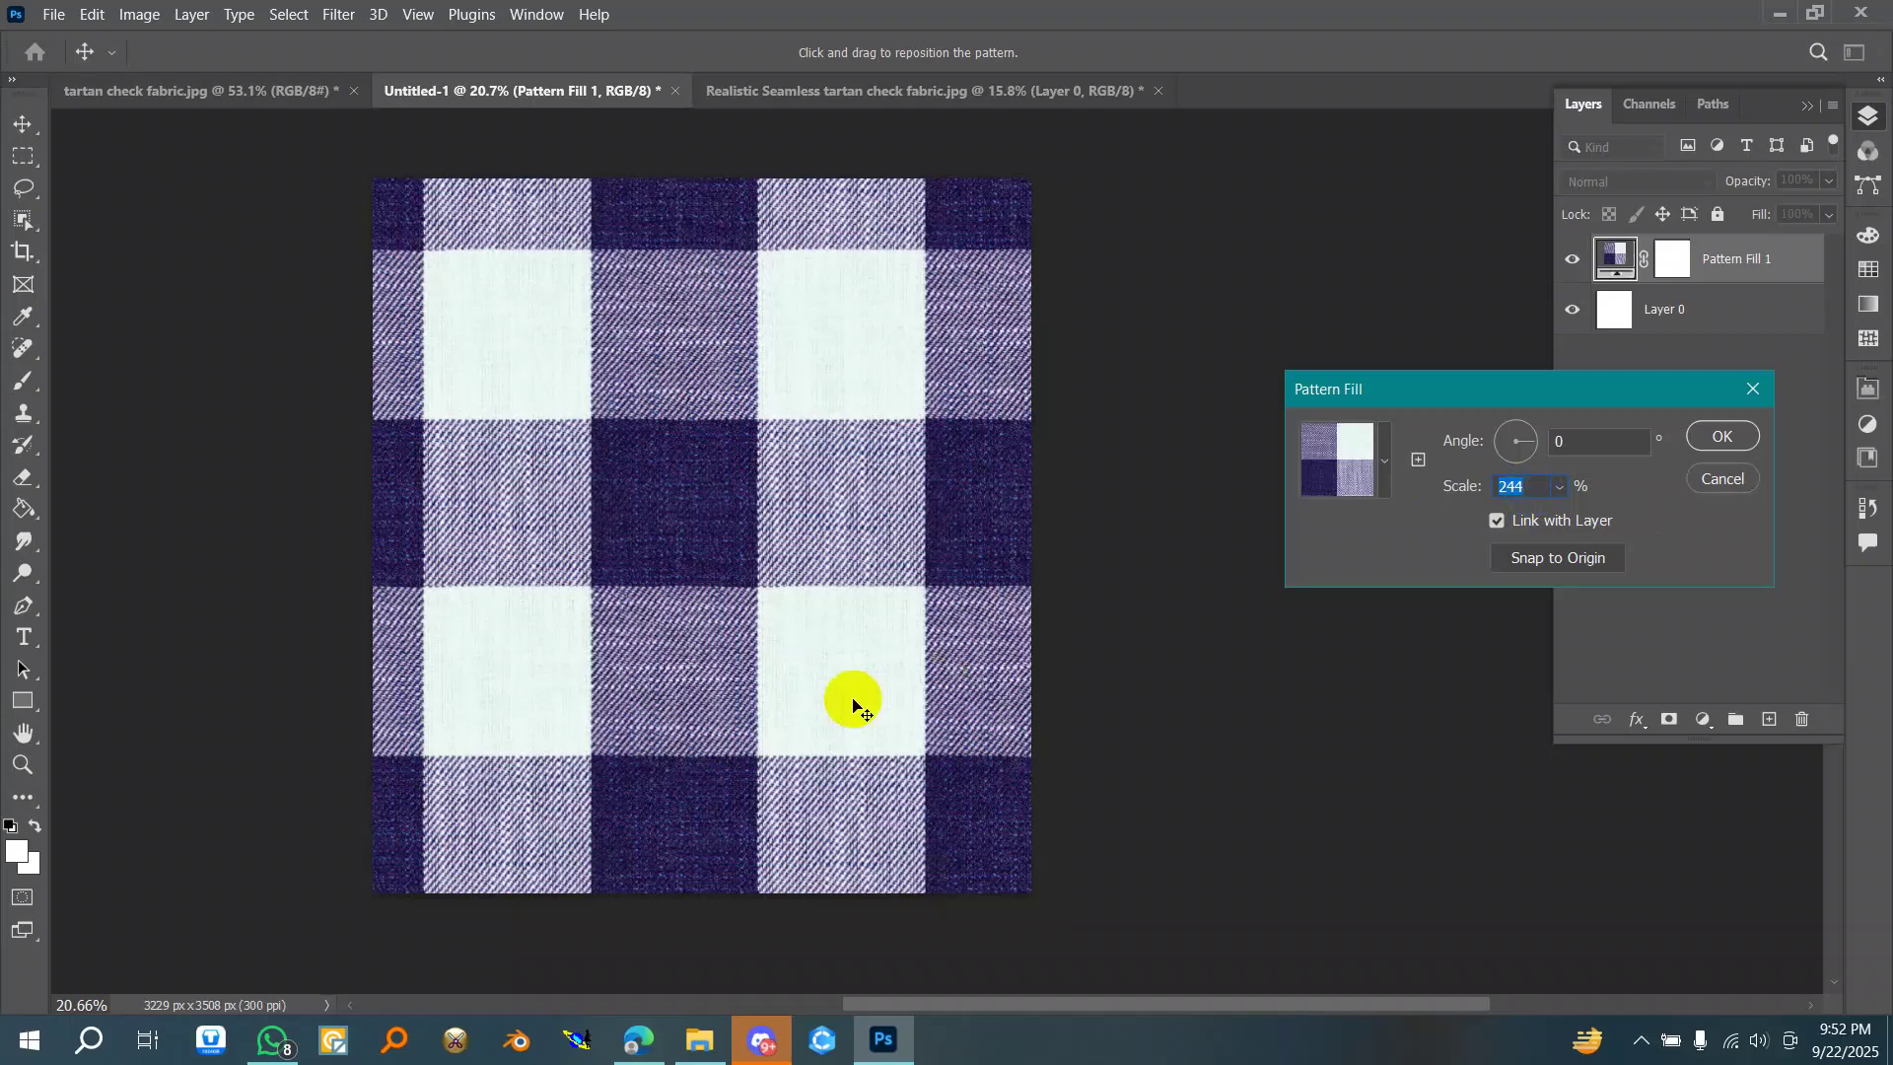
- Reposition the check pattern slightly right and down on the canvas and apply the pattern fill at 245% scale
drag(767, 637, 780, 671)
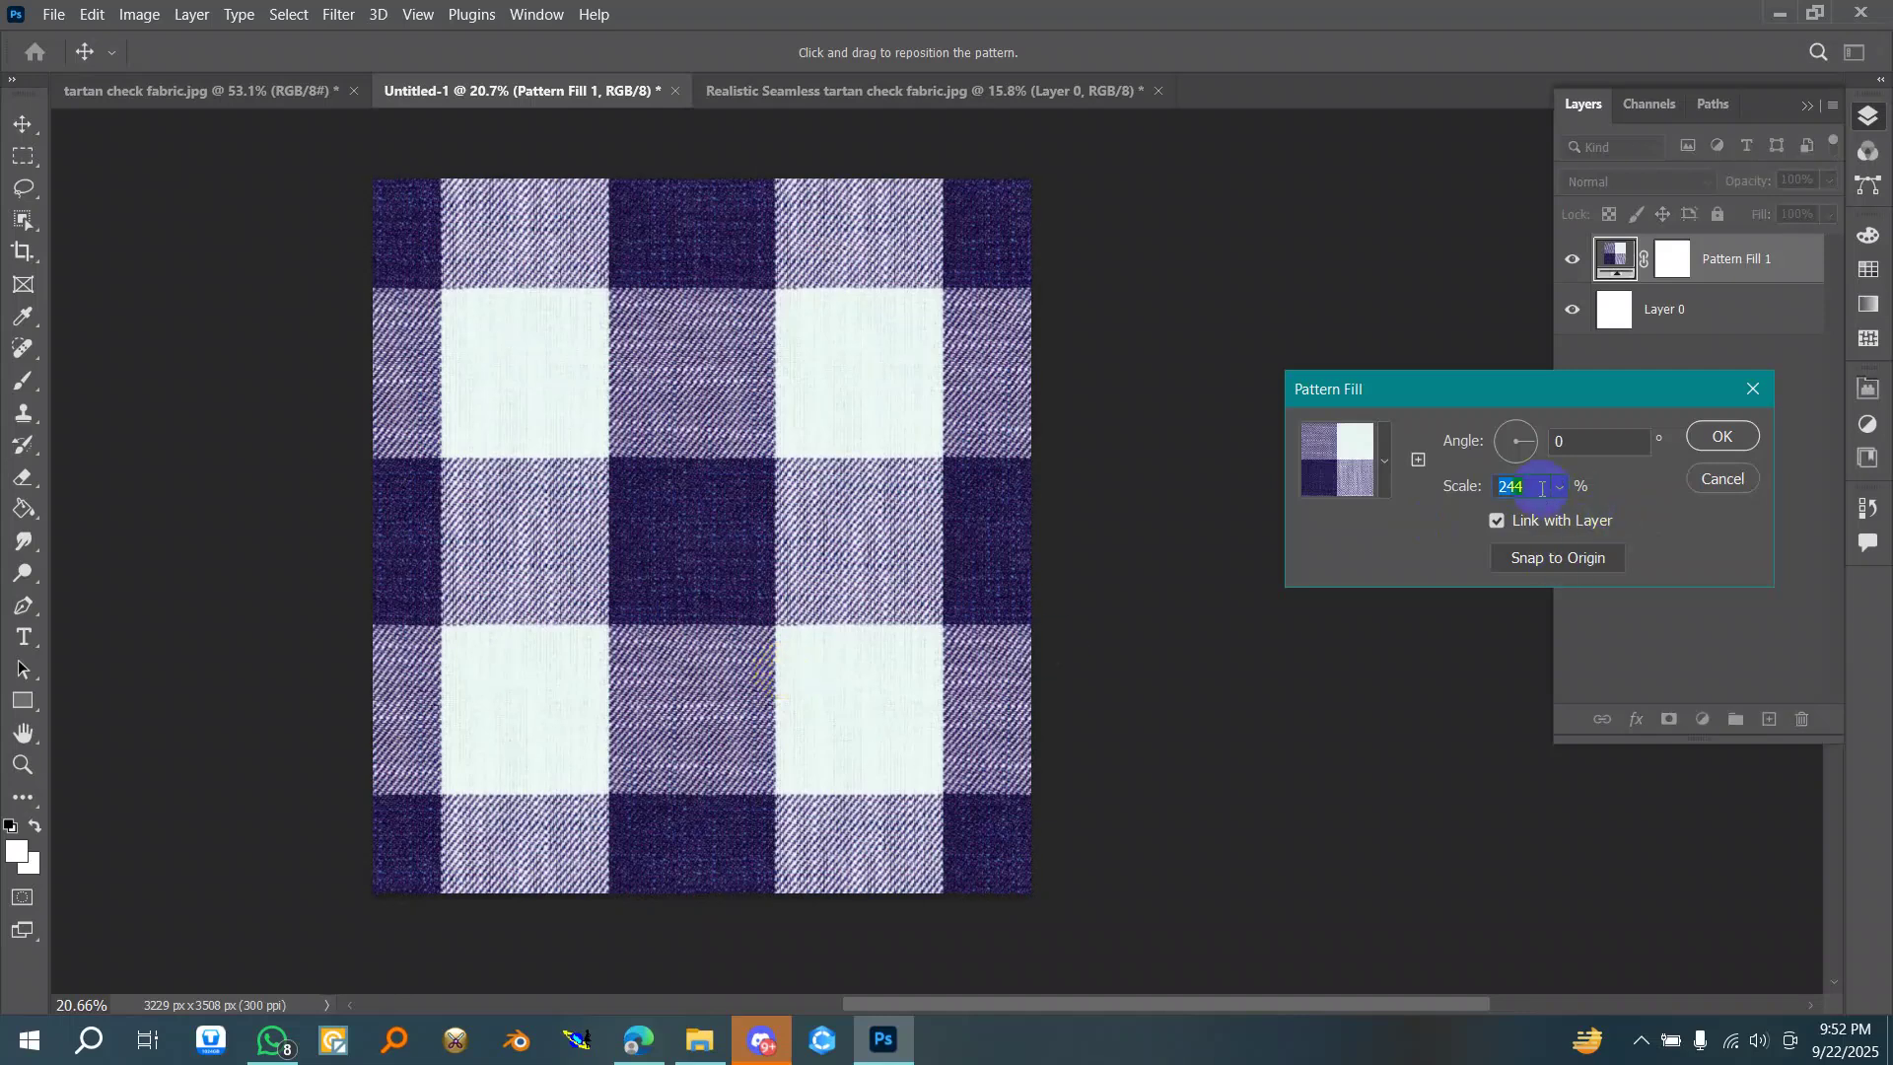
scroll(1536, 486, up, 1)
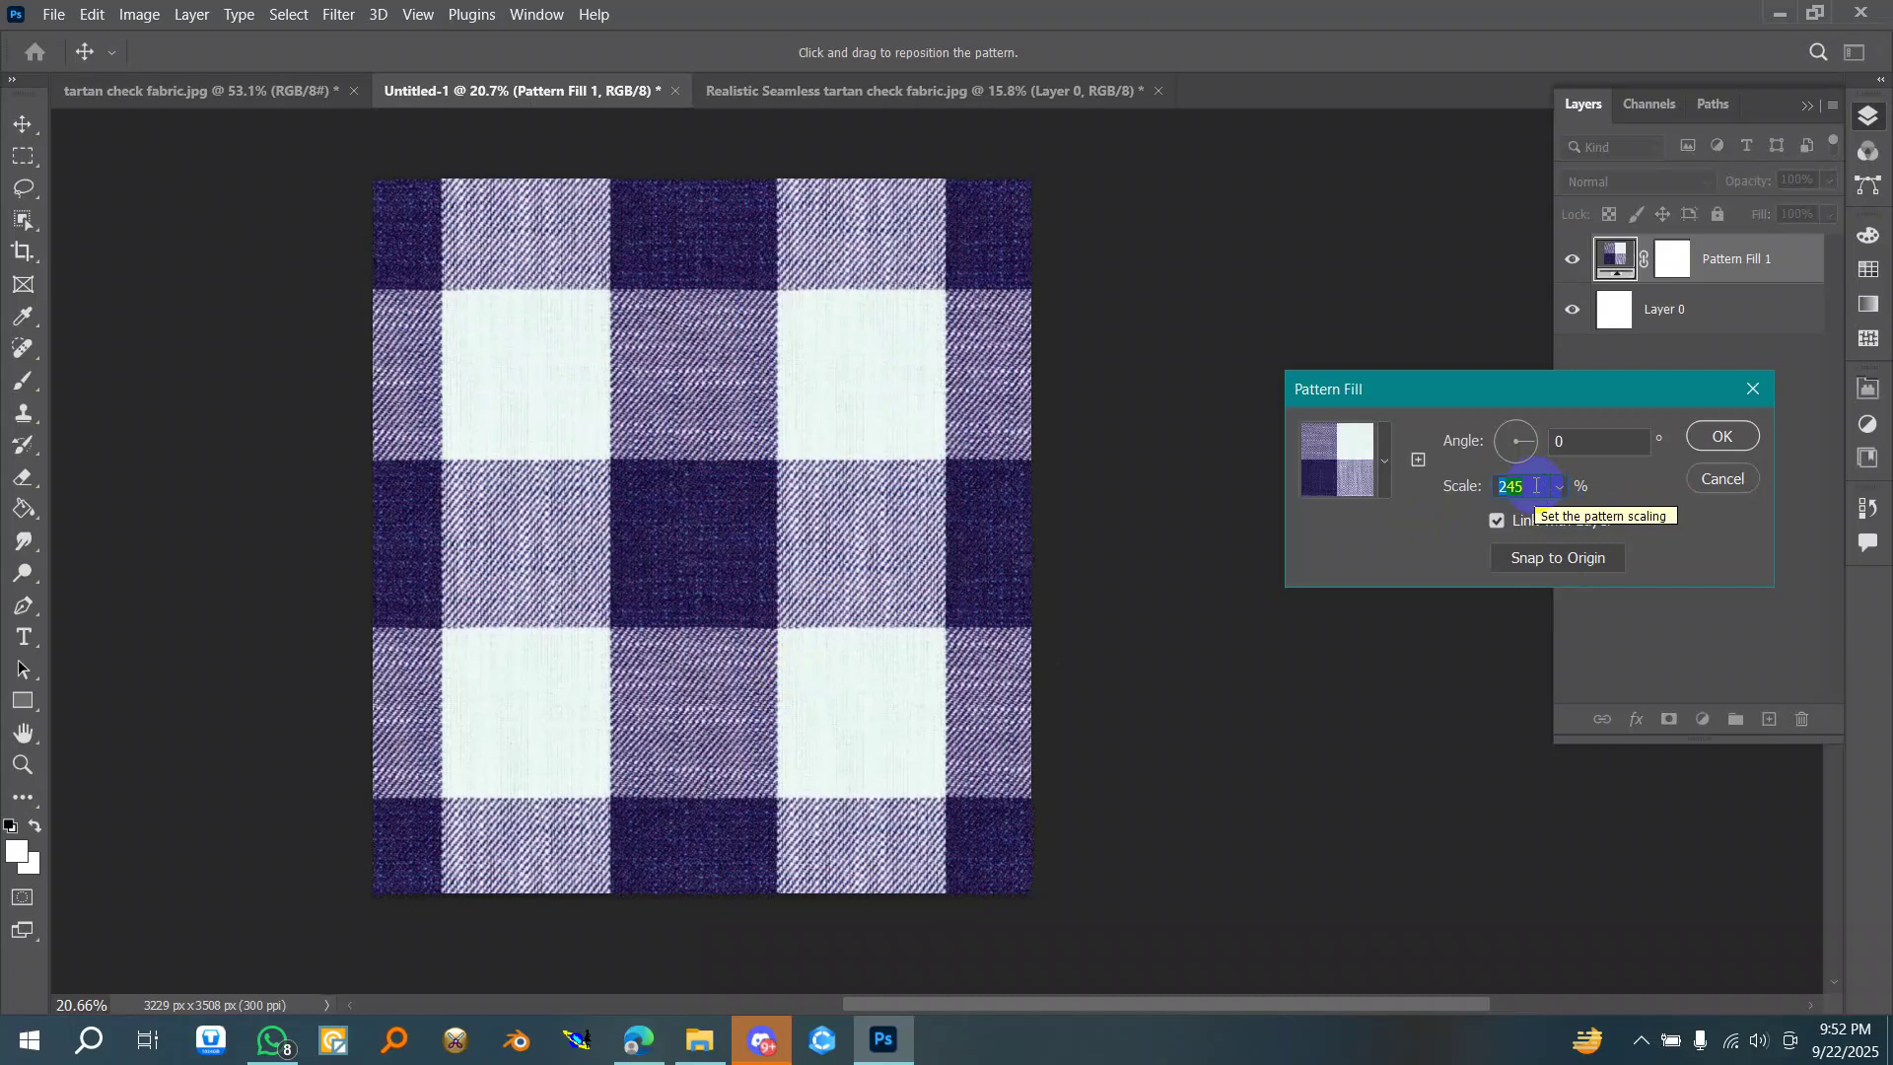
drag(832, 625, 830, 618)
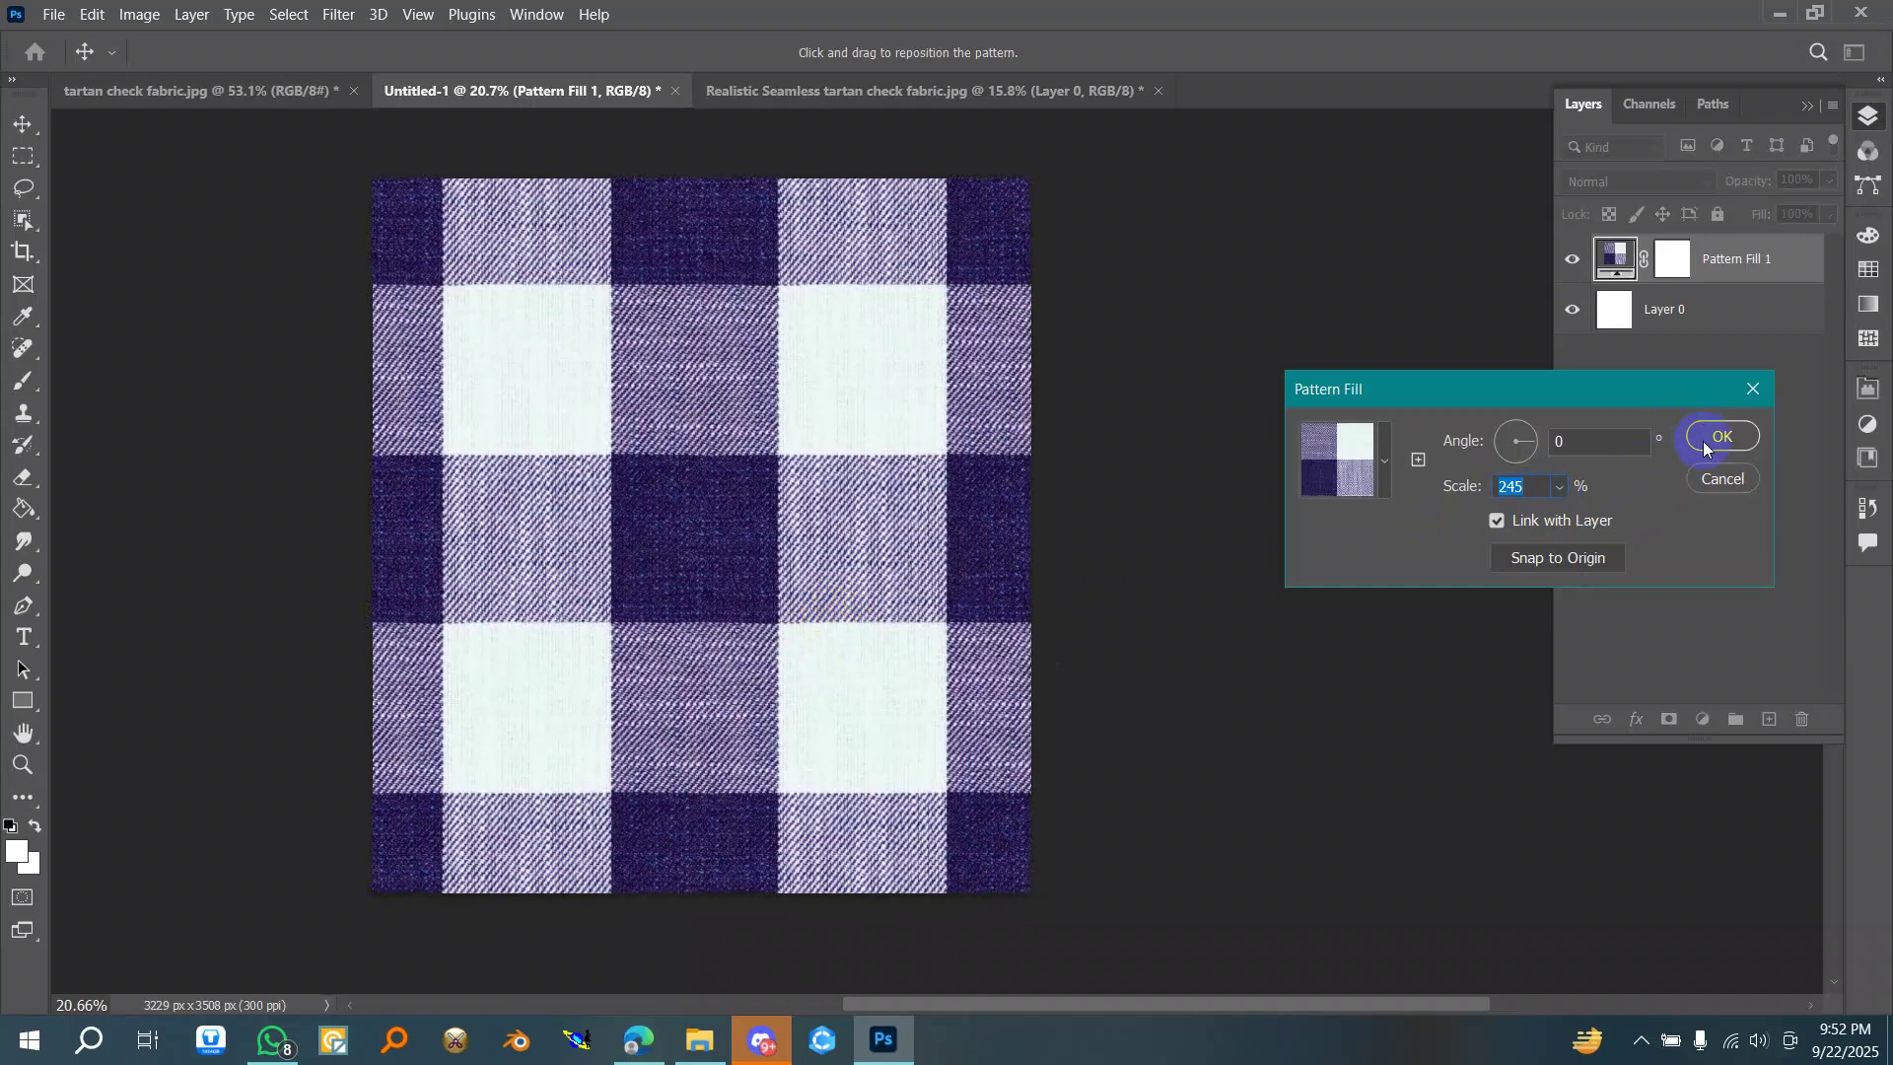
click(1704, 443)
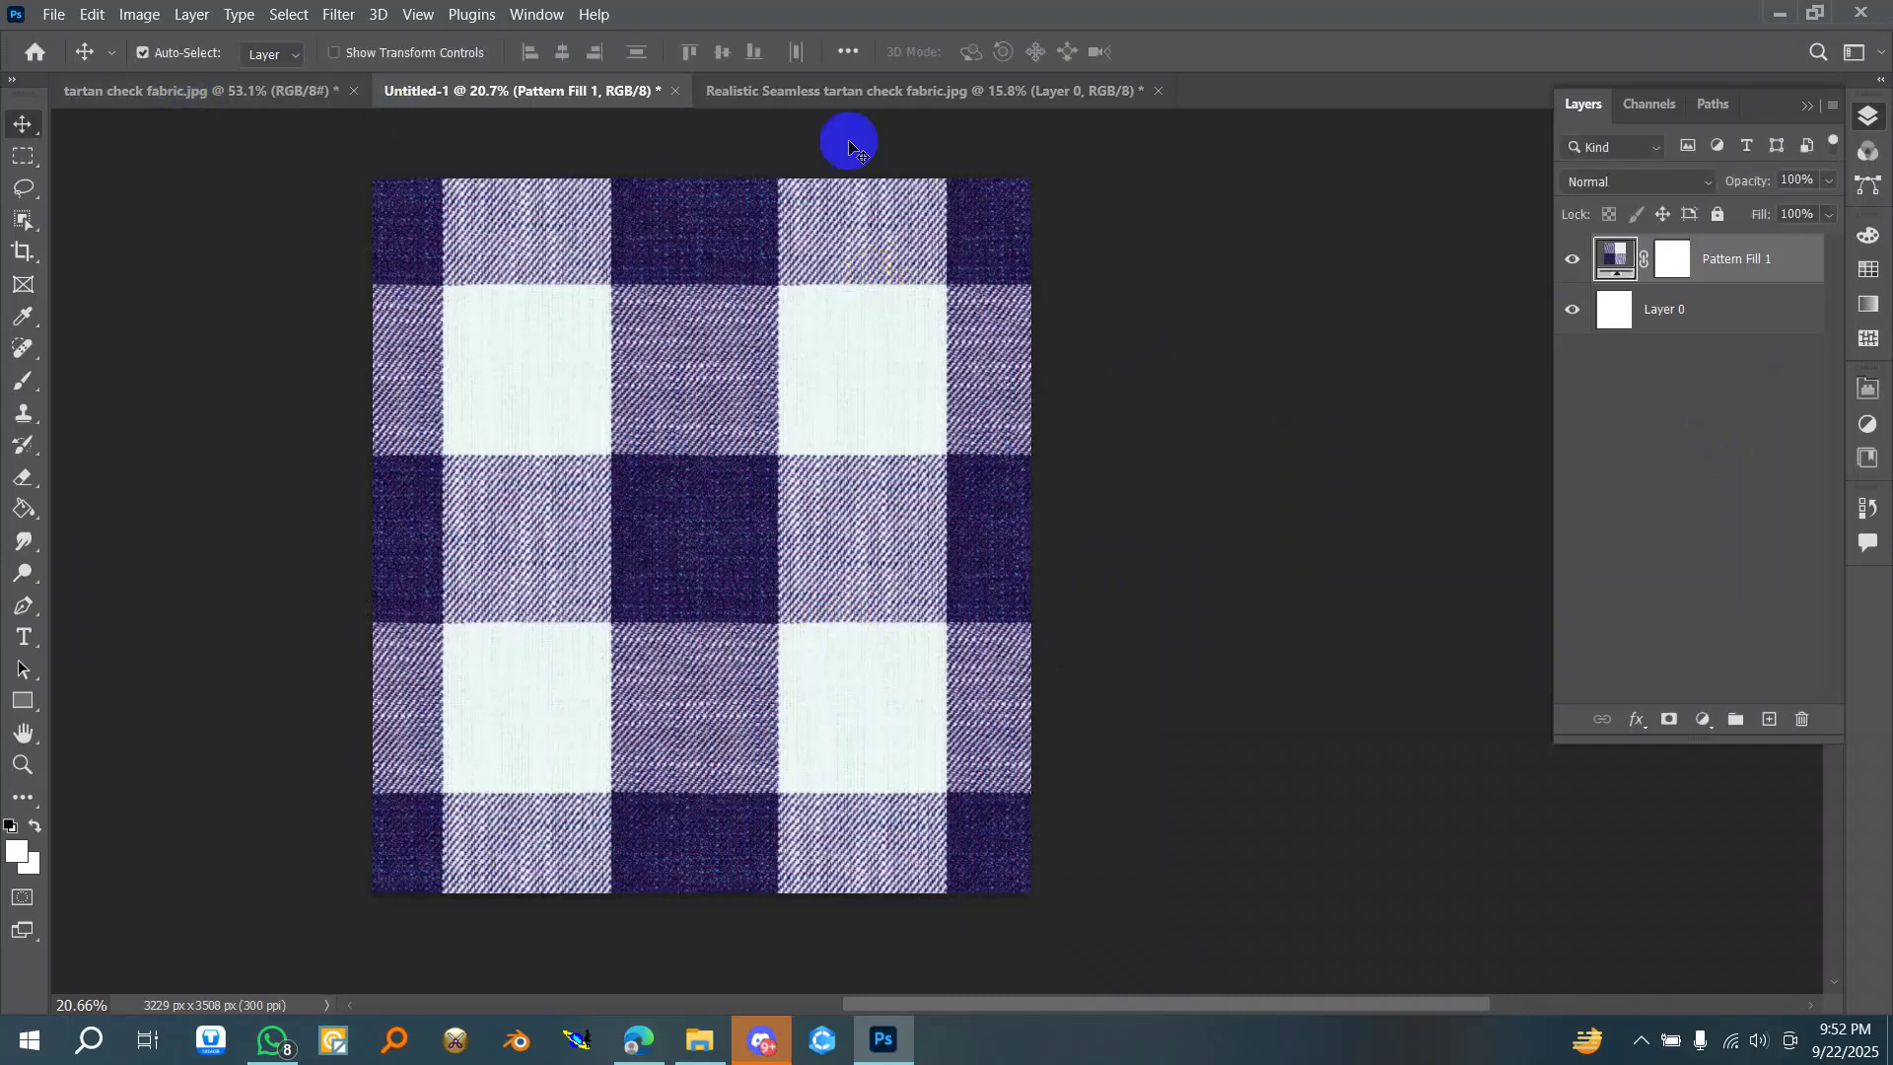
- Close Realistic Seamless tartan check fabric.jpg without saving and replace it with a JPEG copy of Untitled-1 at quality 11
click(1159, 91)
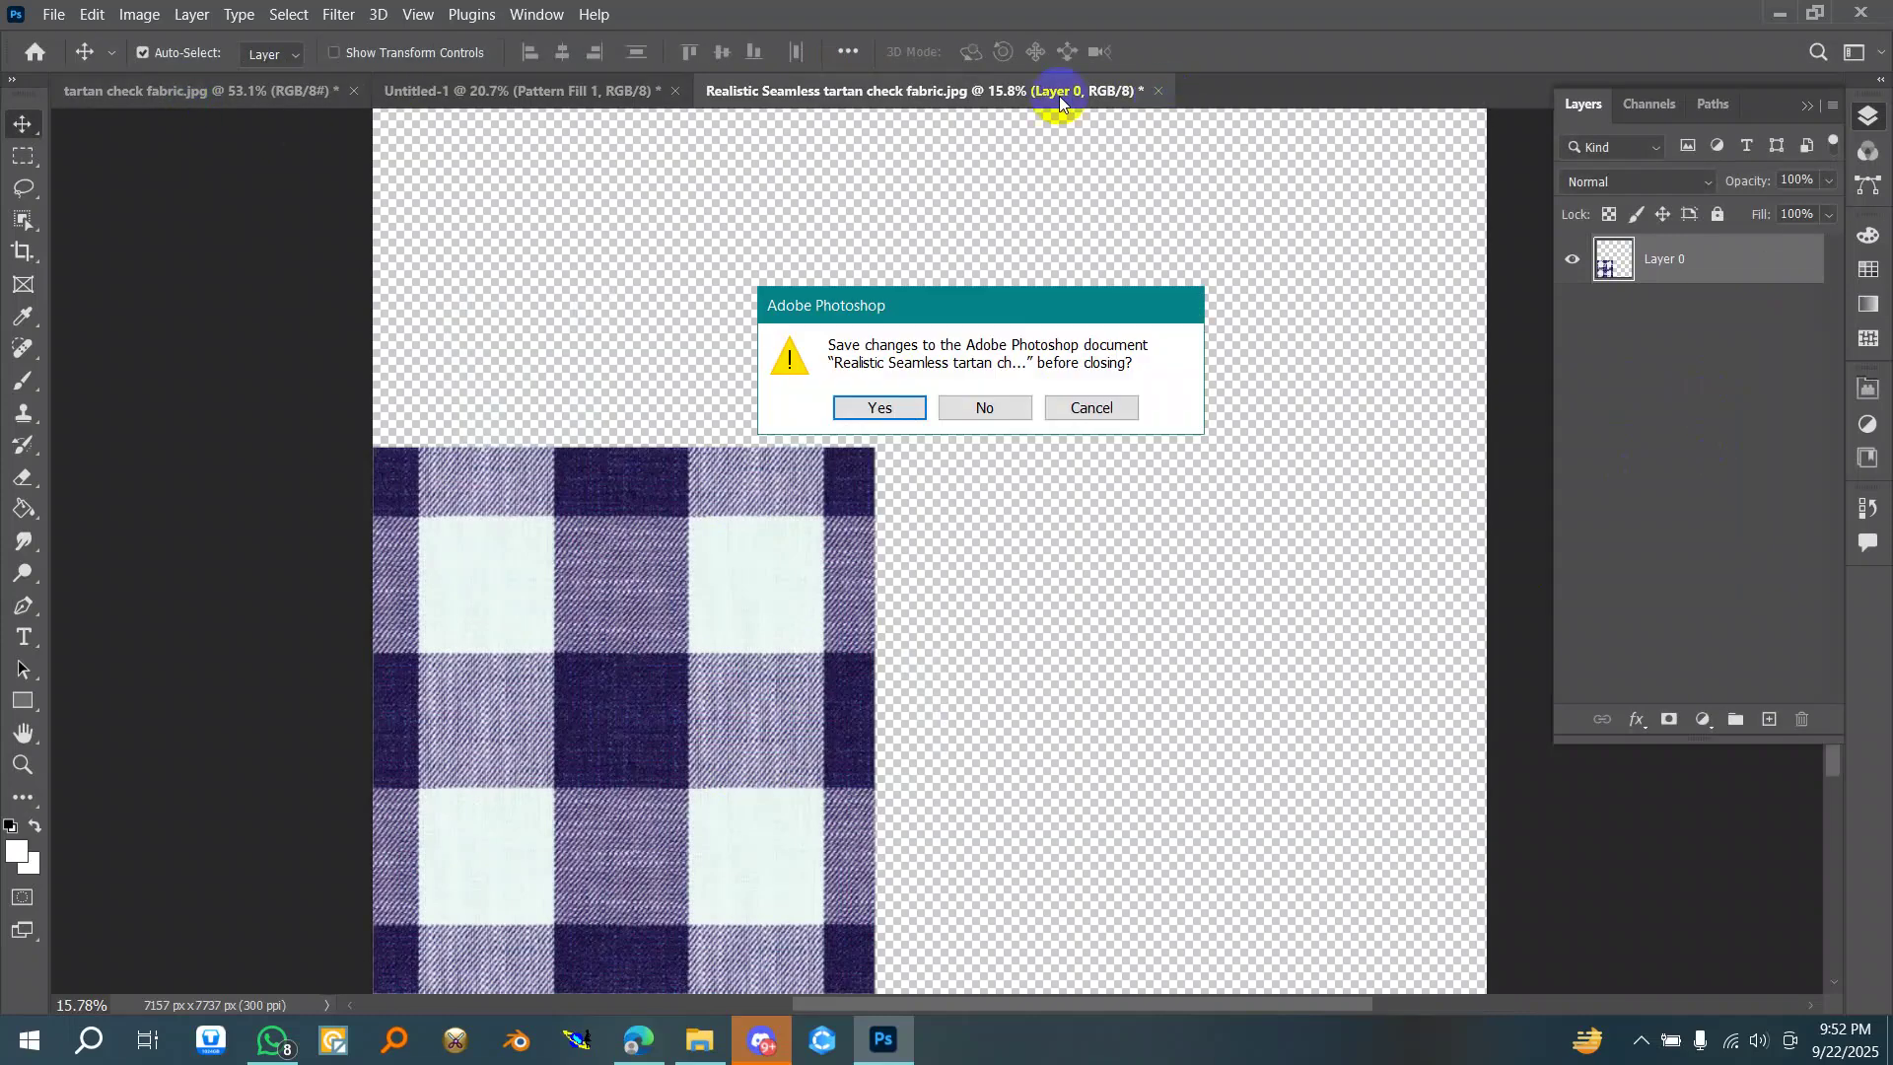
click(980, 398)
click(53, 13)
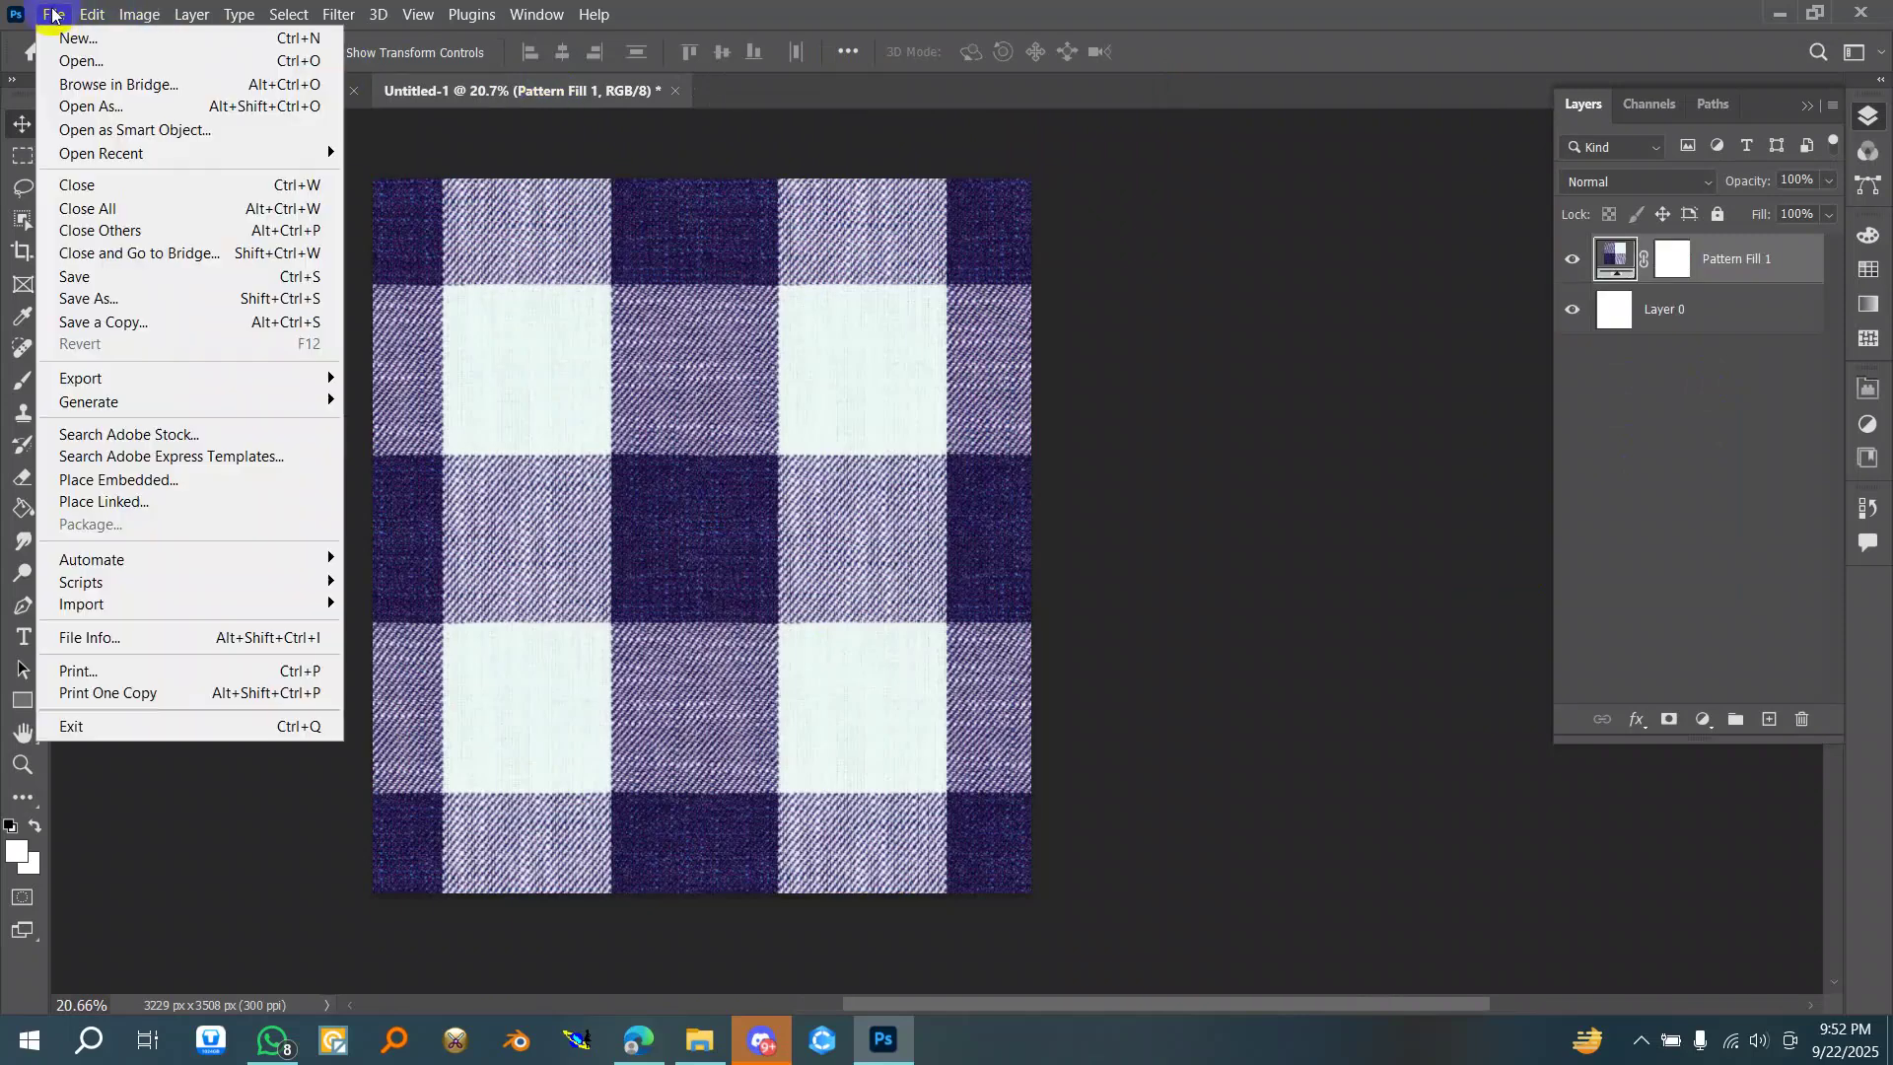
click(104, 322)
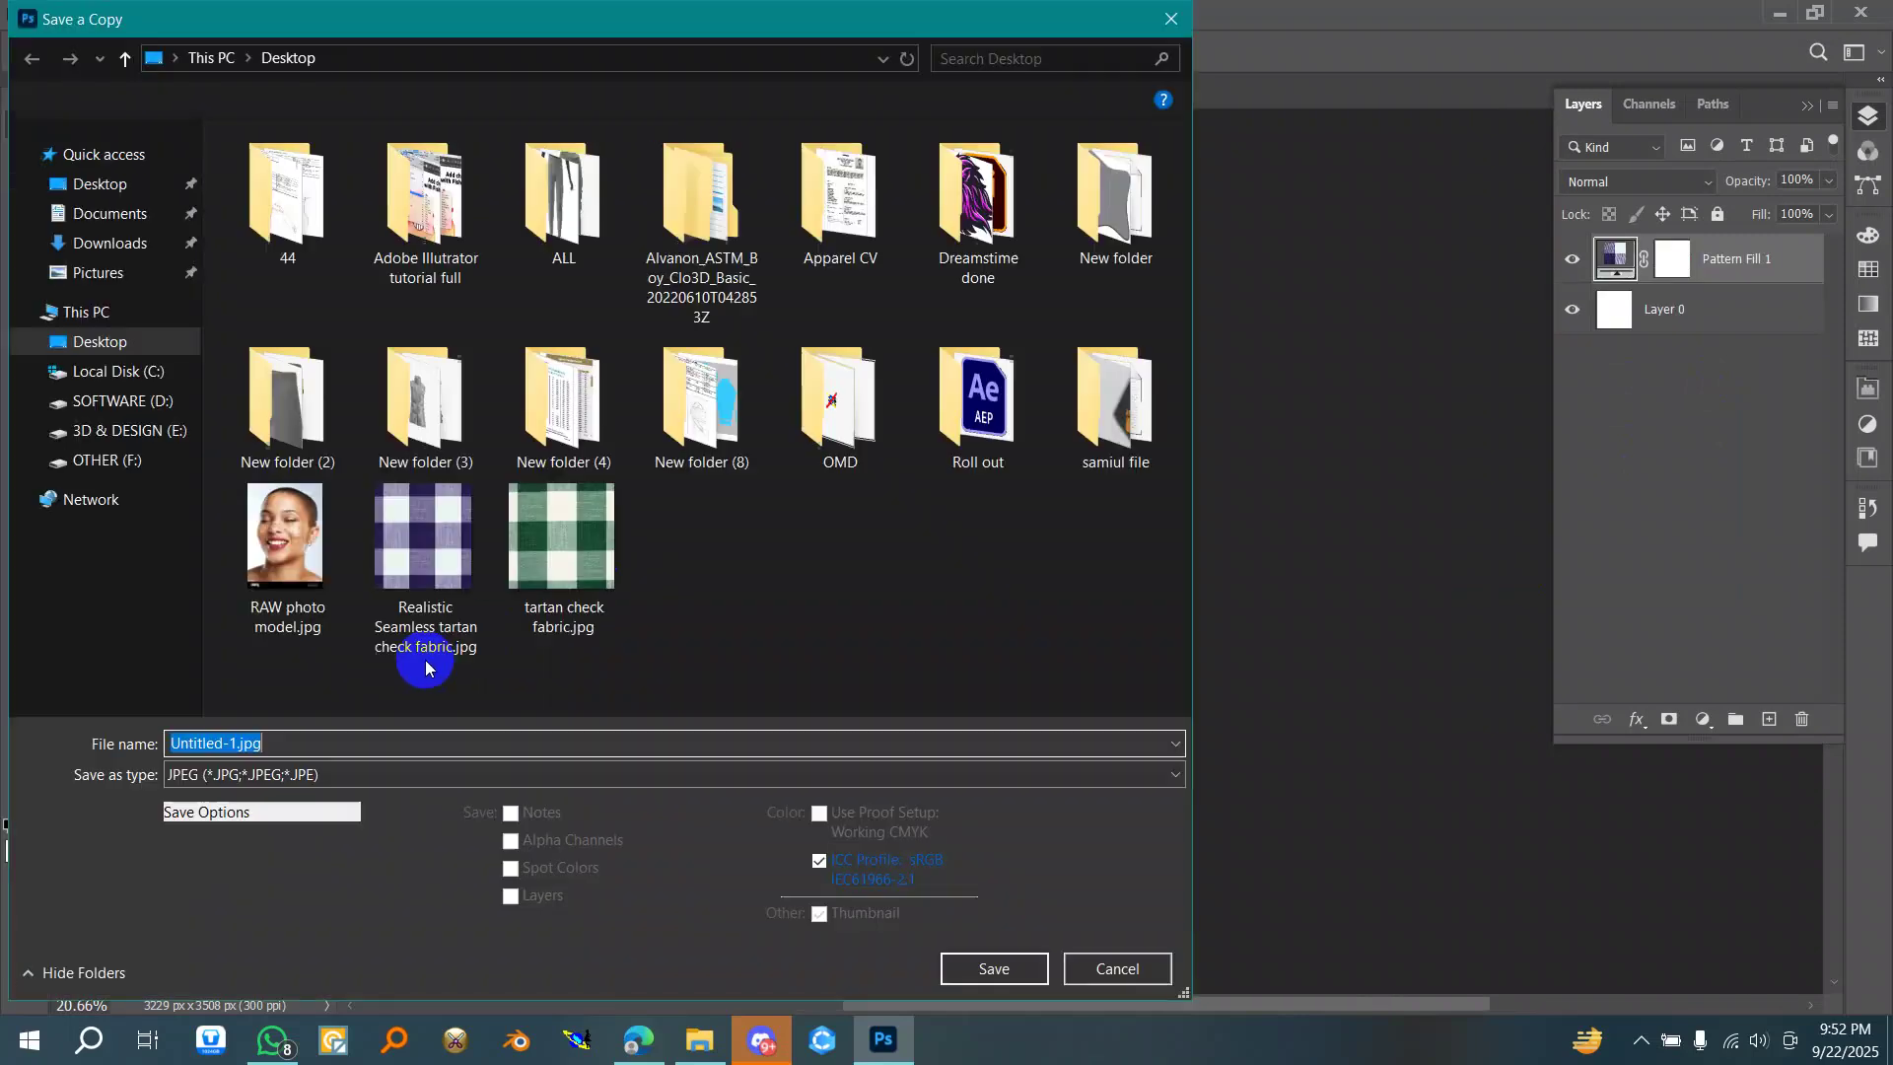
click(424, 542)
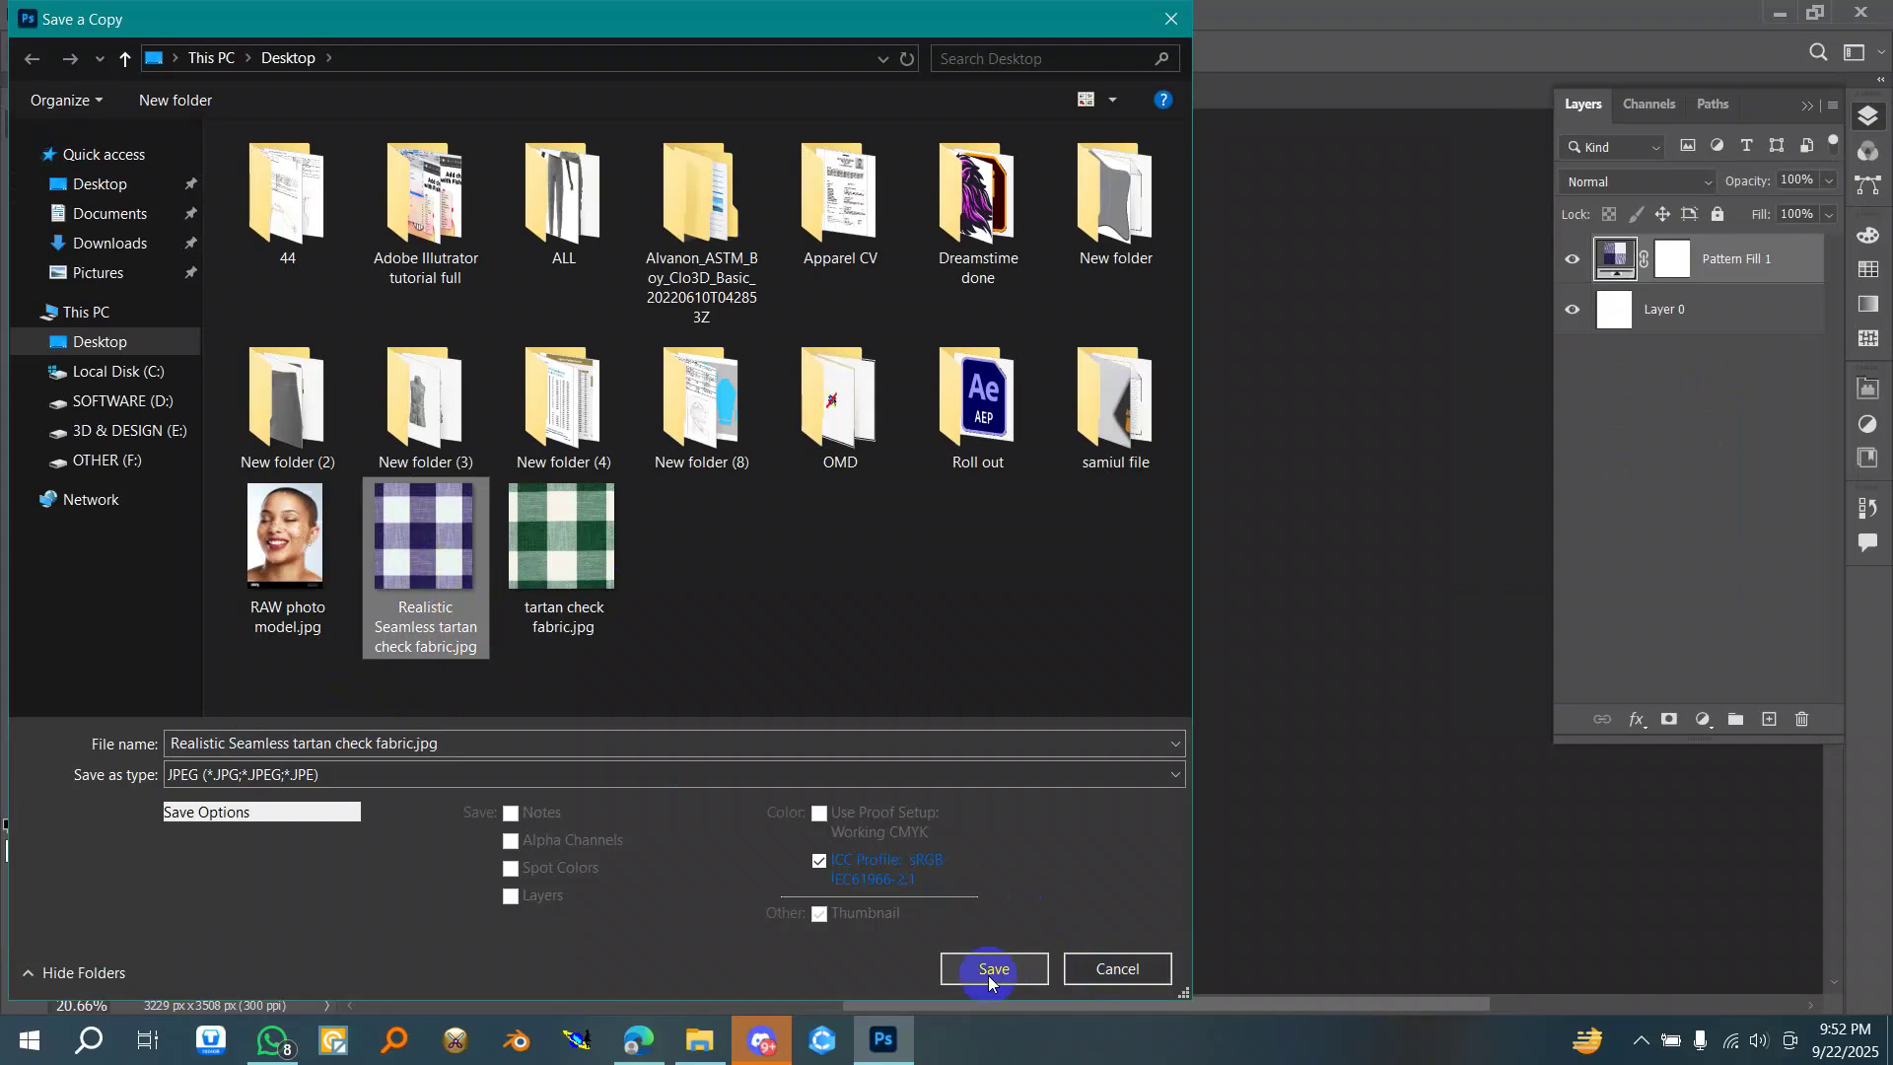
click(947, 971)
click(1002, 523)
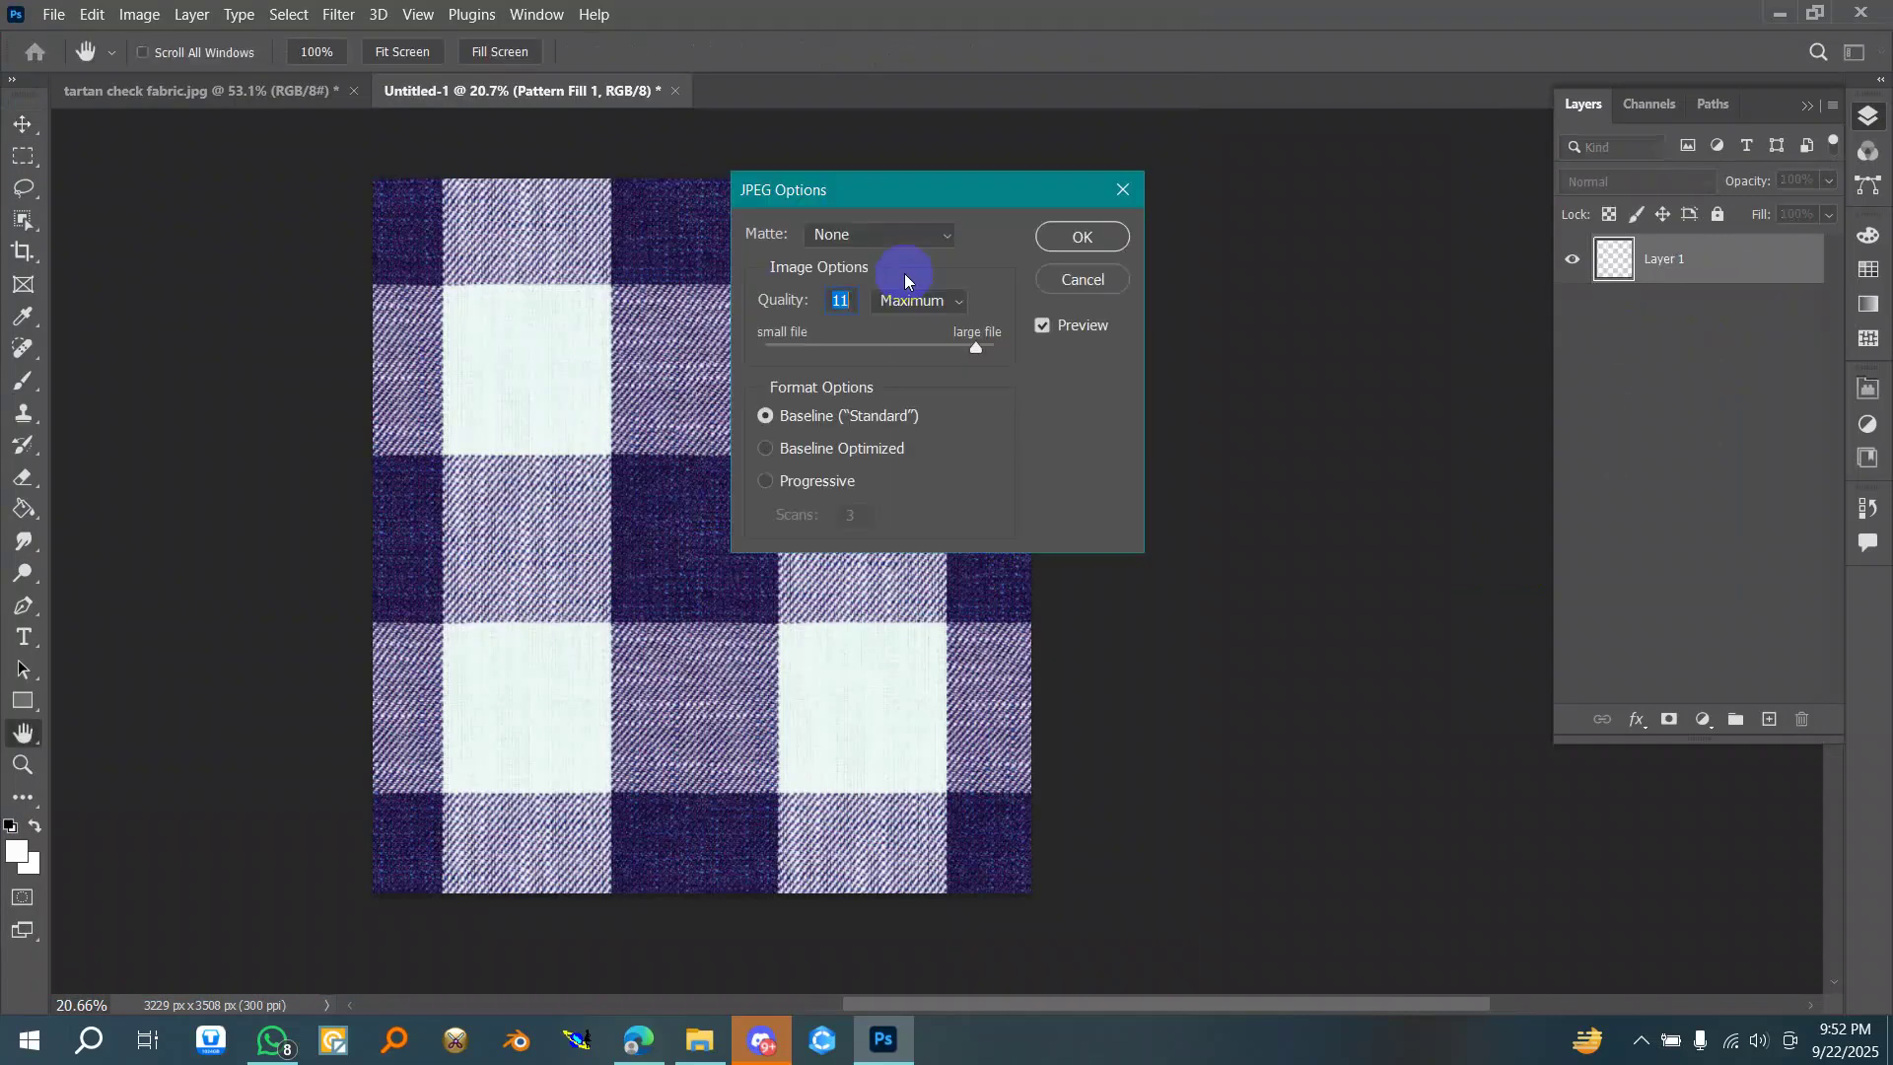
click(1083, 237)
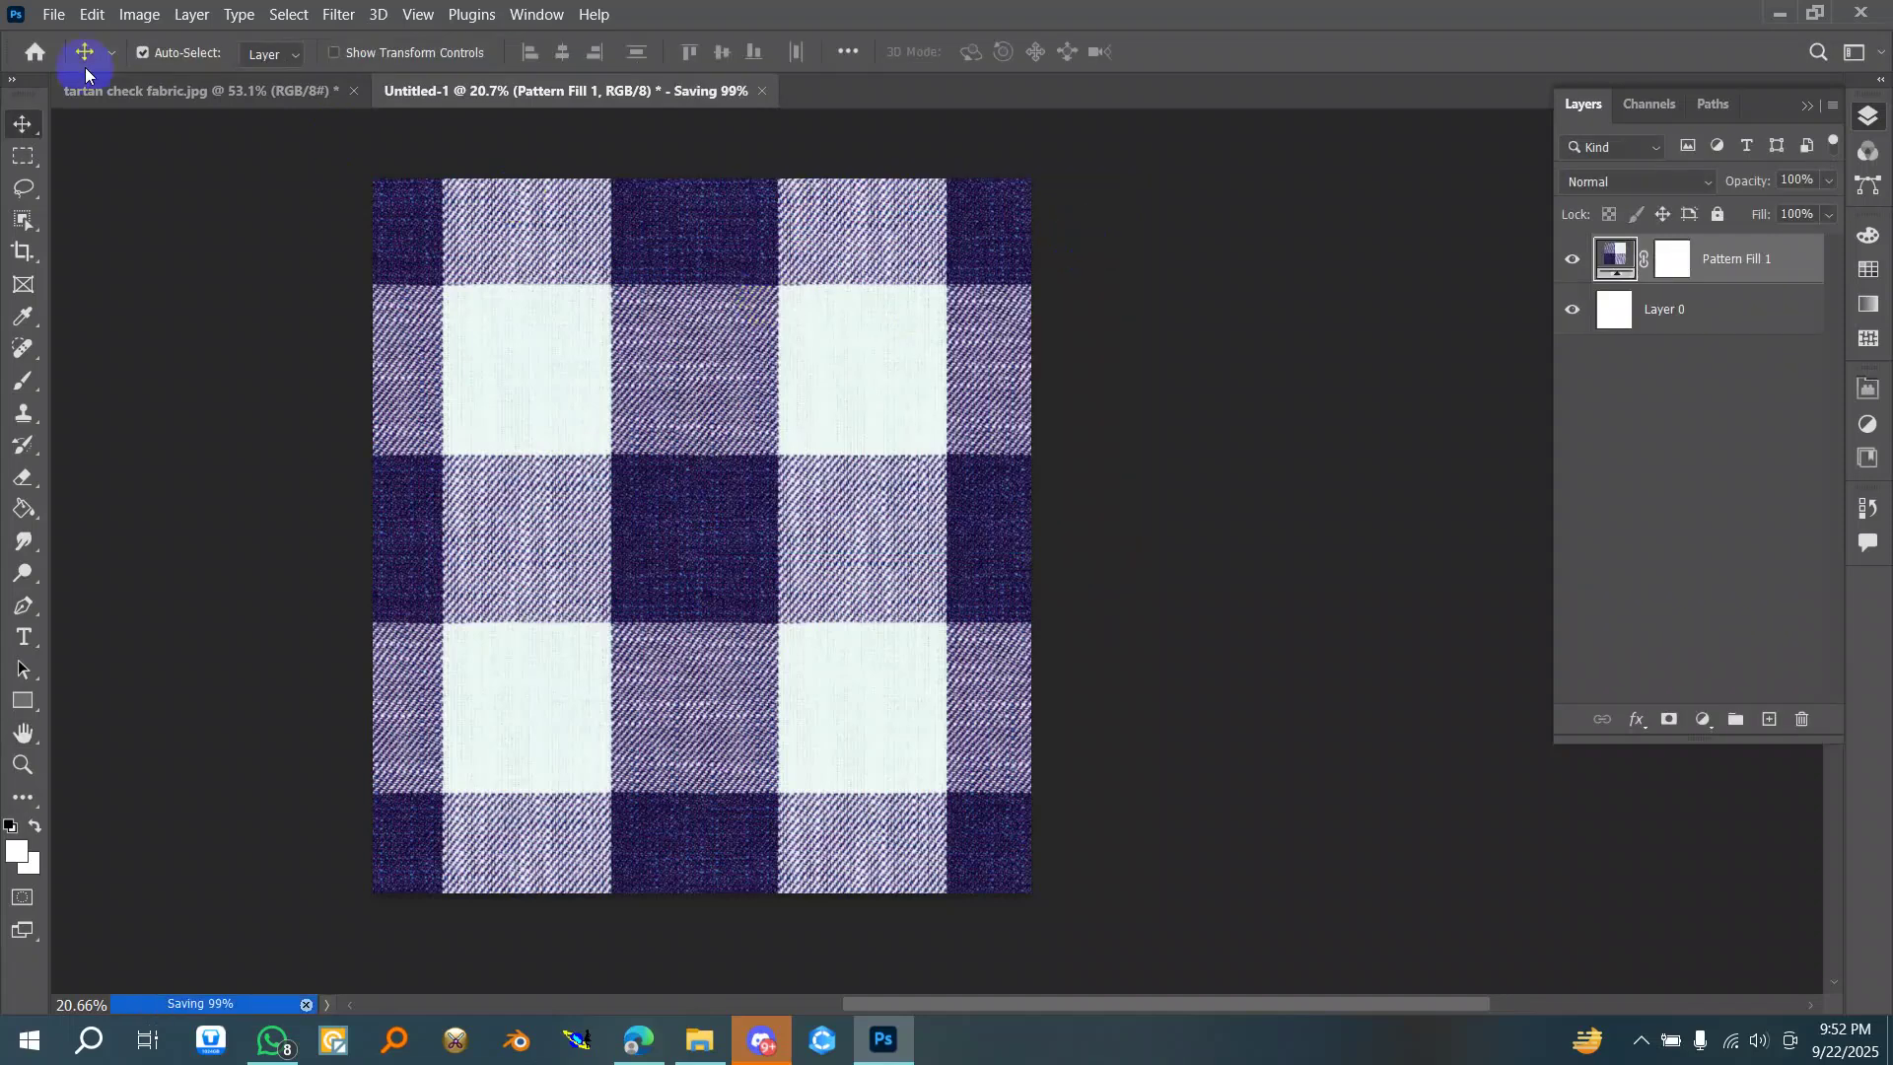
- Reopen the recent file Realistic Seamless tartan check fabric.jpg and unlock its background layer
click(55, 13)
mouse_move(276, 151)
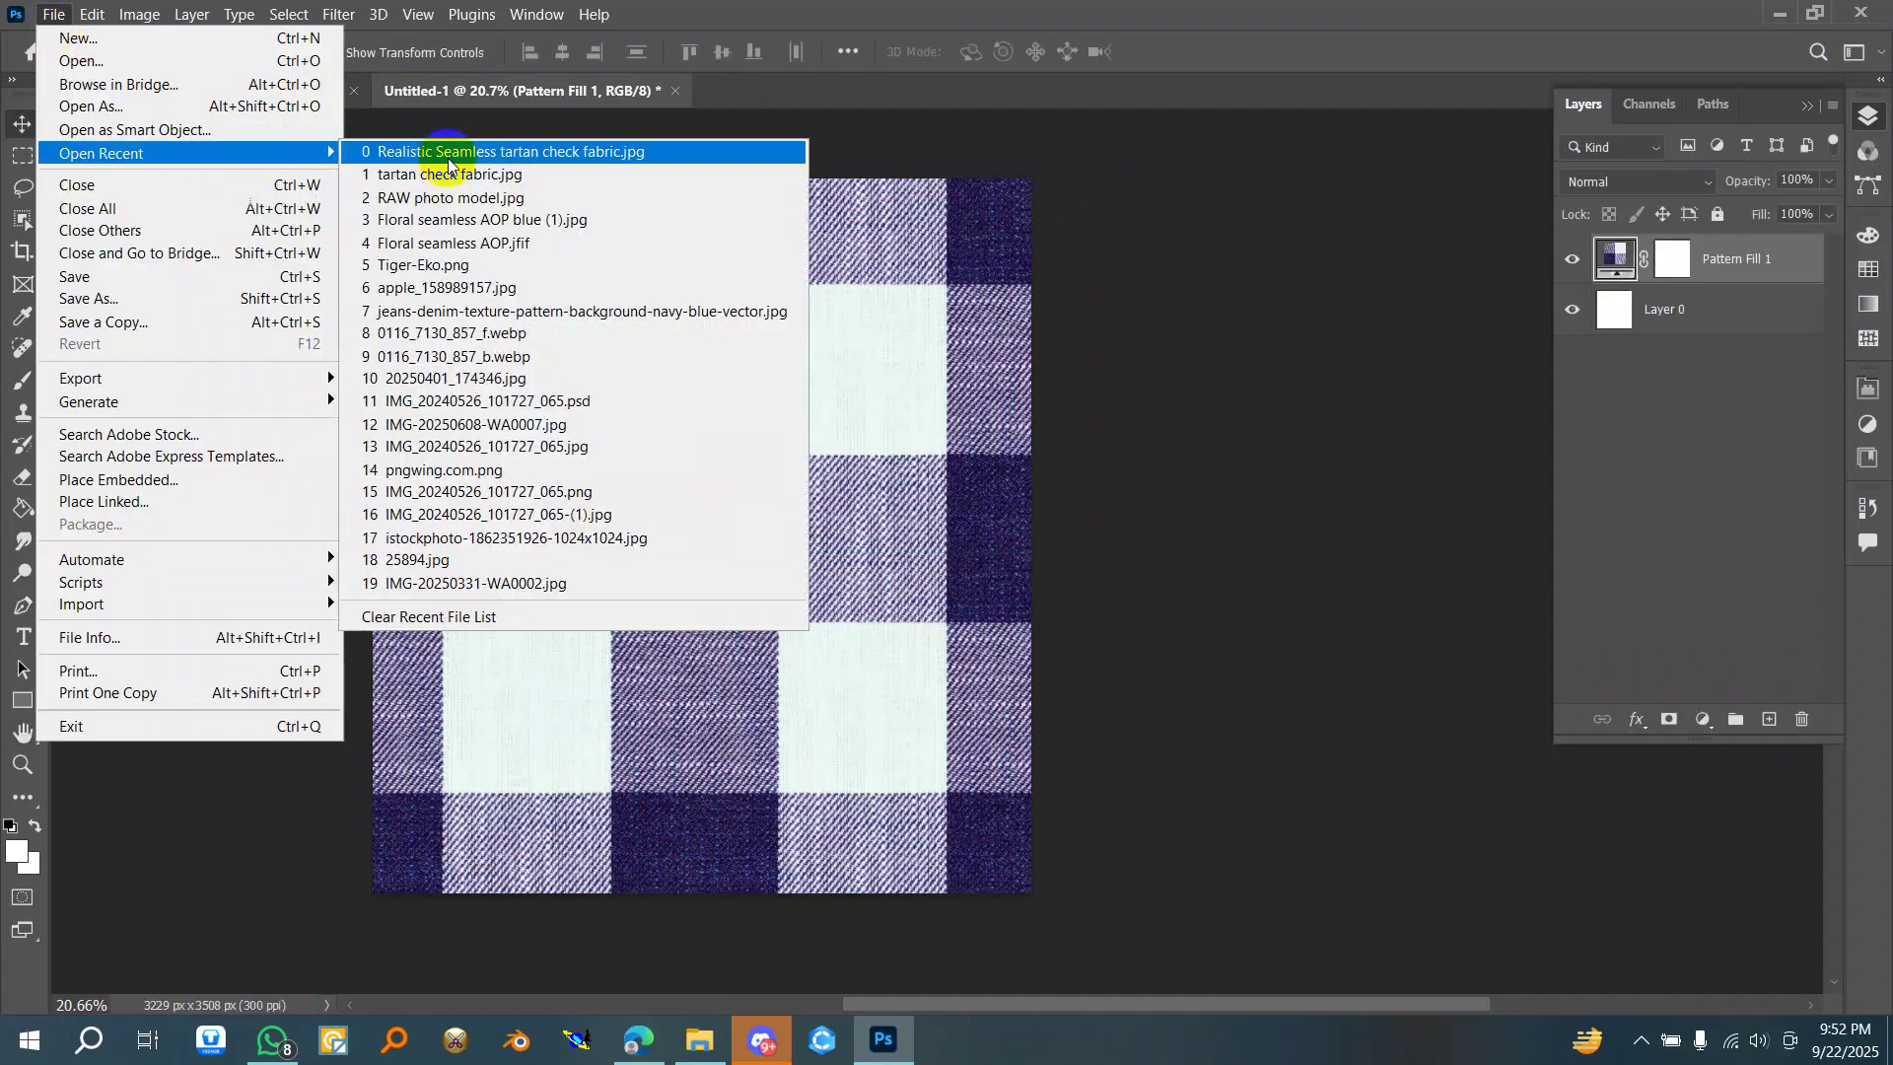
click(477, 158)
scroll(702, 384, down, 6)
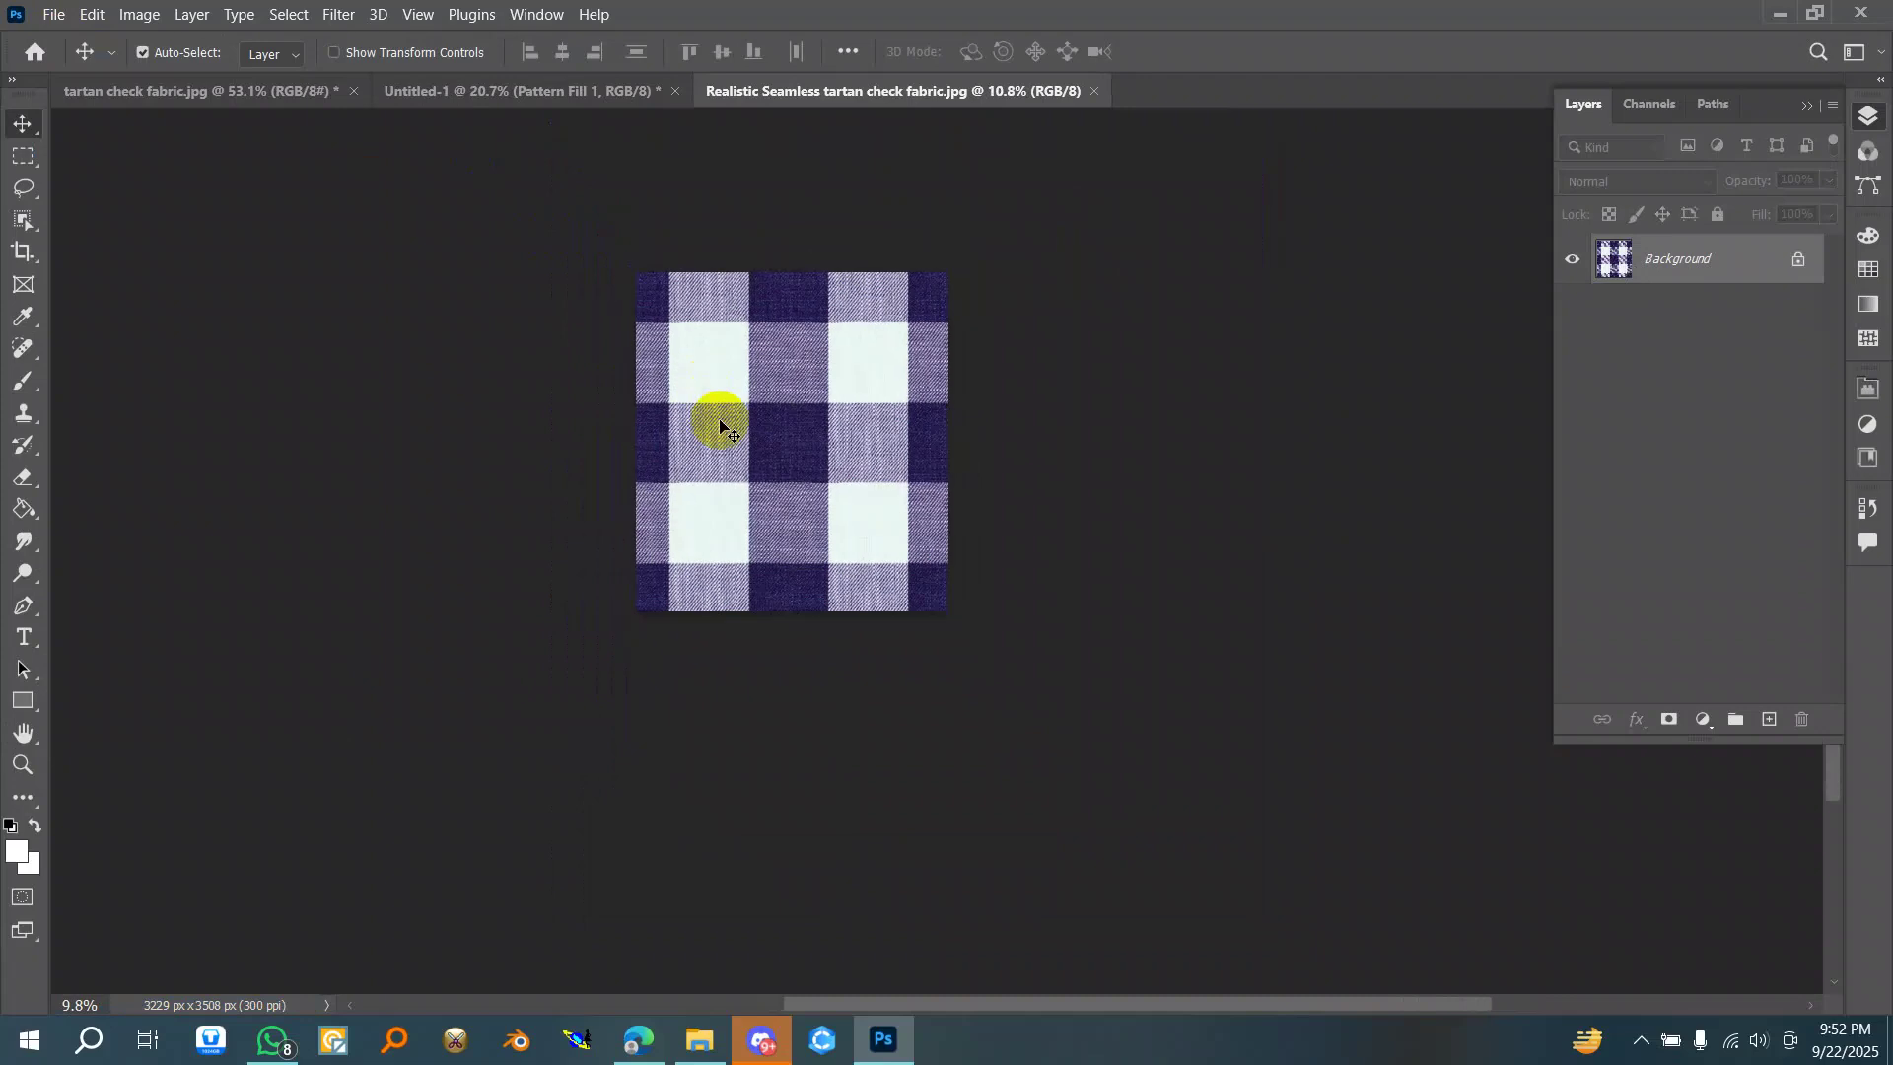
scroll(974, 325, up, 2)
click(1798, 260)
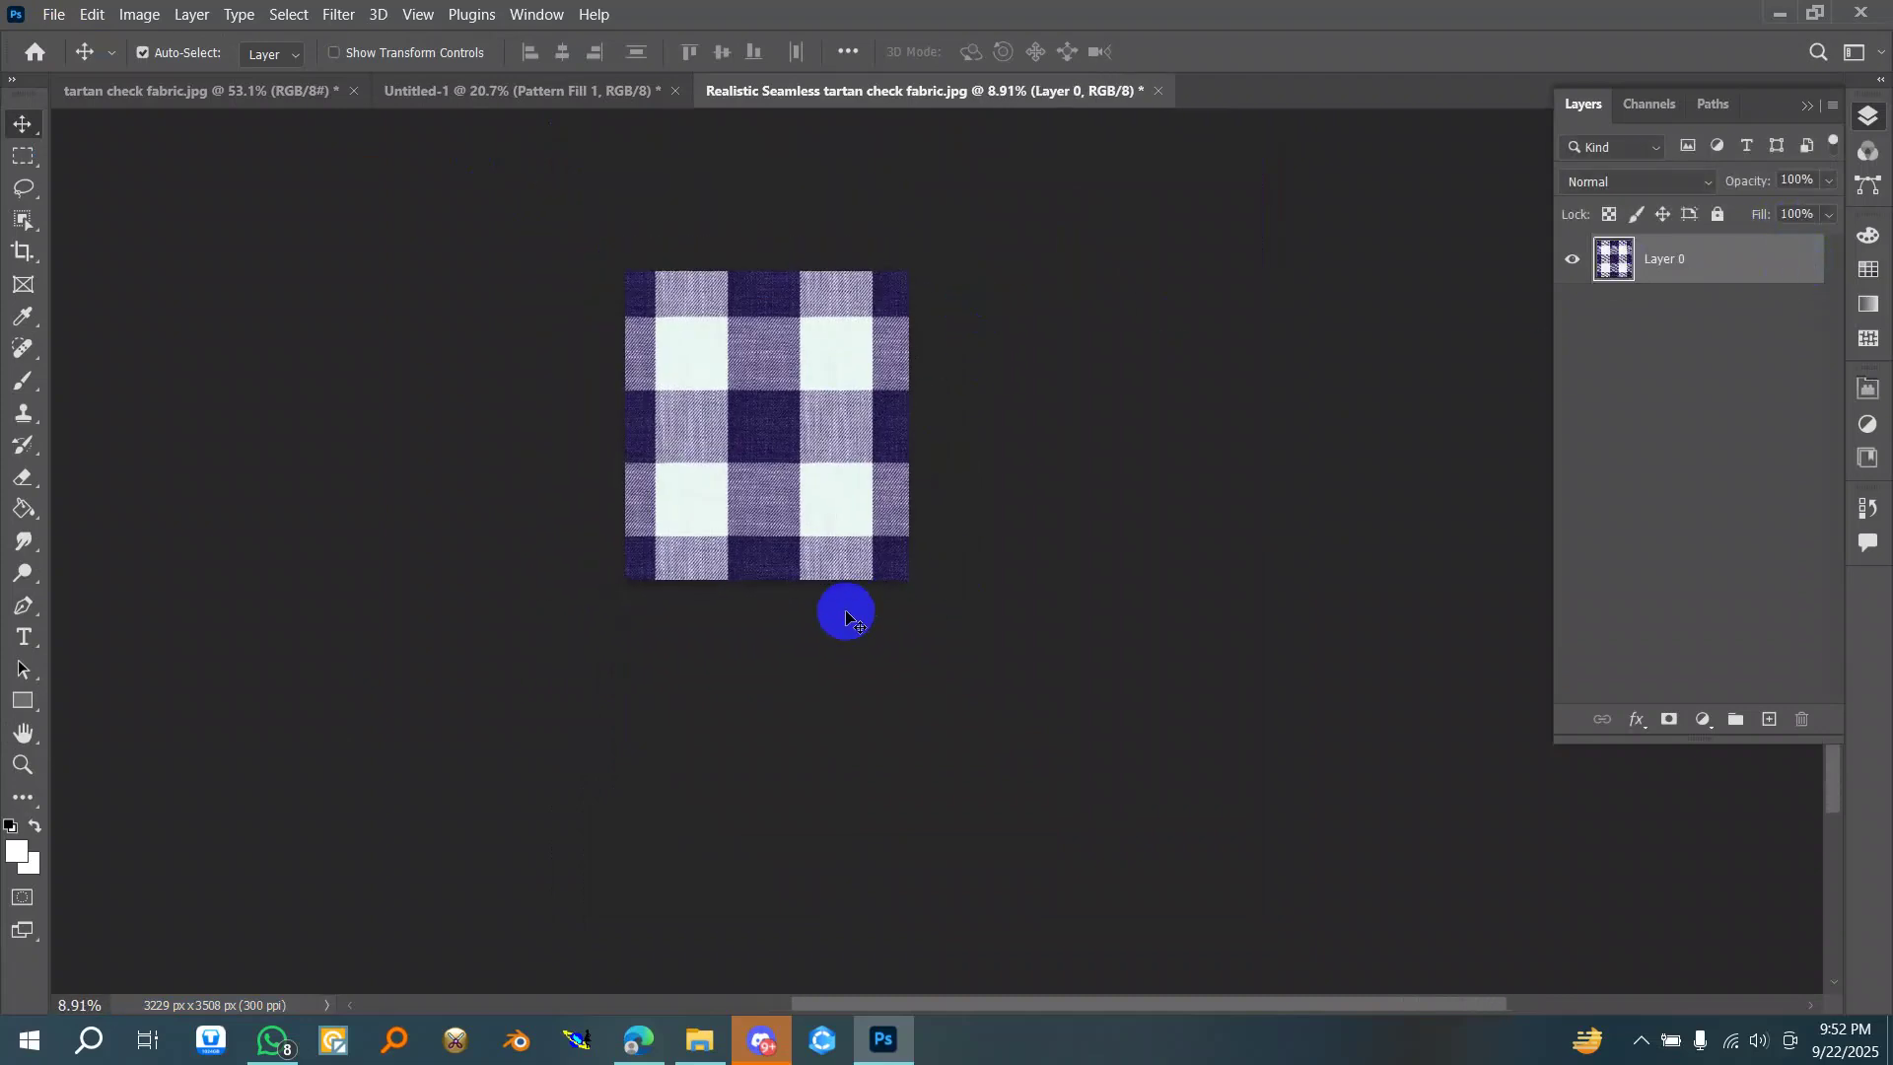
- Extend the canvas upward and to the right of the swatch with the Crop tool, to about 6804 x 7466 px
scroll(800, 258, up, 7)
scroll(698, 392, down, 1)
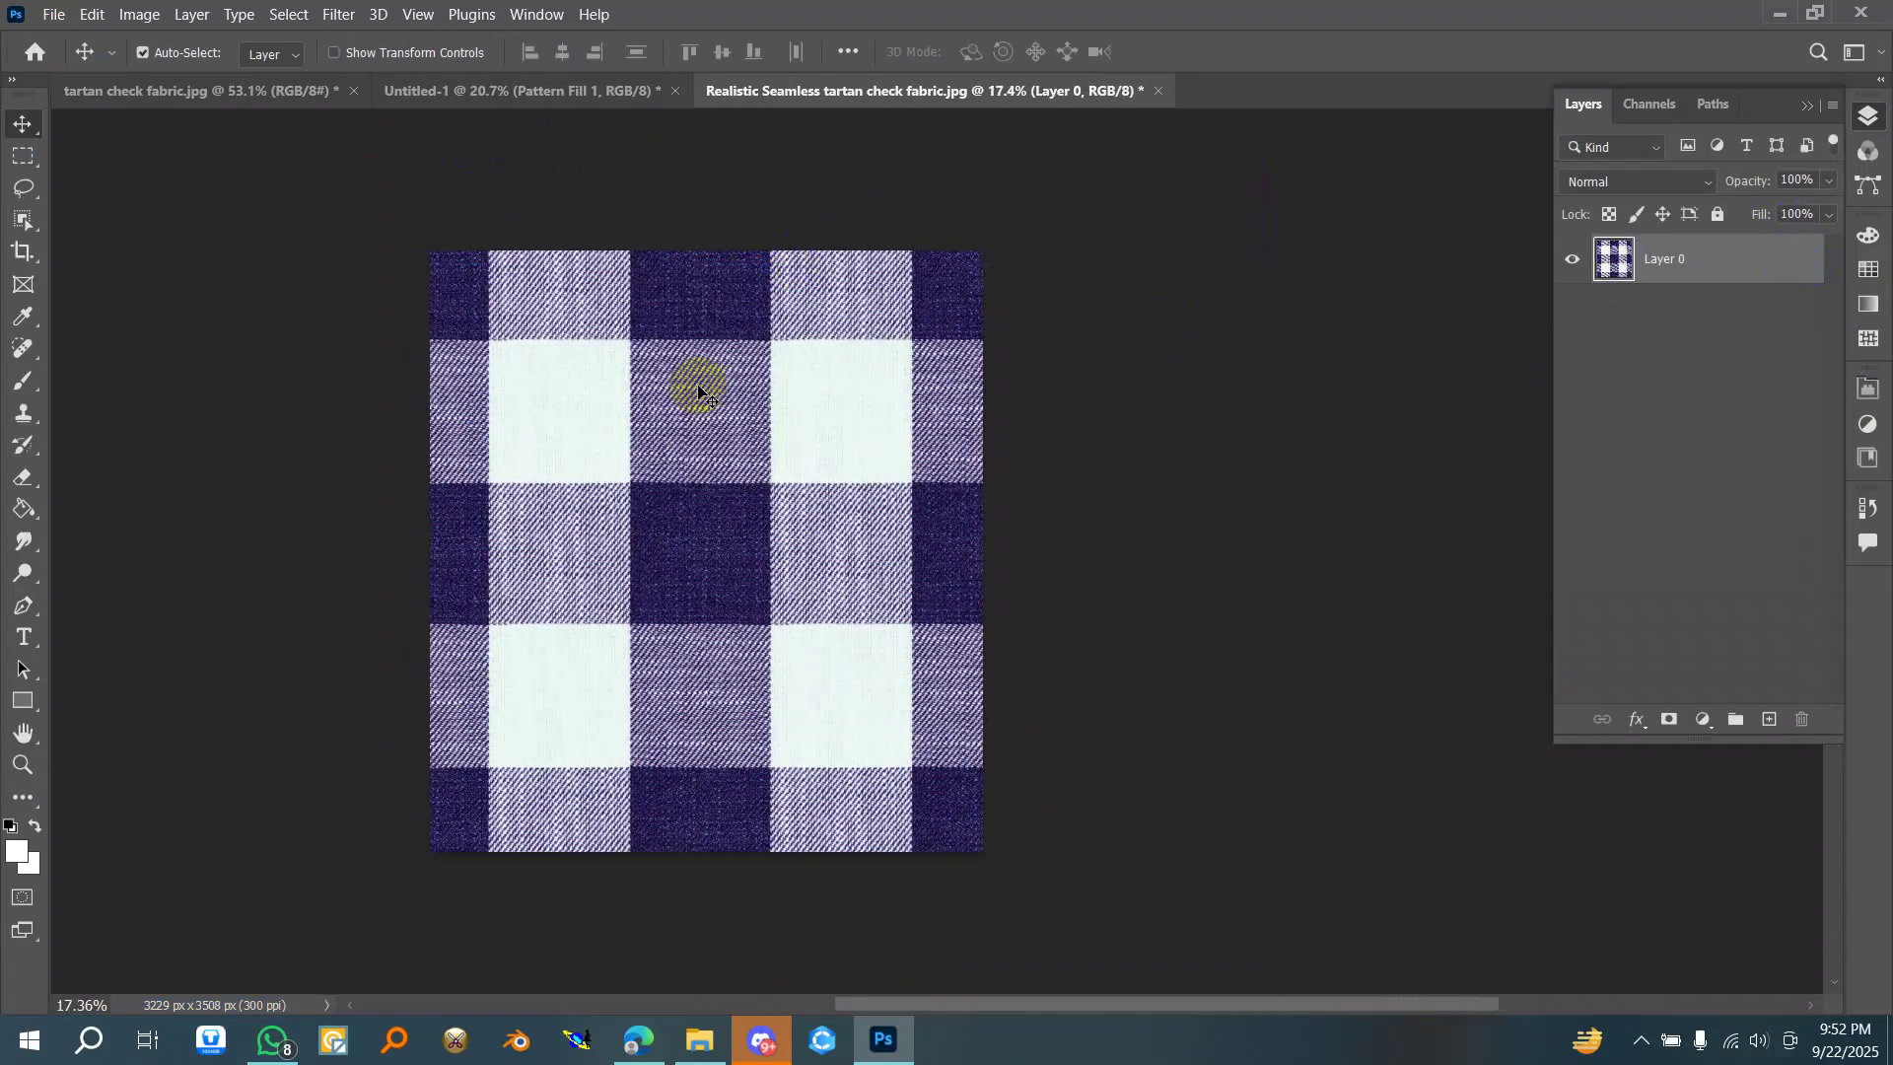
key(c)
scroll(828, 496, down, 1)
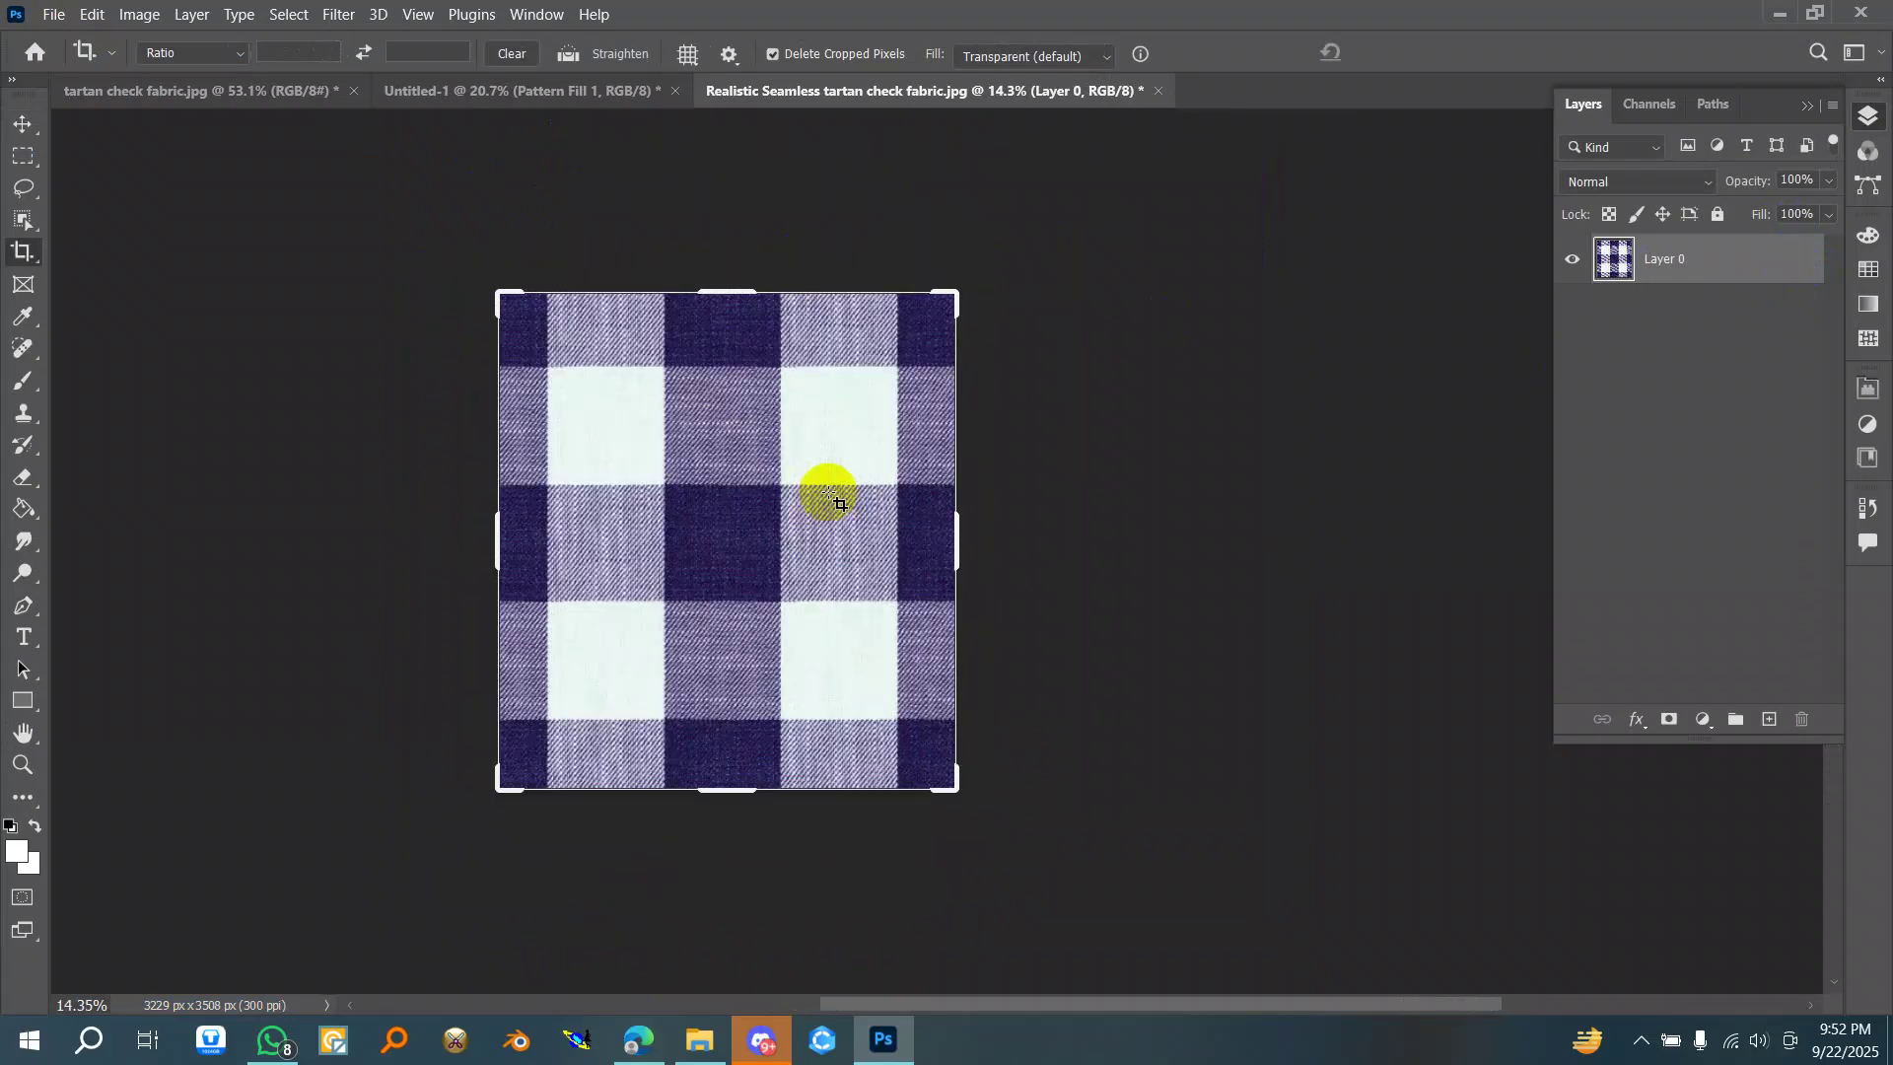
scroll(939, 292, down, 4)
scroll(865, 460, down, 3)
scroll(931, 373, up, 3)
scroll(913, 338, down, 4)
drag(920, 408, 1043, 283)
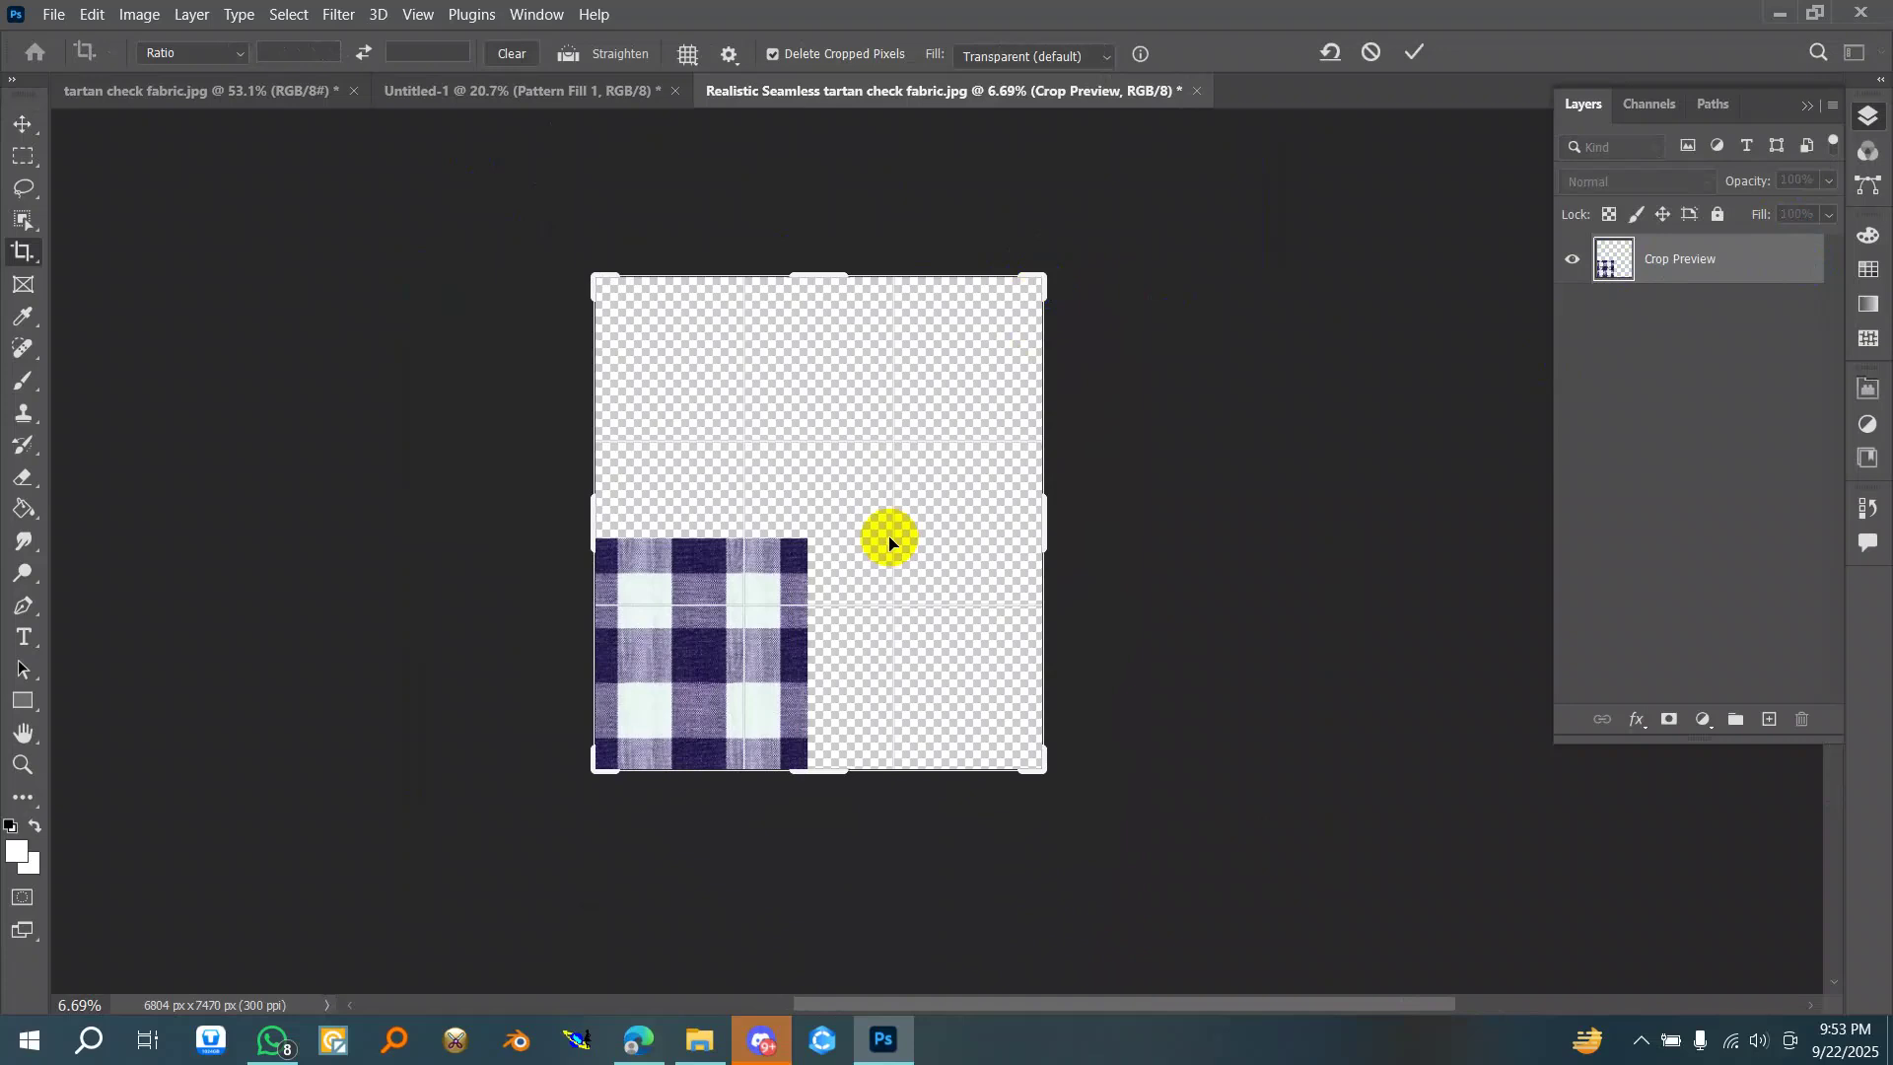
key(Return)
- Place a duplicate of the fabric swatch flush against its right edge and inspect the join between them
scroll(833, 591, up, 5)
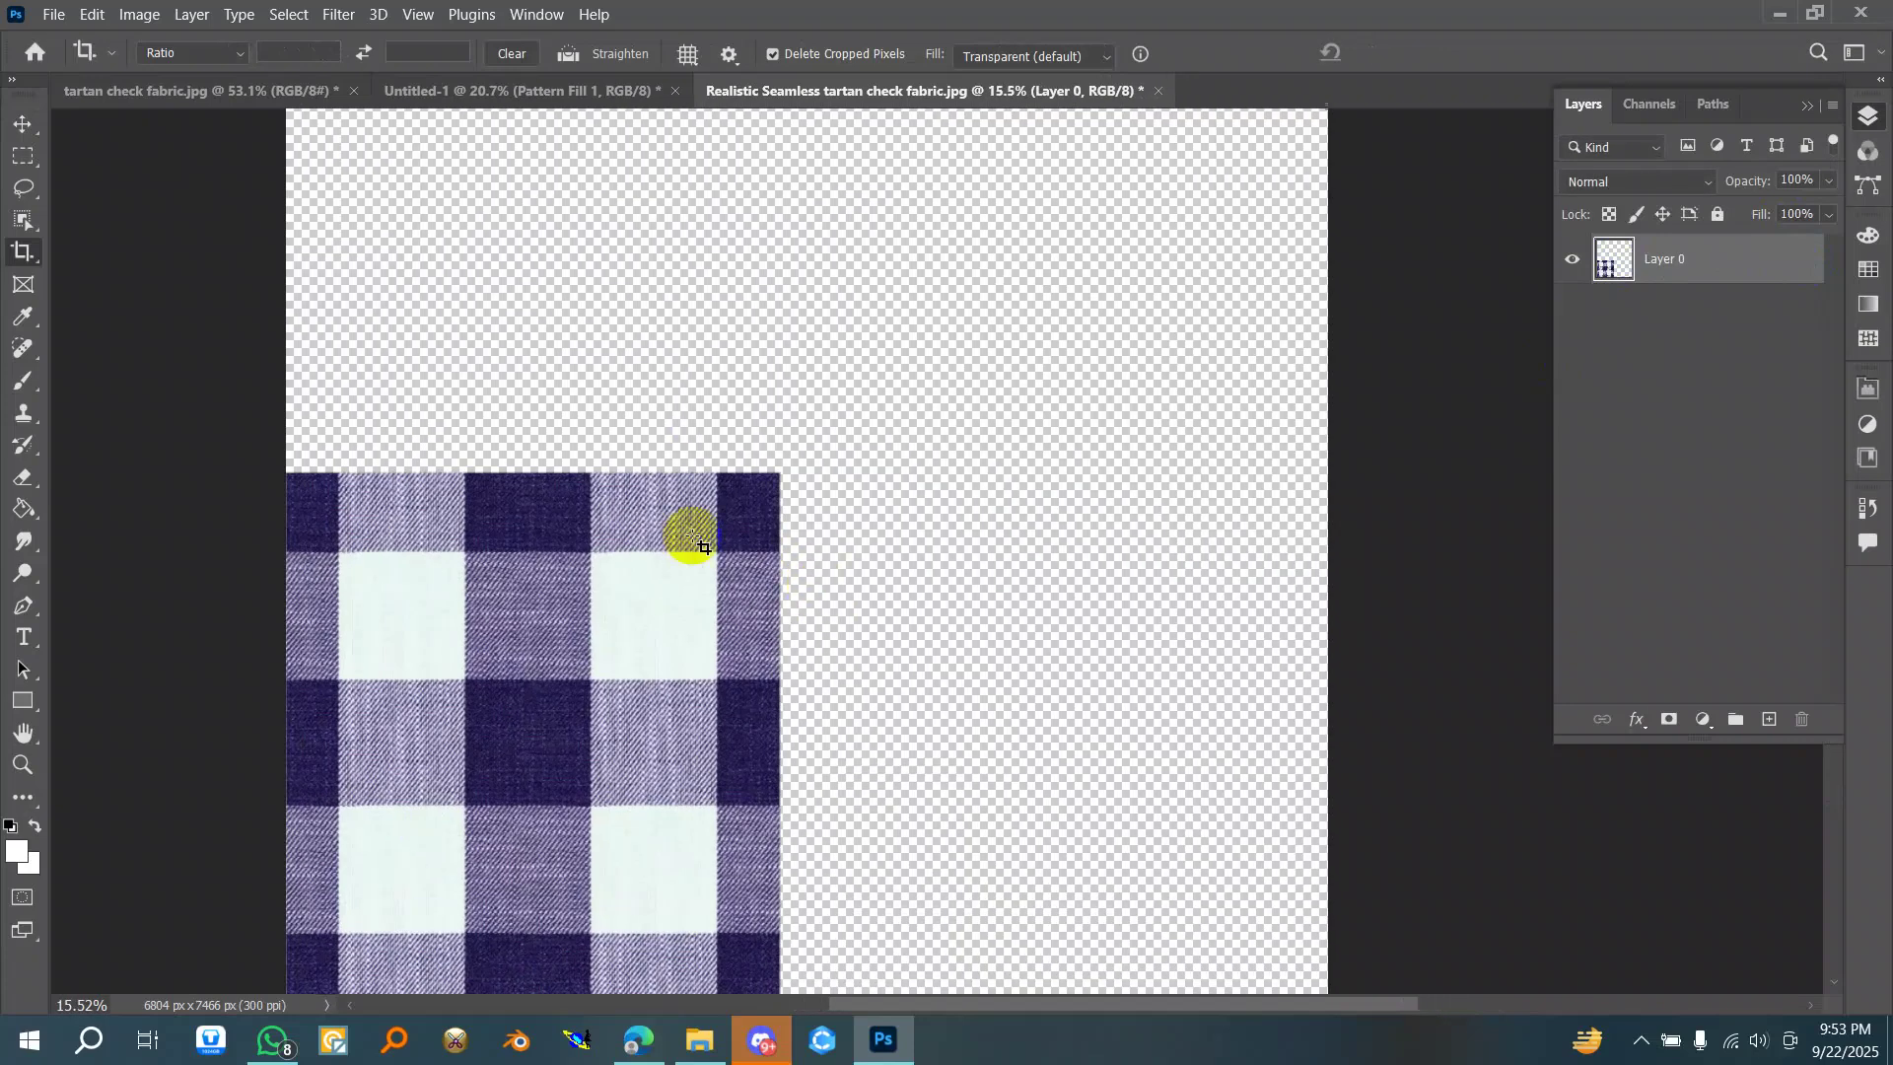
scroll(612, 496, down, 2)
click(22, 123)
scroll(739, 625, down, 2)
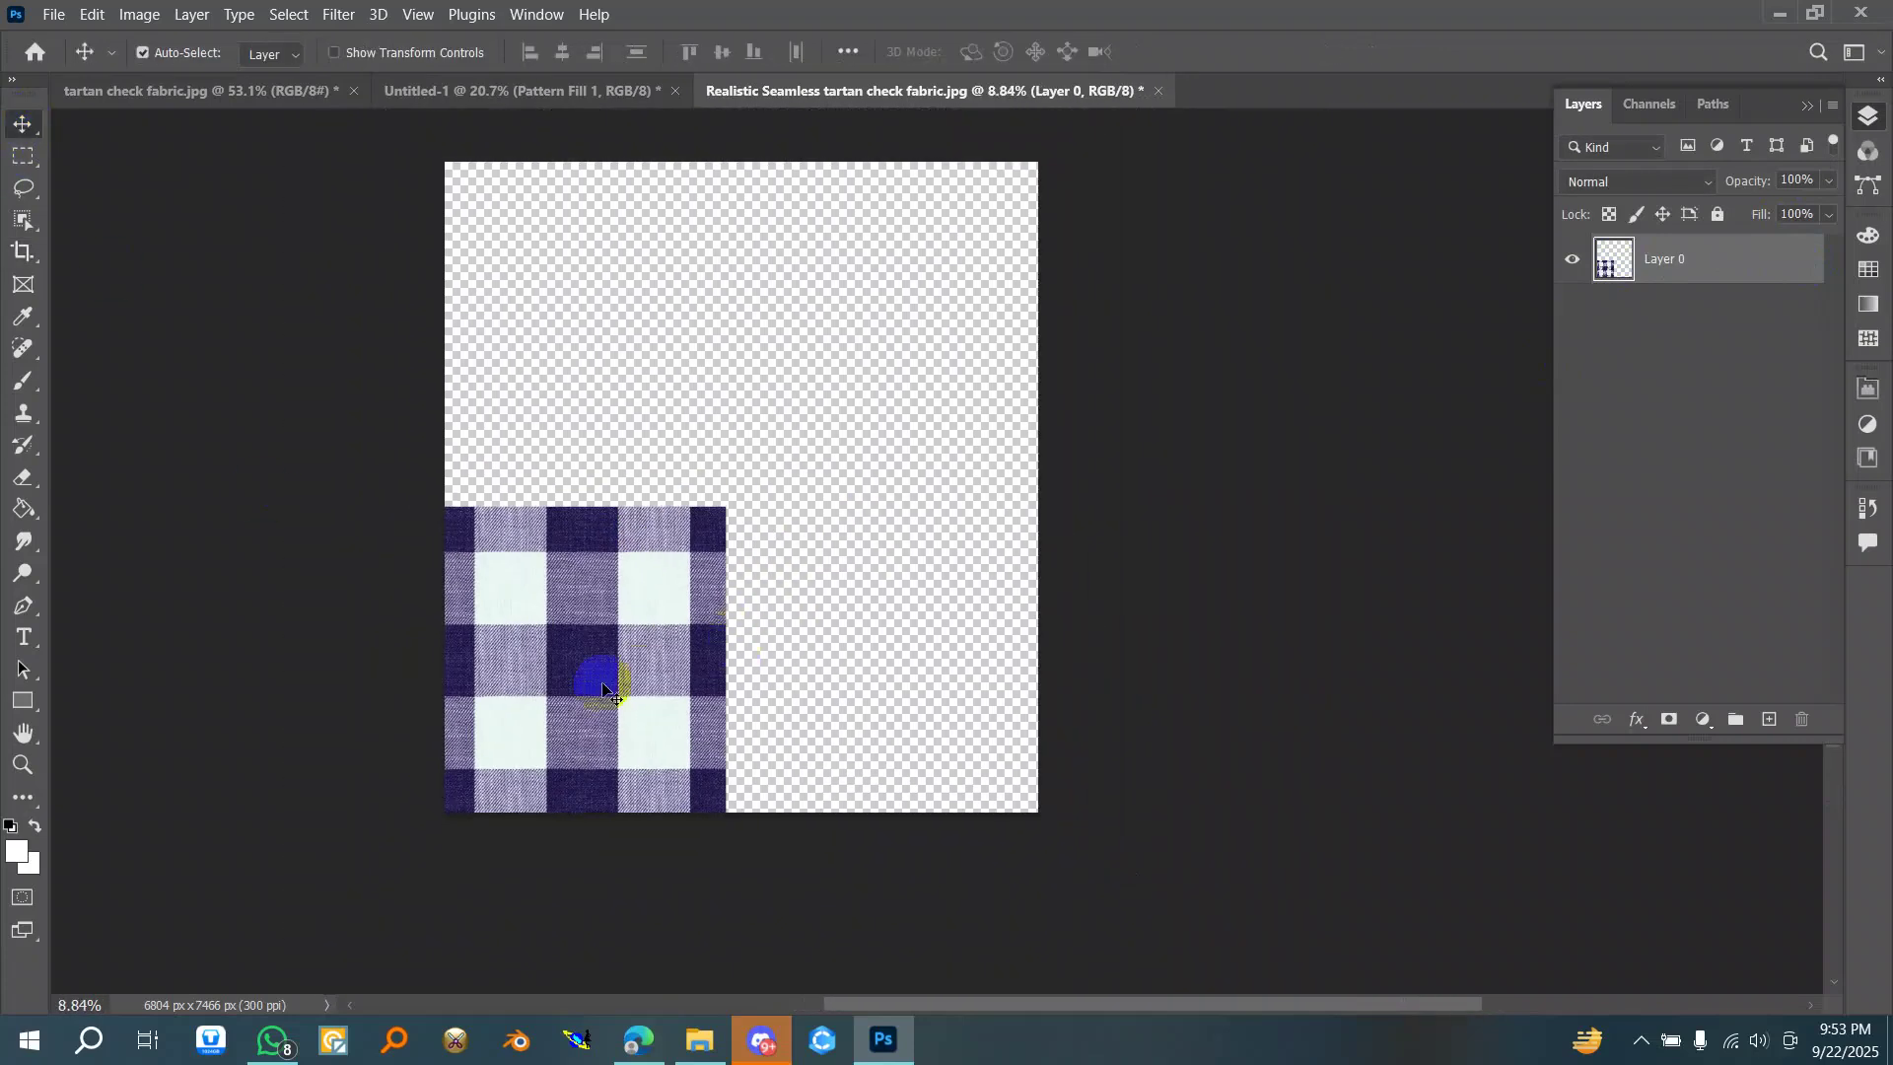
drag(613, 687, 892, 642)
scroll(765, 779, up, 9)
scroll(900, 722, down, 3)
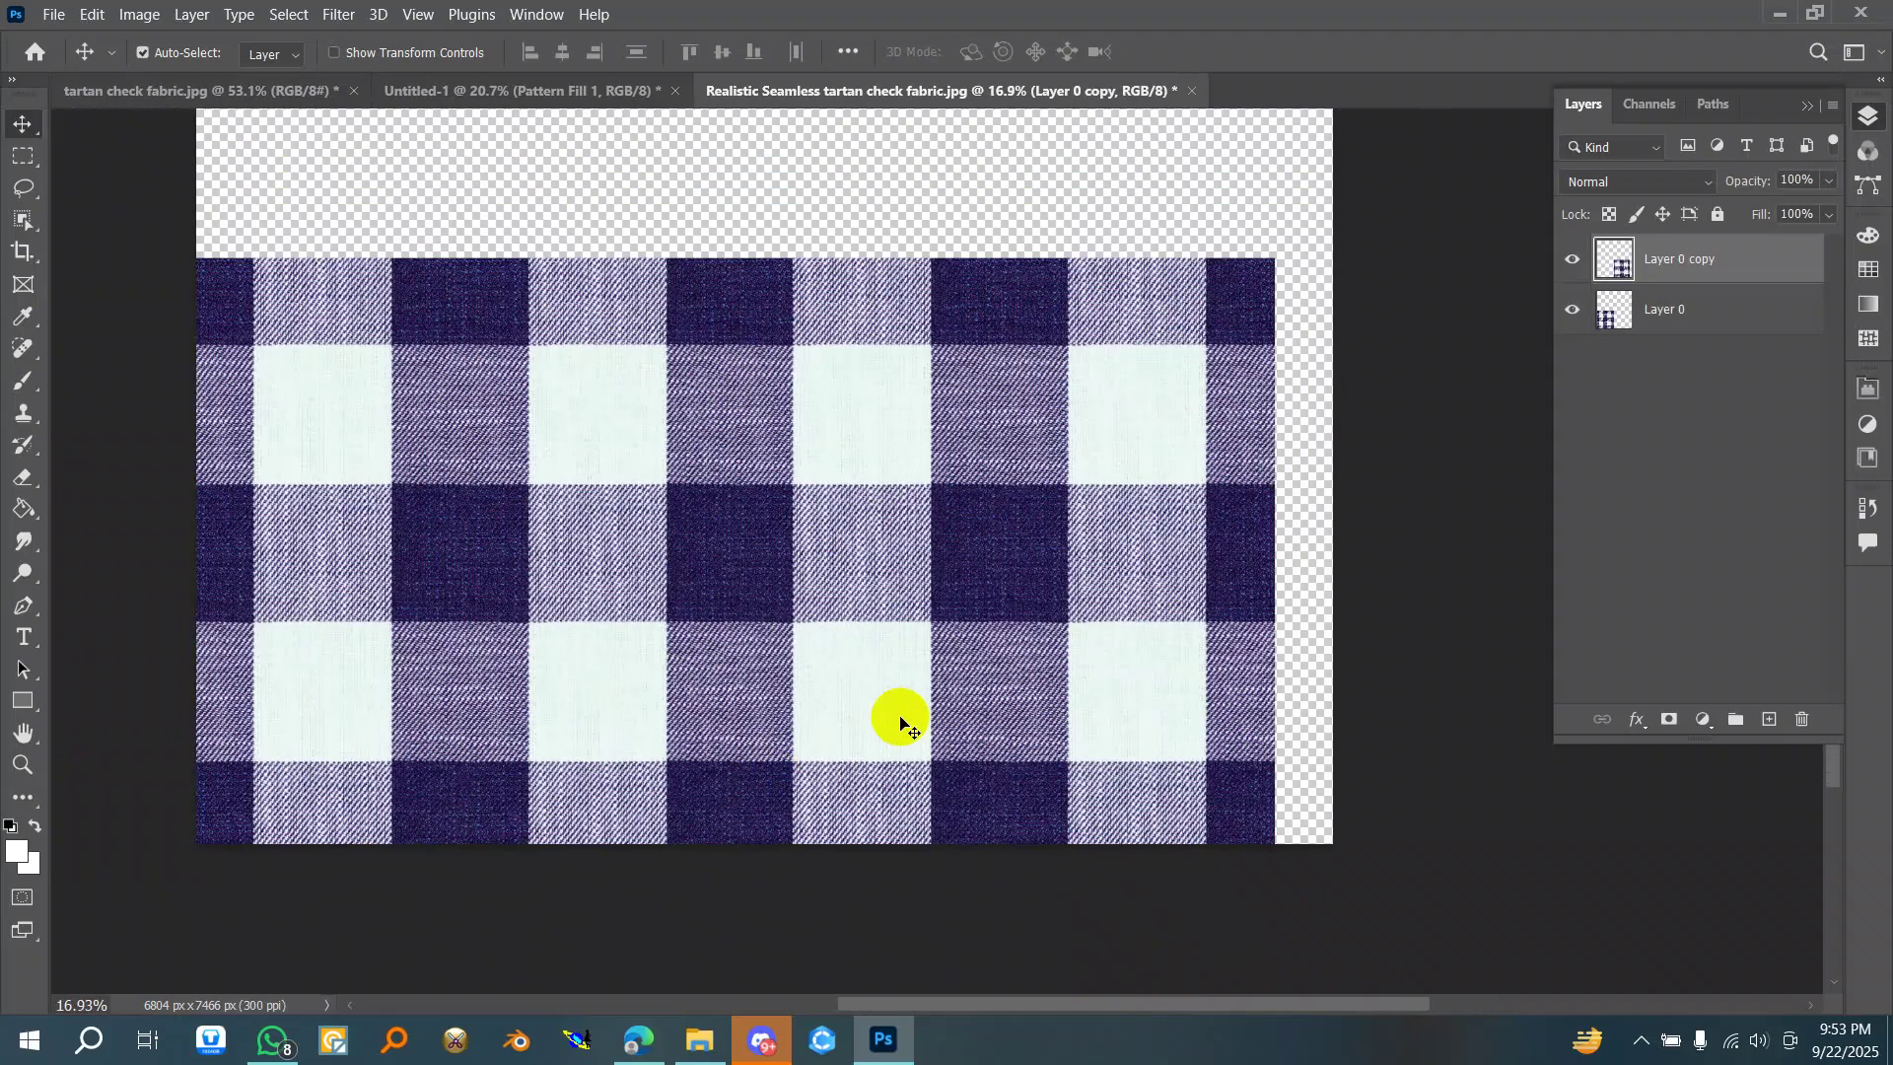
scroll(1010, 661, down, 6)
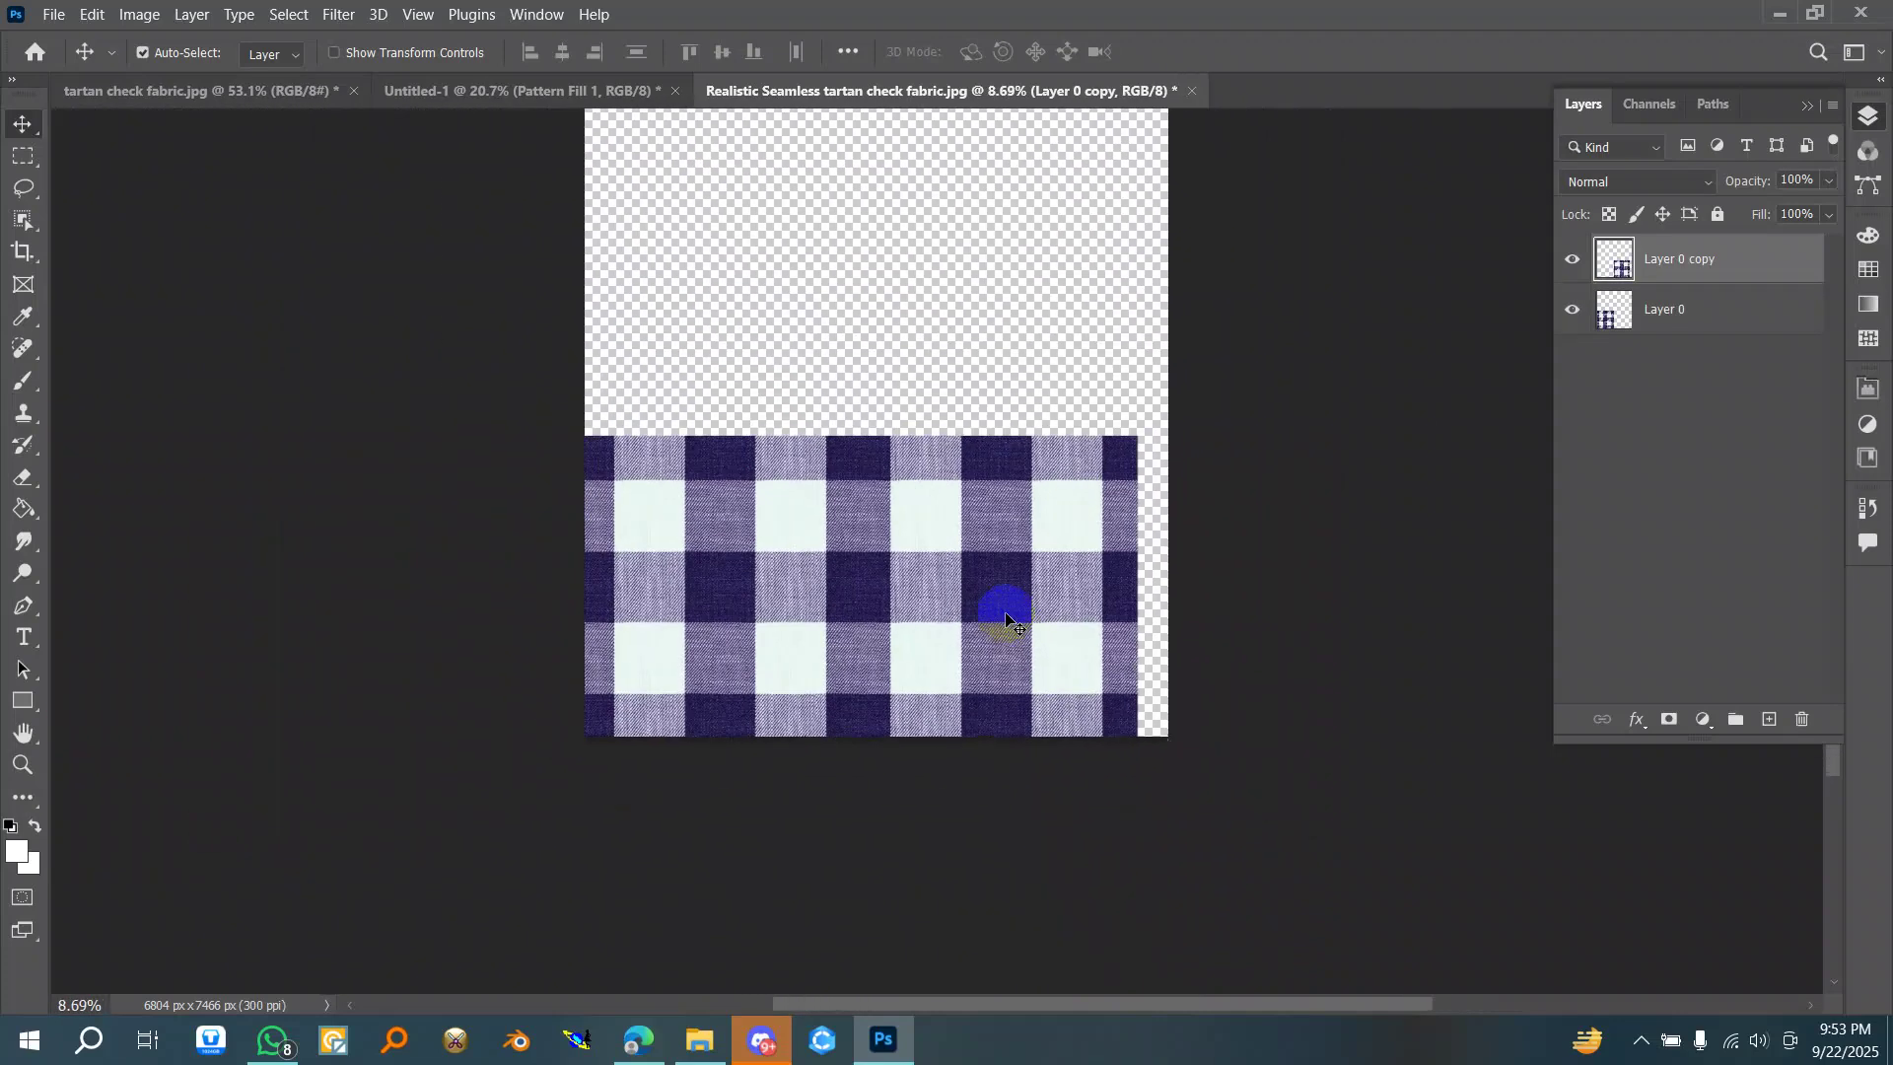
scroll(958, 611, down, 3)
scroll(921, 357, up, 3)
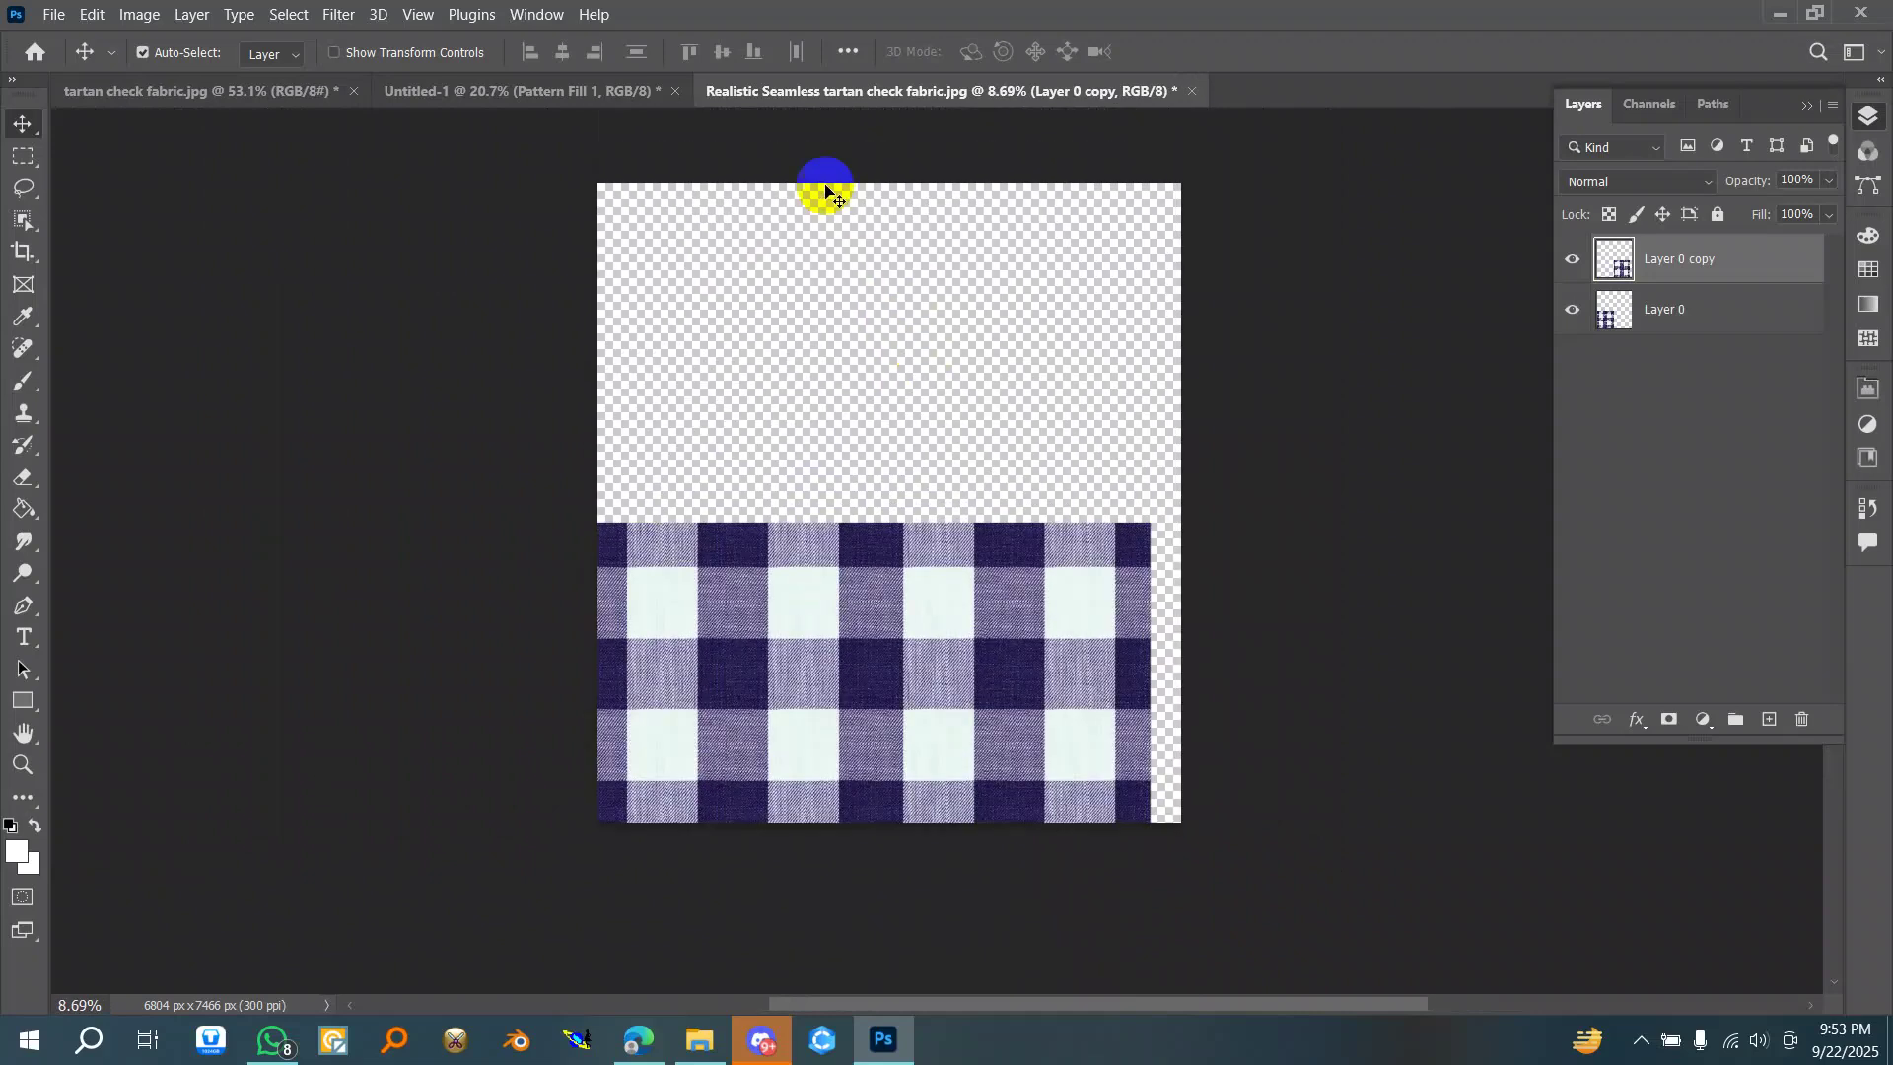
- Check the Pattern Fill 1 settings in Untitled-1 without changing them, and return to Realistic Seamless tartan check fabric.jpg
click(518, 93)
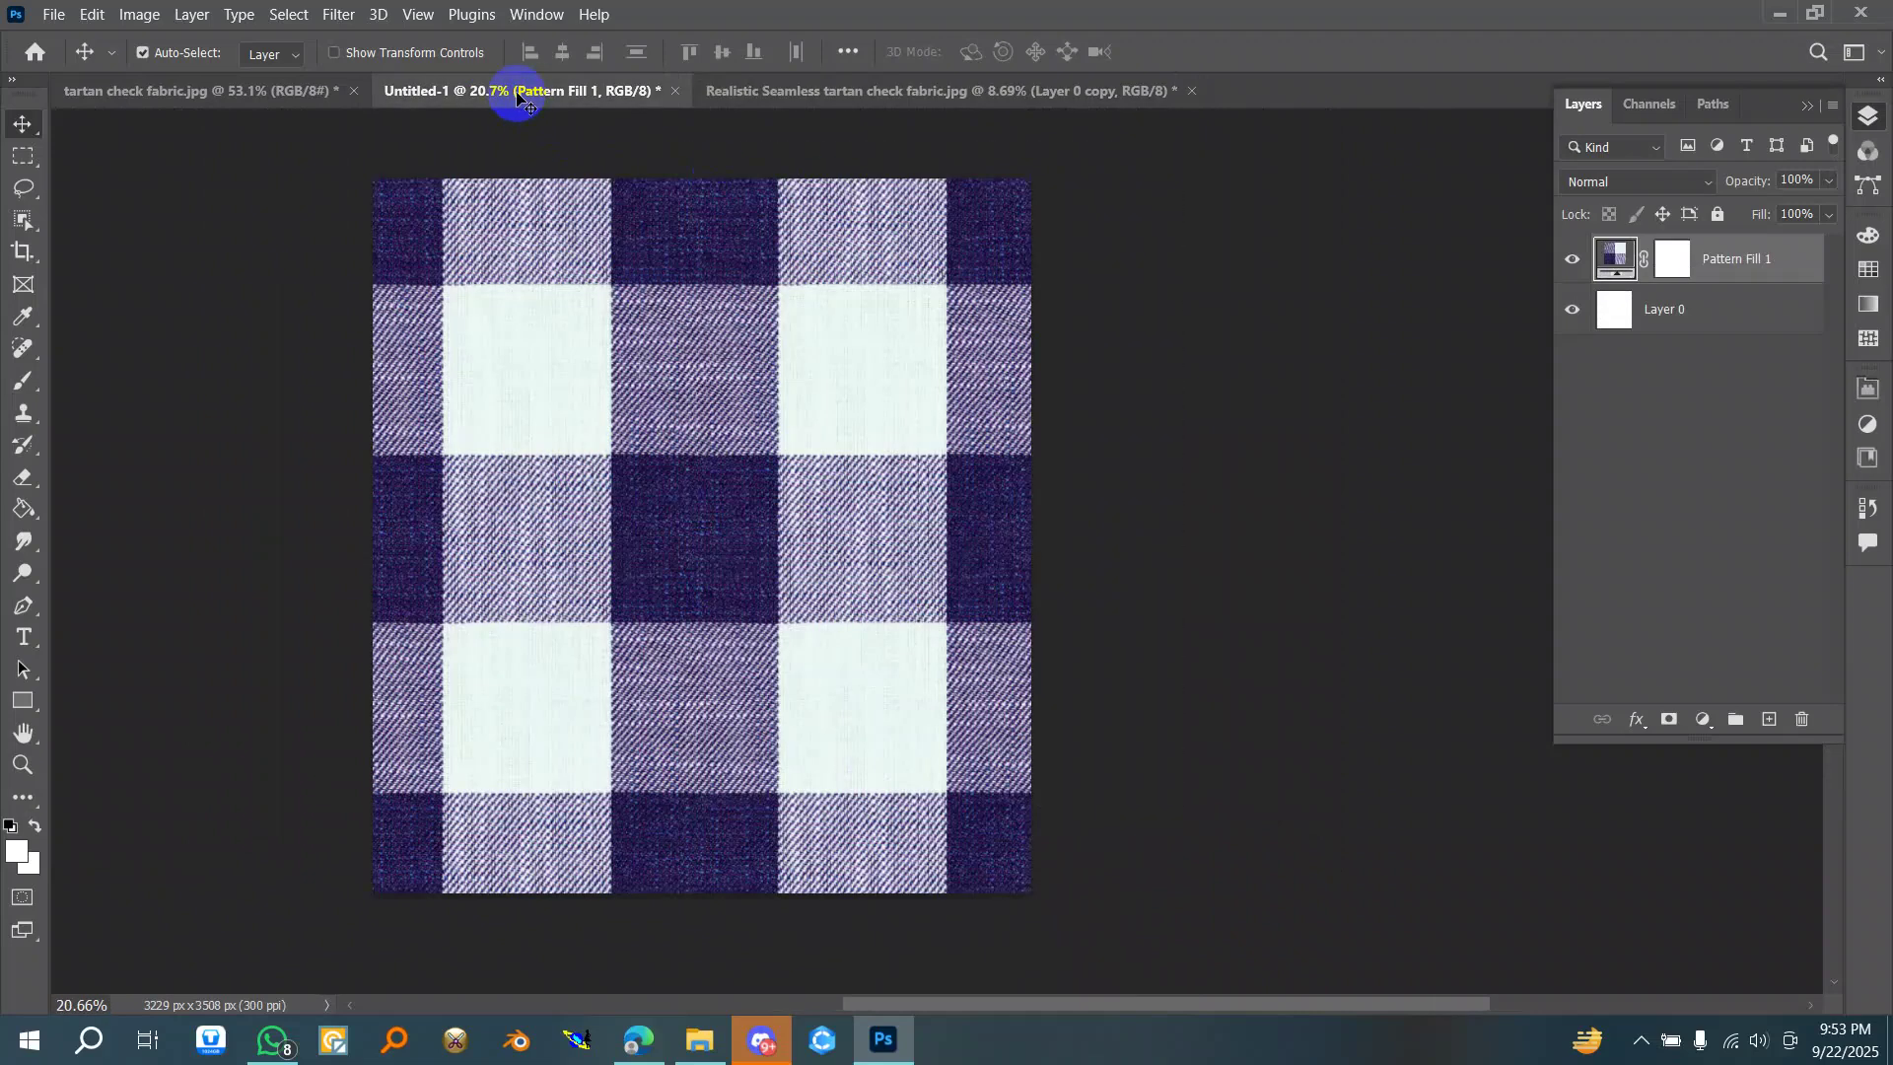
double_click(1613, 260)
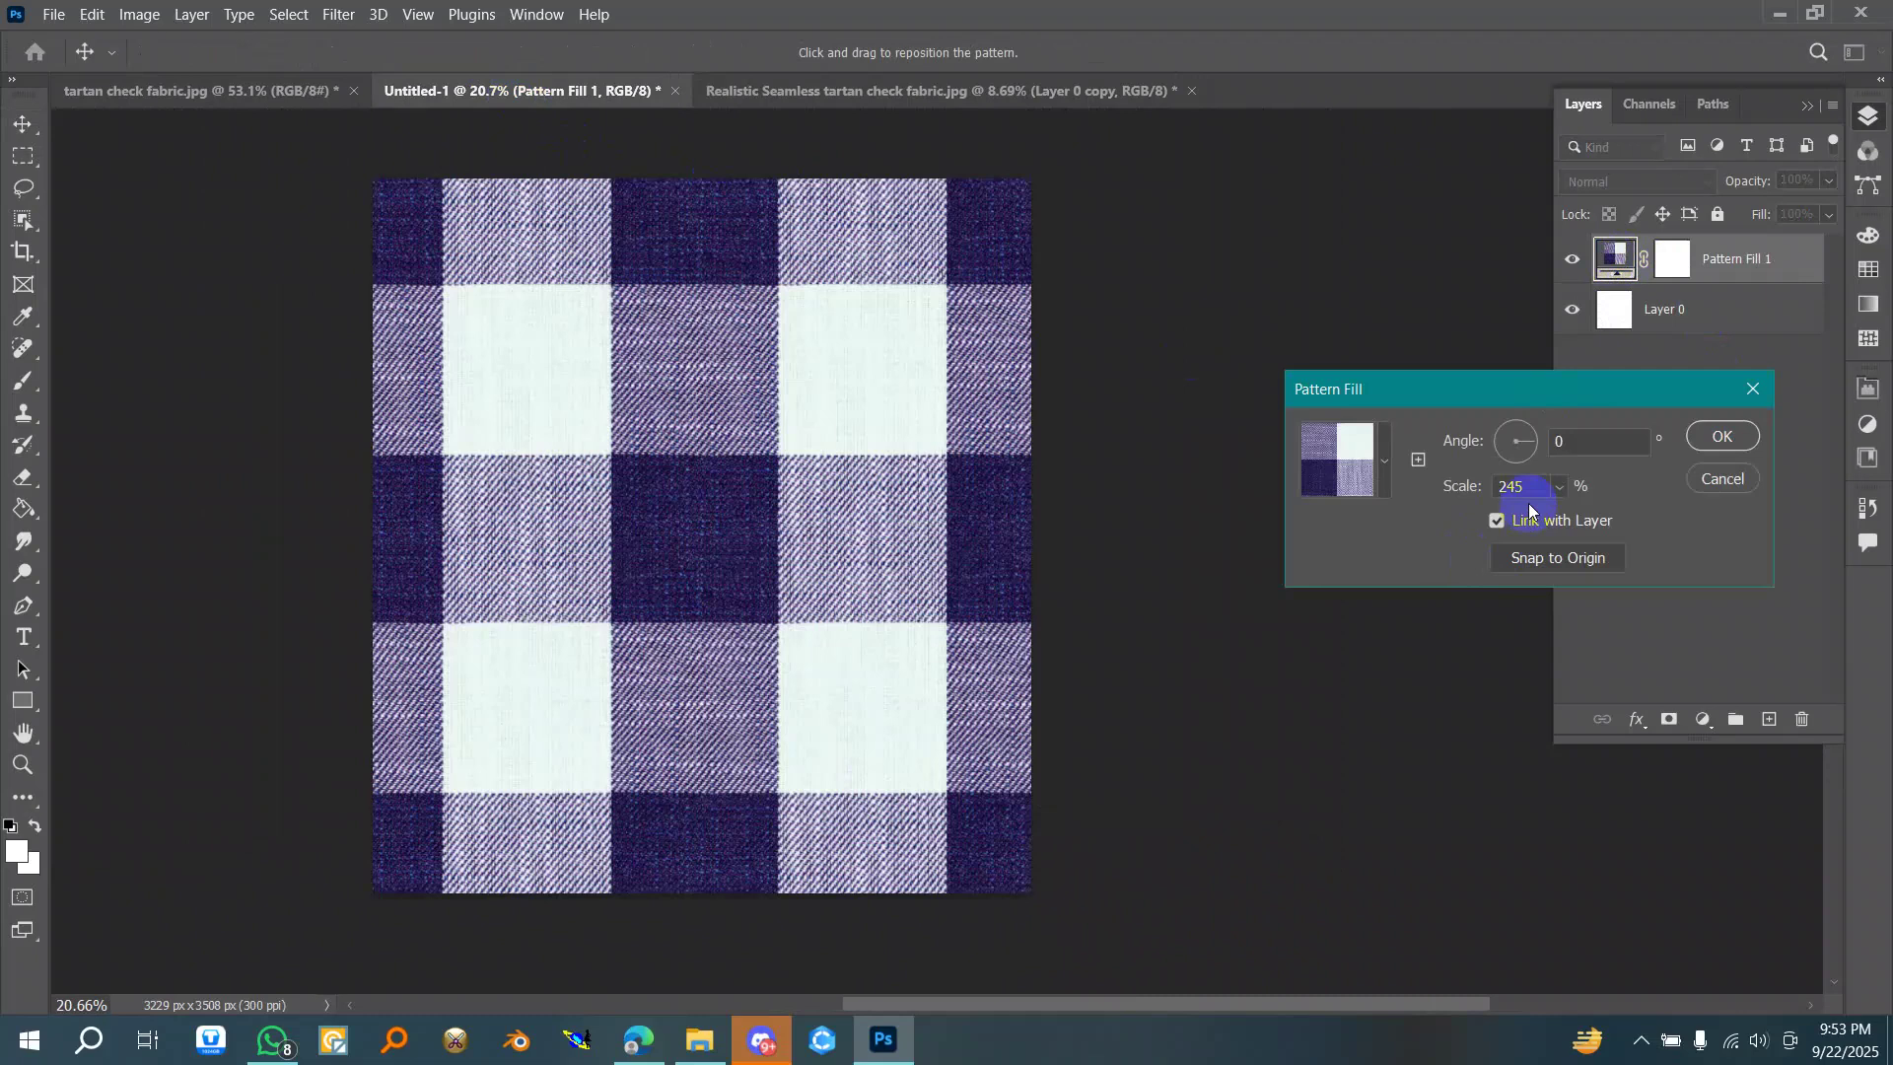
click(1725, 485)
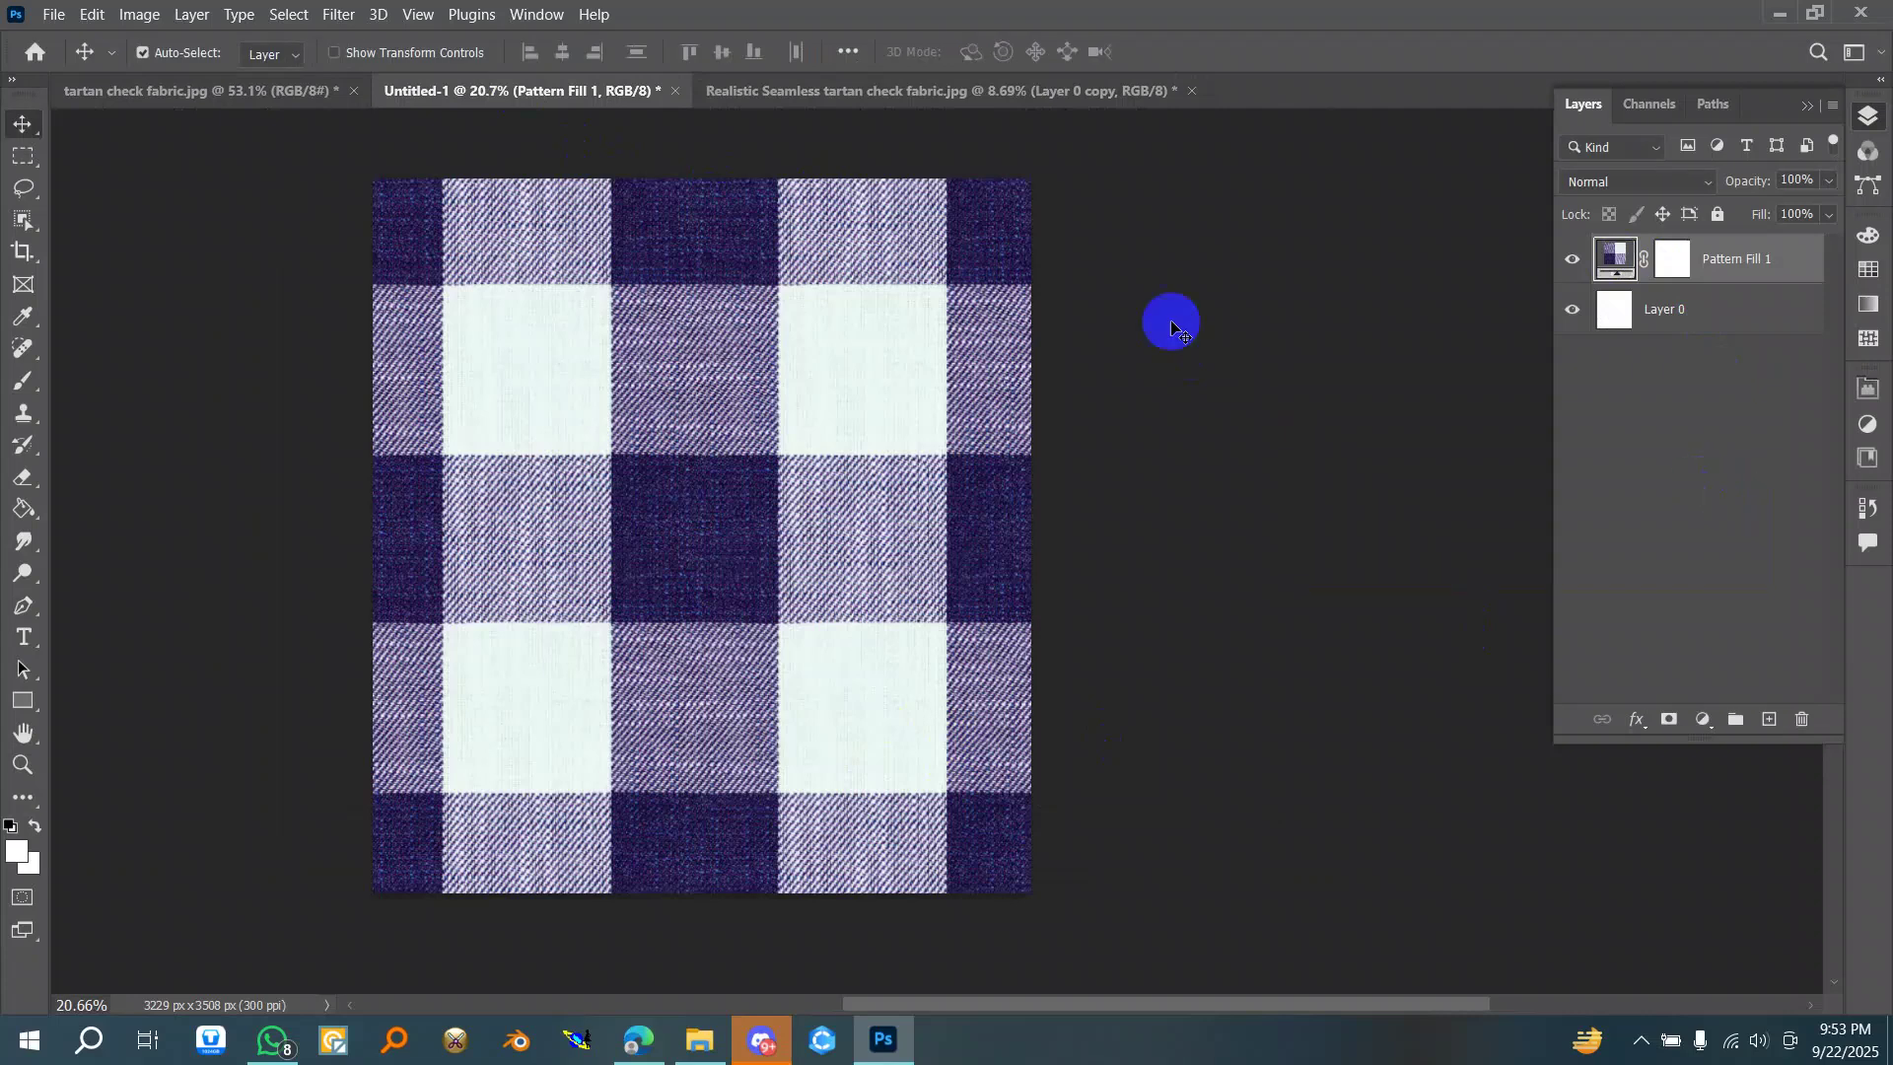
click(838, 93)
- Select both fabric swatch layers and place duplicates of them directly above the originals
scroll(990, 606, up, 2)
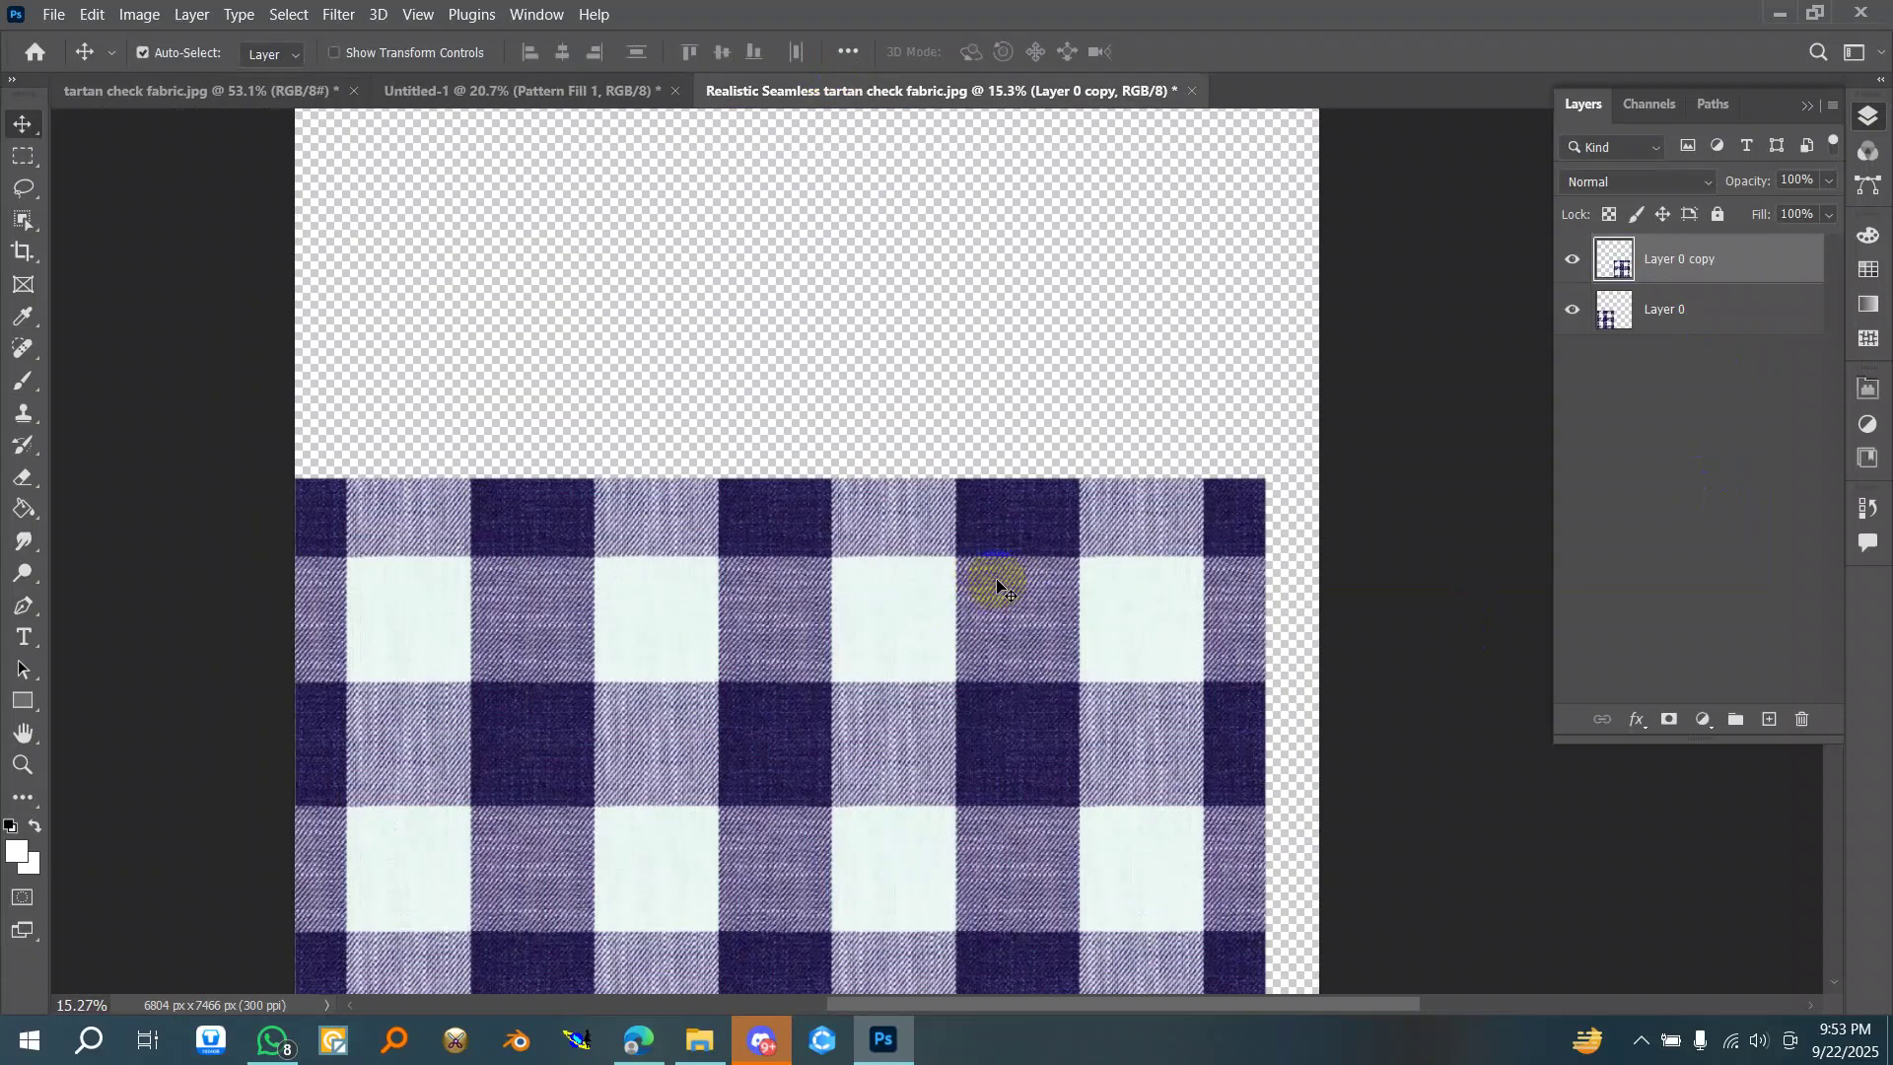
scroll(995, 617, down, 1)
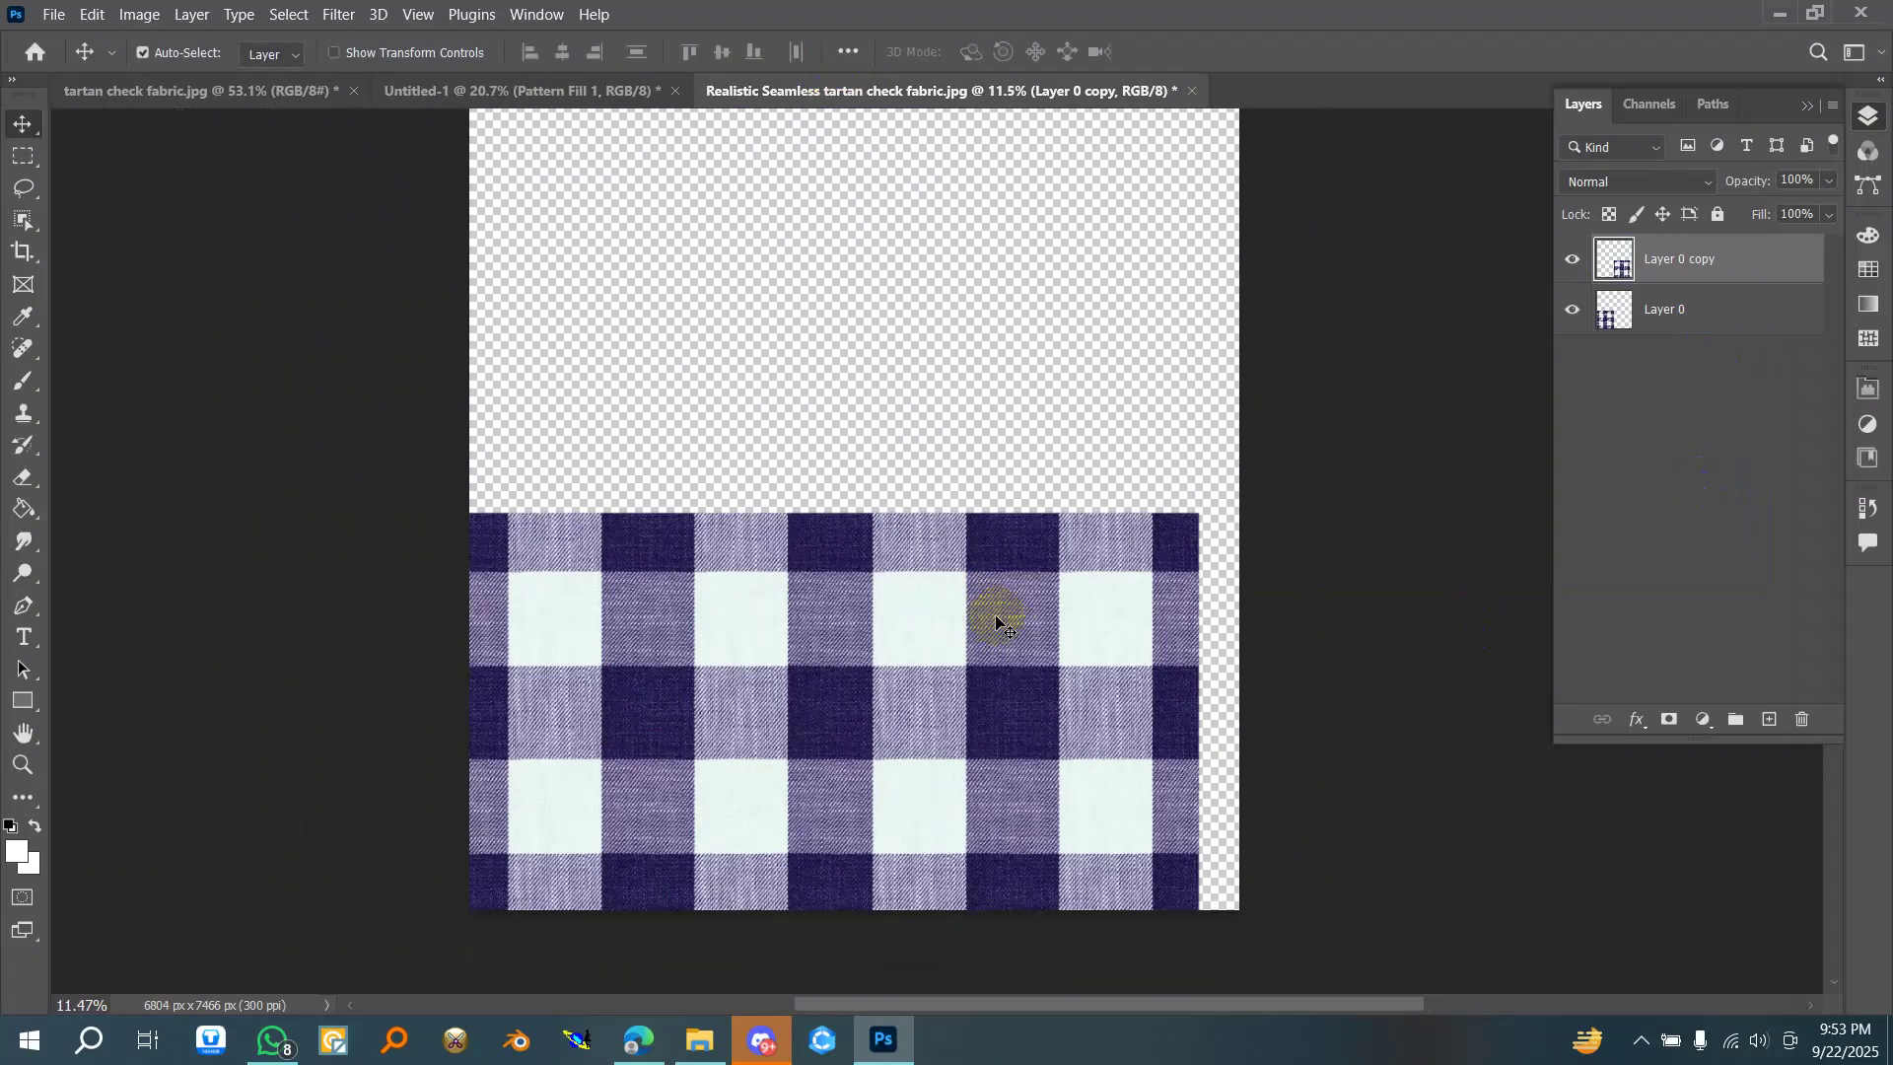
click(1660, 320)
scroll(801, 764, down, 1)
drag(801, 757, 840, 582)
- Nudge the two duplicated swatches right and down to line up their checks with the lower row
scroll(813, 554, up, 5)
key(shift+Right)
key(shift+Right)
key(shift+Right)
key(shift+Right)
key(shift+Down)
key(shift+Left)
key(shift+Left)
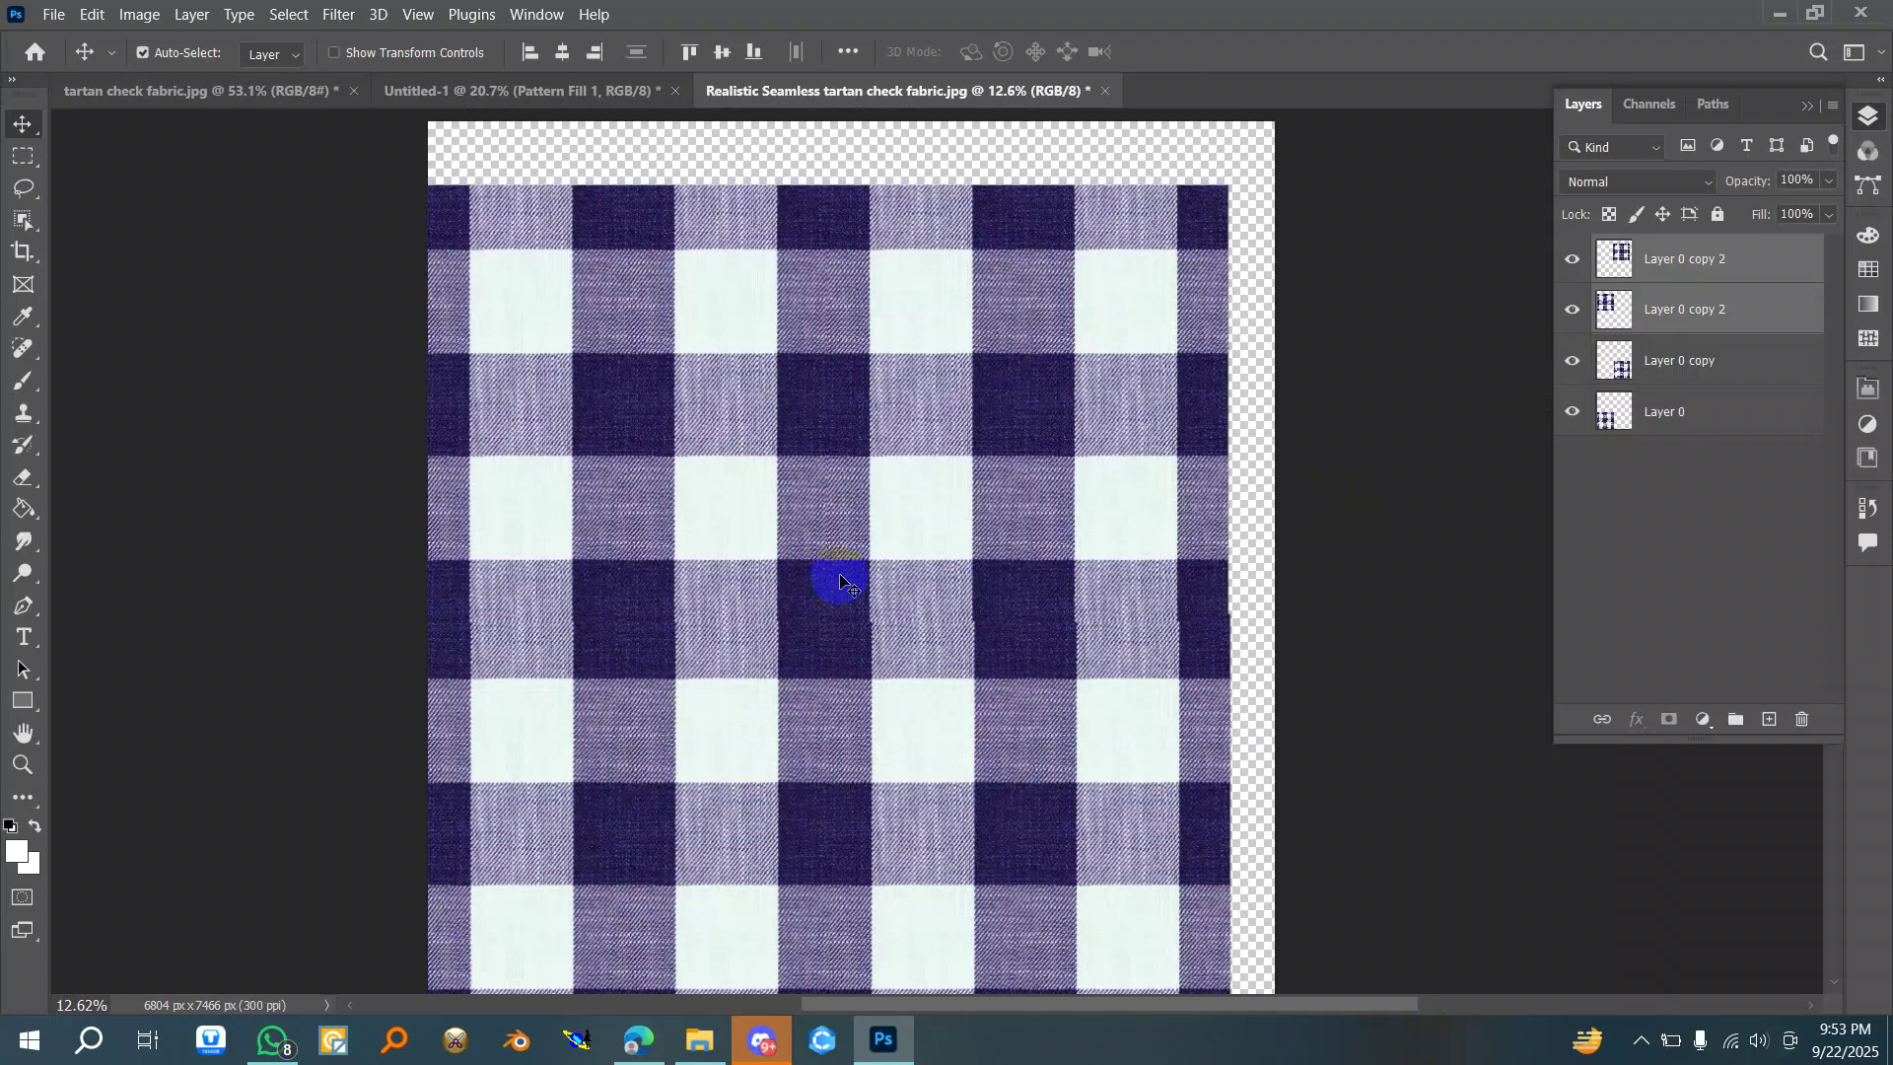
key(shift+Right)
key(shift+Down)
key(shift+Down)
key(shift+Down)
key(shift+Down)
key(shift+Down)
key(shift+Down)
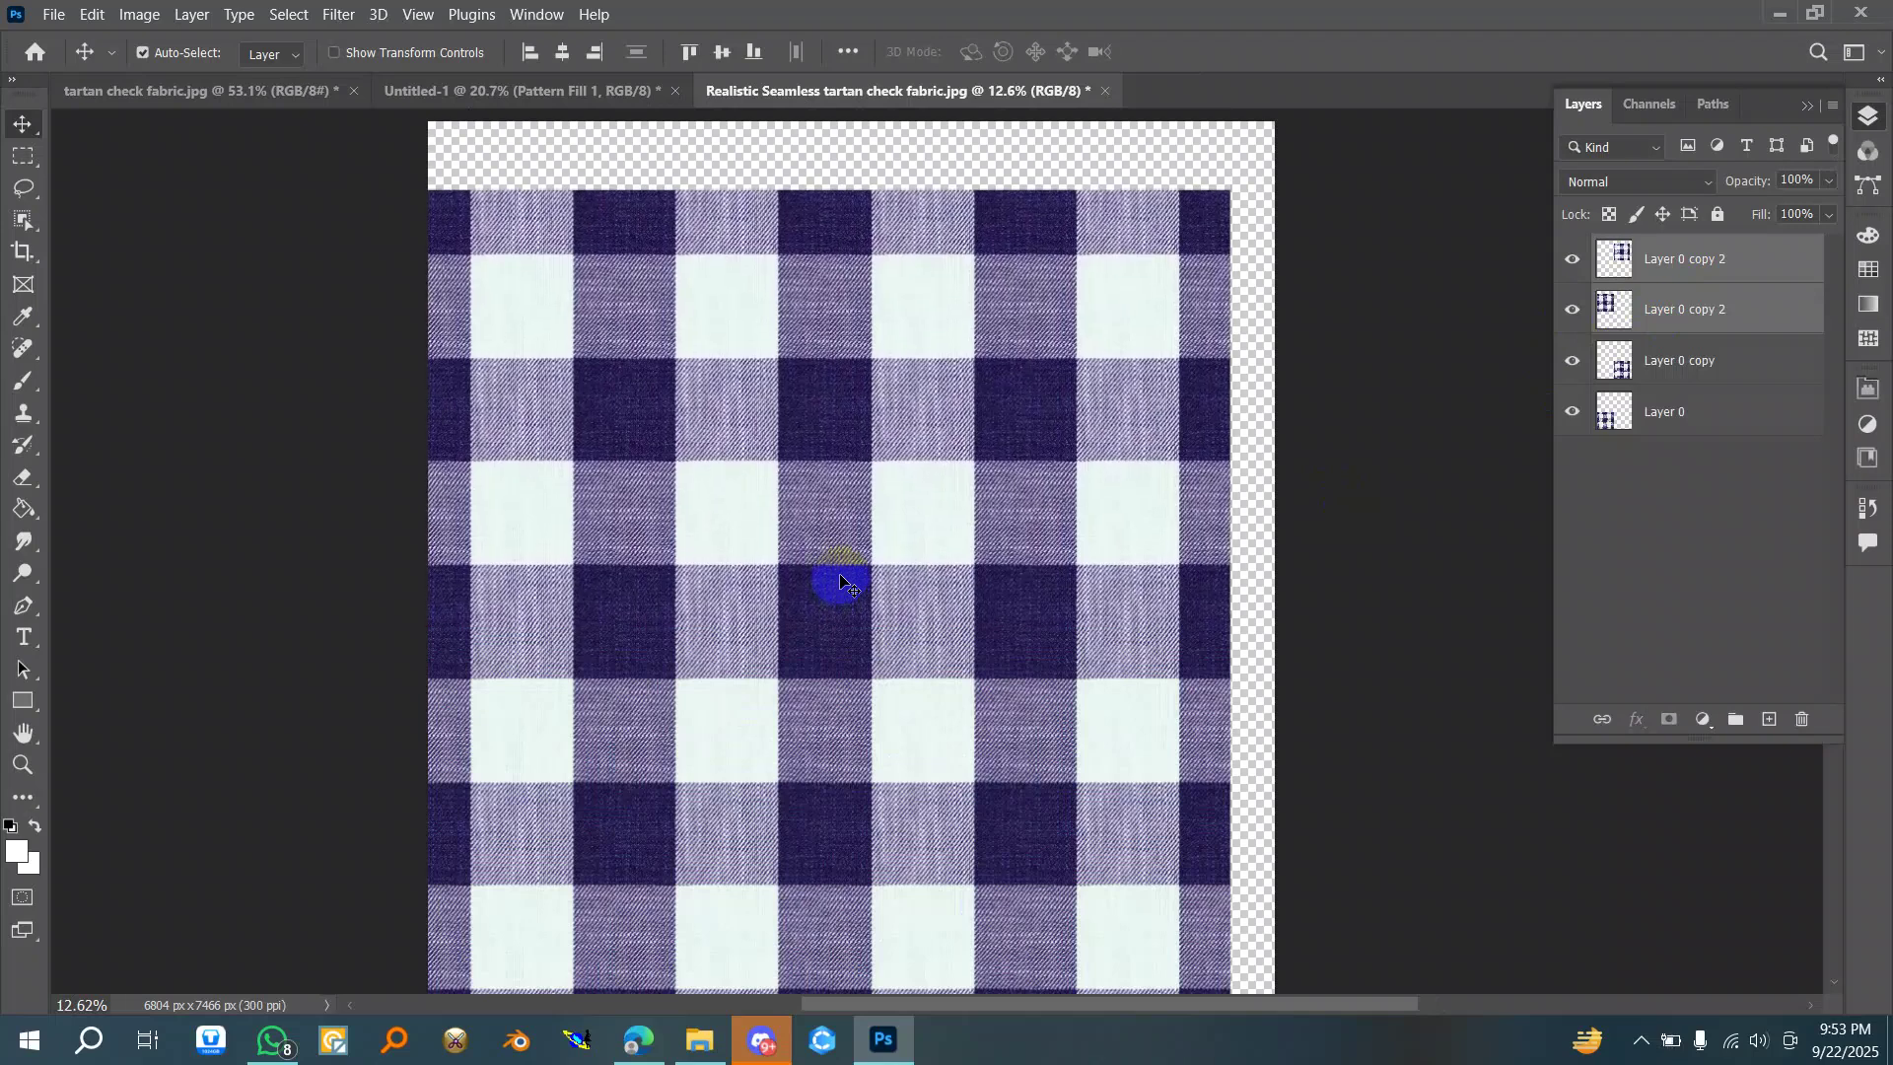
key(shift+Down)
key(shift+Down)
key(shift+Down)
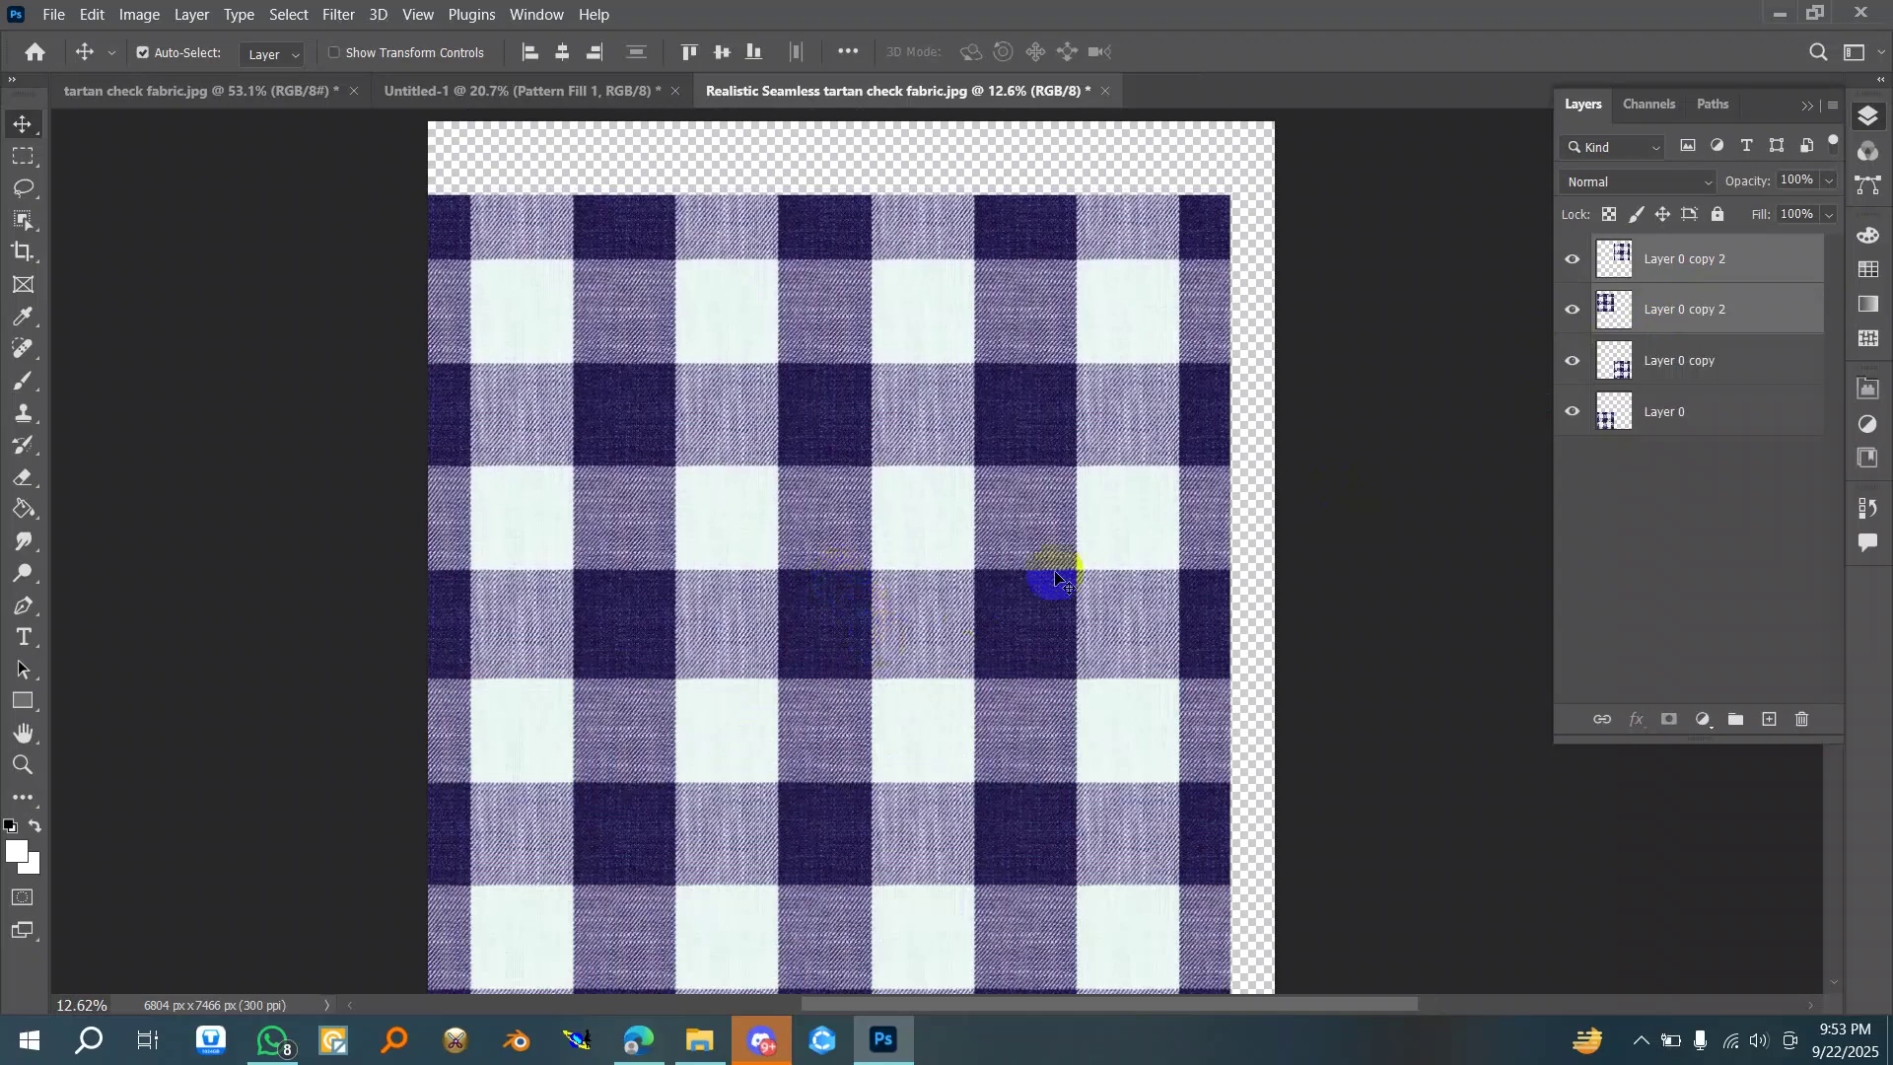
scroll(1055, 577, down, 1)
scroll(925, 651, down, 2)
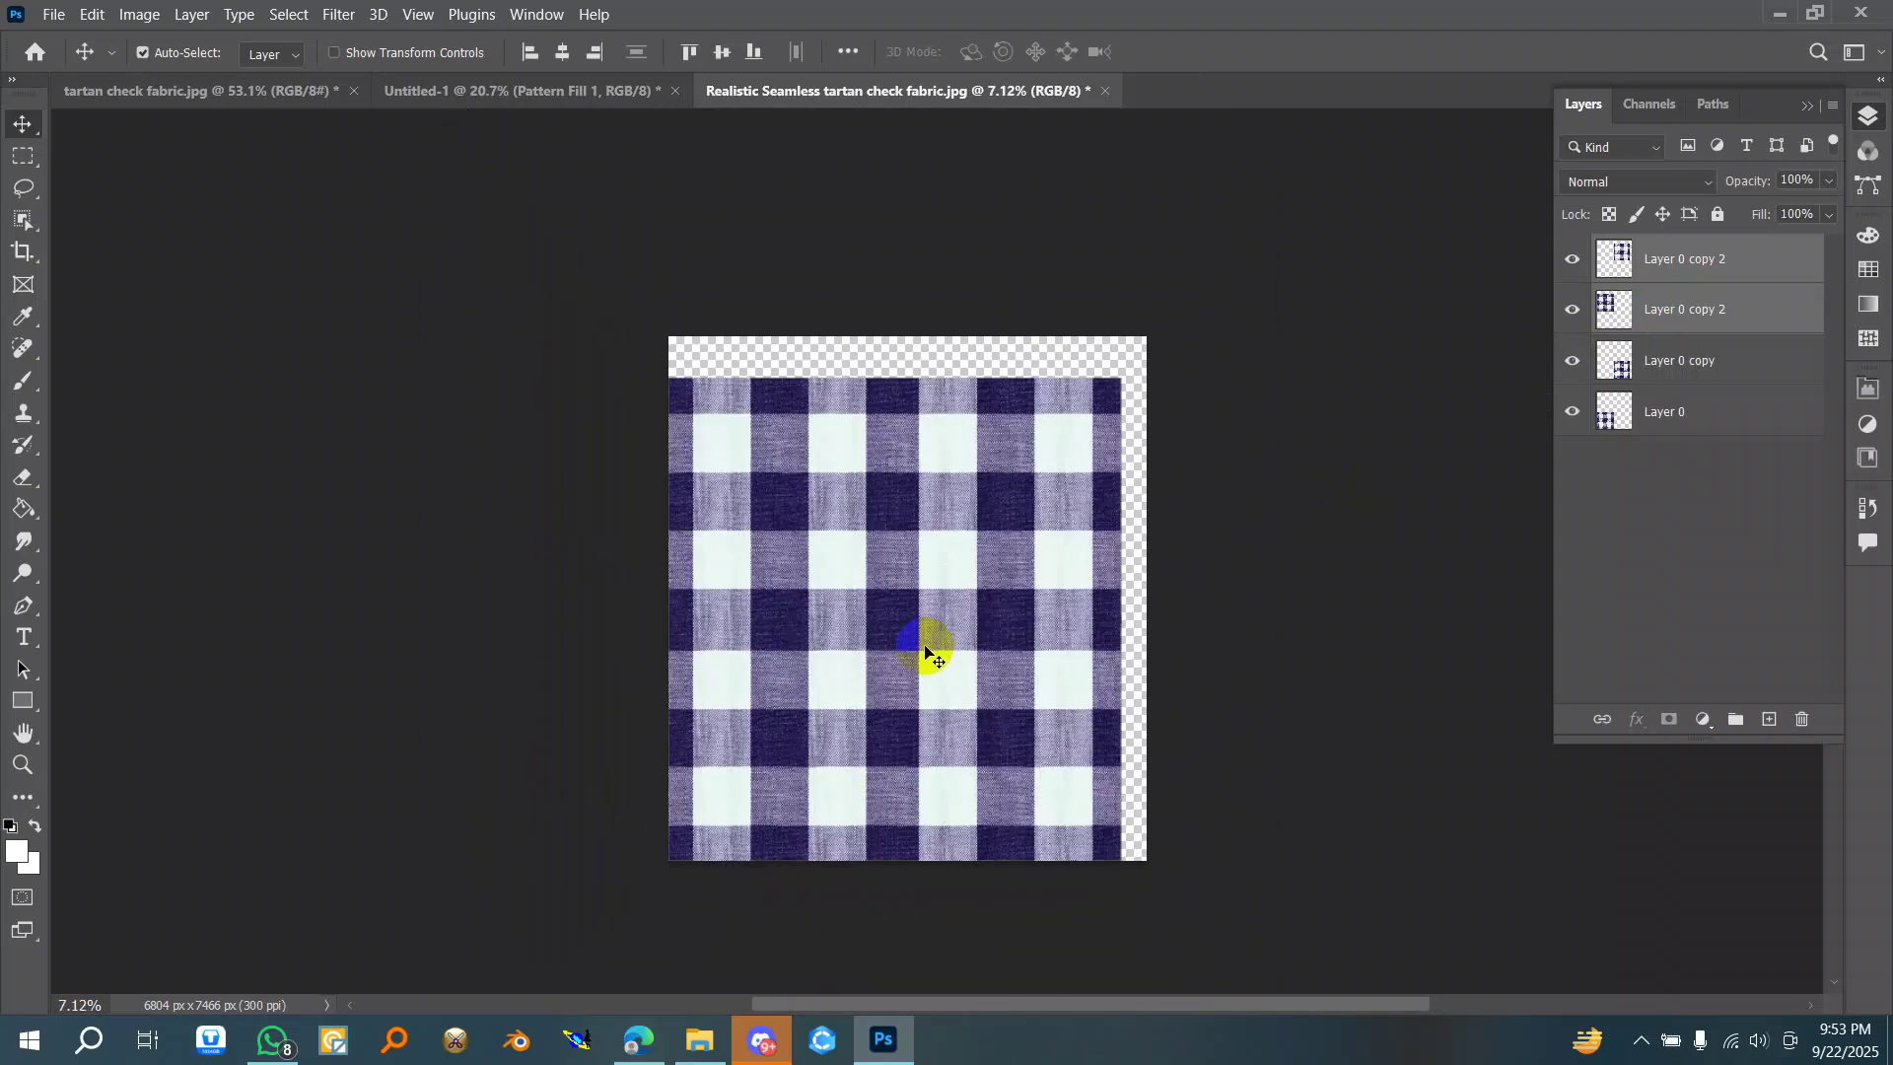
- Nudge the two duplicated upper swatches further down and delete both of them
key(shift+Down)
key(shift+Down)
key(shift+Down)
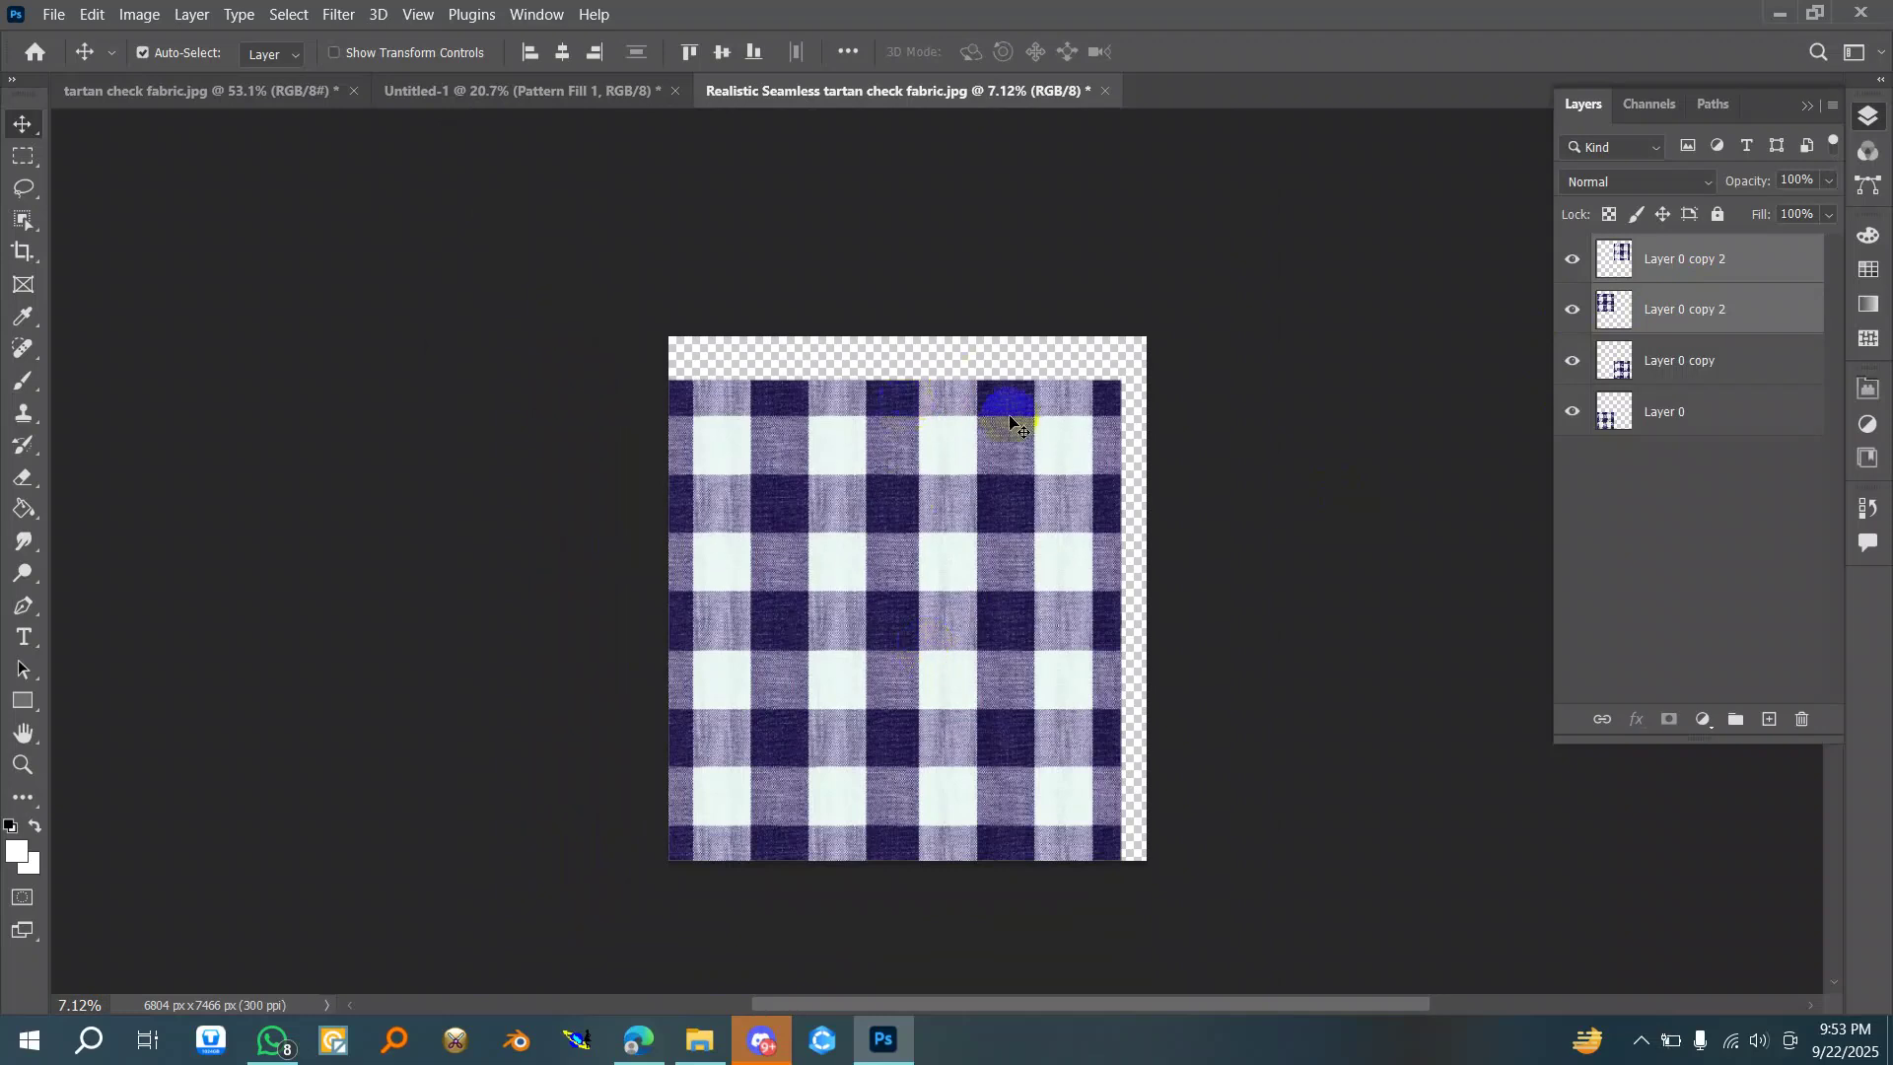
key(Delete)
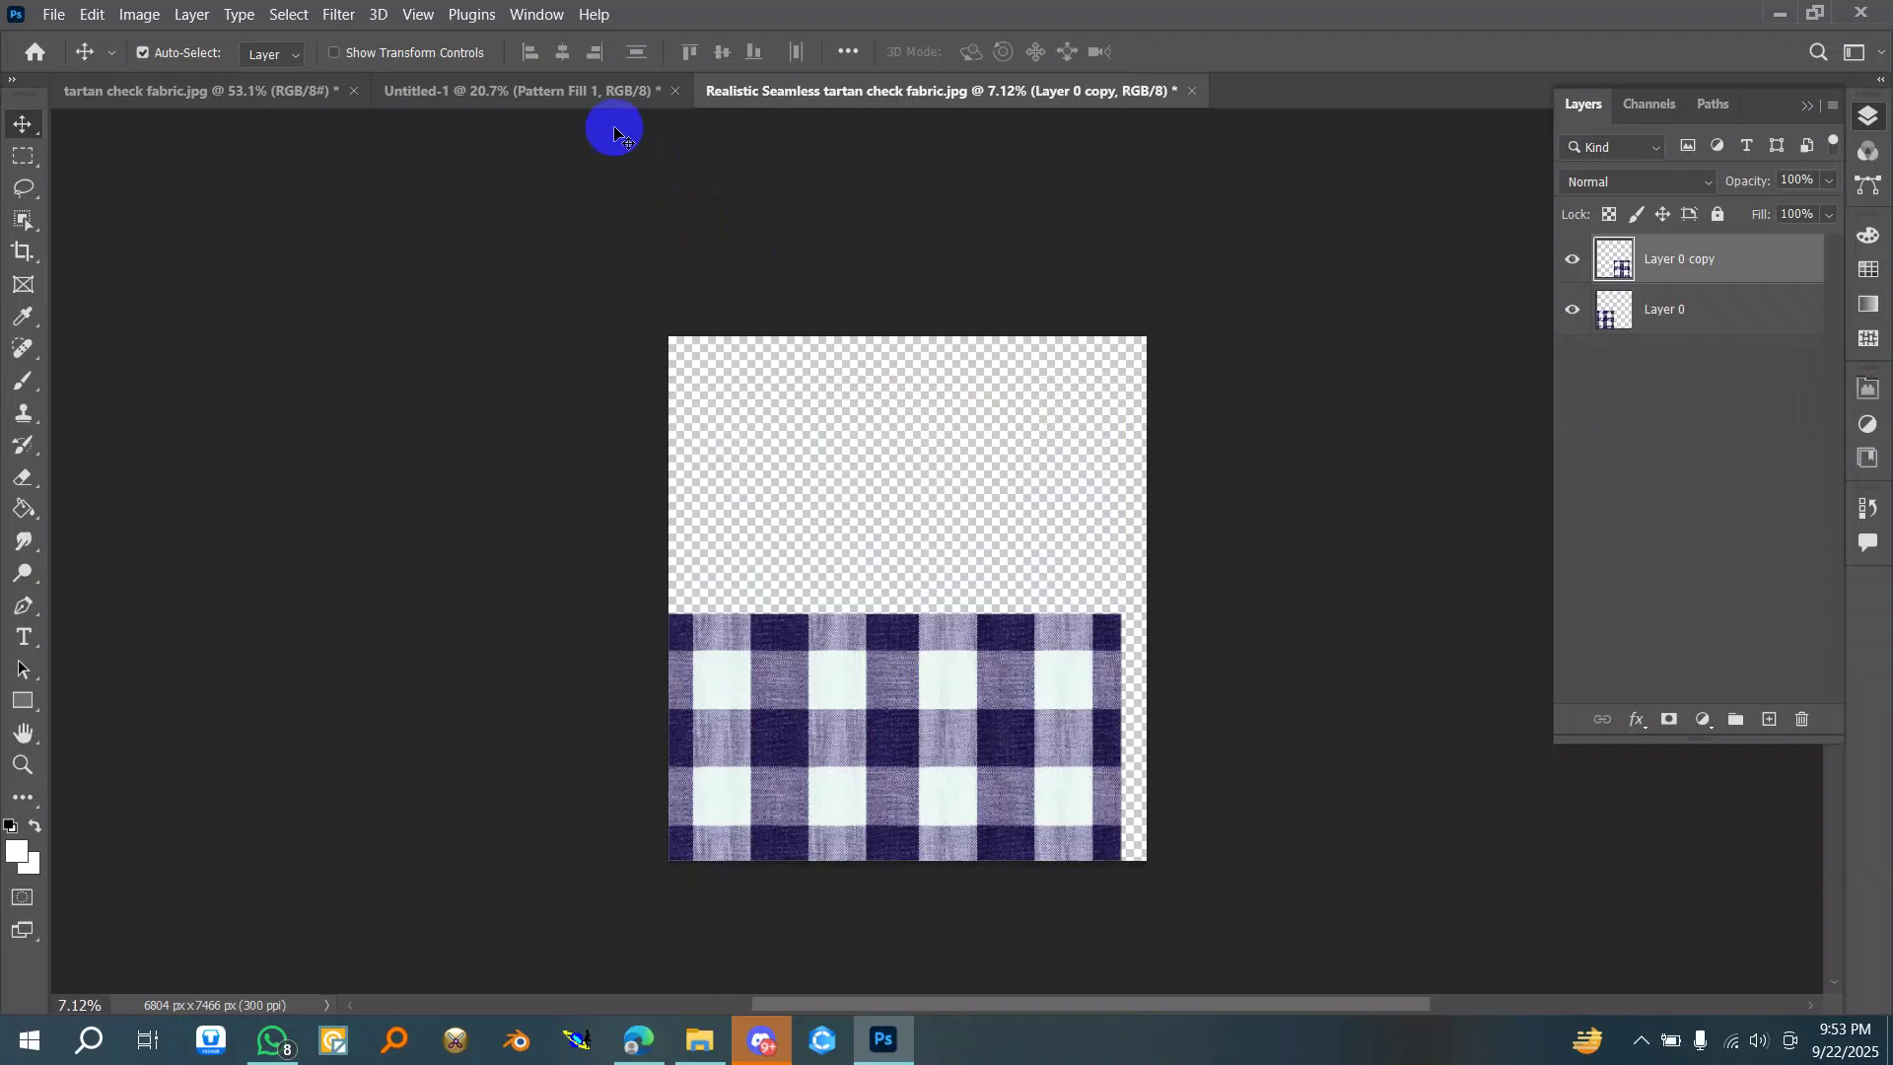
- Try a scale of 241% for Pattern Fill 1 in Untitled-1 and discard the change
click(598, 92)
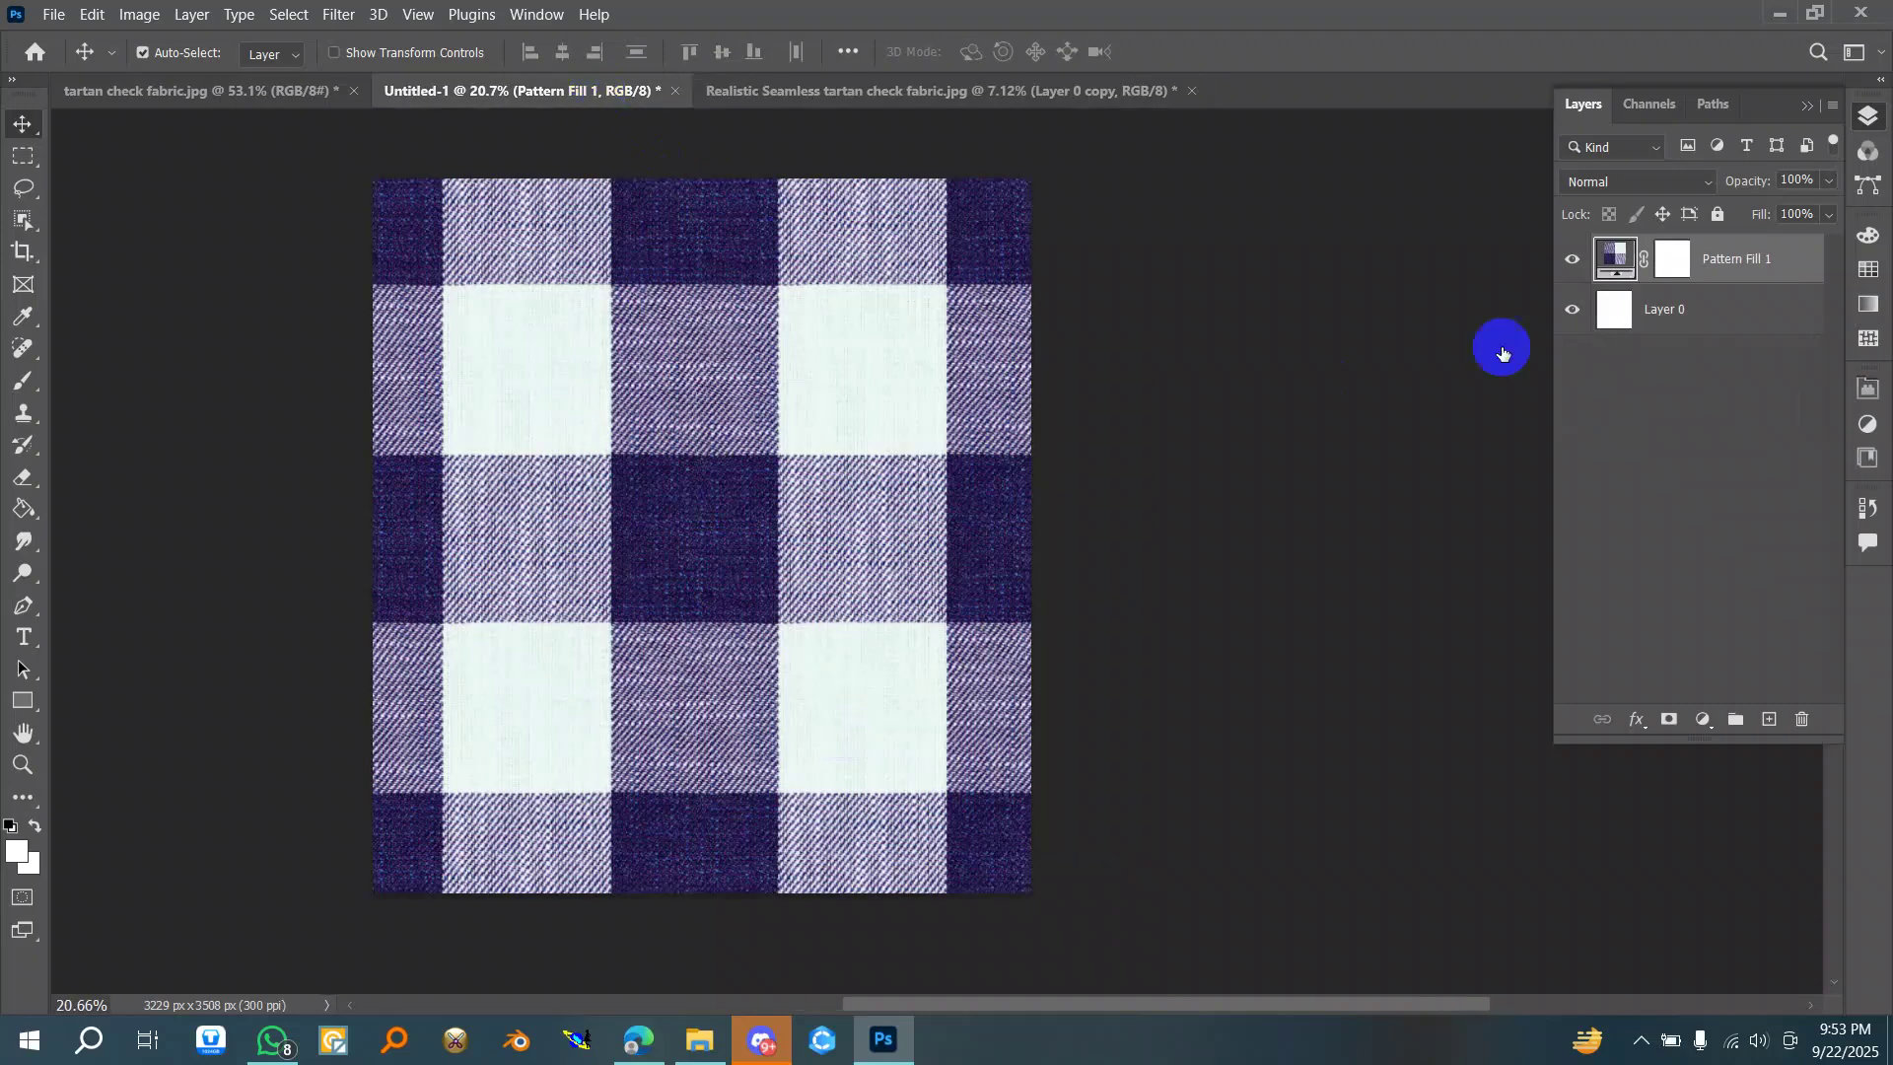
double_click(1634, 252)
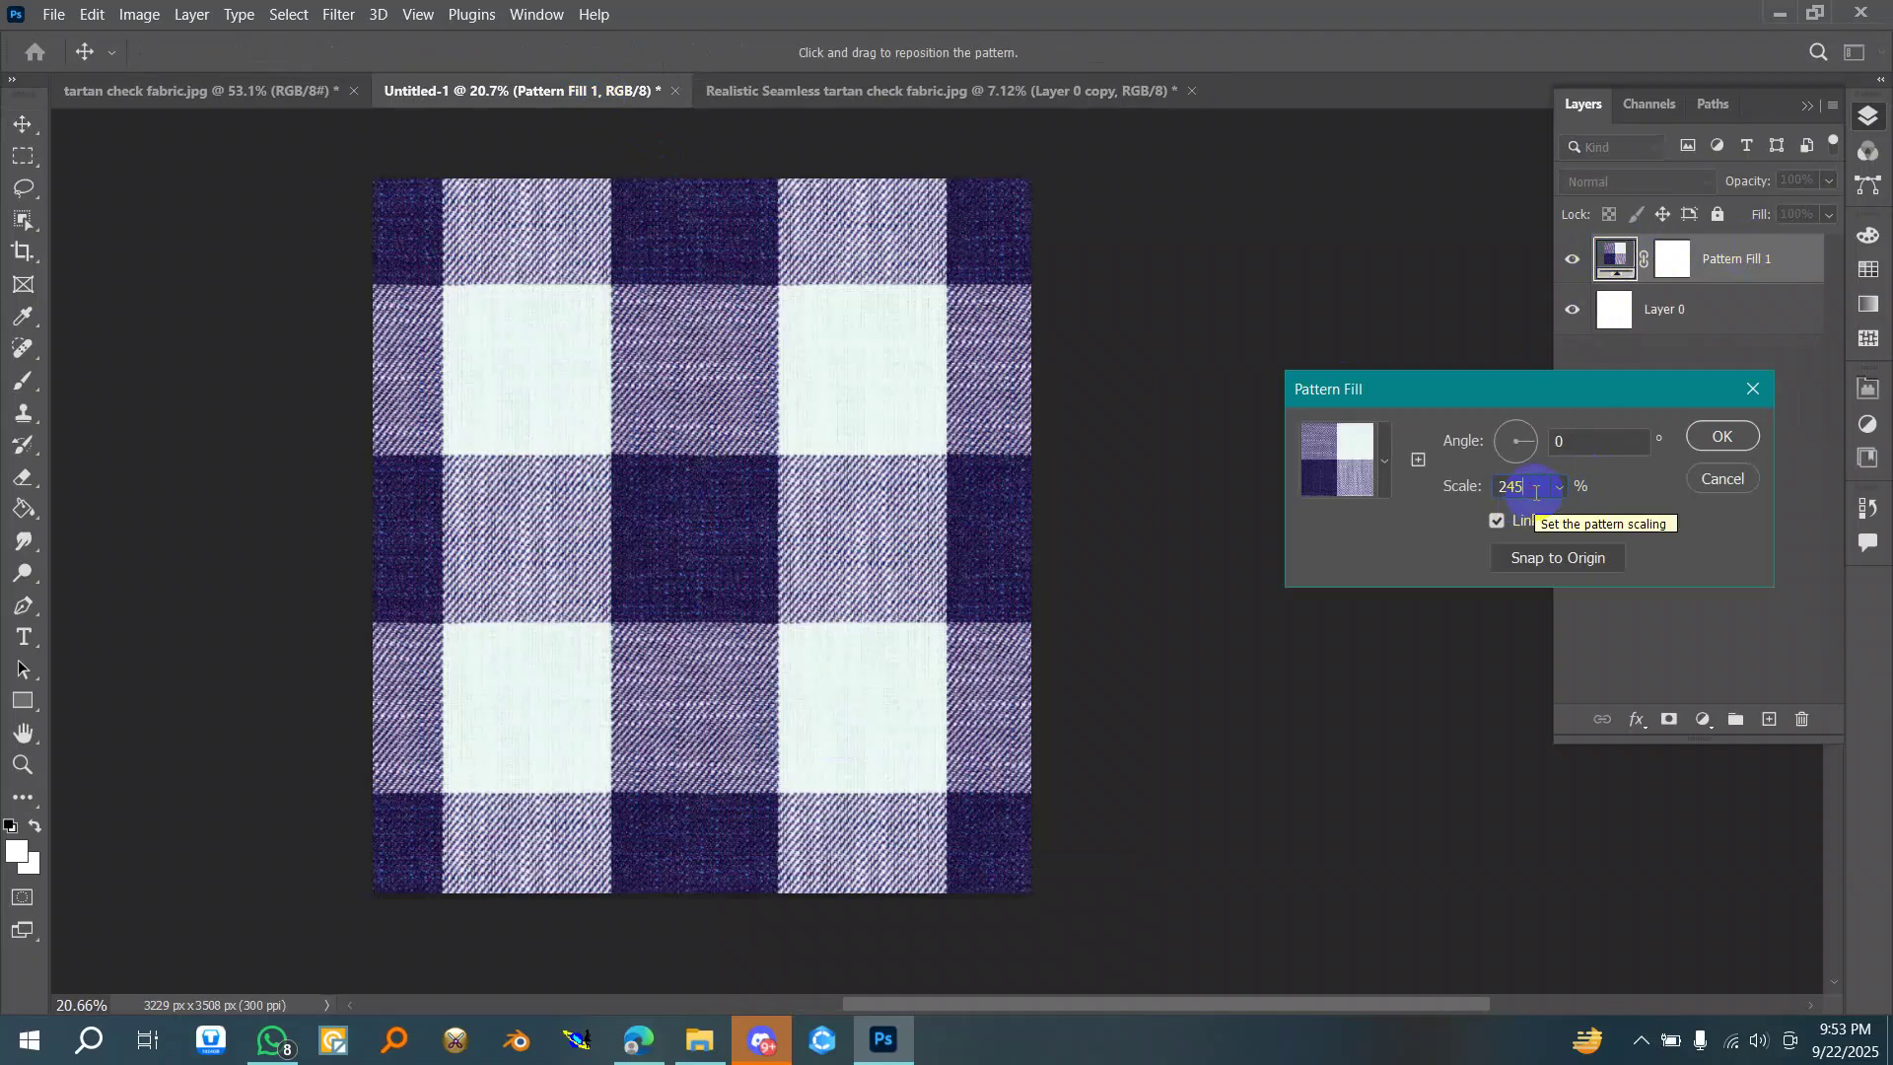
key(Down)
key(Down)
key(Down)
key(Down)
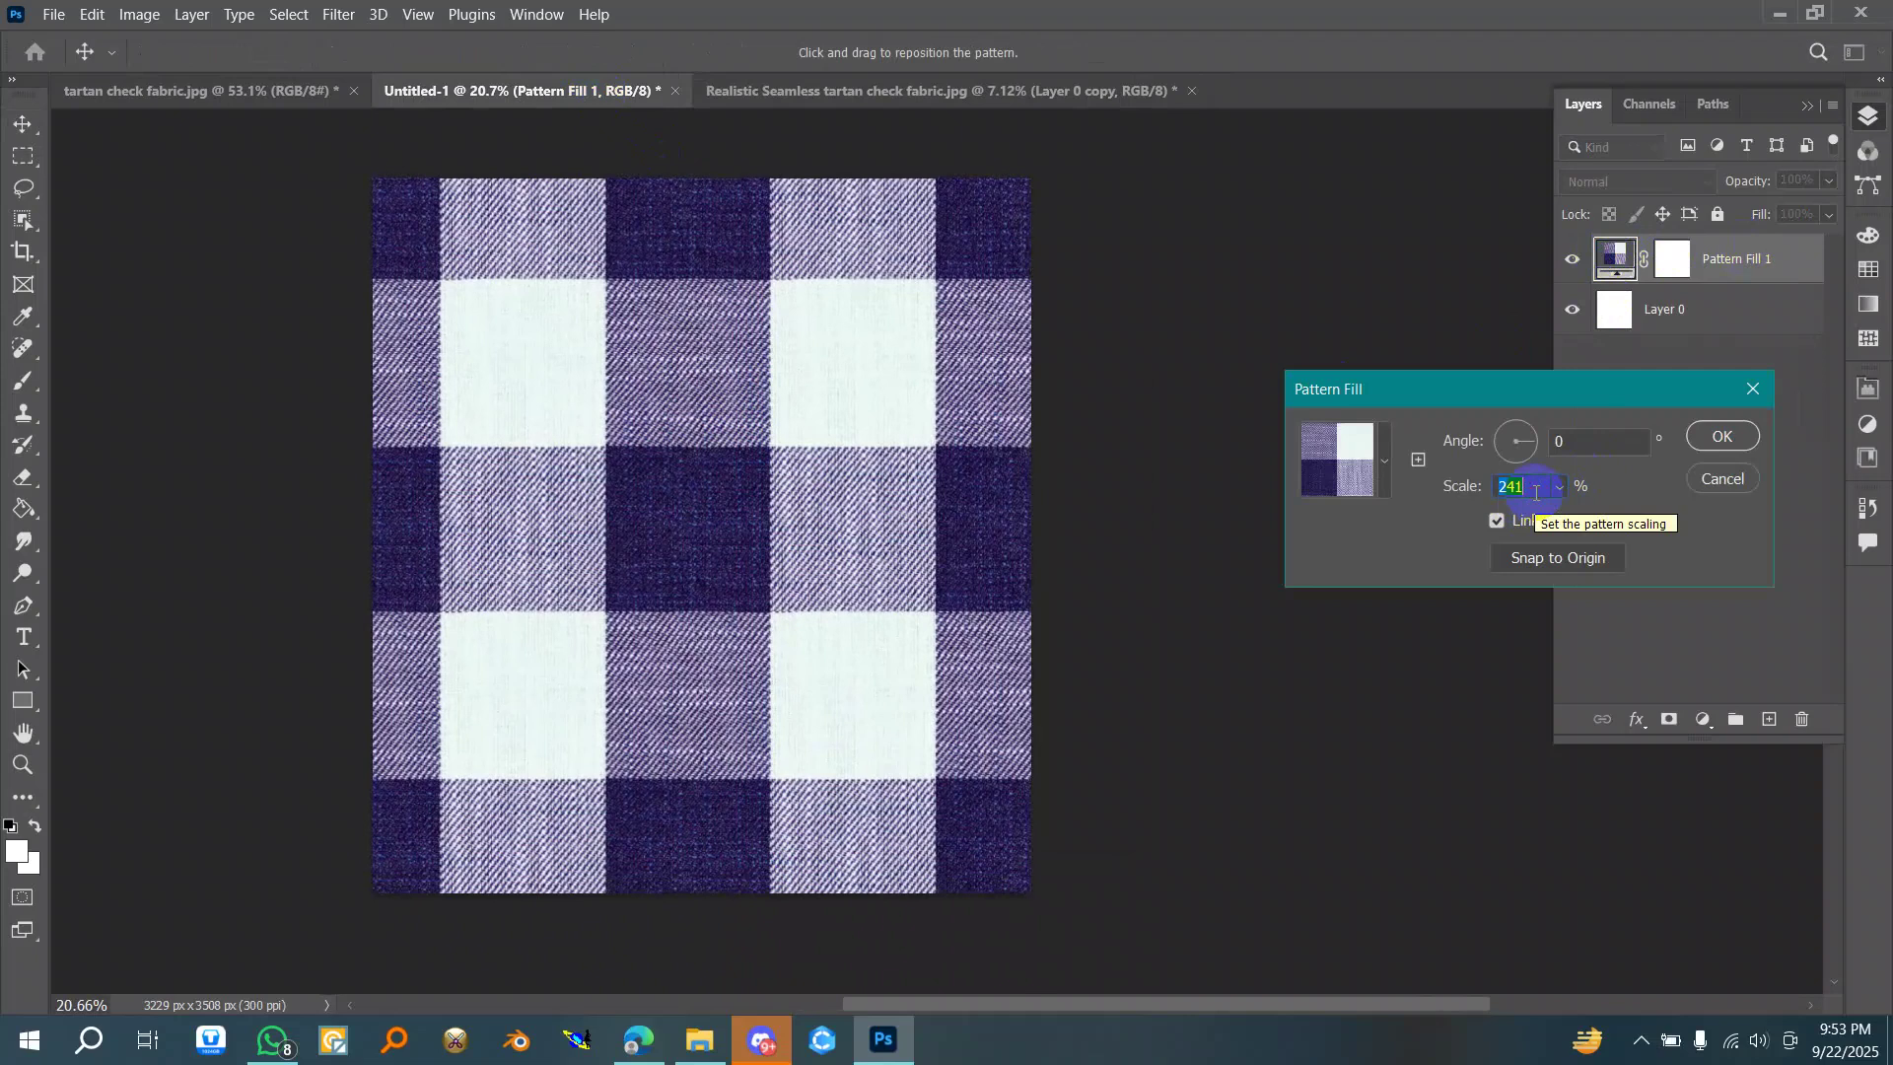
click(1731, 488)
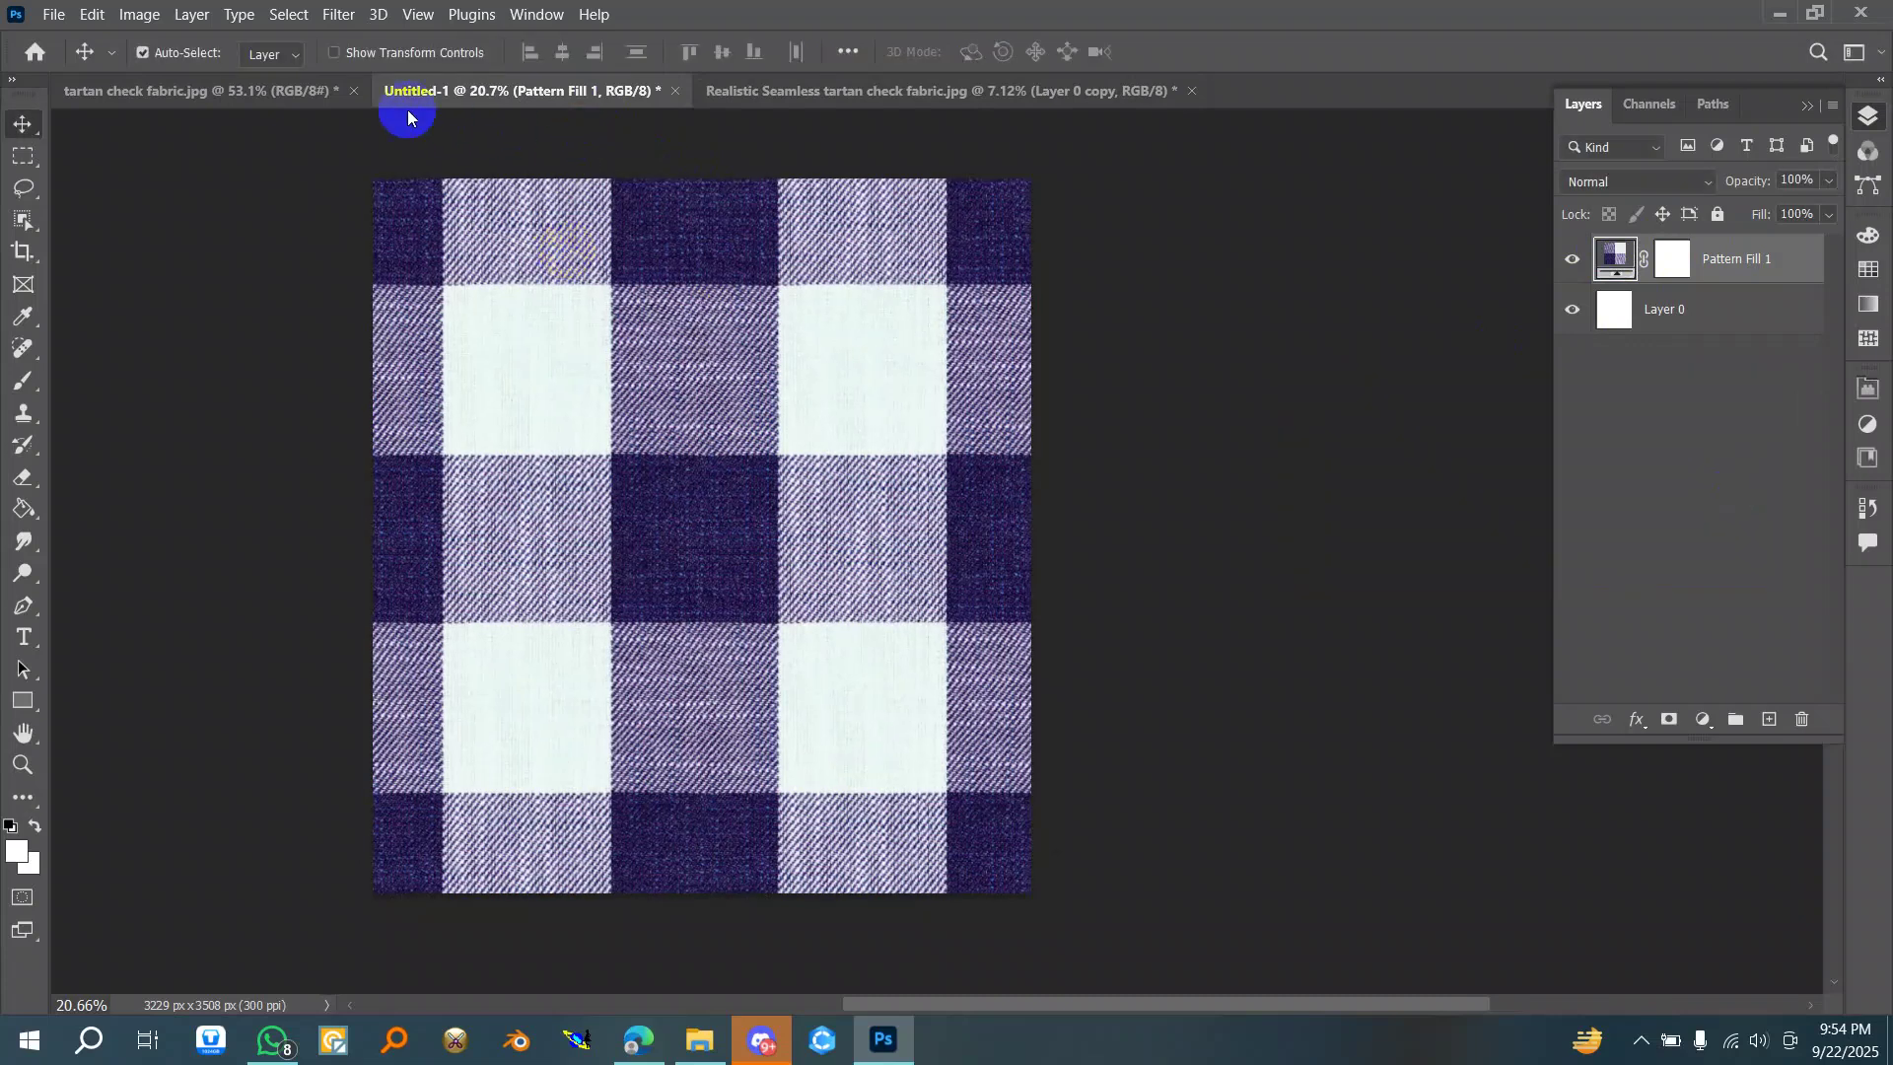
- Draw a white rectangle about 671 by 677 px over the entire swatch in tartan check fabric.jpg
click(259, 91)
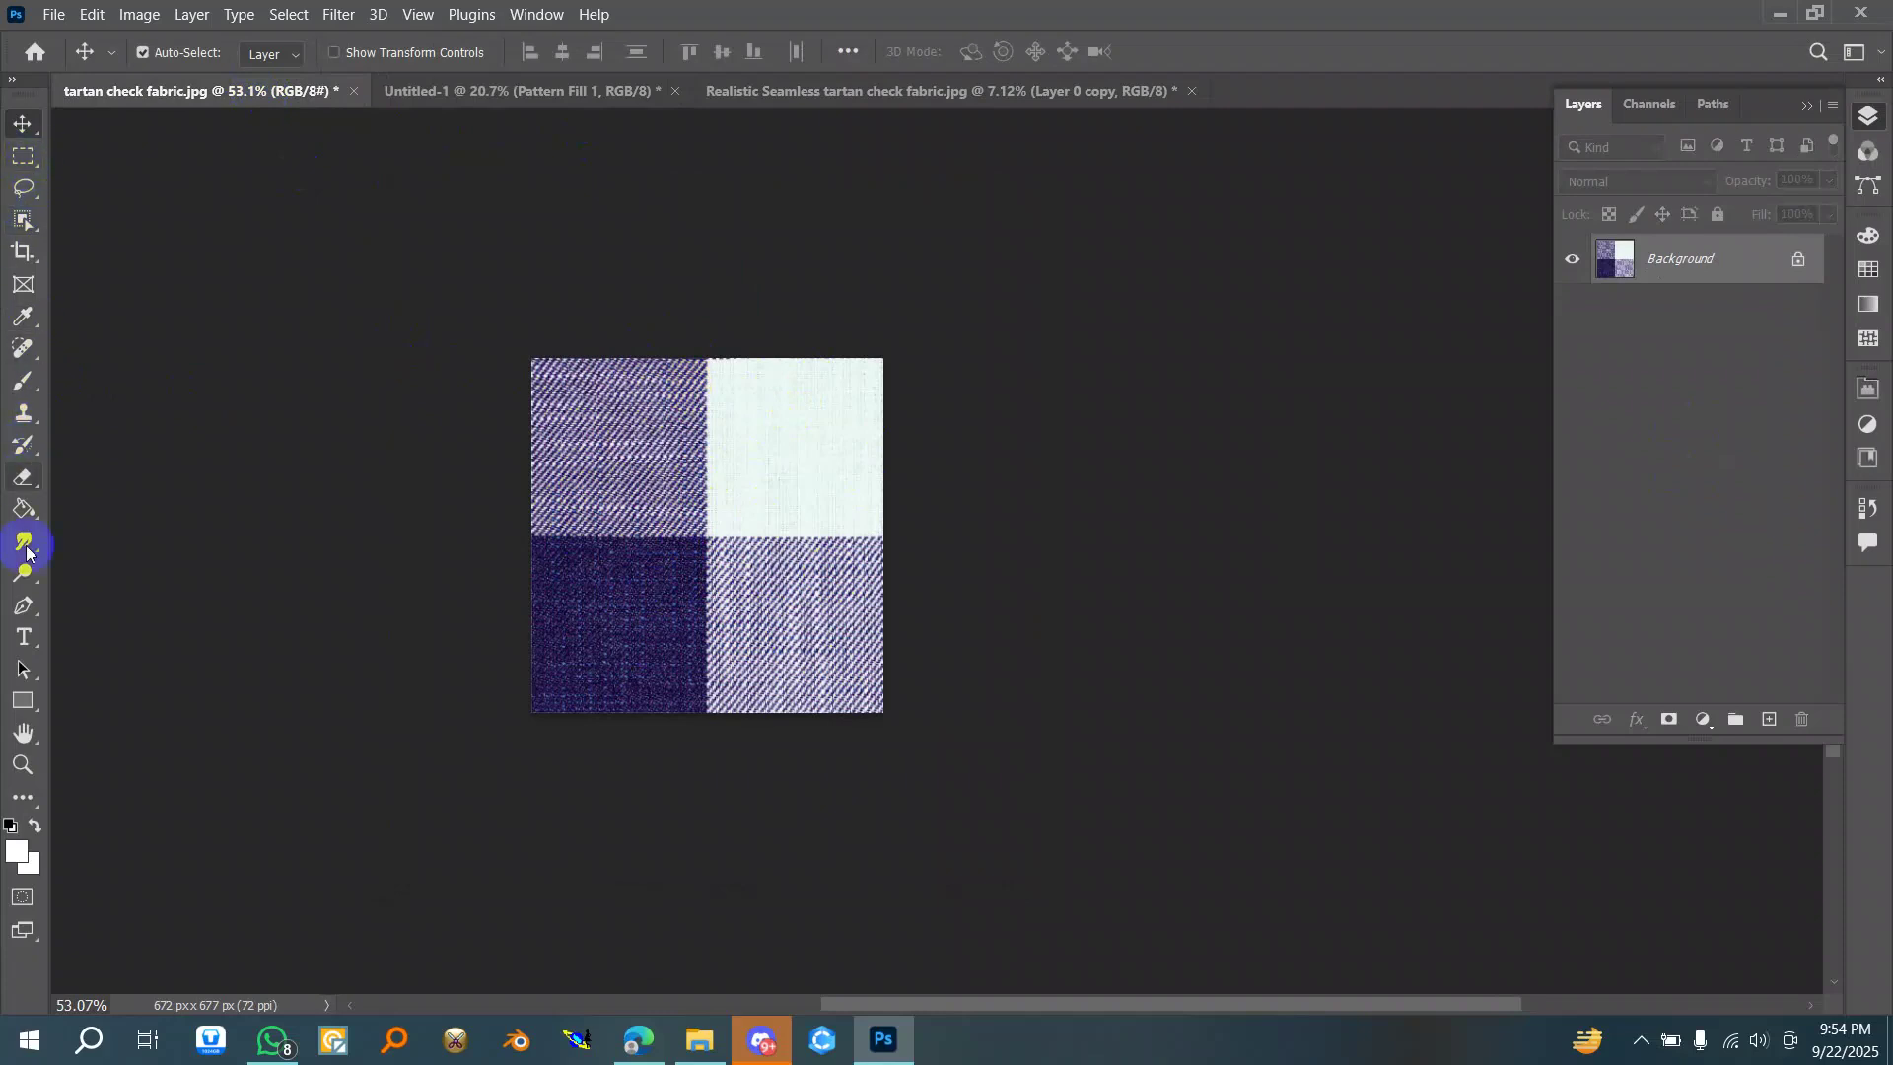
click(24, 701)
click(130, 699)
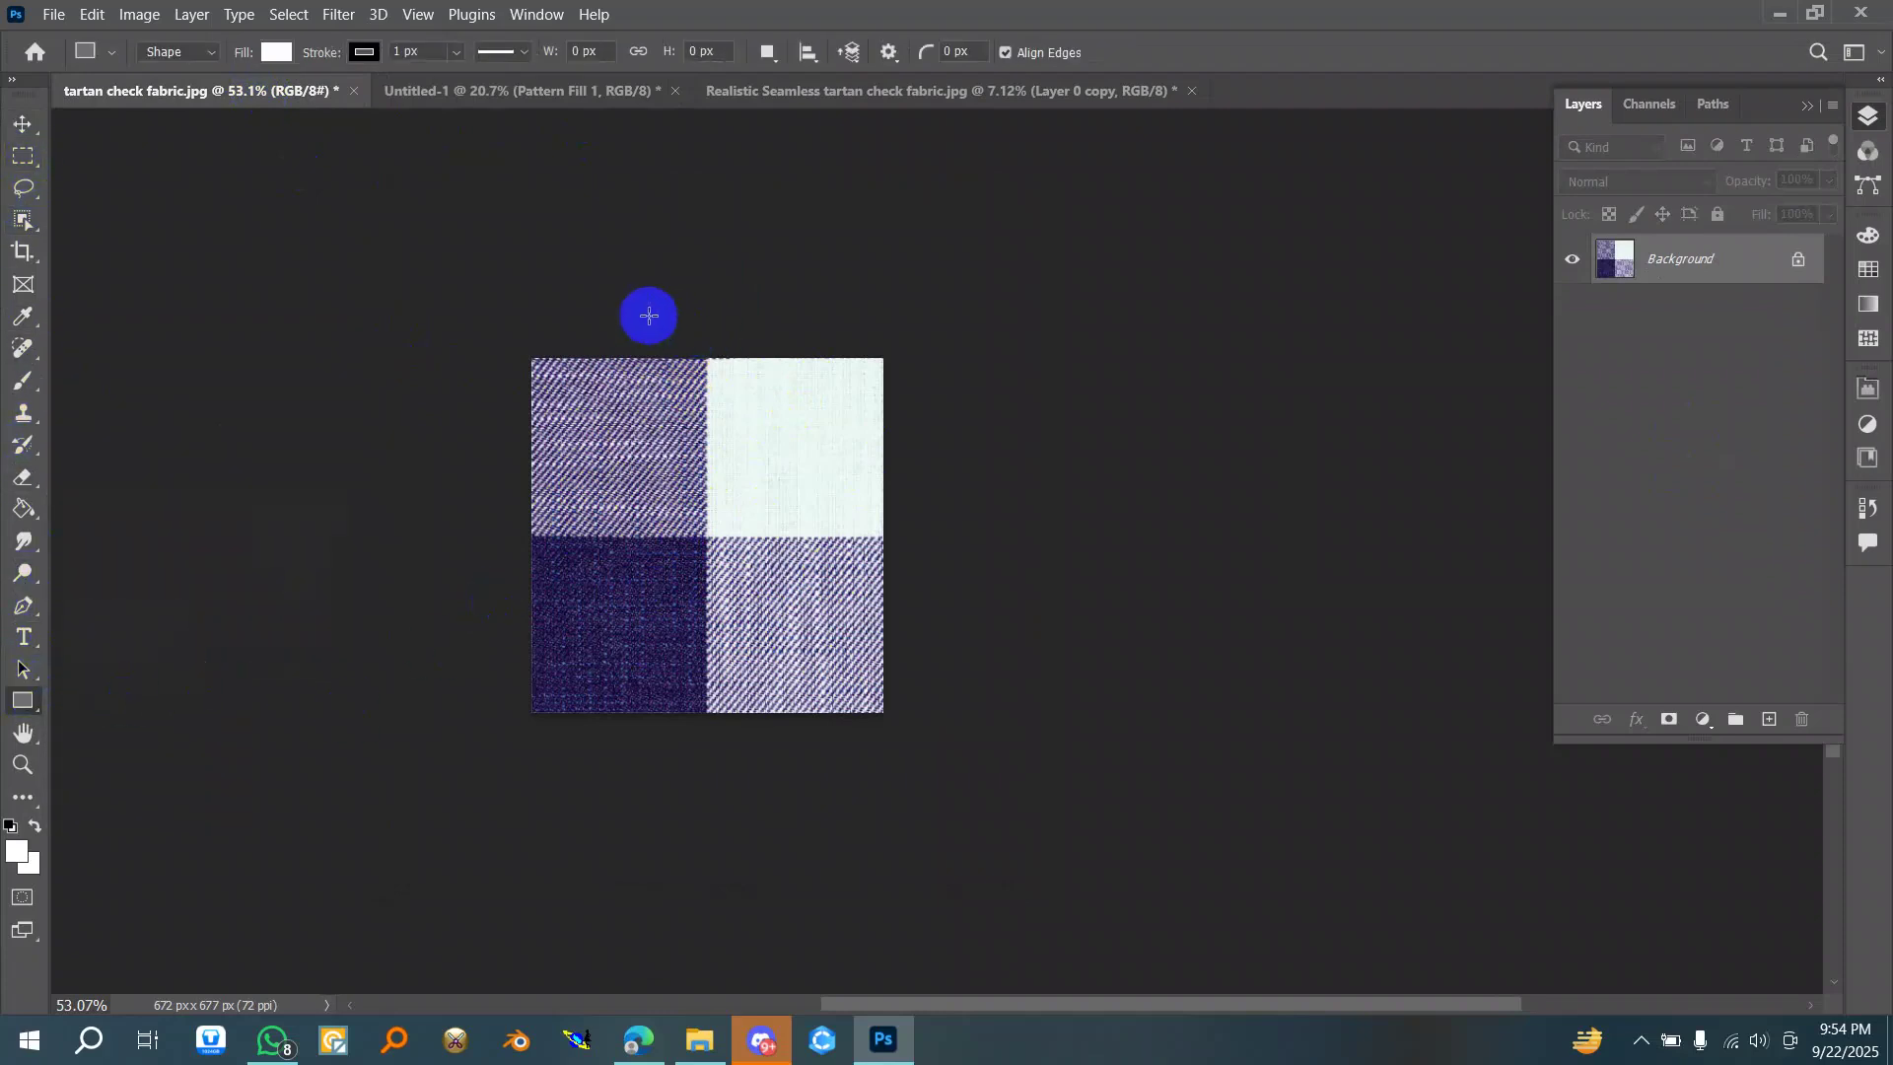
drag(532, 358, 882, 711)
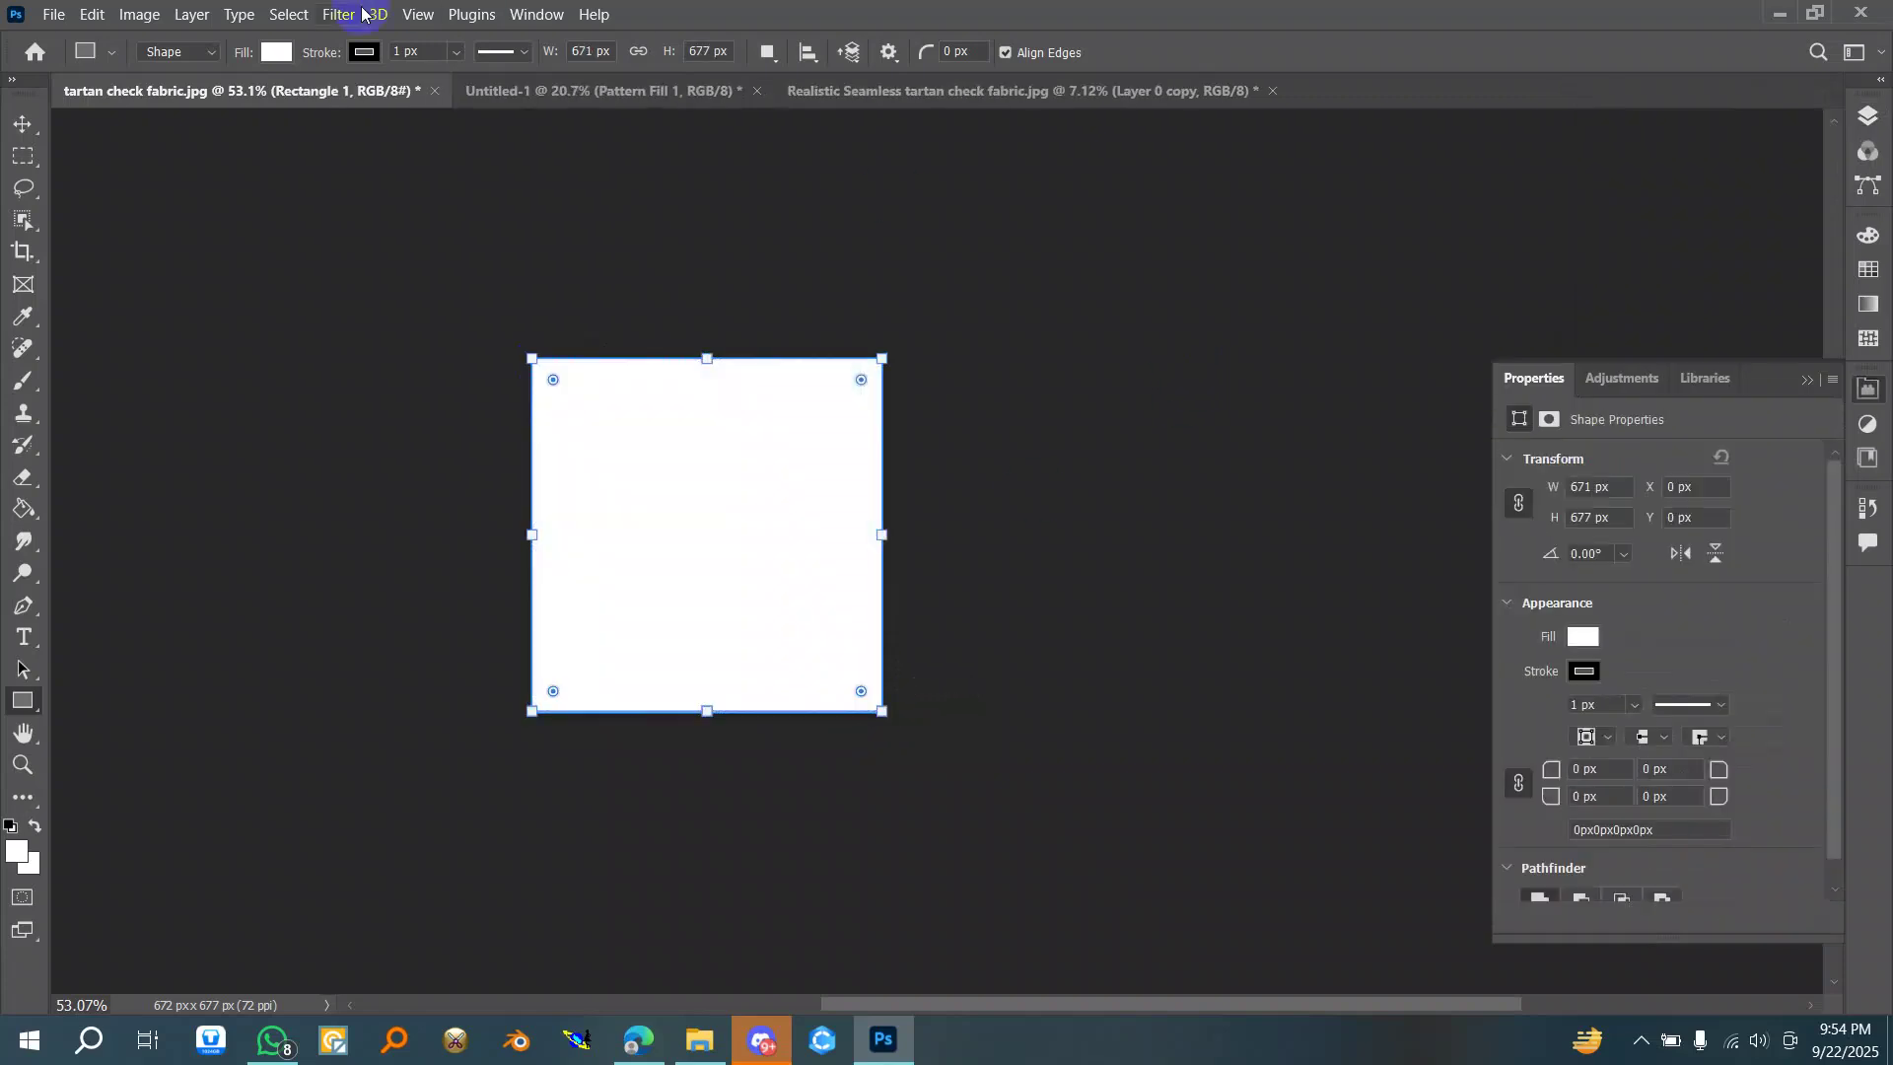
- Set the ruler units to centimeters in the Units & Rulers preferences
click(91, 14)
mouse_move(395, 1001)
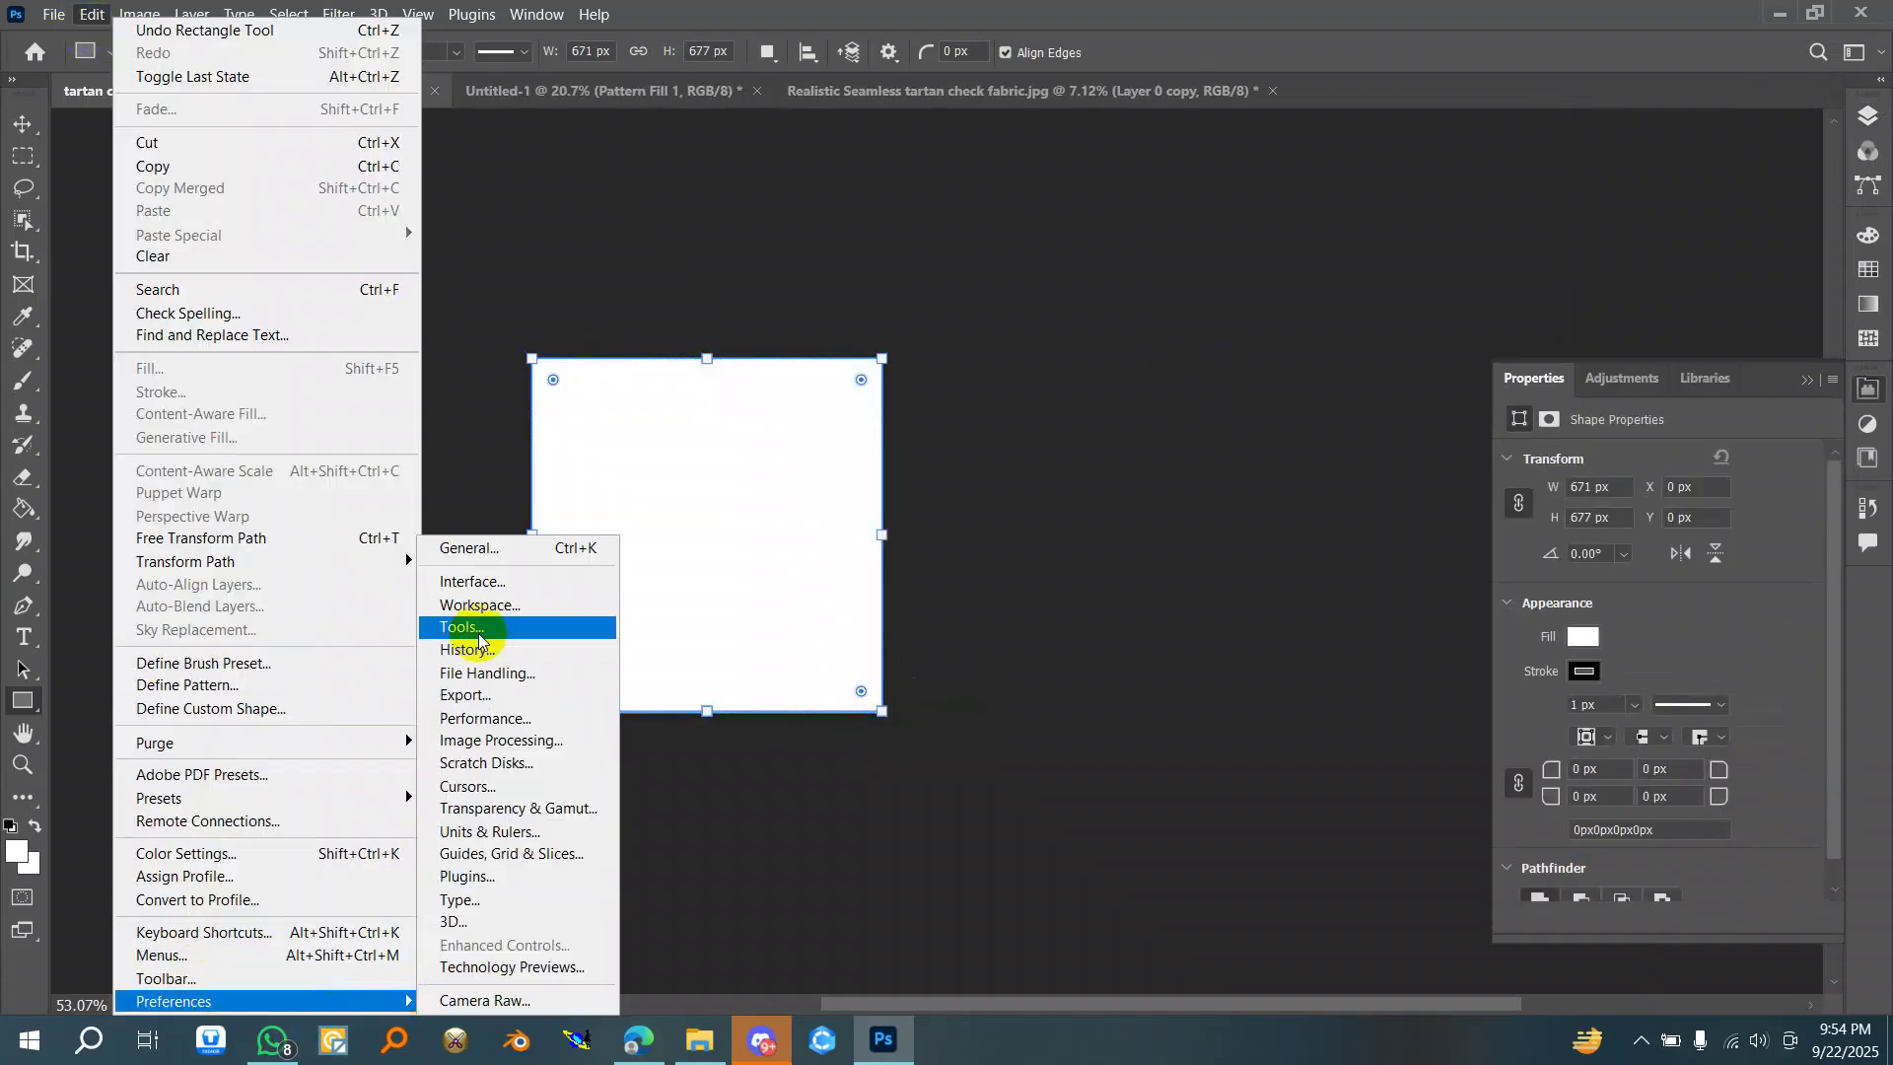
click(493, 550)
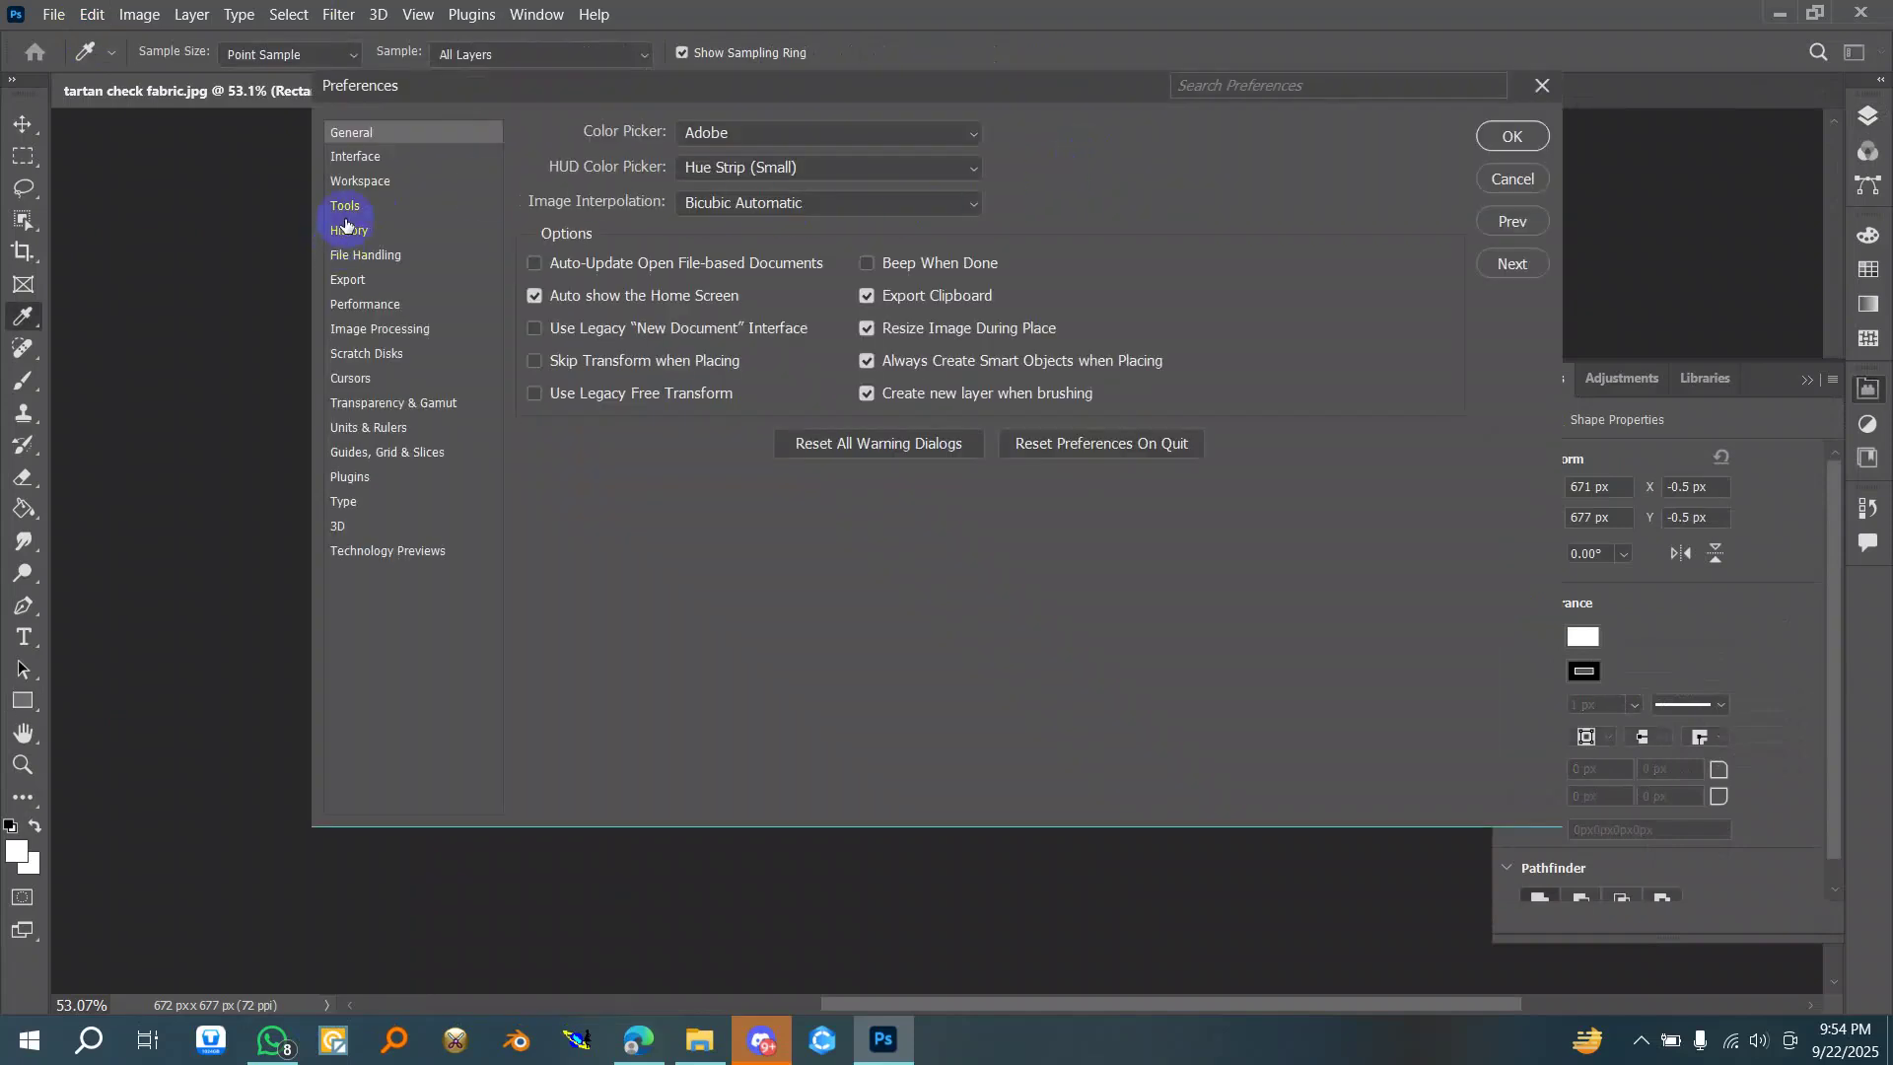
click(345, 209)
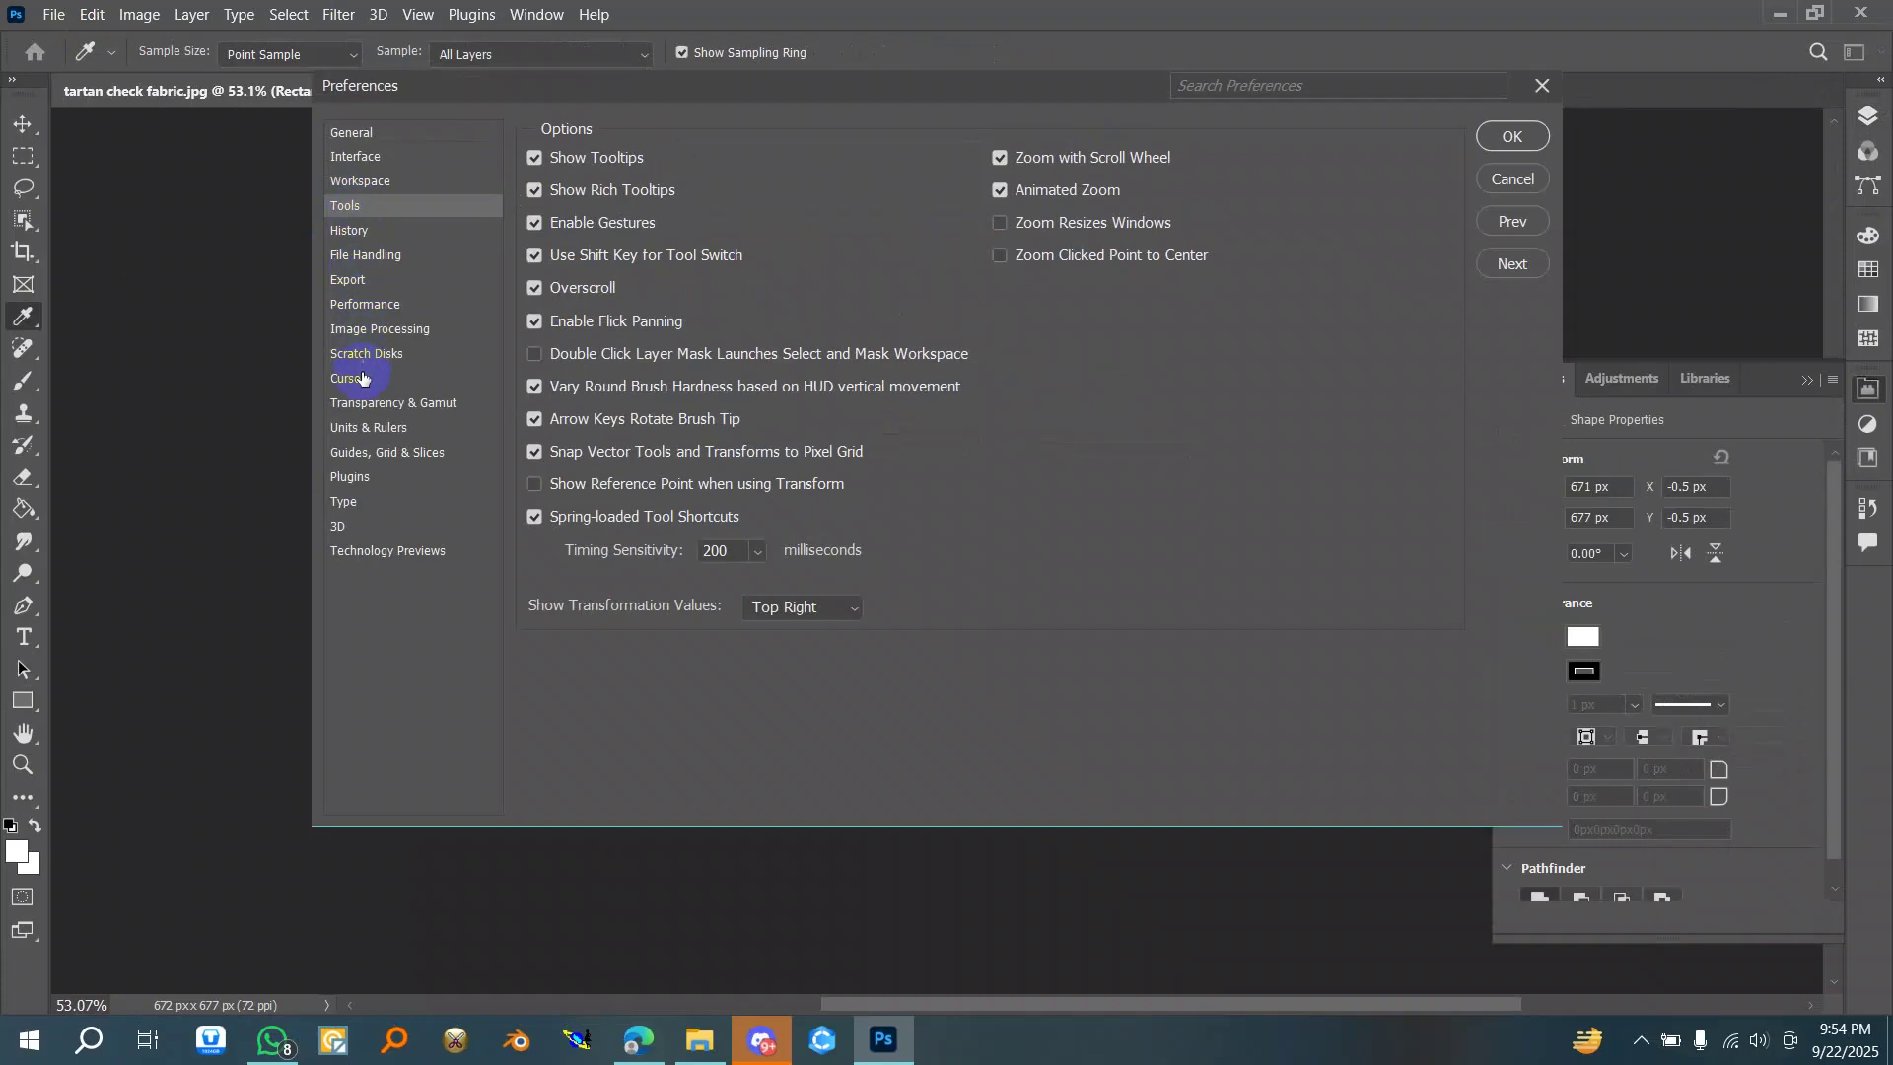
click(363, 428)
click(651, 159)
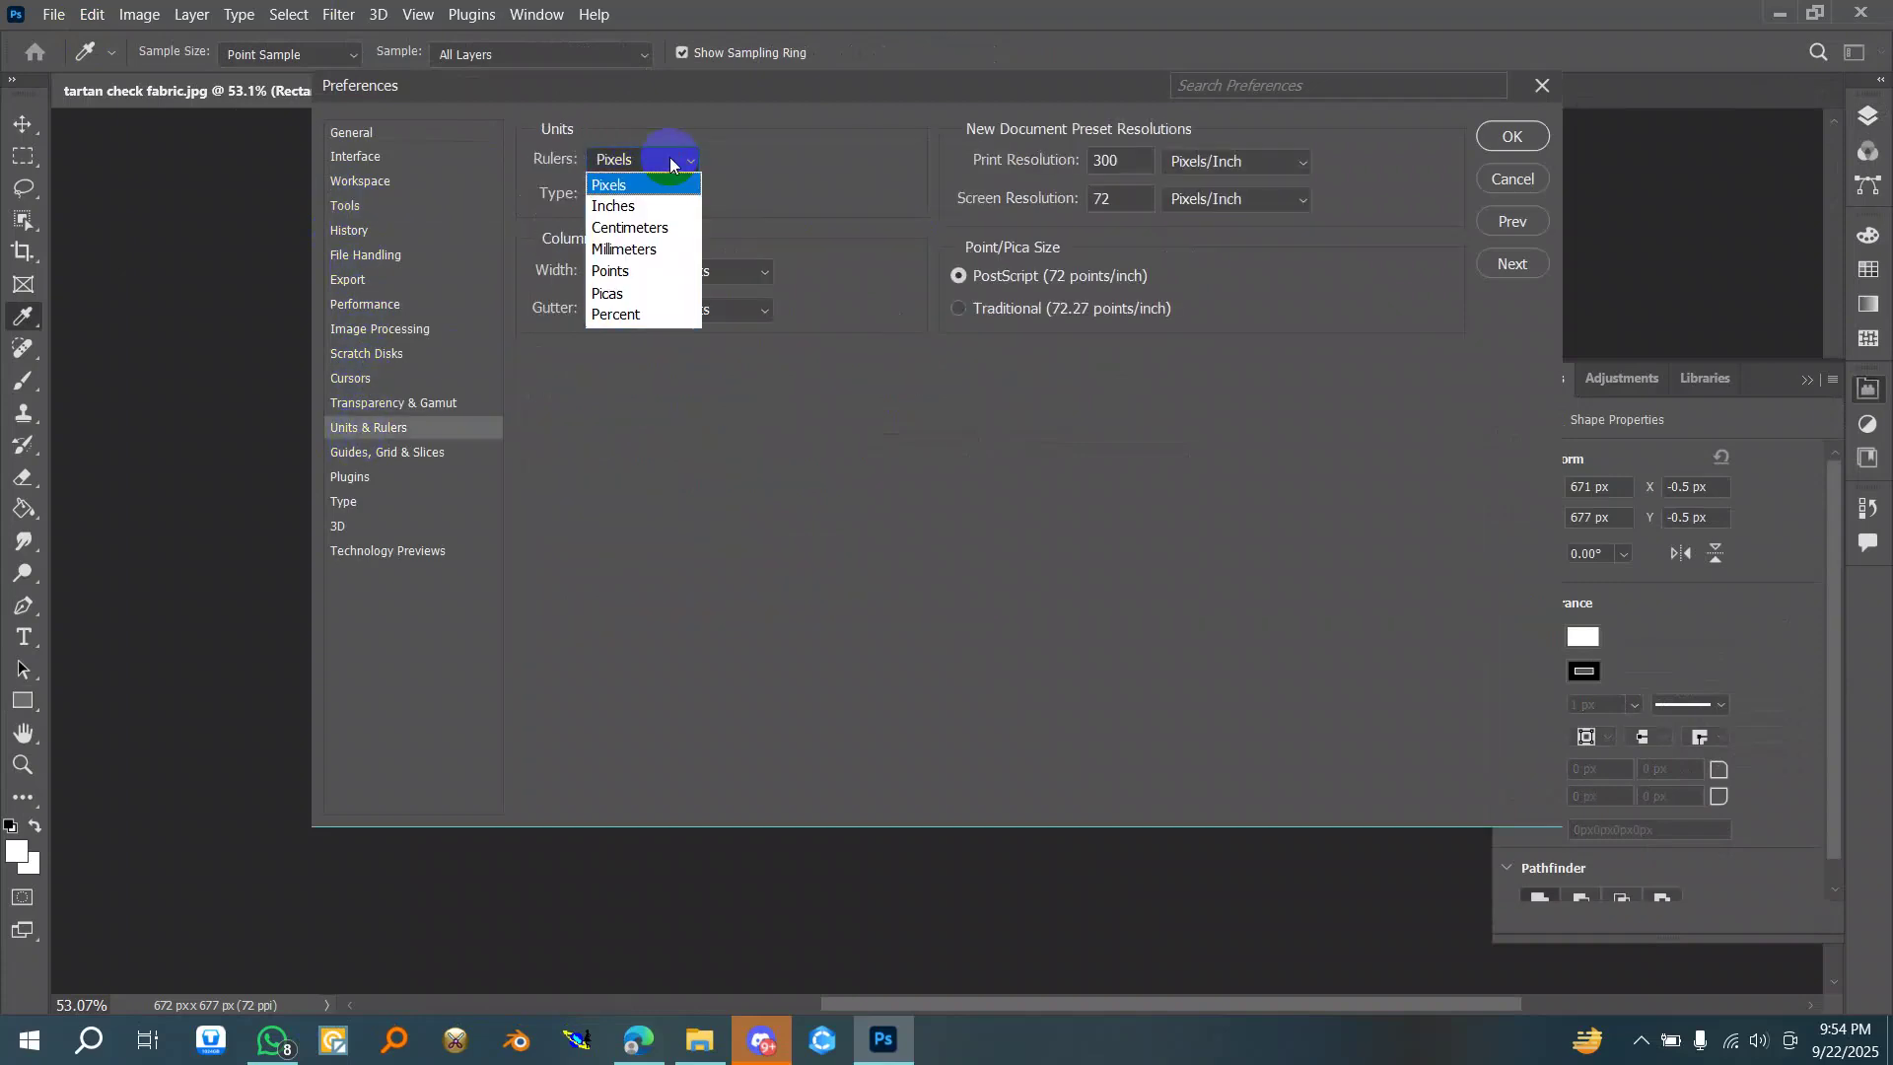
click(635, 228)
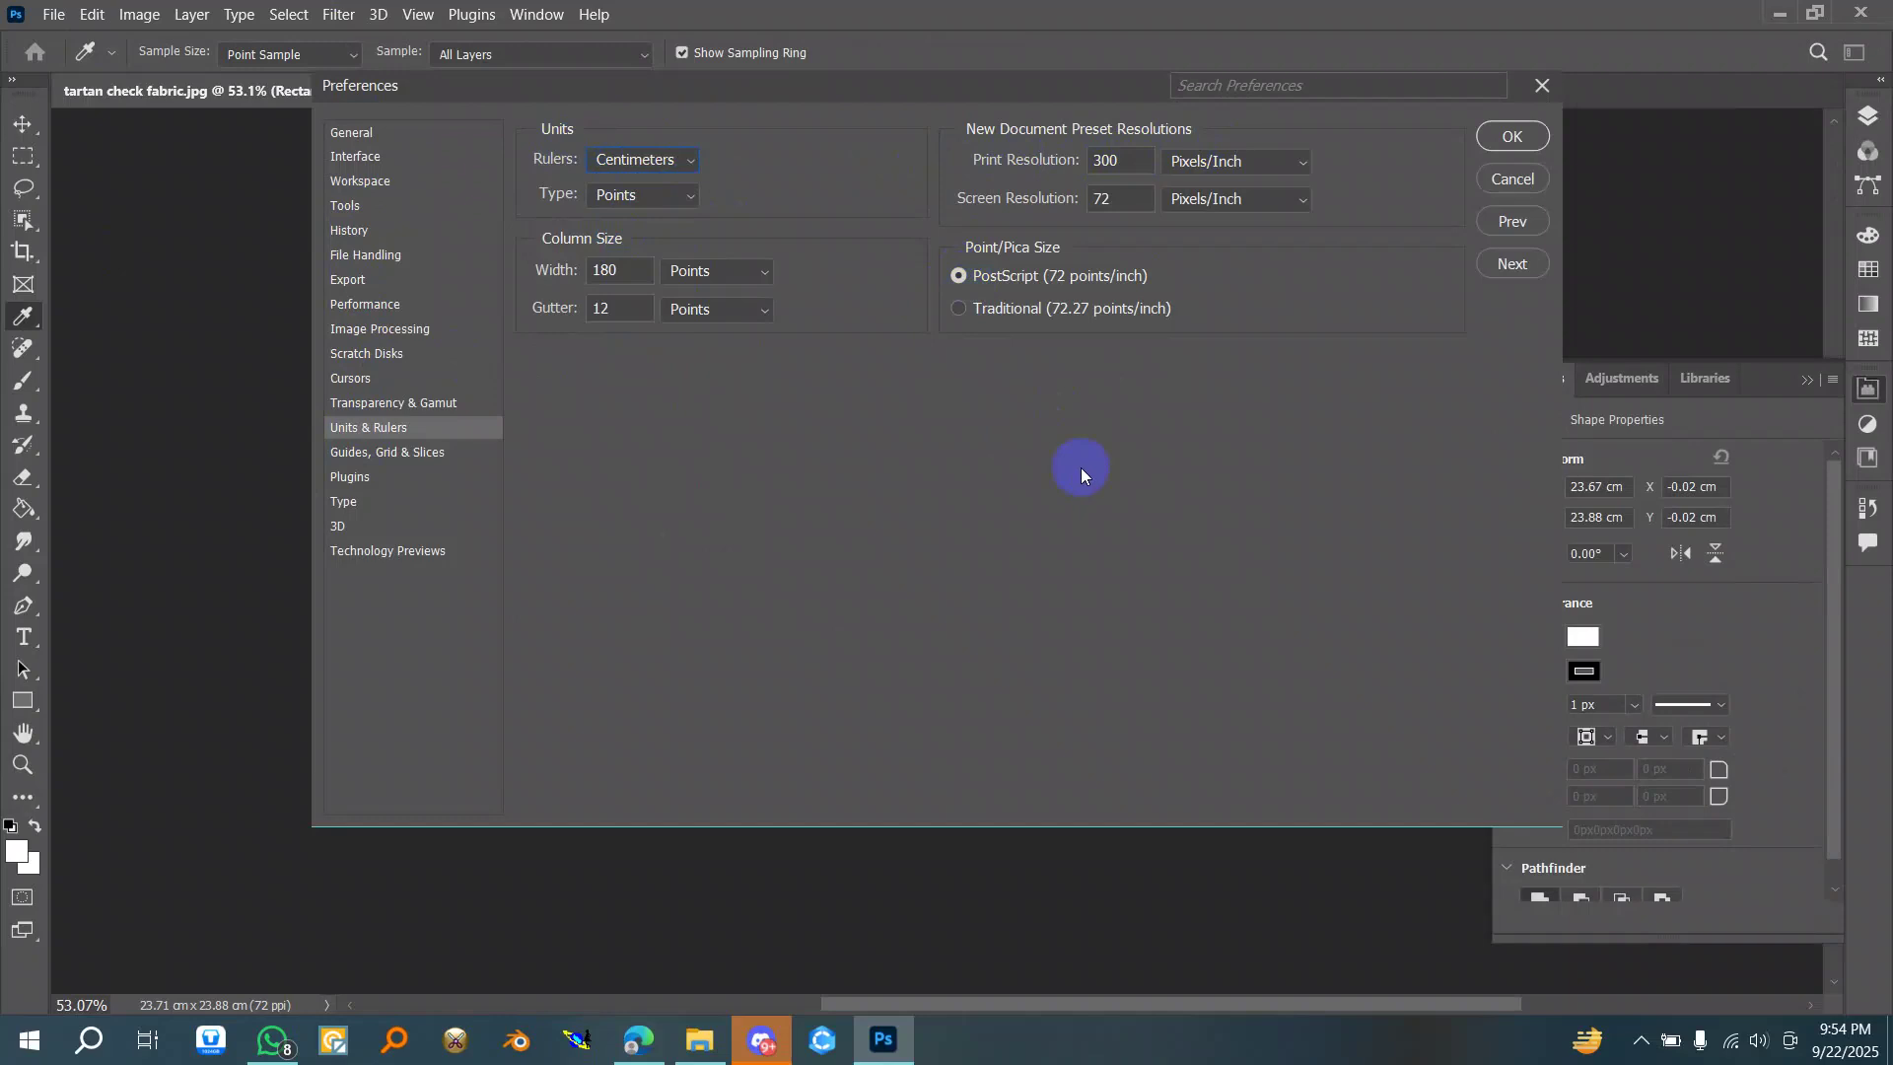
click(1487, 144)
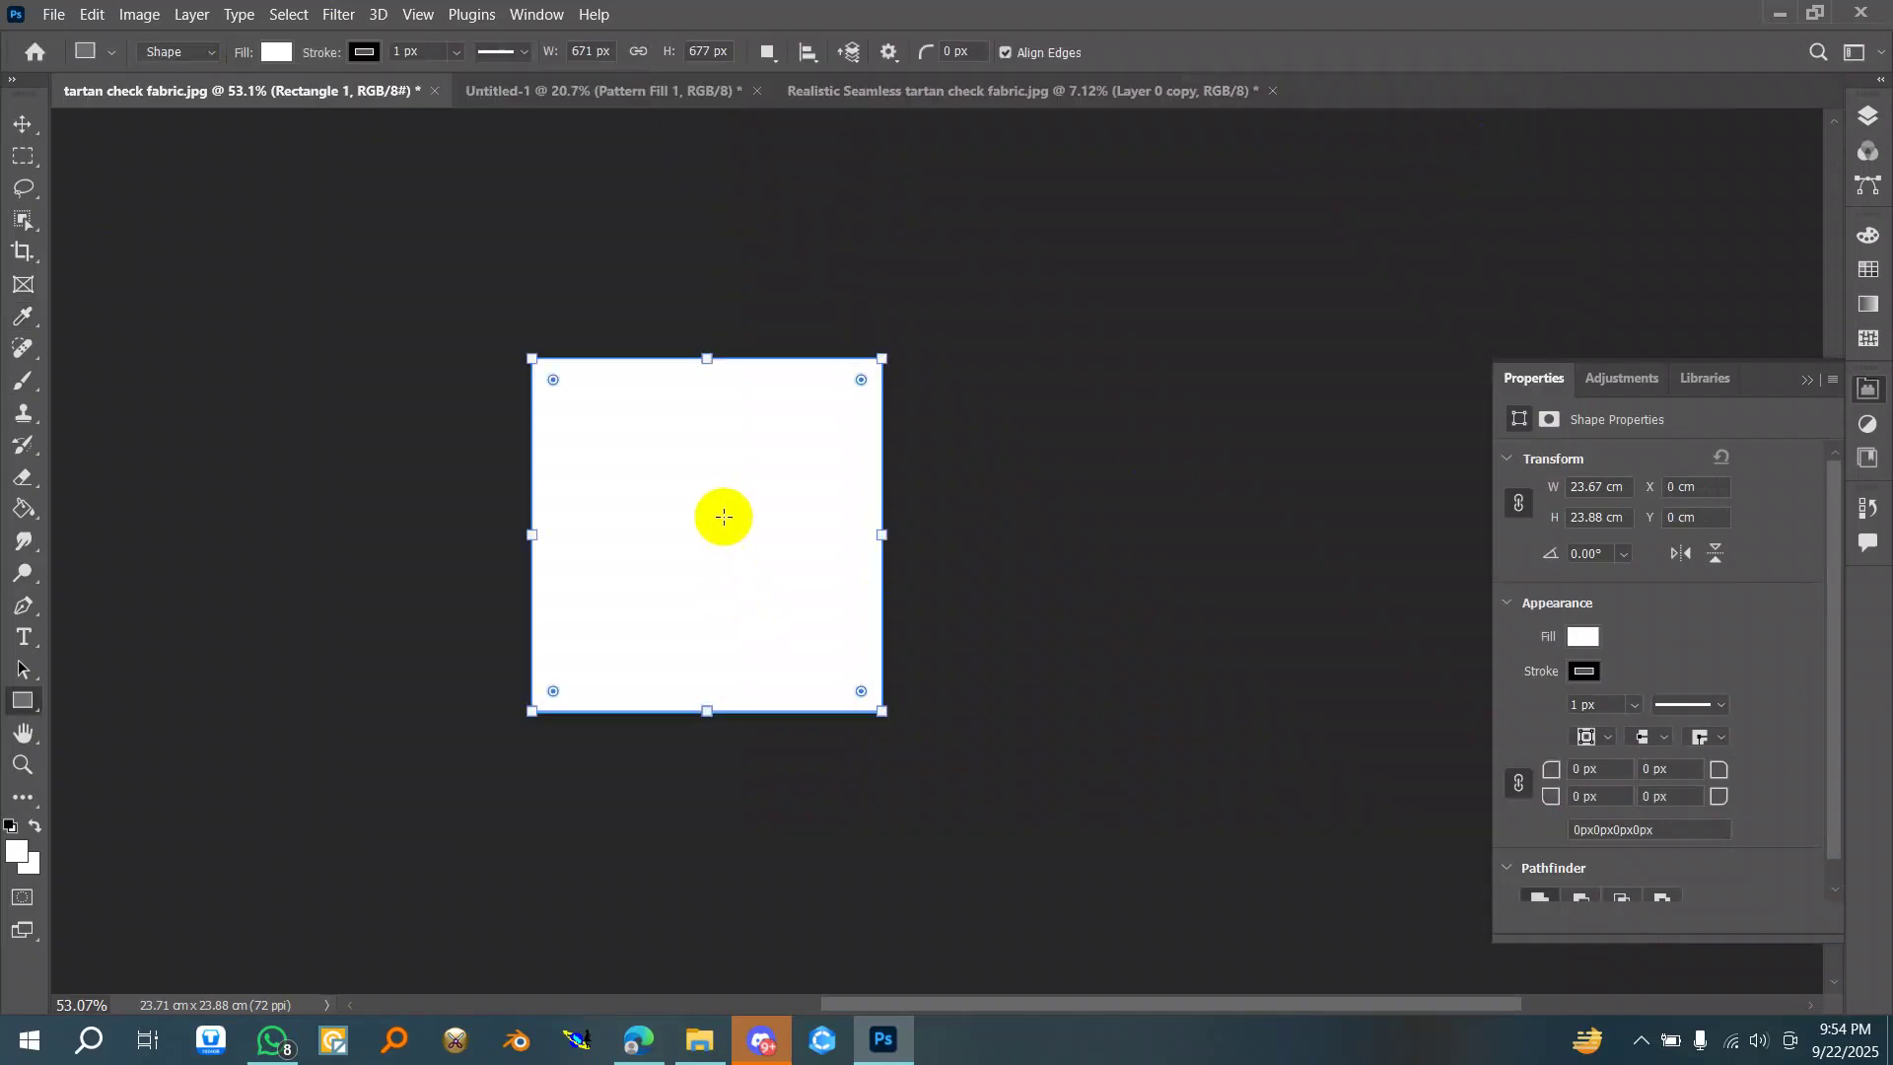
- Check the white rectangle's dimensions with Free Transform without resizing it
click(23, 124)
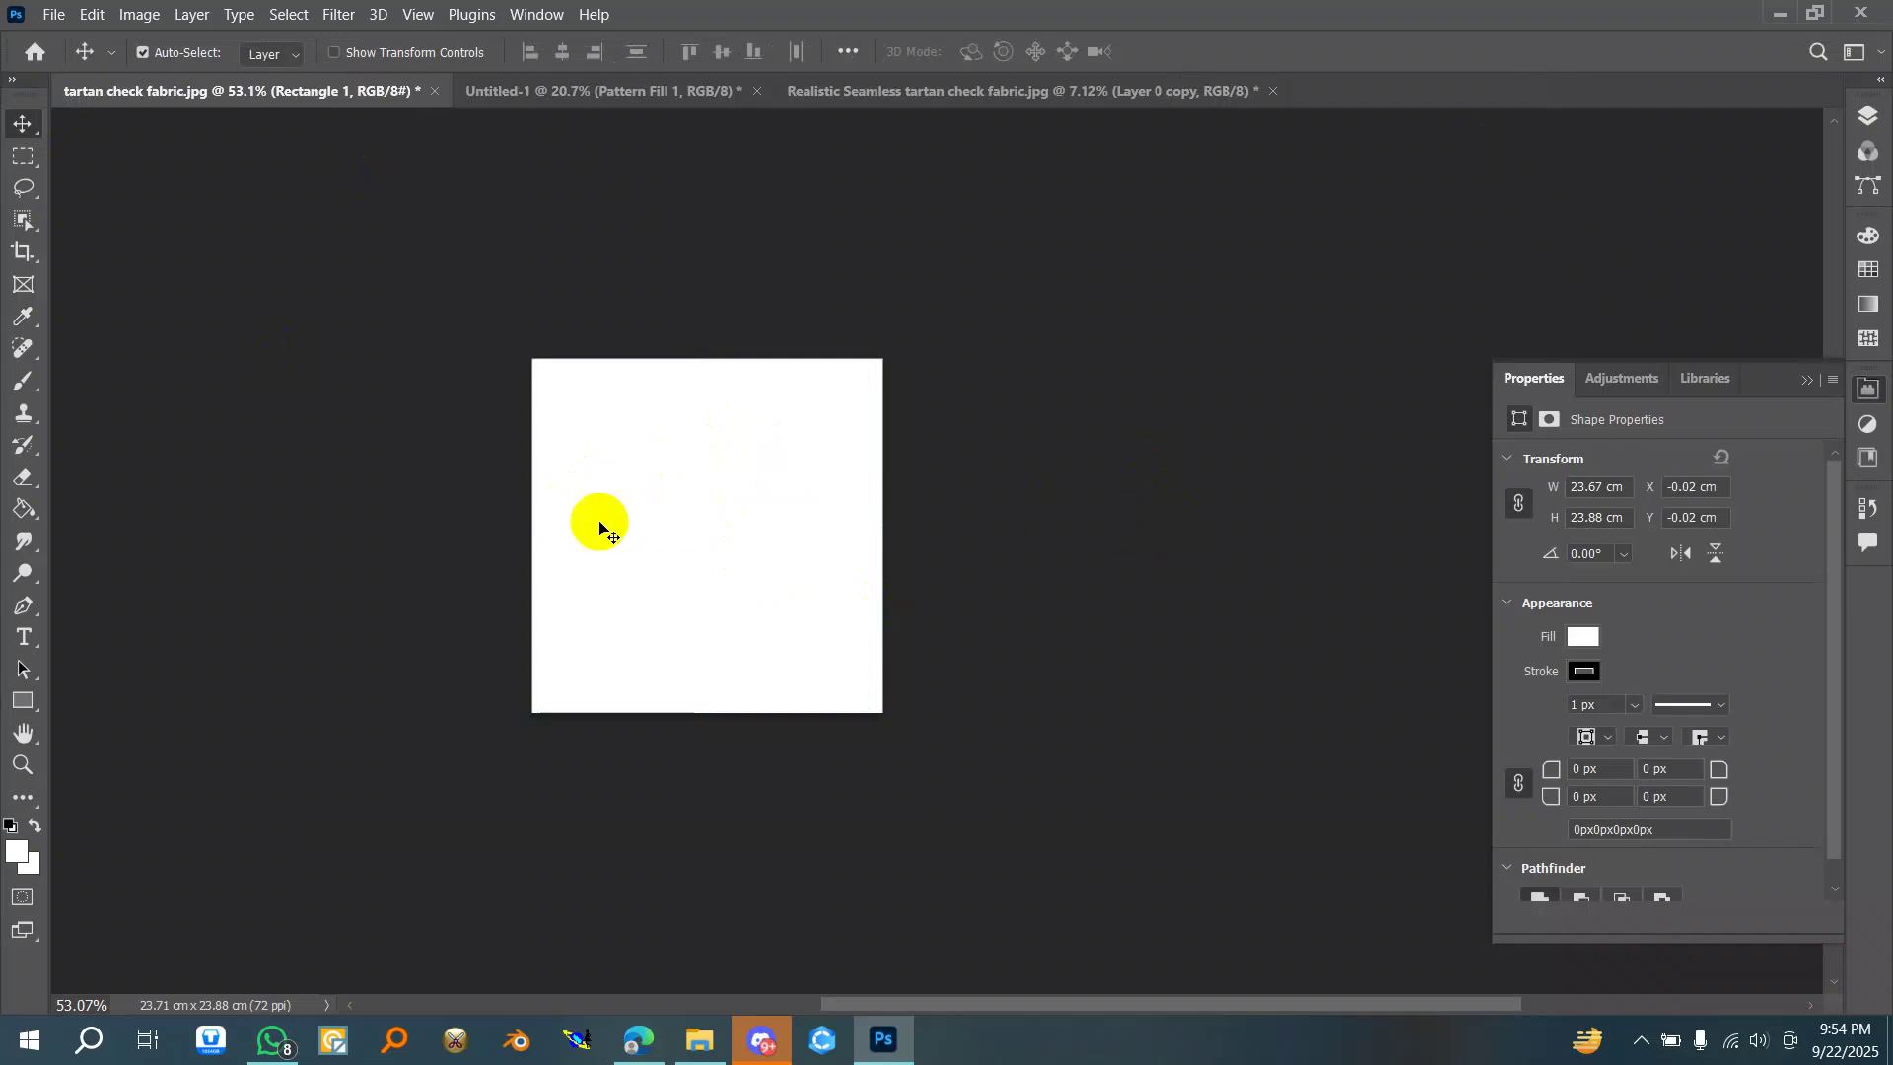
key(ctrl+t)
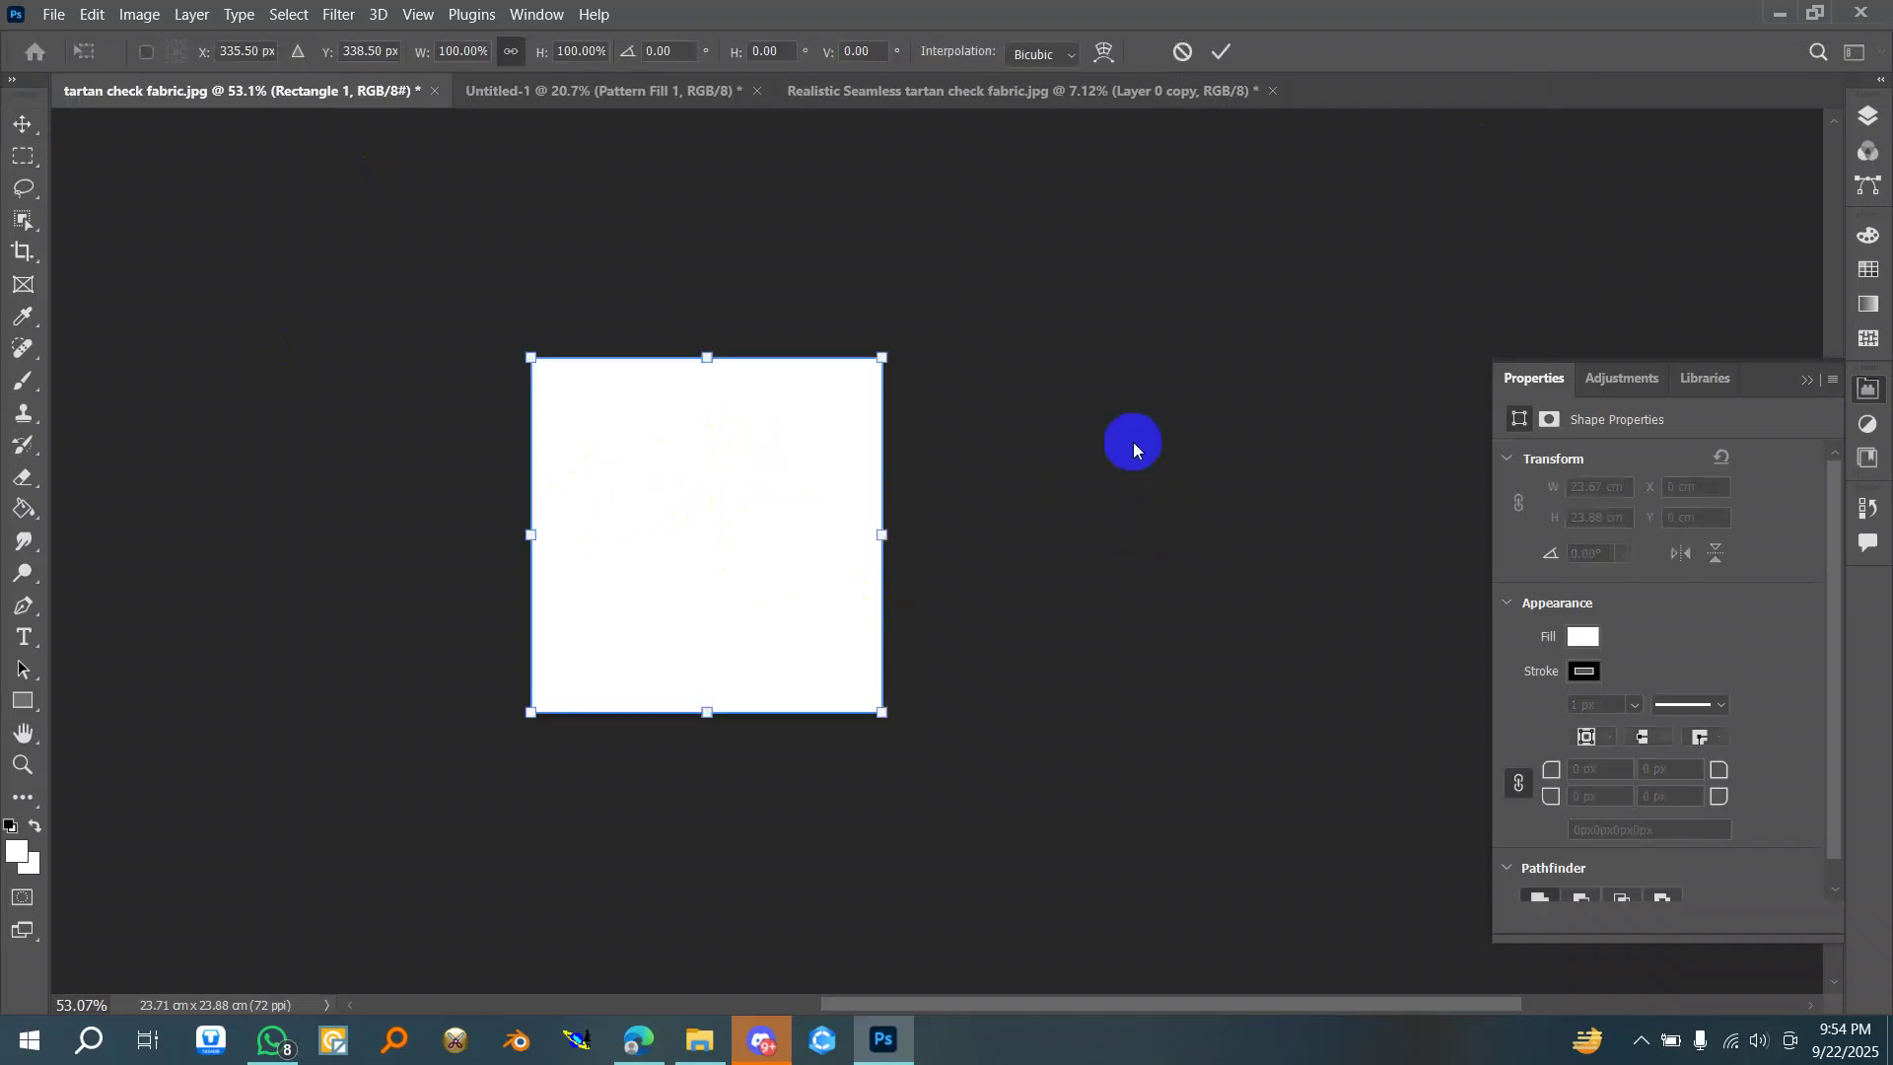
key(Return)
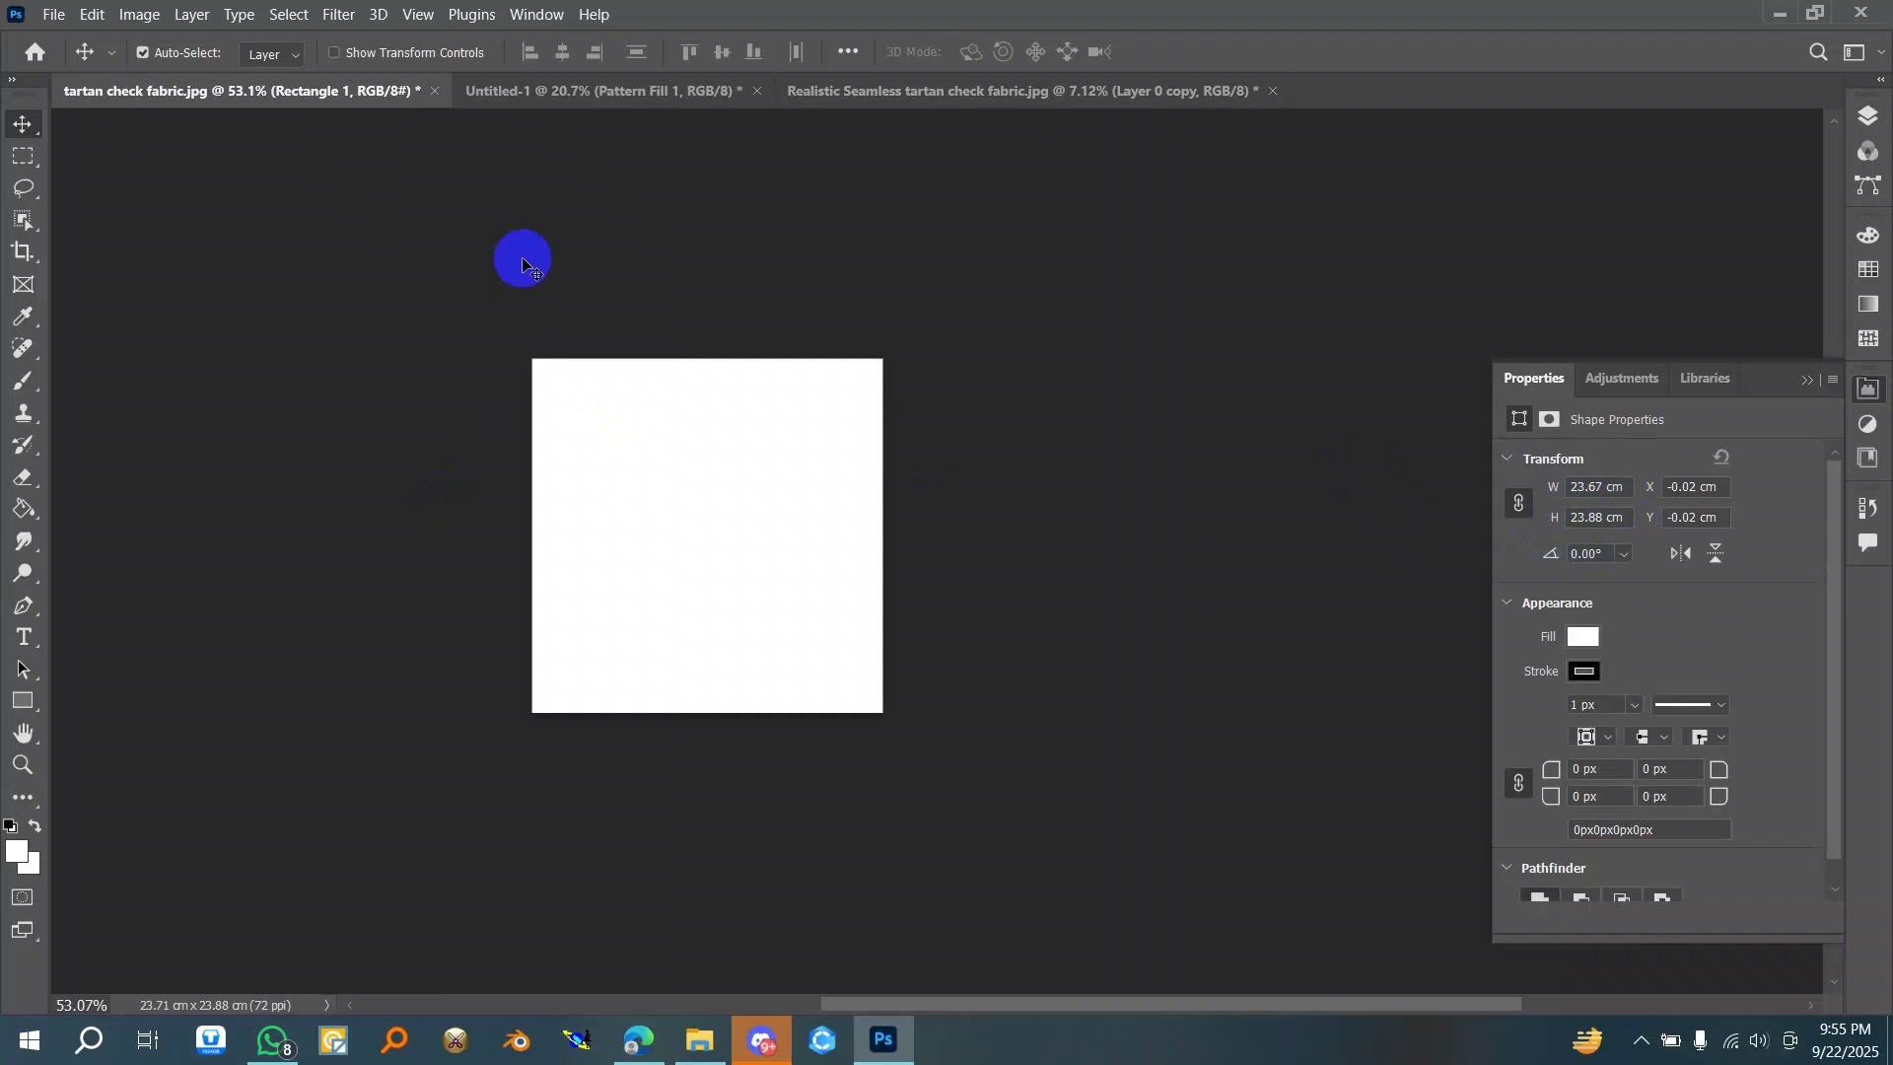
- Close Realistic Seamless tartan check fabric.jpg without saving the changes
click(937, 88)
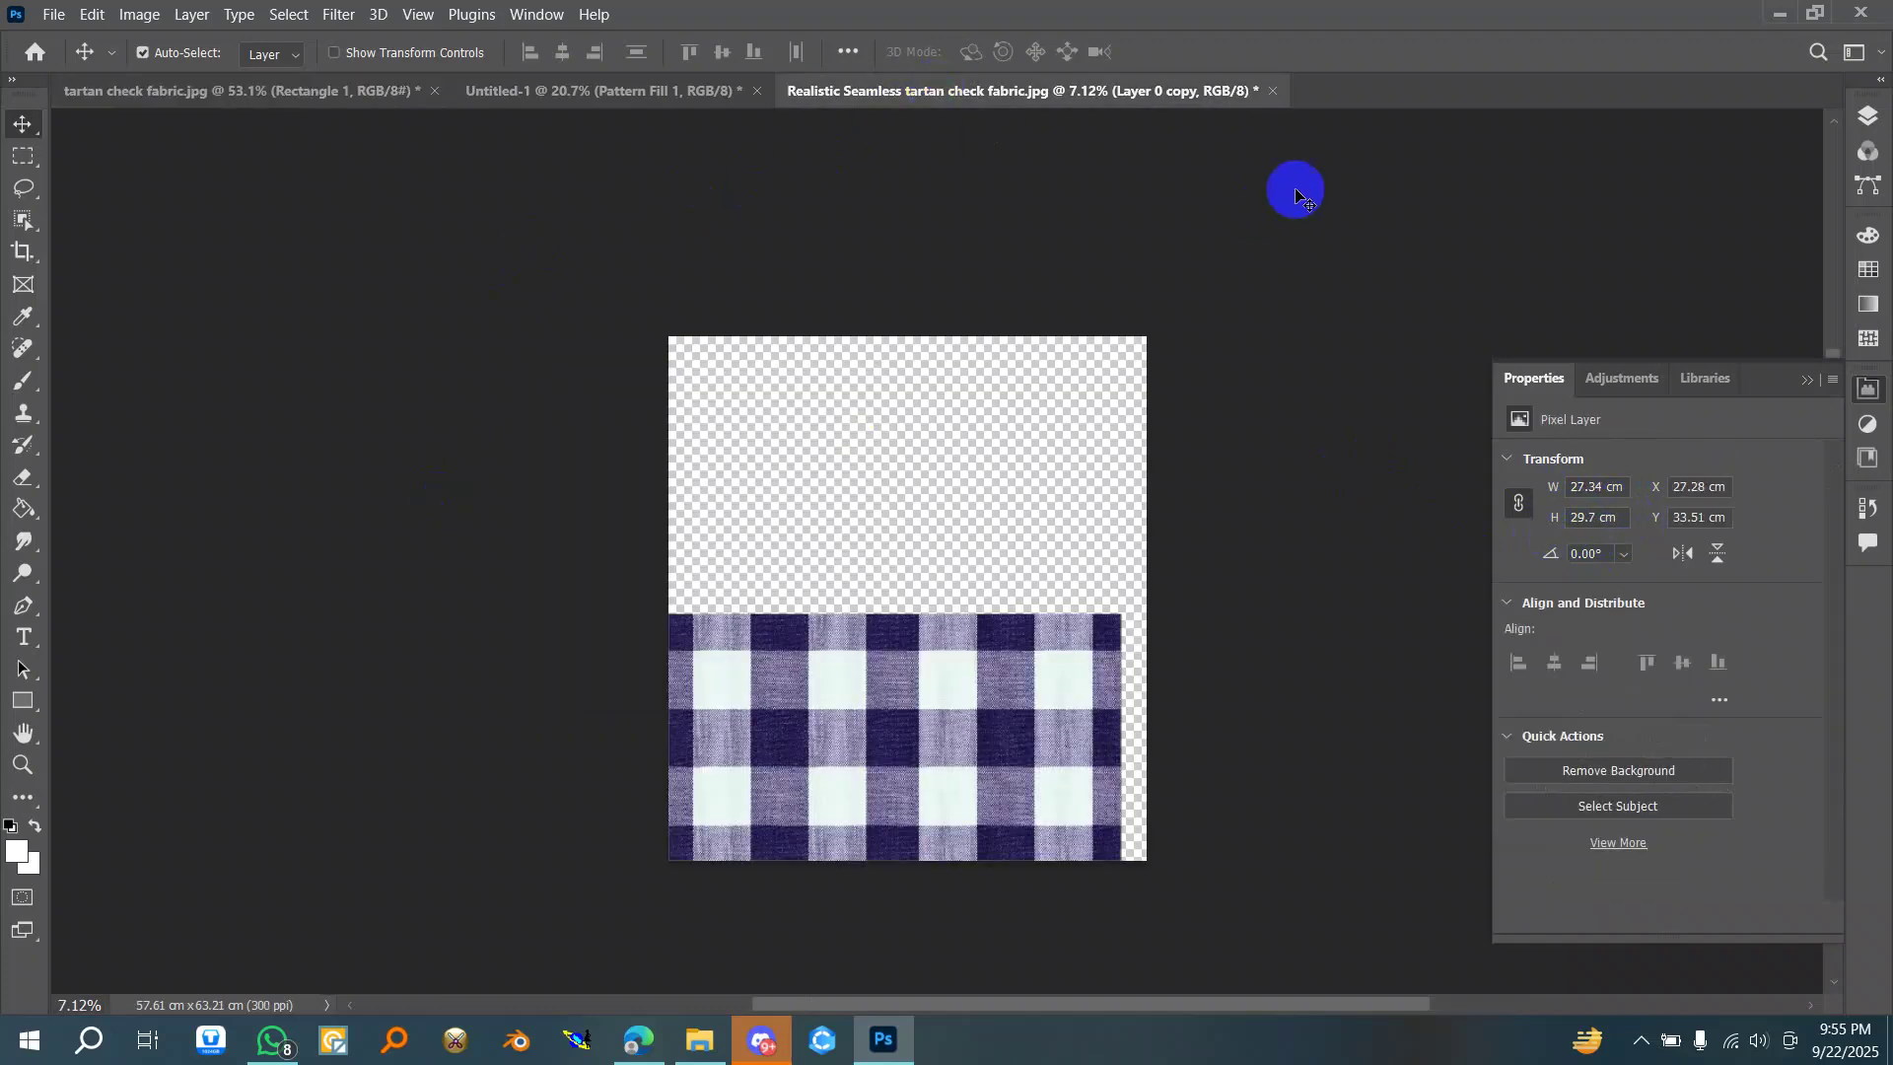
click(1272, 92)
click(976, 409)
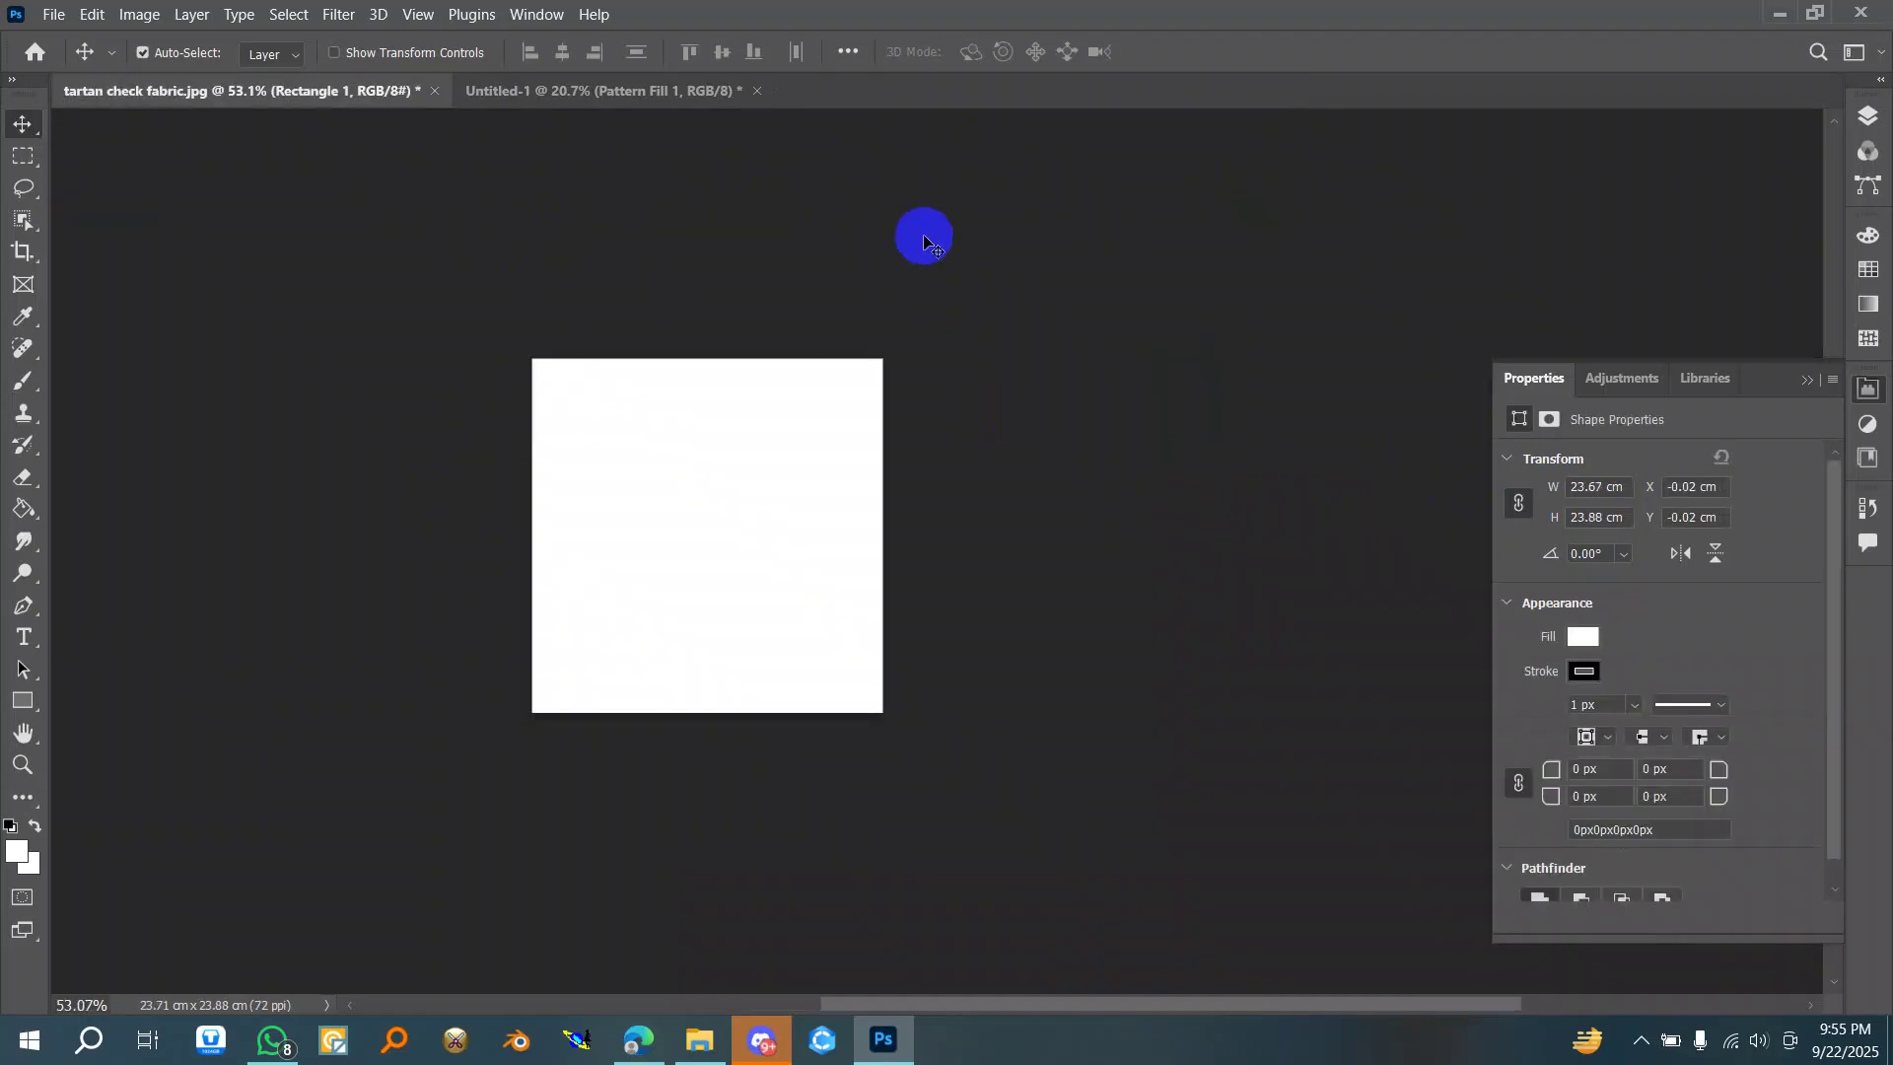
- Create a new 30 by 30 cm document at 300 pixels/inch in RGB Color with a white background
click(54, 16)
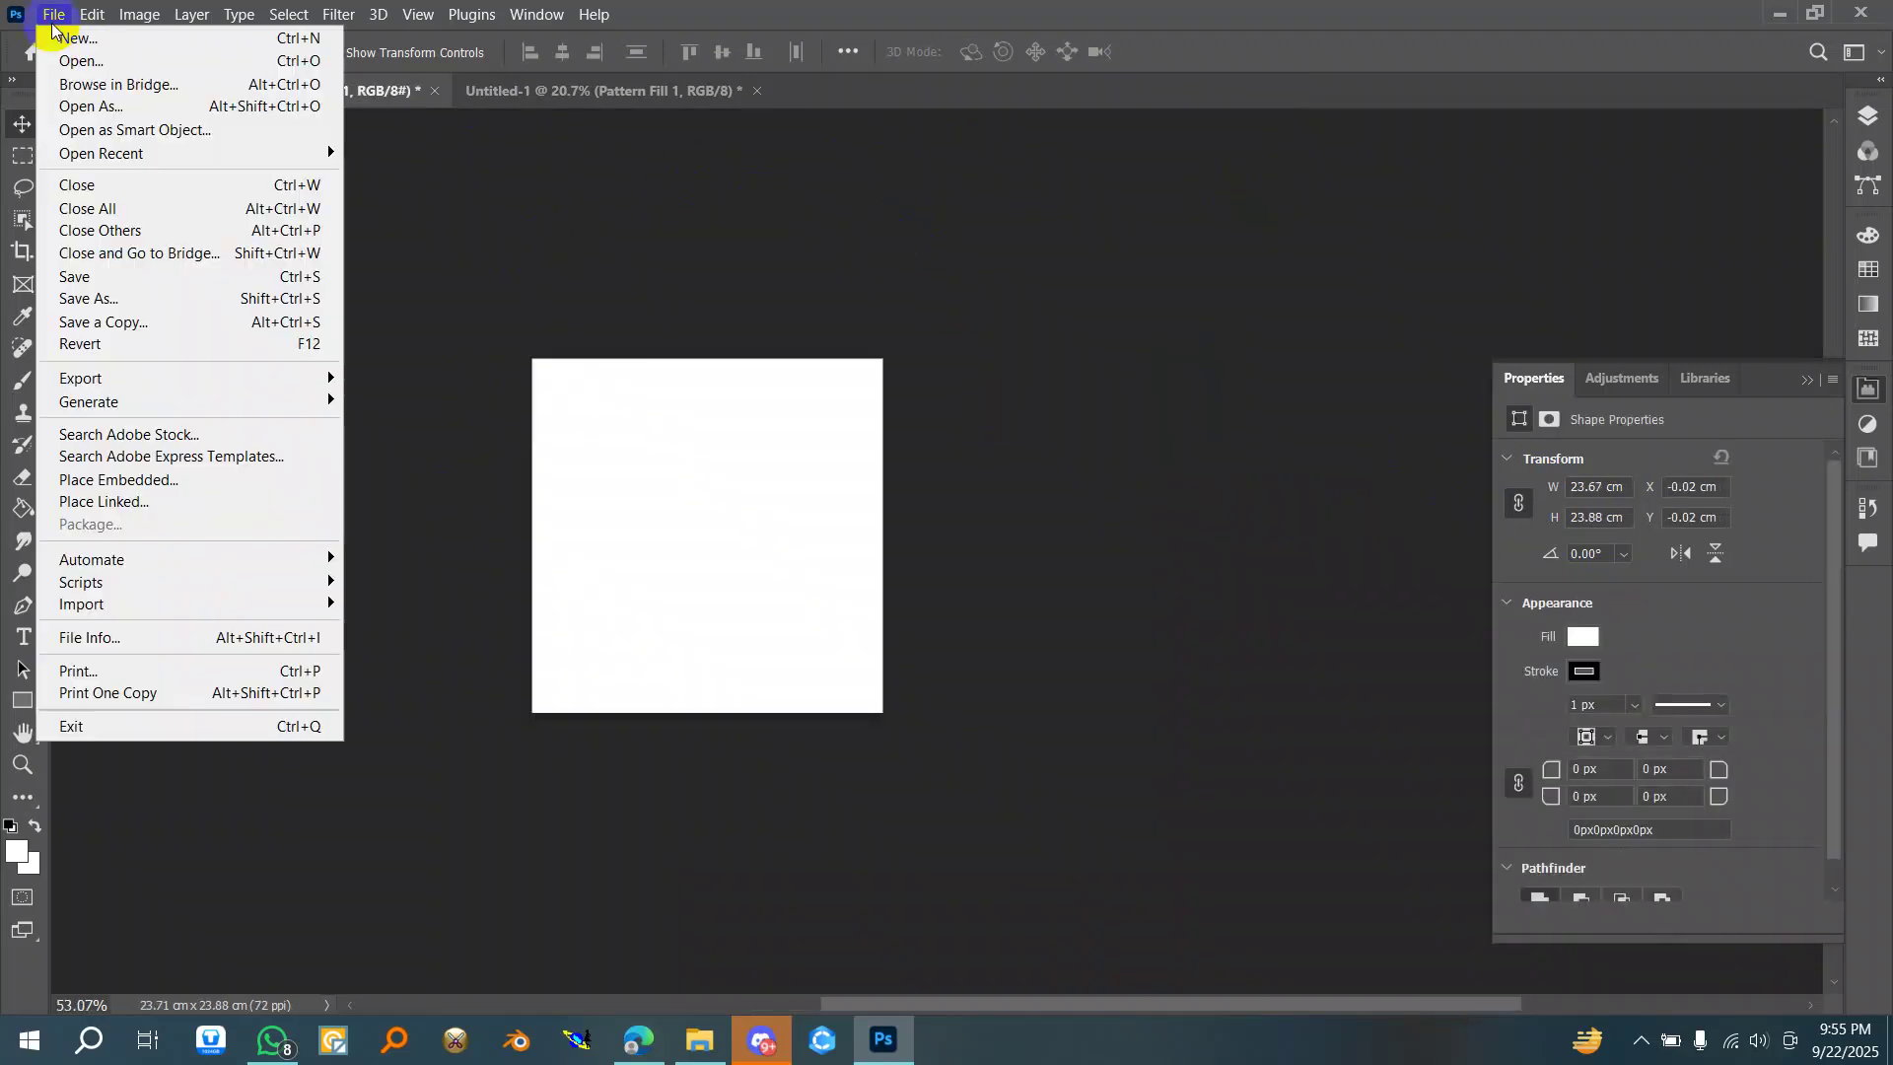
click(143, 46)
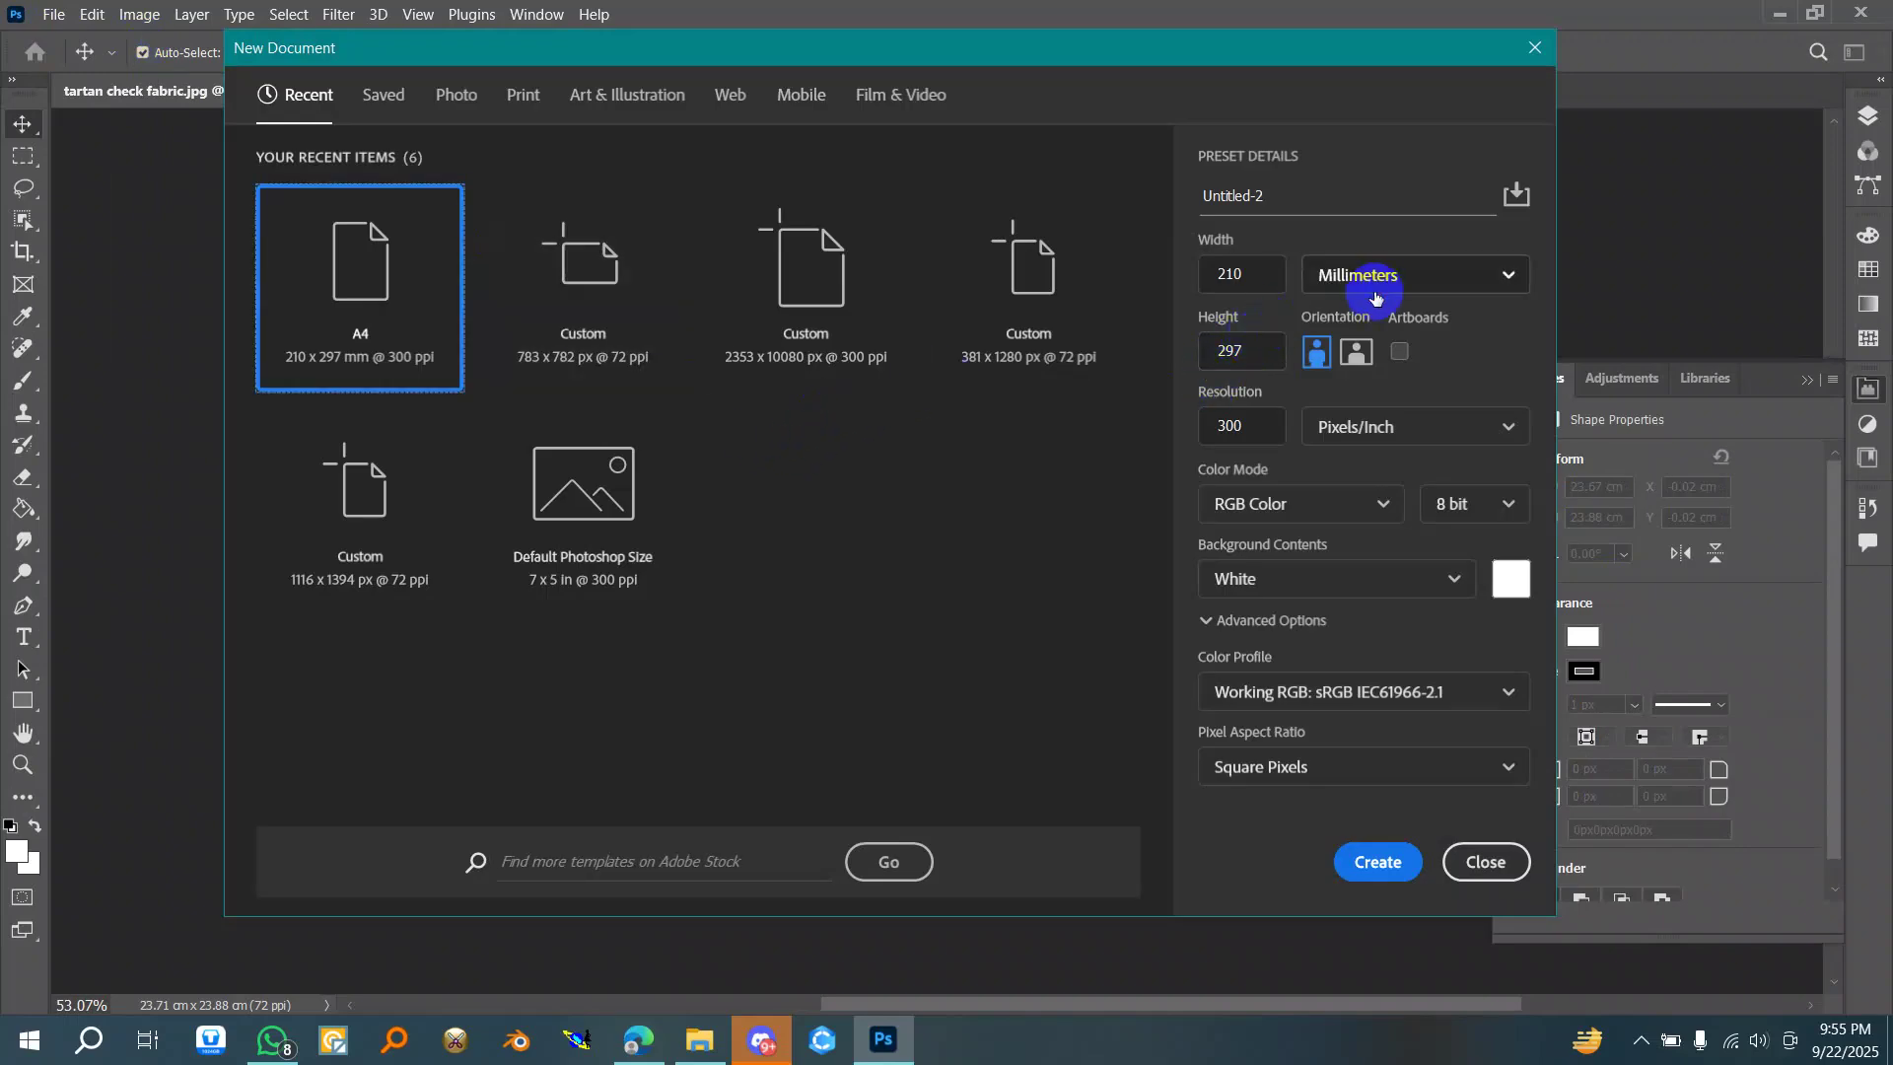
click(1410, 276)
click(1385, 401)
click(1240, 274)
text(30)
click(1228, 352)
text(3)
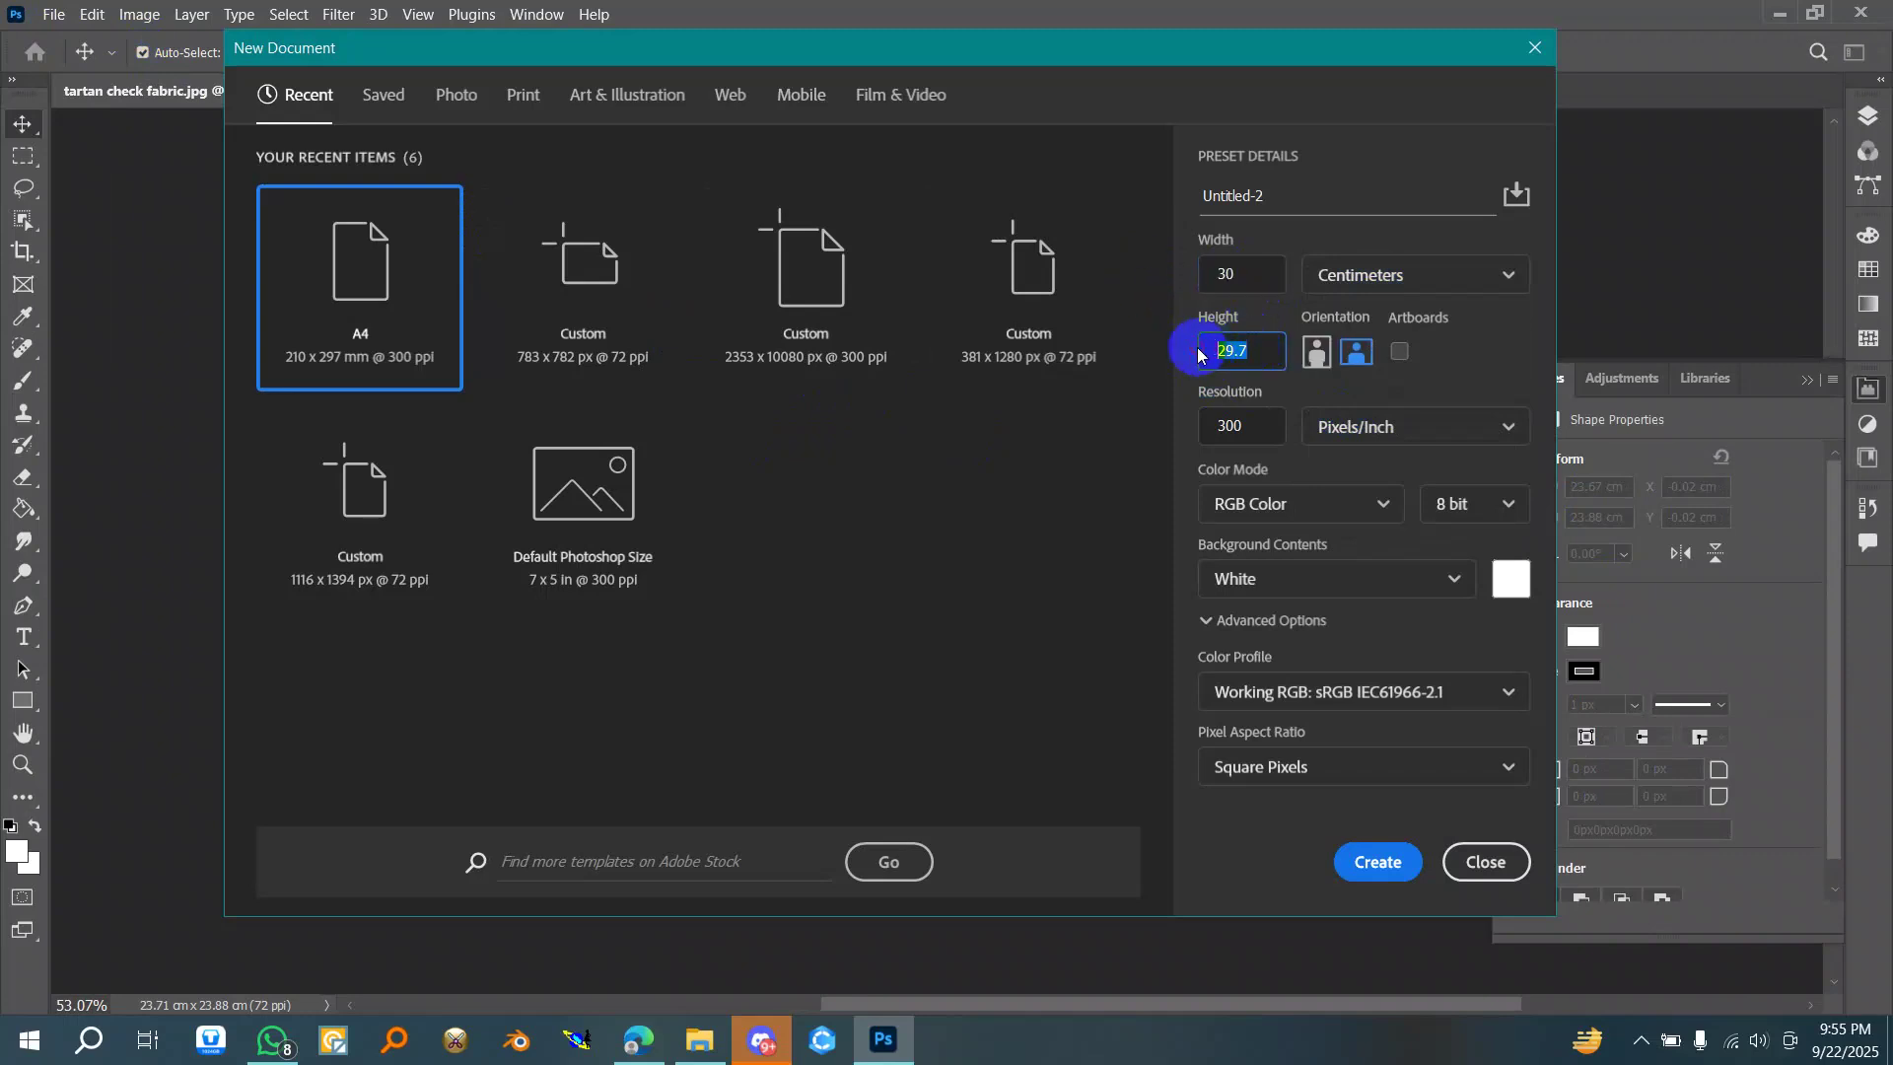
text(0)
click(1377, 861)
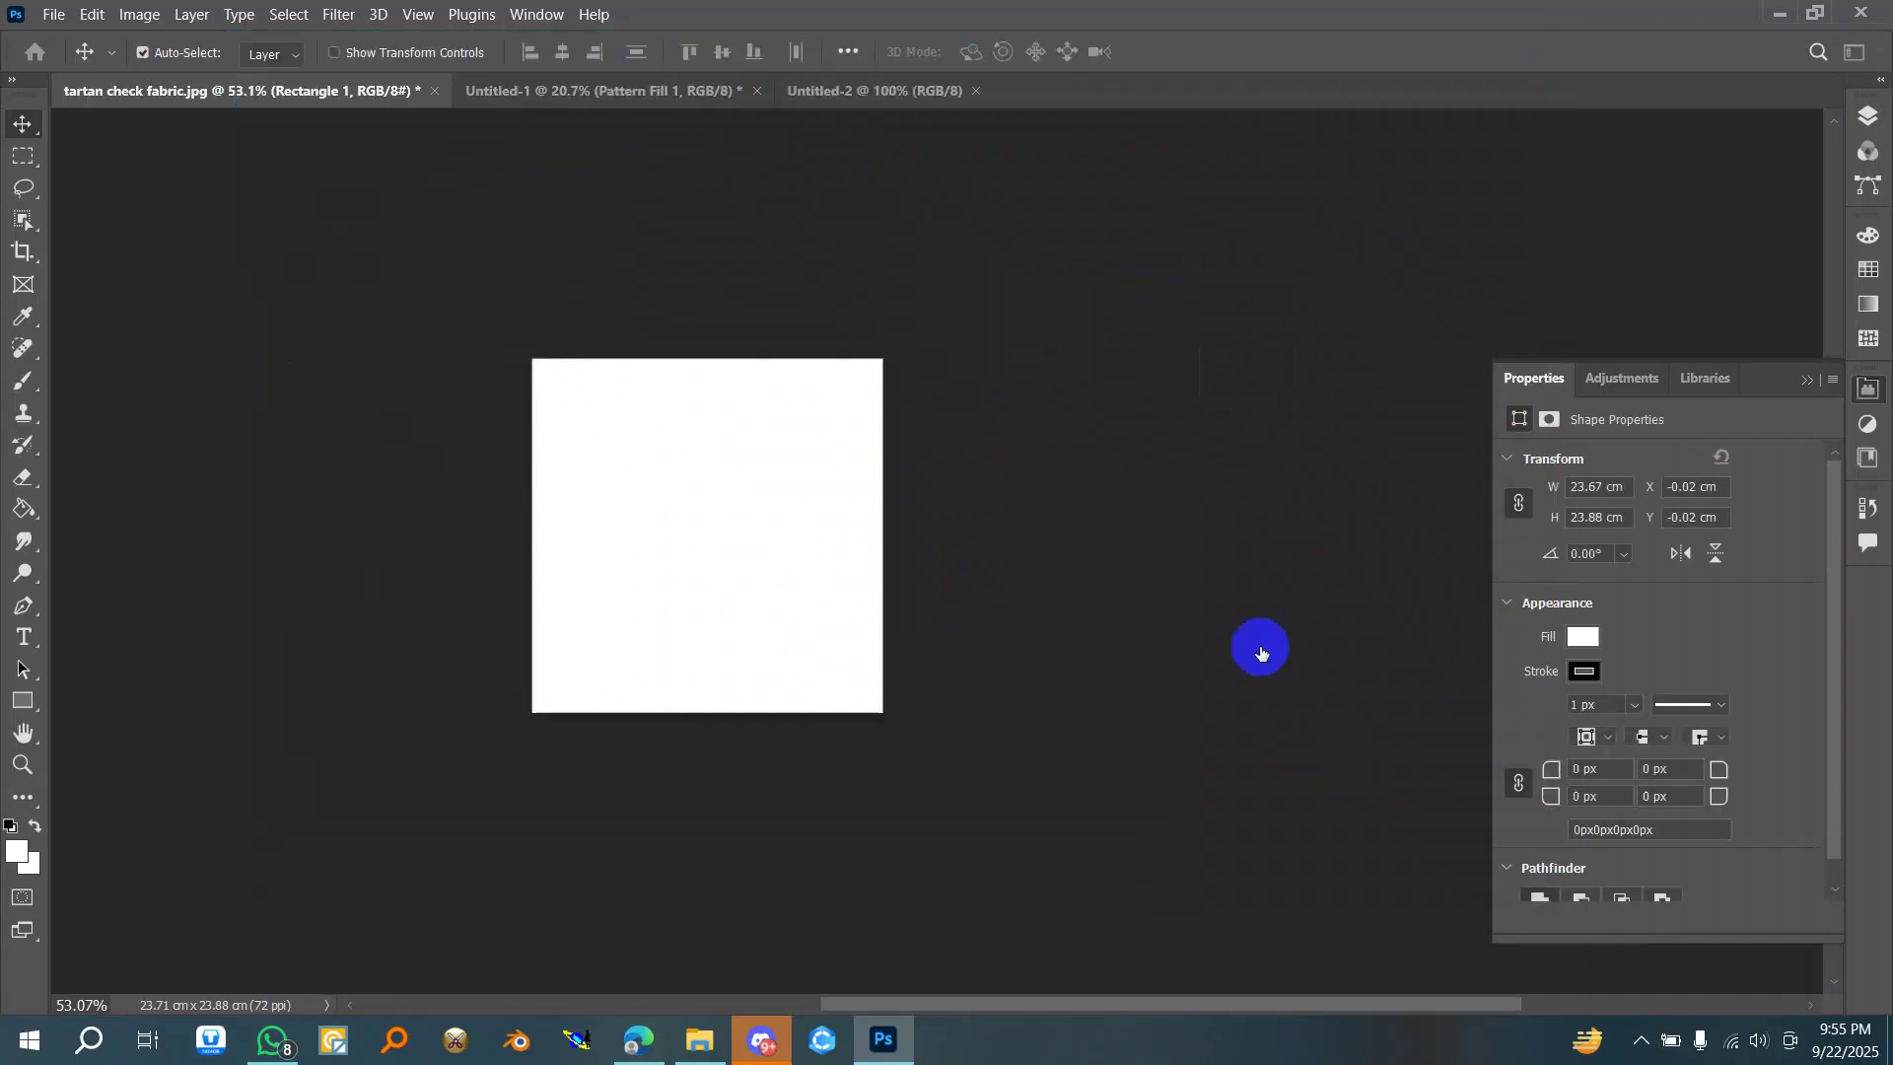
- Add a pattern fill layer above the background of Untitled-2 using the saved tartan check pattern
click(1805, 380)
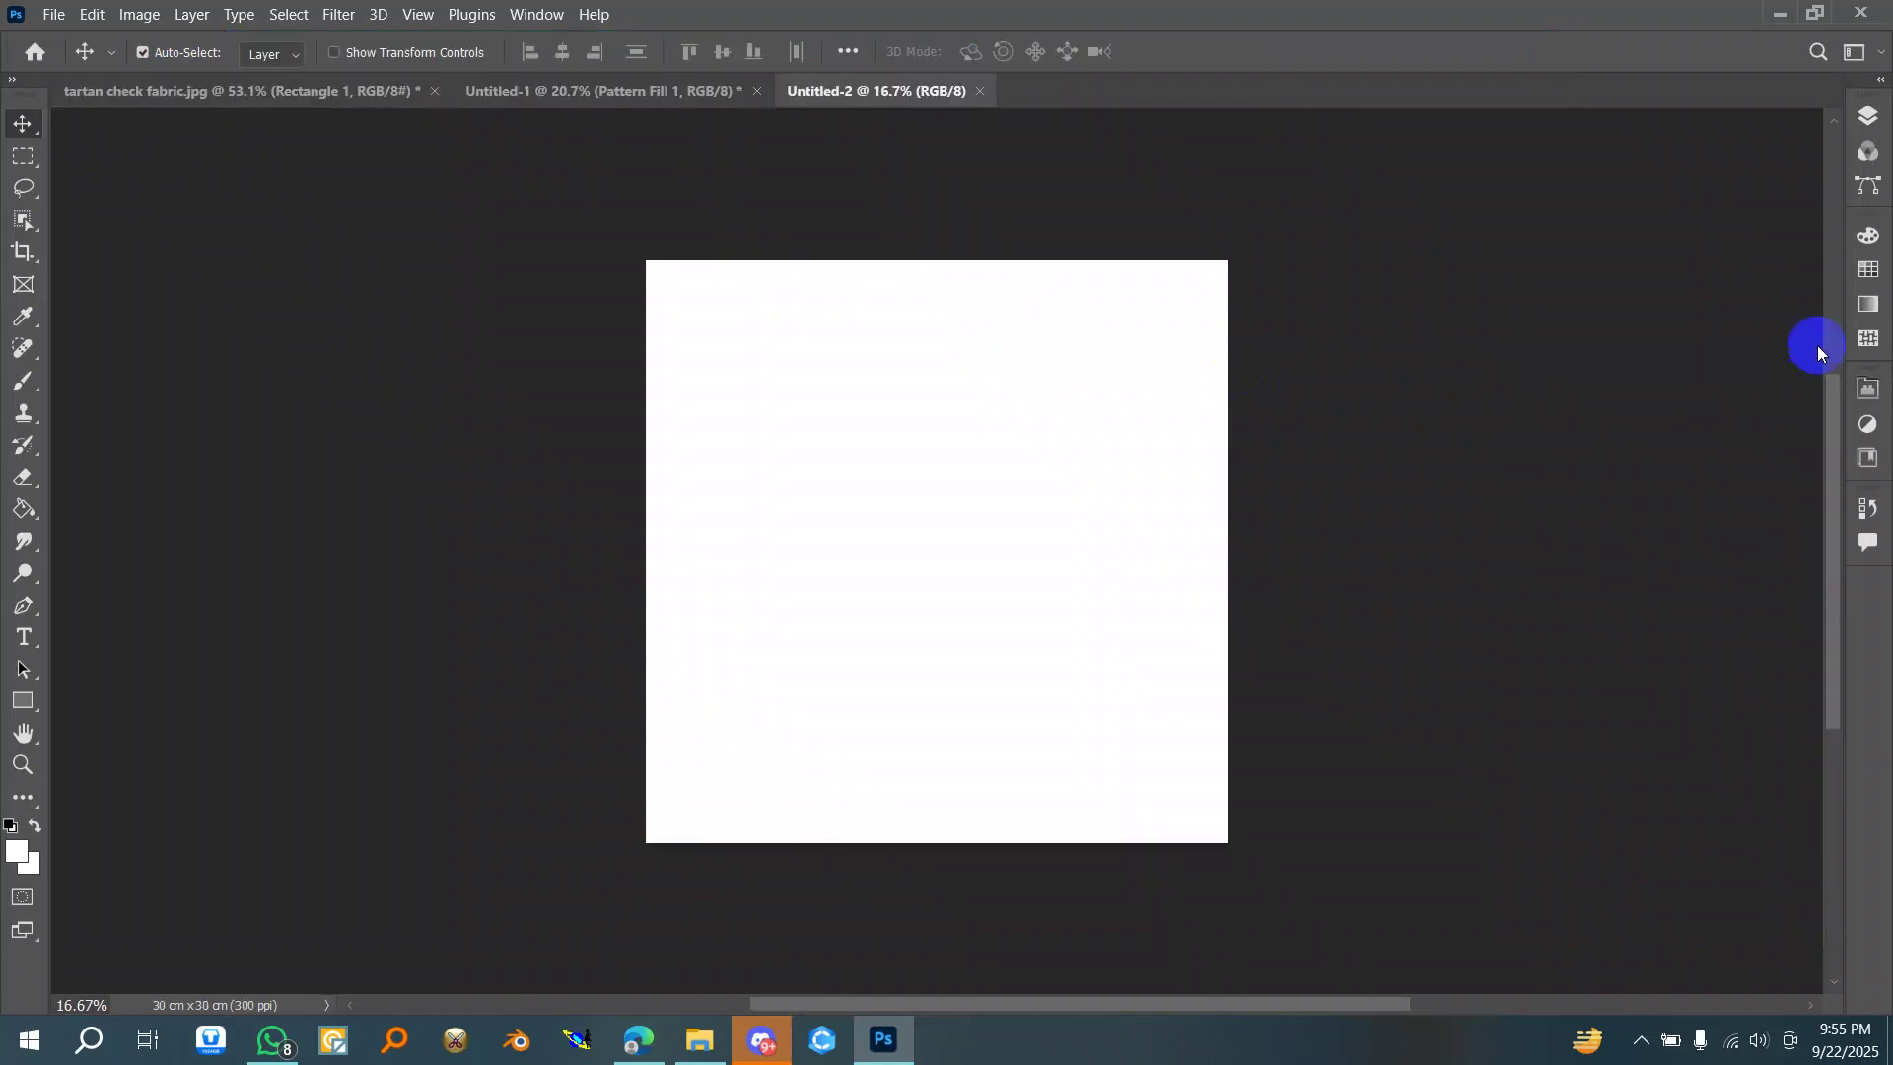
click(1873, 122)
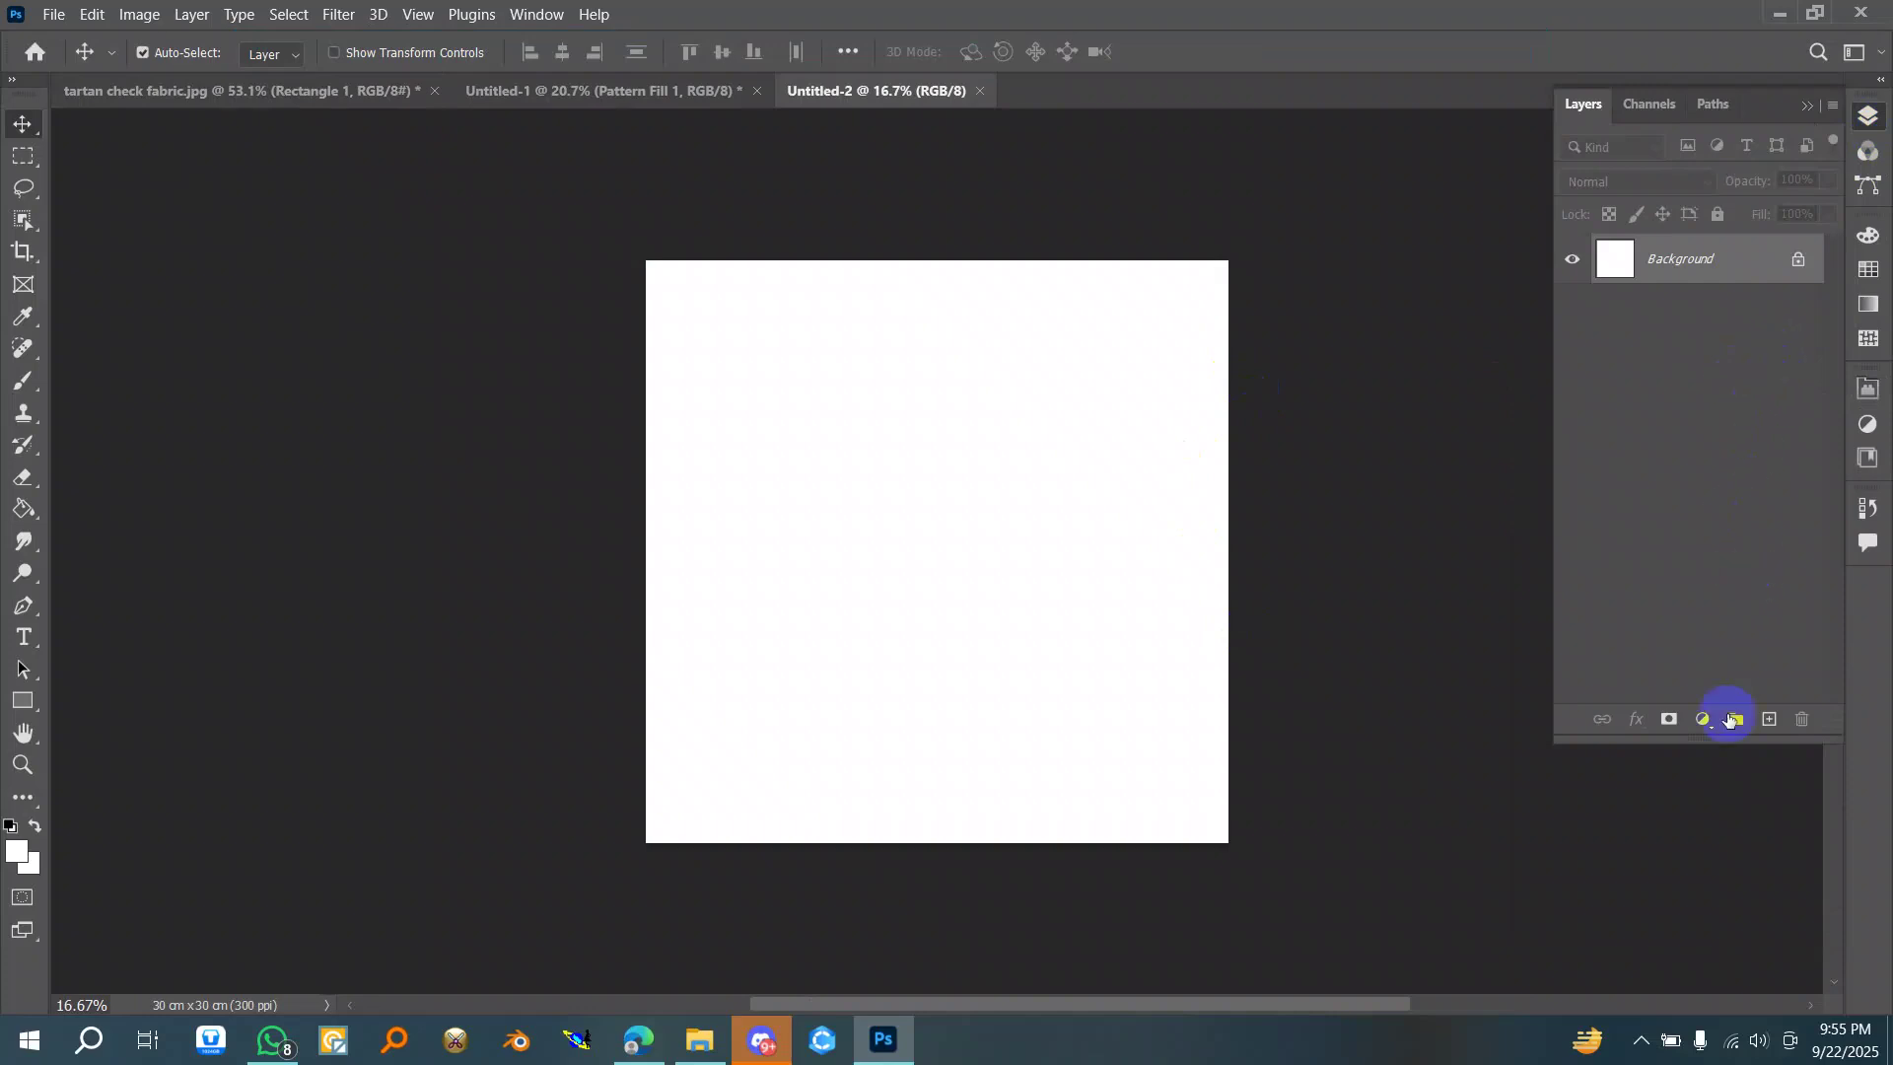
click(1704, 720)
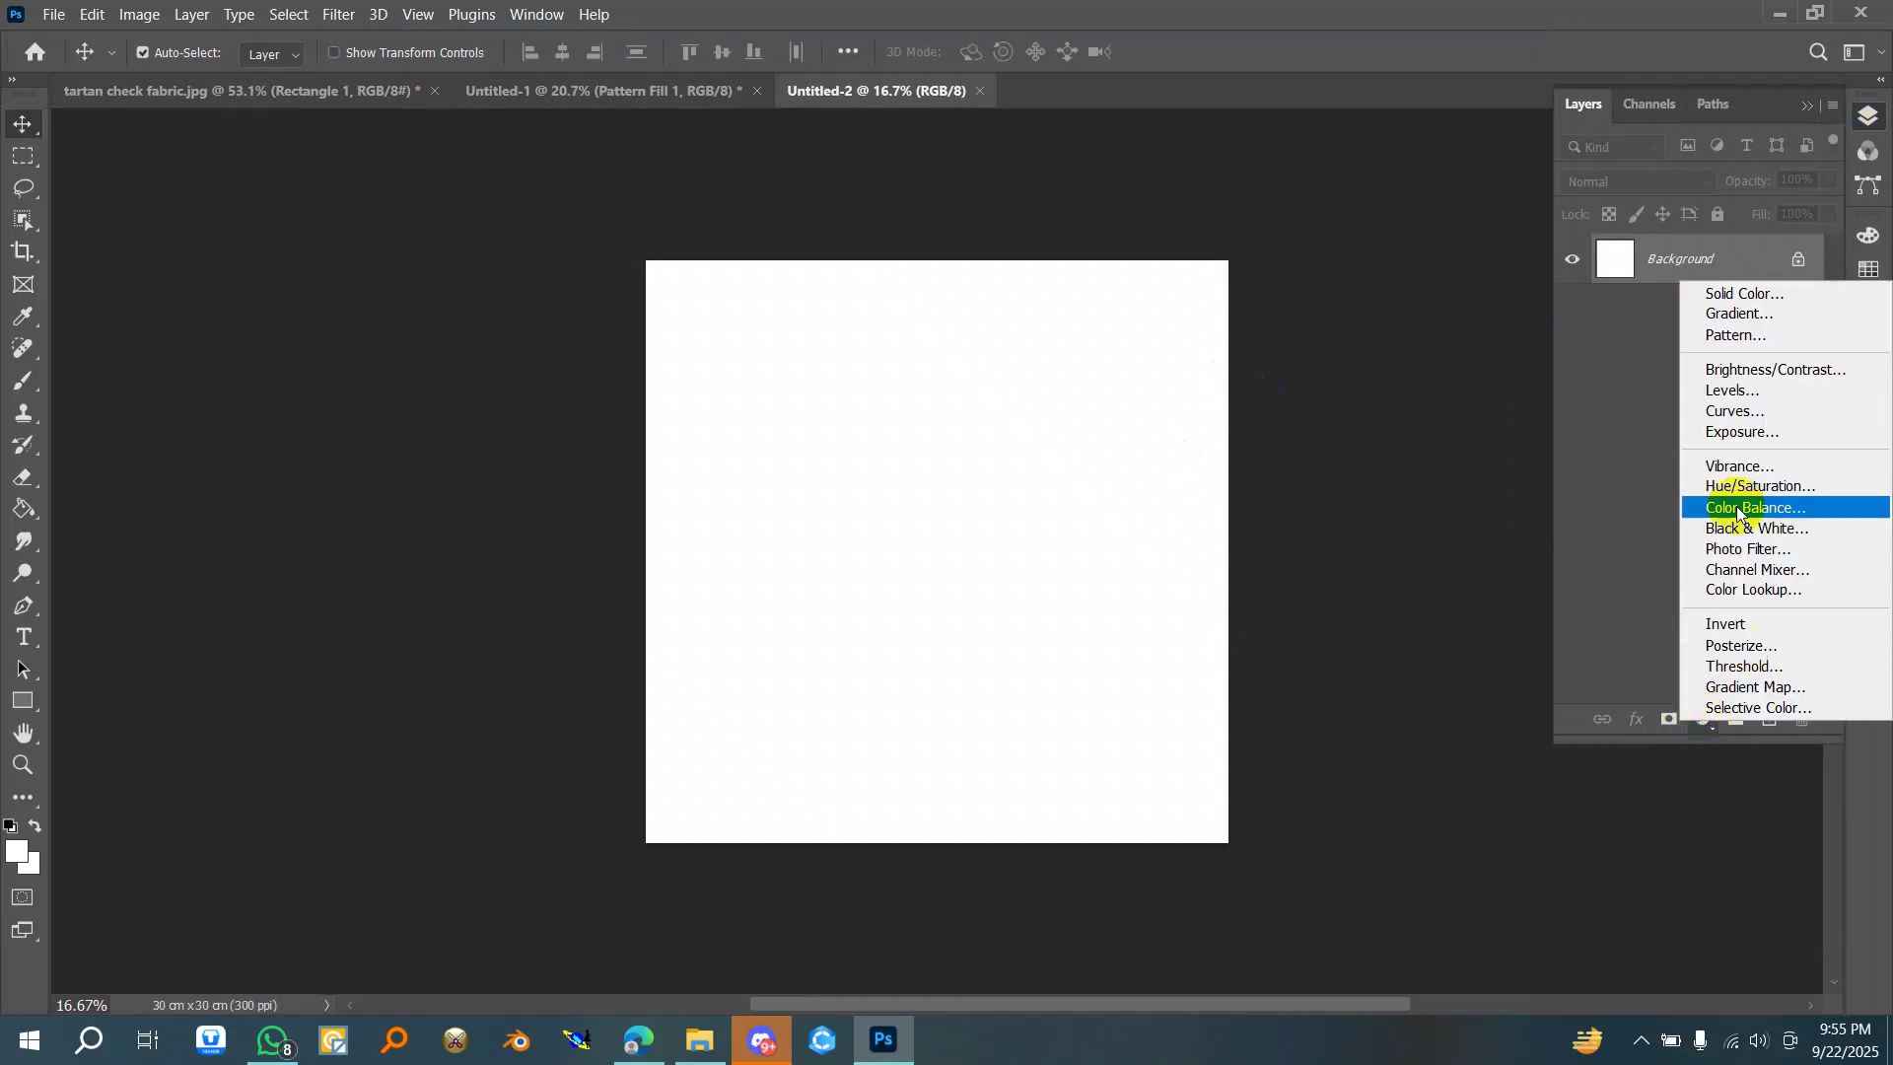
click(1737, 339)
click(1351, 508)
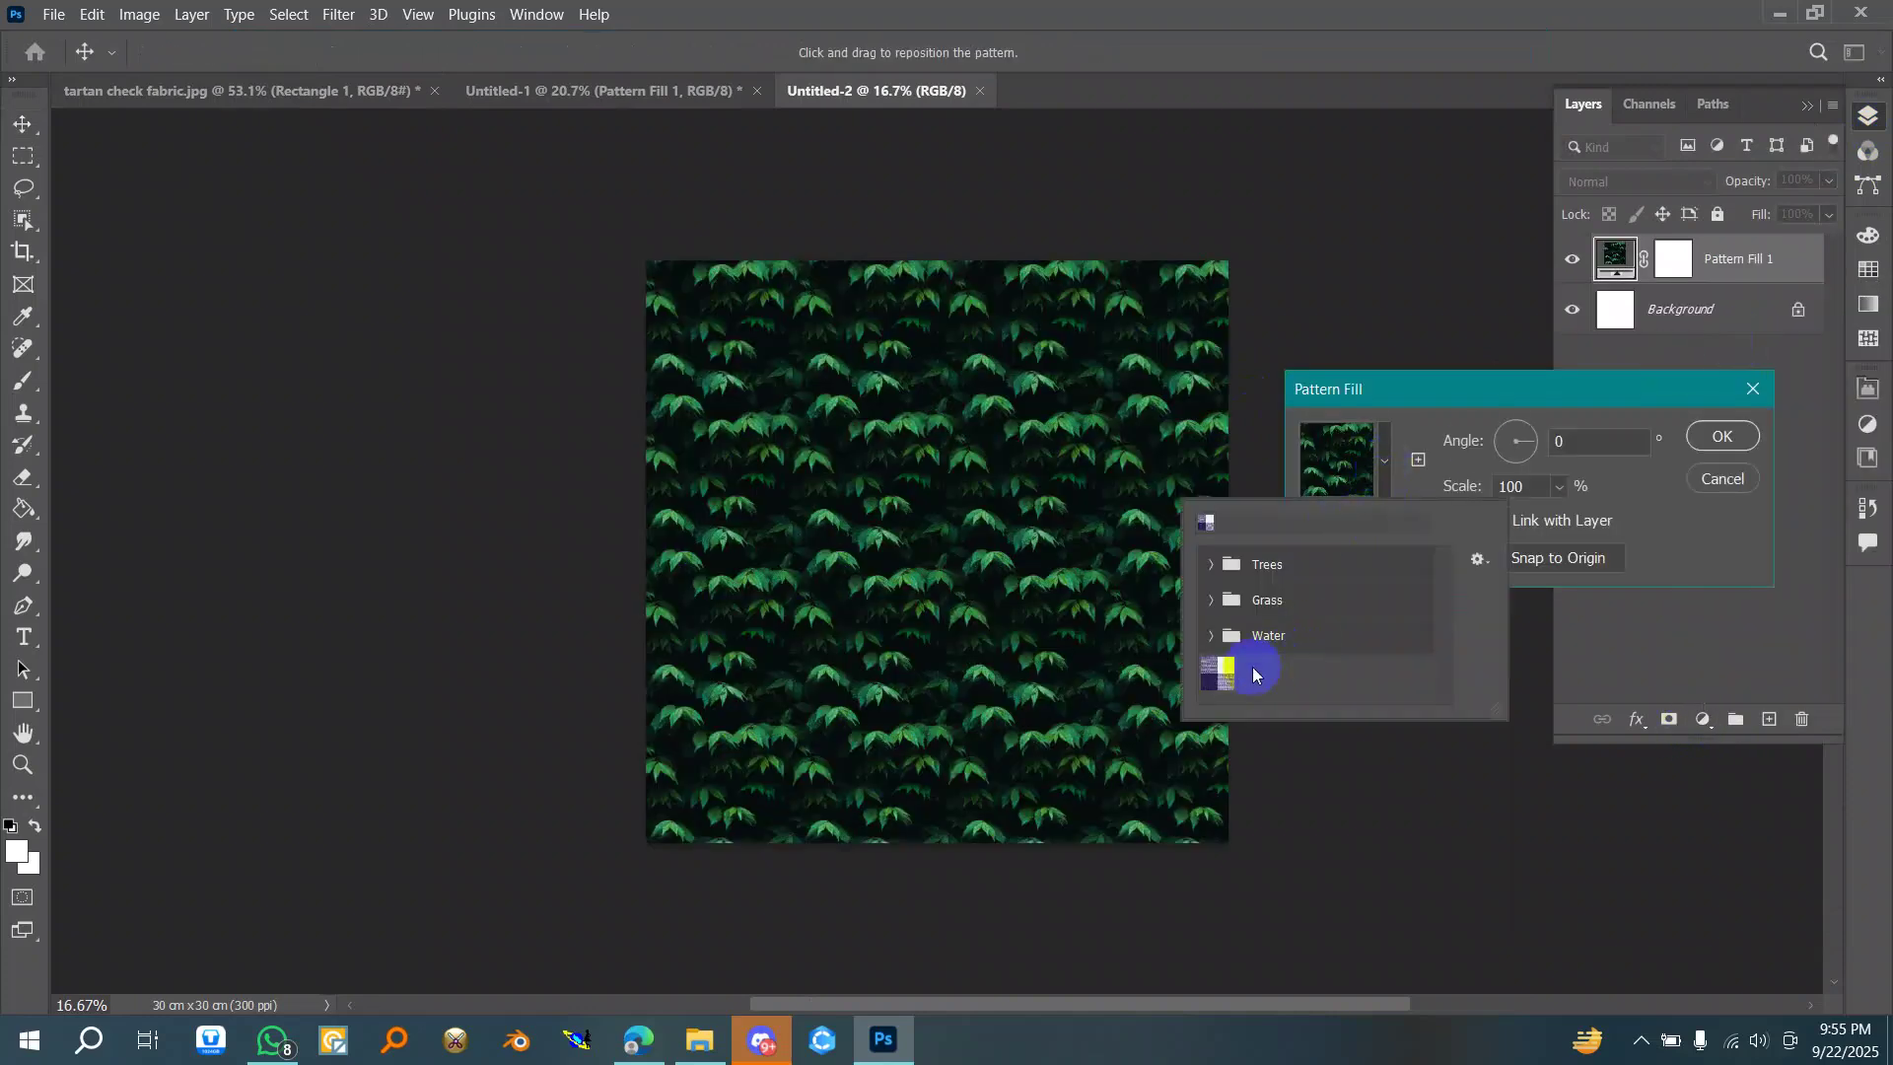
click(1218, 671)
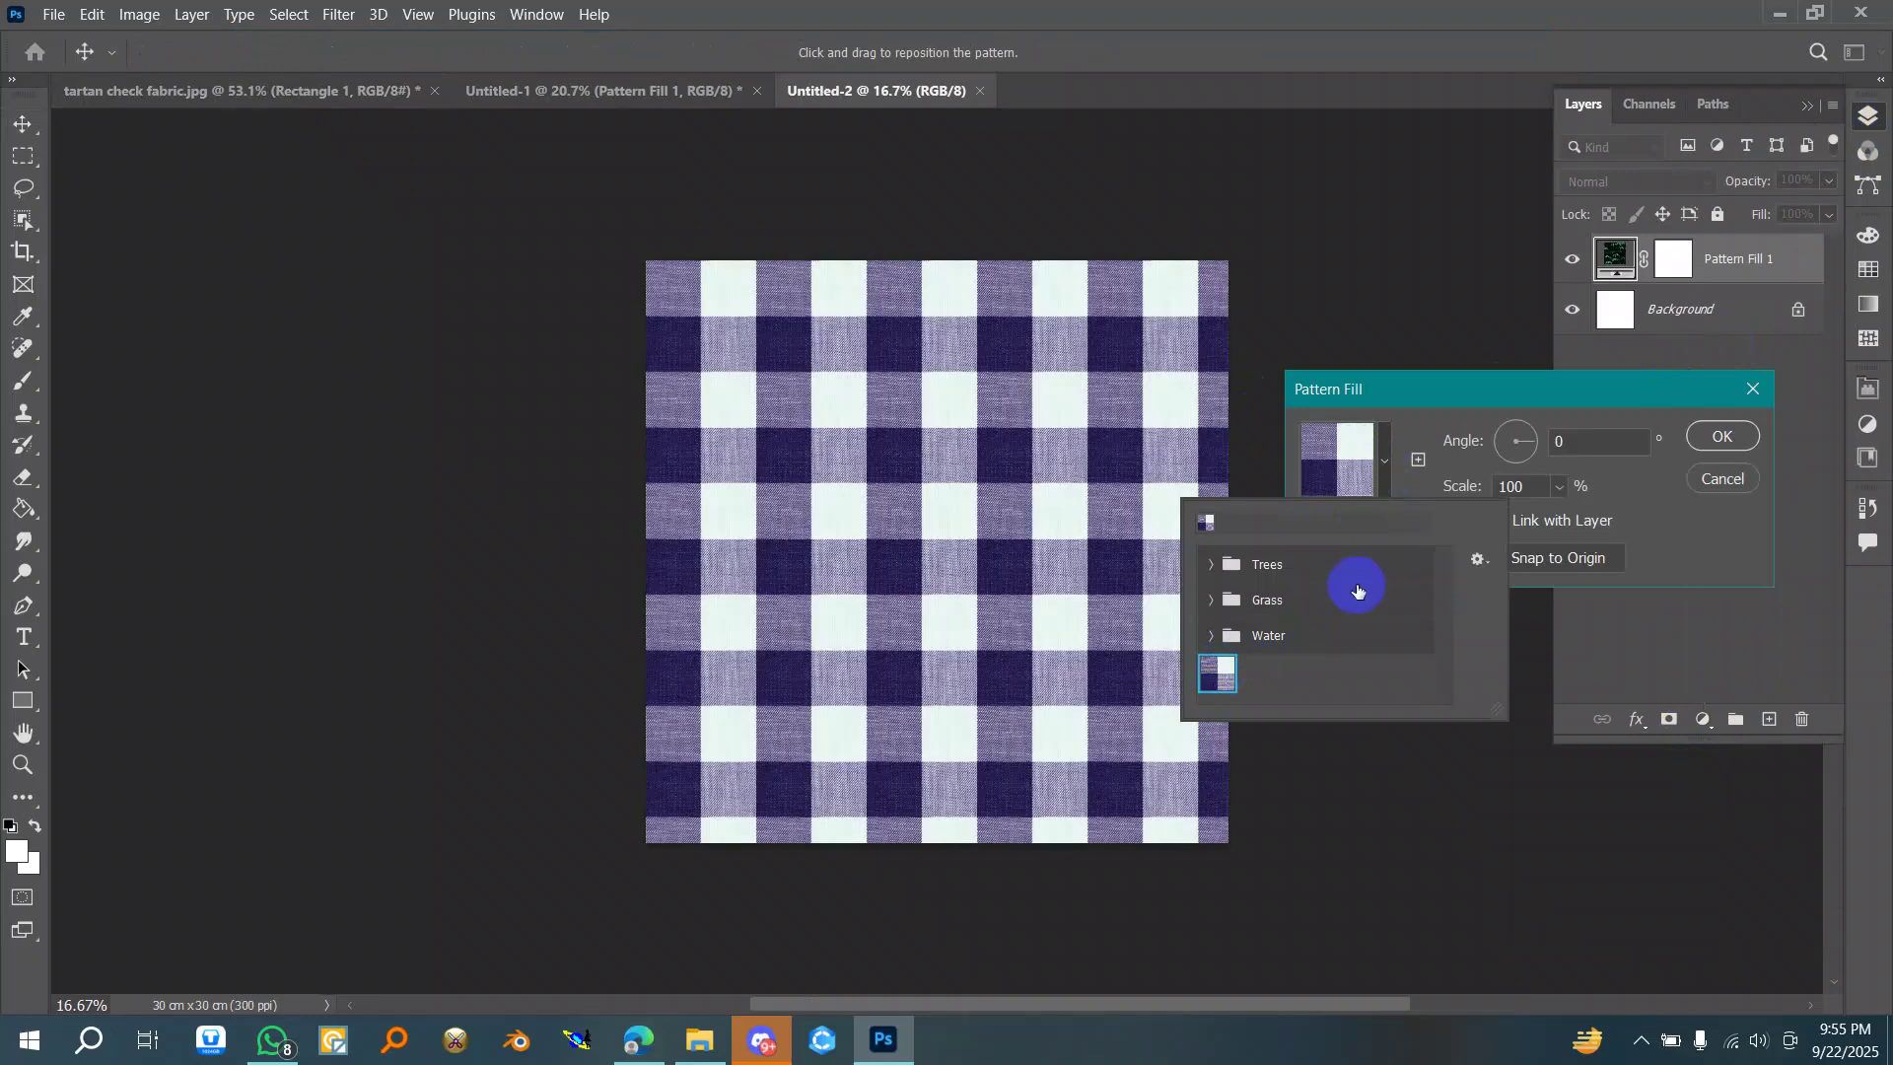
click(1609, 453)
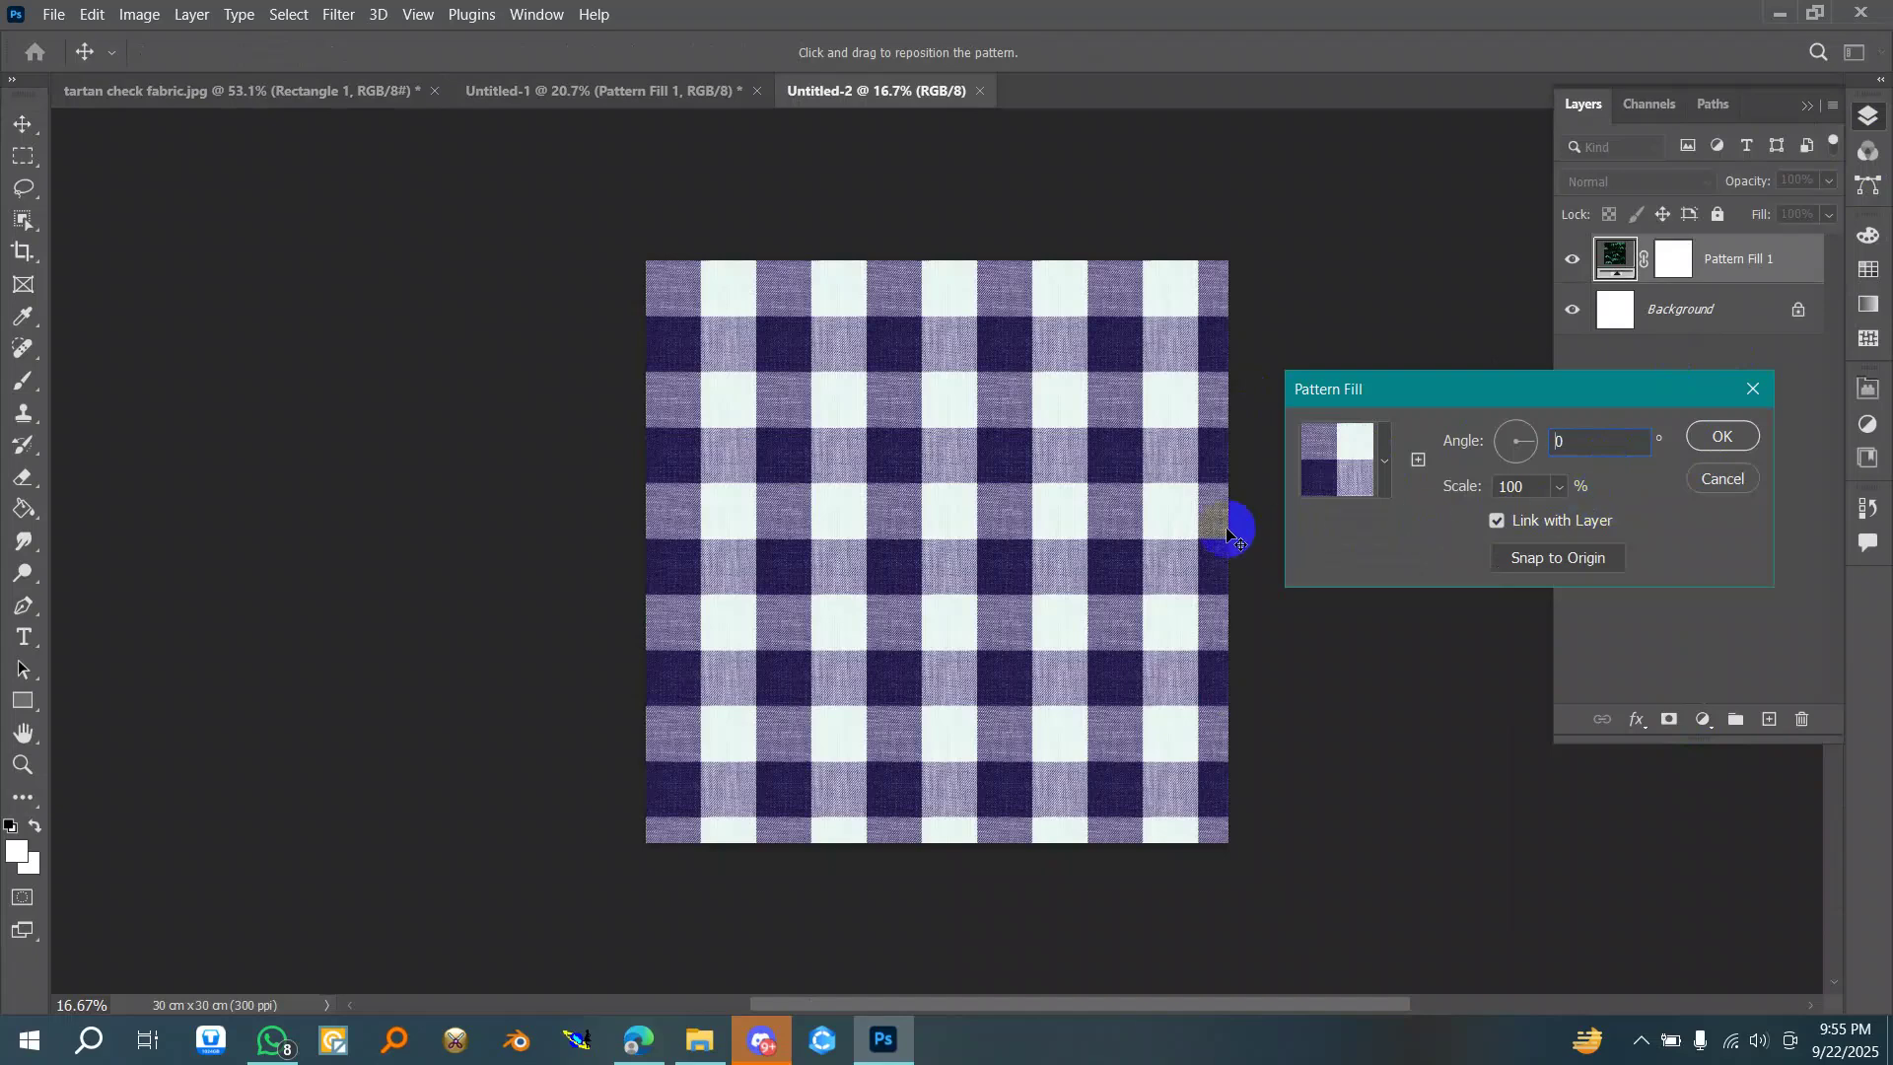
- Scale the pattern fill to 183% and reposition it so the checks are cut evenly at the canvas edges
drag(944, 626, 926, 609)
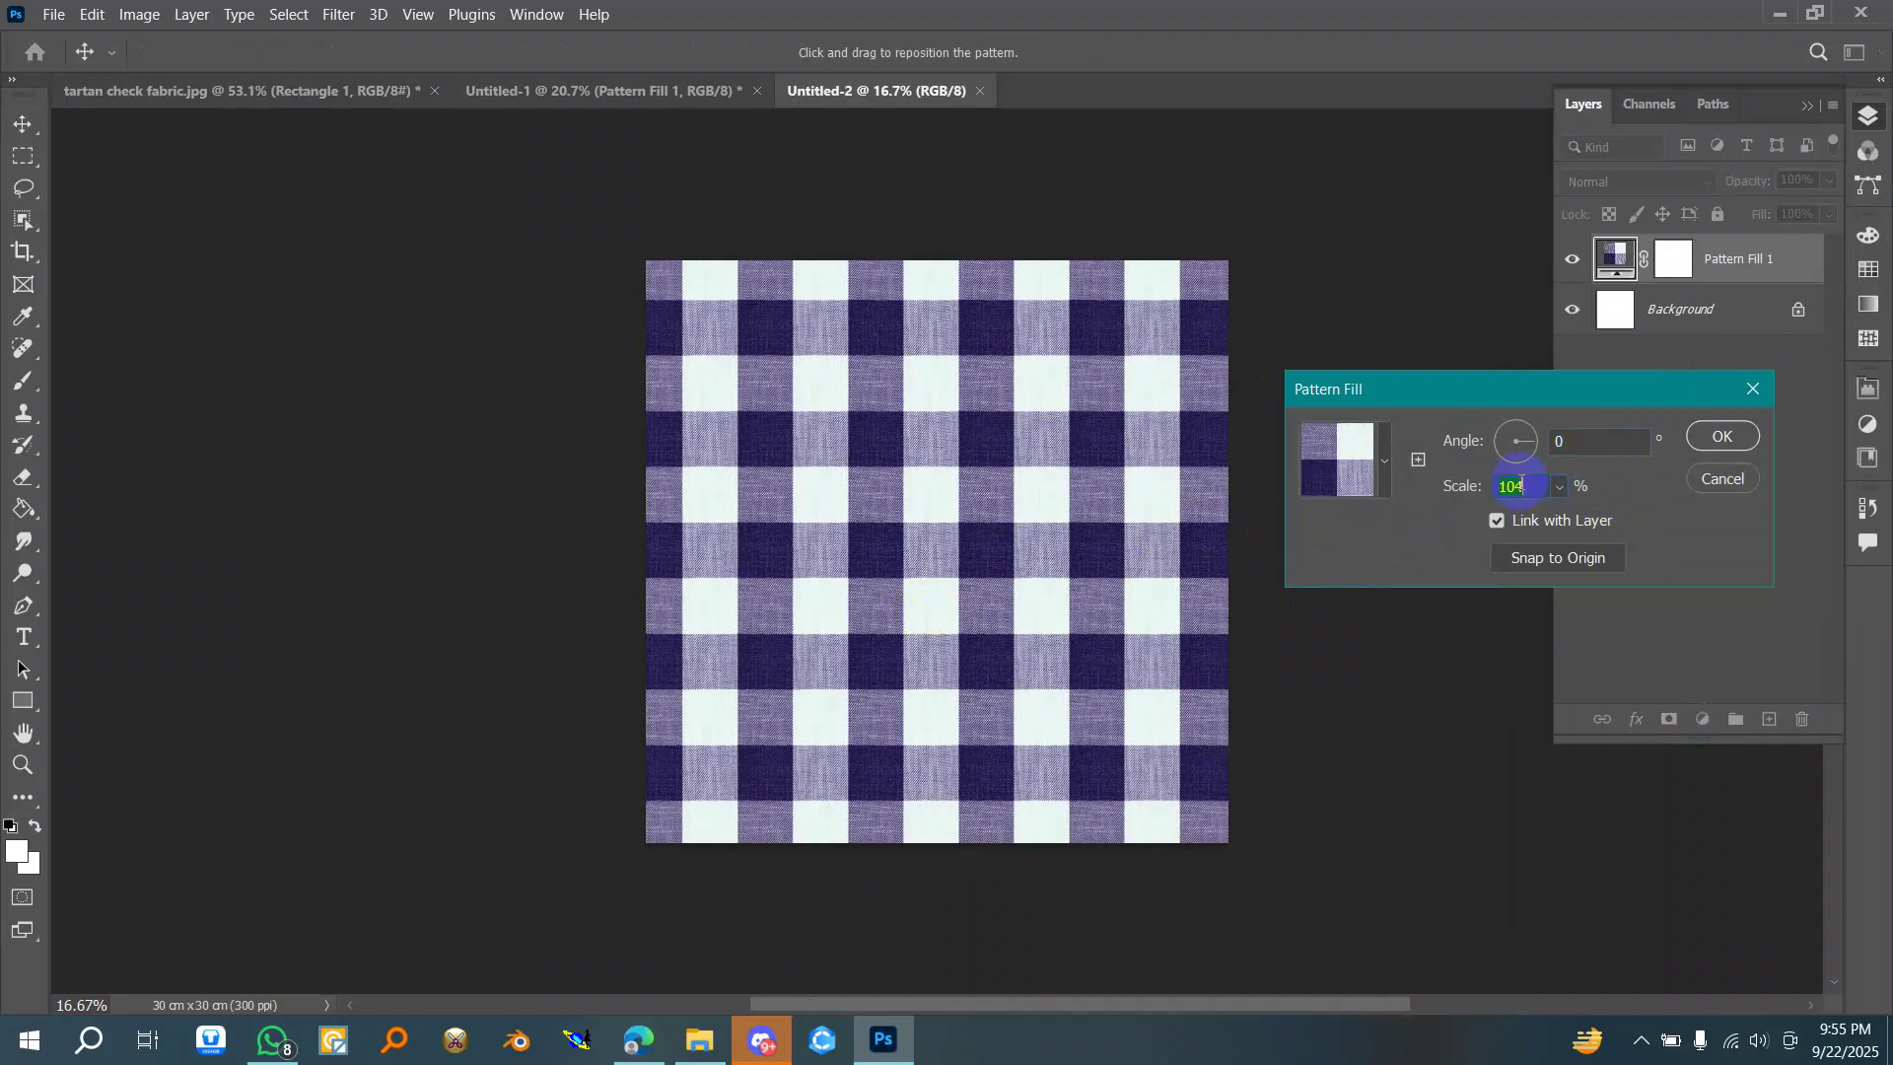
scroll(1522, 485, up, 20)
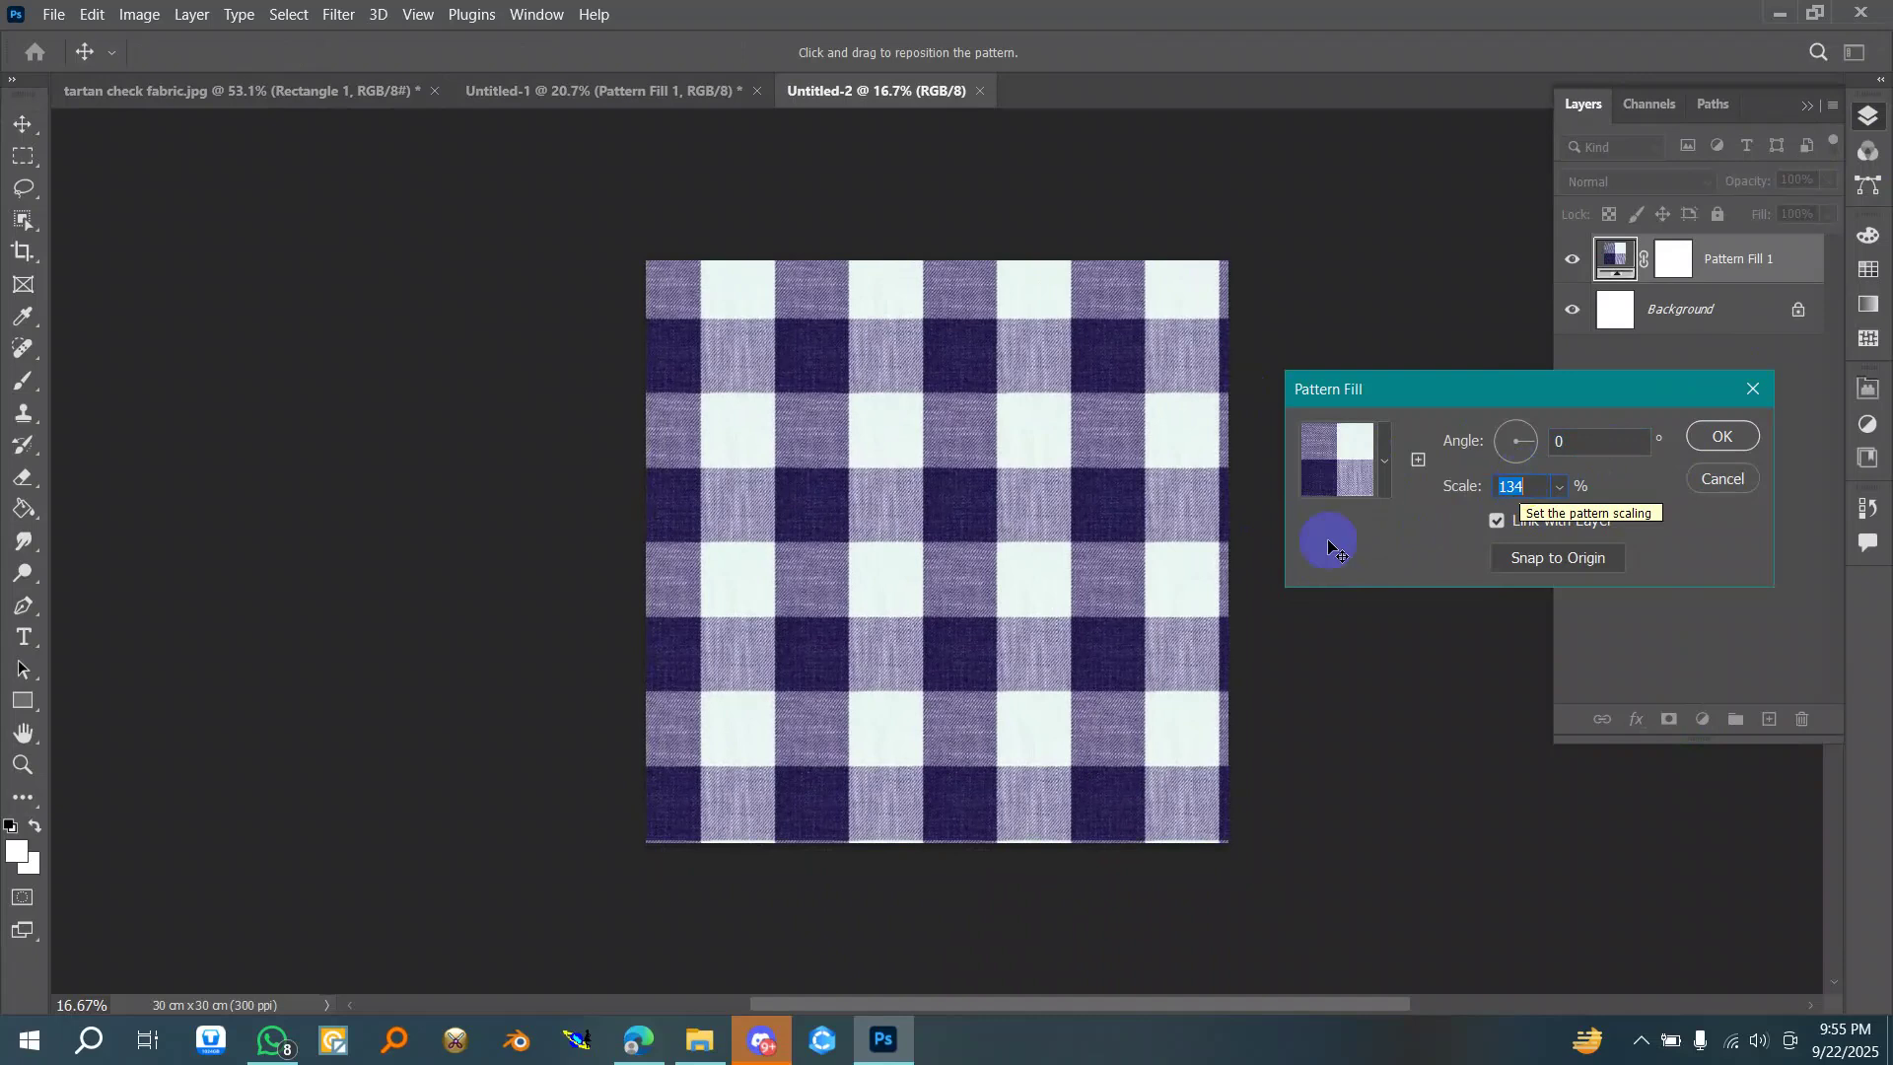
drag(1090, 634, 1063, 612)
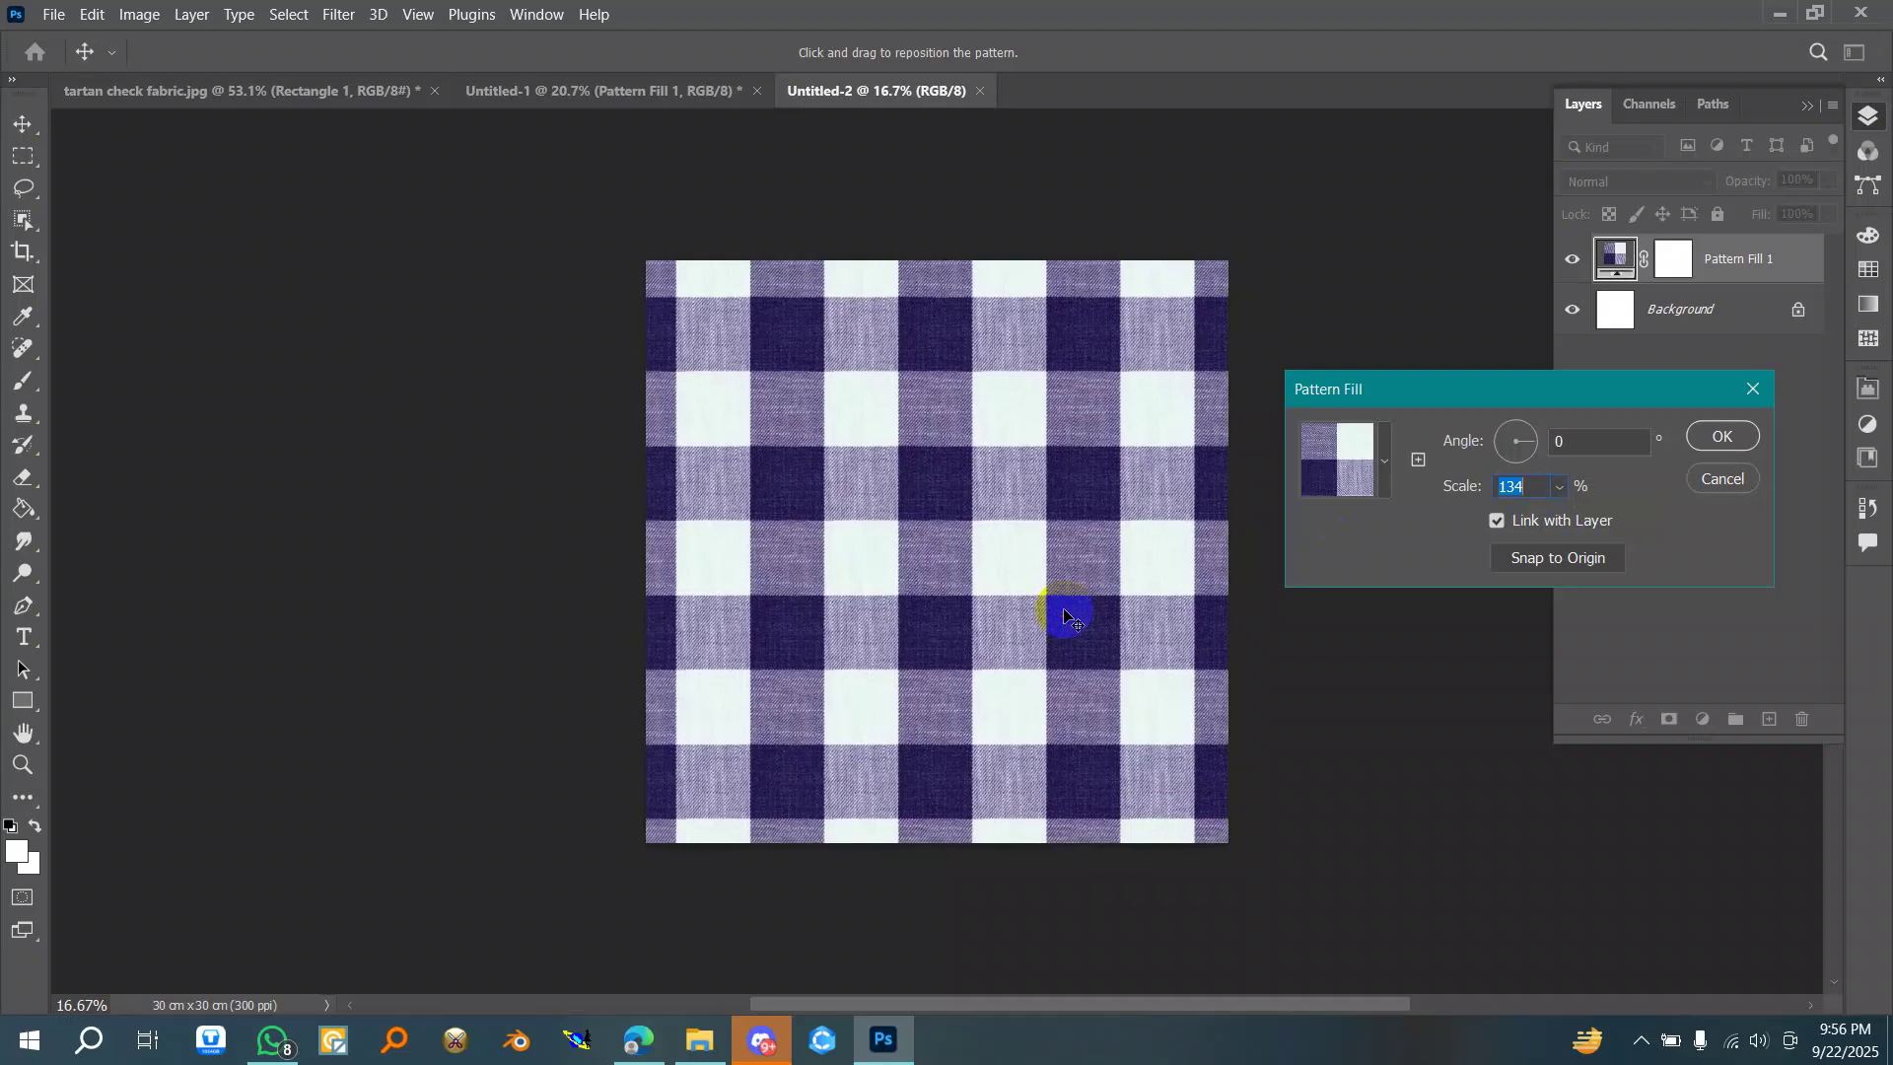
scroll(1536, 488, up, 20)
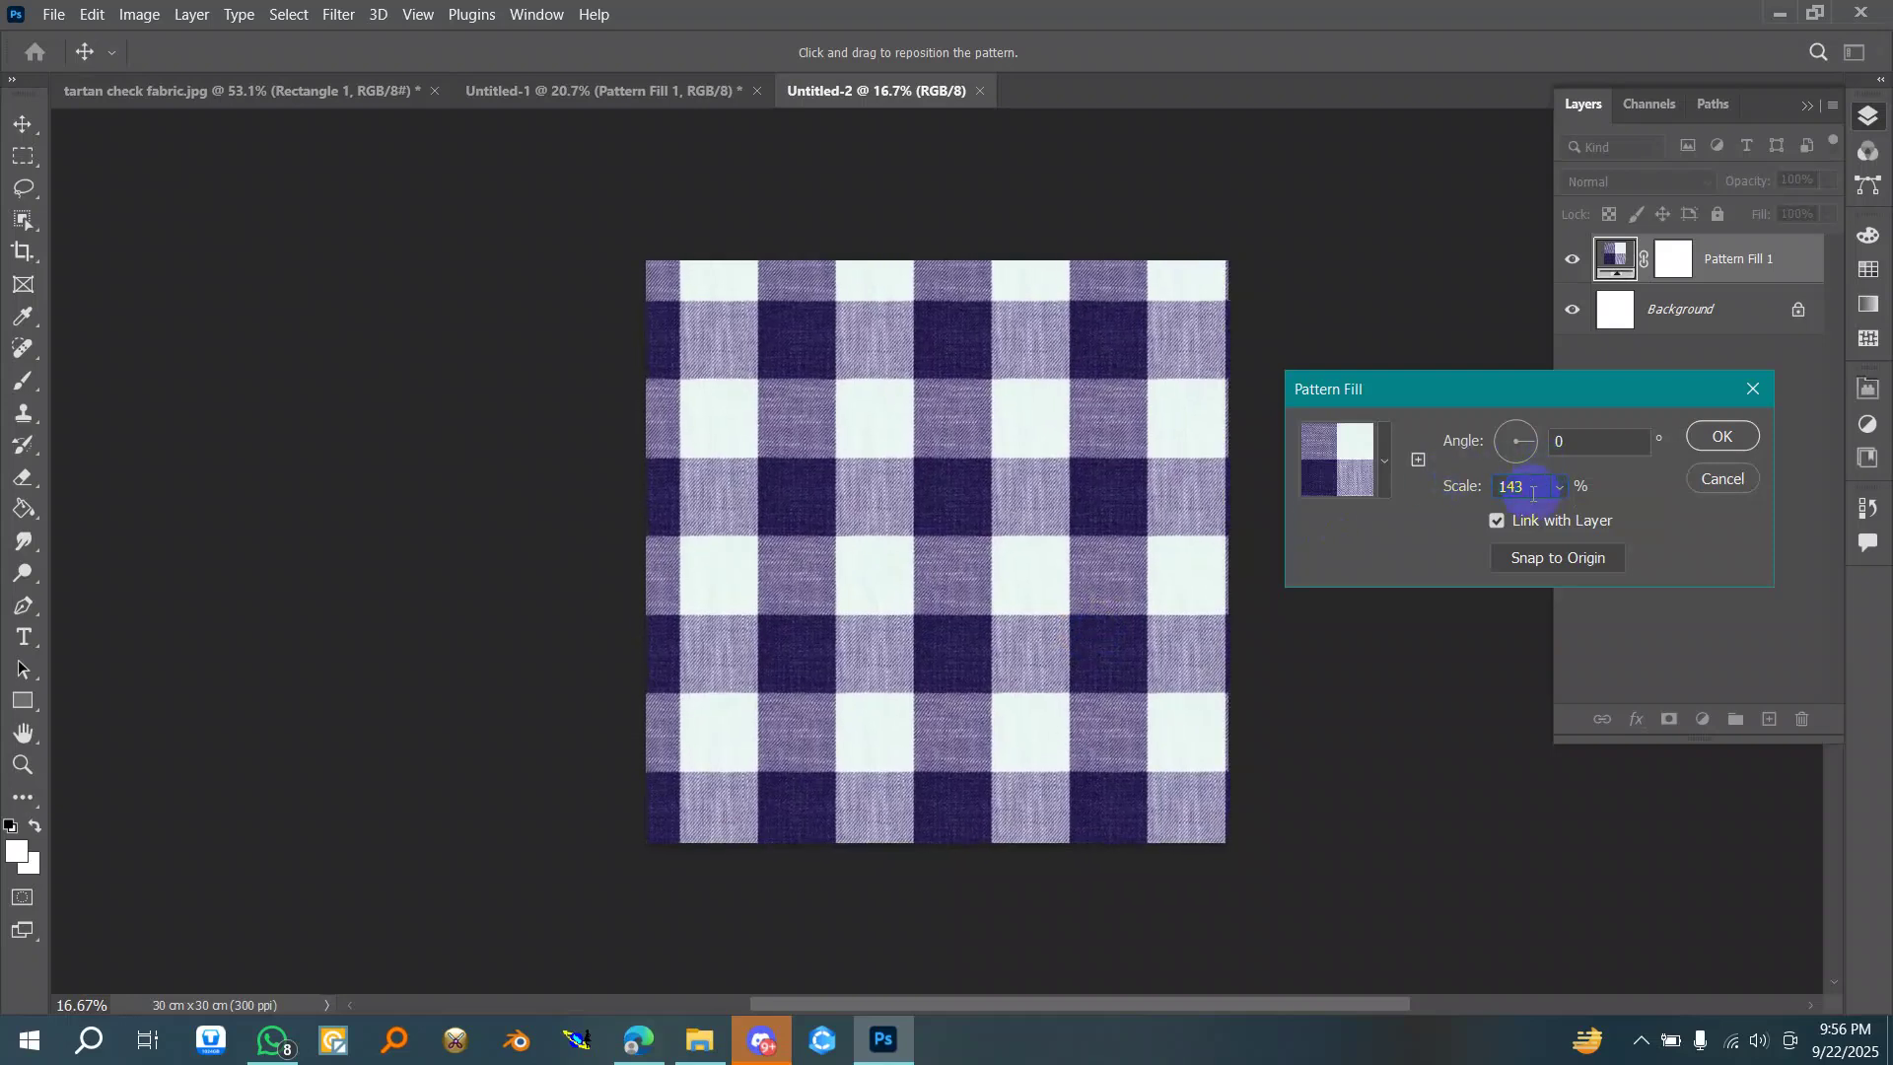
scroll(1534, 493, up, 15)
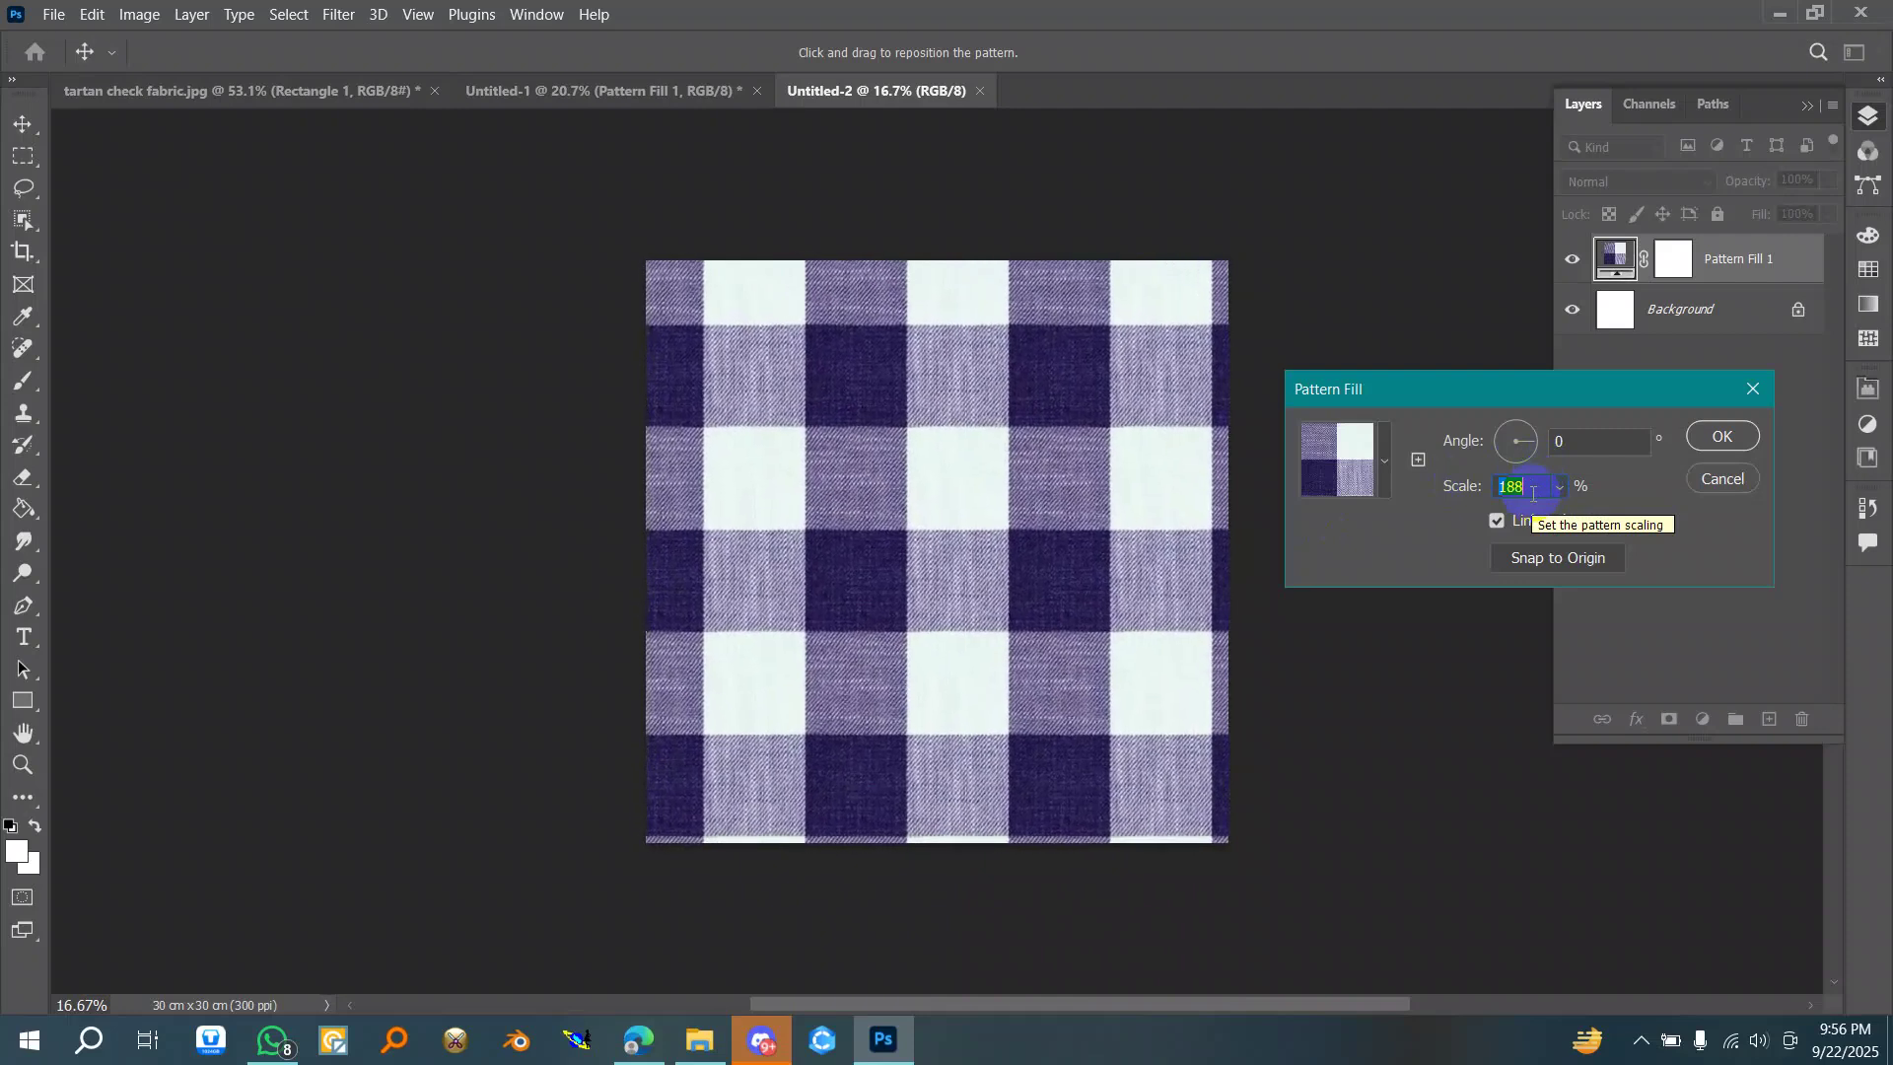
mouse_move(1138, 625)
mouse_down()
mouse_move(1084, 625)
mouse_move(1102, 627)
mouse_up()
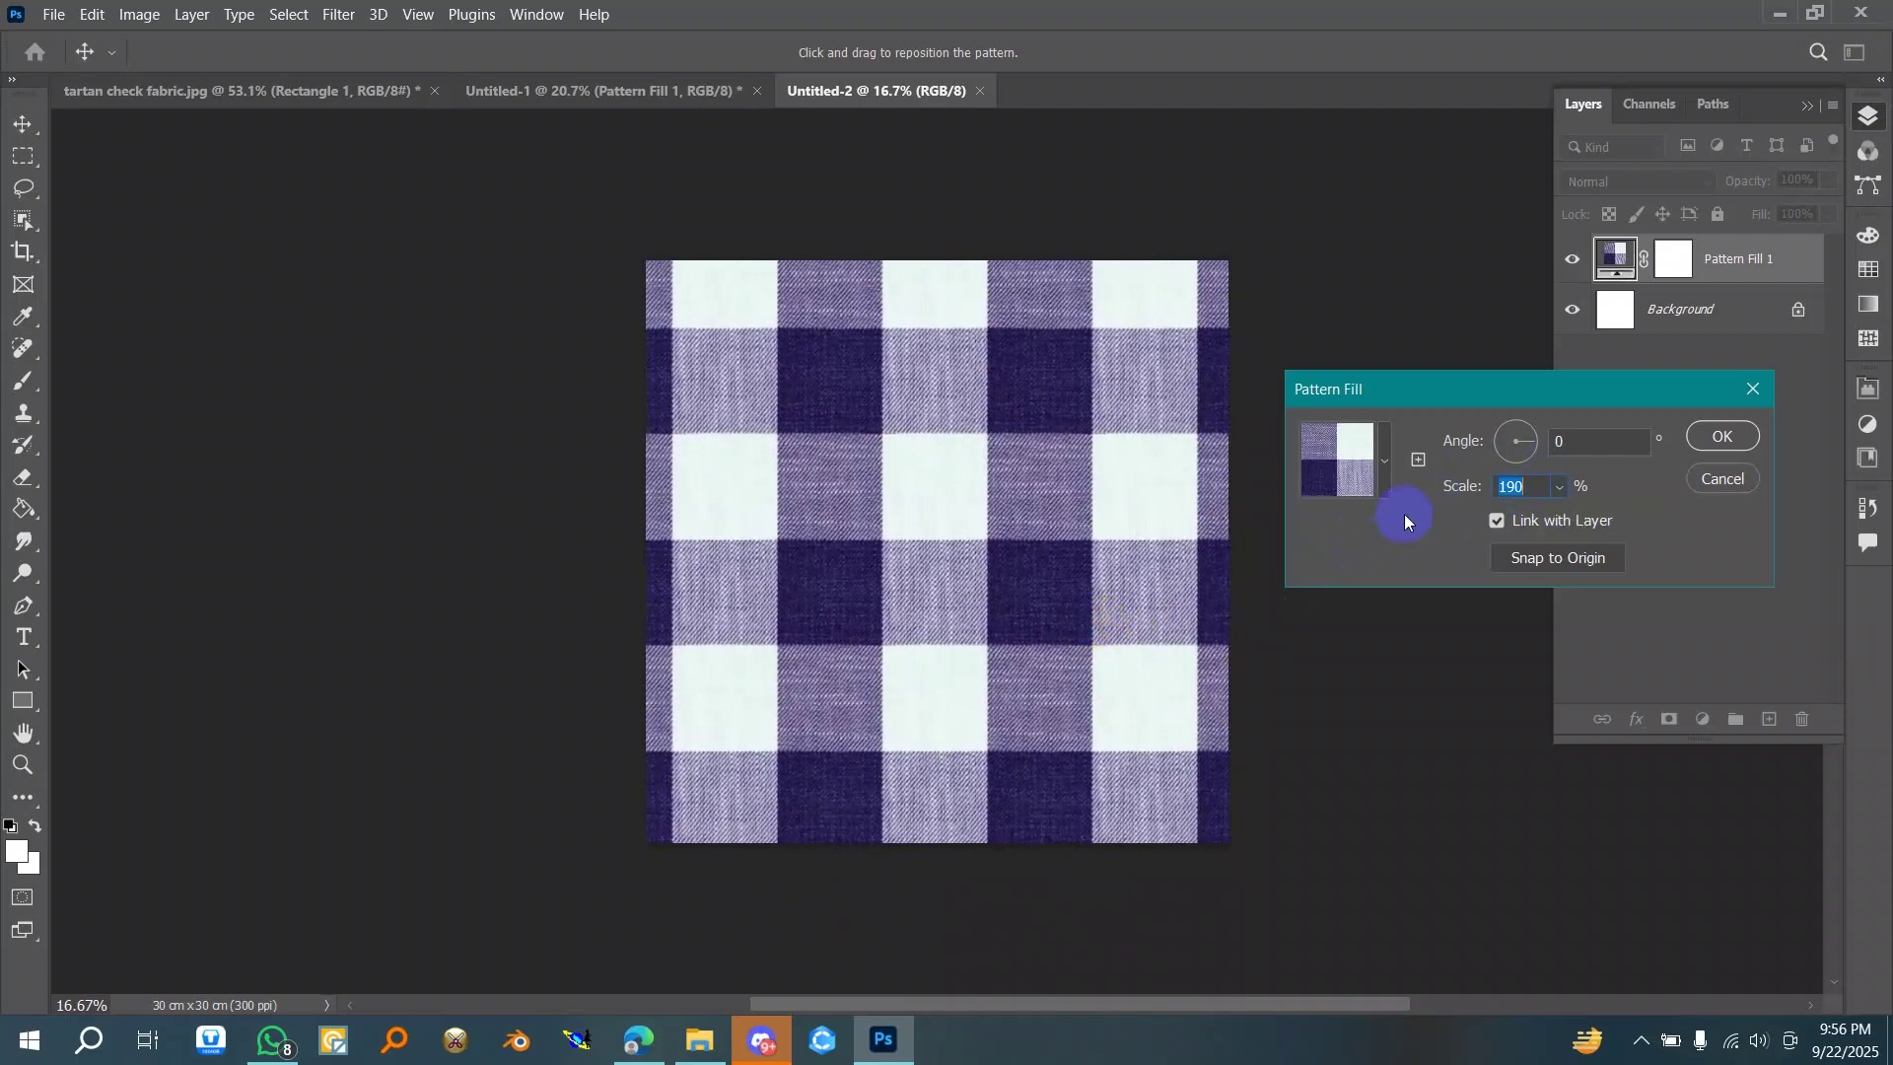
scroll(1538, 483, down, 4)
scroll(1539, 483, down, 3)
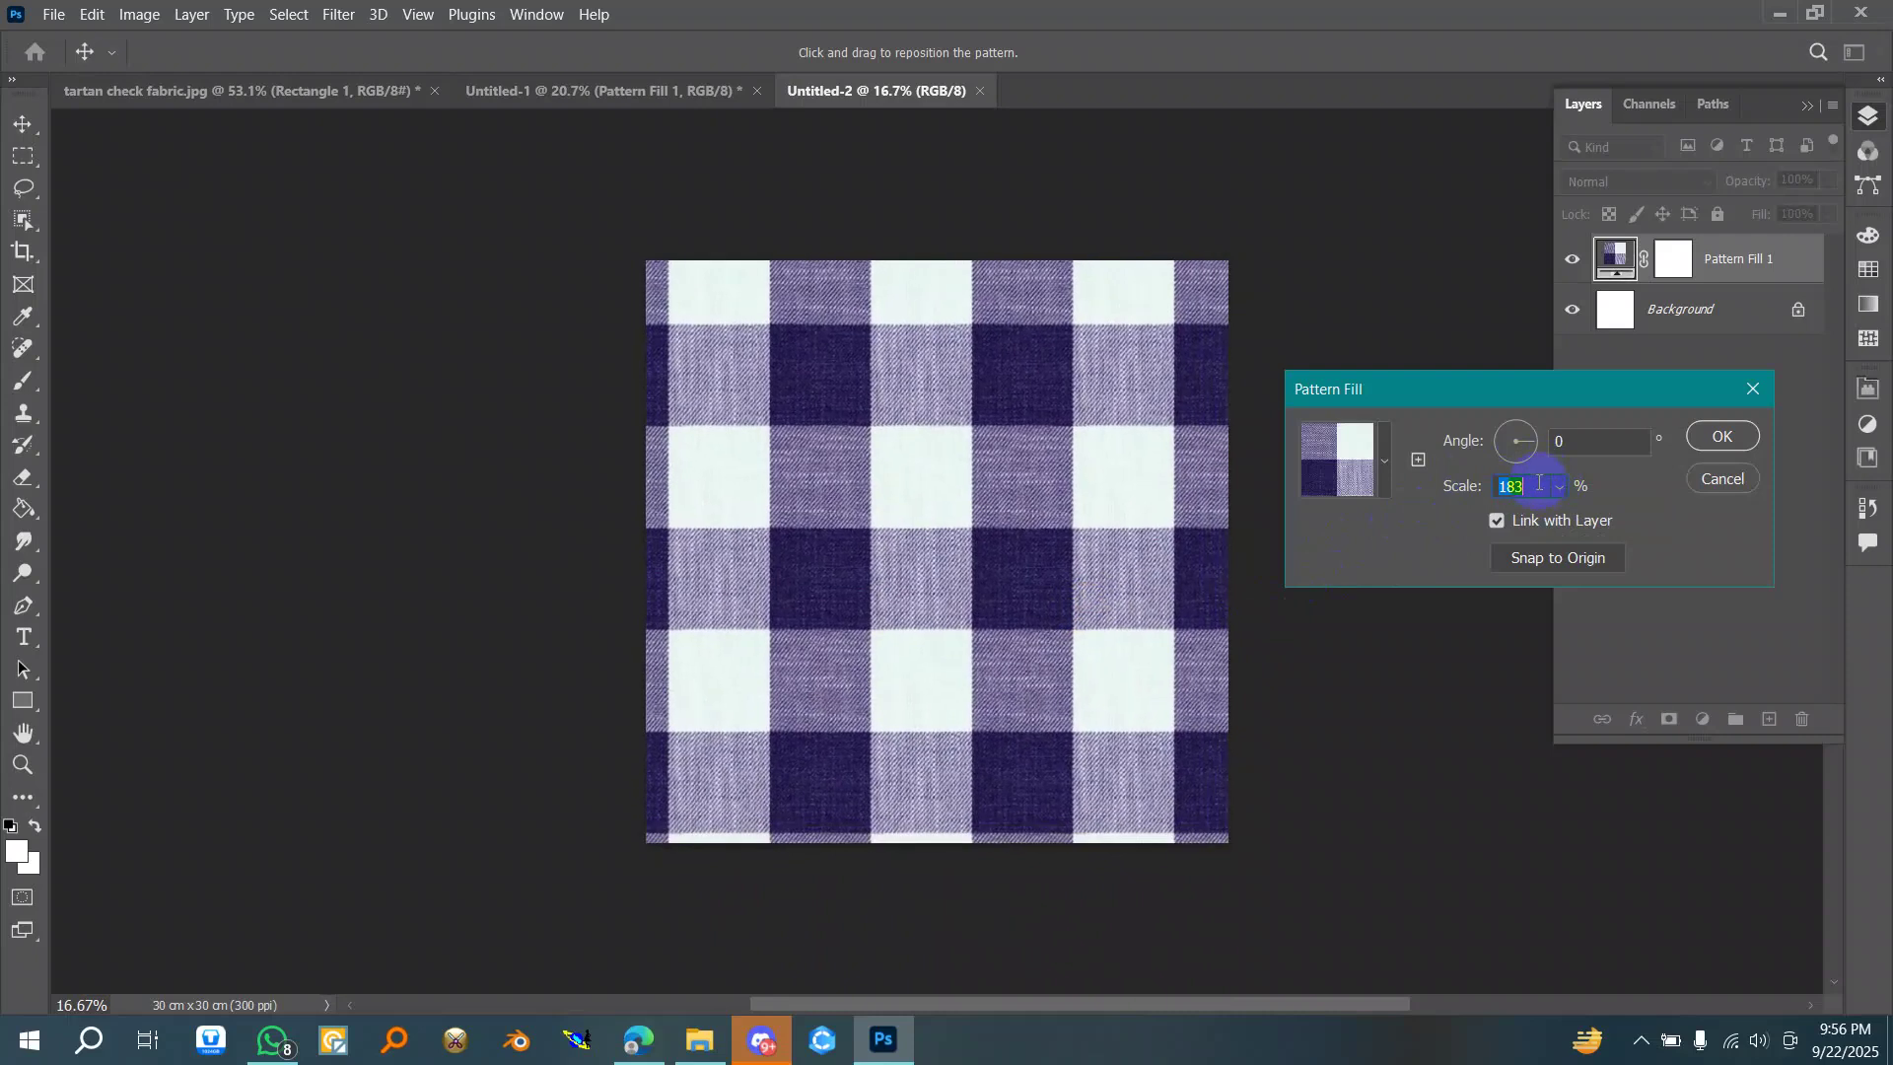
drag(993, 591, 1003, 583)
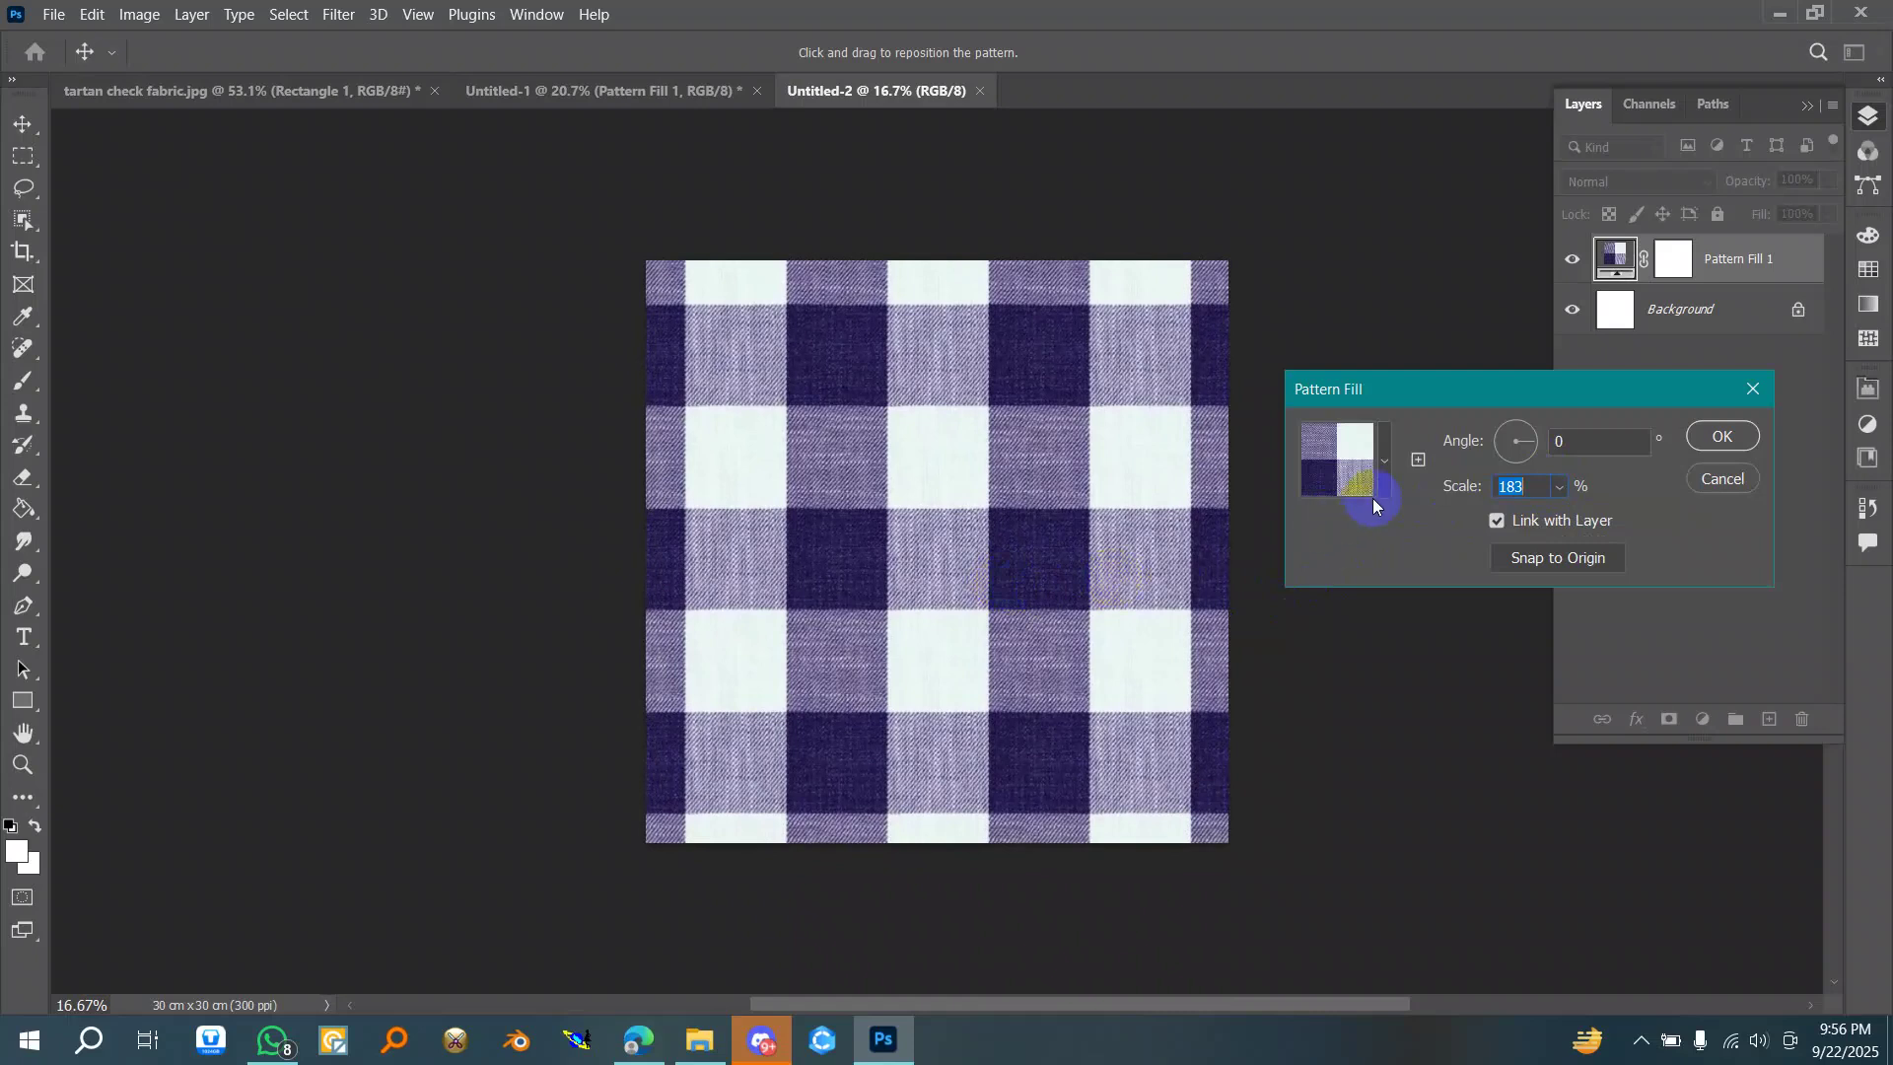
click(1716, 434)
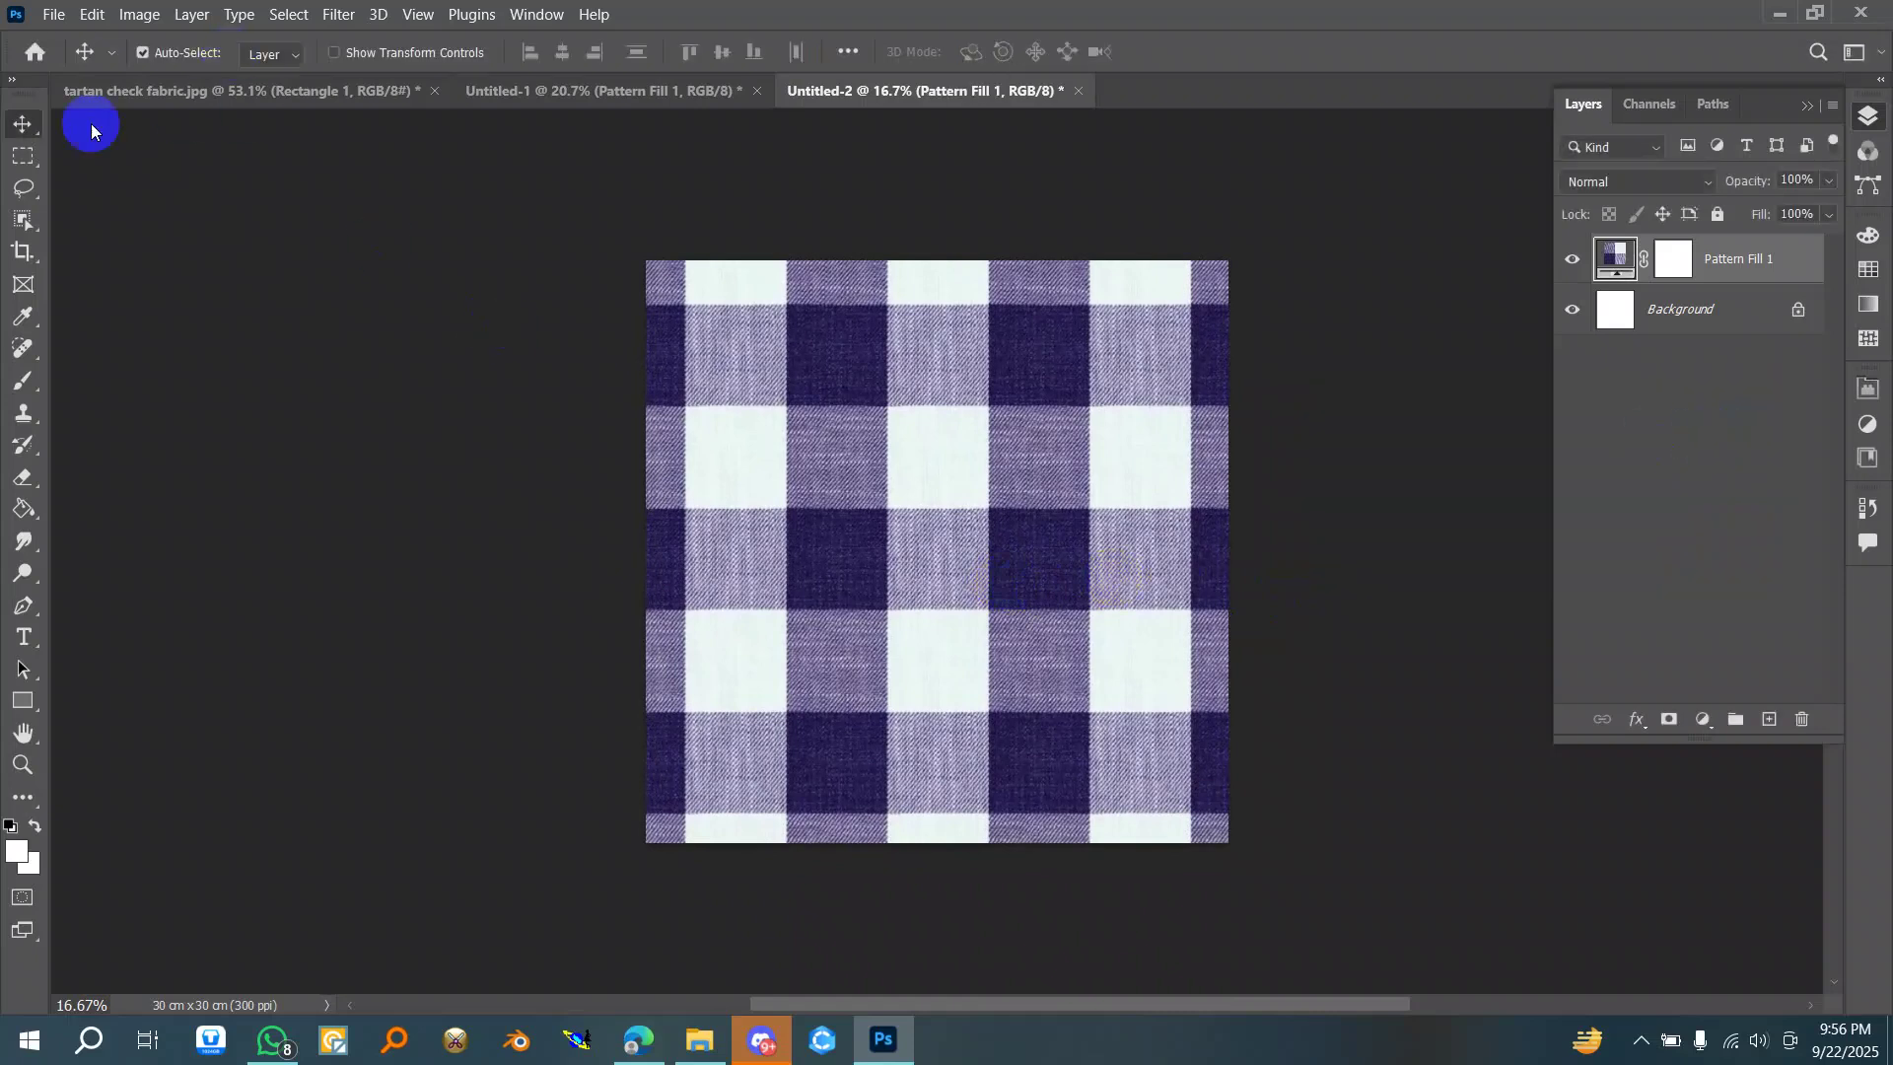
- Save a JPEG copy over Realistic Seamless tartan check fabric.jpg on the Desktop at Maximum quality 11, Baseline ("Standard")
click(53, 14)
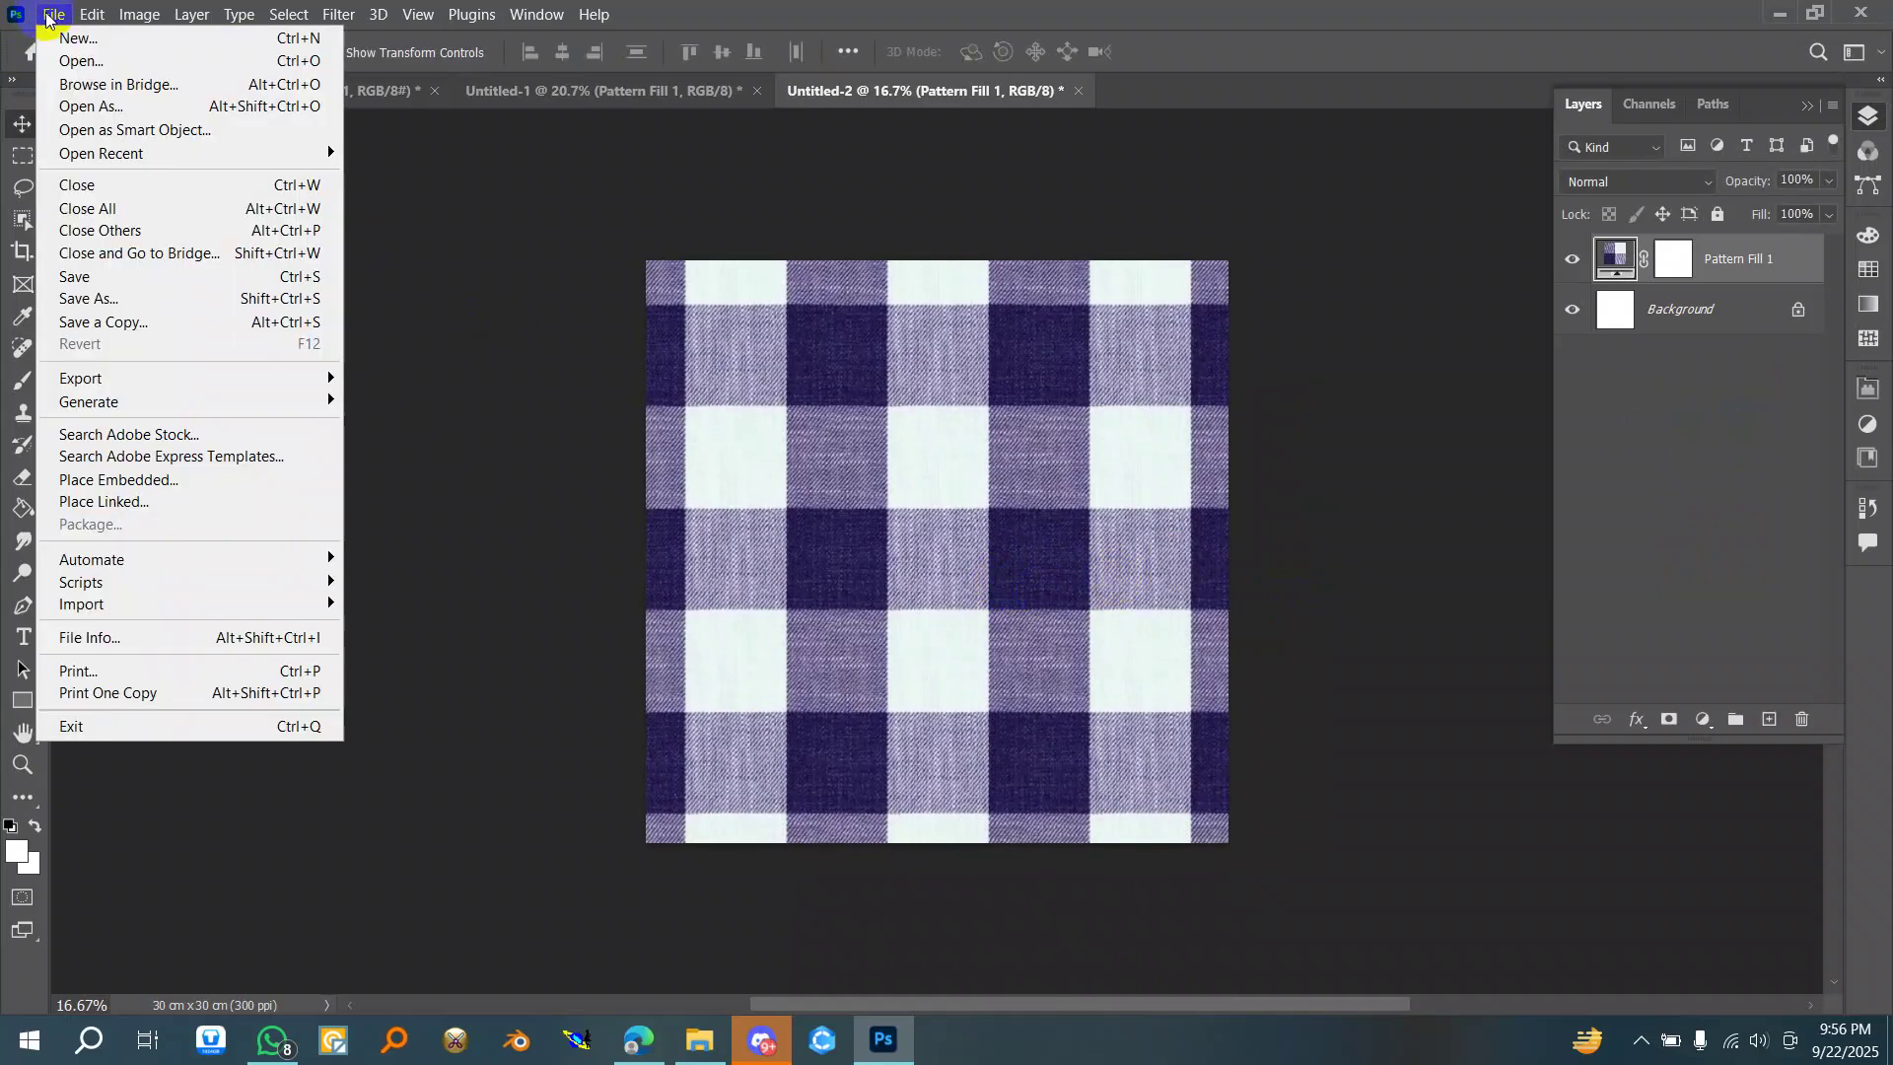
click(137, 324)
click(424, 552)
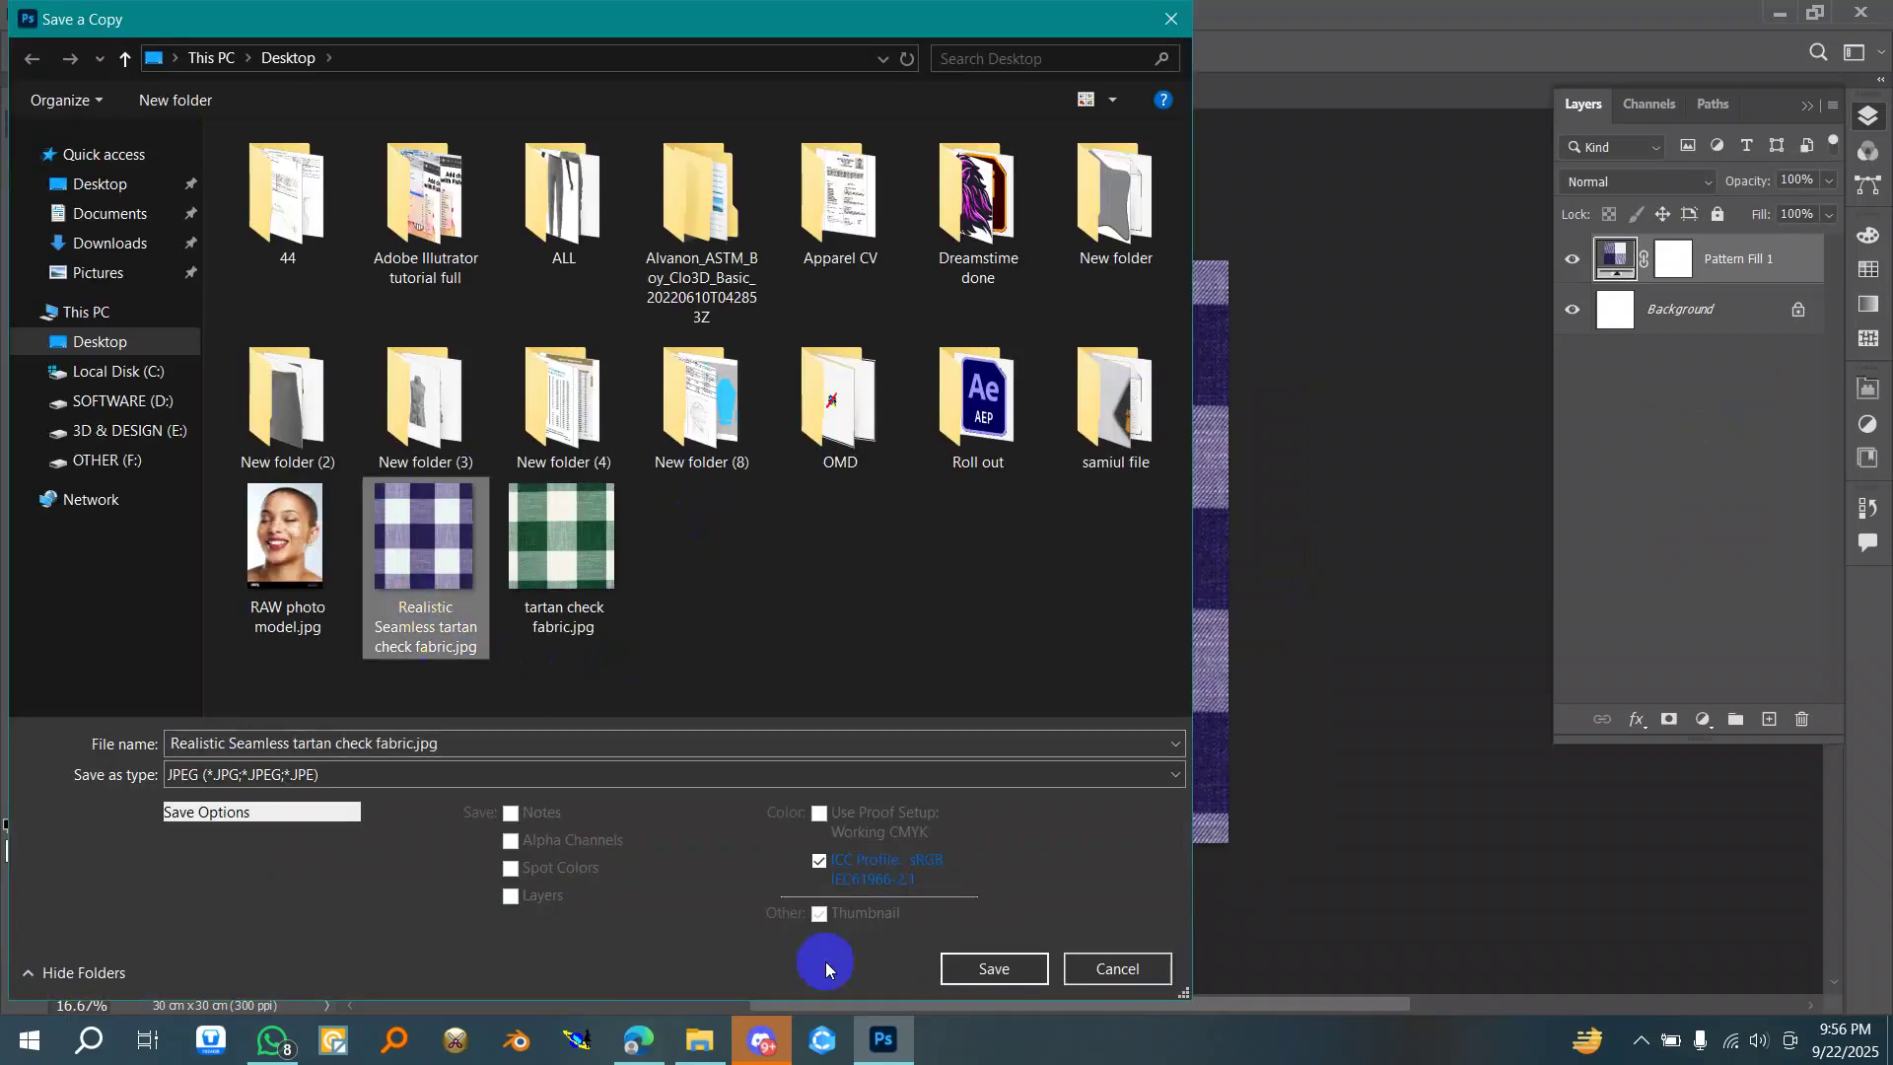
click(976, 969)
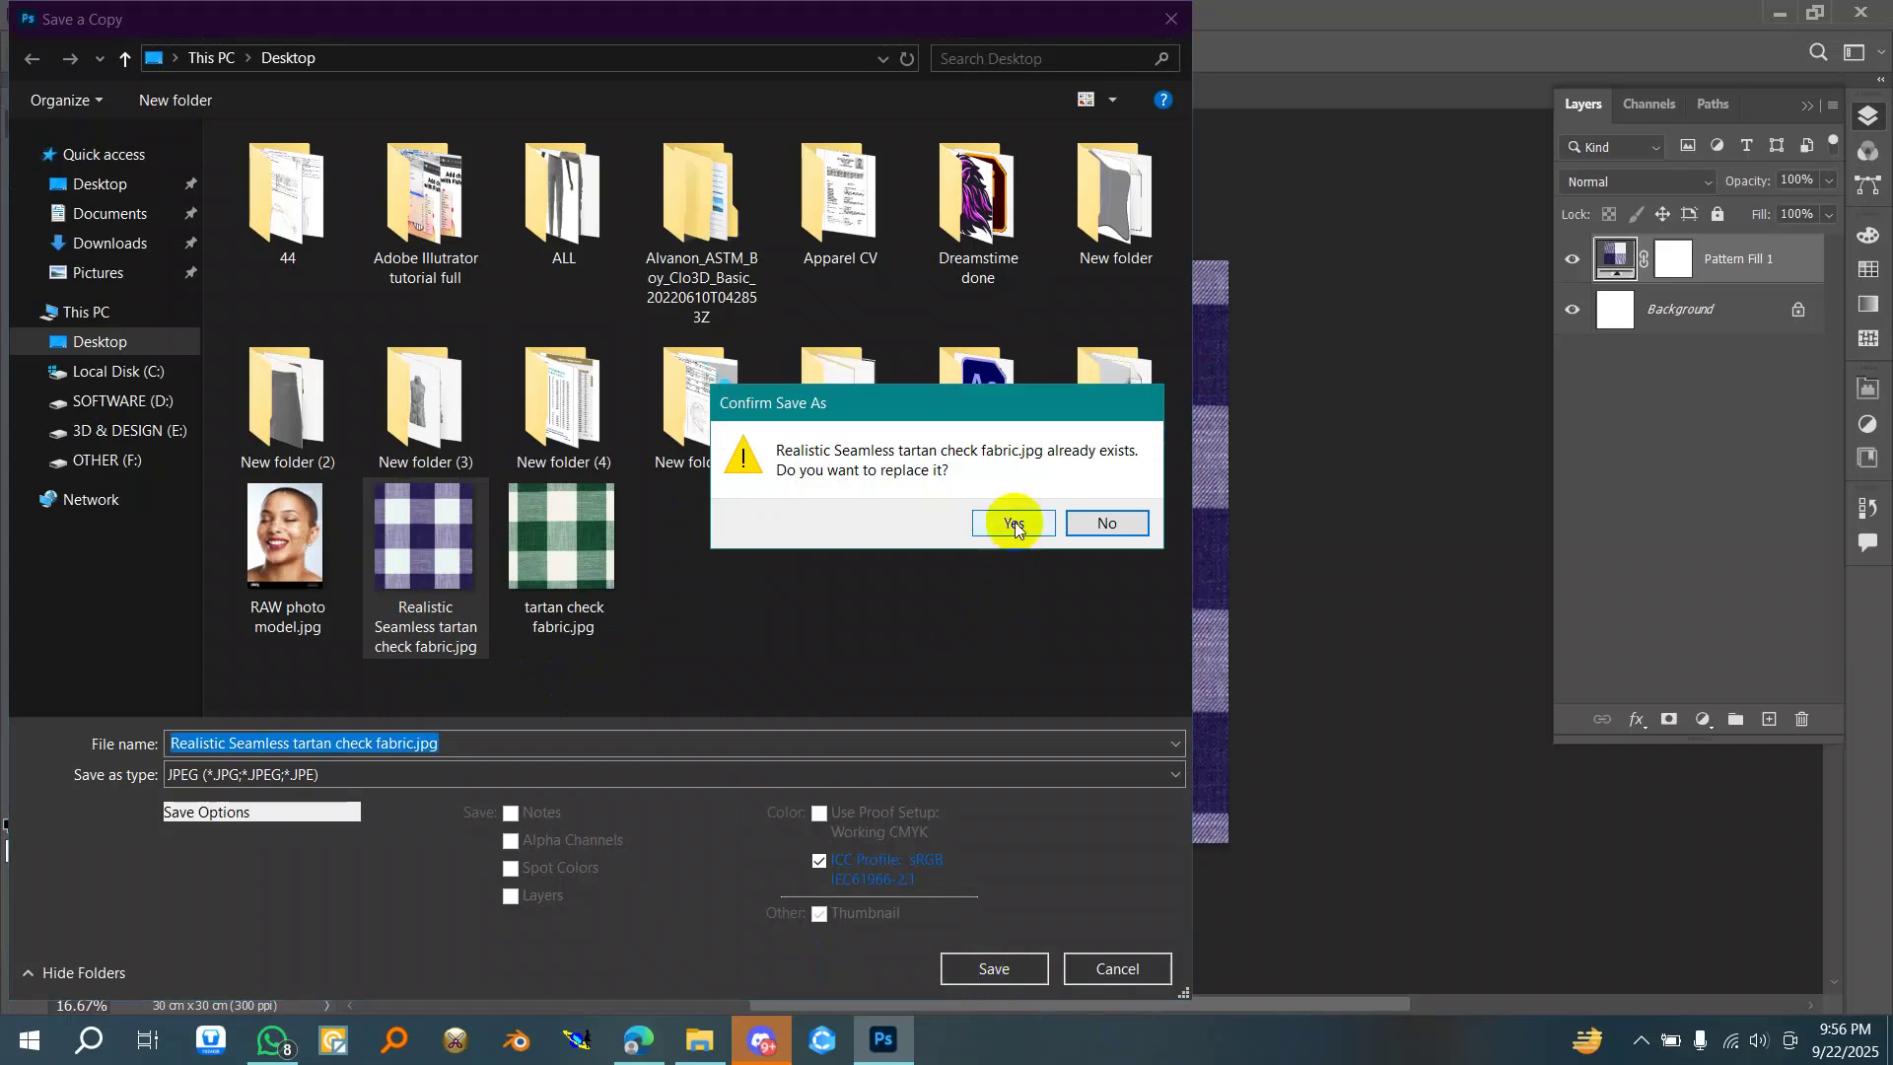
click(1014, 523)
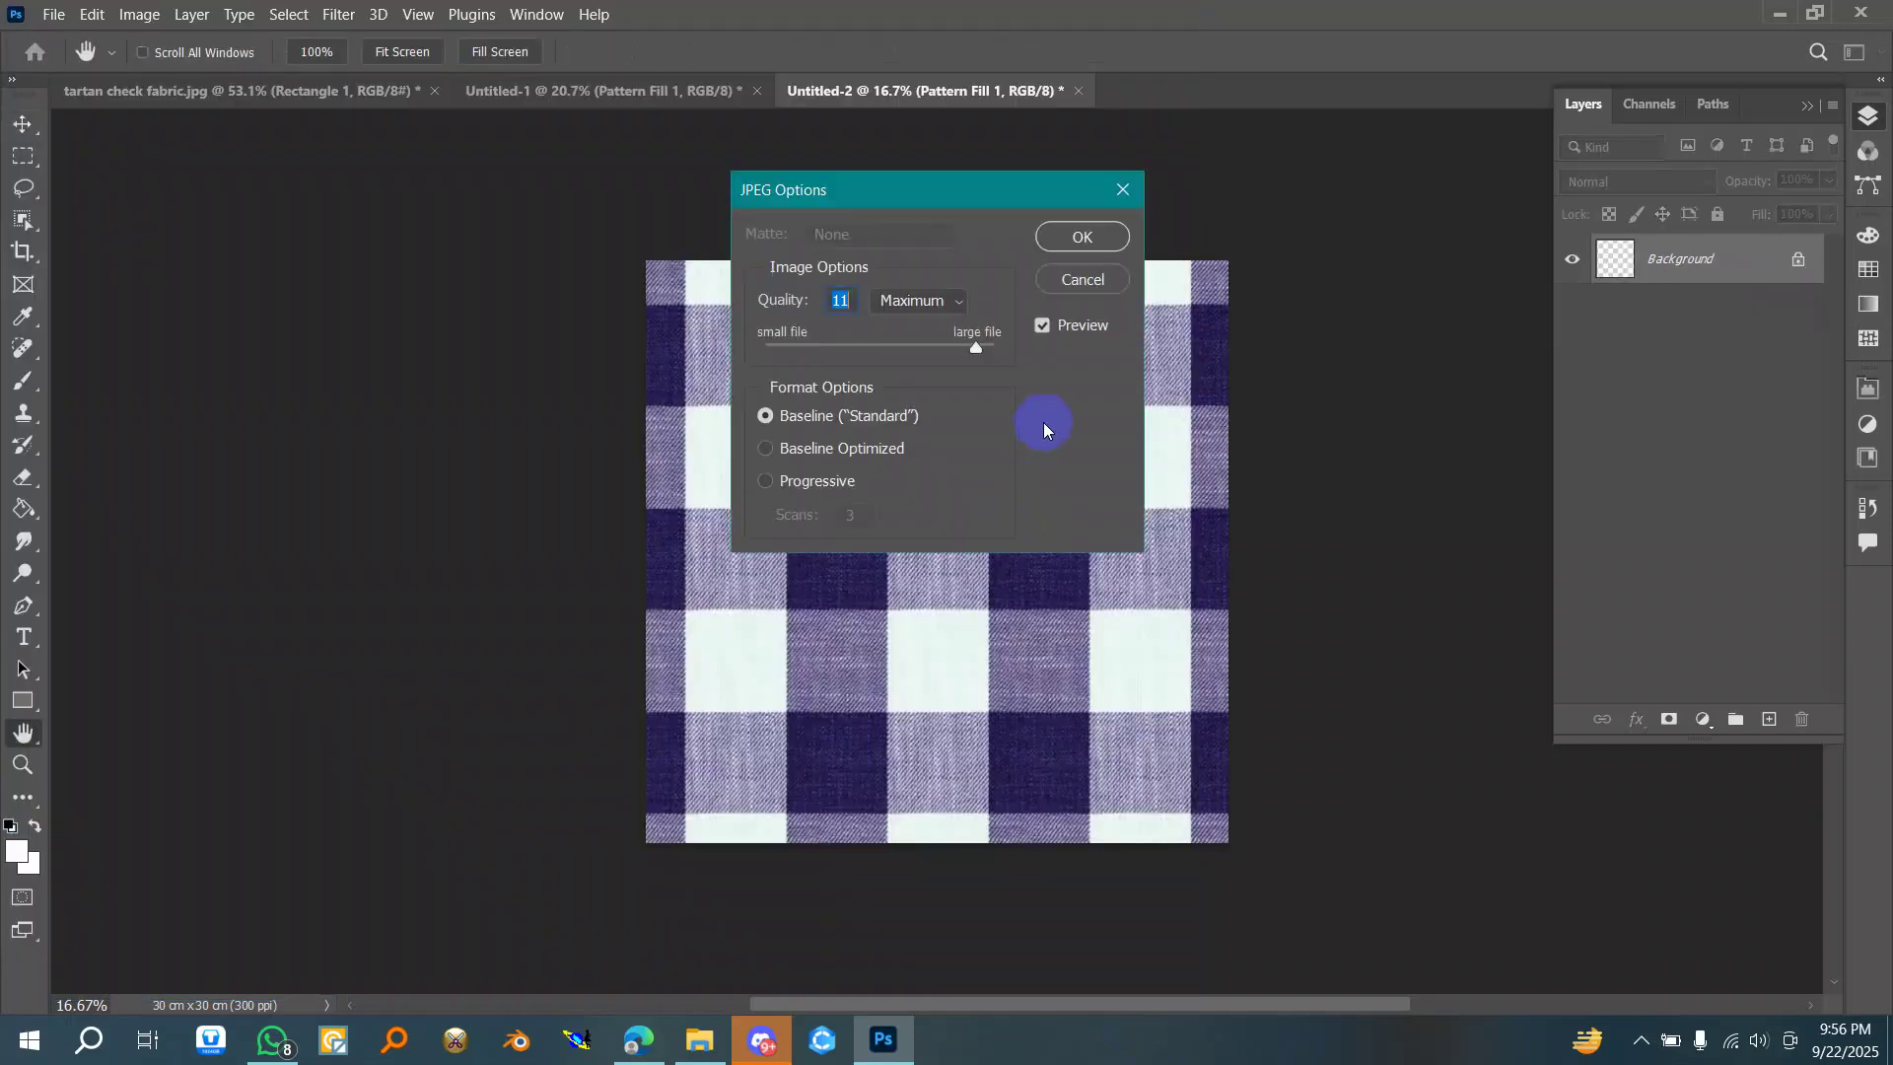
click(1082, 236)
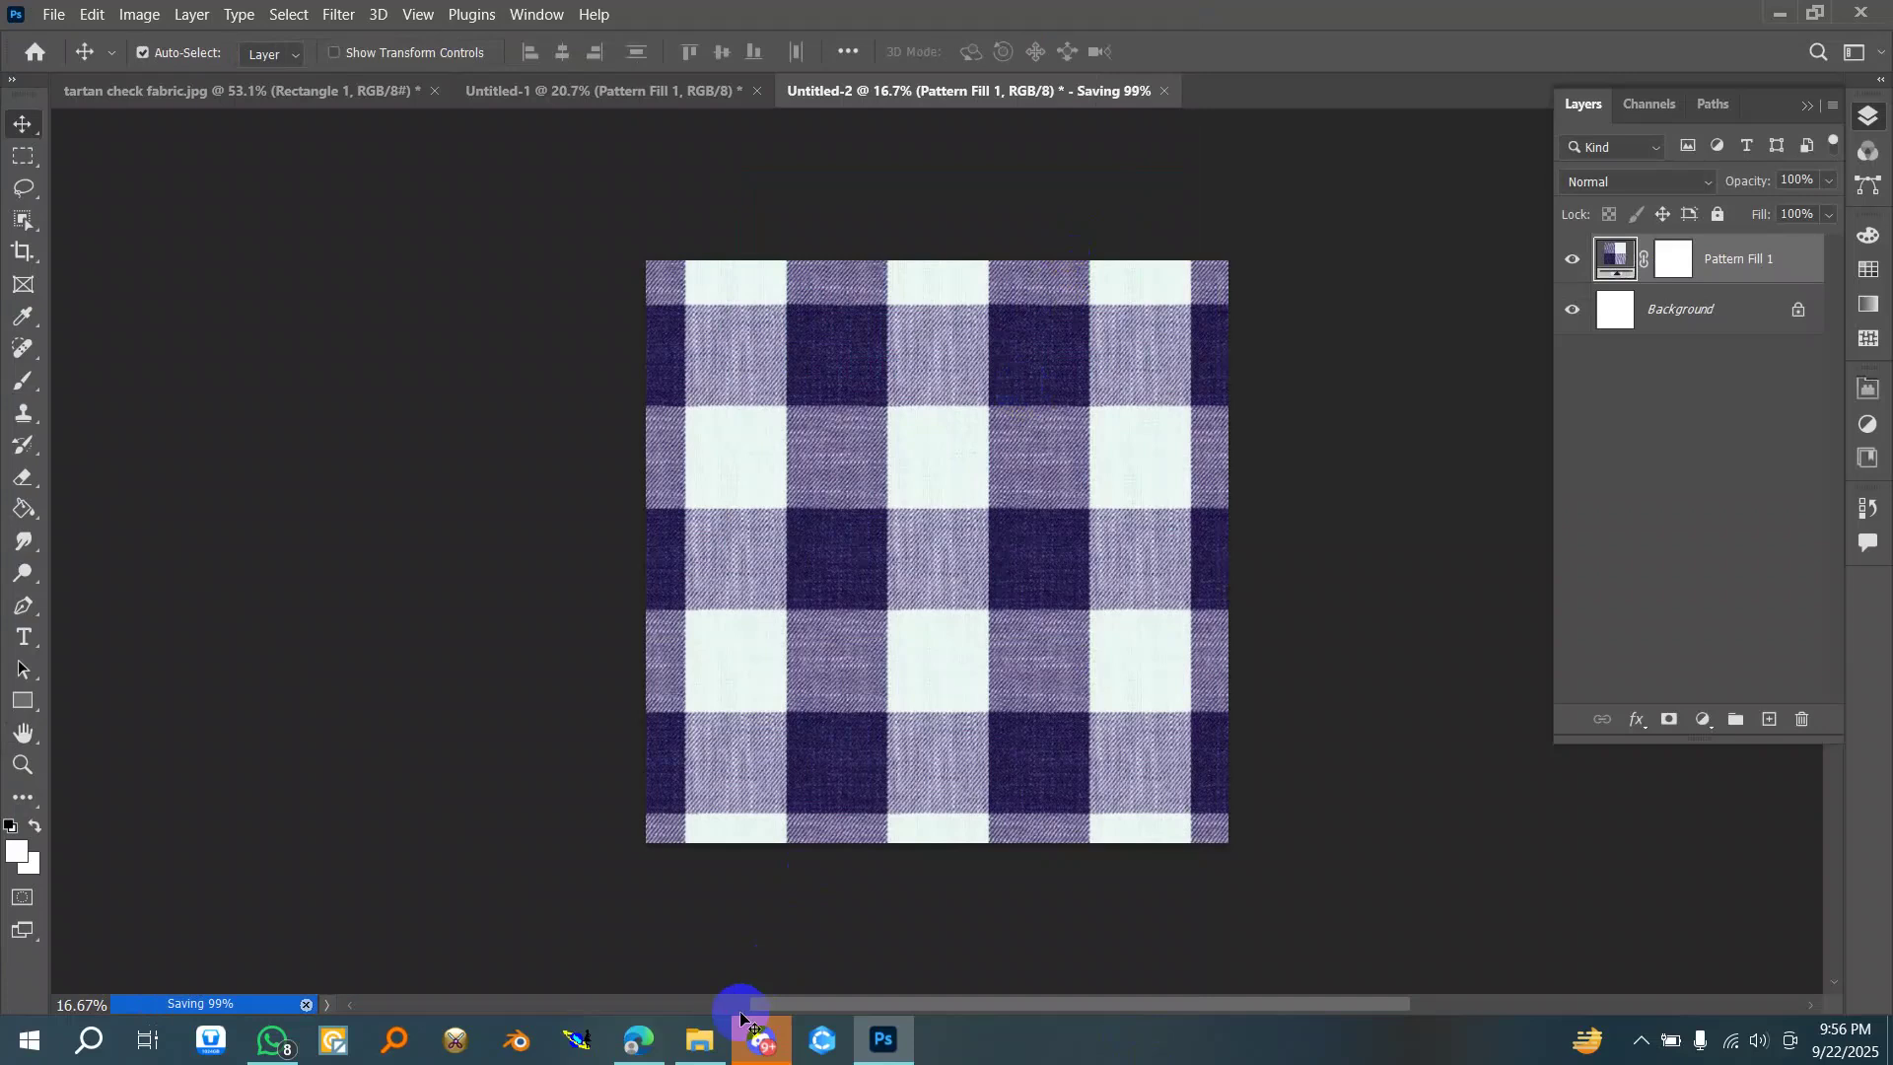
- Open Realistic Seamless tartan check fabric.jpg from the Desktop
click(54, 13)
click(99, 52)
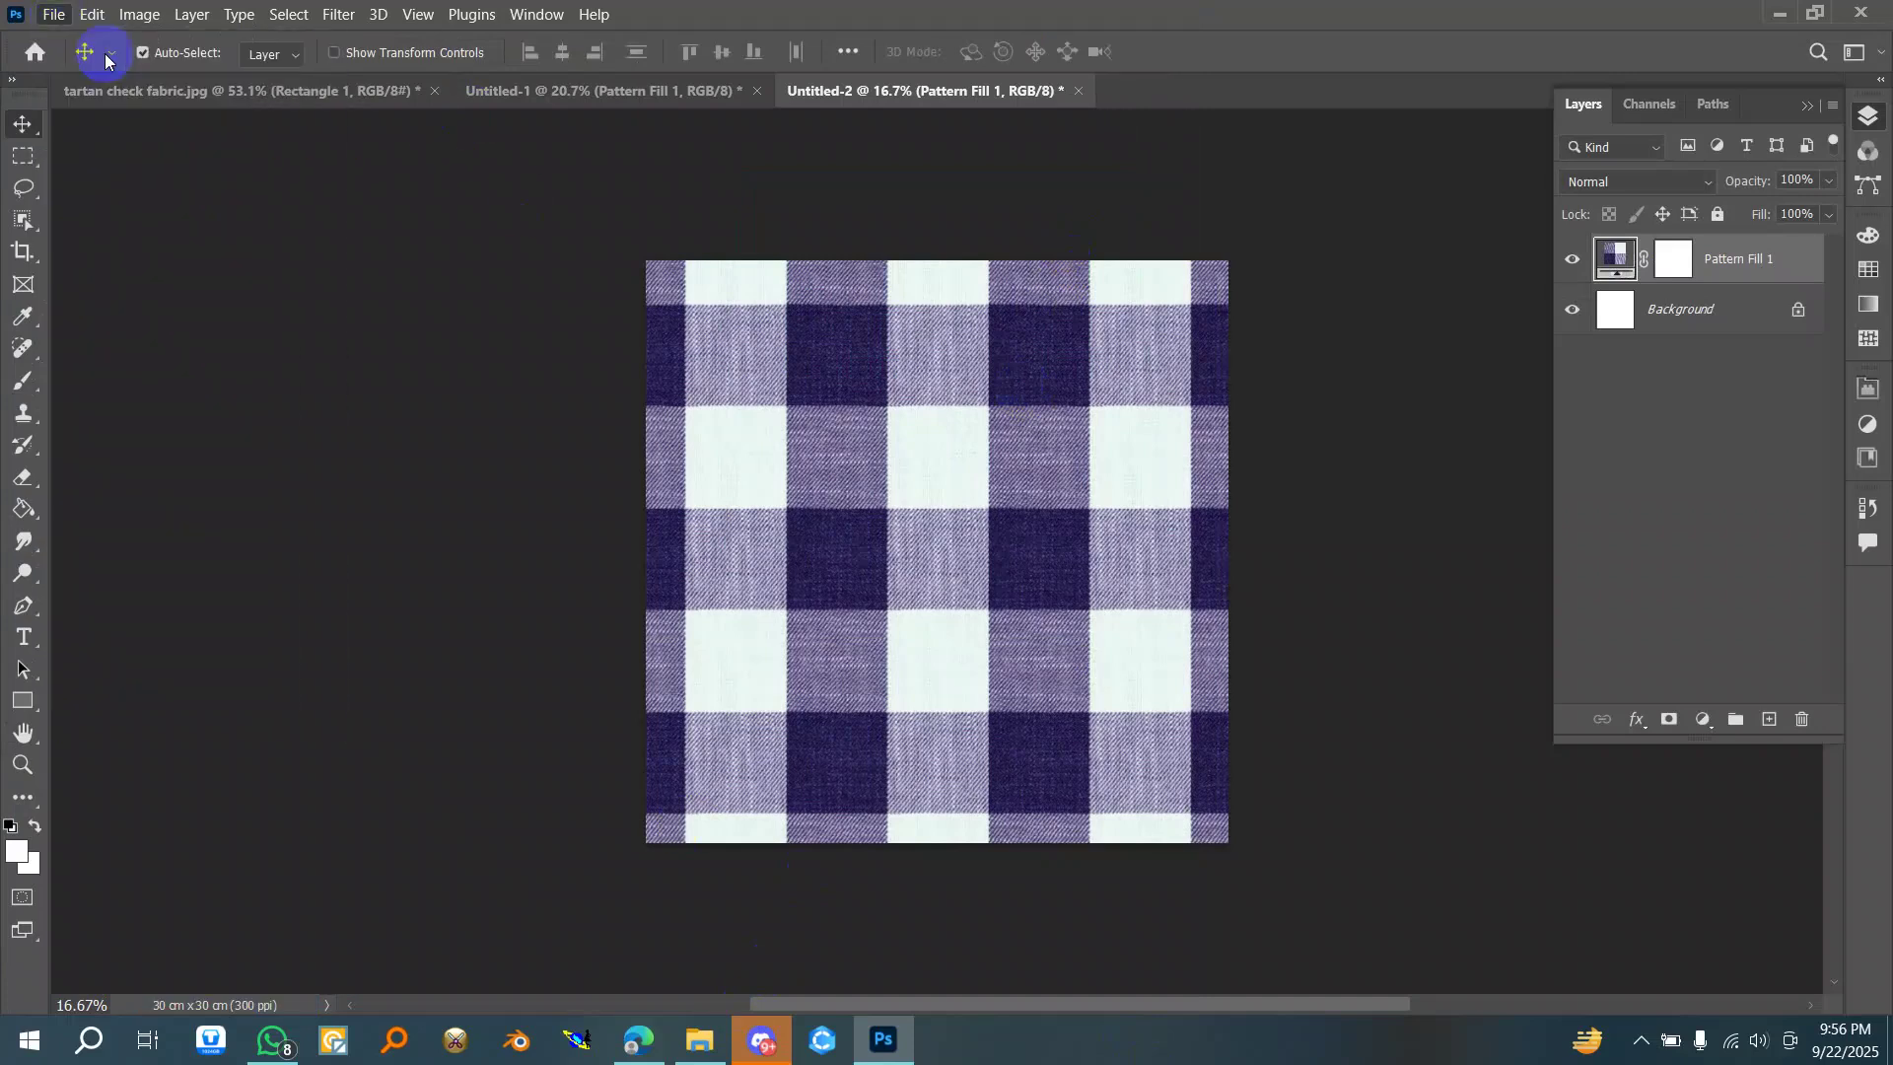
click(909, 566)
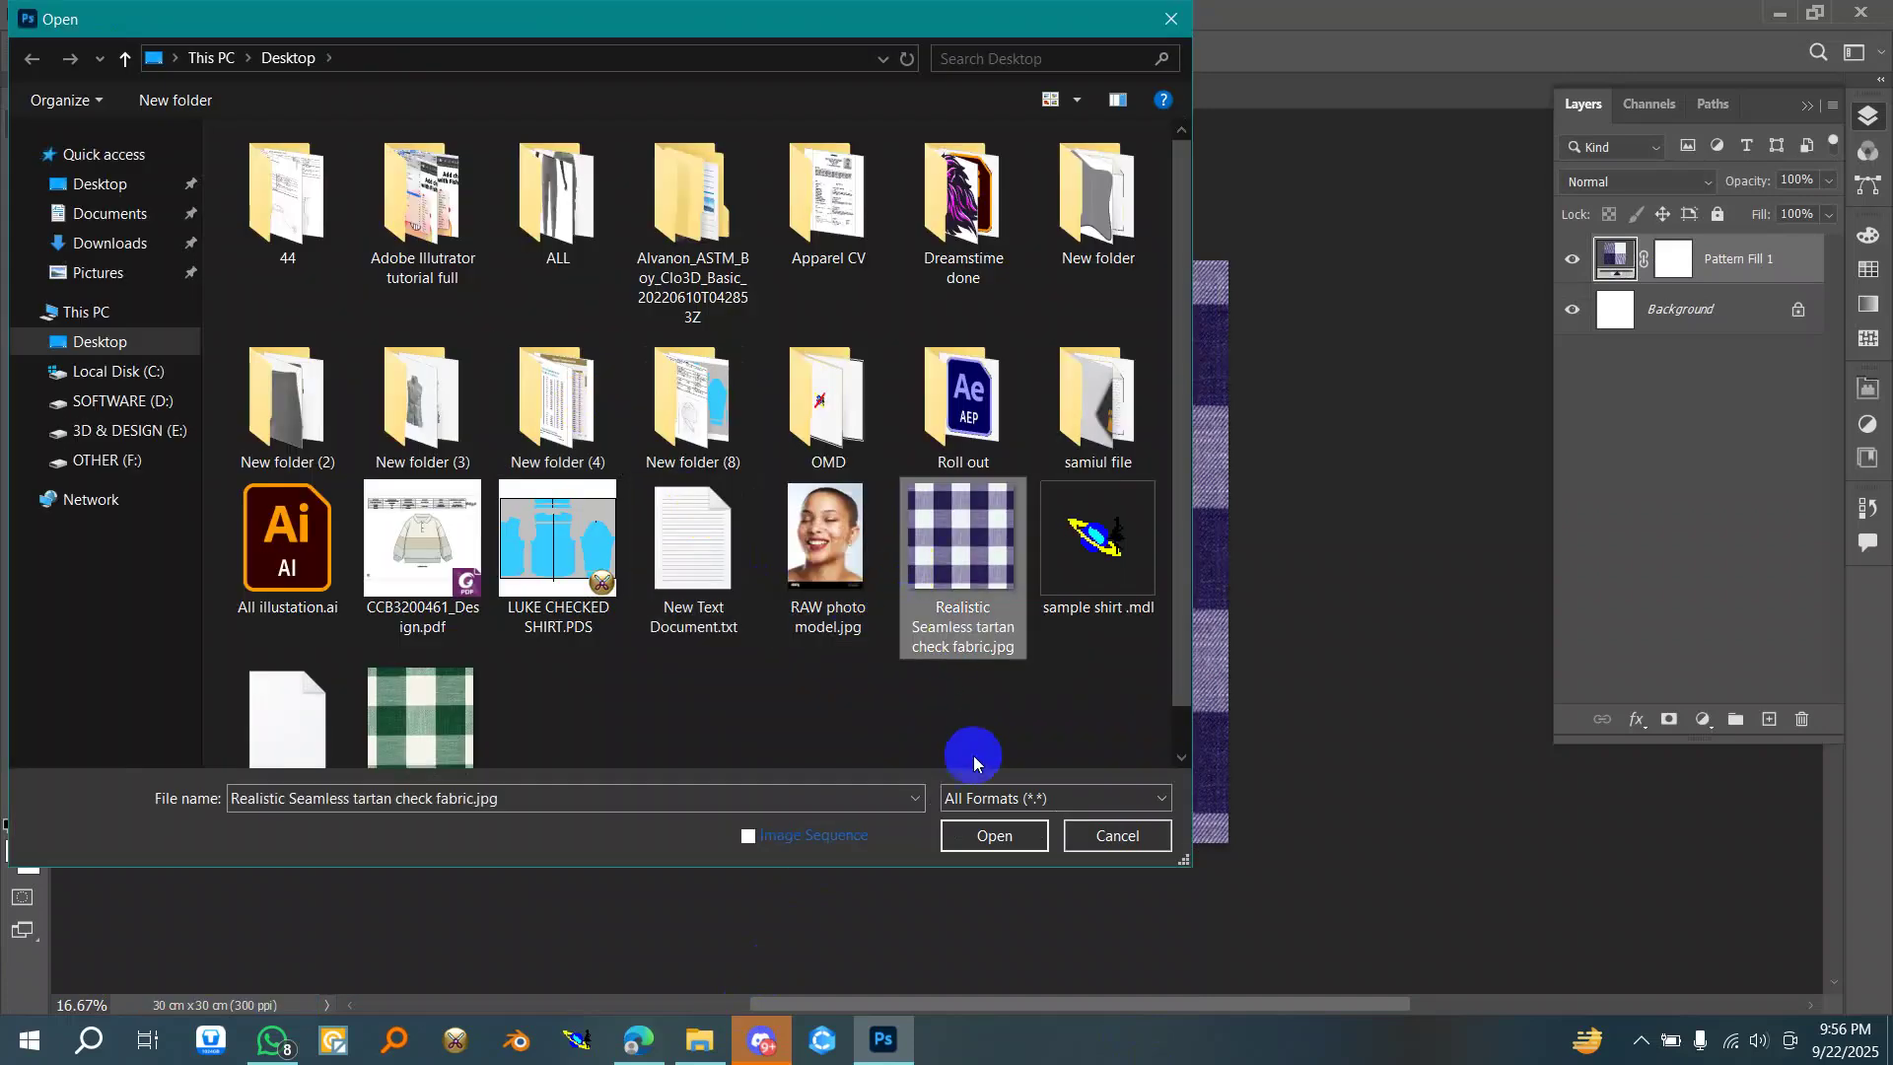
click(1000, 838)
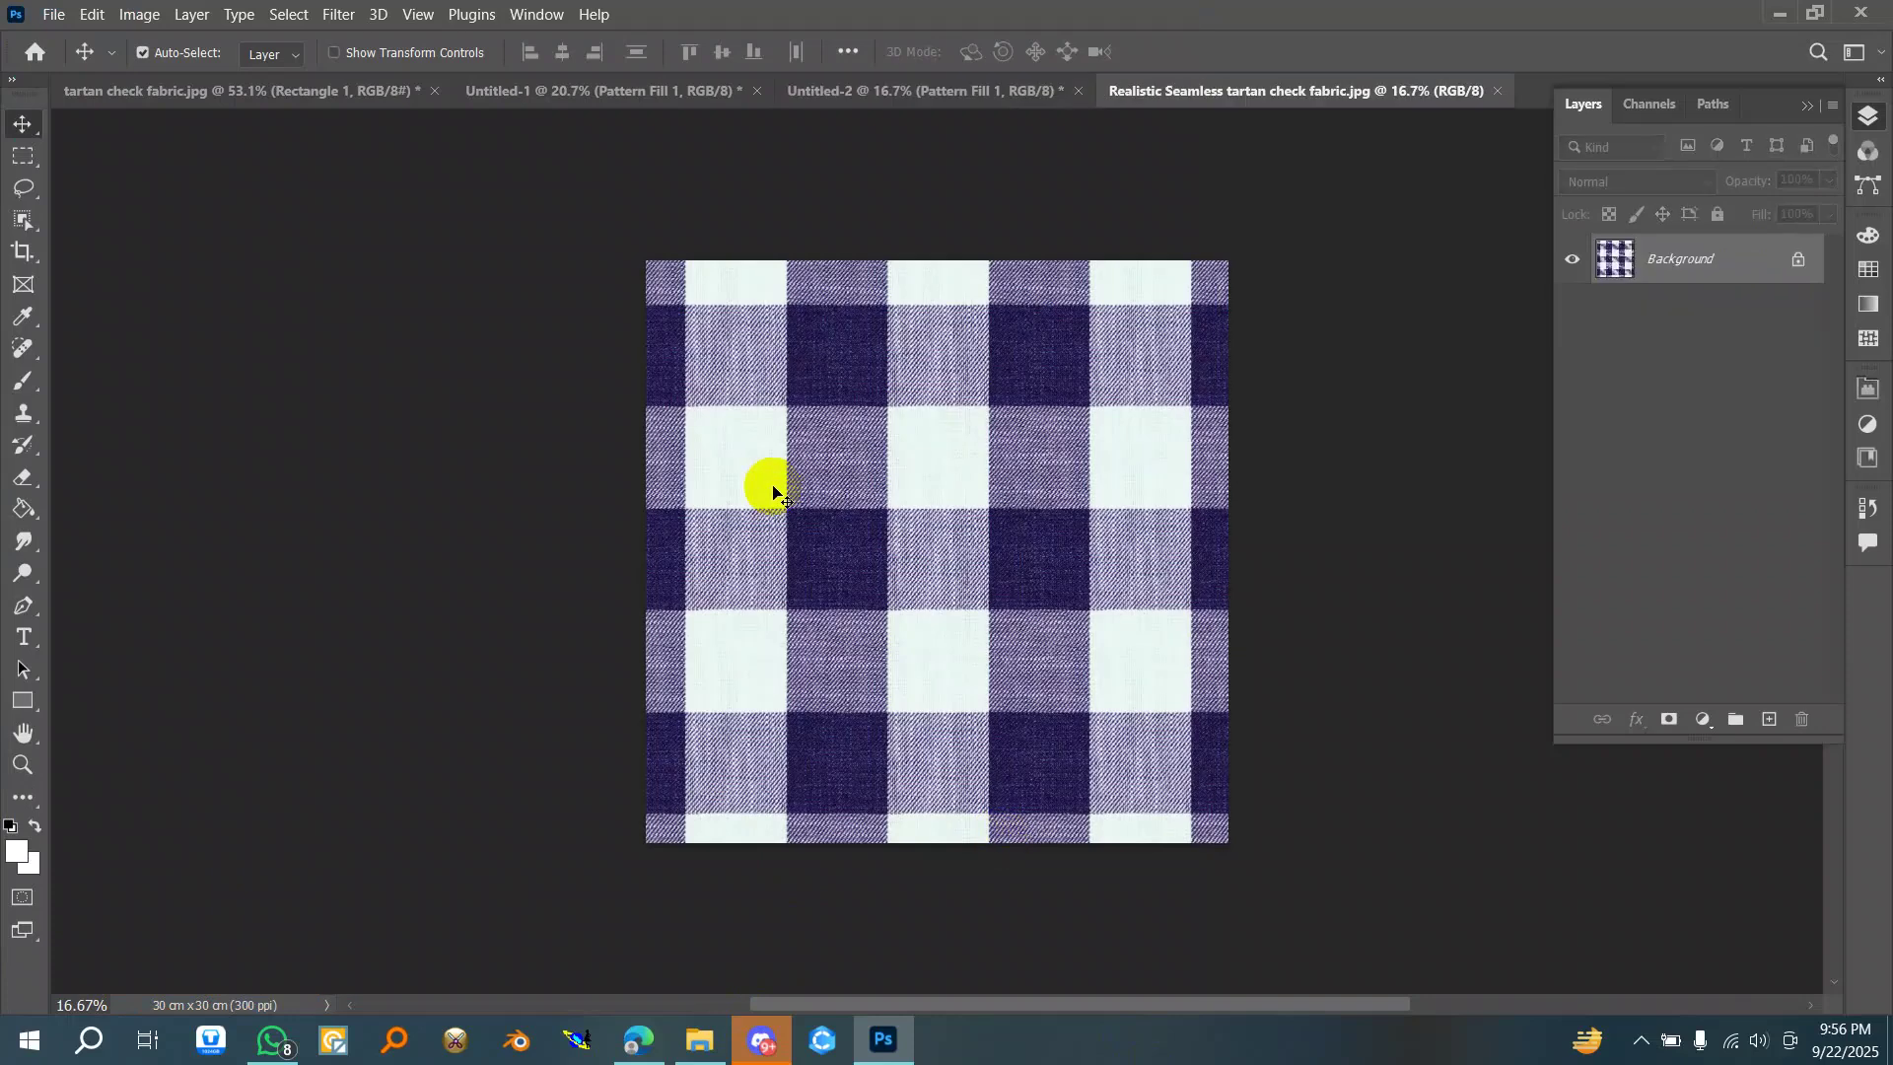
- Extend the canvas above and to the right of the swatch with the Crop tool, to about 61 by 66 cm
scroll(678, 424, down, 9)
scroll(862, 325, up, 4)
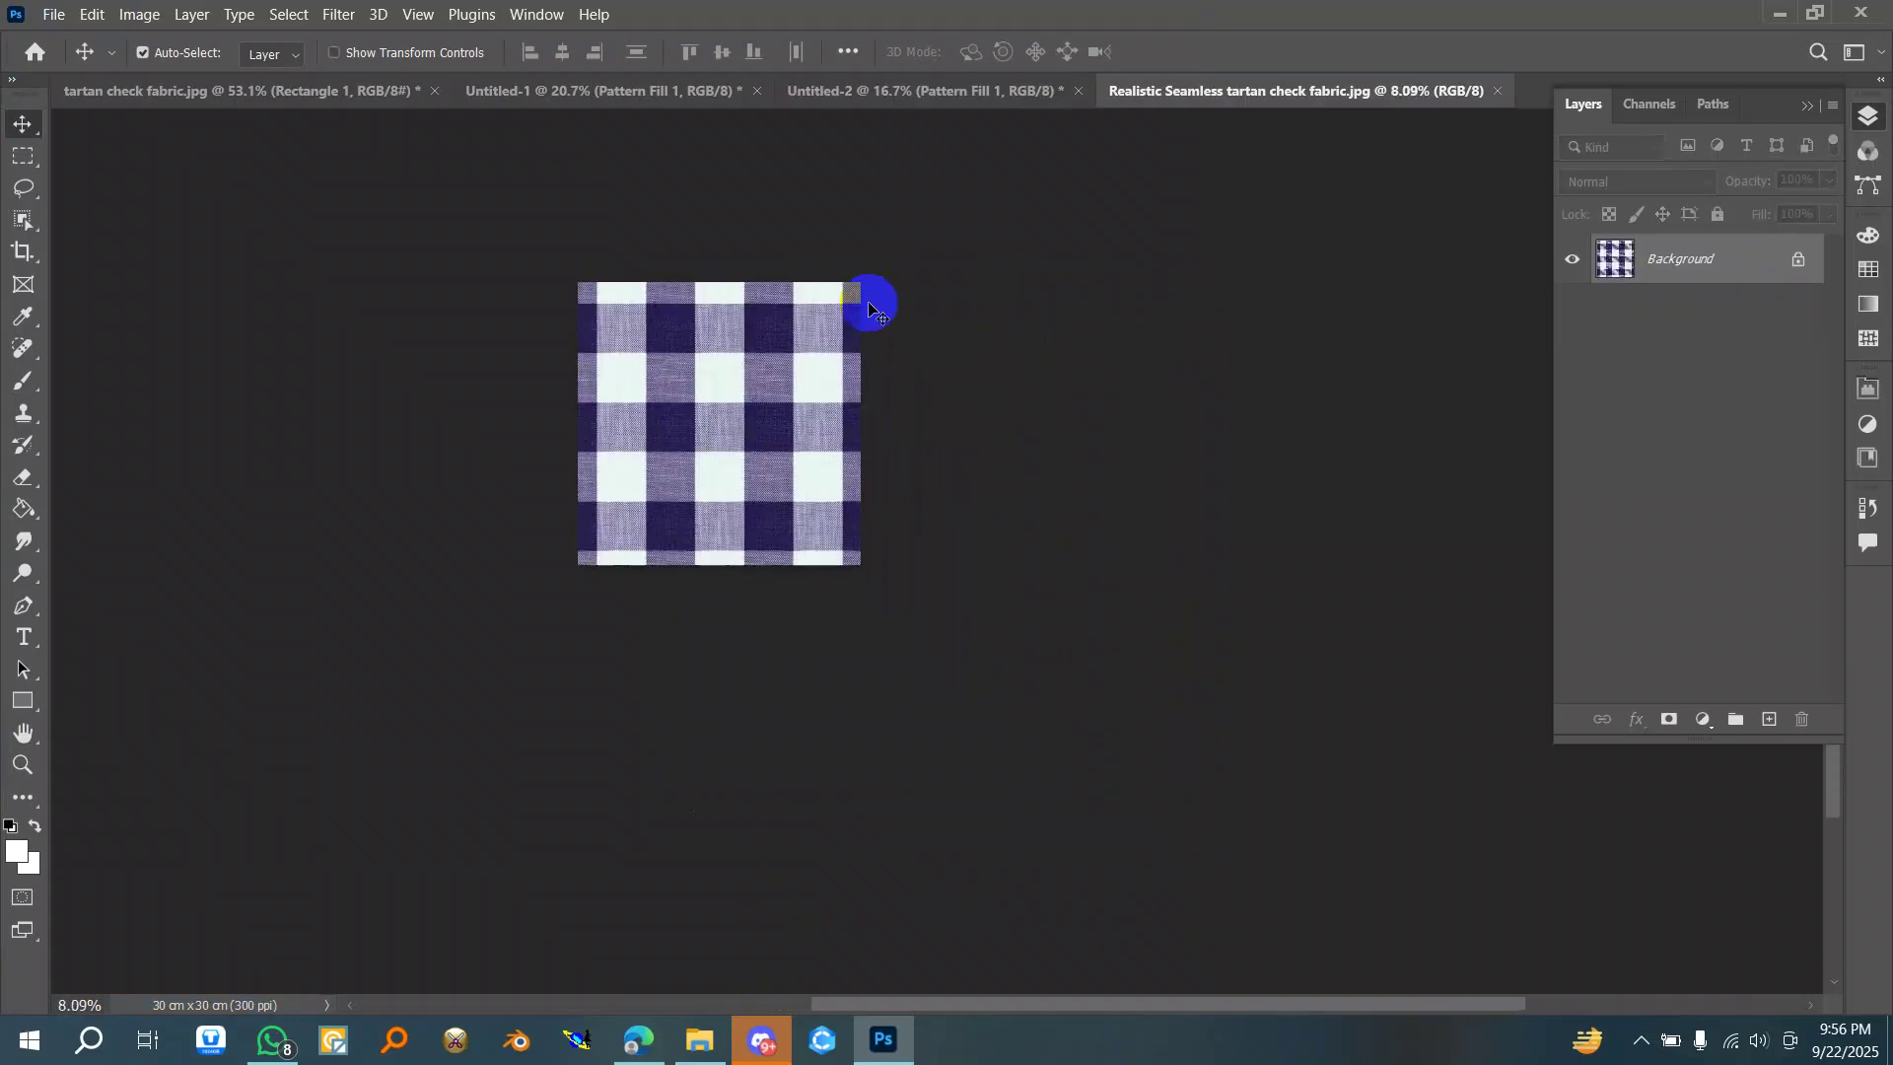
scroll(668, 419, down, 3)
scroll(739, 424, up, 3)
scroll(630, 269, up, 2)
key(c)
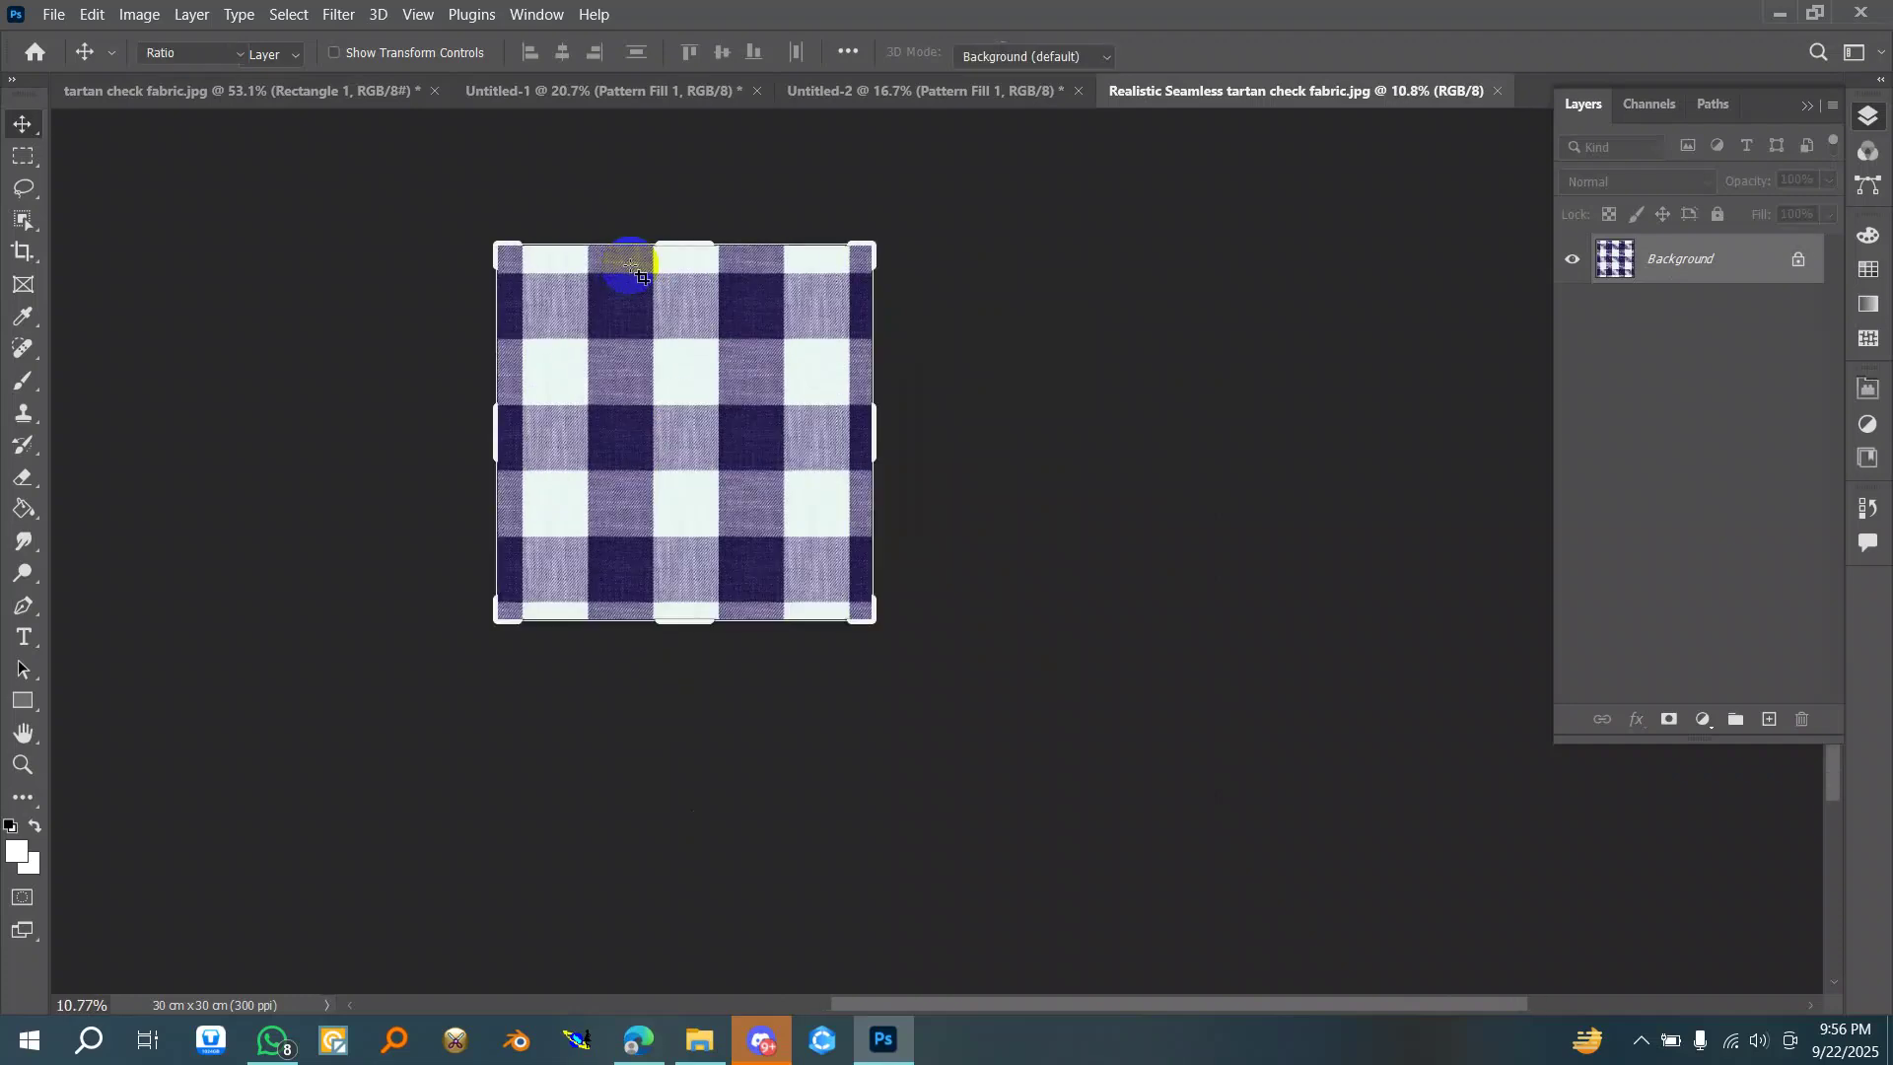
scroll(727, 589, down, 8)
drag(822, 421, 907, 314)
key(Return)
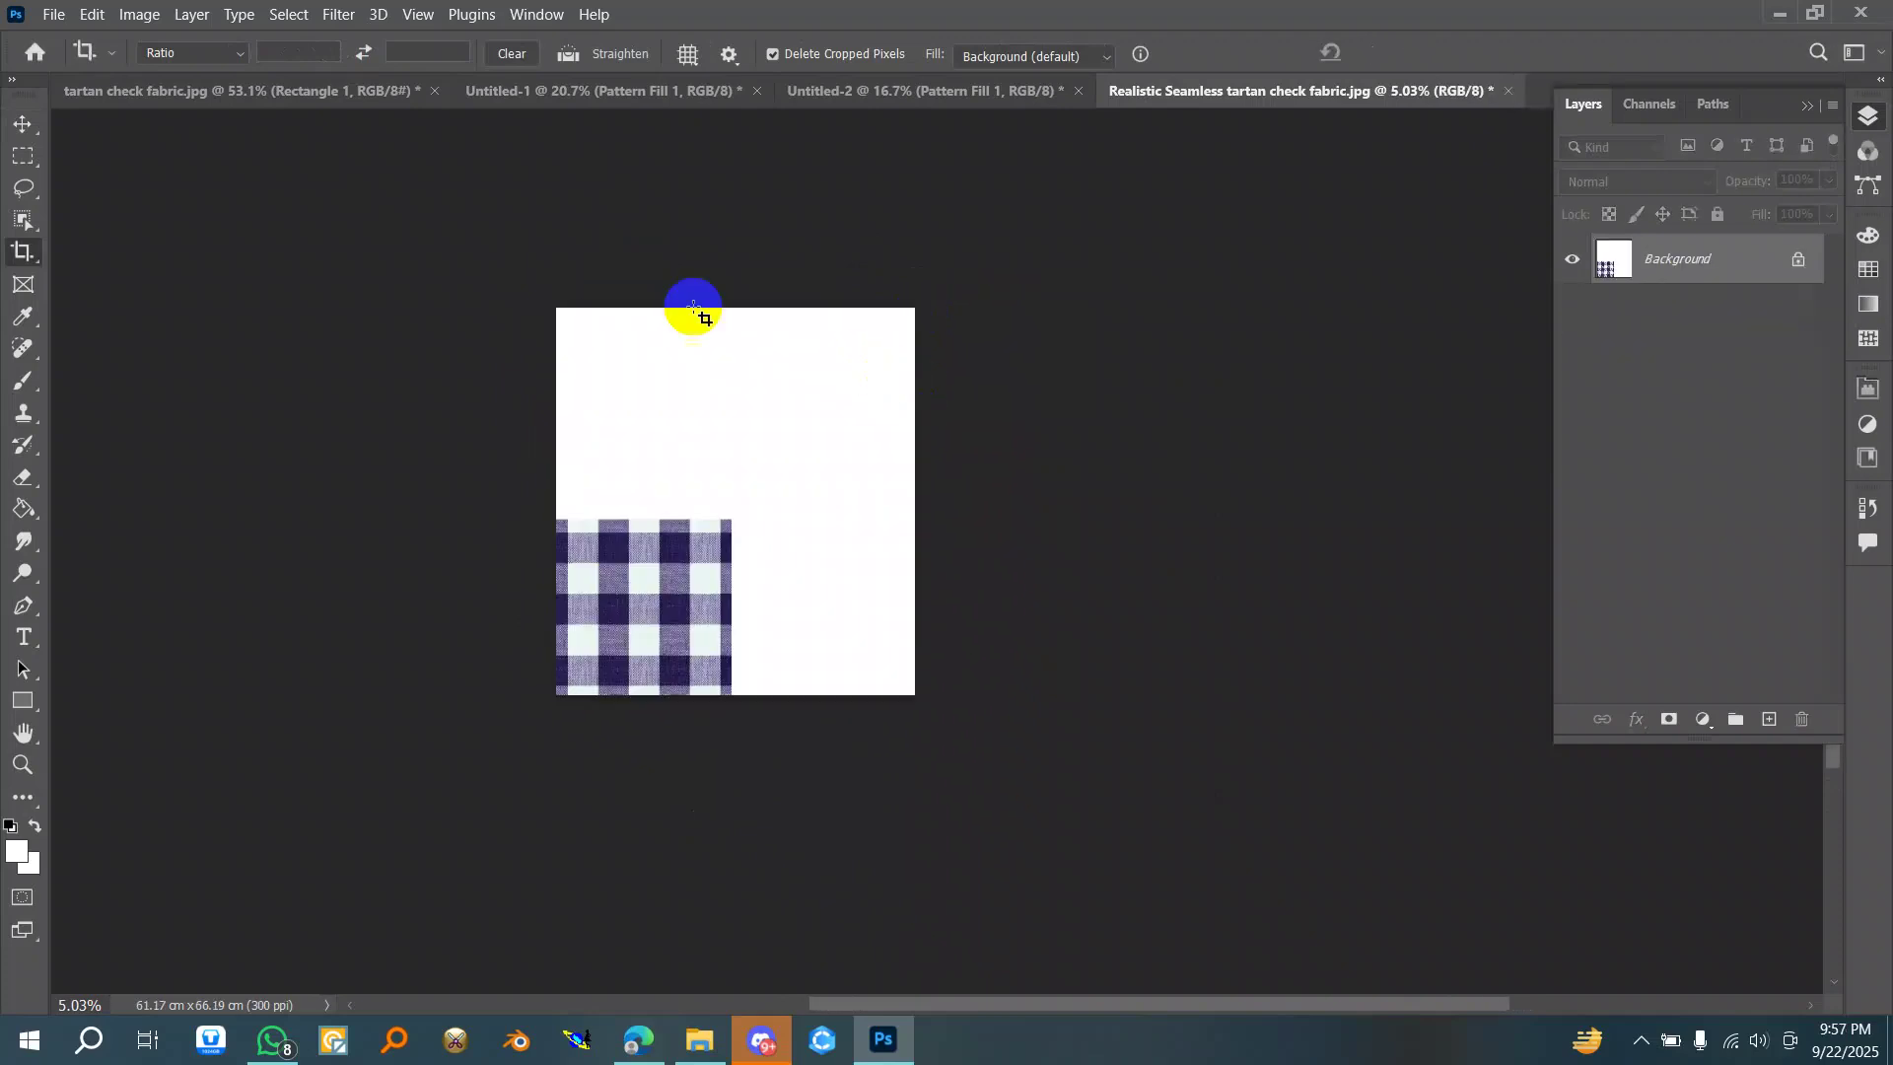
- Unlock the background layer and place a duplicate of it to the right, butted against the original swatch to test the seam
click(23, 126)
scroll(681, 544, up, 1)
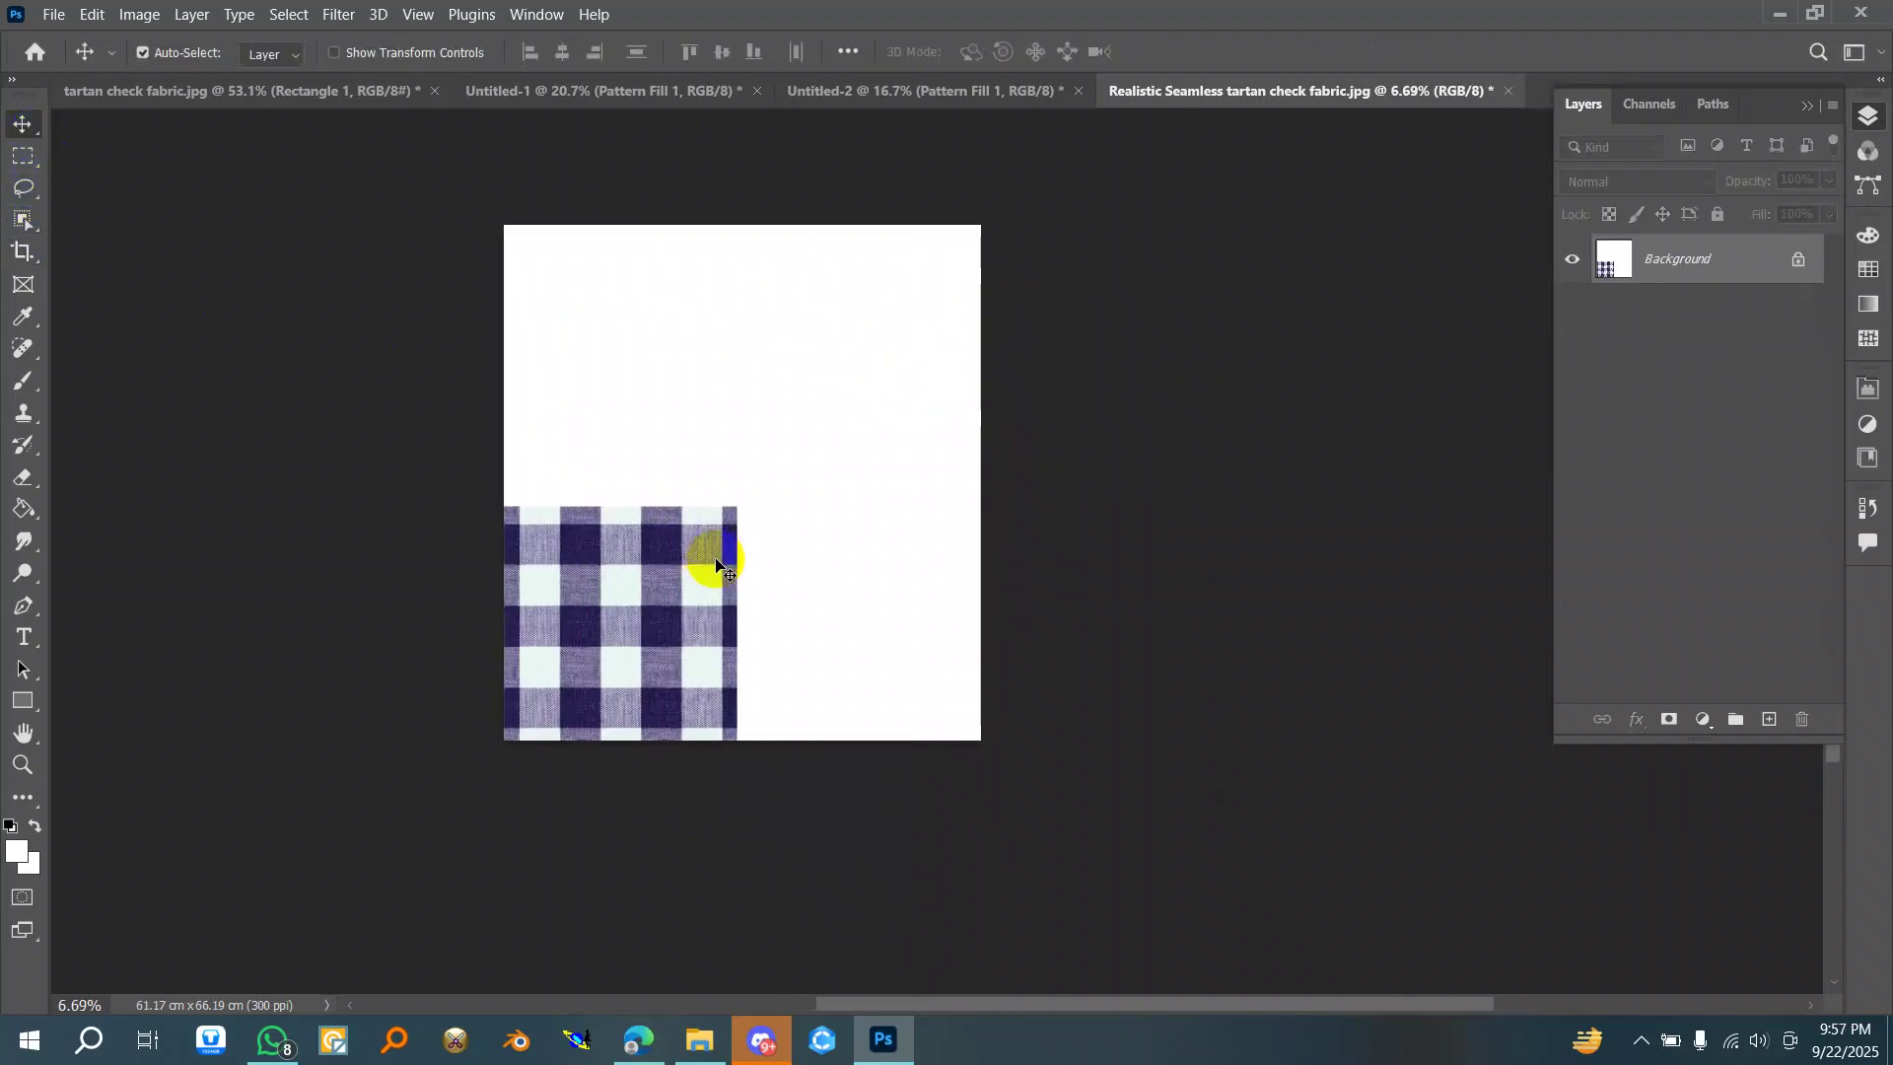
click(1798, 260)
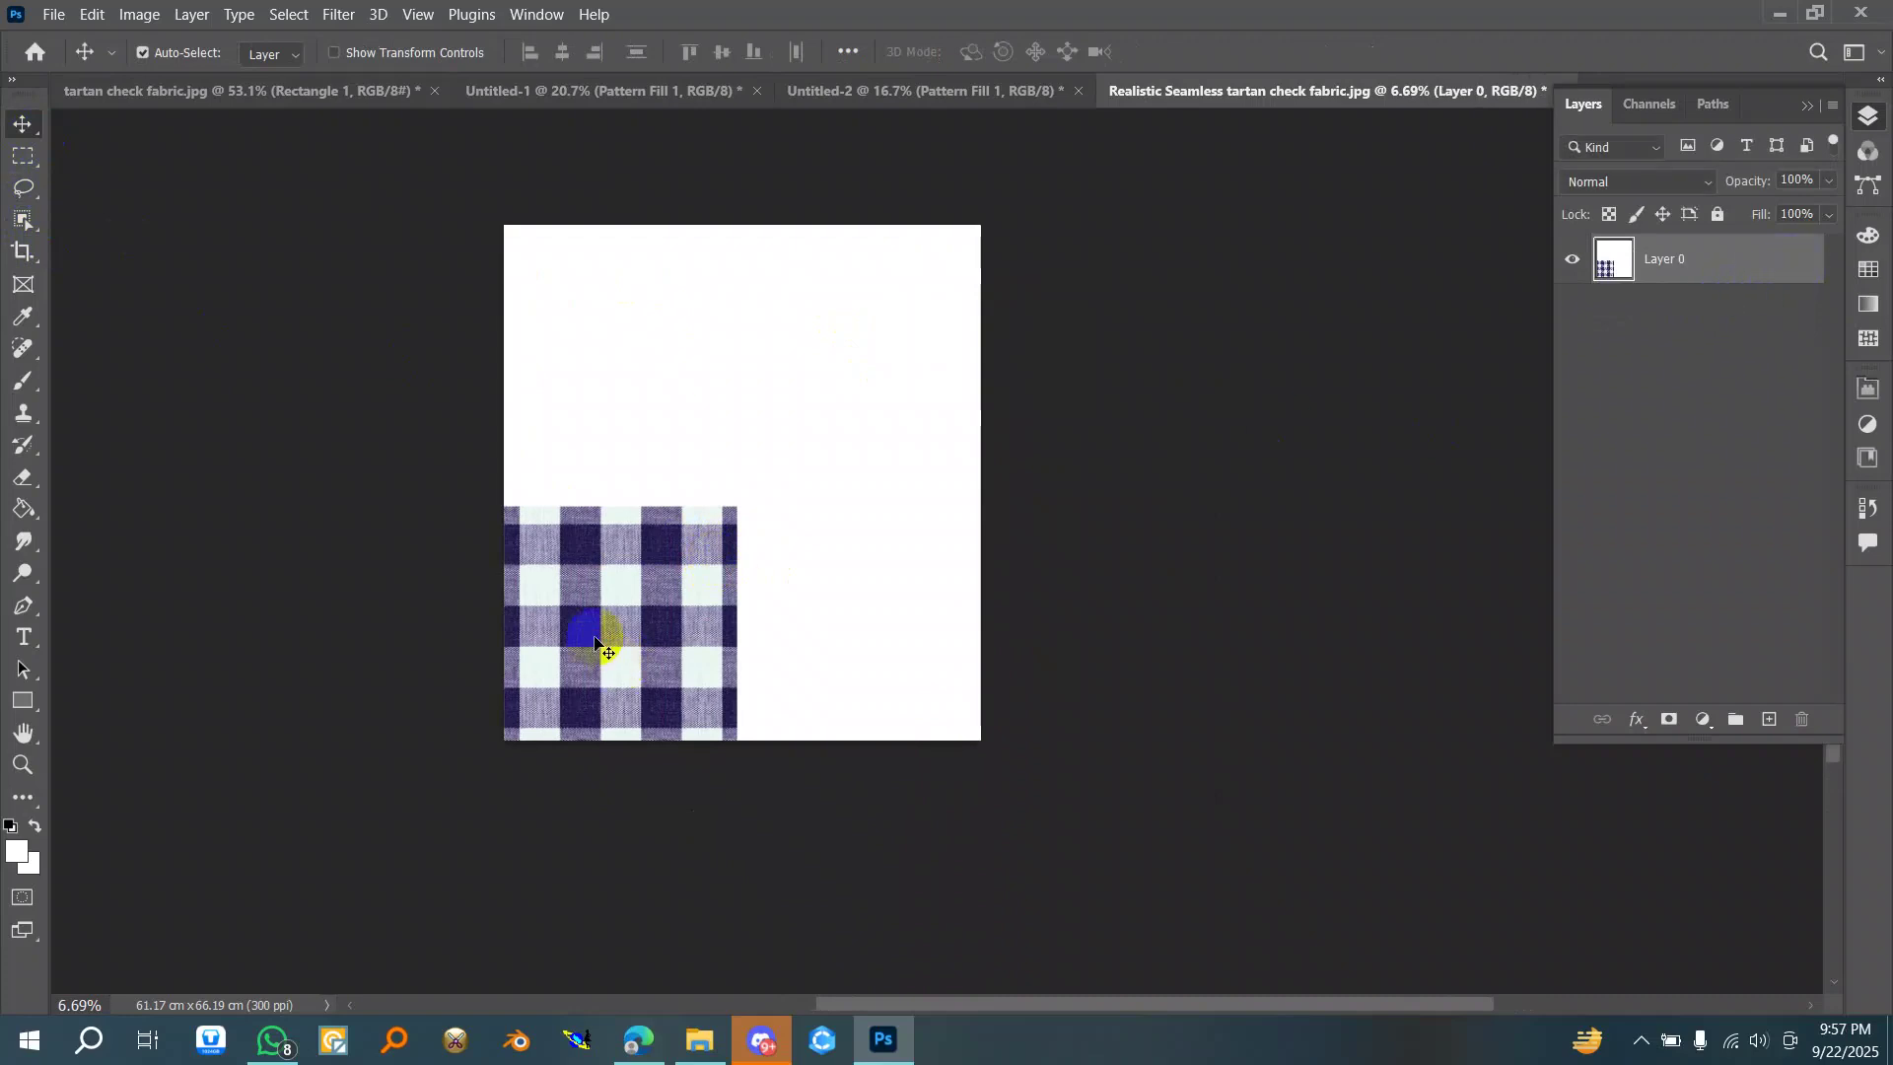
drag(597, 643, 845, 641)
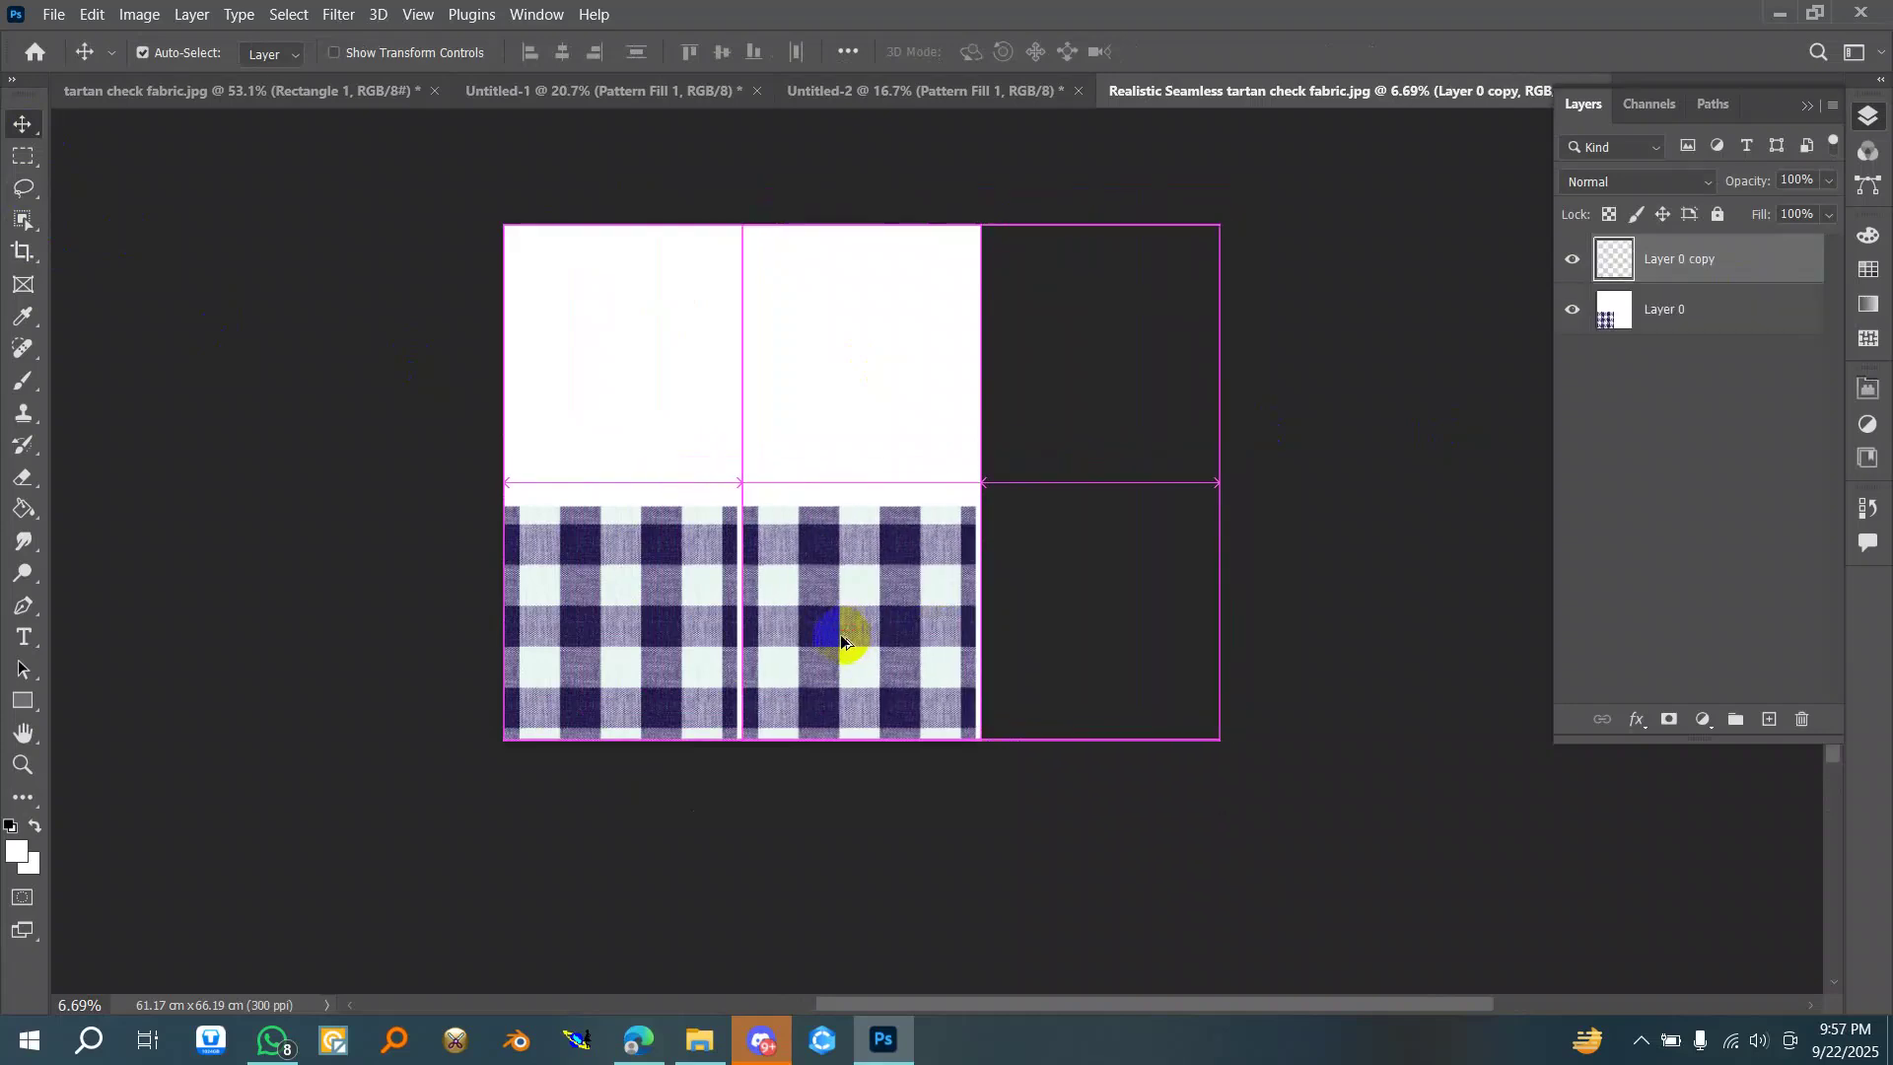
scroll(705, 668, up, 3)
key(shift+Left)
key(shift+Left)
key(shift+Left)
key(shift+Left)
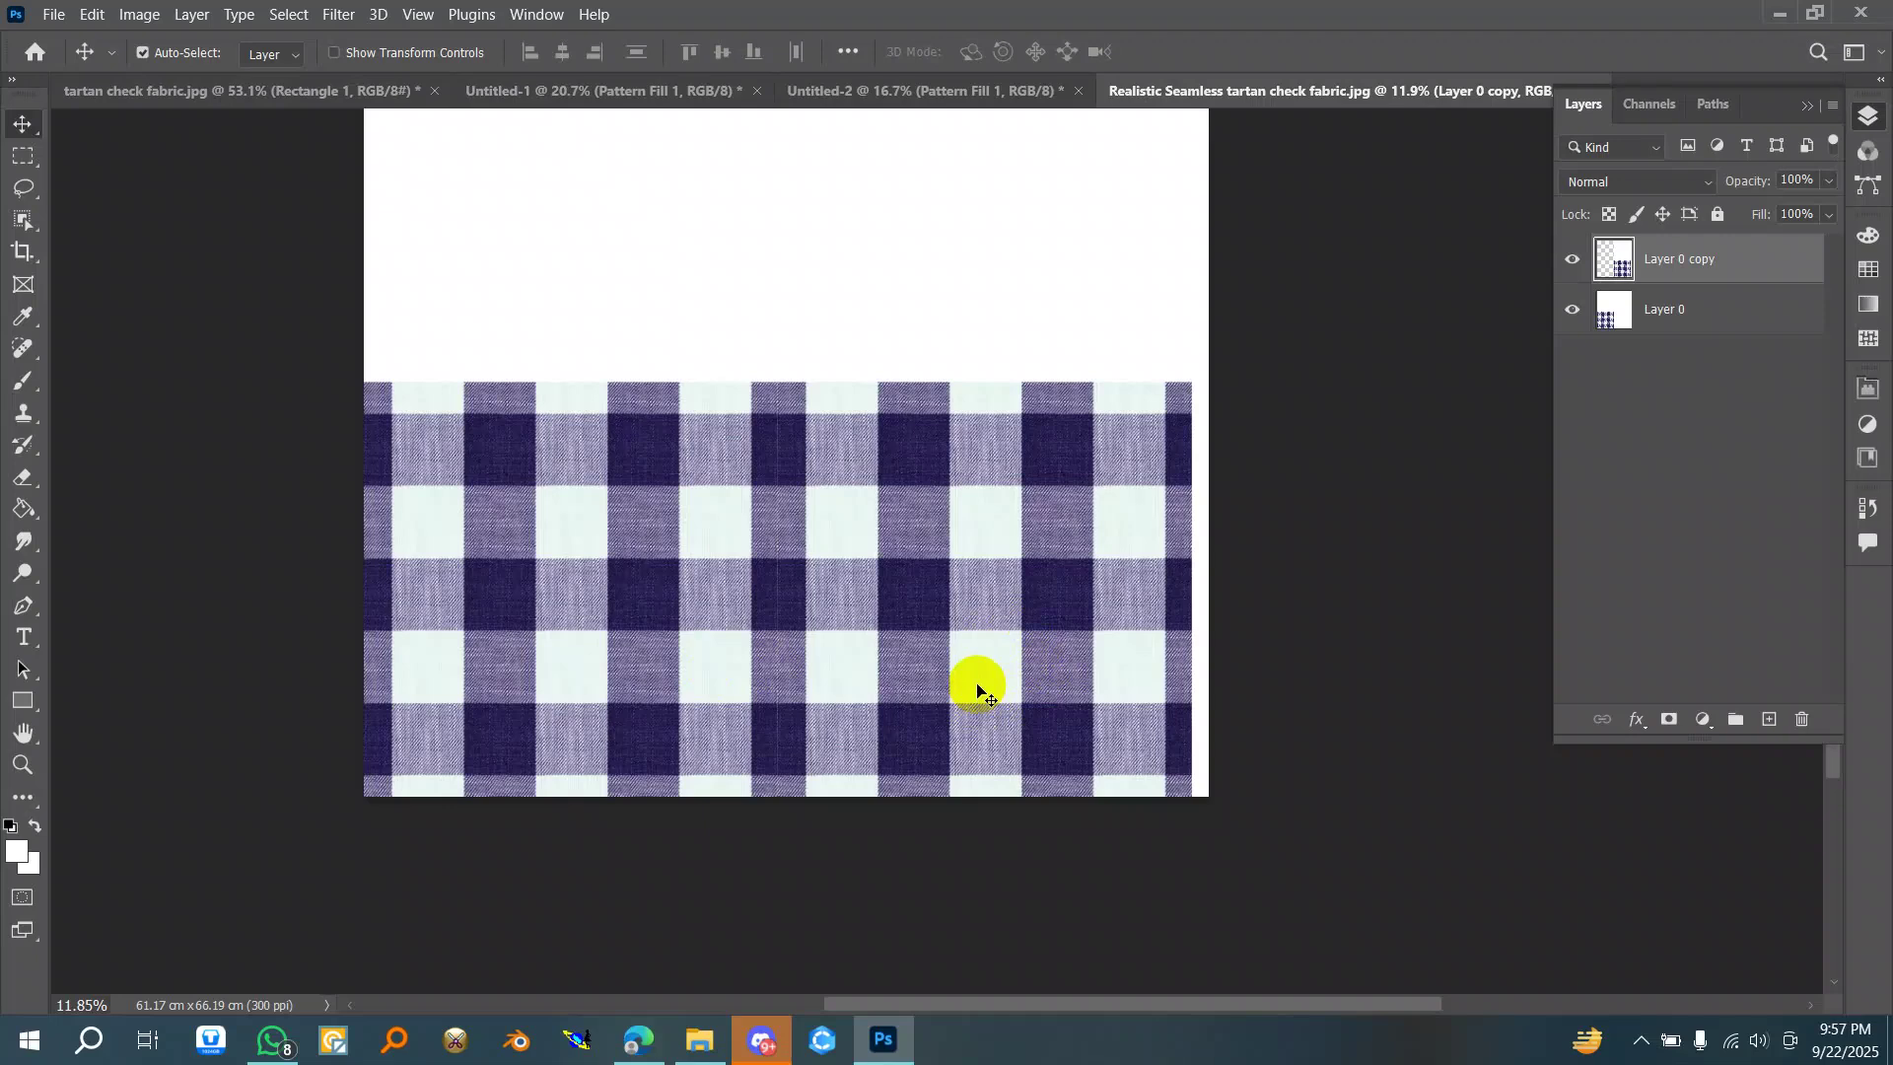
- Delete the duplicated swatch layer and close Realistic Seamless tartan check fabric.jpg without saving the changes
key(Delete)
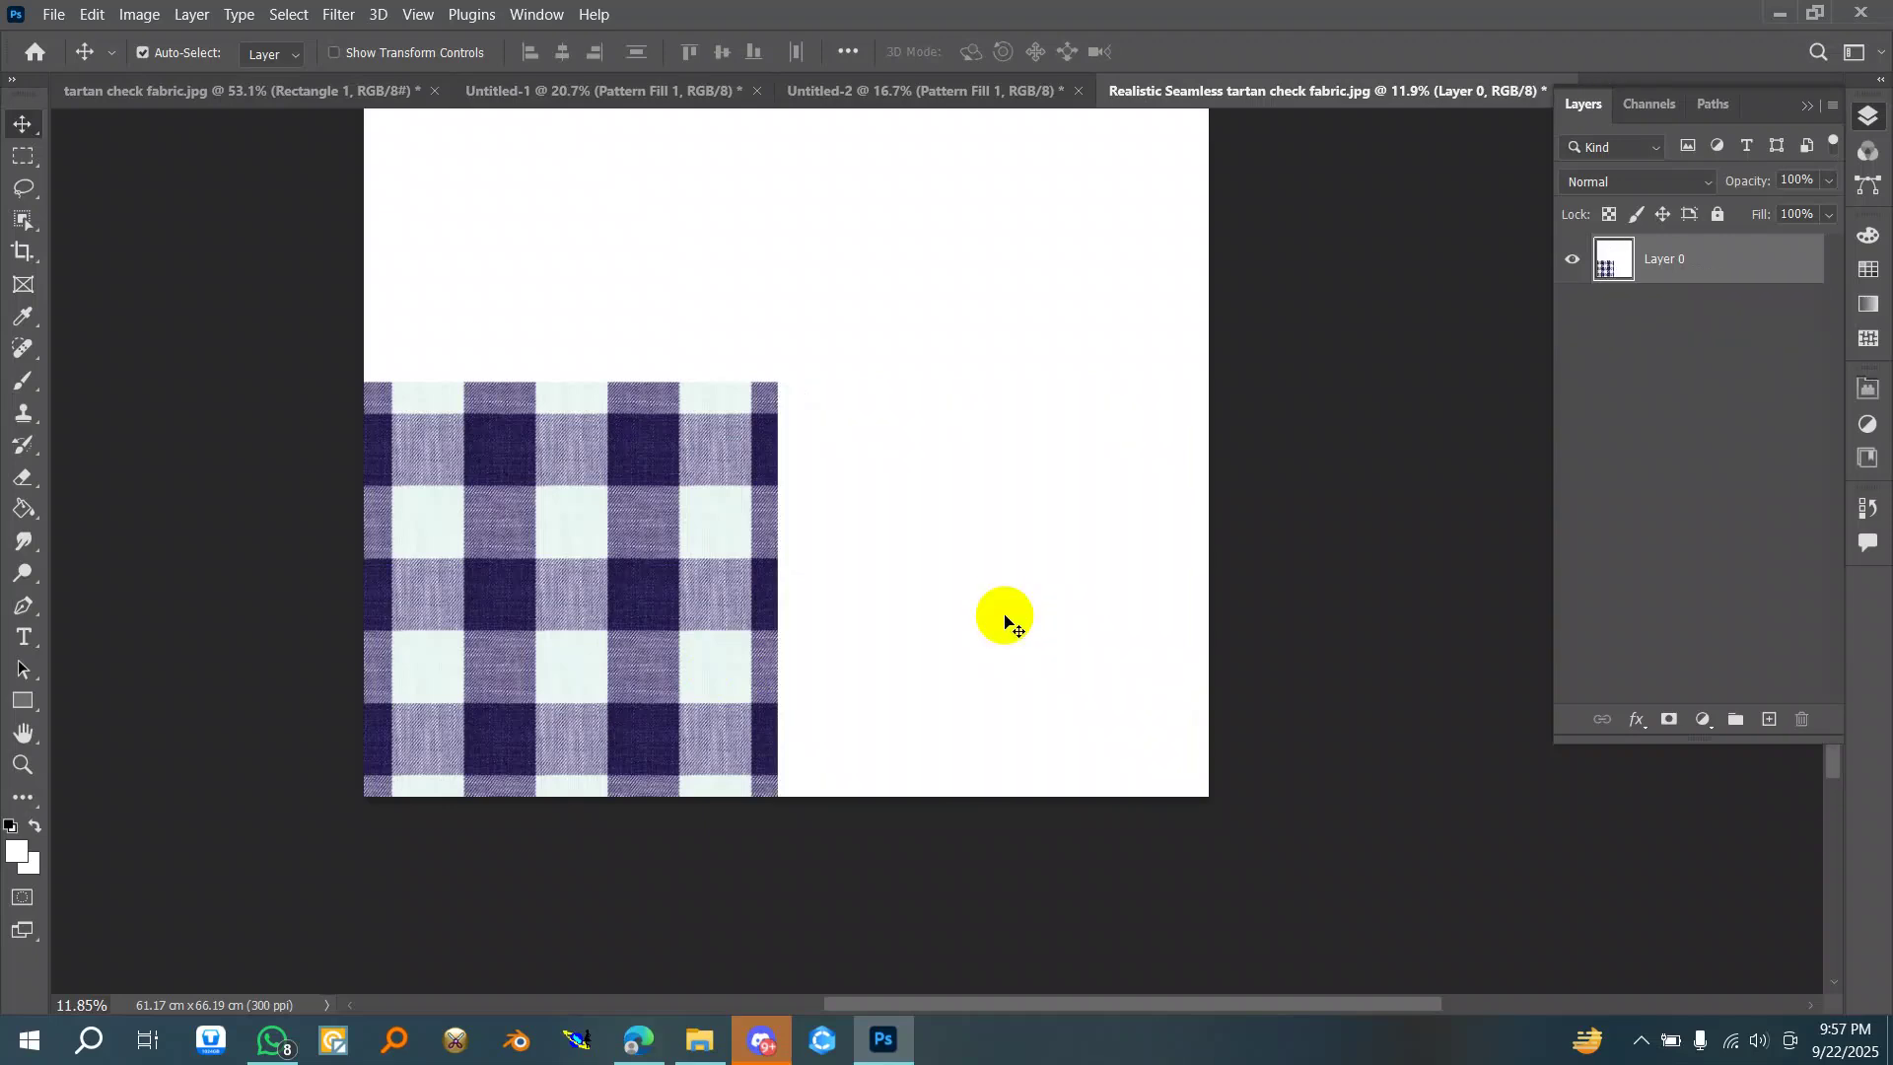
click(914, 94)
click(1493, 93)
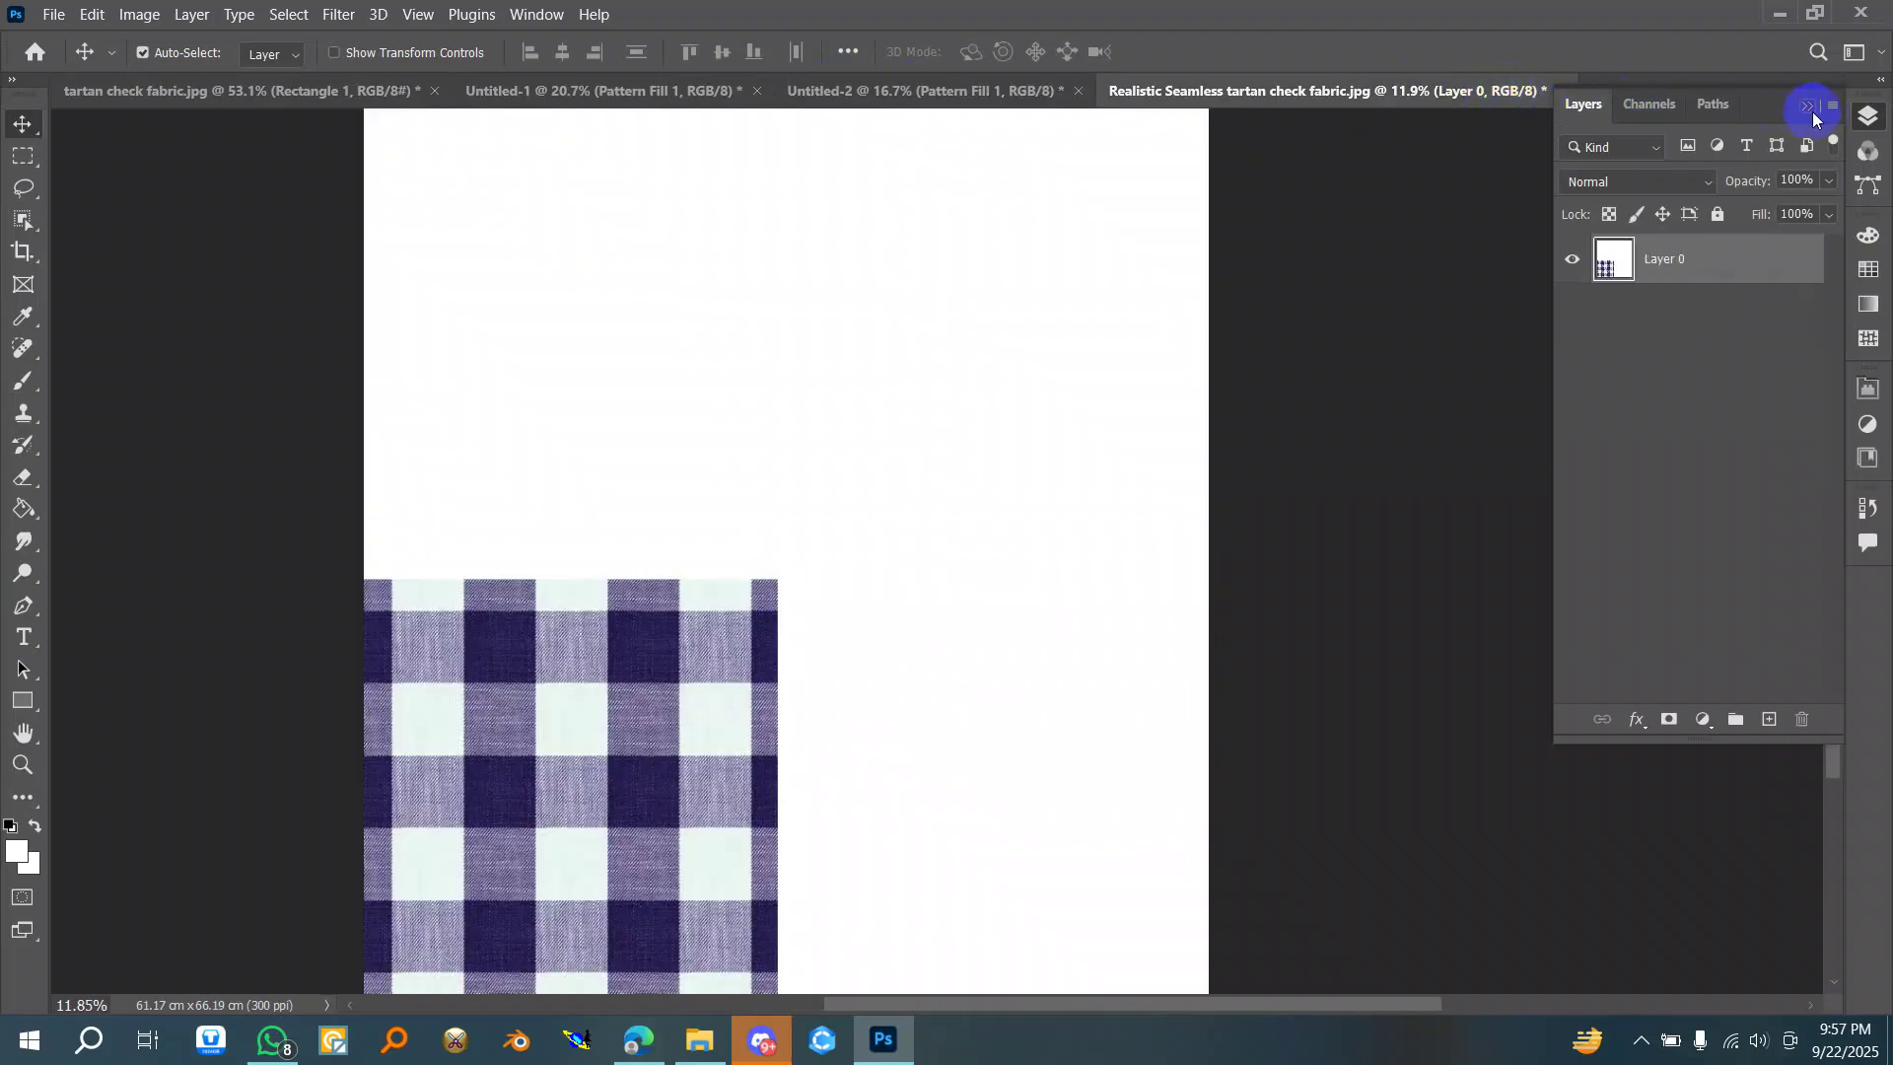
click(1810, 111)
click(1560, 91)
click(984, 407)
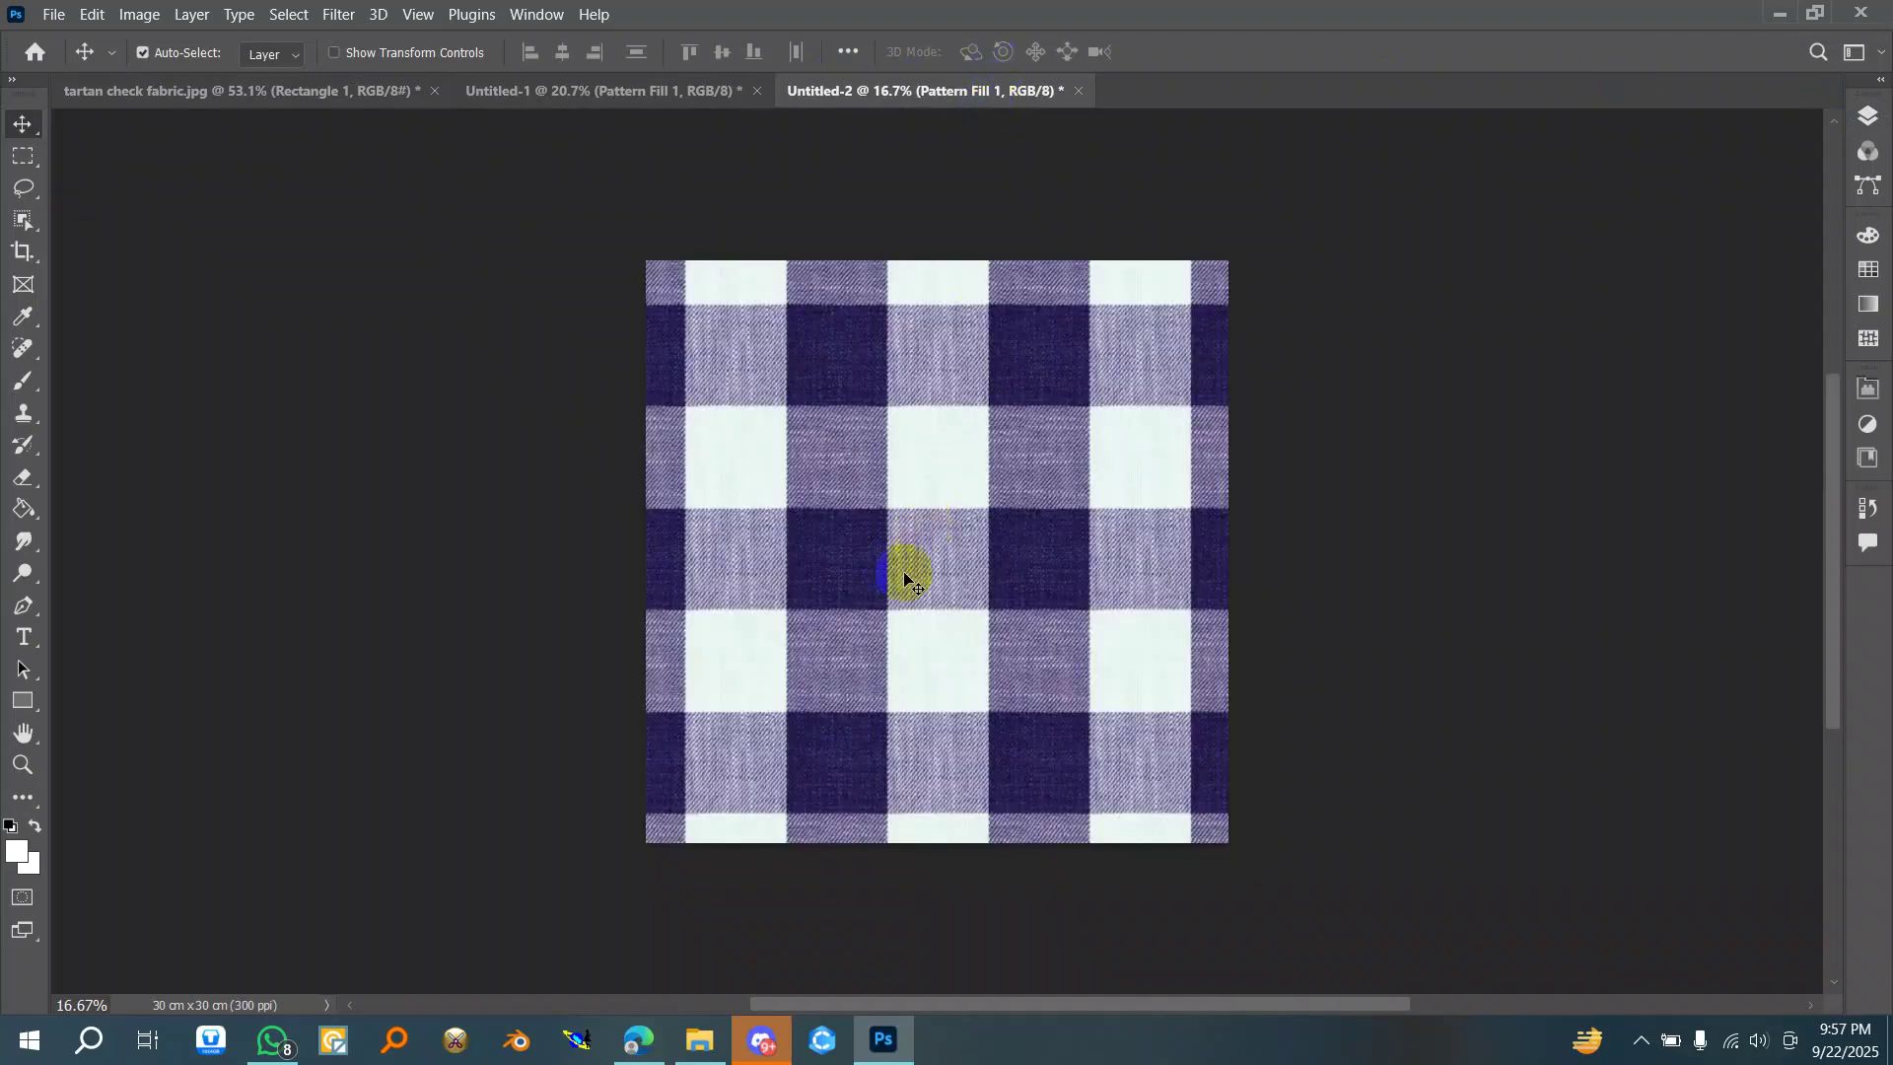
- Set the scale of the Pattern Fill 1 layer's tartan pattern to 180%
click(1868, 116)
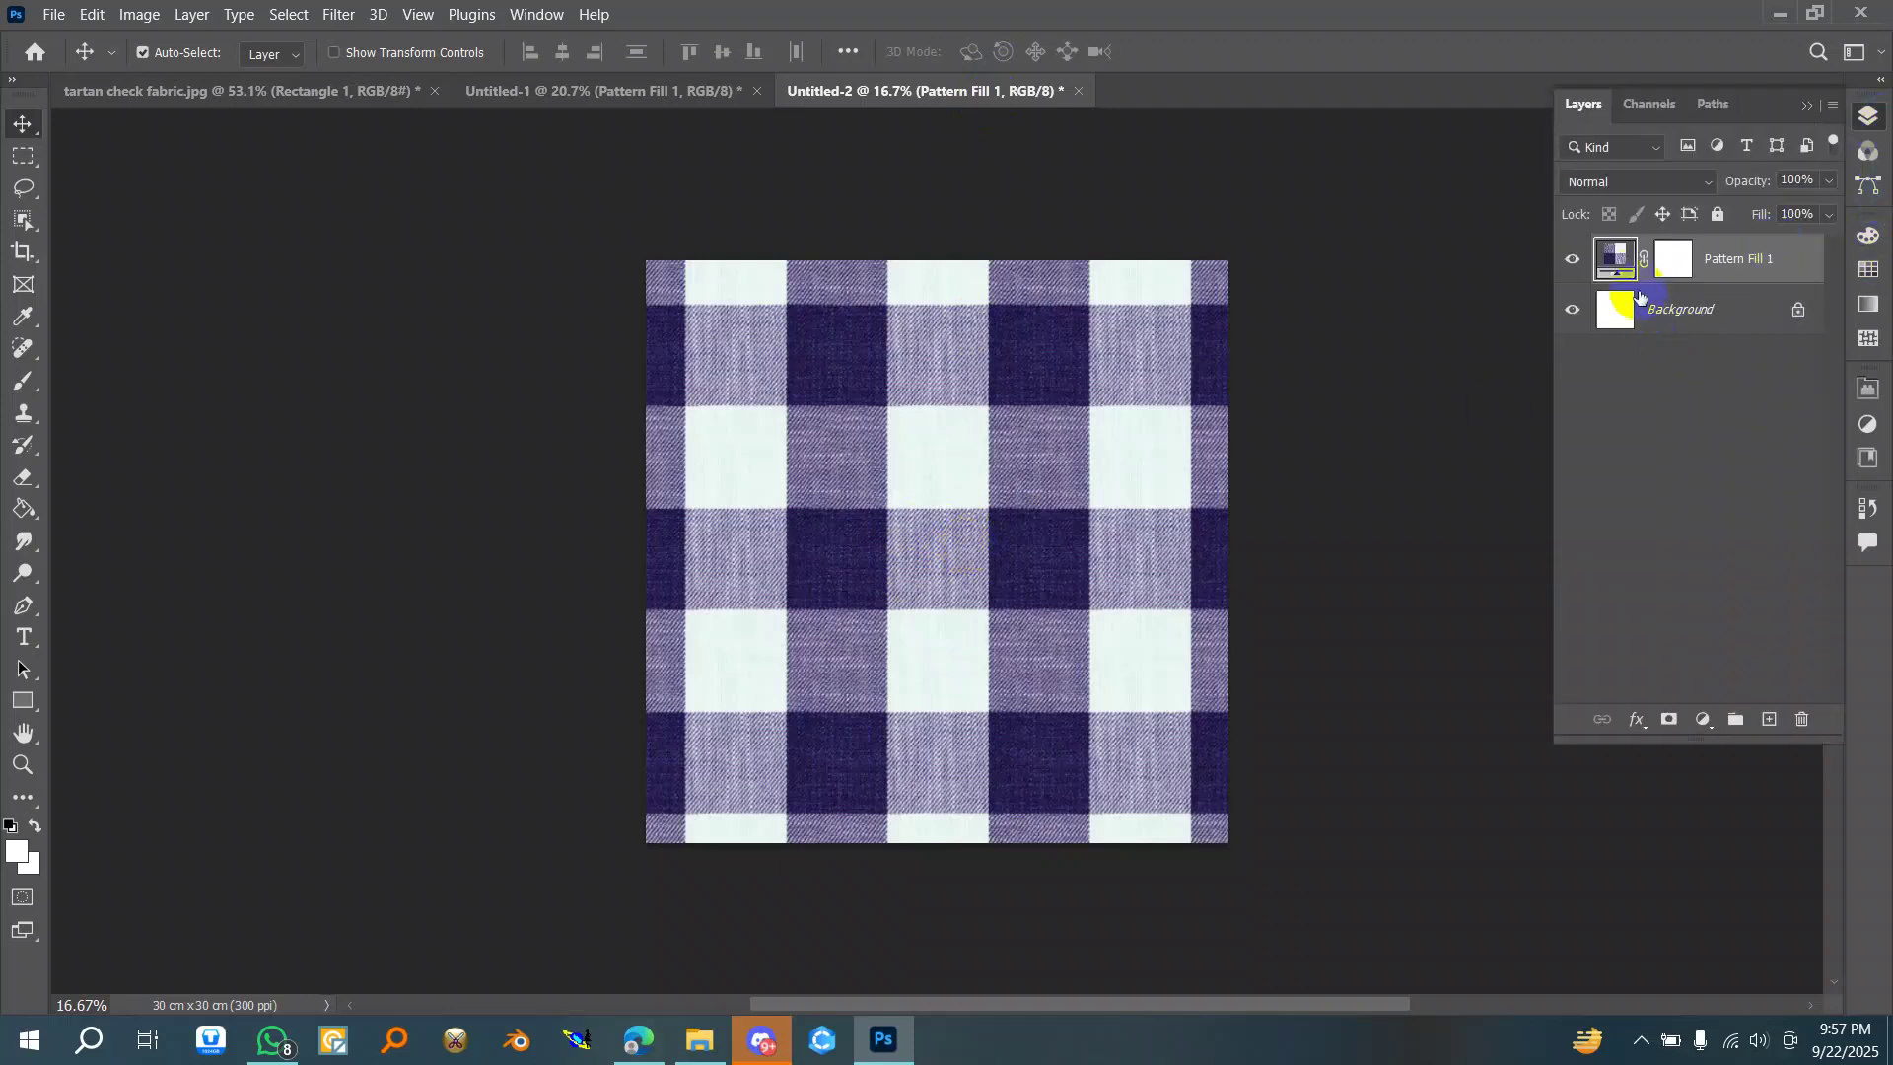
double_click(1613, 267)
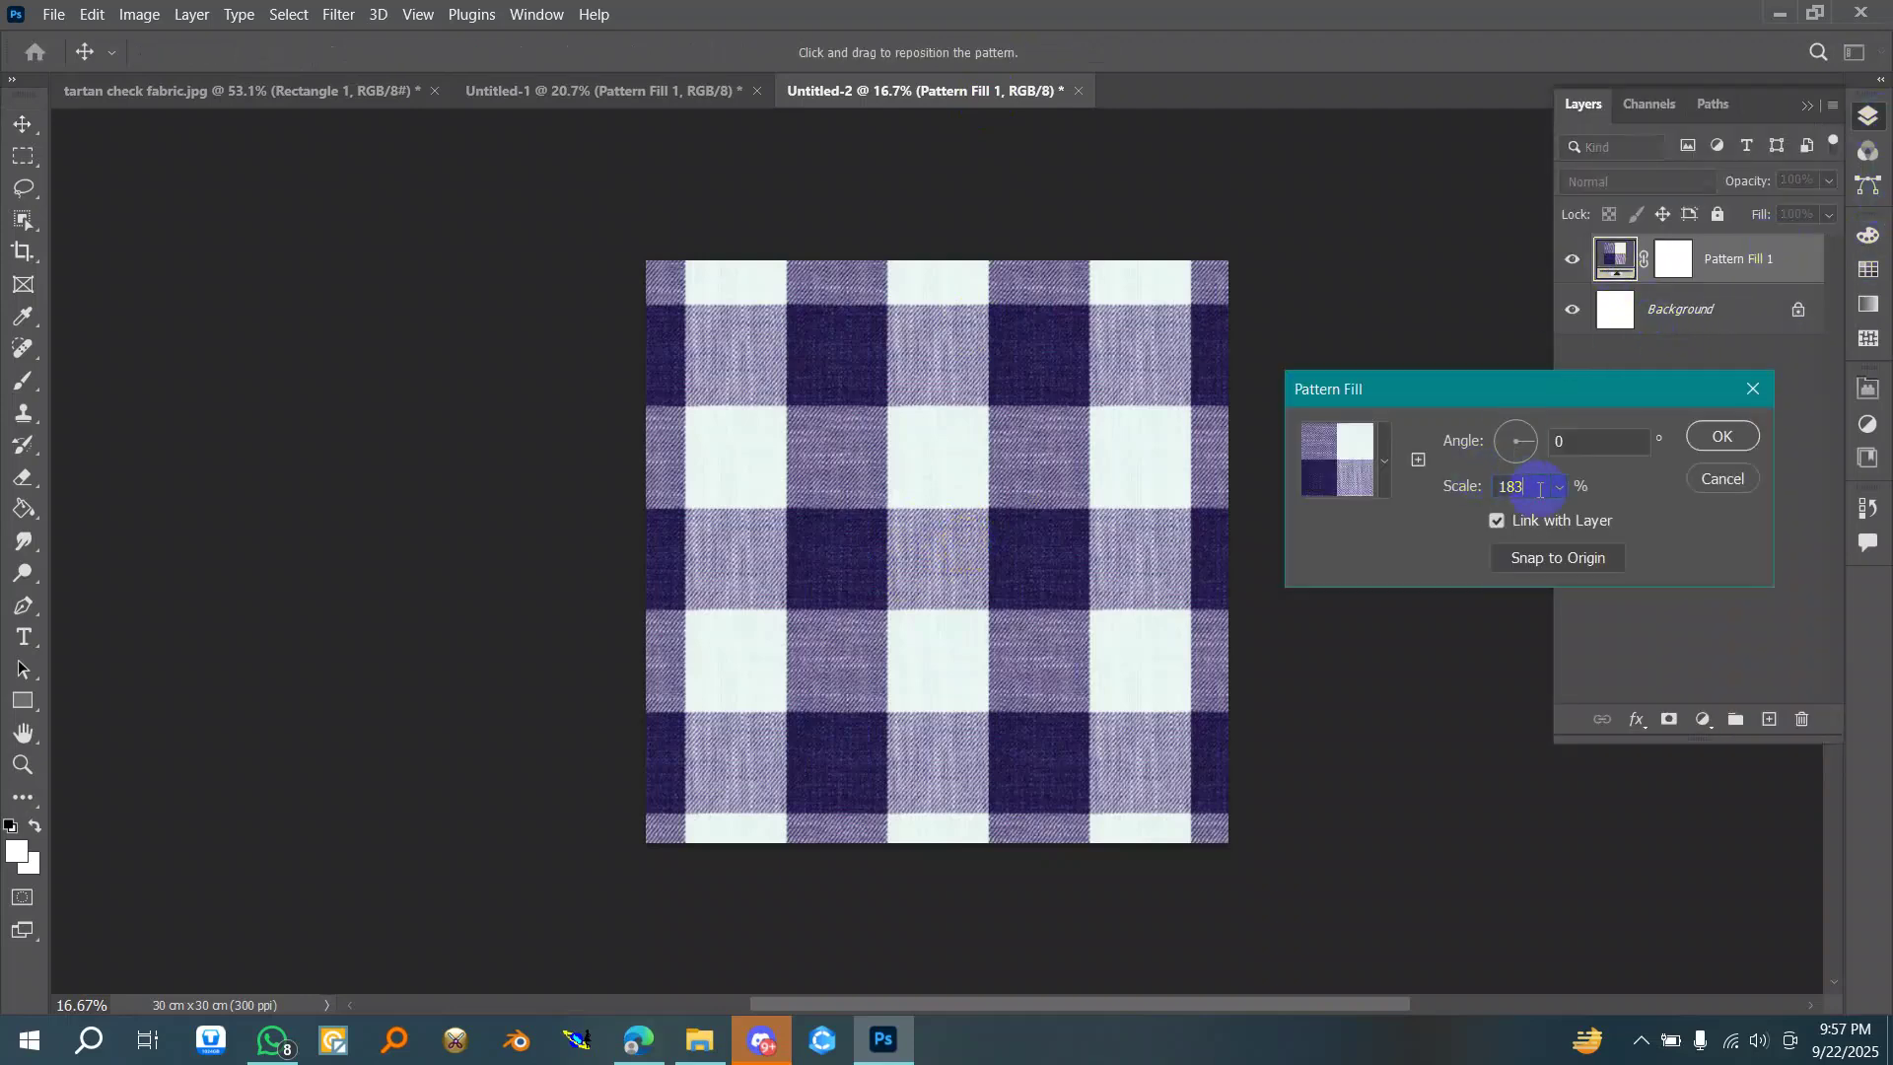
scroll(1540, 490, up, 6)
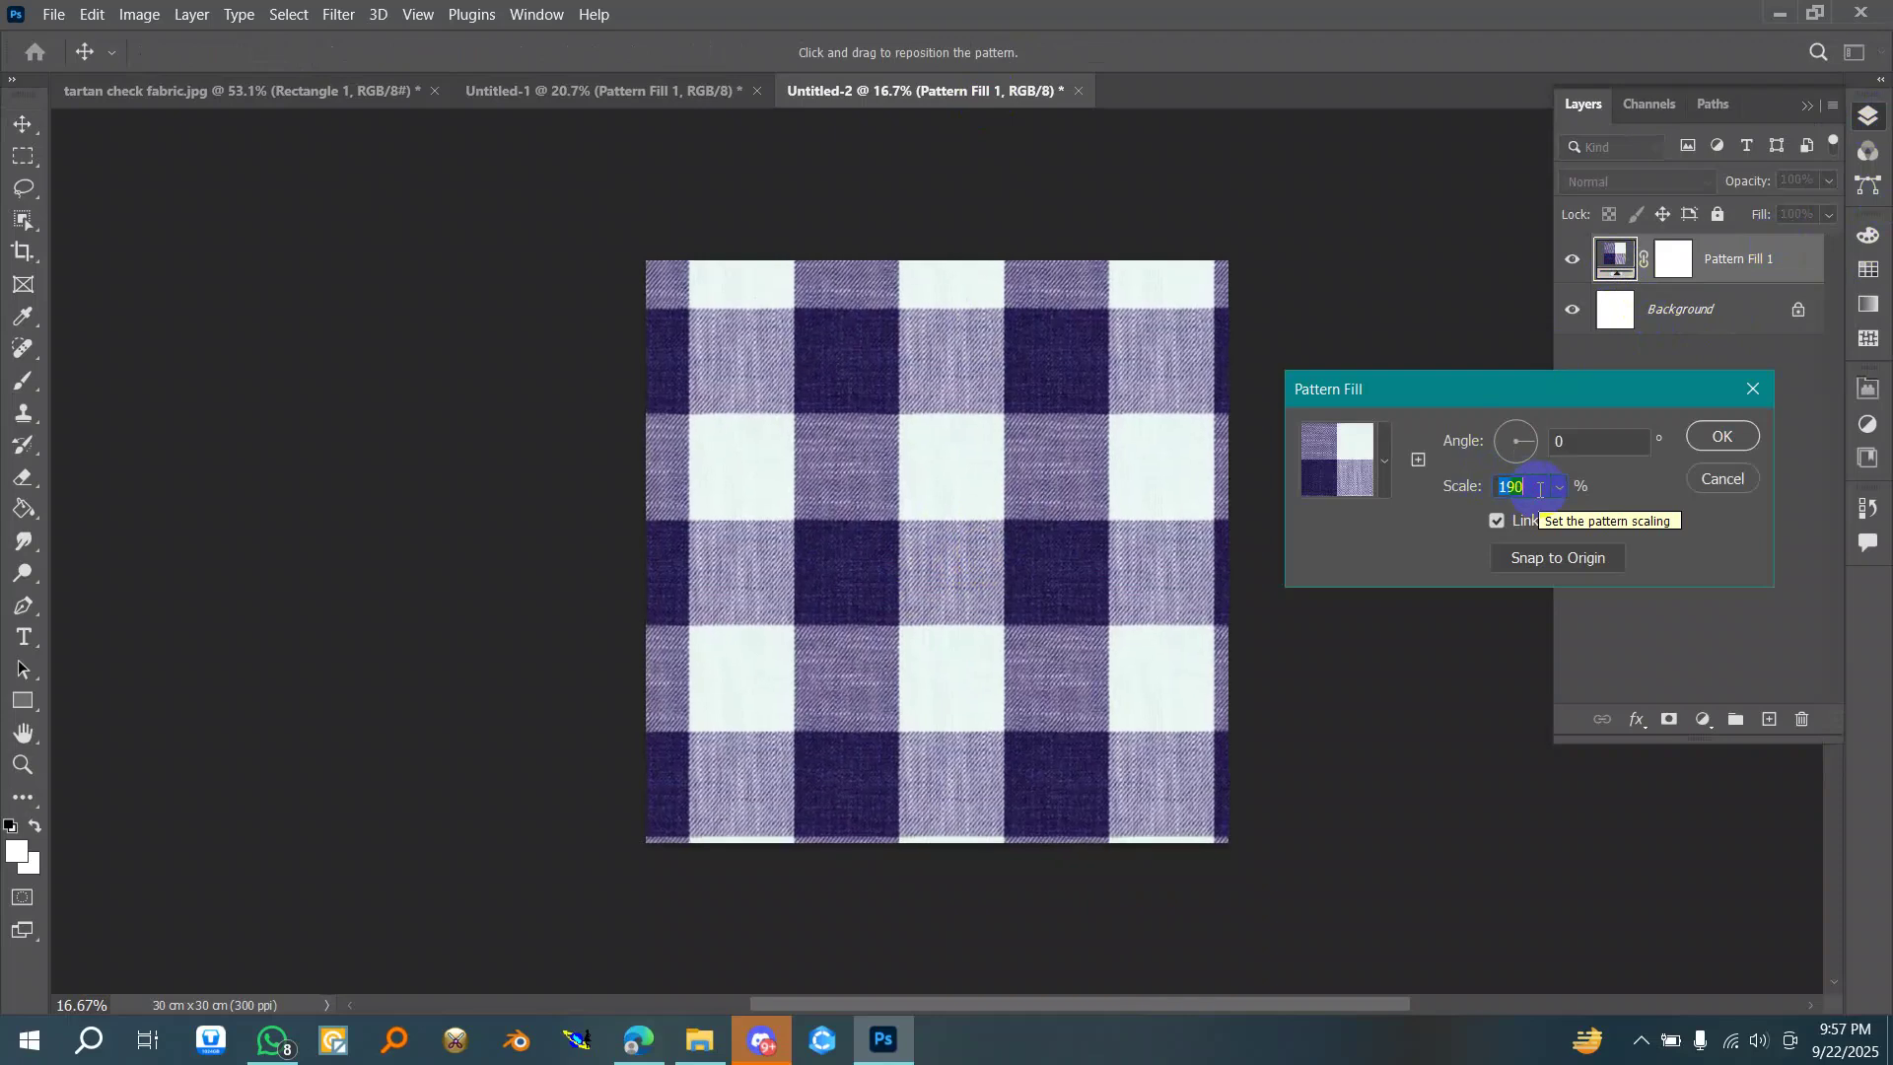
scroll(1540, 490, down, 20)
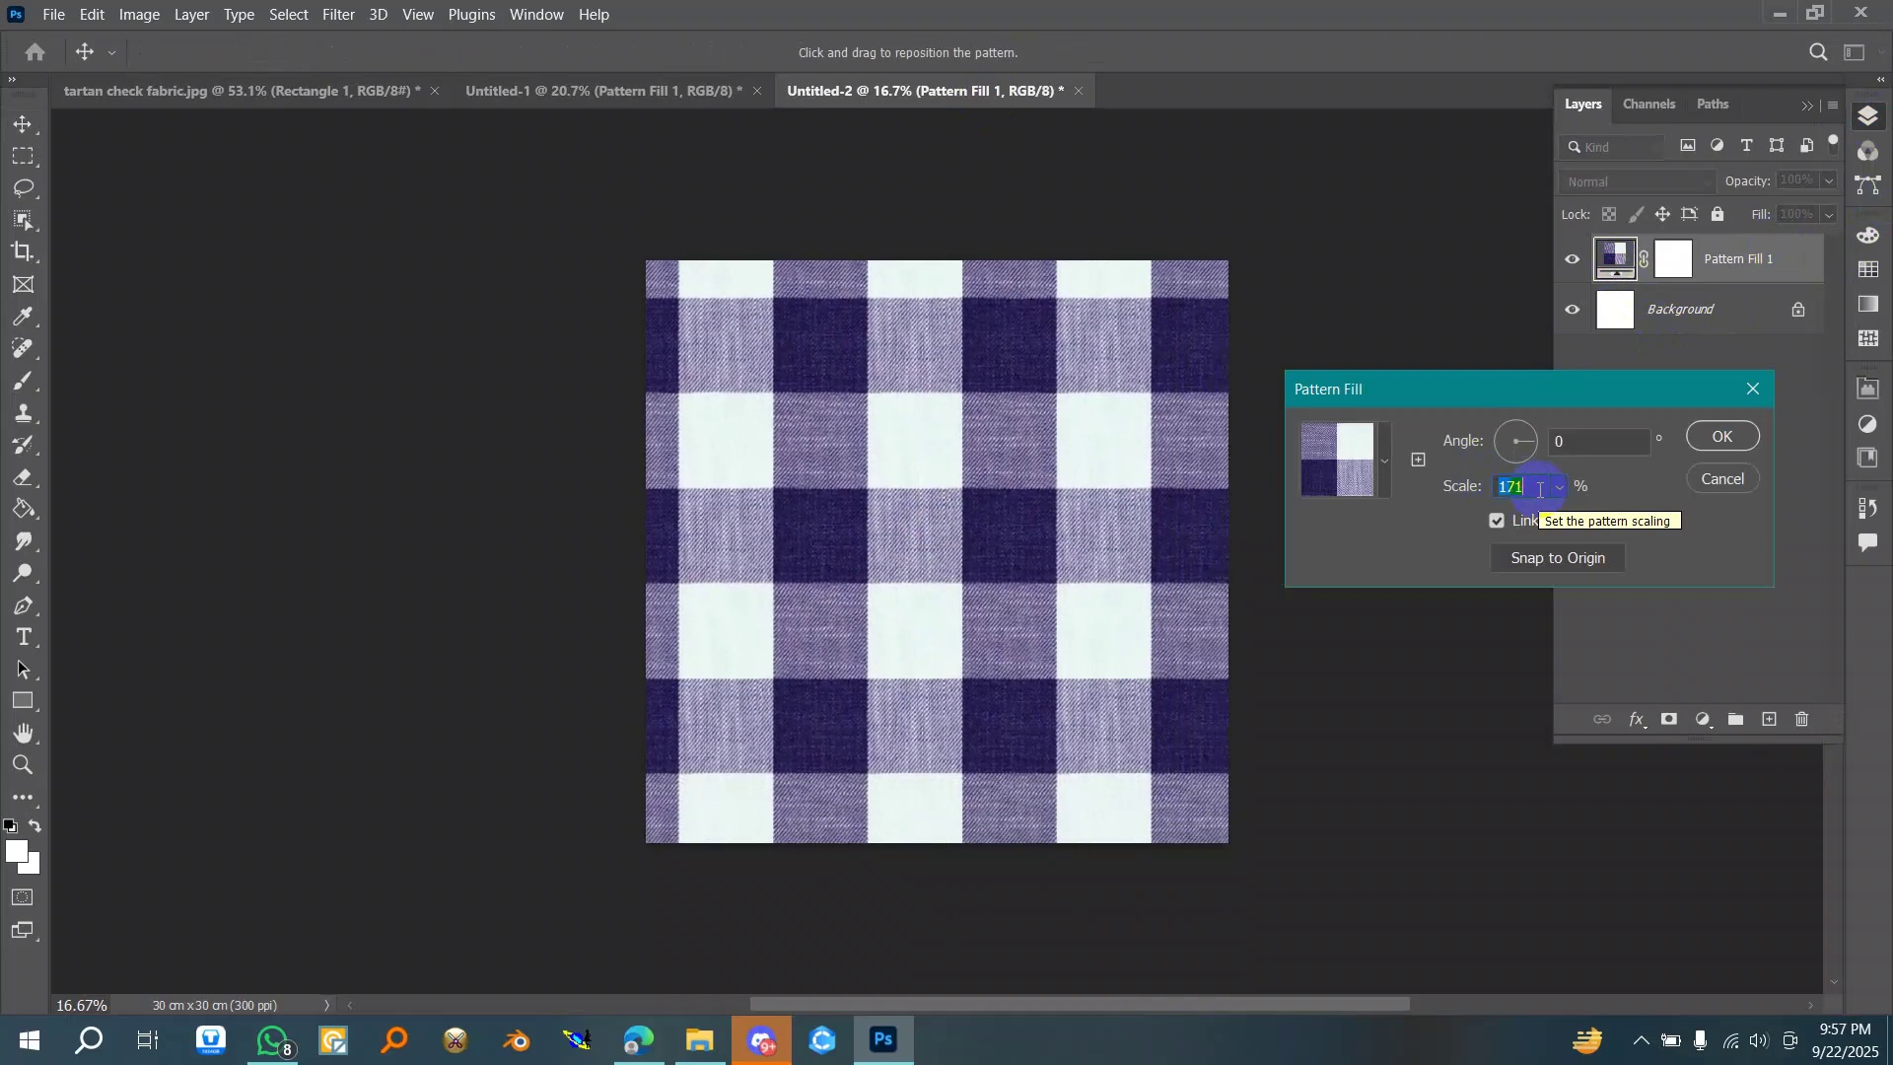
scroll(1540, 490, down, 2)
scroll(1540, 490, down, 7)
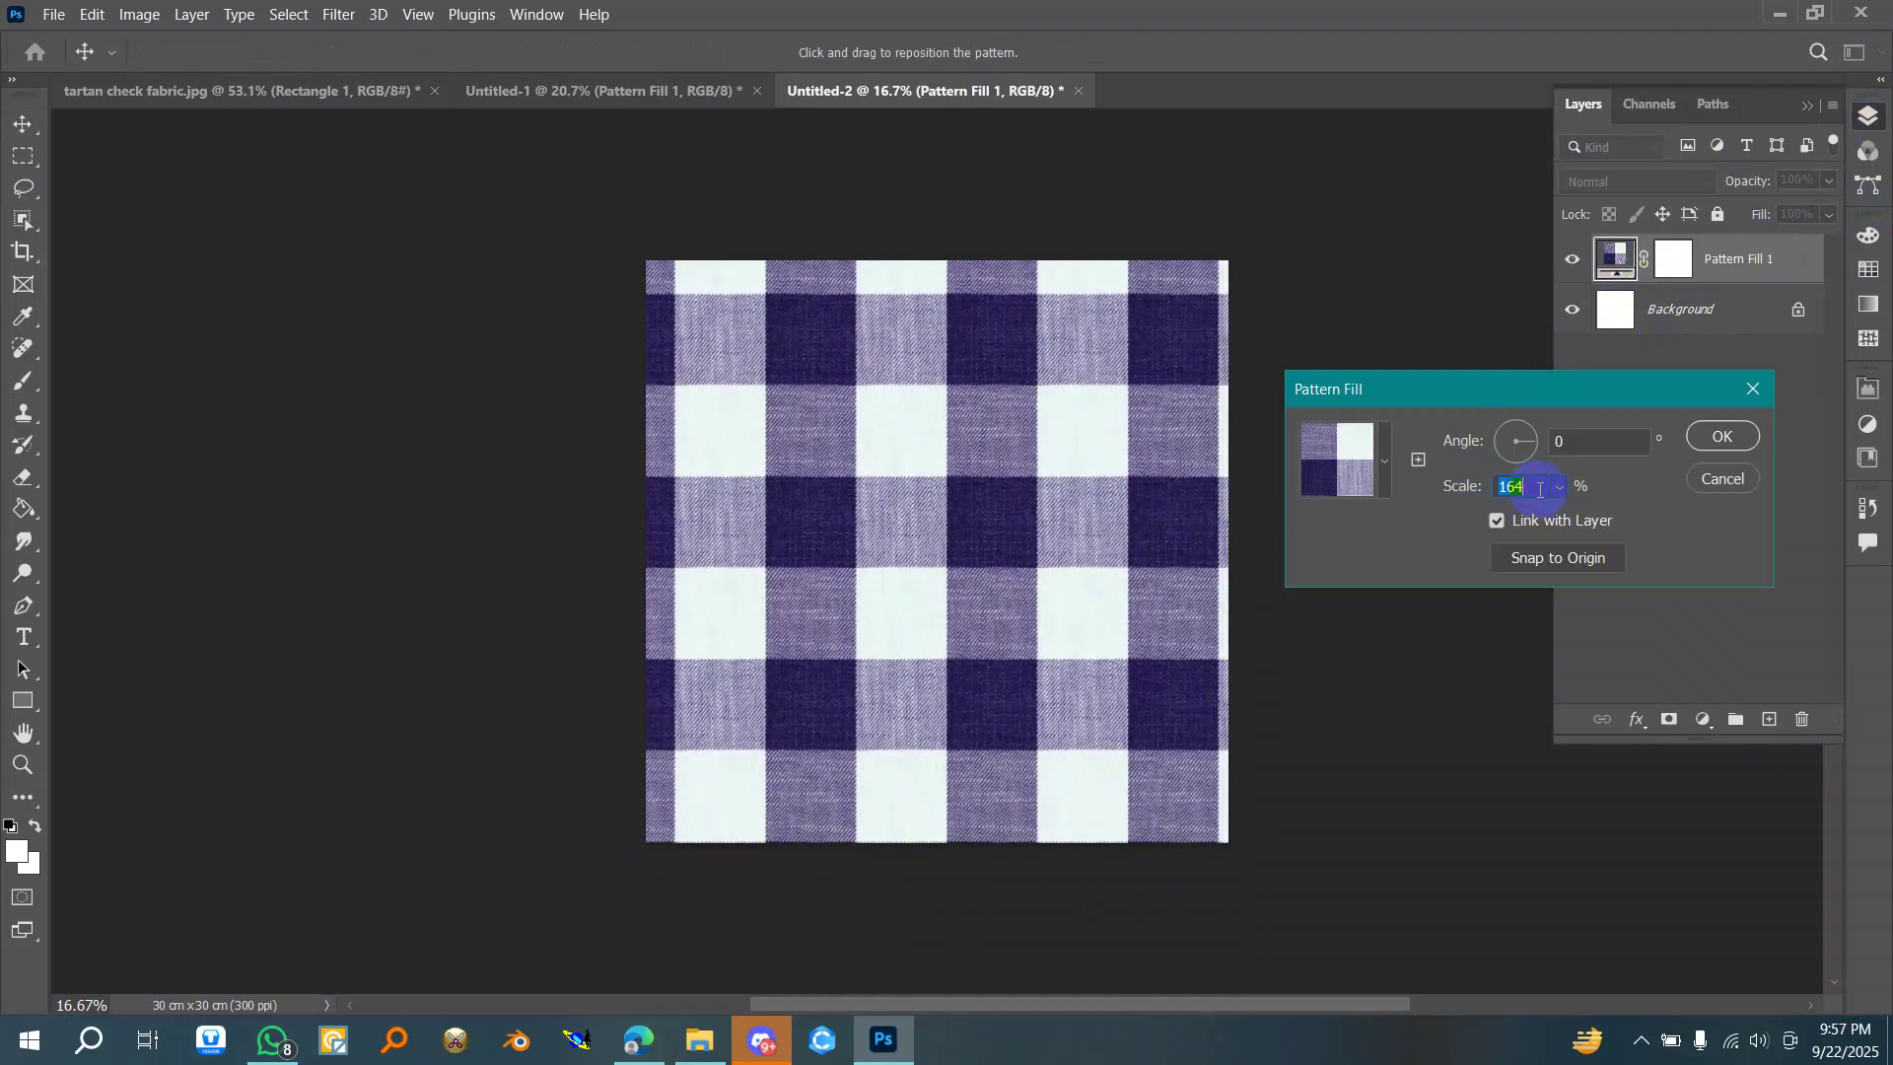
scroll(1540, 490, down, 4)
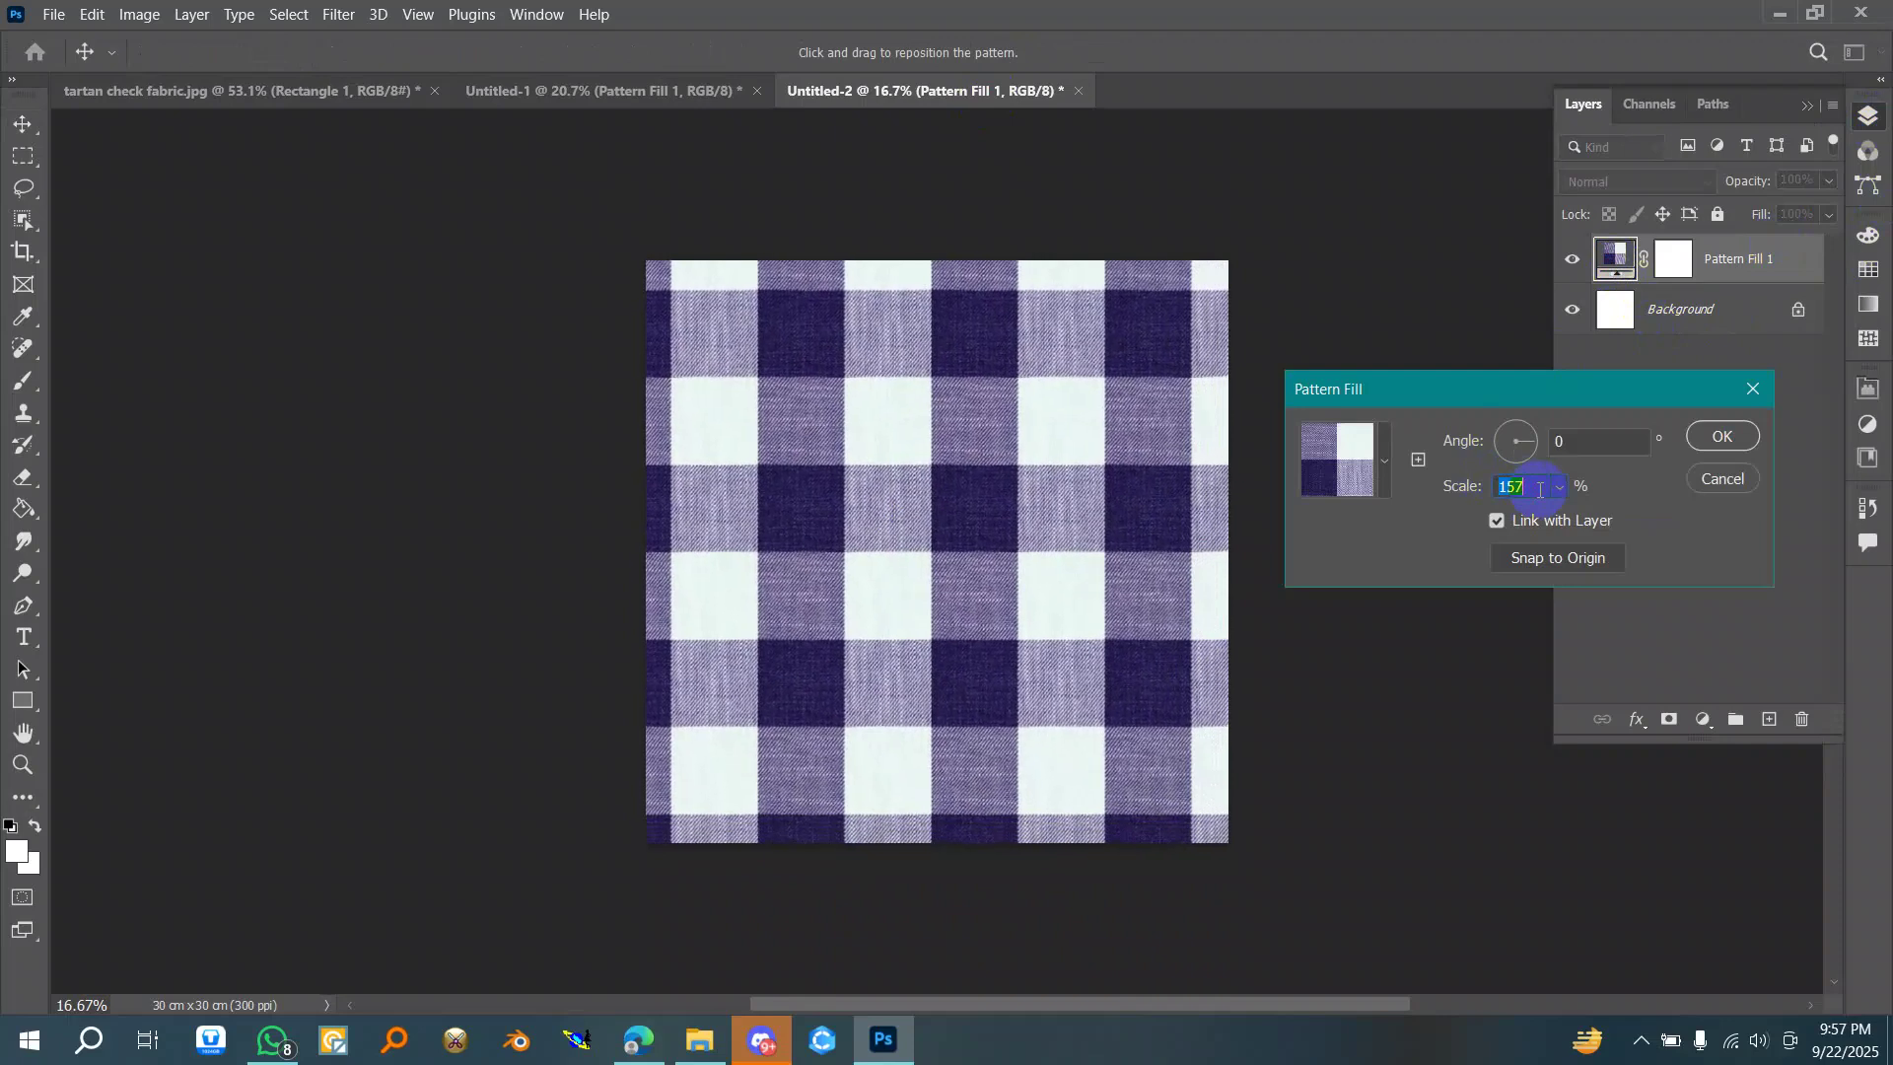
scroll(1540, 490, up, 15)
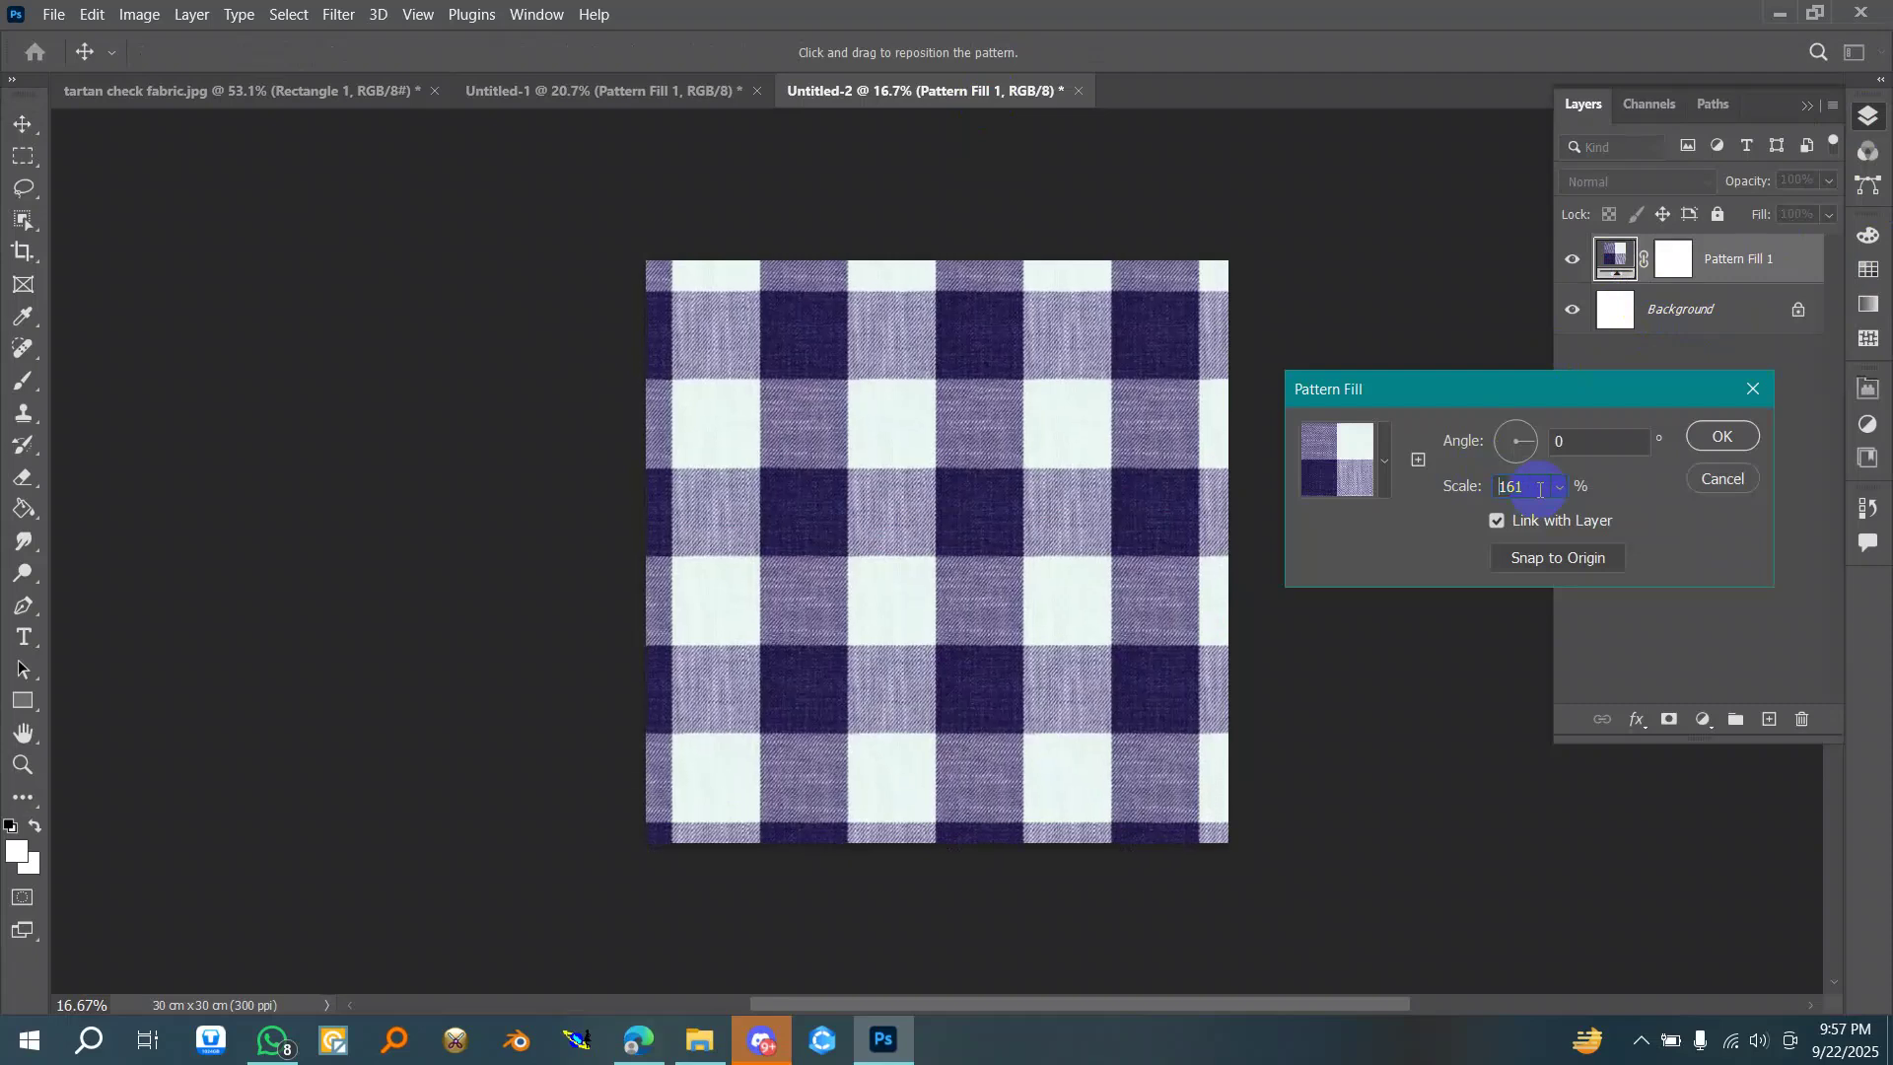
scroll(1540, 490, up, 10)
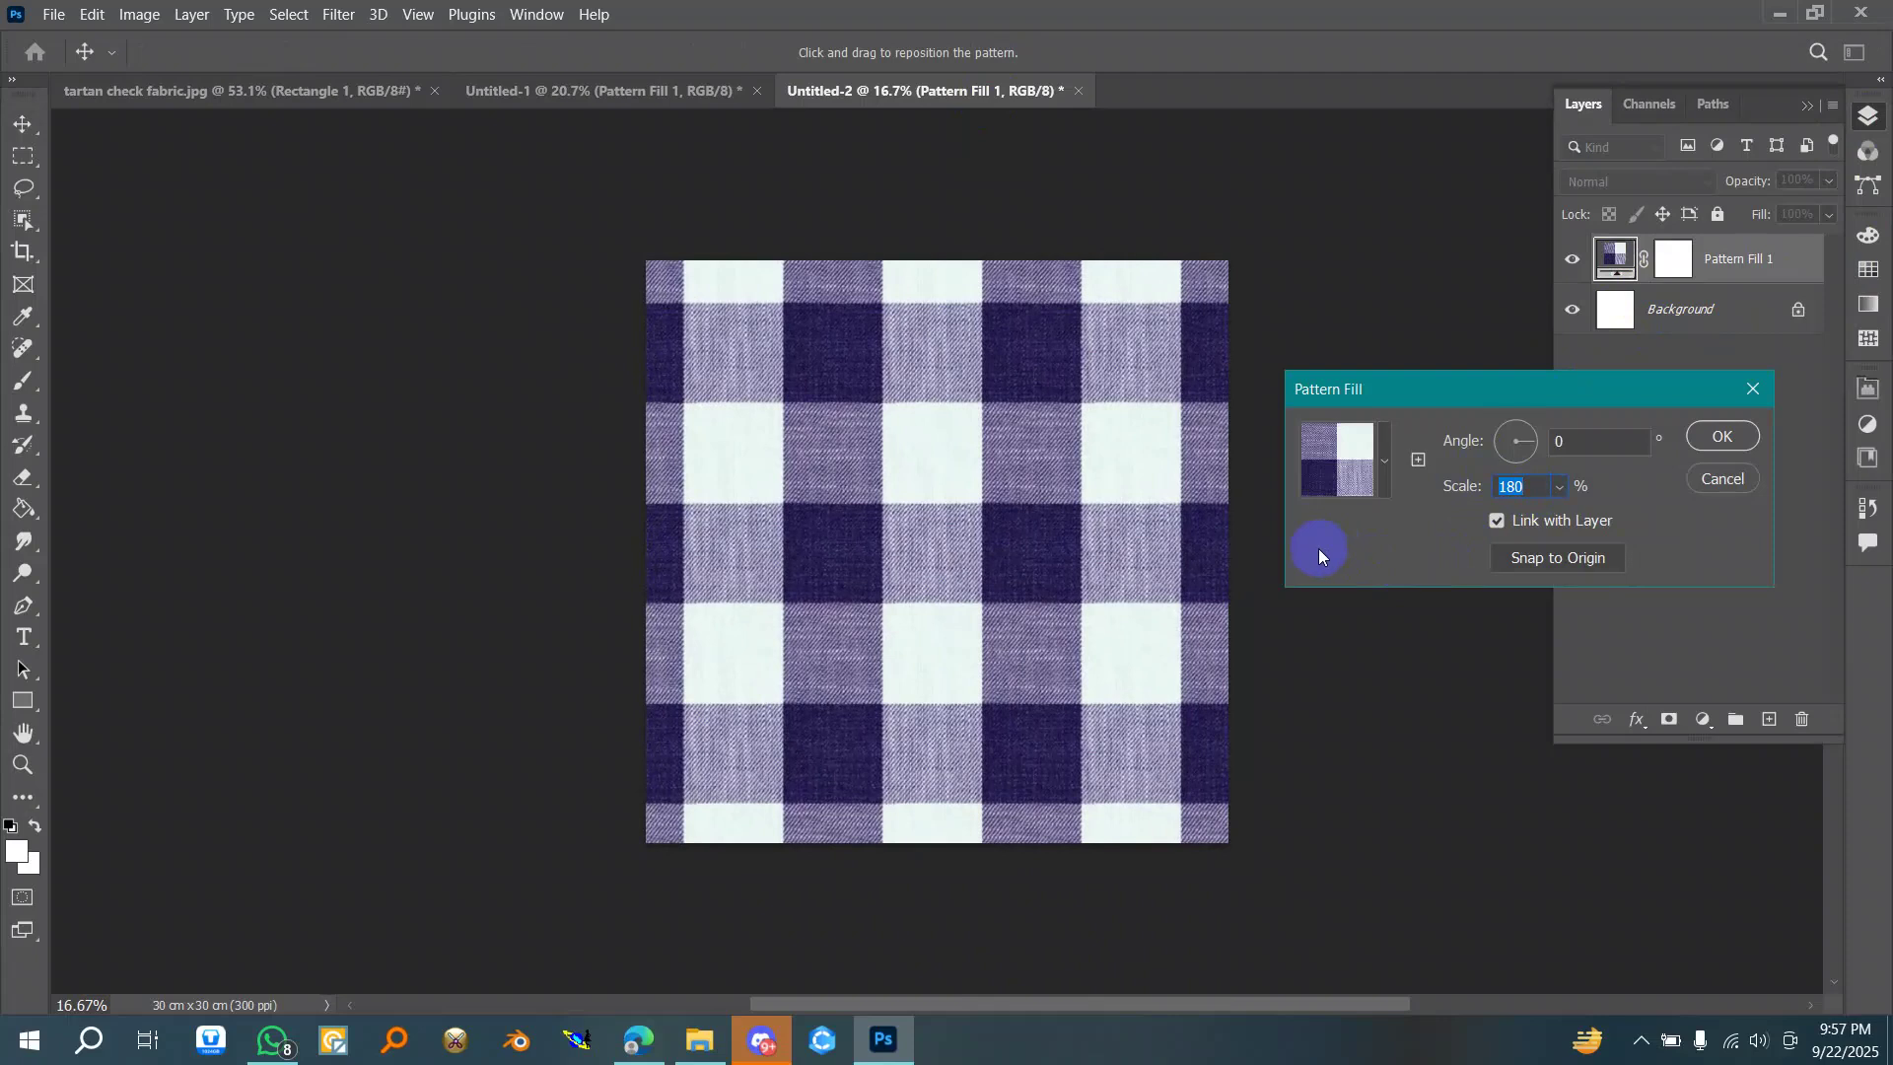
click(1722, 437)
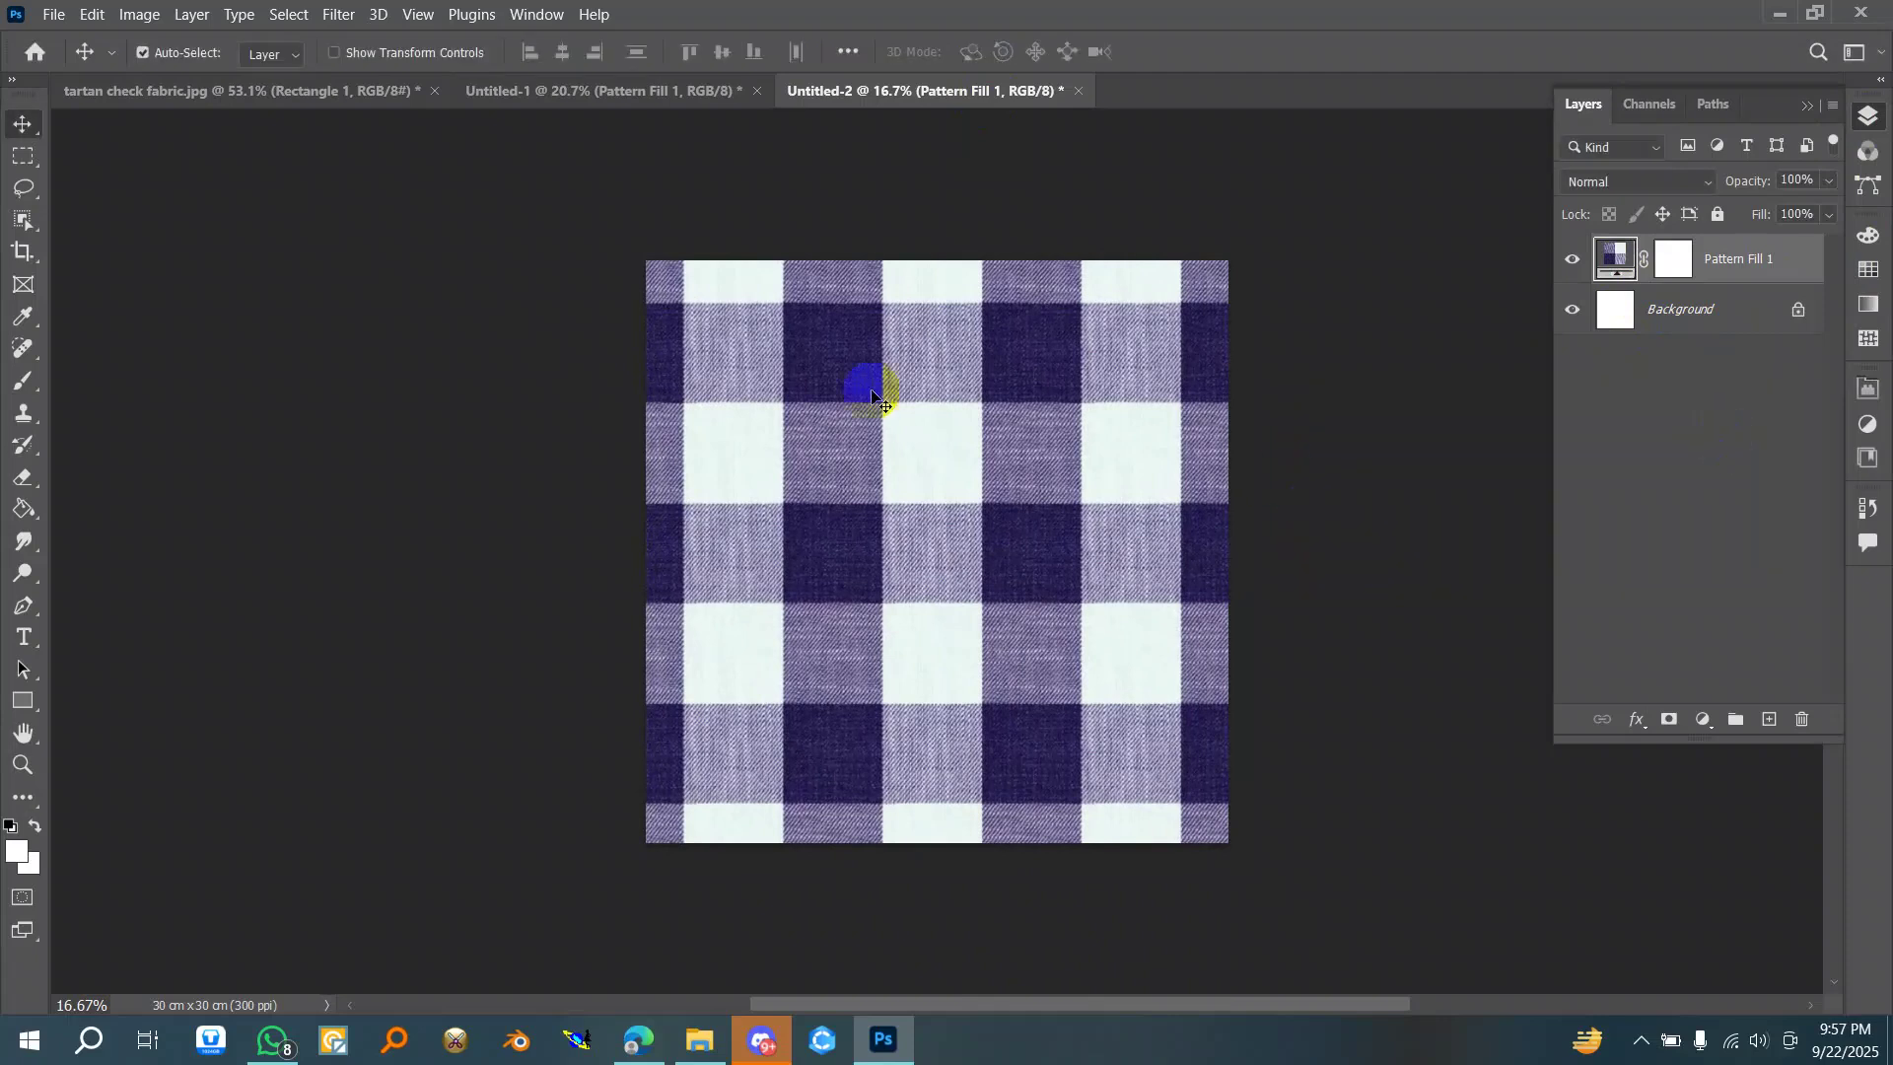
- Save a JPEG copy of the swatch to the Desktop as Untitled-2.jpg, accepting the JPEG options
click(54, 15)
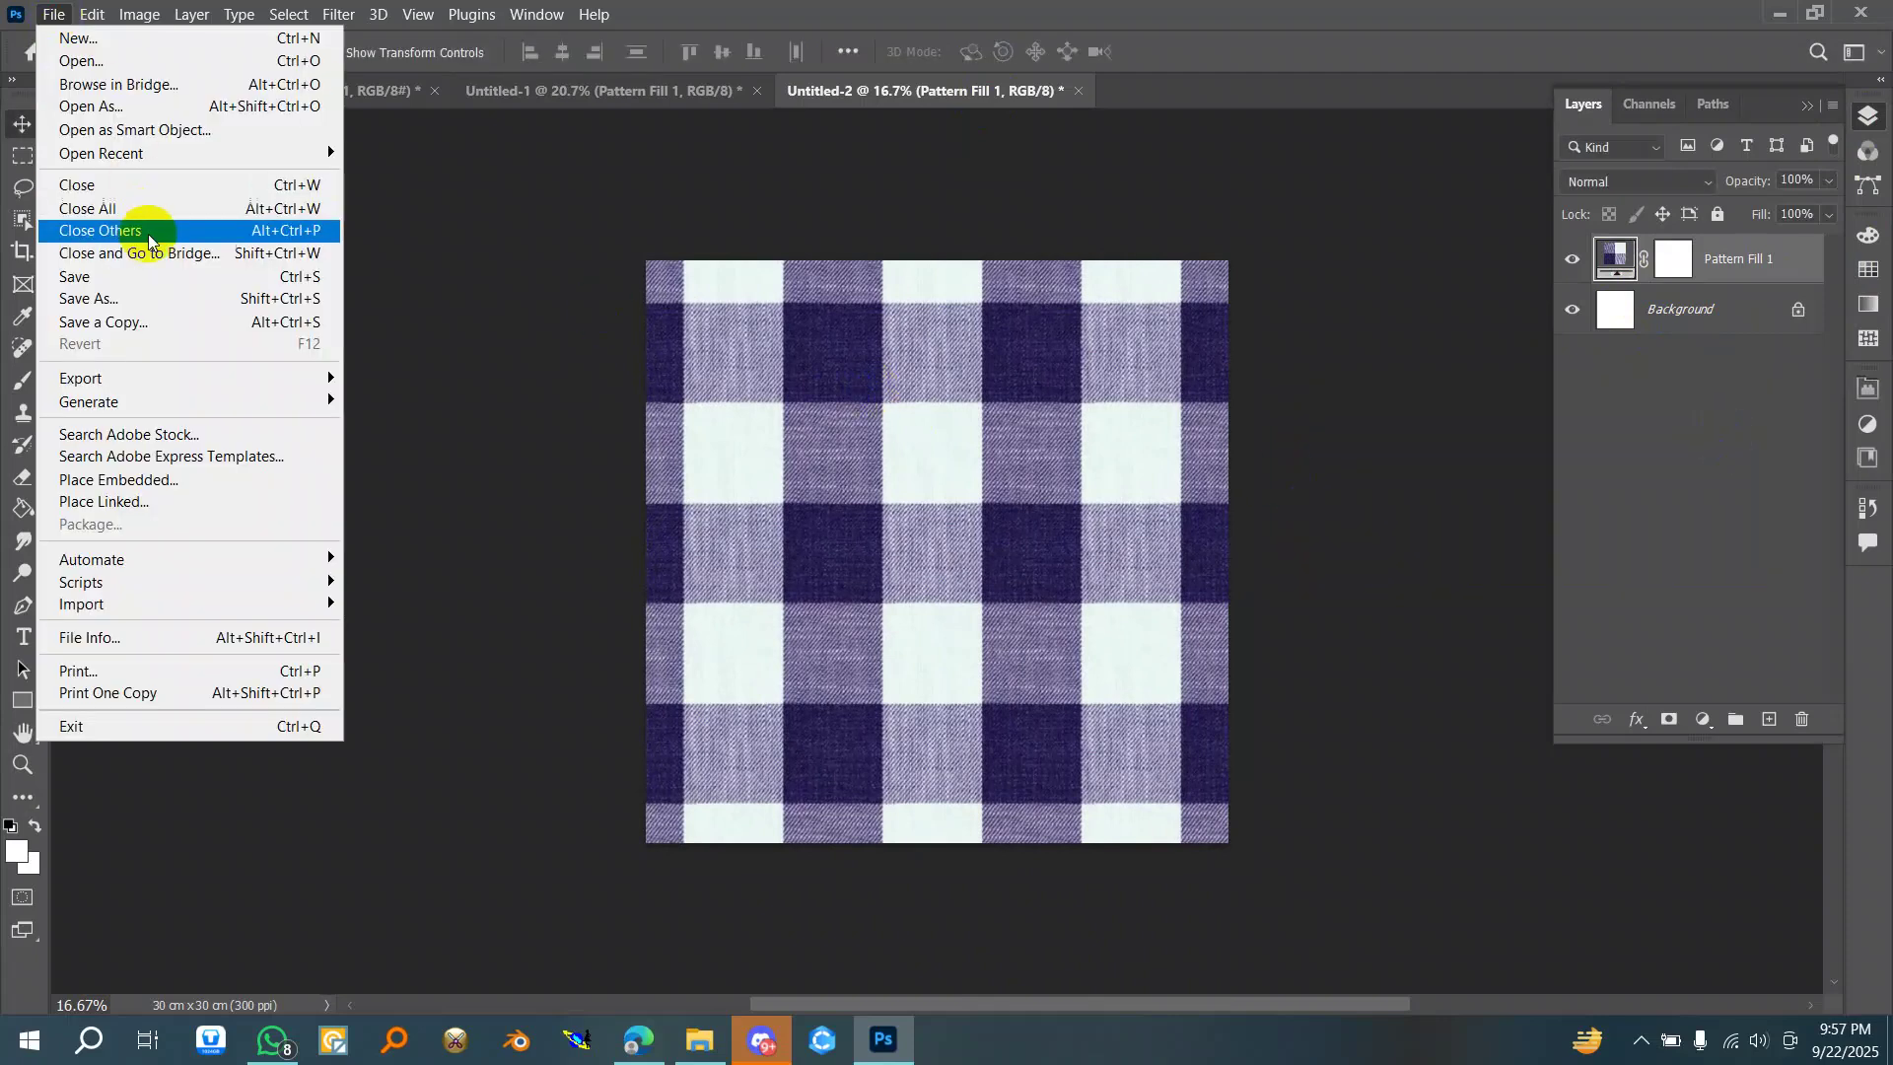
click(150, 318)
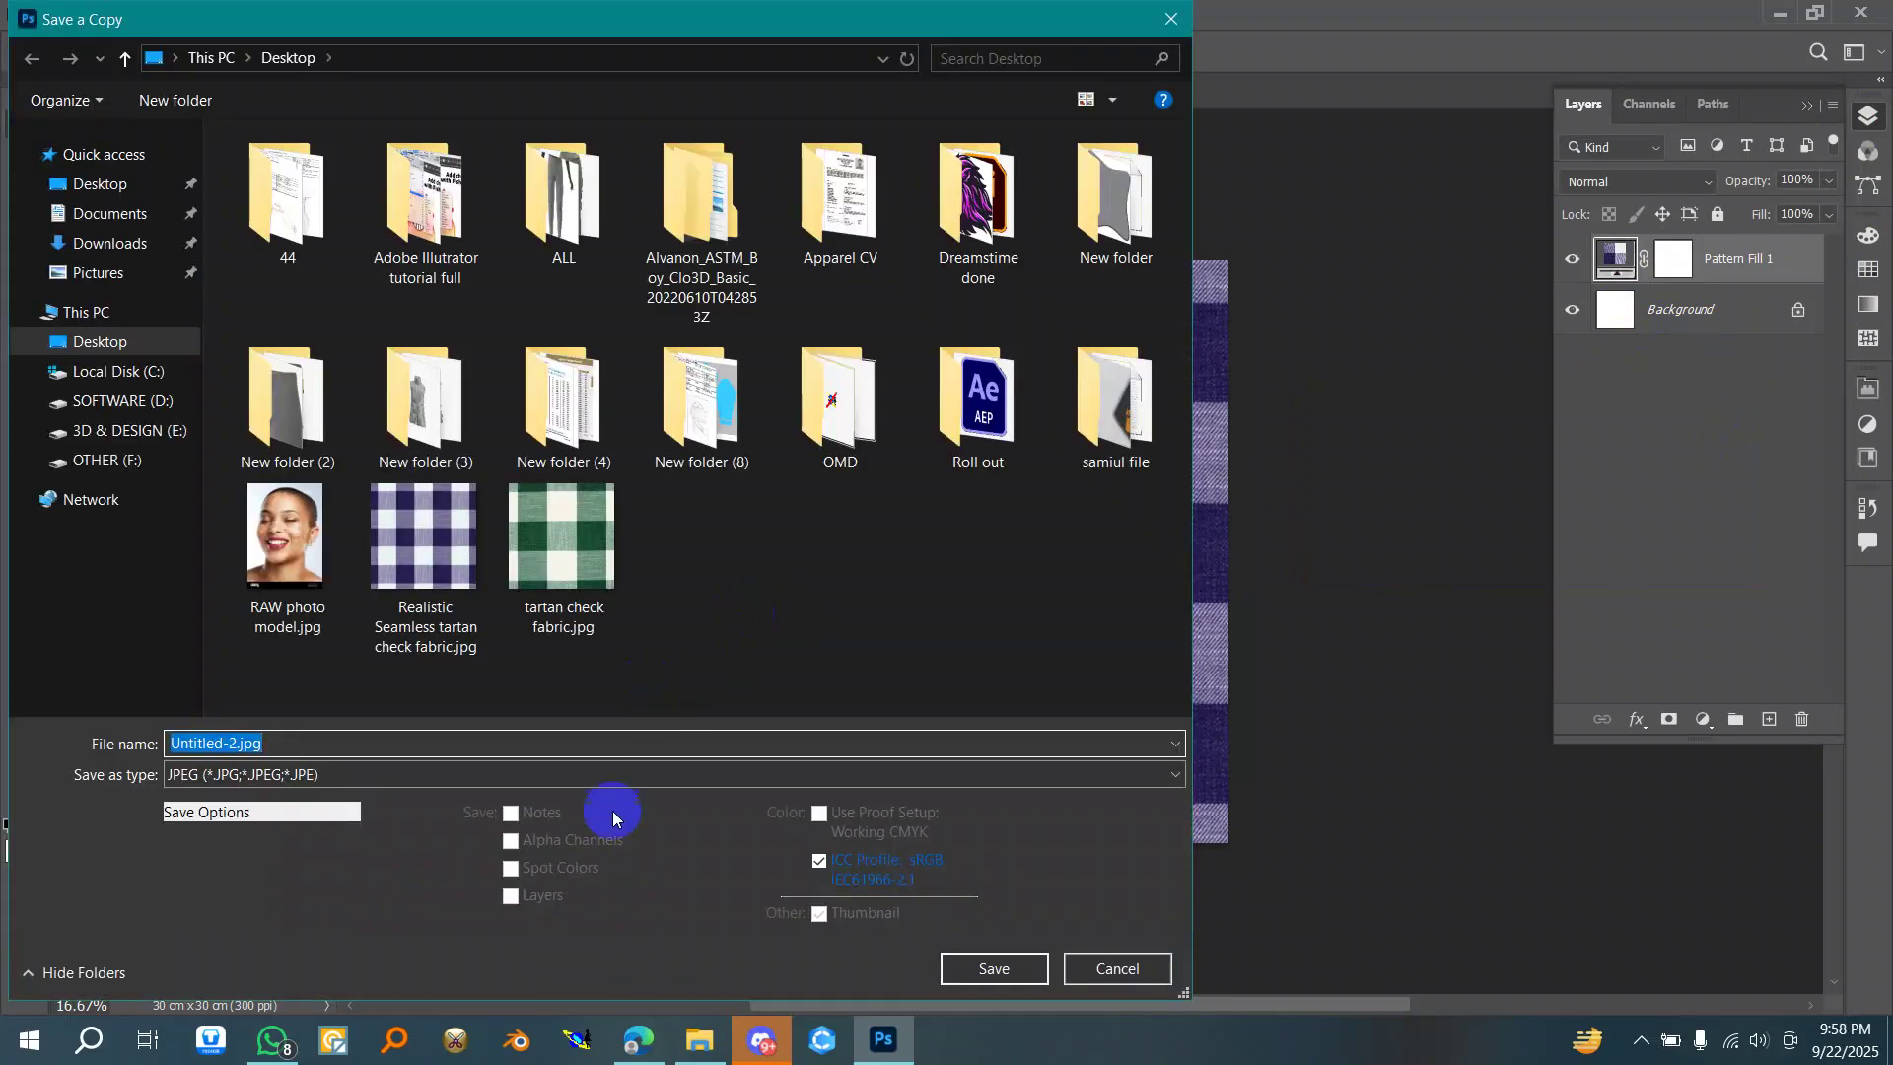
click(600, 775)
click(325, 493)
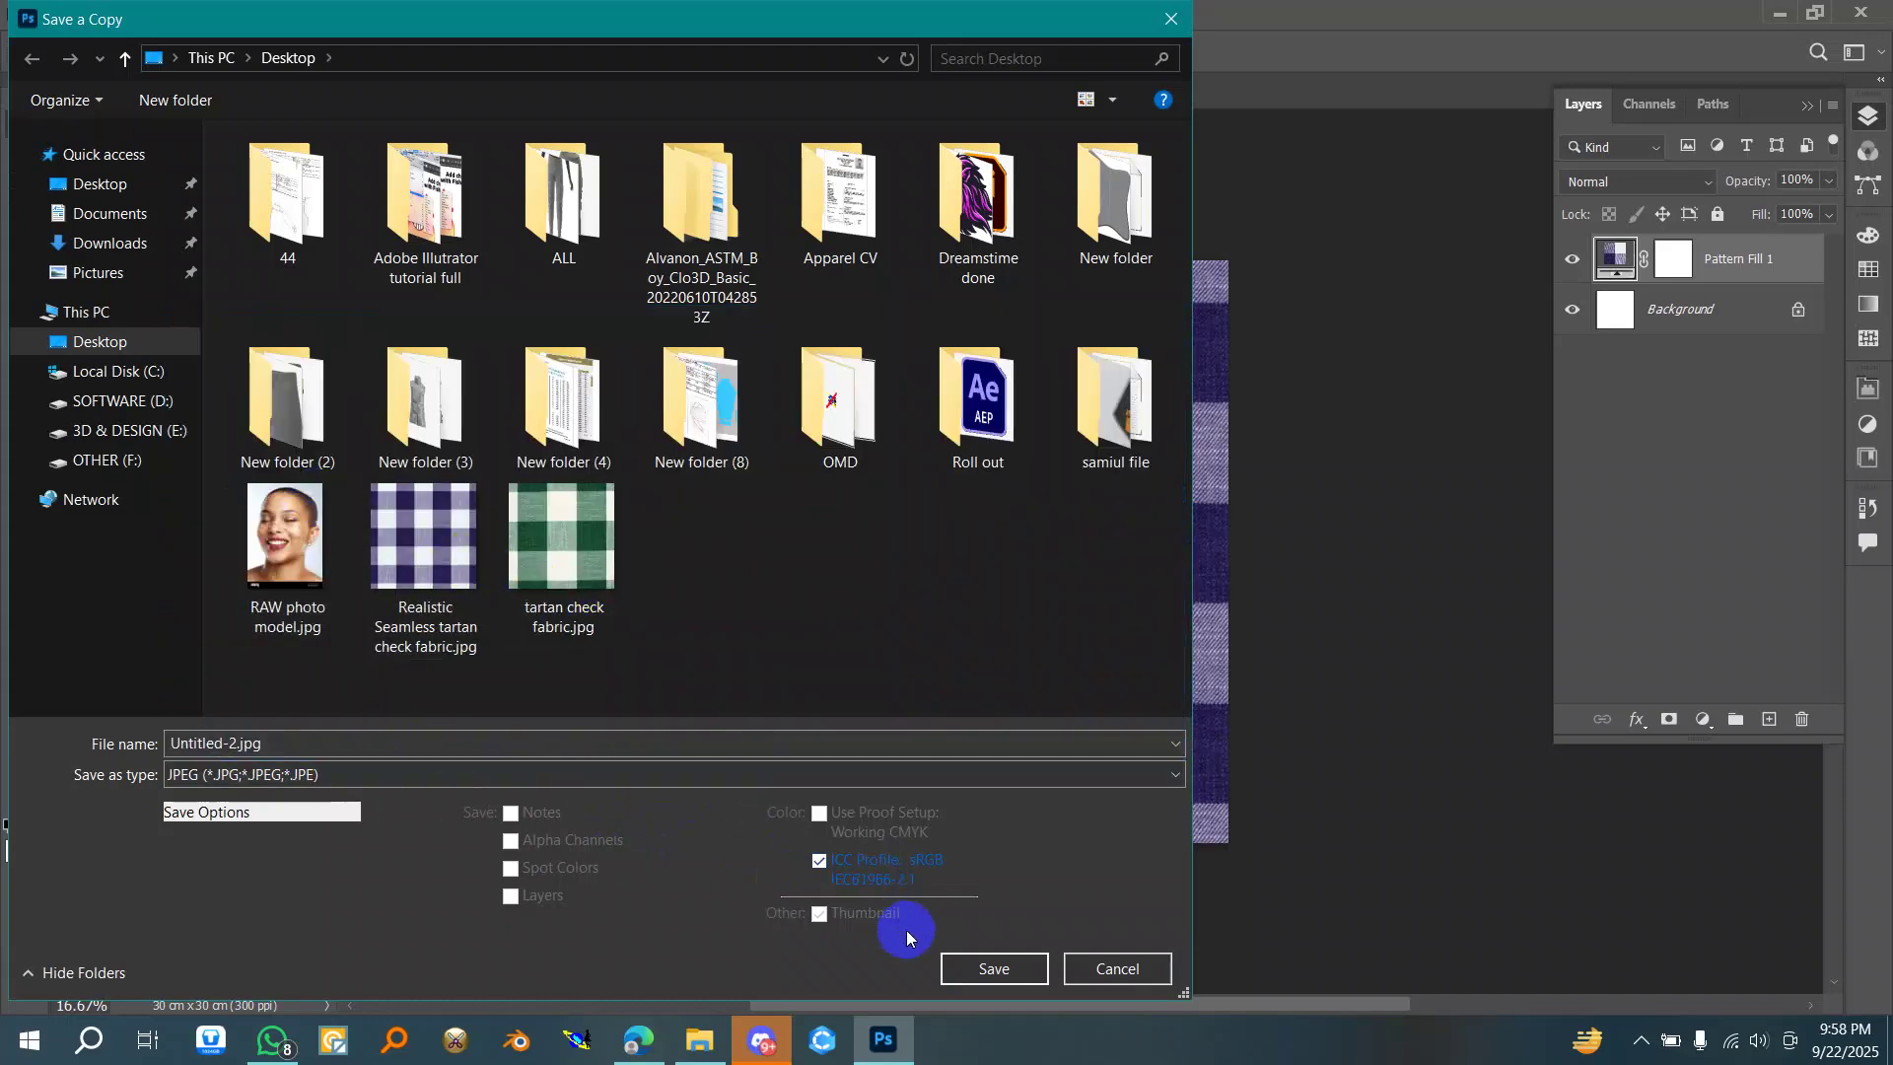
click(981, 966)
click(1082, 237)
- Open Untitled-2.jpg from the Desktop
click(53, 14)
click(89, 57)
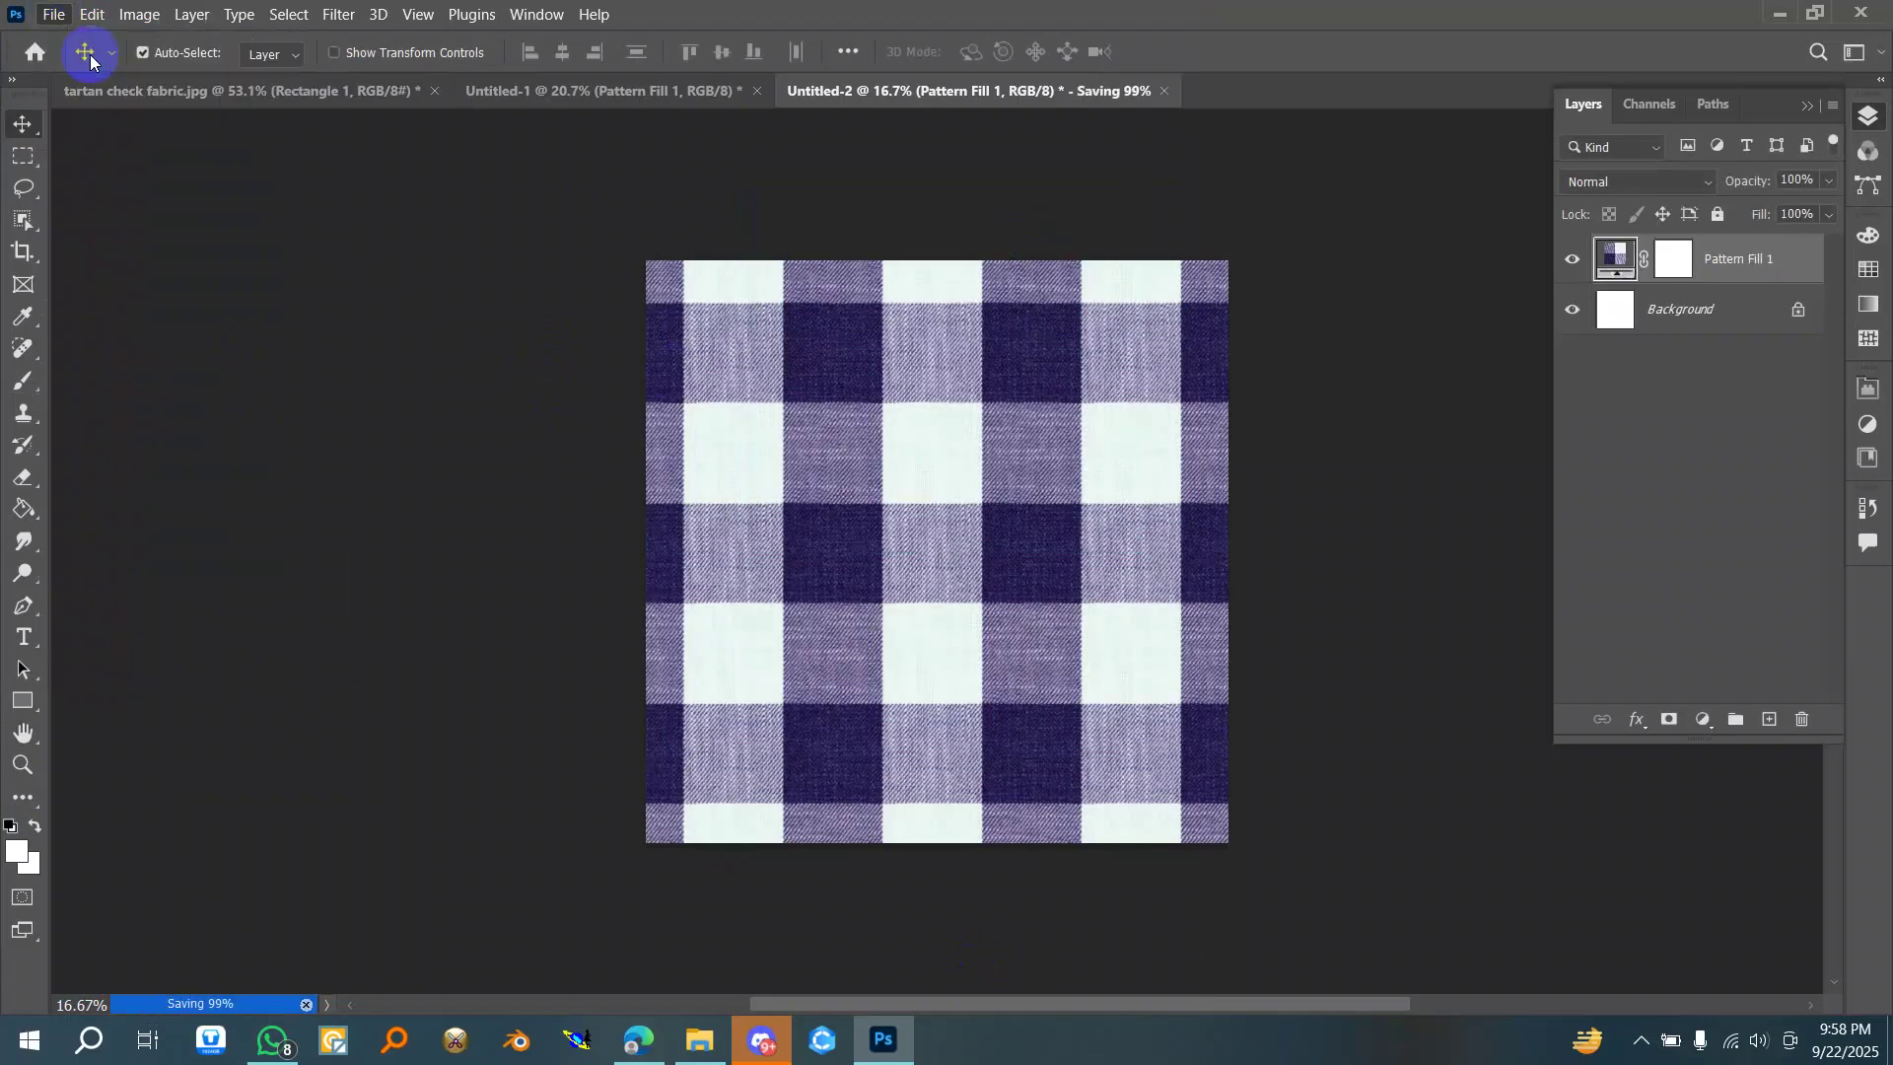
click(555, 717)
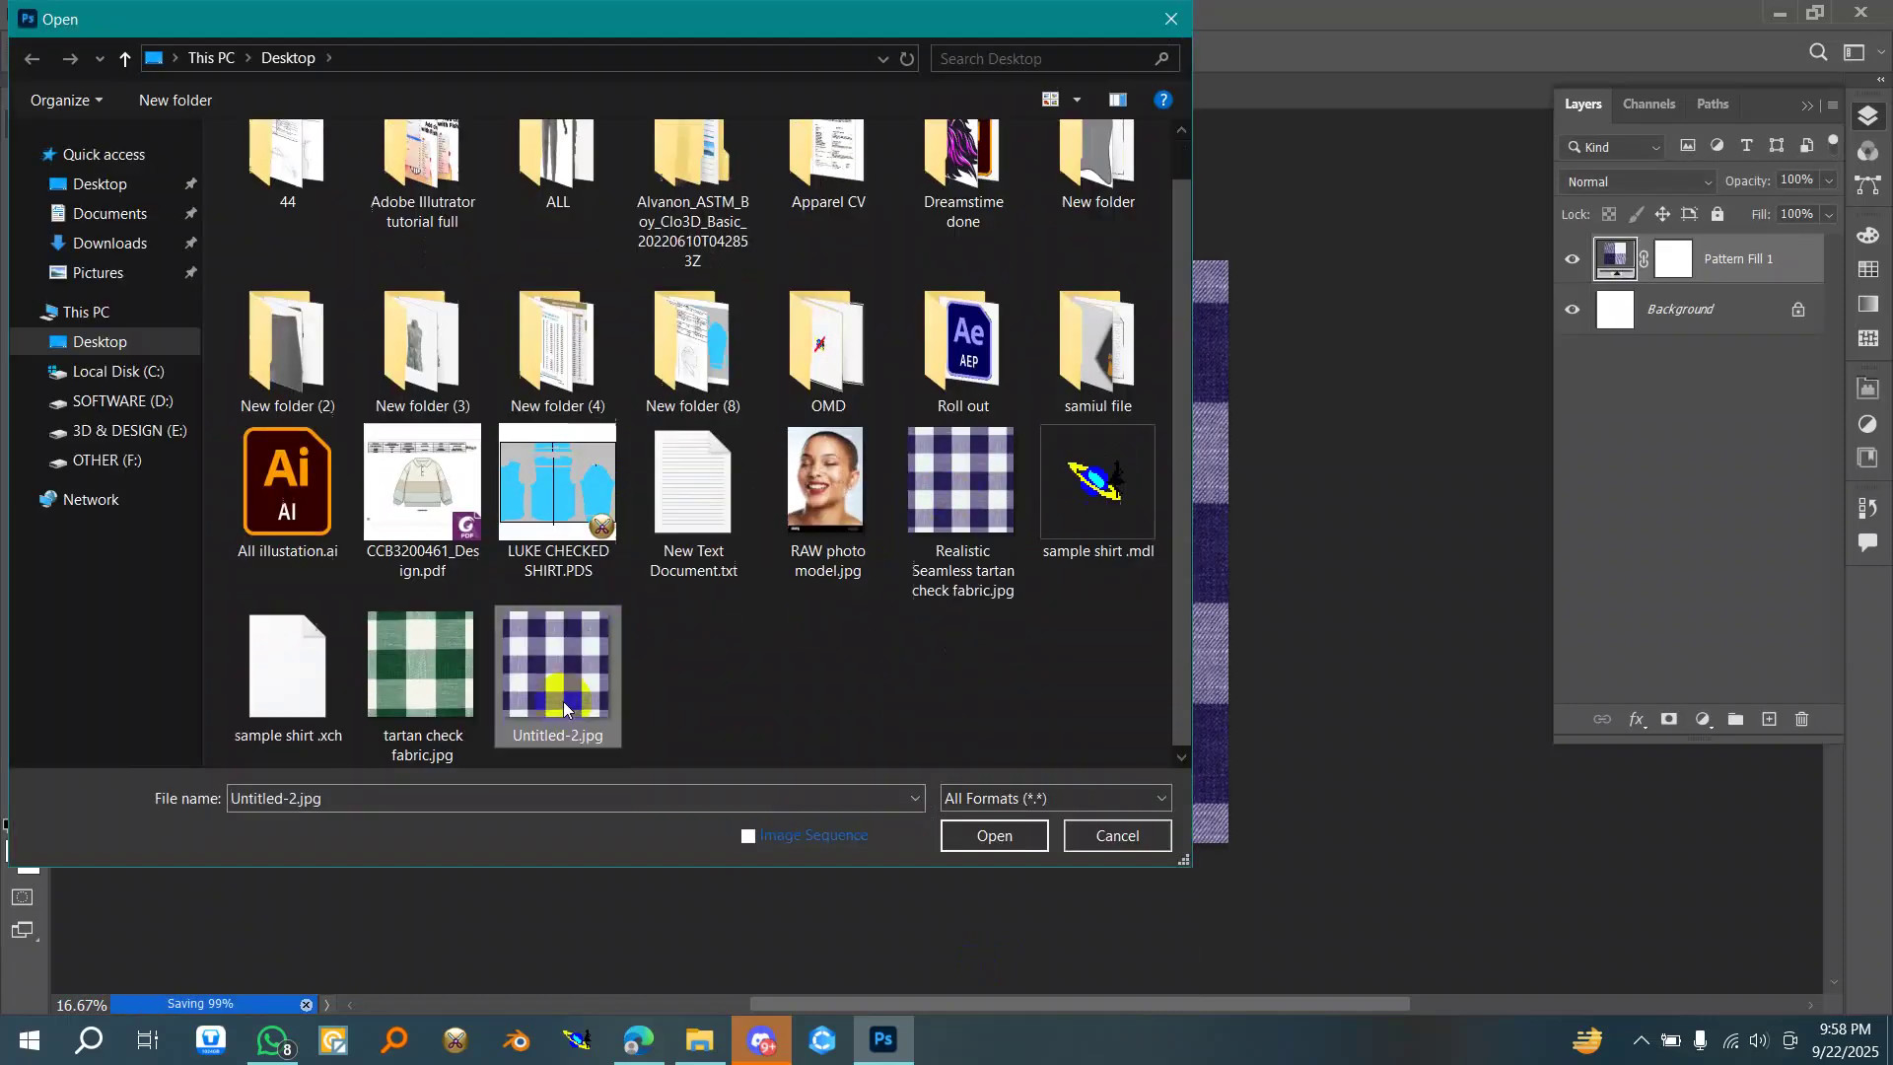
click(994, 835)
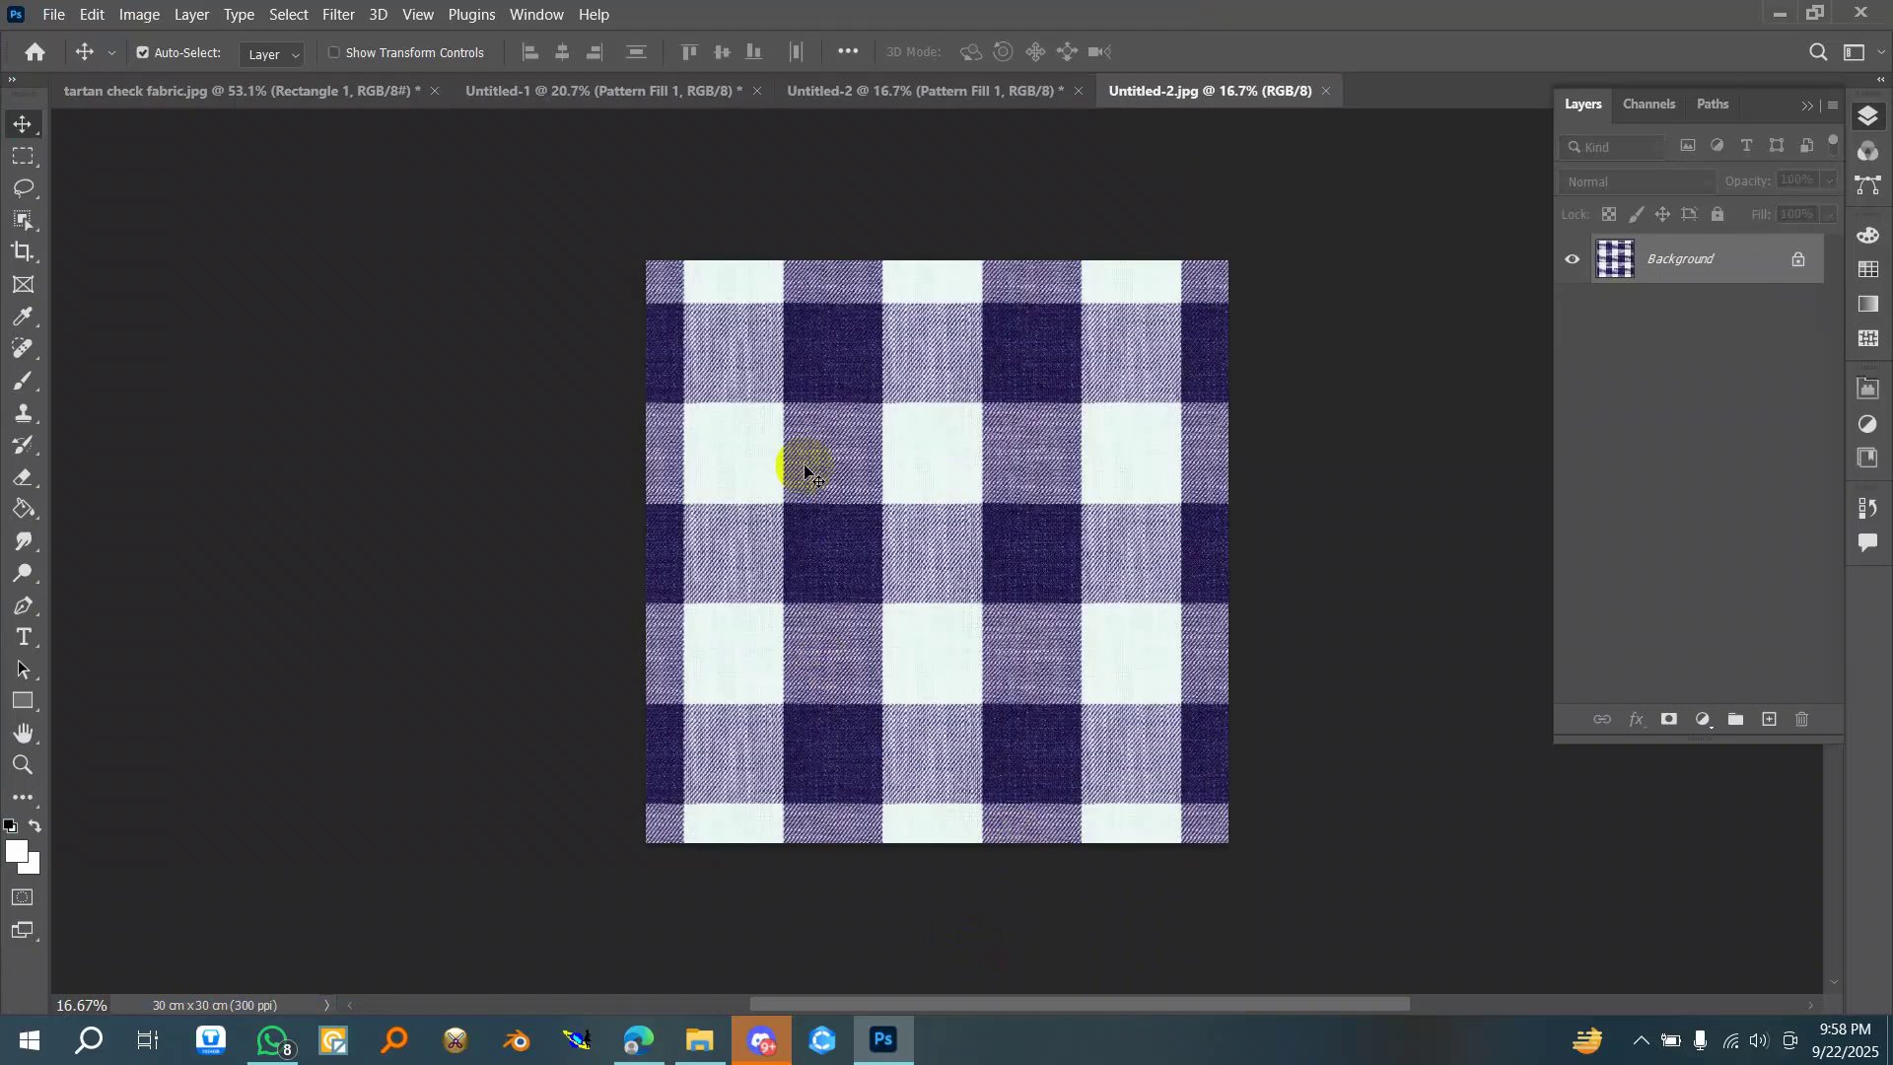
- Extend the canvas above and to the right of the swatch with the Crop tool, to about 65 by 60 cm
scroll(654, 517, down, 8)
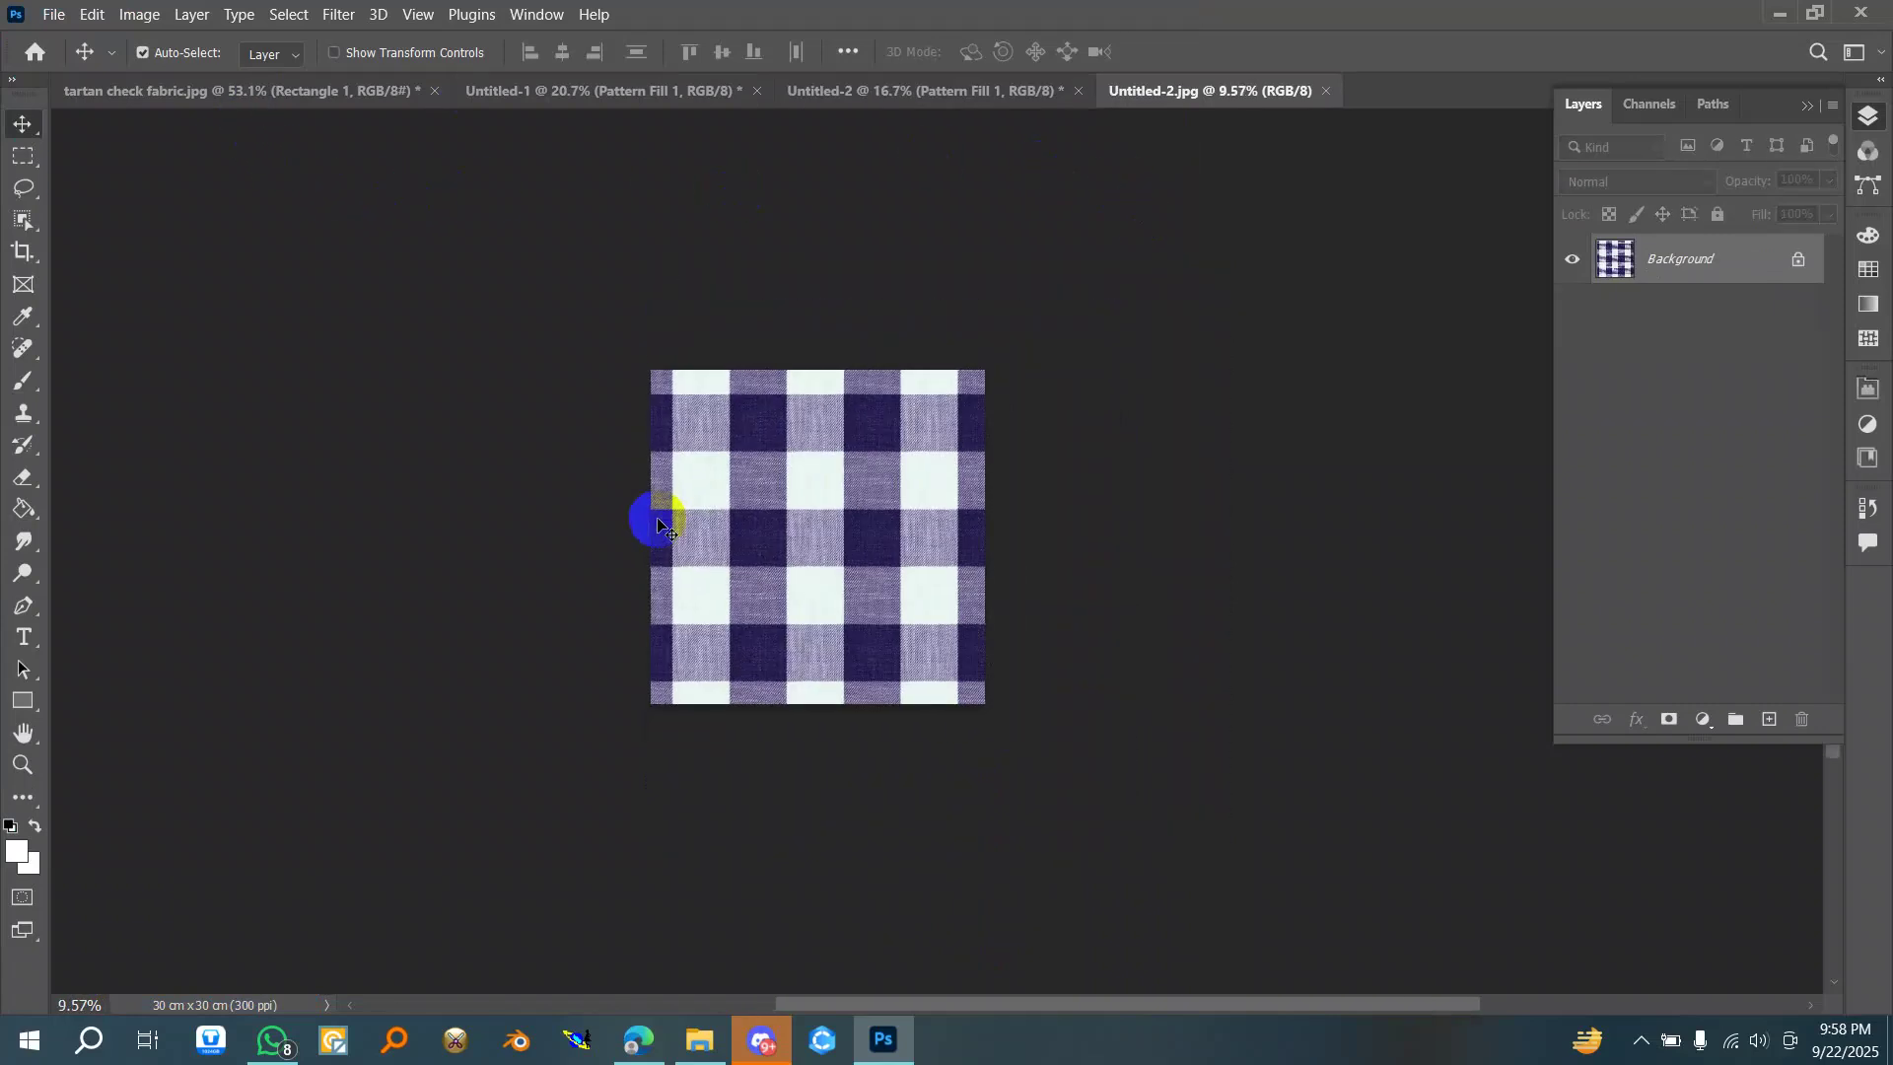
scroll(889, 513, up, 4)
key(c)
drag(874, 337, 1097, 155)
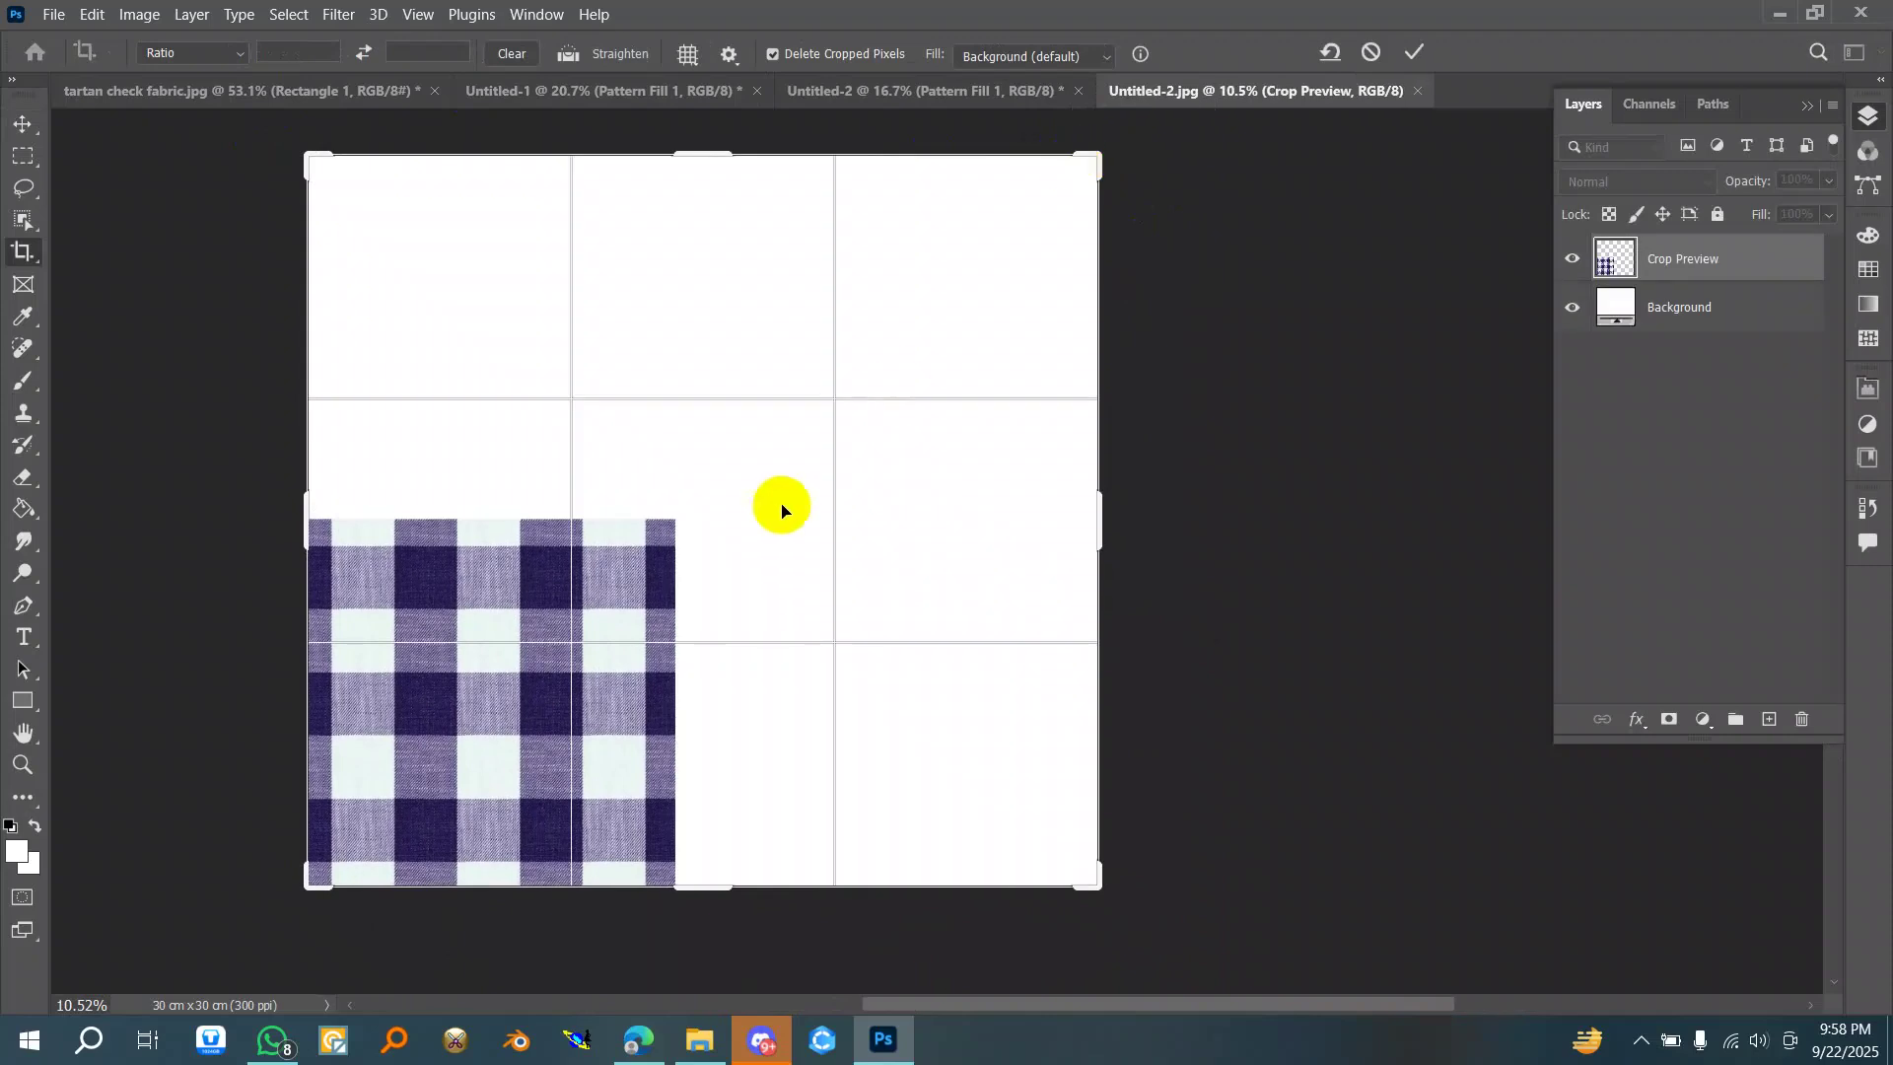
key(Return)
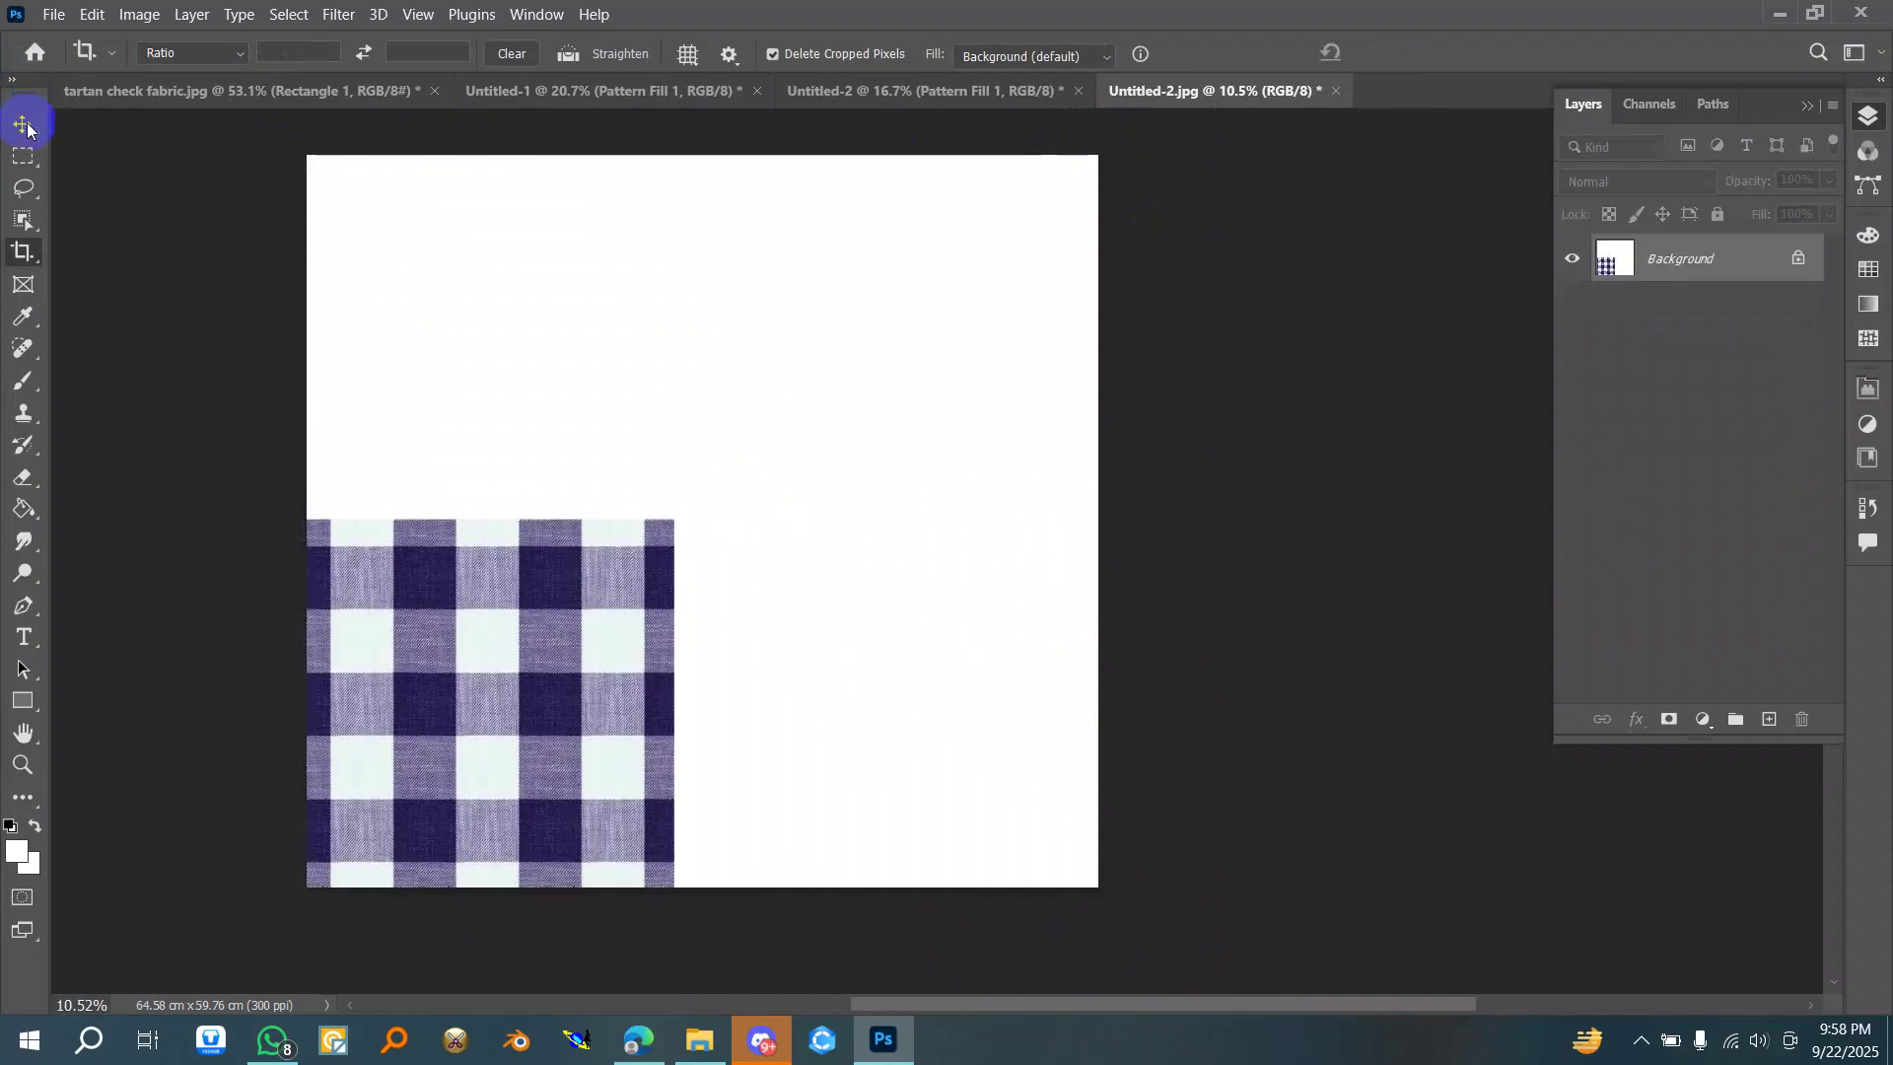
- Unlock the background layer, duplicate it to the right, and nudge the copy against the original swatch to test the vertical seam
click(22, 124)
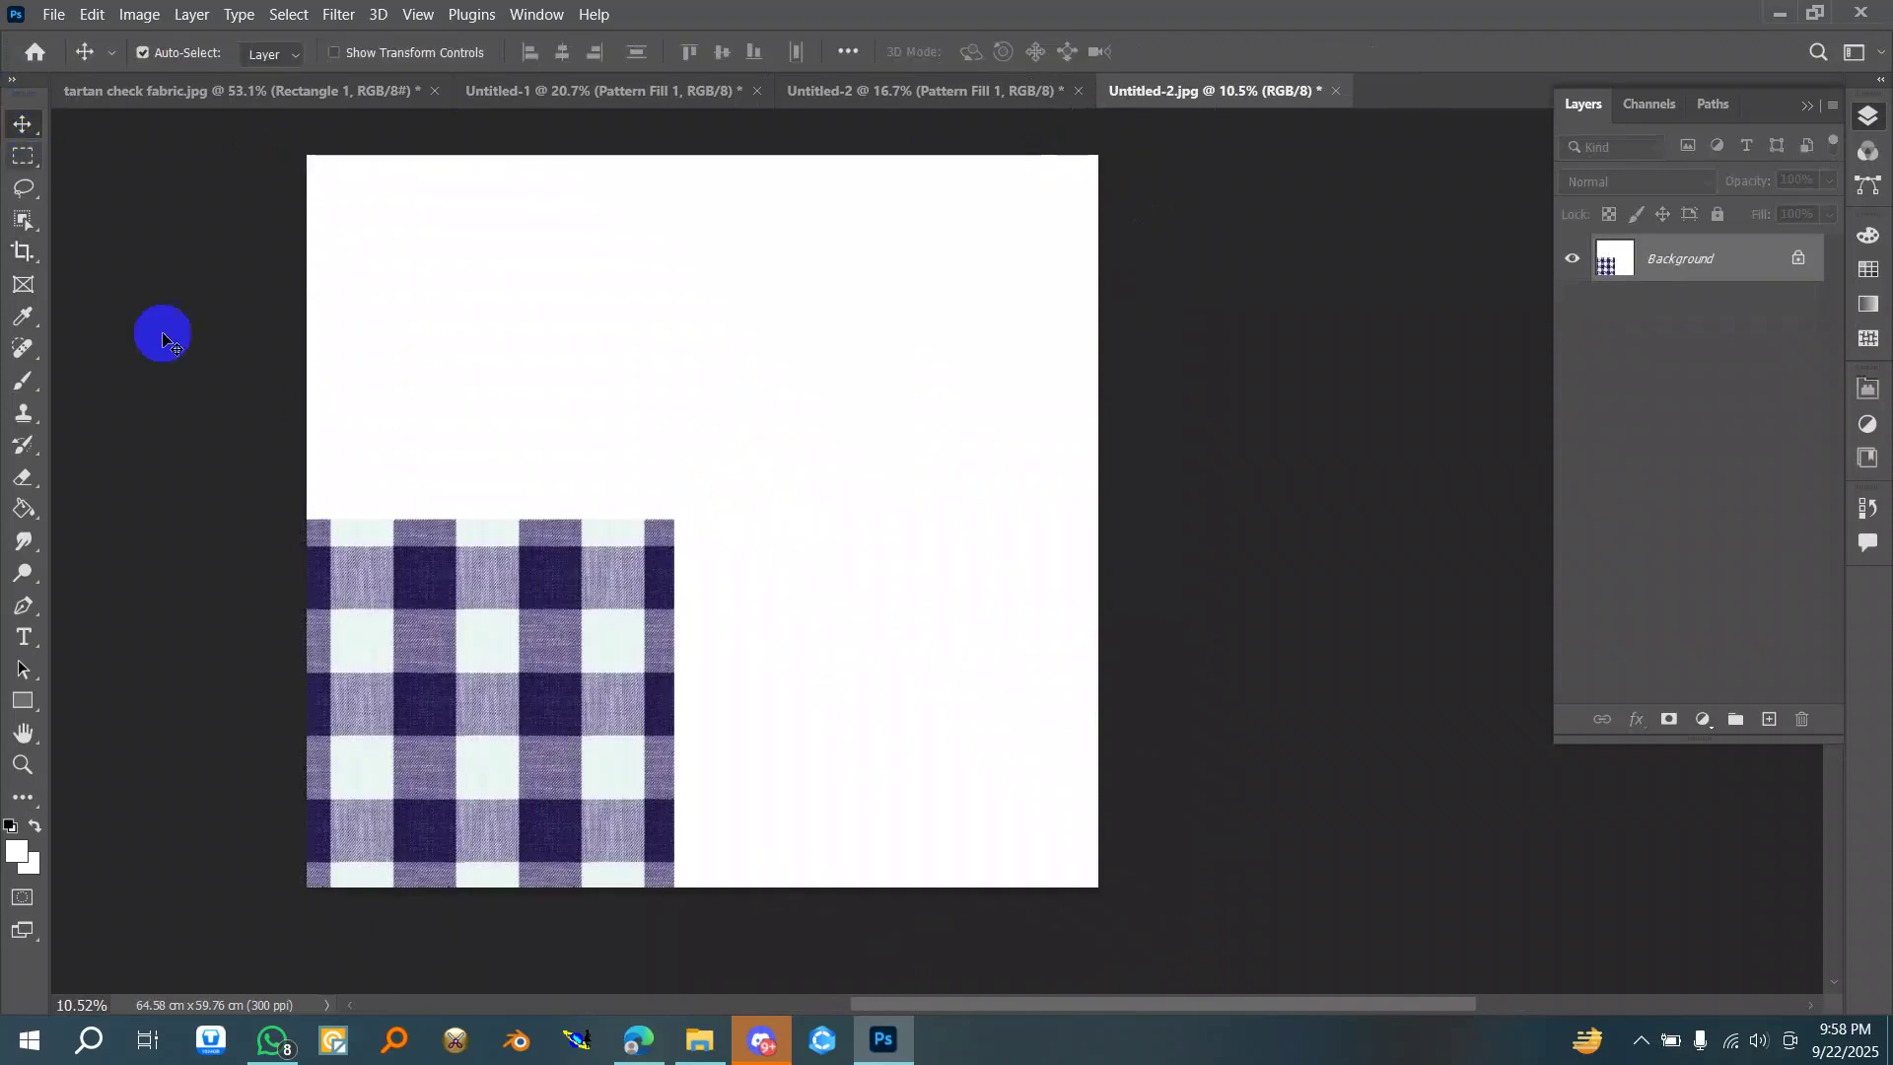
click(1798, 257)
drag(478, 671, 854, 637)
drag(833, 662, 828, 669)
scroll(788, 737, up, 1)
scroll(788, 738, up, 4)
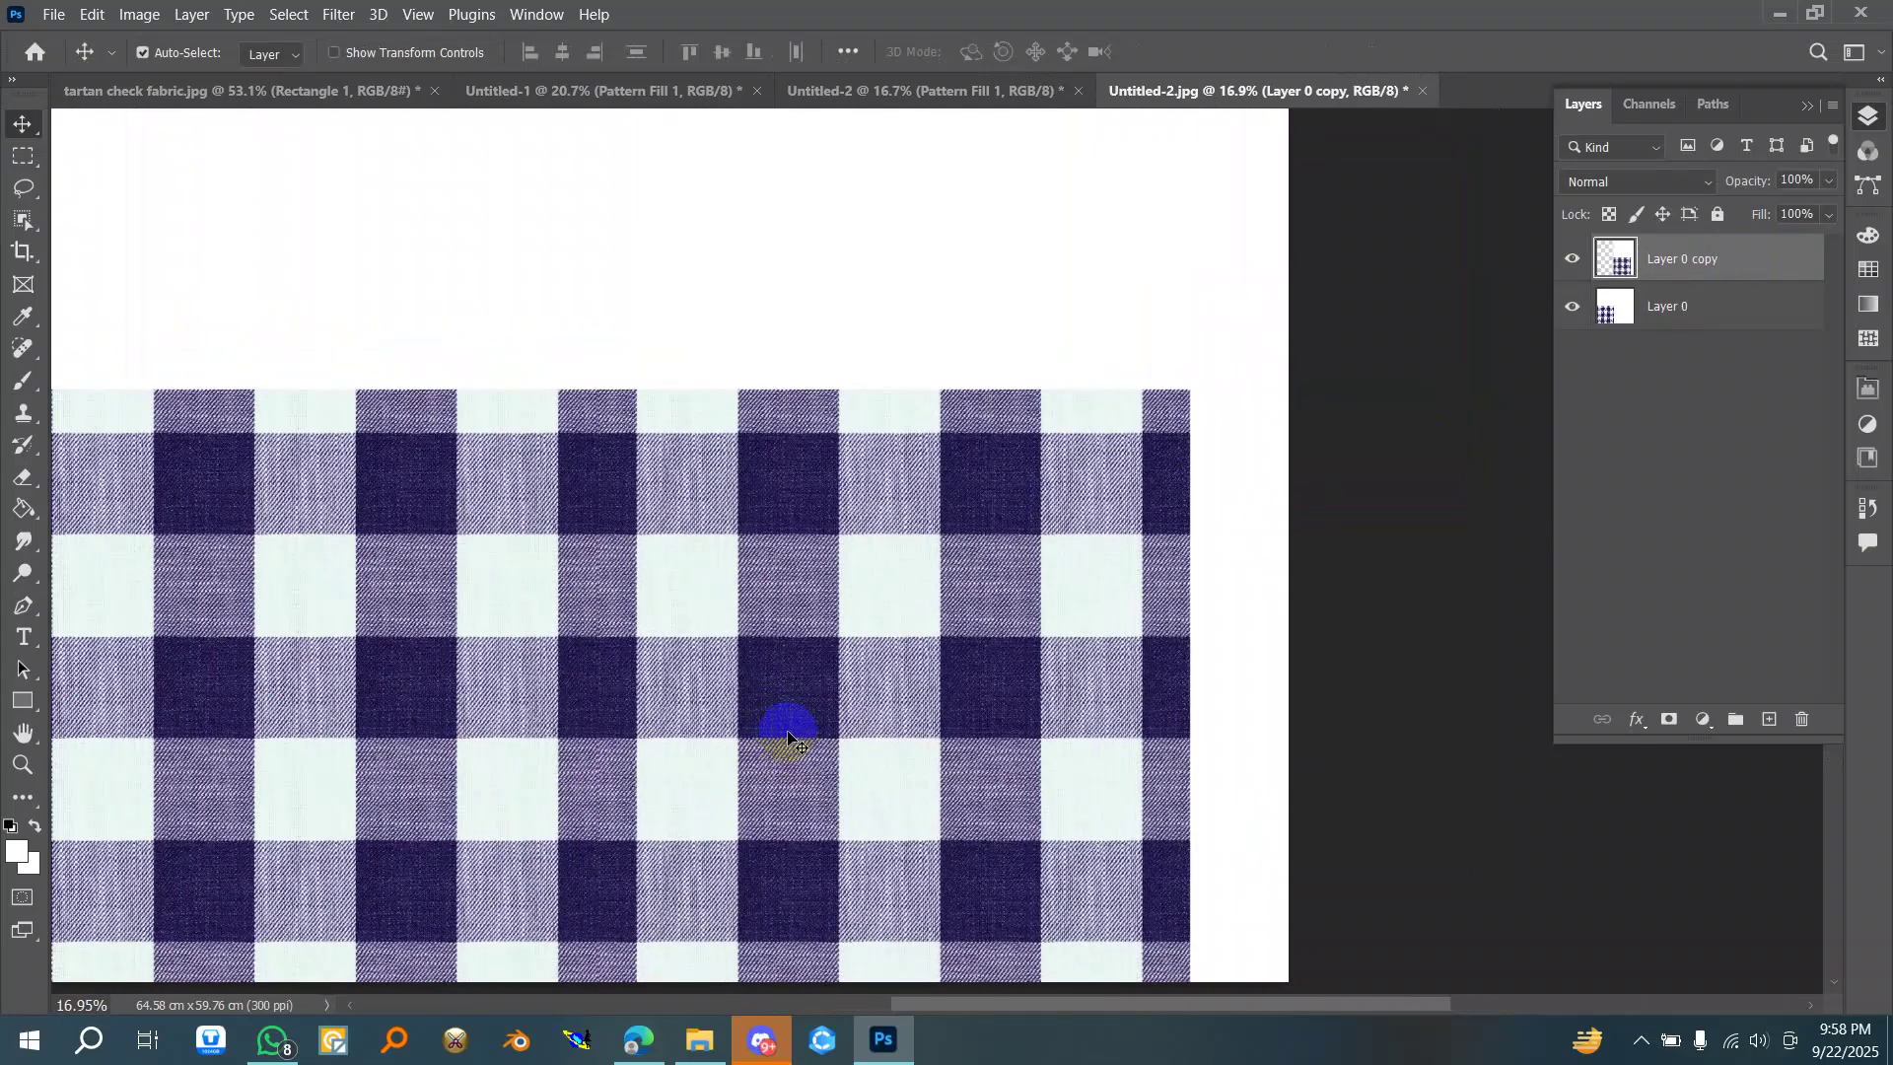
key(shift+Right)
key(shift+Right)
key(shift+Right)
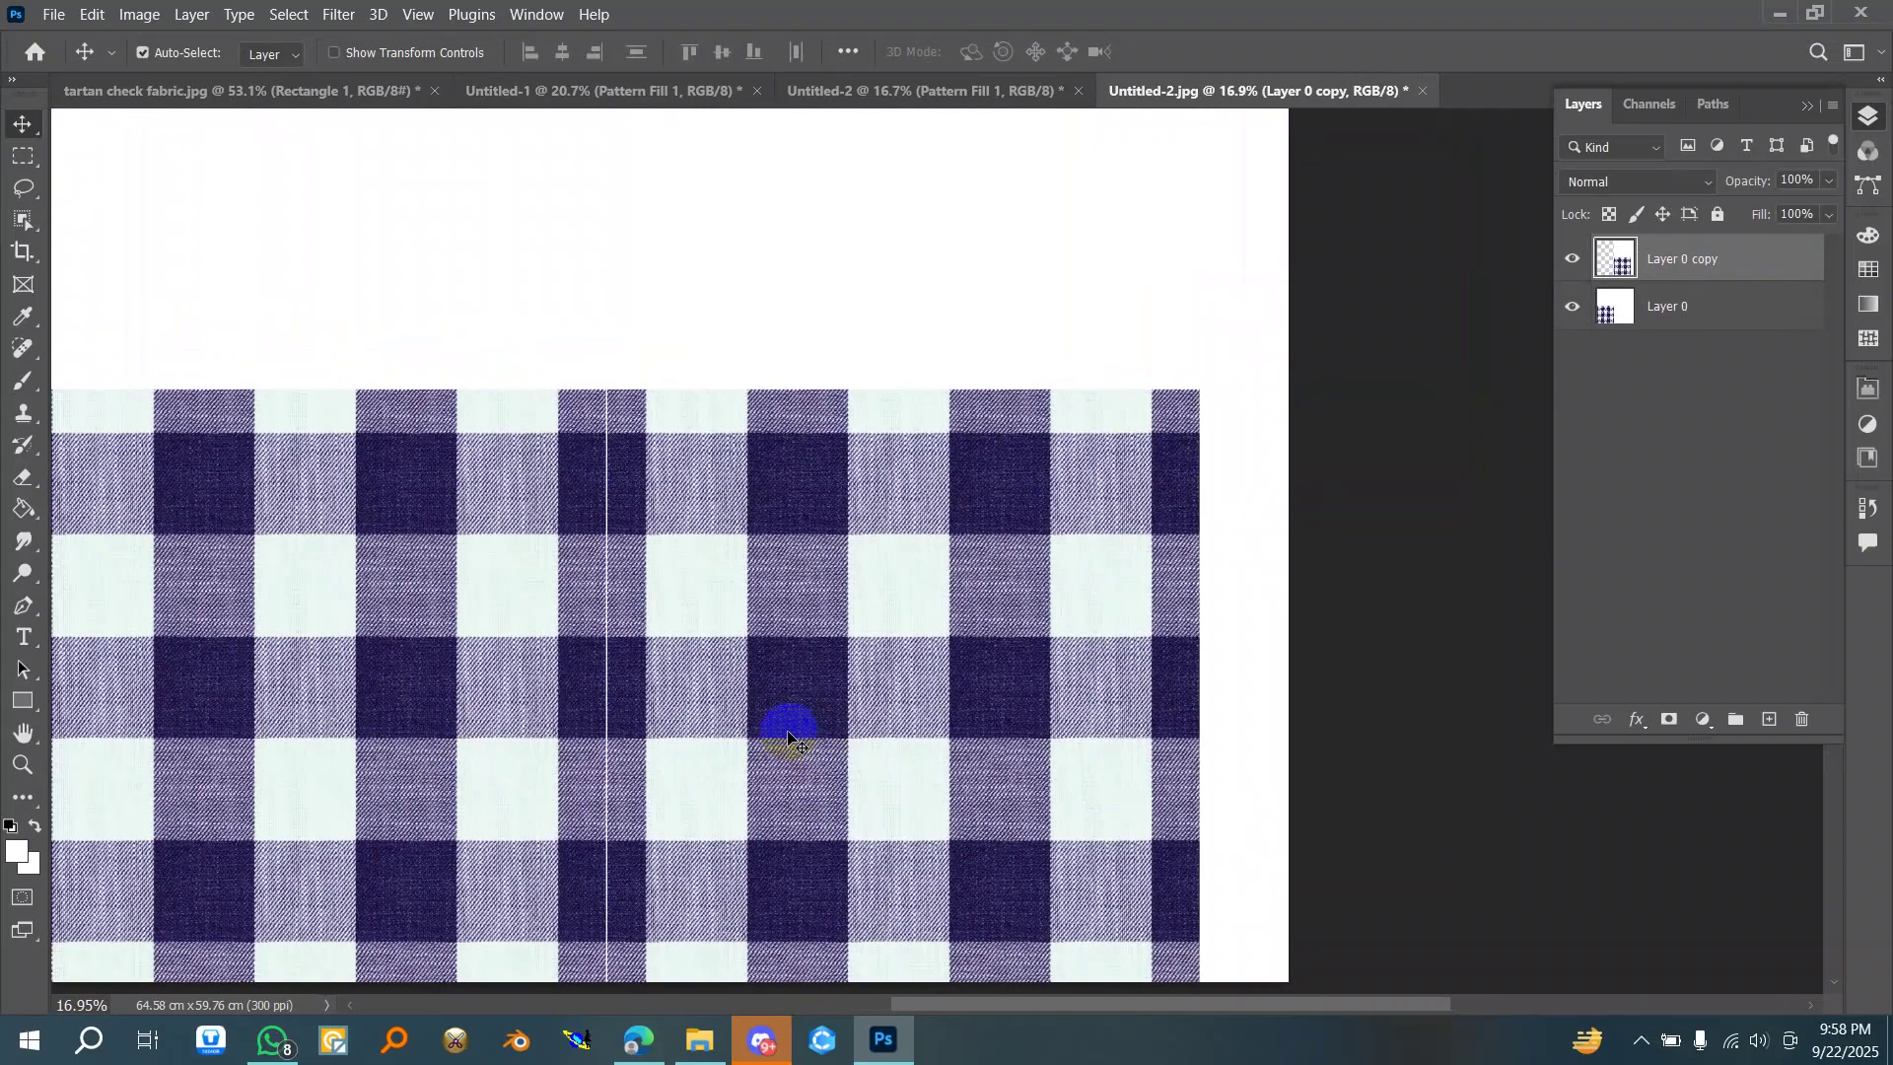
key(shift+Left)
key(shift+Left)
scroll(876, 688, down, 2)
scroll(876, 688, down, 1)
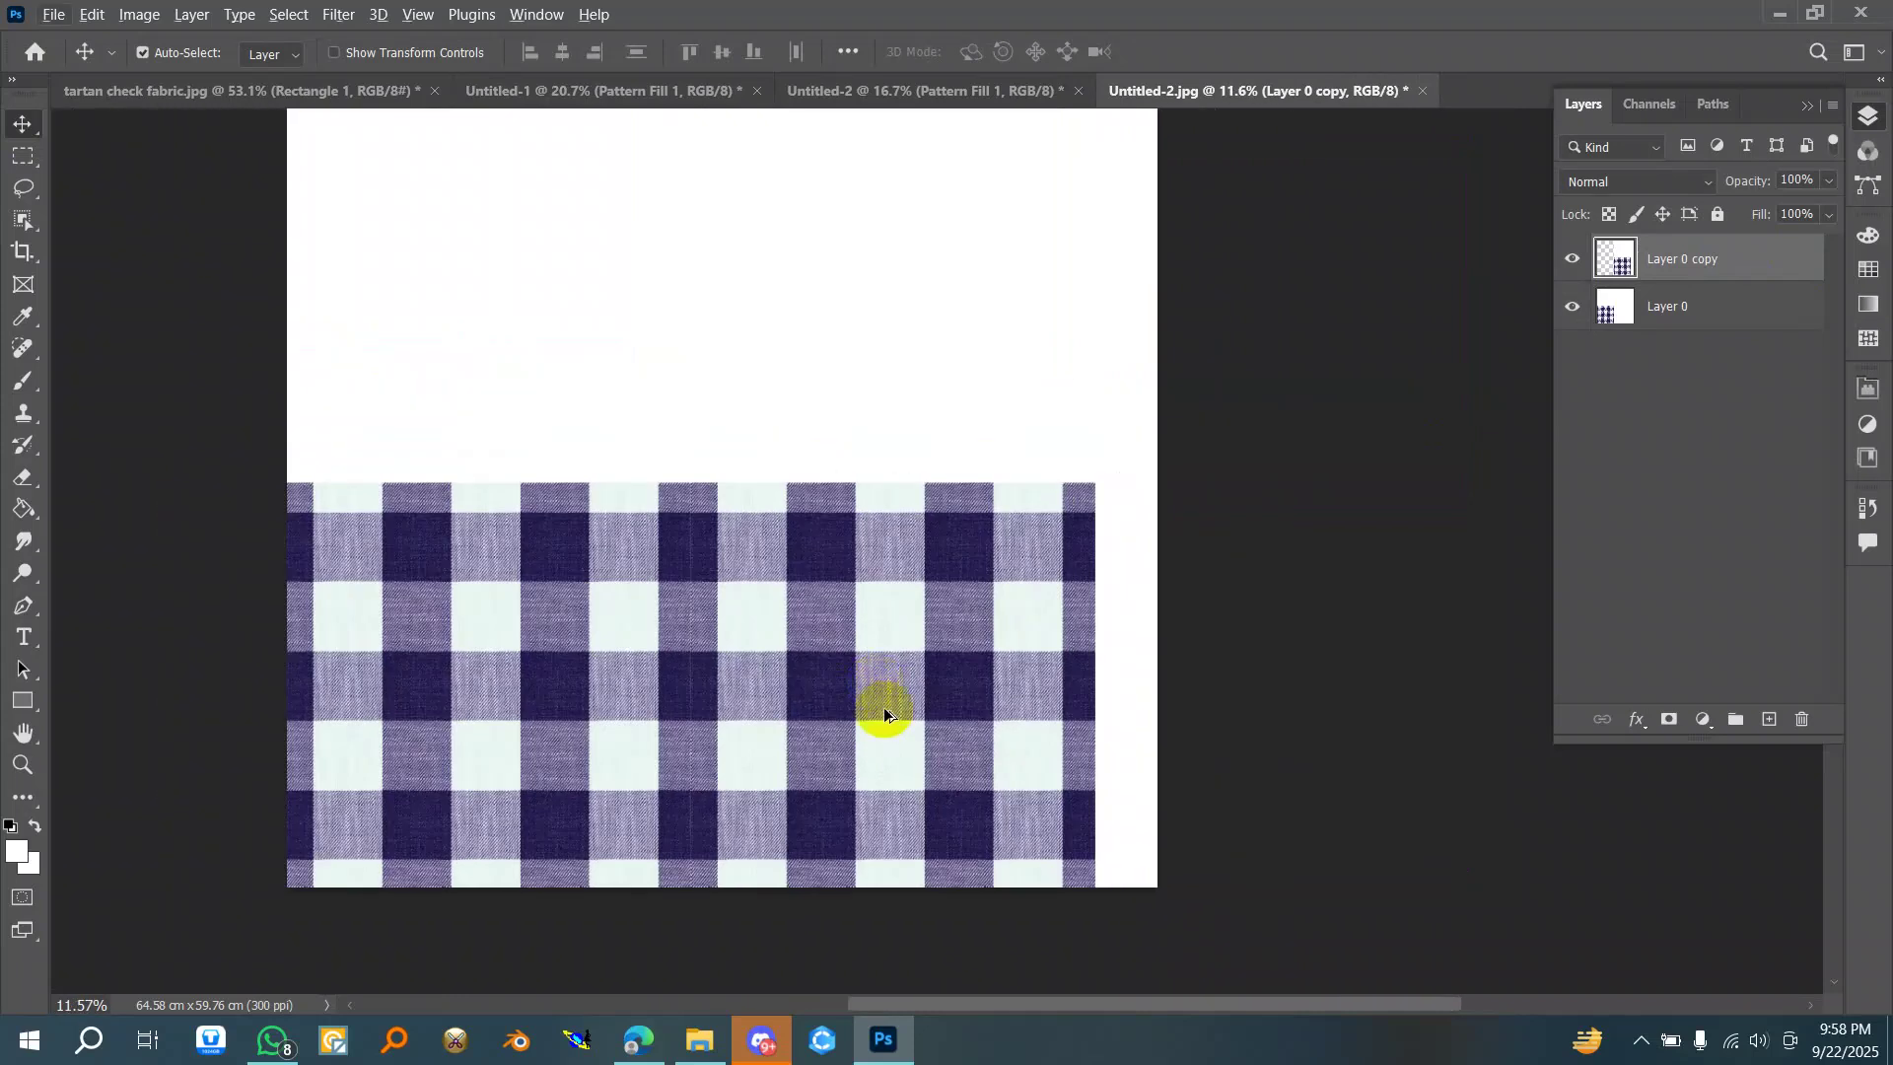
- Place a duplicate of both swatches directly above them to test the horizontal seam, and close Untitled-2.jpg without saving the changes
click(897, 670)
shift+click(425, 698)
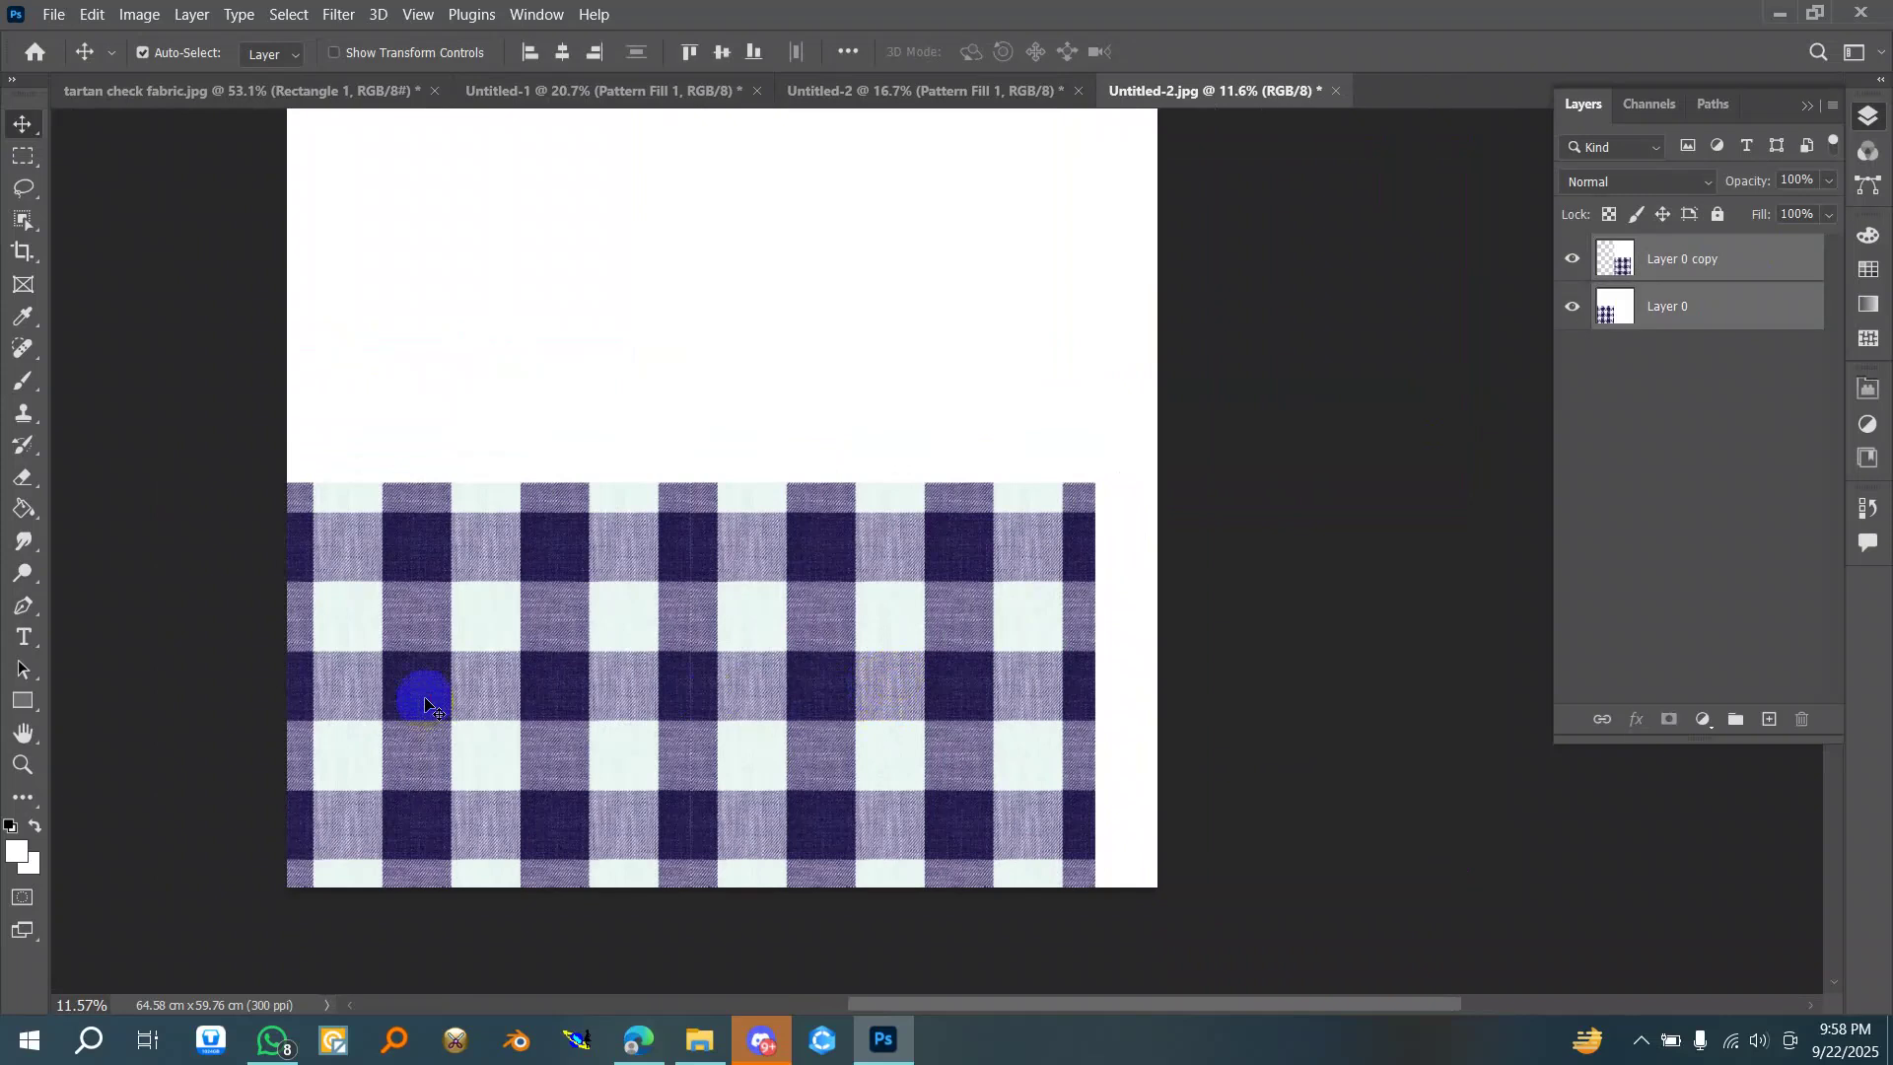
drag(875, 689, 874, 286)
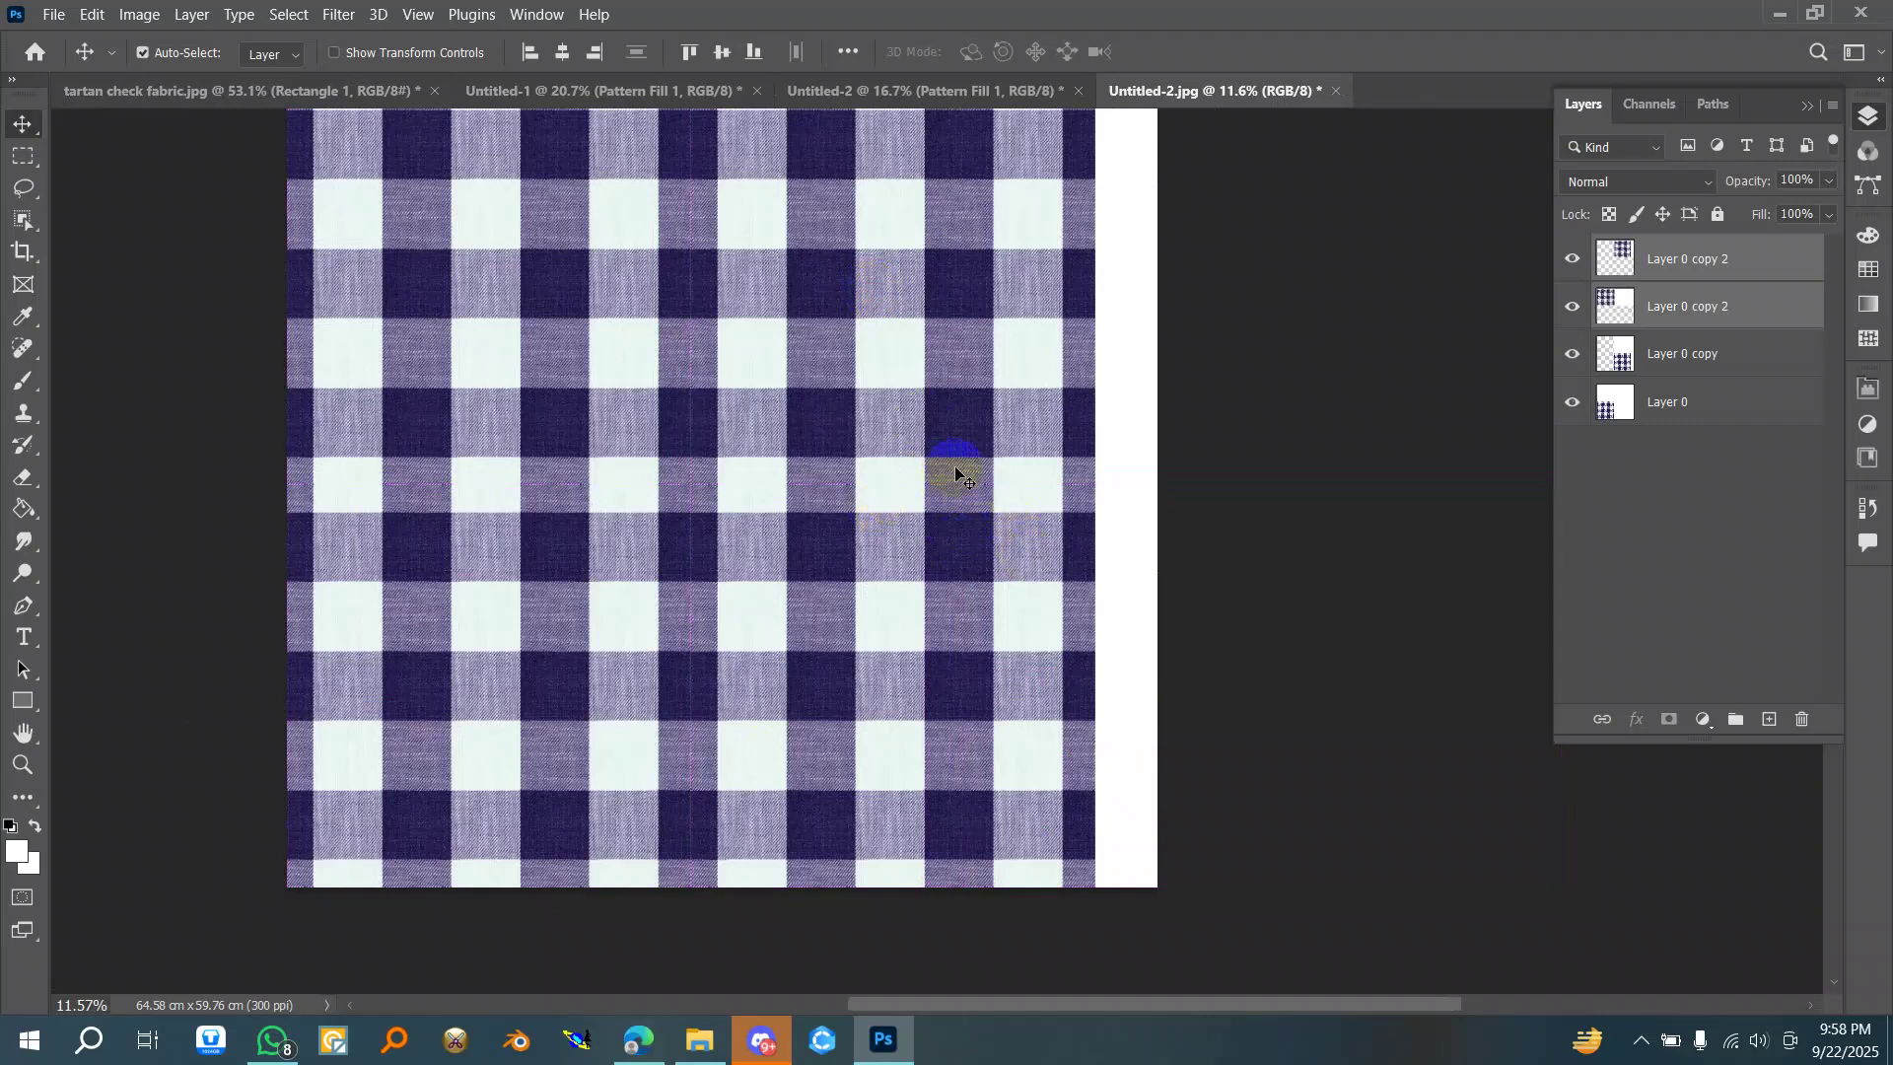
click(1337, 95)
click(982, 407)
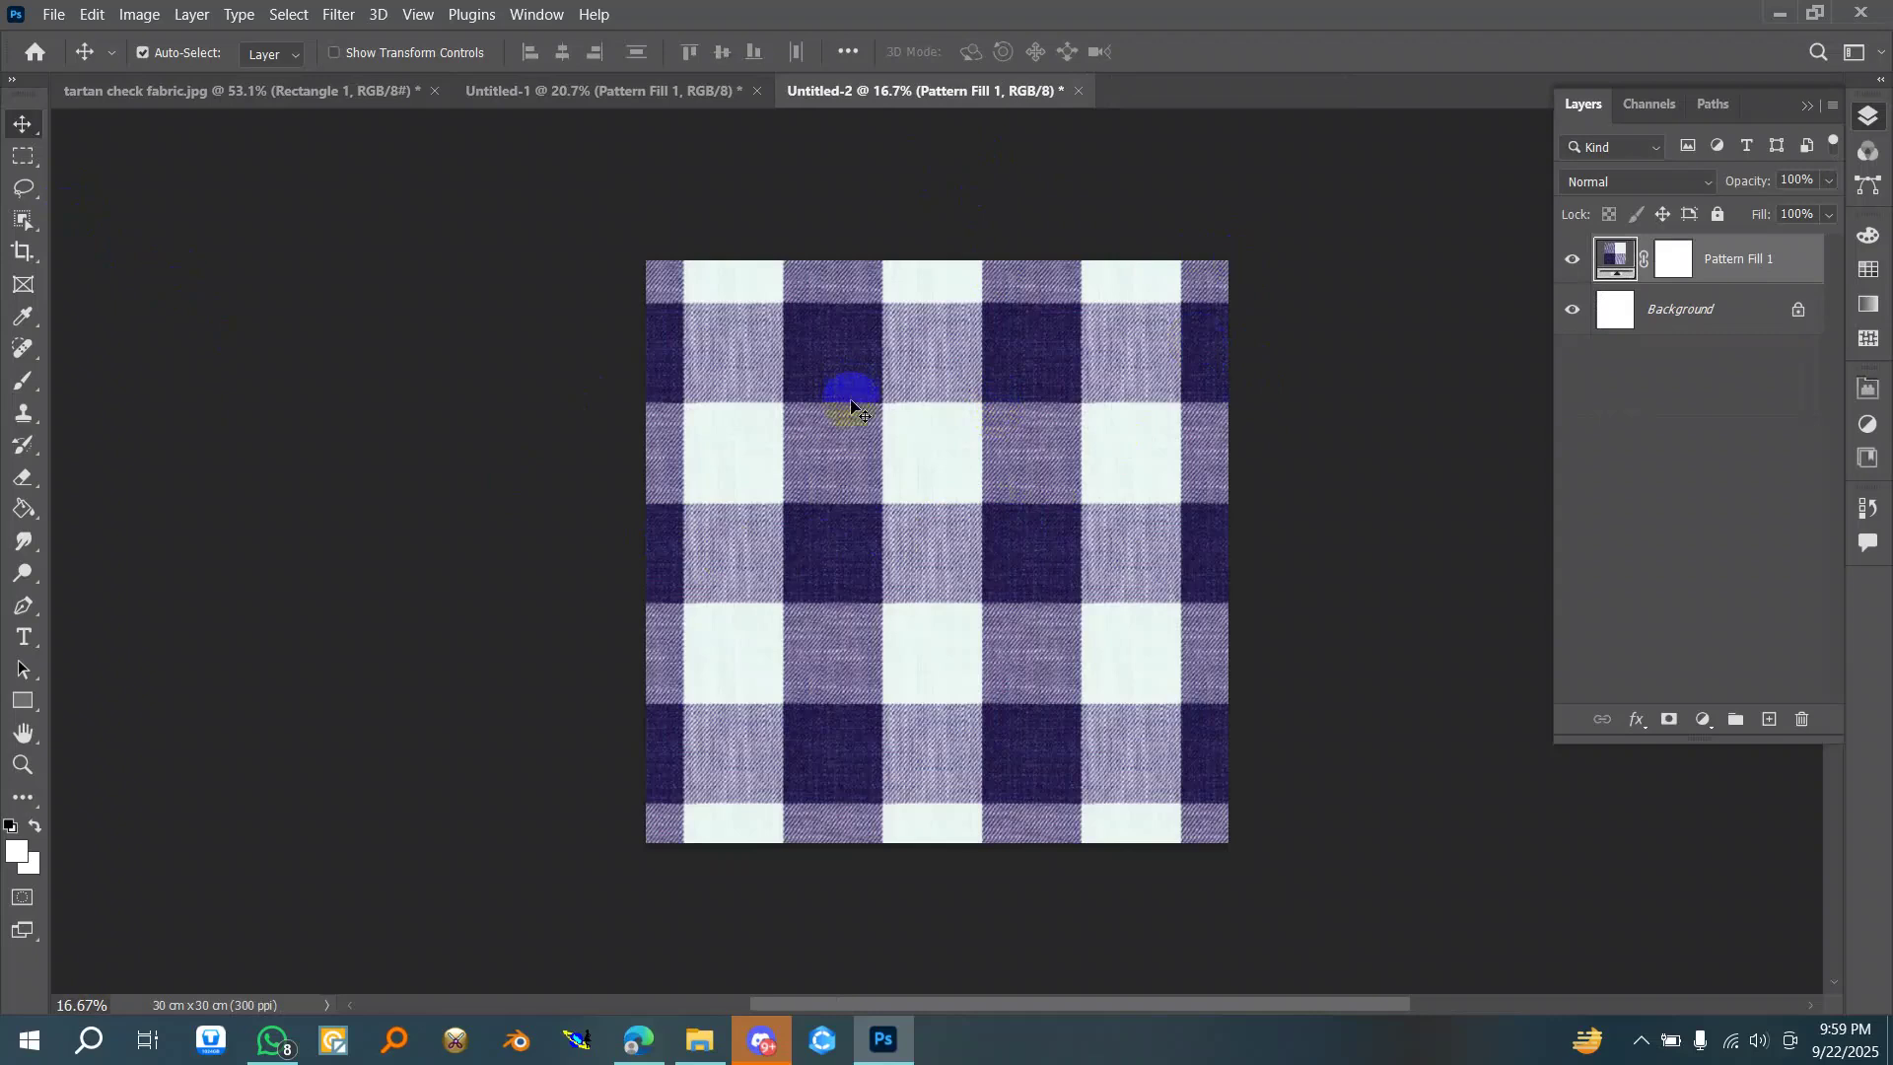
- Set the Pattern Fill 1 scale to 188% and shift the pattern slightly upward within the swatch
scroll(1008, 508, down, 4)
scroll(1069, 490, up, 10)
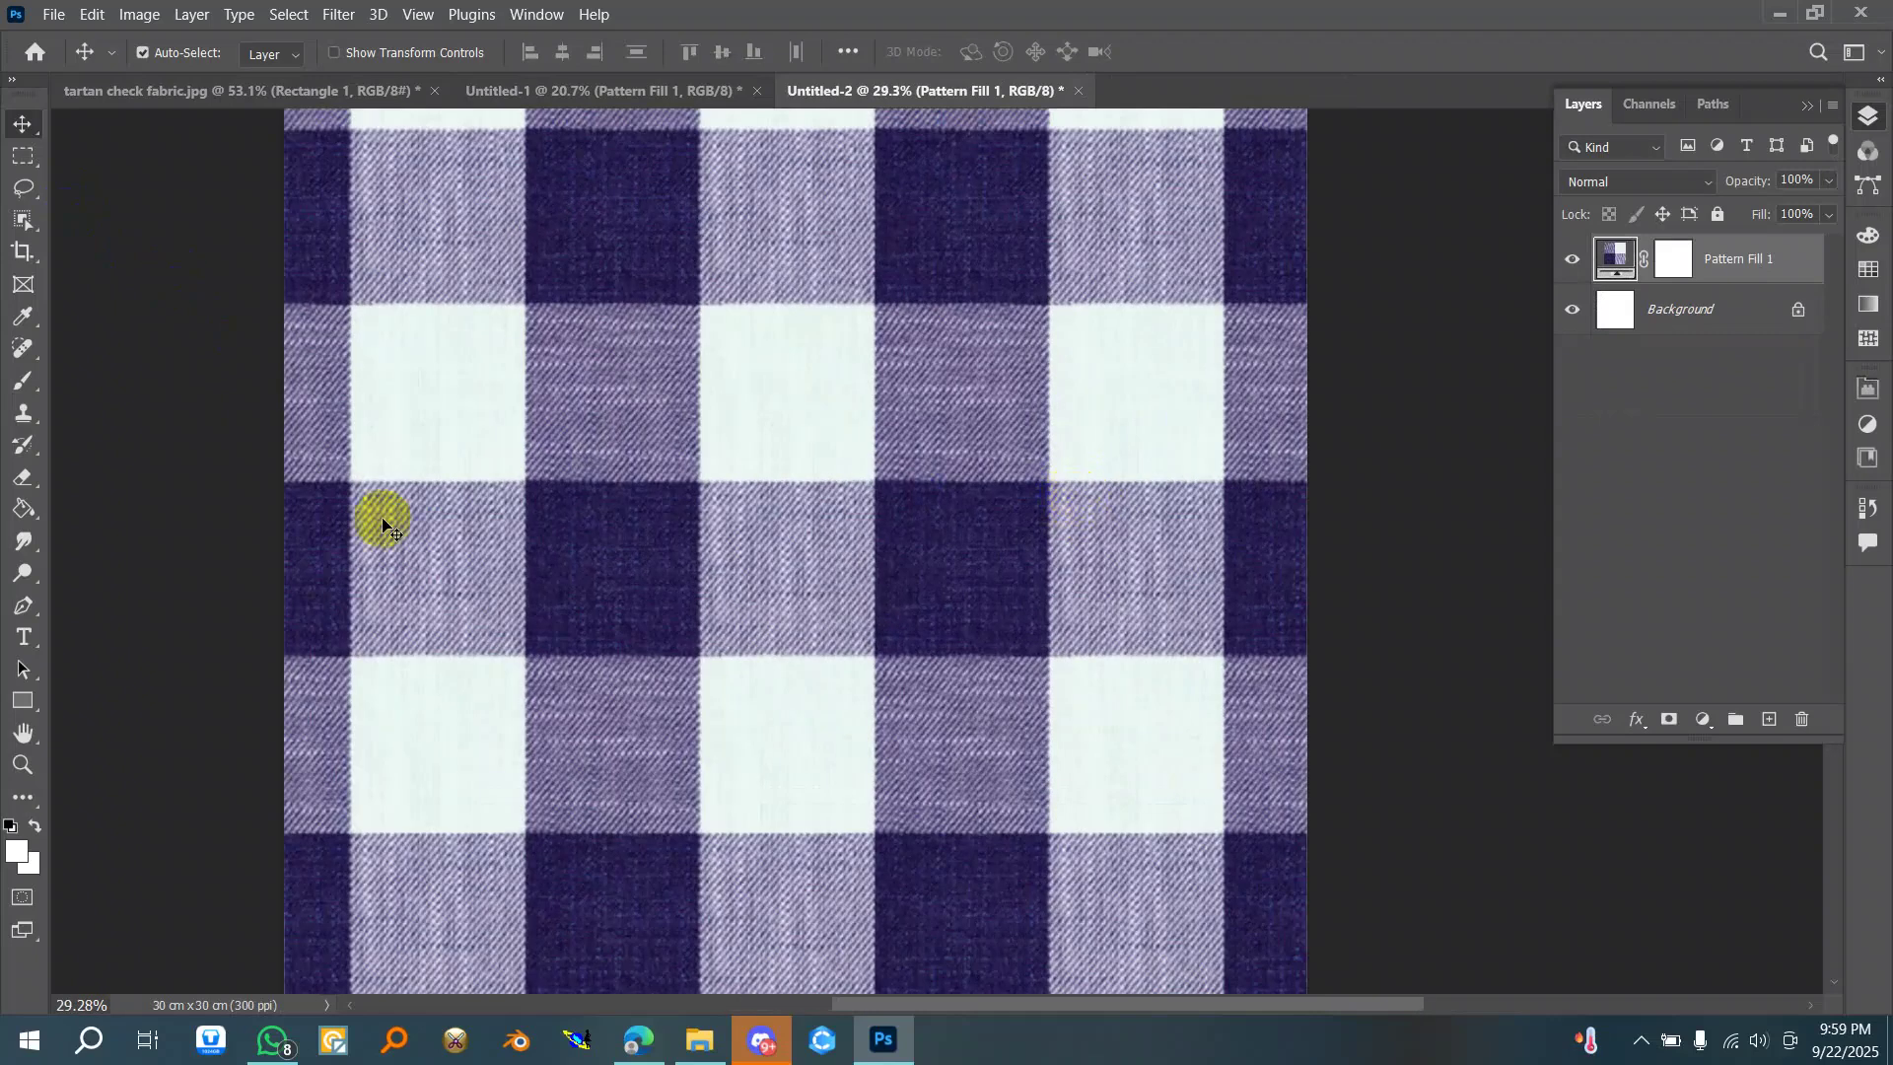
scroll(383, 523, down, 3)
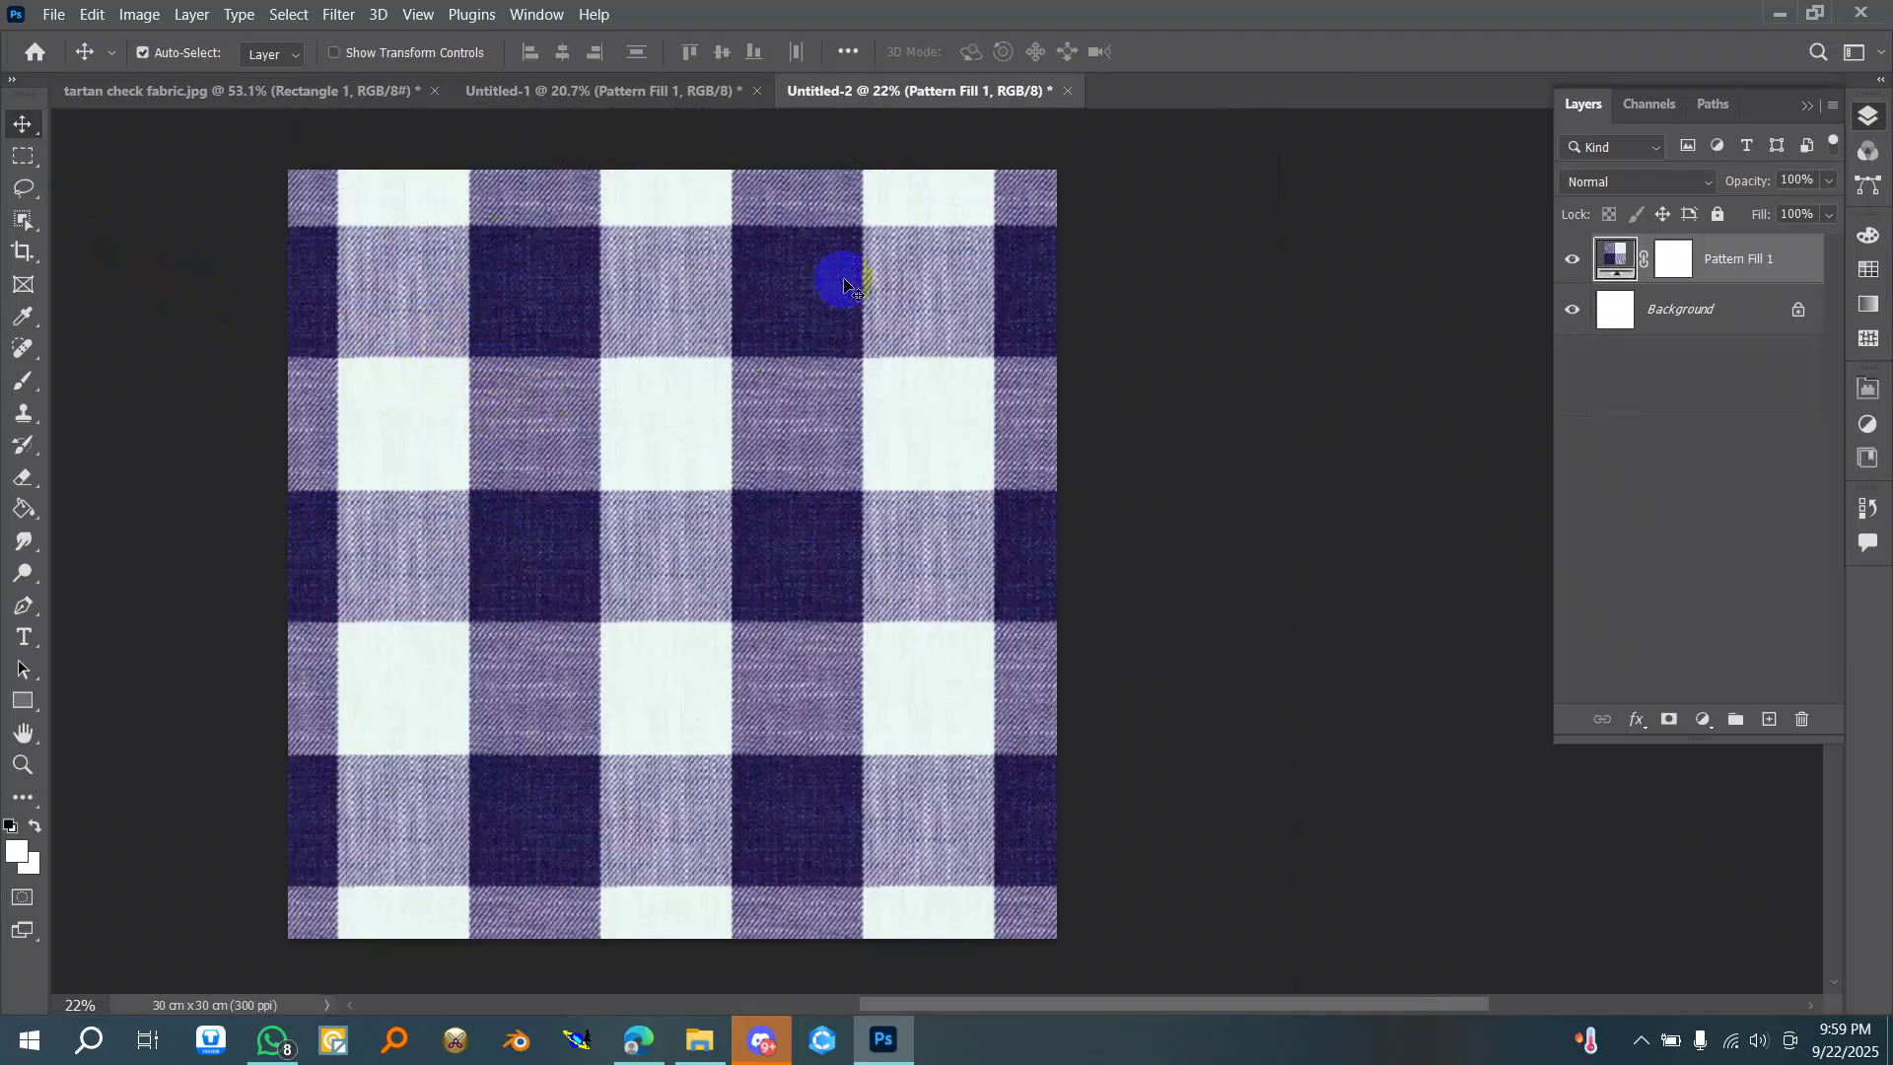
scroll(838, 279, down, 1)
scroll(503, 426, up, 1)
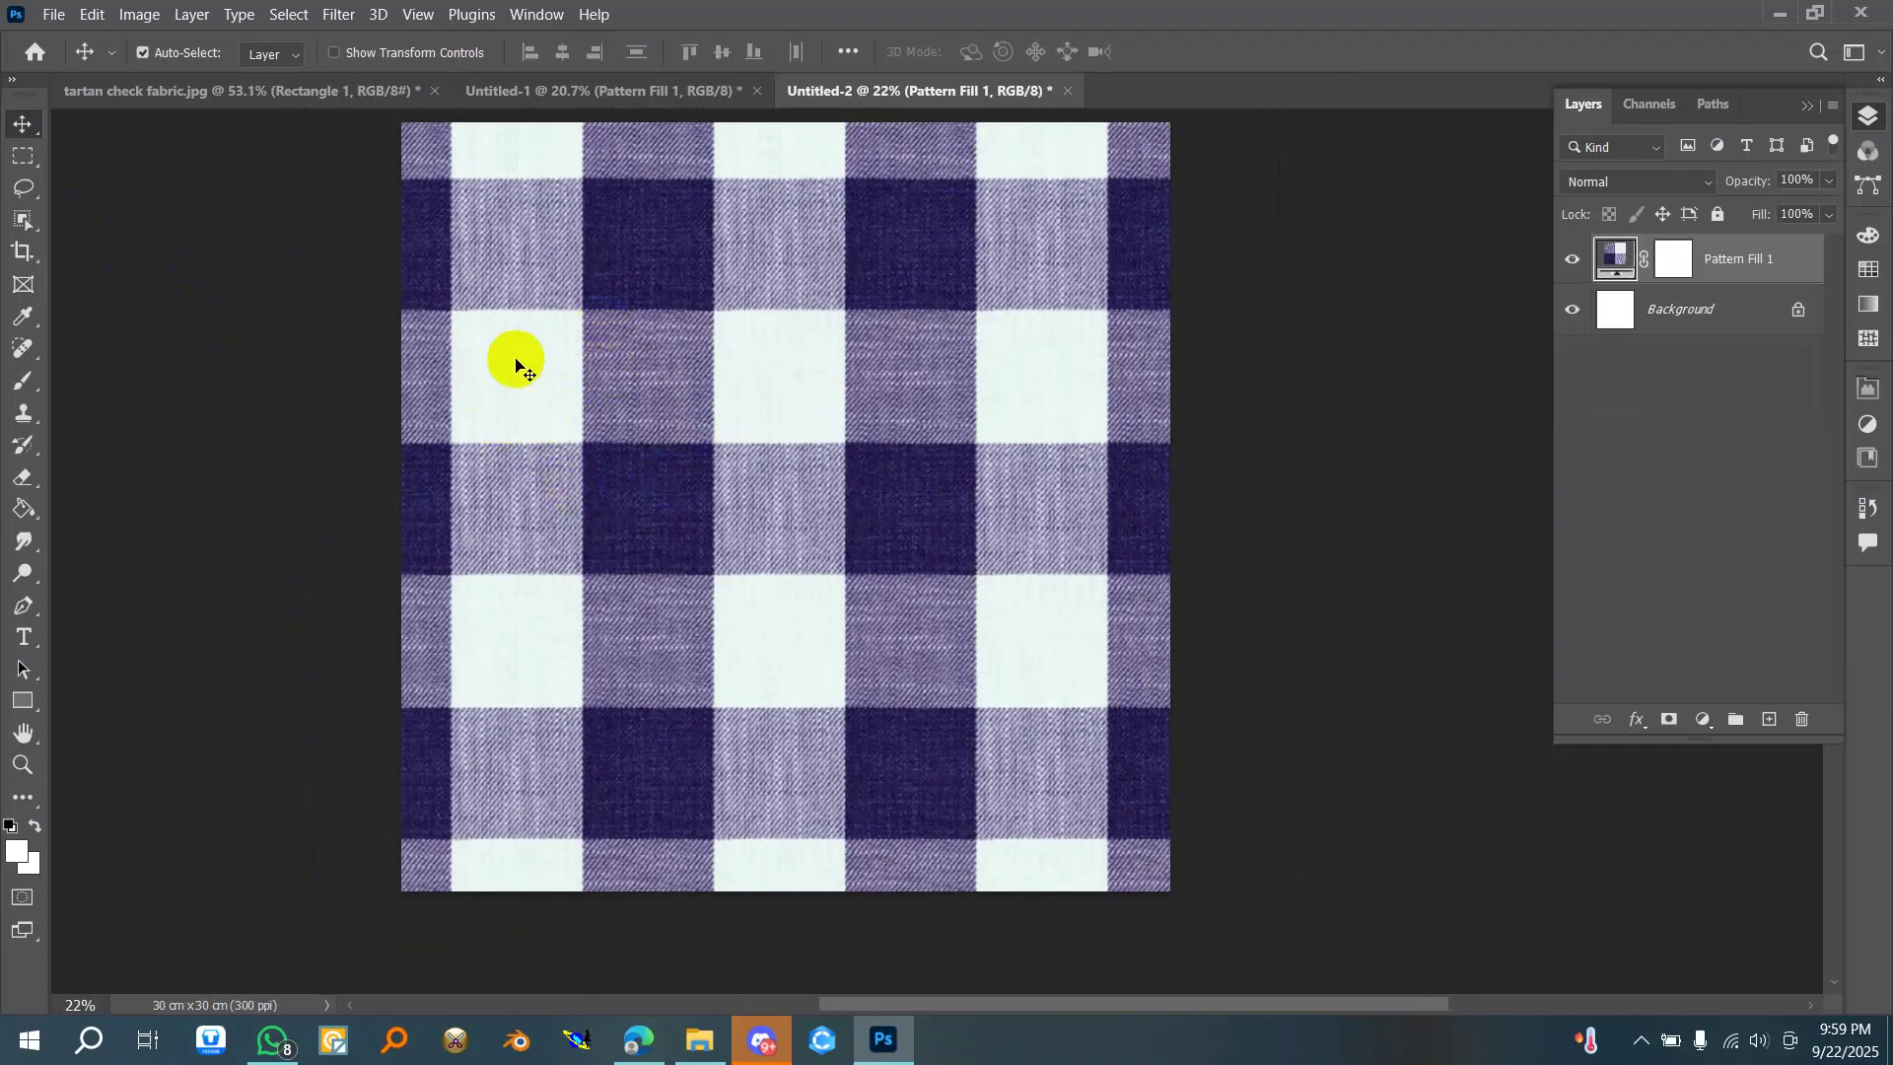
scroll(547, 606, down, 1)
scroll(555, 328, up, 1)
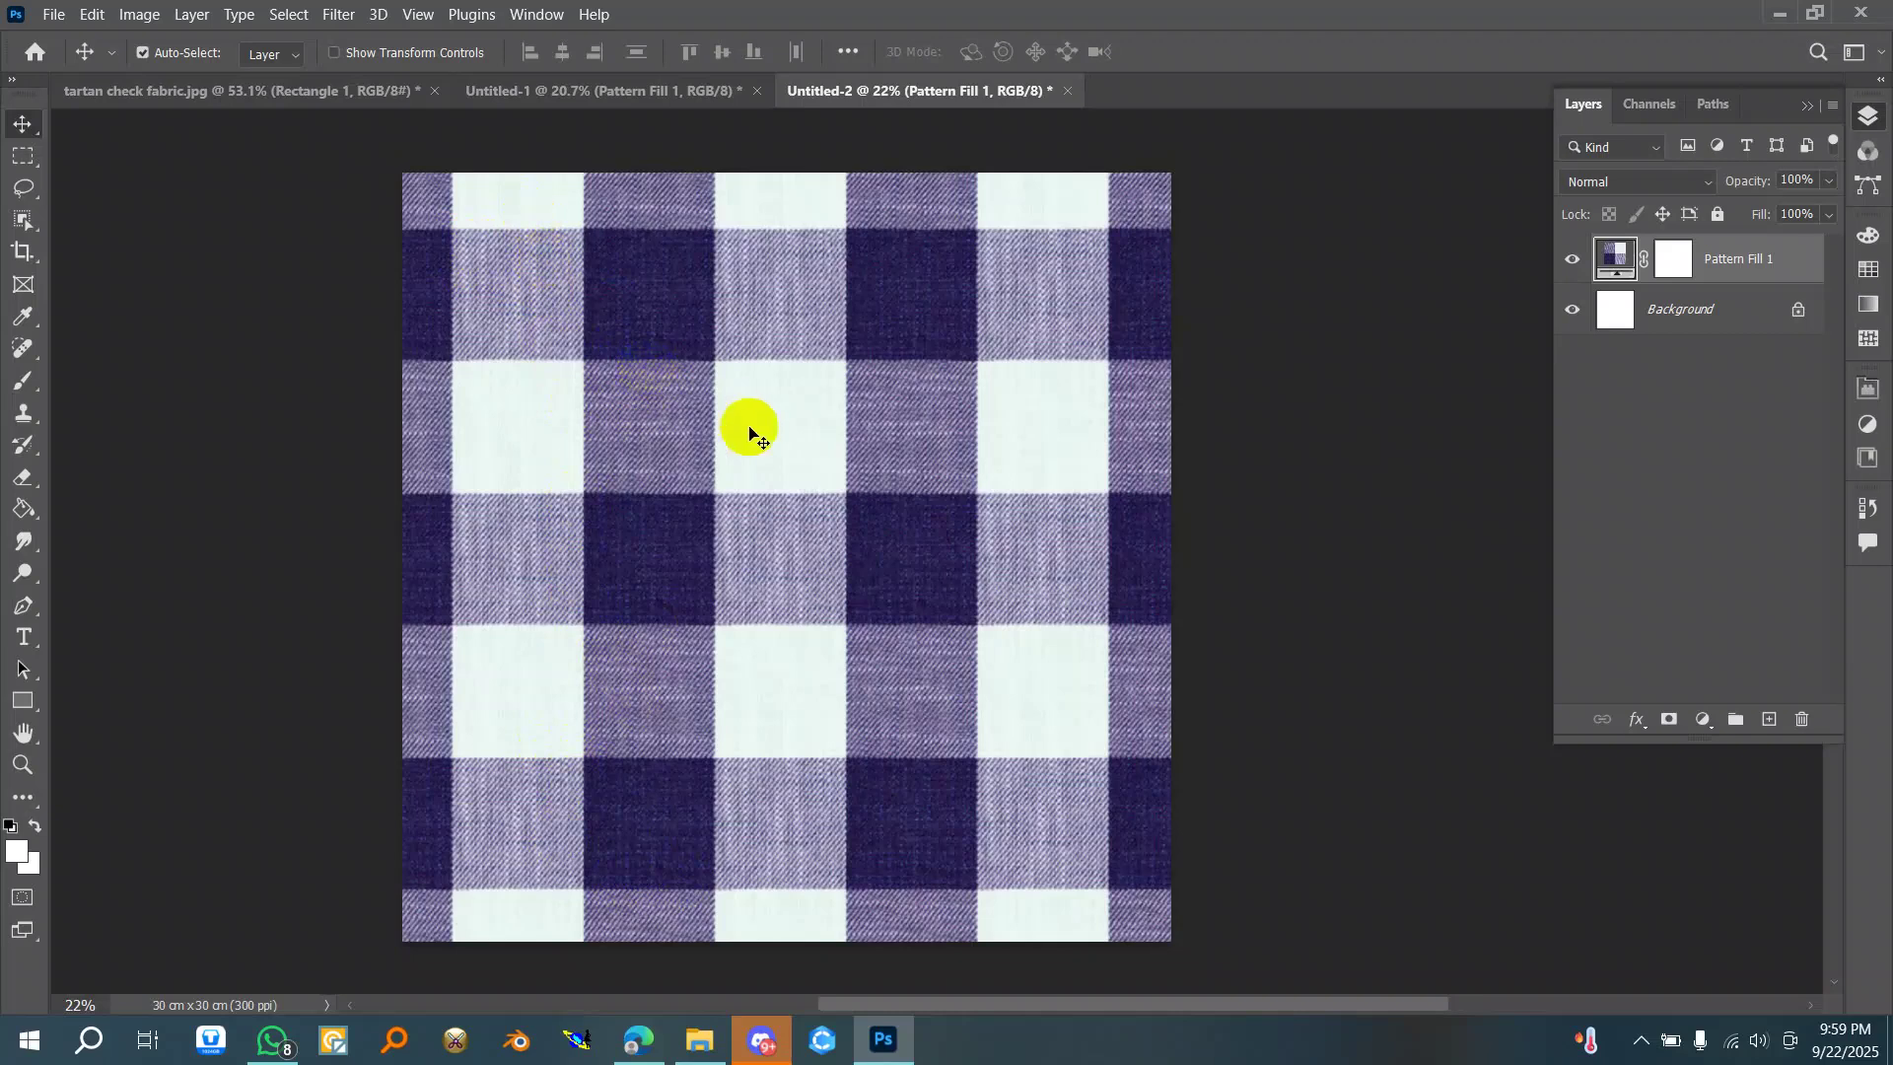
double_click(1619, 266)
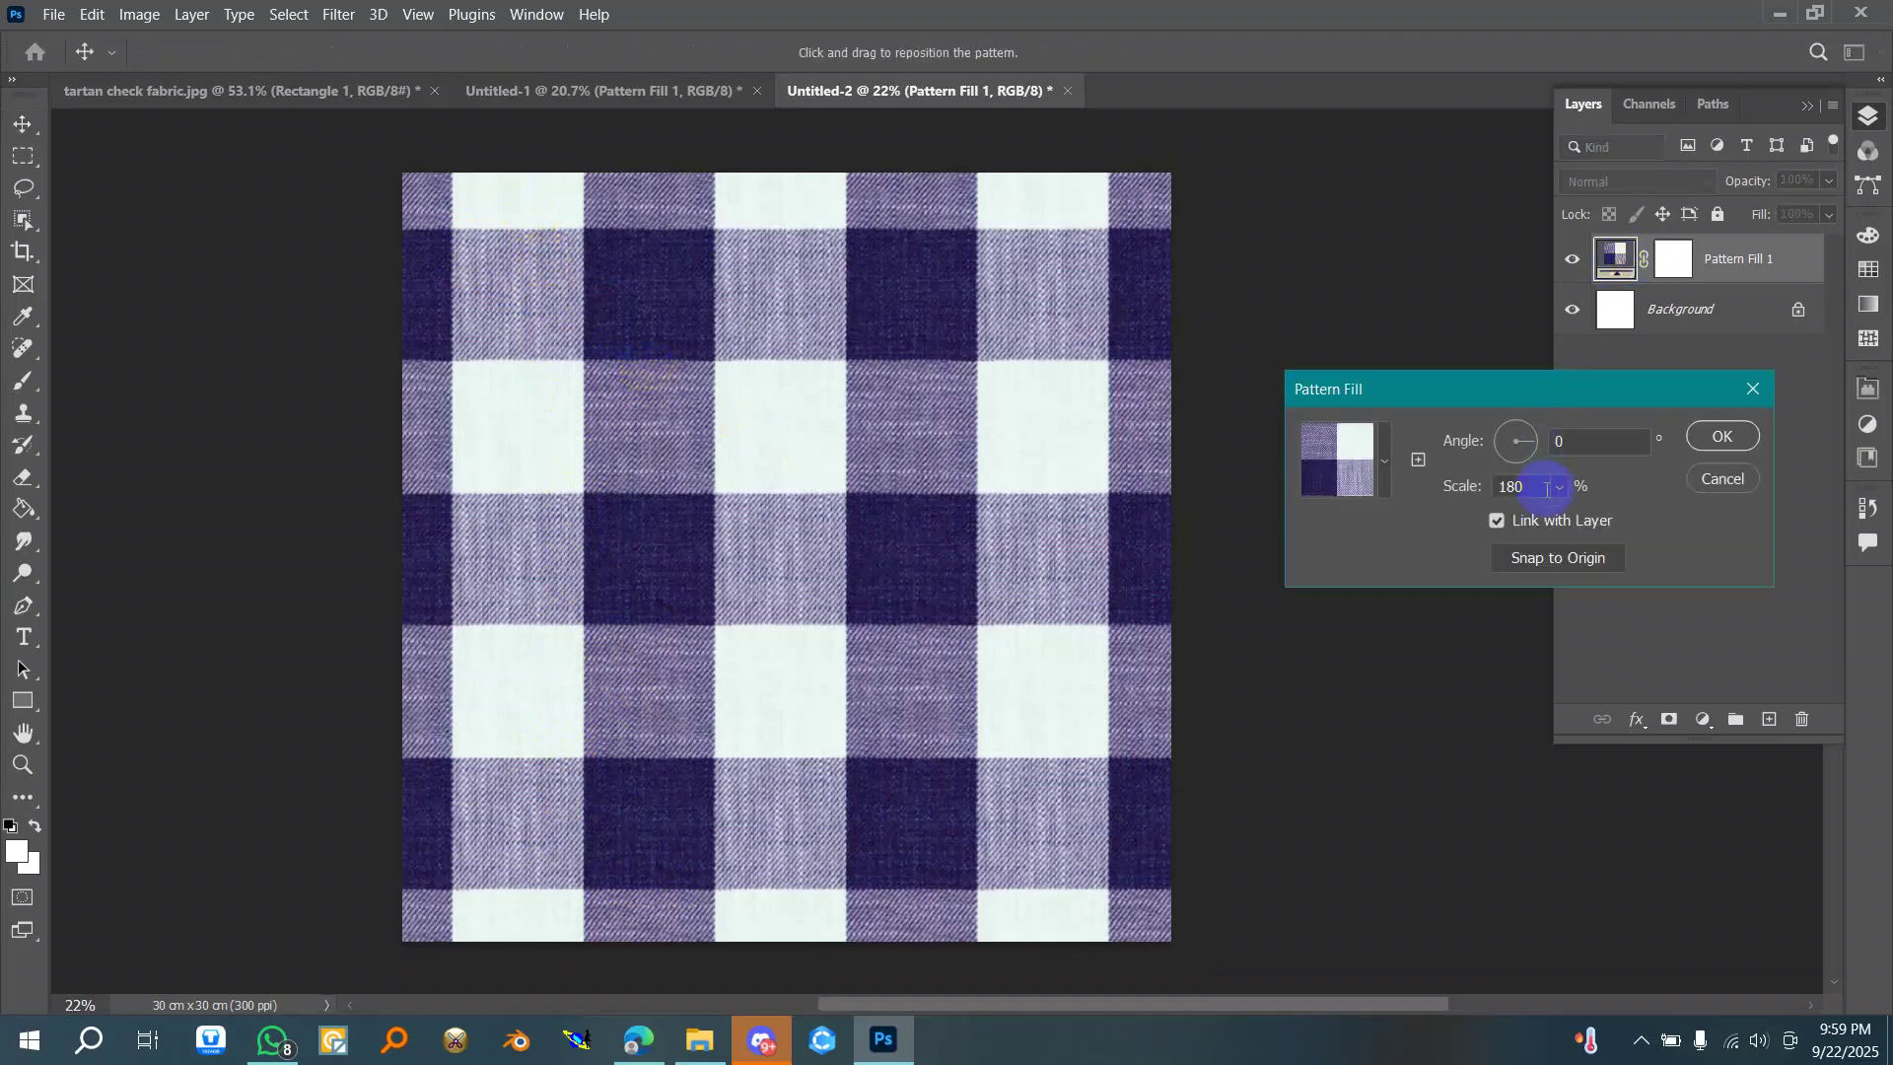
scroll(1519, 487, up, 11)
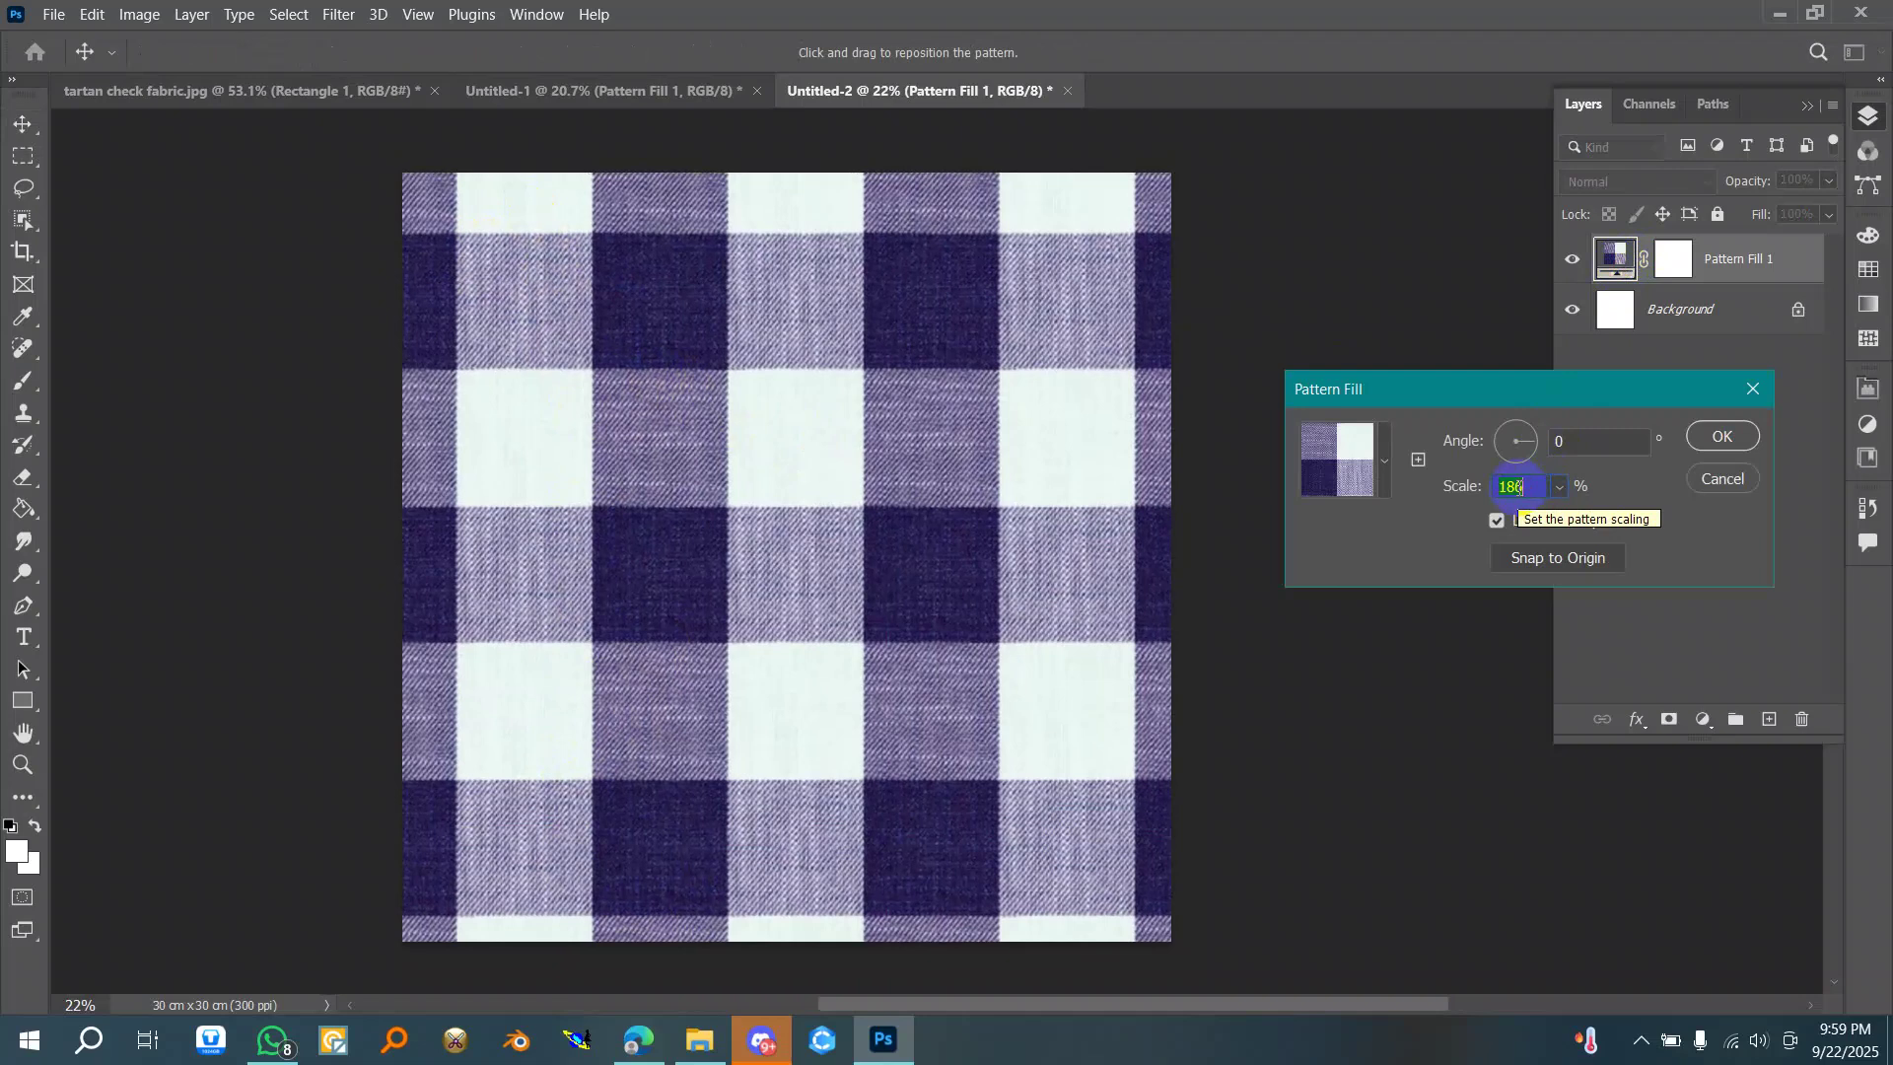
scroll(1520, 487, down, 3)
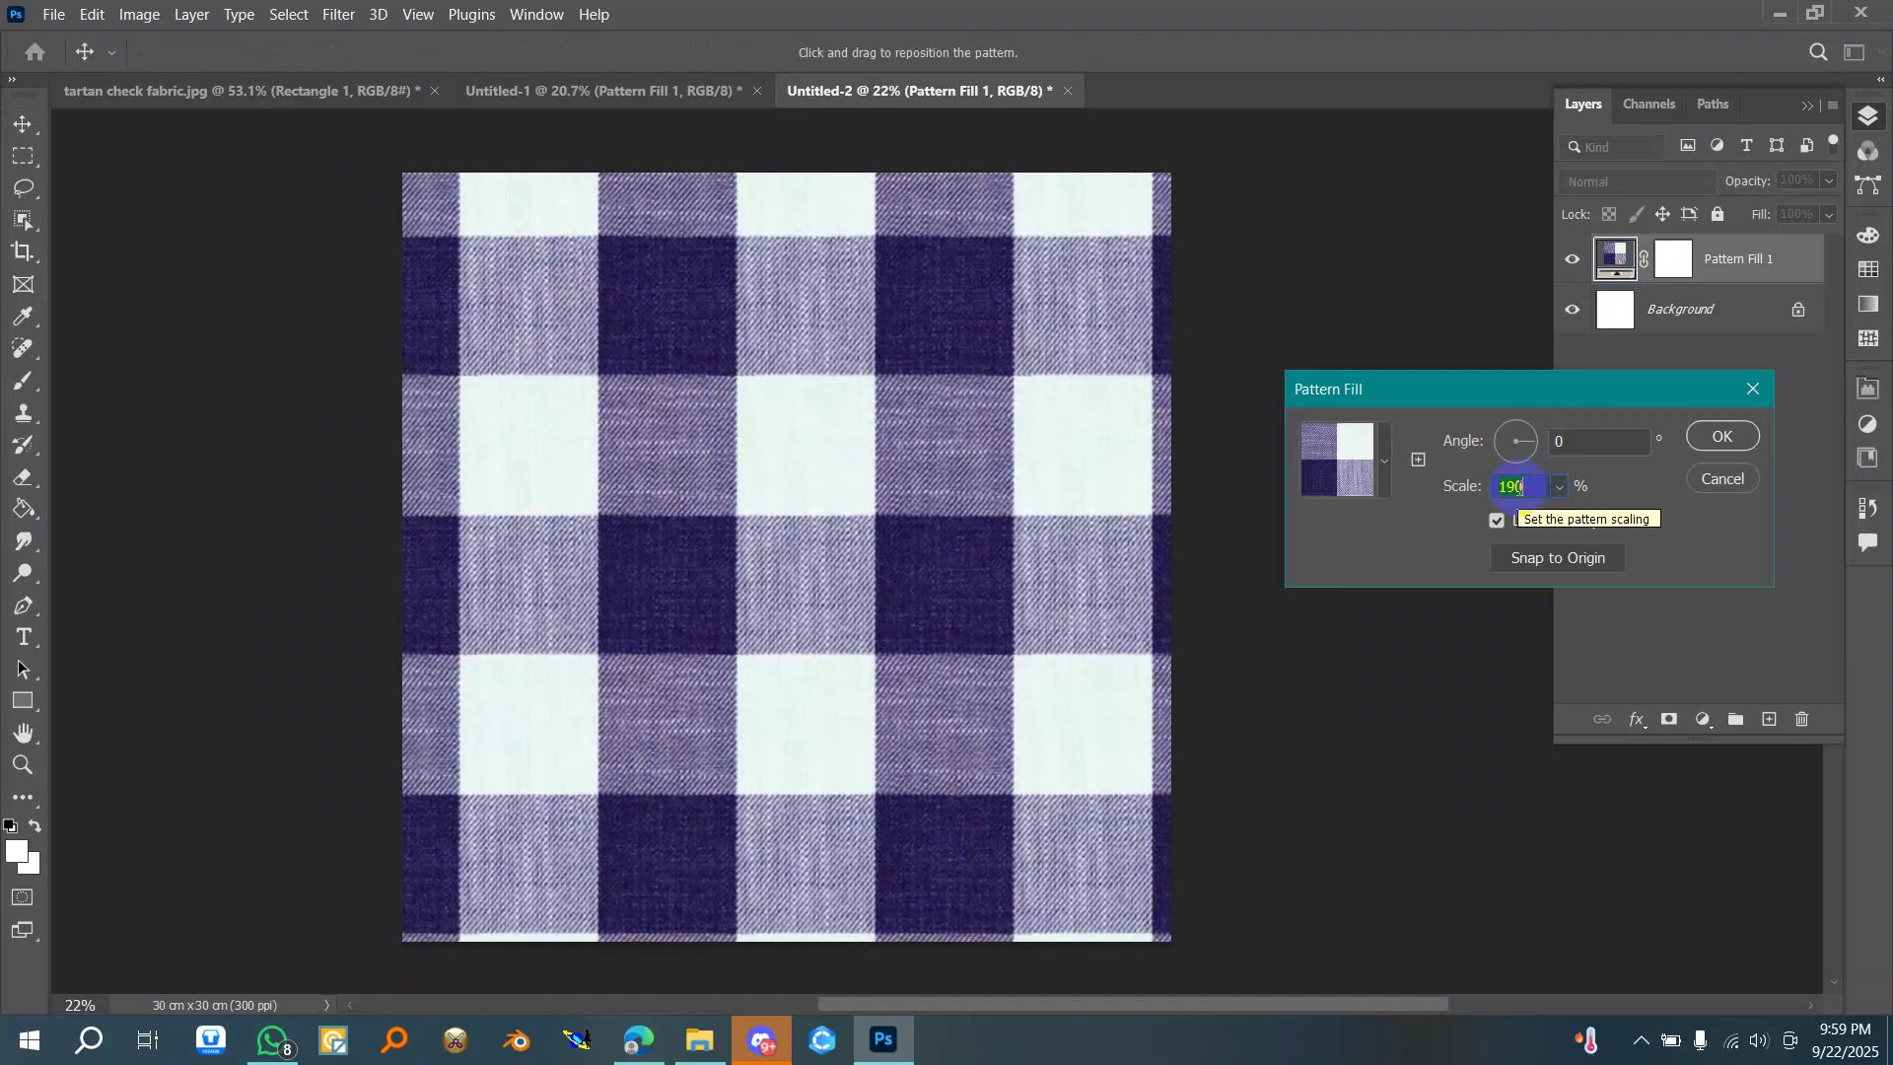
drag(807, 568, 803, 540)
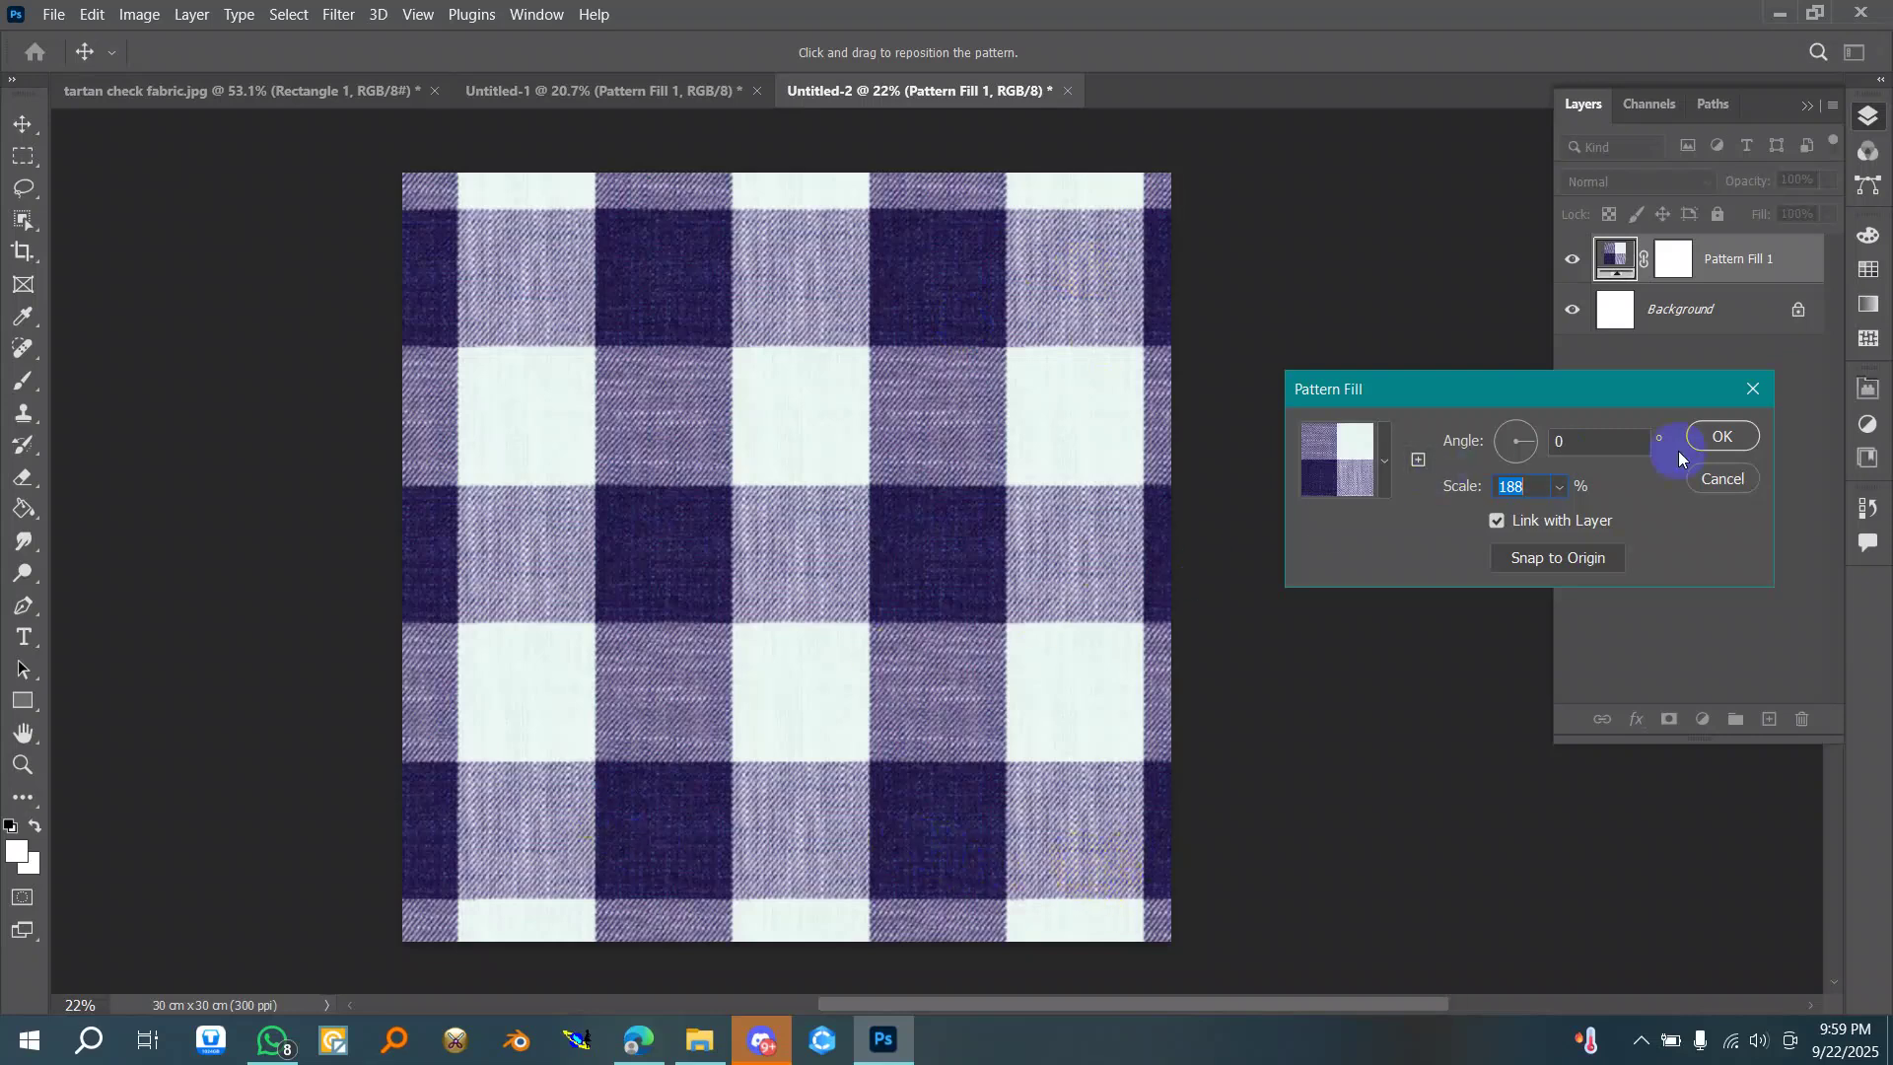
click(1732, 435)
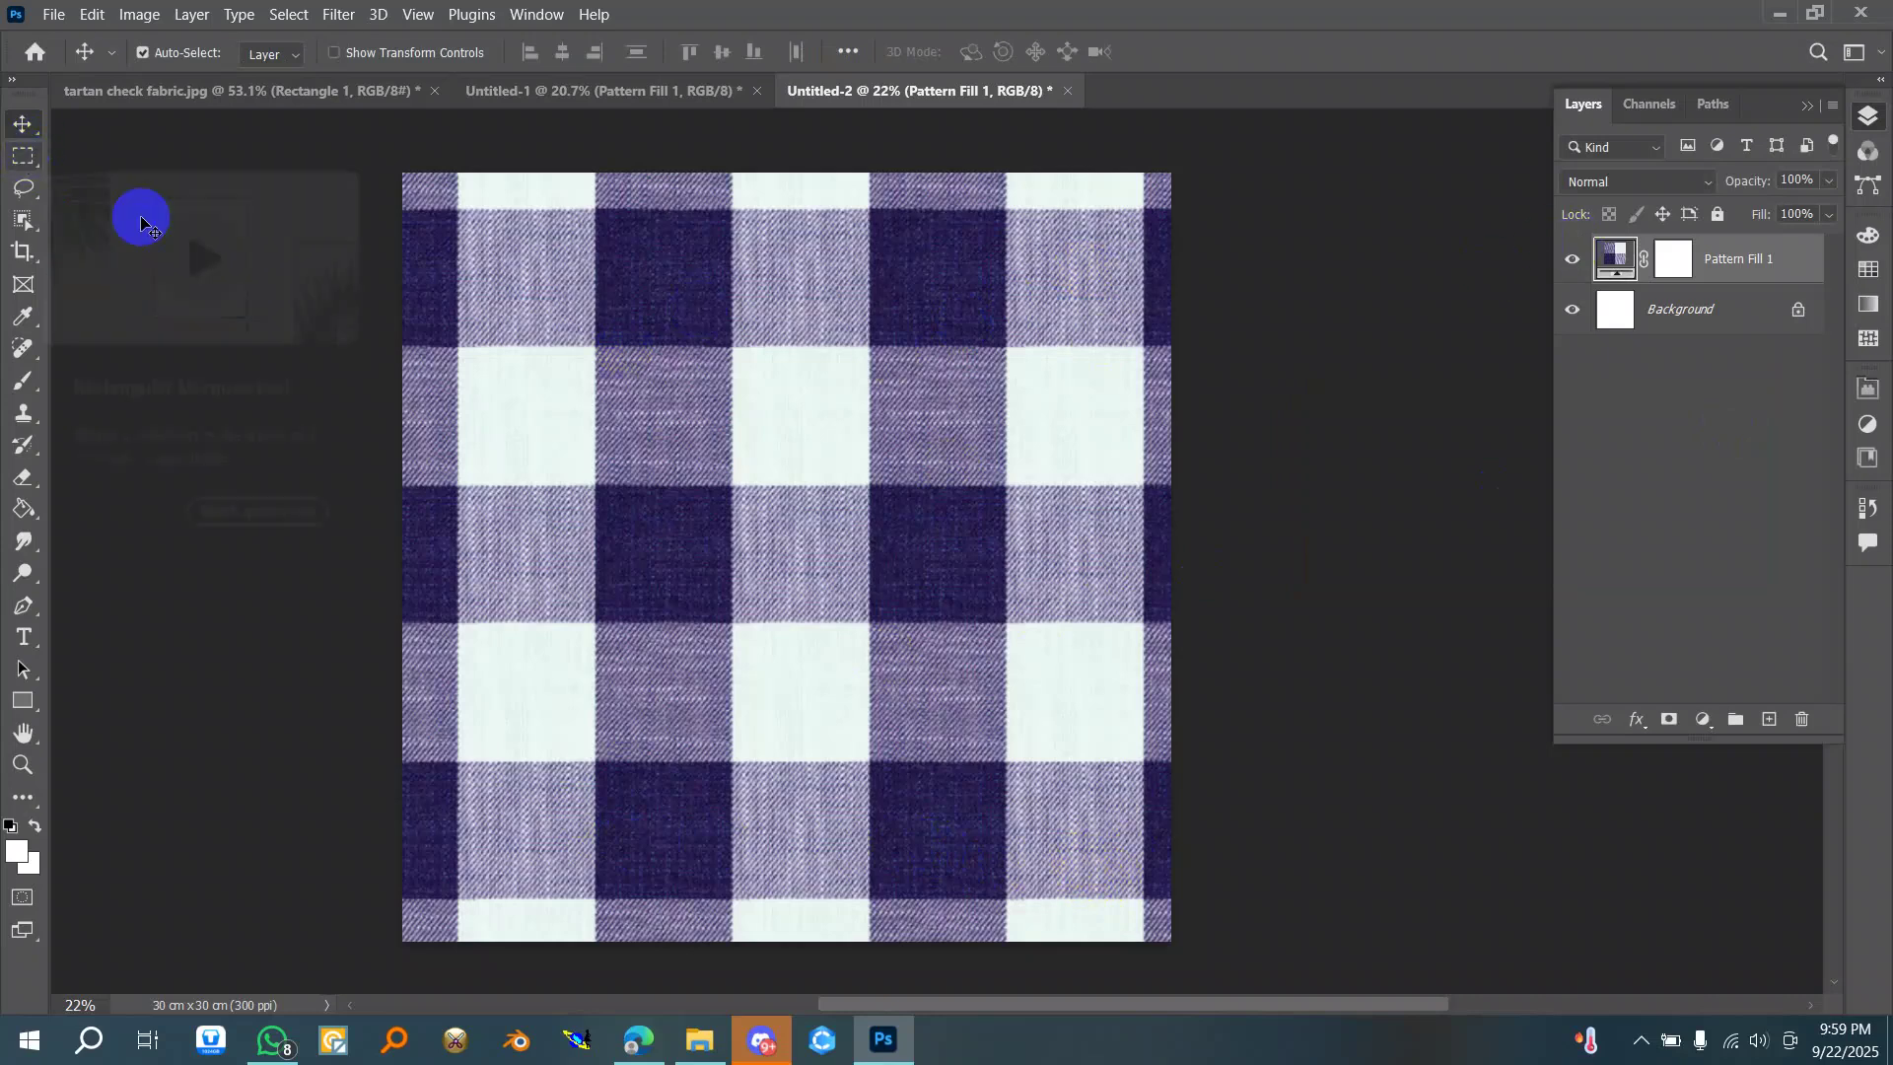
- Merge the Pattern Fill 1 layer with the Background layer
click(1690, 311)
right_click(1690, 311)
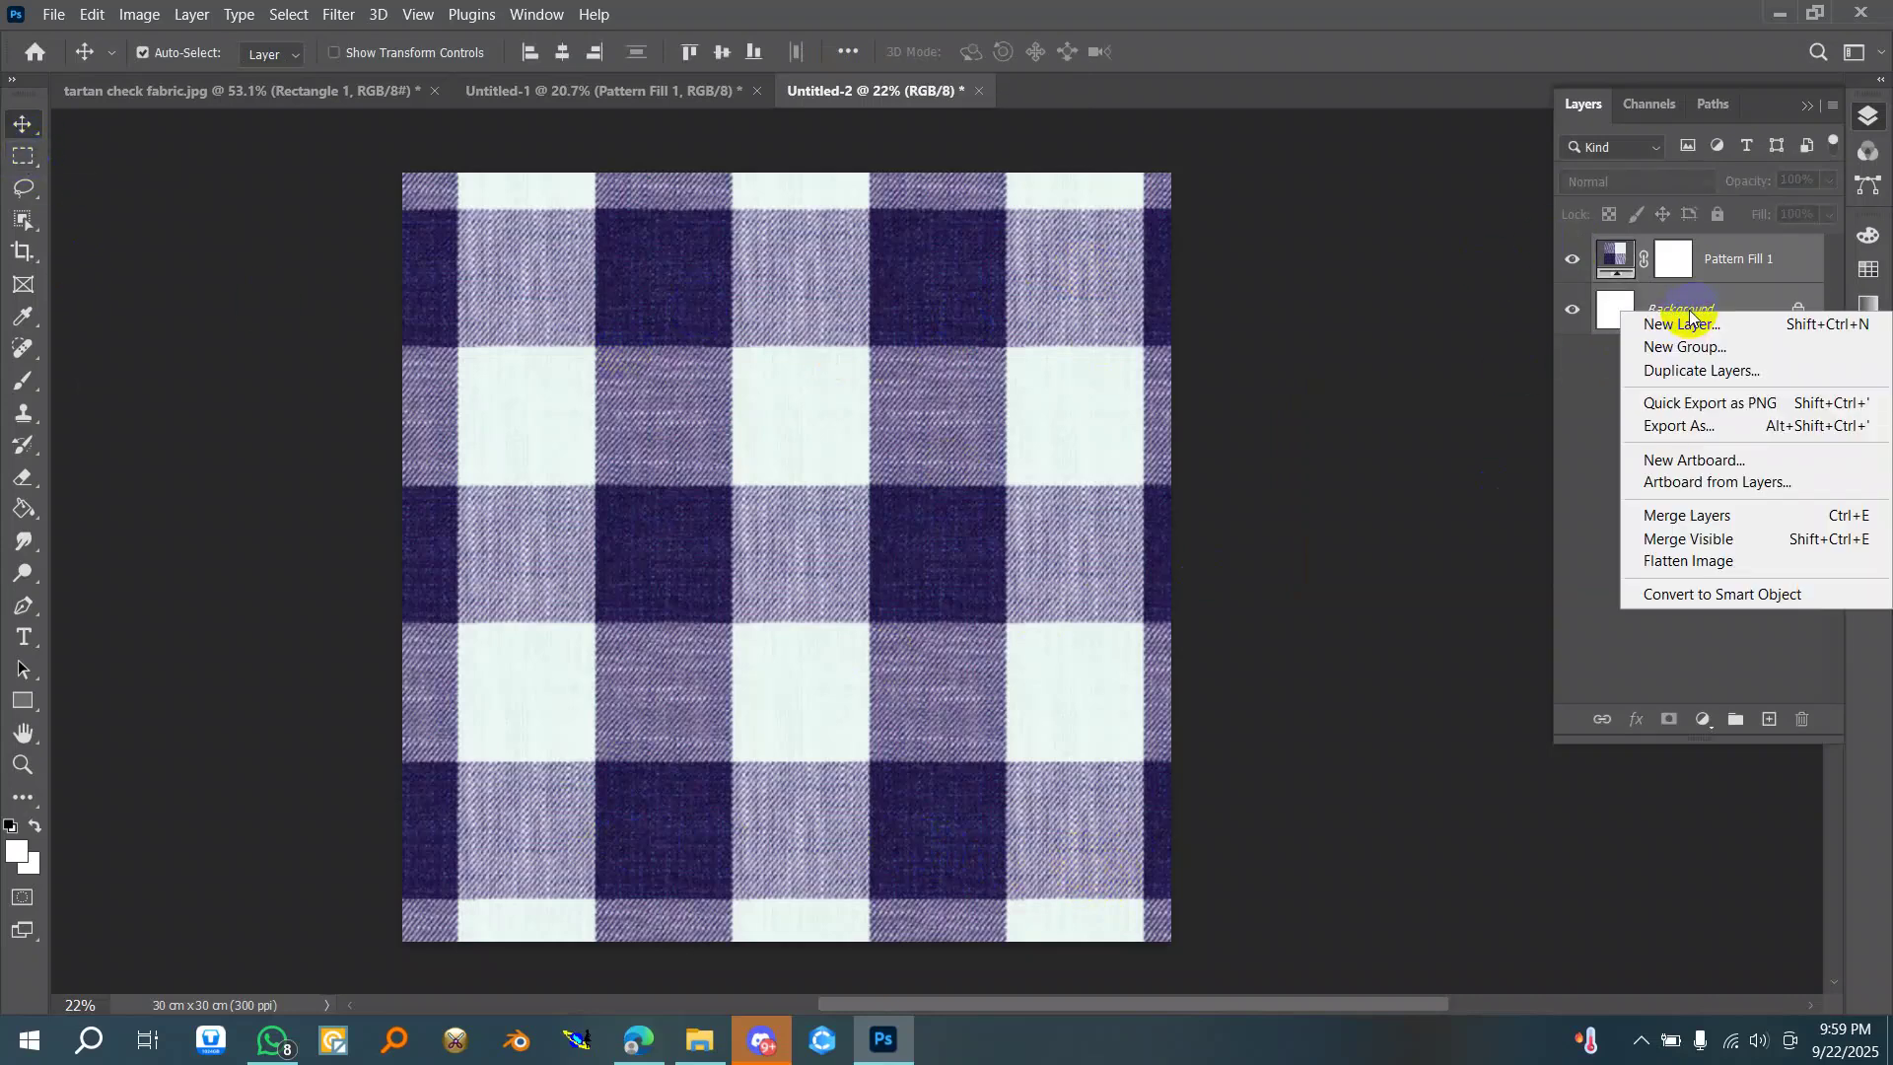
click(1708, 514)
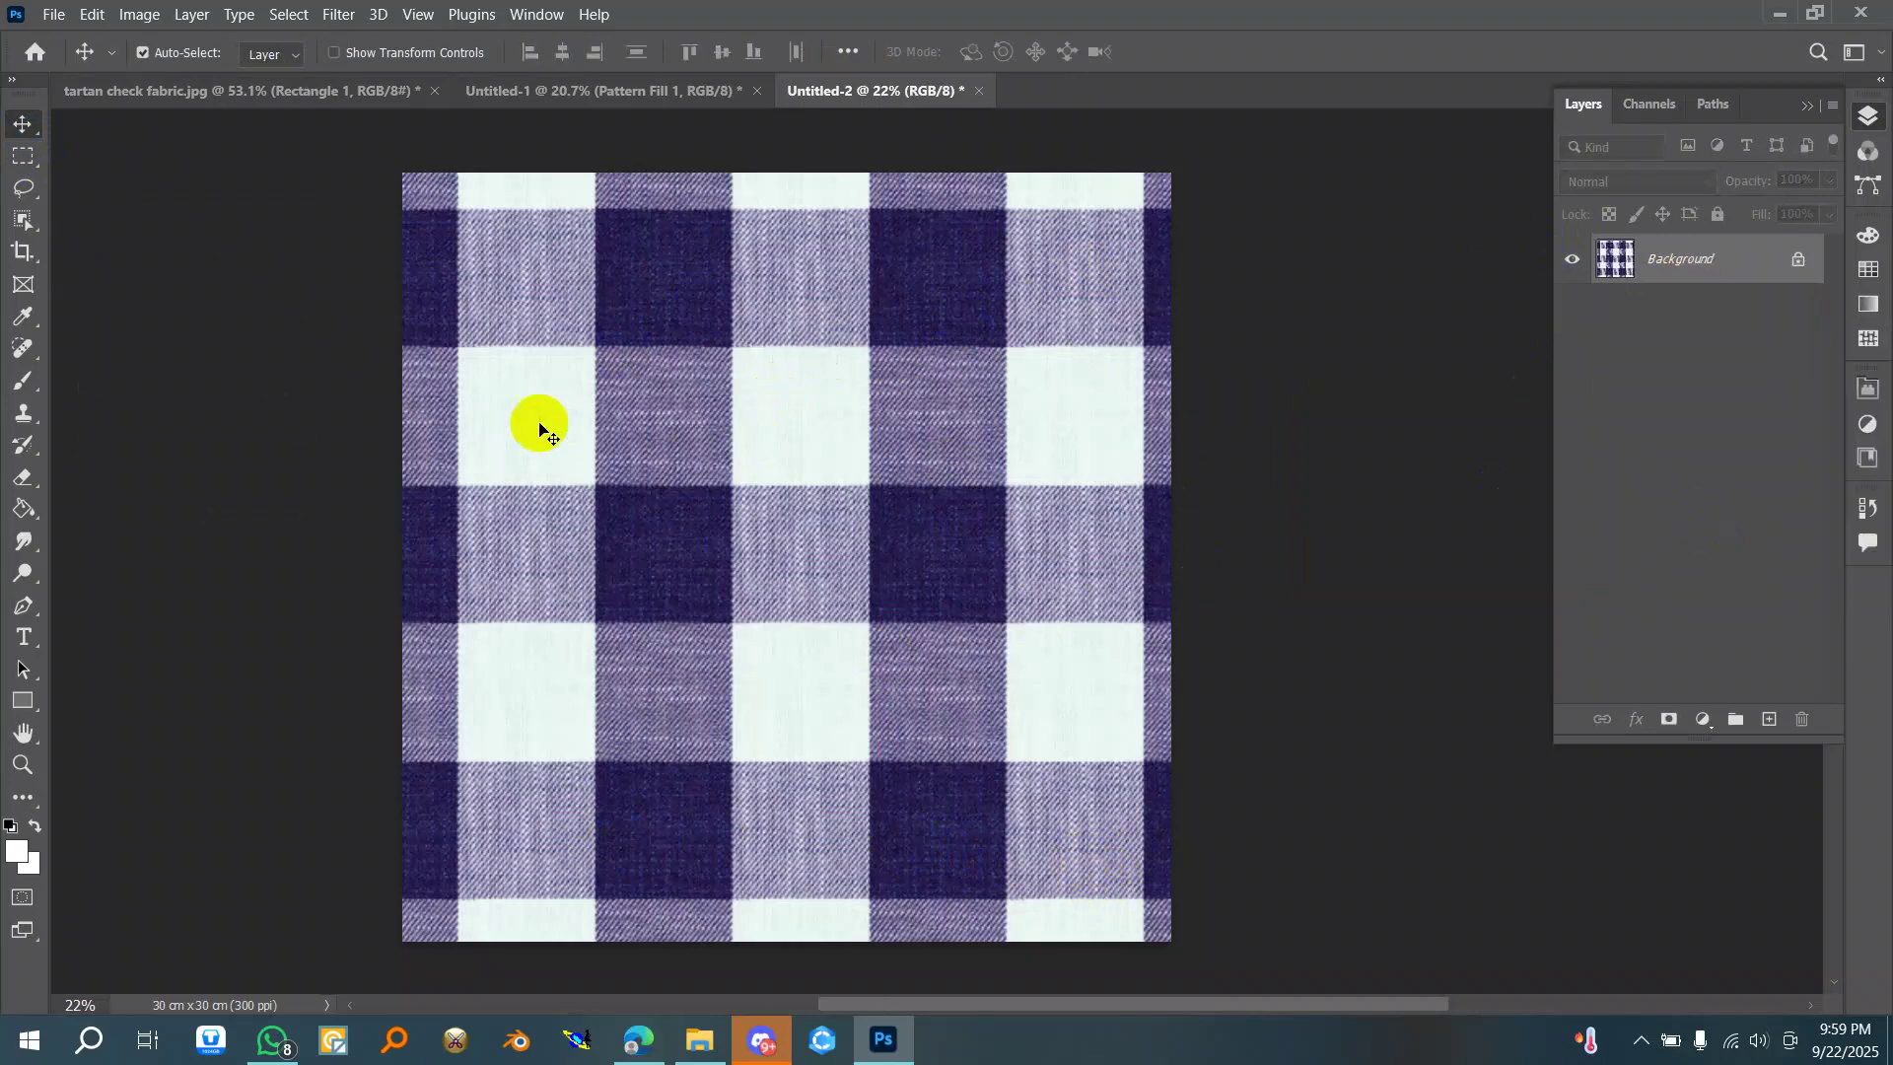
- Show the rulers and place a horizontal guide along the swatch's uppermost check boundary, at the top of the first dark row
click(23, 156)
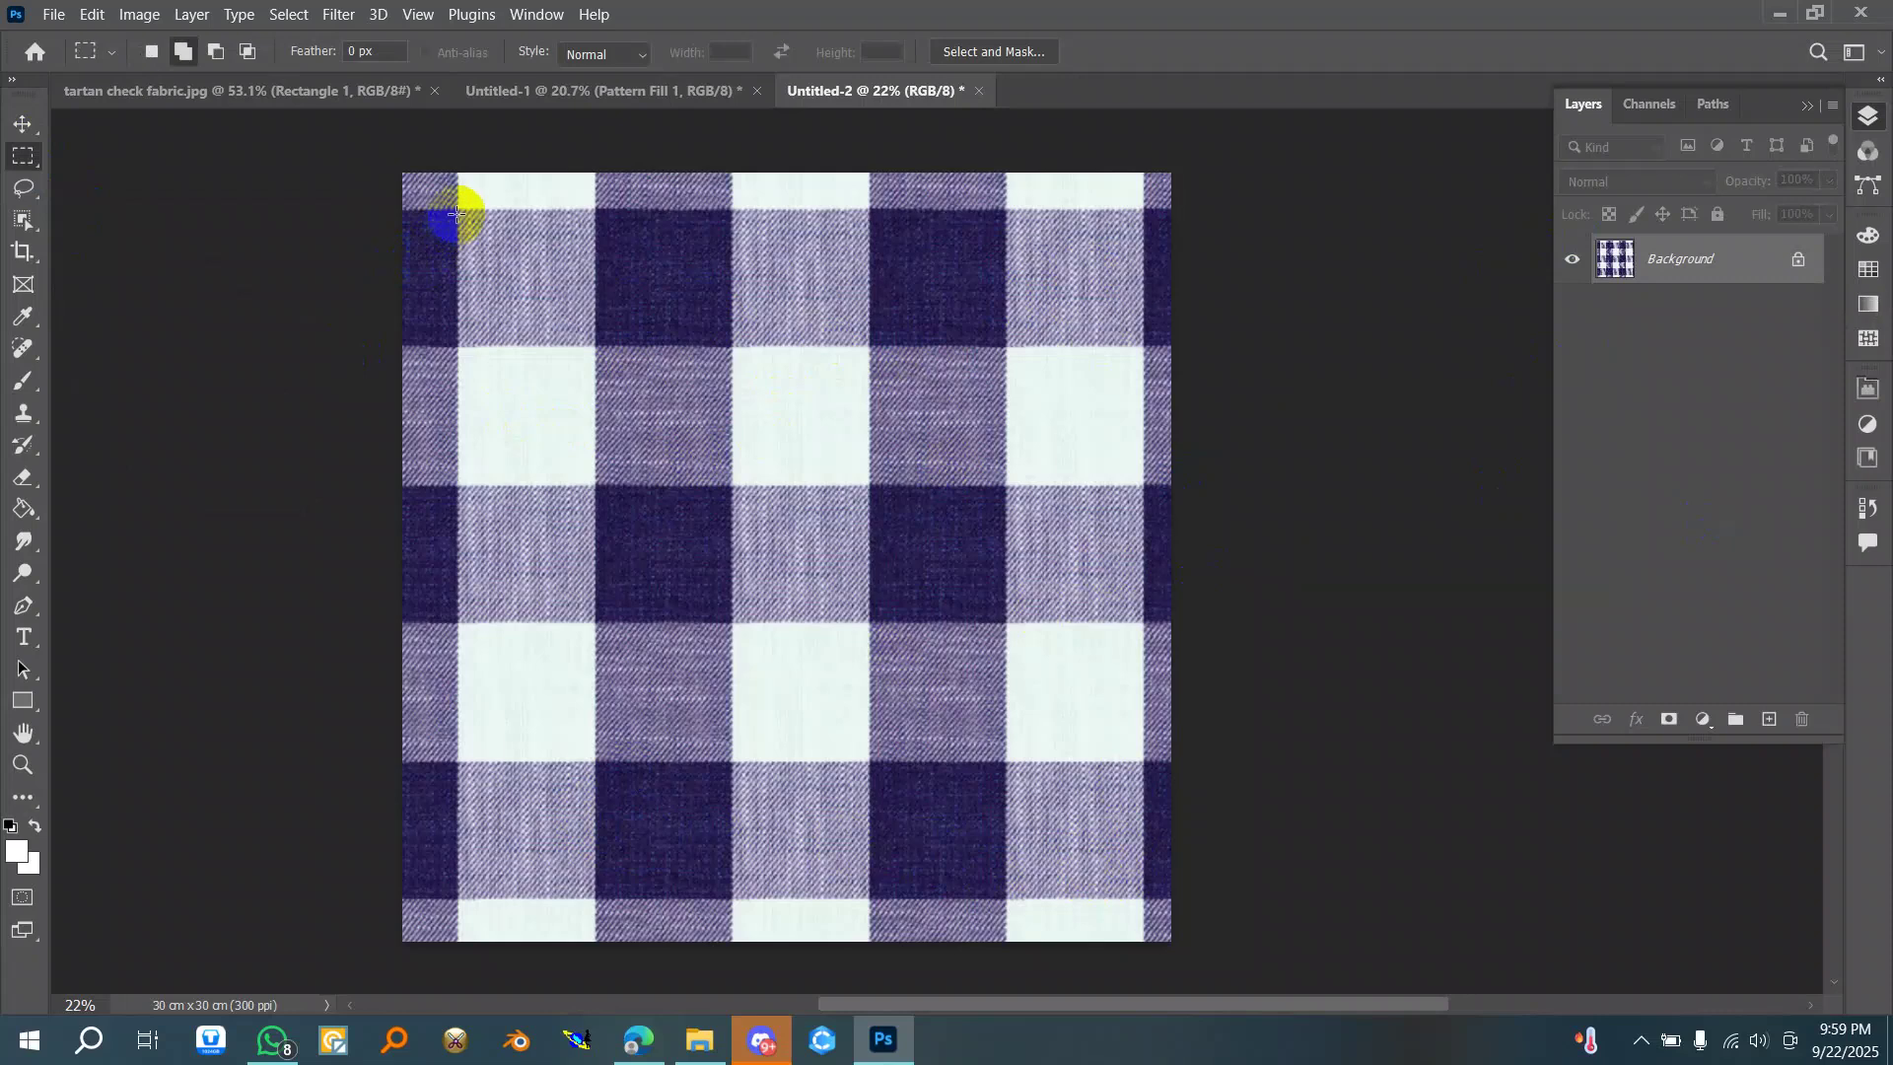
scroll(457, 207, up, 6)
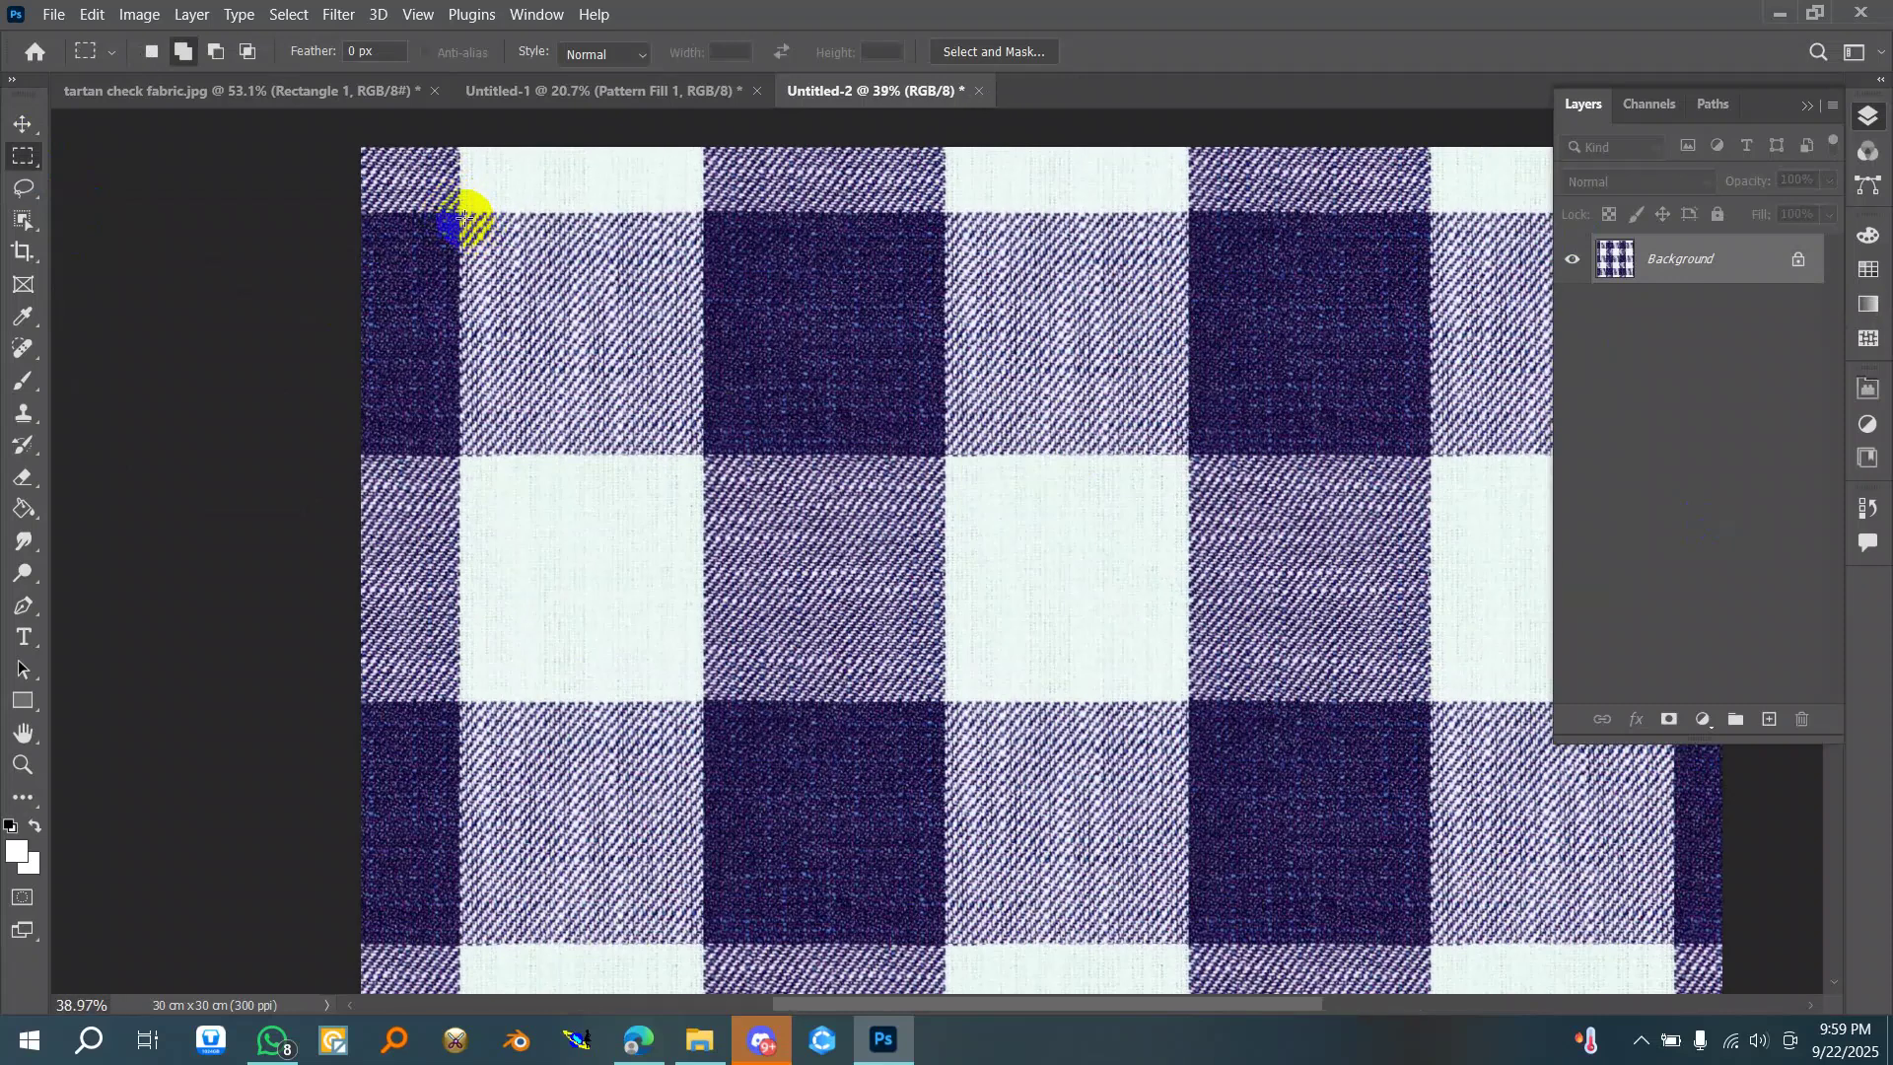
key(ctrl+r)
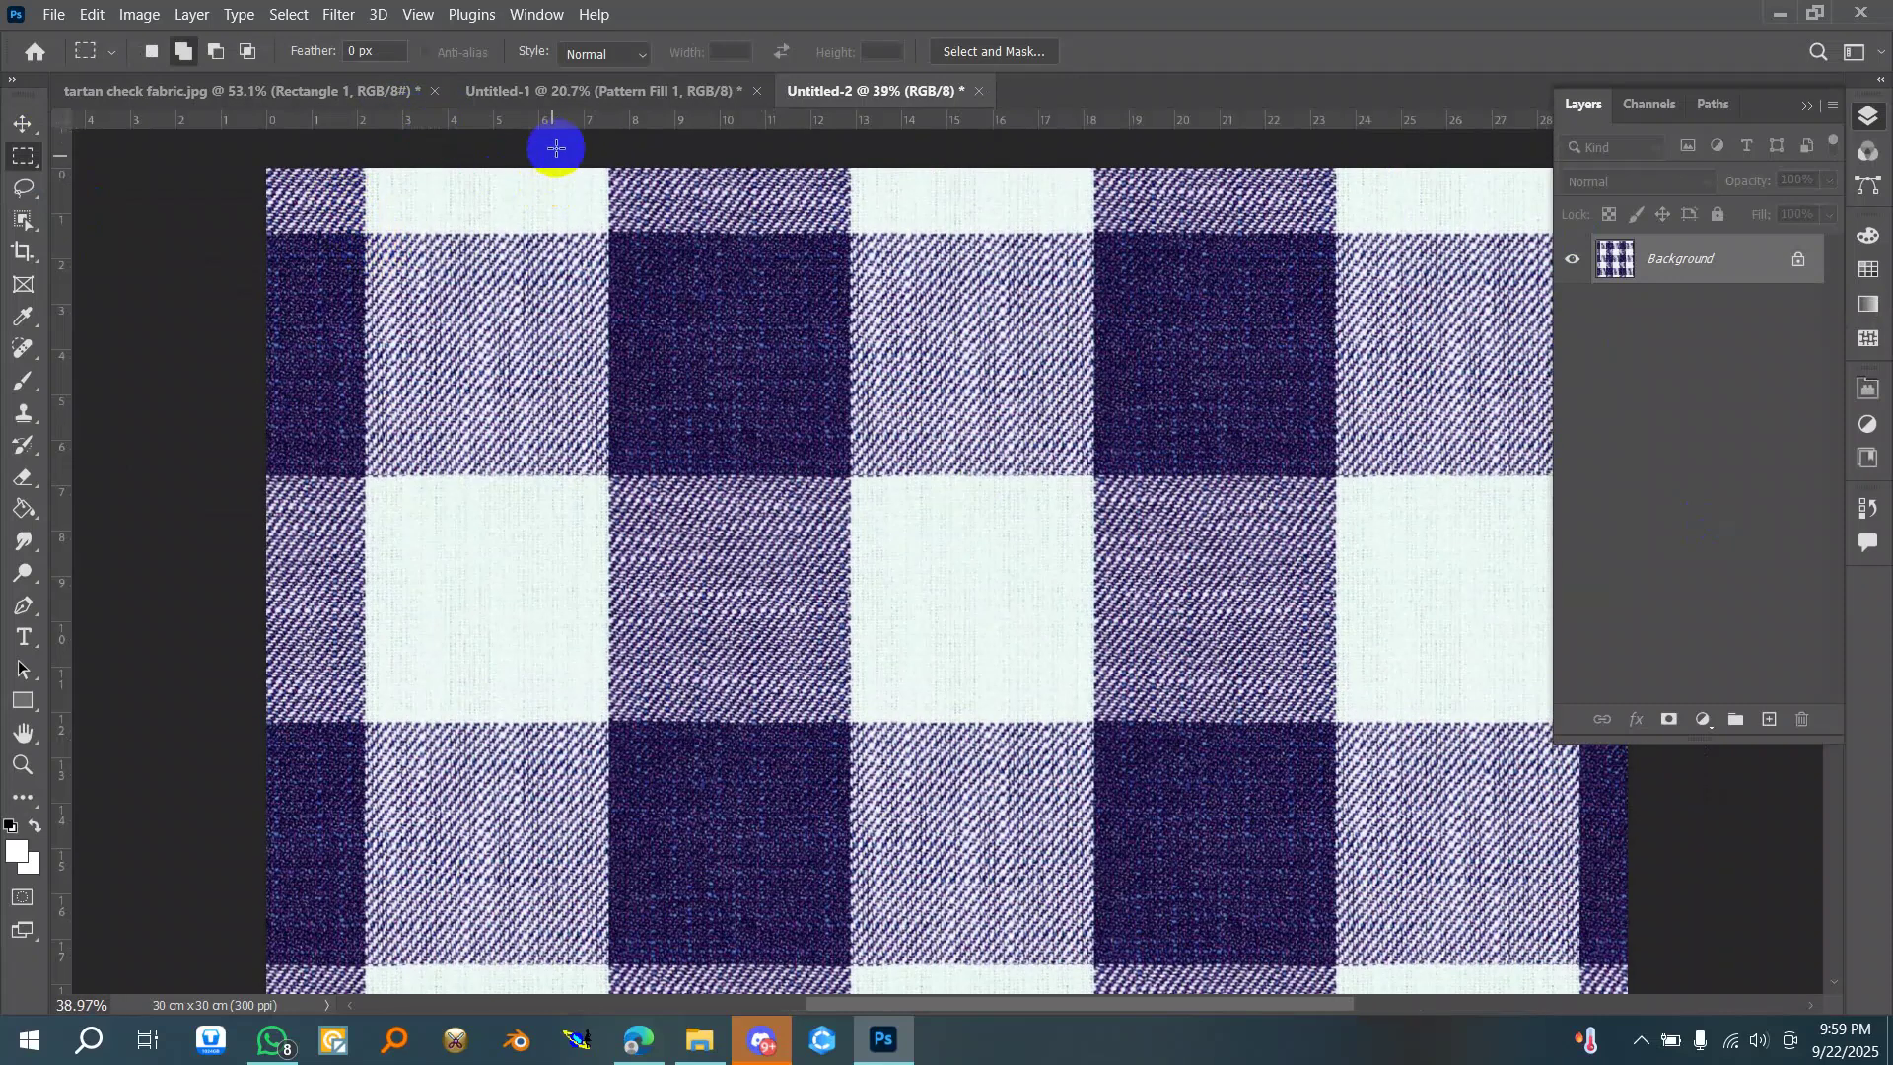
drag(567, 129, 562, 232)
scroll(558, 209, down, 4)
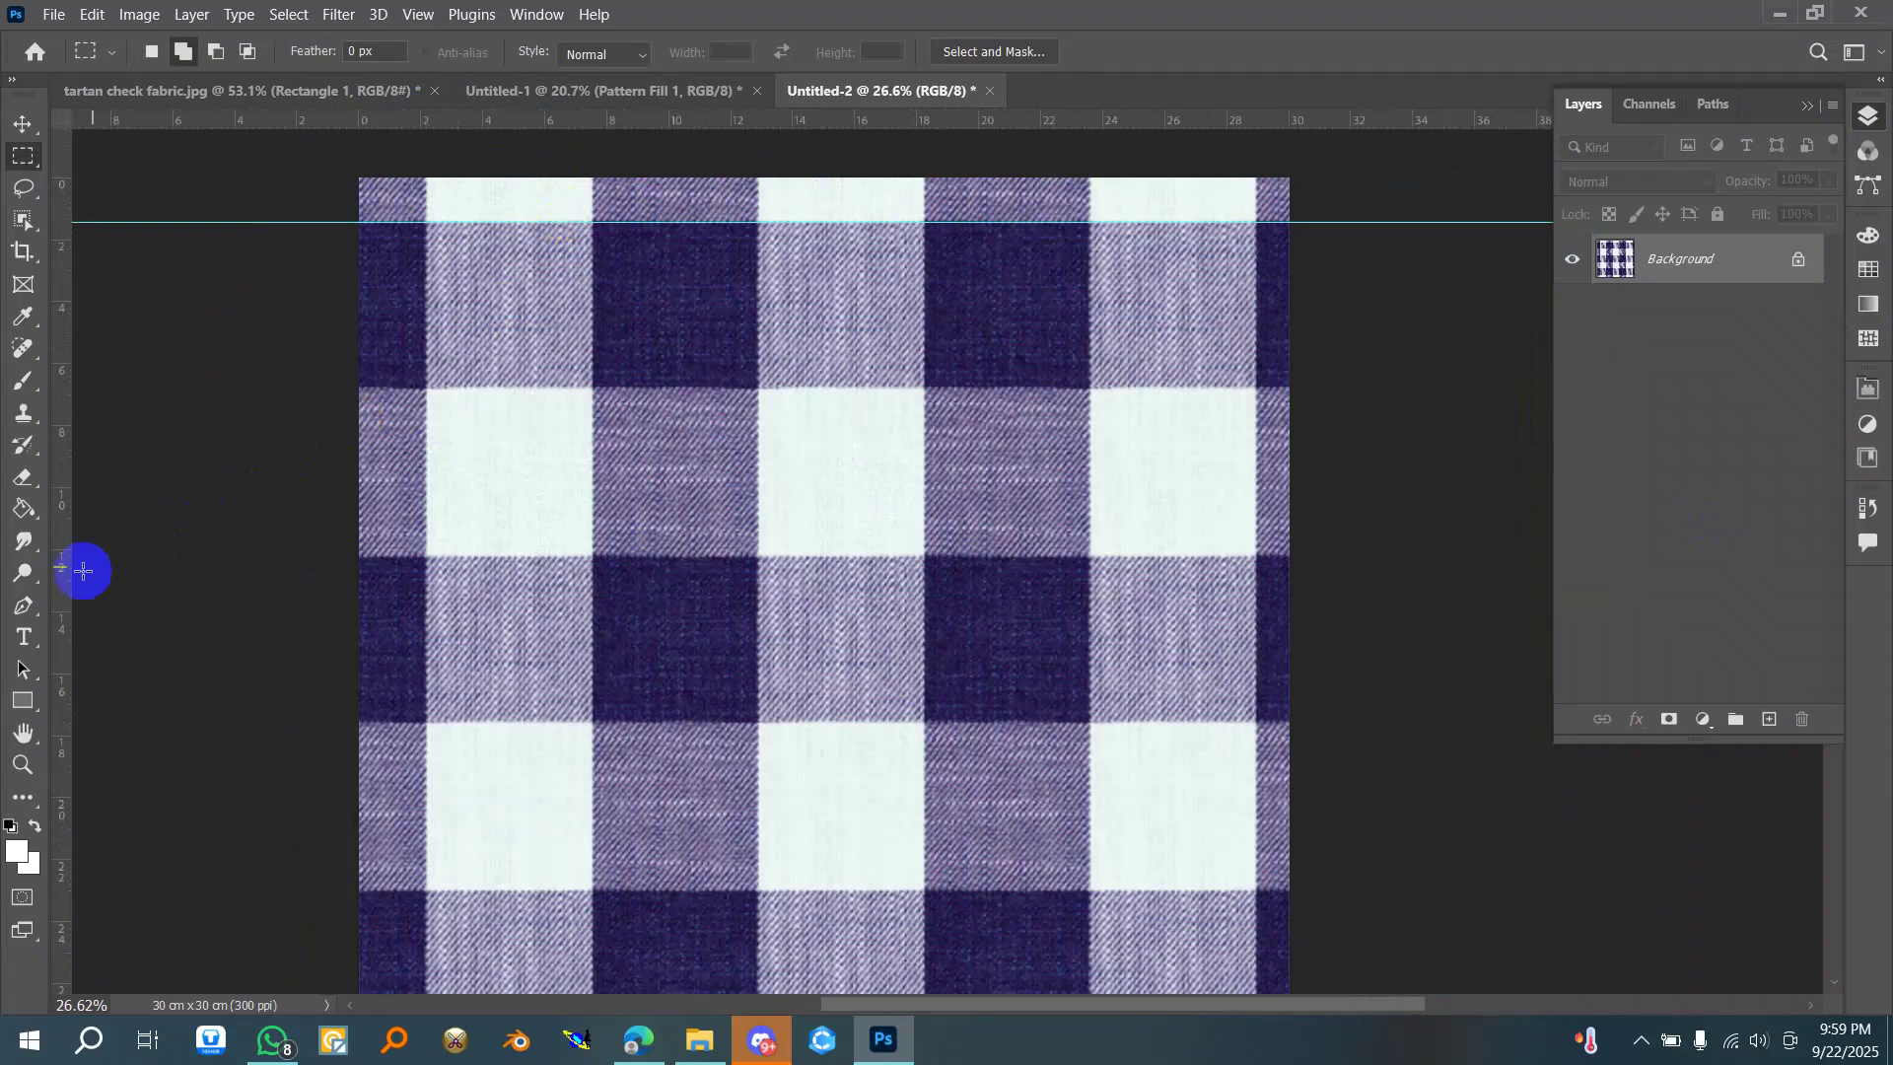
- Place a vertical guide on the swatch's leftmost check boundary and fine-tune its position
drag(63, 580, 425, 581)
scroll(426, 582, up, 5)
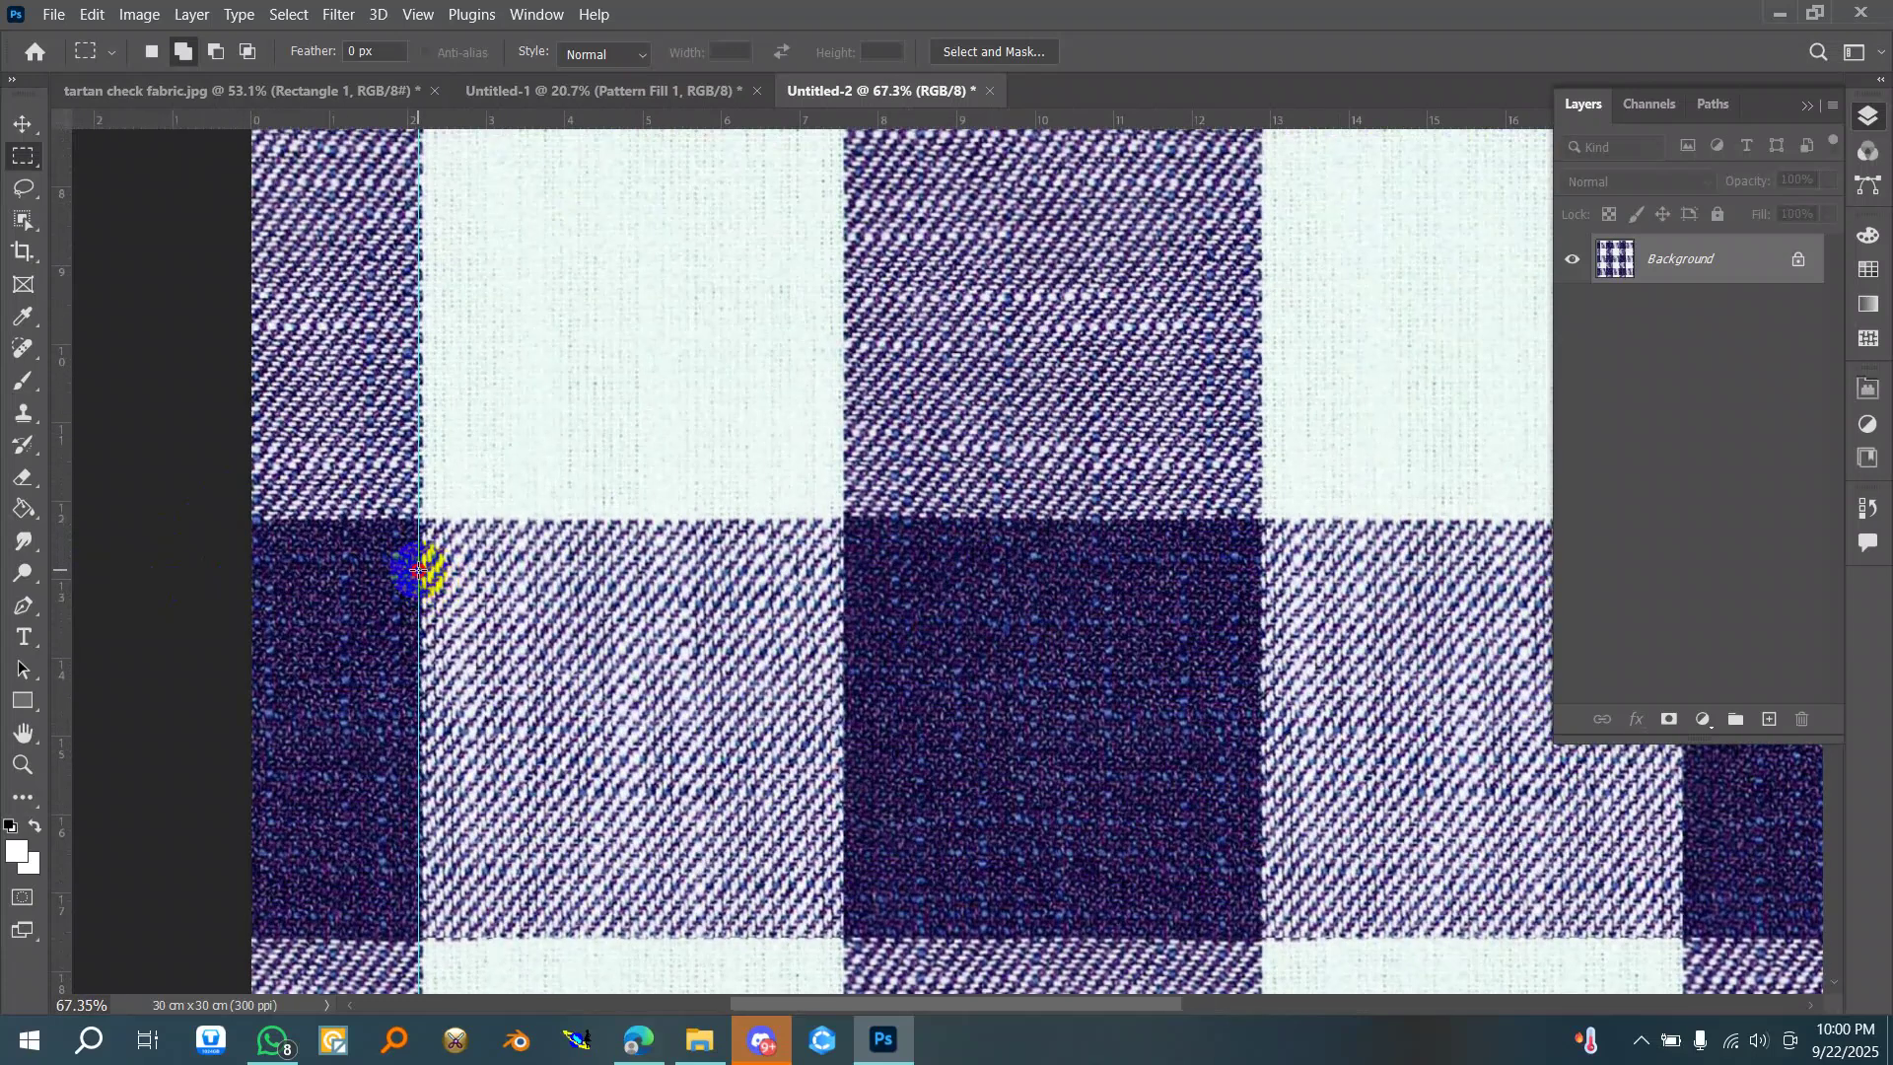
click(22, 125)
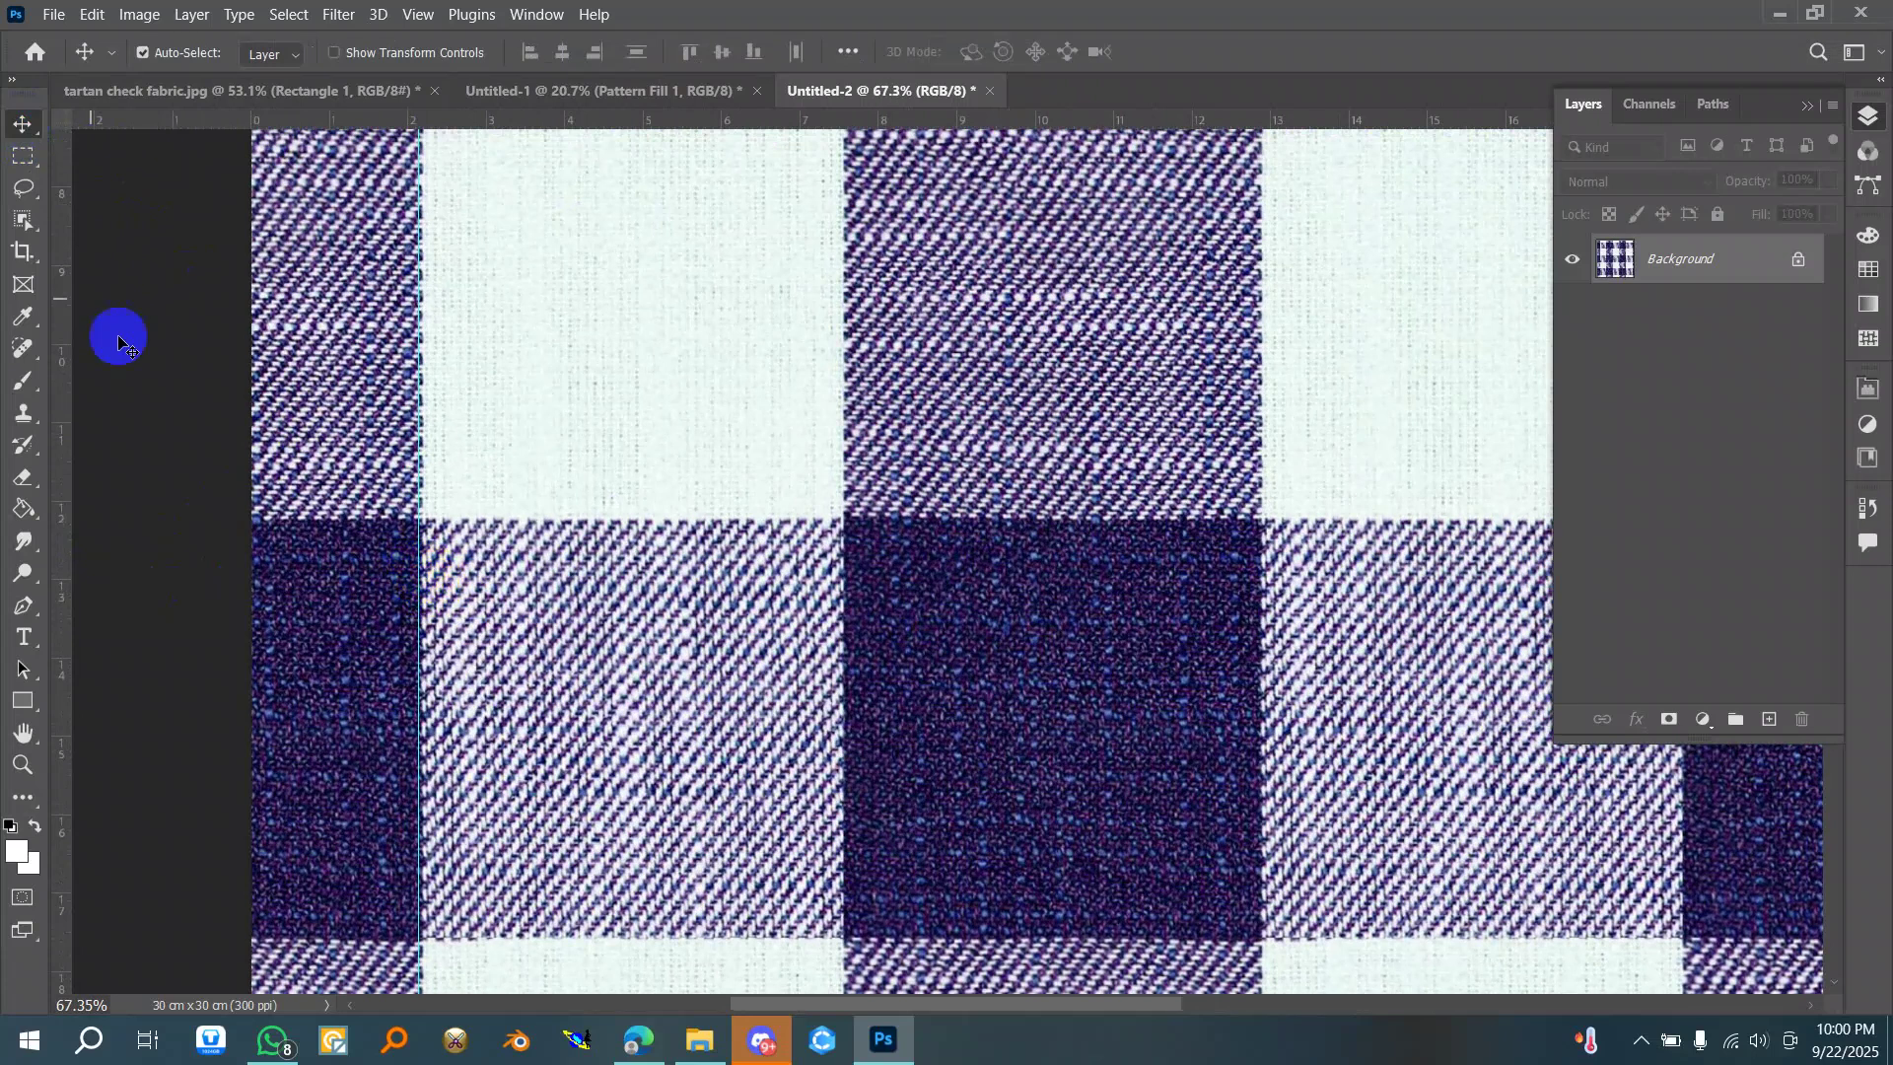
drag(421, 582, 424, 581)
scroll(414, 373, down, 3)
scroll(463, 441, down, 3)
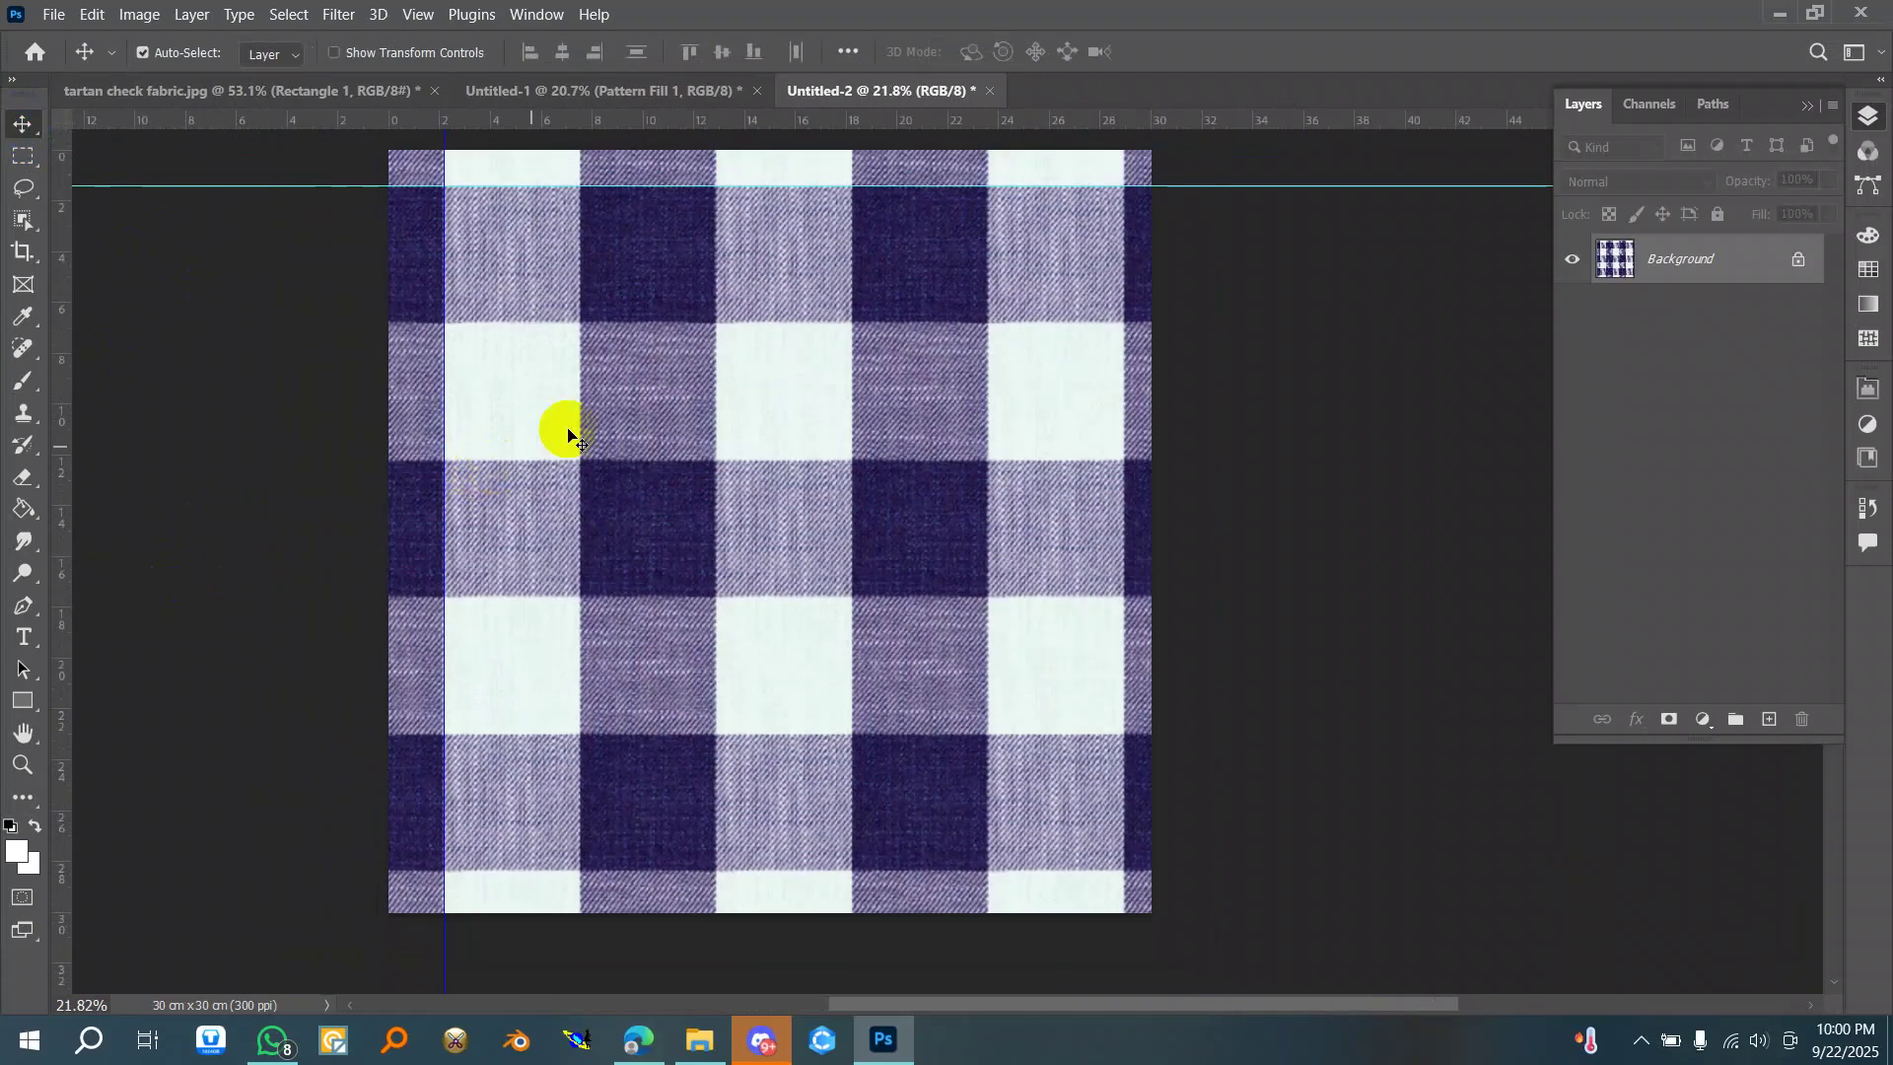
- Add a second vertical guide on the rightmost check boundary at about 28.97 cm, and shift it one check inward
drag(67, 583, 1126, 570)
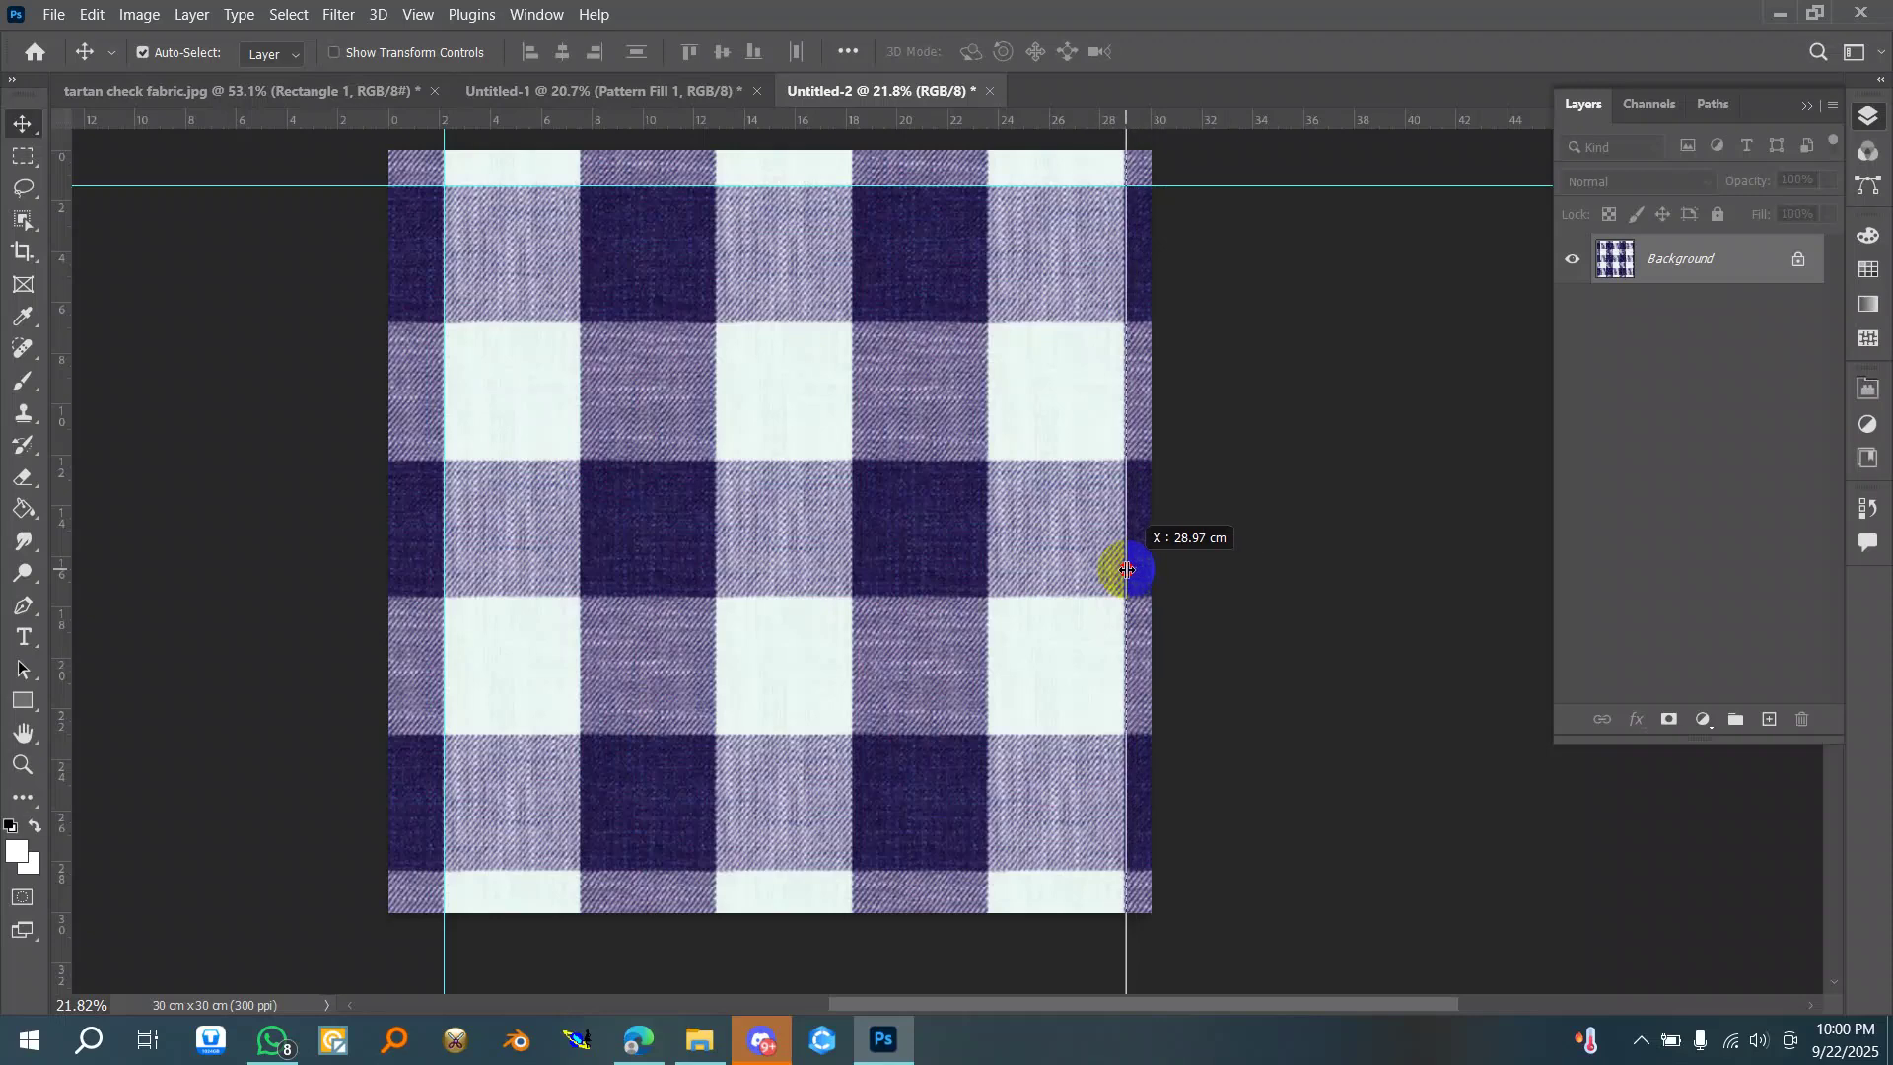
drag(1127, 570, 1126, 569)
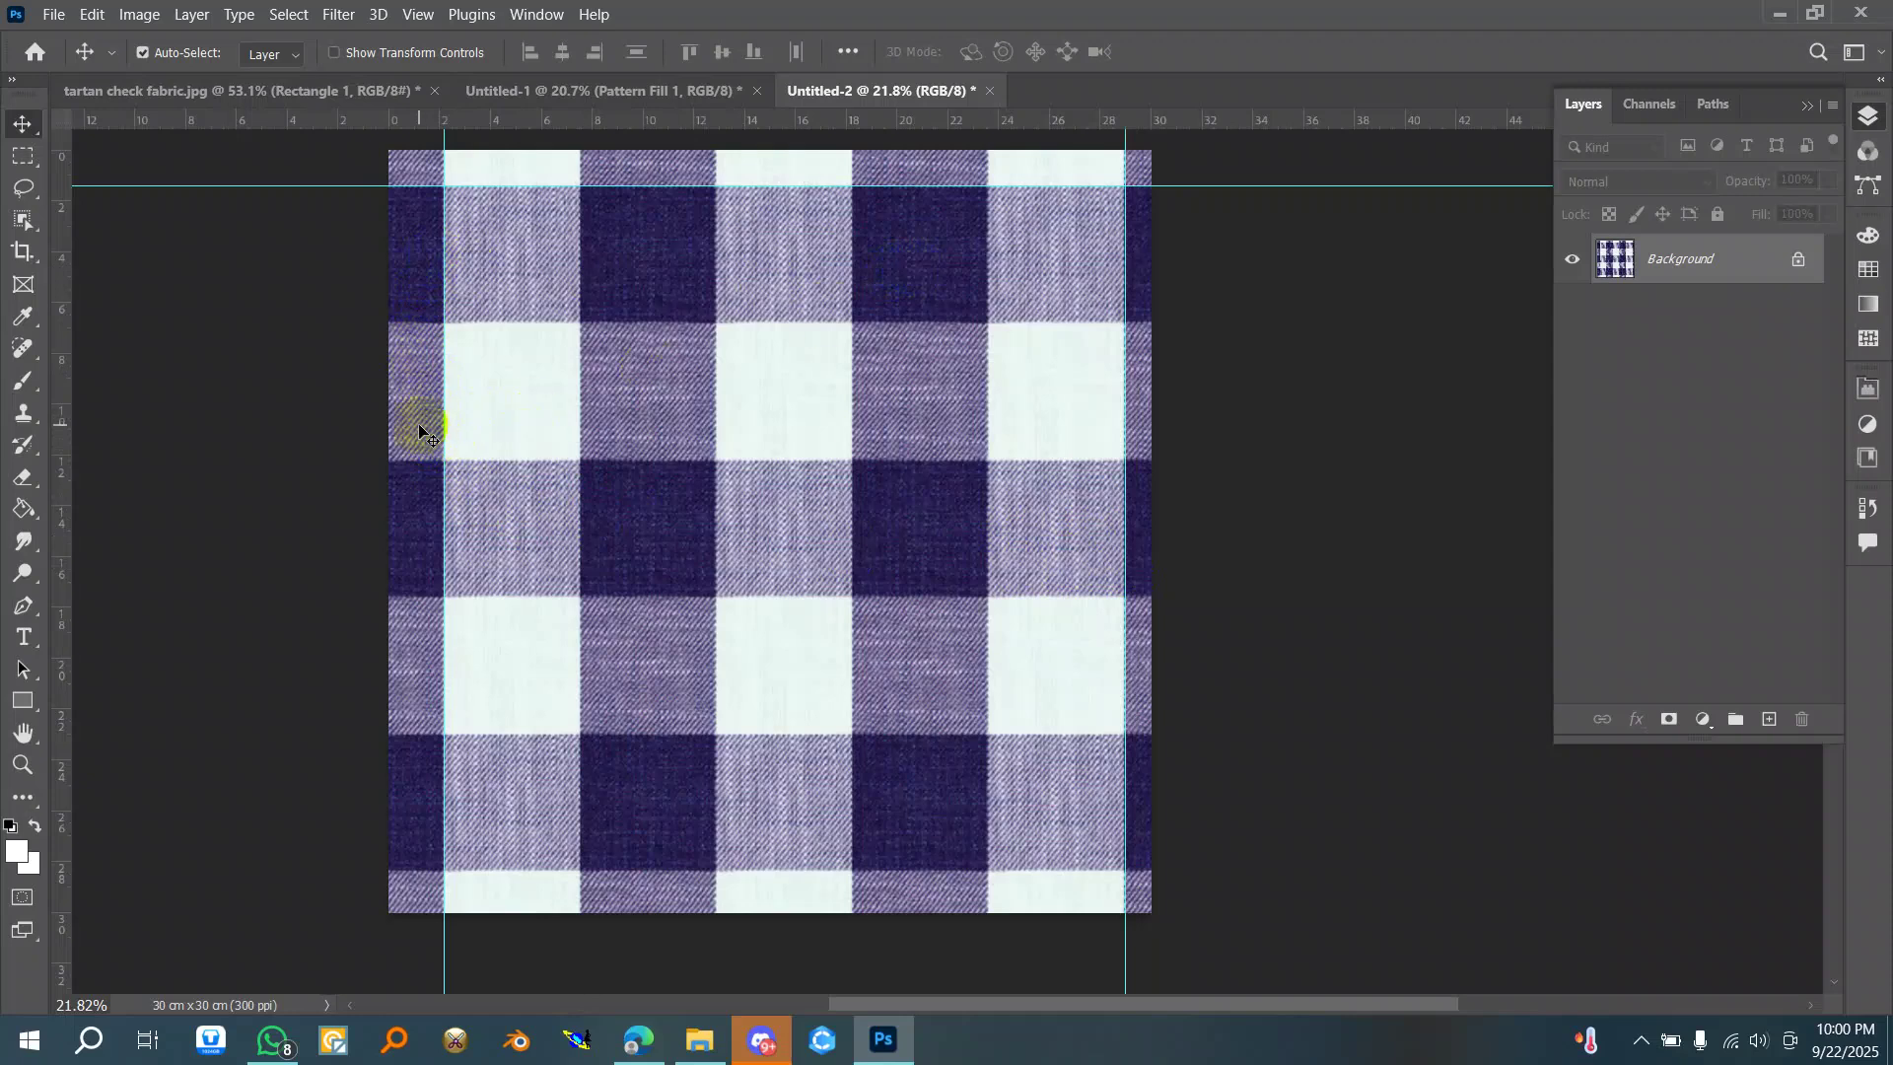
scroll(416, 412, up, 2)
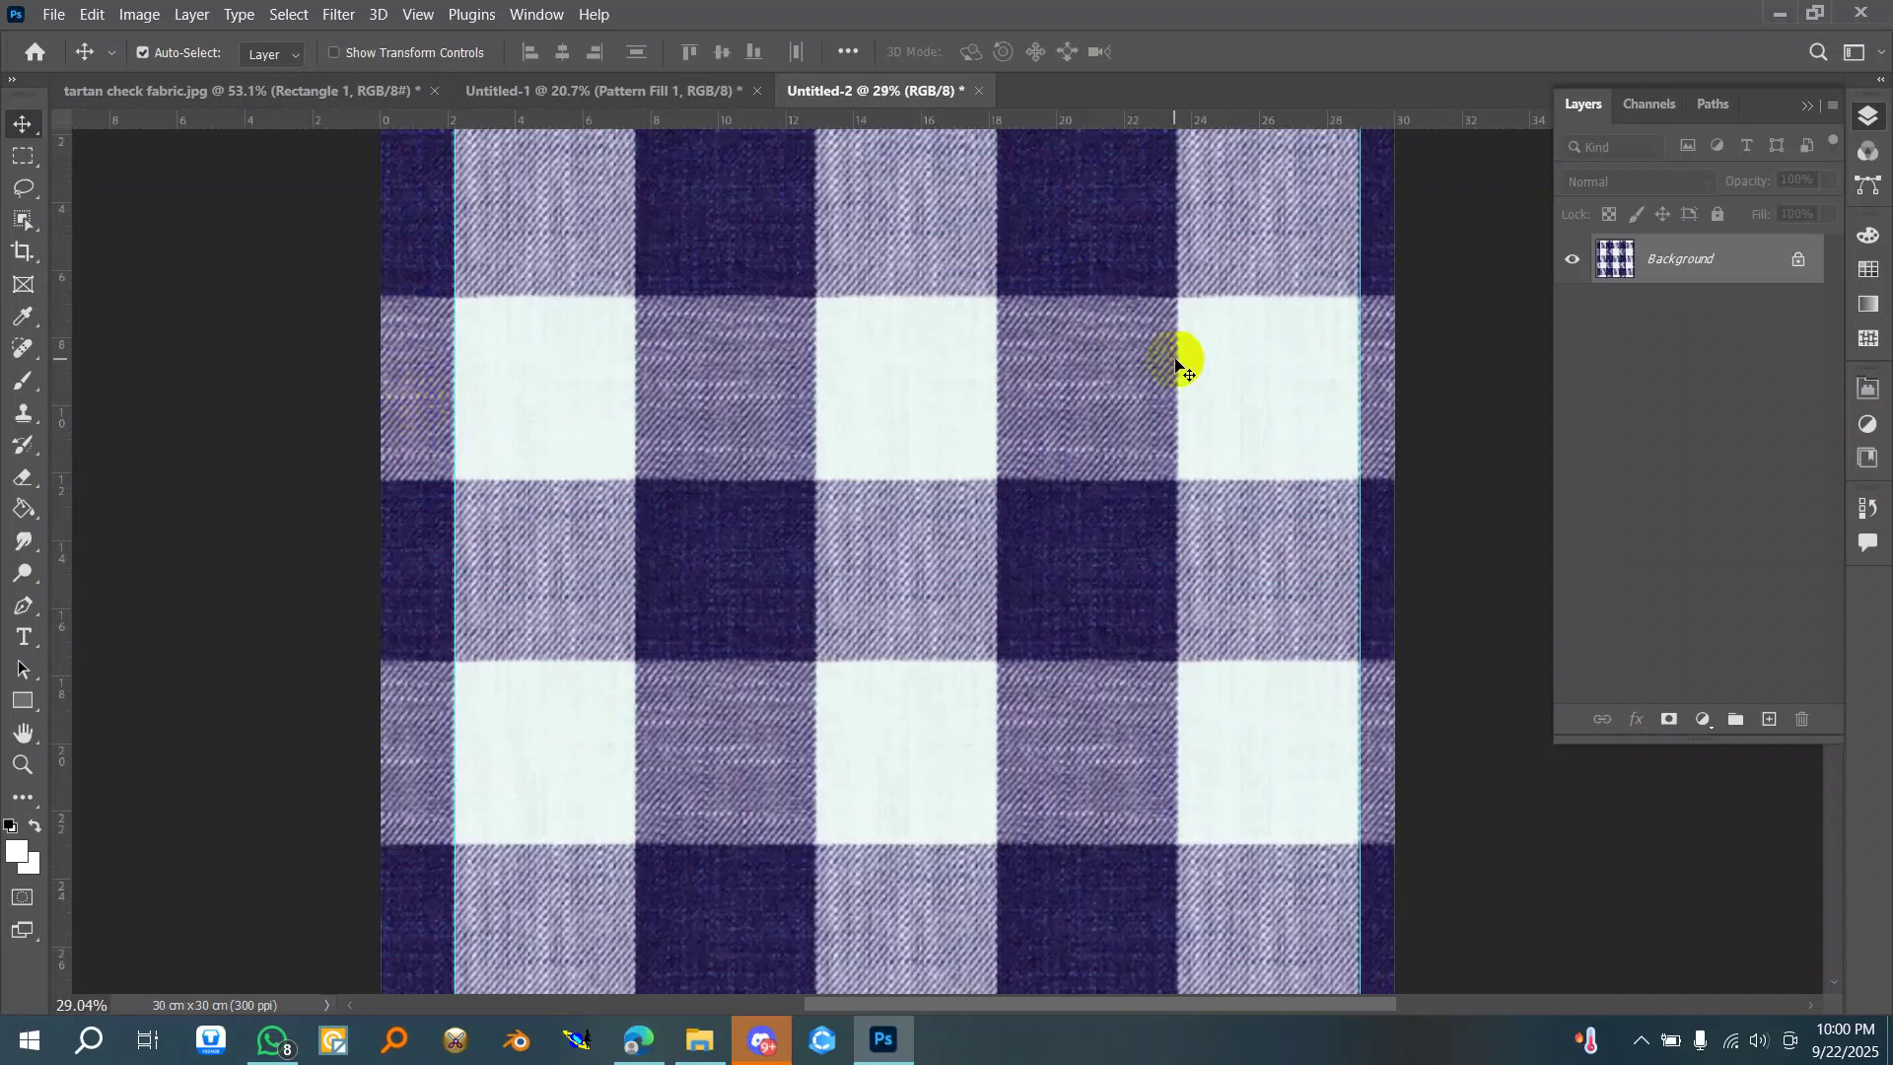
scroll(1083, 399, down, 1)
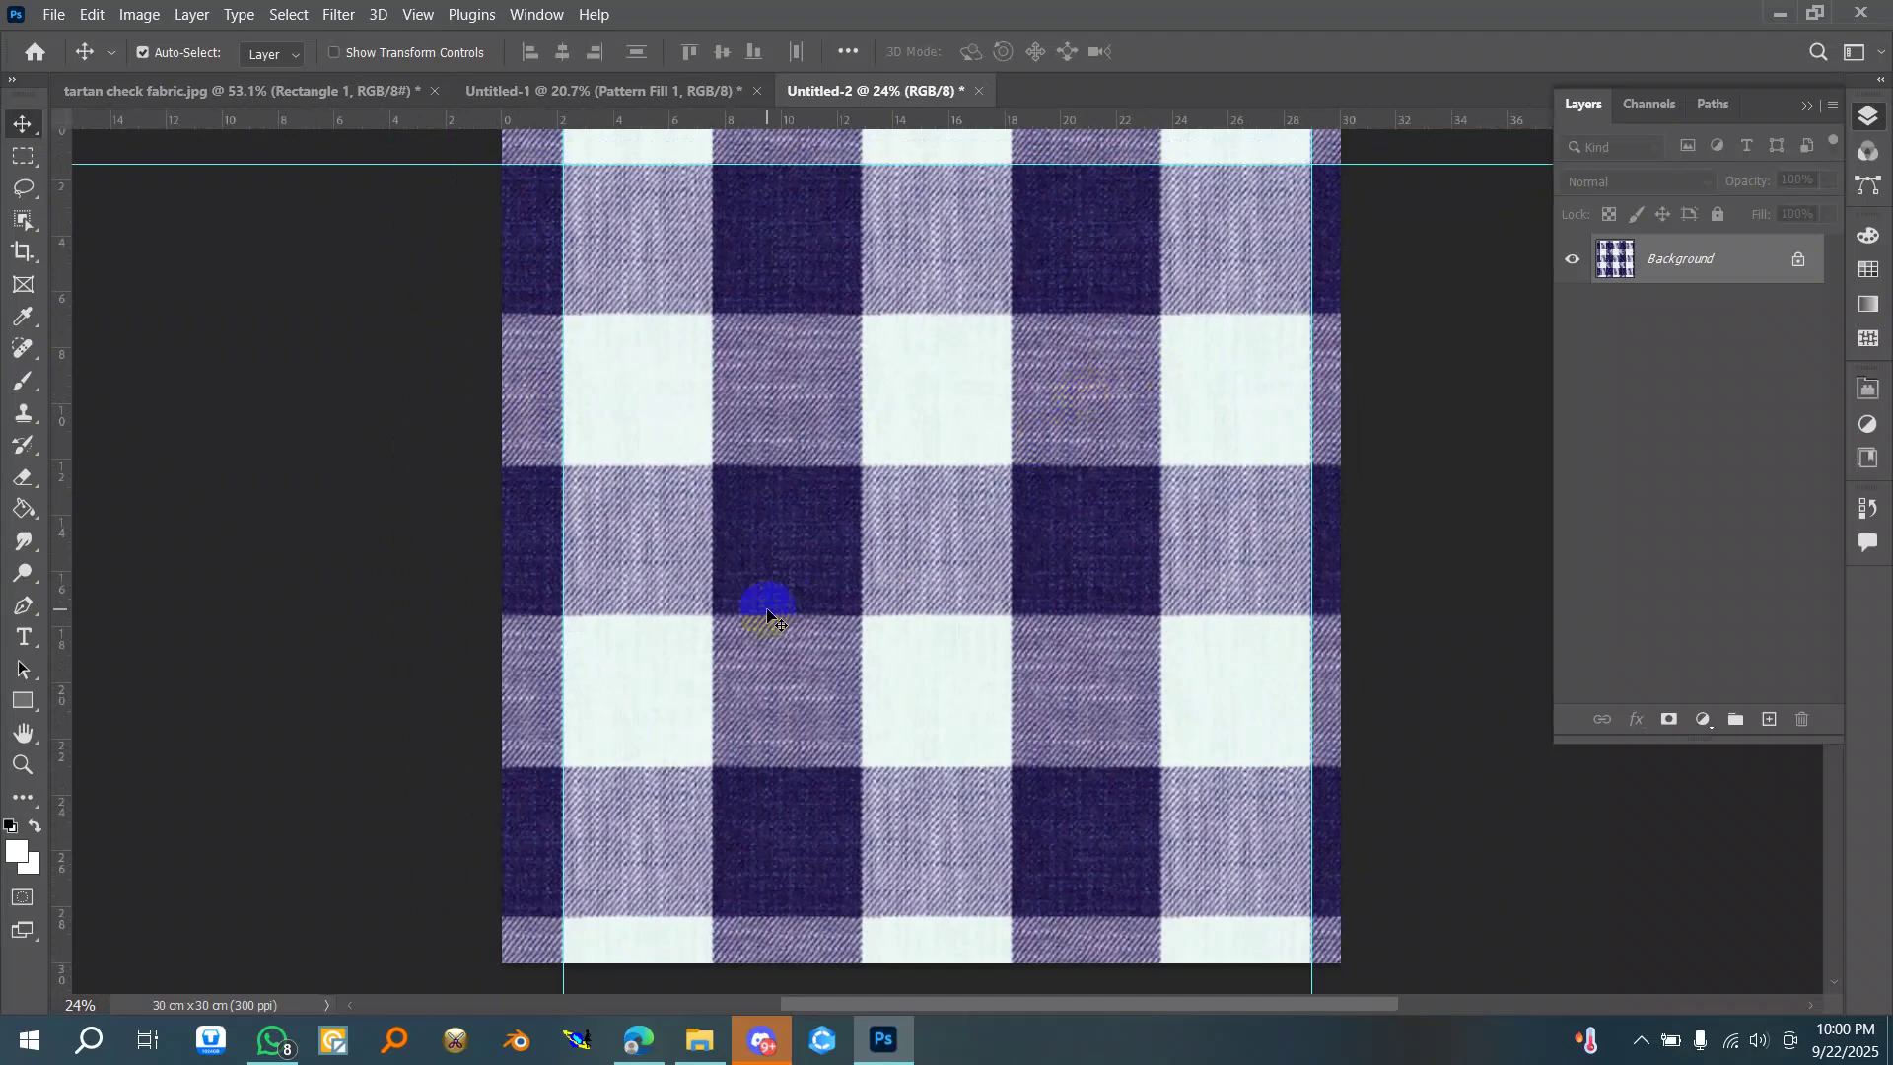
scroll(767, 613, down, 1)
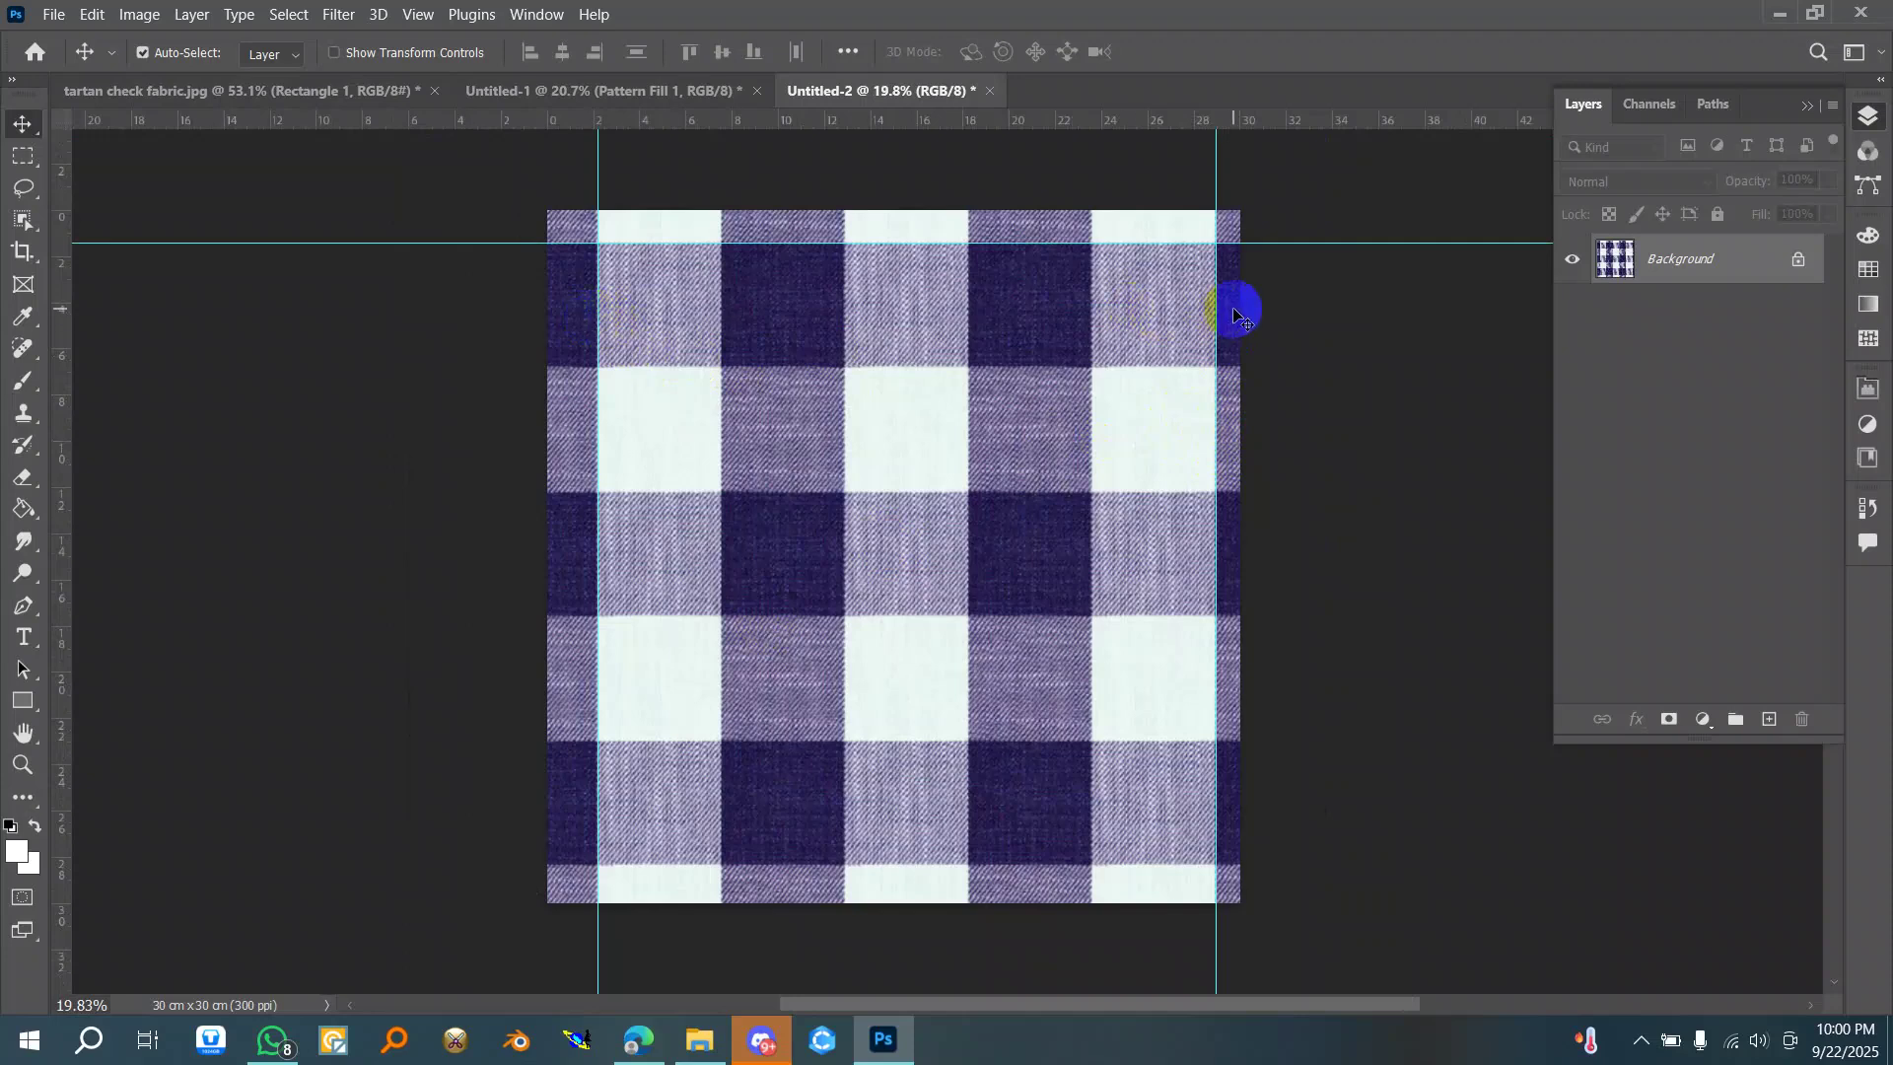
scroll(1201, 275, up, 1)
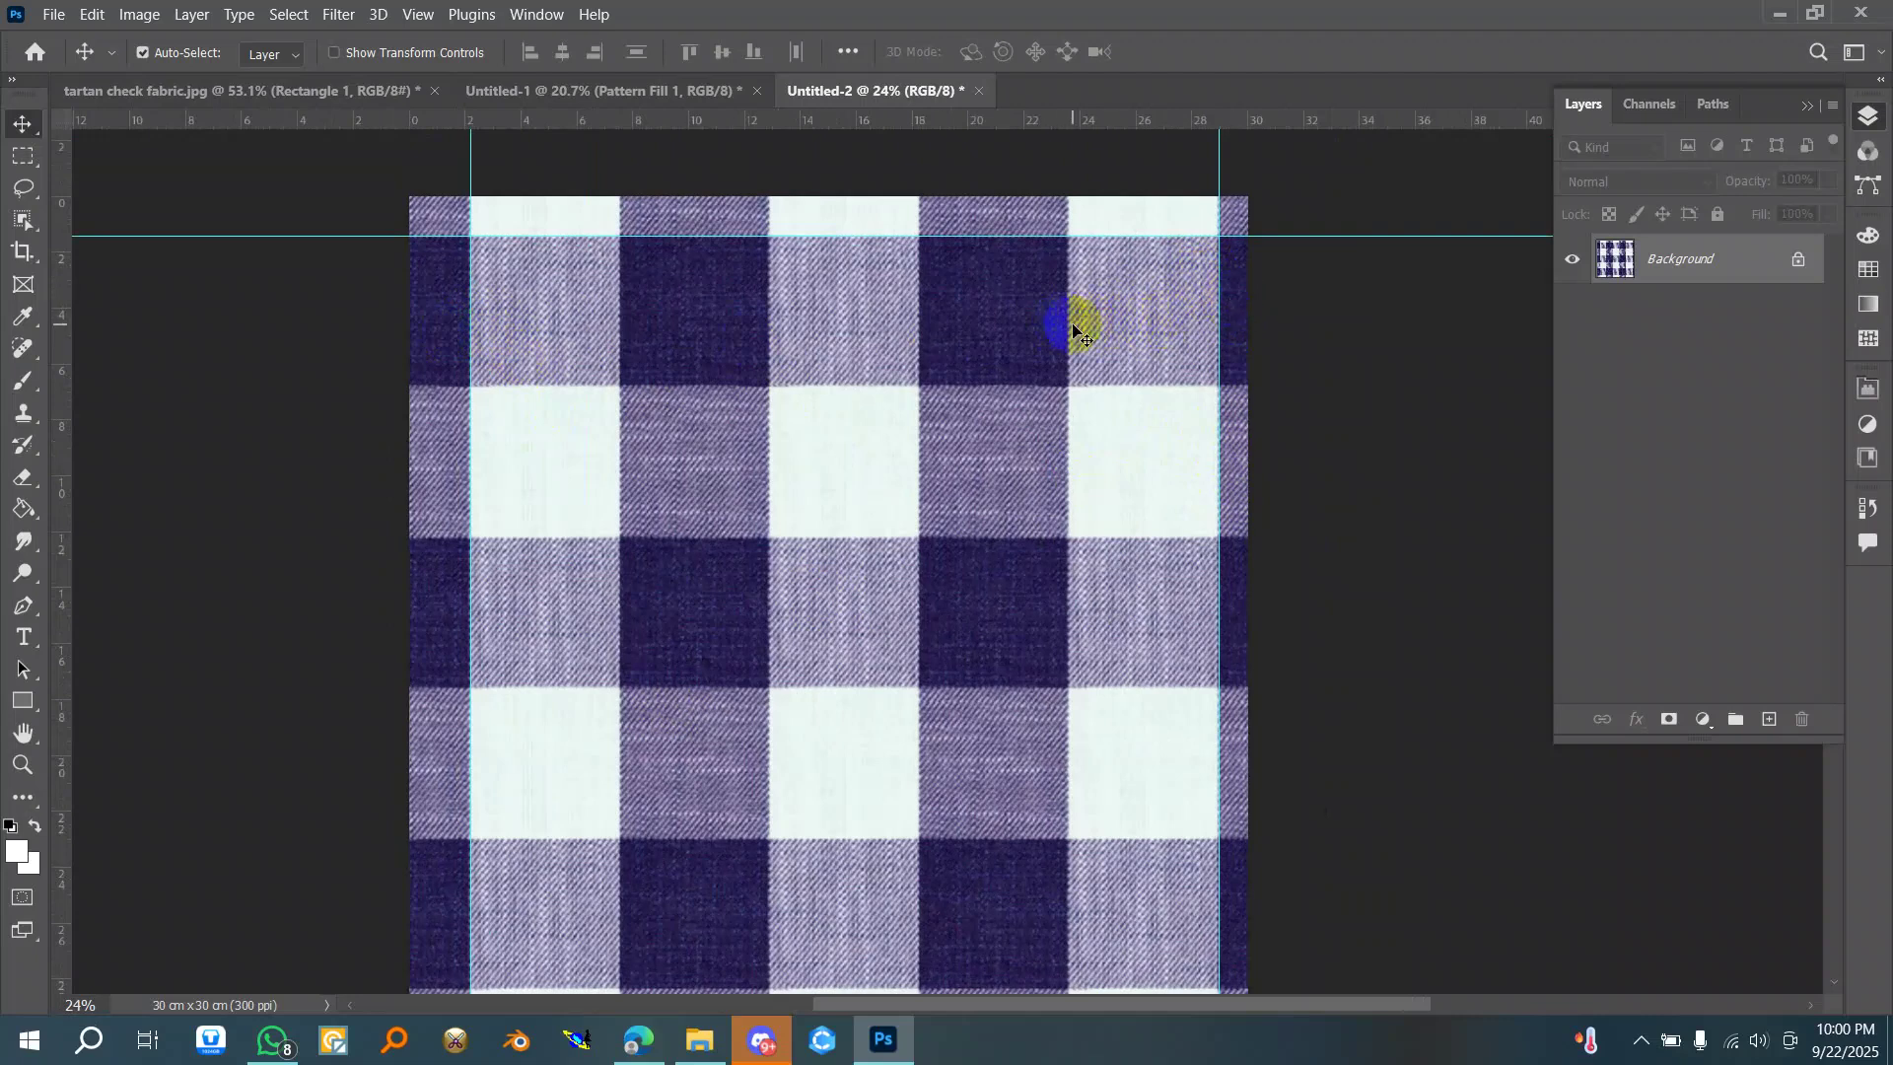
drag(1221, 329, 1071, 348)
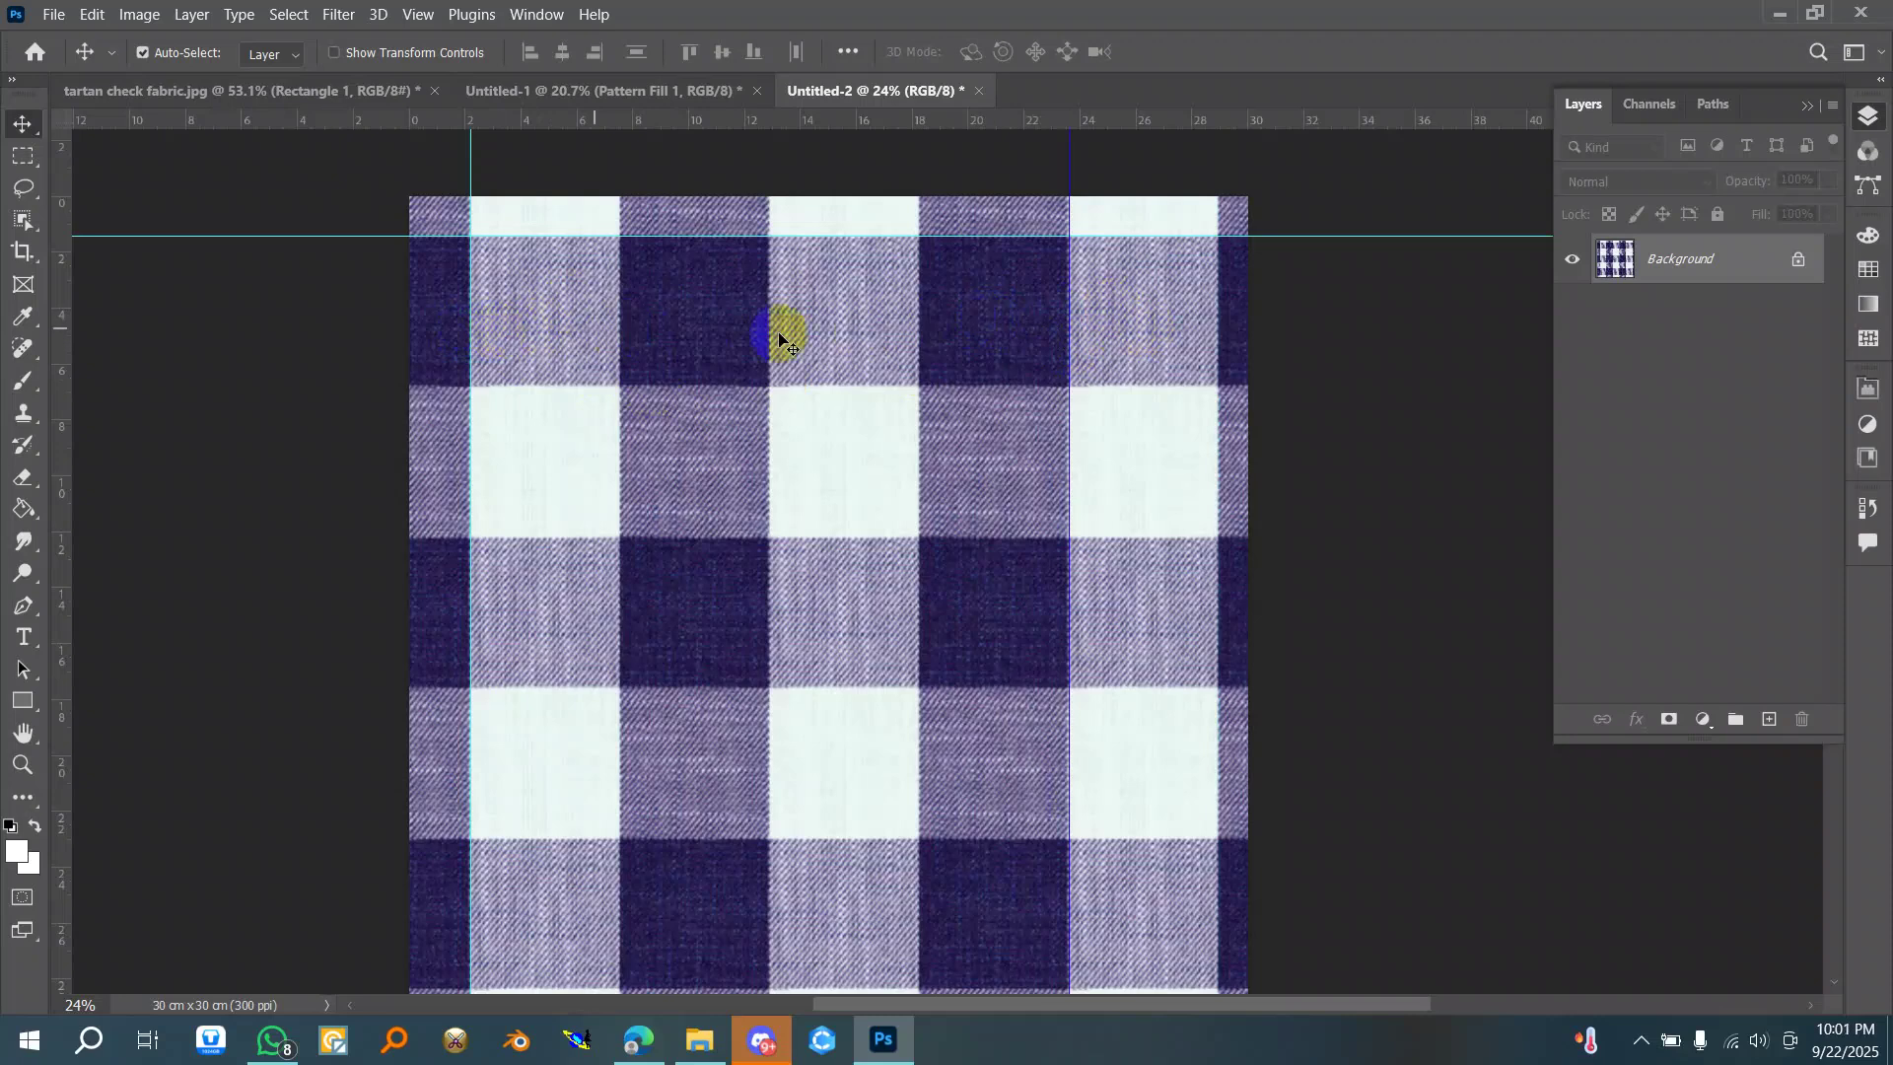
- Place a second horizontal guide along the swatch's lowest check boundary
scroll(1037, 361, down, 2)
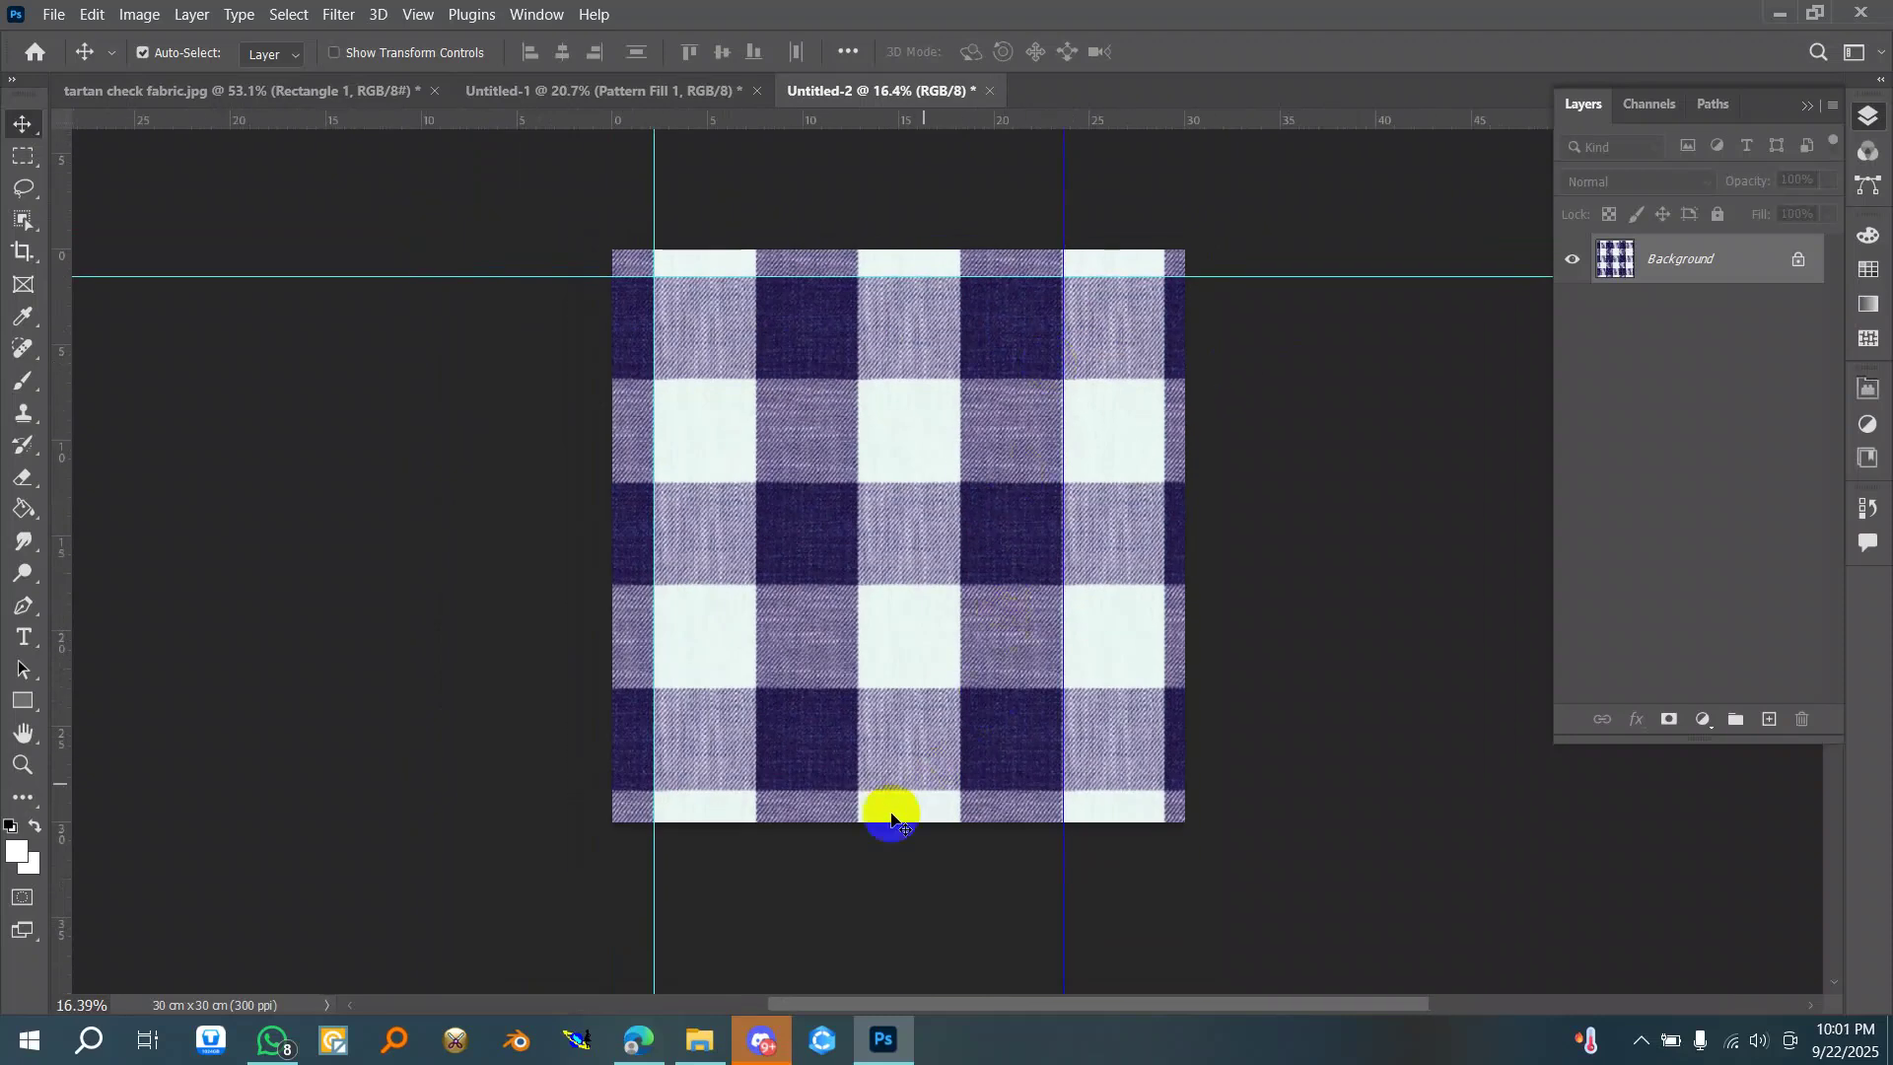
scroll(890, 816, up, 1)
drag(871, 125, 885, 784)
scroll(887, 785, up, 7)
scroll(884, 784, down, 3)
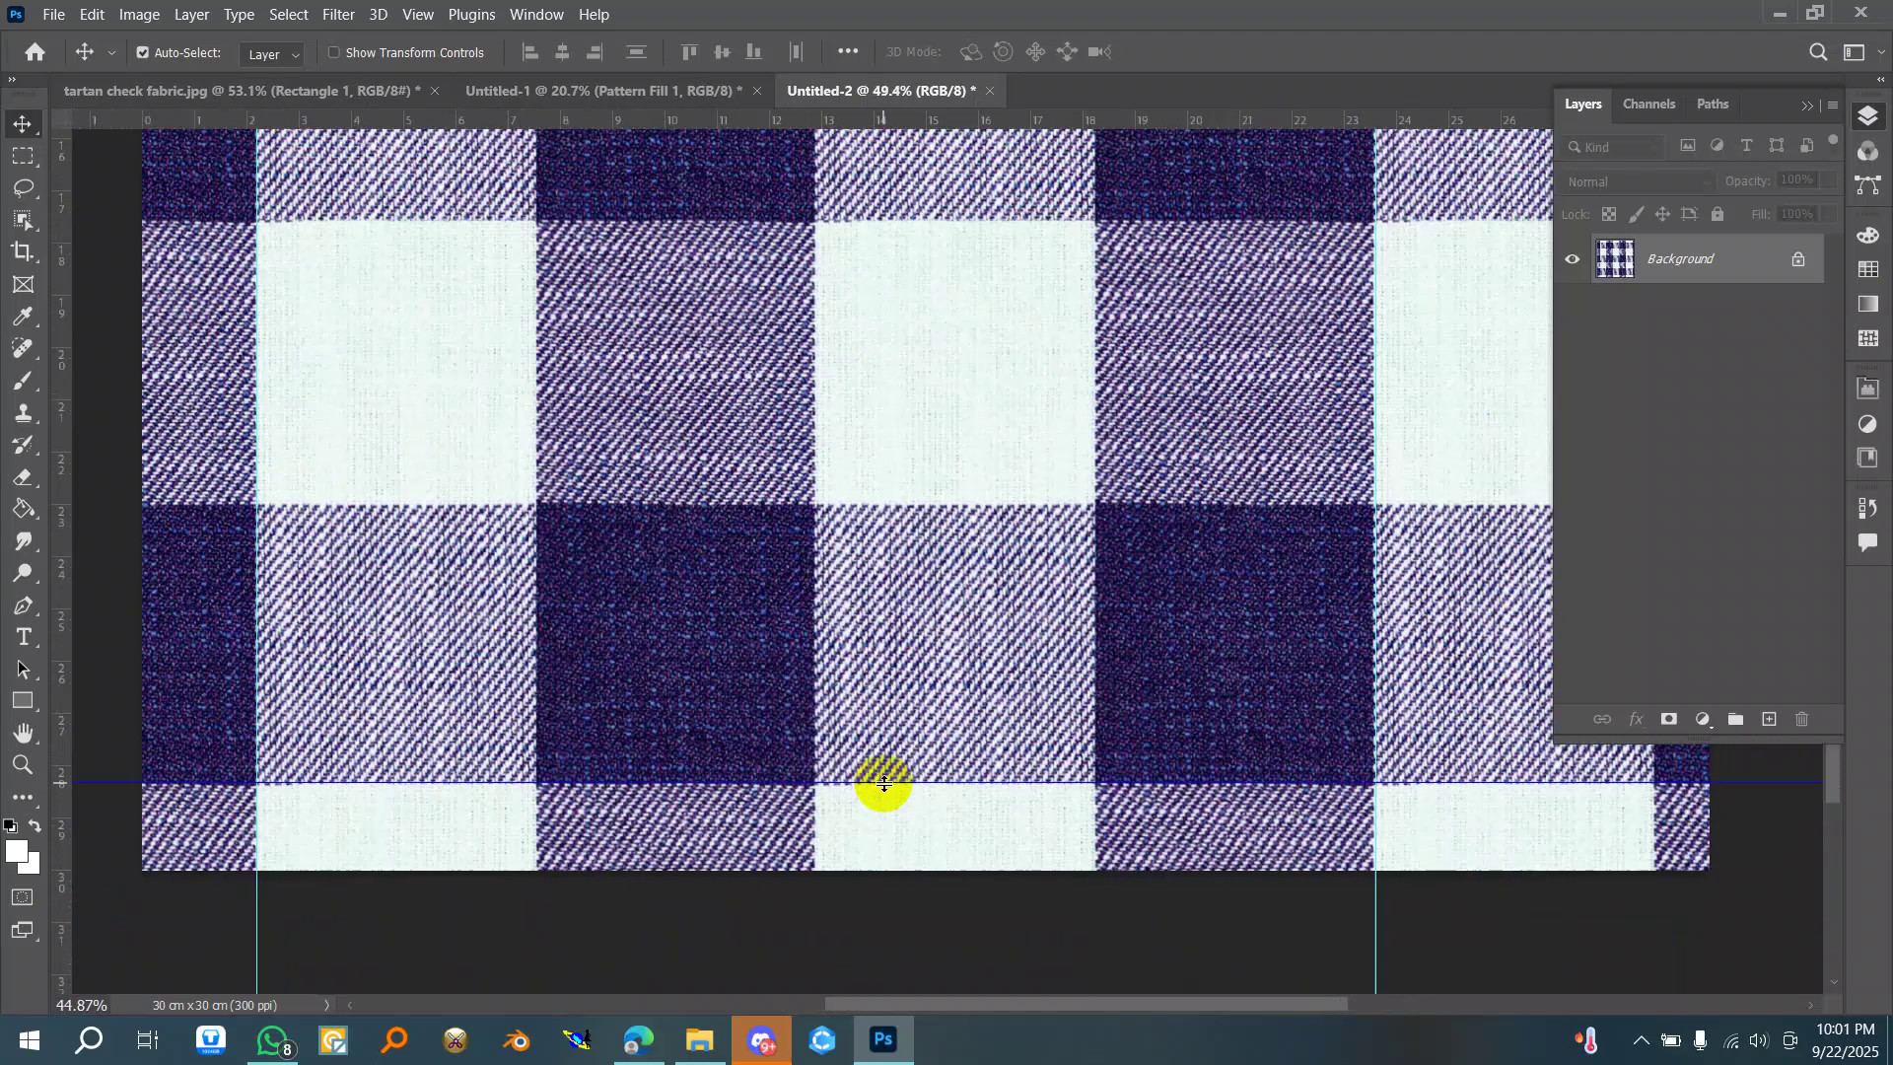
scroll(884, 784, down, 6)
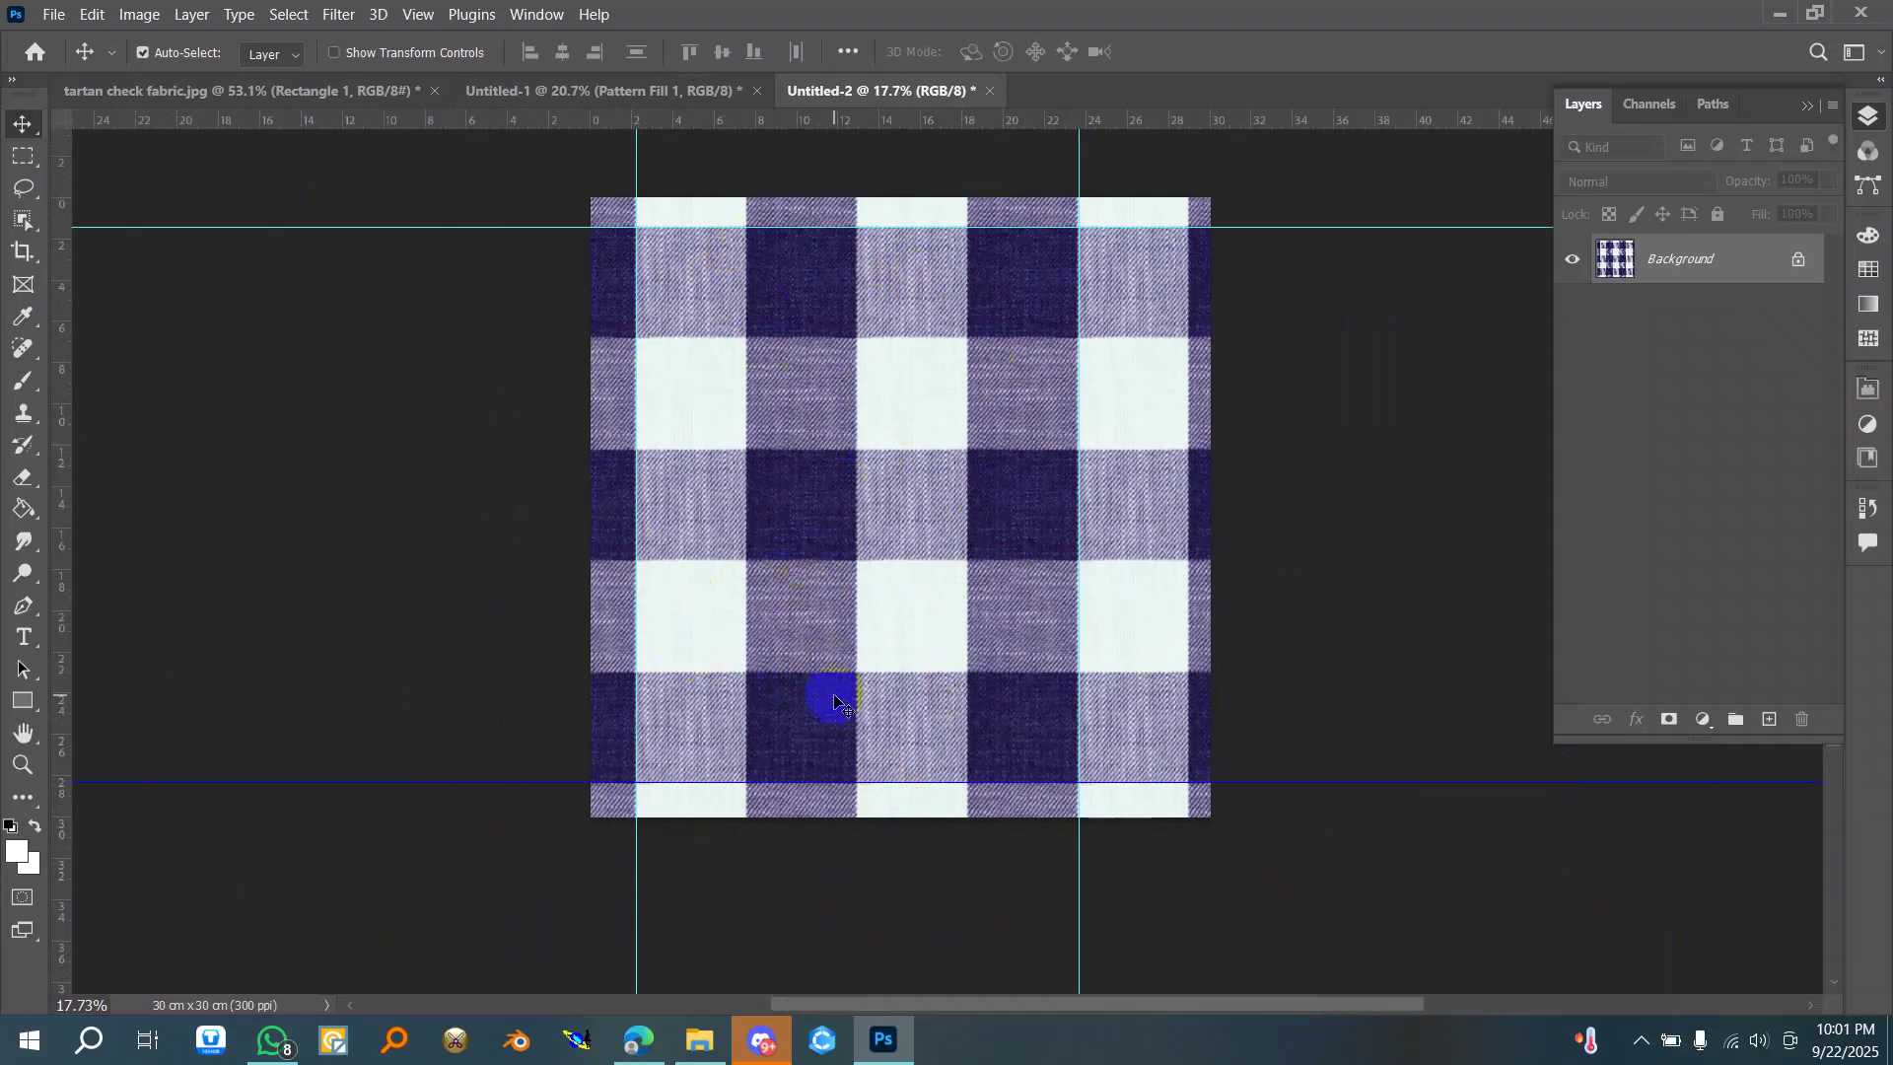
- Move the lower horizontal guide up one check, to the top of the last dark row
drag(809, 784, 825, 665)
scroll(810, 676, up, 8)
scroll(810, 677, up, 3)
scroll(825, 664, down, 11)
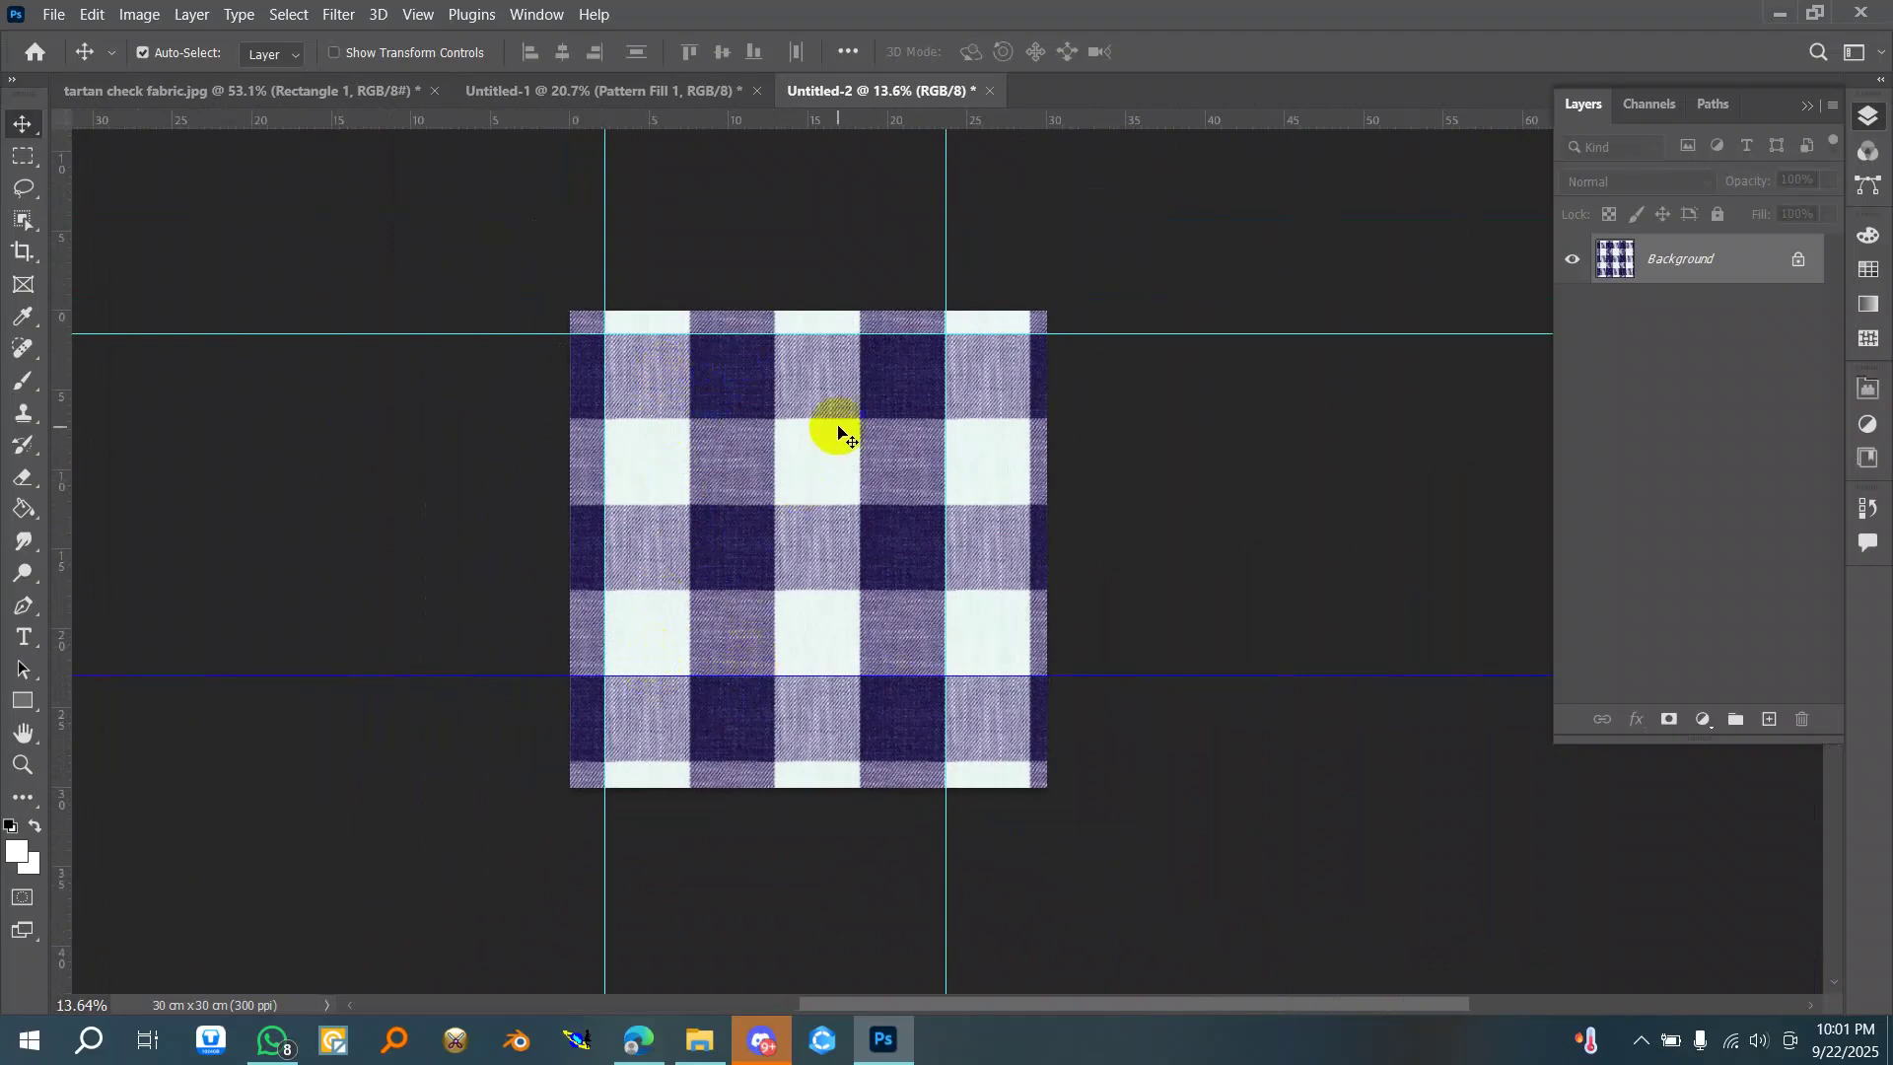
scroll(832, 431, up, 4)
scroll(493, 464, down, 2)
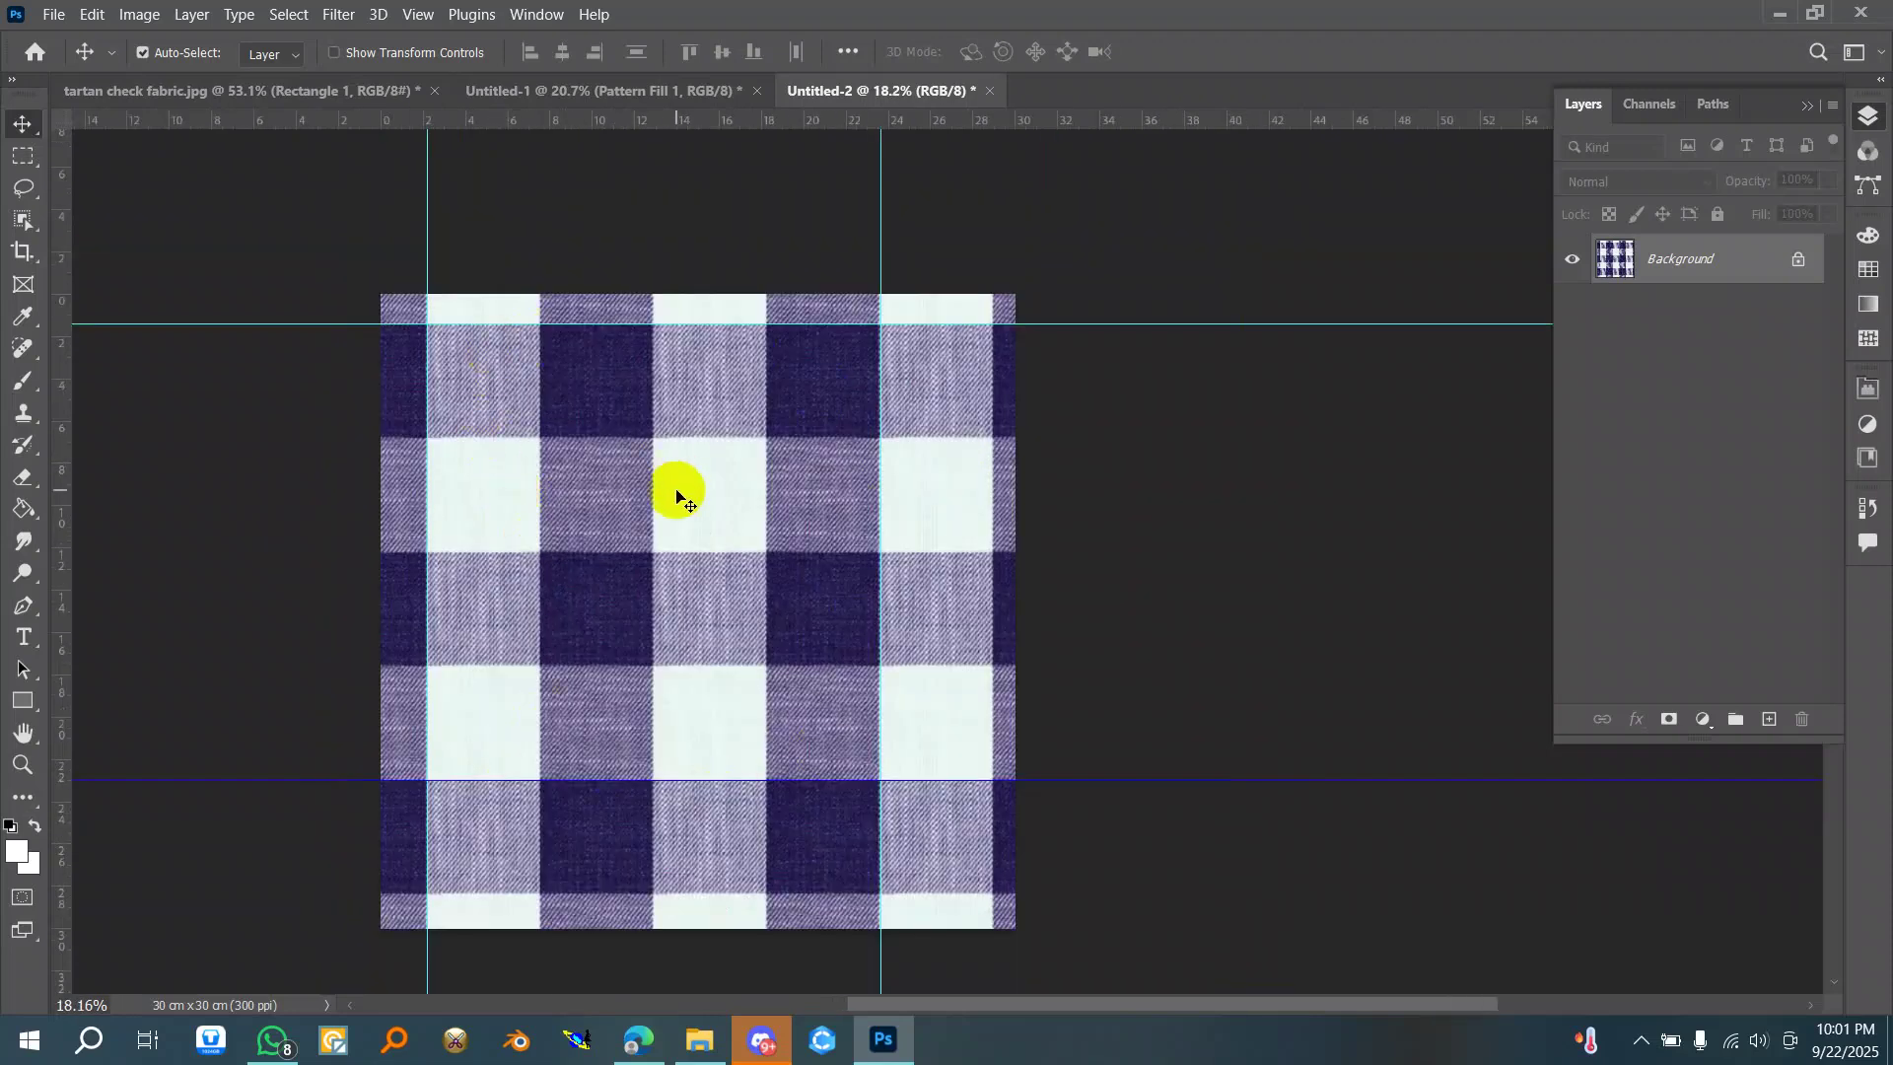
- Select the area enclosed by the four guides and crop the document to it, about 21.42 x 21.55 cm
click(23, 156)
drag(431, 325, 884, 779)
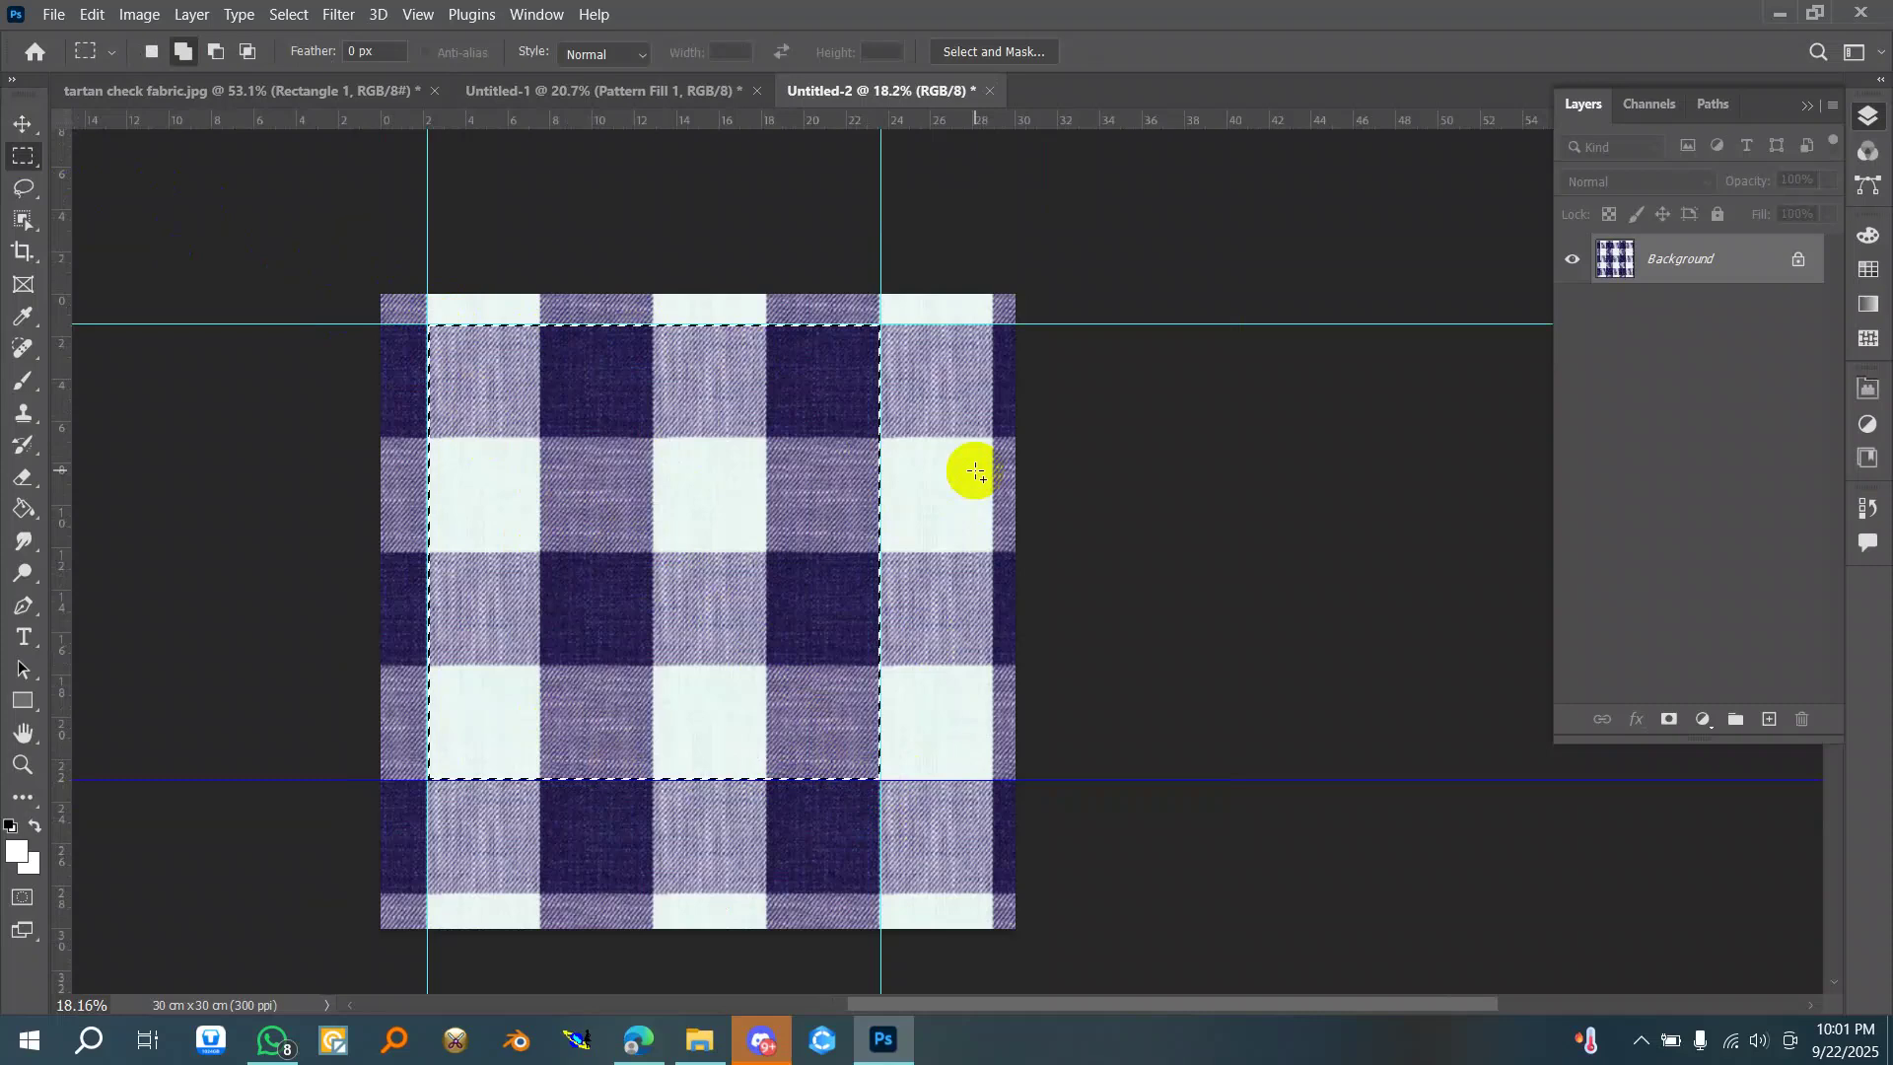
key(c)
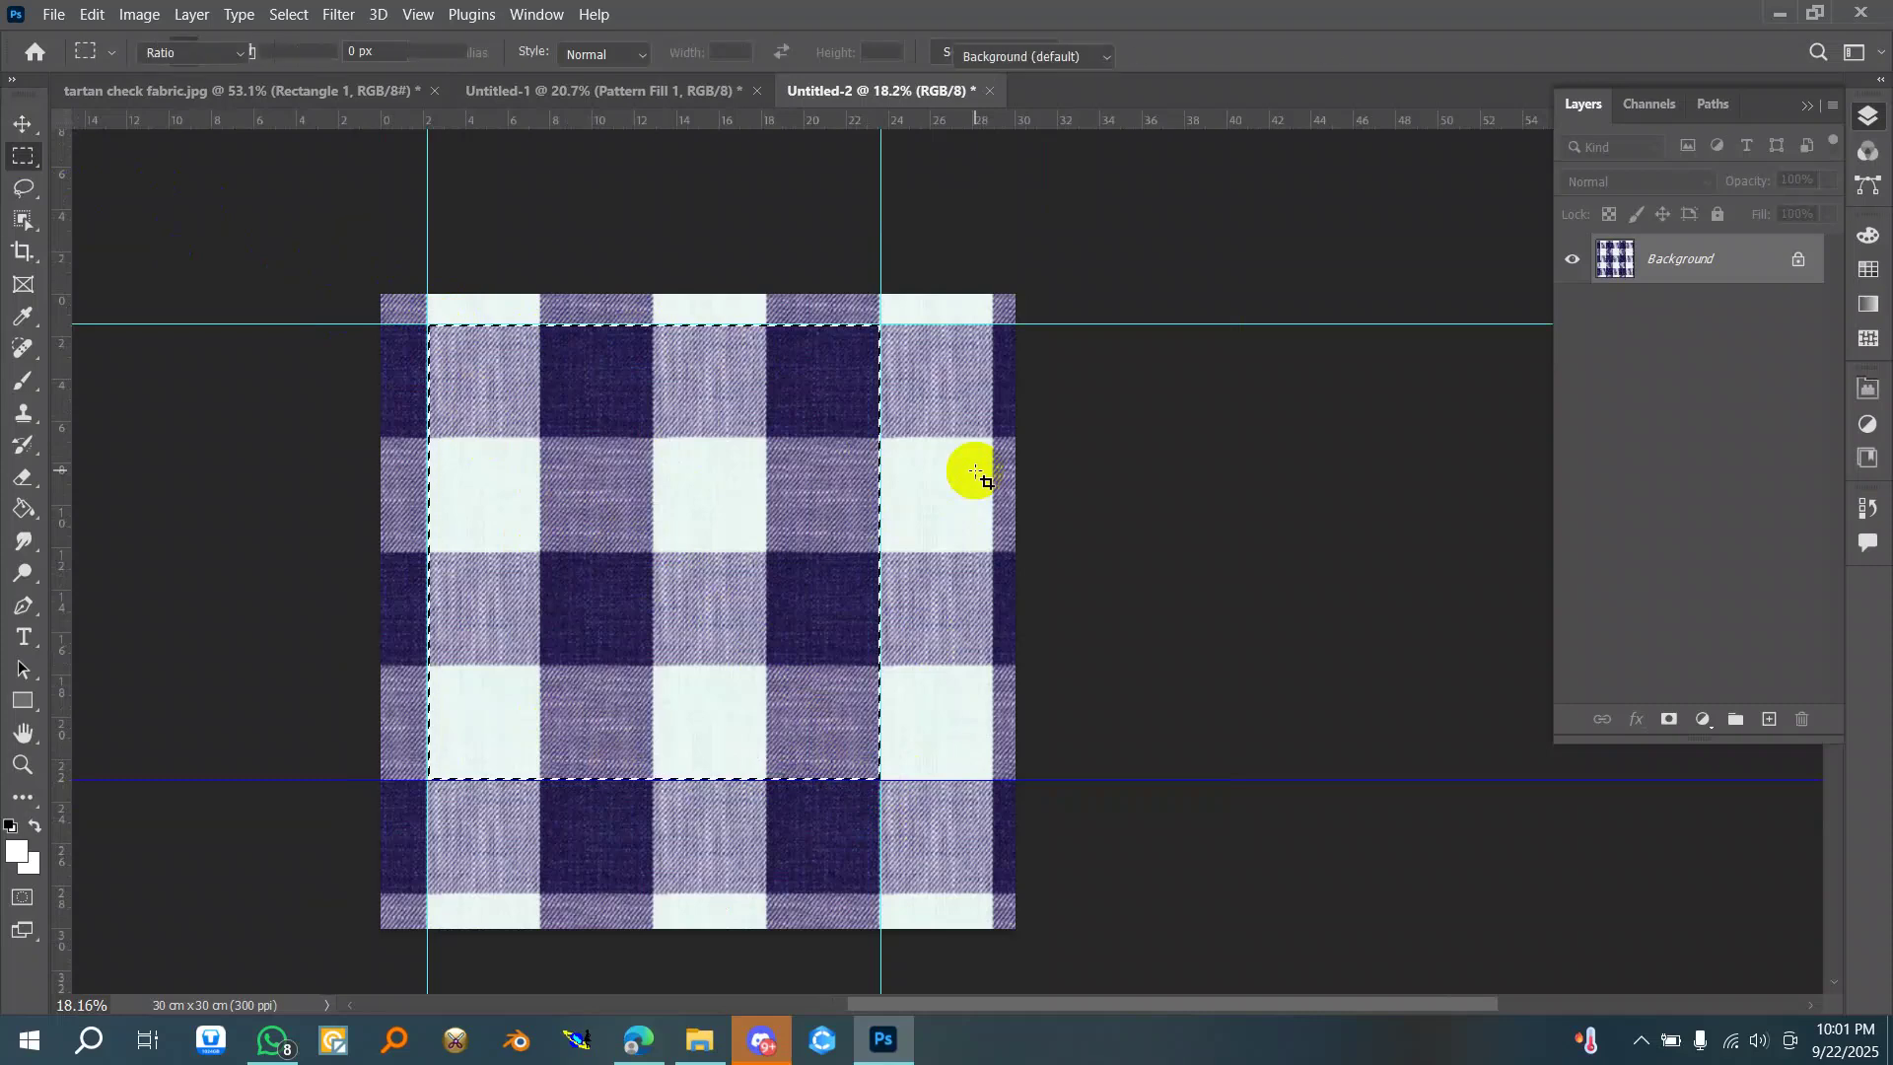
key(Return)
key(Return)
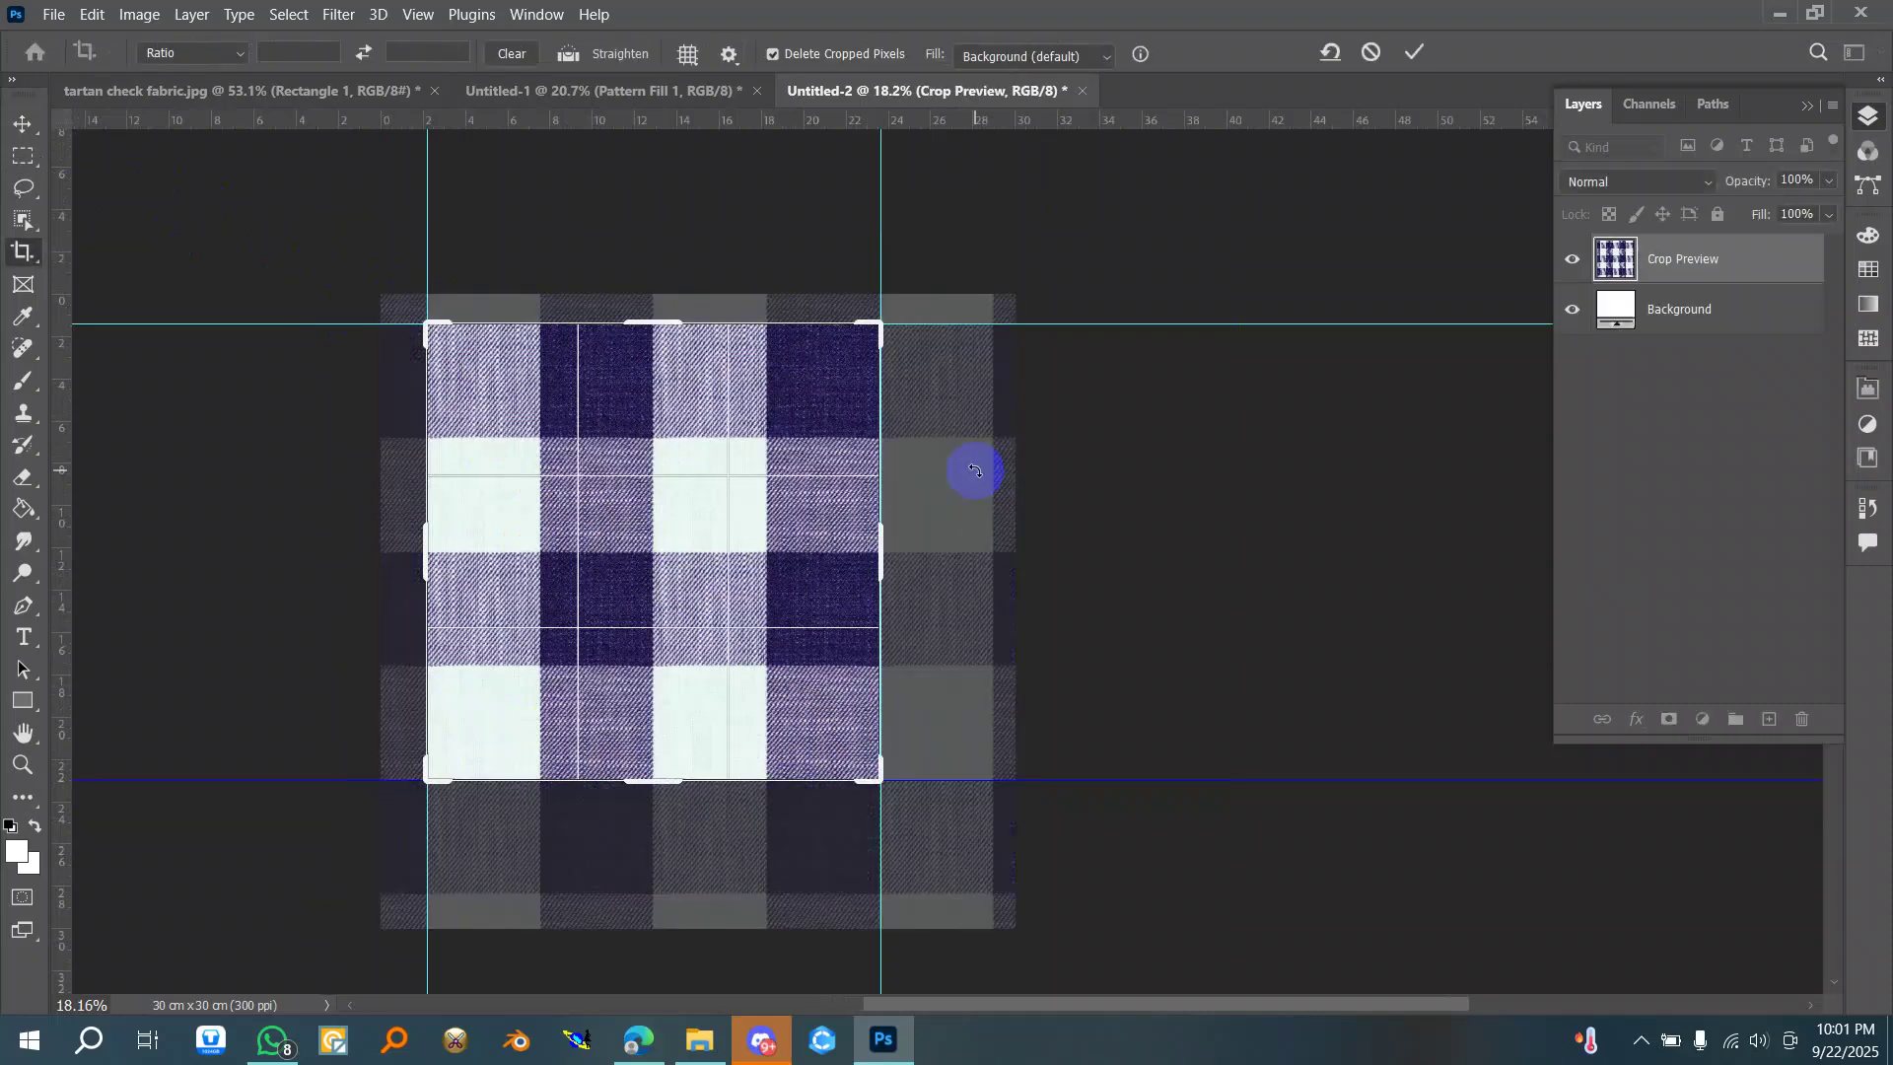
click(12, 132)
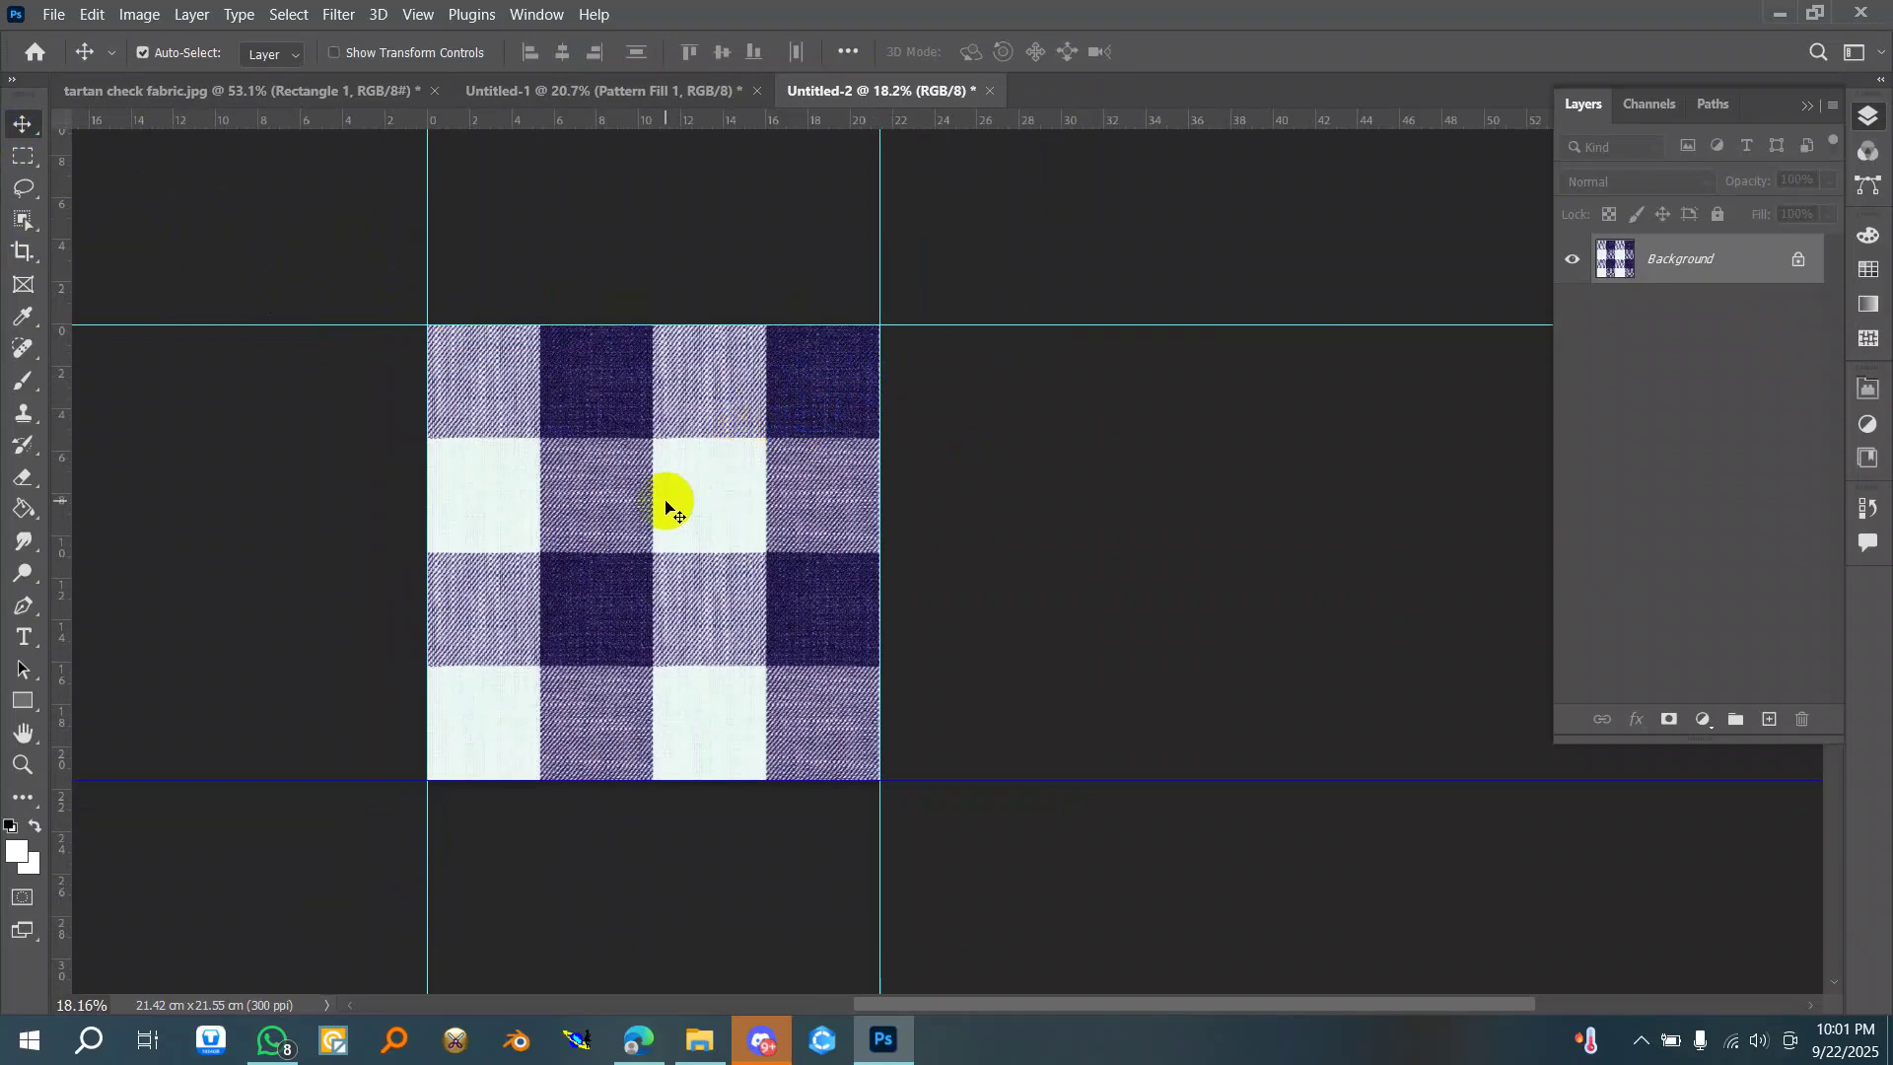
- Extend the canvas above and to the right of the cropped swatch with the Crop tool, to about 49 x 51 cm
scroll(667, 499, down, 3)
scroll(680, 713, down, 3)
scroll(674, 352, up, 5)
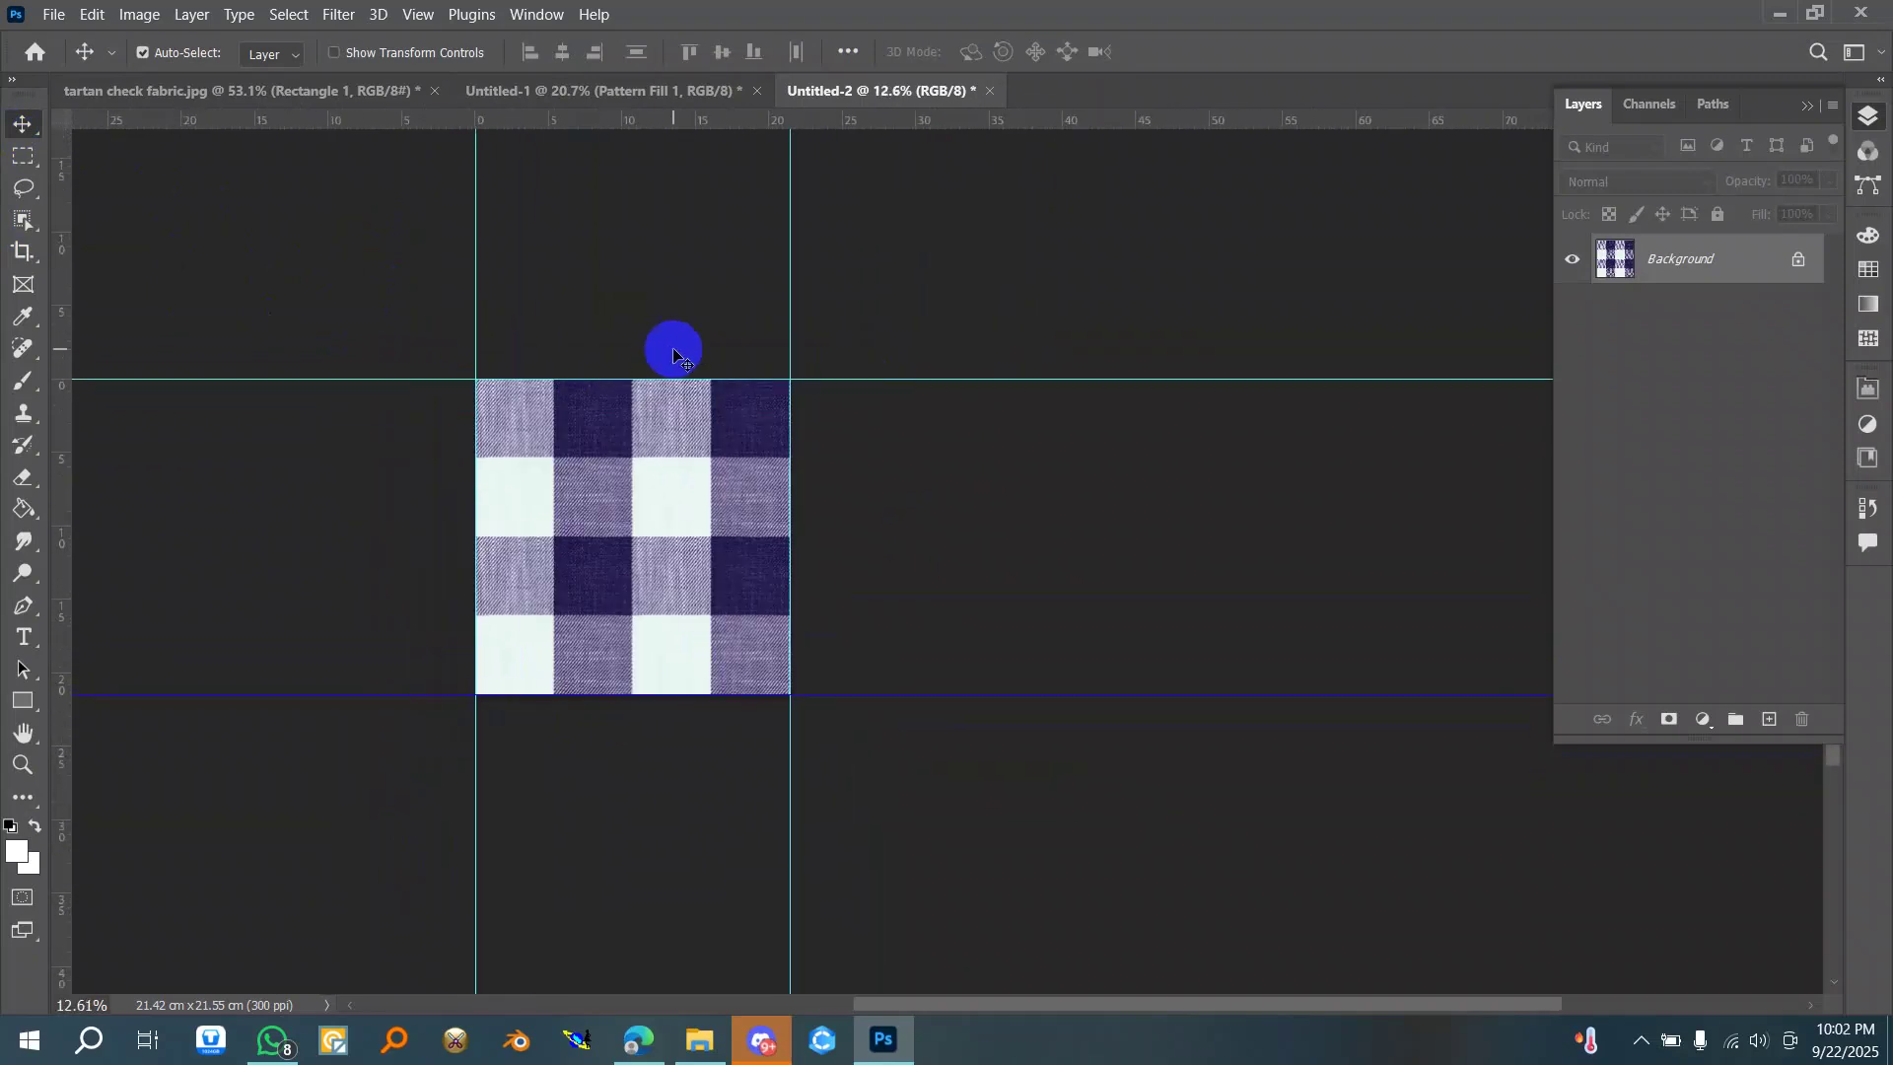
key(c)
scroll(700, 544, down, 2)
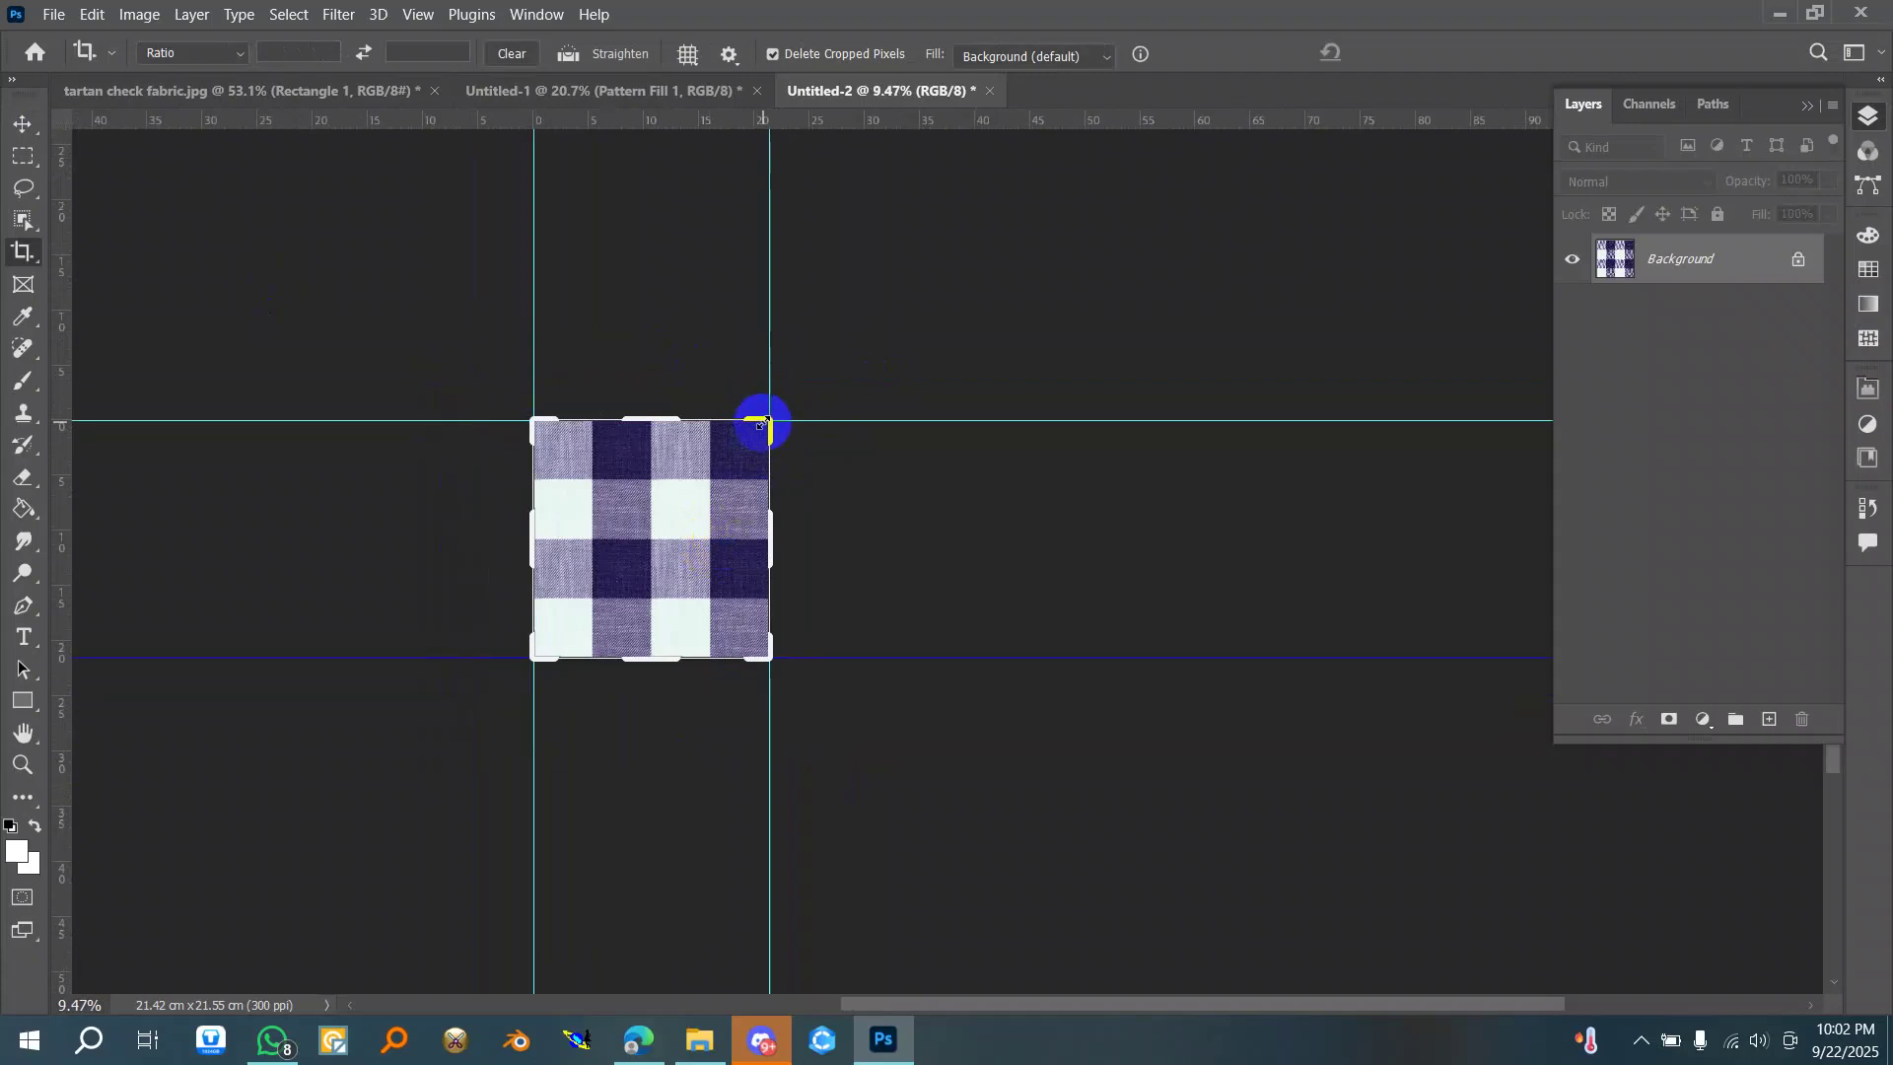
drag(765, 422, 912, 260)
double_click(706, 477)
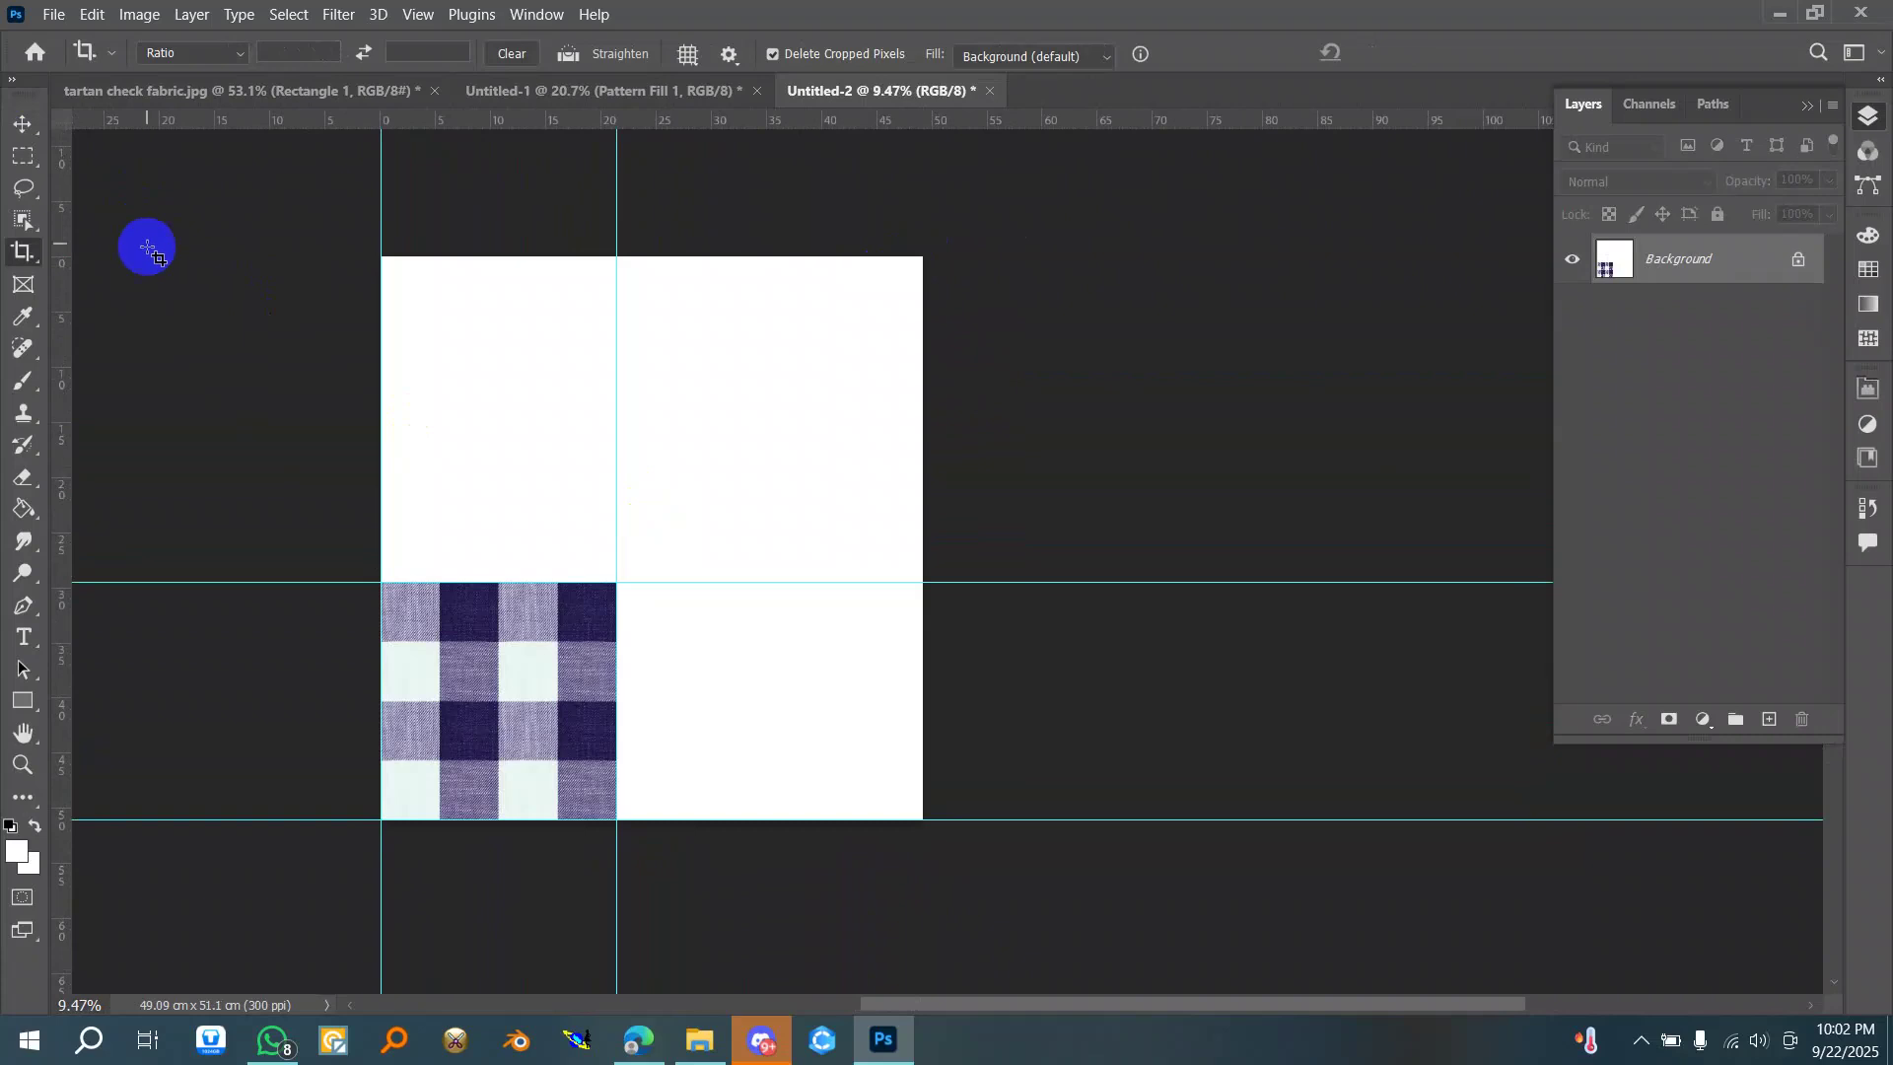
- Unlock the background layer and place a duplicate of it flush against the swatch's right edge to test the vertical seam
click(1803, 257)
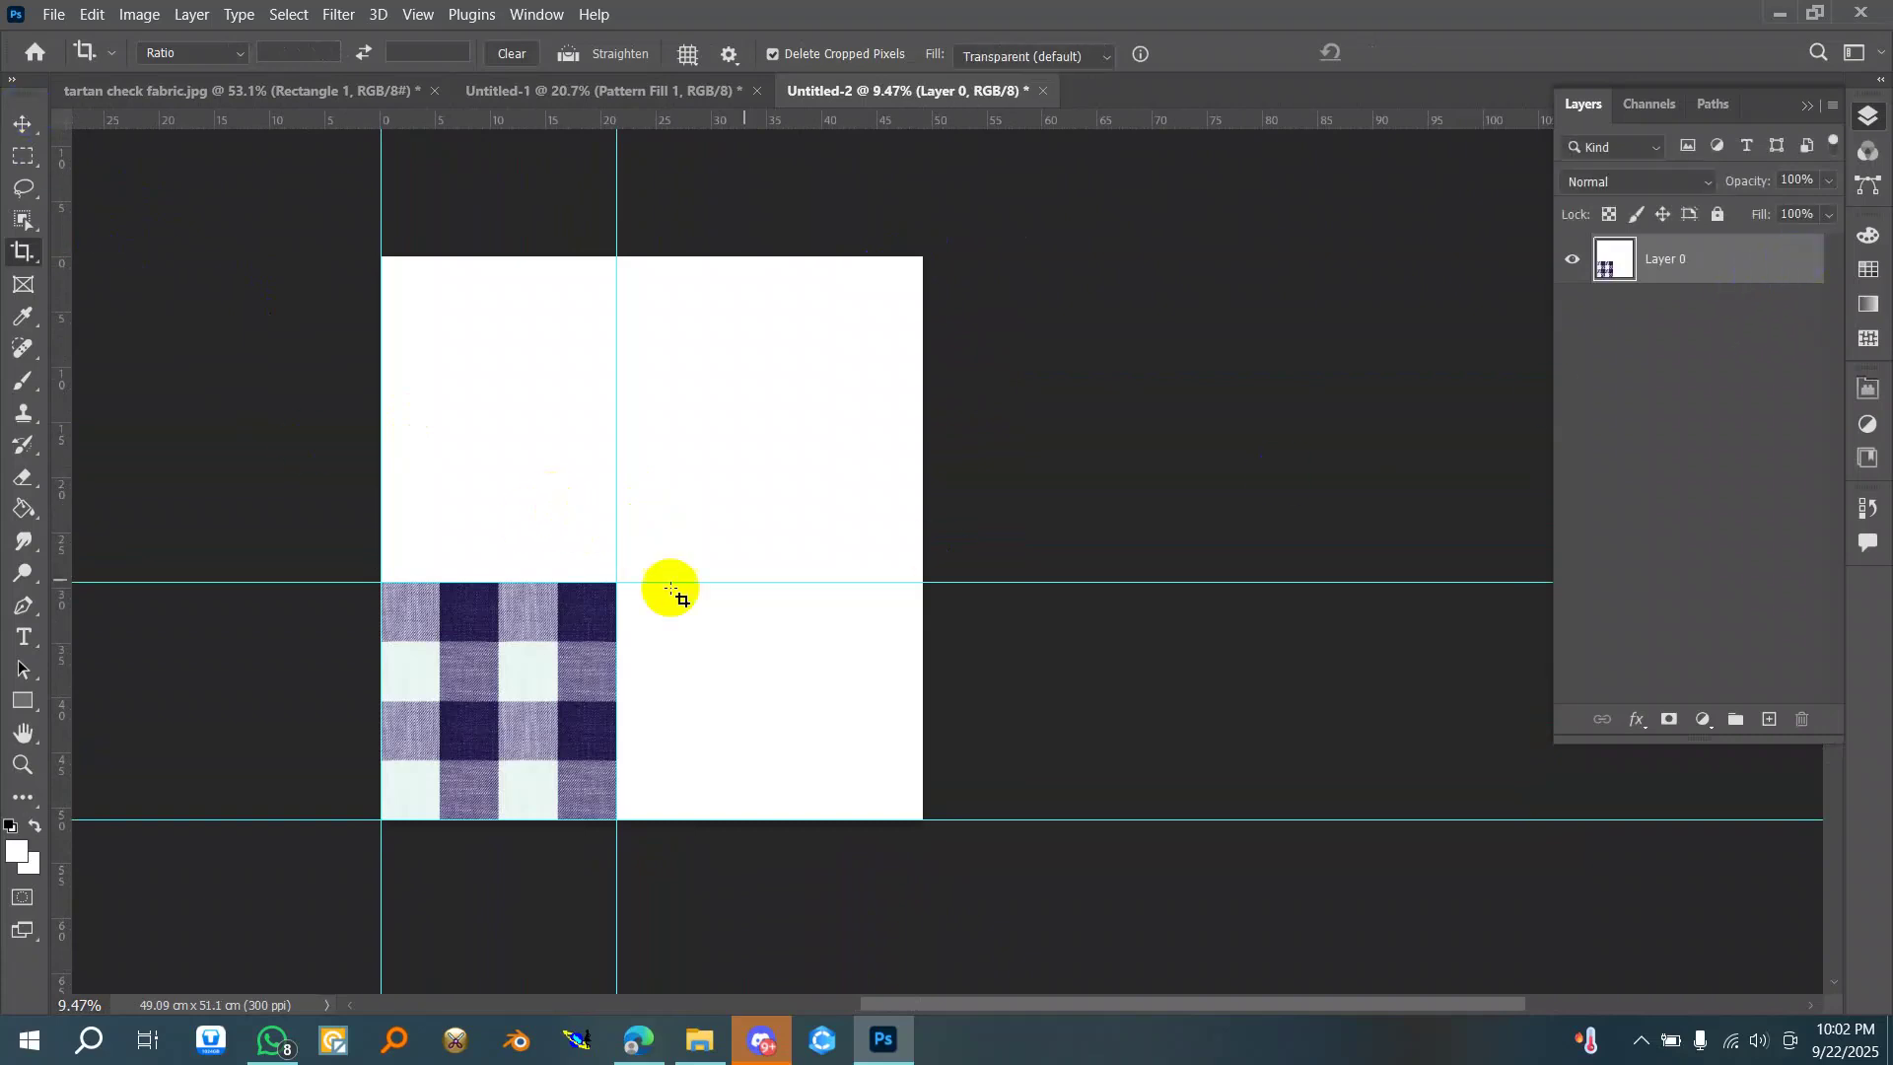
click(21, 120)
drag(506, 703, 740, 699)
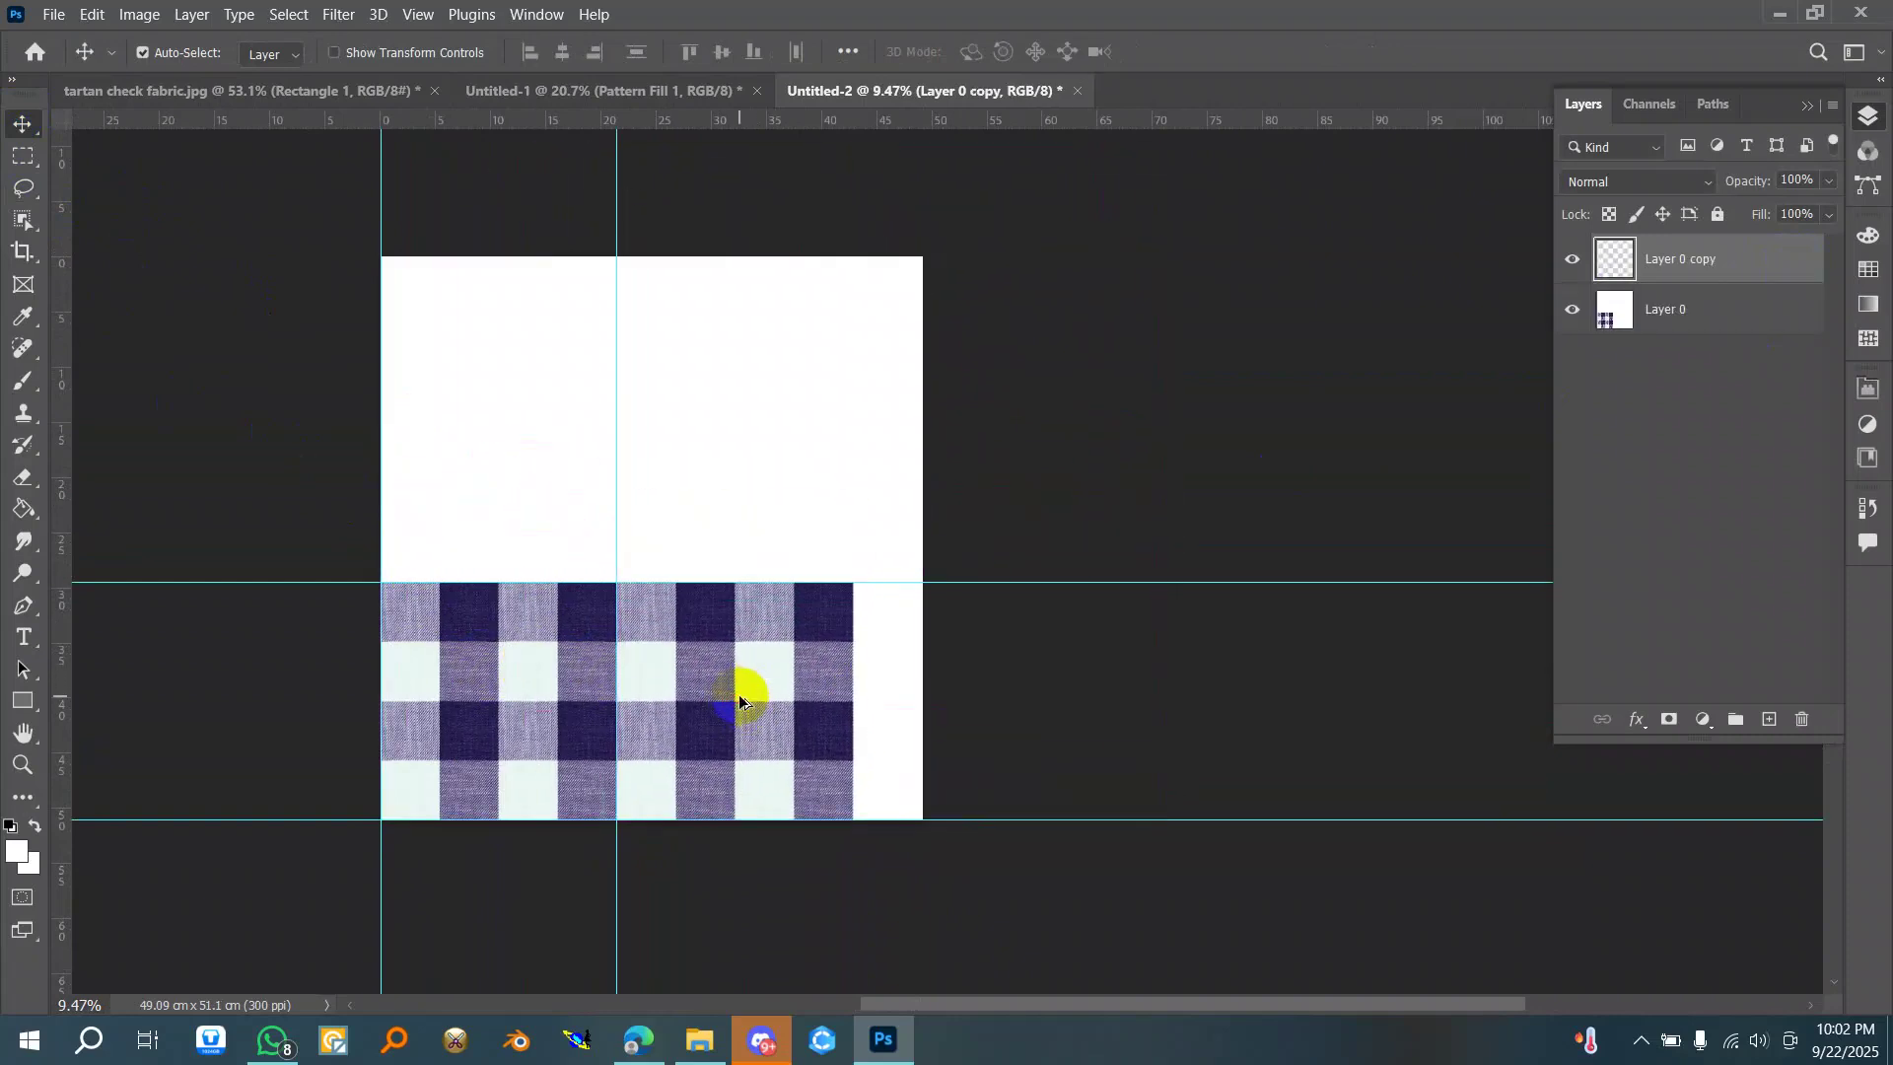
scroll(648, 756, up, 4)
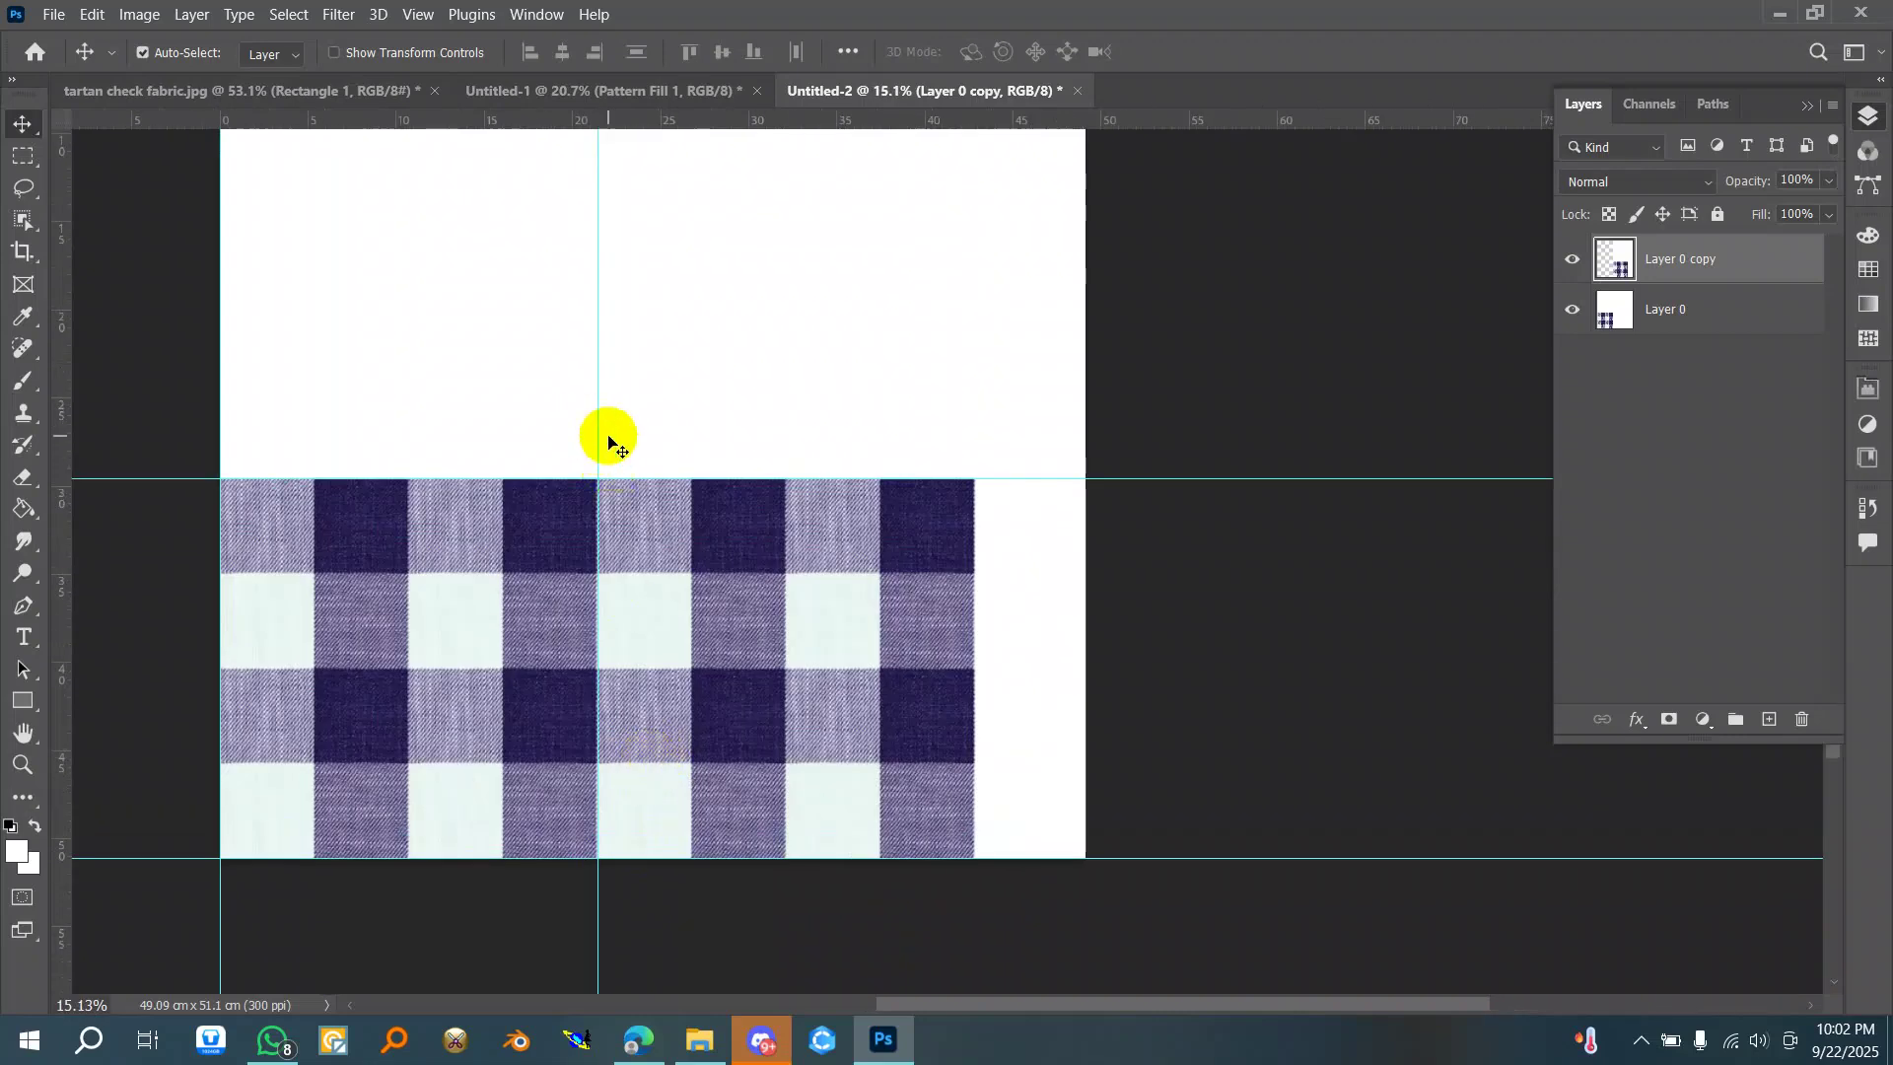
- Remove the vertical guide between the two swatches and the horizontal guide along their upper edge
drag(598, 437, 49, 550)
scroll(724, 605, down, 2)
drag(1079, 500, 1064, 119)
scroll(655, 685, down, 3)
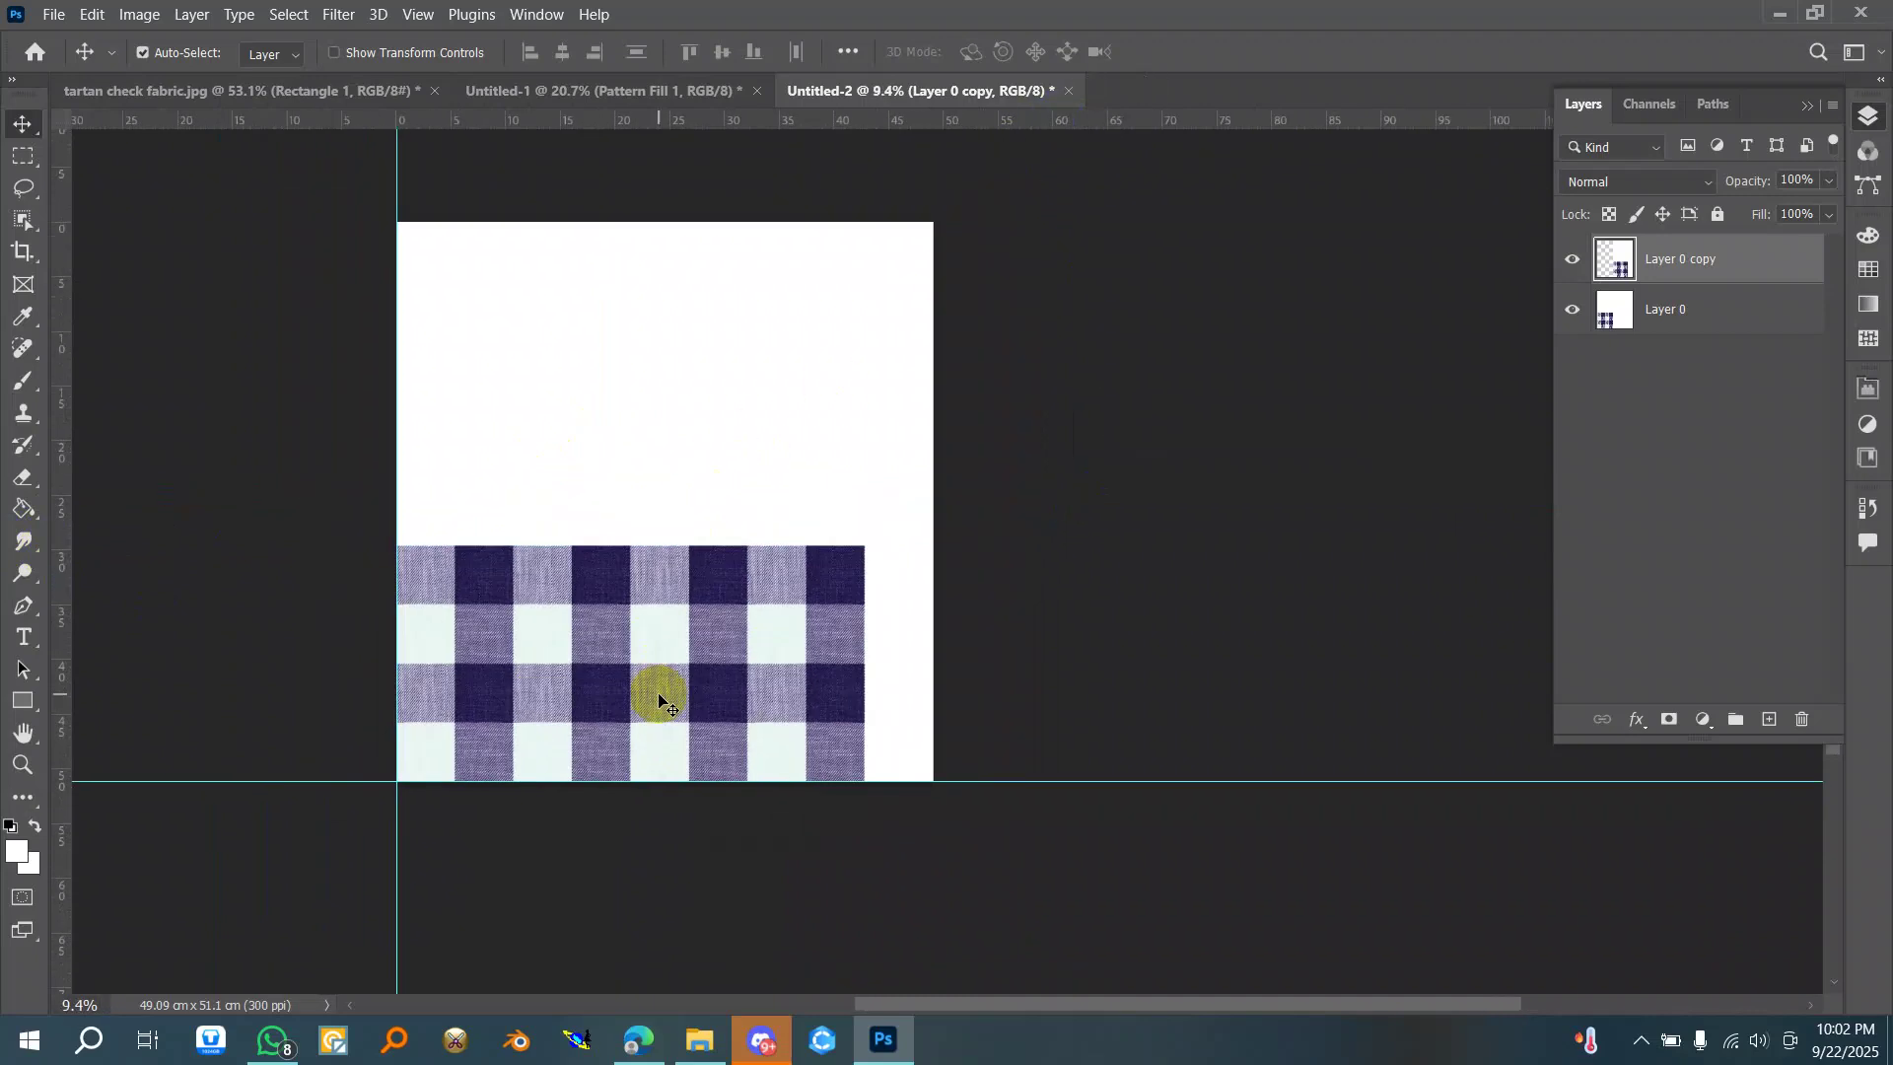
- Duplicate both swatch layers directly above the originals and inspect the horizontal seam
drag(730, 684, 742, 465)
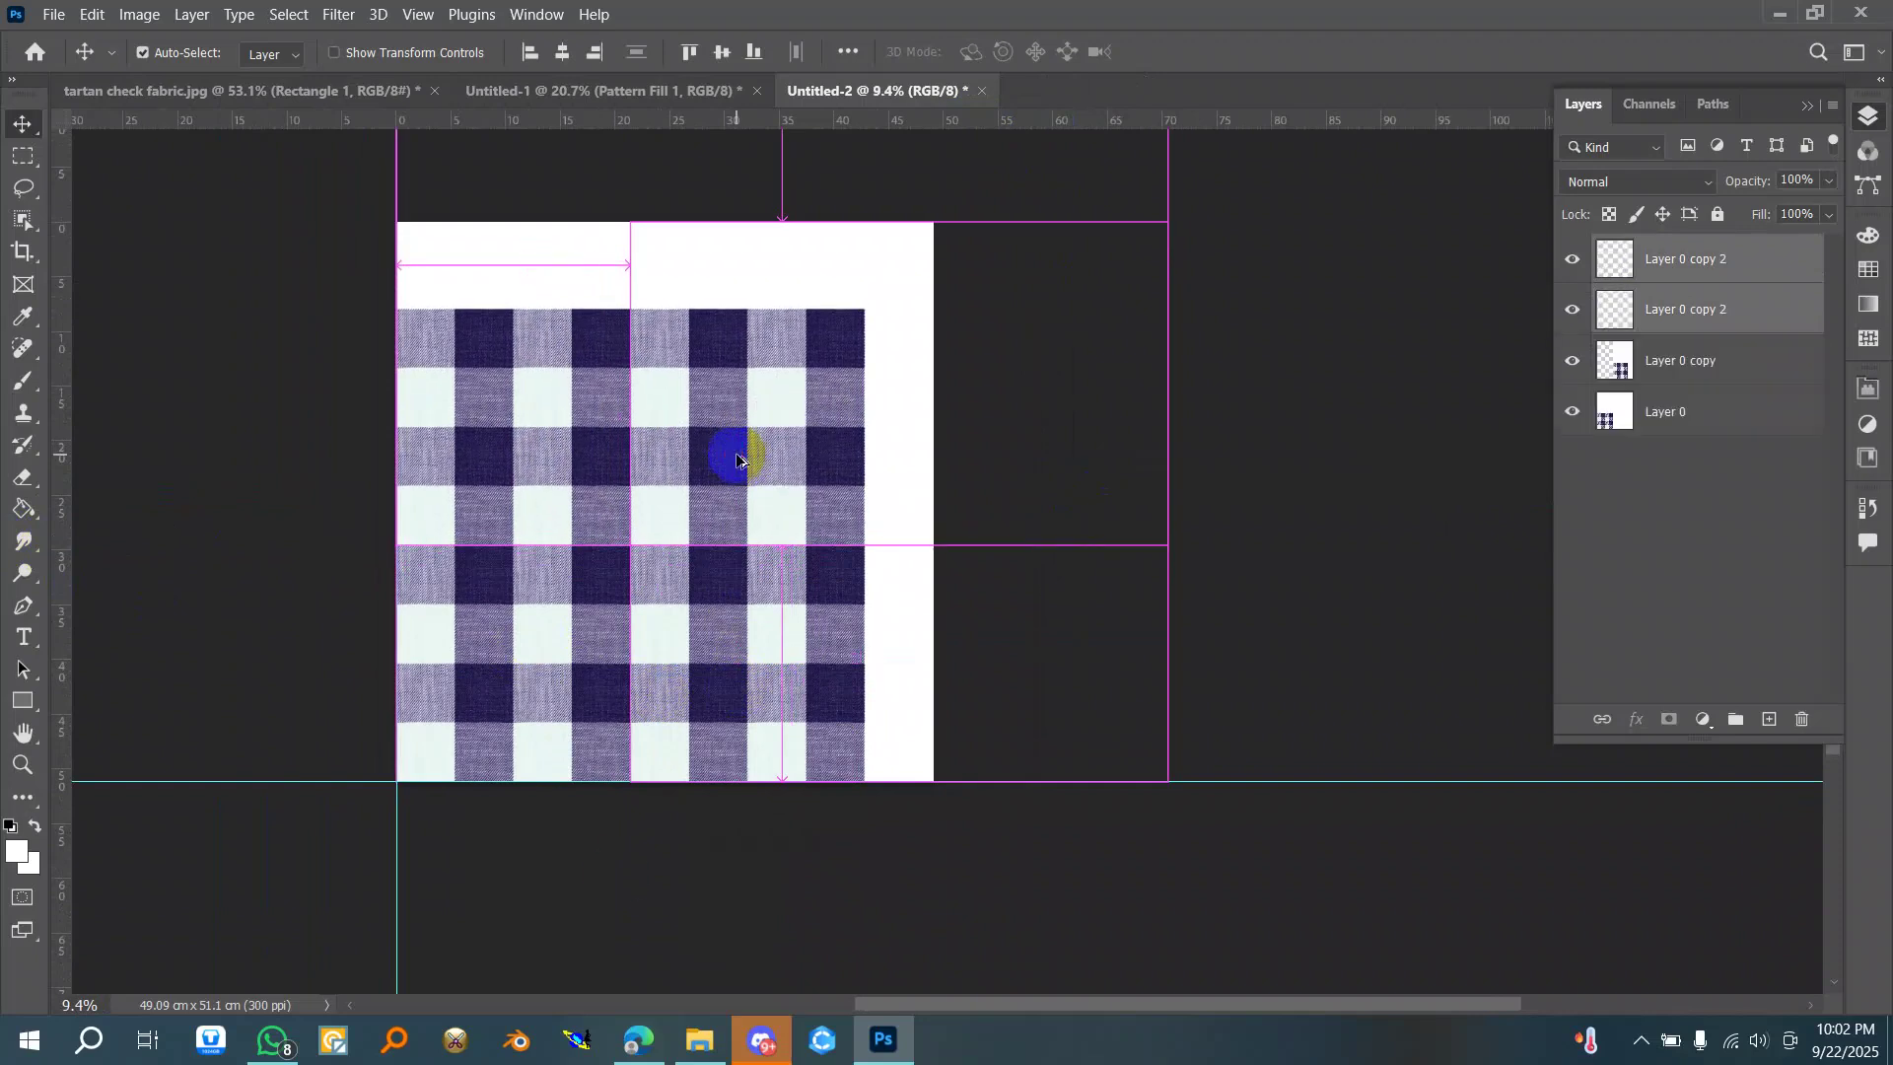
scroll(591, 622, up, 3)
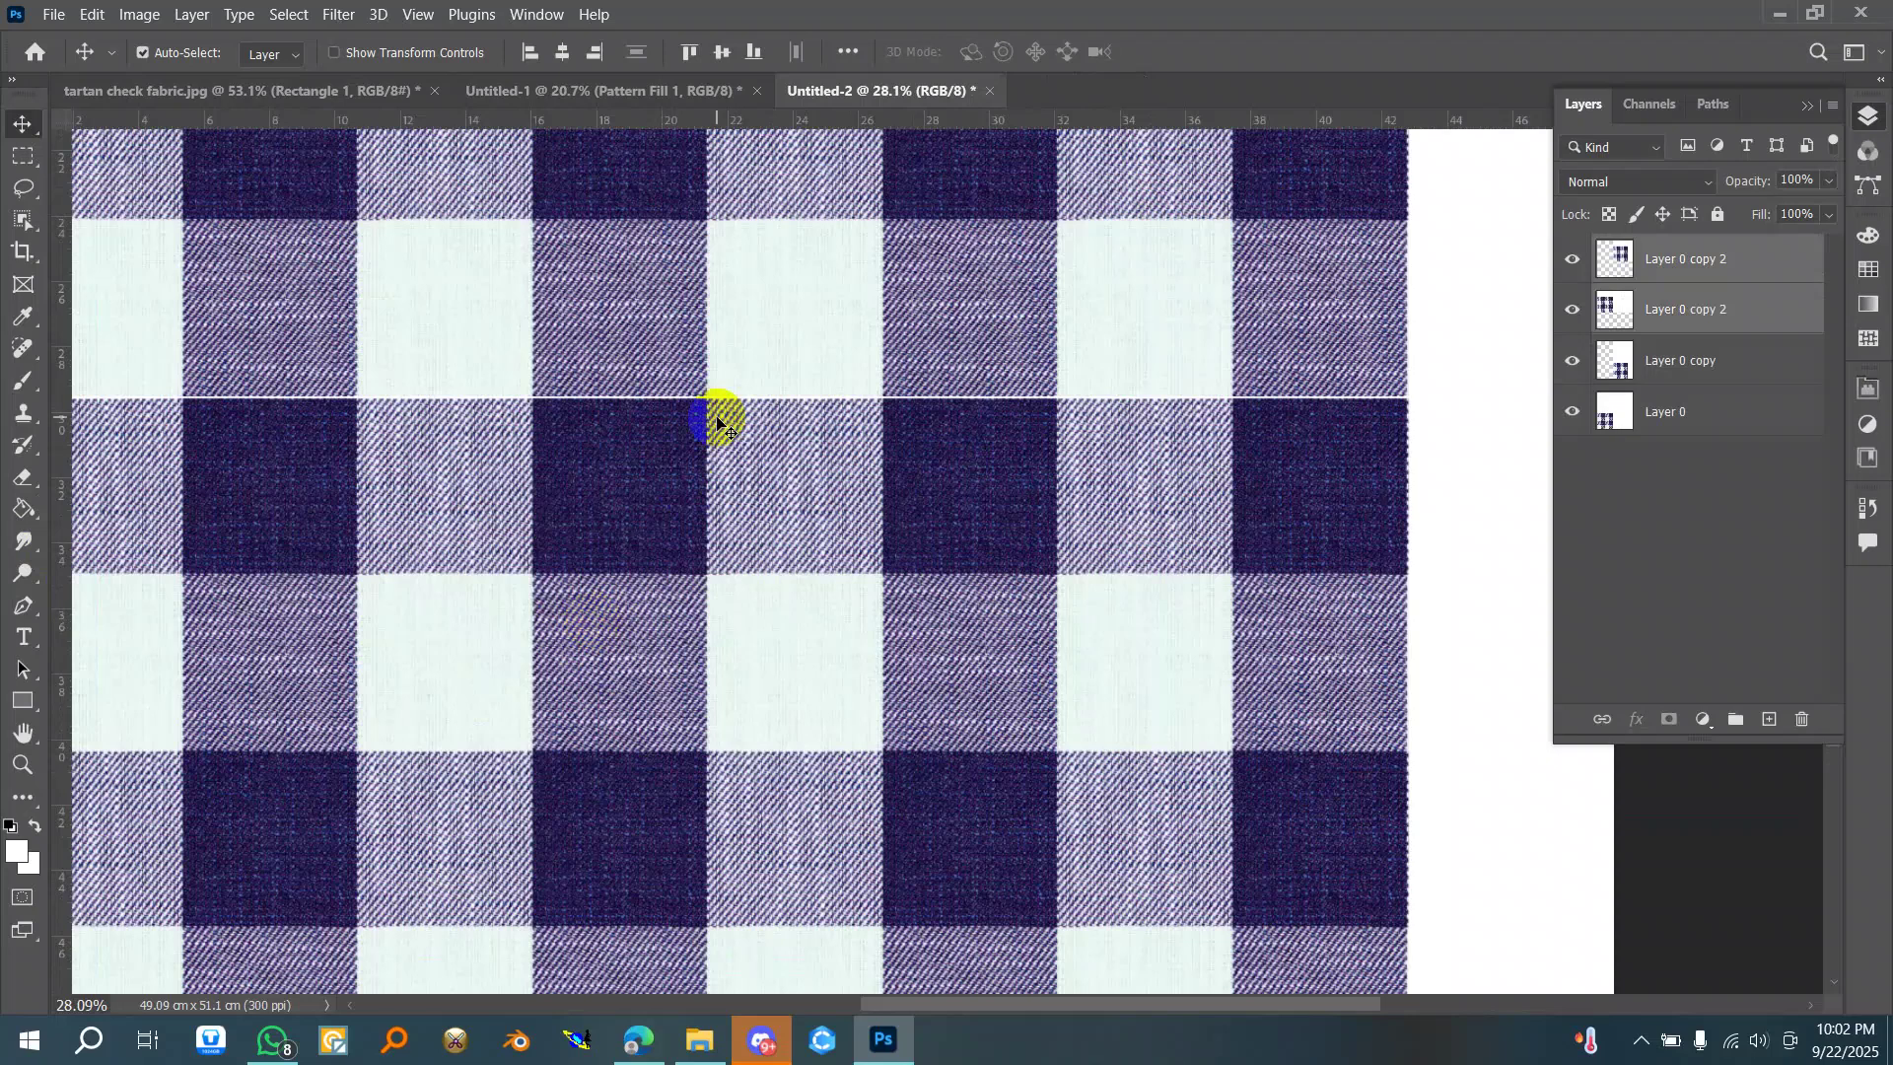
scroll(769, 591, down, 4)
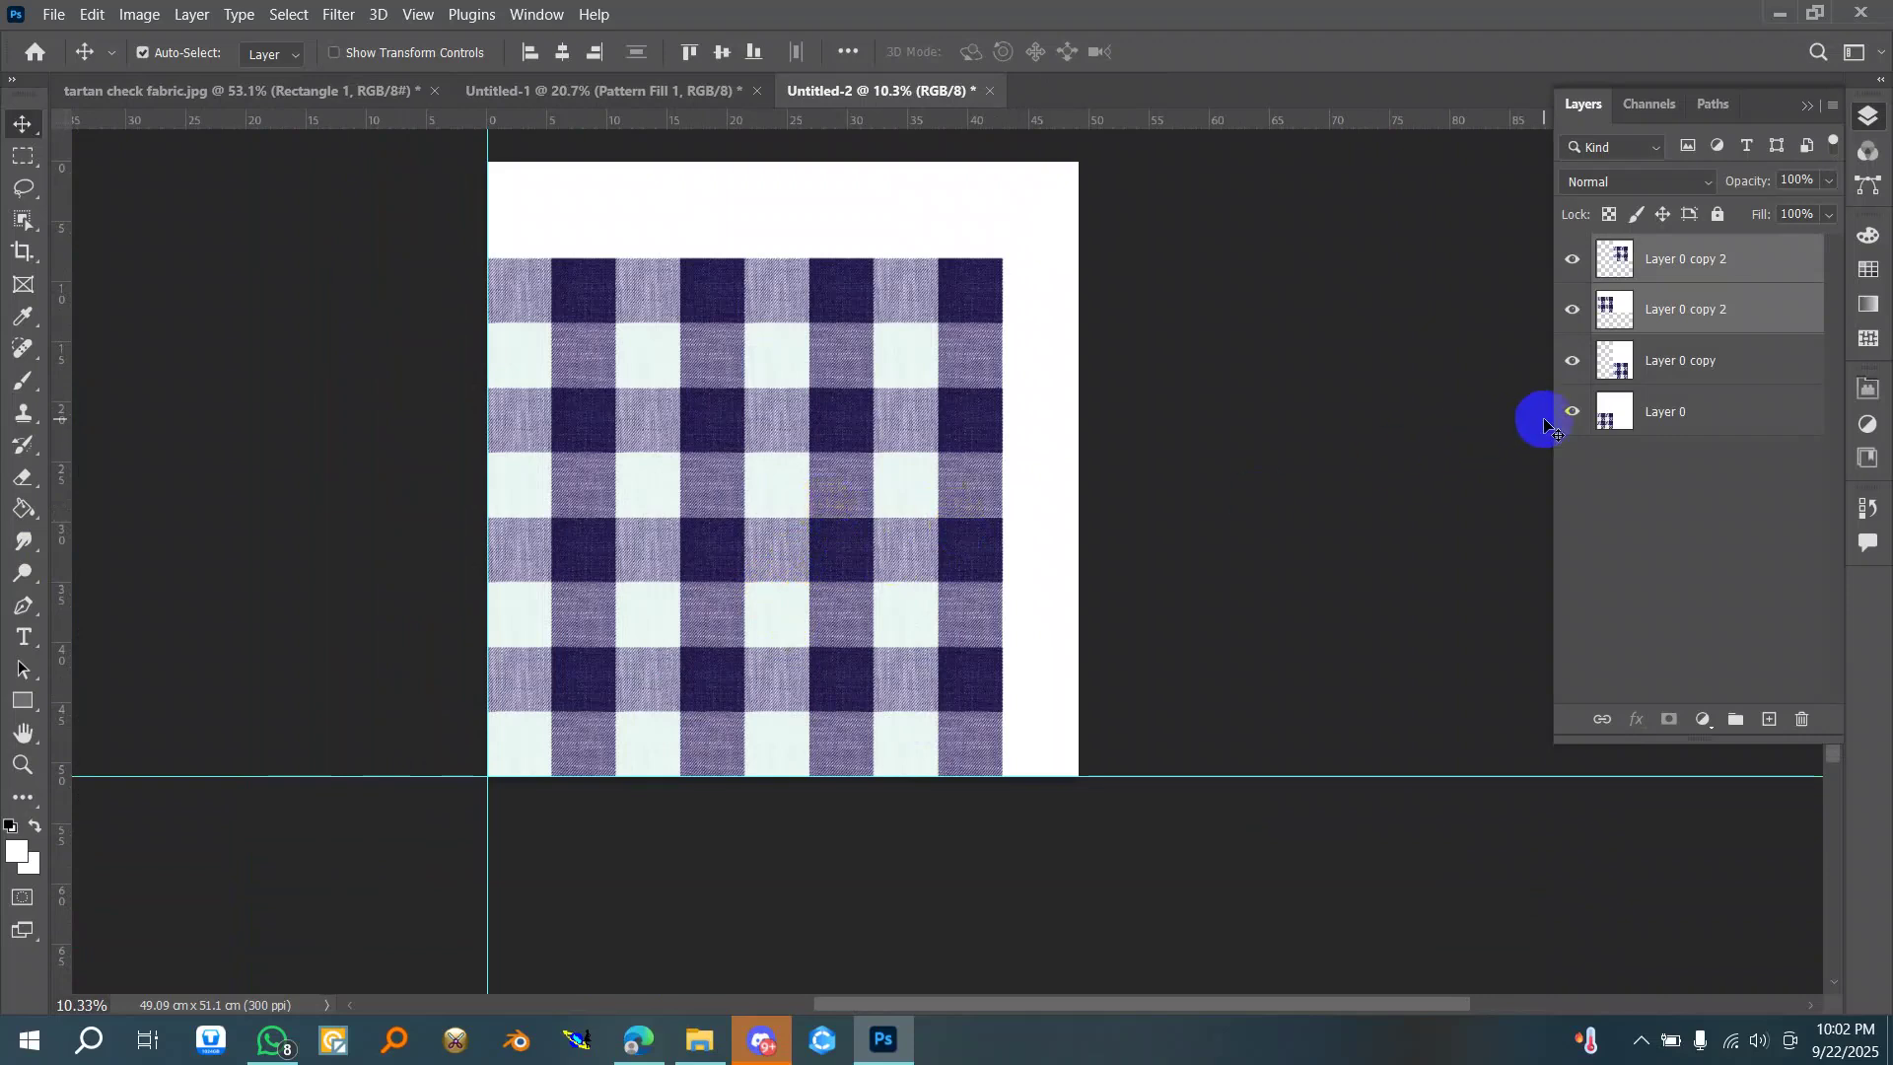
- Undo the seam test back to the single cropped swatch, before the canvas extension and duplicate layers
key(ctrl+z)
key(ctrl+z)
key(ctrl+z)
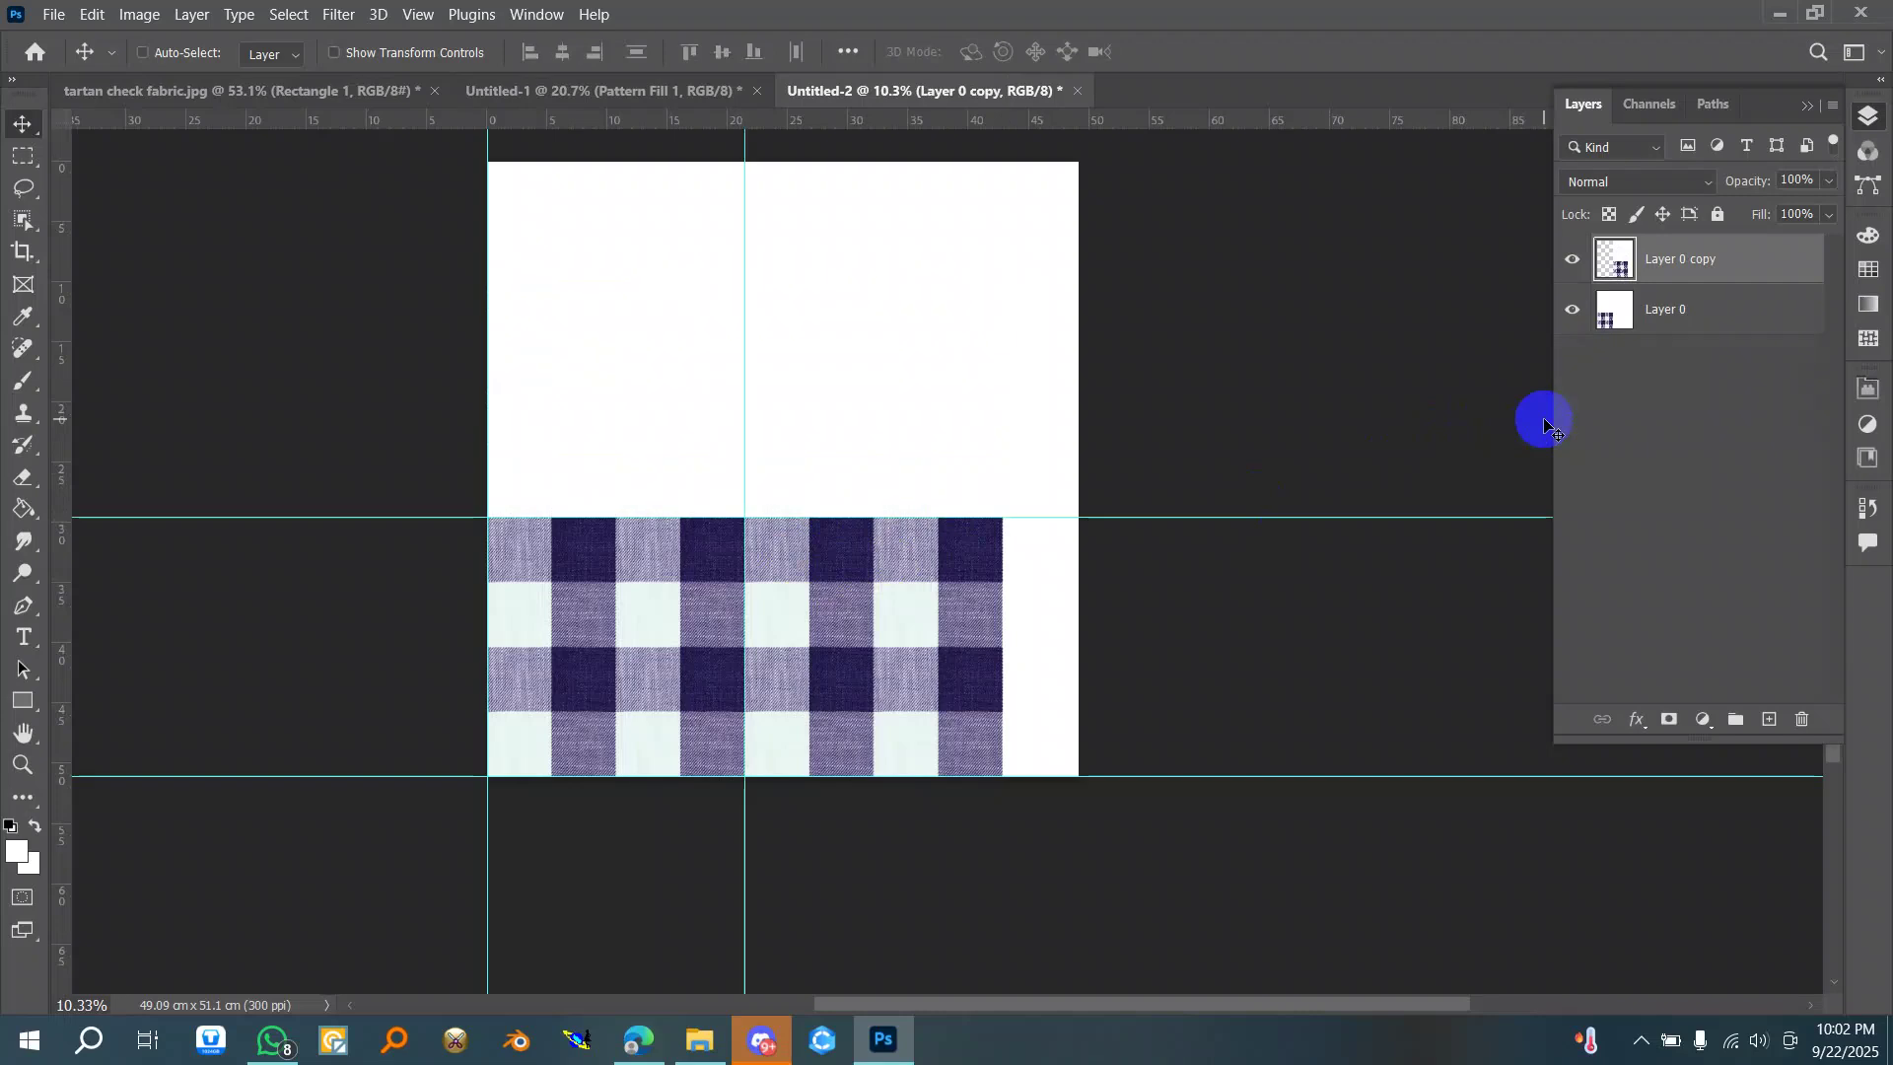
key(ctrl+z)
key(ctrl+z)
key(ctrl+z)
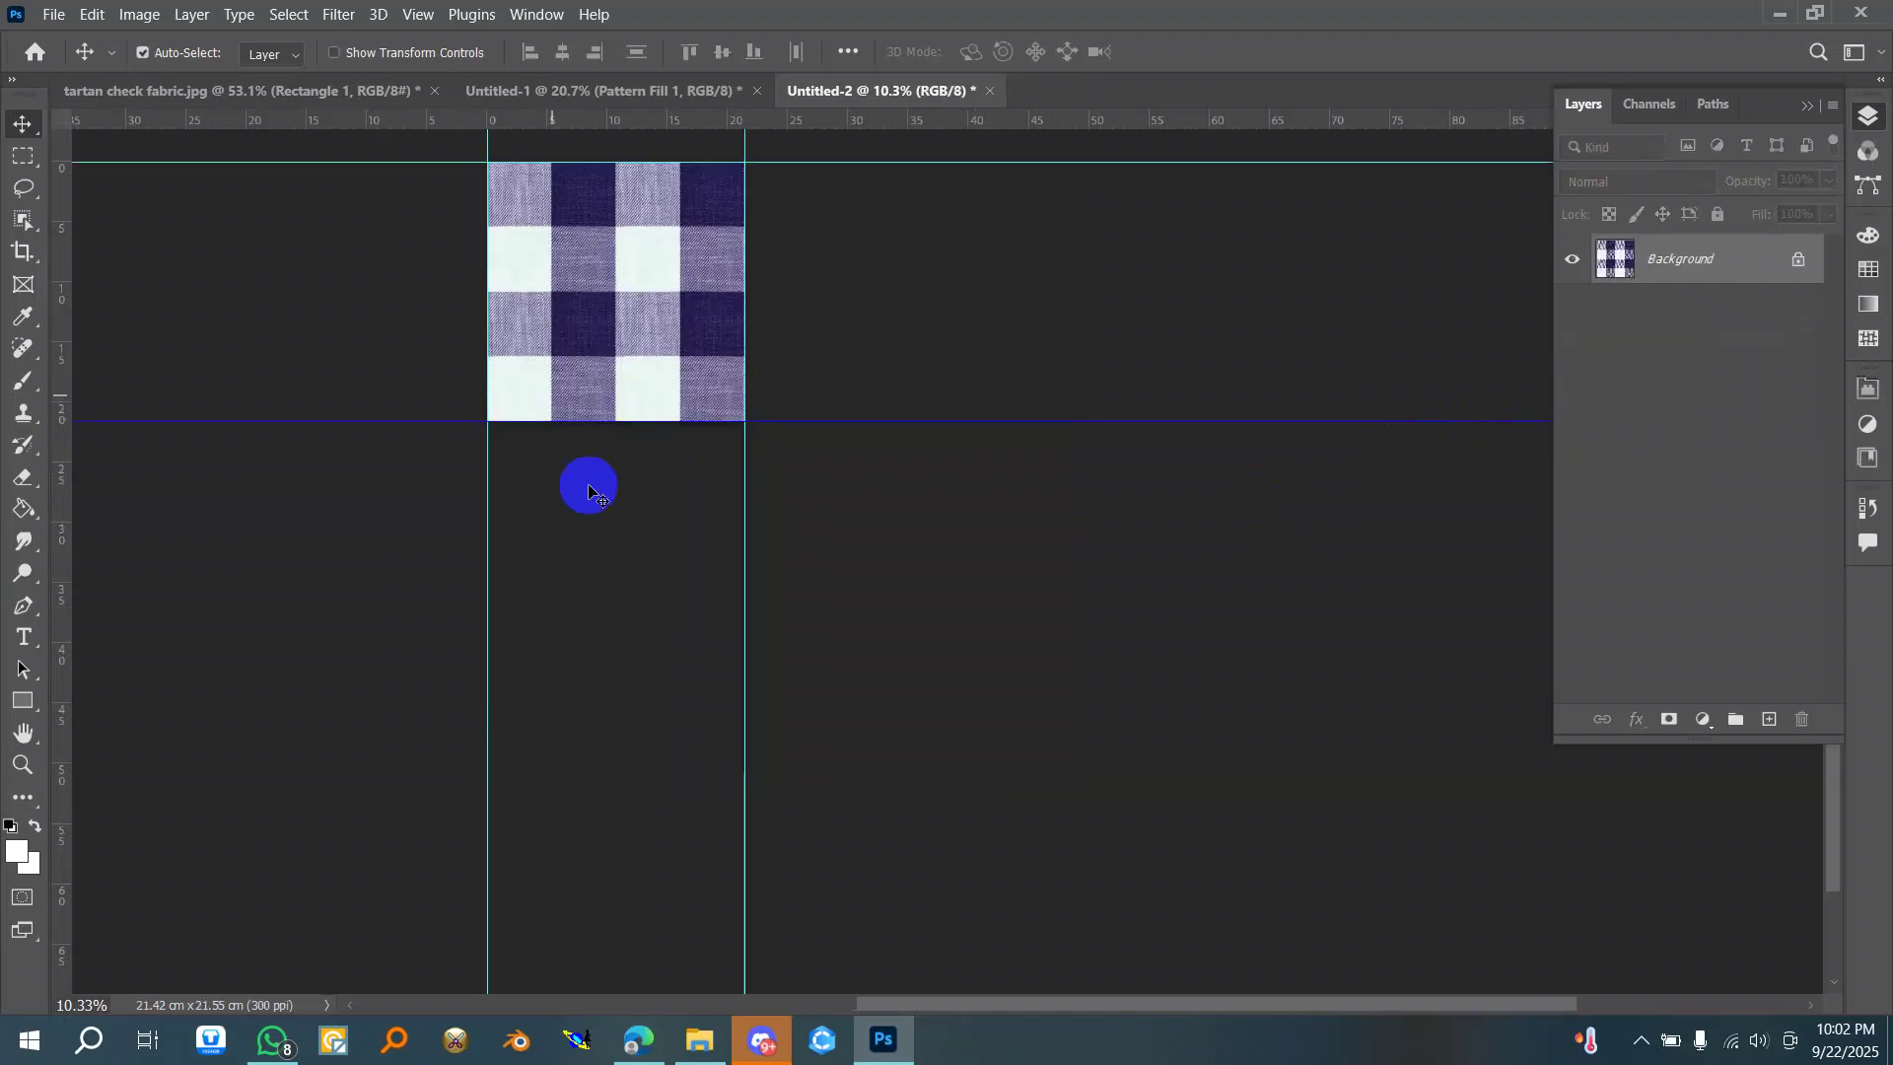
scroll(647, 519, down, 3)
scroll(600, 237, up, 7)
scroll(735, 443, down, 2)
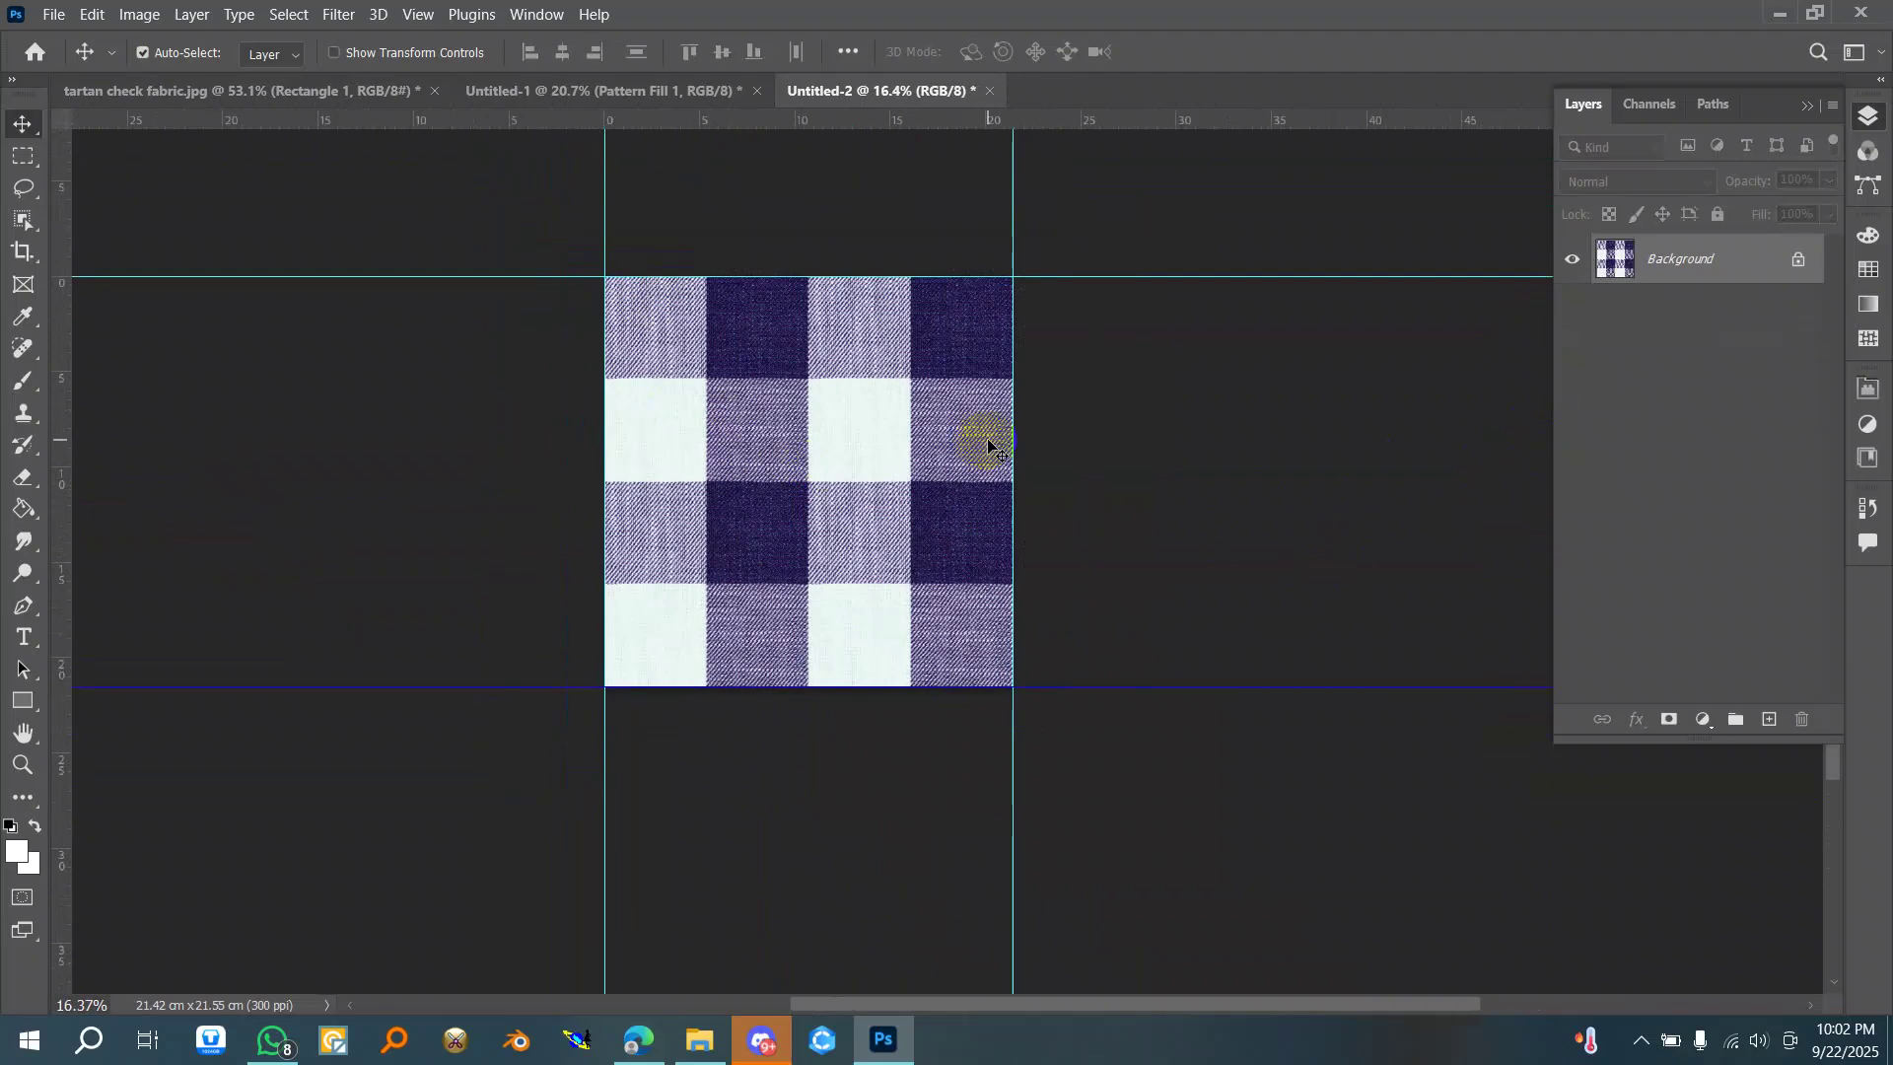
- Review the swatch document's canvas size and resolution in its properties
click(1802, 113)
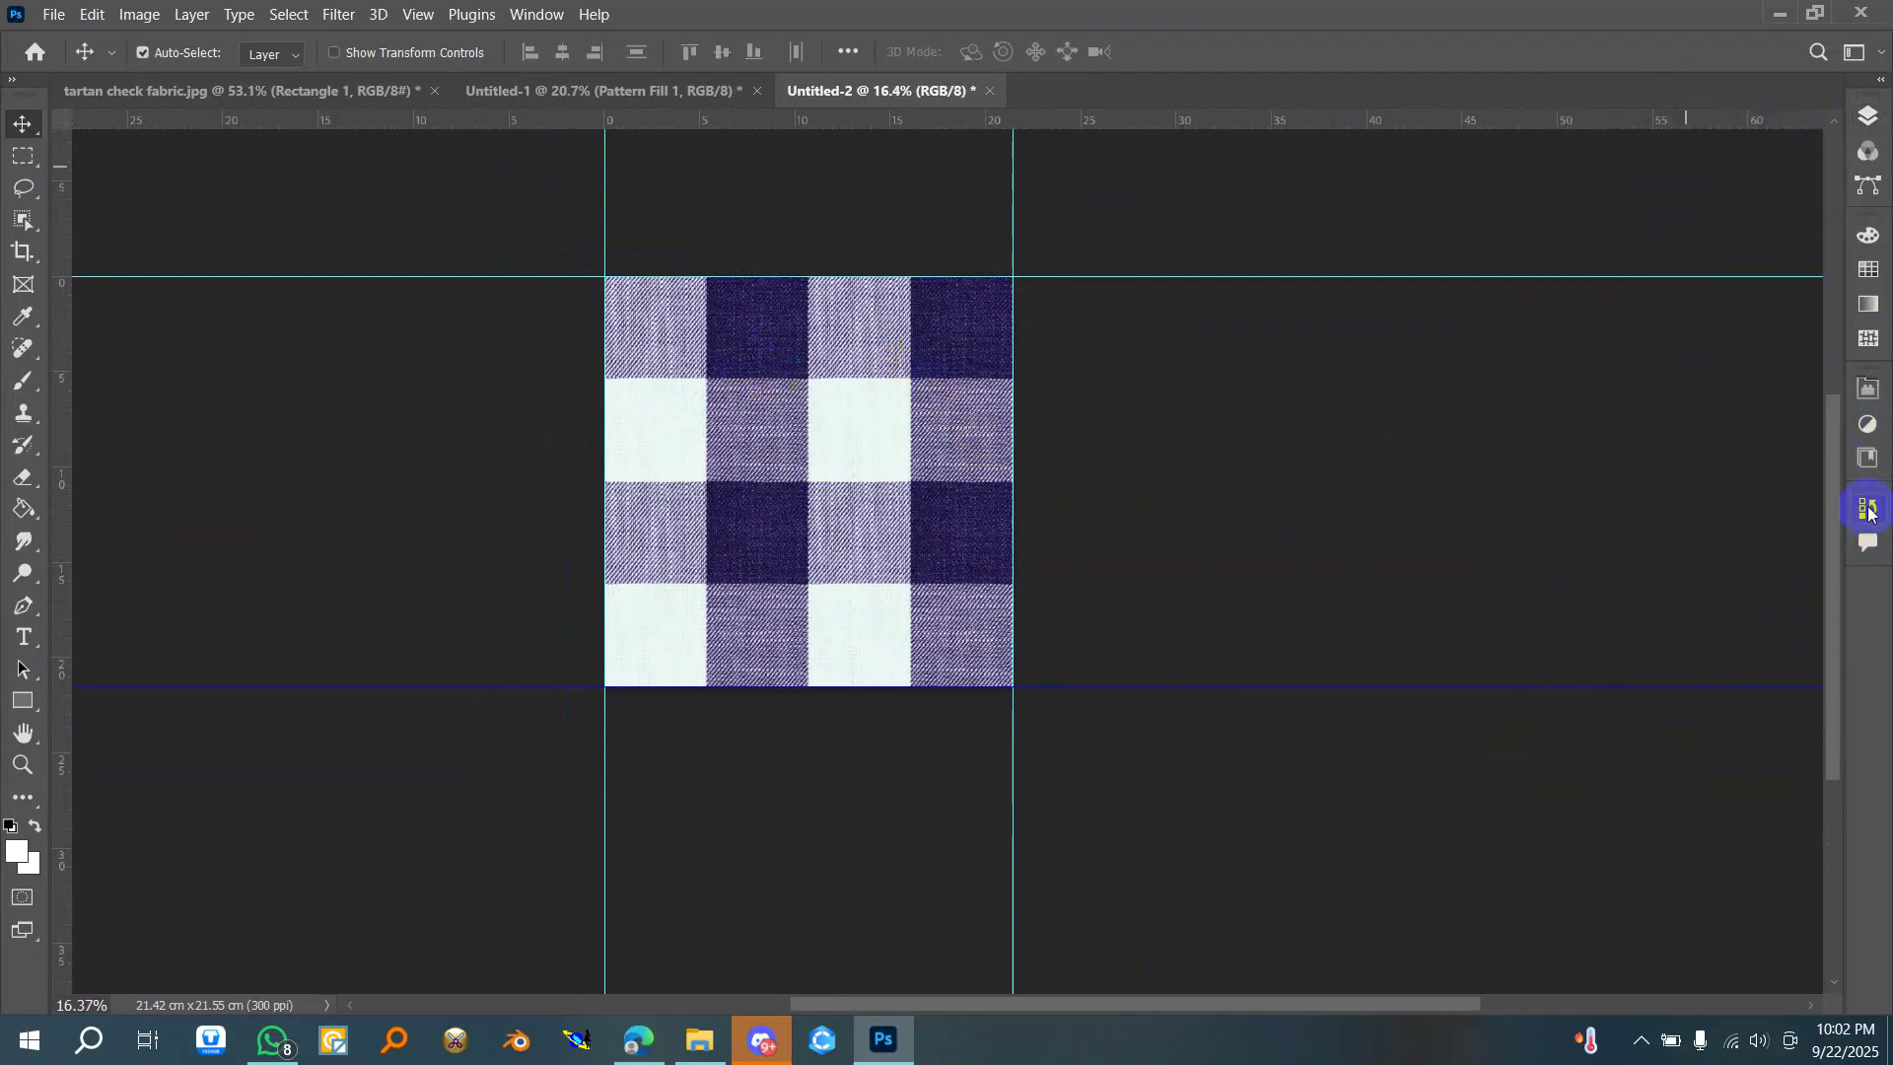
click(1868, 395)
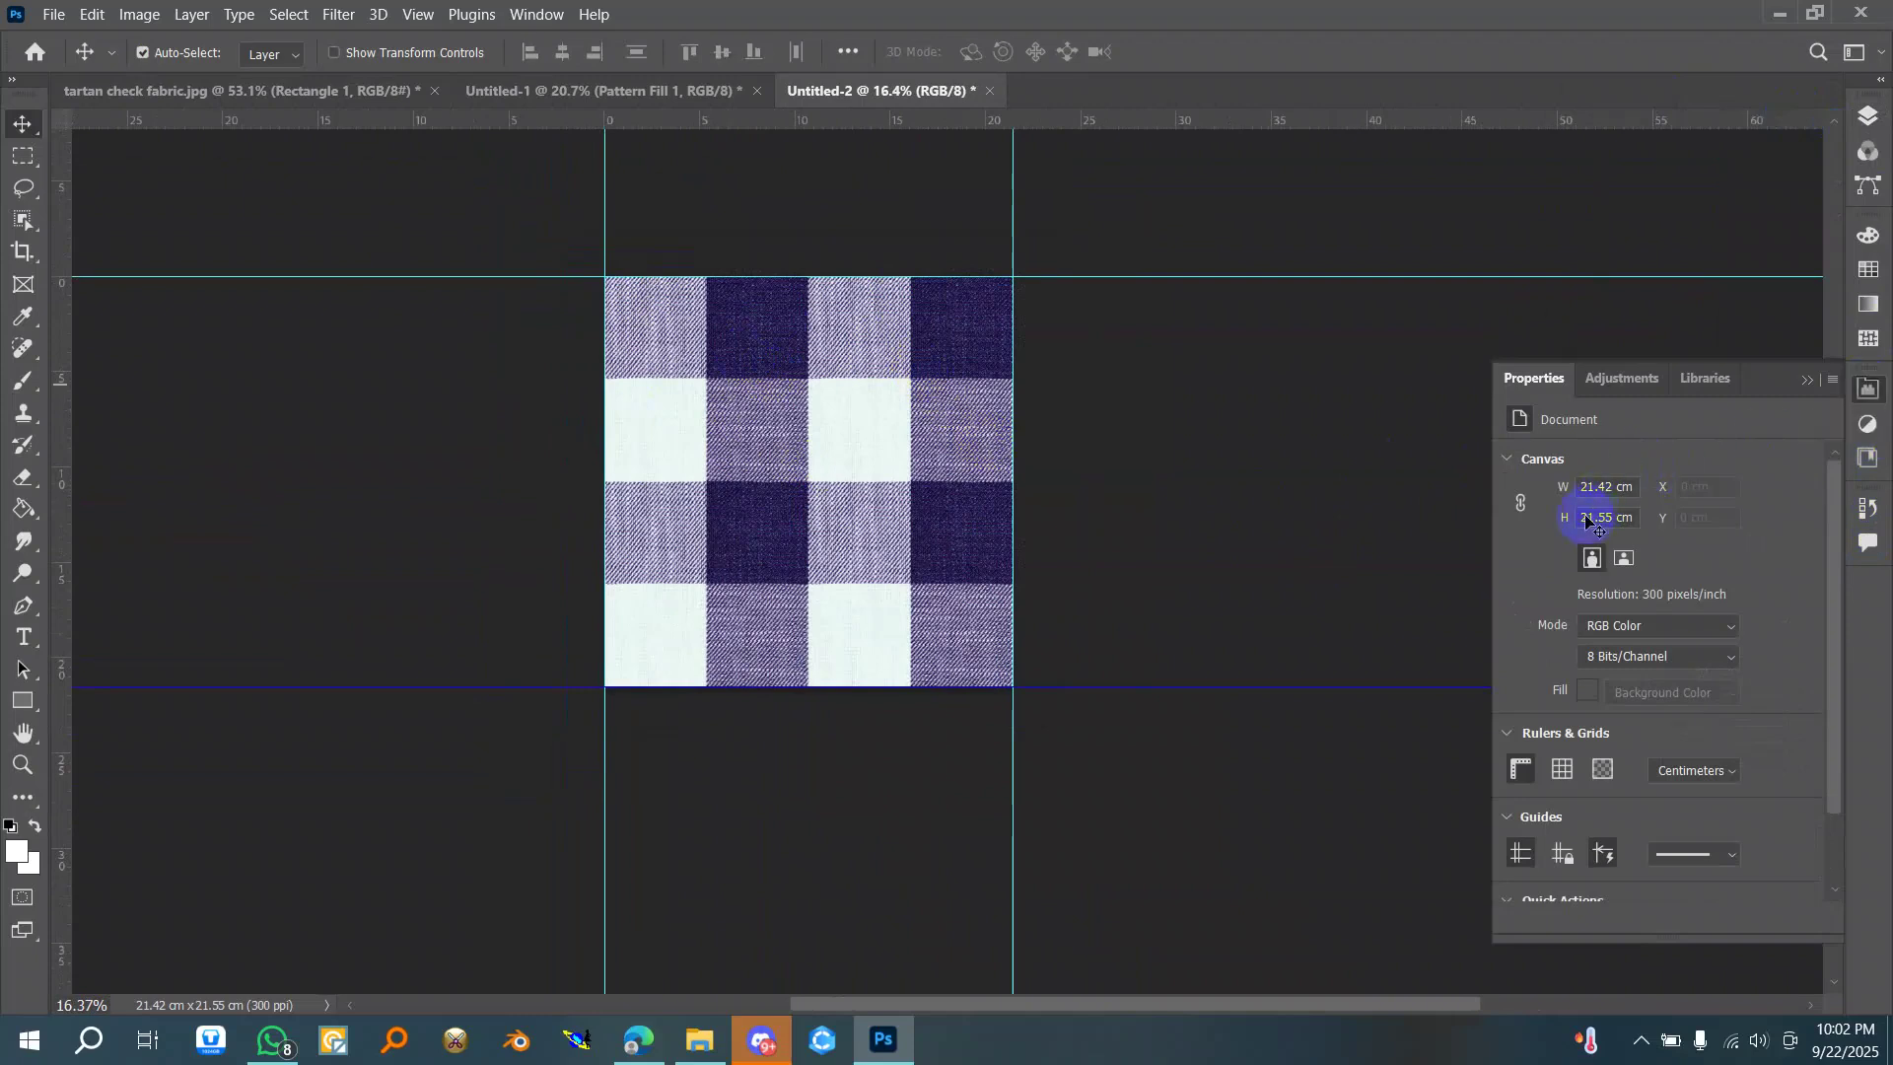
scroll(705, 498, down, 1)
scroll(744, 424, up, 2)
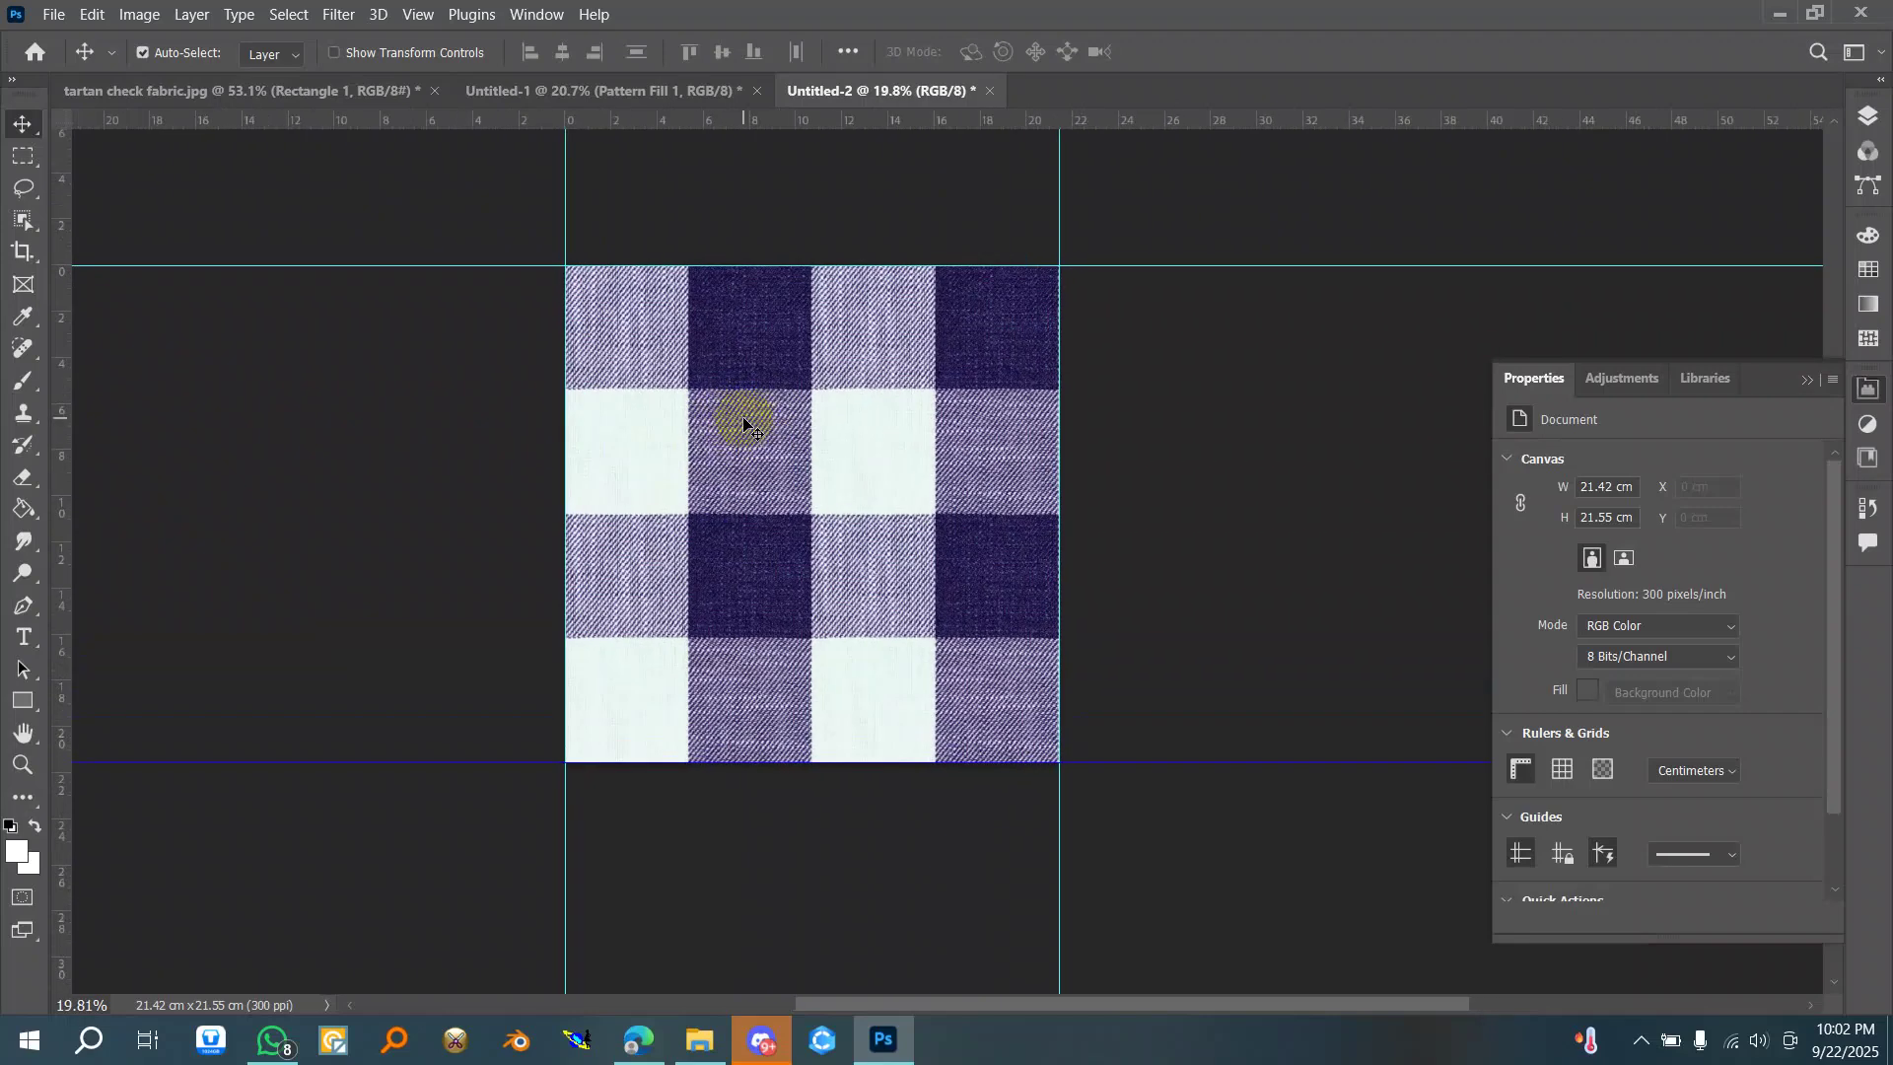
click(53, 14)
click(145, 318)
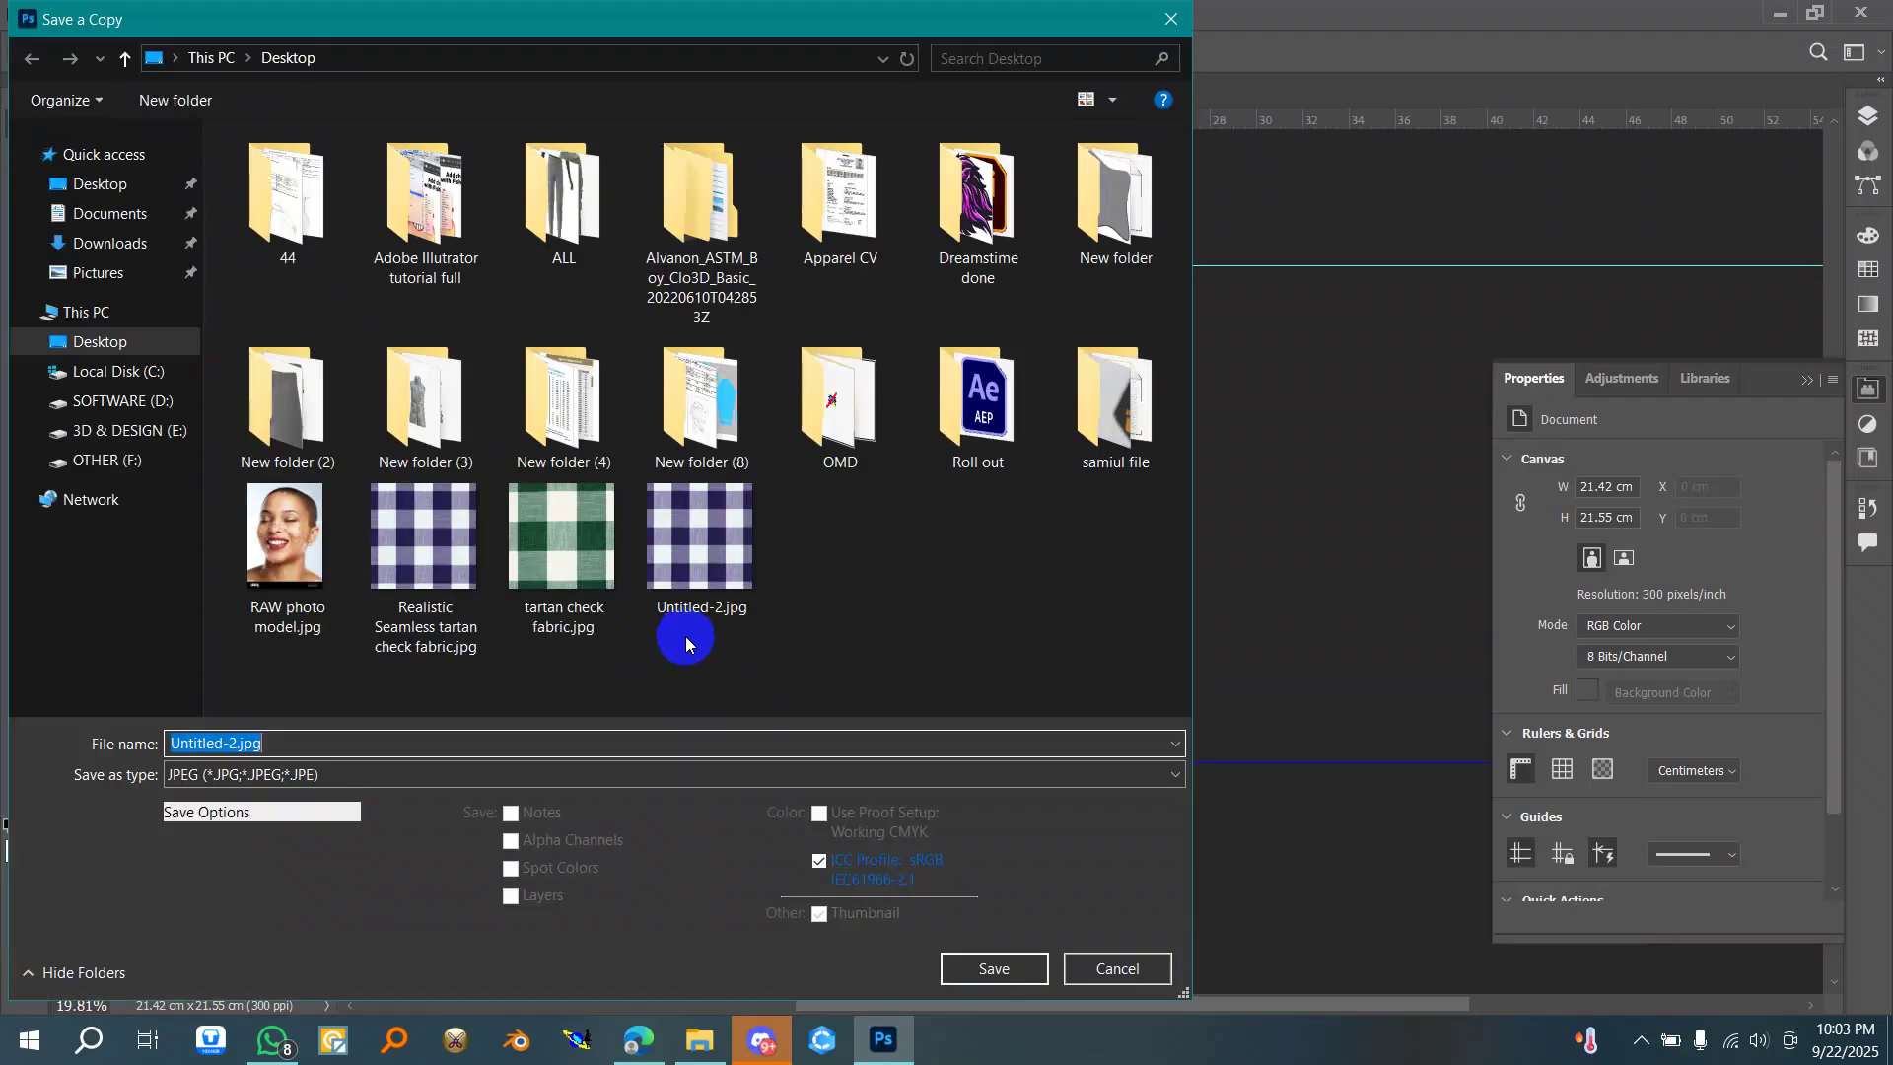
click(1112, 965)
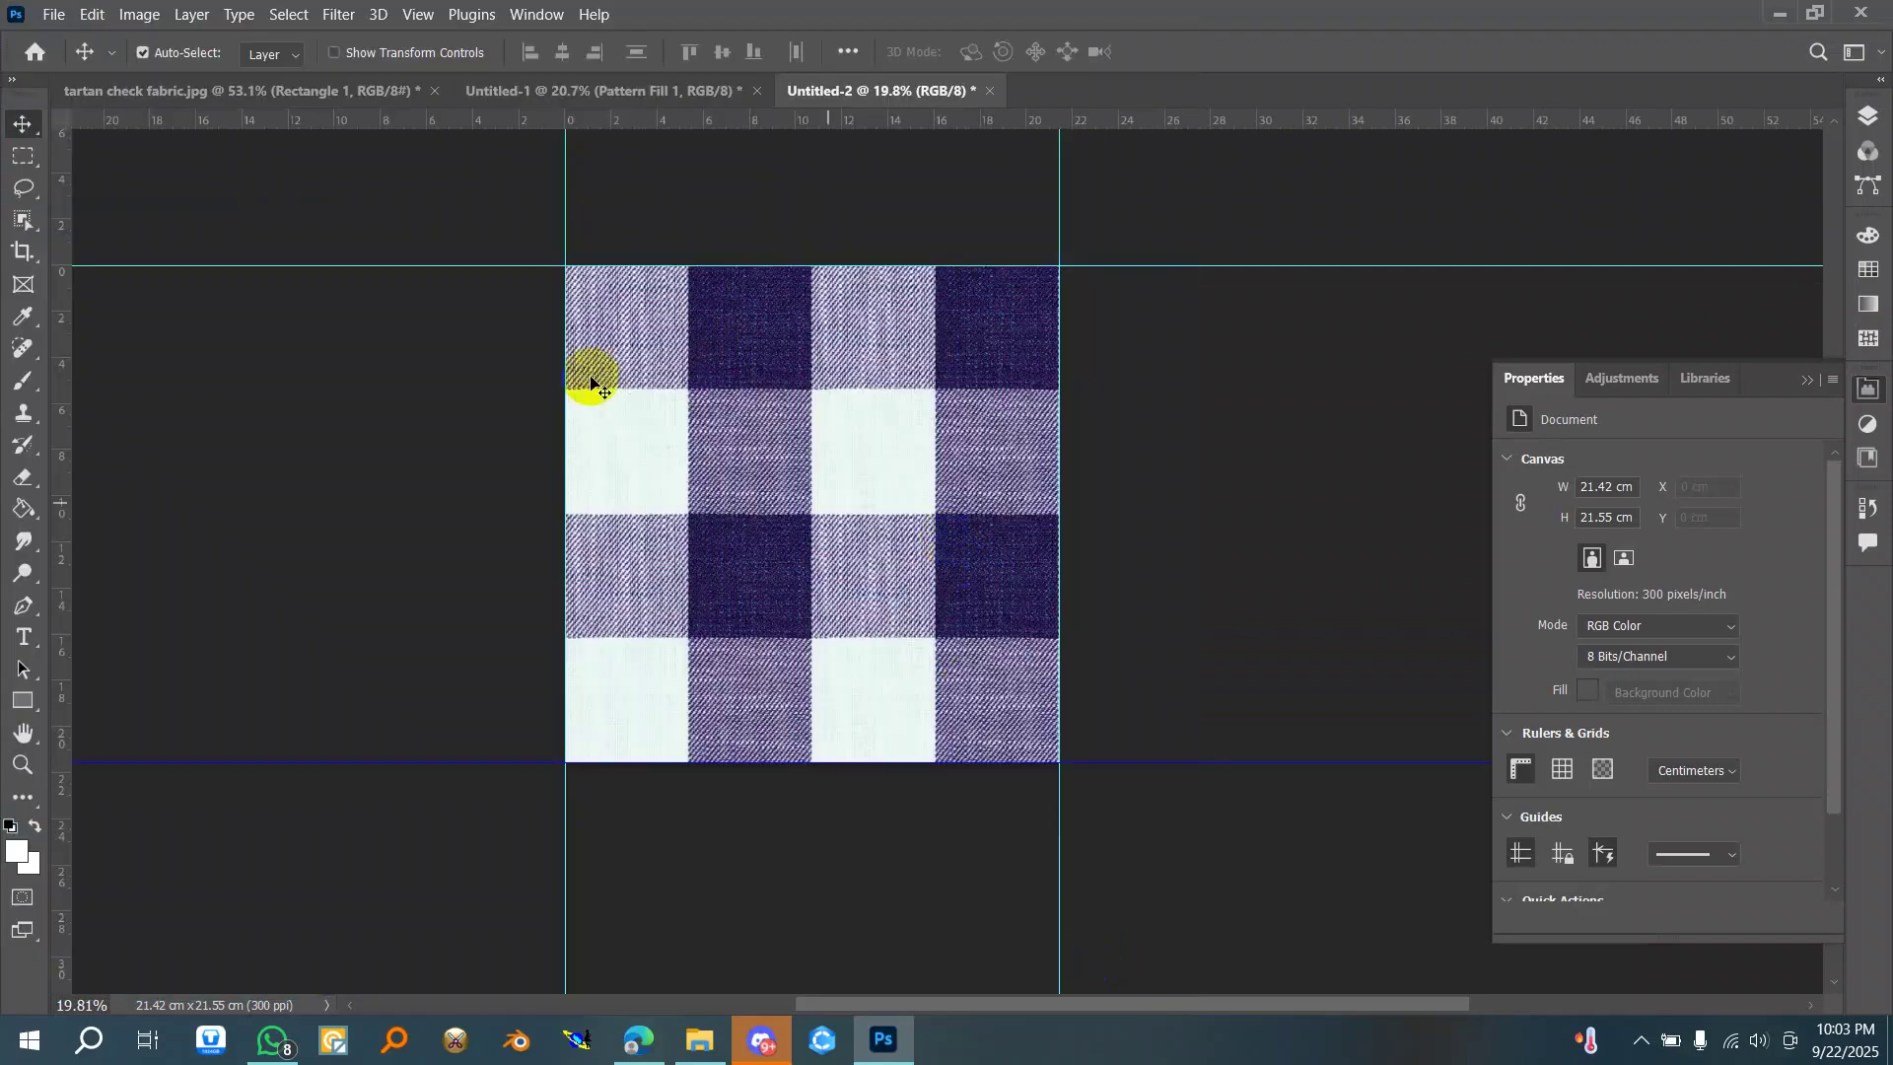
- Resample the swatch image to a resolution of 400 pixels/inch and collapse the document properties
click(139, 14)
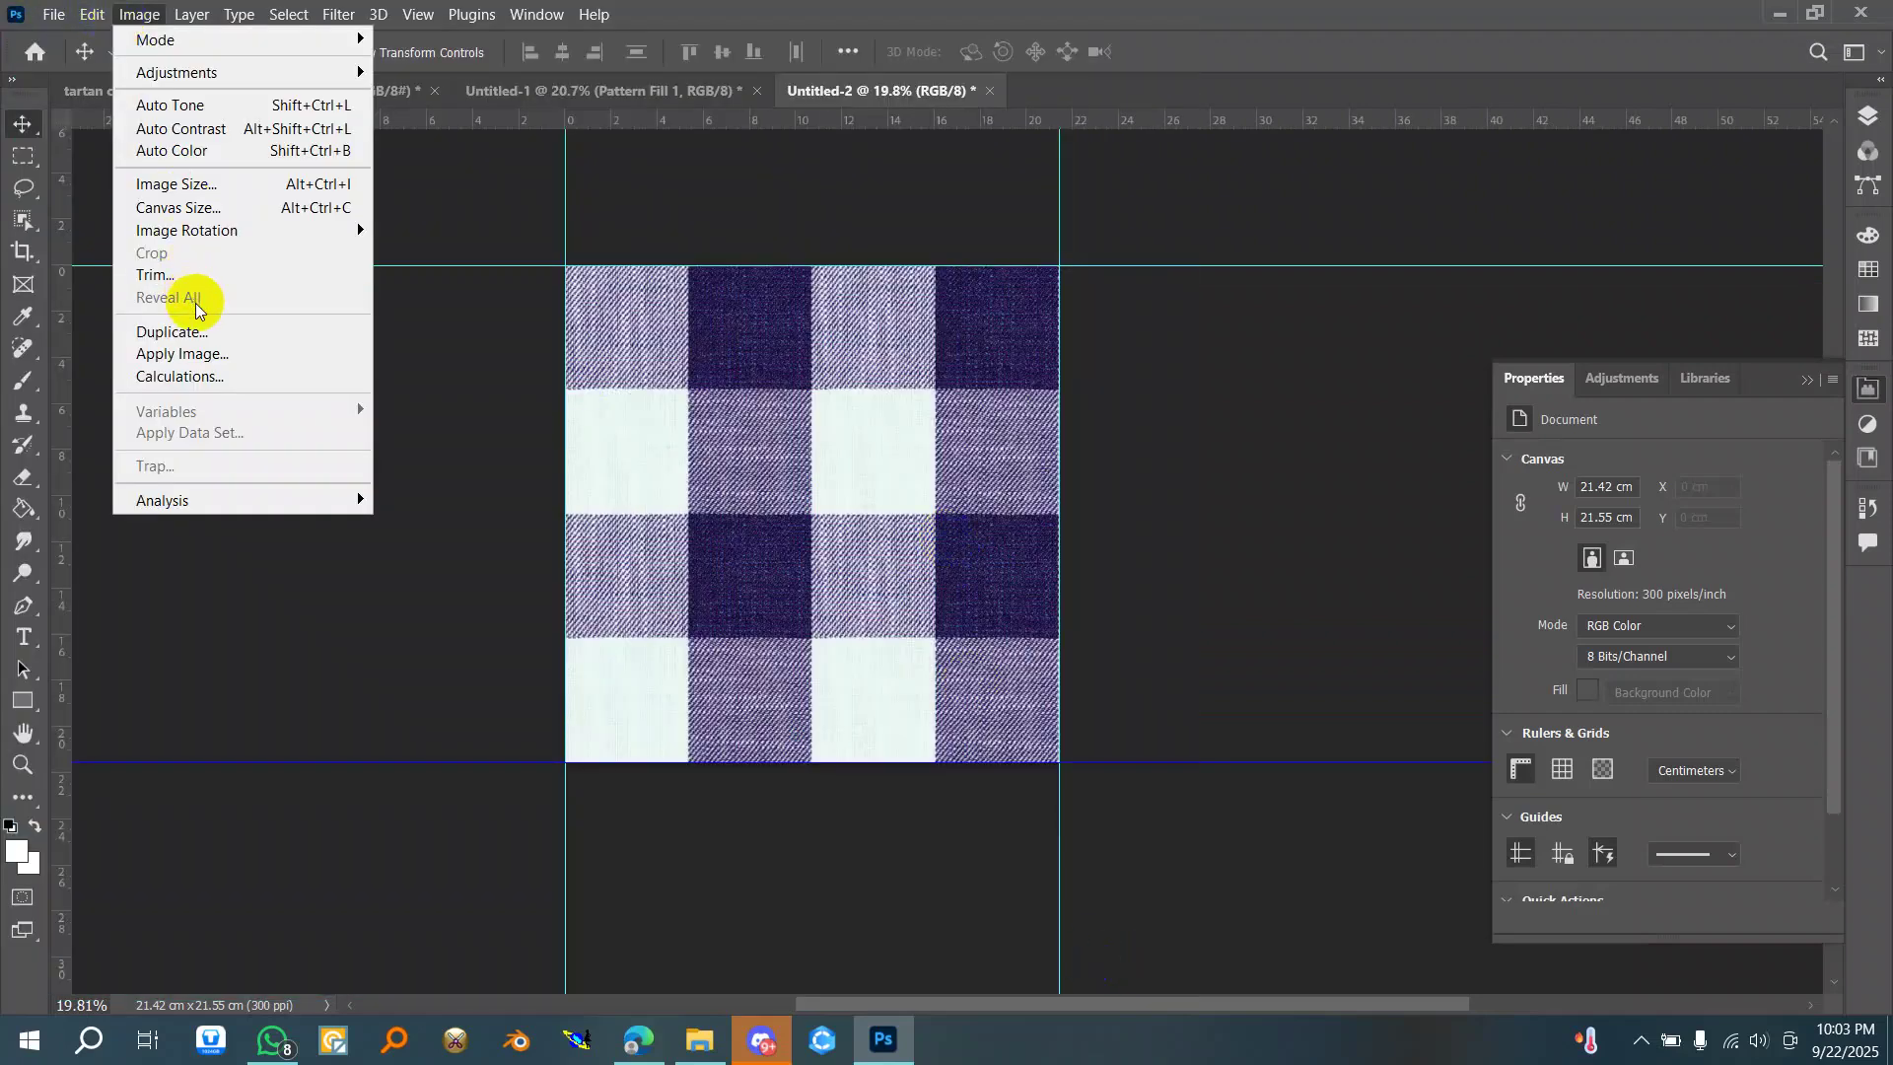
click(196, 193)
drag(1168, 399, 1060, 395)
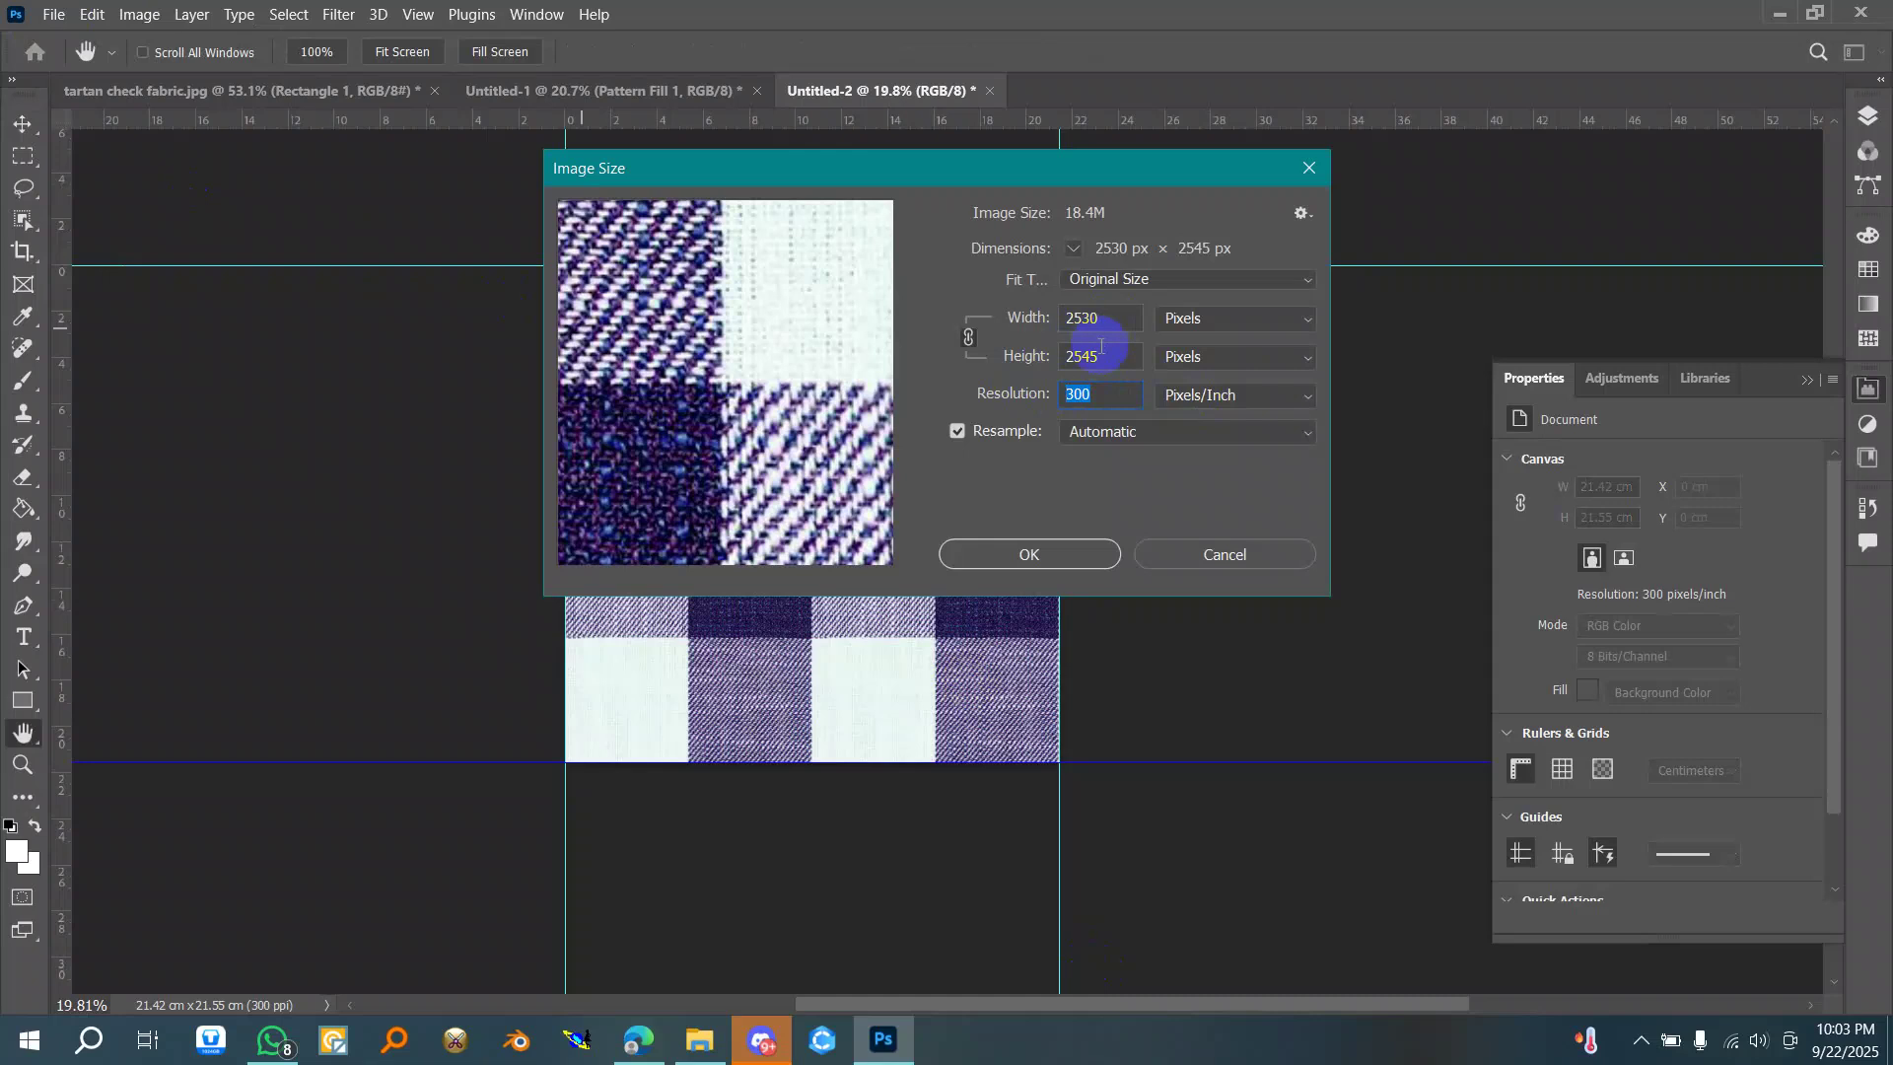
text(400)
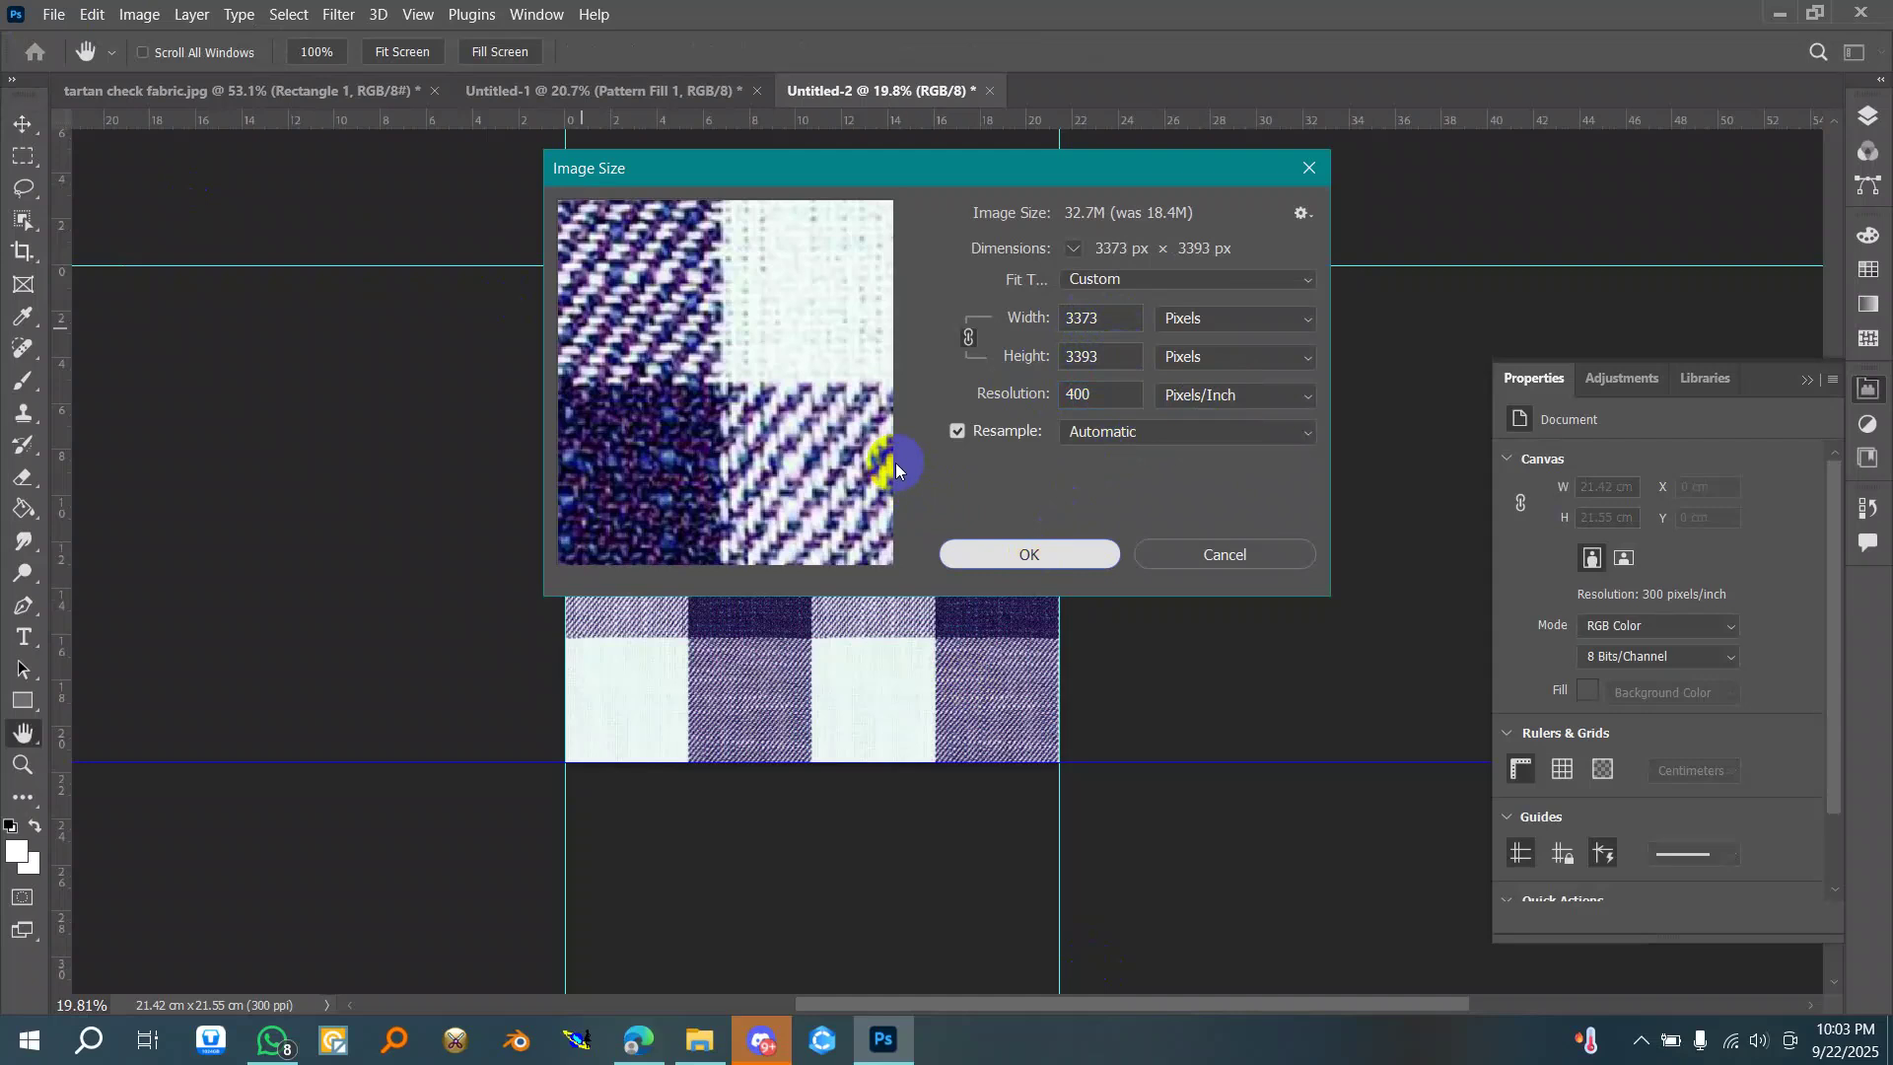
click(1061, 562)
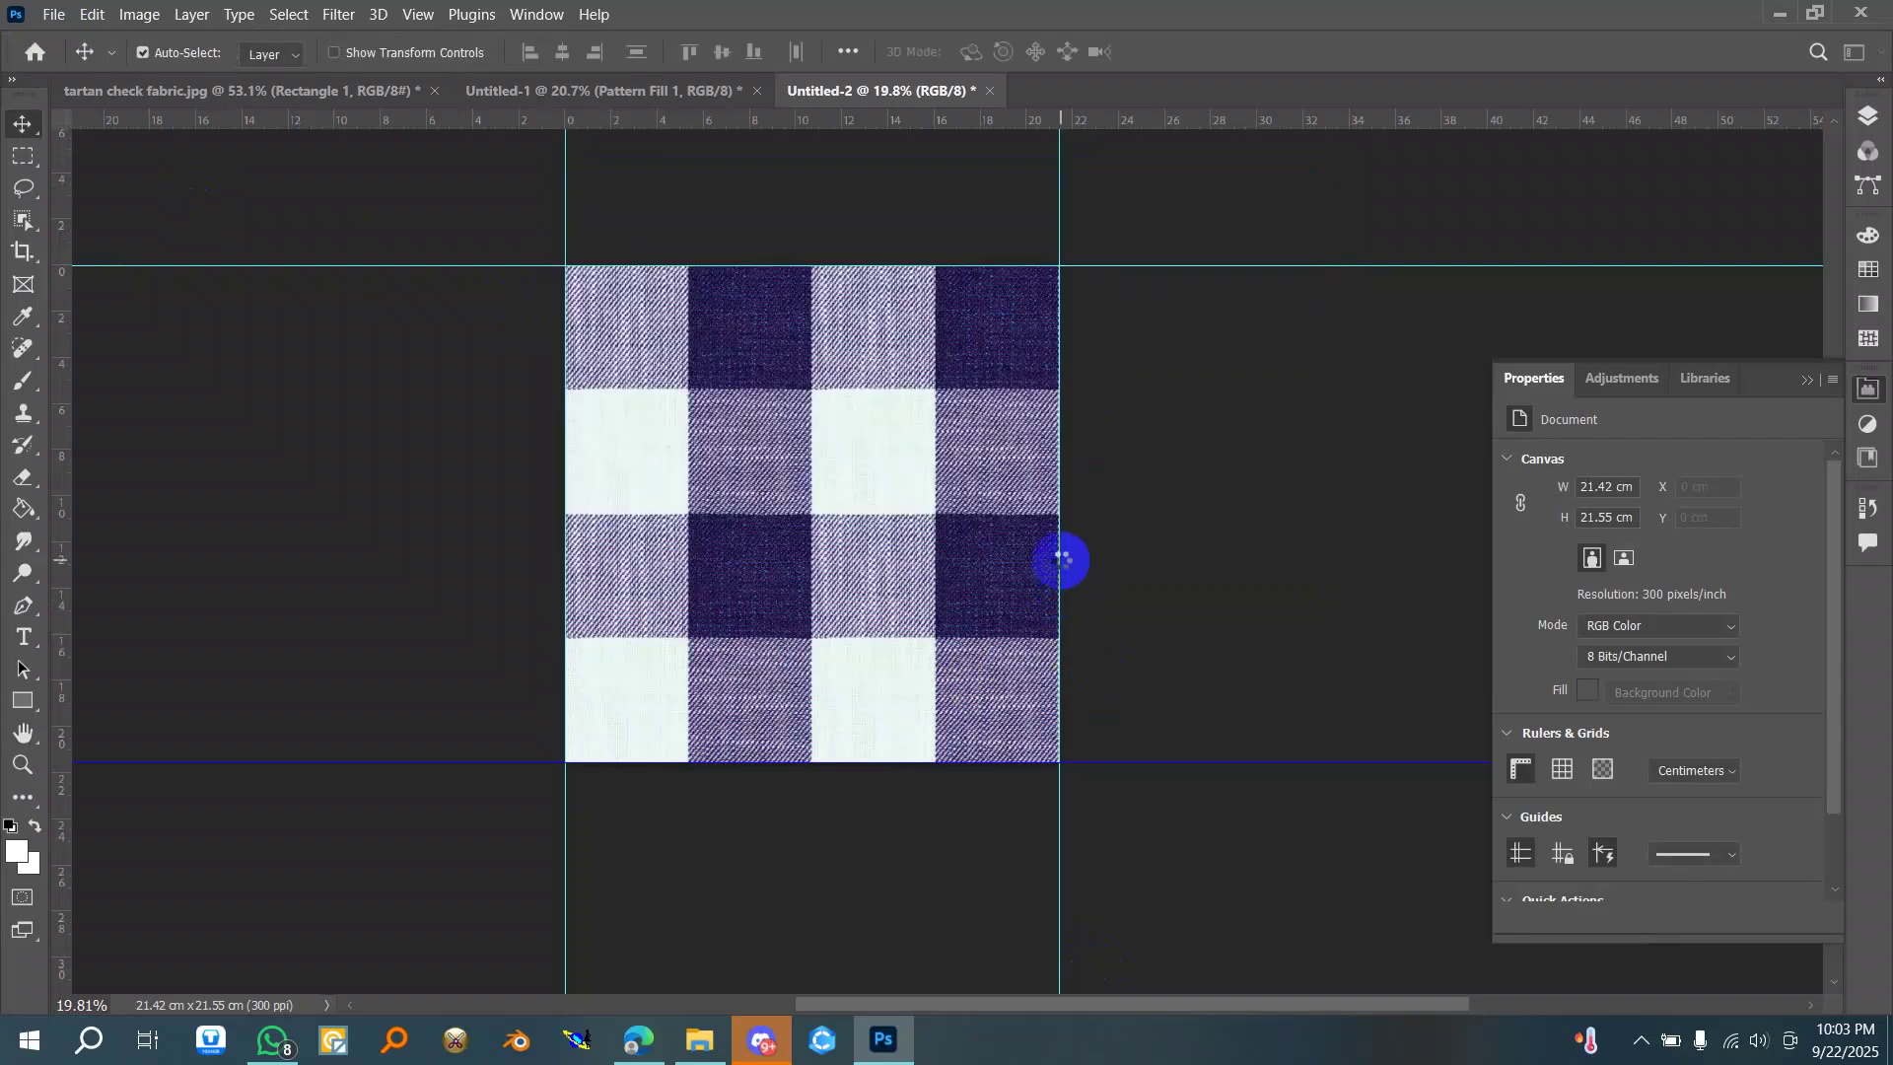
scroll(929, 506, down, 3)
click(1808, 379)
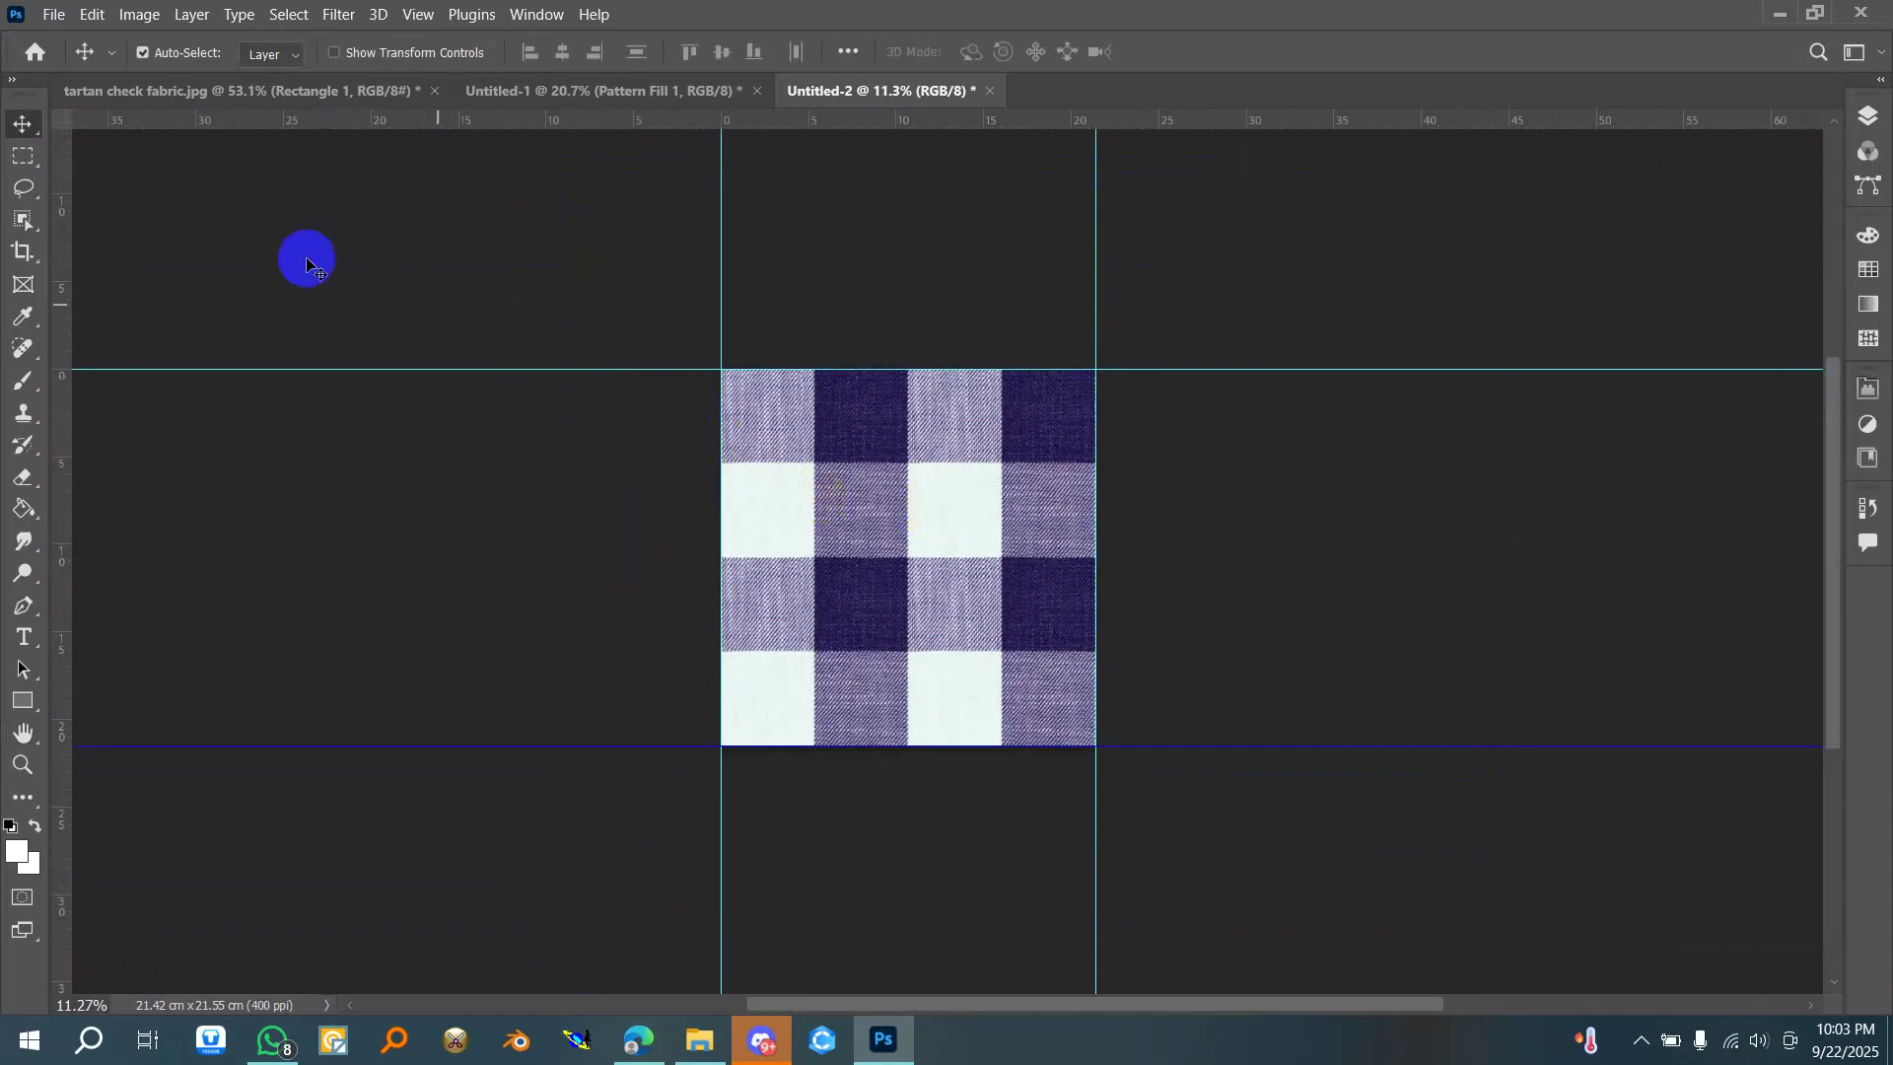
- Save a JPEG copy over the existing "Realistic Seamless tartan check fabric.jpg" on the Desktop, at quality 11
click(54, 14)
click(104, 321)
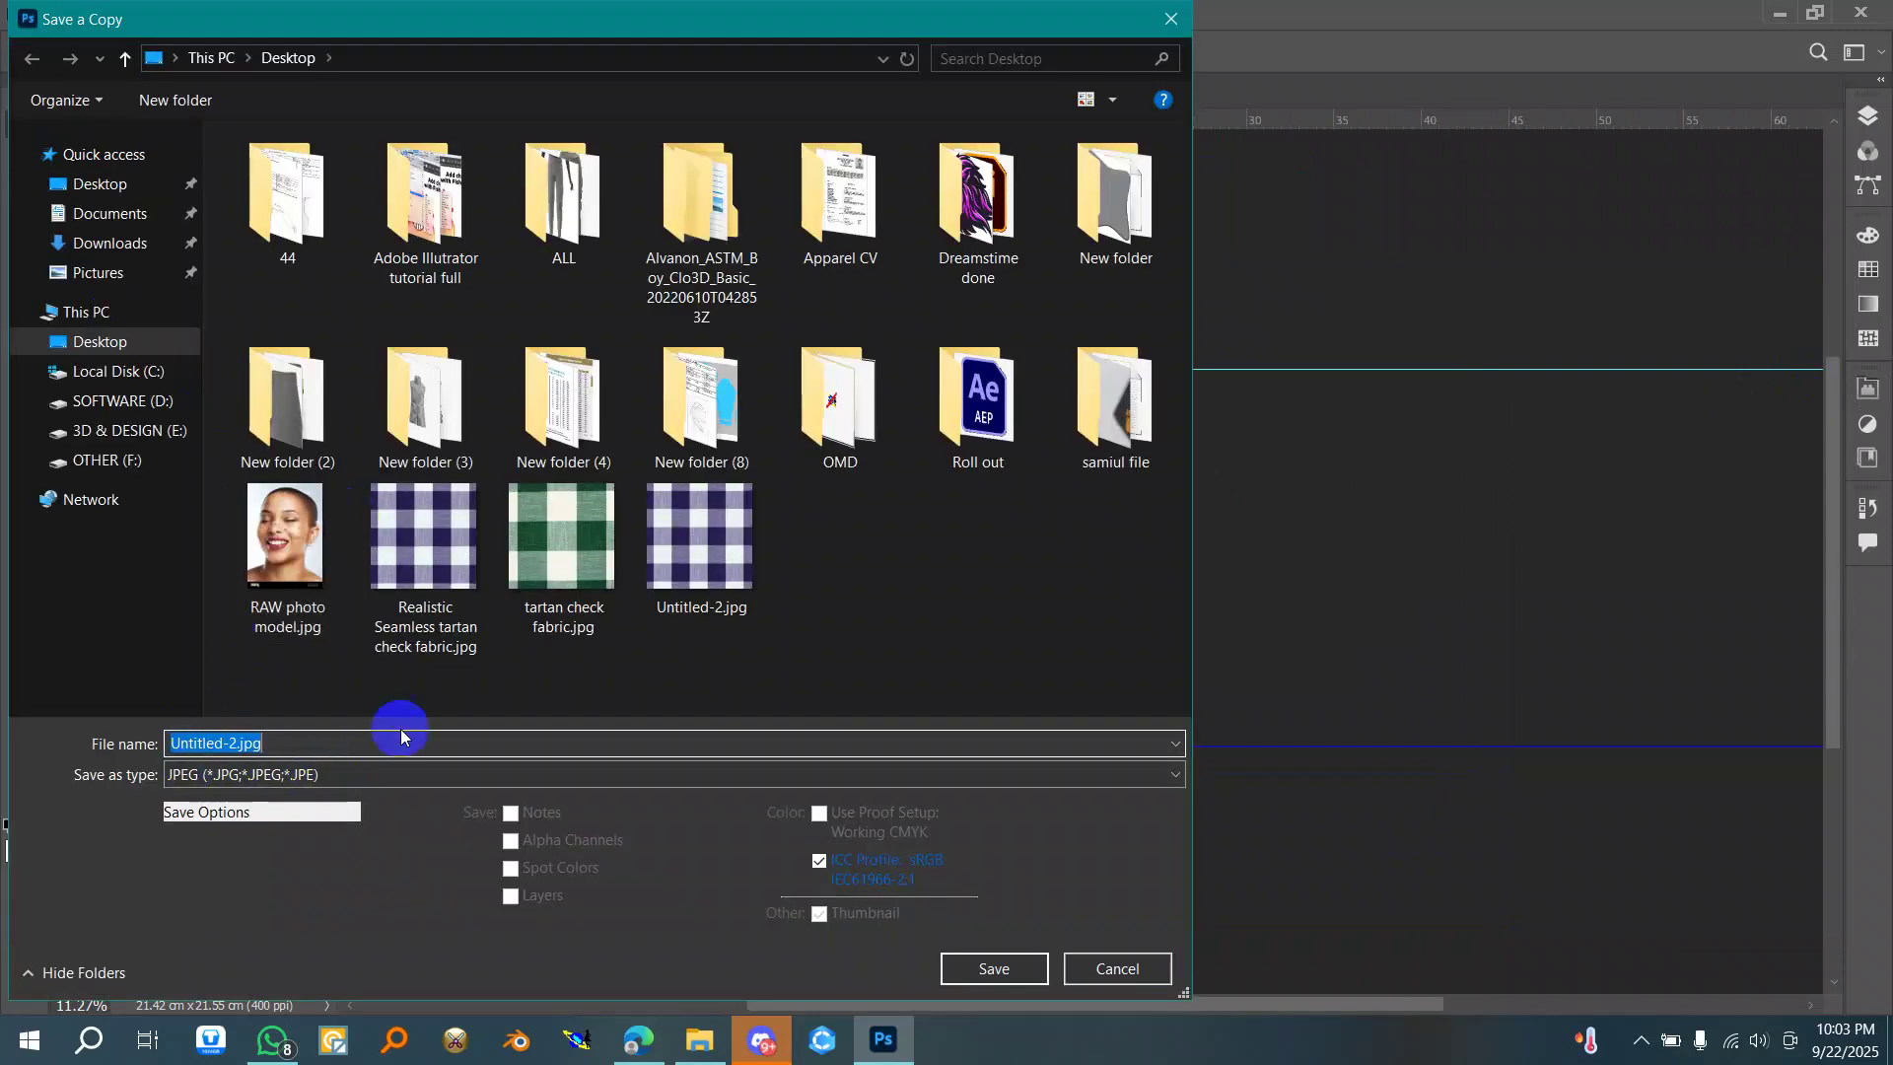
click(415, 549)
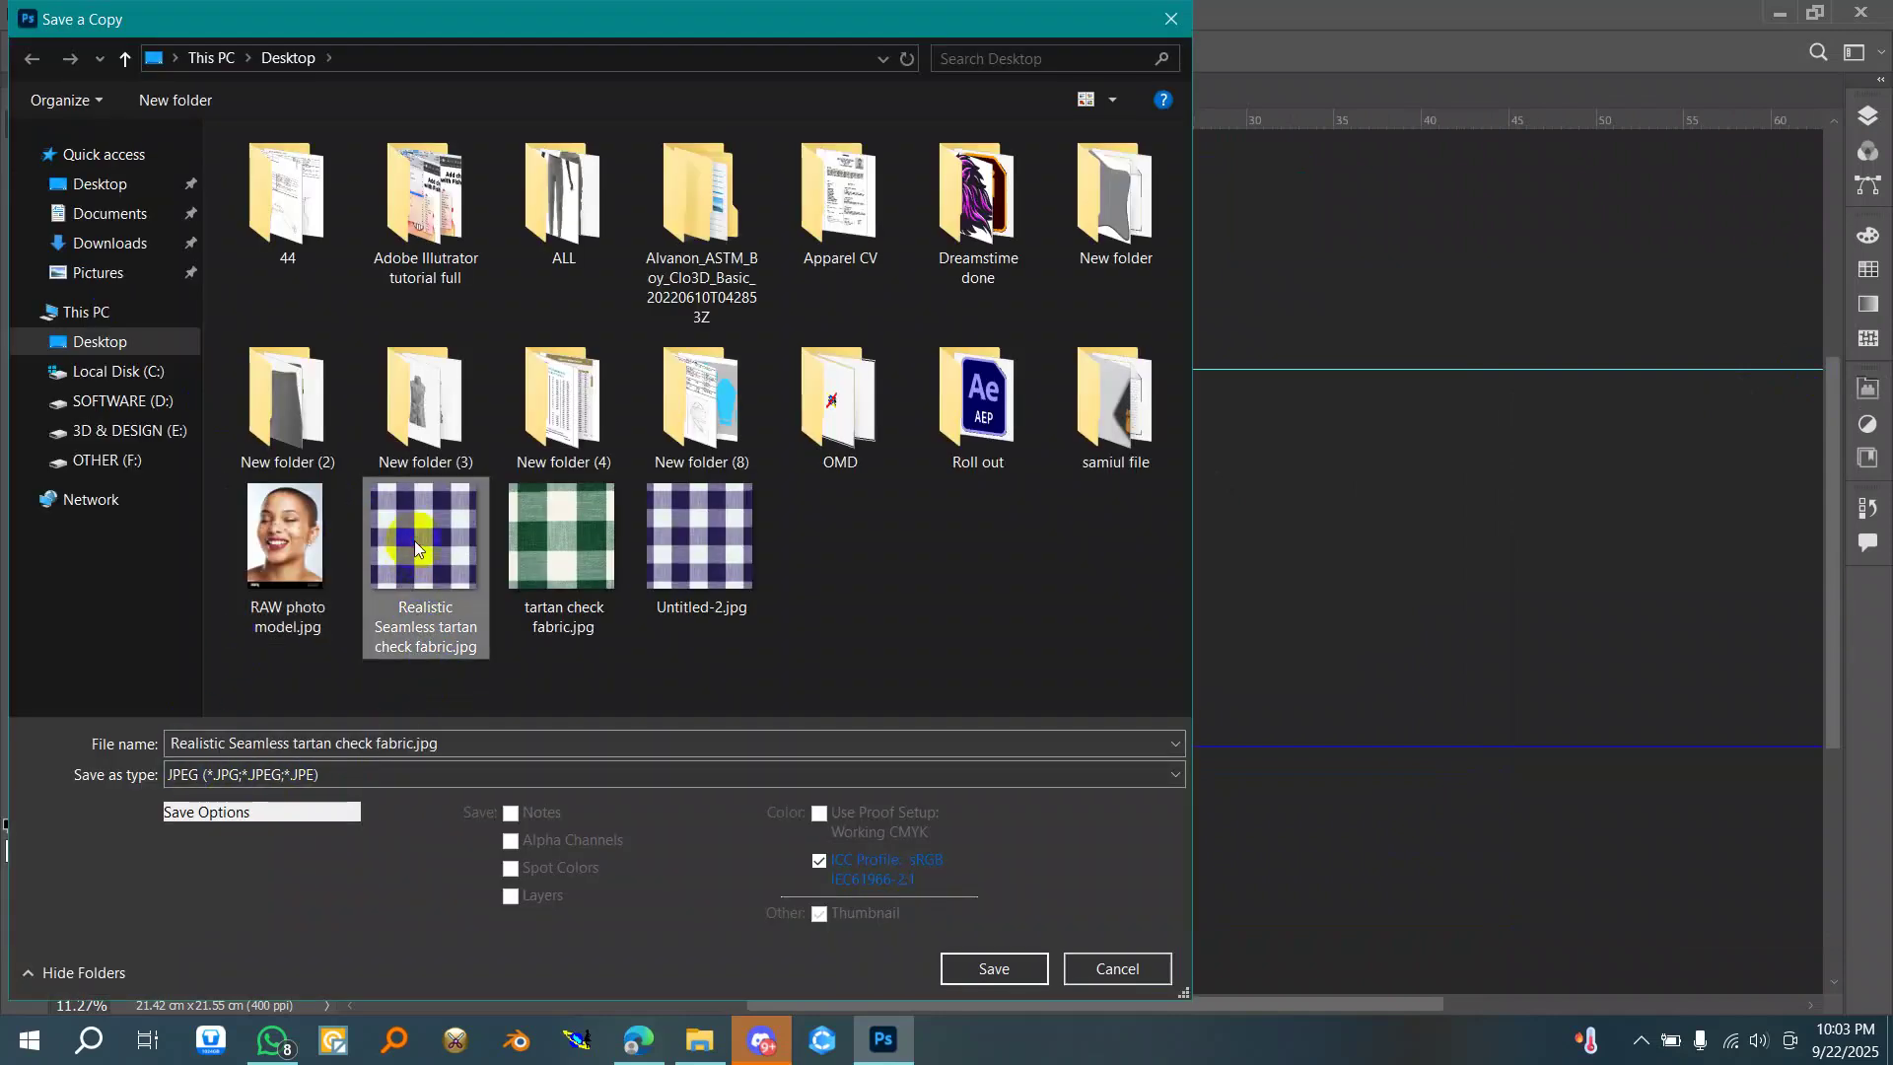
click(992, 968)
click(1013, 522)
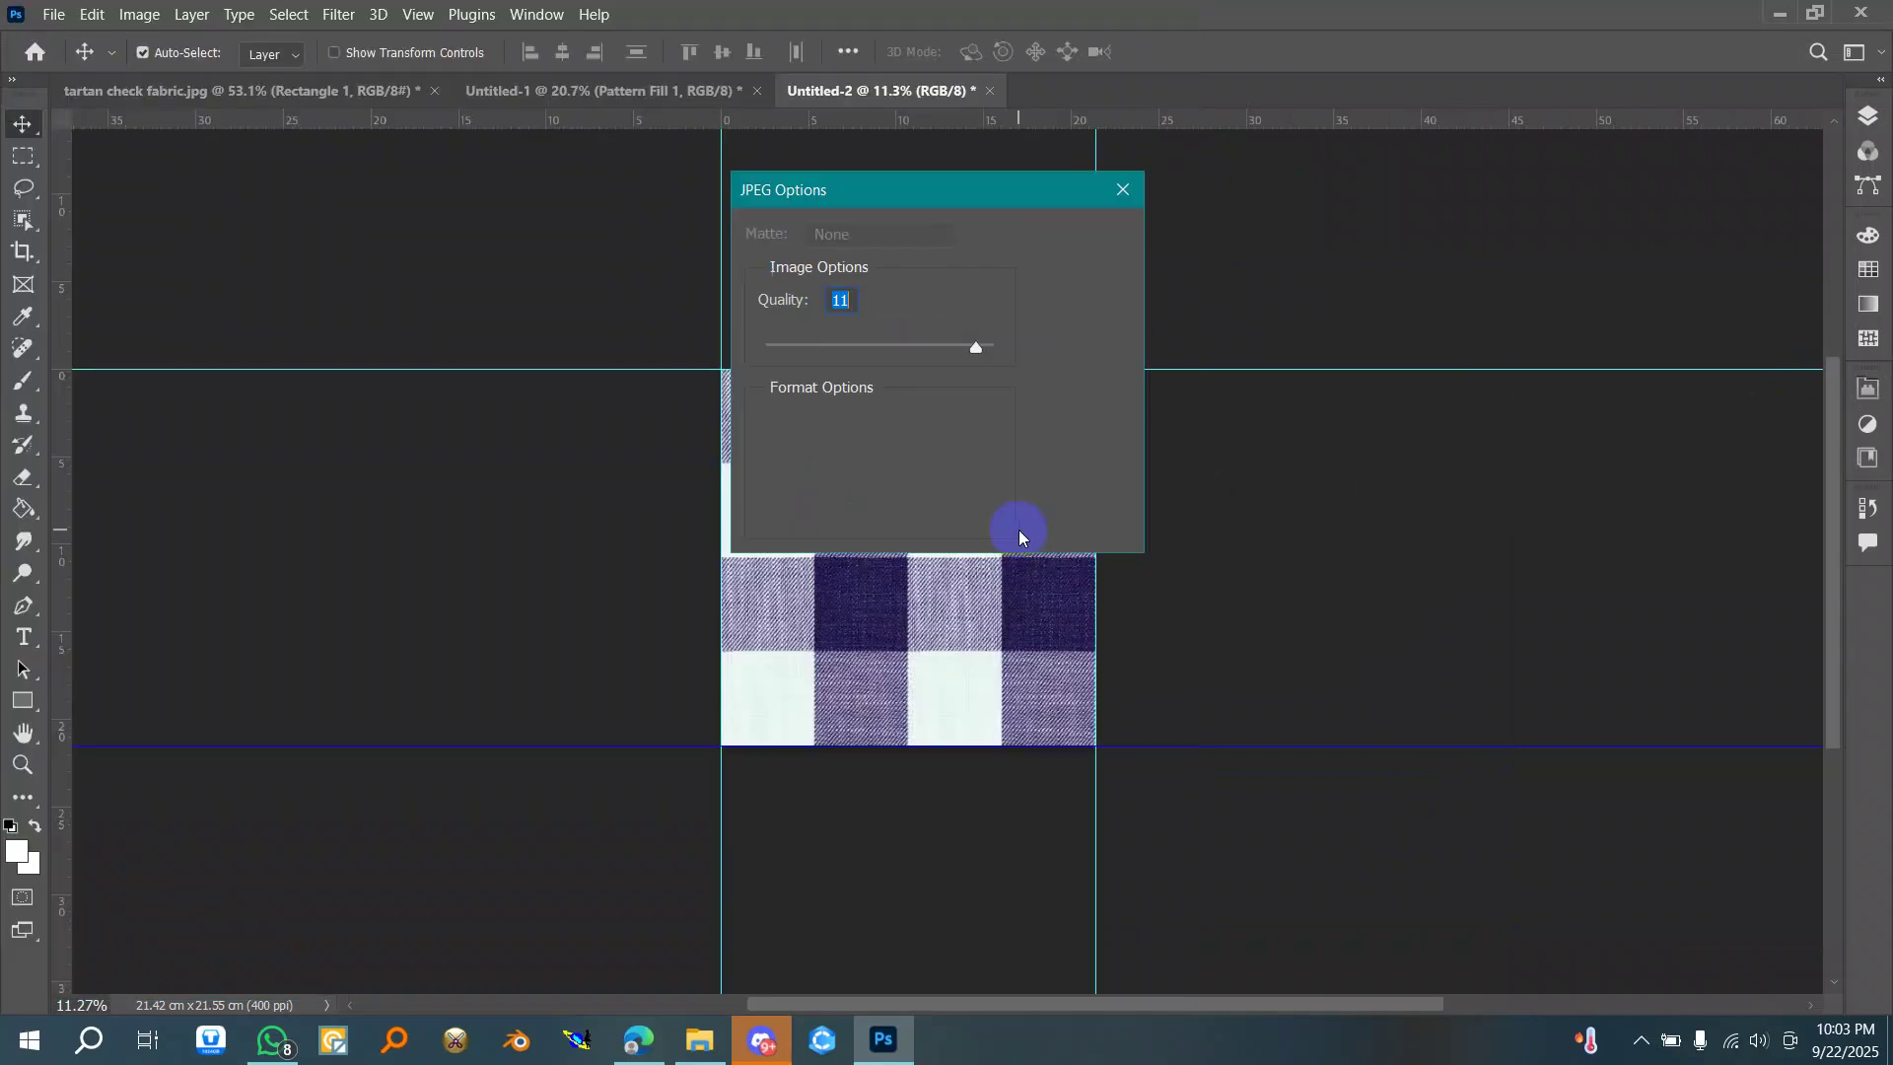
click(1083, 236)
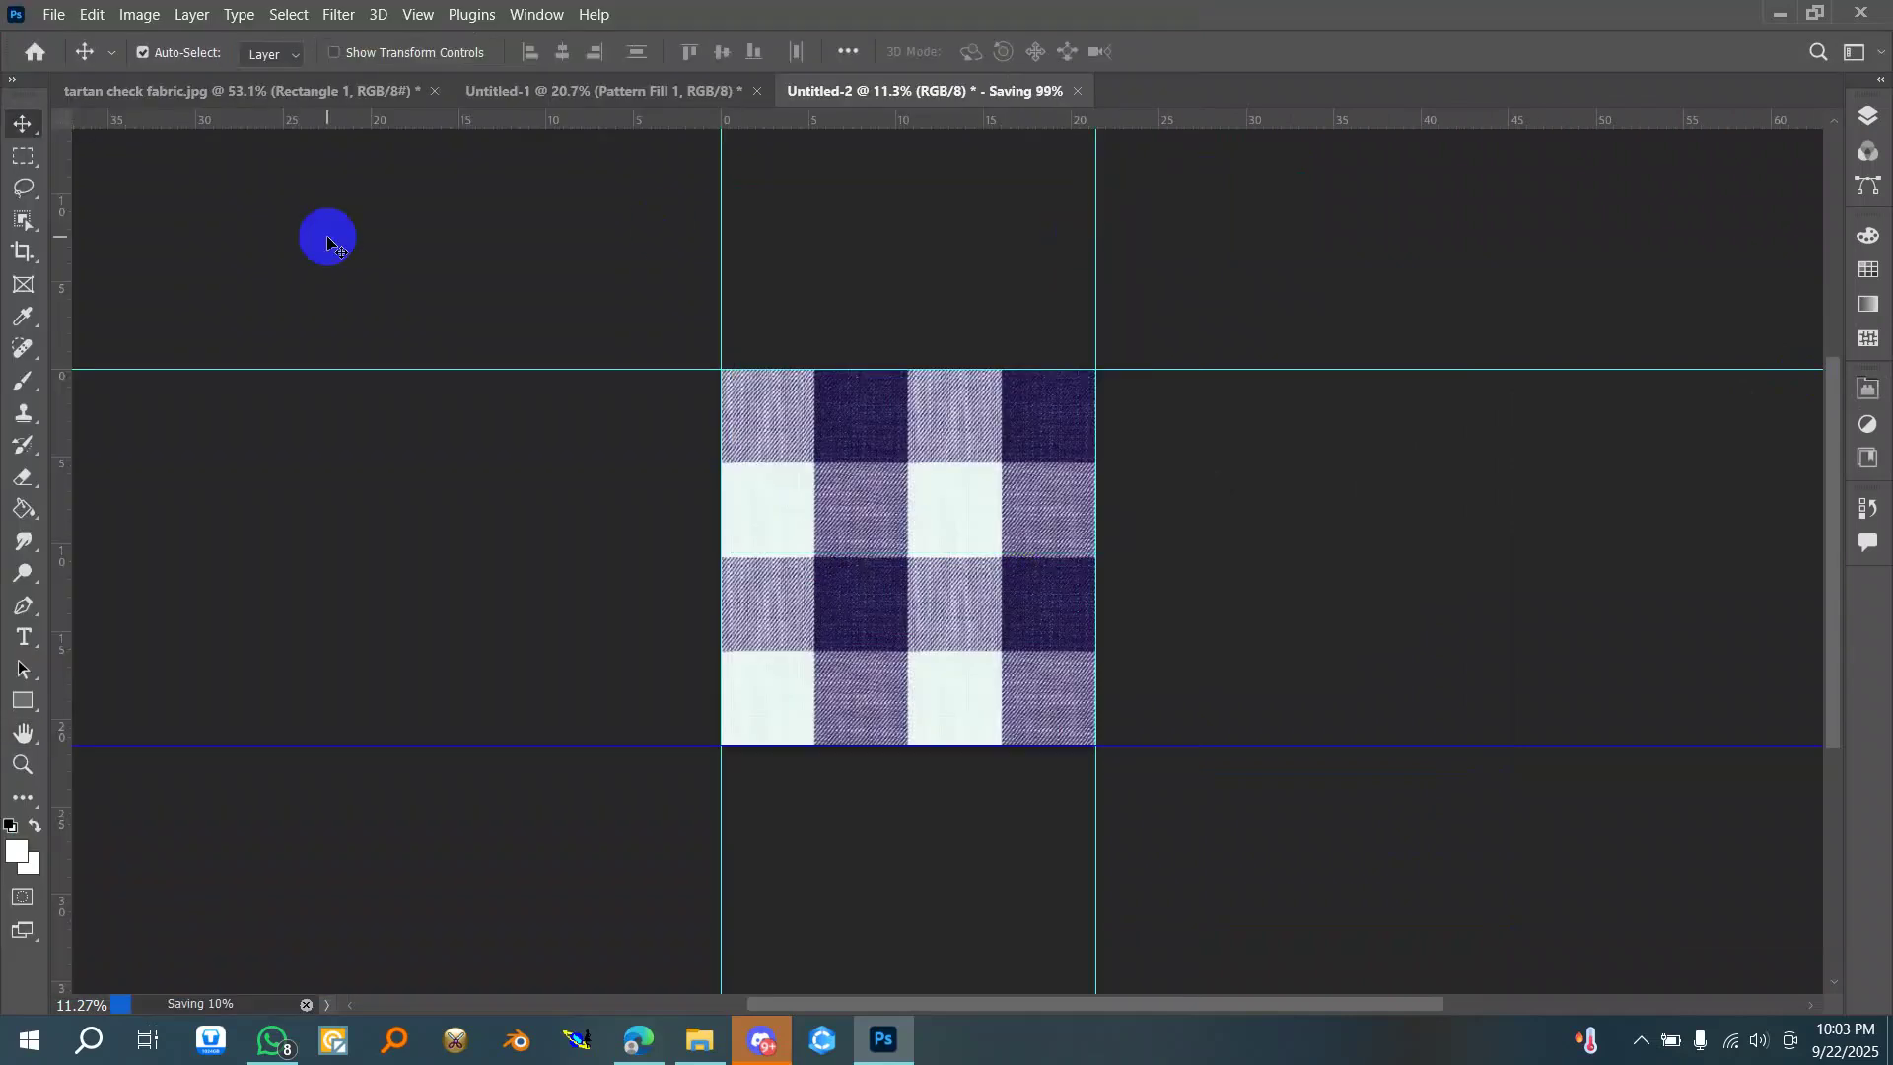
- Open the recent file "Realistic Seamless tartan check fabric.jpg" and inspect the saved swatch
click(53, 14)
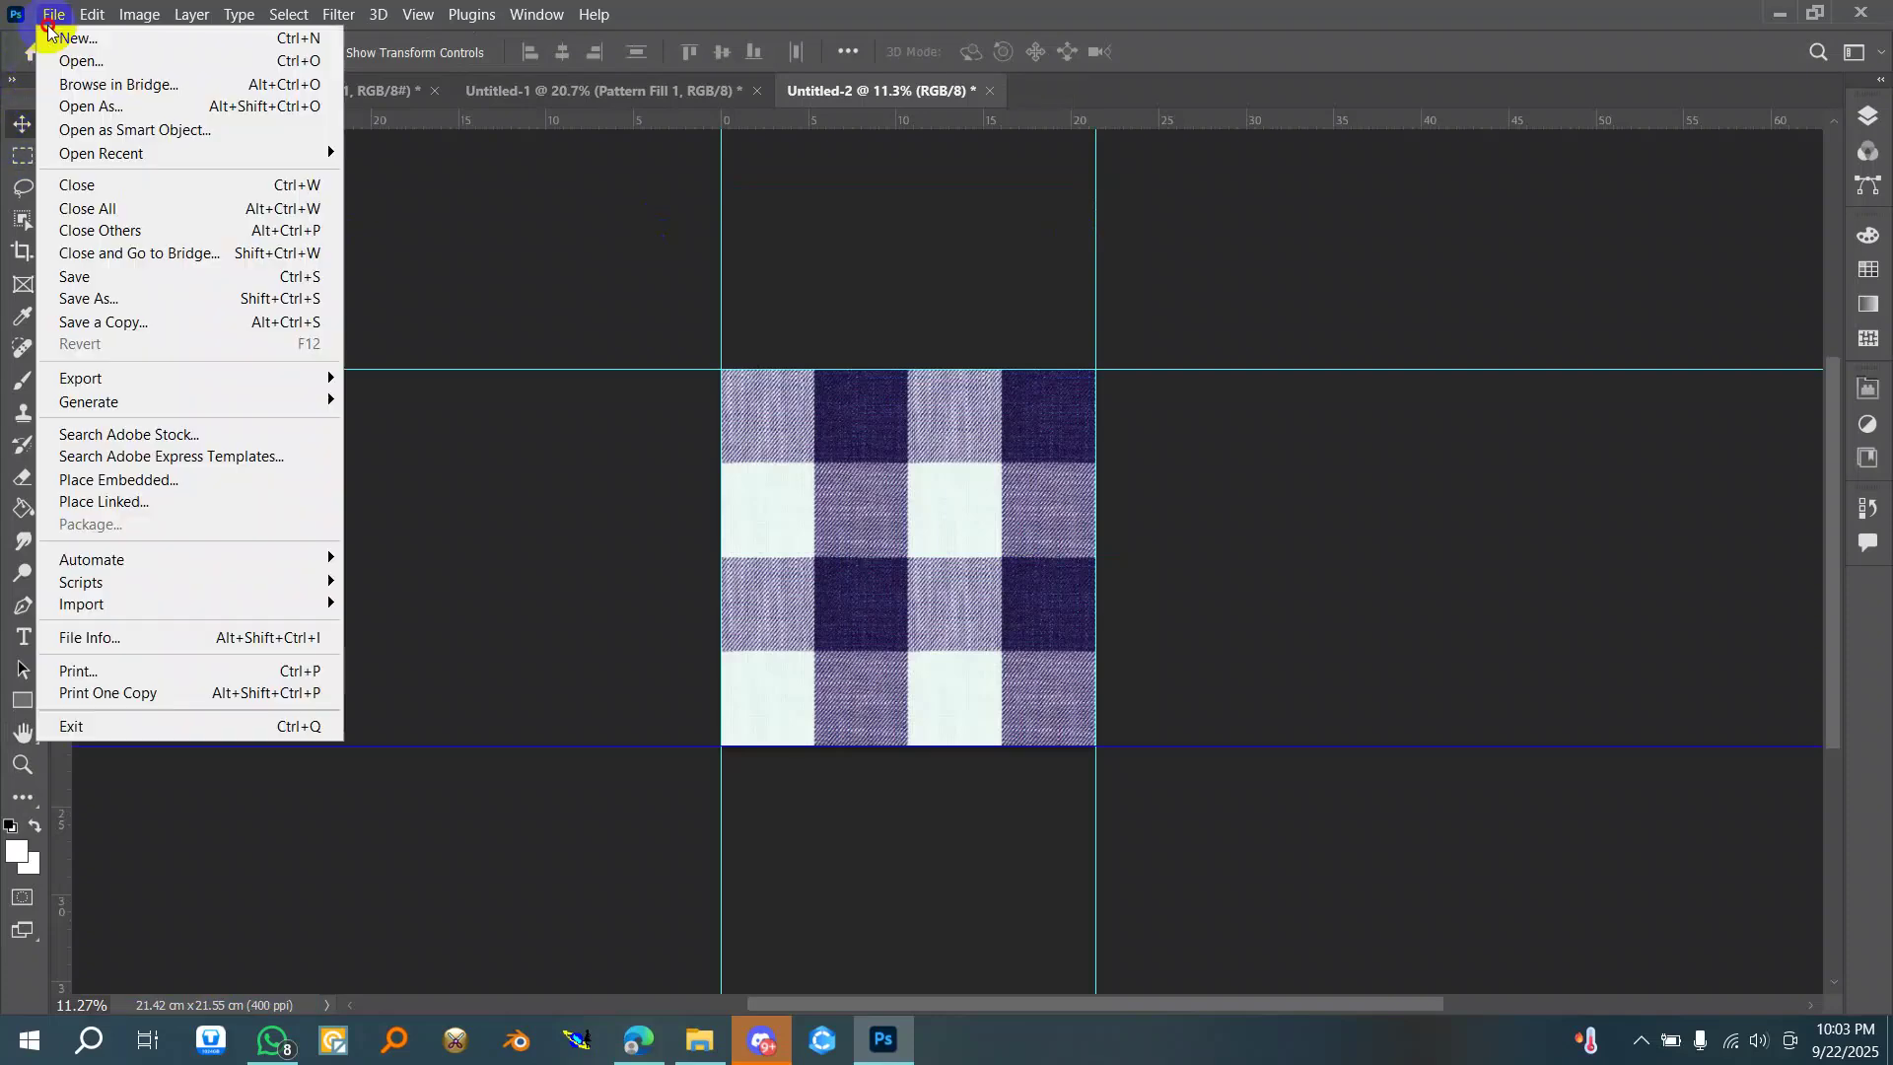
mouse_move(219, 154)
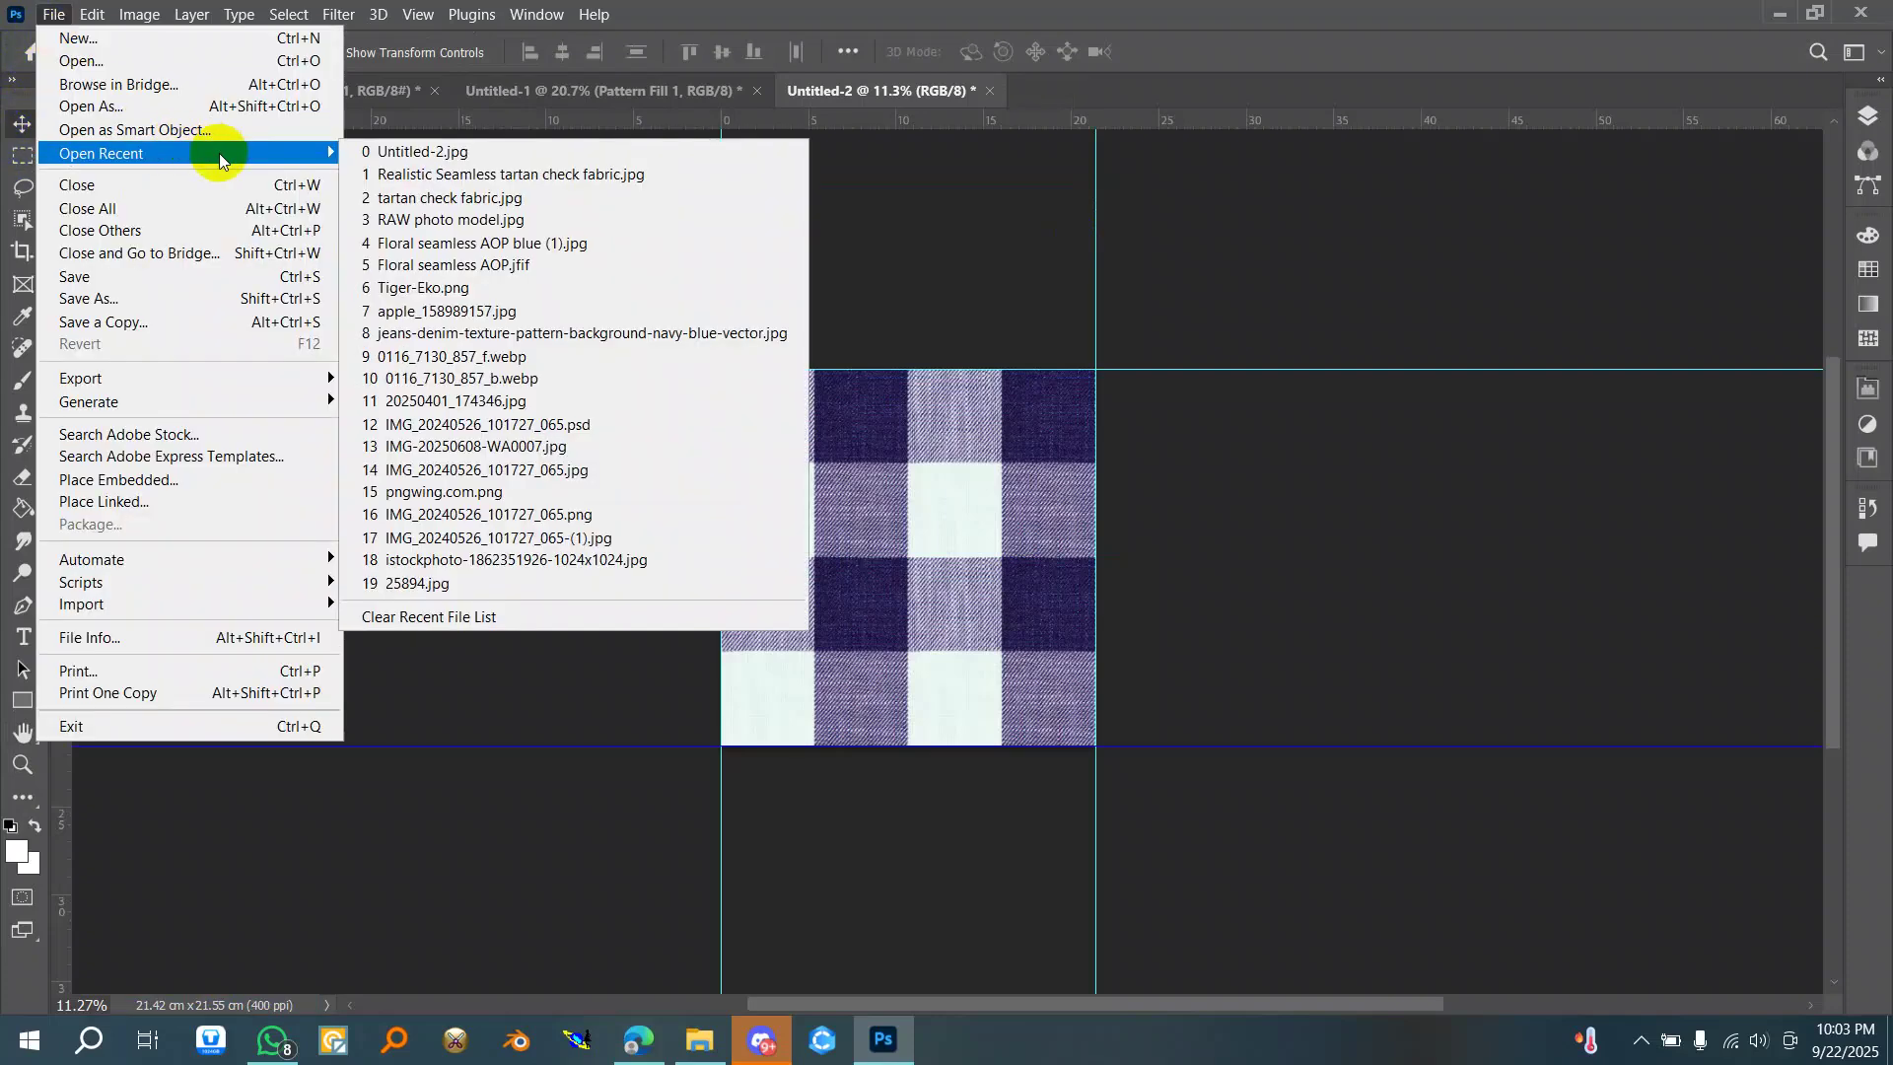
click(483, 173)
scroll(558, 359, down, 5)
scroll(831, 424, down, 4)
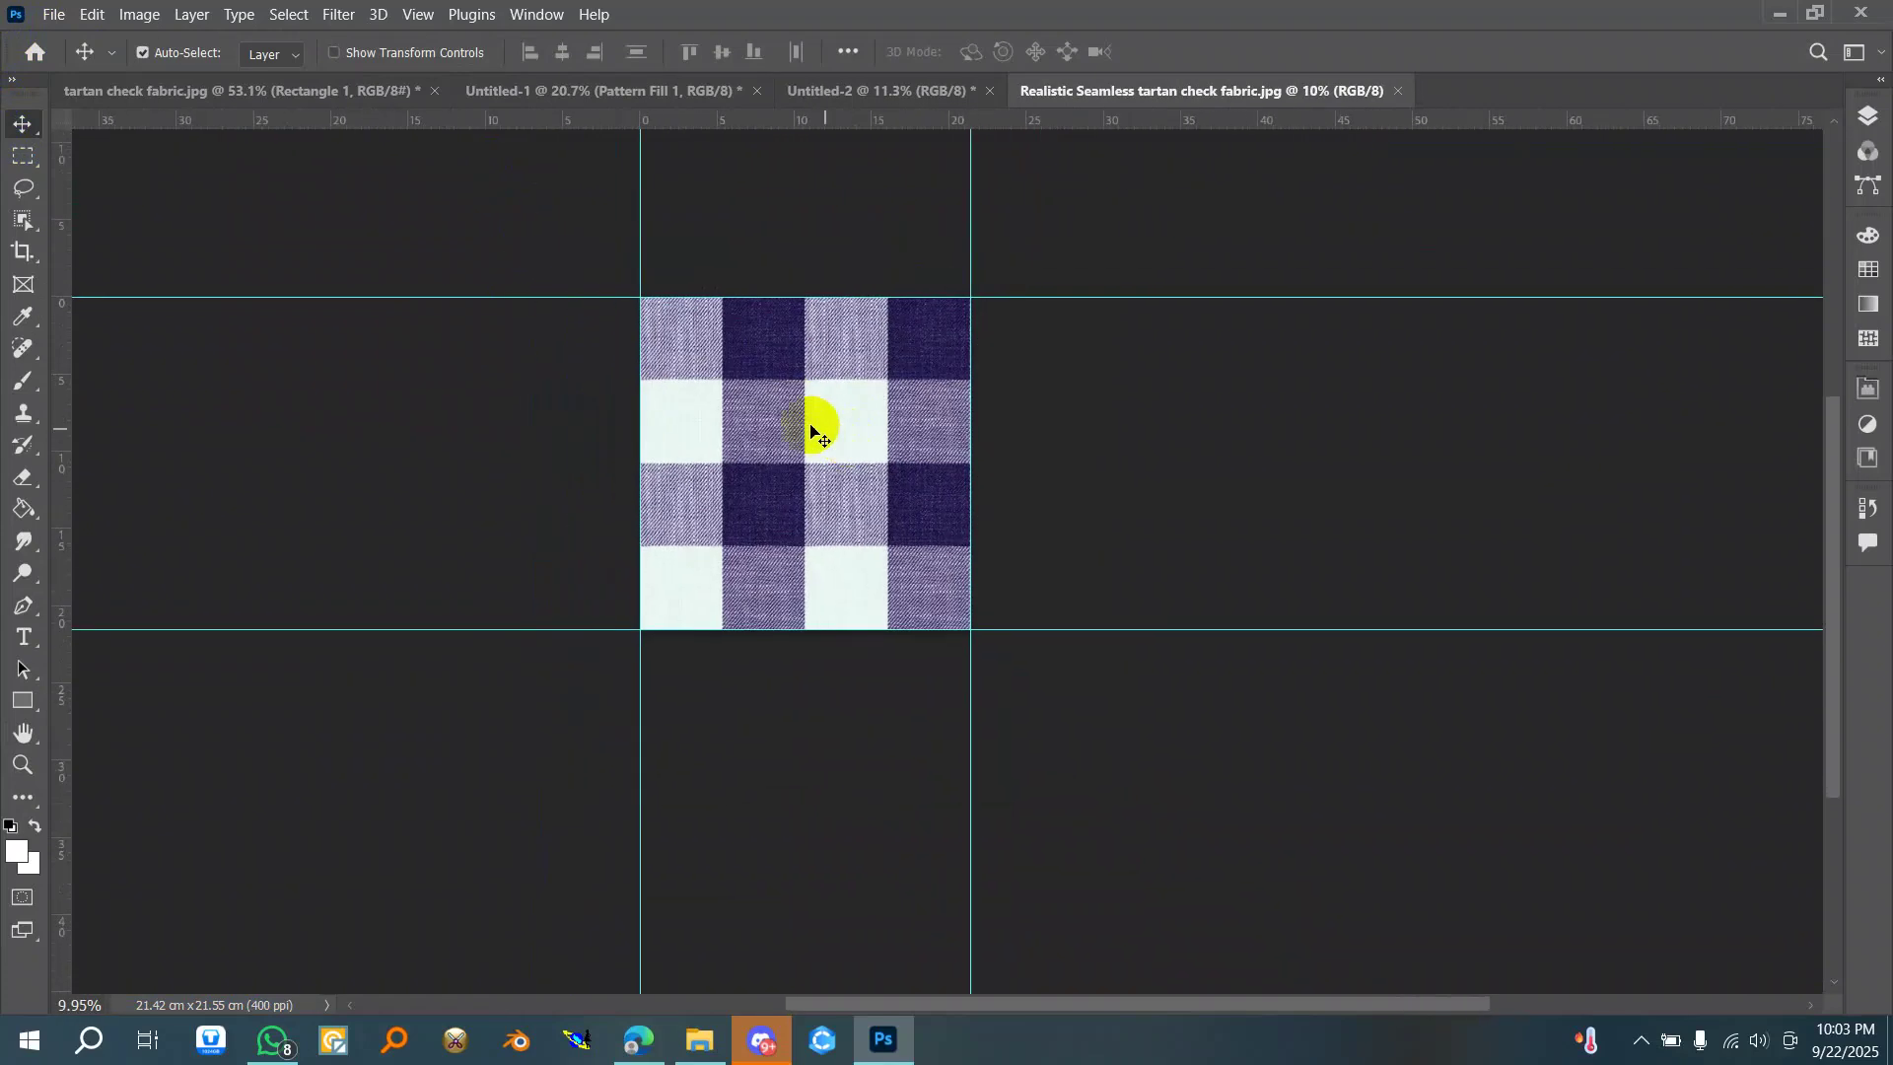
scroll(742, 413, up, 3)
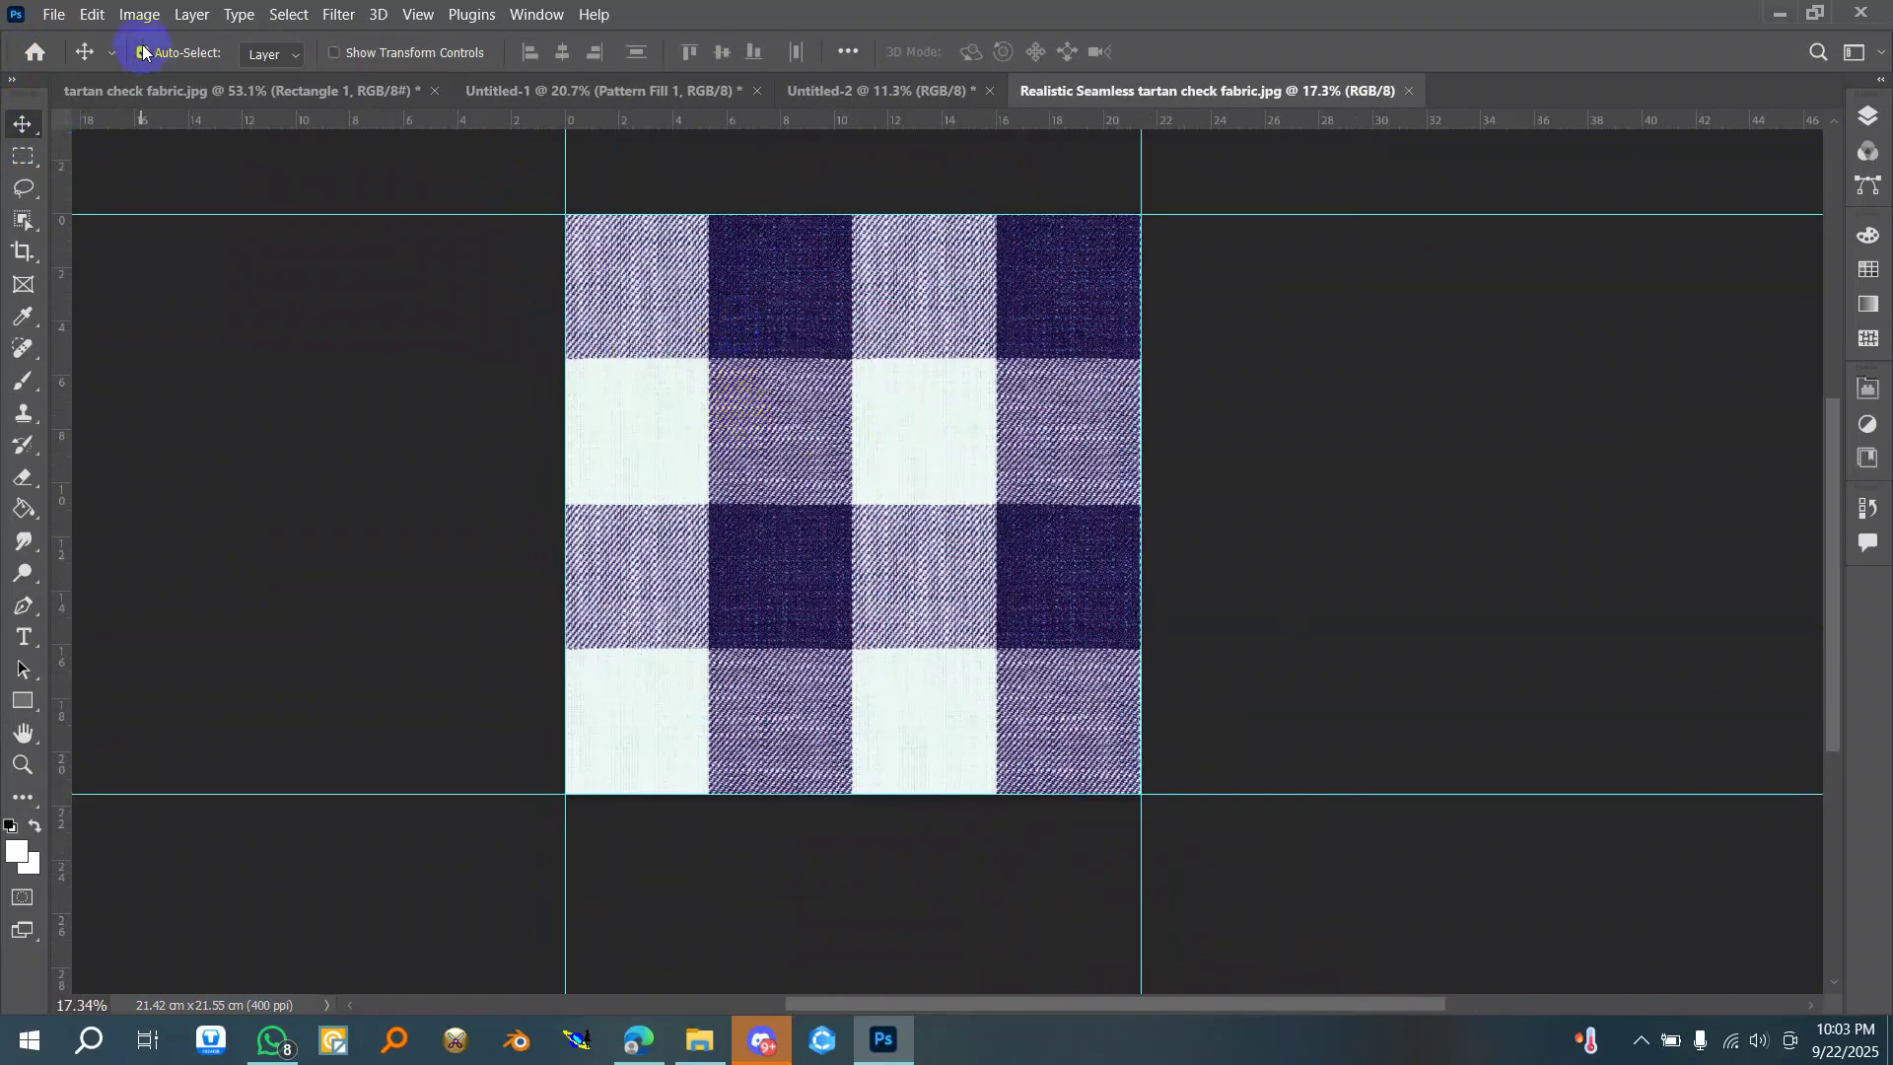
- View the saved swatch's file information and close it without changes
click(92, 14)
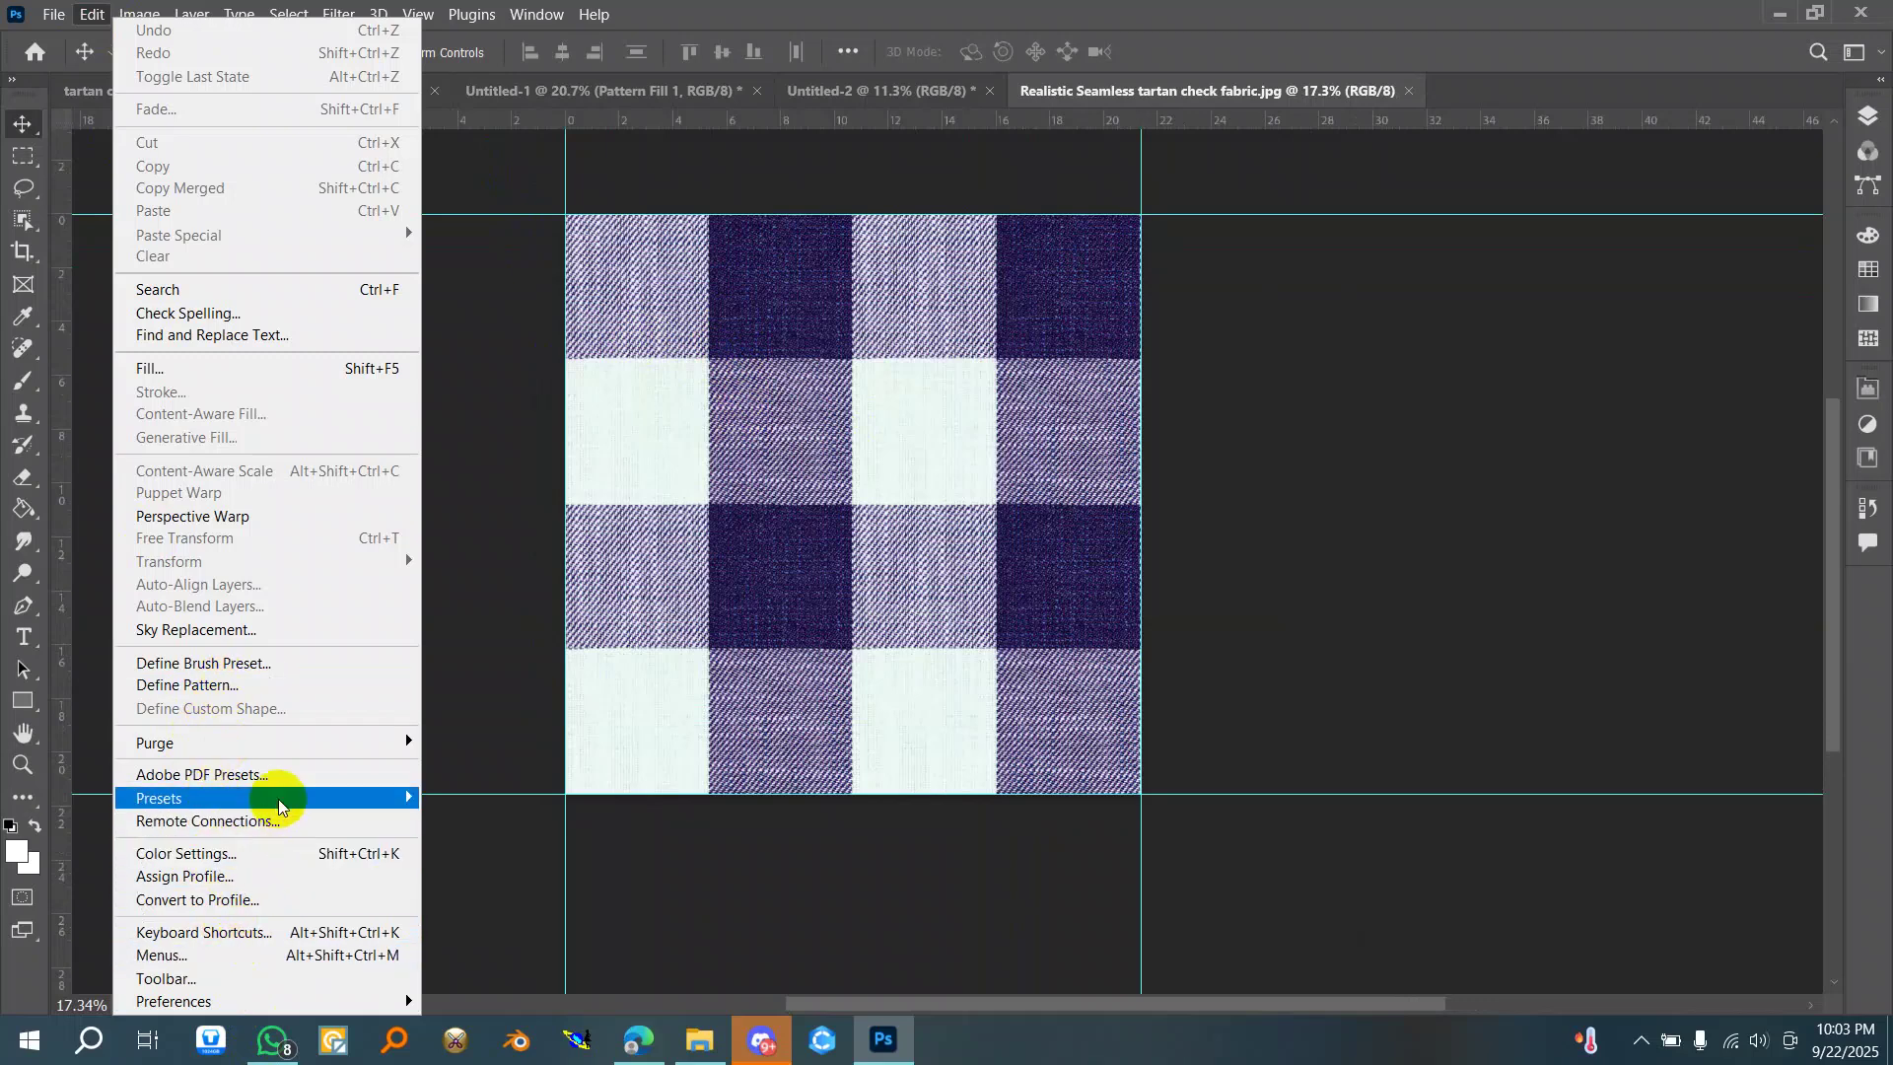
click(47, 16)
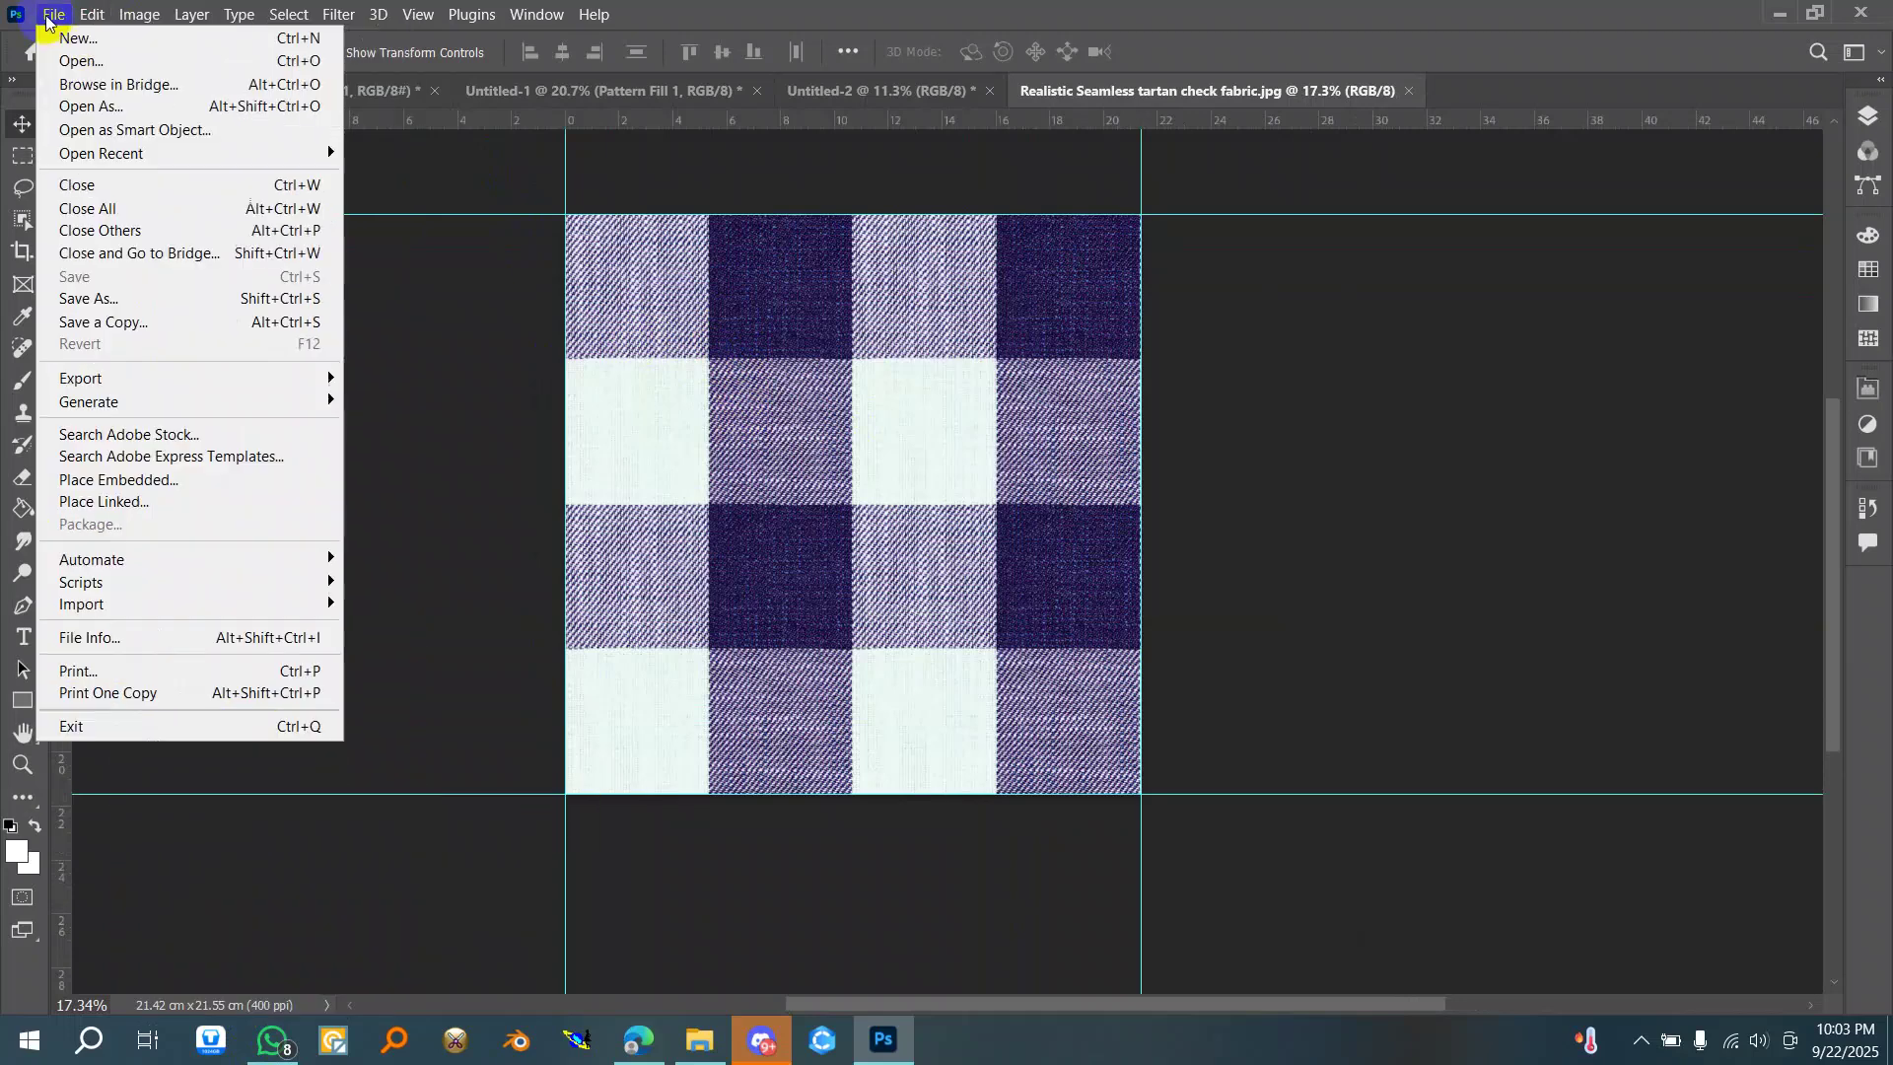
click(154, 637)
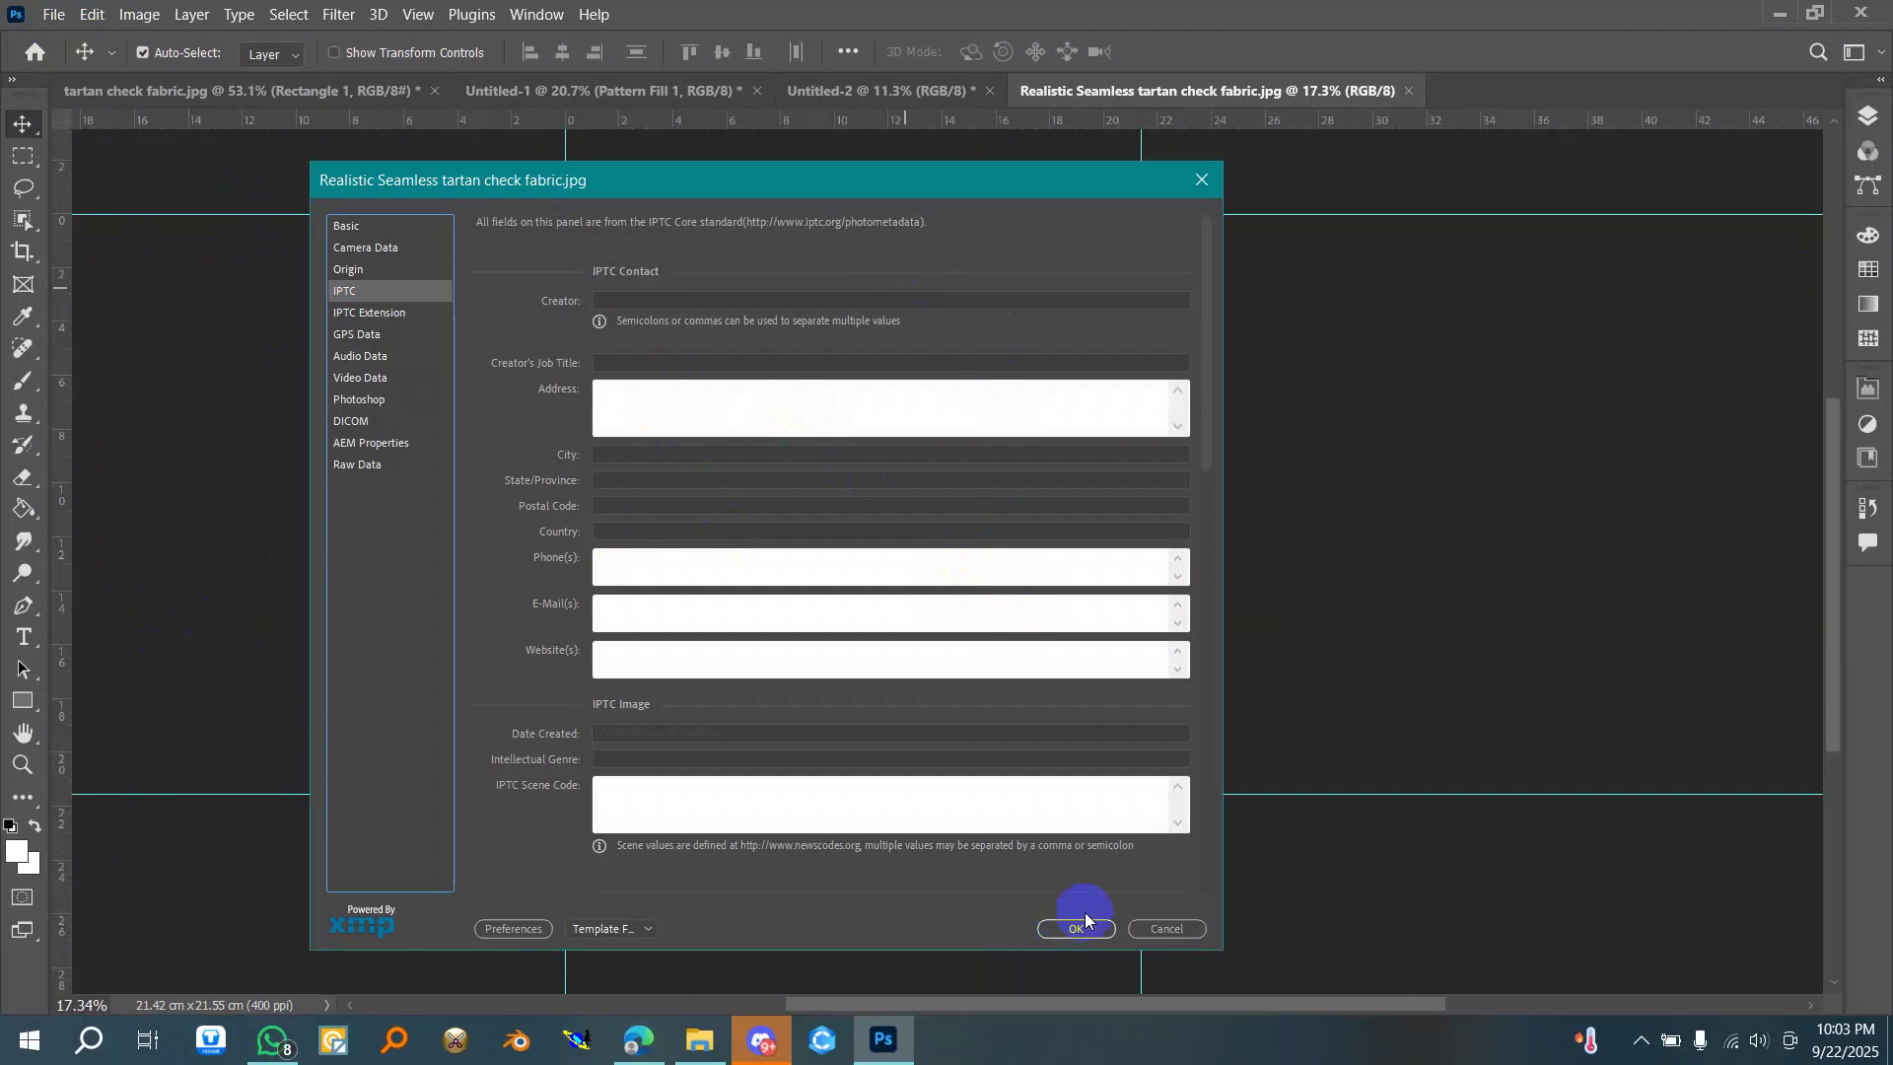
click(1174, 929)
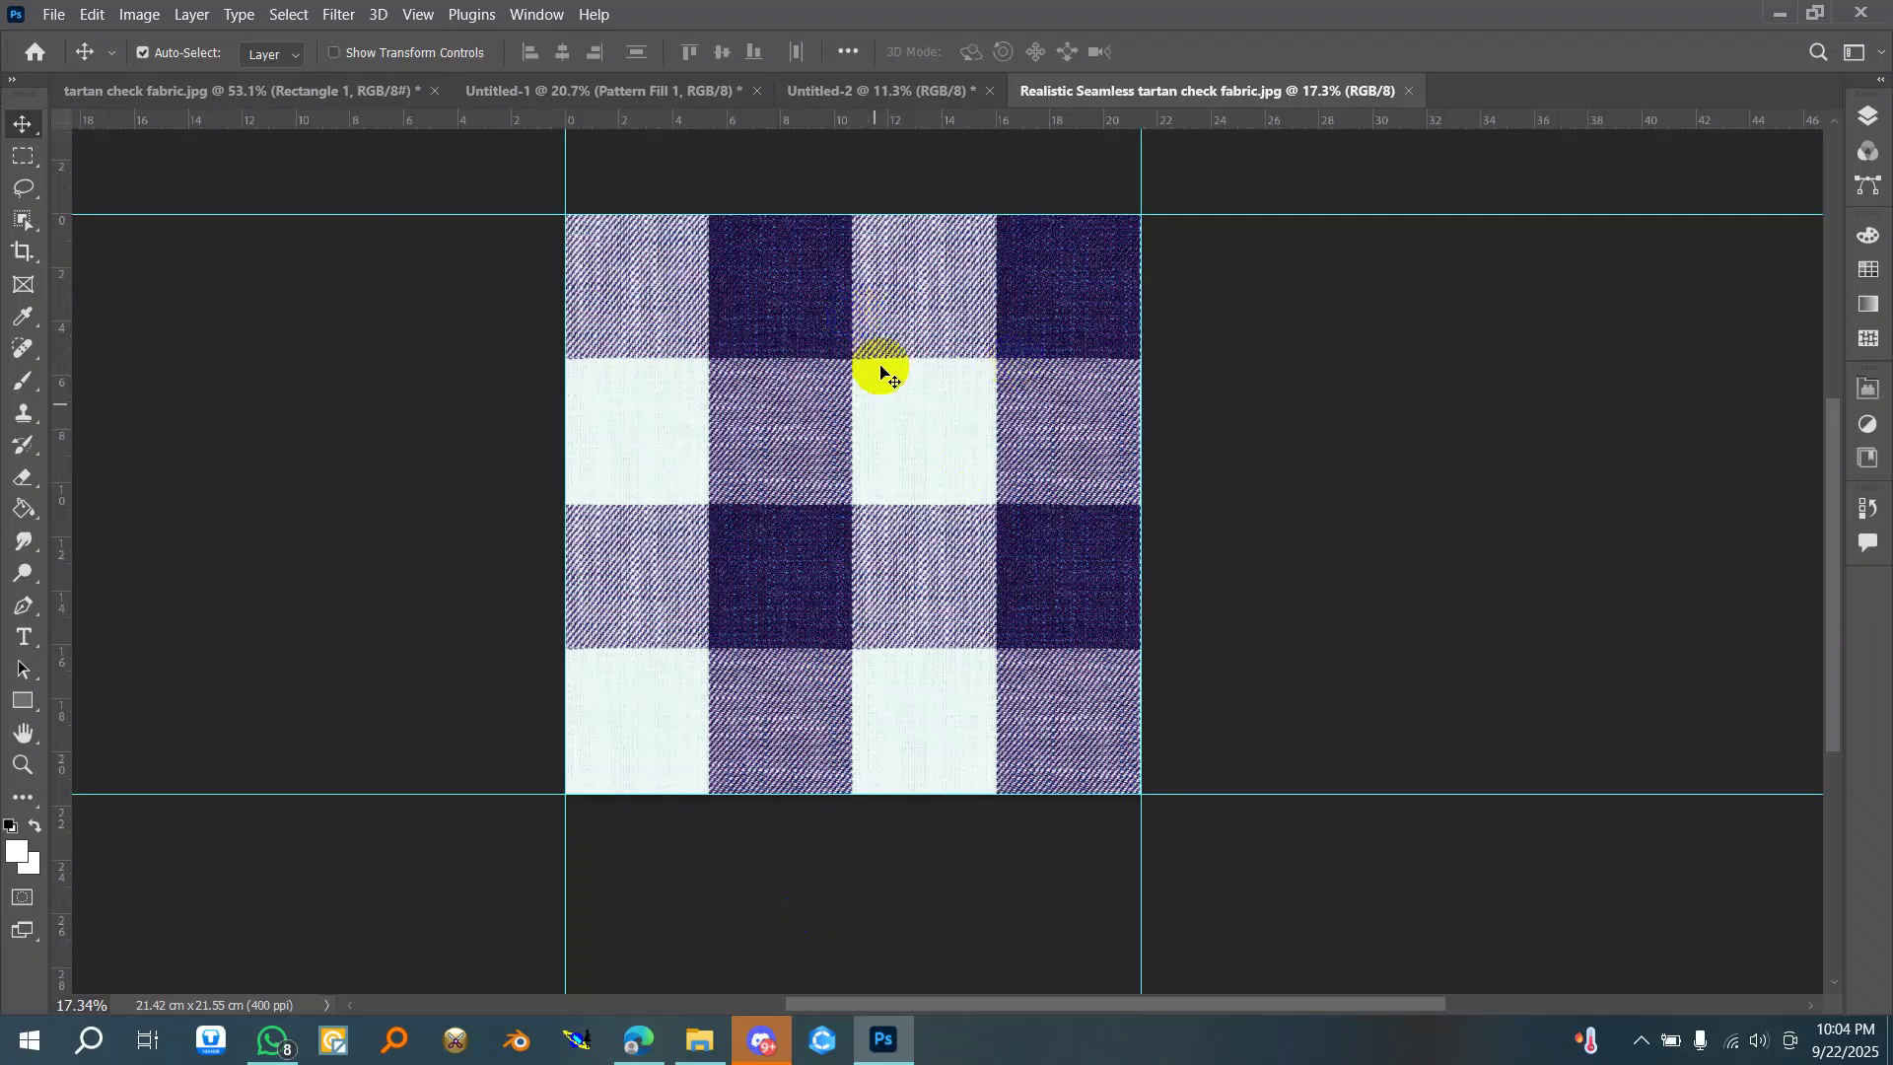
- Switch to the browser's "checkered fabric" image results and visit the Adobe Stock page of the red and yellow check image
click(639, 1040)
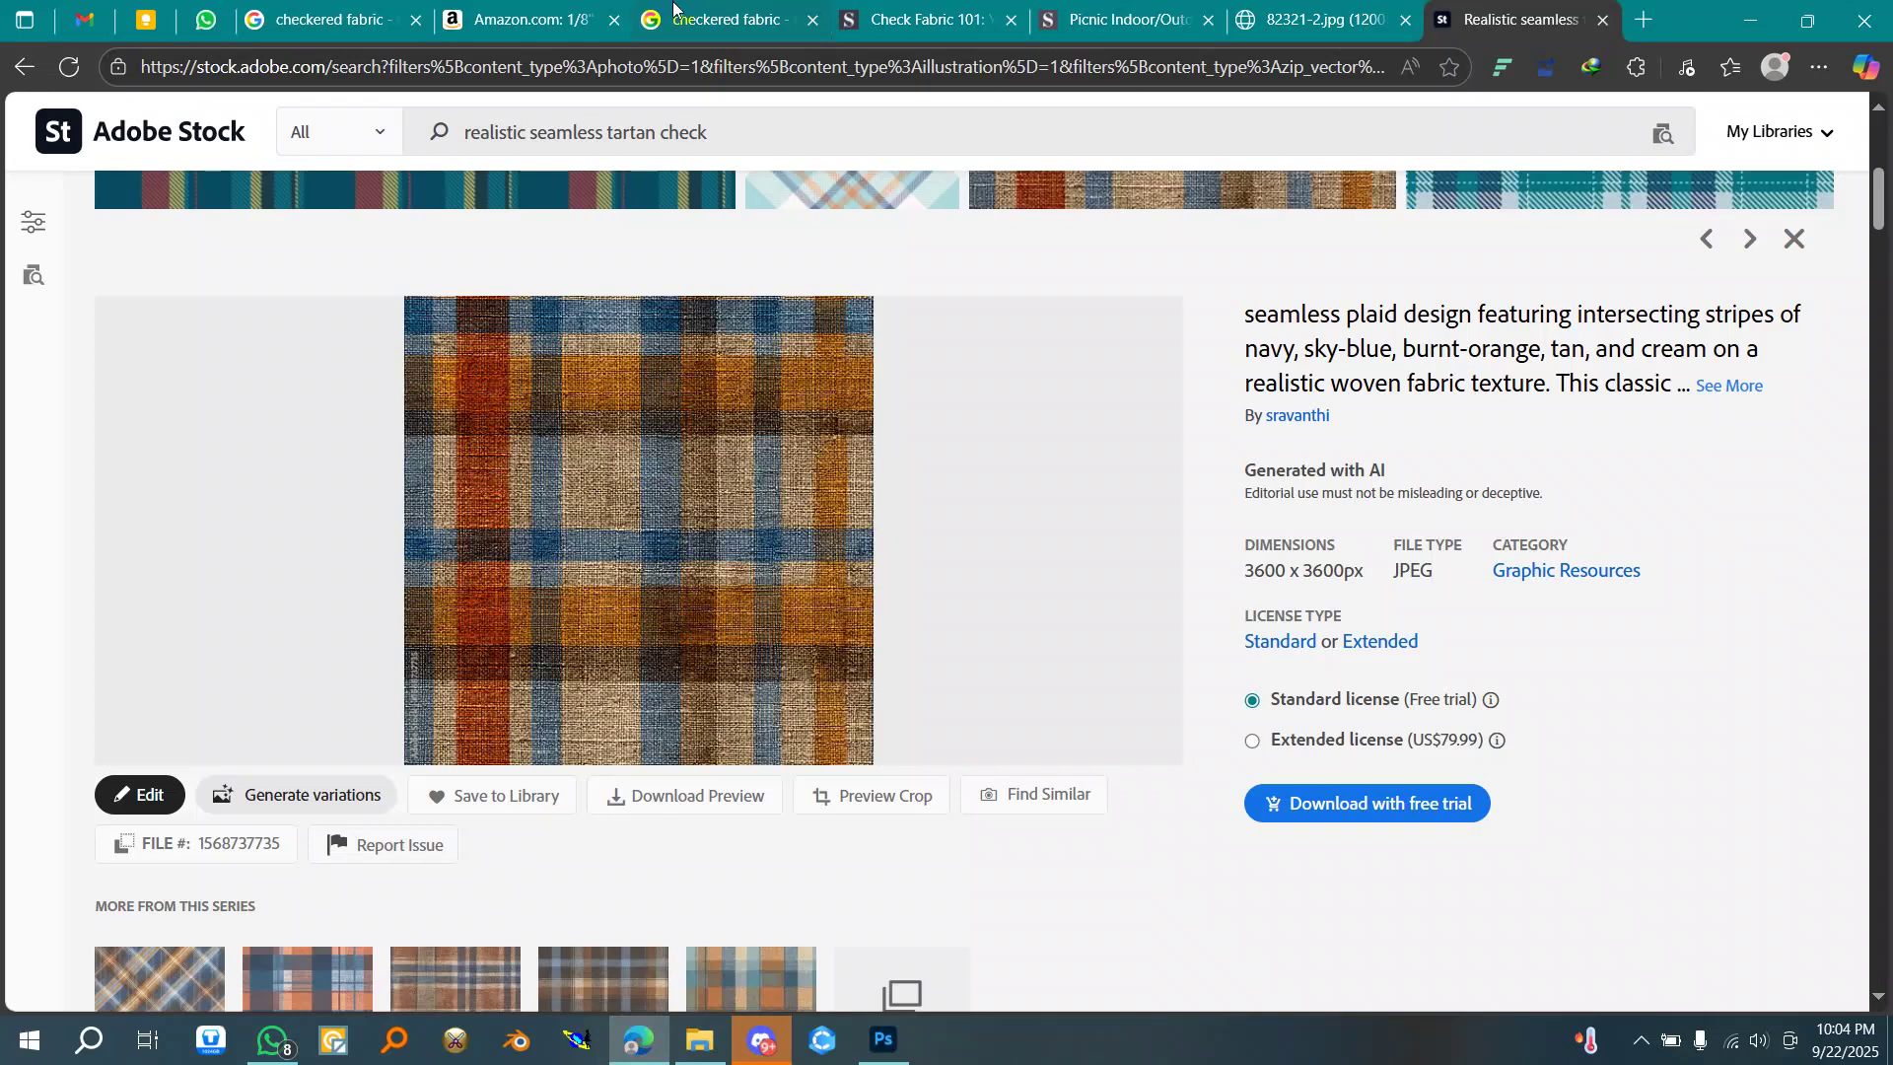
click(527, 20)
click(328, 19)
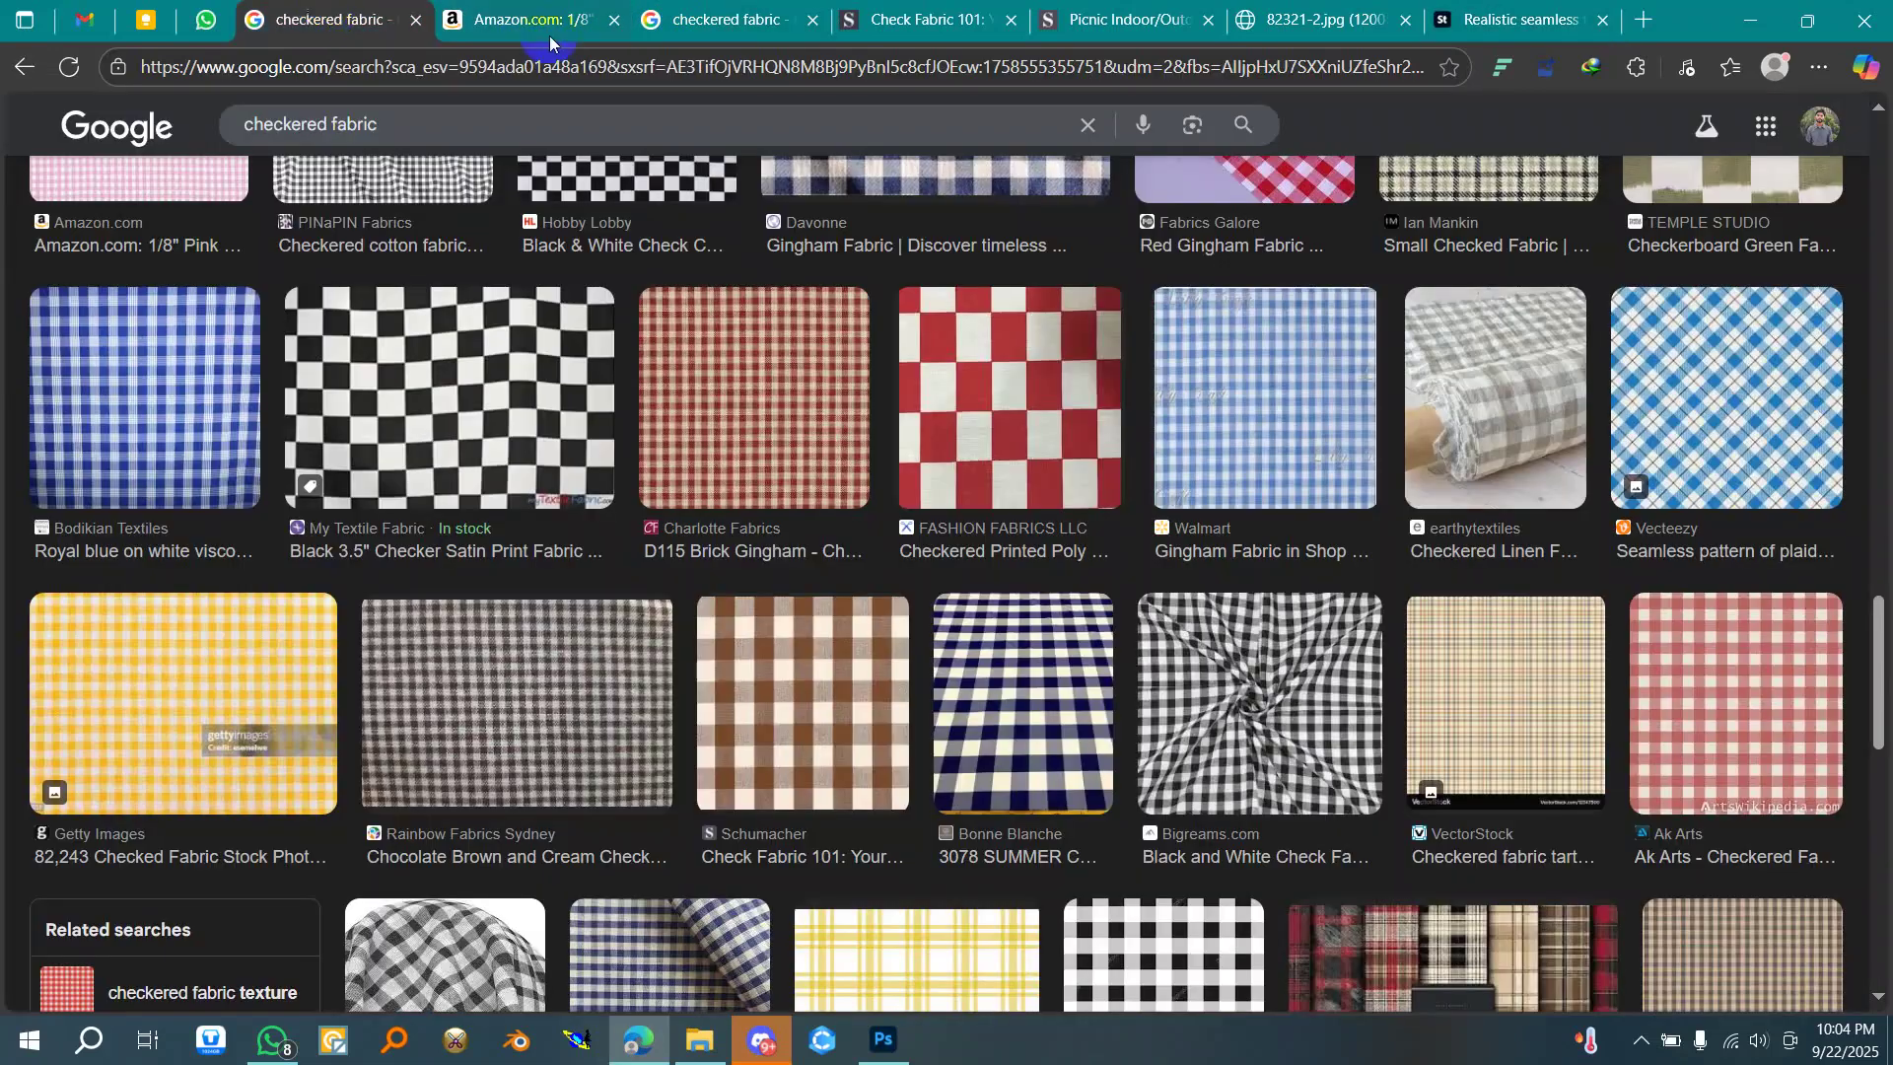
scroll(962, 542, up, 20)
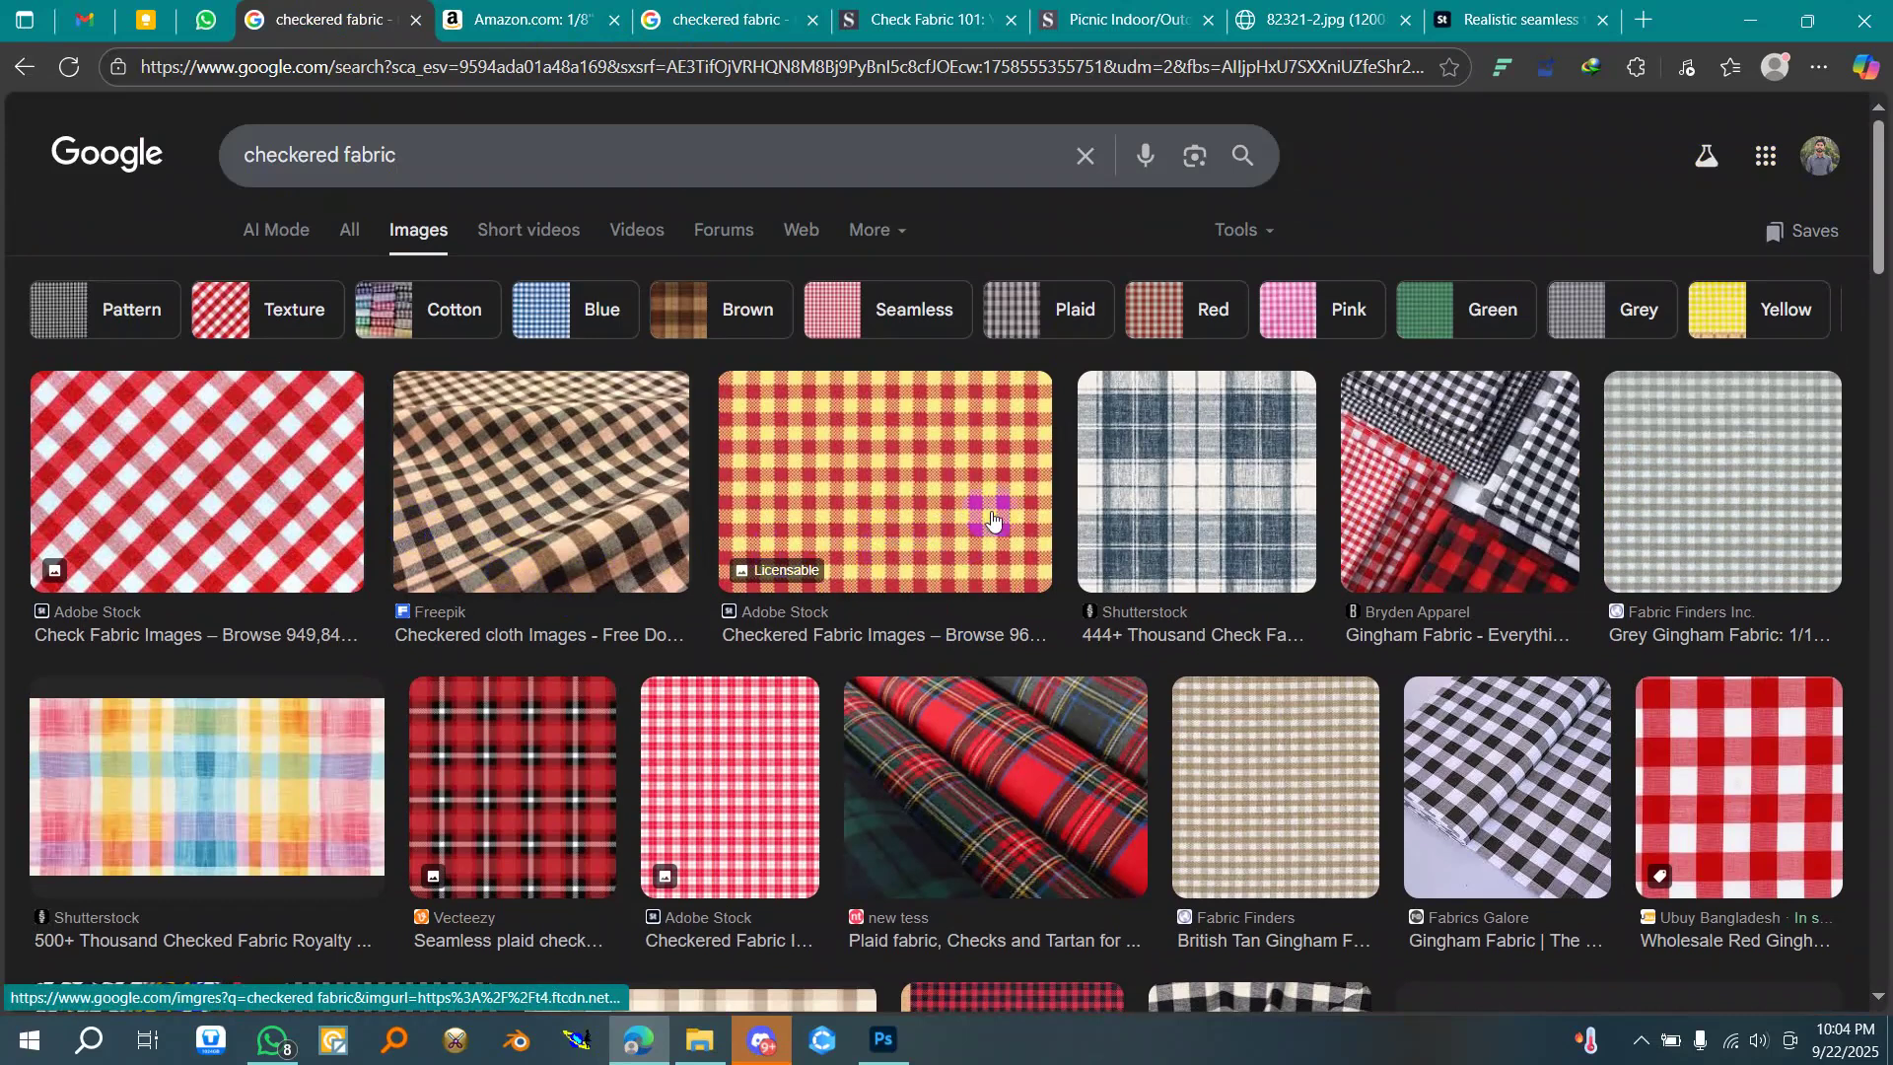
click(885, 480)
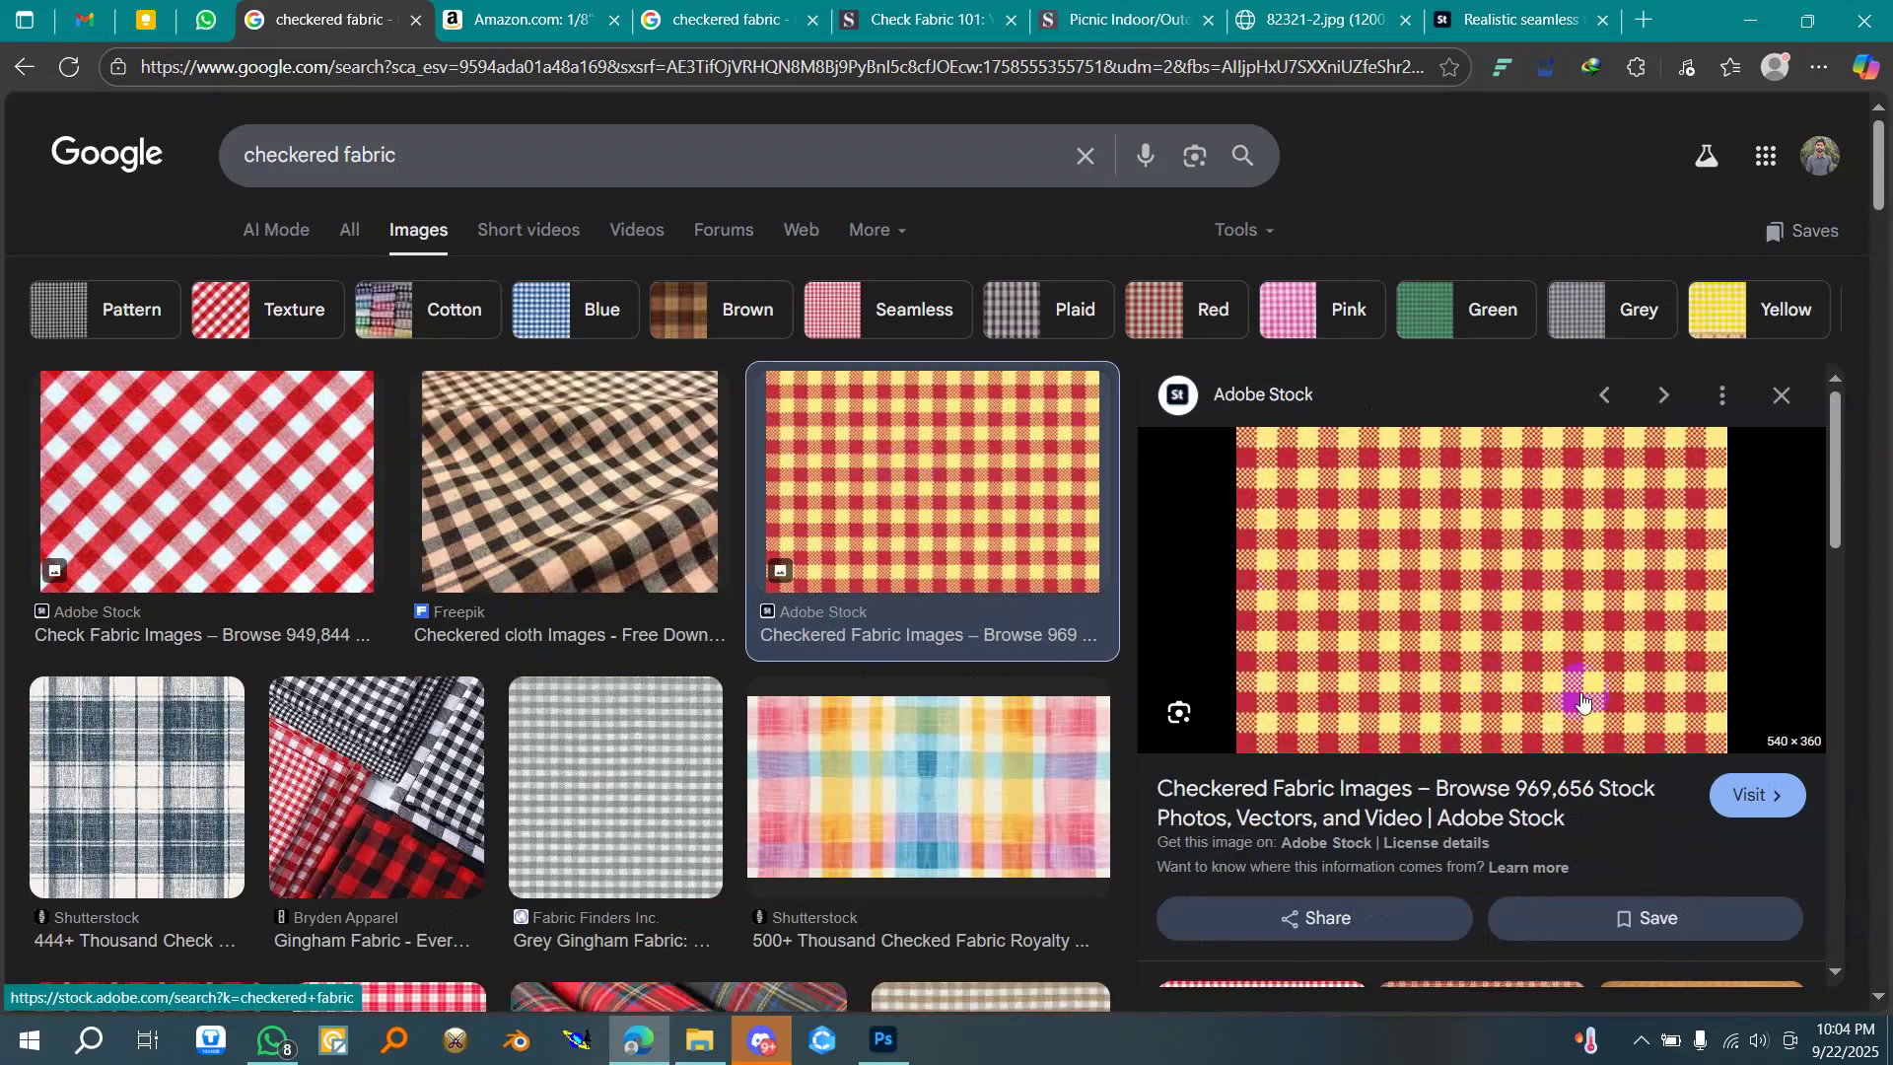
click(1760, 797)
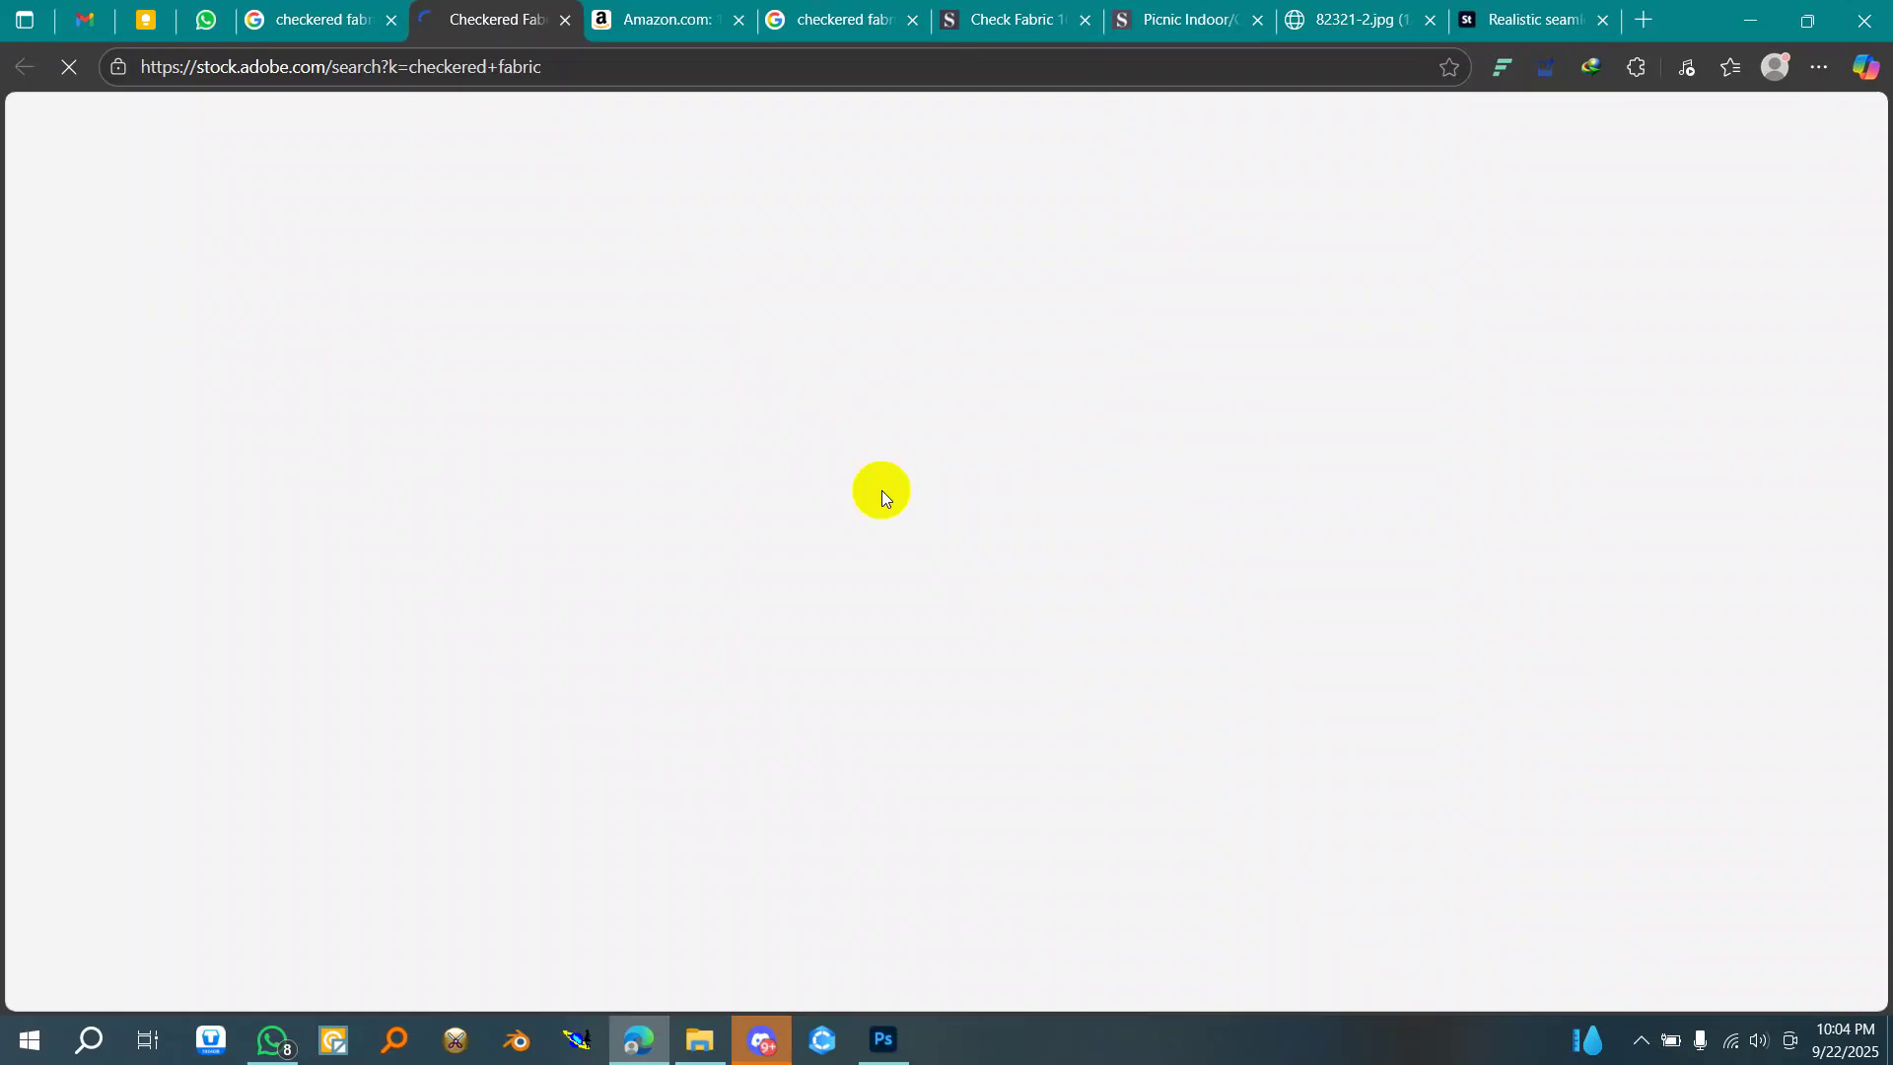
- Browse the Adobe Stock "checkered fabric" results for other check pattern examples
scroll(1044, 499, down, 9)
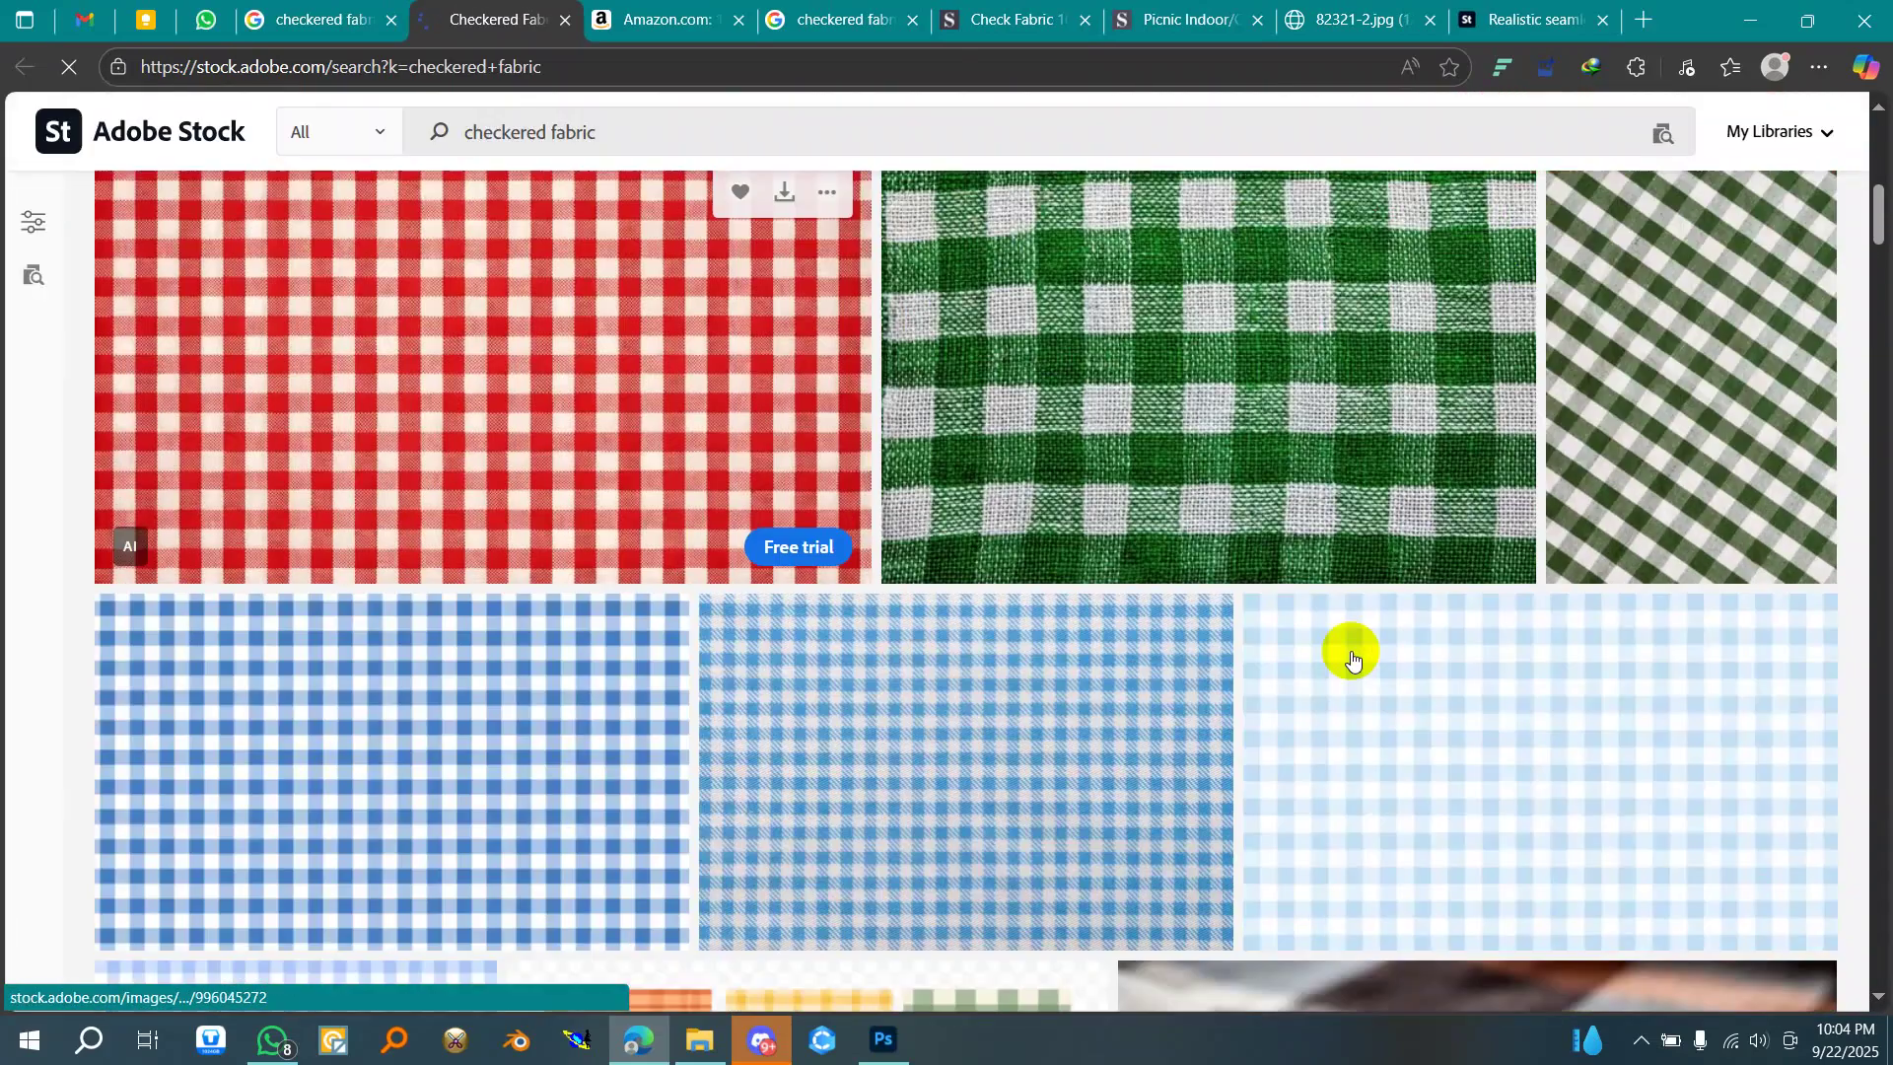
scroll(1275, 503, up, 5)
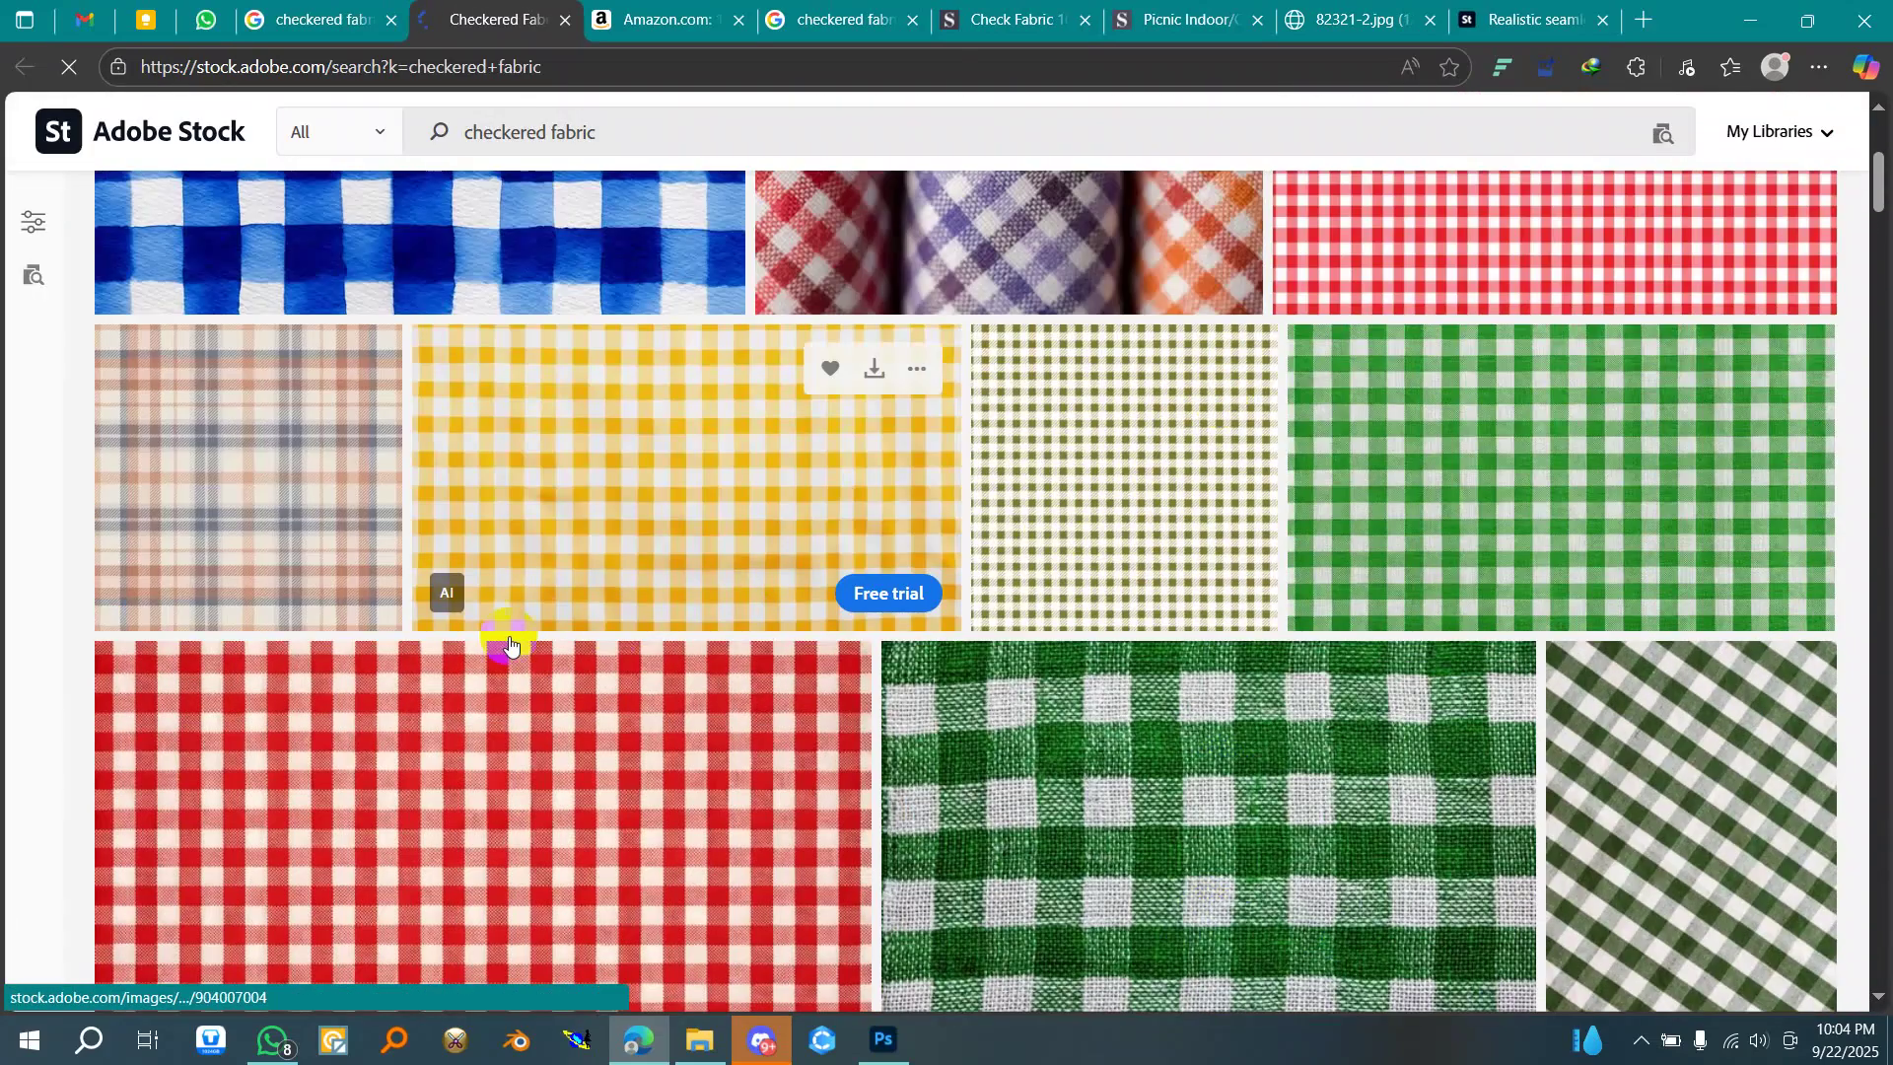
scroll(507, 634, down, 5)
scroll(1568, 414, down, 4)
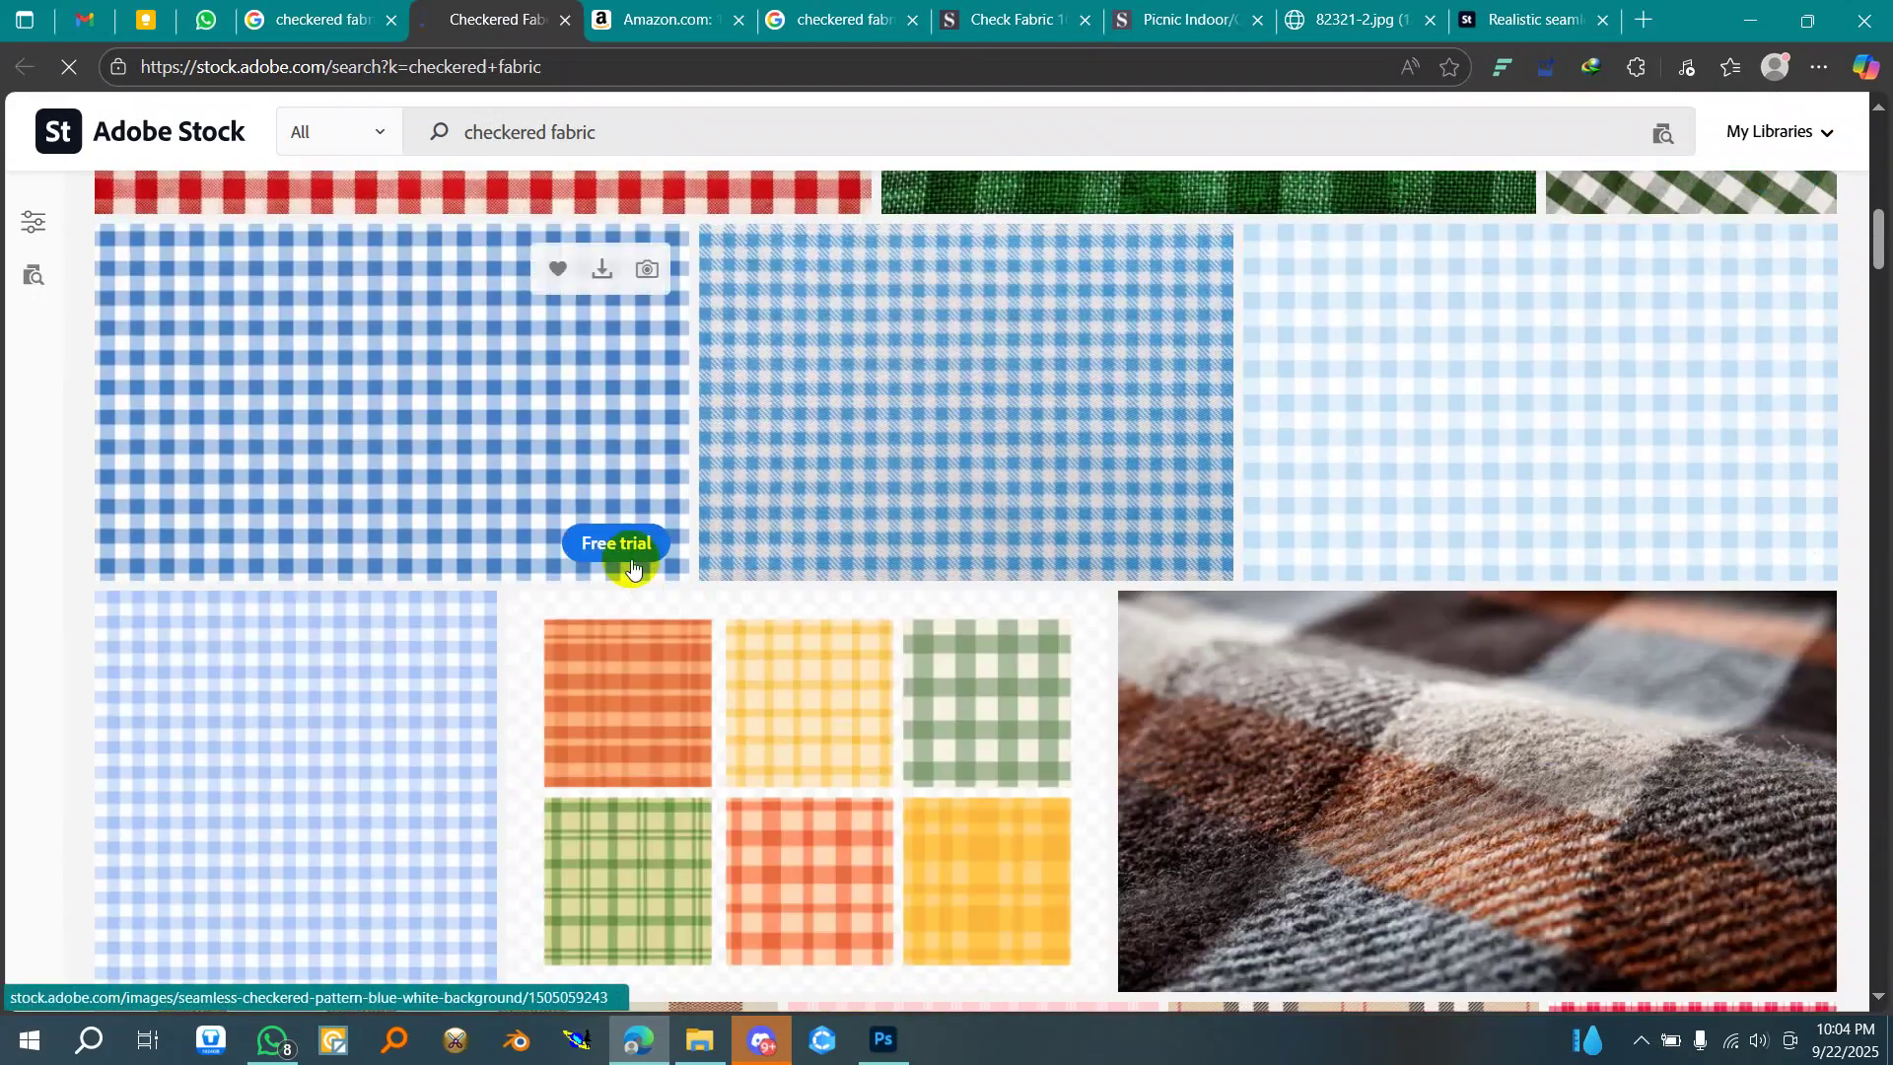
scroll(1296, 621, down, 4)
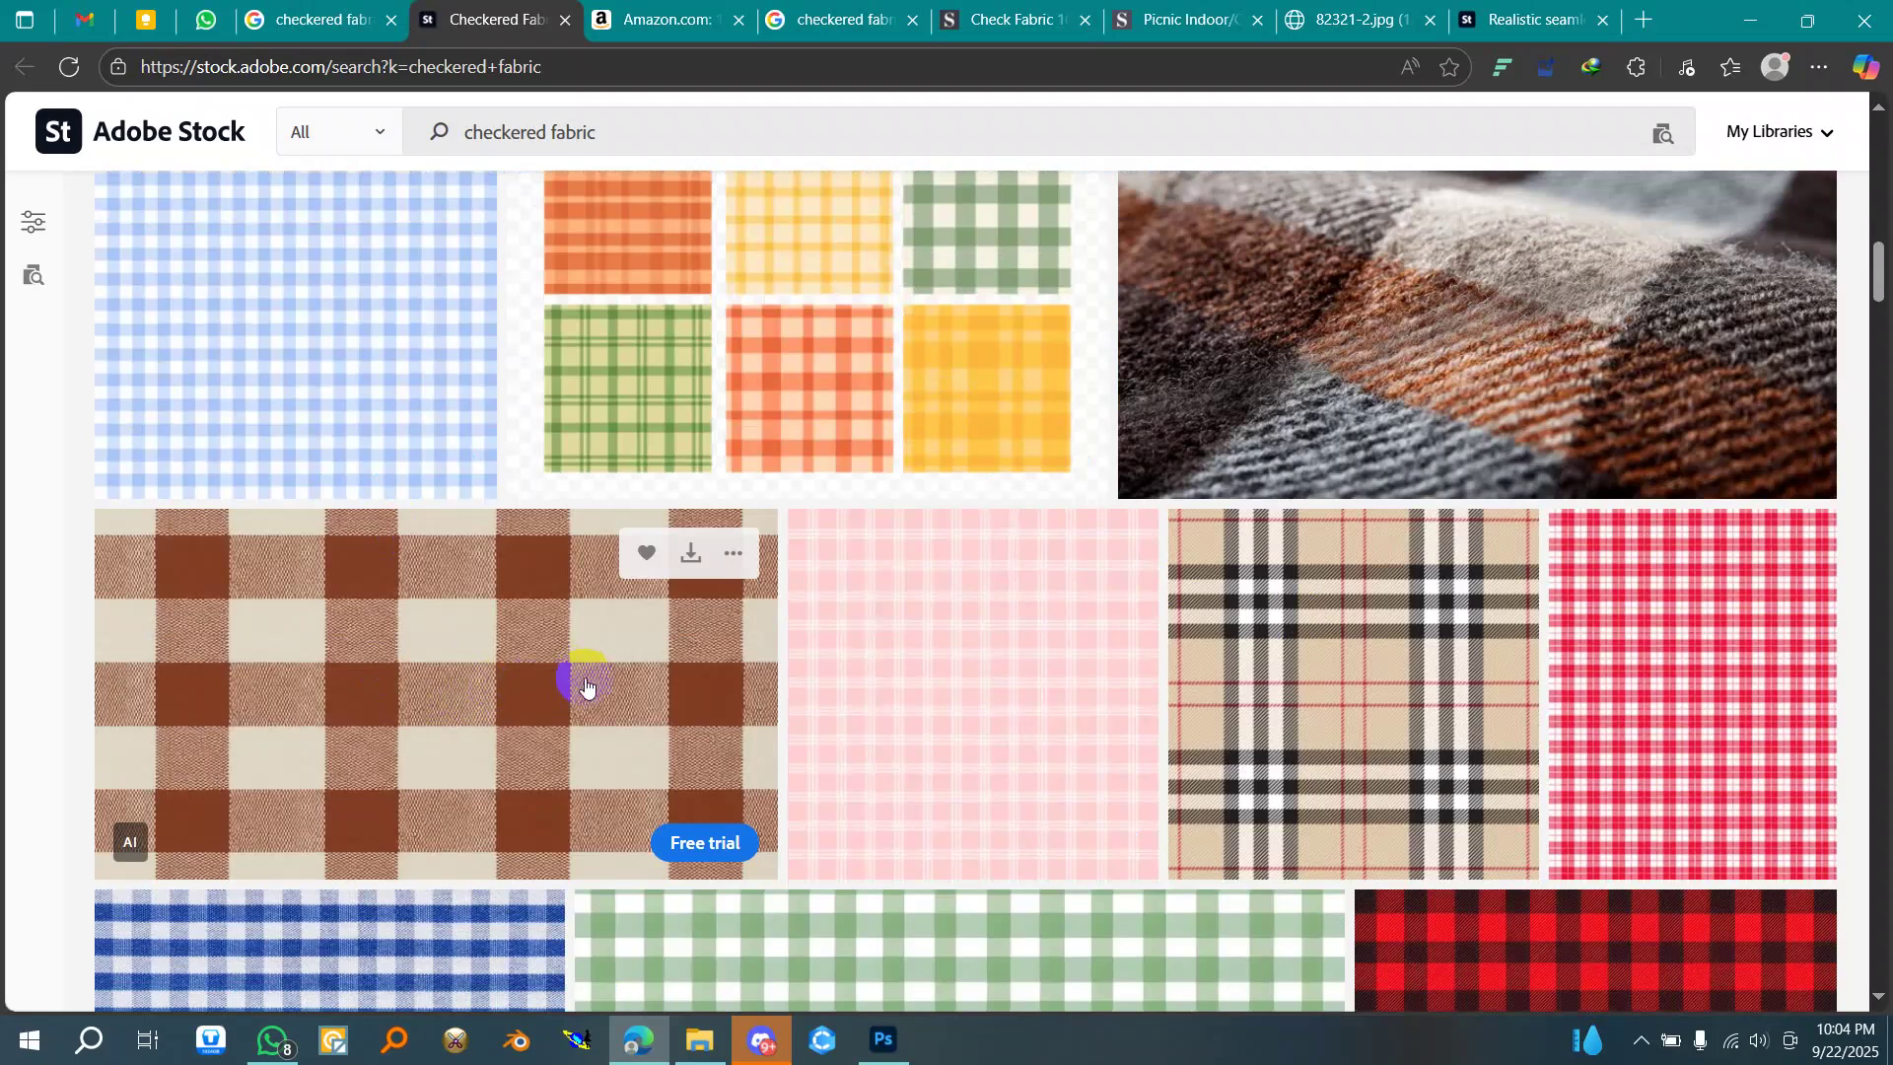
scroll(1035, 641, down, 3)
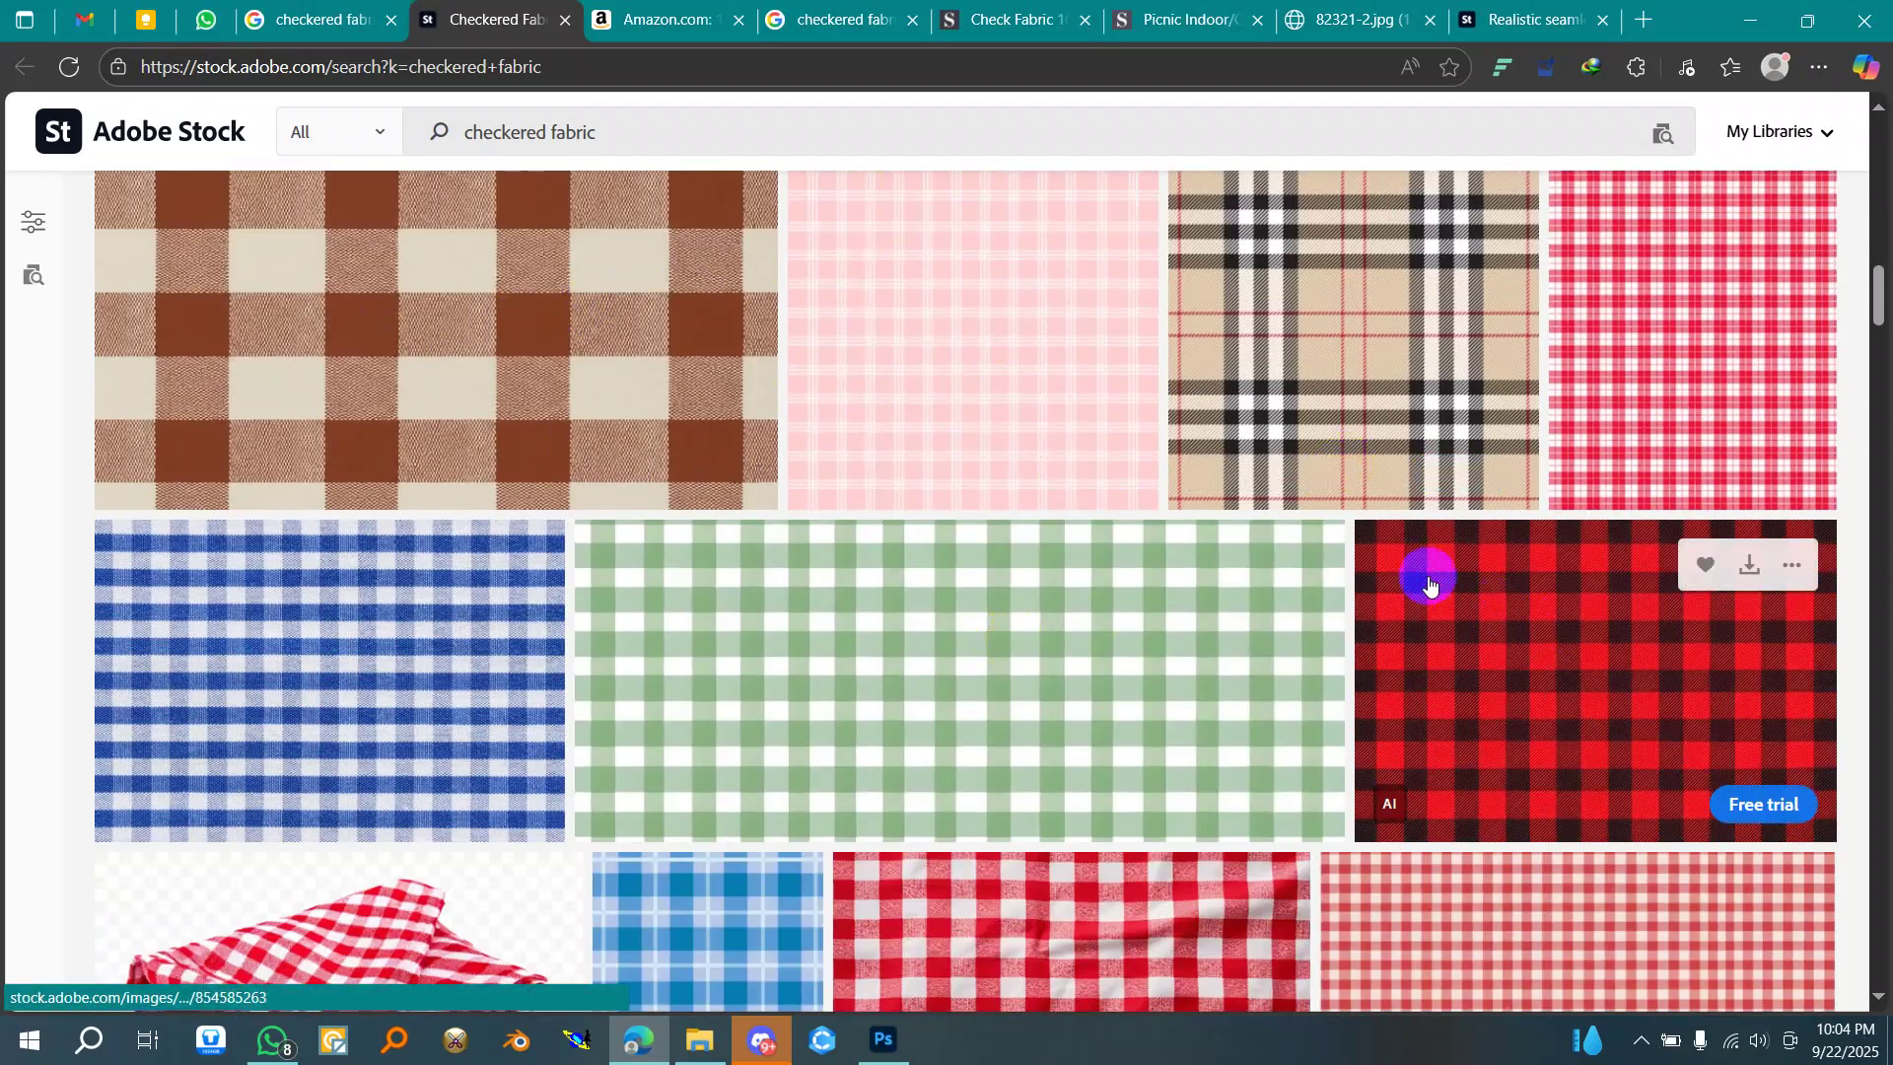
- Look through further checkered fabric results on Adobe Stock and briefly check the Discord voice channel
scroll(1431, 566, down, 3)
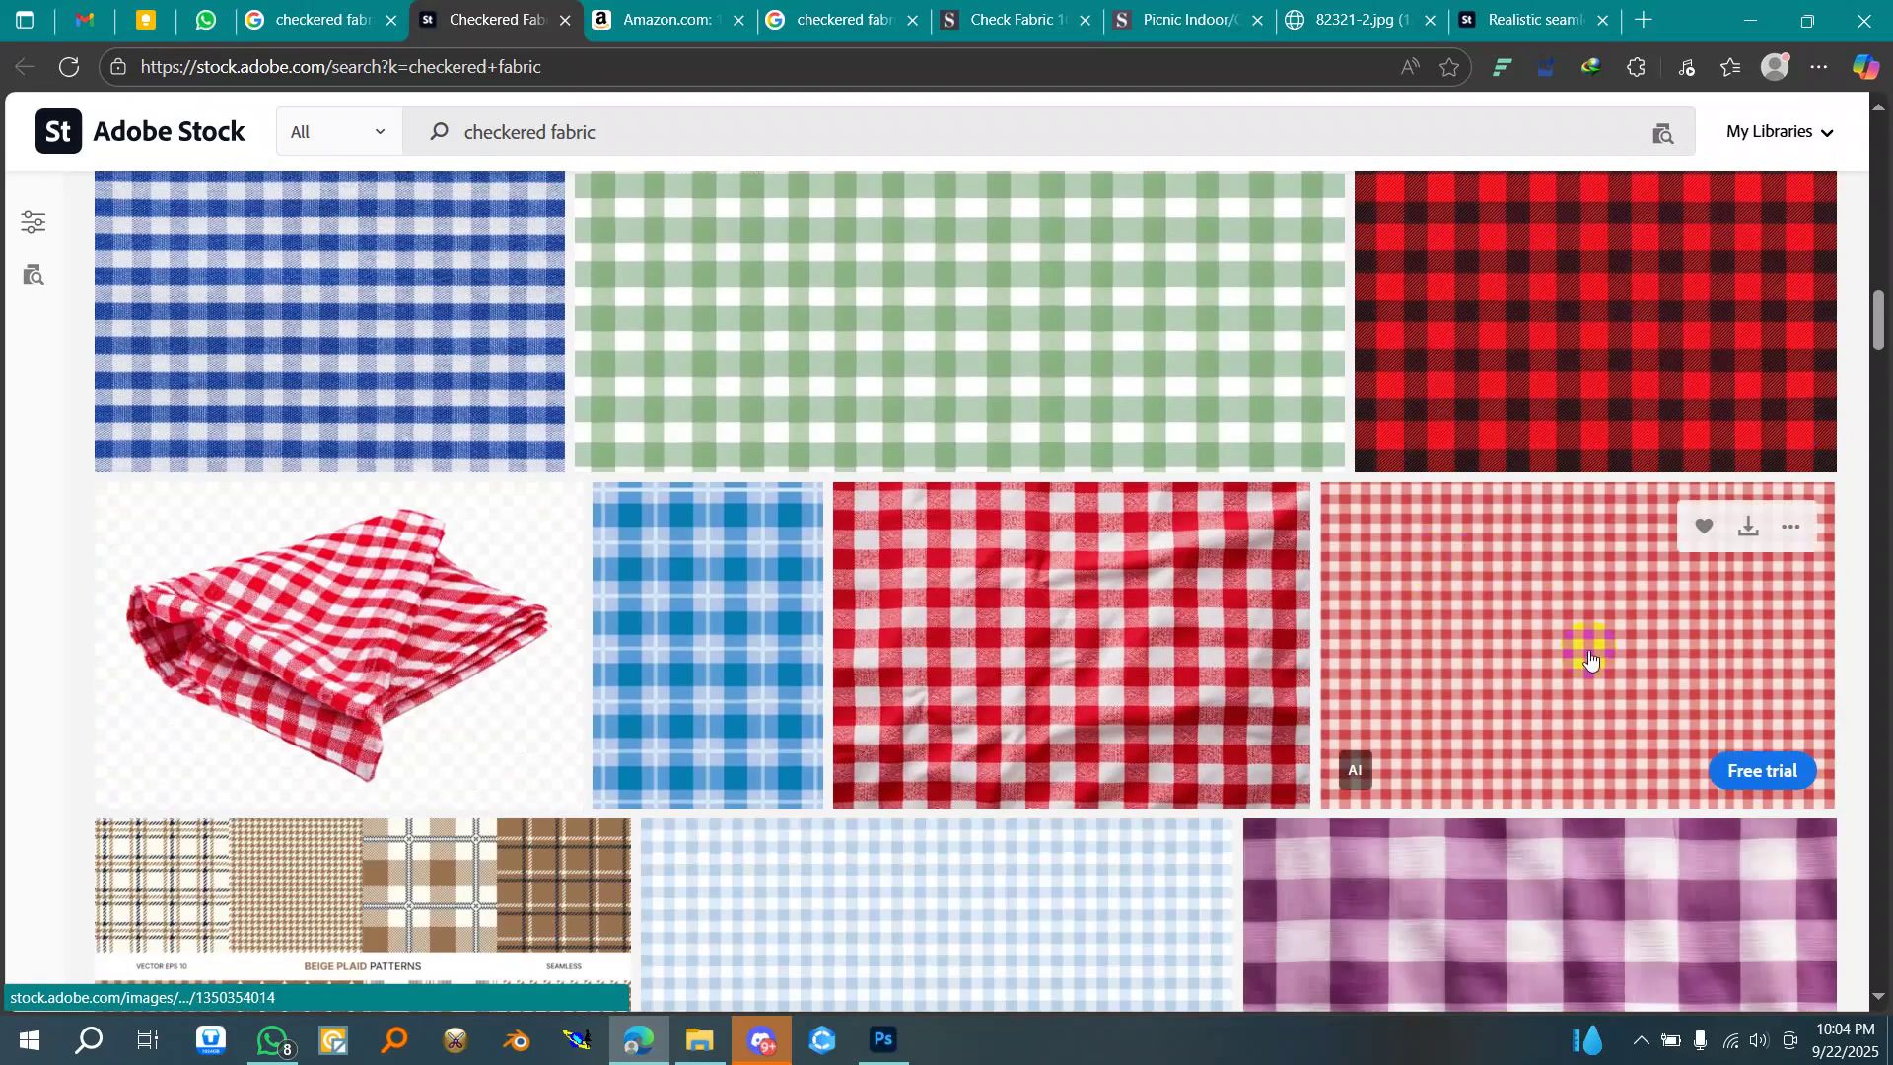
scroll(818, 582, down, 4)
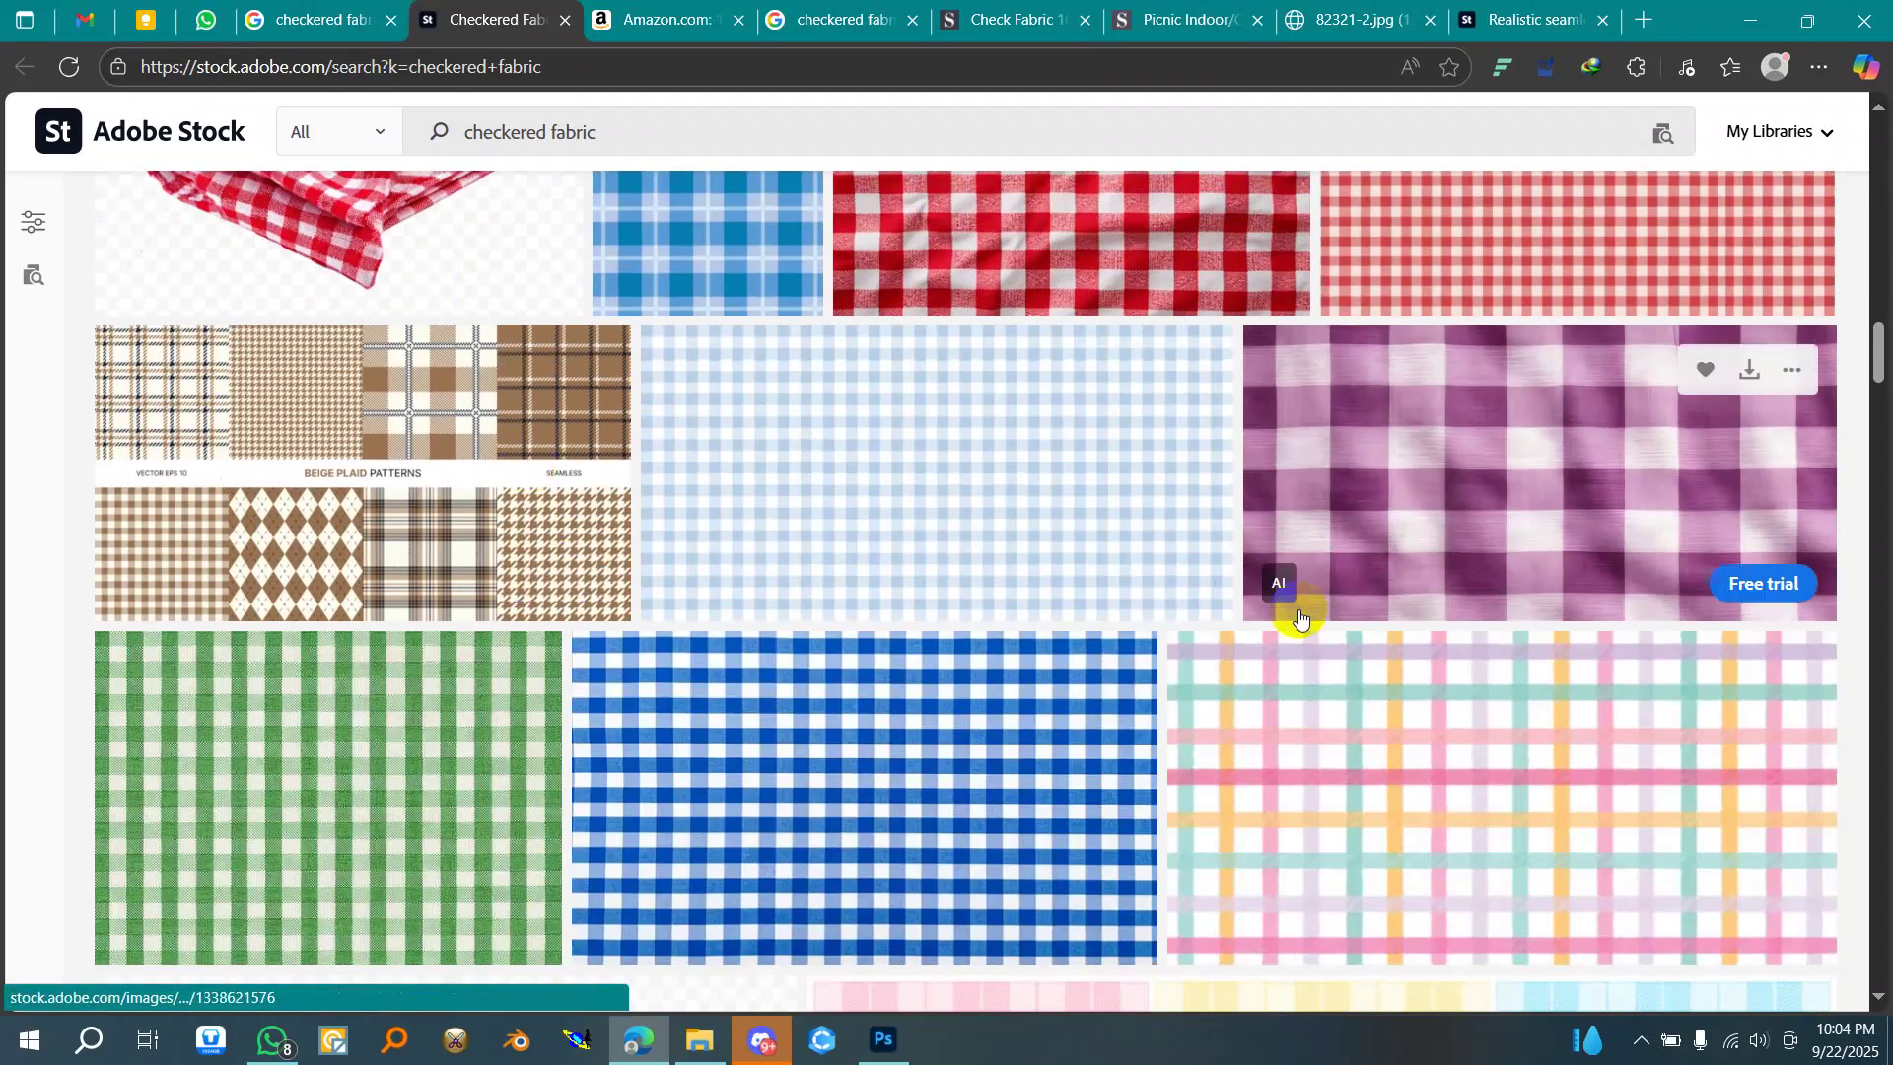
scroll(1299, 617, down, 3)
scroll(1335, 604, down, 3)
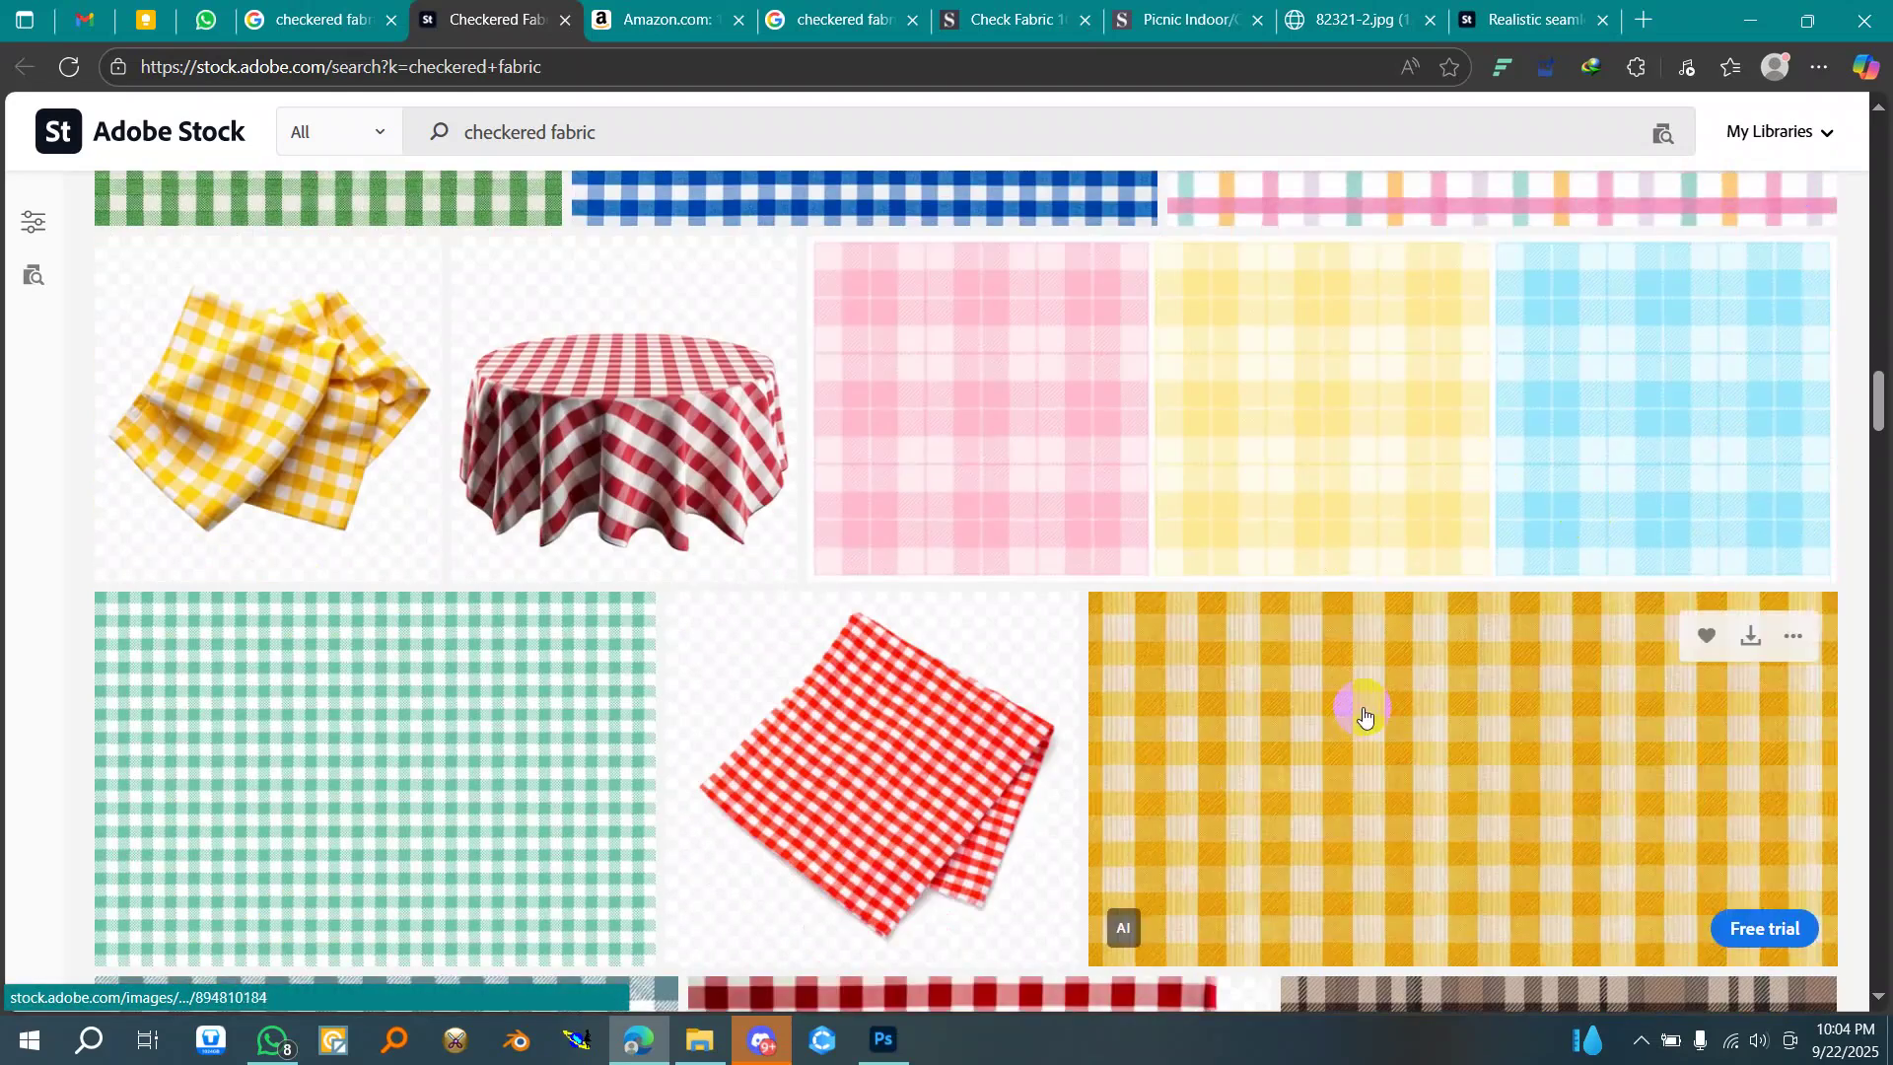
scroll(1364, 715, down, 3)
click(765, 1041)
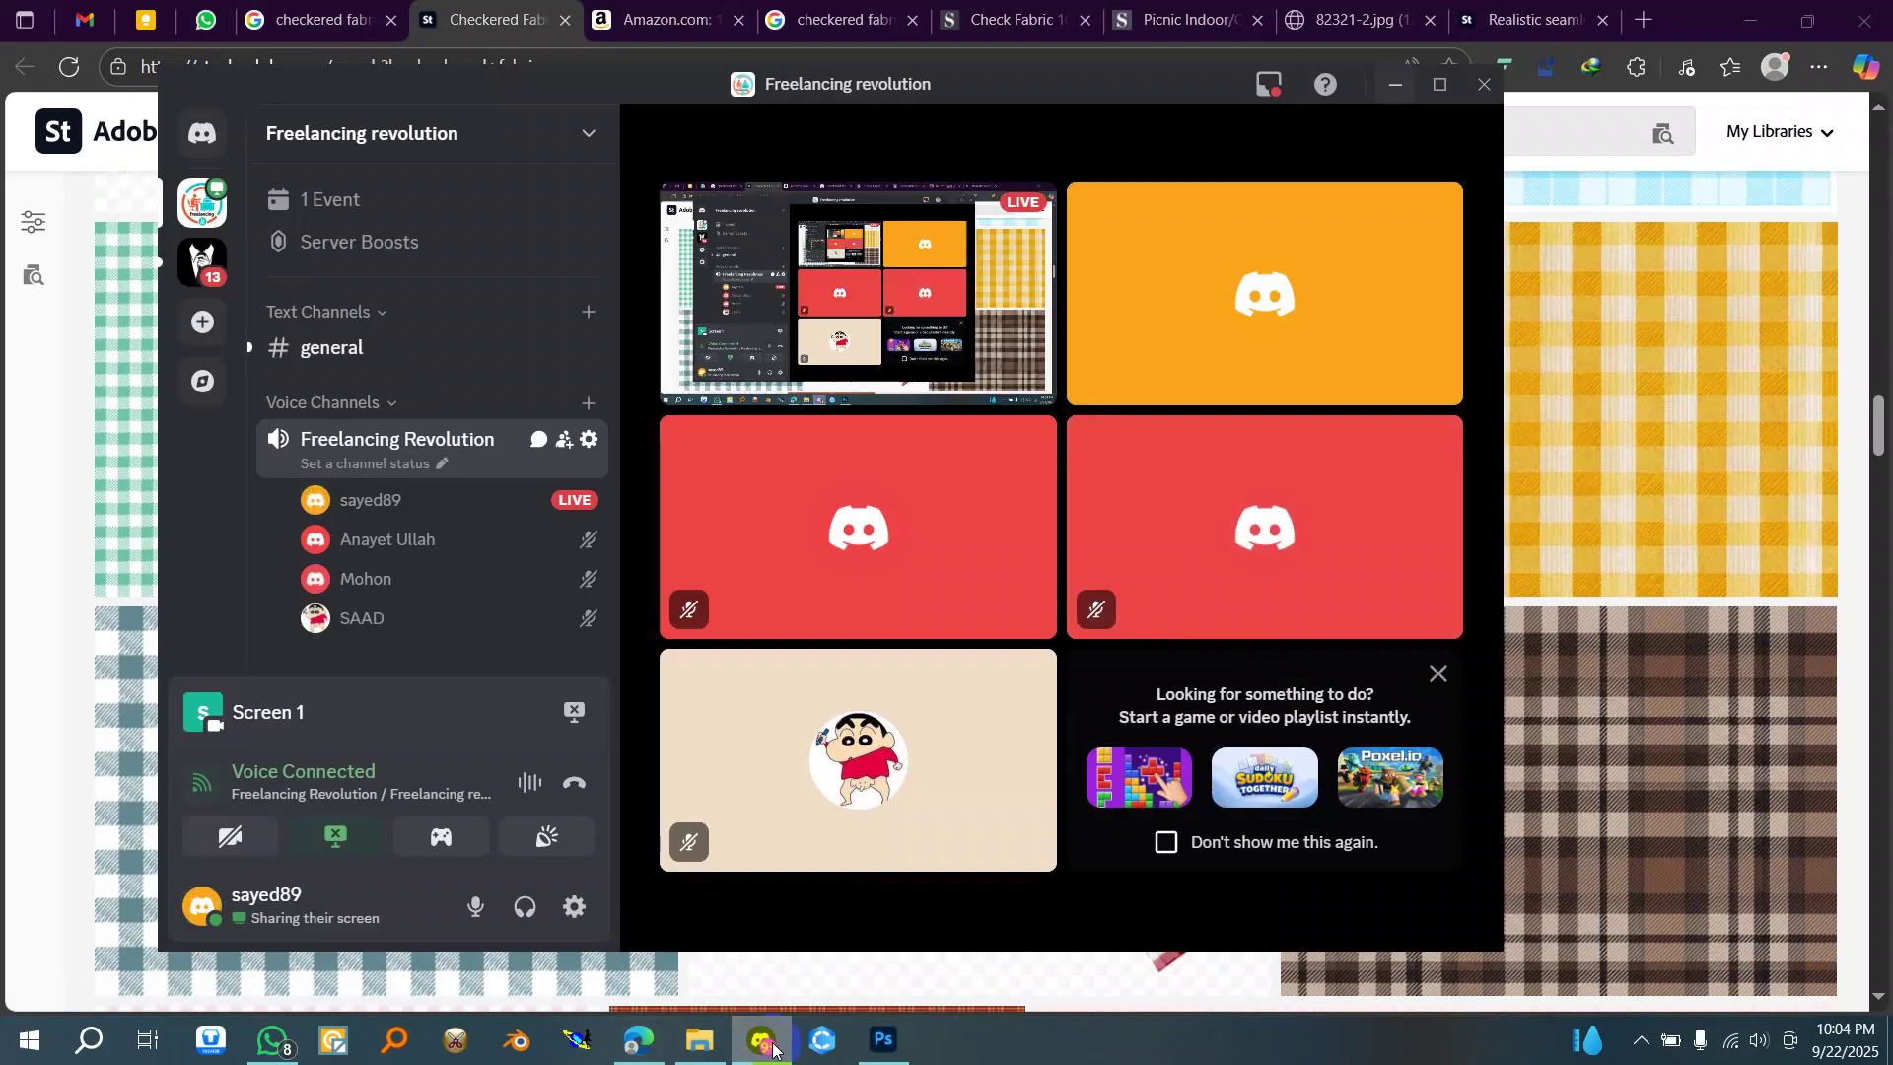
click(767, 1043)
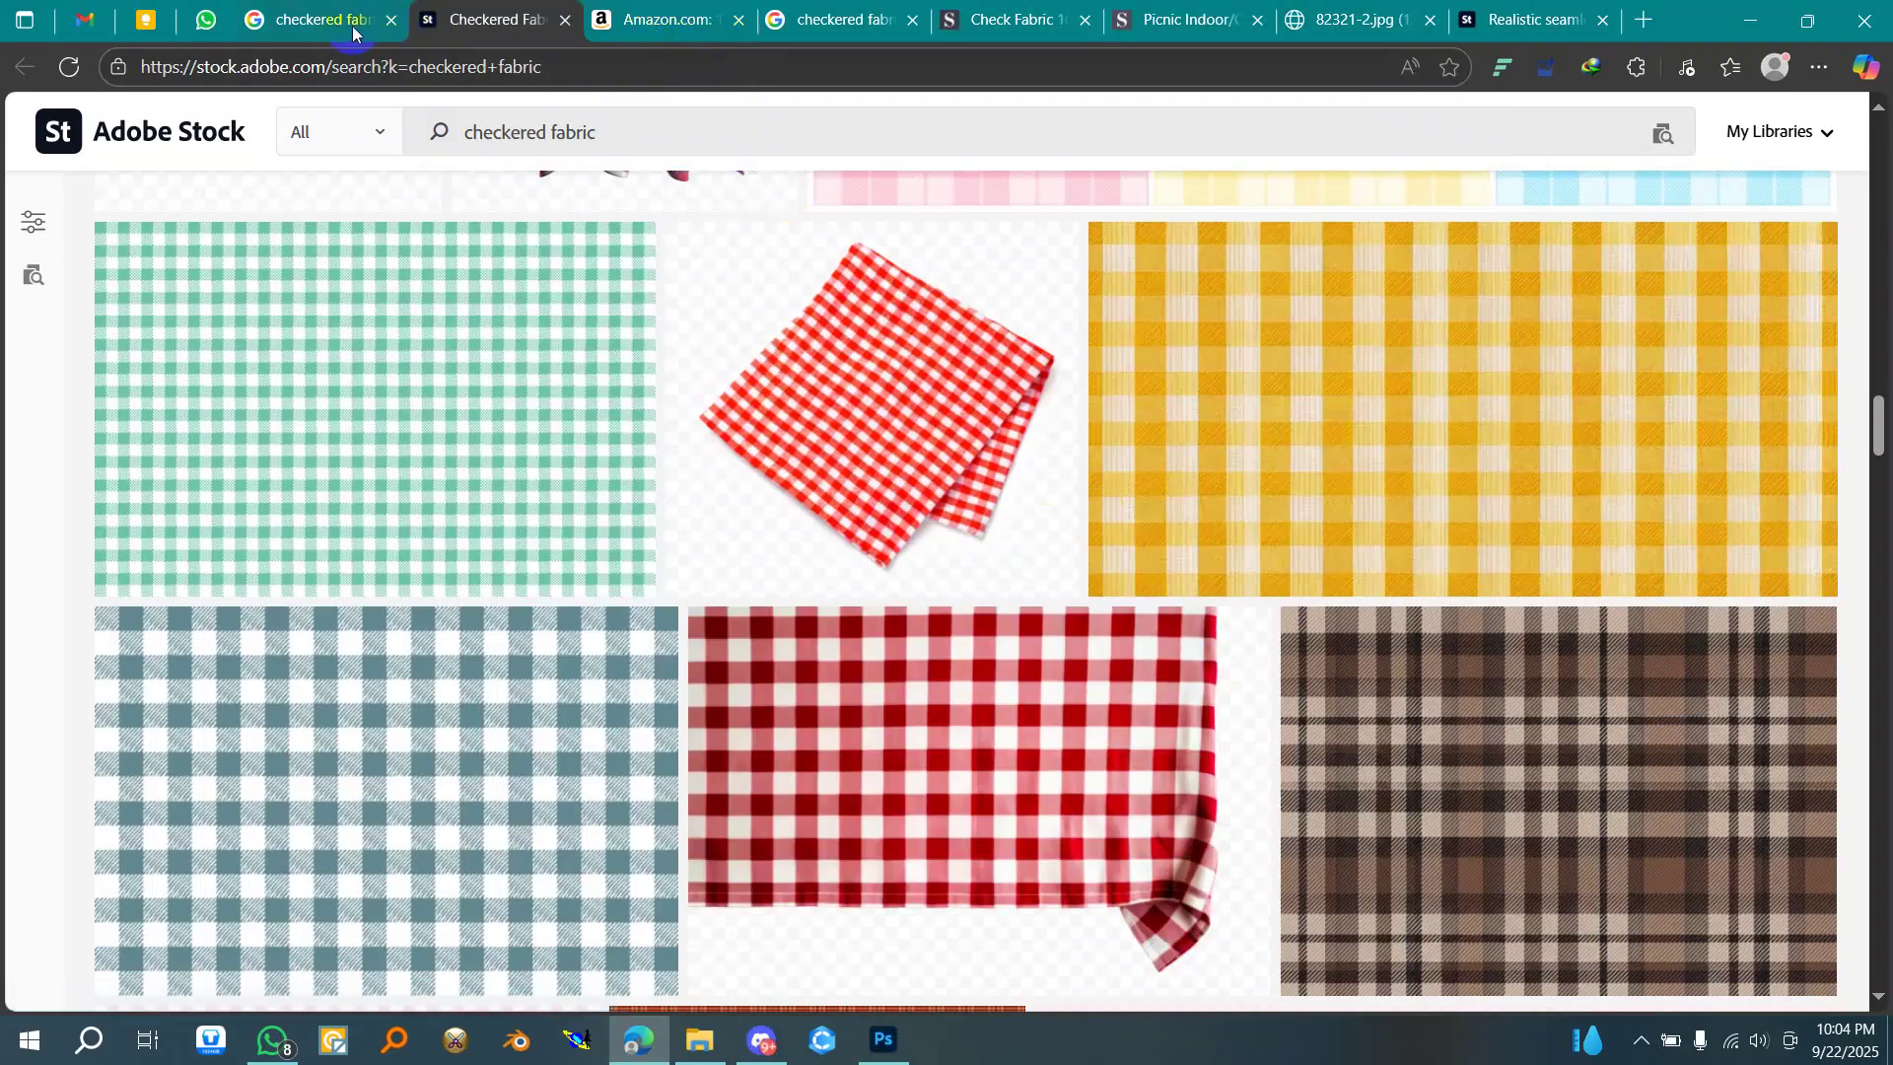
- View the Amazon pink gingham listing and the preview images of Schumacher's Picnic Indoor/Outdoor fabric in Emerald
click(661, 30)
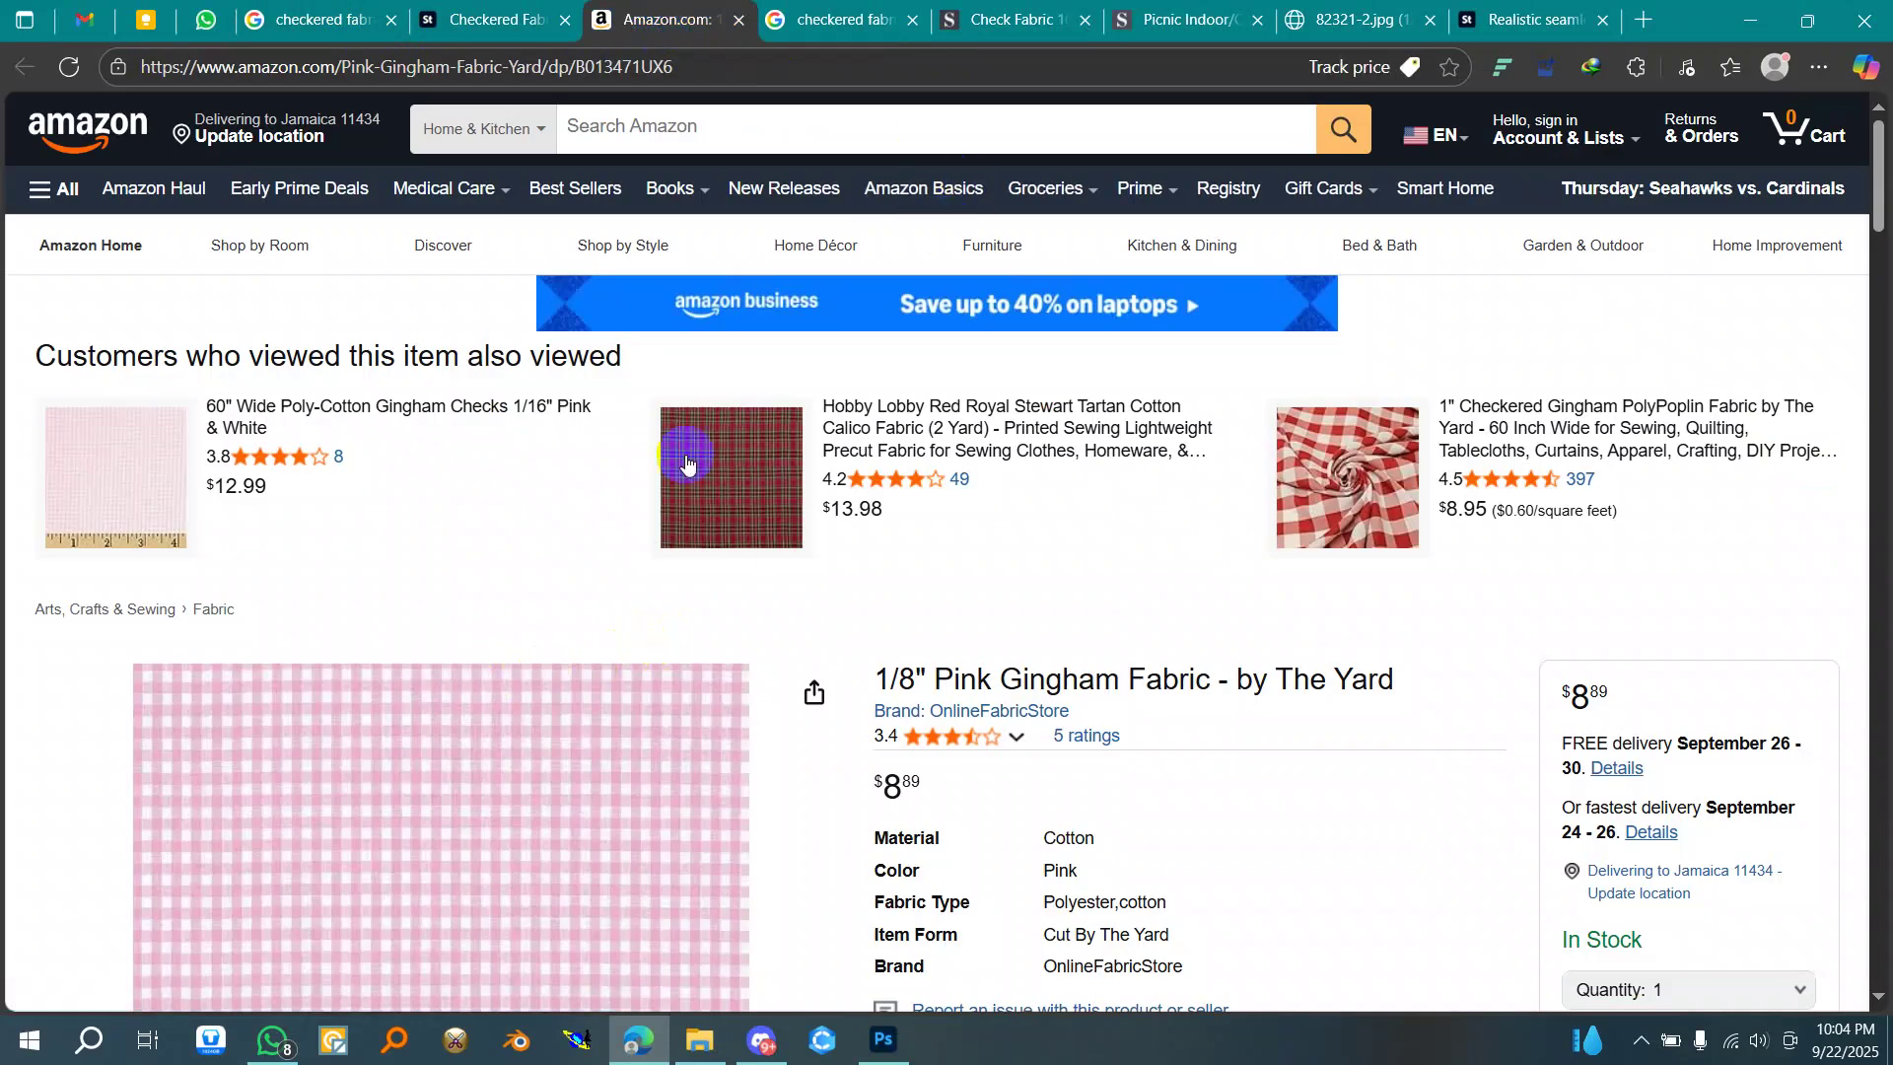
click(1144, 21)
click(971, 424)
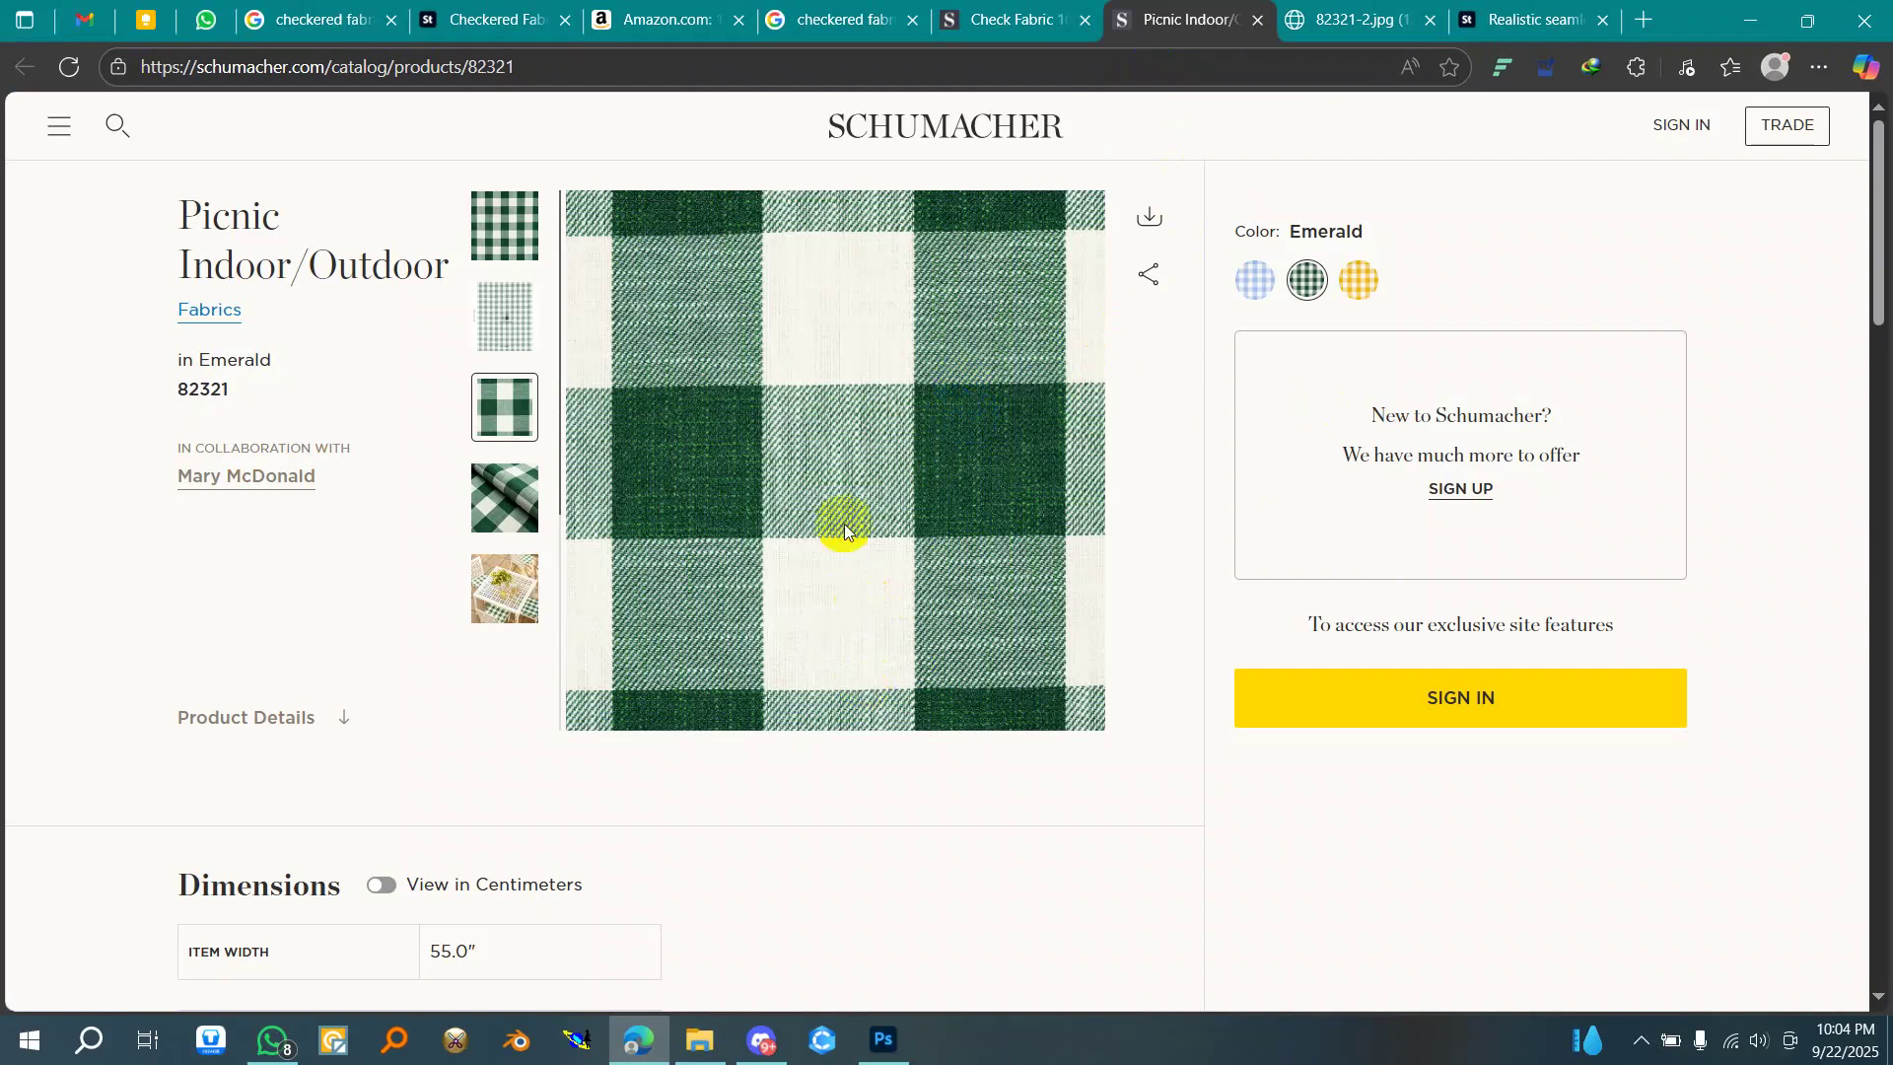
click(510, 434)
click(511, 319)
click(507, 237)
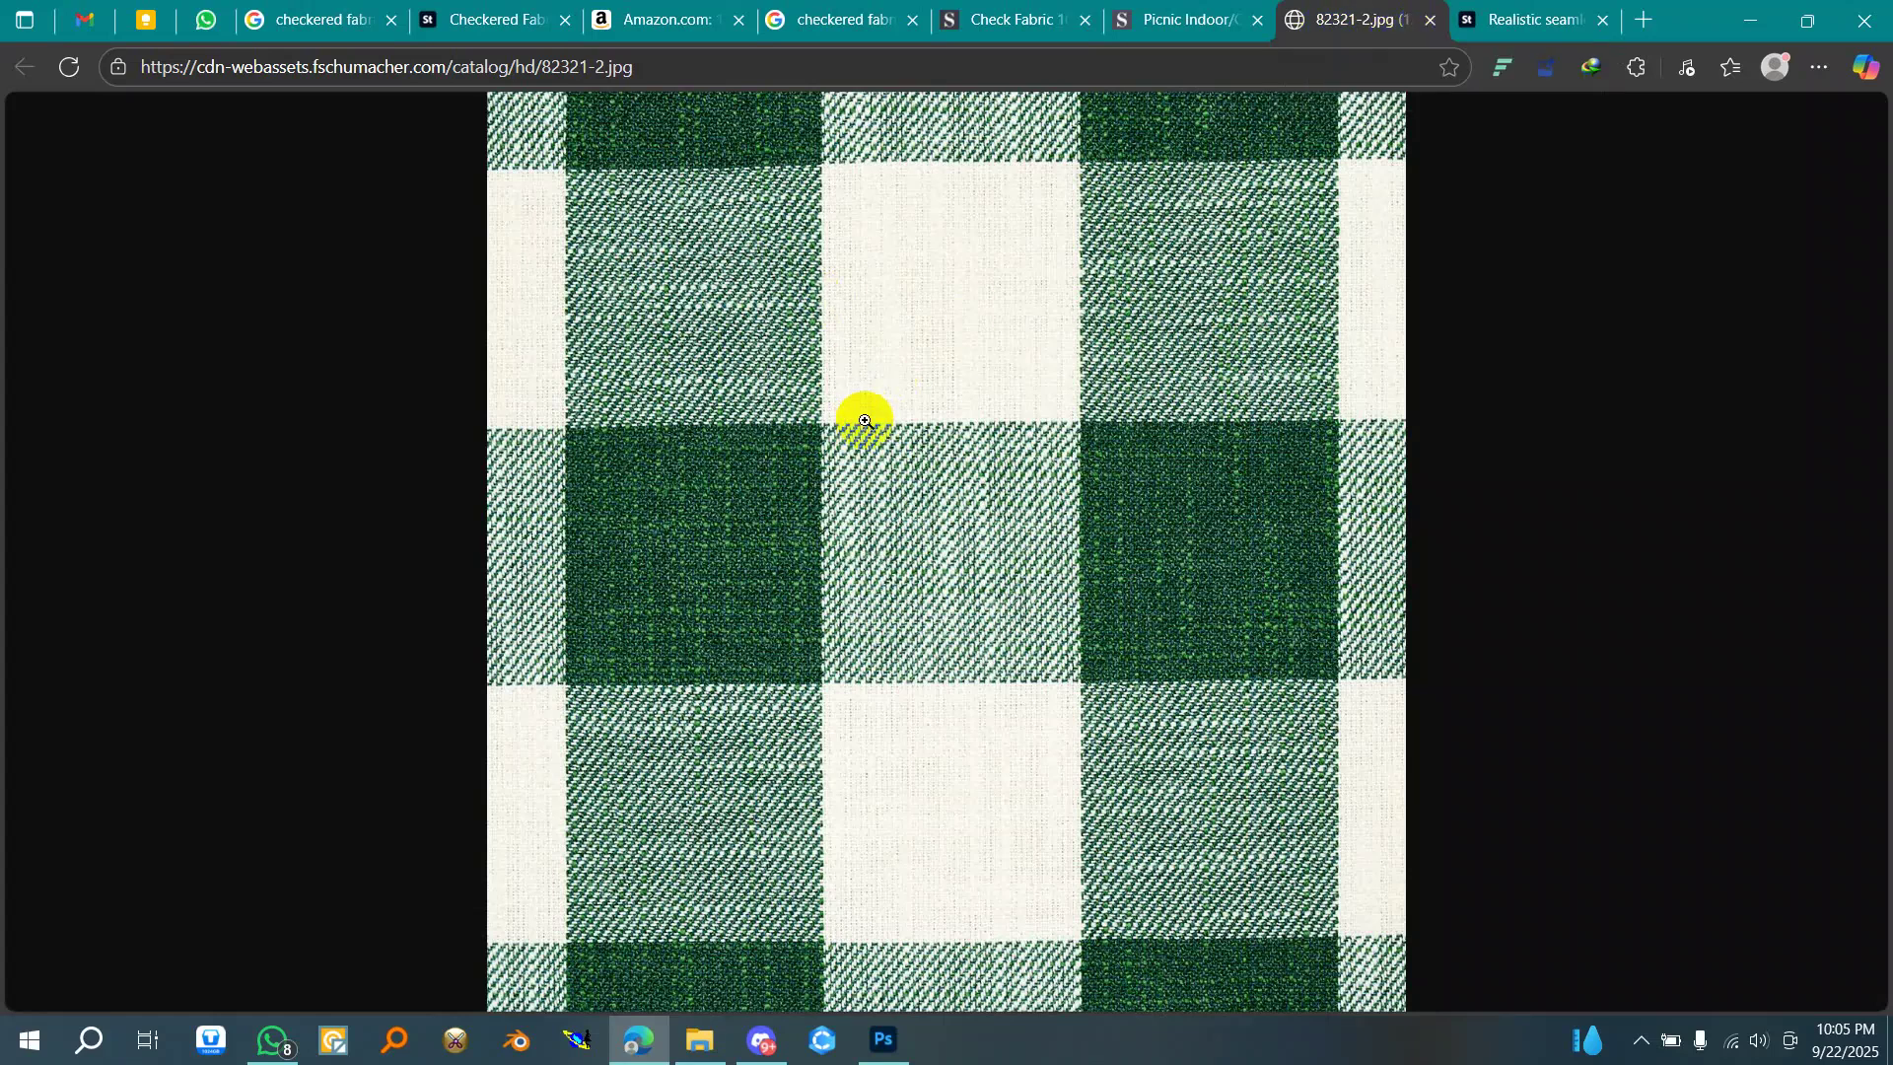
- Close the 82321-2.jpg reference image and view the Adobe Stock results for "realistic seamless tartan check"
click(1430, 19)
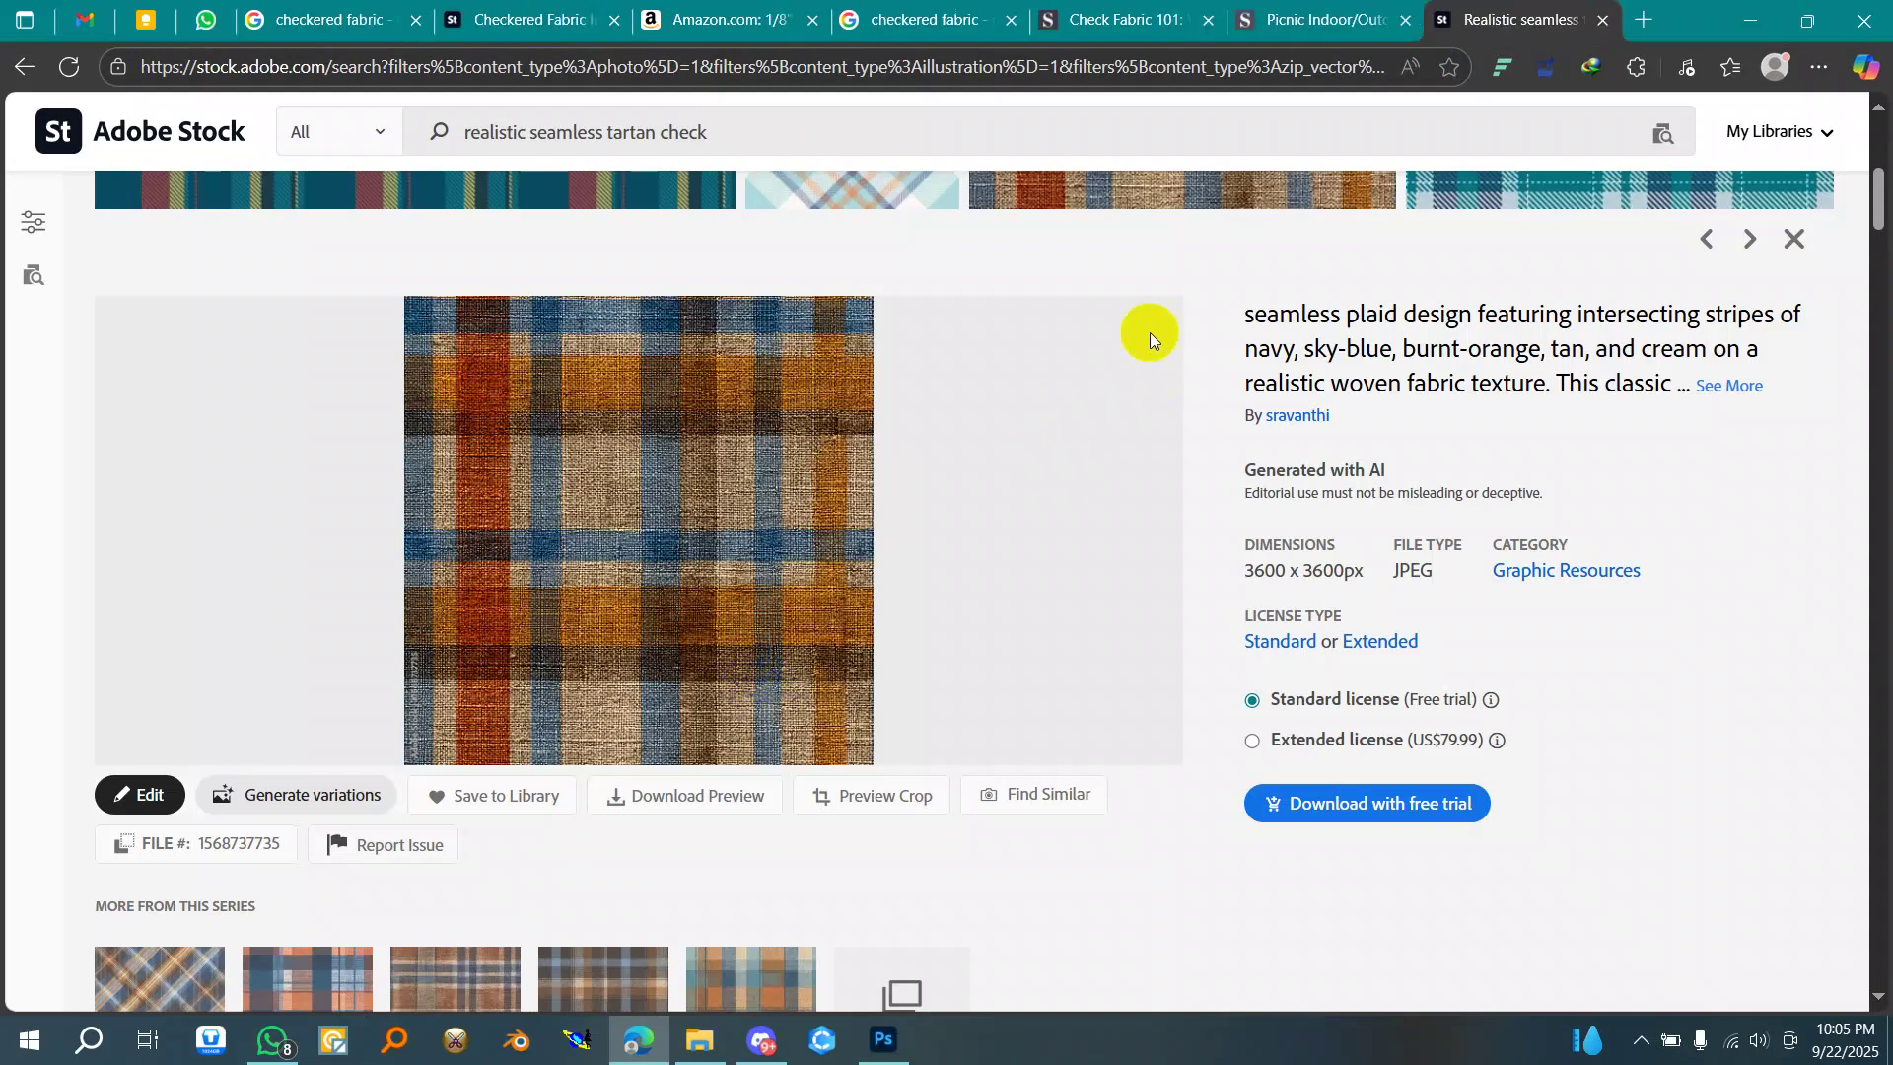
scroll(1149, 333, up, 7)
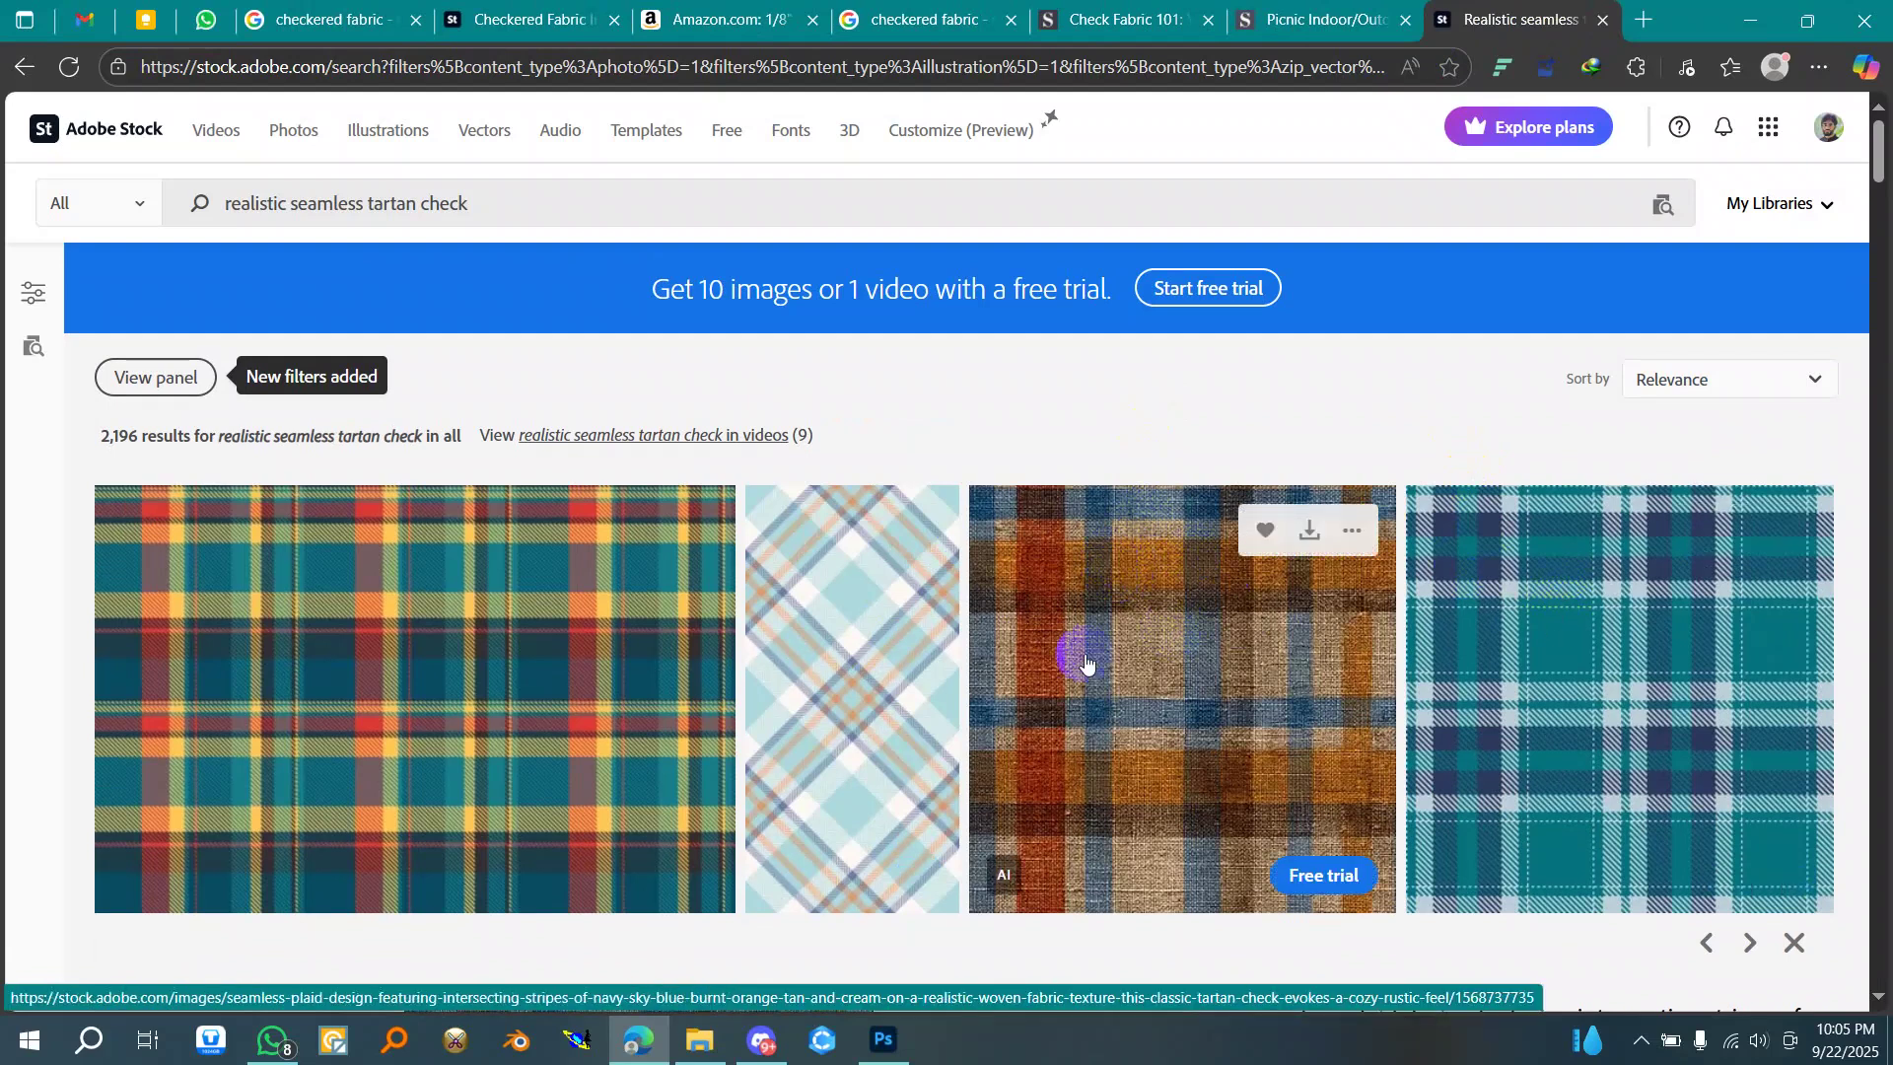
- Switch to Photoshop and examine the weave and check edges of "Realistic Seamless tartan check fabric.jpg" at several magnifications
mouse_move(884, 1041)
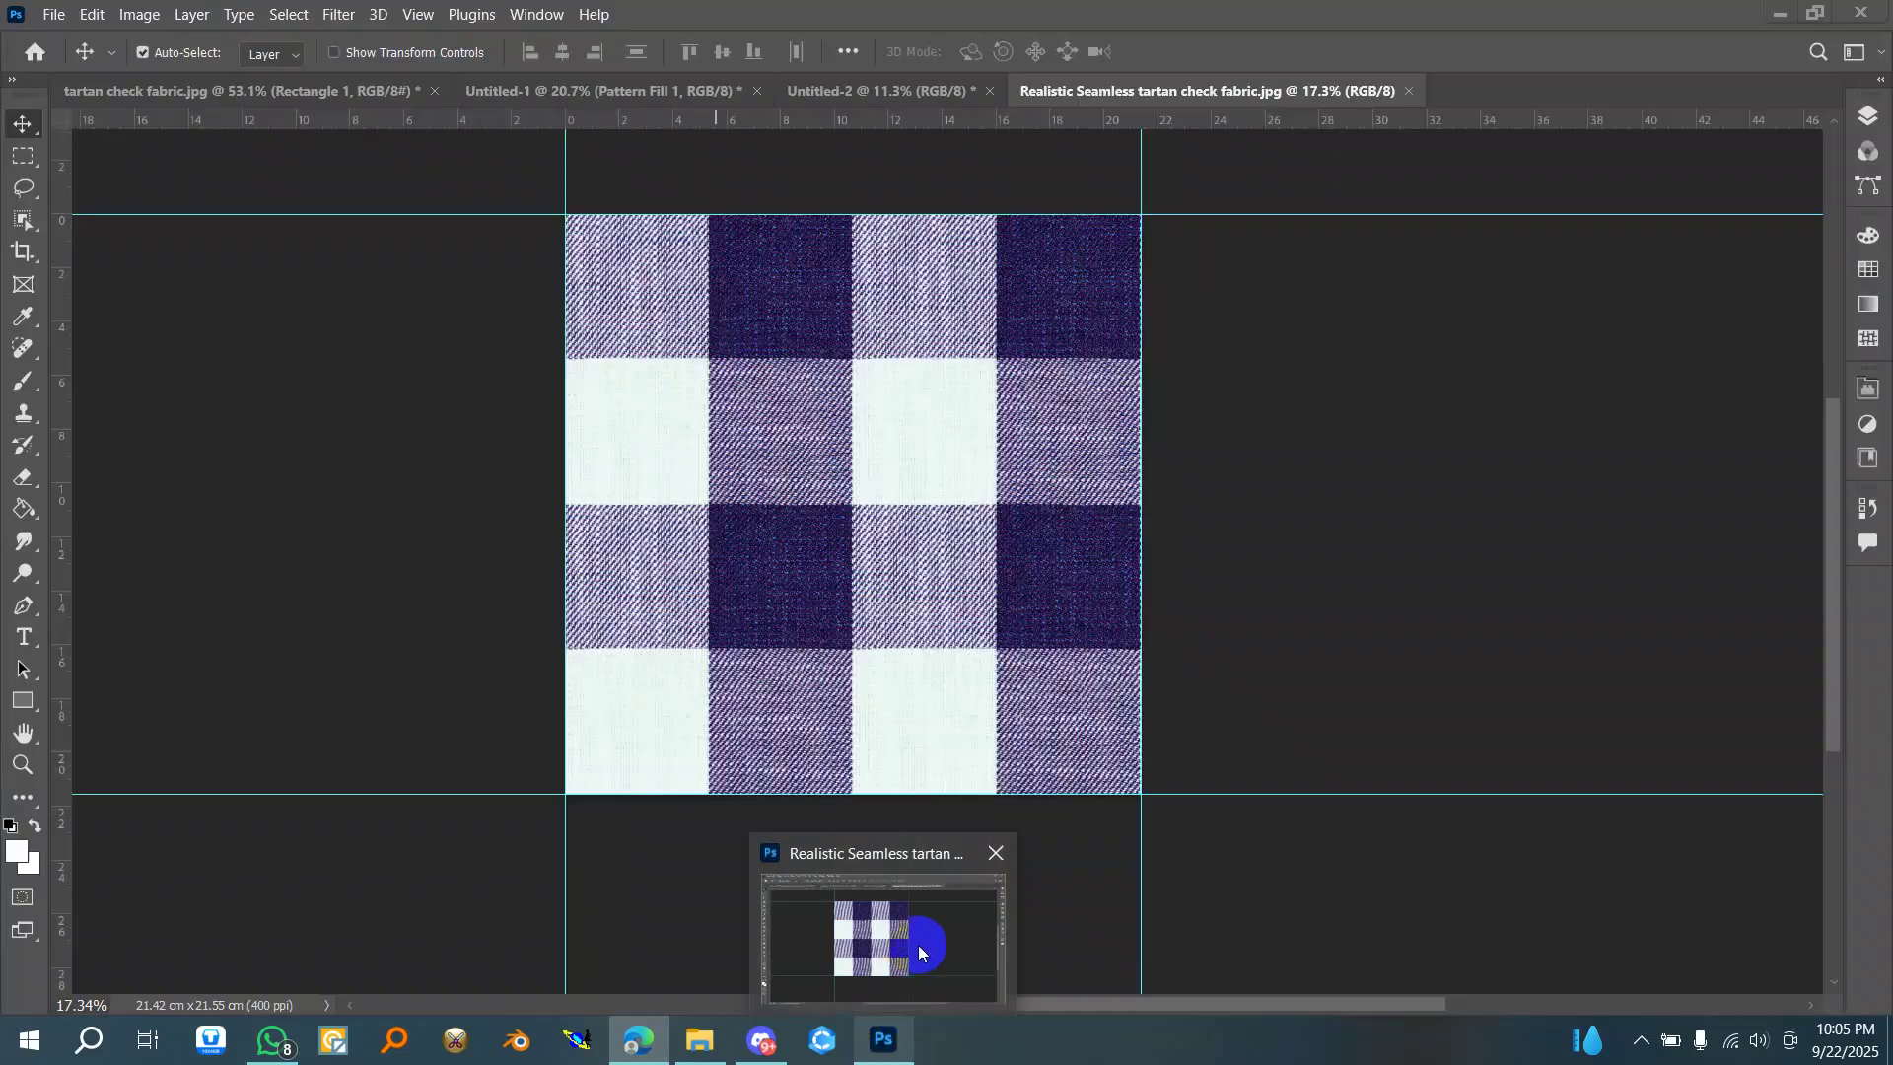
click(917, 947)
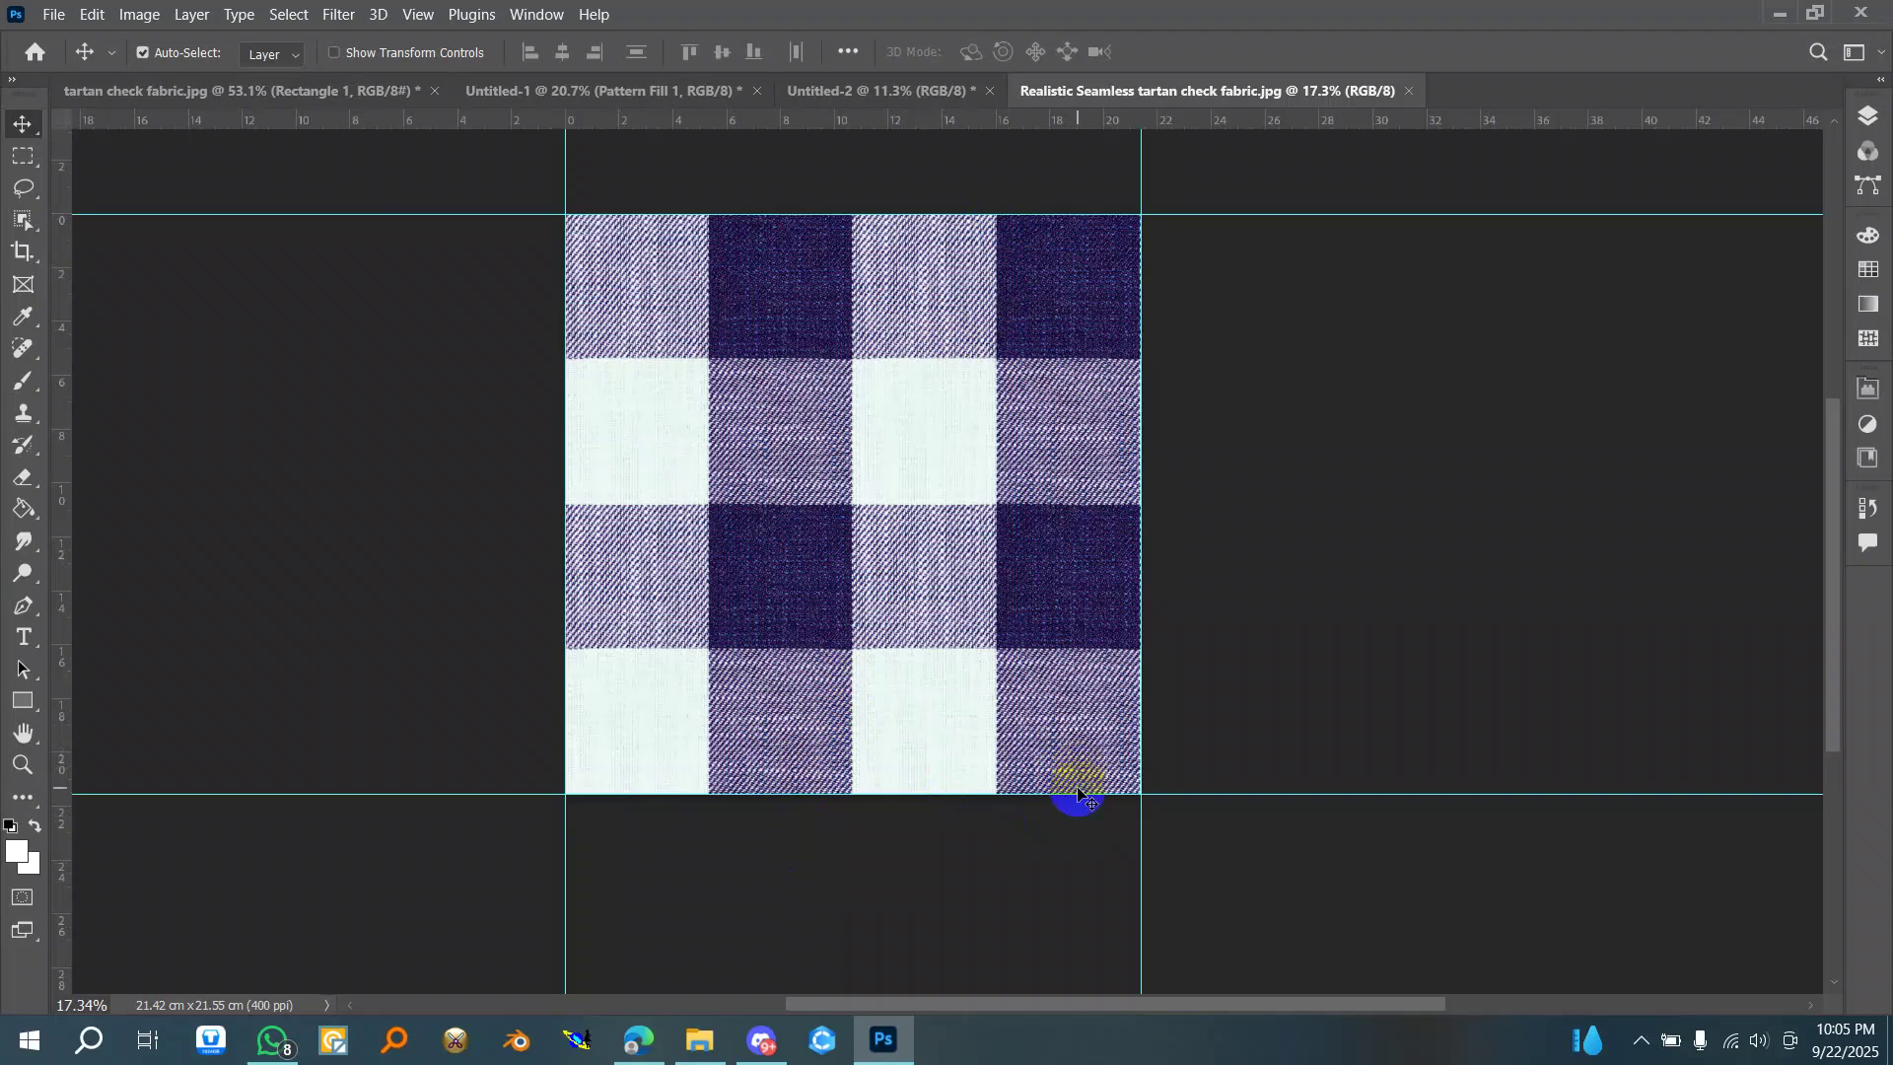
scroll(1184, 666, down, 3)
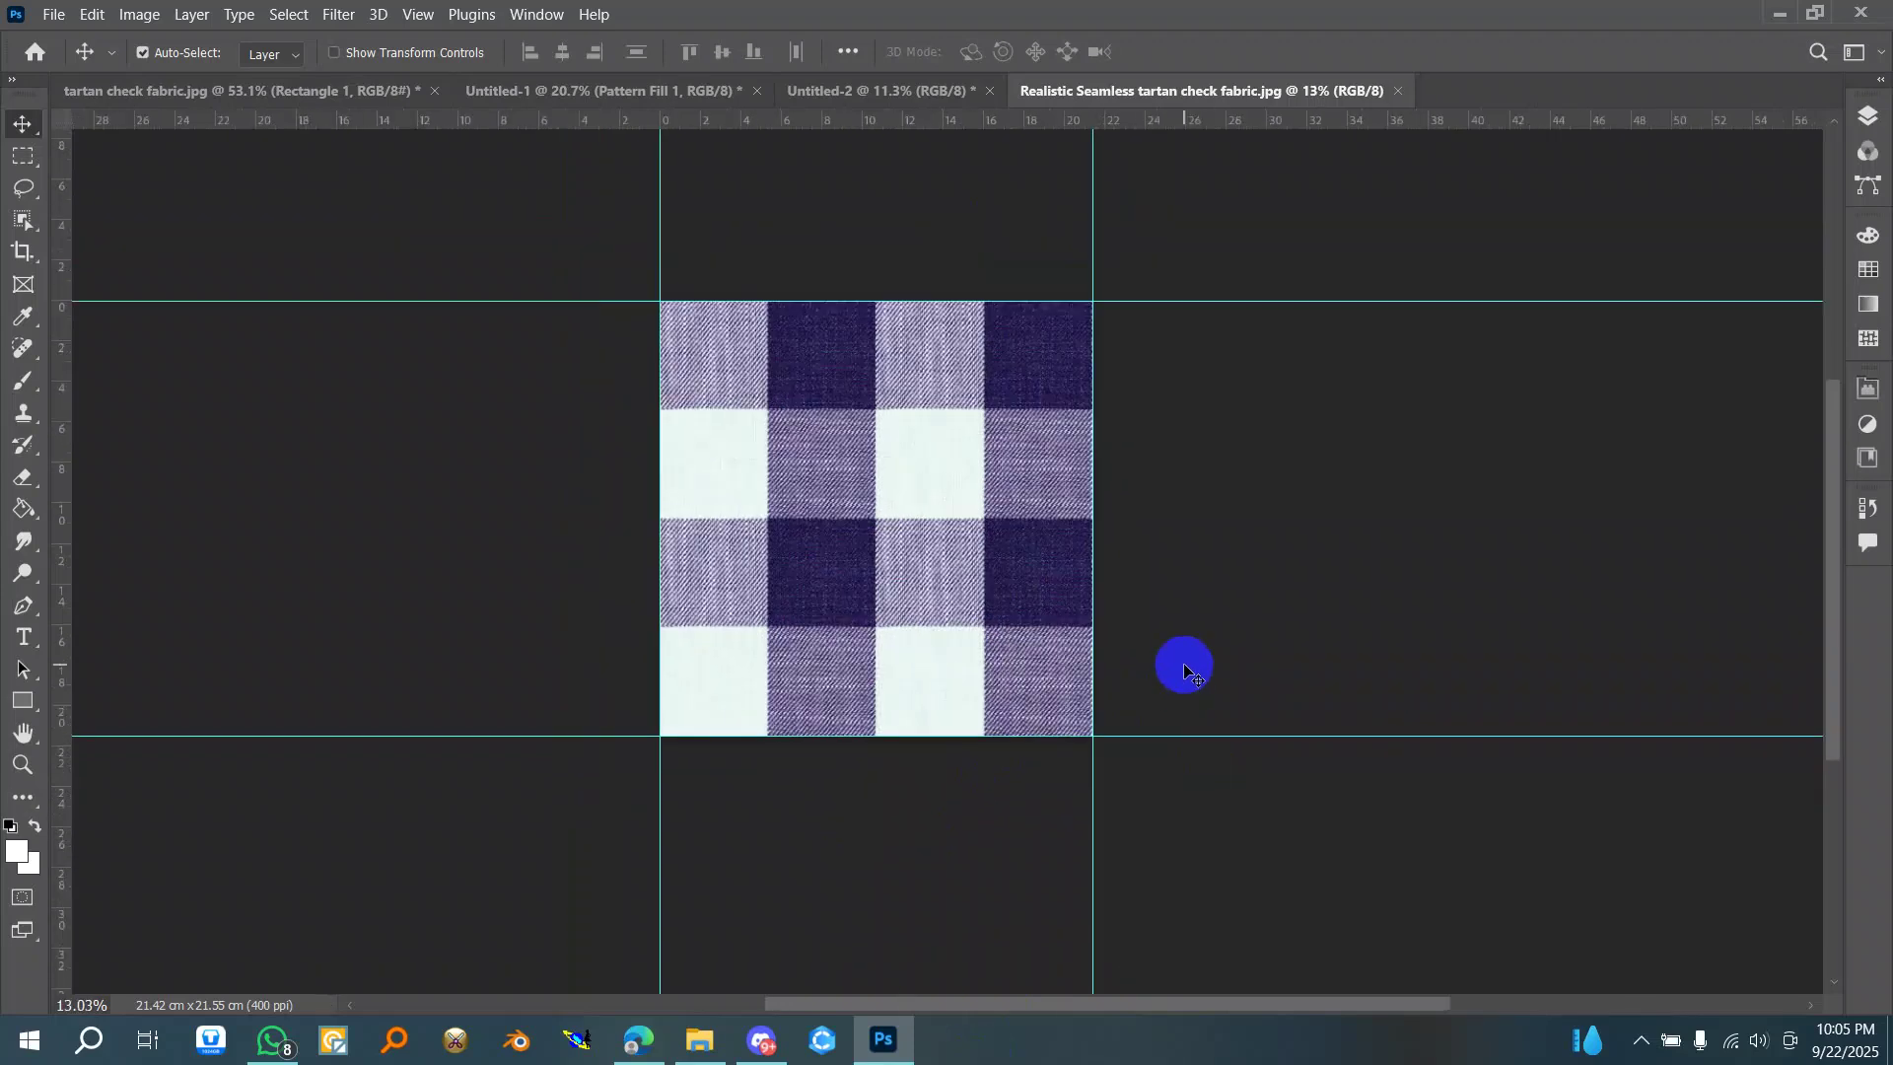
scroll(966, 511, up, 4)
scroll(1041, 617, down, 2)
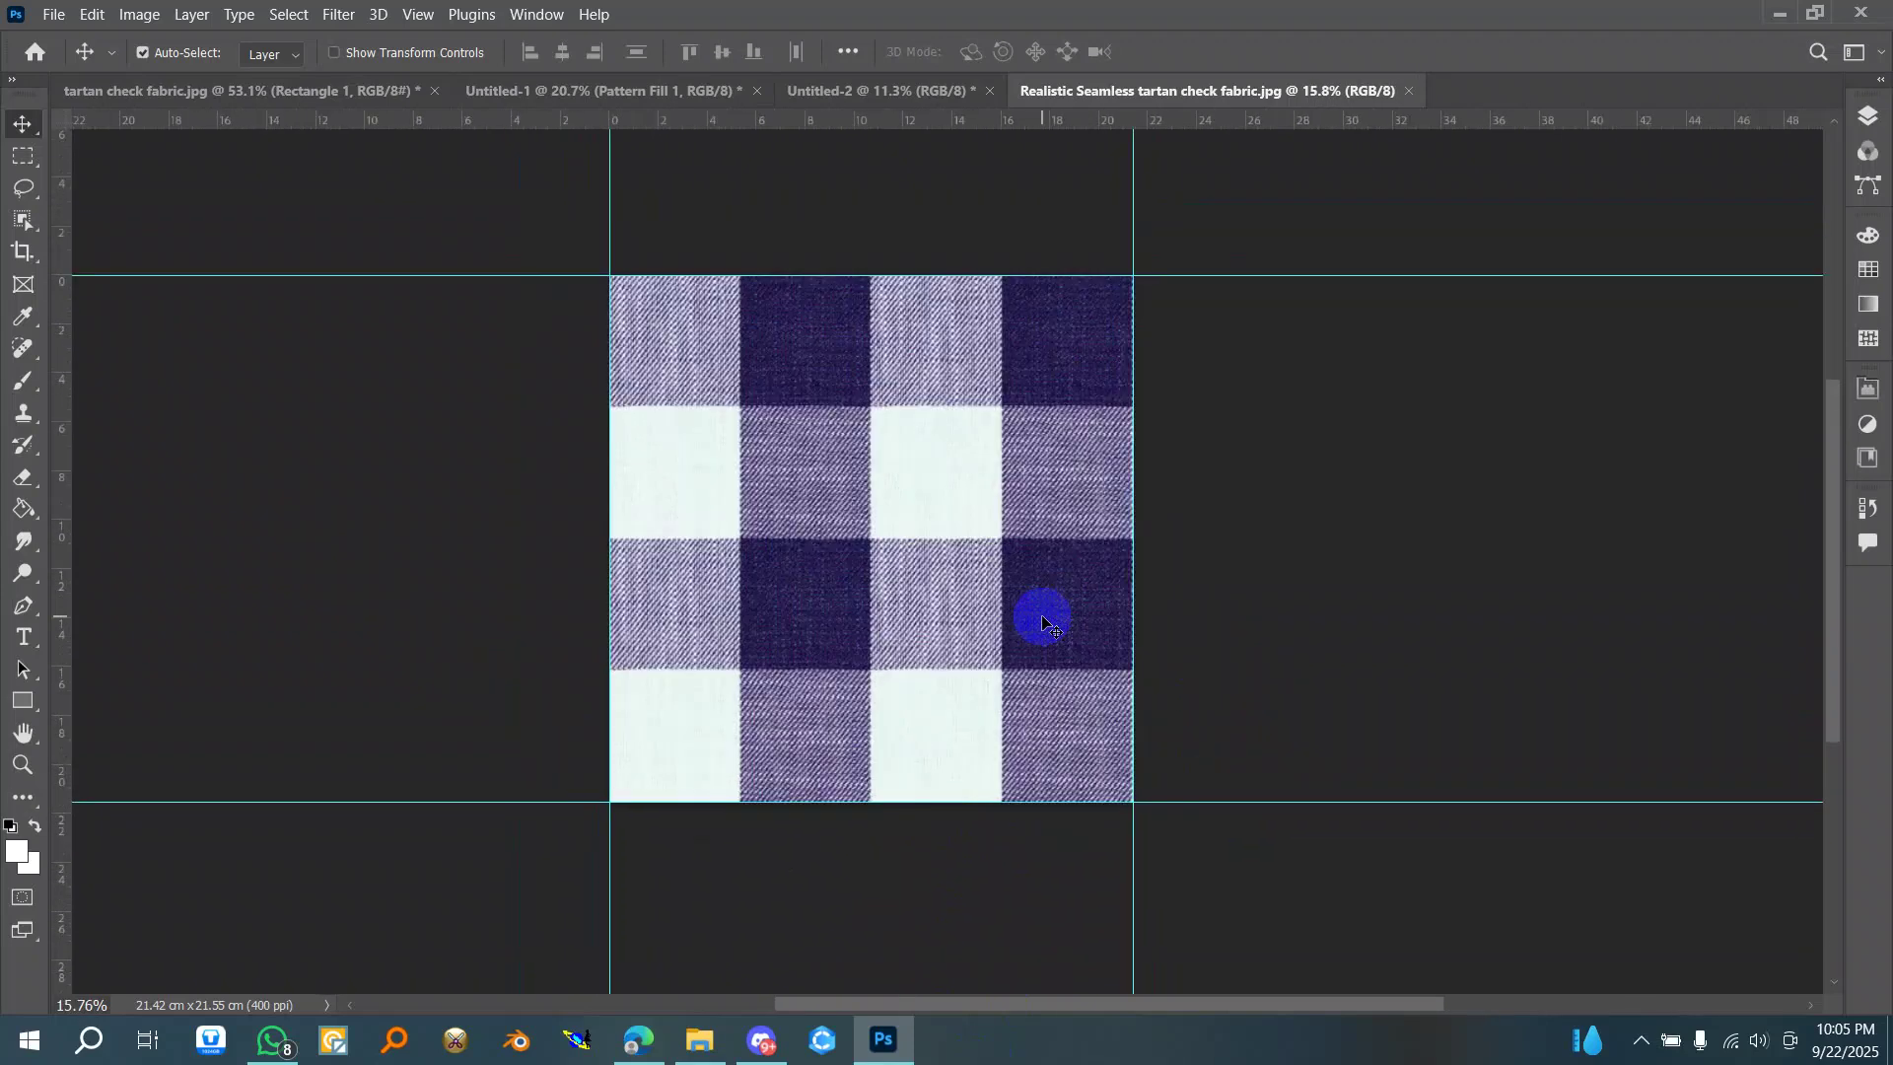
scroll(883, 538, up, 9)
scroll(1038, 517, down, 5)
scroll(1038, 519, down, 2)
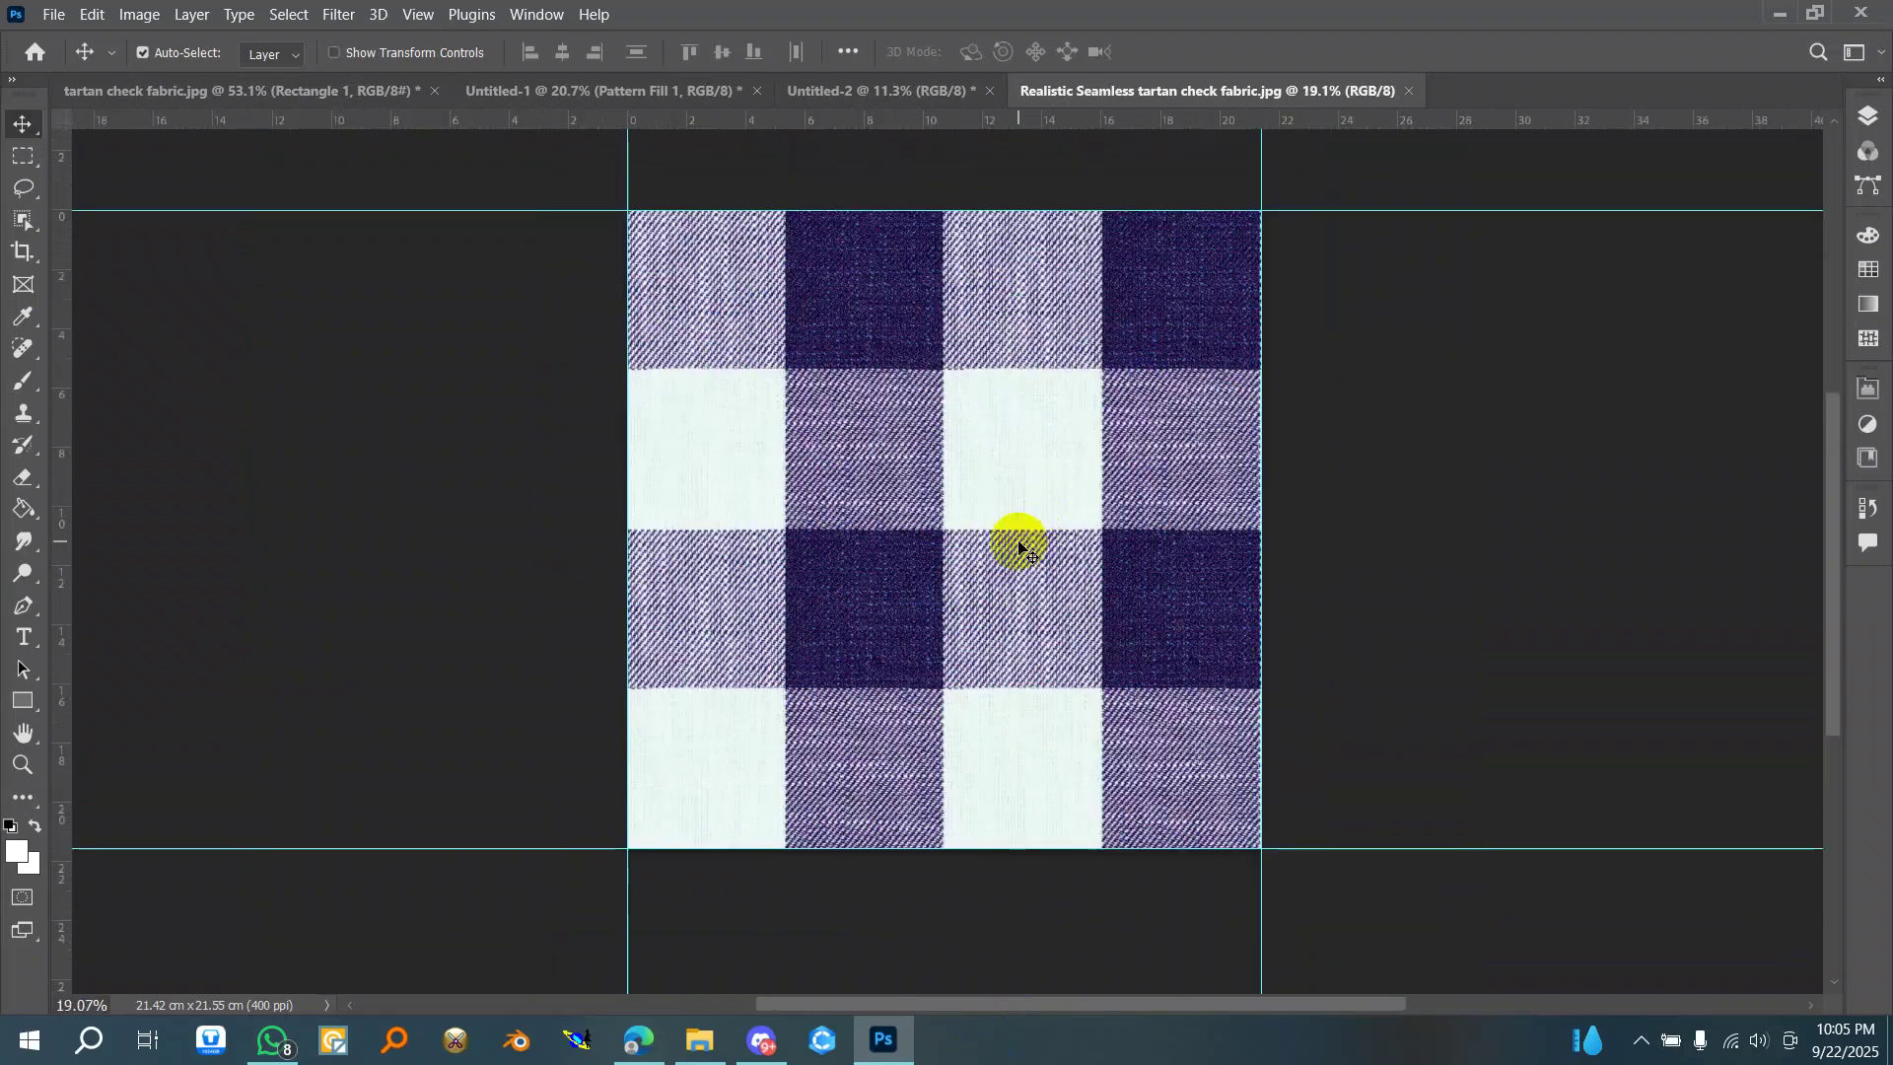
scroll(1018, 541, up, 3)
scroll(1091, 478, down, 3)
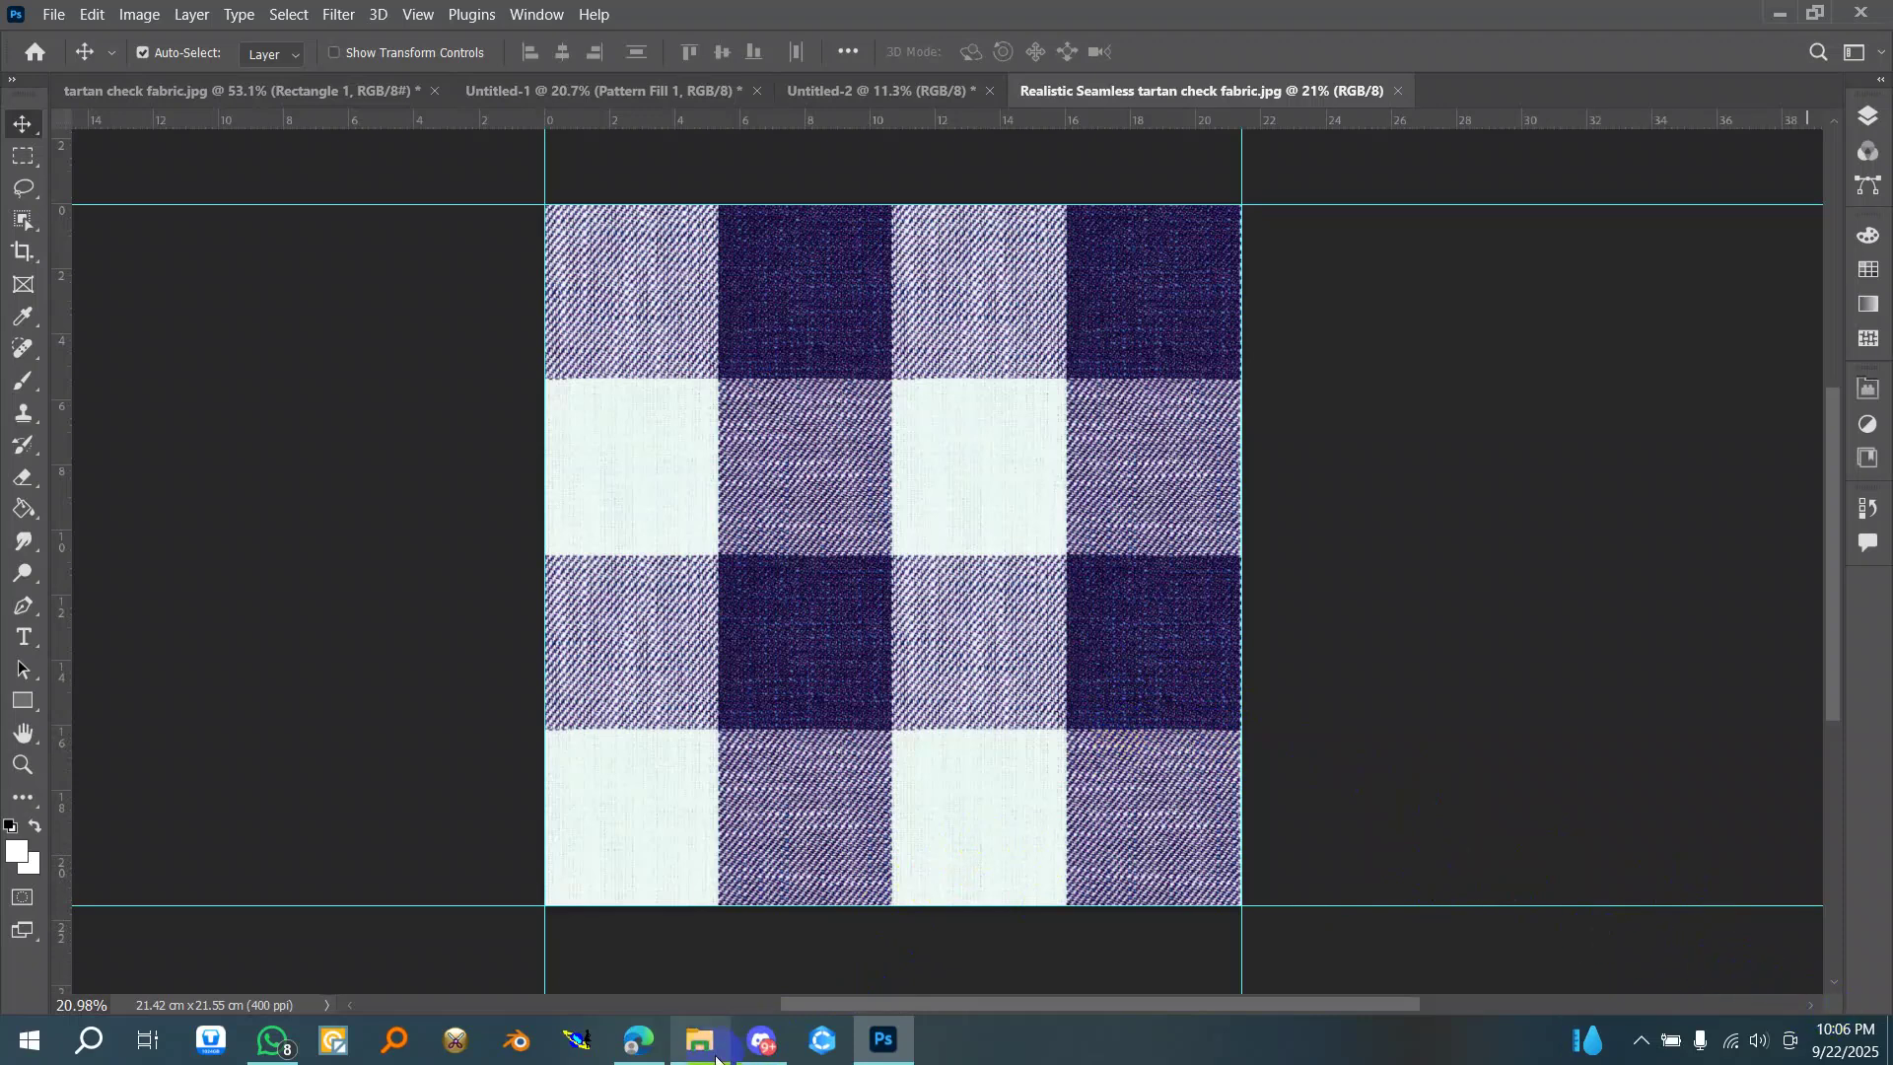
click(761, 1040)
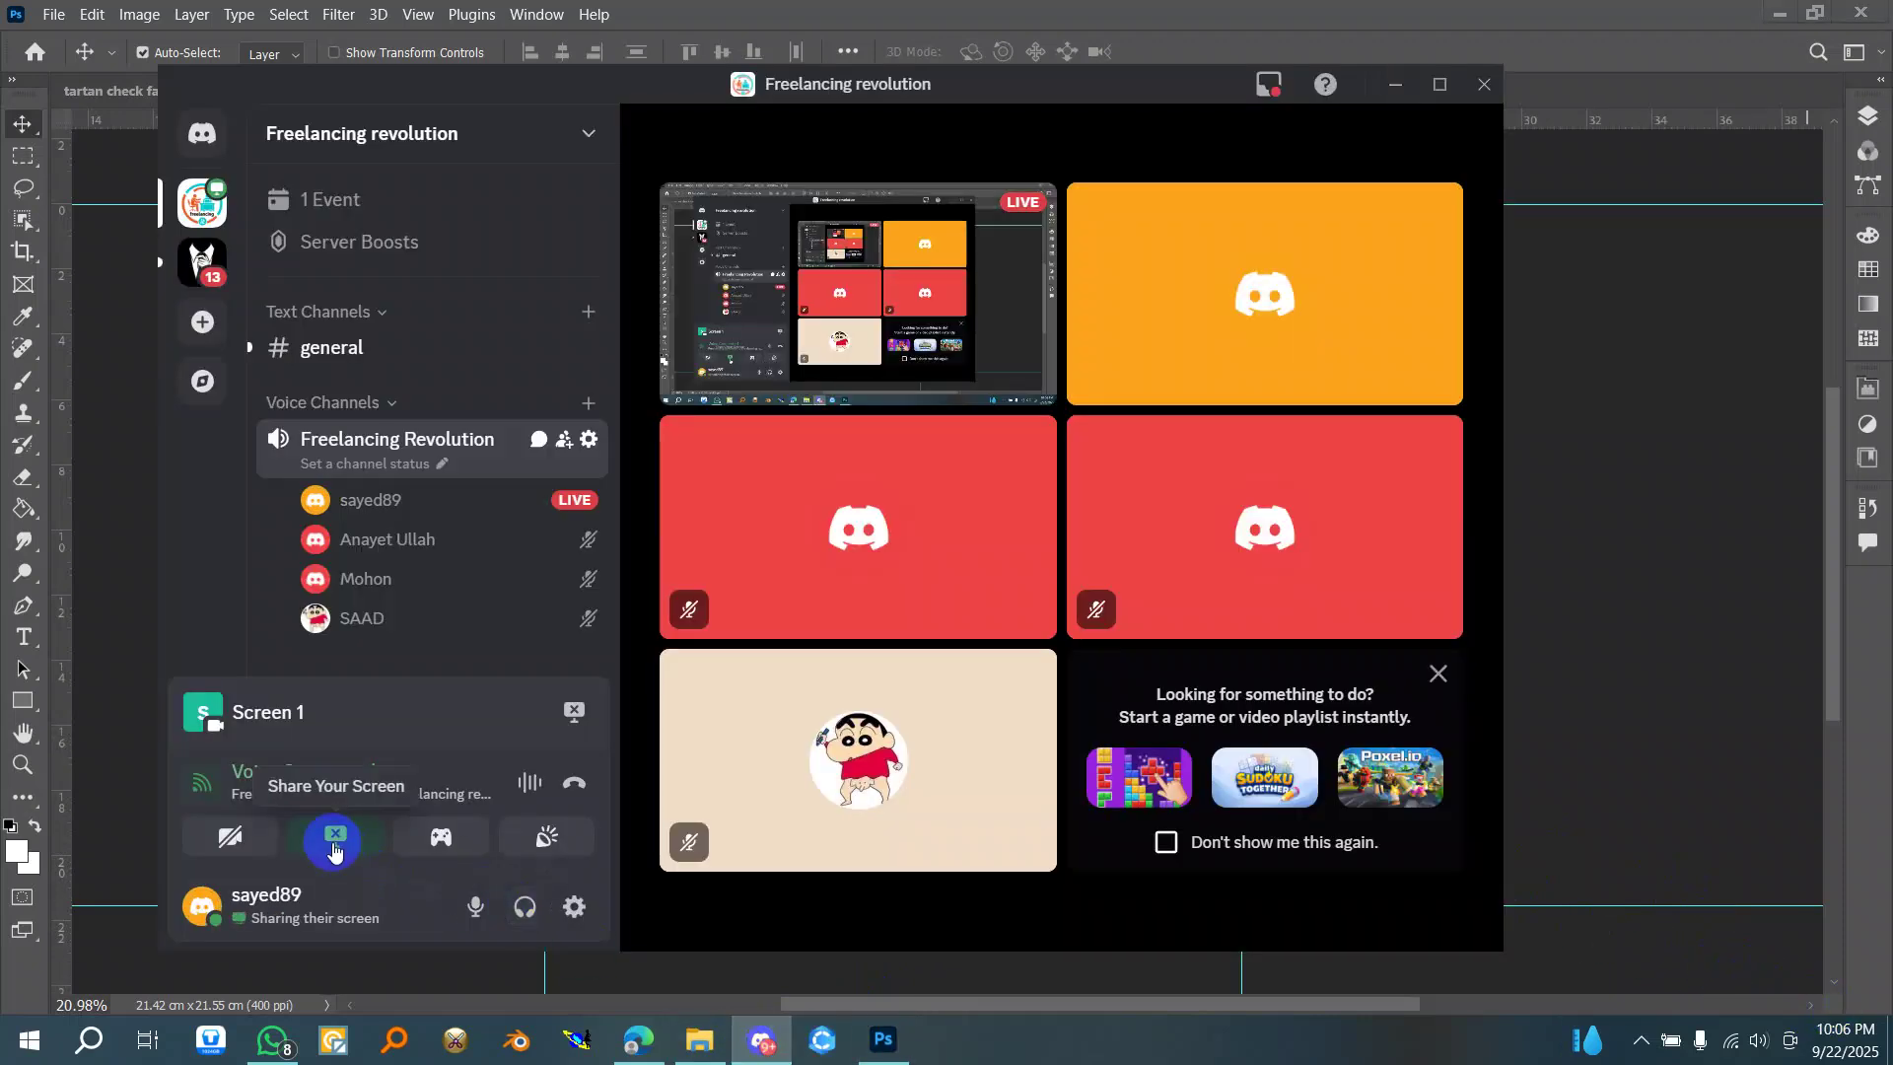
click(334, 844)
click(349, 578)
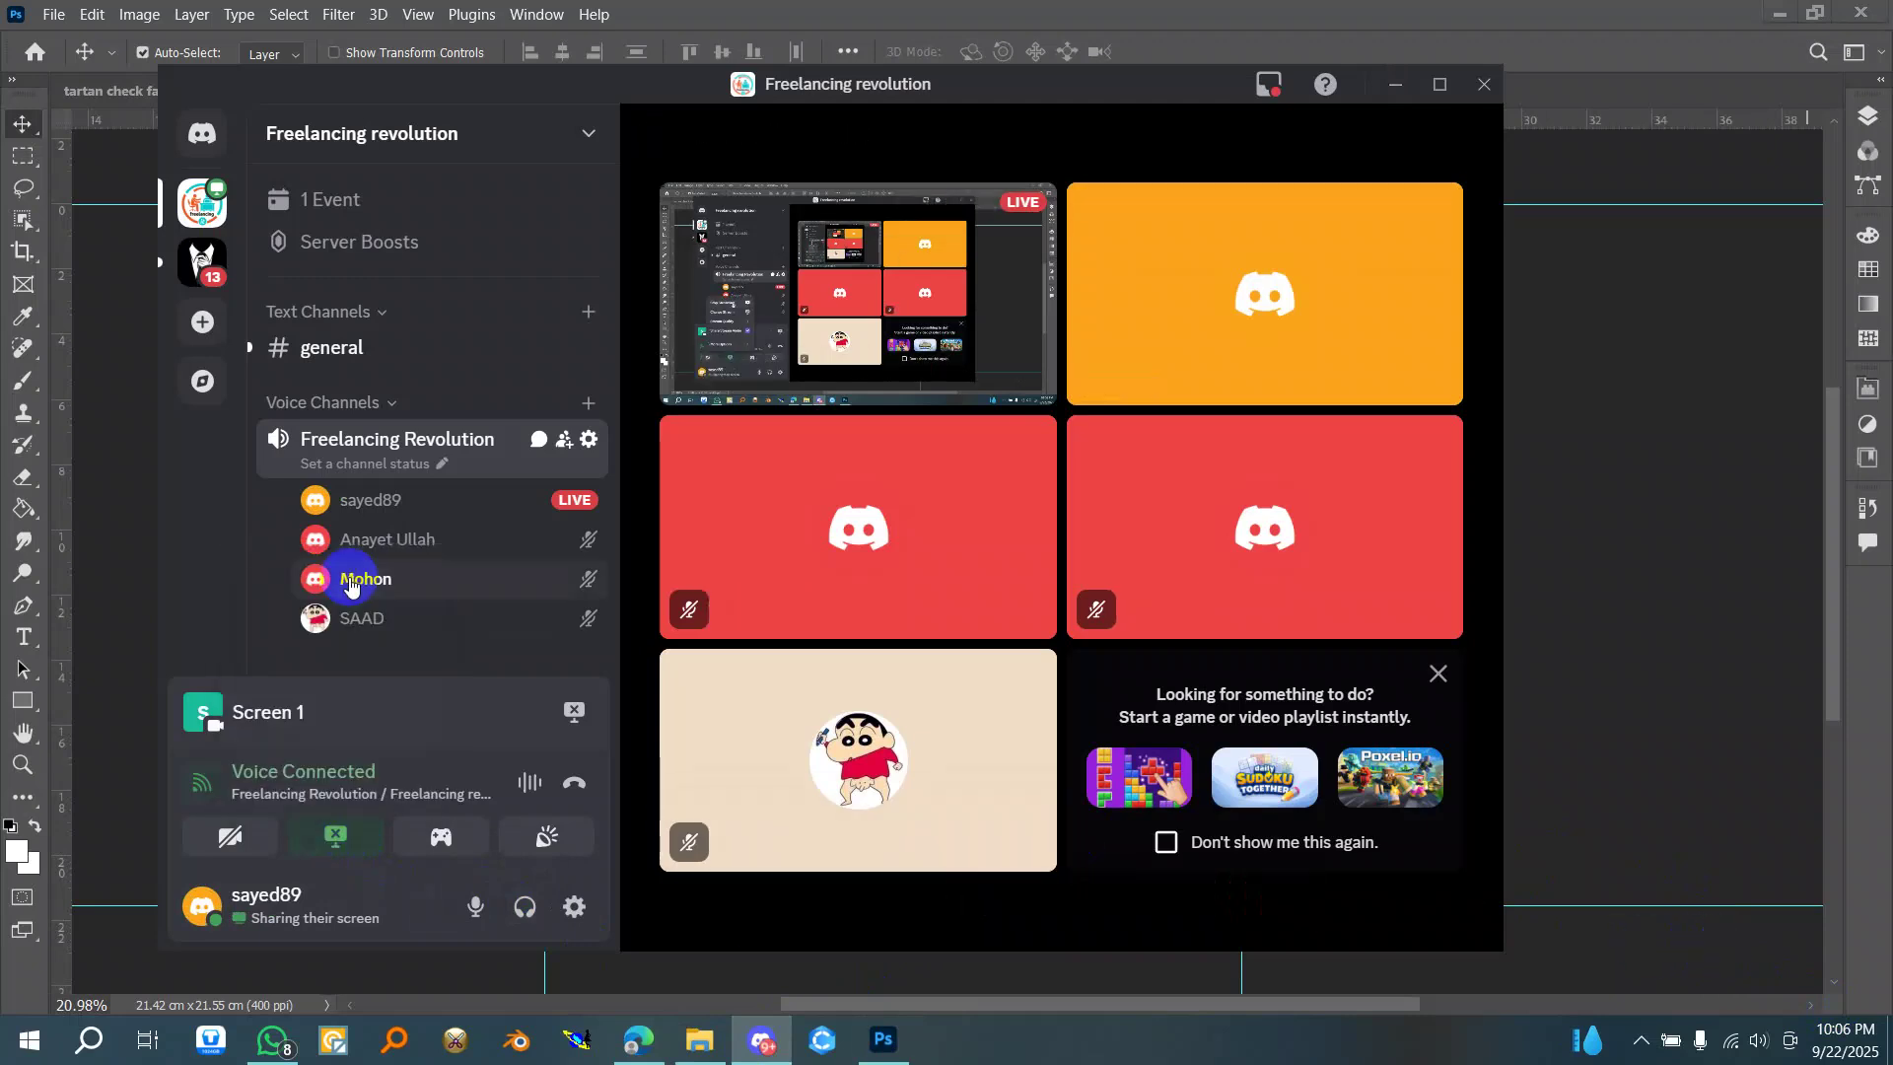
click(1393, 85)
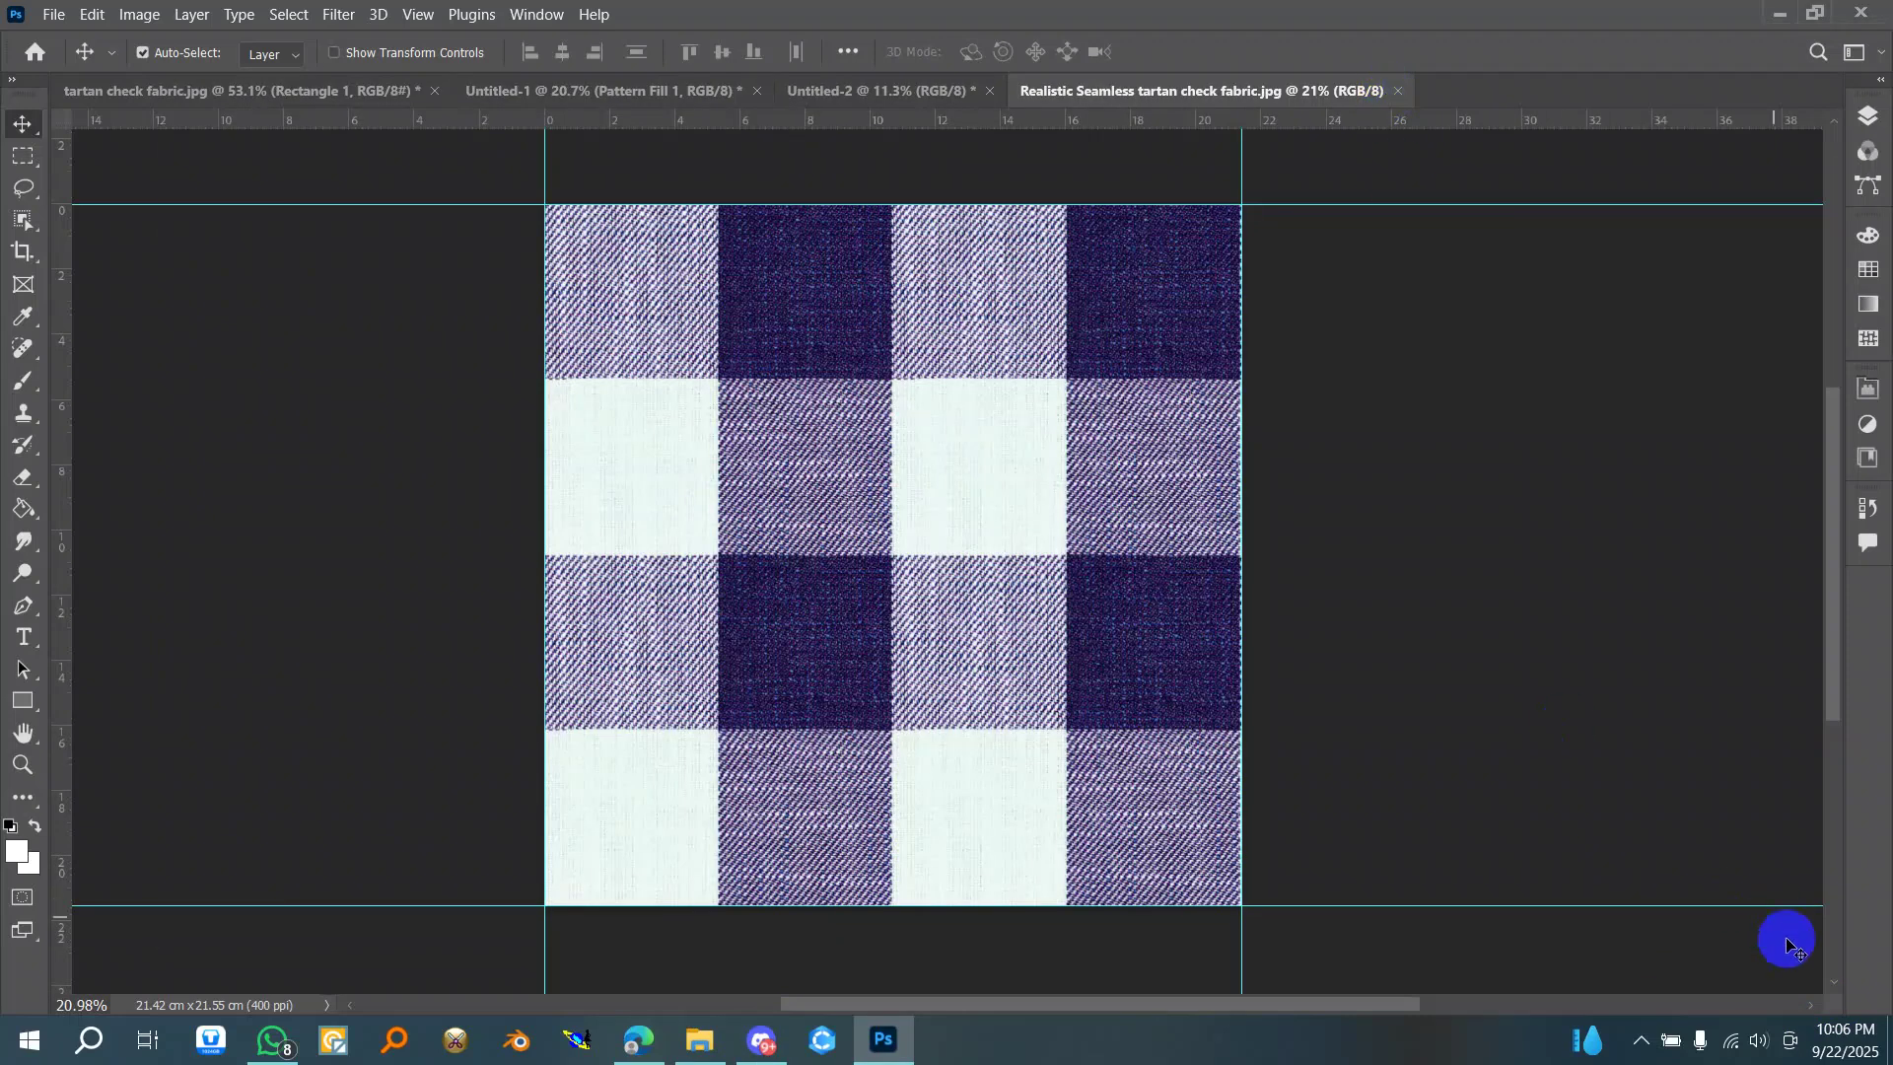